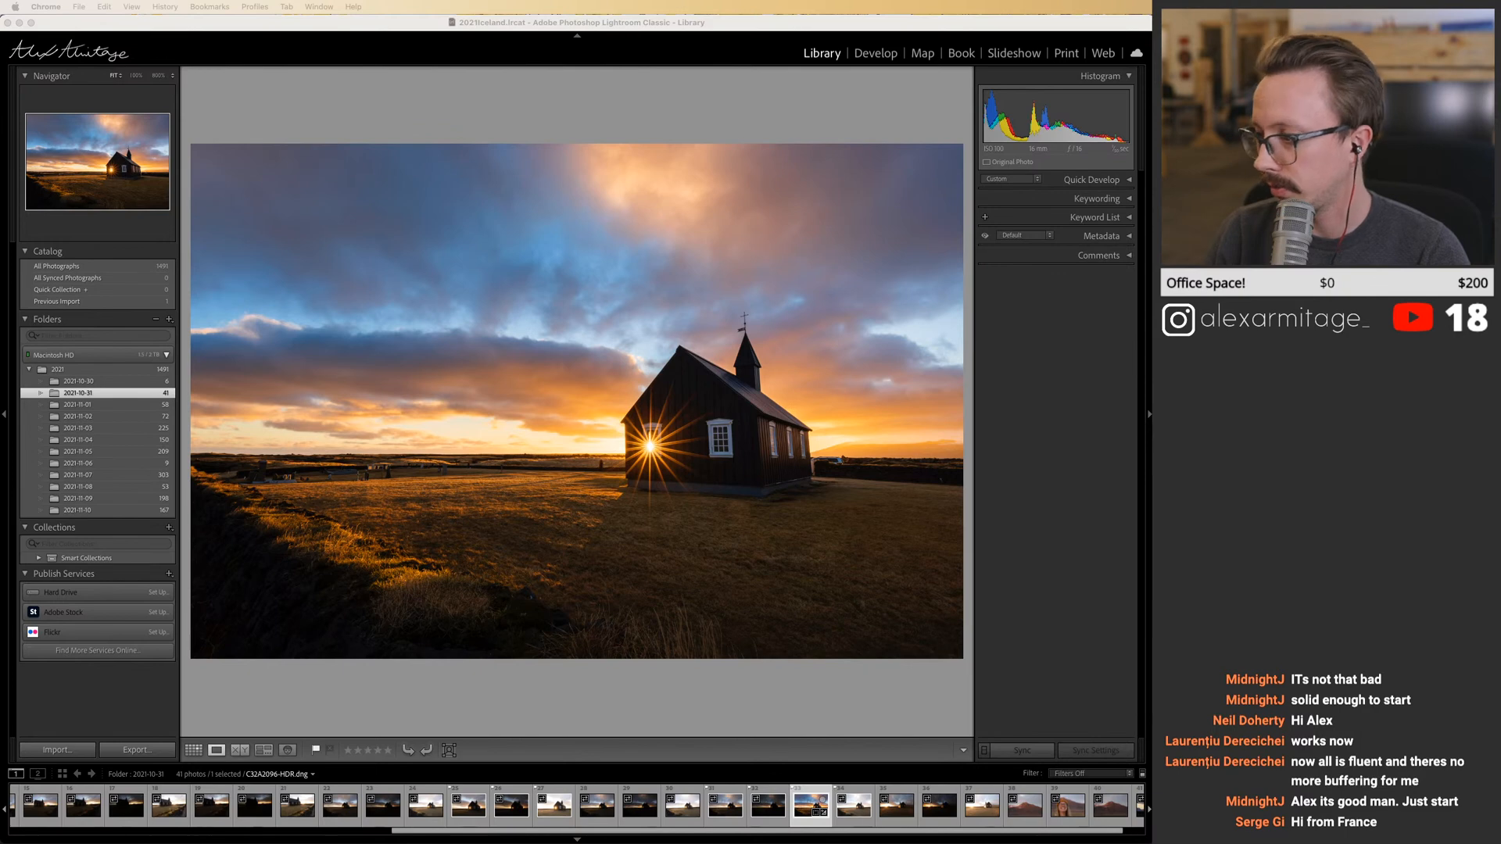
Switch to Lightroom Classic and display the brighter unedited waterfall HDR panorama from the 2021-11-02 folder.
{"action": "key", "text": "super+Tab"}
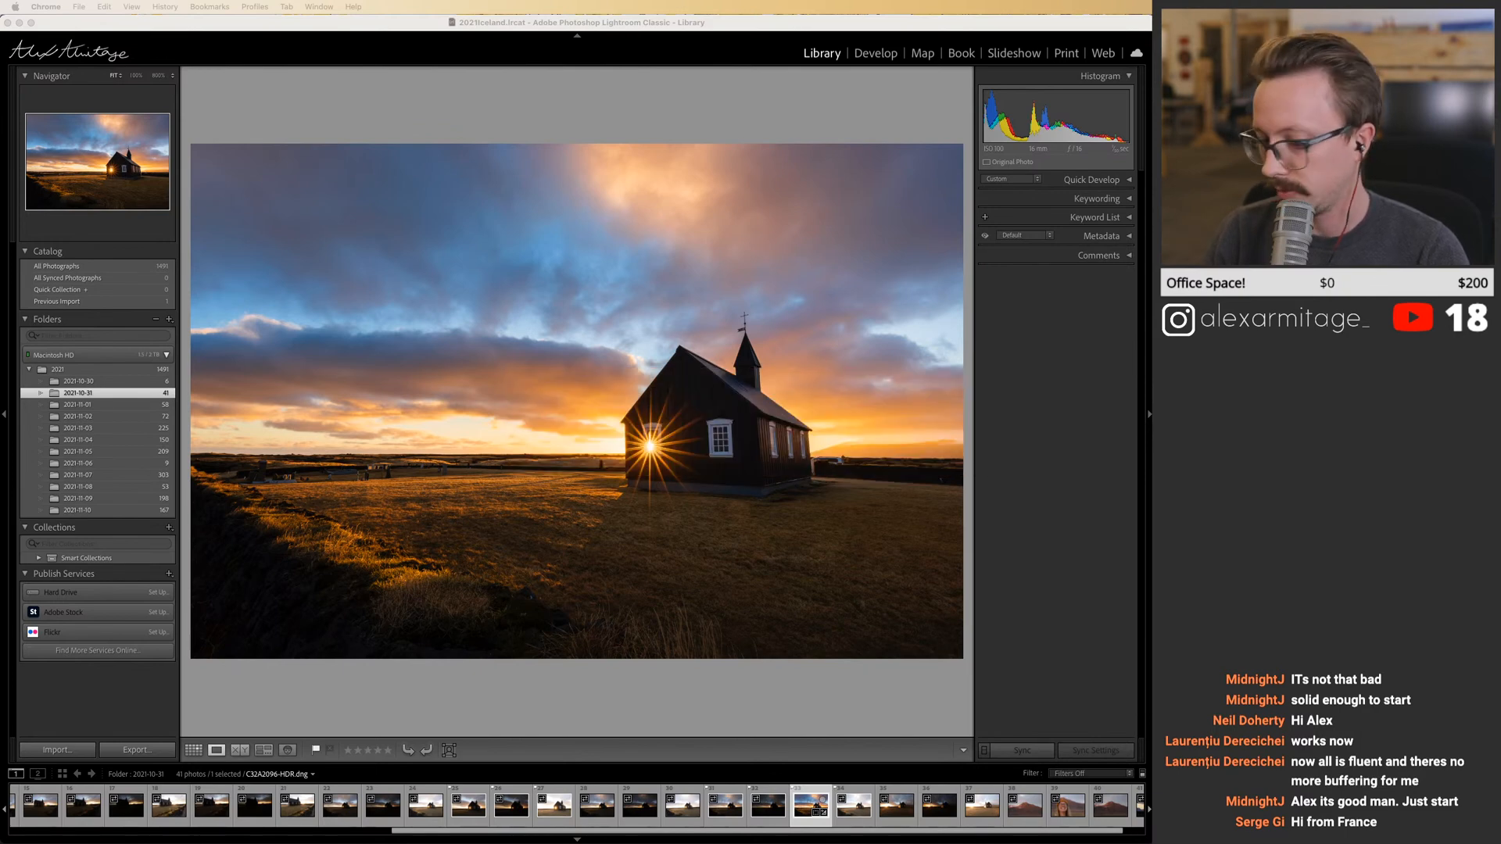
{"action": "key", "text": "super+Tab"}
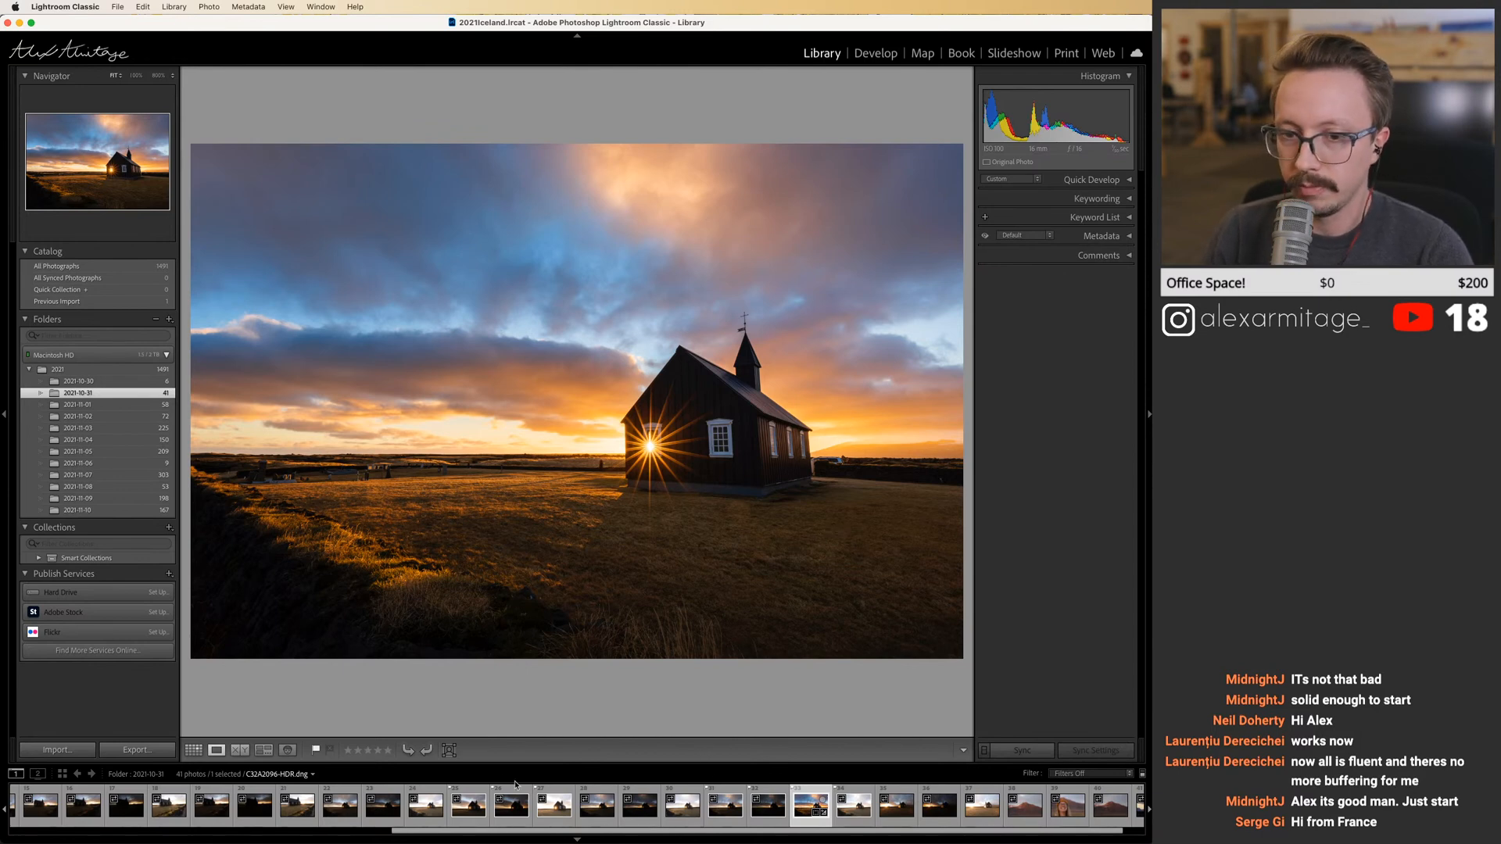
{"action": "left_click", "coordinate": [100, 416]}
{"action": "left_click_drag", "start_coordinate": [407, 831], "coordinate": [869, 828]}
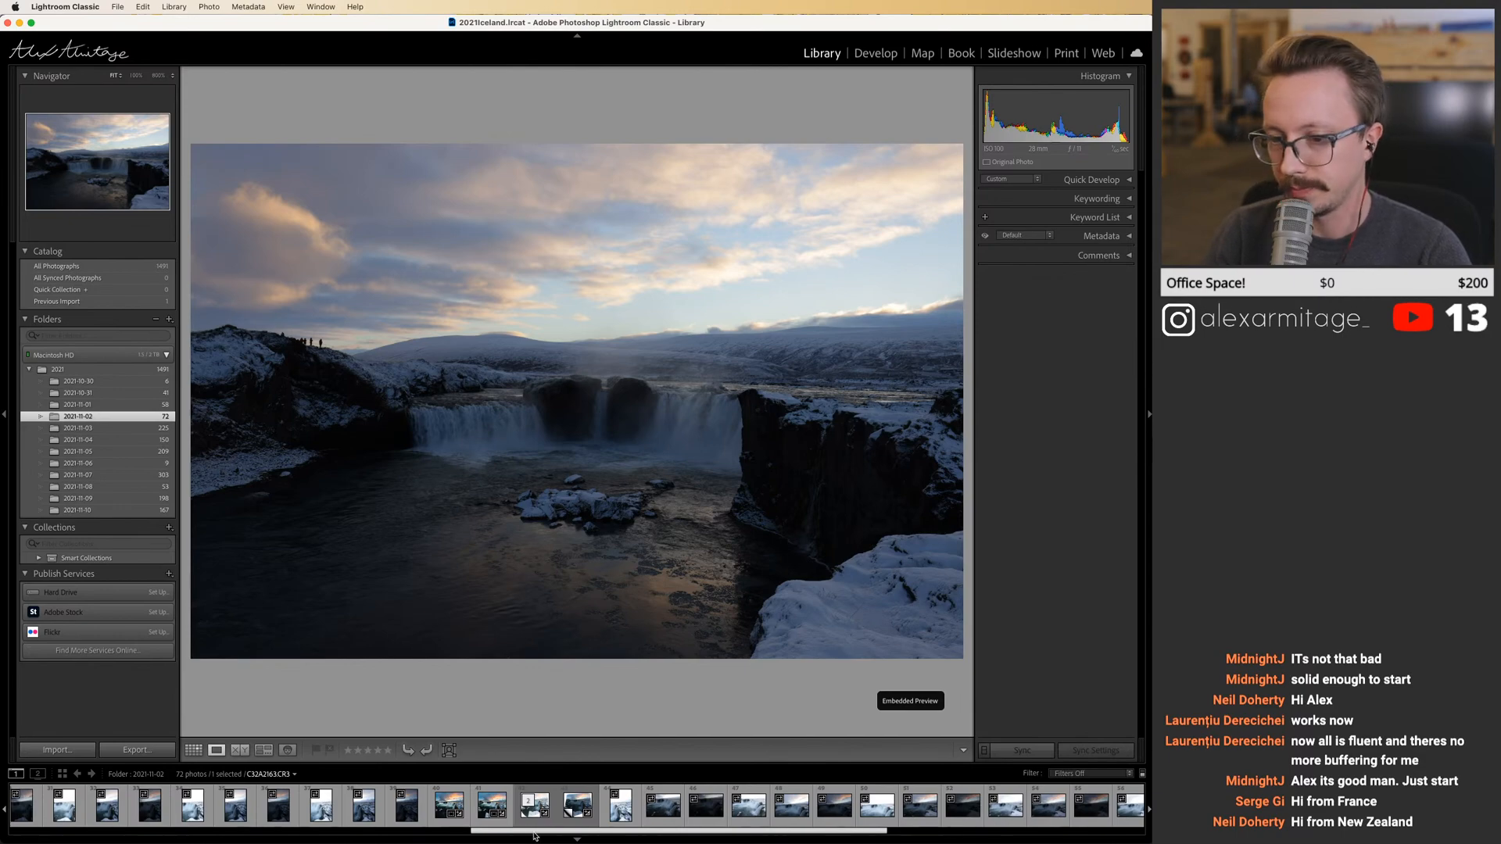
{"action": "left_click", "coordinate": [531, 823]}
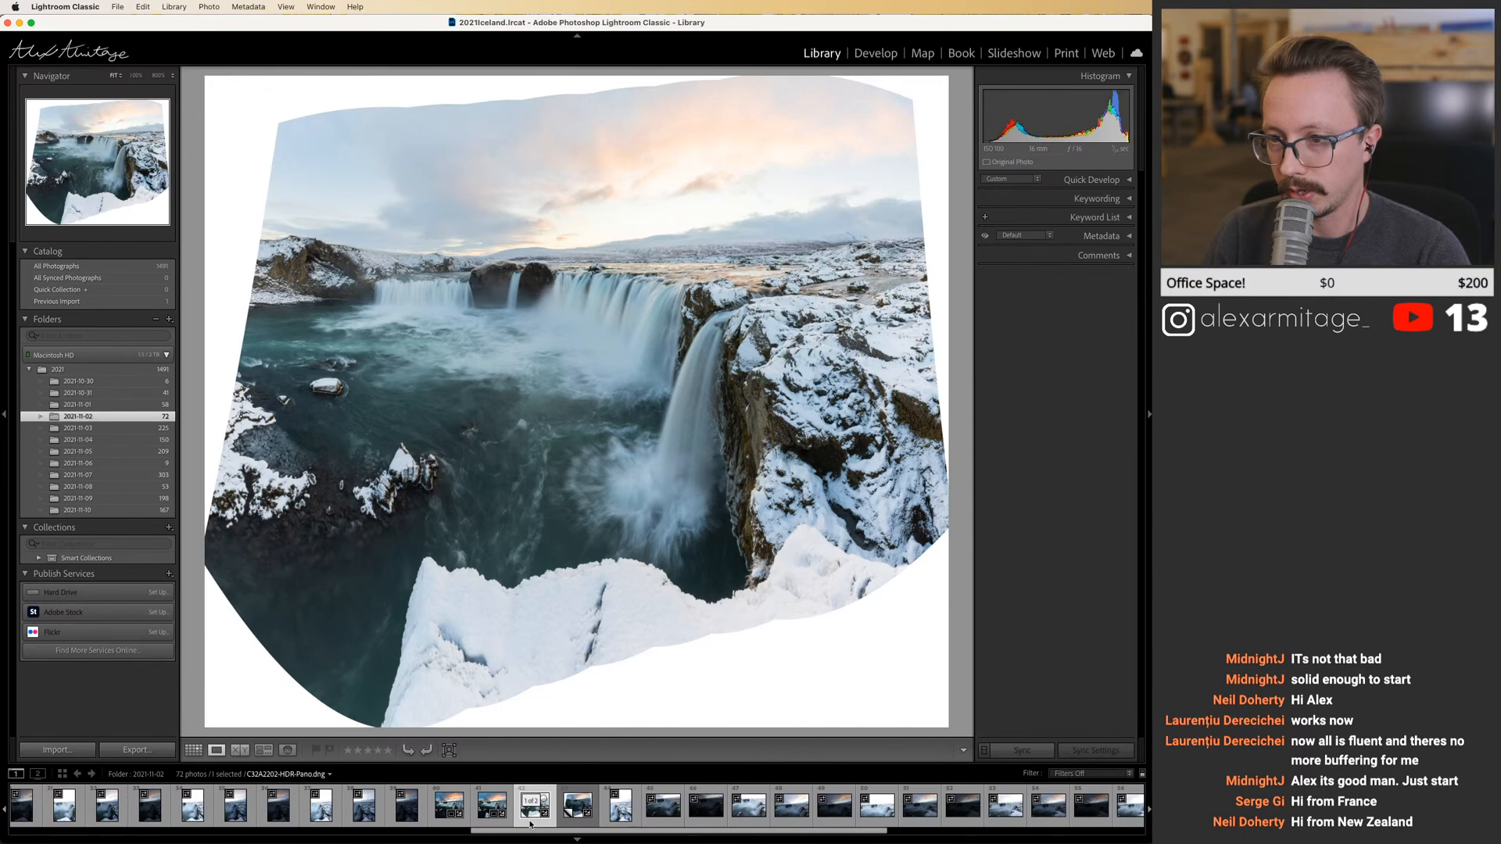
Compare the bright unedited waterfall HDR panorama with its darker virtual copy, Copy 1.
{"action": "left_click", "coordinate": [572, 821]}
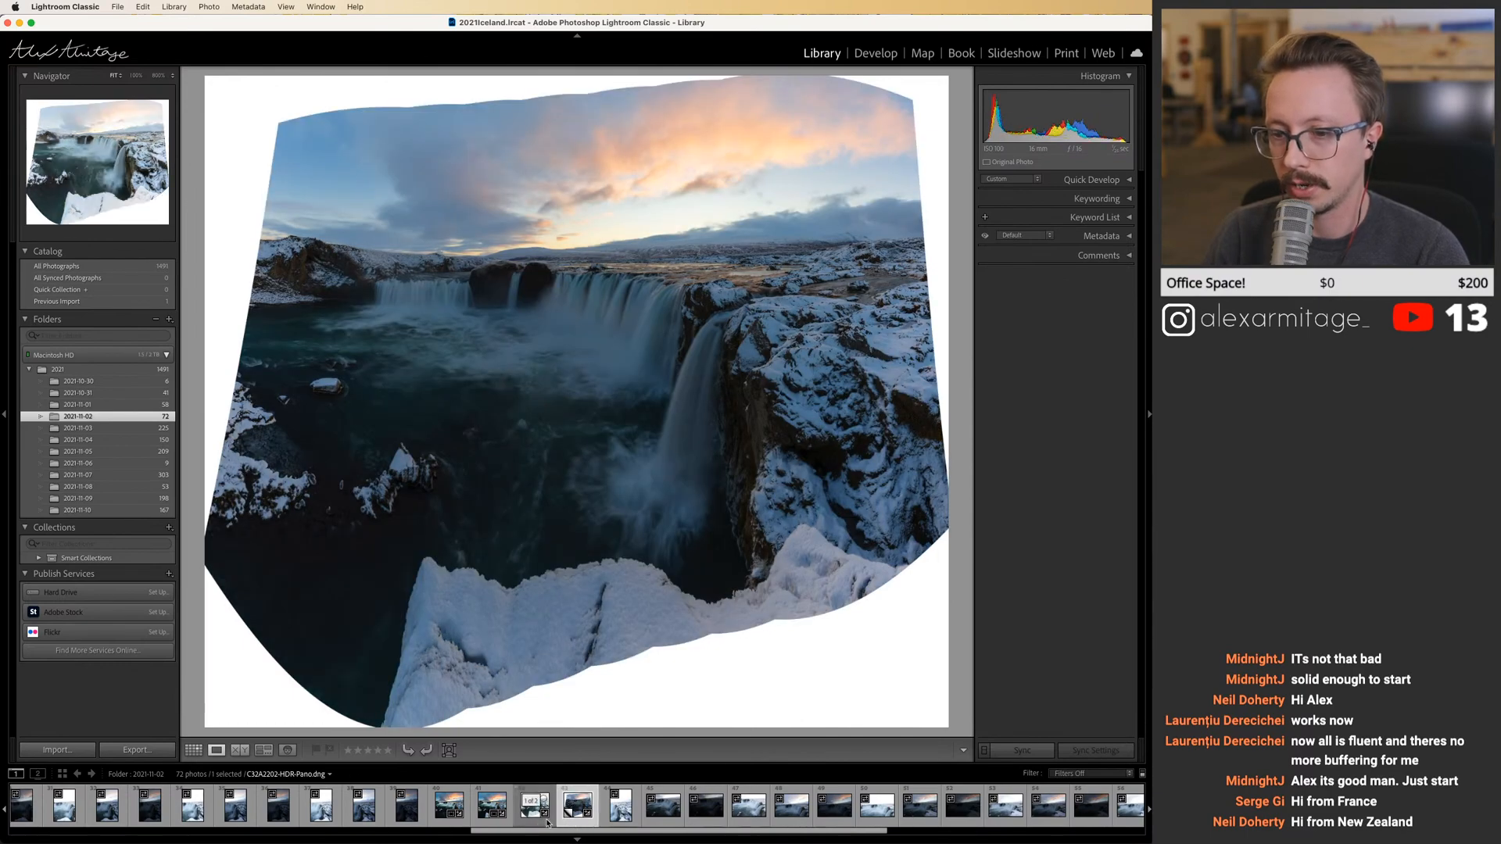
{"action": "left_click", "coordinate": [571, 823]}
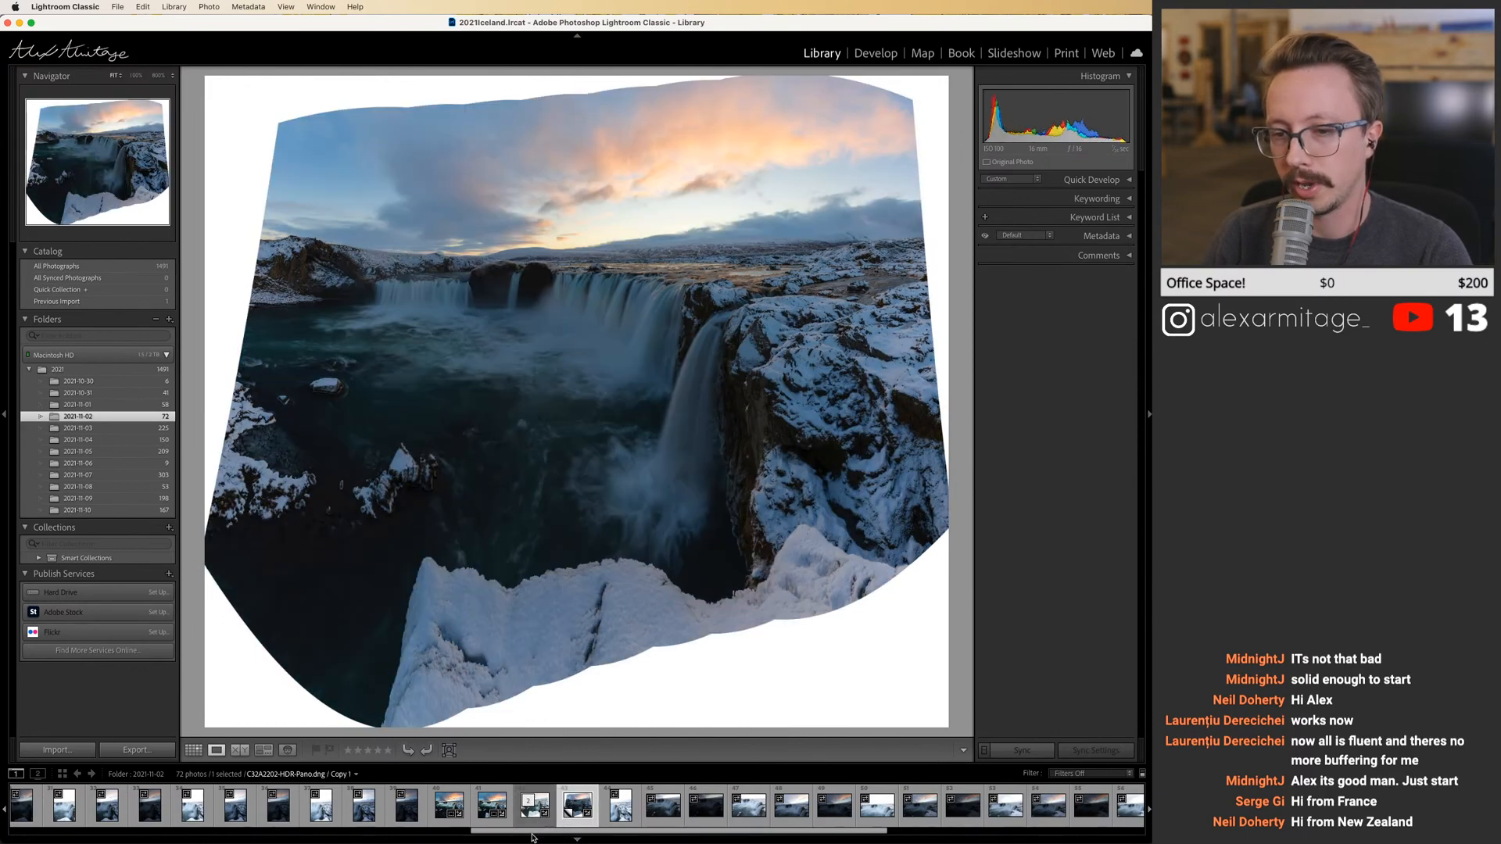
{"action": "scroll", "coordinate": [508, 825], "scroll_direction": "left", "scroll_amount": 5}
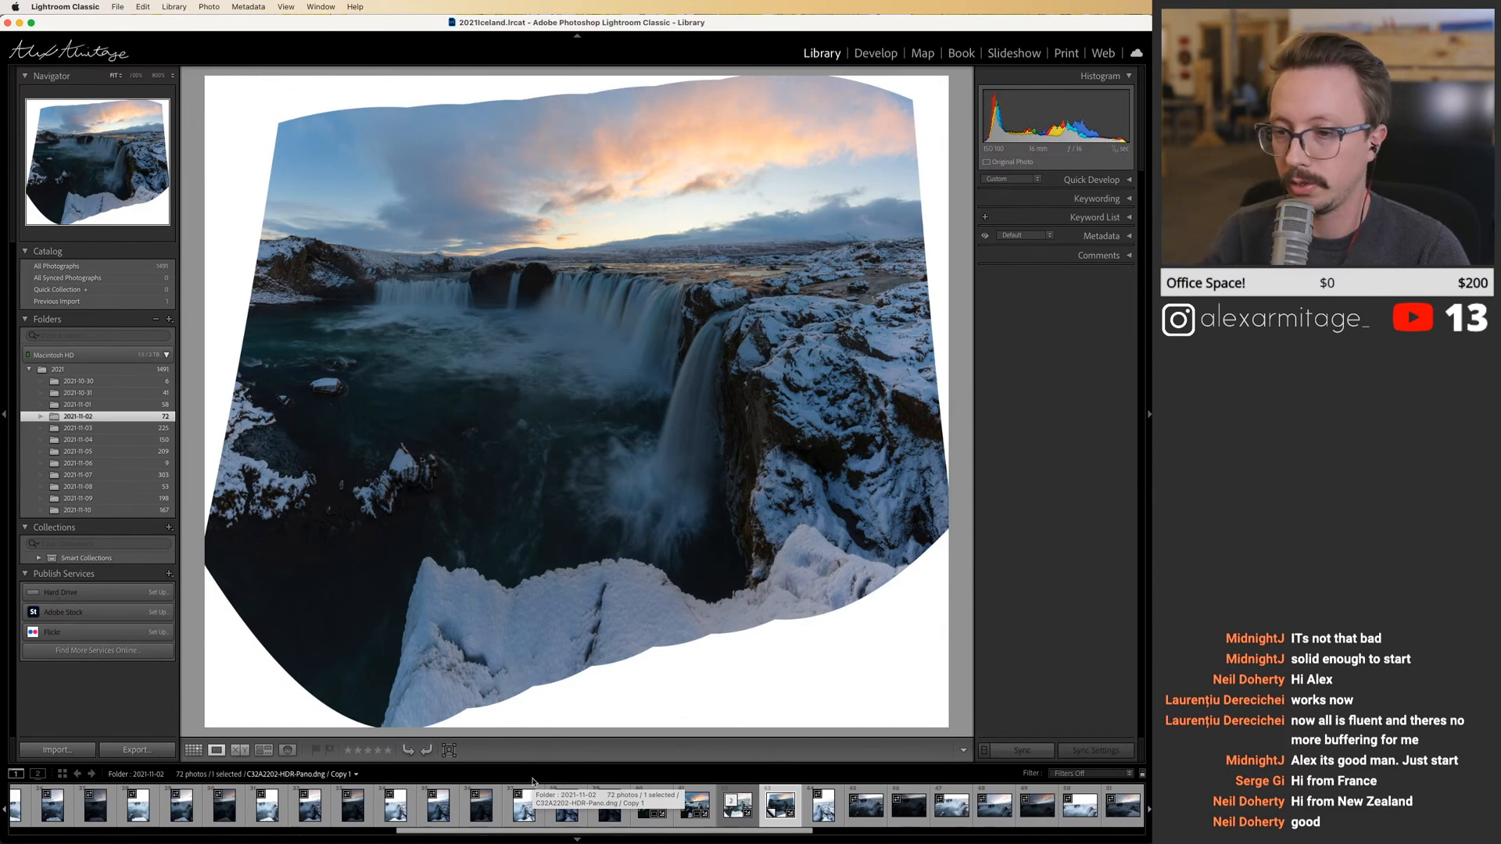
{"action": "left_click", "coordinate": [751, 821]}
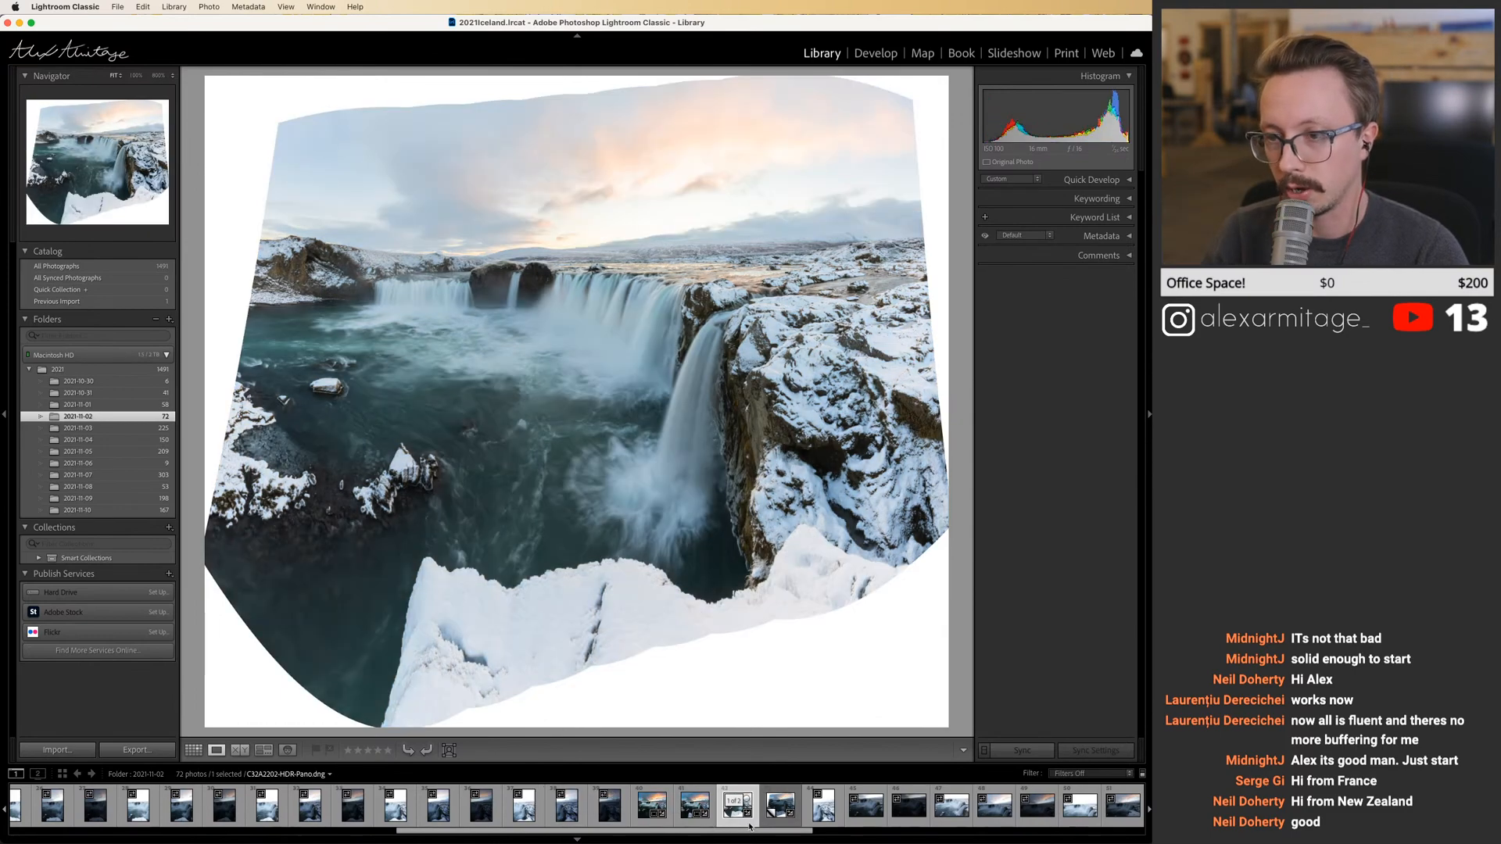
{"action": "key", "text": "Right"}
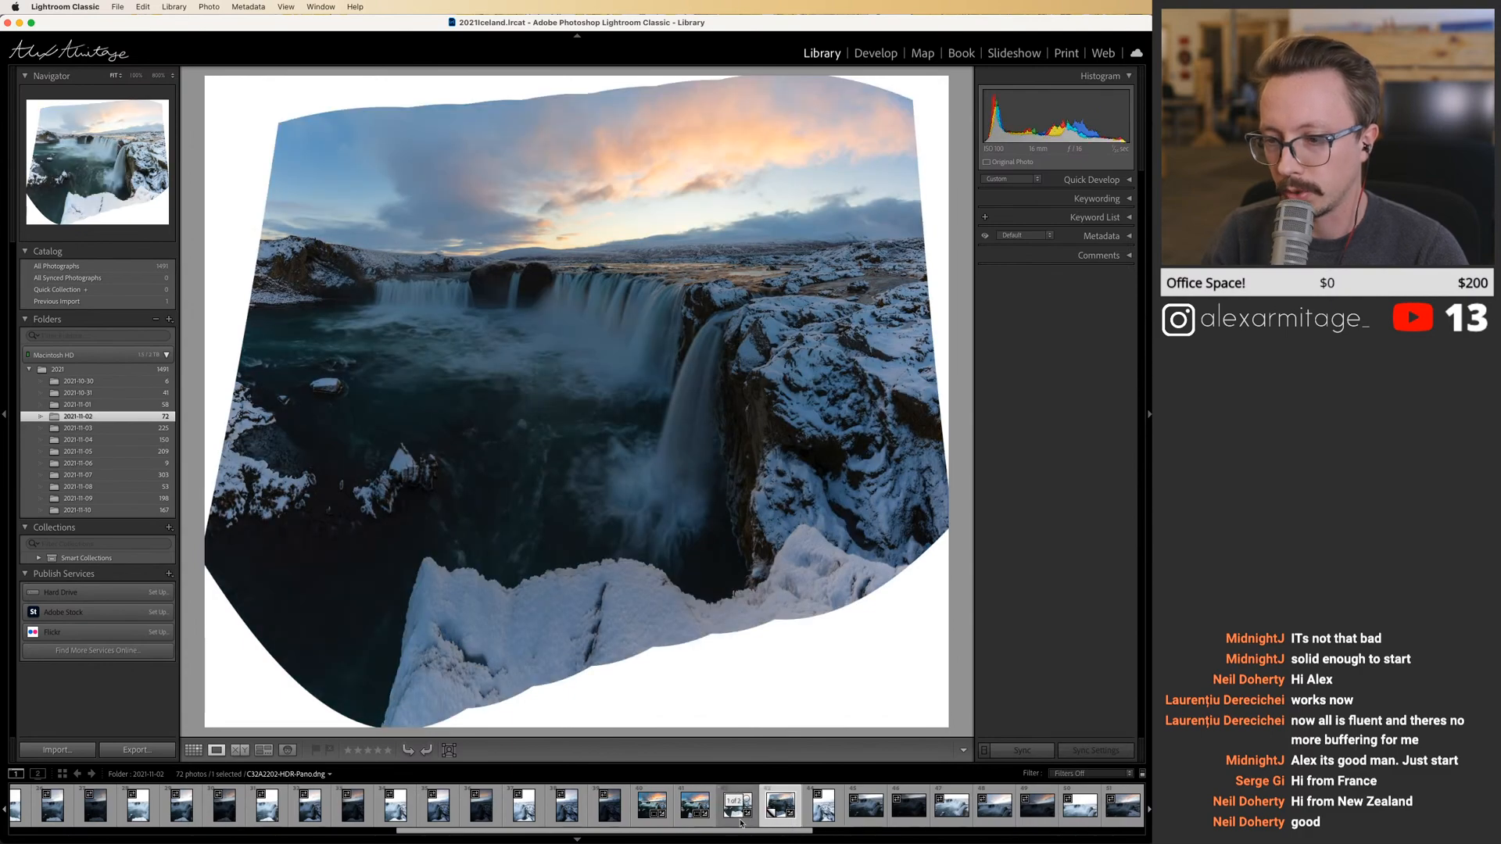
{"action": "key", "text": "Left"}
{"action": "key", "text": "Right"}
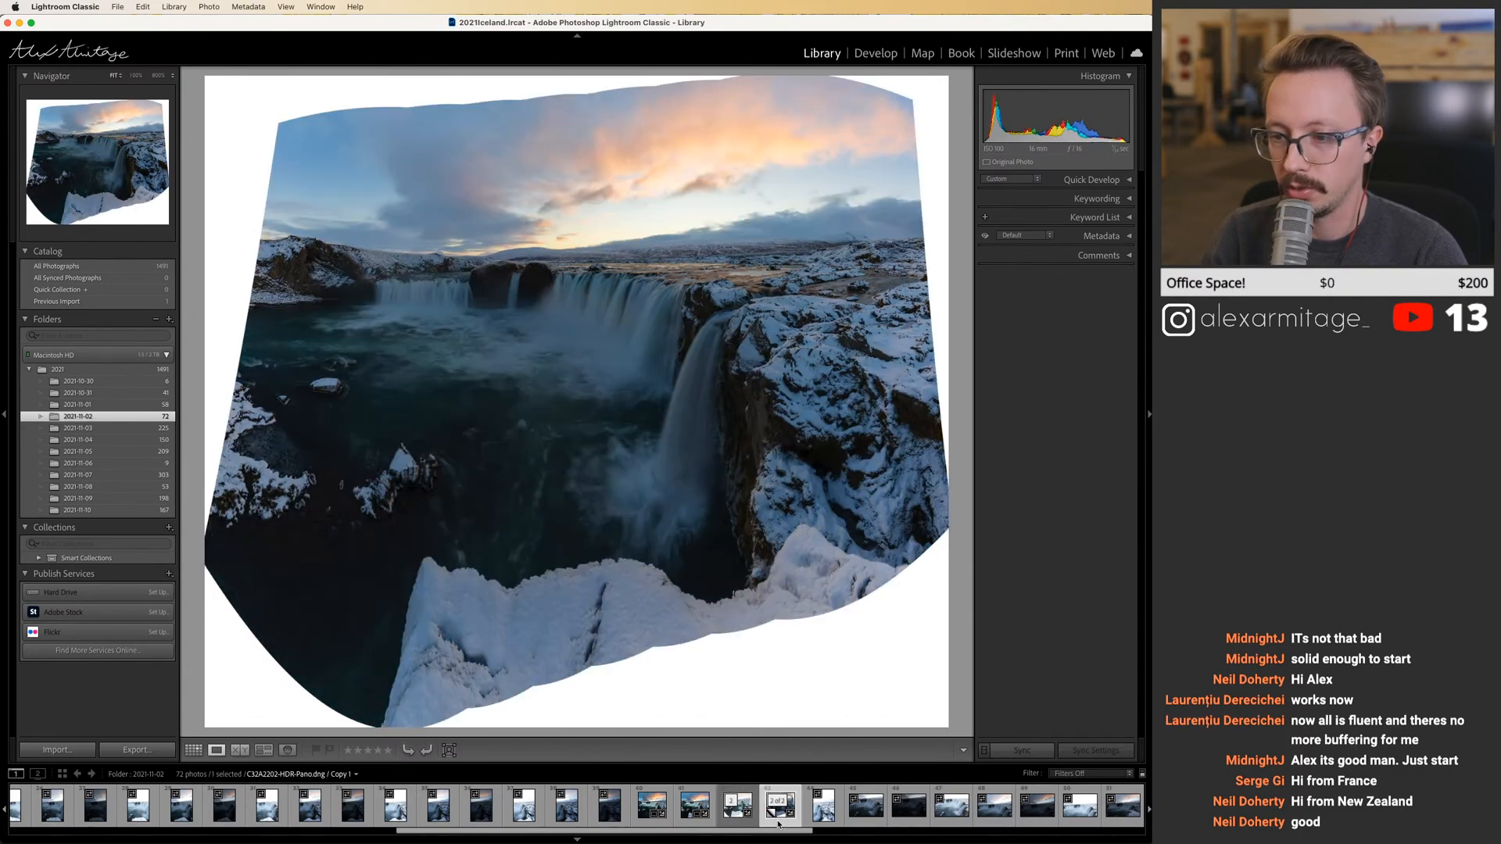
{"action": "key", "text": "Left"}
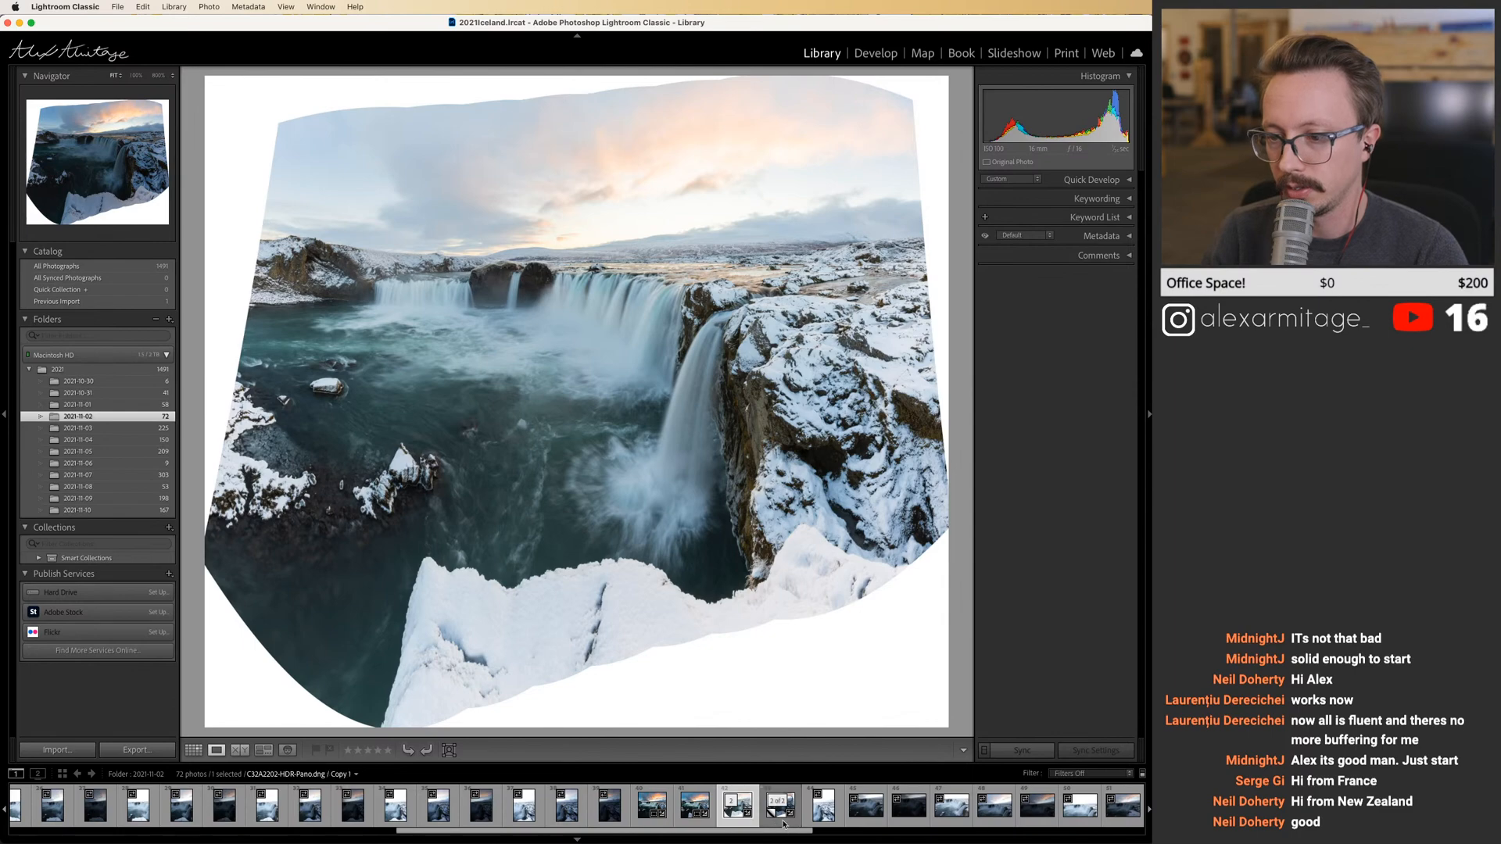
{"action": "key", "text": "Right"}
{"action": "key", "text": "Left"}
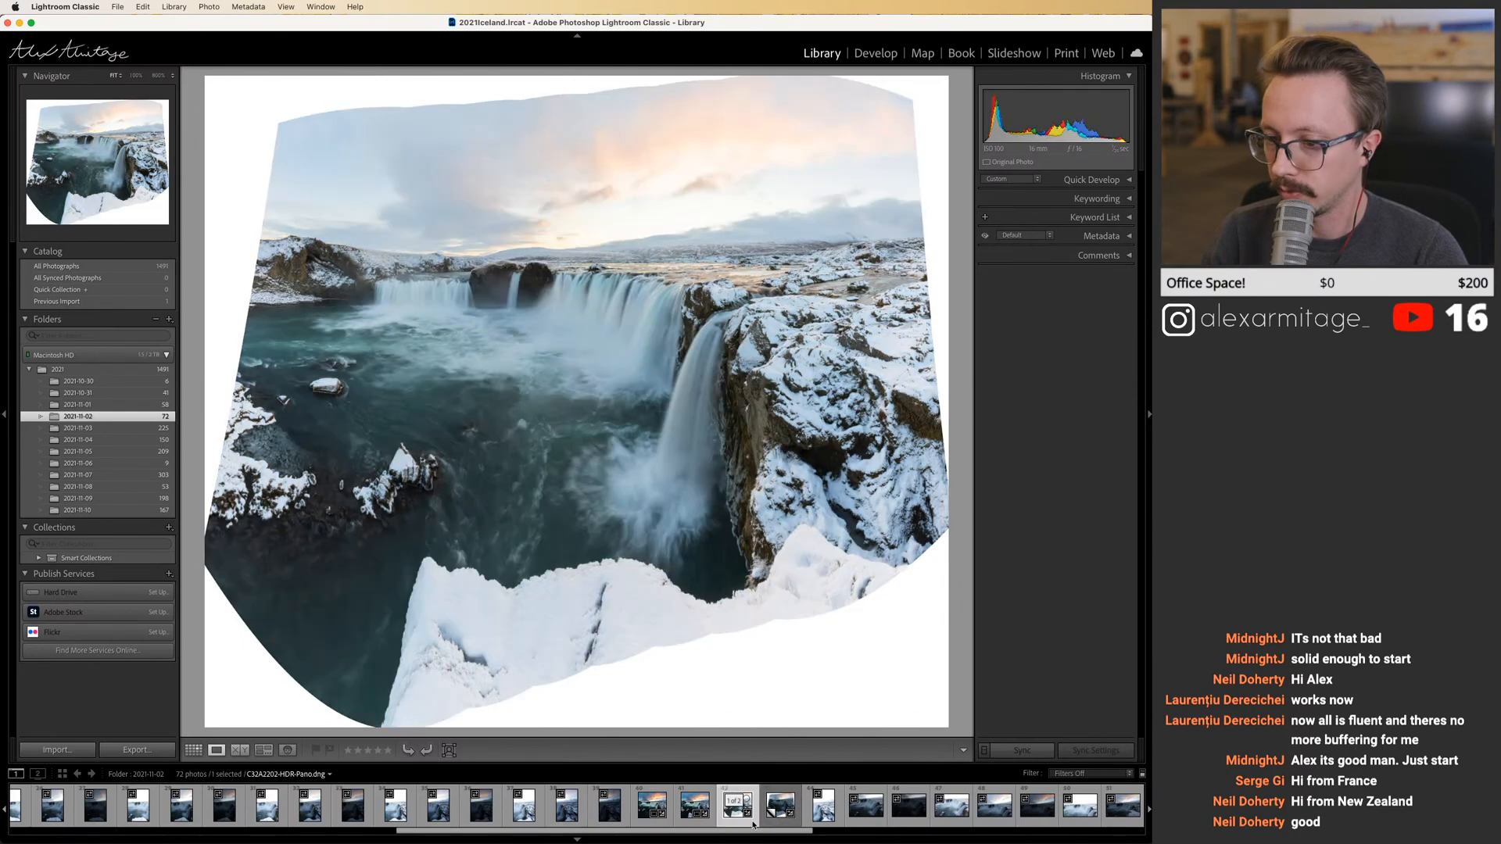
Compare the edited waterfall panorama Pano-Edit.tif with its Pano-Edit-STRETCHED.tif version.
{"action": "left_click", "coordinate": [654, 825]}
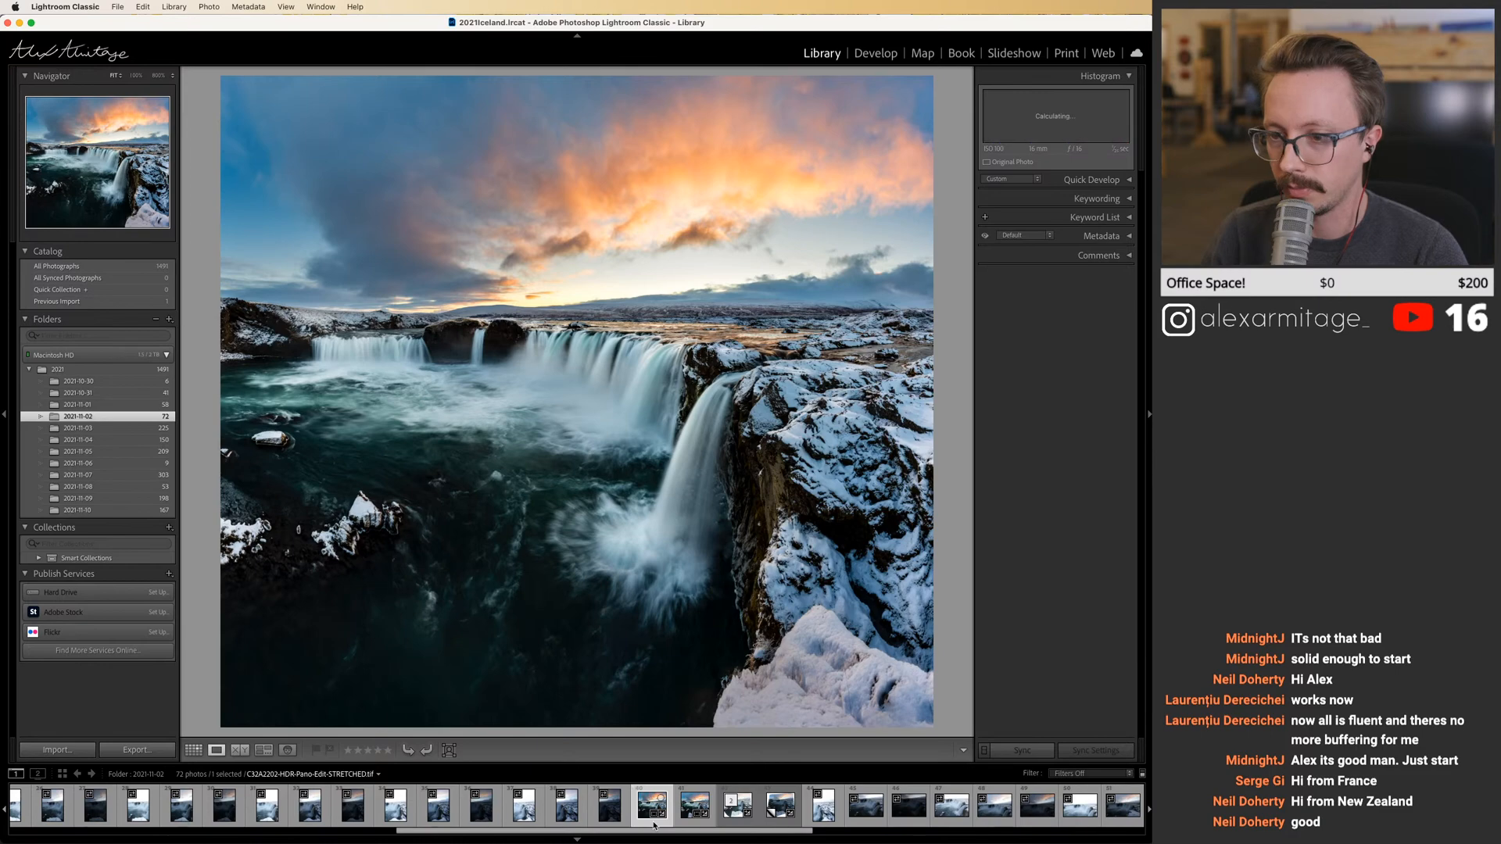
{"action": "left_click", "coordinate": [686, 825]}
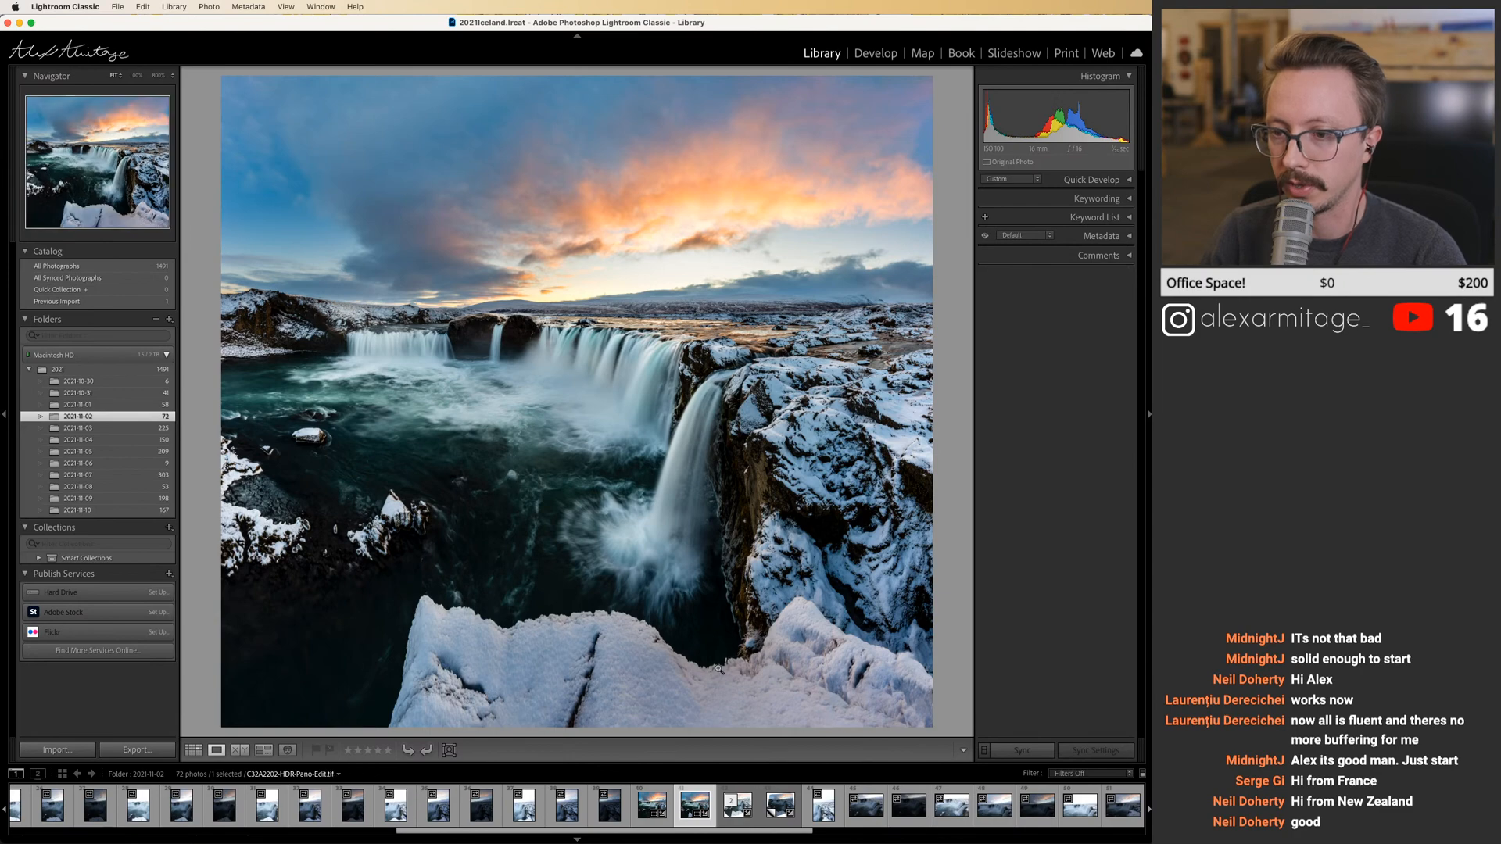
{"action": "left_click", "coordinate": [656, 824]}
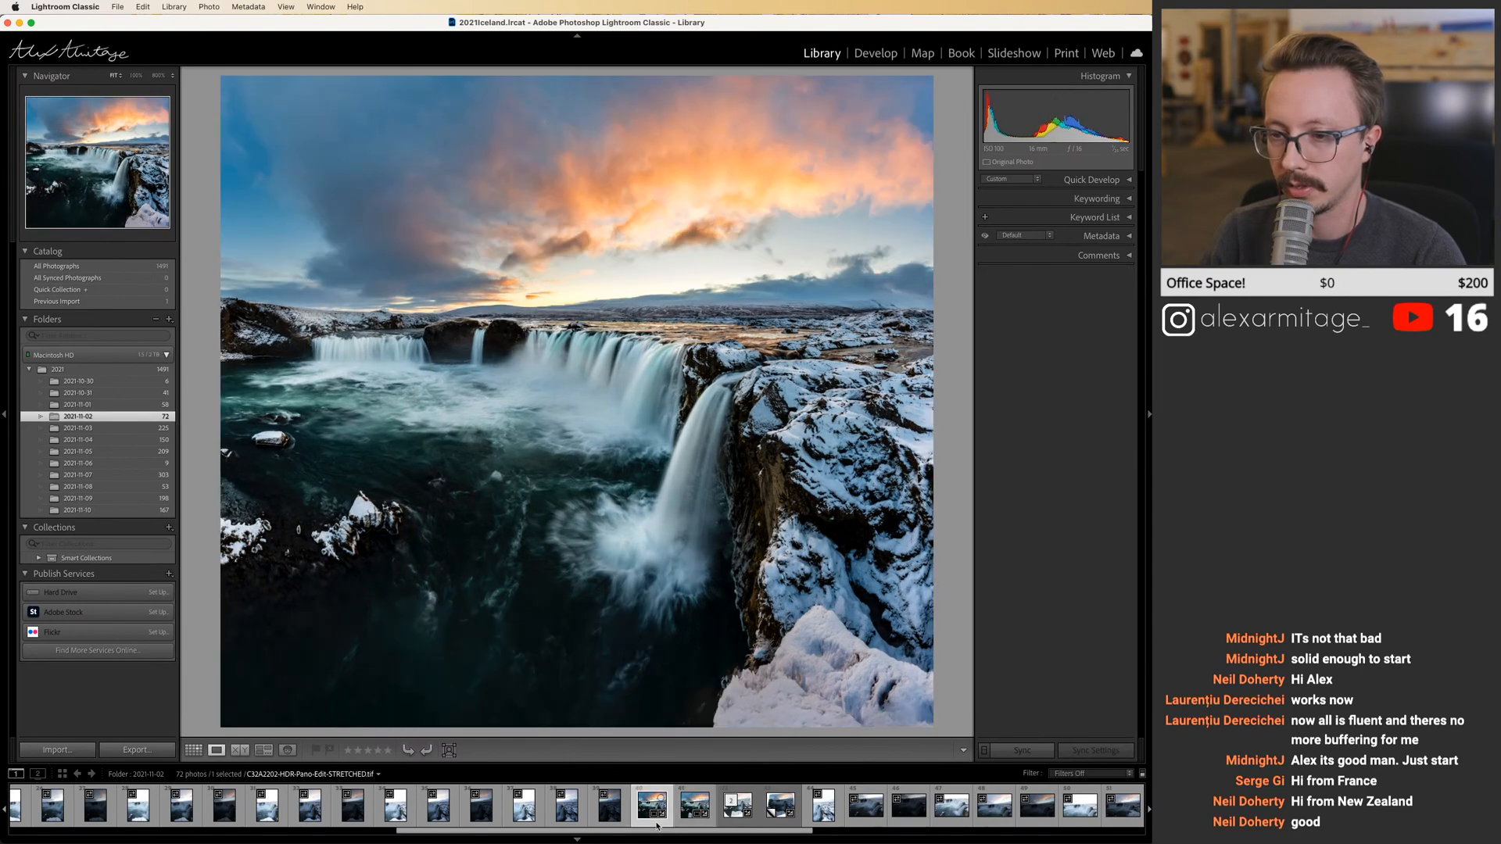
{"action": "left_click", "coordinate": [694, 825]}
{"action": "left_click", "coordinate": [661, 827]}
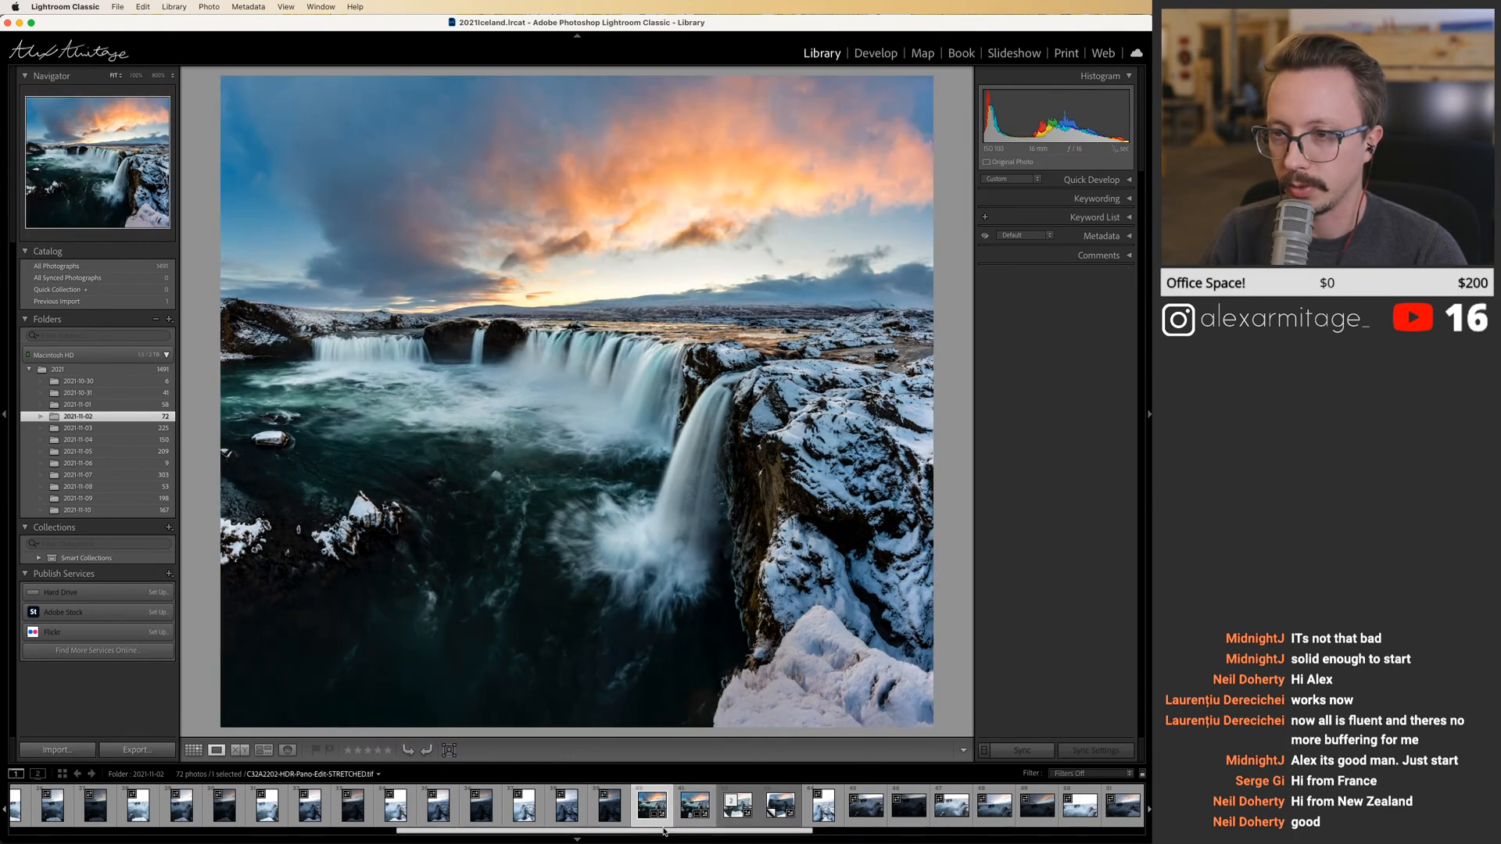
{"action": "left_click", "coordinate": [695, 826]}
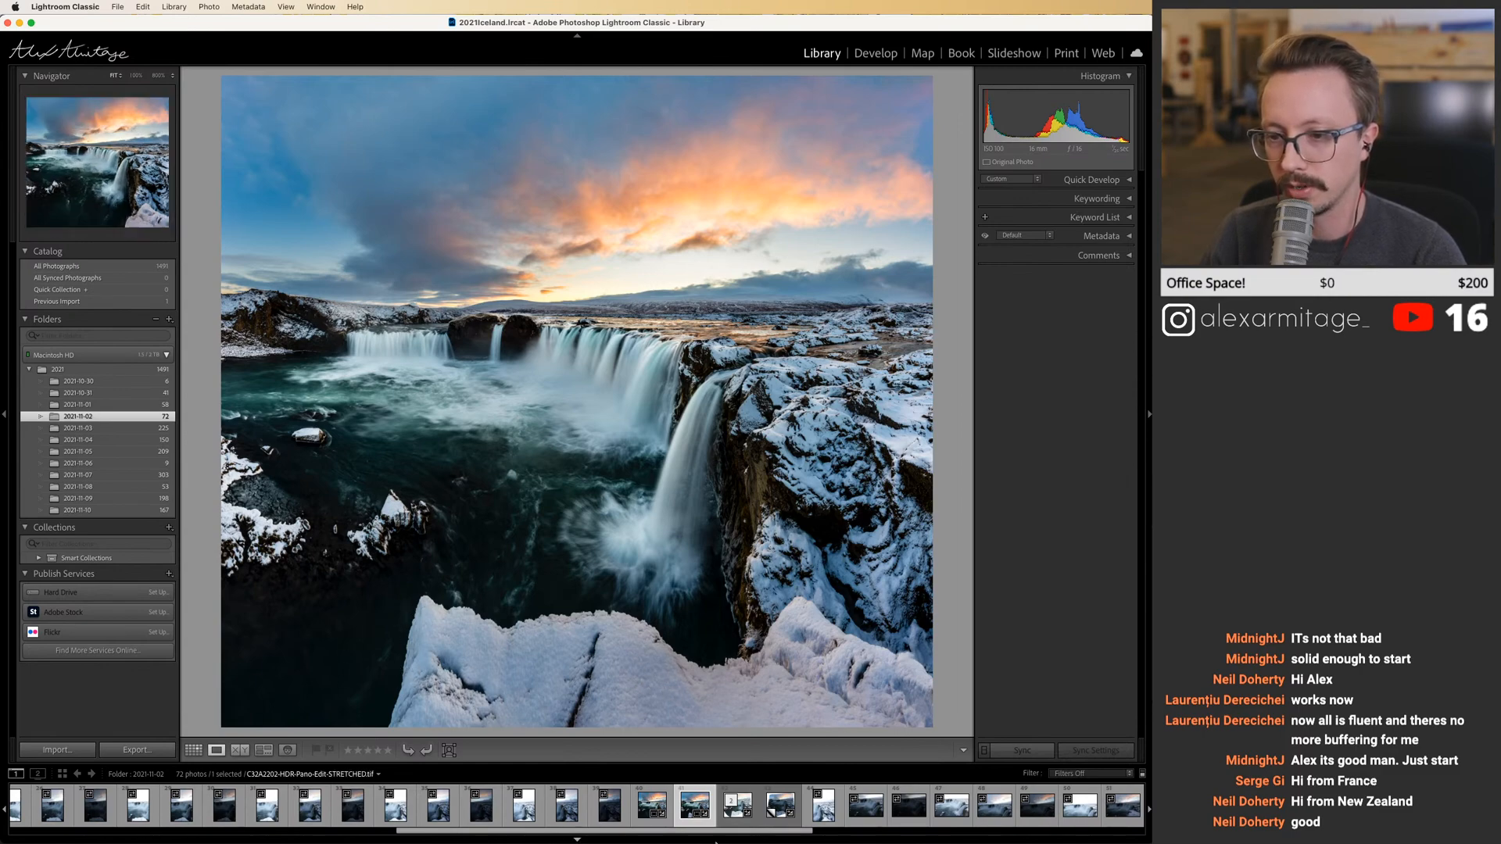
{"action": "left_click", "coordinate": [663, 821]}
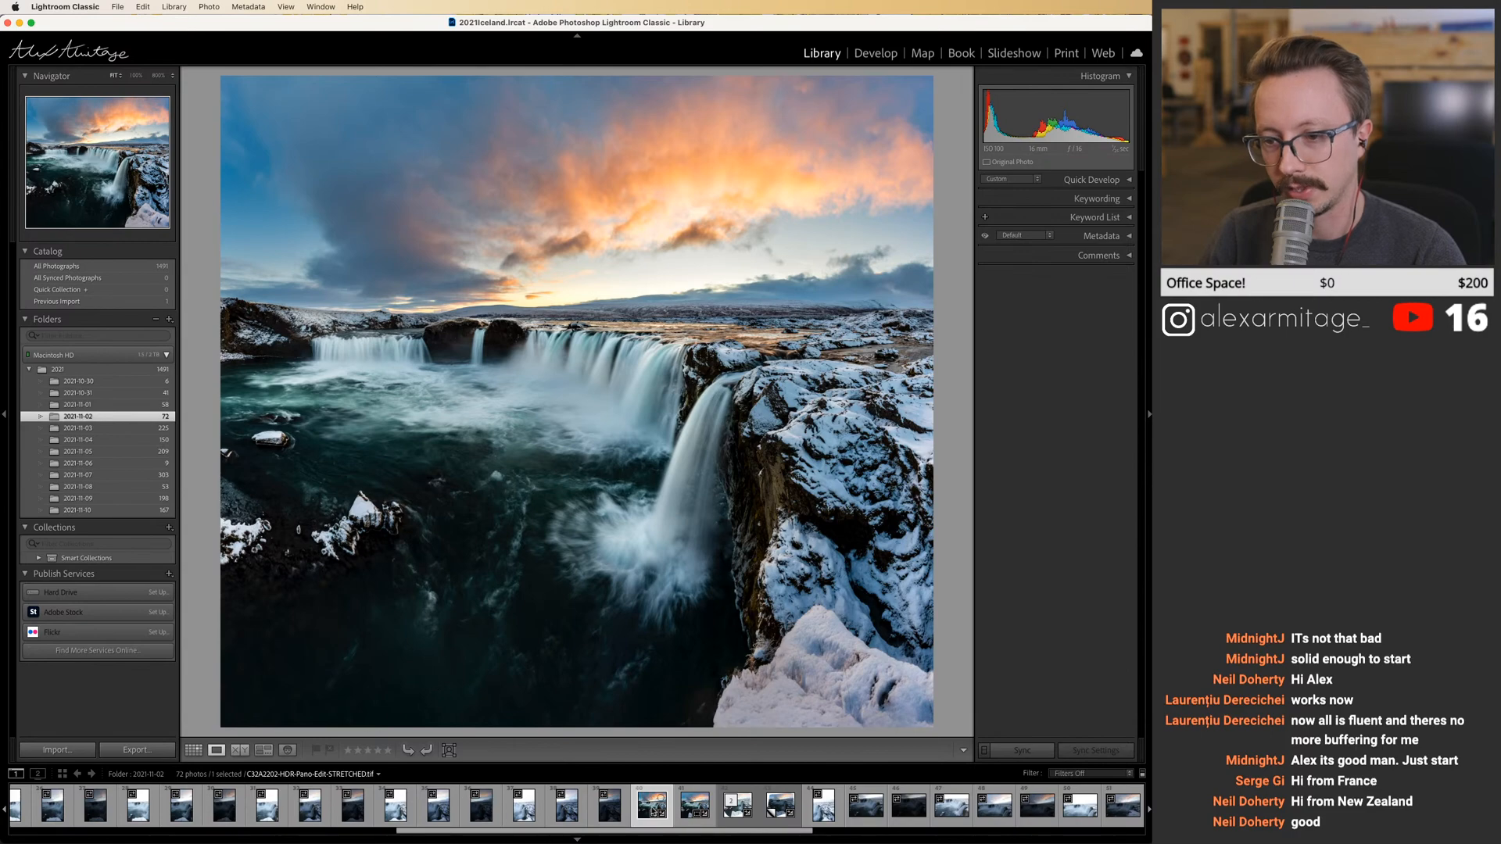
{"action": "left_click", "coordinate": [698, 820]}
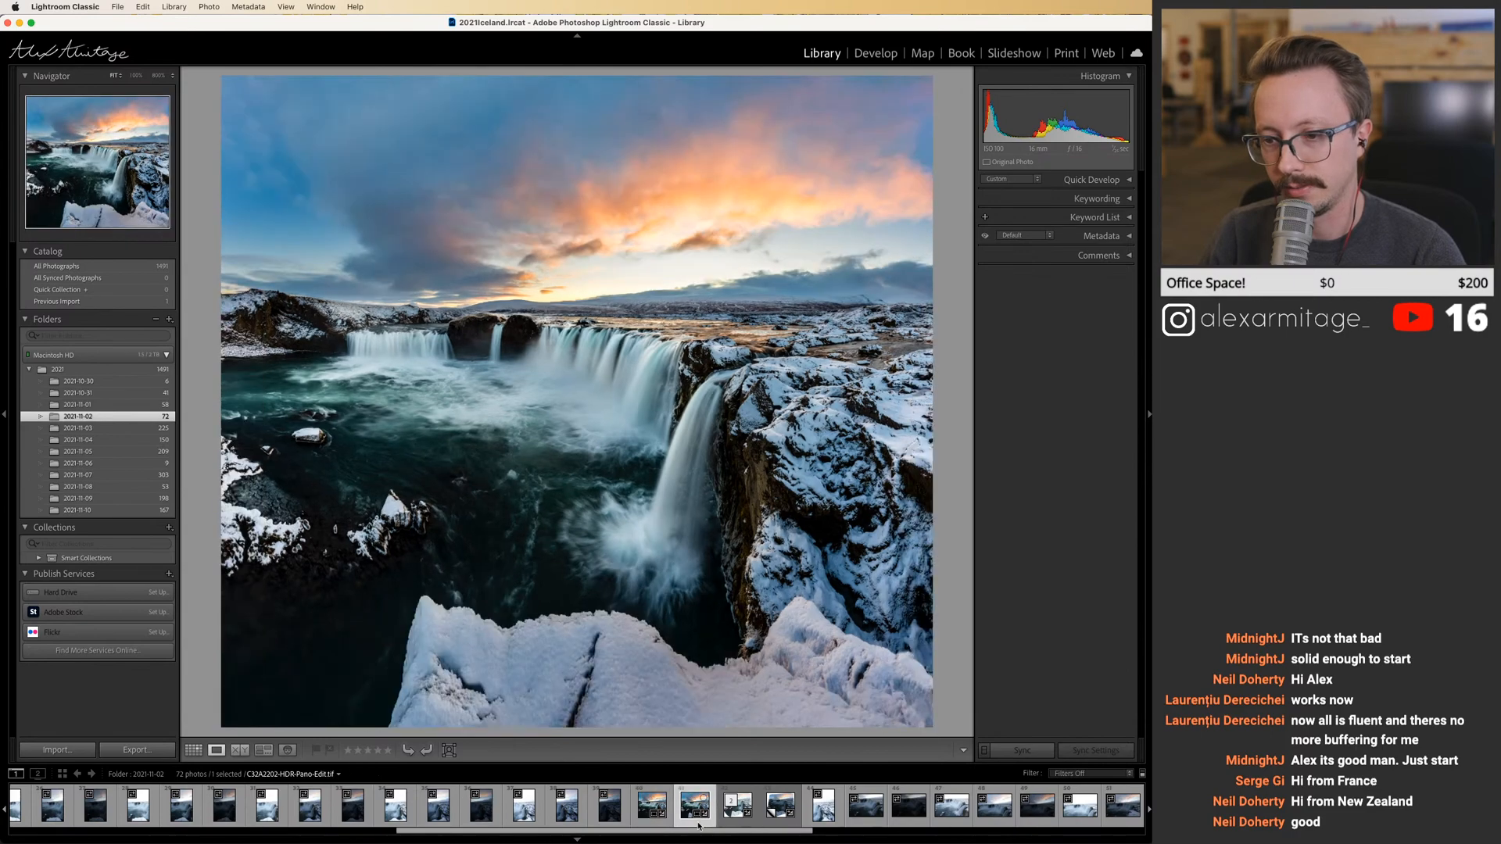
{"action": "left_click", "coordinate": [654, 819]}
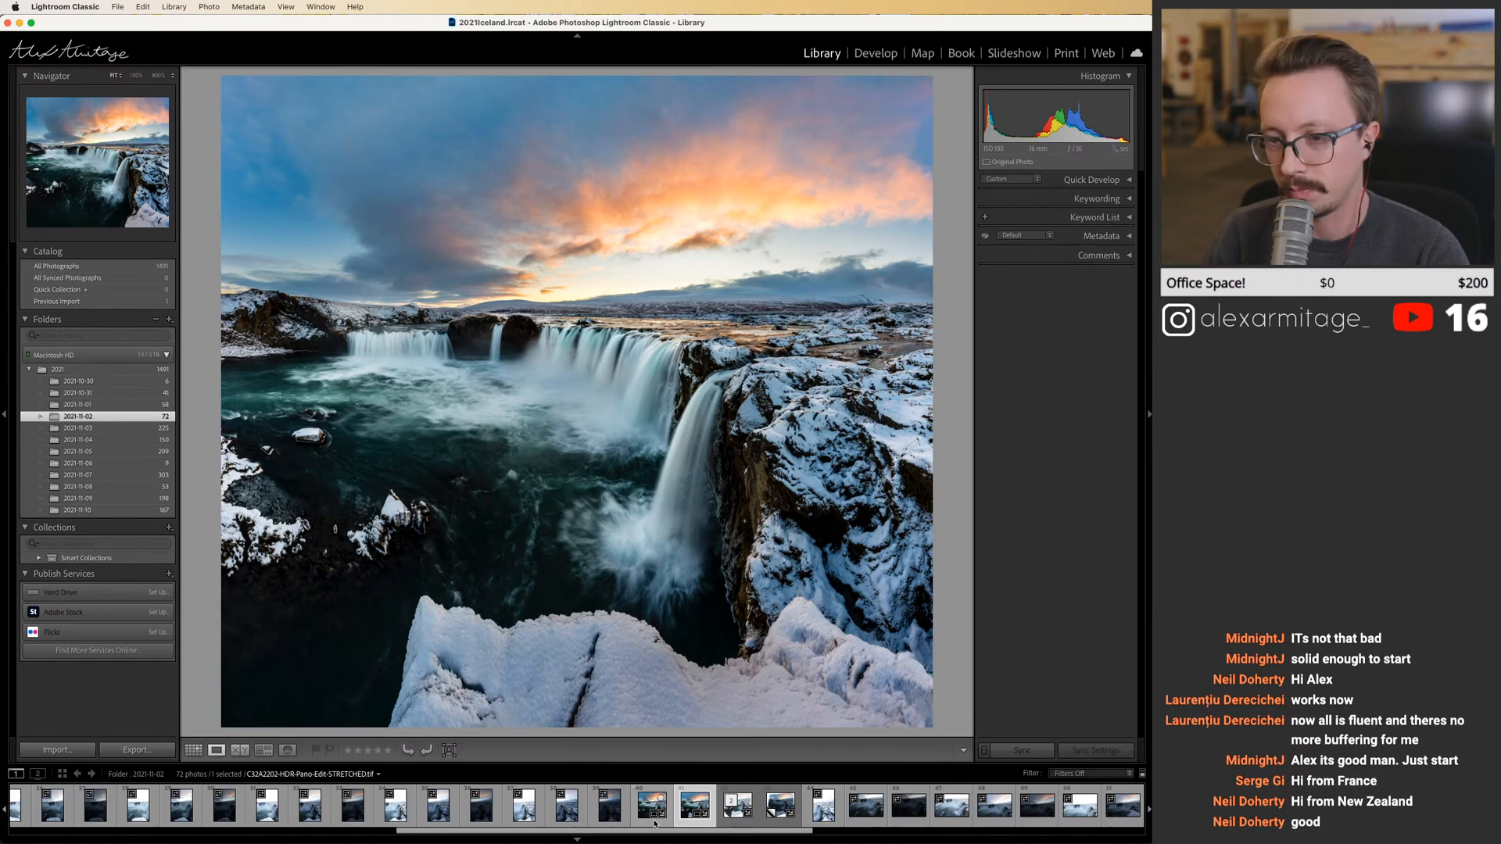
{"action": "left_click", "coordinate": [649, 821]}
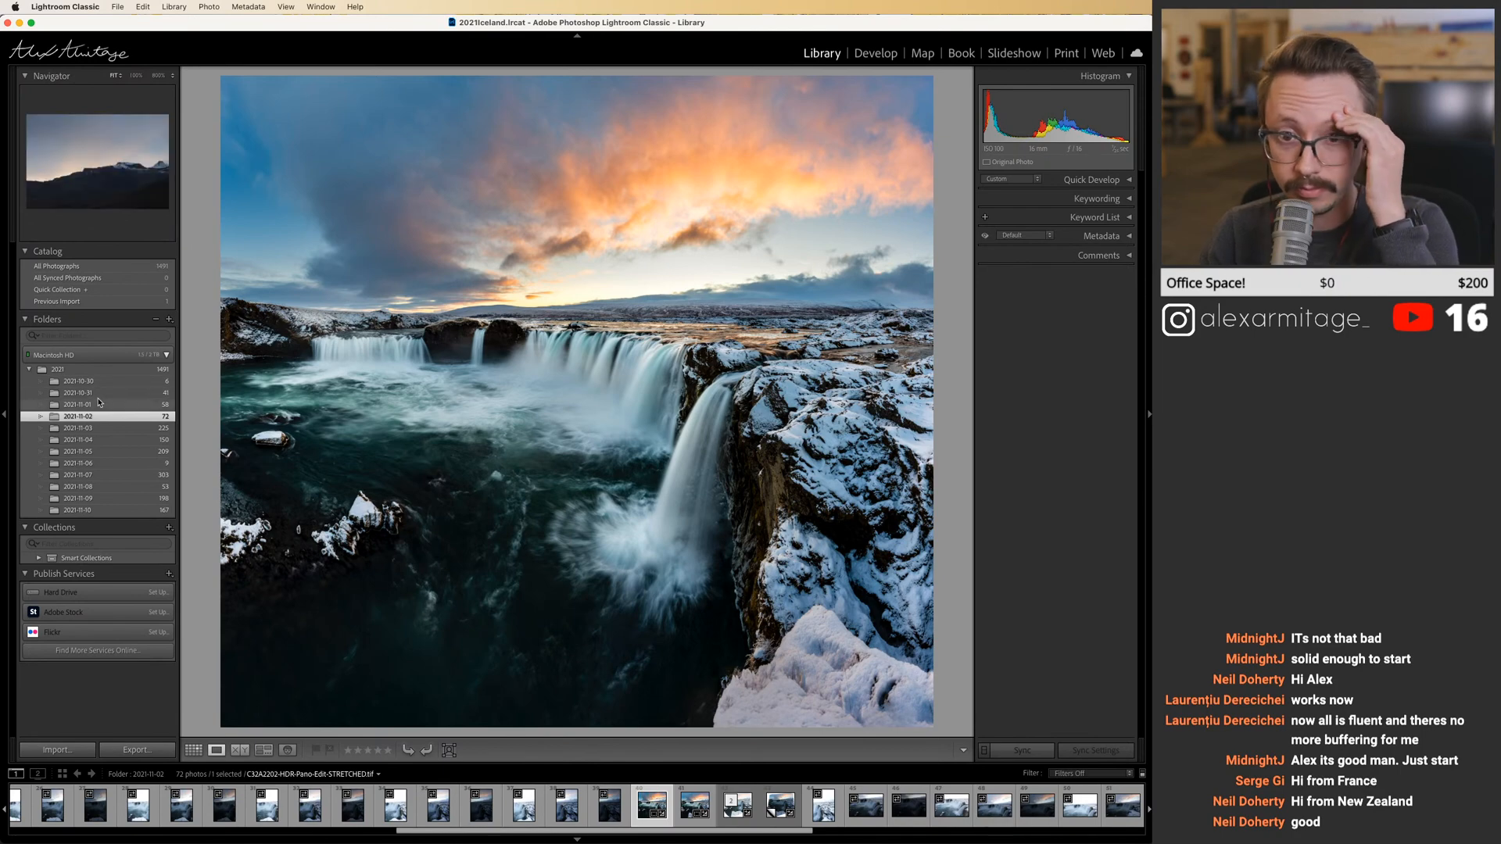
Open the edited HDR church photo from the 2021-10-31 folder in the Develop module.
{"action": "left_click", "coordinate": [86, 392]}
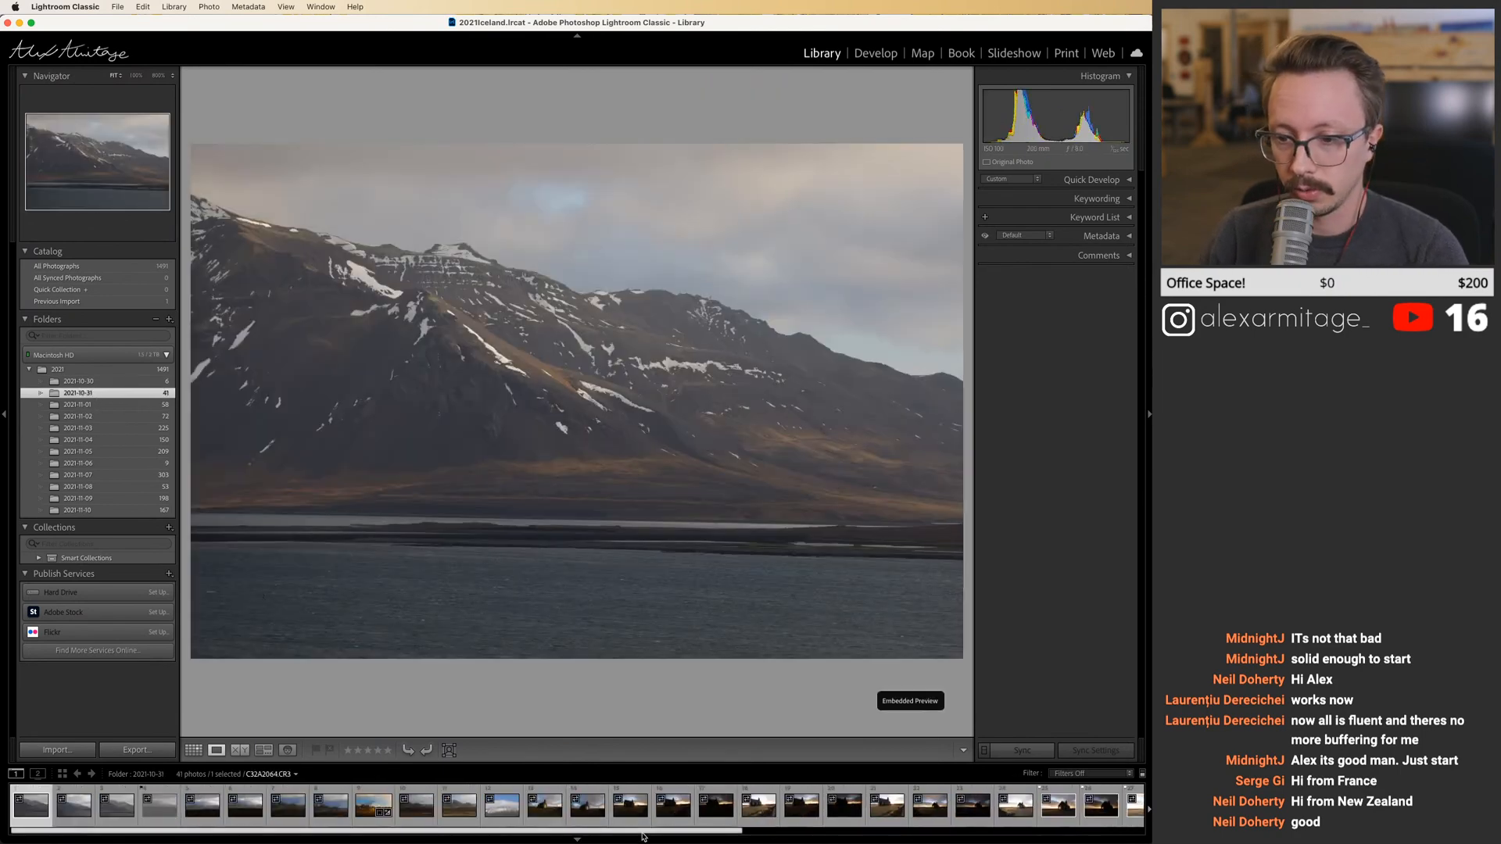
{"action": "left_click_drag", "start_coordinate": [643, 836], "coordinate": [1015, 839]}
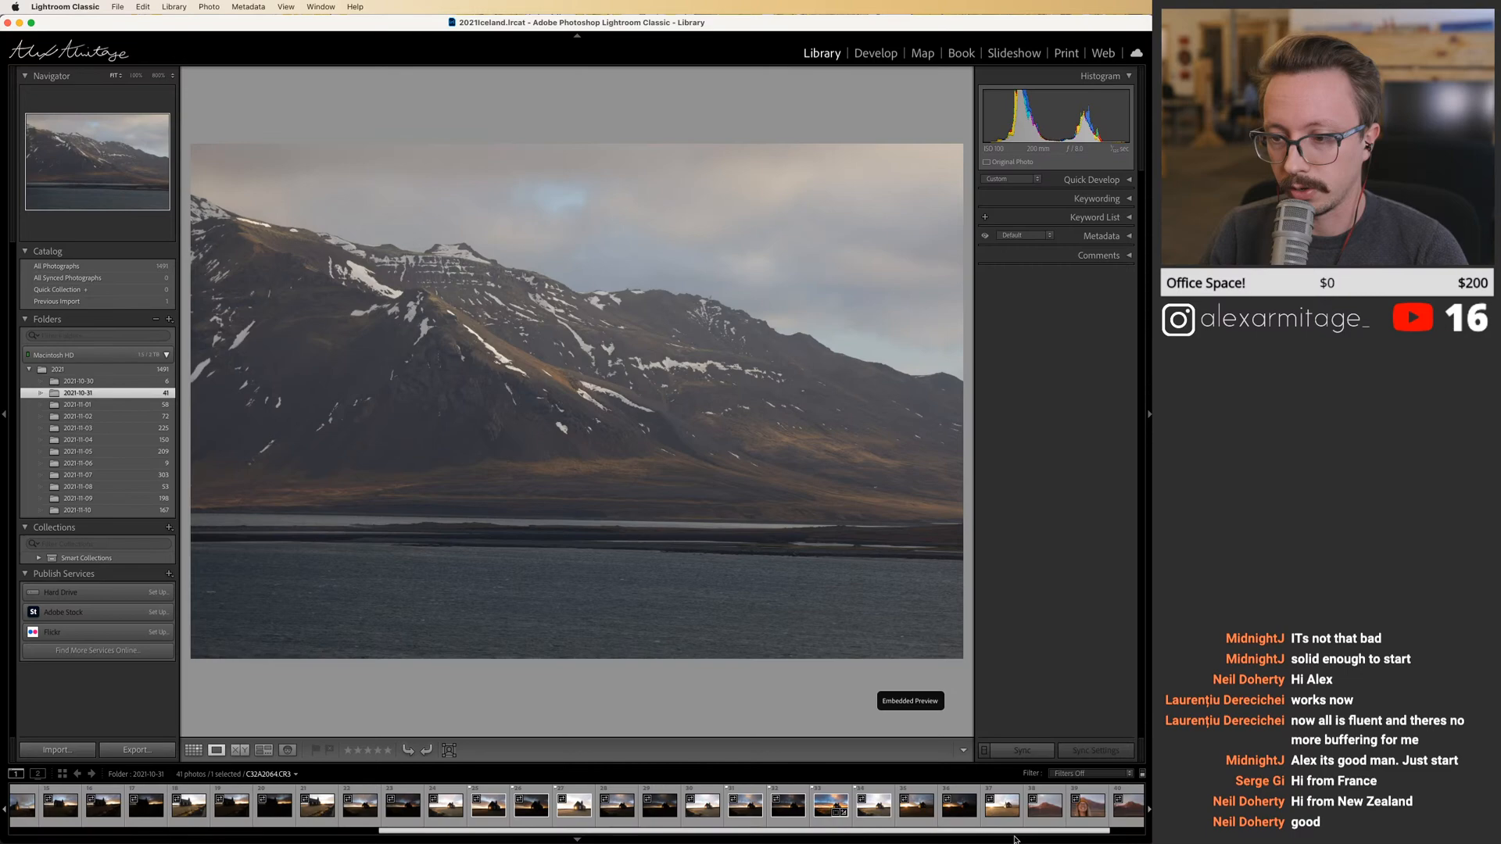
{"action": "left_click", "coordinate": [809, 824]}
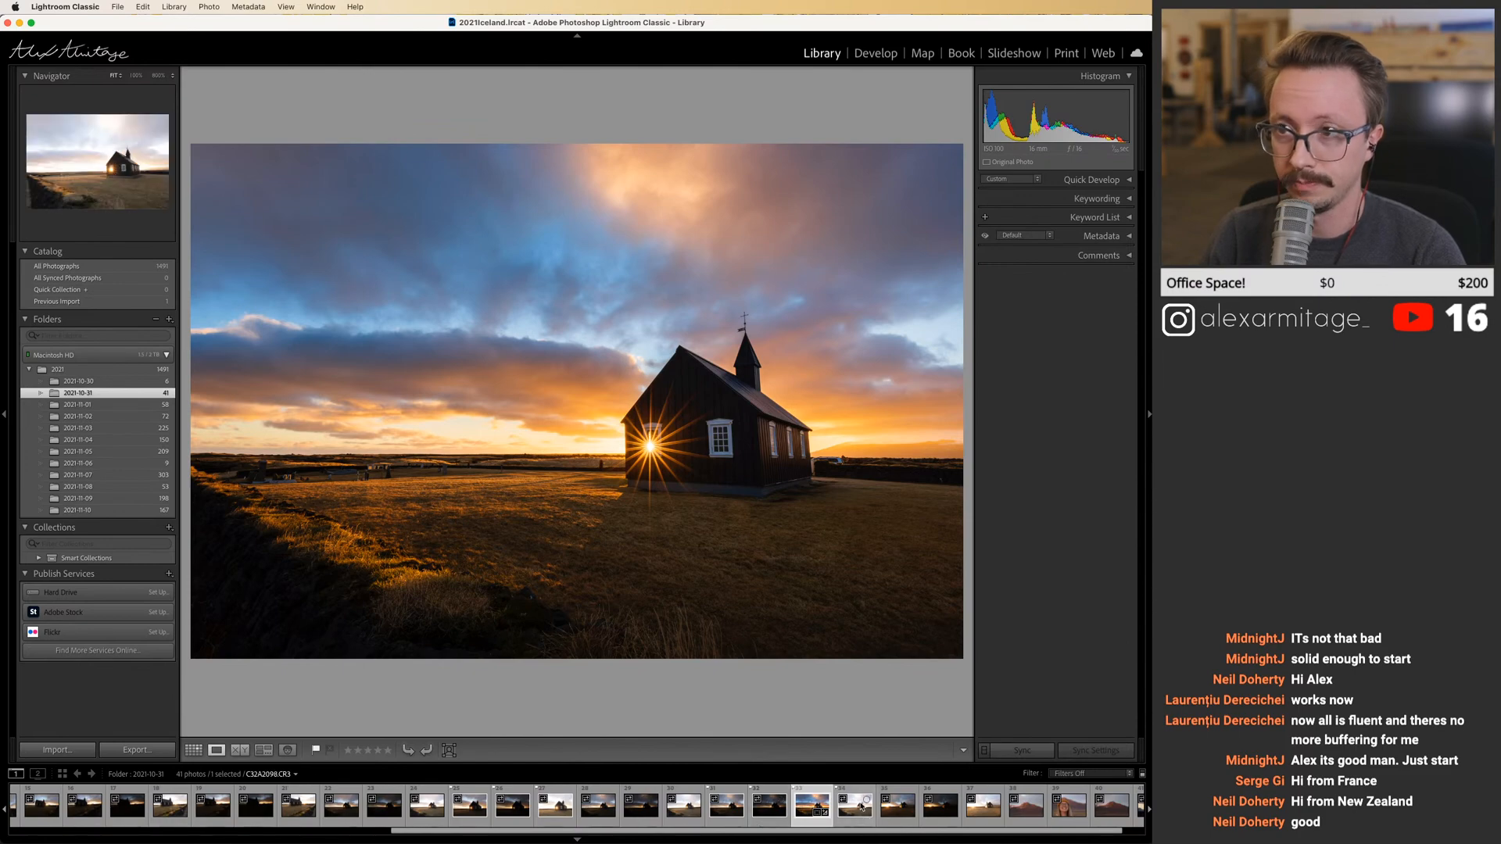
{"action": "left_click", "coordinate": [875, 53]}
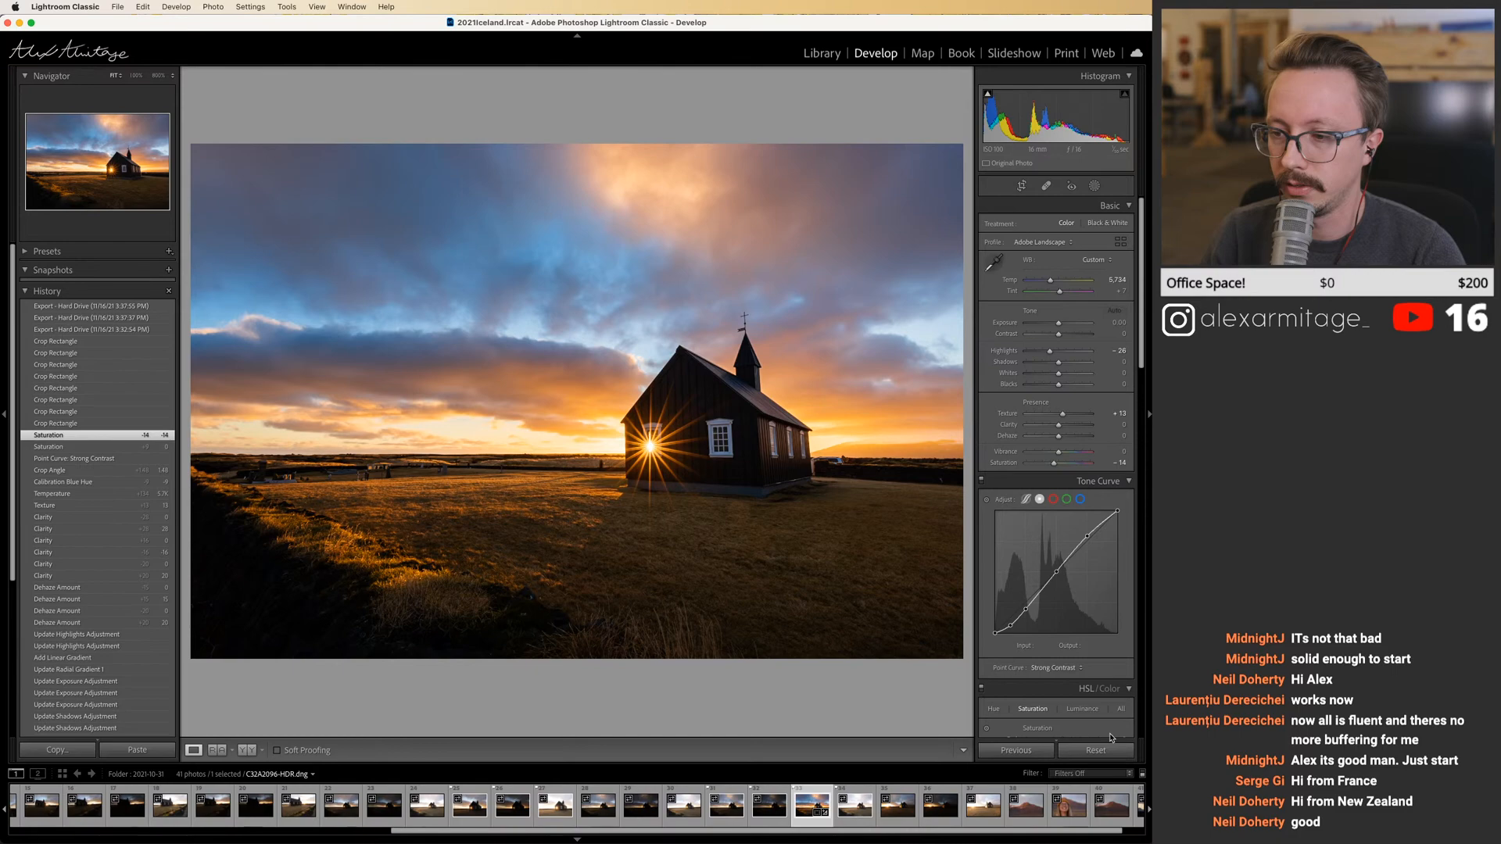
Reset all develop settings on the church photo and undo the reset.
{"action": "left_click", "coordinate": [1104, 749]}
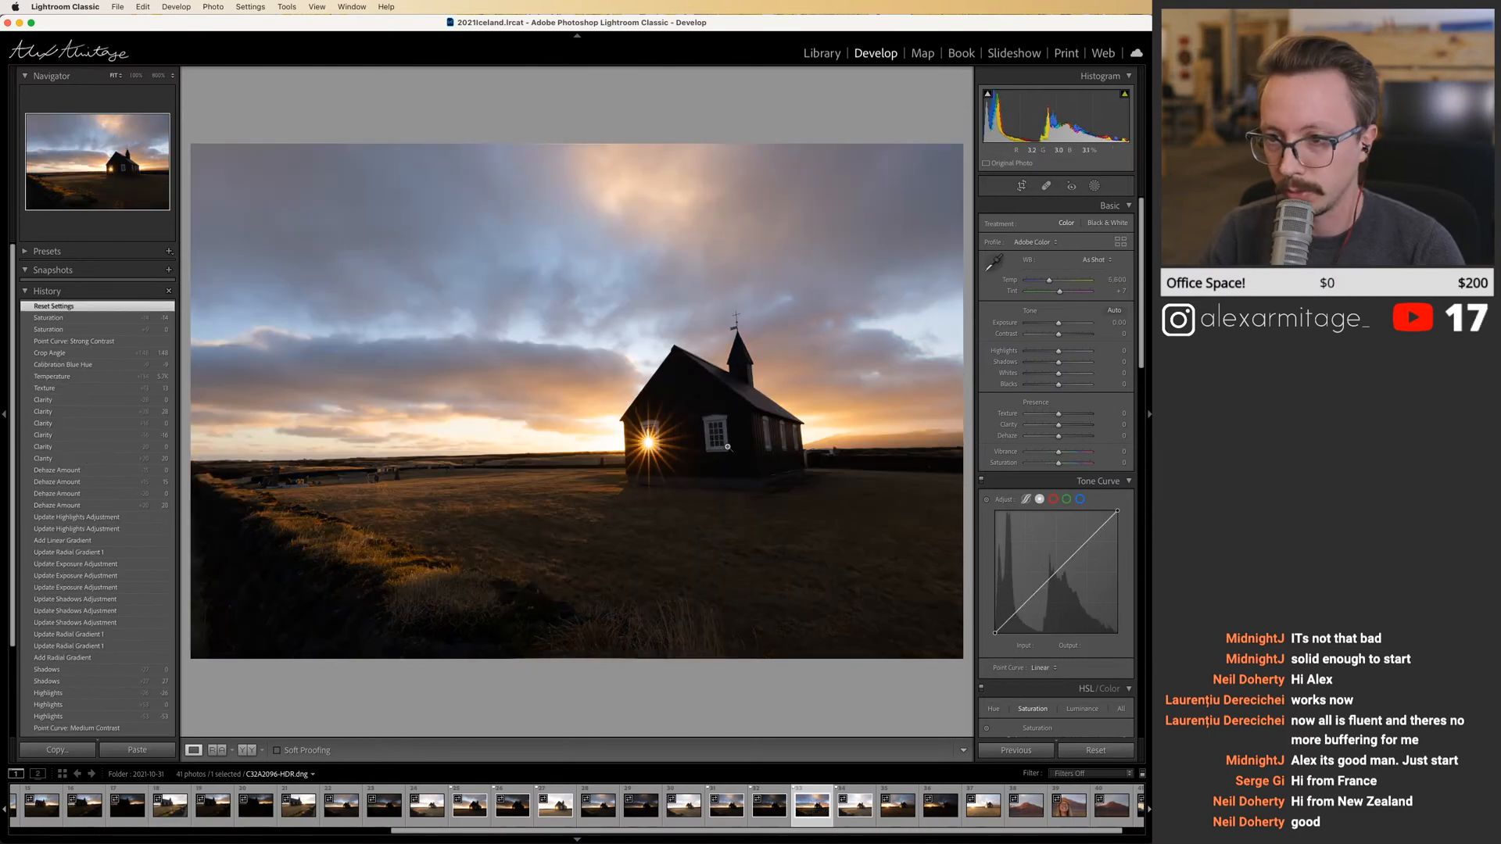
{"action": "key", "text": "super+z"}
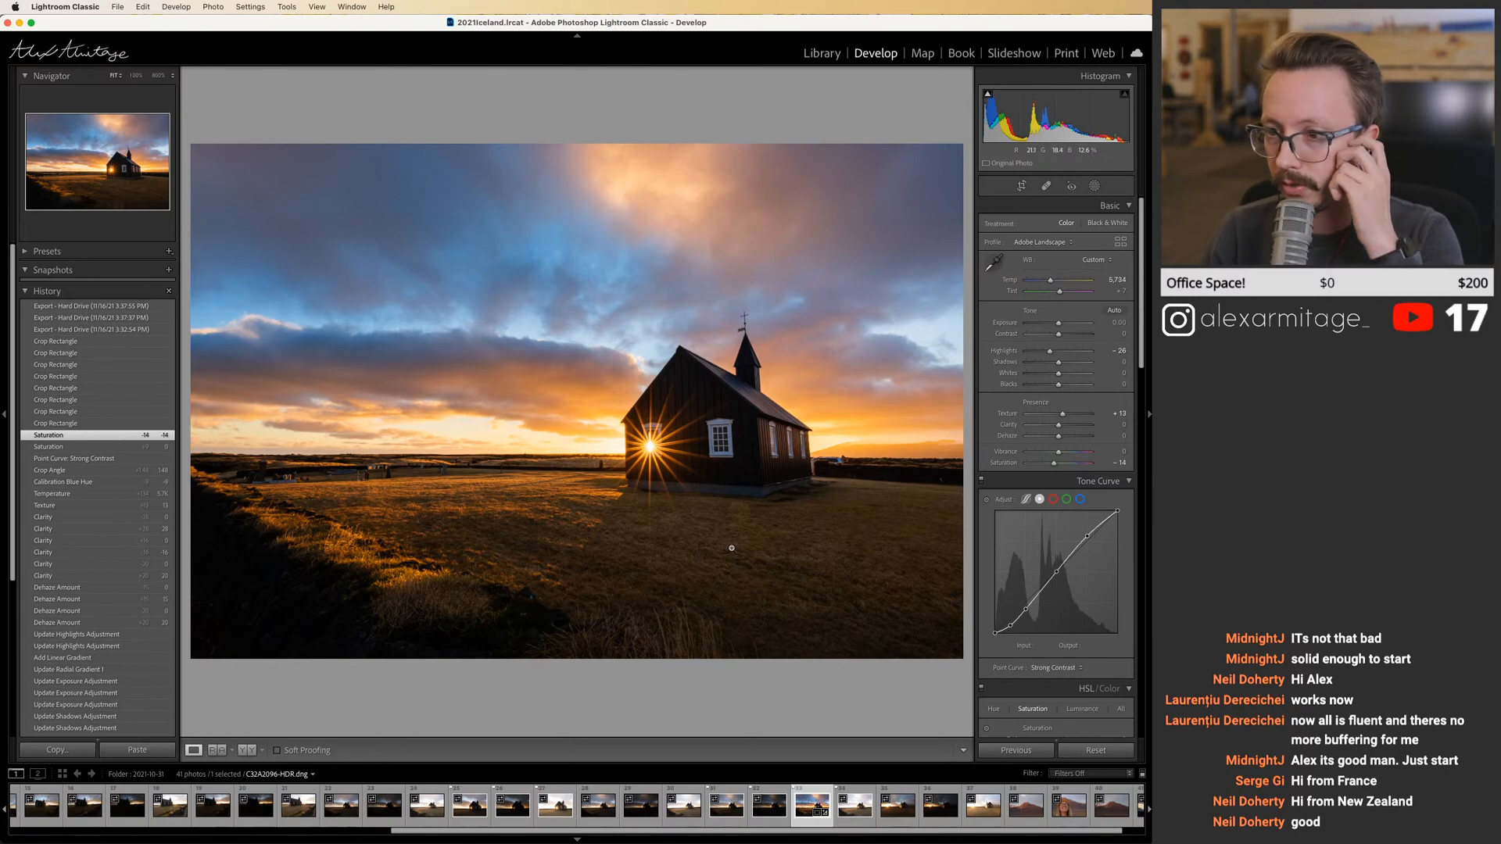
Compare the dark and bright source exposures of the church with the merged, edited HDR photo.
{"action": "left_click", "coordinate": [773, 818]}
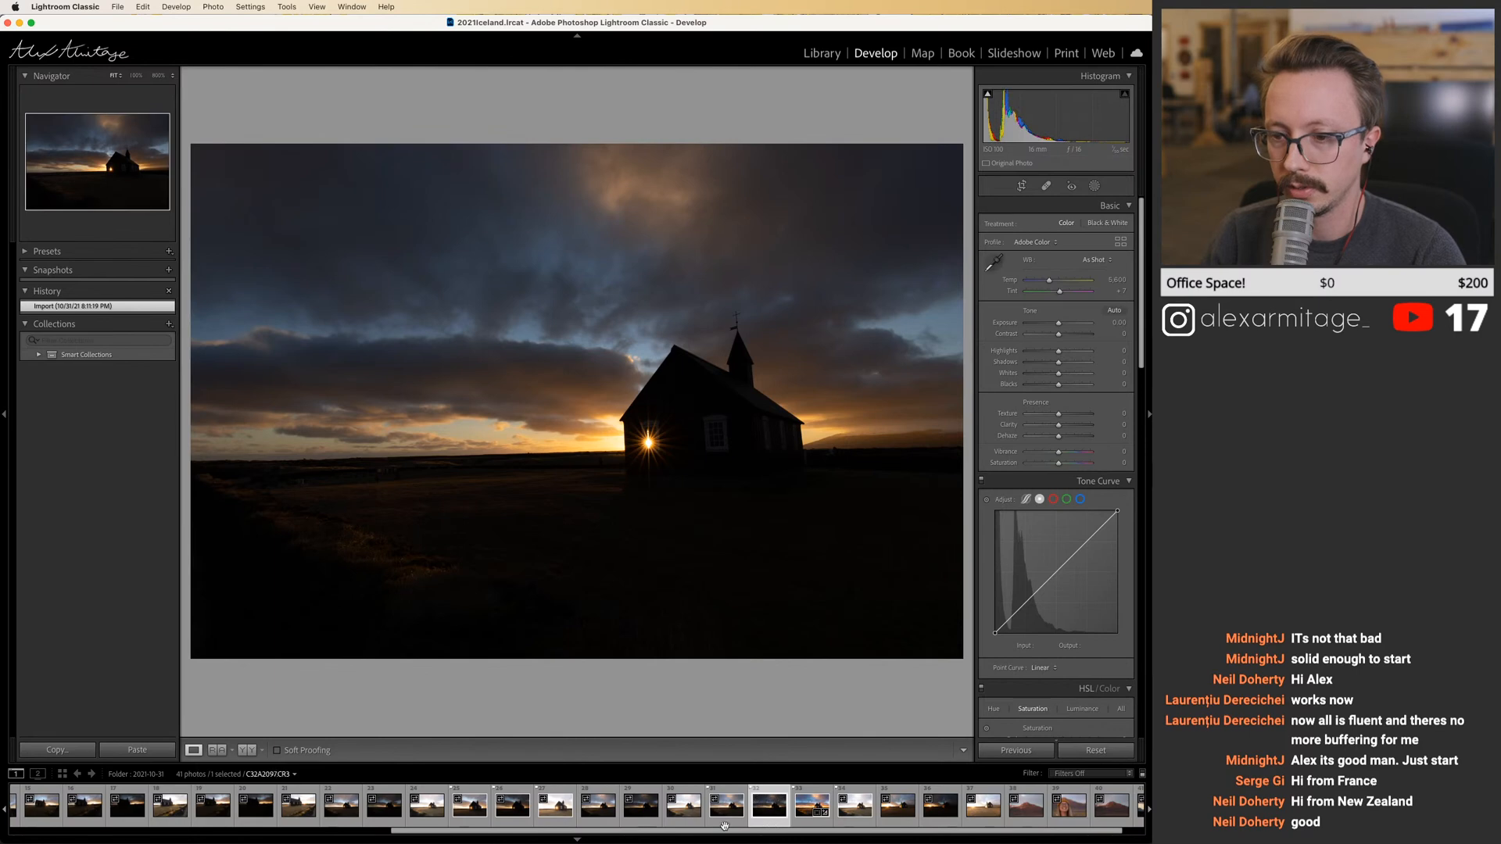
{"action": "left_click", "coordinate": [728, 819]}
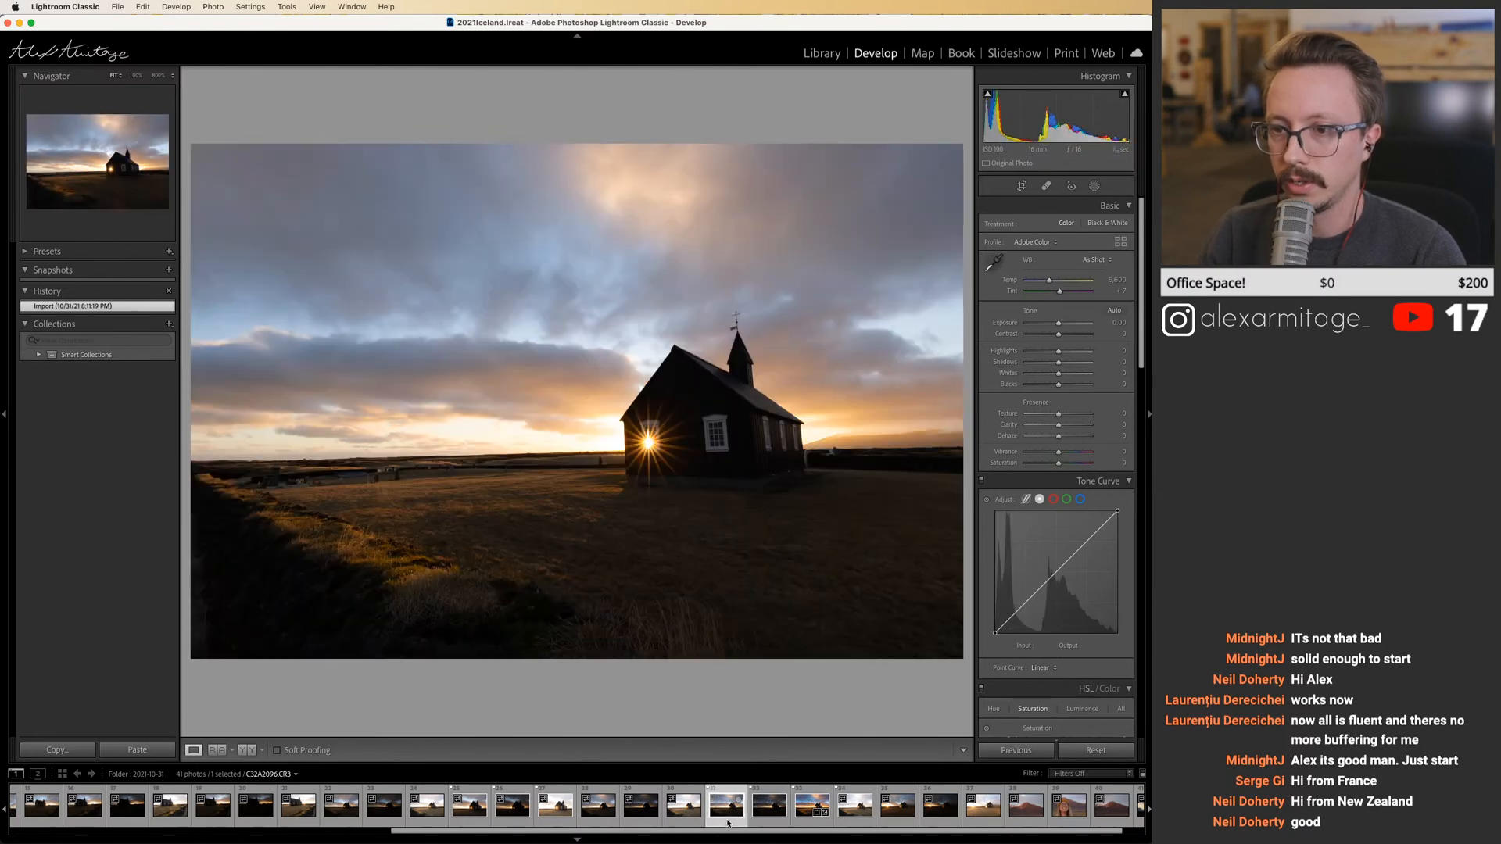
{"action": "left_click", "coordinate": [777, 819]}
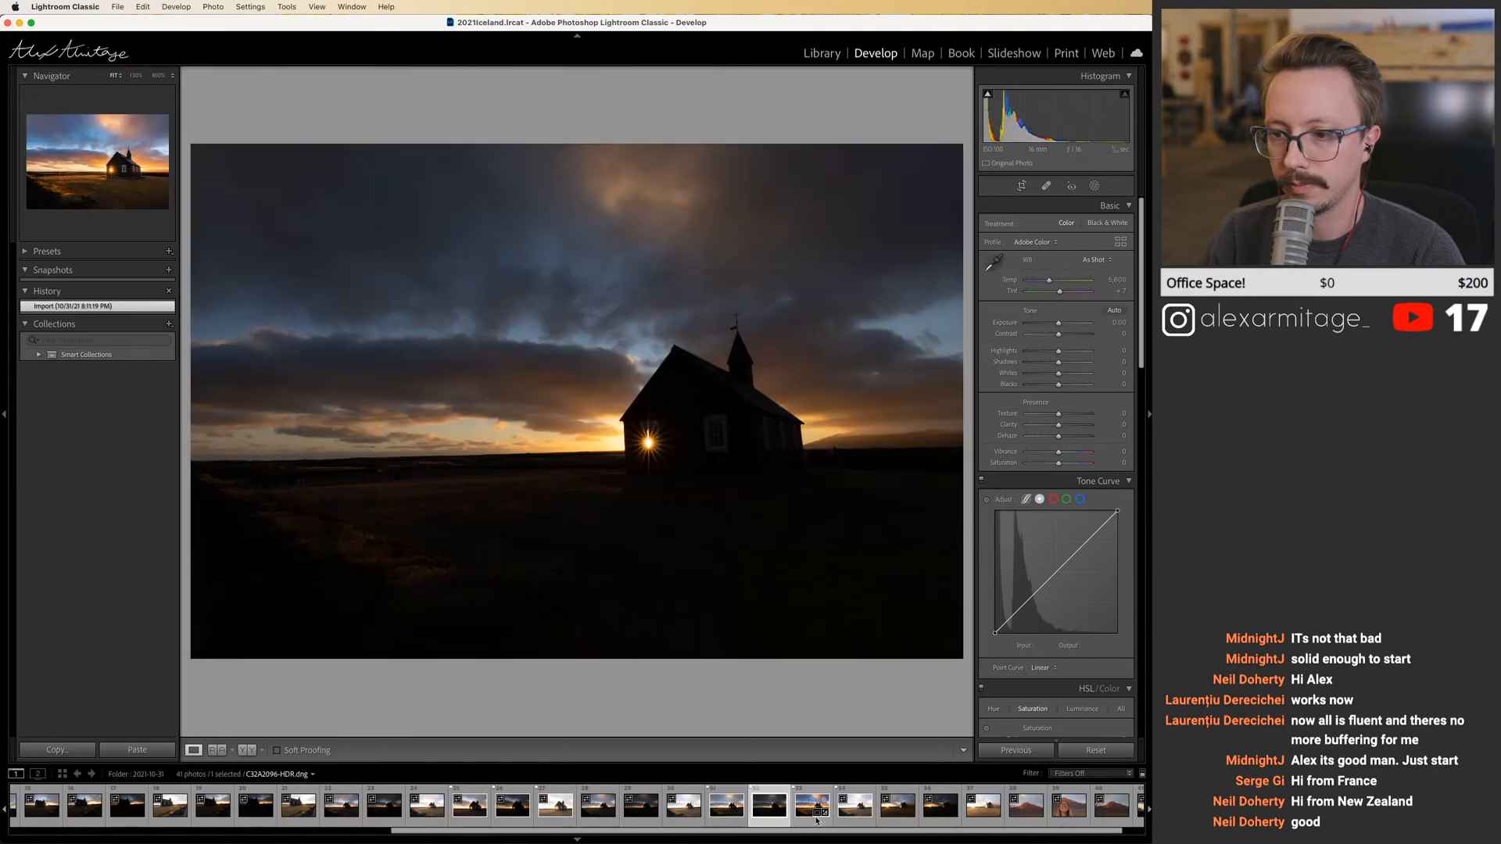
{"action": "left_click", "coordinate": [814, 819]}
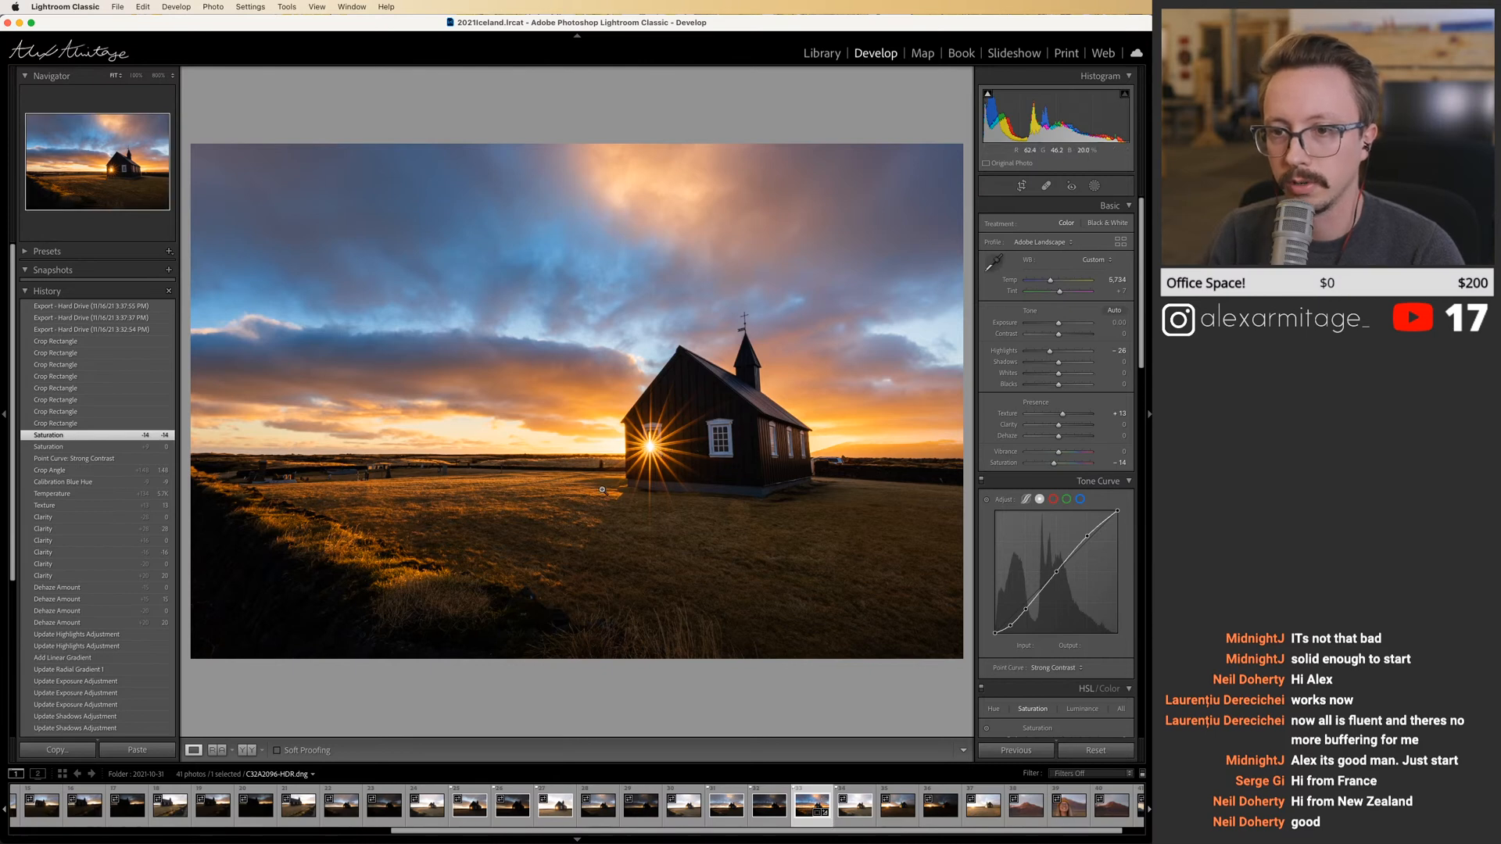
Inspect the church photo at 100% zoom, from the sunstar across the facade to the area beyond the side wall.
{"action": "left_click", "coordinate": [625, 449]}
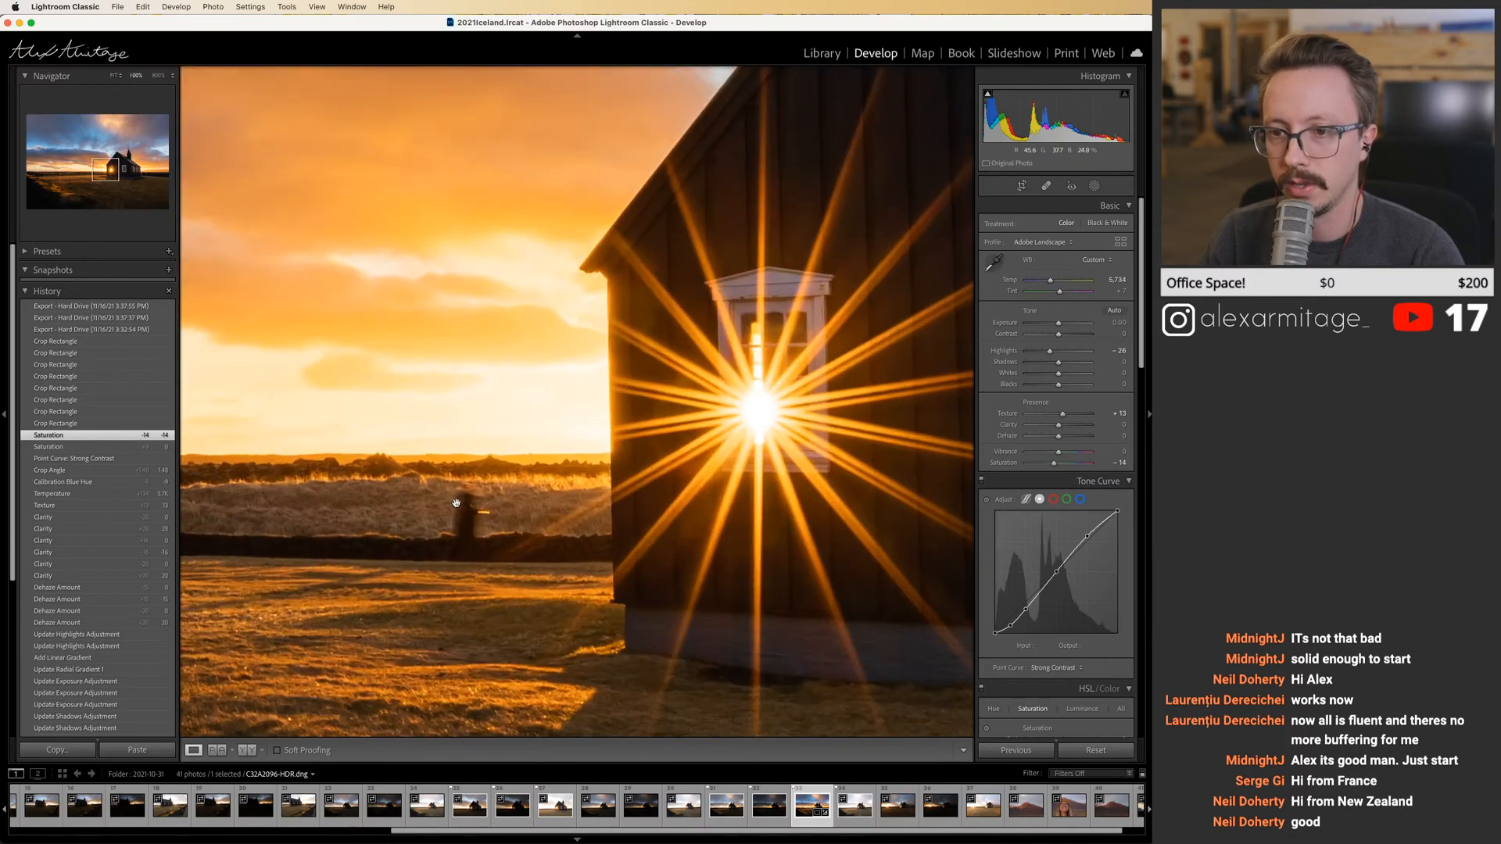
{"action": "left_click_drag", "start_coordinate": [746, 542], "coordinate": [402, 547]}
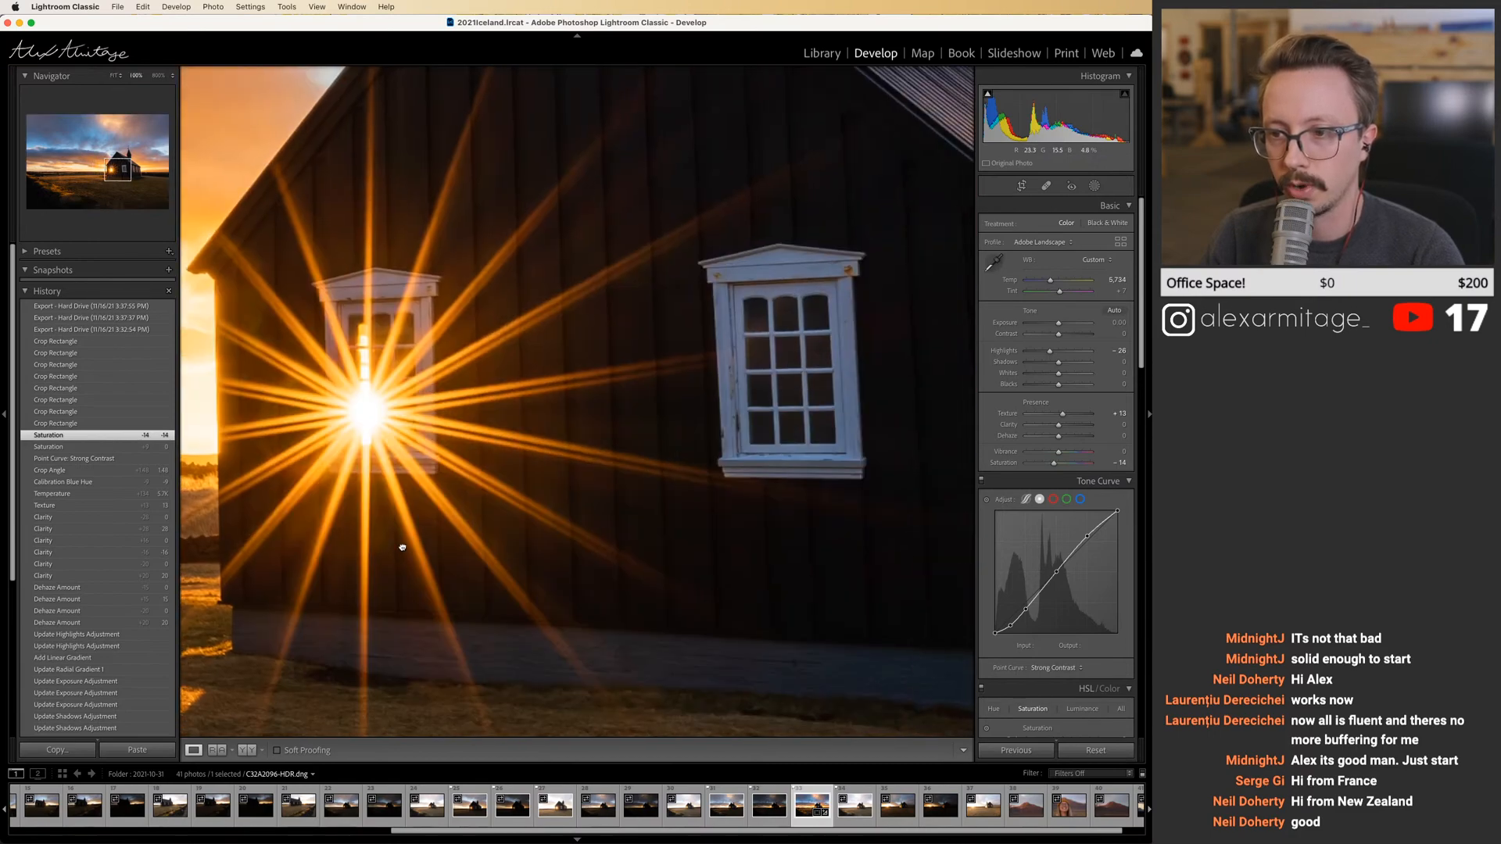
{"action": "scroll", "coordinate": [548, 531], "scroll_direction": "right", "scroll_amount": 5}
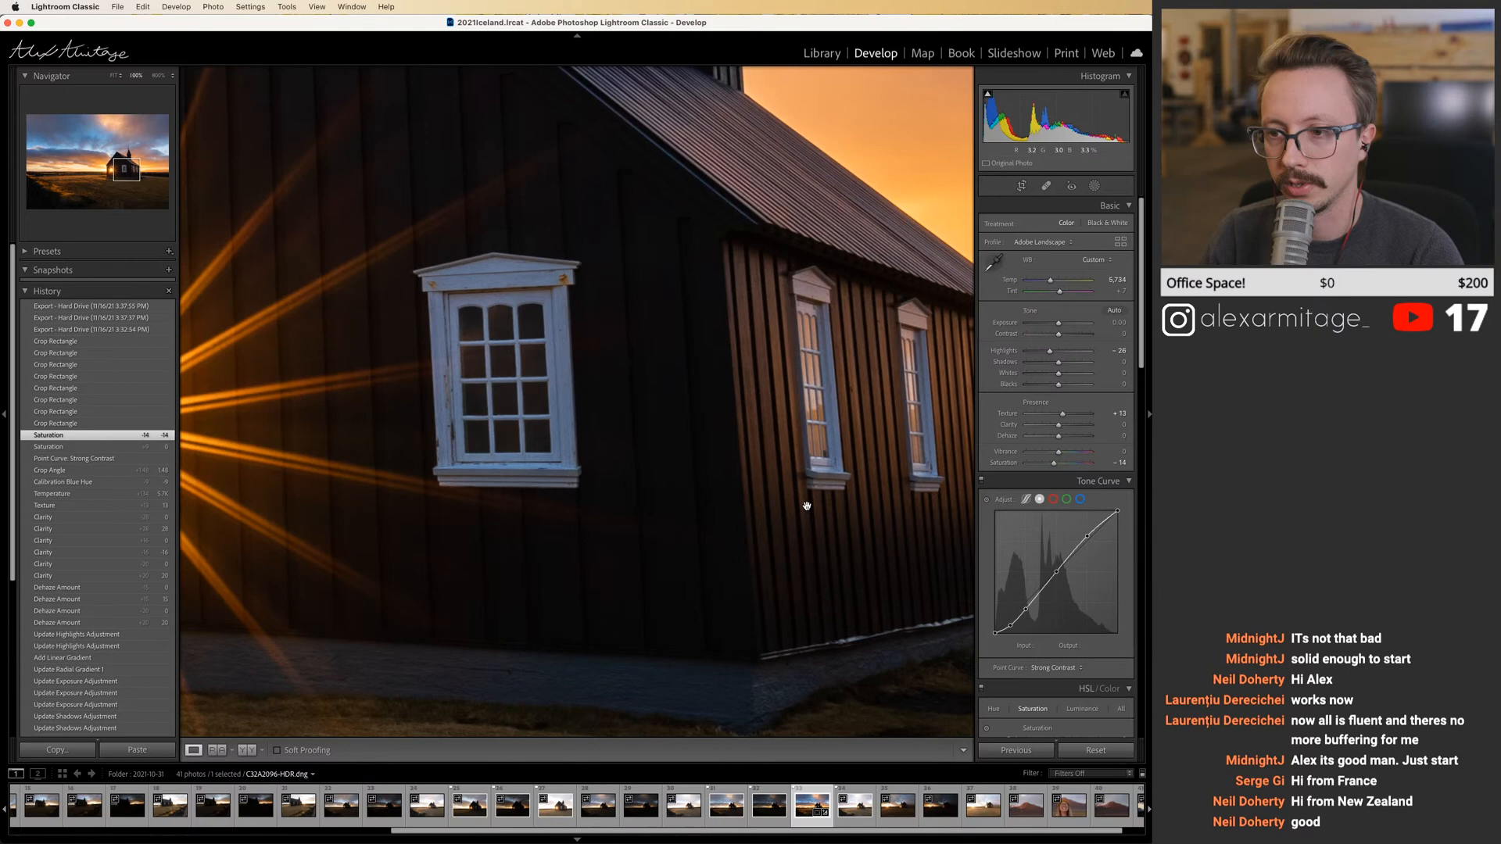
{"action": "scroll", "coordinate": [807, 506], "scroll_direction": "right", "scroll_amount": 8}
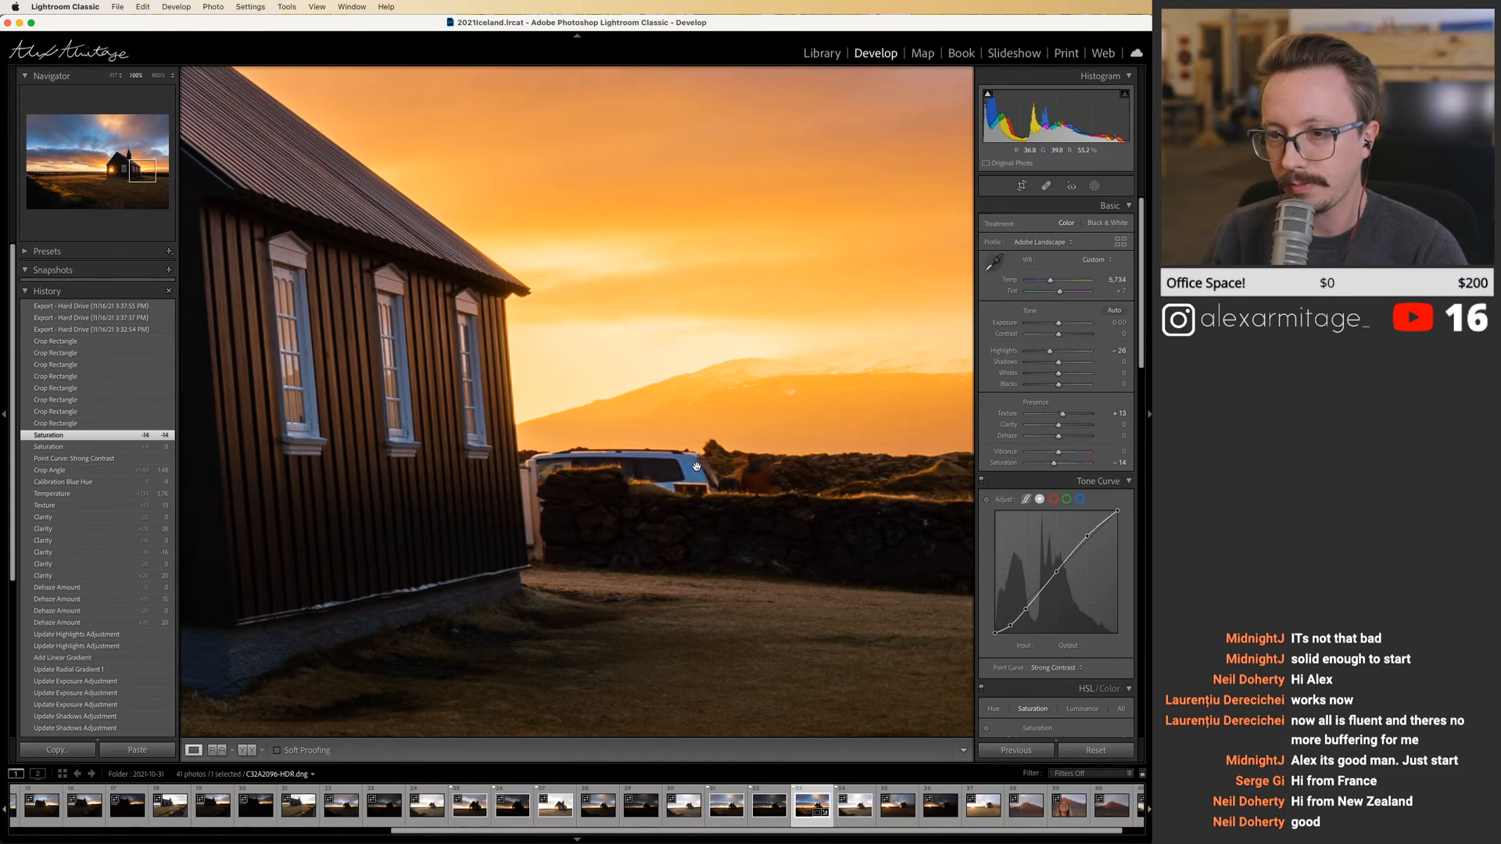
Return to the full church photo and compare its middle, dark and bright source exposures.
{"action": "left_click", "coordinate": [697, 467]}
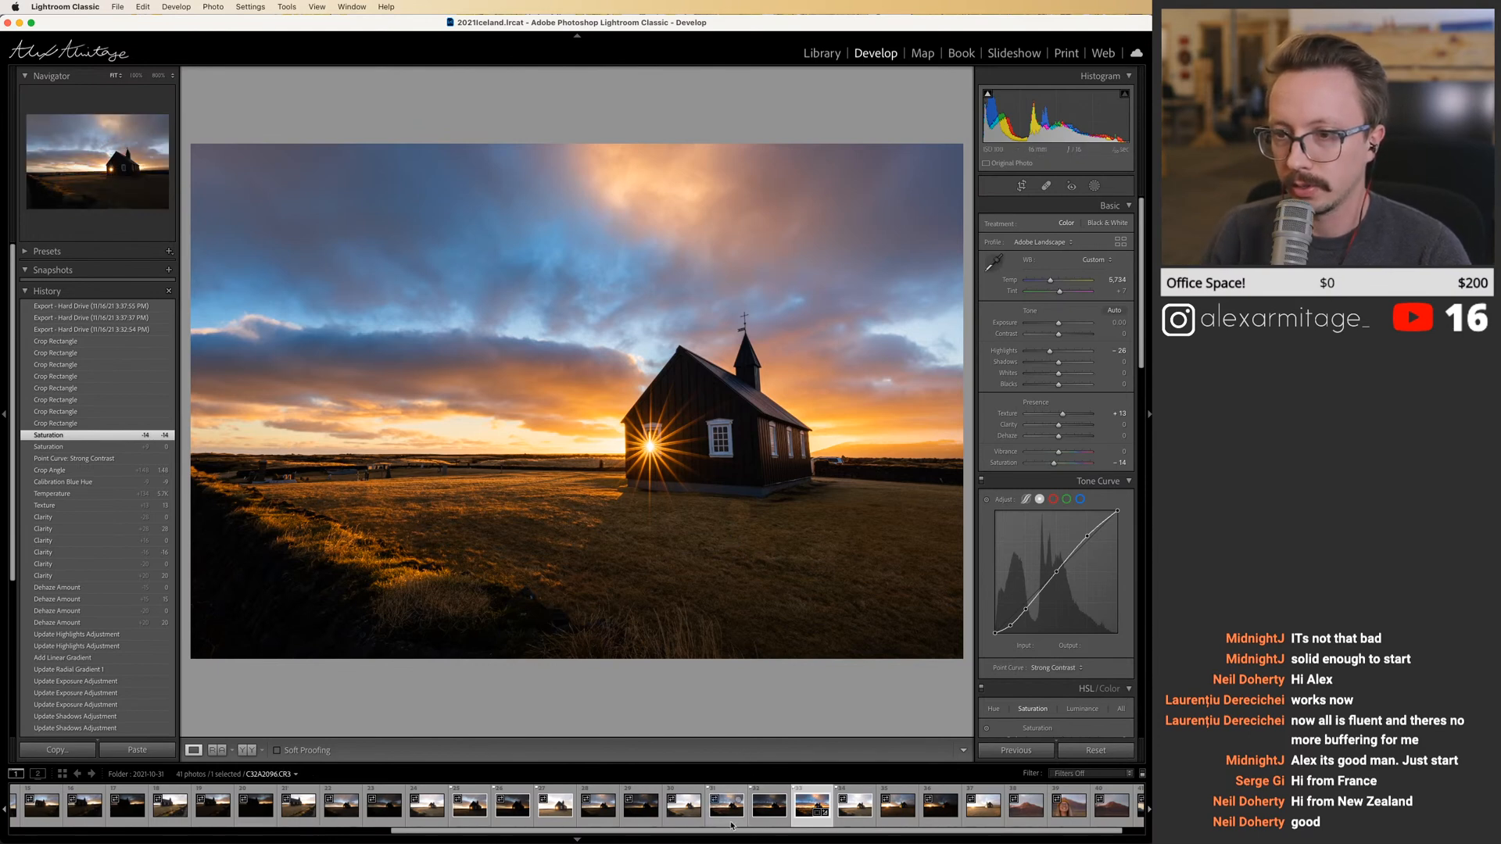
{"action": "left_click", "coordinate": [767, 818]}
{"action": "left_click", "coordinate": [727, 821]}
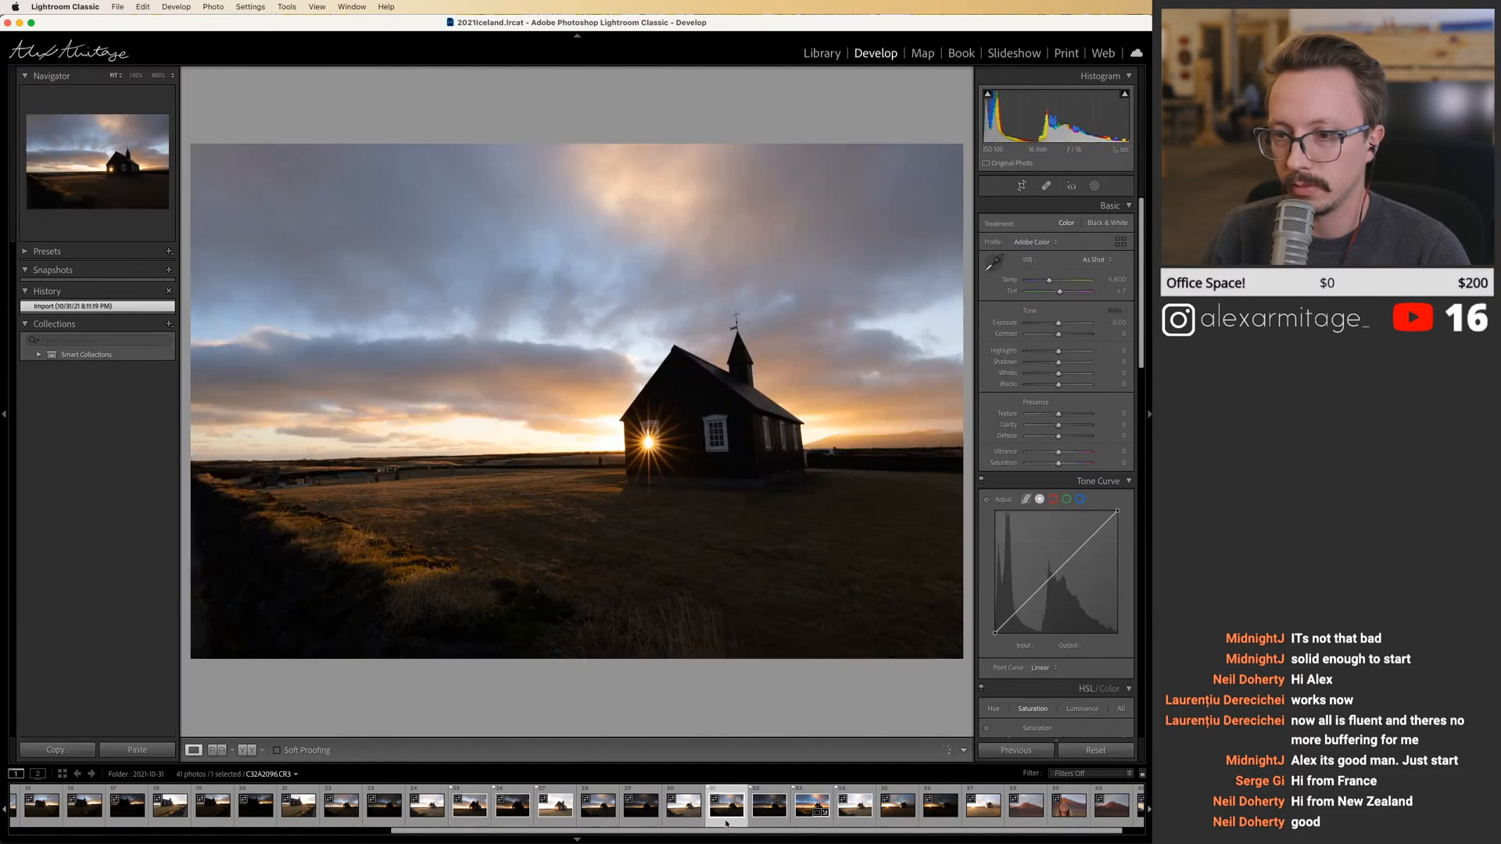
{"action": "left_click", "coordinate": [767, 814]}
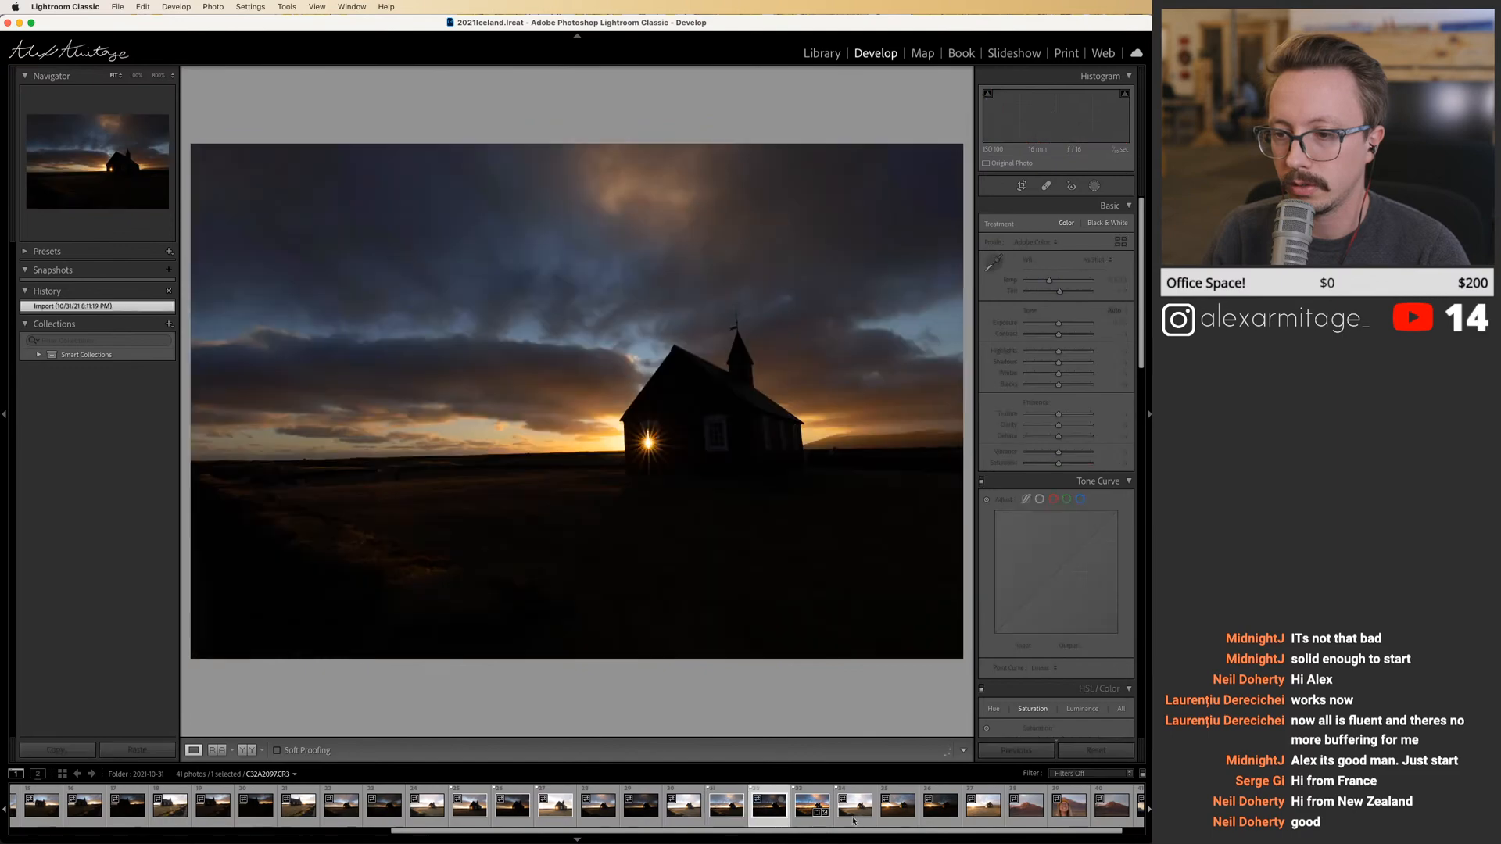
{"action": "left_click", "coordinate": [863, 825]}
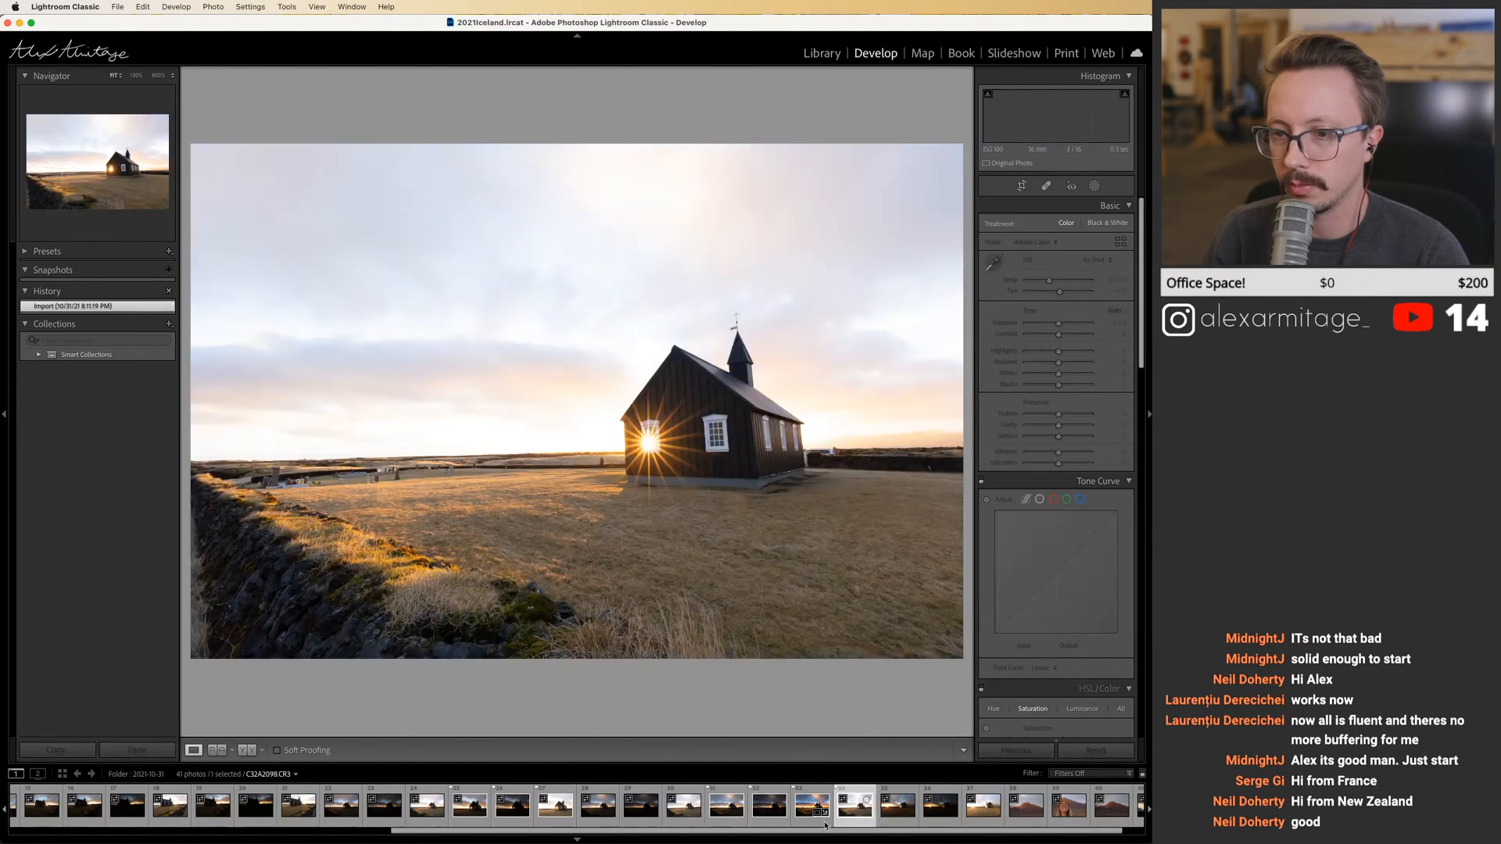
{"action": "left_click", "coordinate": [770, 817]}
On the middle church exposure, raise Exposure to +0.35 and apply the Adobe Landscape profile.
{"action": "left_click", "coordinate": [734, 825]}
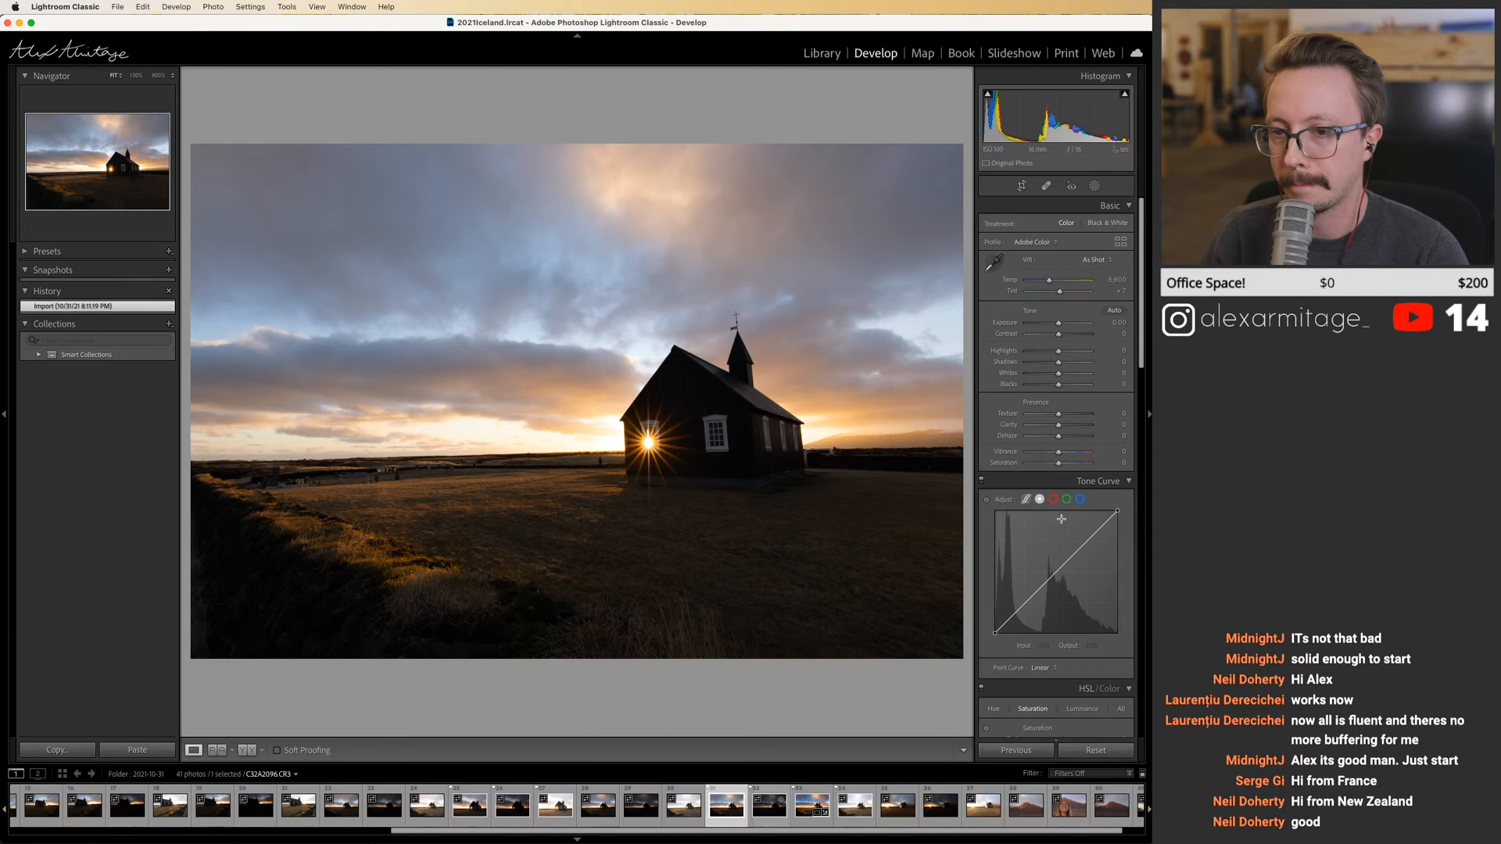
{"action": "left_click_drag", "start_coordinate": [1059, 323], "coordinate": [1061, 326]}
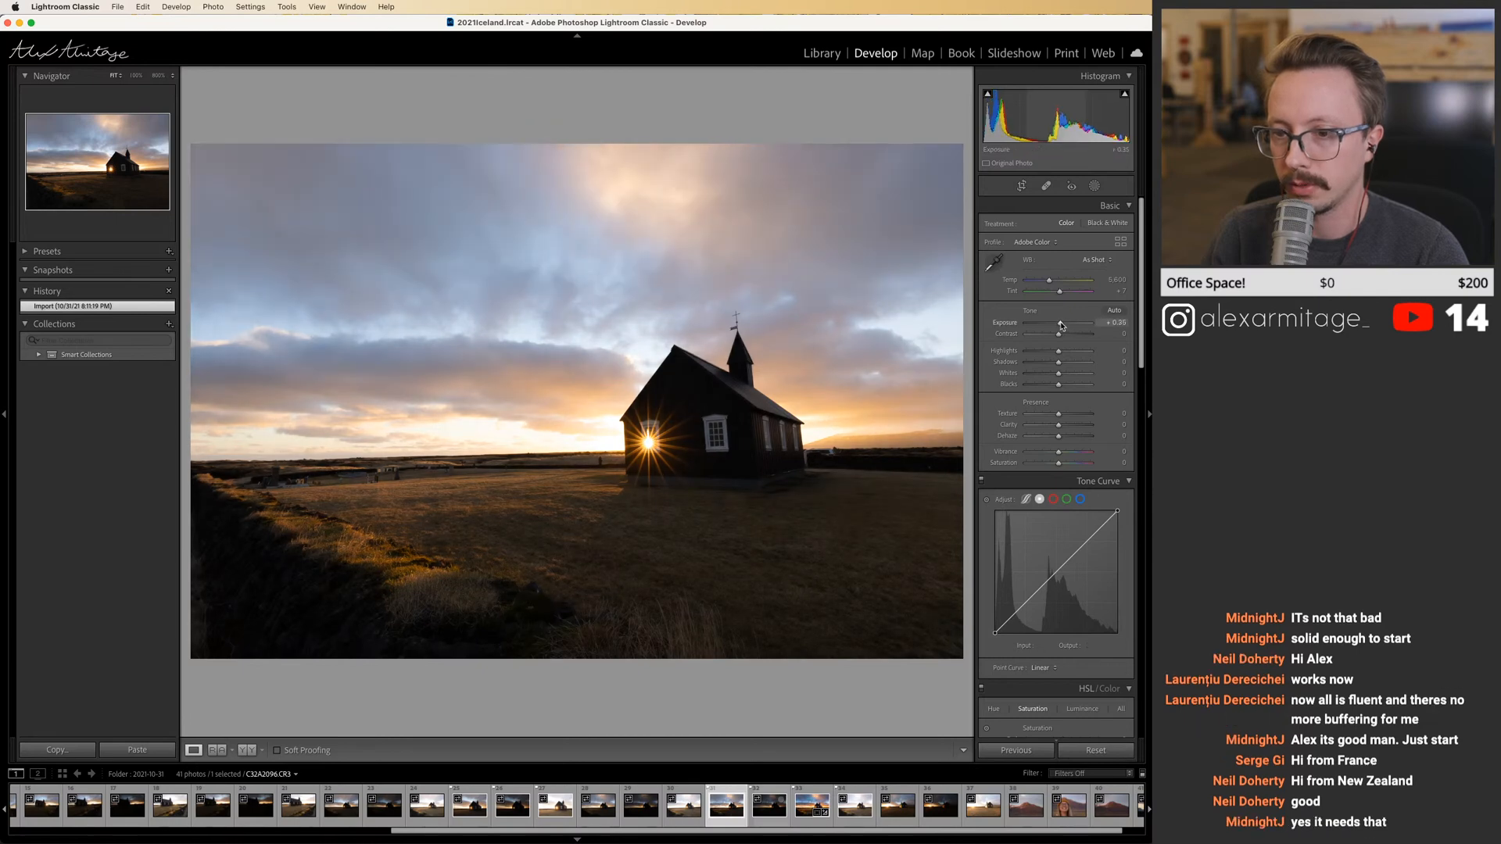
{"action": "left_click", "coordinate": [1040, 242]}
{"action": "left_click", "coordinate": [1052, 254]}
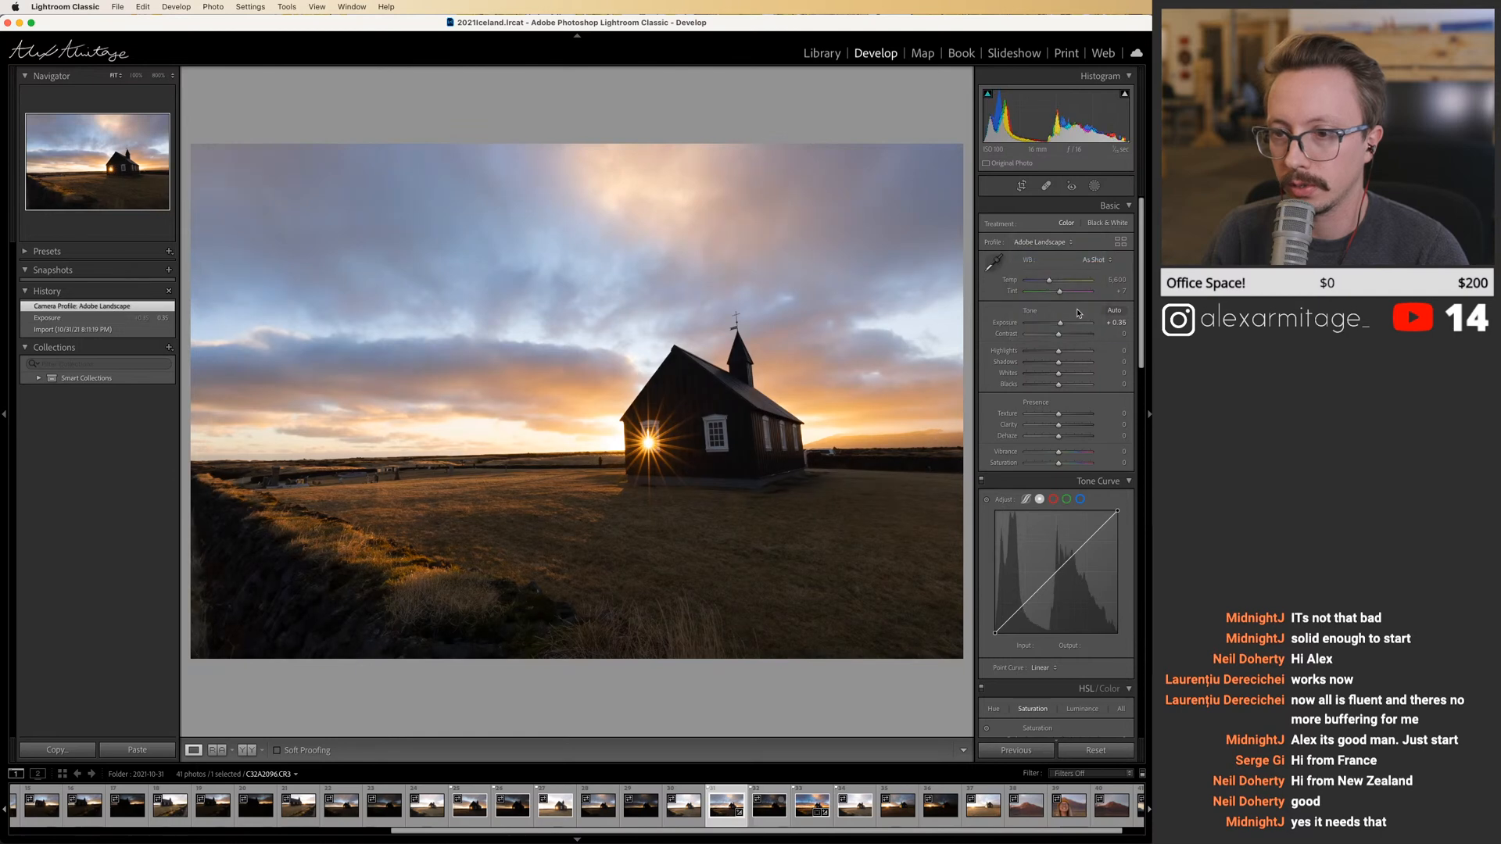
Set the Blue Primary saturation in Calibration to +100 and the HSL blue saturation to -15.
{"action": "scroll", "coordinate": [1068, 469], "scroll_direction": "down", "scroll_amount": 15}
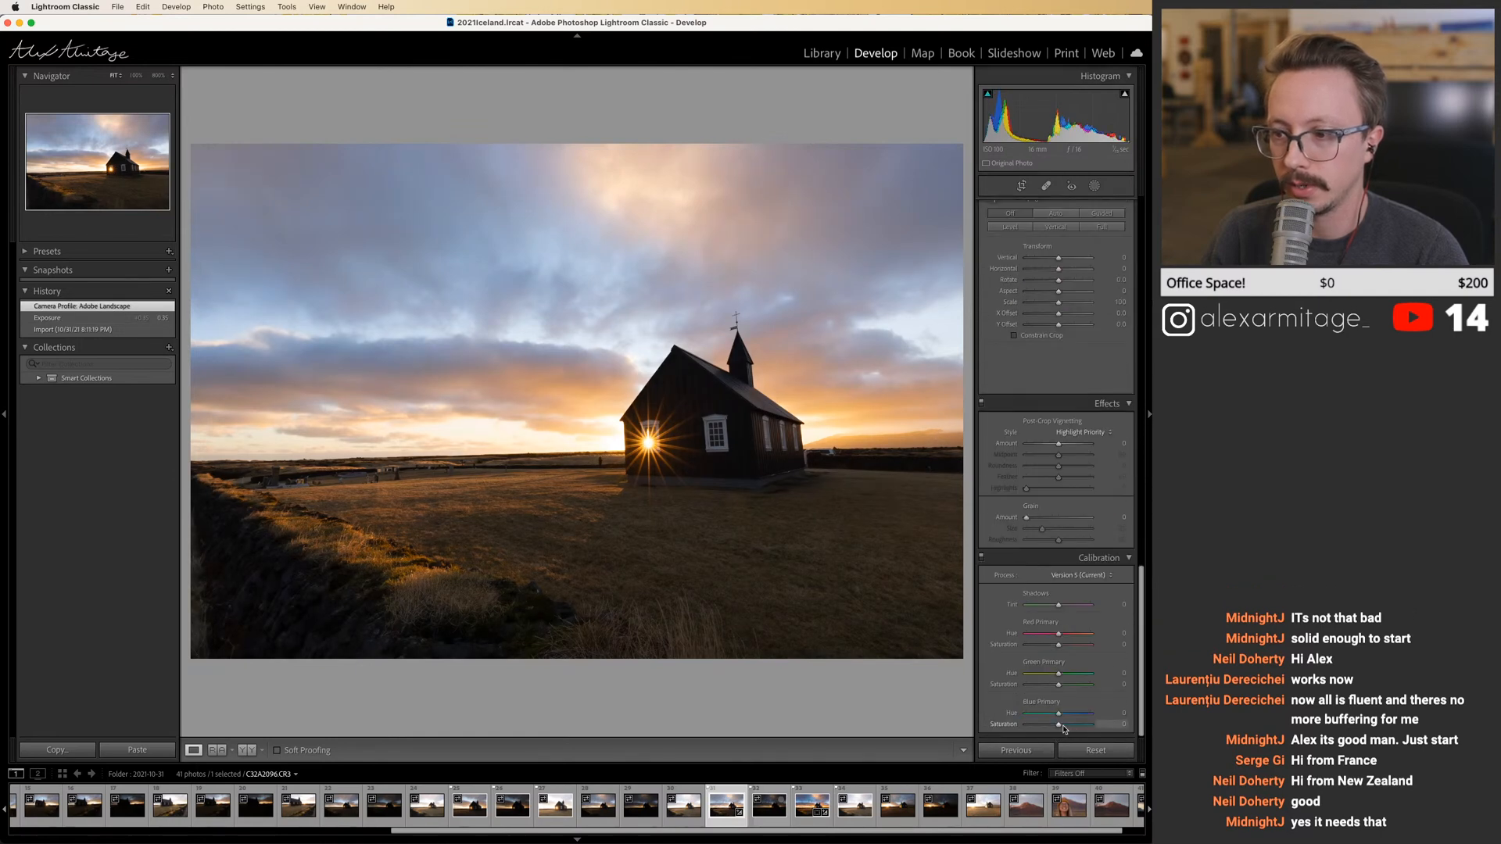
{"action": "left_click_drag", "start_coordinate": [1062, 727], "coordinate": [1095, 727]}
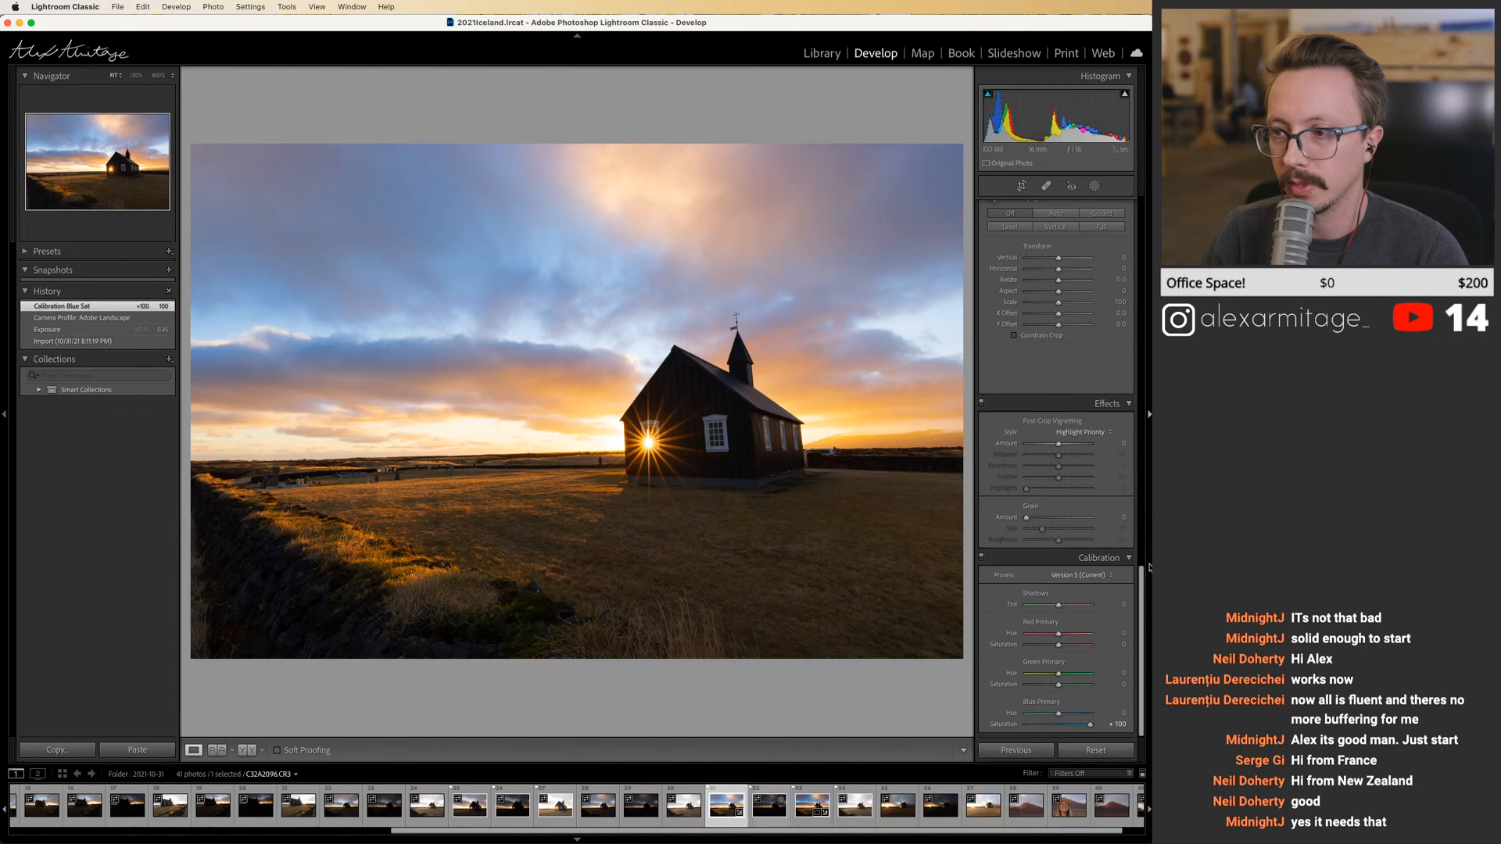
{"action": "scroll", "coordinate": [1055, 470], "scroll_direction": "up", "scroll_amount": 10}
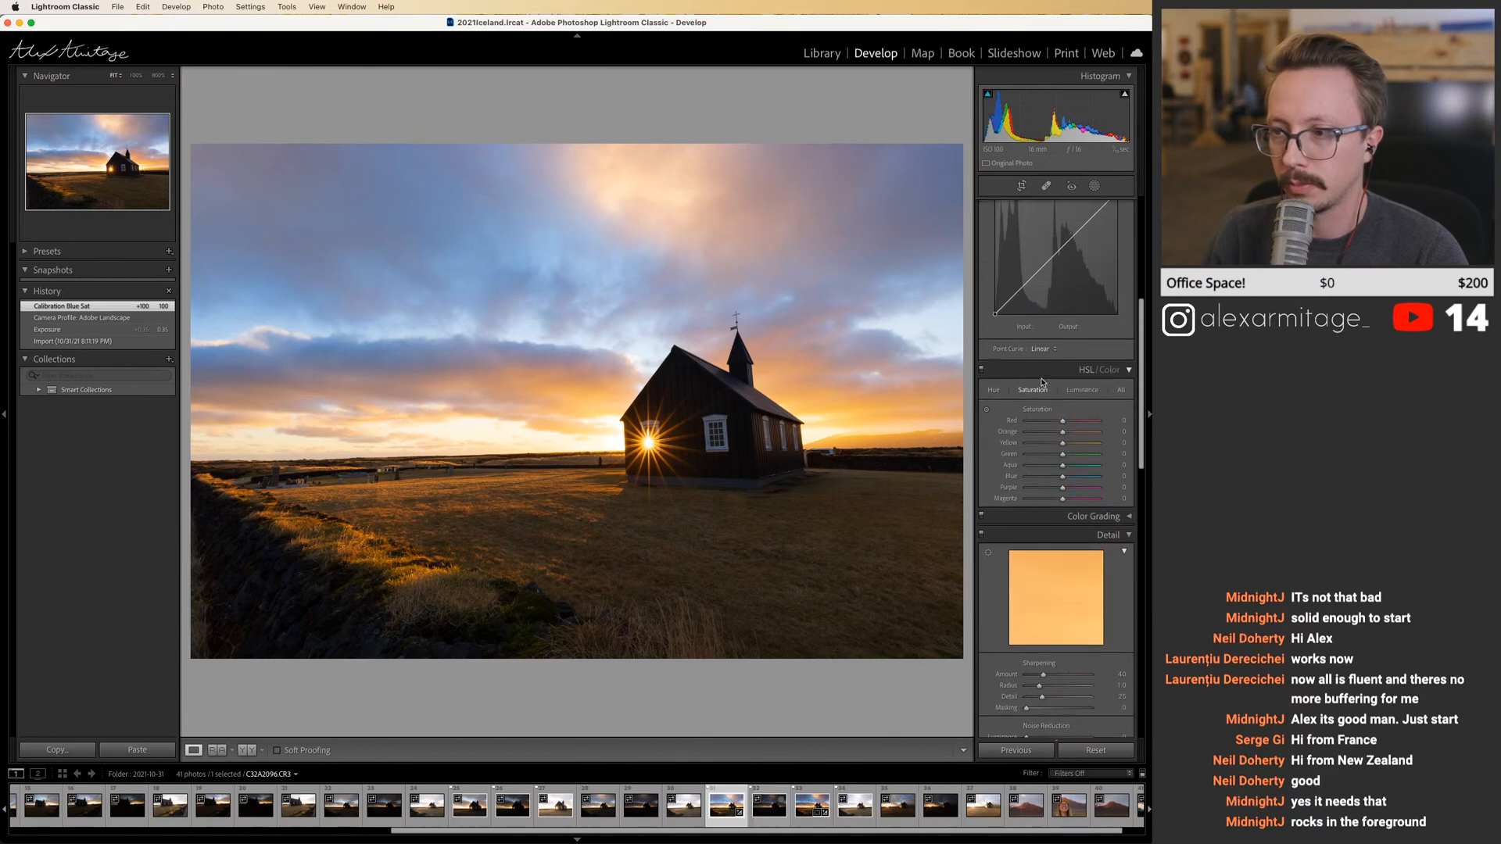
{"action": "left_click_drag", "start_coordinate": [1063, 477], "coordinate": [1059, 481]}
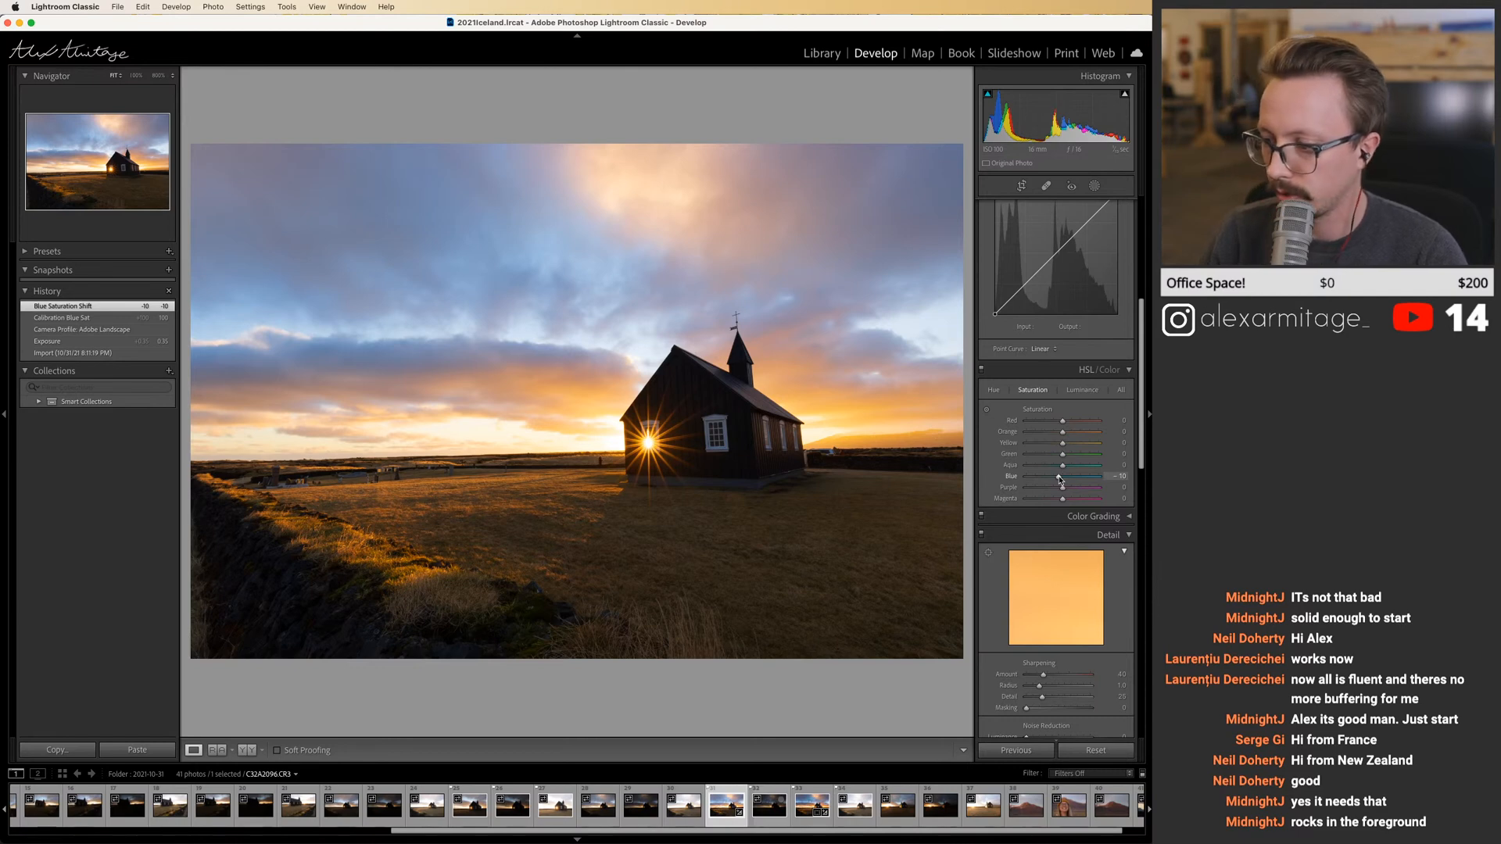
{"action": "left_click_drag", "start_coordinate": [1060, 480], "coordinate": [1059, 479]}
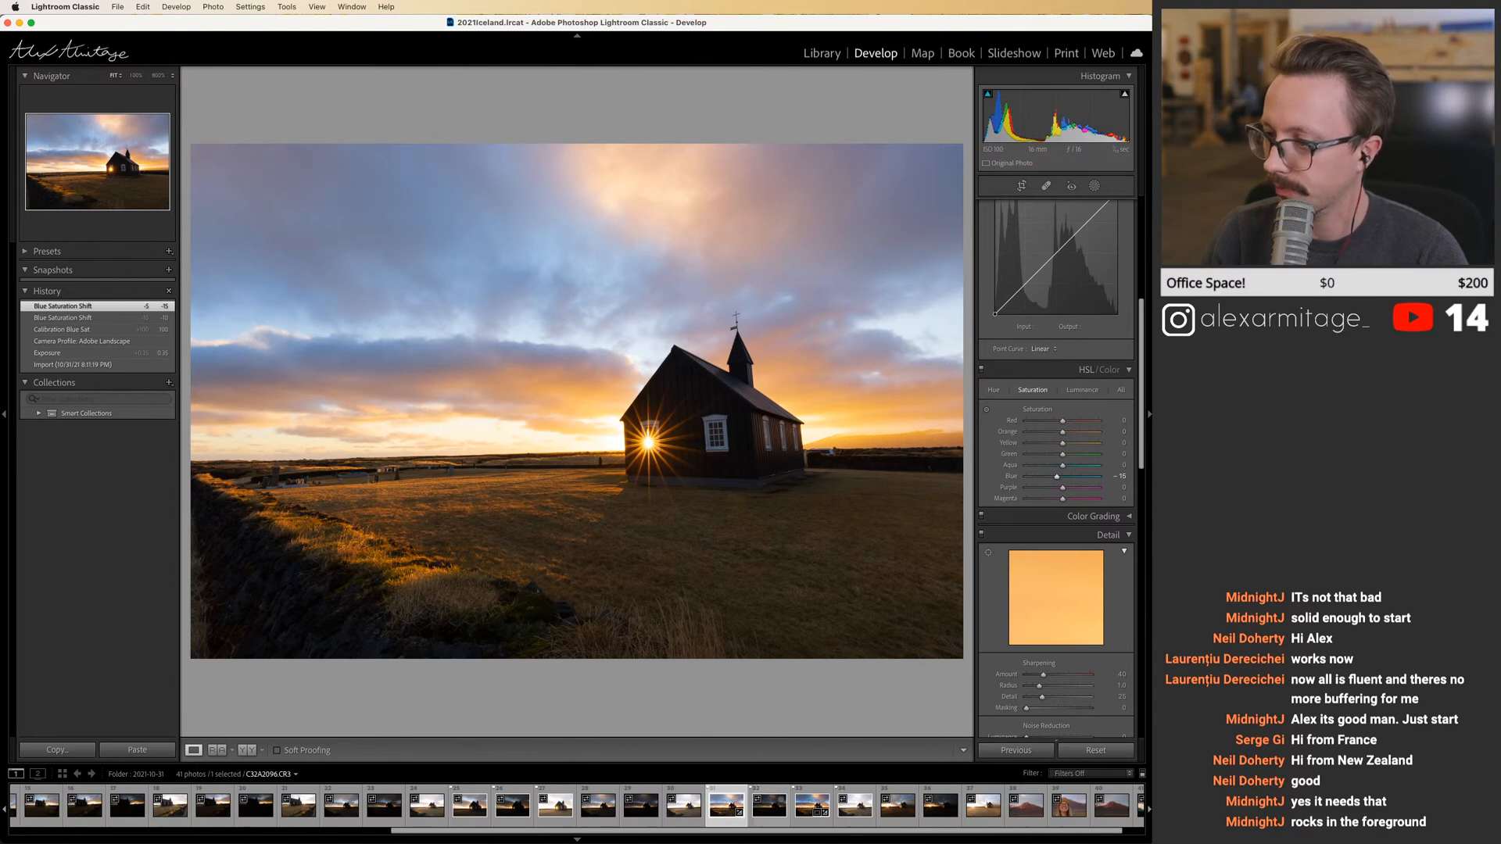
{"action": "key", "text": "super+Tab"}
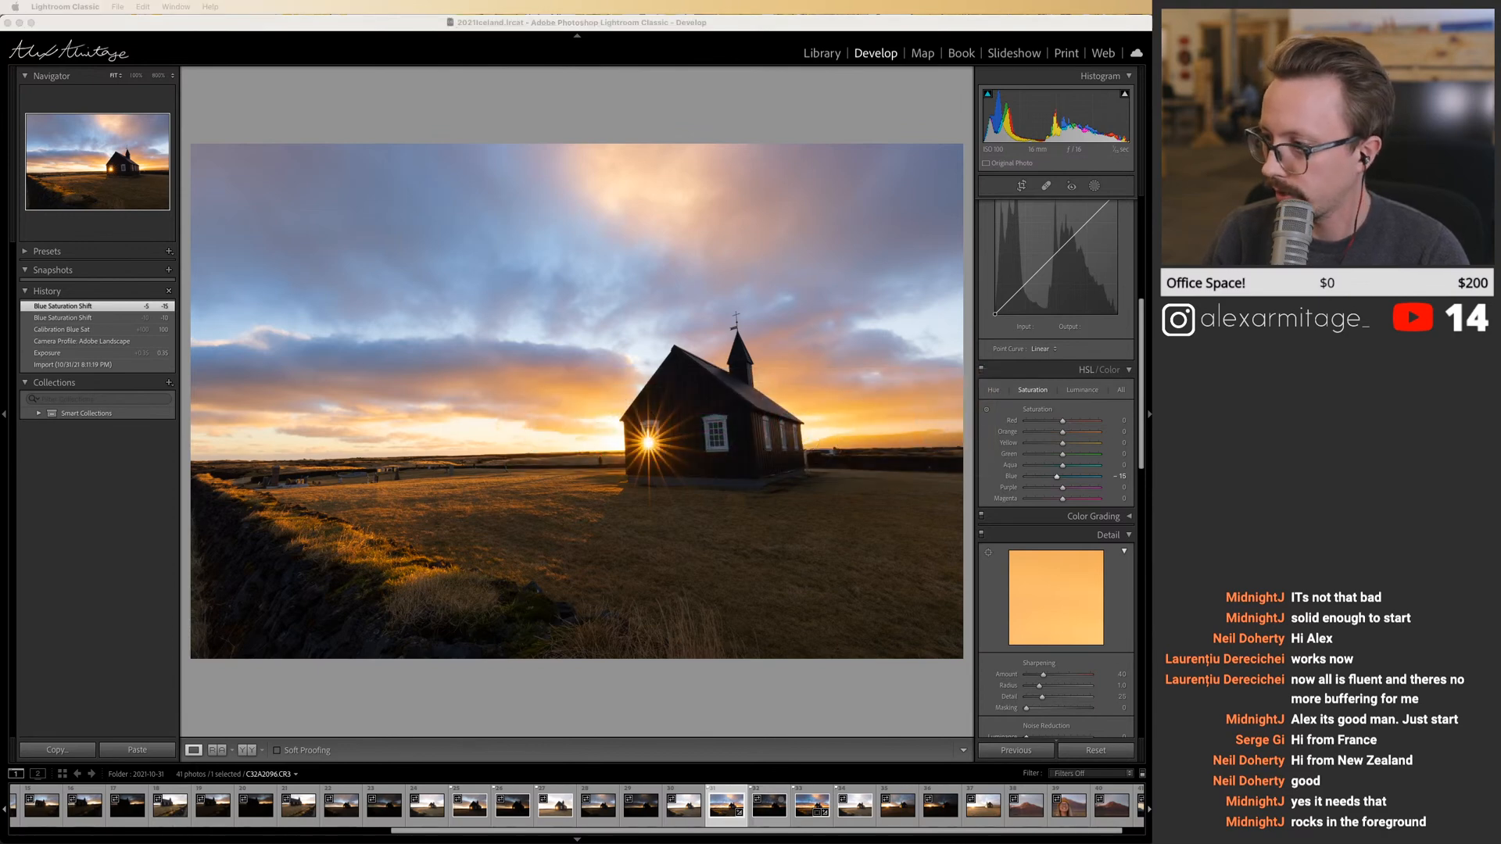
{"action": "key", "text": "super+Tab"}
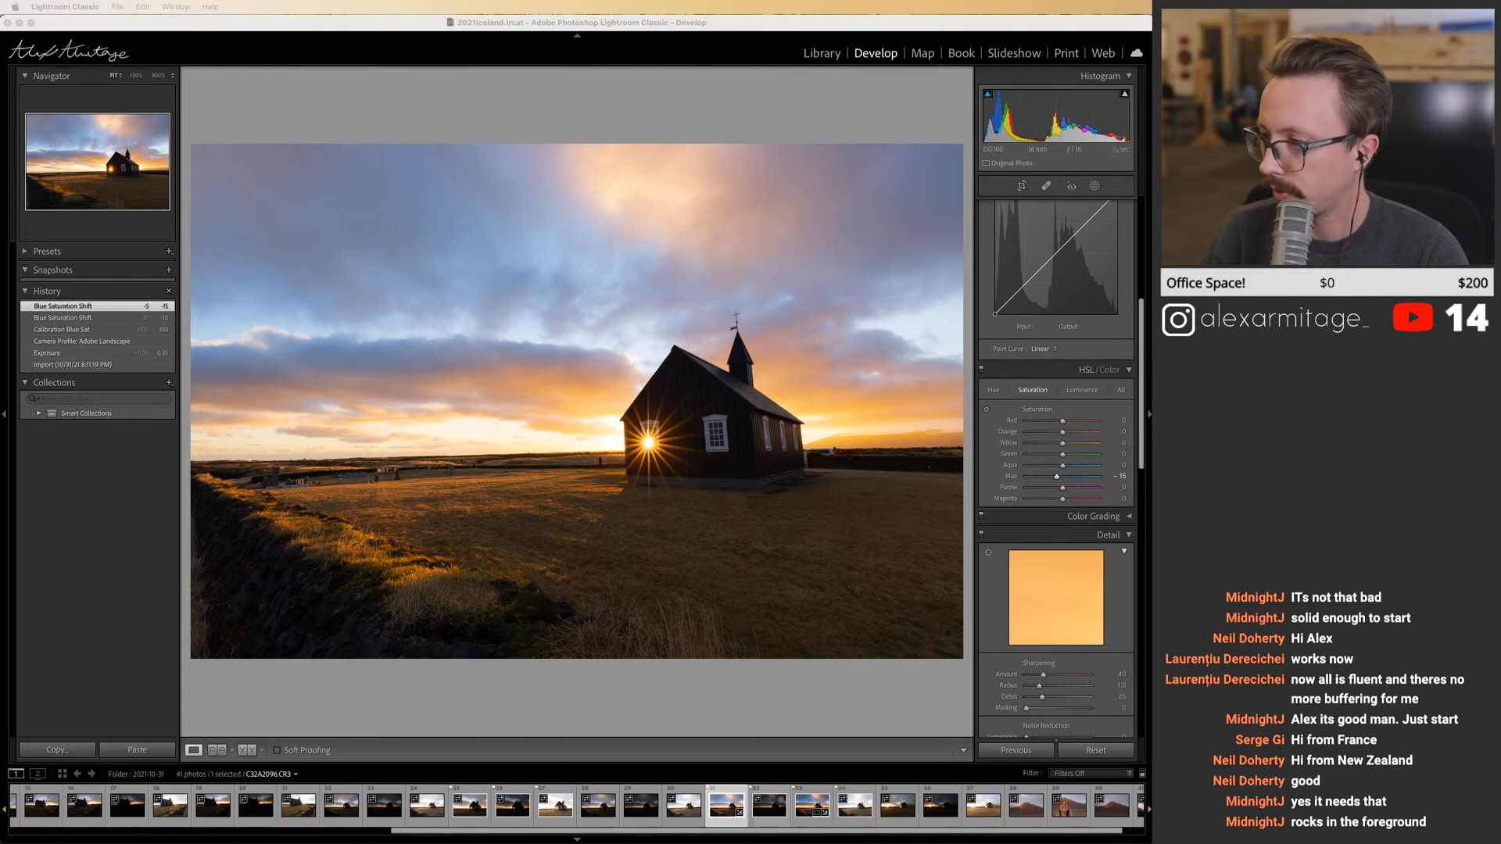
{"action": "key", "text": "super+Tab"}
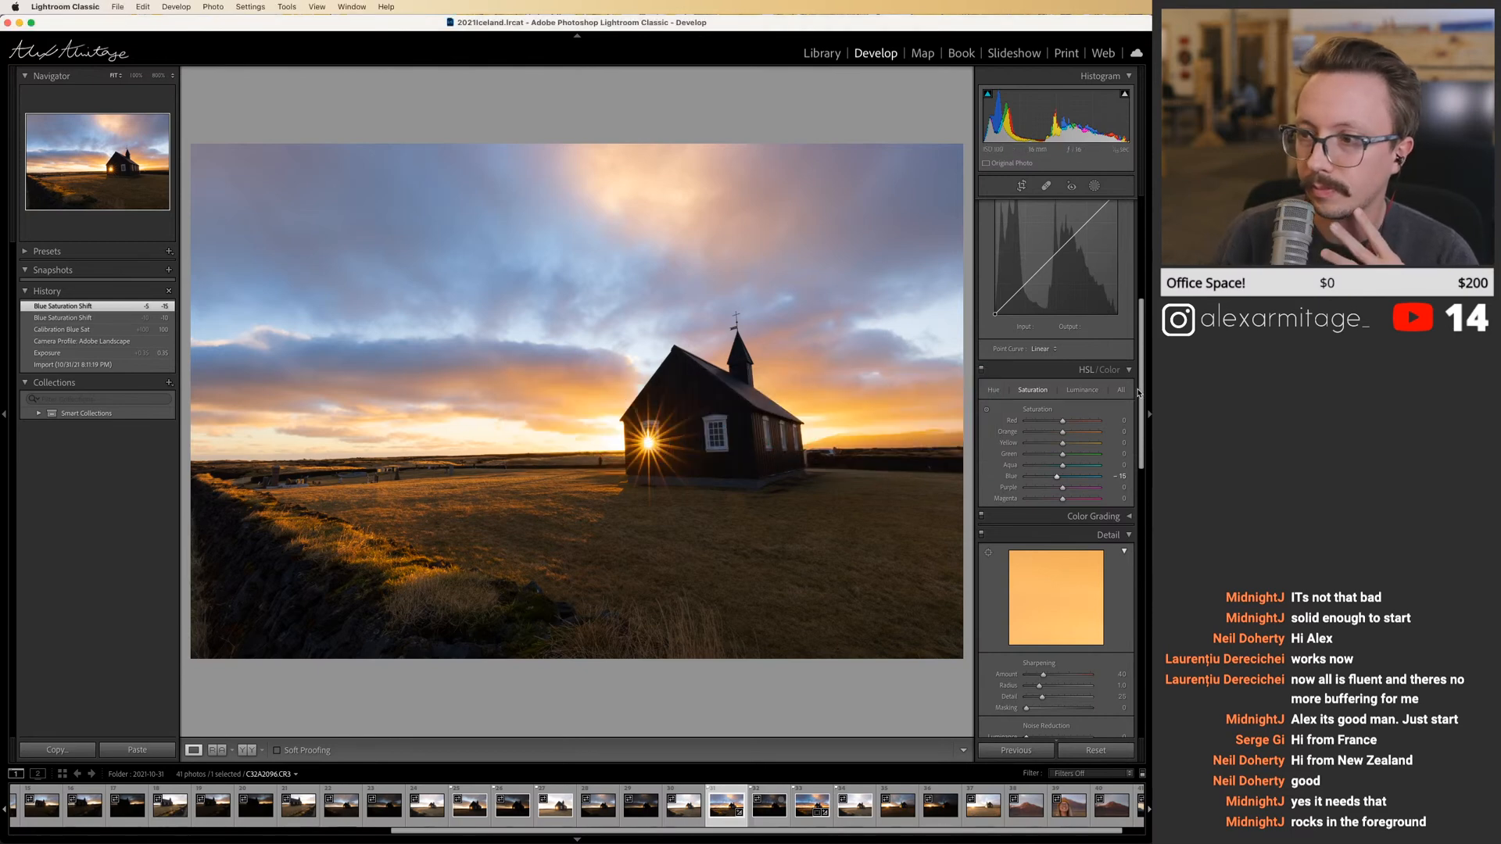
Reset the middle exposure's Exposure value and raise it again to +0.35.
{"action": "scroll", "coordinate": [1074, 371], "scroll_direction": "up", "scroll_amount": 10}
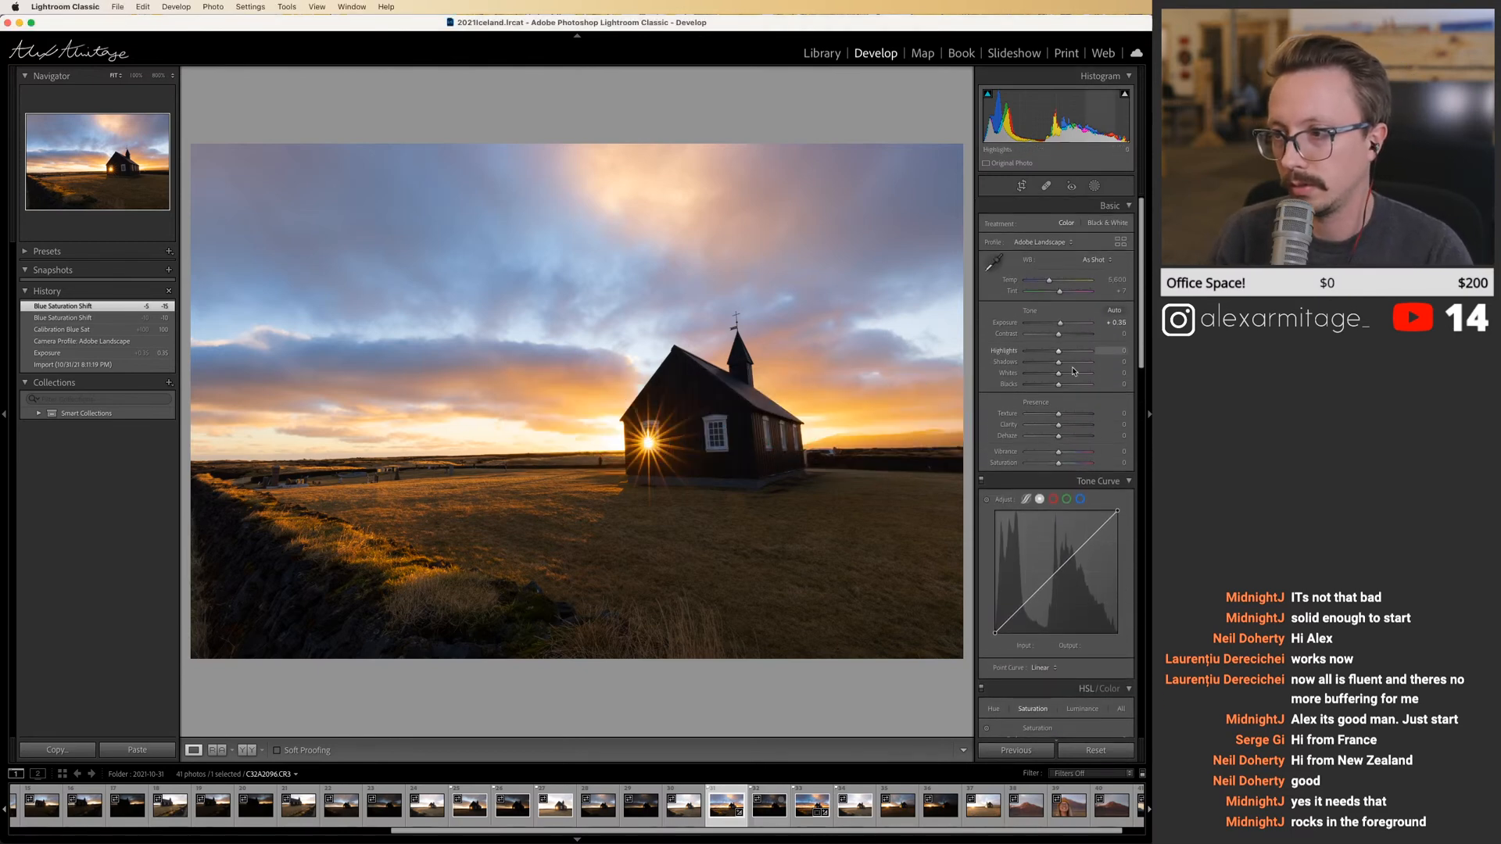
{"action": "double_click", "coordinate": [1060, 324]}
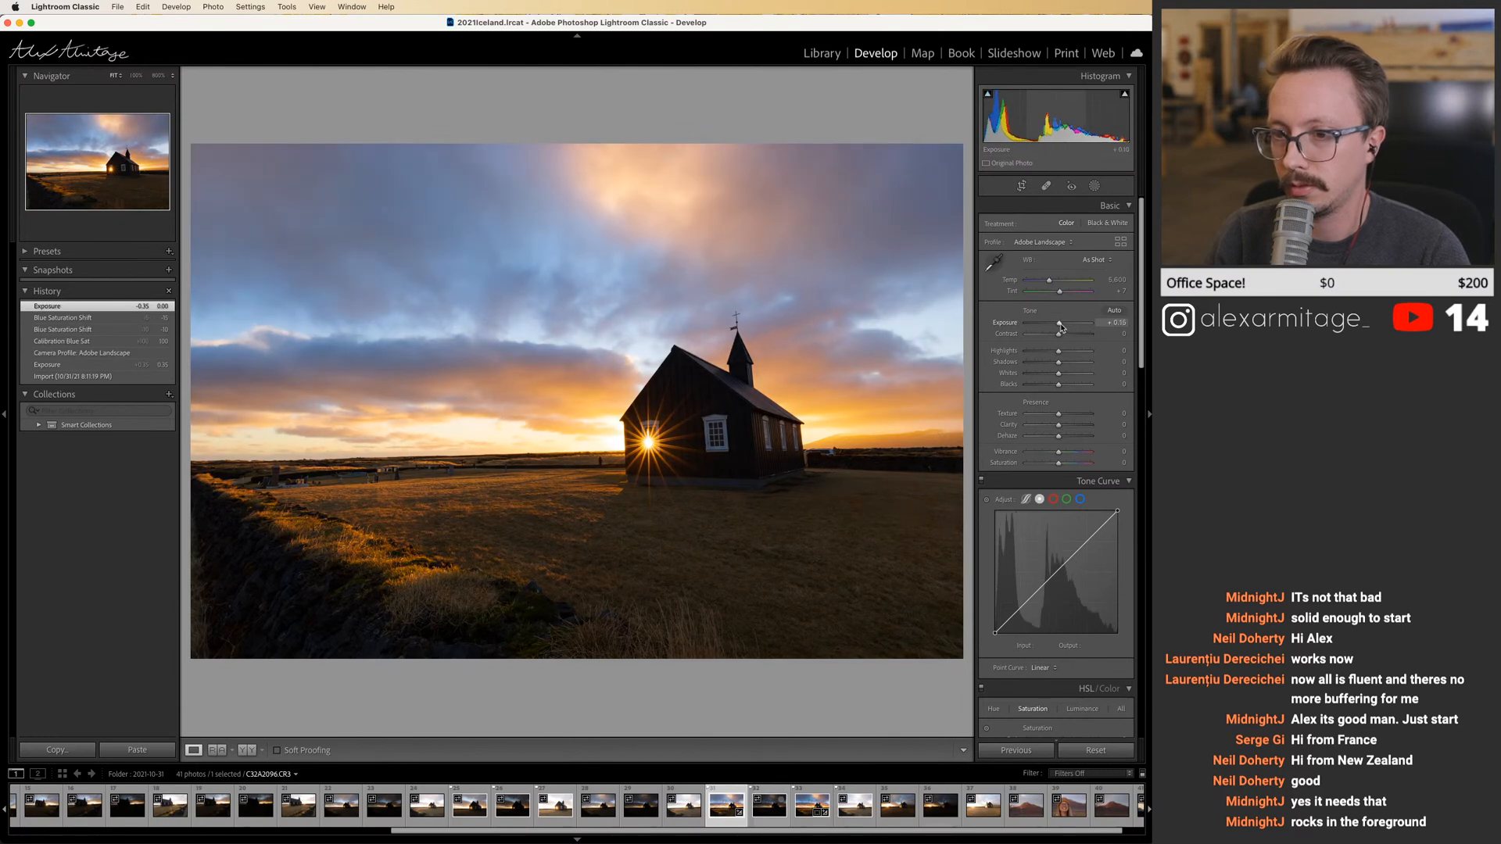
{"action": "left_click_drag", "start_coordinate": [1061, 327], "coordinate": [1063, 327]}
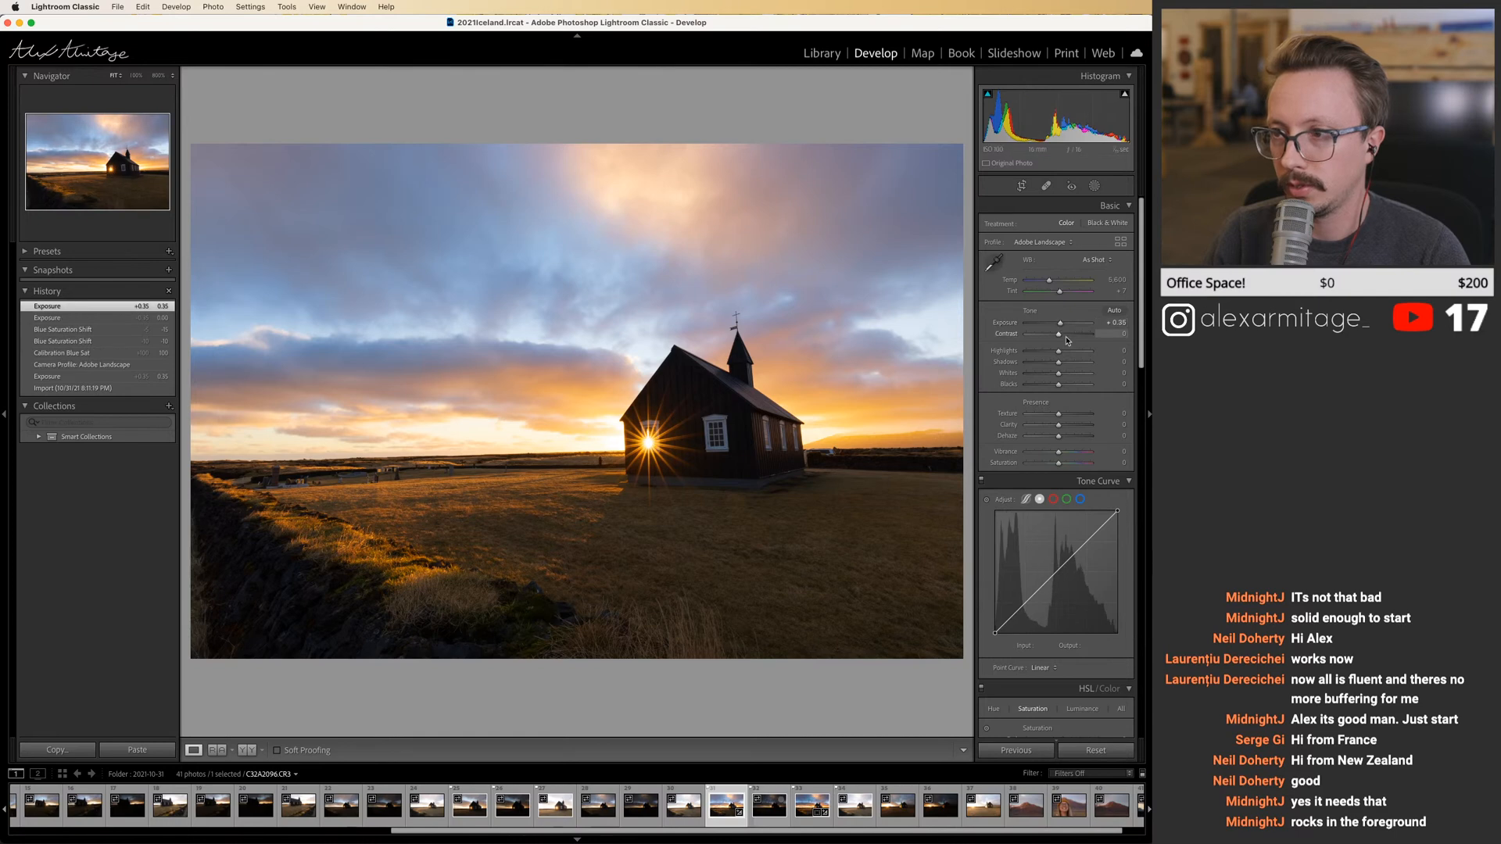
Try the Auto white balance on the middle exposure and undo it.
{"action": "left_click", "coordinate": [1096, 261]}
{"action": "left_click", "coordinate": [1094, 275]}
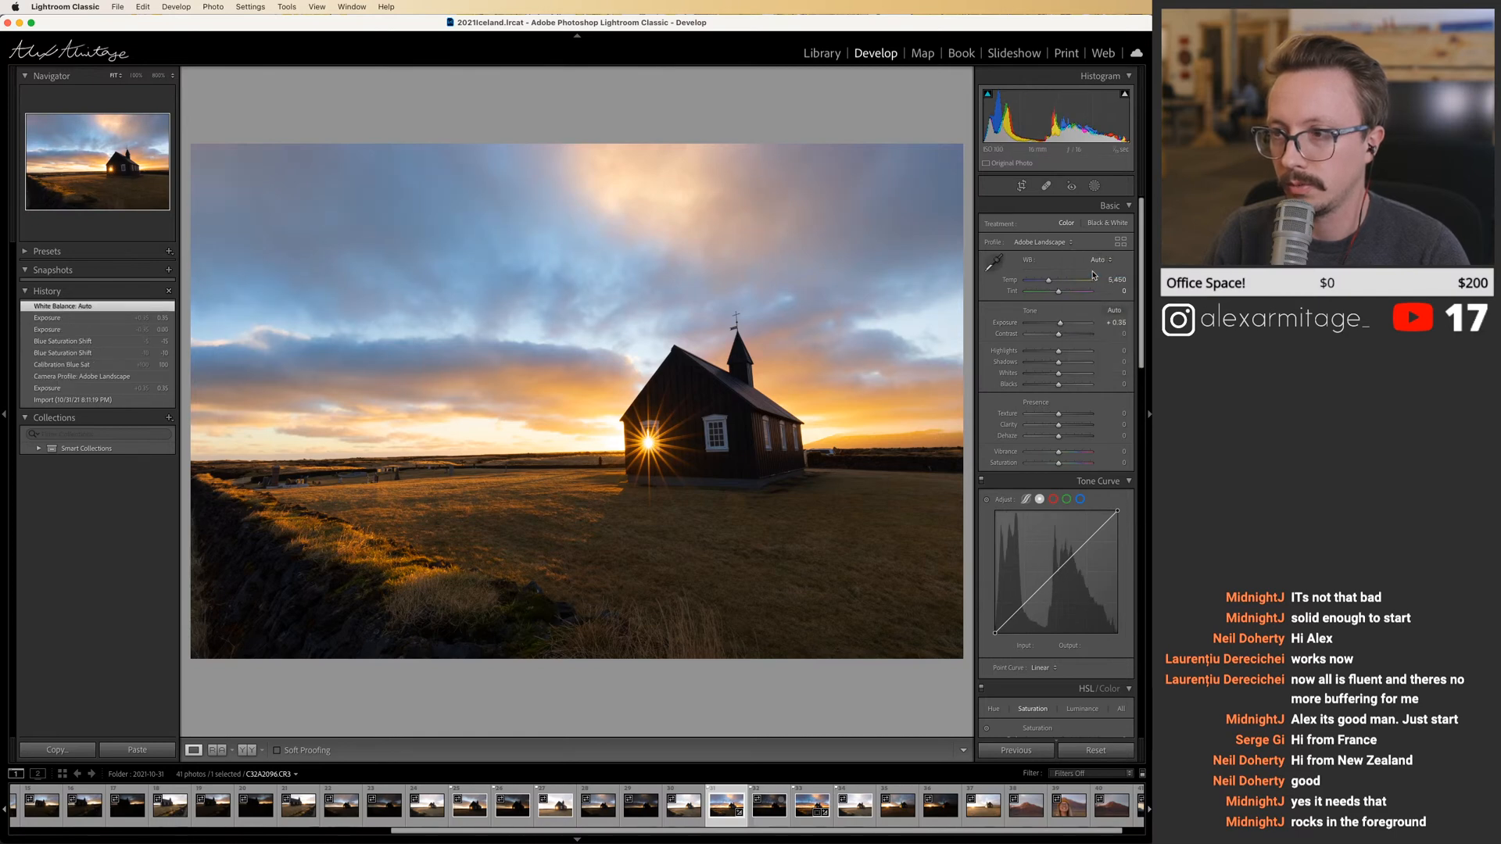
{"action": "key", "text": "super+z"}
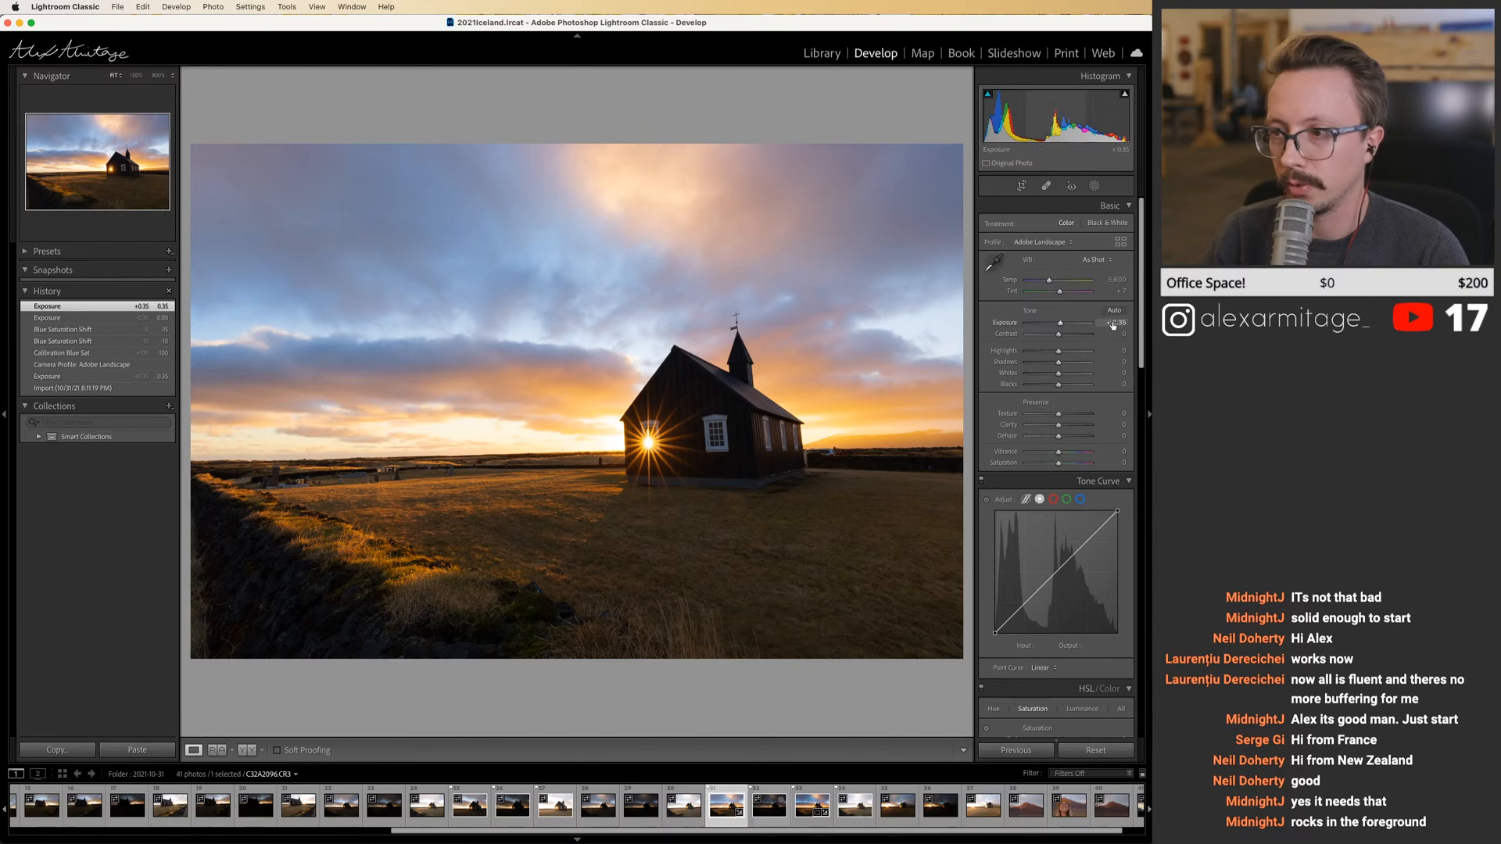
Shift the Blue Primary hue in Calibration slightly toward teal.
{"action": "scroll", "coordinate": [1055, 626], "scroll_direction": "down", "scroll_amount": 15}
{"action": "left_click_drag", "start_coordinate": [1055, 712], "coordinate": [1057, 717]}
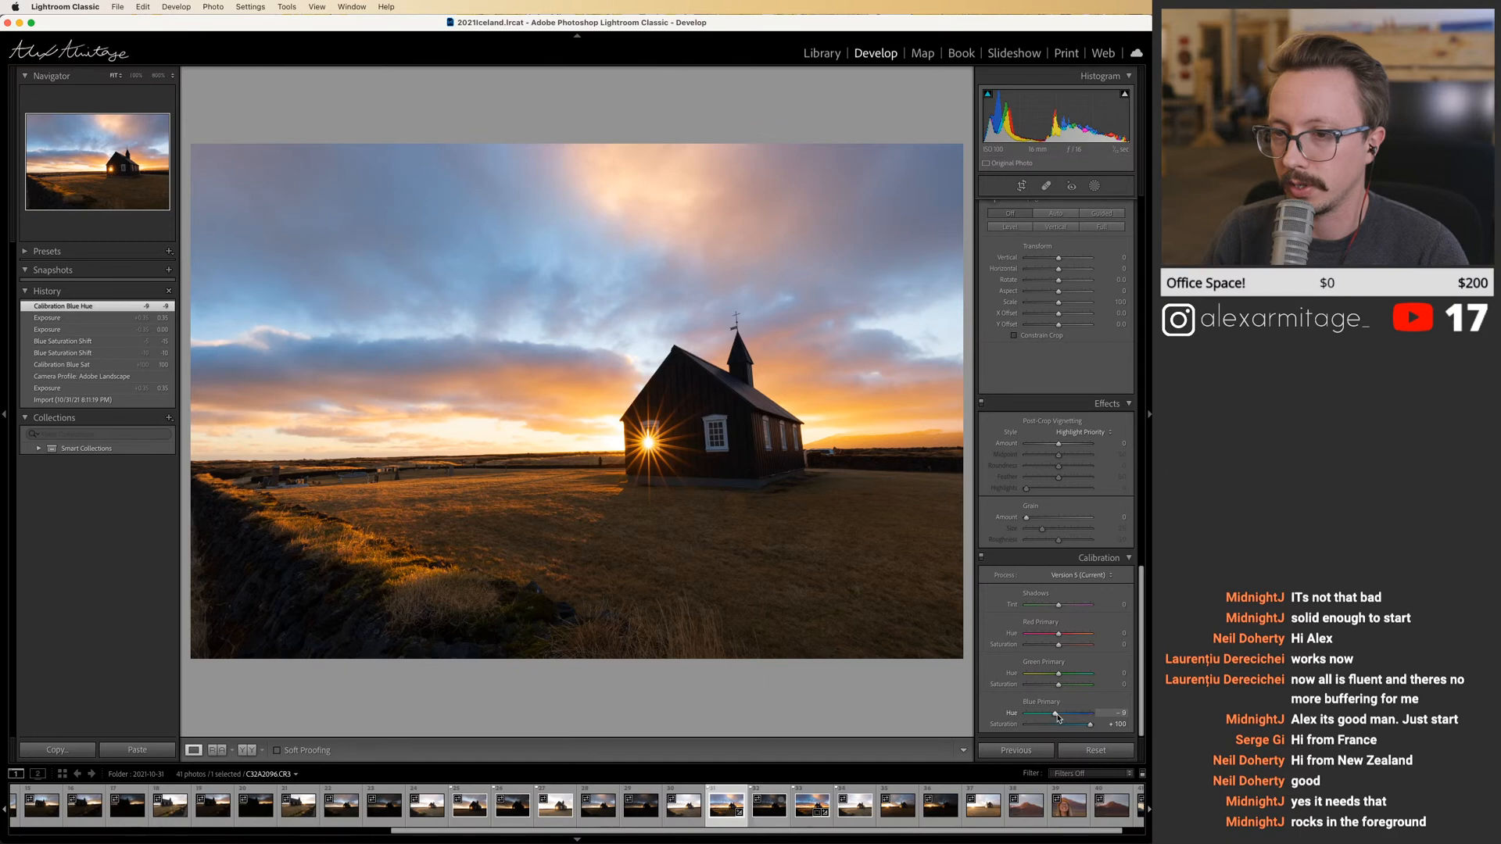
{"action": "scroll", "coordinate": [1133, 299], "scroll_direction": "up", "scroll_amount": 10}
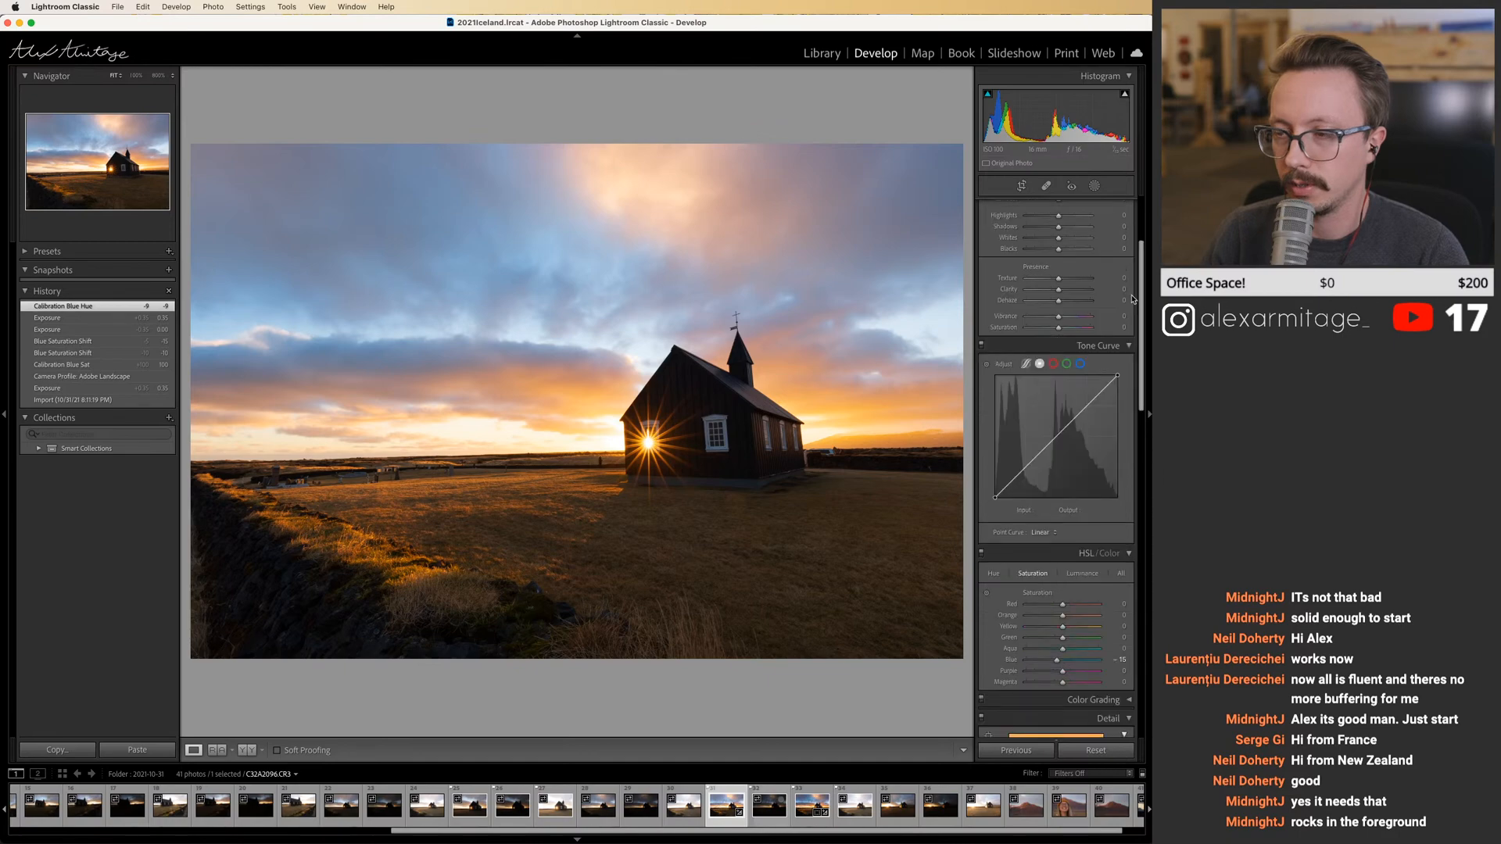
{"action": "scroll", "coordinate": [1133, 299], "scroll_direction": "up", "scroll_amount": 3}
Check the grass beside the church at 100% zoom and view the dark source exposure.
{"action": "left_click", "coordinate": [829, 524]}
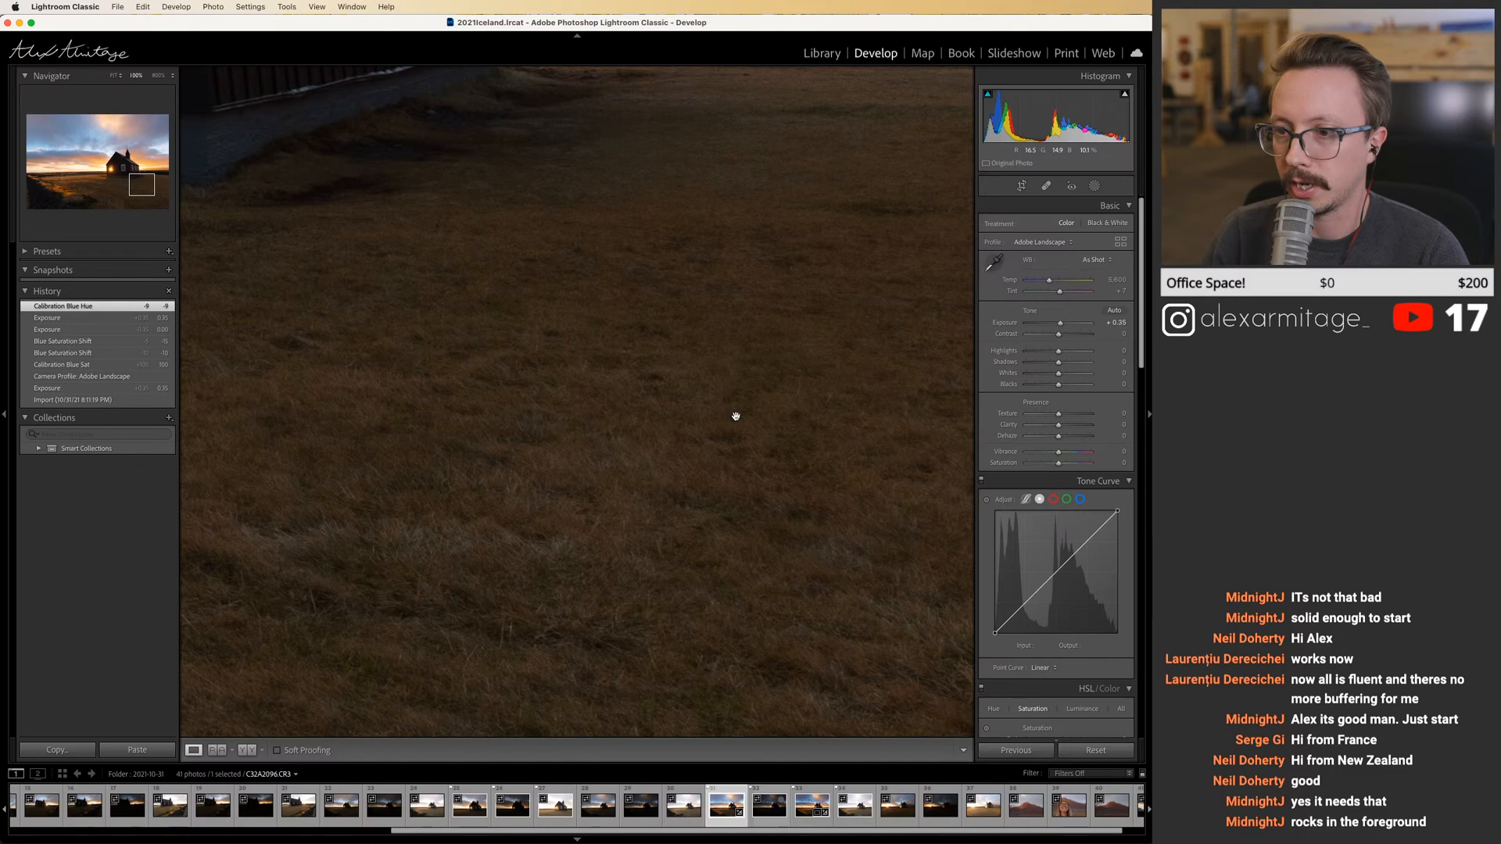
{"action": "left_click", "coordinate": [736, 416]}
{"action": "key", "text": "Right"}
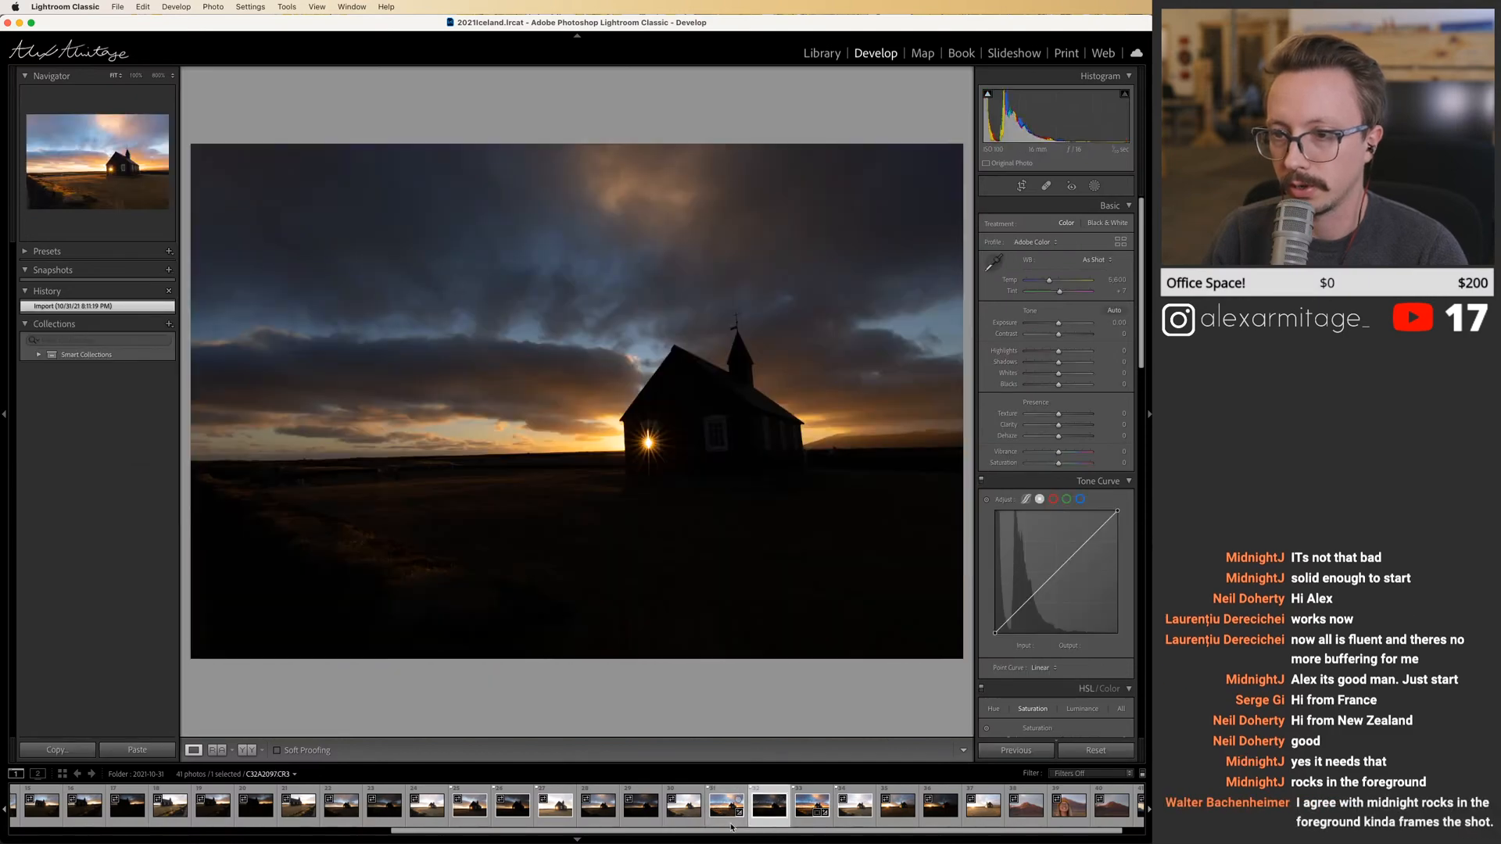
Set Whites to +26 and Highlights to -32 on the middle exposure and compare it with the HDR edit.
{"action": "left_click", "coordinate": [733, 825]}
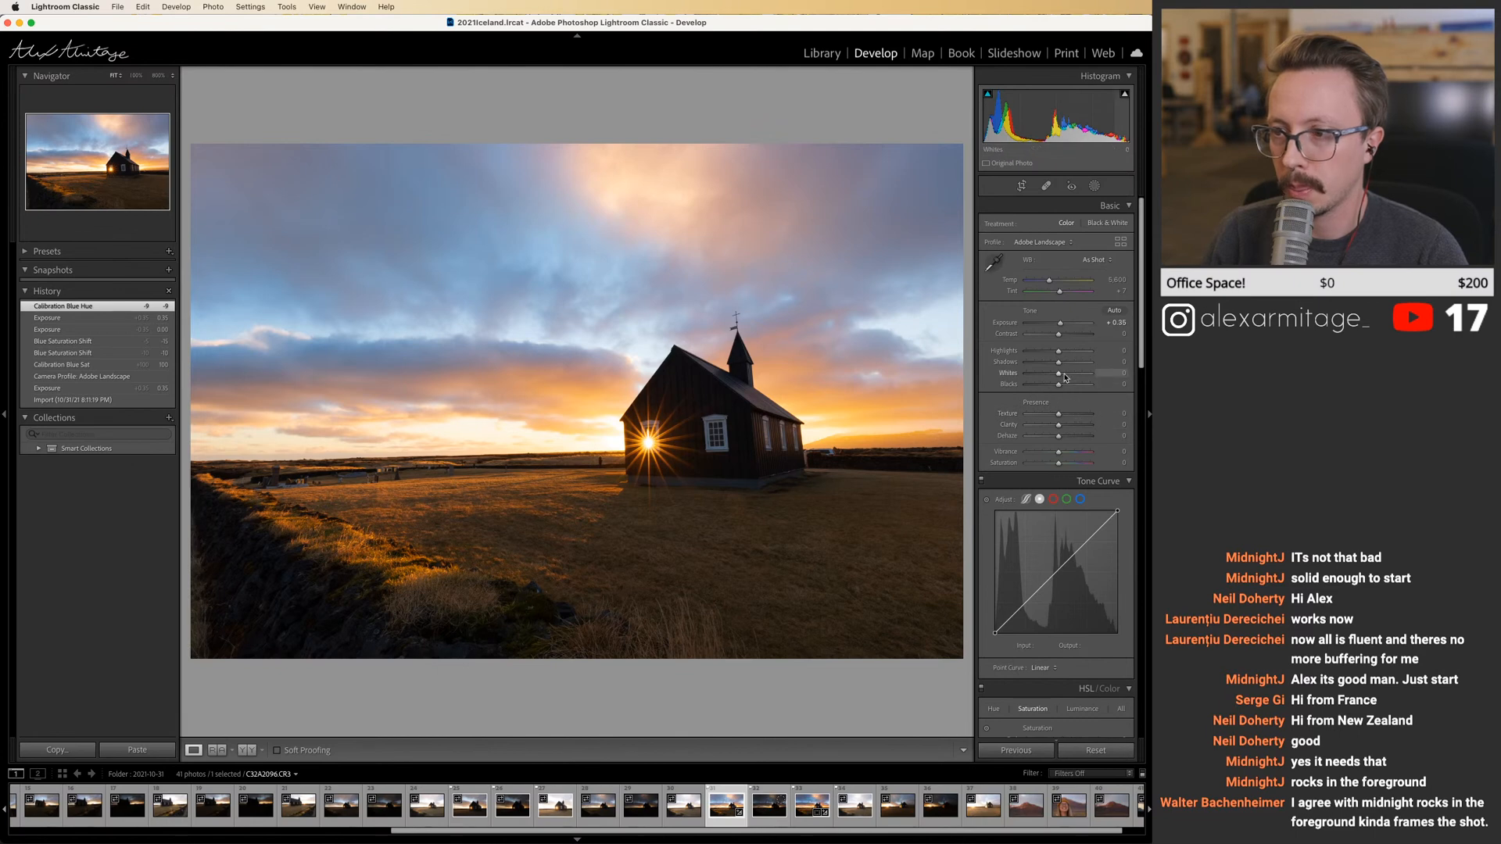
{"action": "left_click_drag", "start_coordinate": [1064, 378], "coordinate": [1049, 353]}
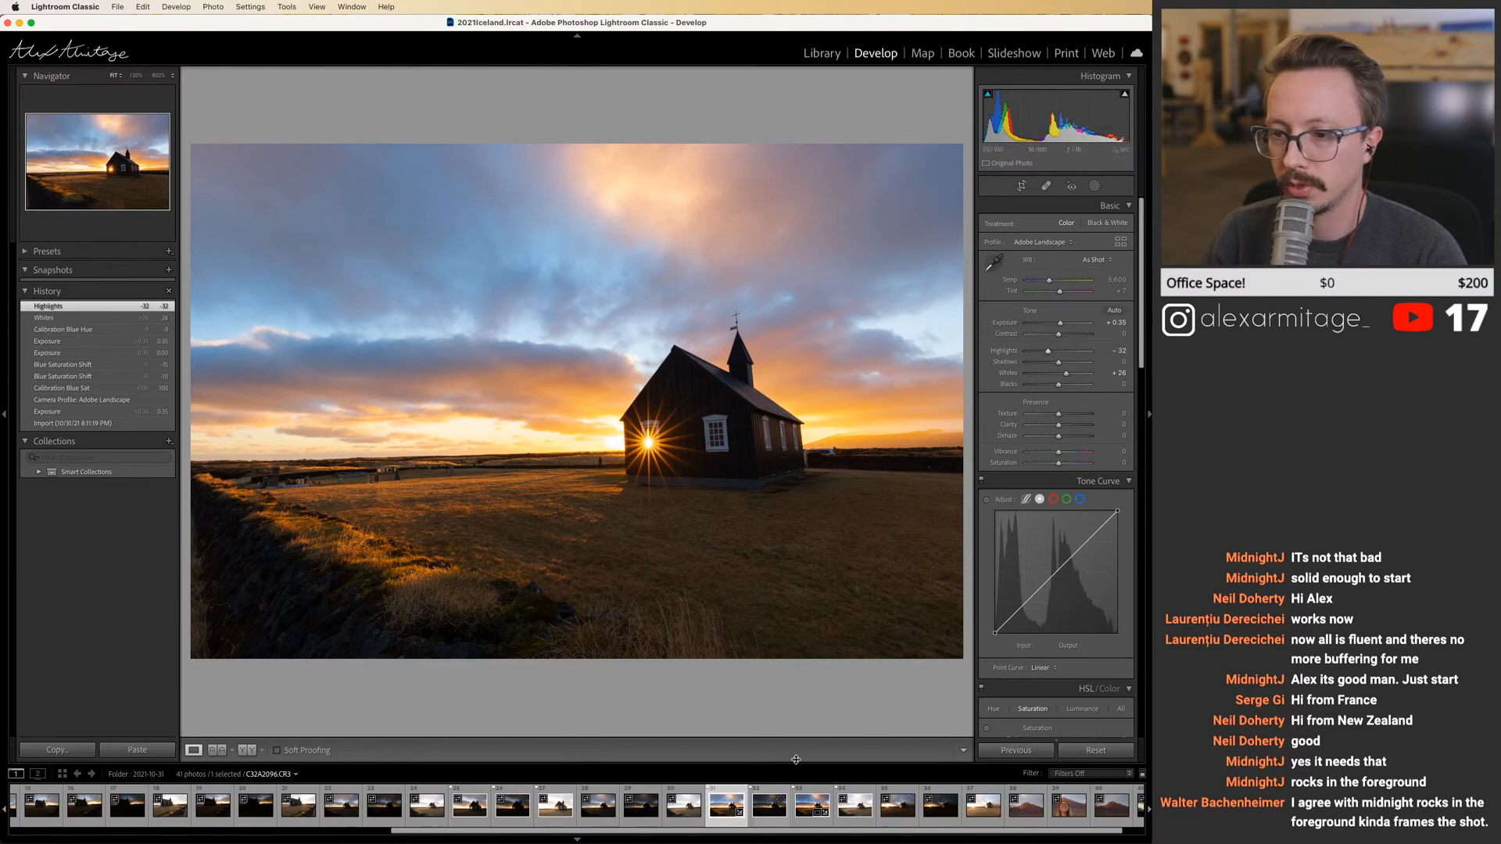
{"action": "left_click", "coordinate": [806, 819]}
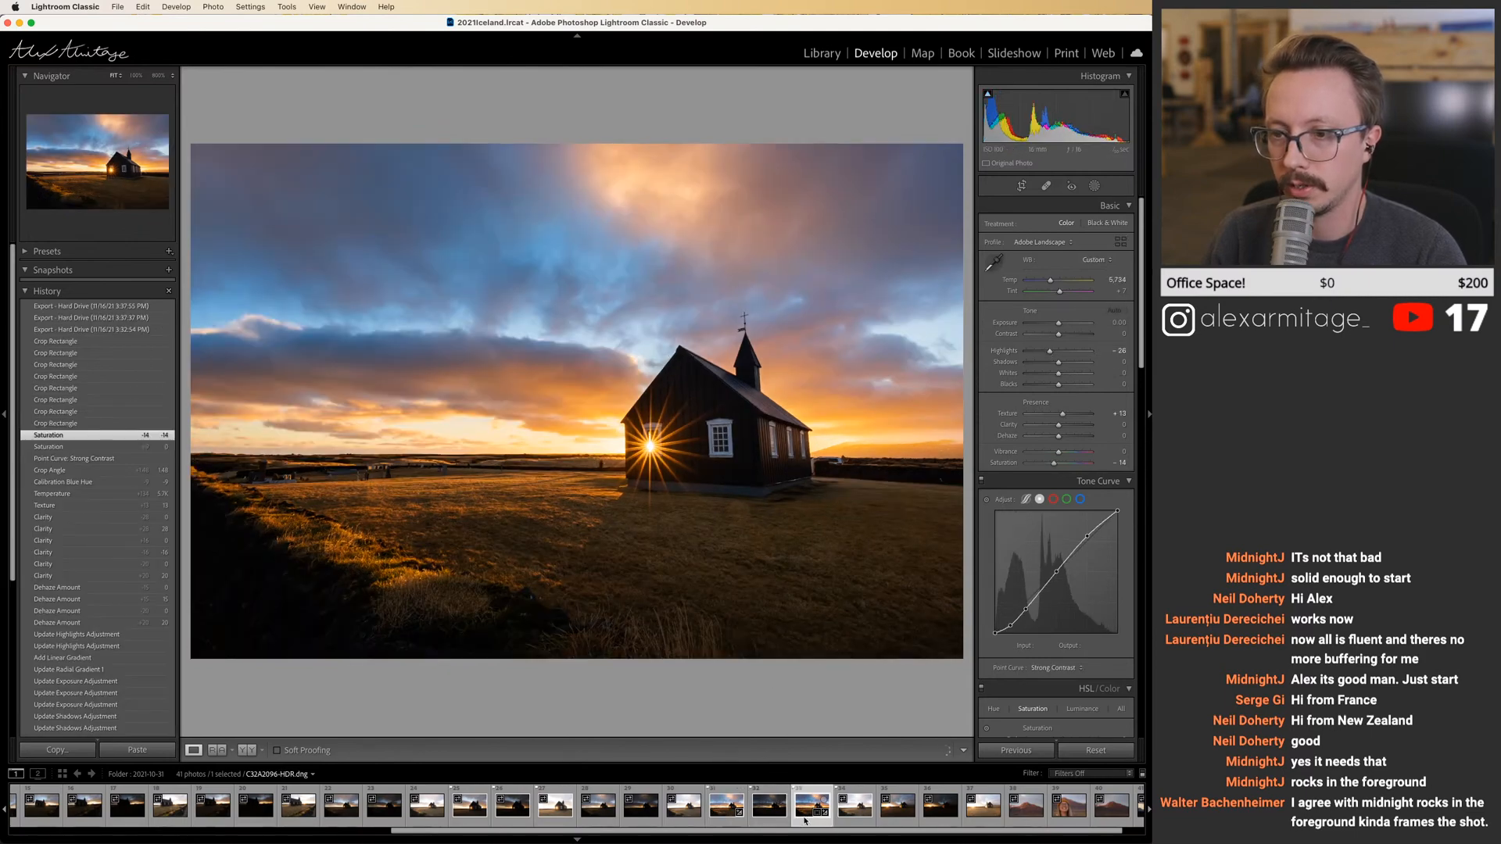
{"action": "left_click", "coordinate": [734, 821]}
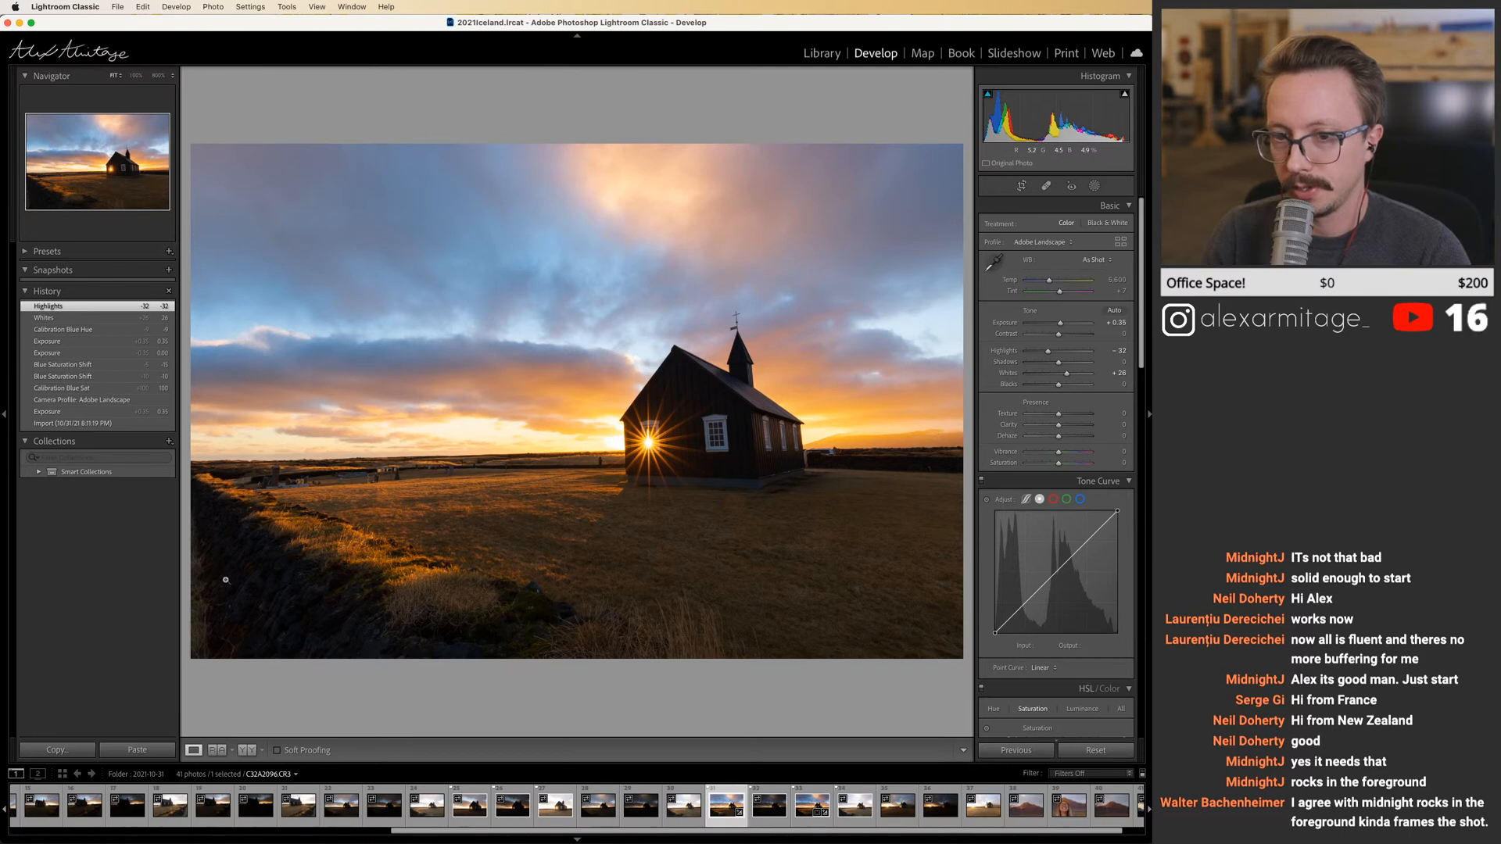
Raise the middle exposure's Shadows to +31 and readjust its Highlights to -20.
{"action": "left_click_drag", "start_coordinate": [1059, 362], "coordinate": [1069, 365]}
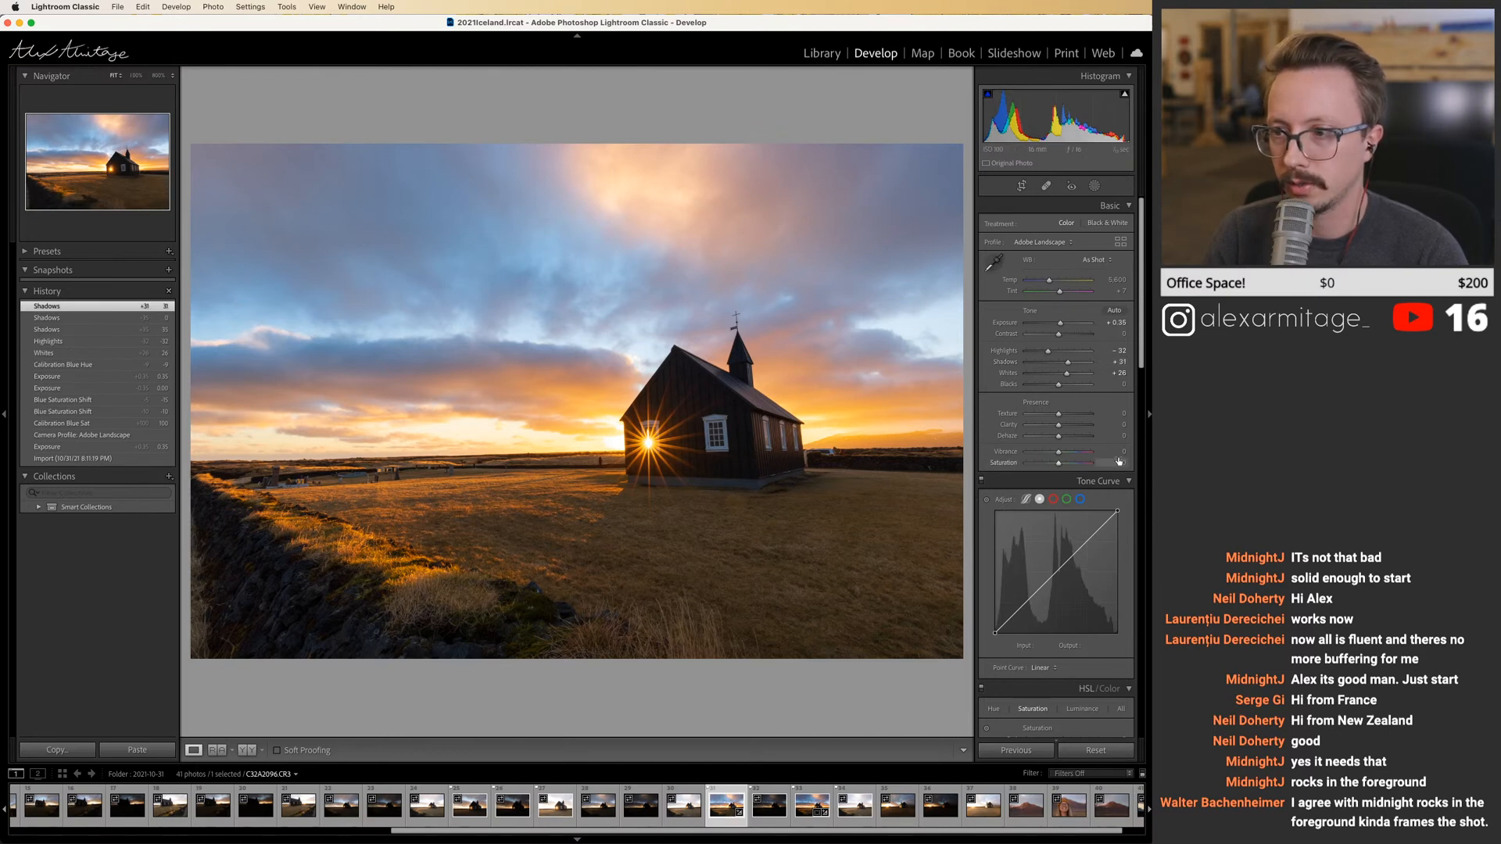
{"action": "left_click_drag", "start_coordinate": [1049, 353], "coordinate": [1050, 353]}
{"action": "double_click", "coordinate": [1053, 353]}
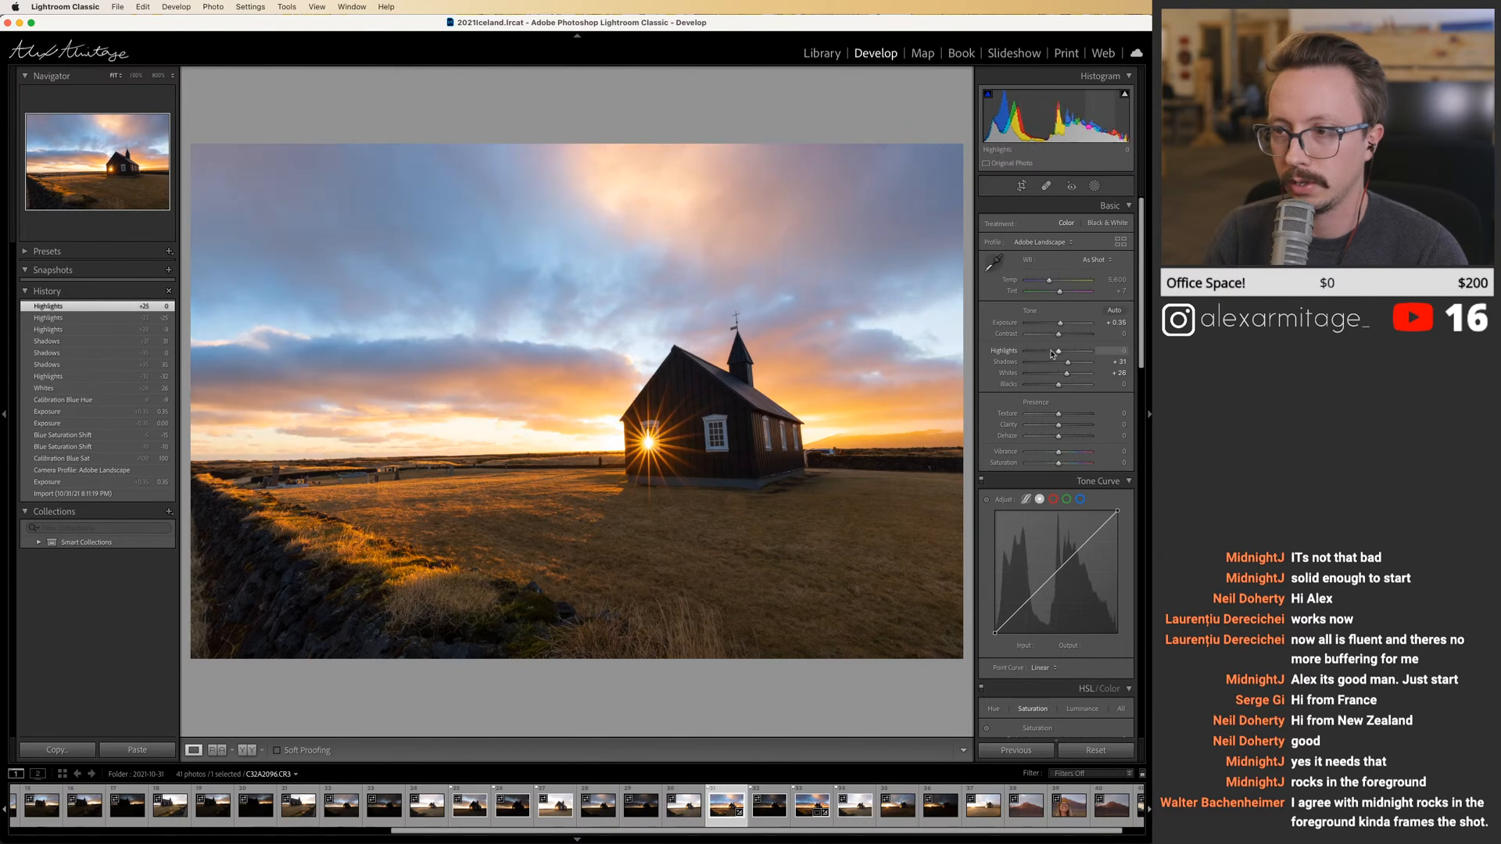
{"action": "left_click", "coordinate": [1052, 353]}
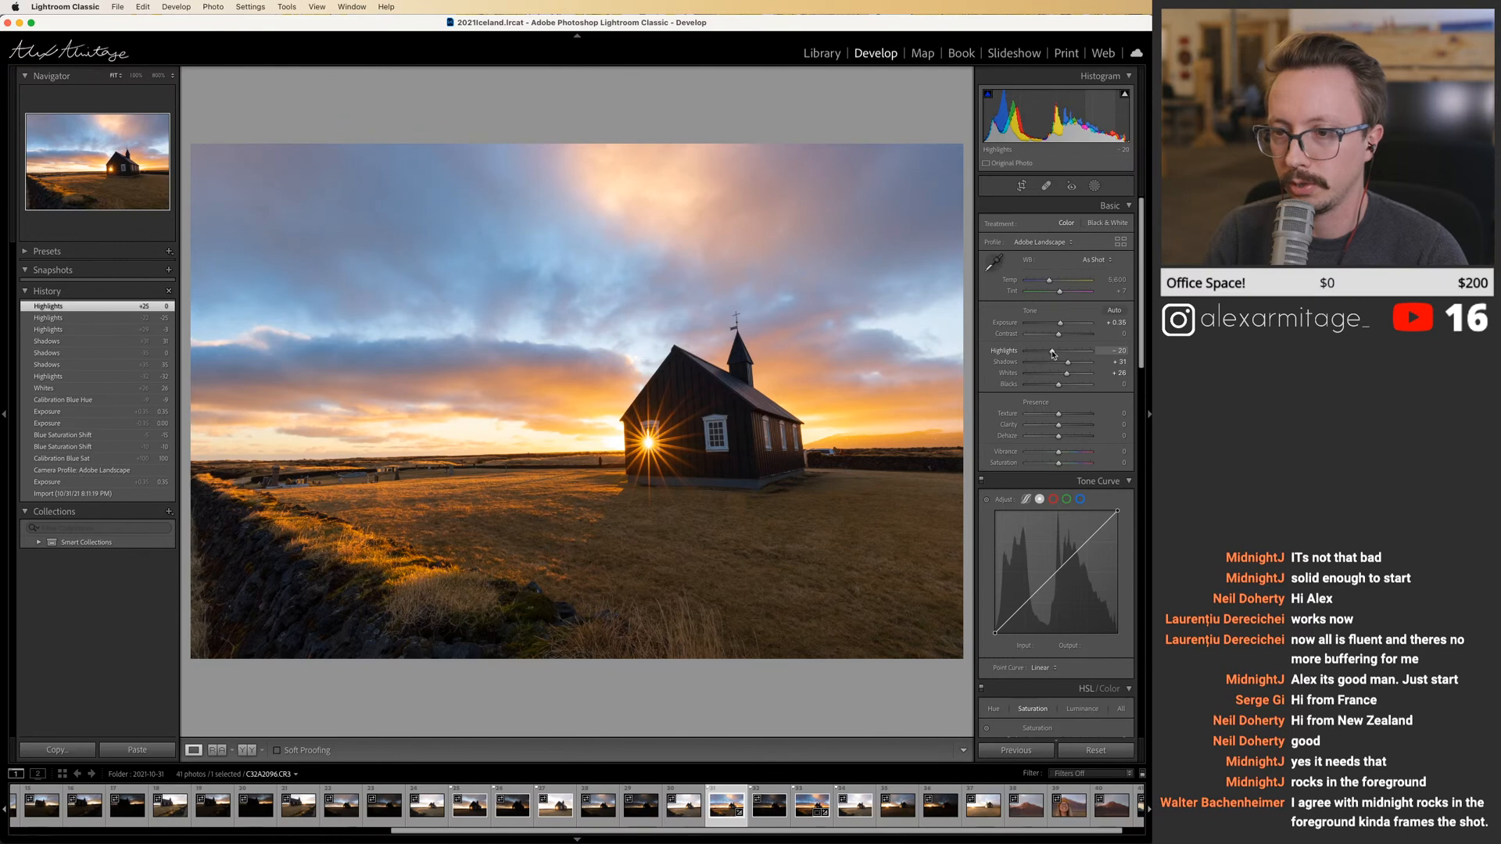
On the dark church exposure, set Exposure to +0.85, Highlights to -18 and Shadows to +70, and apply the Adobe Landscape profile.
{"action": "key", "text": "Right"}
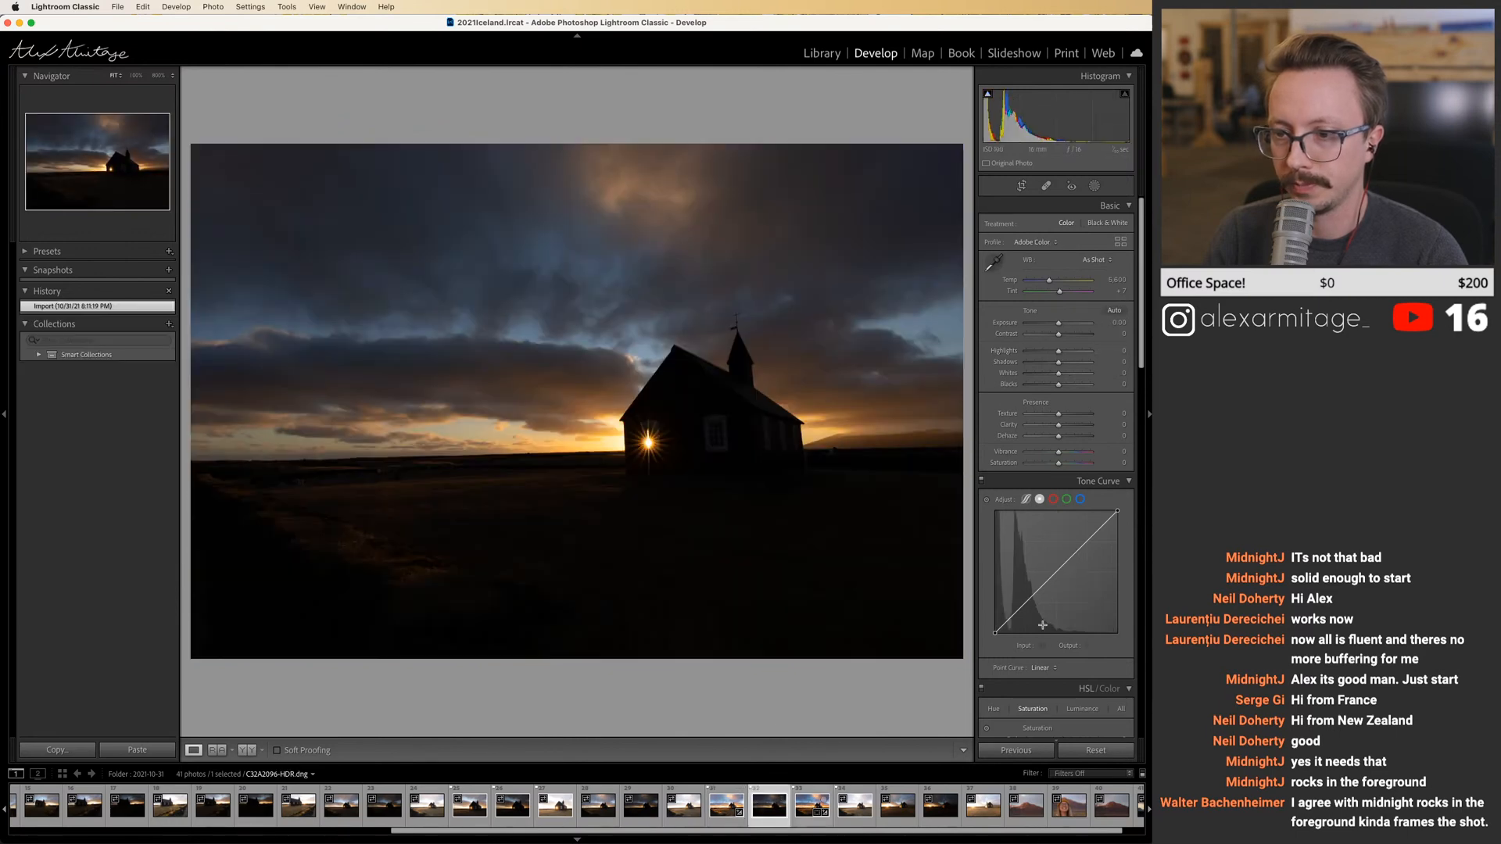
{"action": "left_click_drag", "start_coordinate": [1059, 323], "coordinate": [1053, 355]}
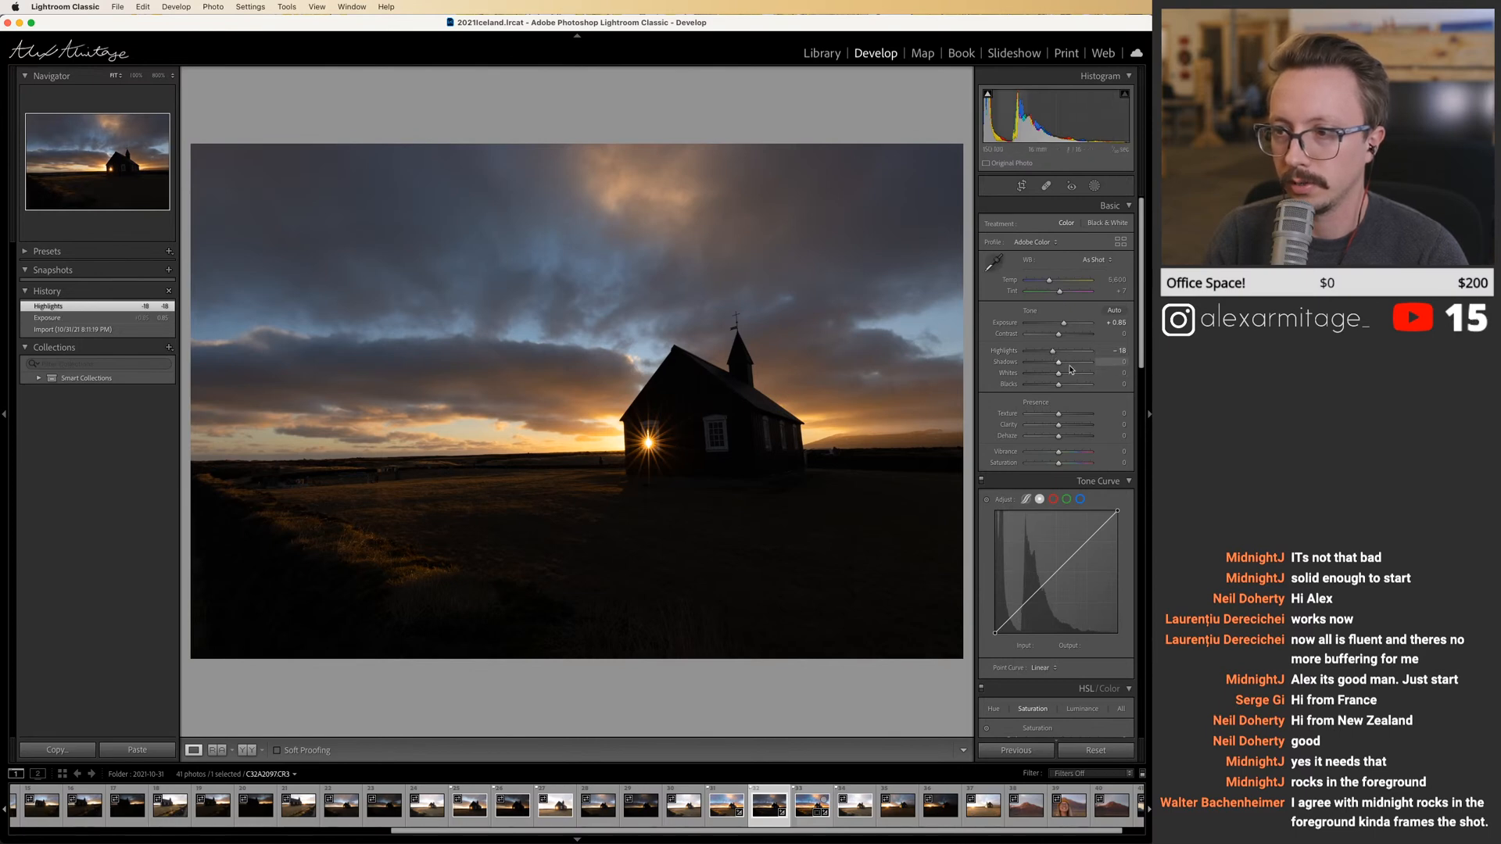
{"action": "left_click_drag", "start_coordinate": [1071, 365], "coordinate": [1082, 365]}
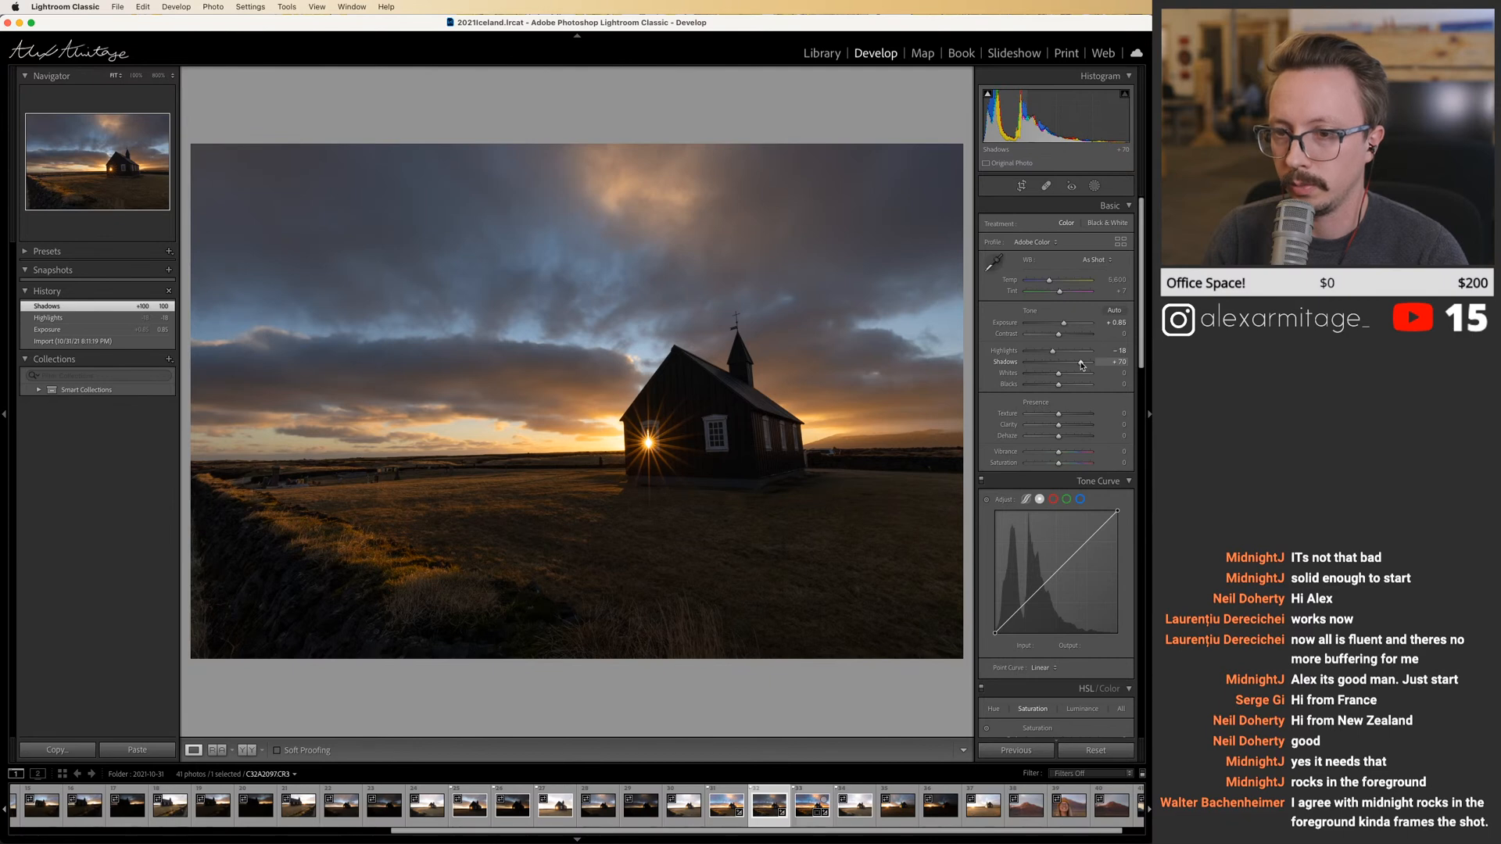
{"action": "left_click_drag", "start_coordinate": [1081, 365], "coordinate": [1081, 365]}
{"action": "left_click", "coordinate": [1033, 242]}
{"action": "left_click", "coordinate": [1041, 255]}
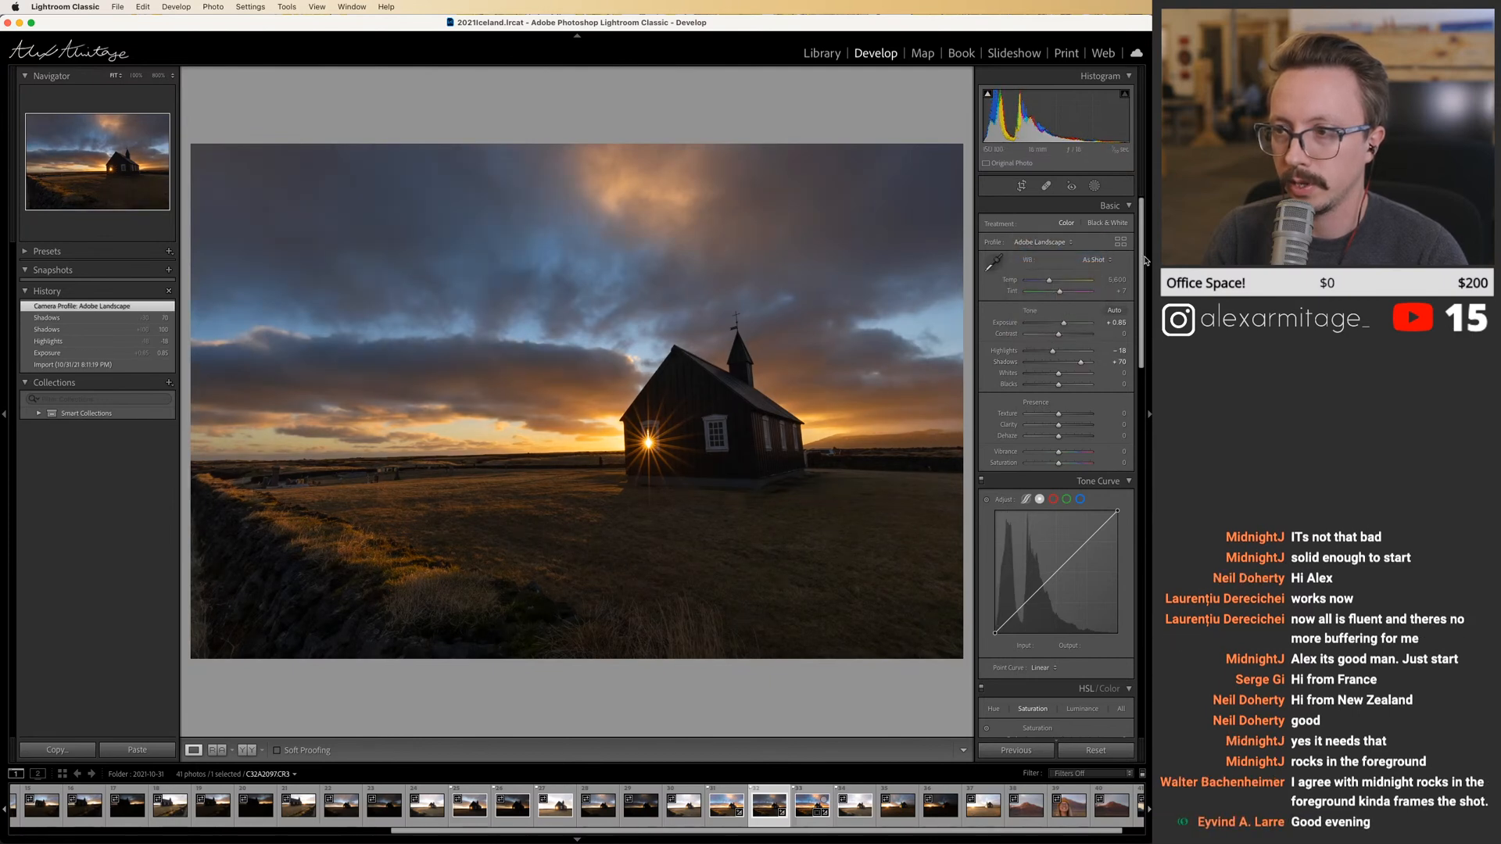
Set the dark exposure's Blue Primary calibration Saturation to +100 and reduce Sharpening to 0 on both the dark and middle exposures.
{"action": "scroll", "coordinate": [1055, 586], "scroll_direction": "down", "scroll_amount": 15}
{"action": "left_click_drag", "start_coordinate": [1059, 725], "coordinate": [1102, 726]}
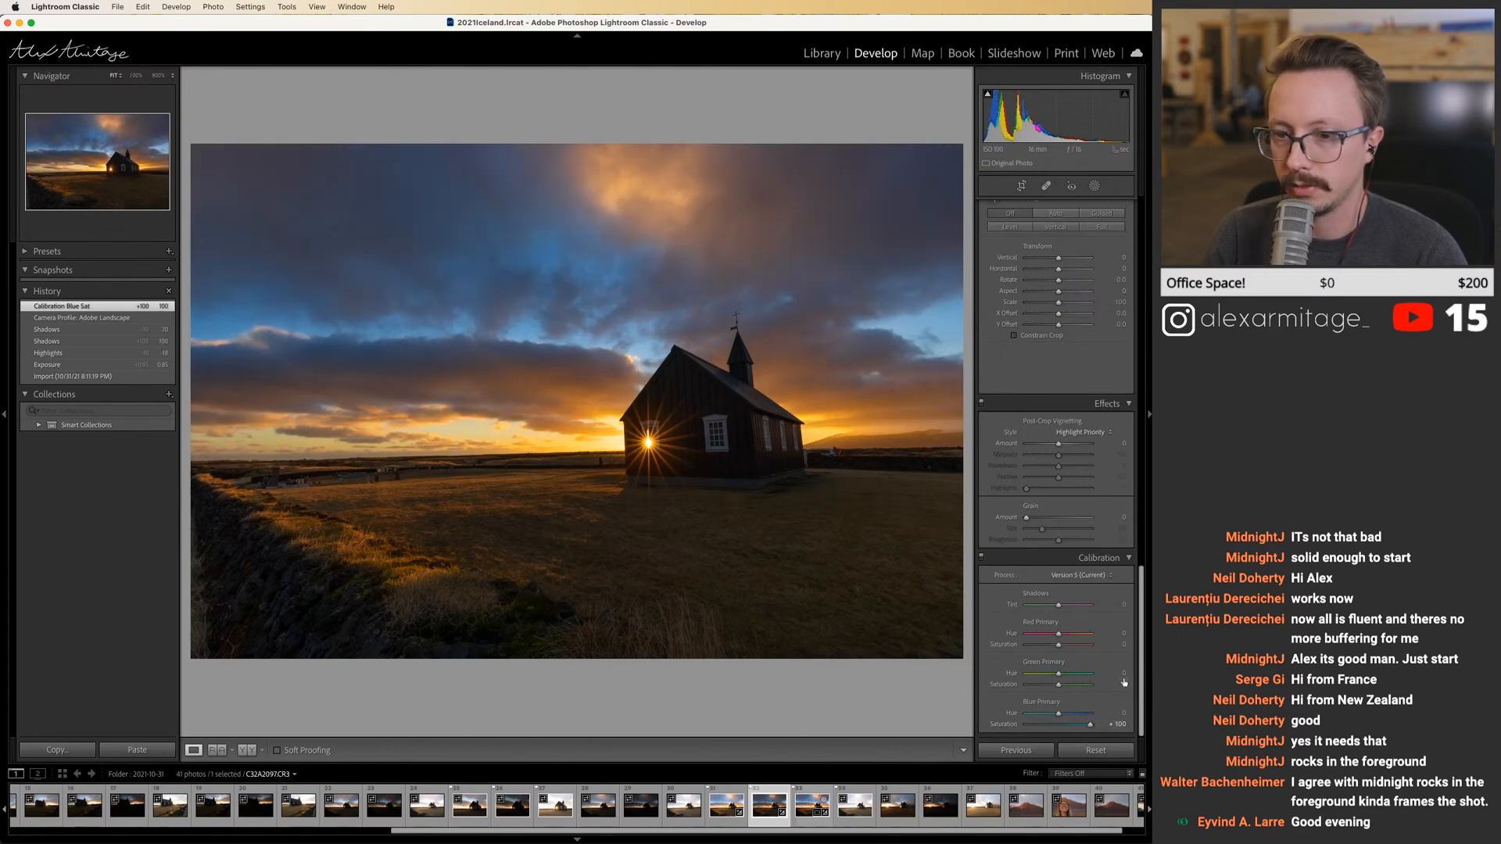
{"action": "scroll", "coordinate": [1130, 547], "scroll_direction": "up", "scroll_amount": 10}
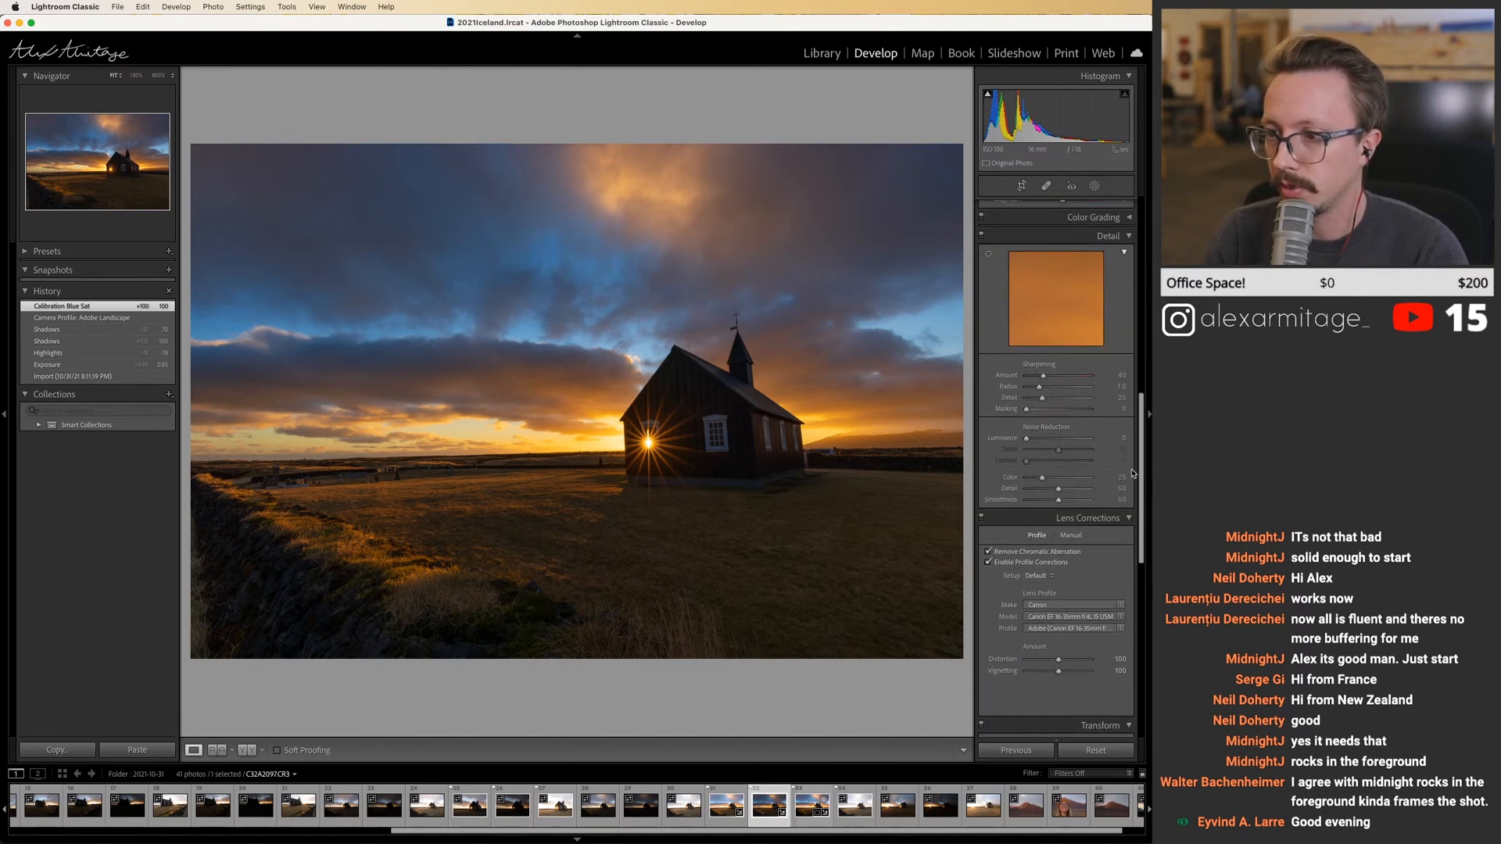
{"action": "left_click_drag", "start_coordinate": [1044, 375], "coordinate": [1027, 378]}
{"action": "left_click", "coordinate": [720, 806]}
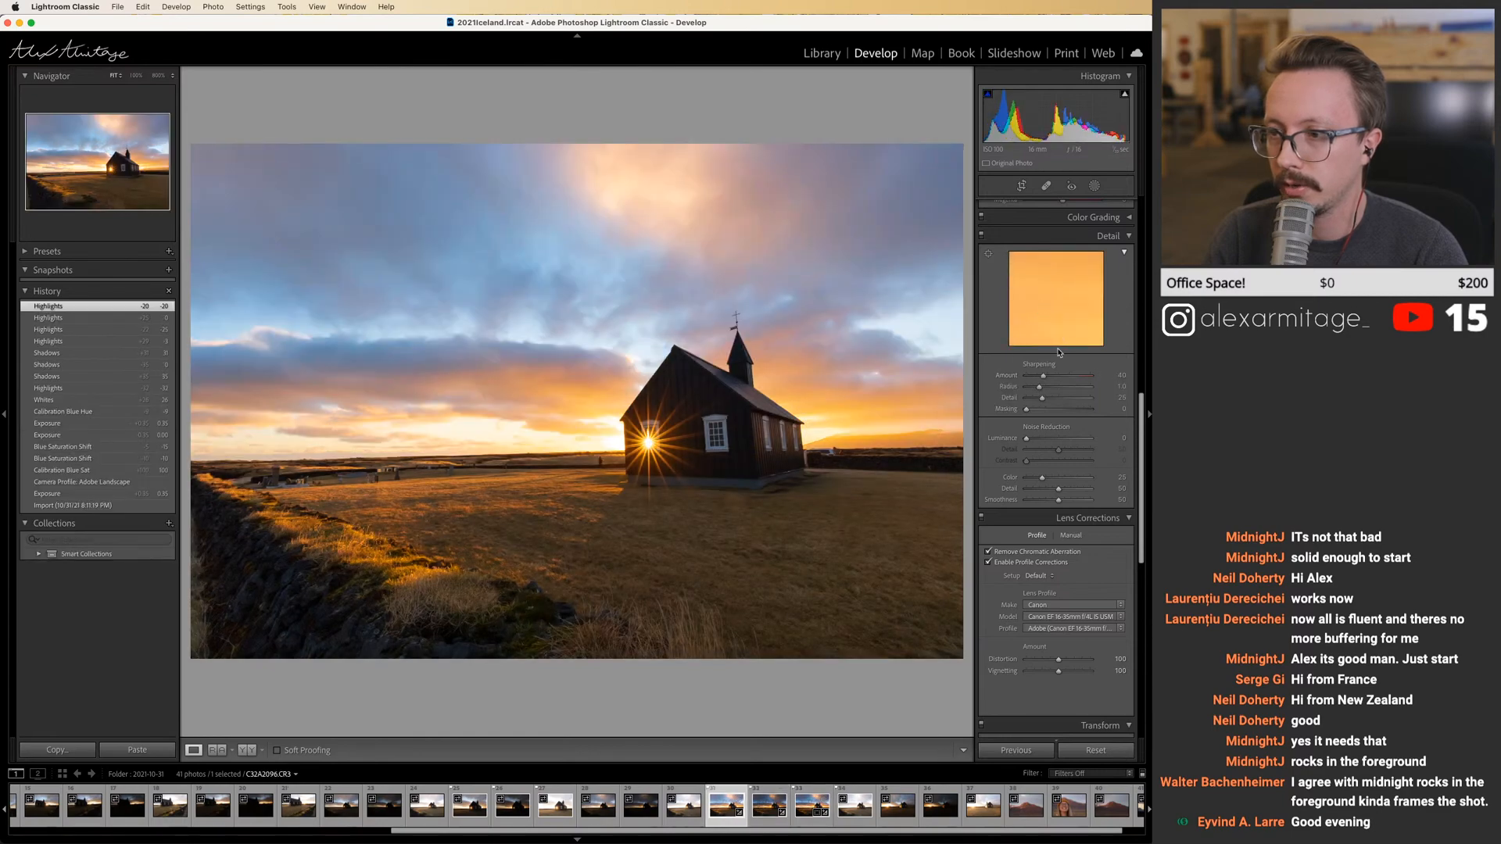
{"action": "key", "text": "Right"}
Lower the dark exposure's HSL Blue saturation to -14 and set its Temp to 5,360.
{"action": "scroll", "coordinate": [1141, 429], "scroll_direction": "up", "scroll_amount": 3}
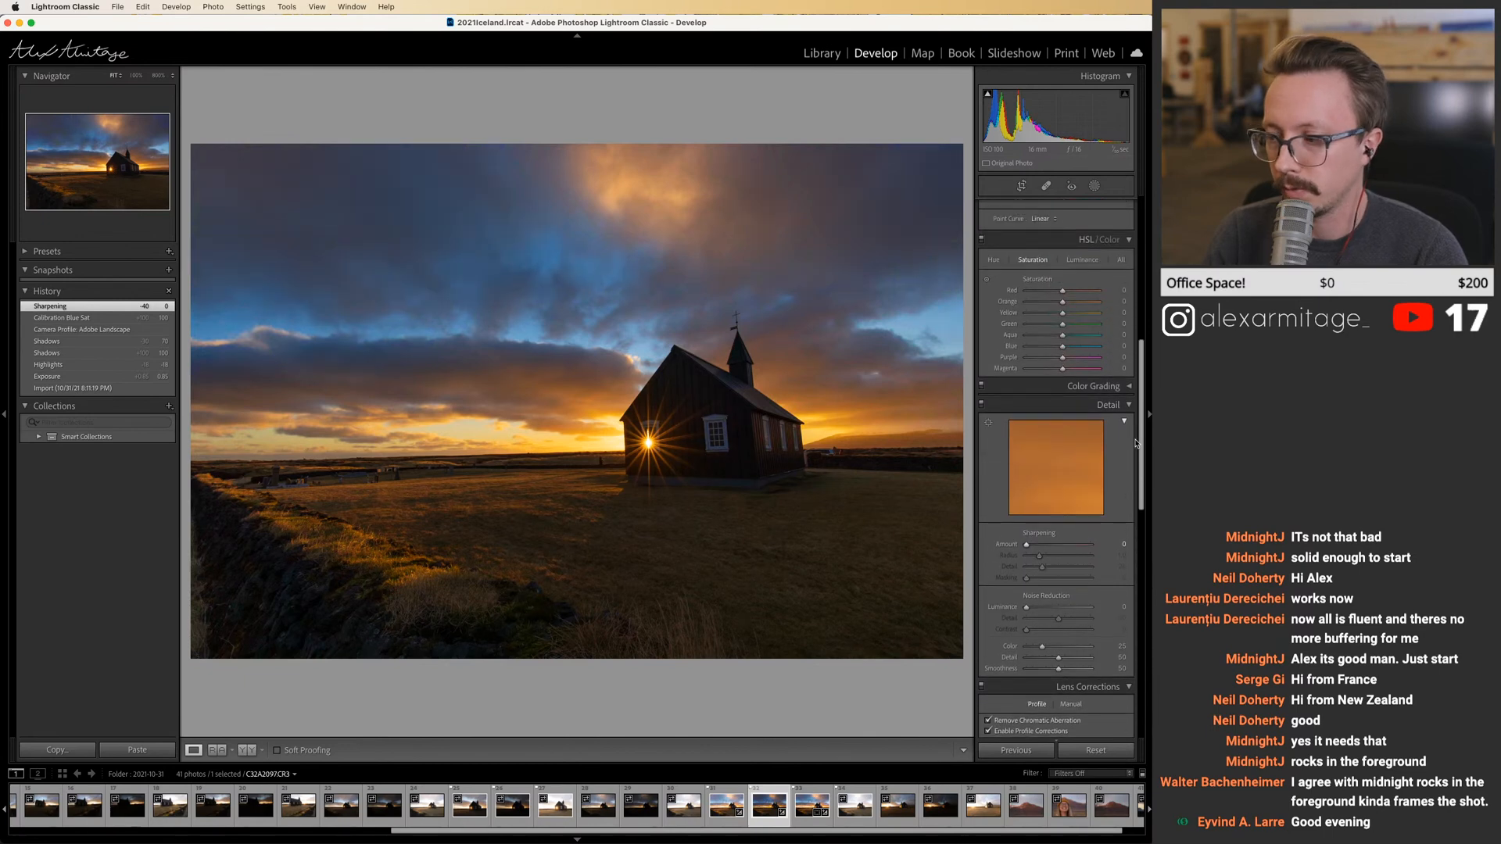
{"action": "scroll", "coordinate": [1136, 444], "scroll_direction": "up", "scroll_amount": 2}
{"action": "left_click_drag", "start_coordinate": [1062, 411], "coordinate": [1058, 415]}
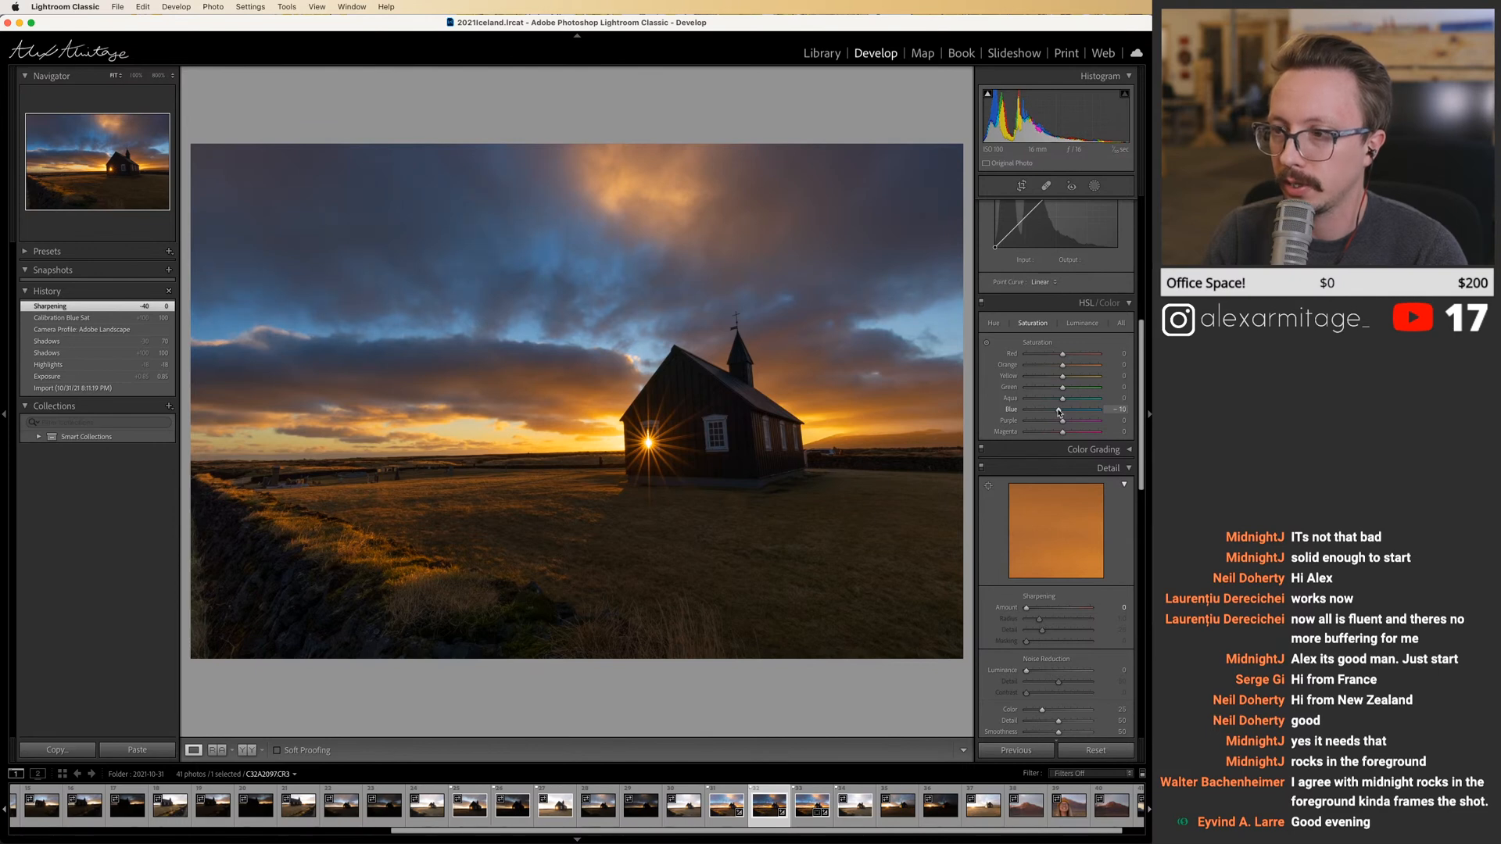
{"action": "left_click_drag", "start_coordinate": [1059, 412], "coordinate": [1058, 413]}
{"action": "left_click_drag", "start_coordinate": [1142, 388], "coordinate": [1144, 269]}
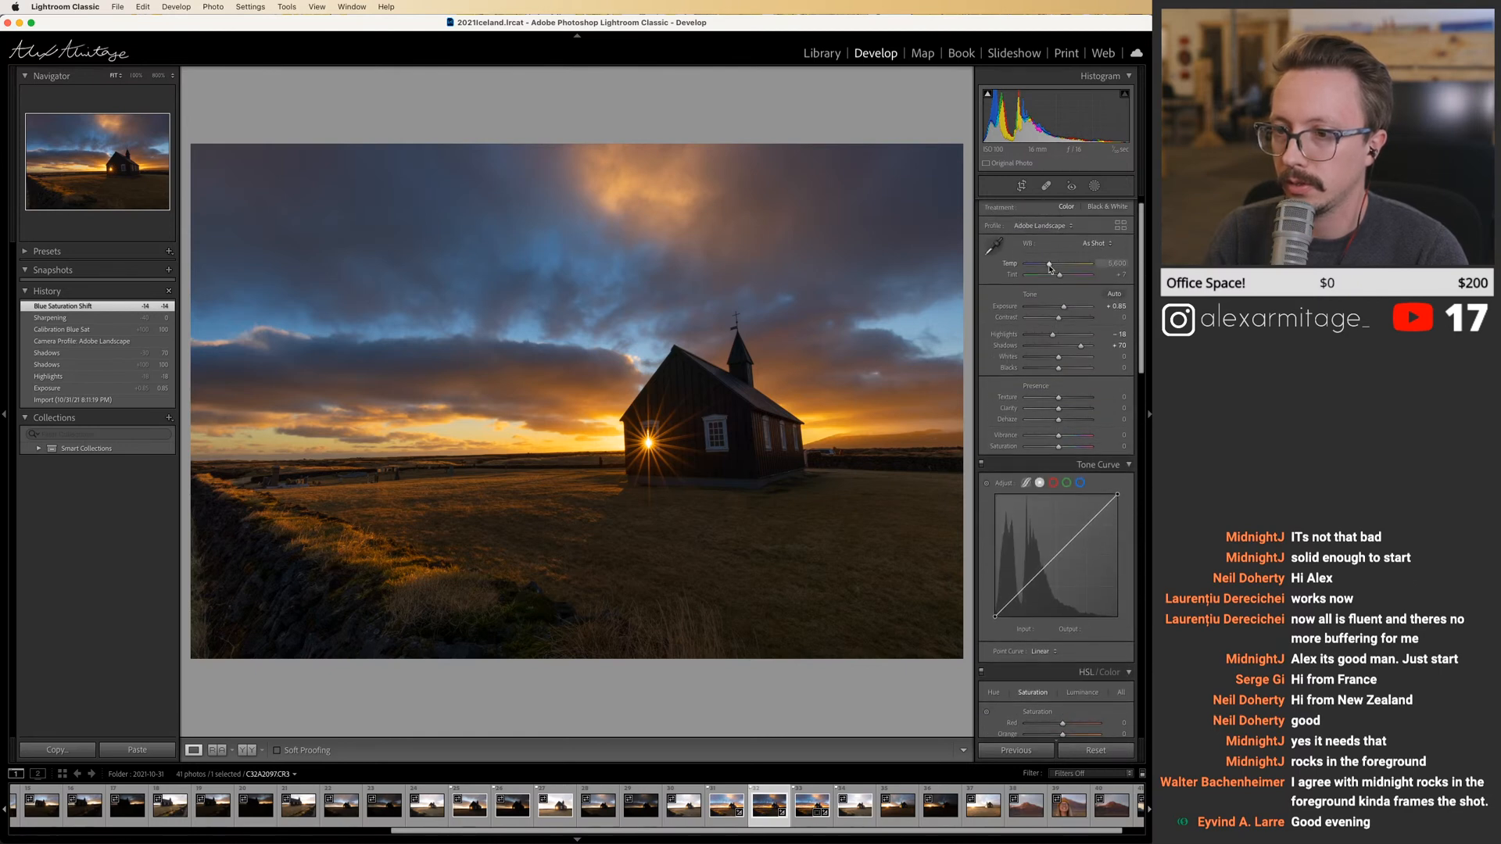
{"action": "left_click_drag", "start_coordinate": [1050, 268], "coordinate": [1049, 268]}
{"action": "left_click_drag", "start_coordinate": [1049, 269], "coordinate": [1050, 269]}
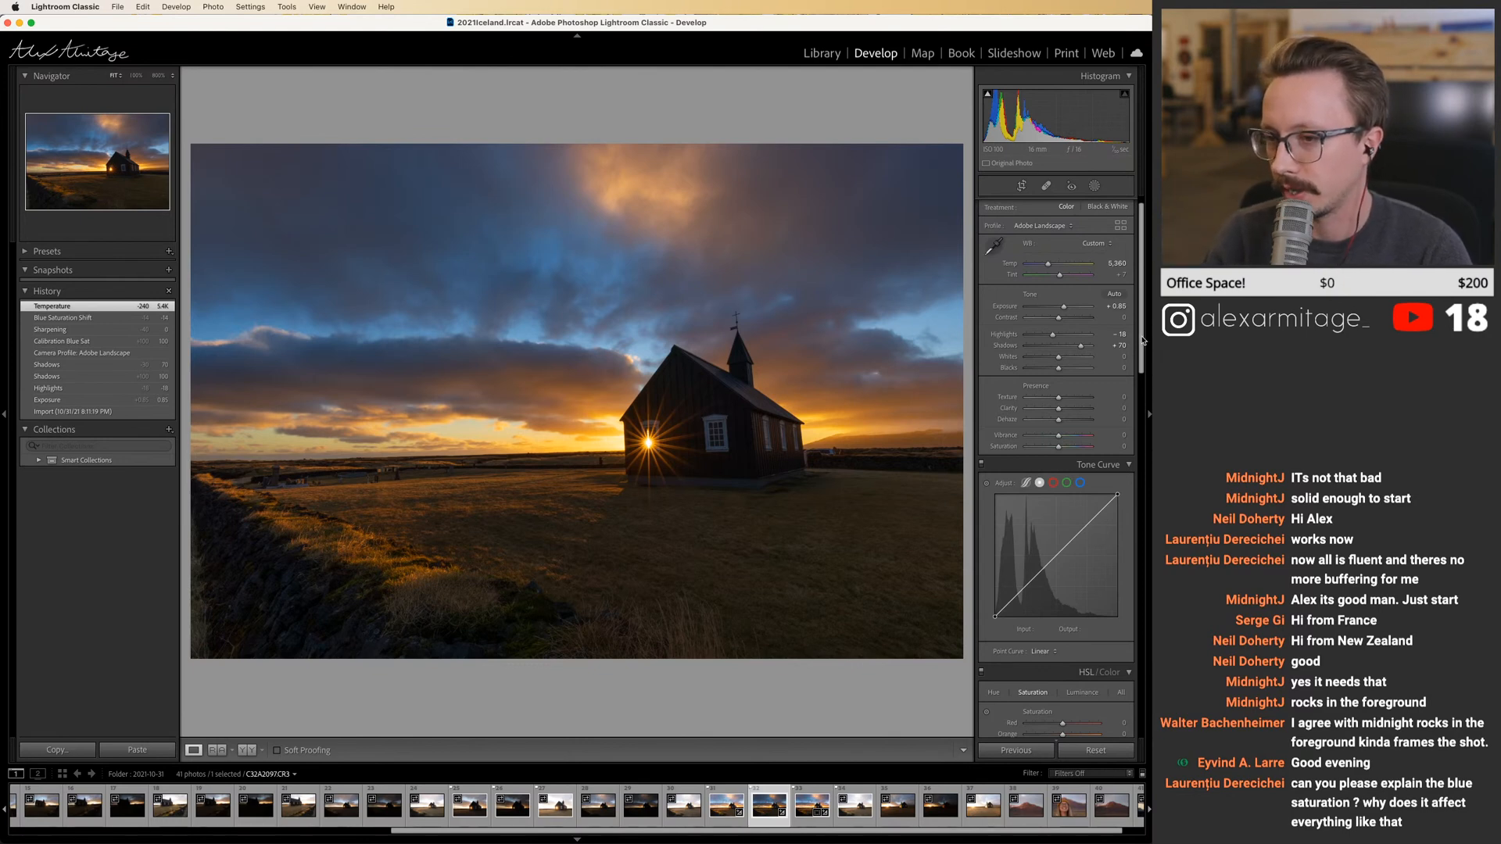
{"action": "left_click_drag", "start_coordinate": [1143, 341], "coordinate": [1143, 336]}
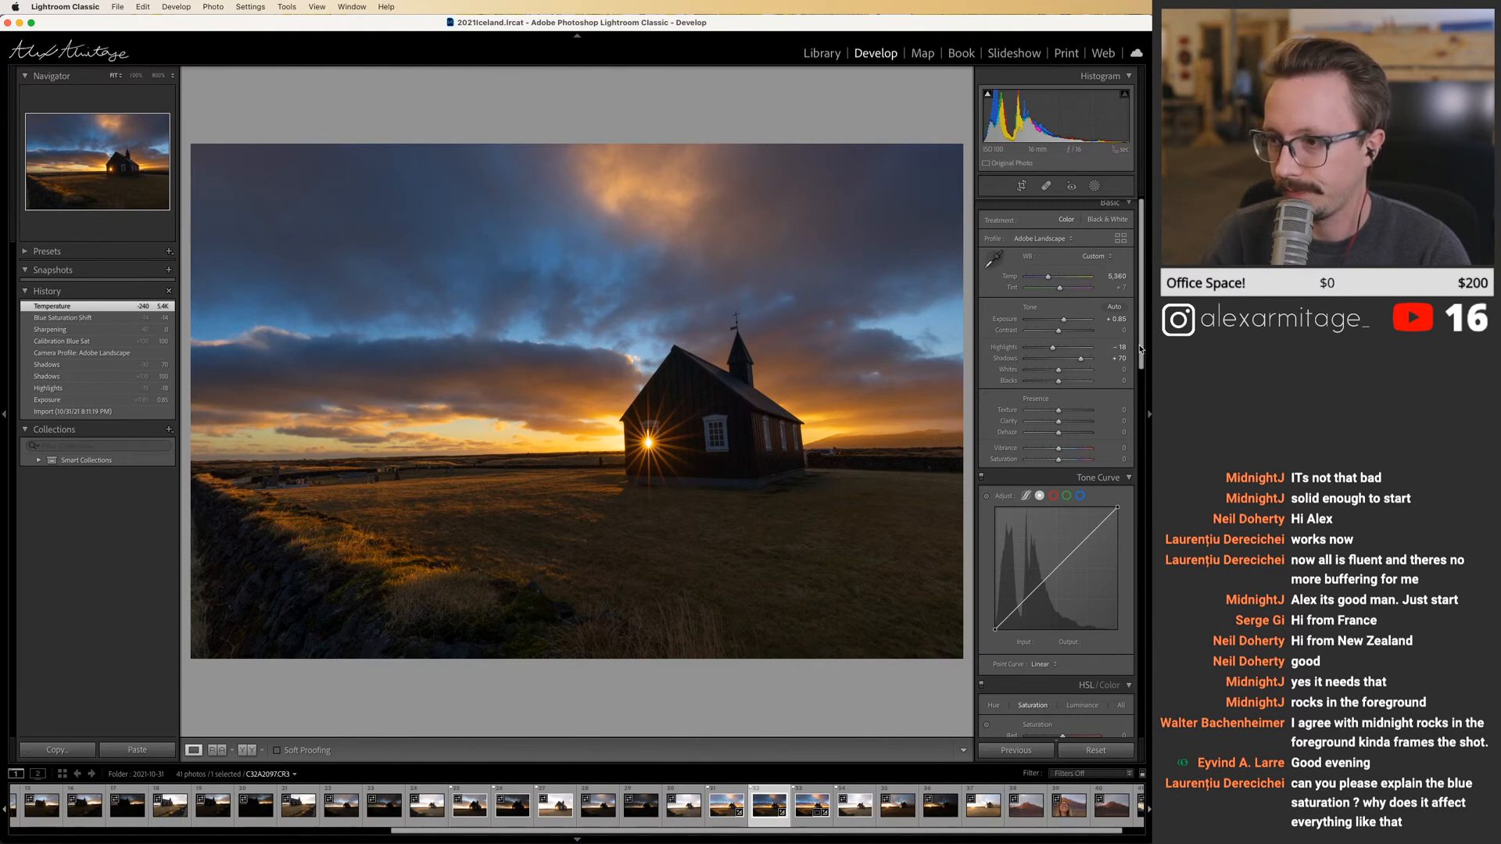
Compare the middle and dark church exposures, select both and open them as layers in Photoshop.
{"action": "left_click", "coordinate": [739, 803]}
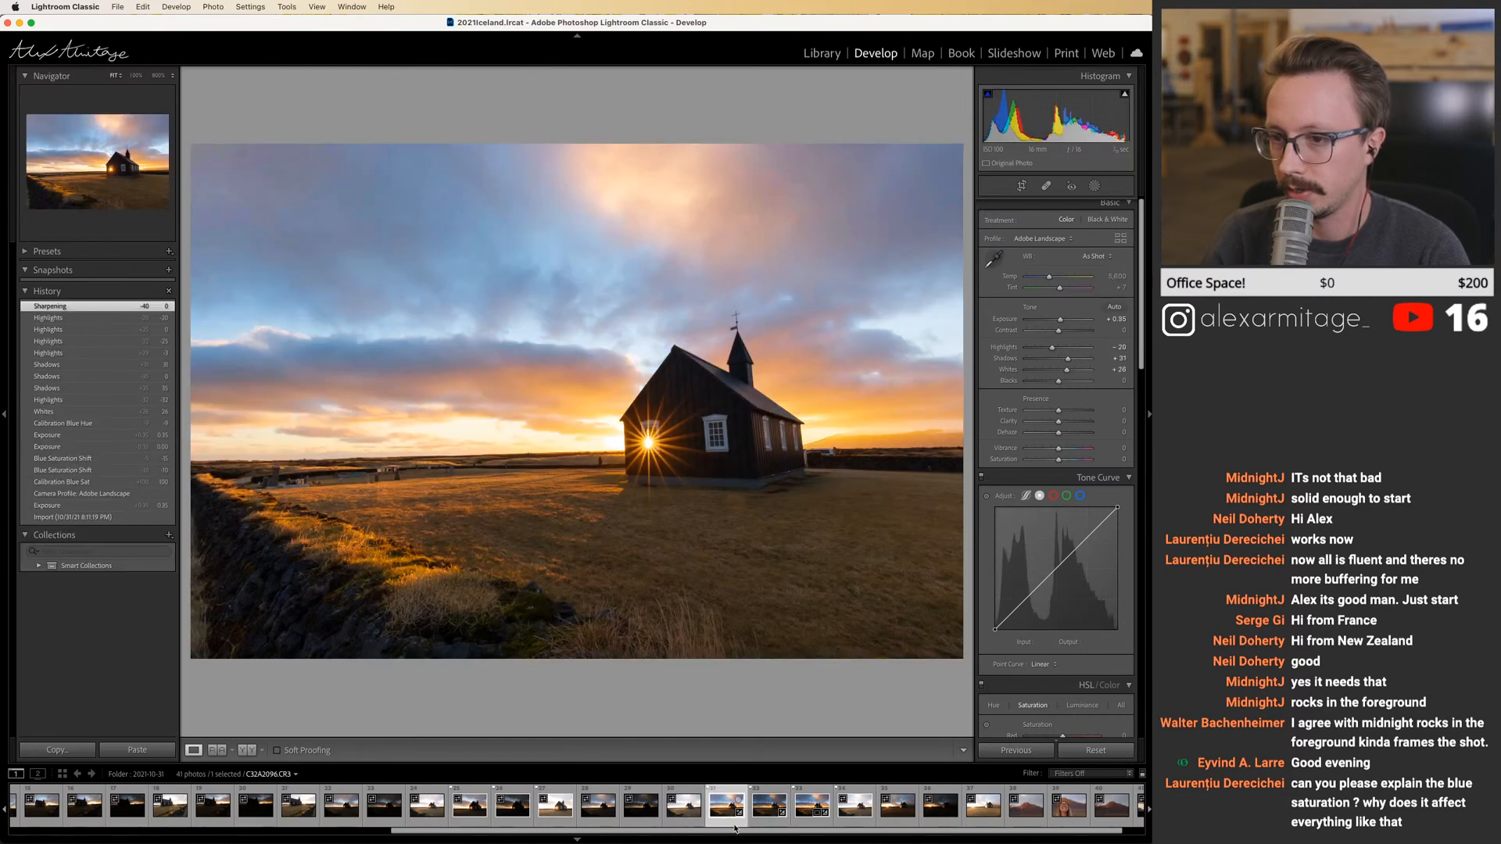
{"action": "left_click", "coordinate": [763, 825]}
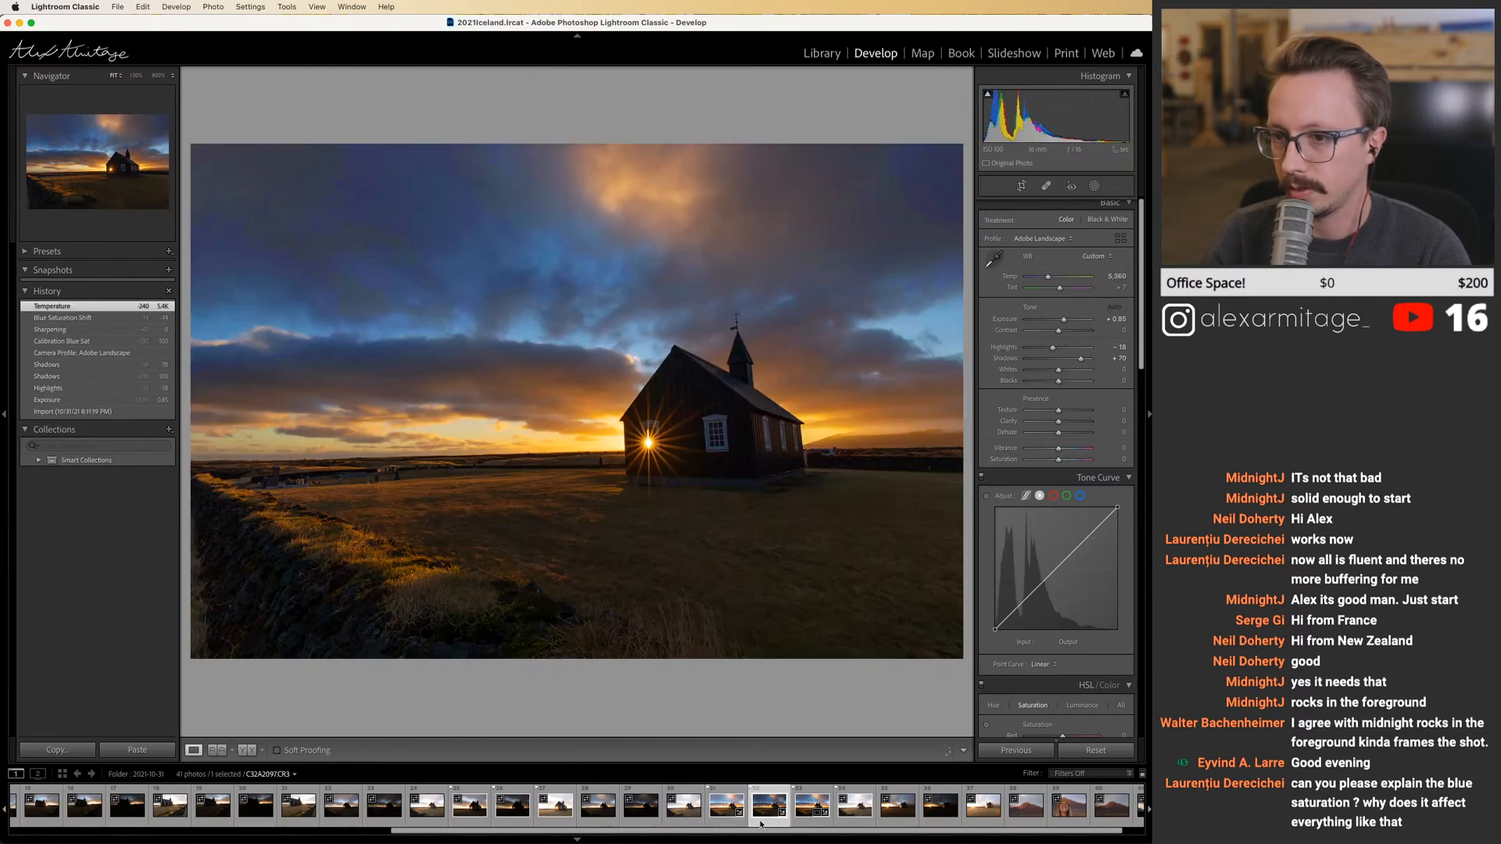
{"action": "left_click", "coordinate": [731, 827]}
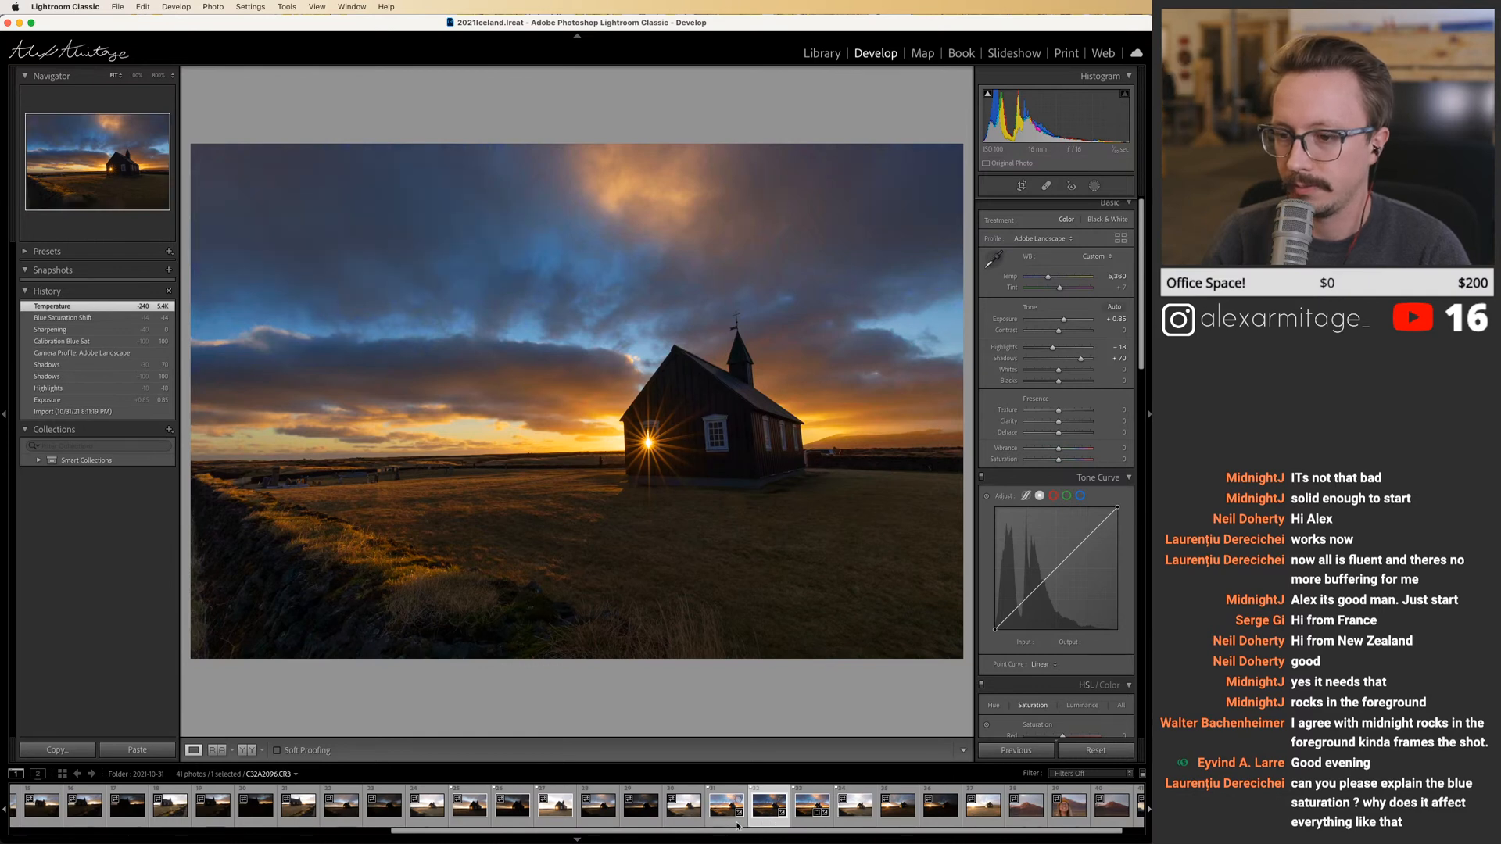
{"action": "left_click", "coordinate": [731, 827], "text": "super"}
{"action": "right_click", "coordinate": [731, 827]}
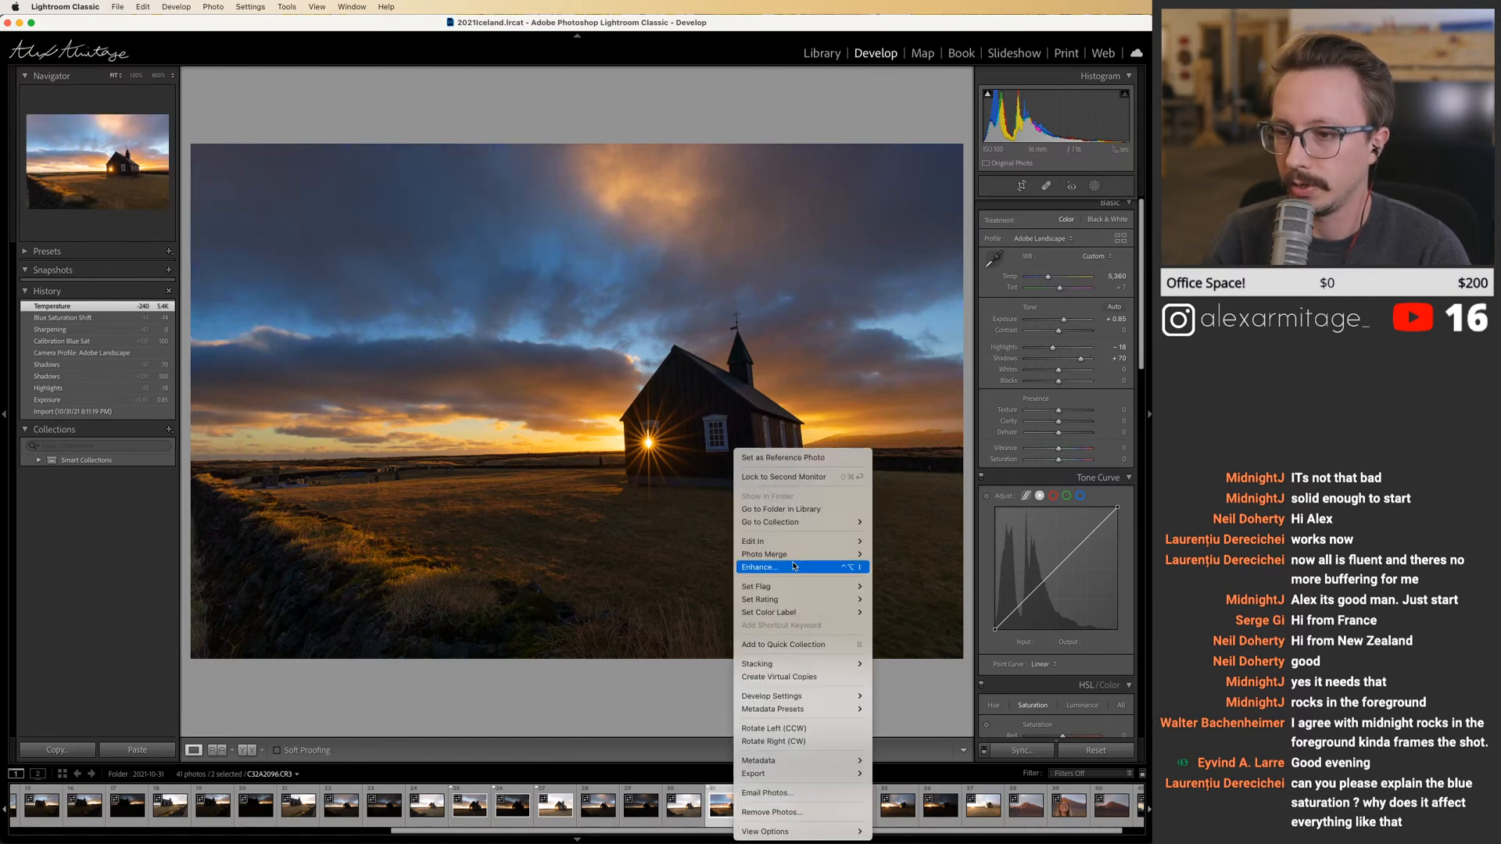
{"action": "mouse_move", "coordinate": [798, 545]}
{"action": "left_click", "coordinate": [932, 612]}
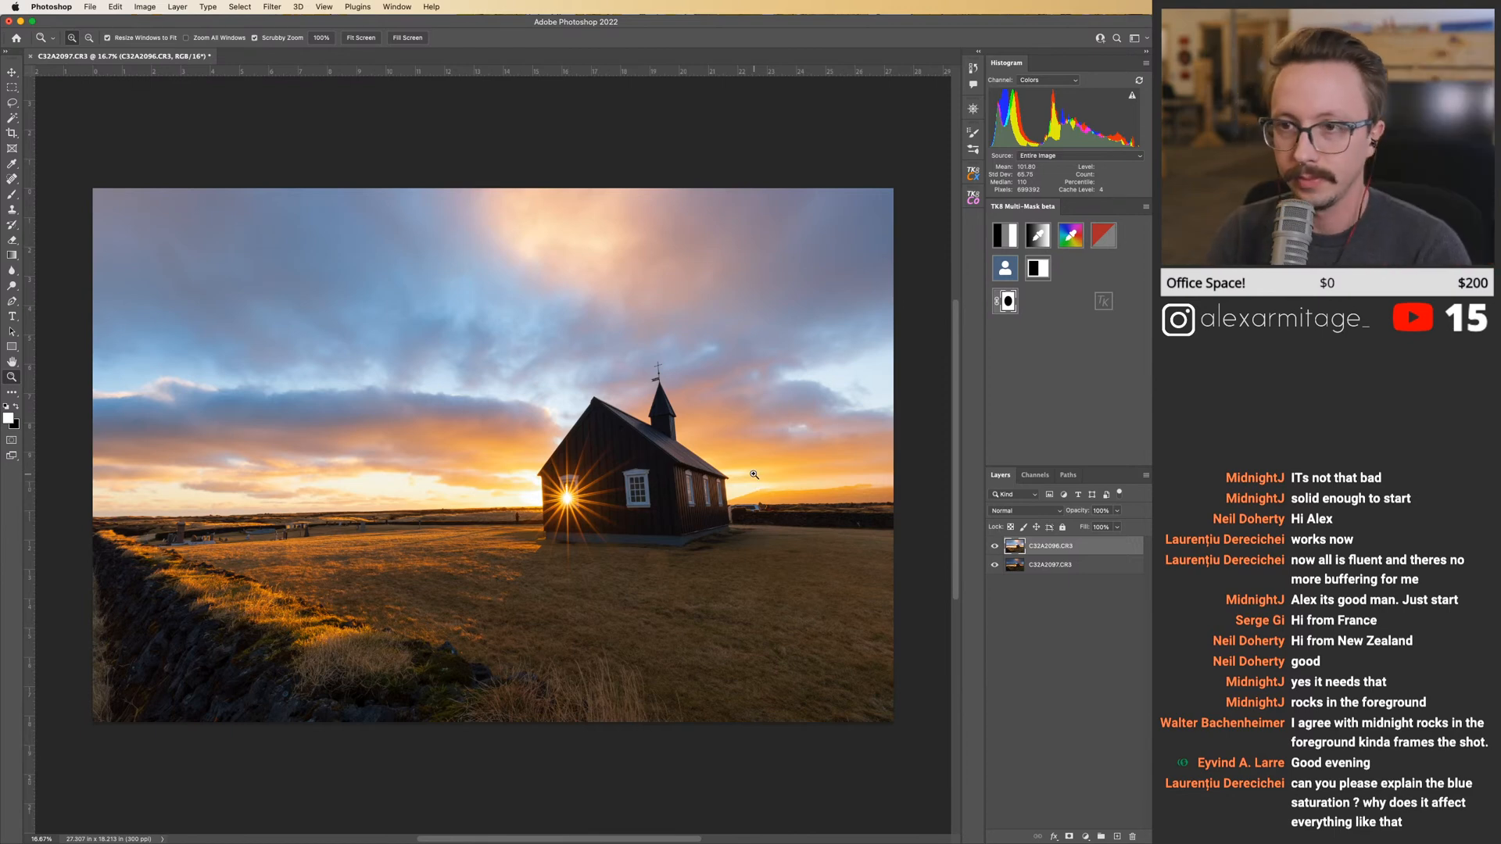
Compare the two exposure layers at full view and zoomed in on the stone wall and foreground grass.
{"action": "left_click", "coordinate": [994, 545]}
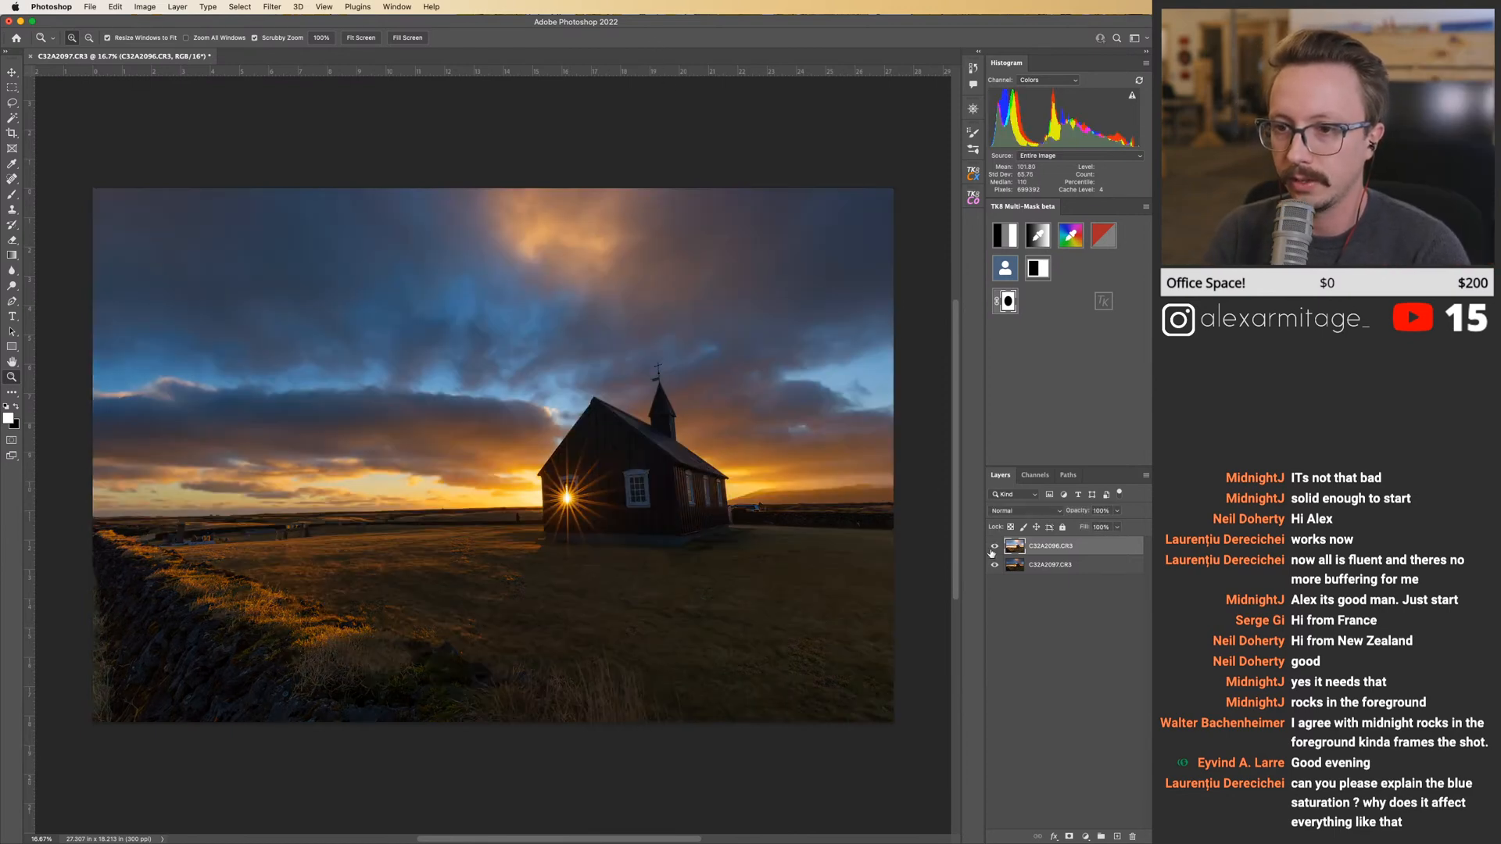
{"action": "left_click", "coordinate": [995, 546]}
{"action": "left_click_drag", "start_coordinate": [760, 516], "coordinate": [897, 520]}
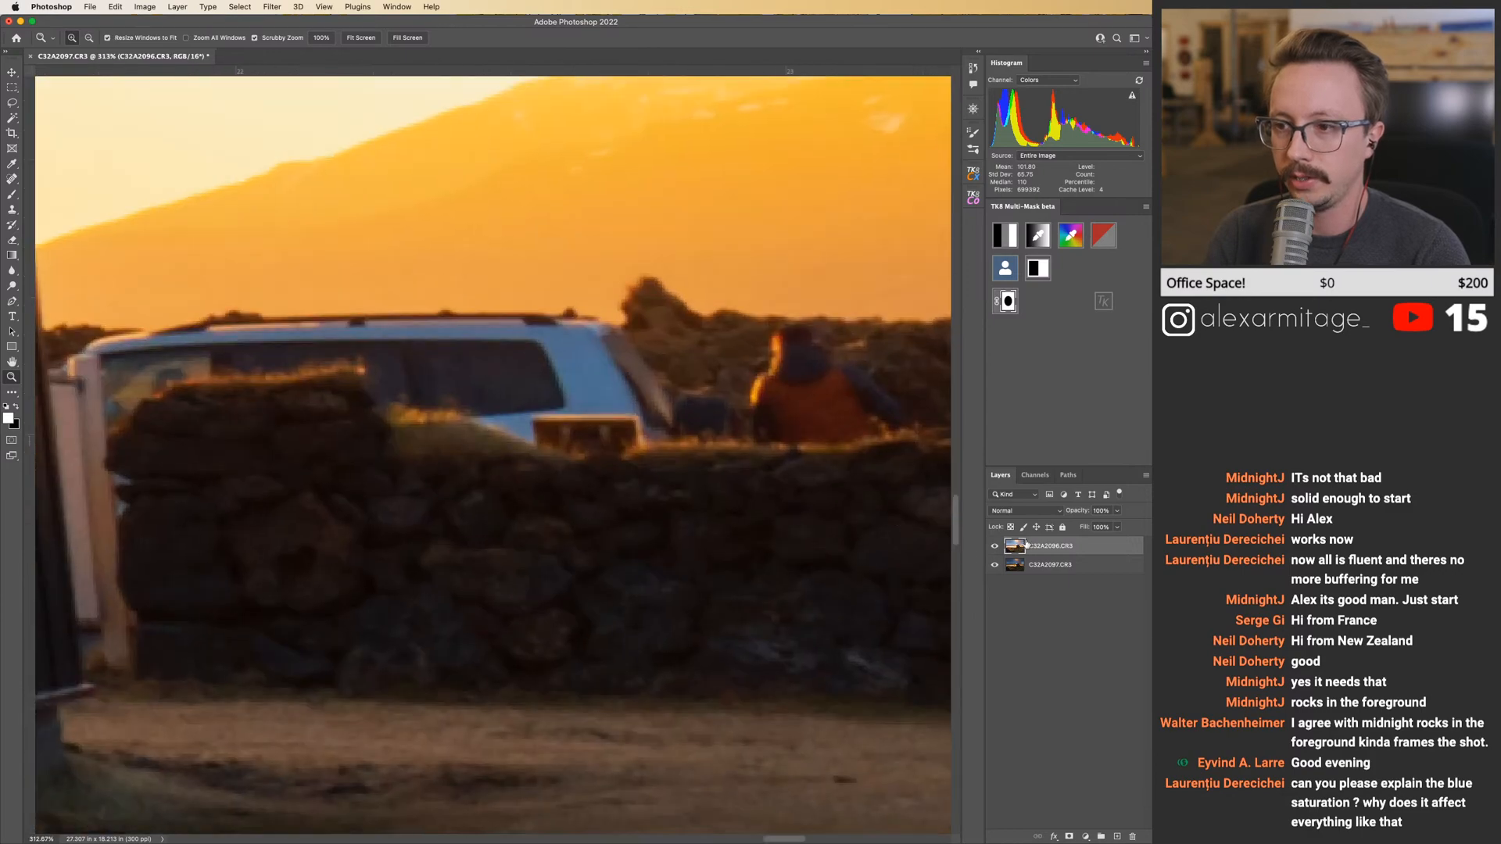
{"action": "left_click", "coordinate": [995, 546]}
{"action": "left_click", "coordinate": [994, 546]}
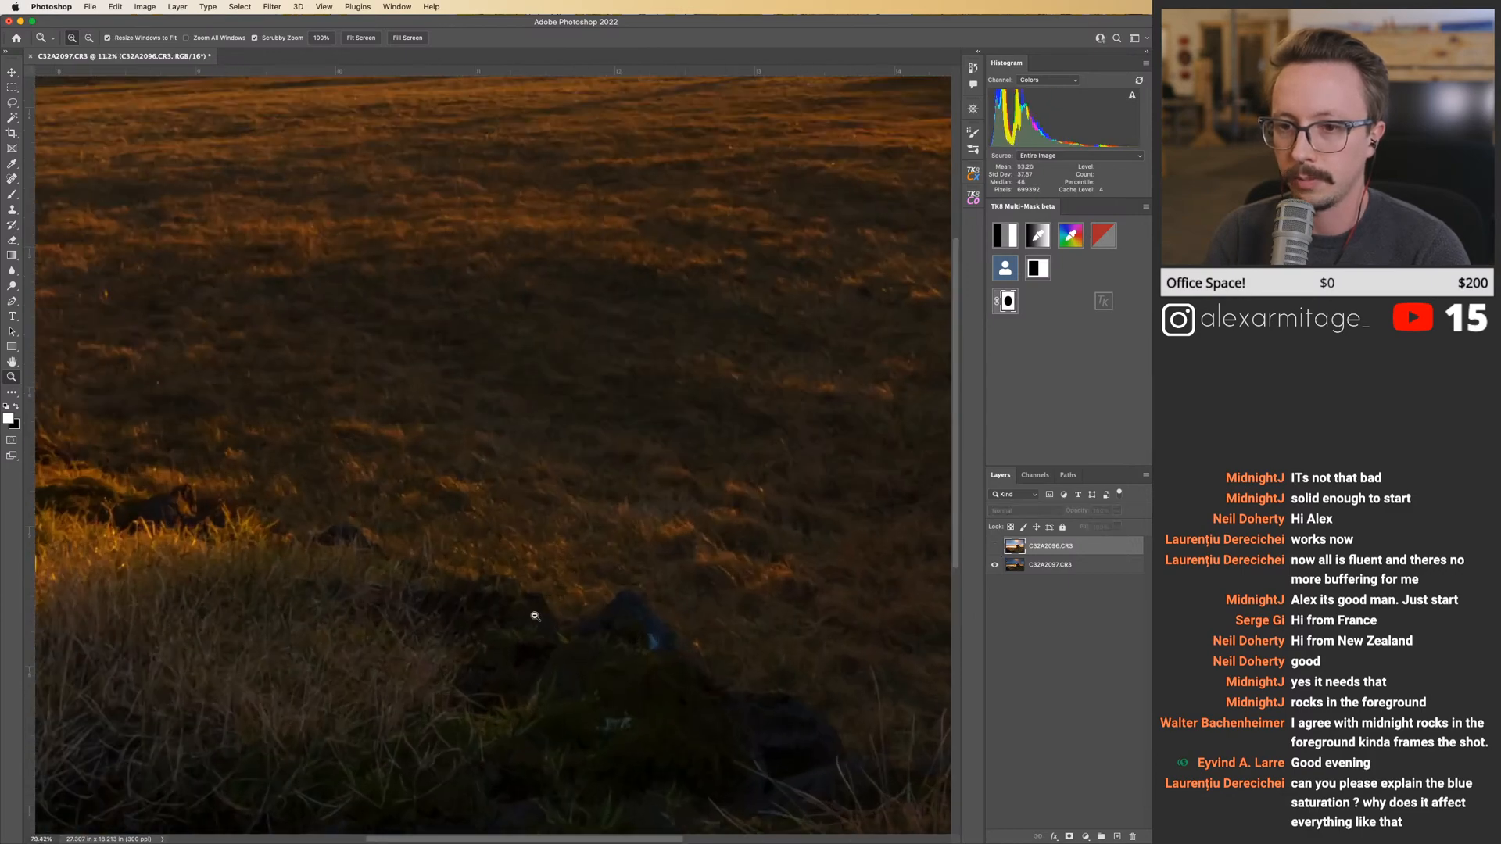
{"action": "left_click_drag", "start_coordinate": [533, 617], "coordinate": [563, 617]}
{"action": "left_click_drag", "start_coordinate": [383, 526], "coordinate": [641, 522]}
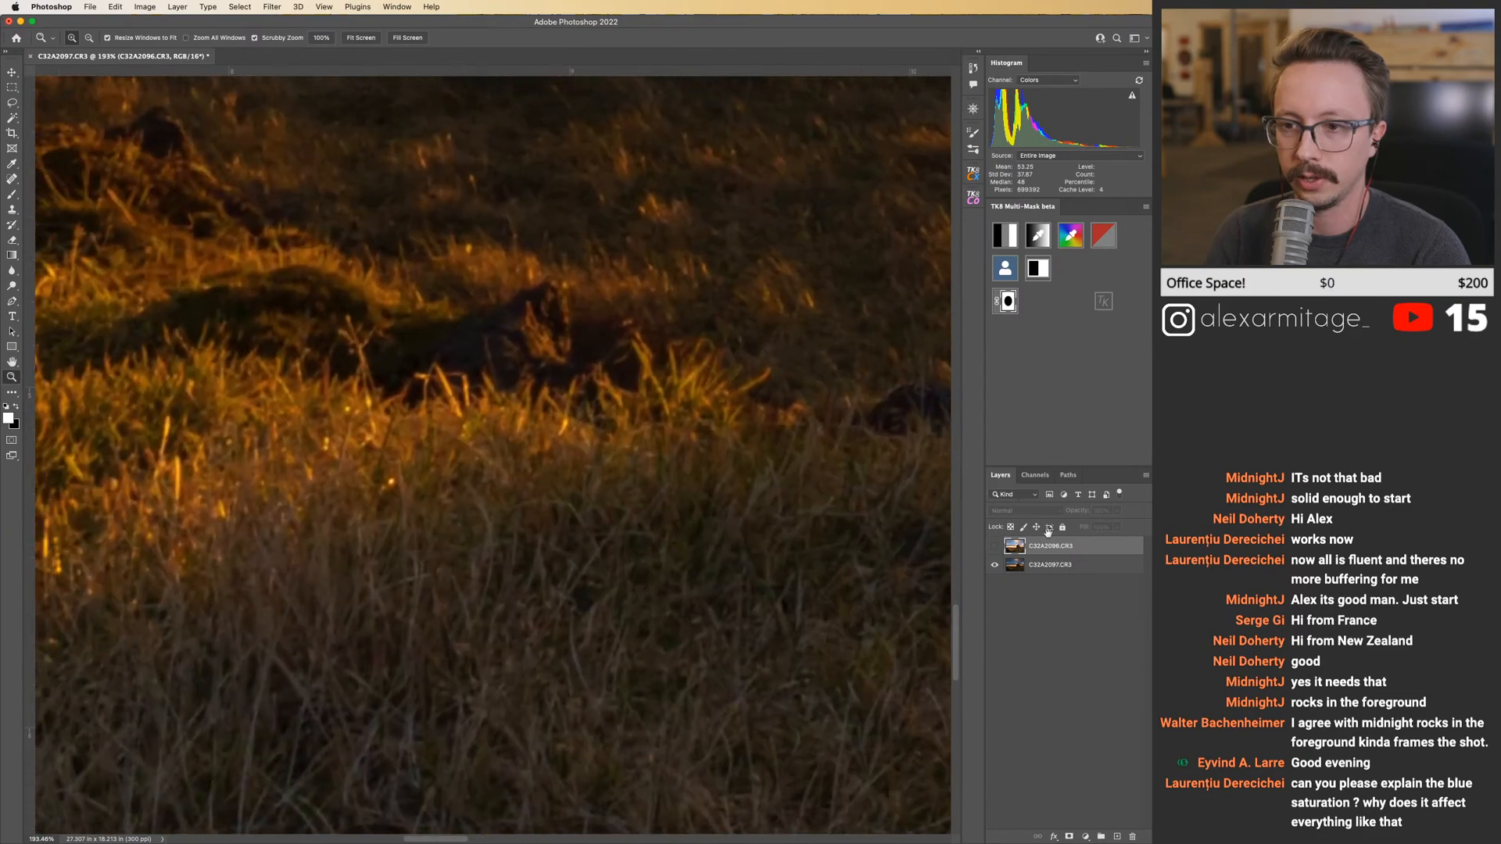
{"action": "left_click", "coordinate": [994, 545]}
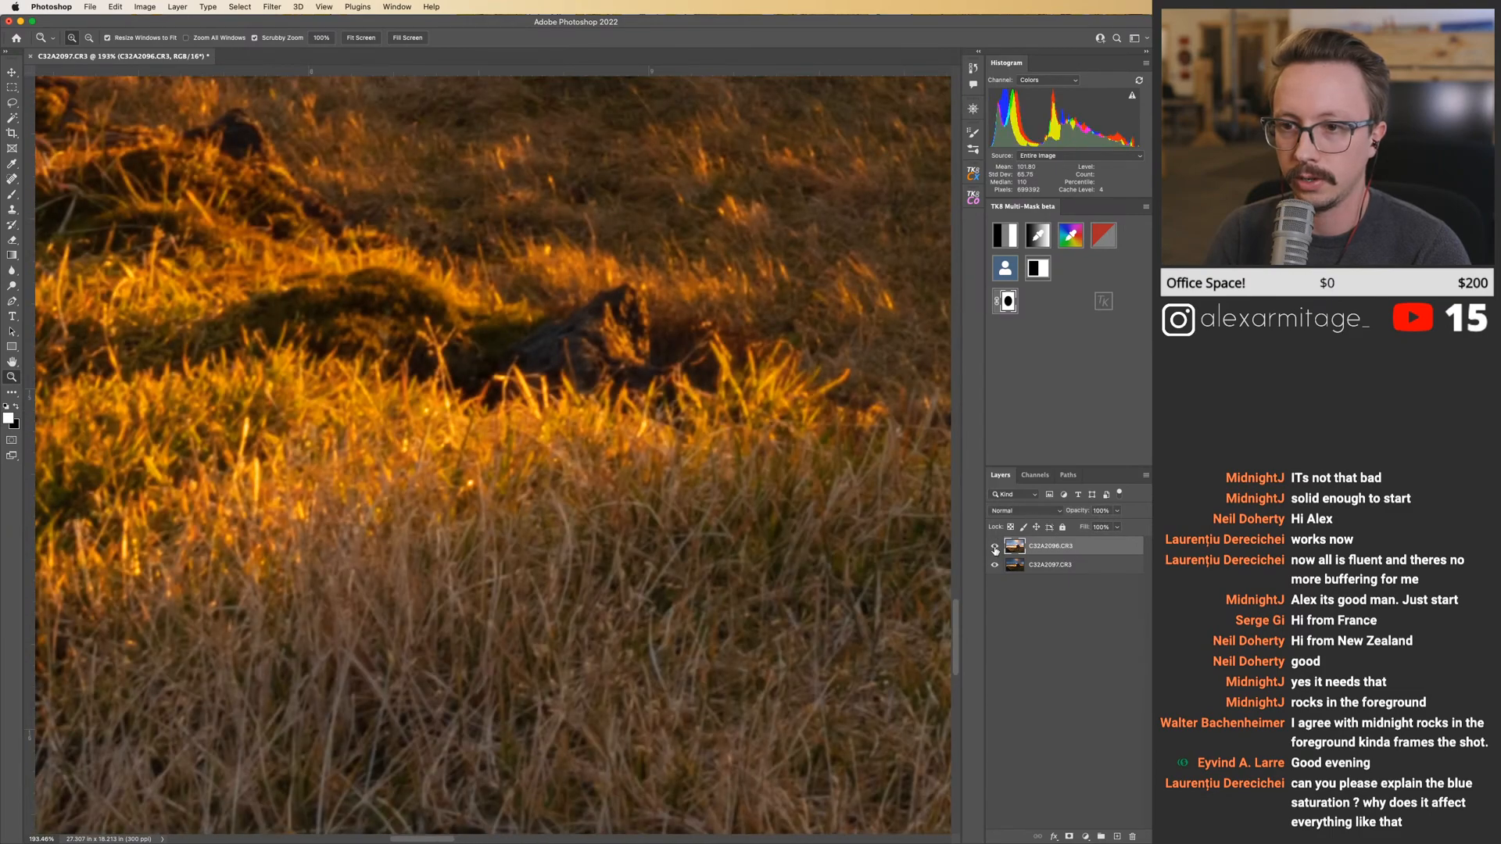
{"action": "left_click", "coordinate": [994, 546]}
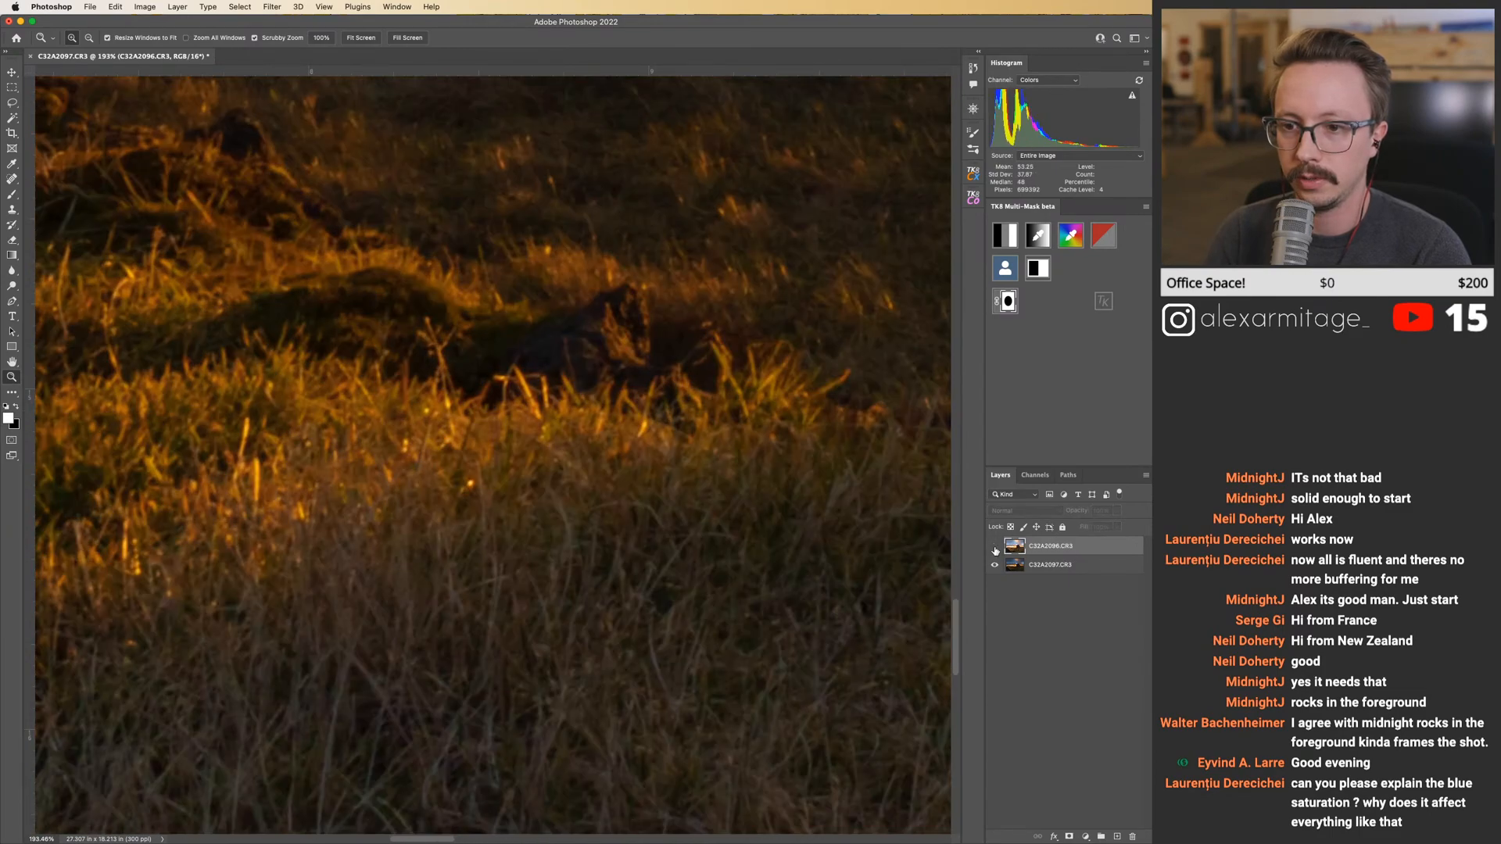
{"action": "left_click_drag", "start_coordinate": [775, 502], "coordinate": [593, 465]}
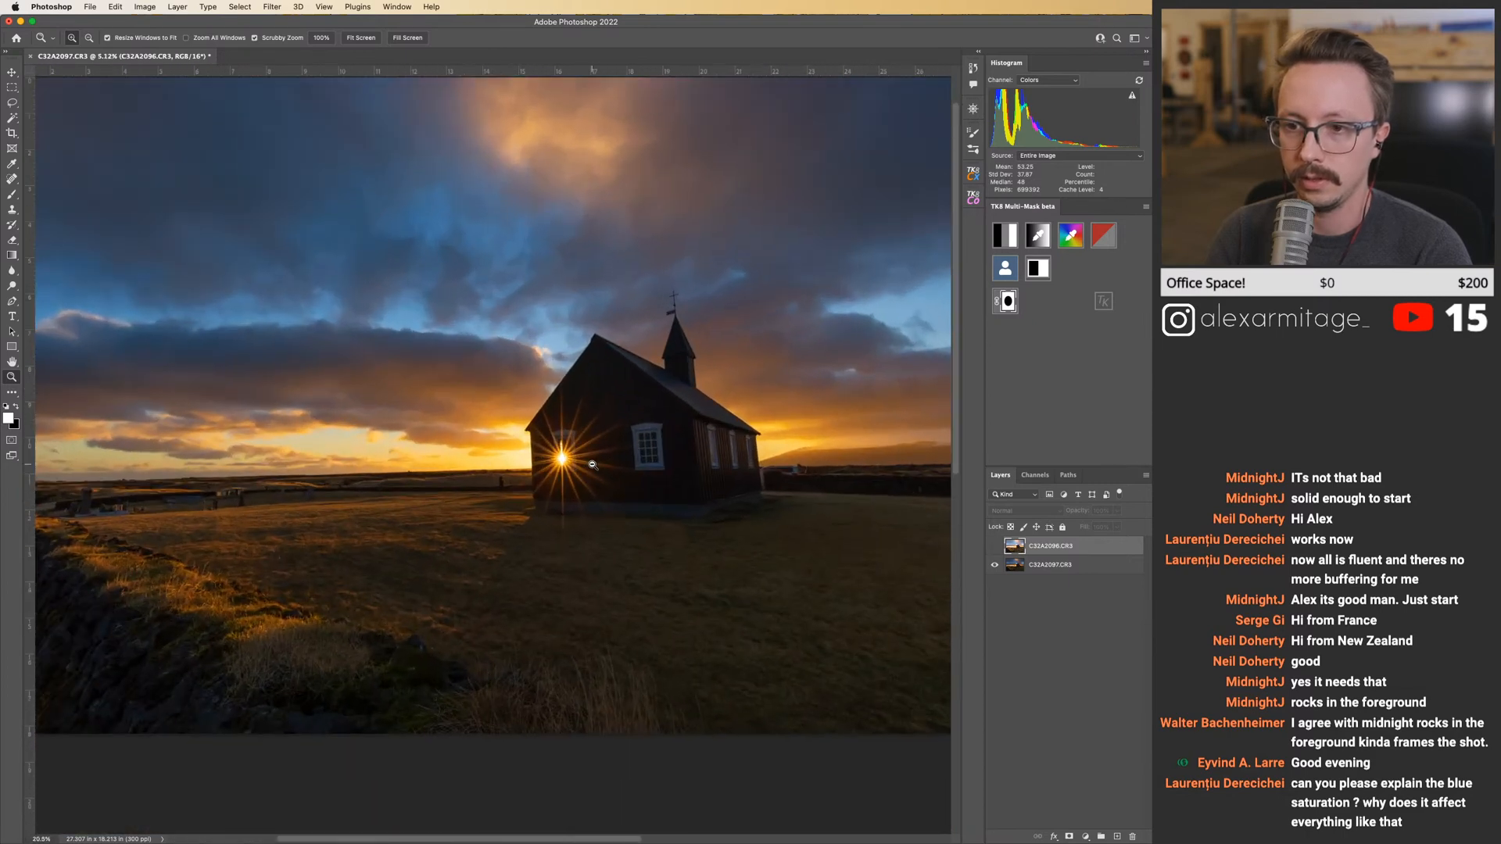
{"action": "key", "text": "super+0"}
{"action": "left_click", "coordinate": [995, 547]}
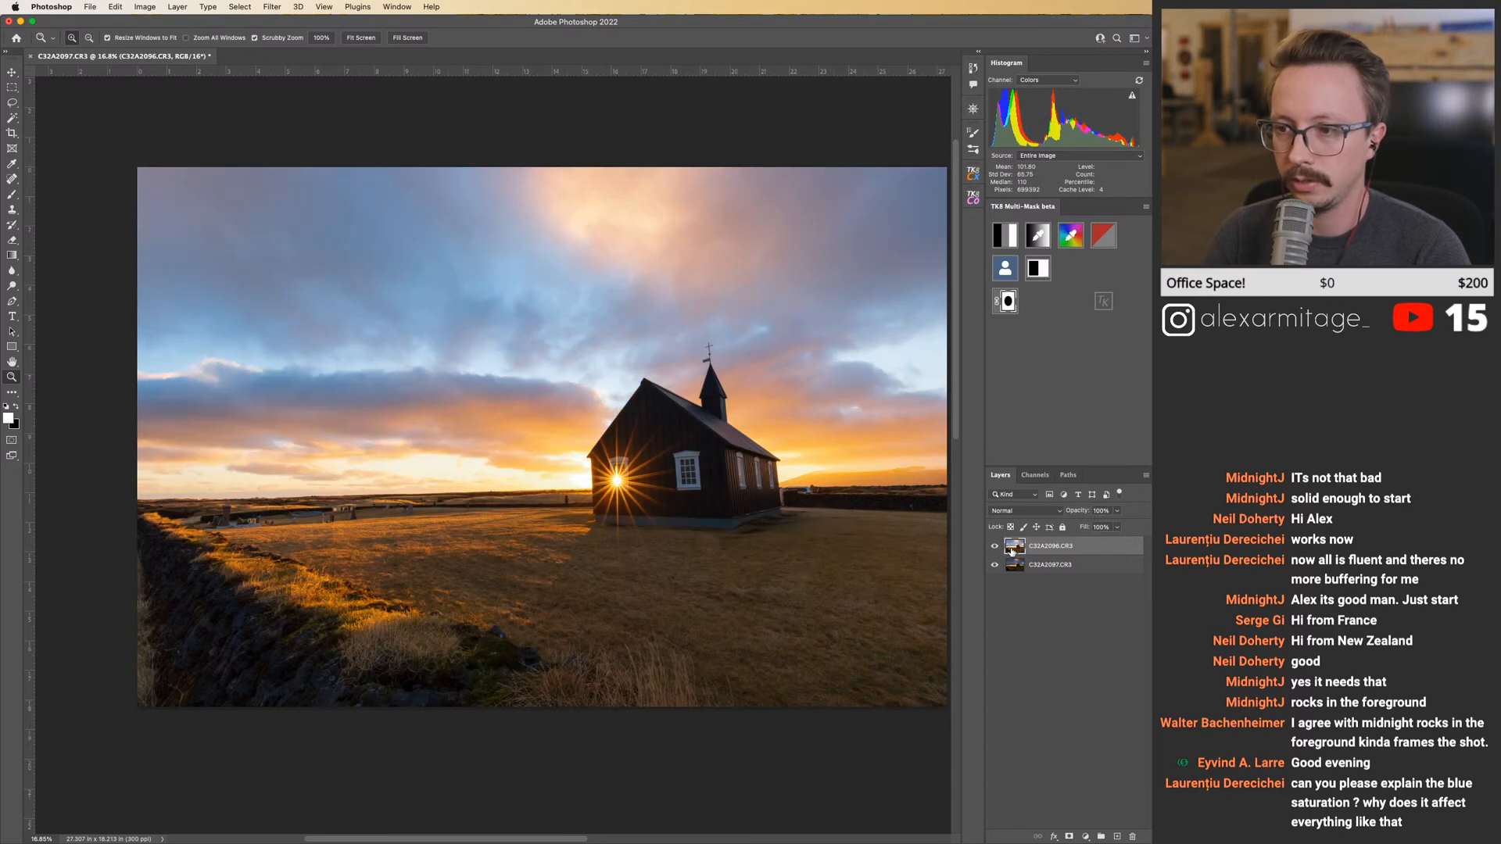
Move the bright C32A2096 layer below C32A2097 and add a white layer mask to the dark layer.
{"action": "left_click_drag", "start_coordinate": [1015, 546], "coordinate": [1016, 573]}
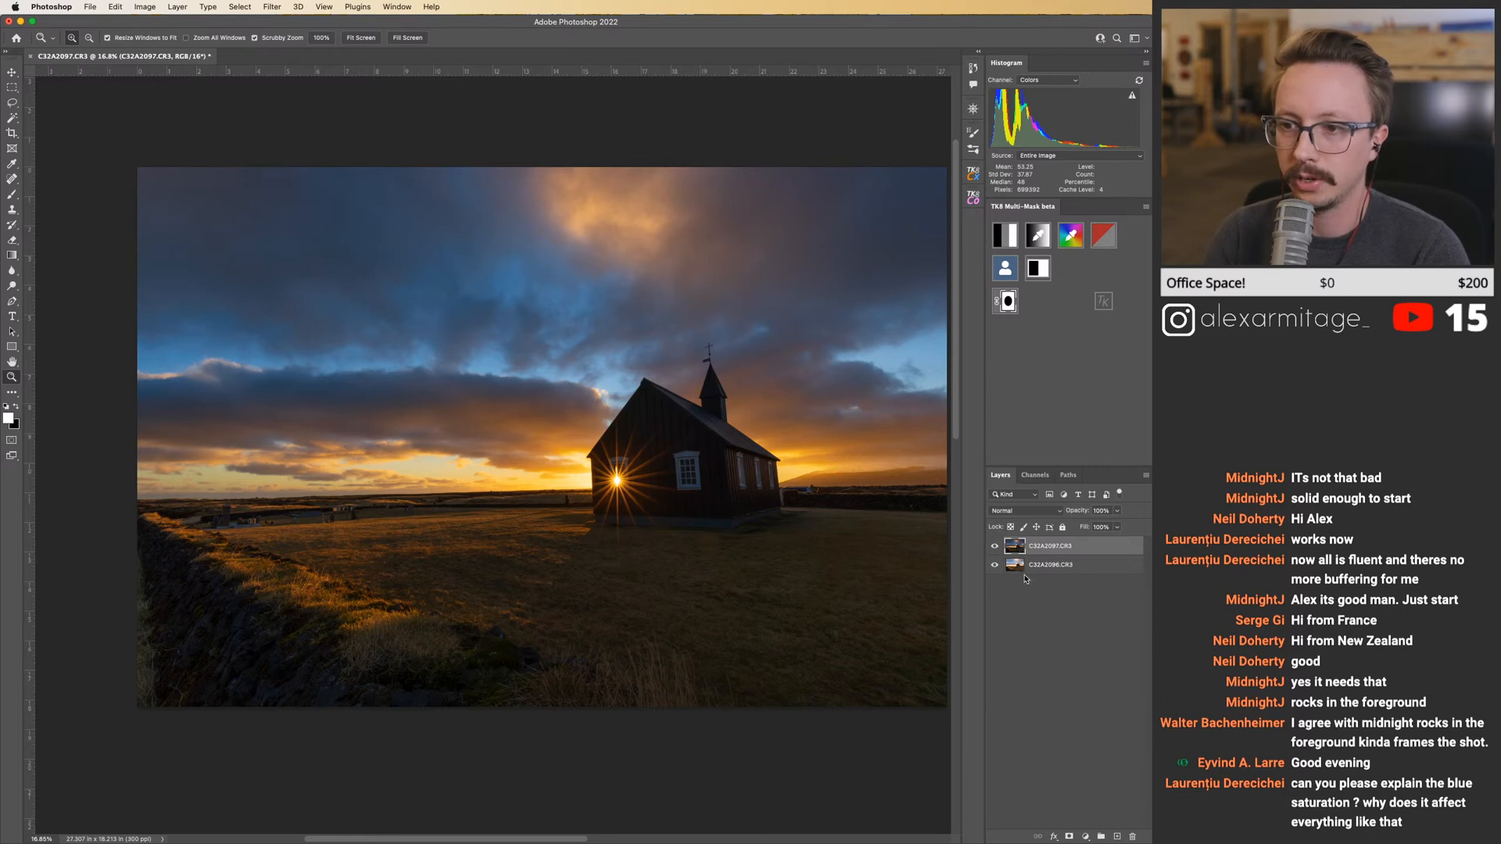
{"action": "left_click", "coordinate": [997, 547]}
{"action": "left_click", "coordinate": [996, 547]}
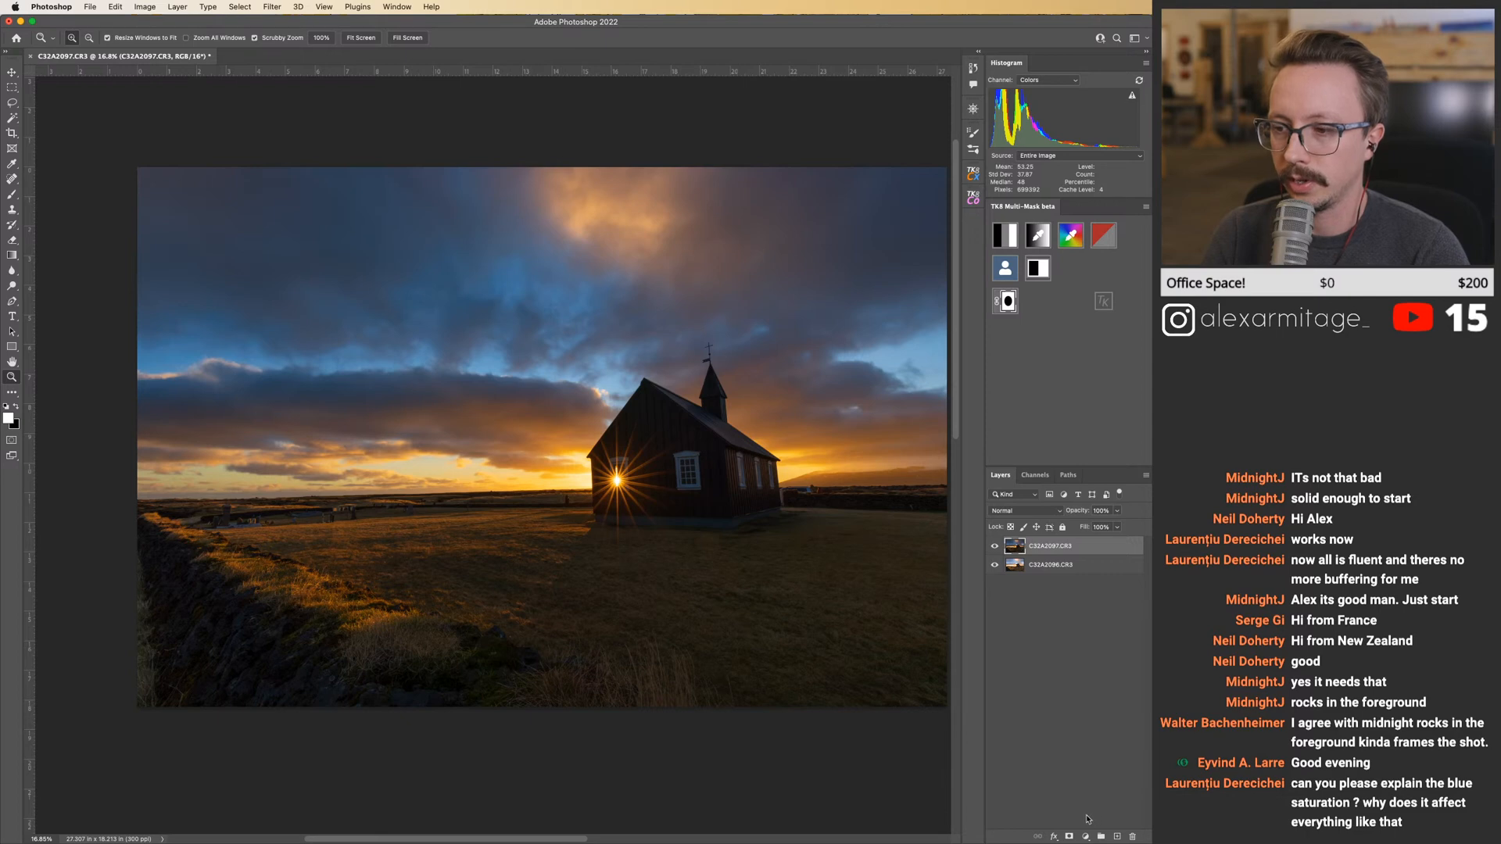
{"action": "left_click", "coordinate": [1070, 837]}
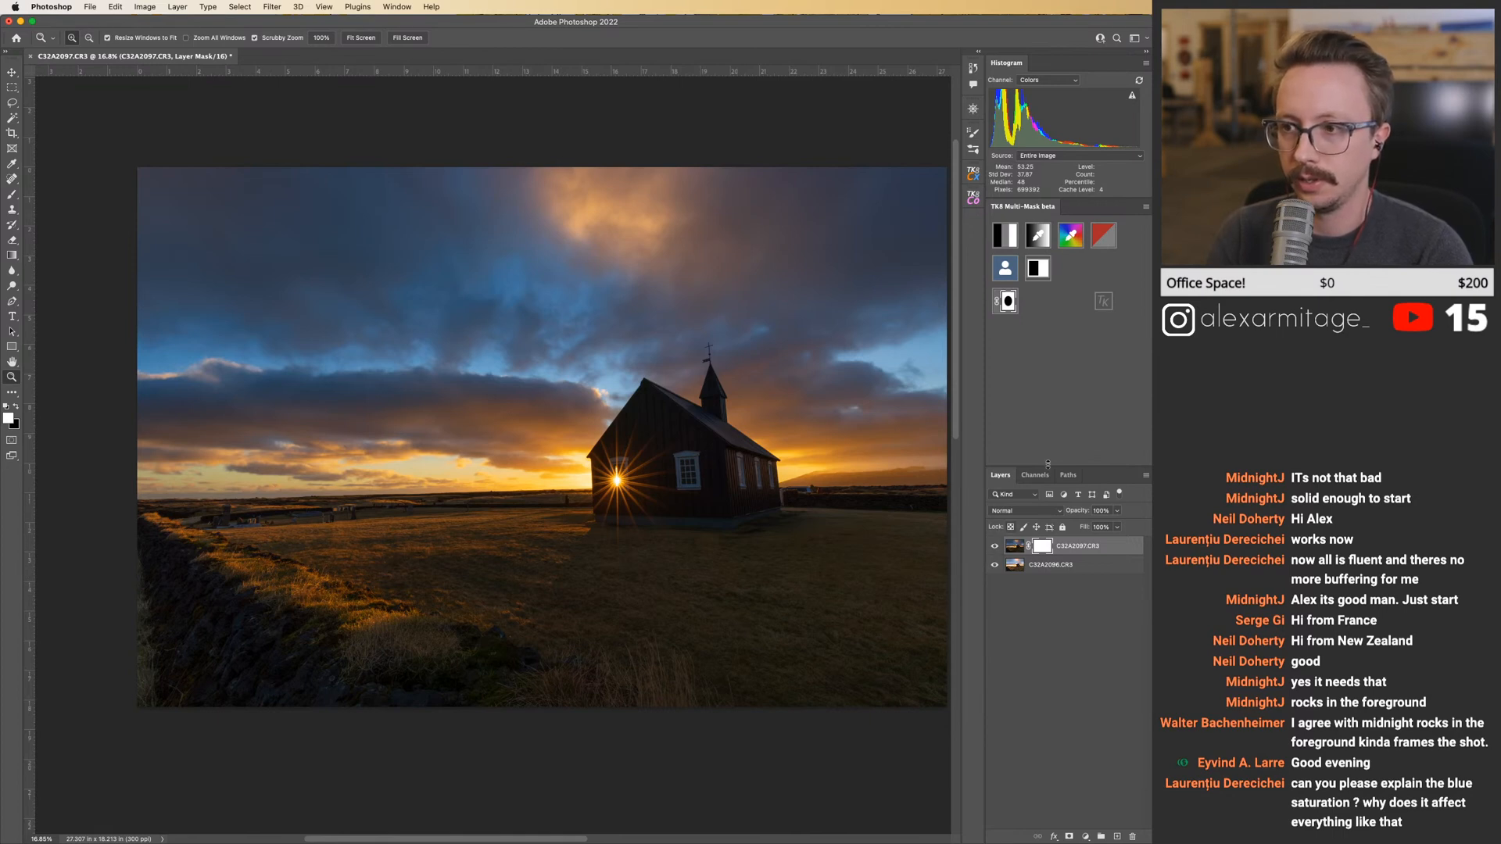
Create a Lights-1 luminosity mask, load it for painting through, and target the dark layer's mask.
{"action": "left_click", "coordinate": [1038, 269]}
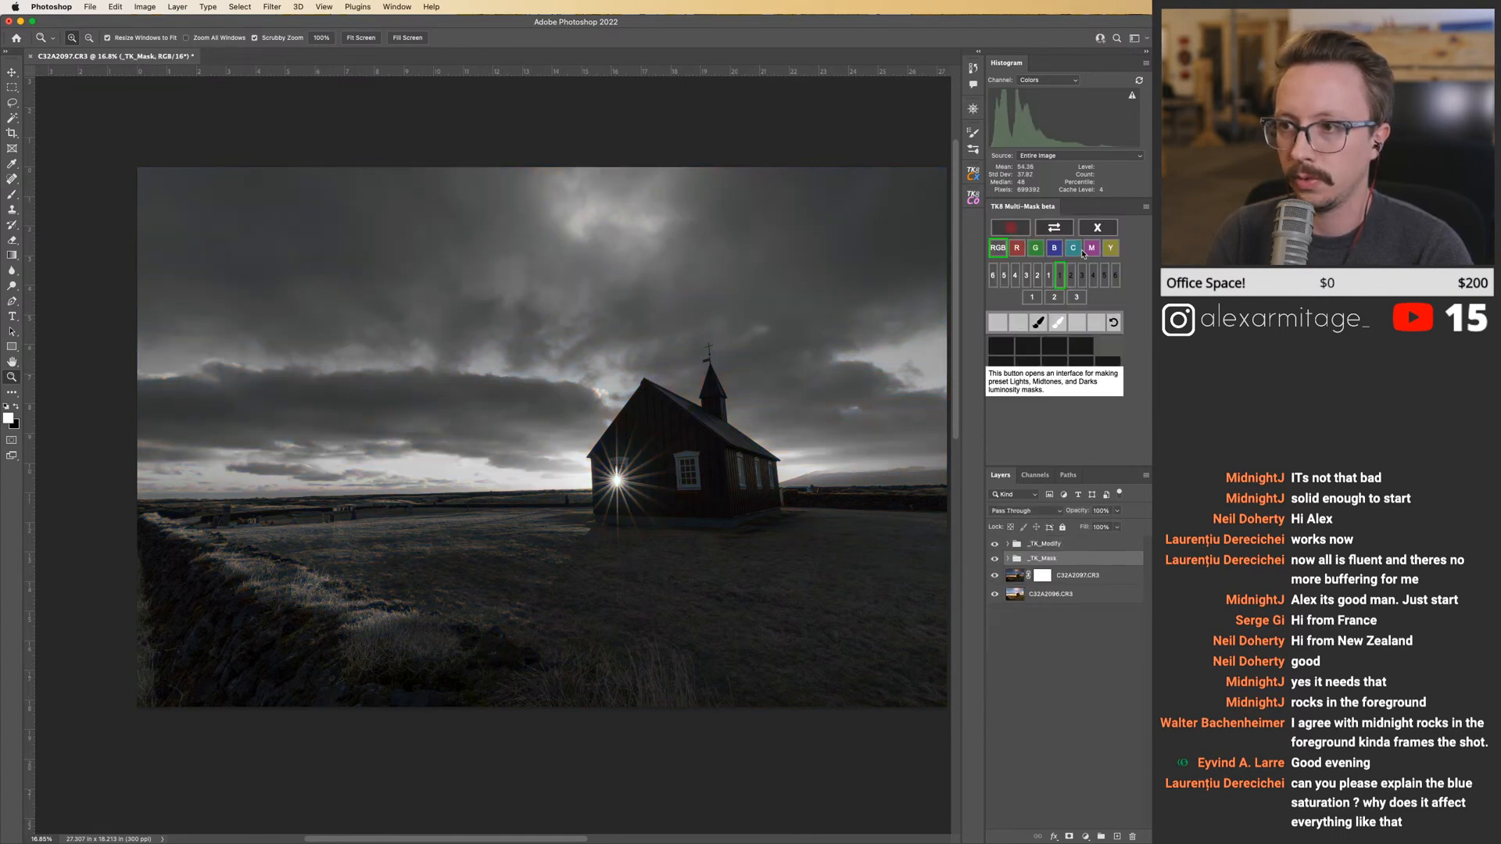
{"action": "left_click", "coordinate": [1061, 283]}
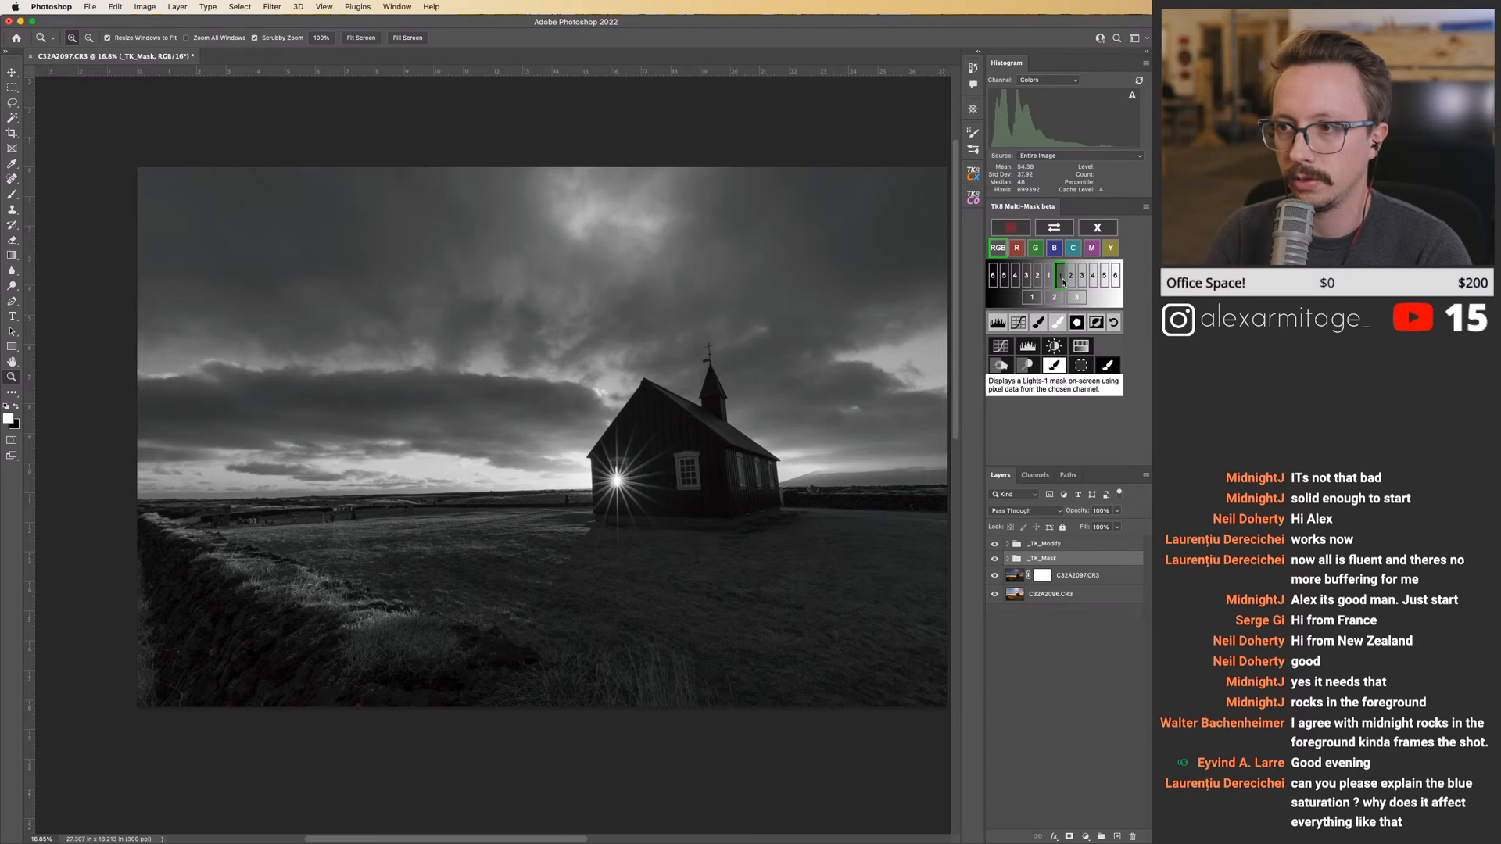
{"action": "left_click", "coordinate": [1081, 366]}
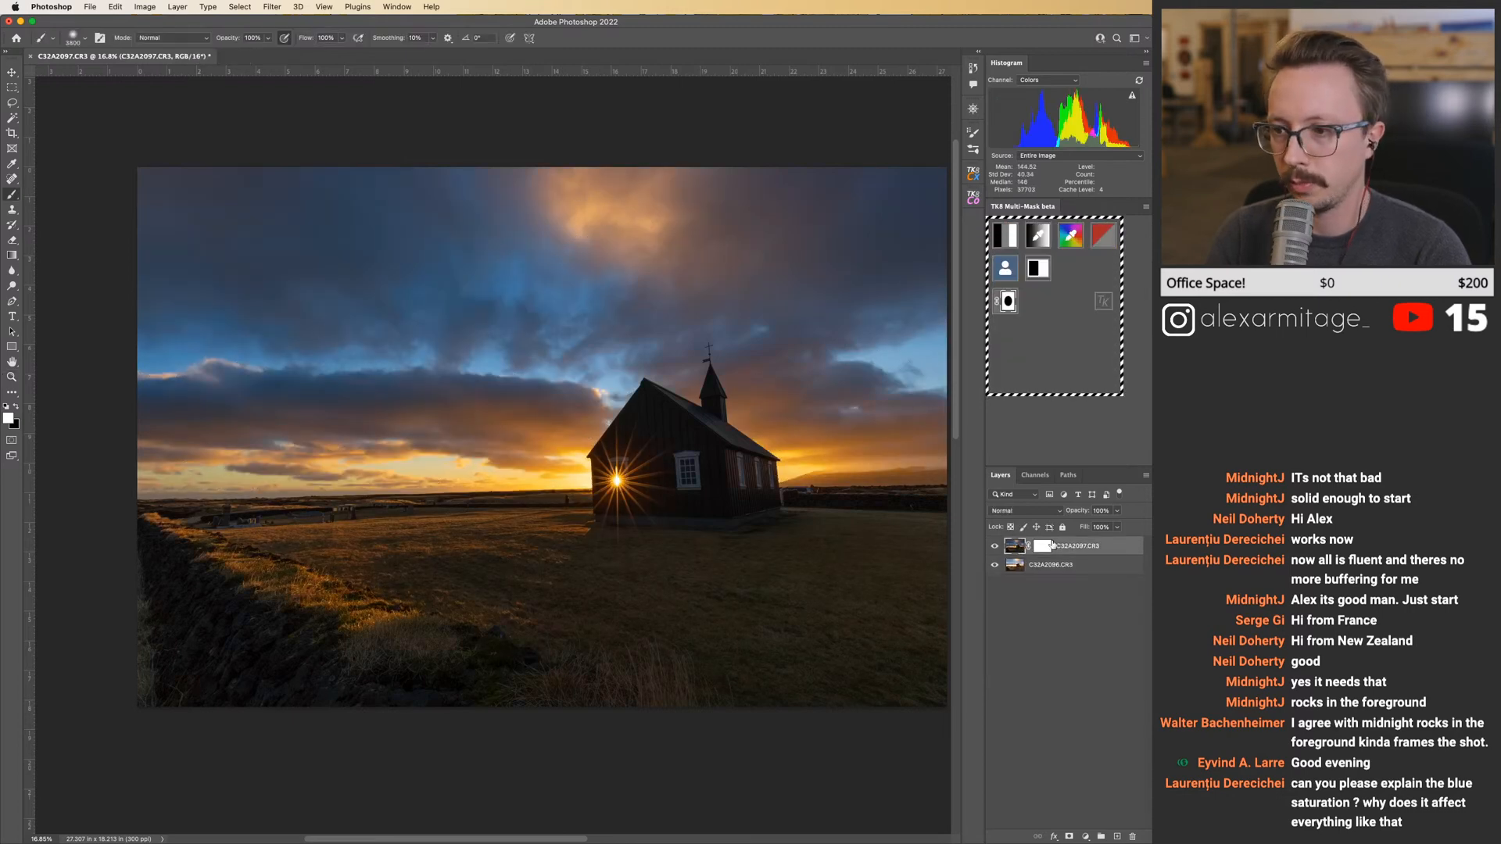
{"action": "left_click", "coordinate": [1044, 546]}
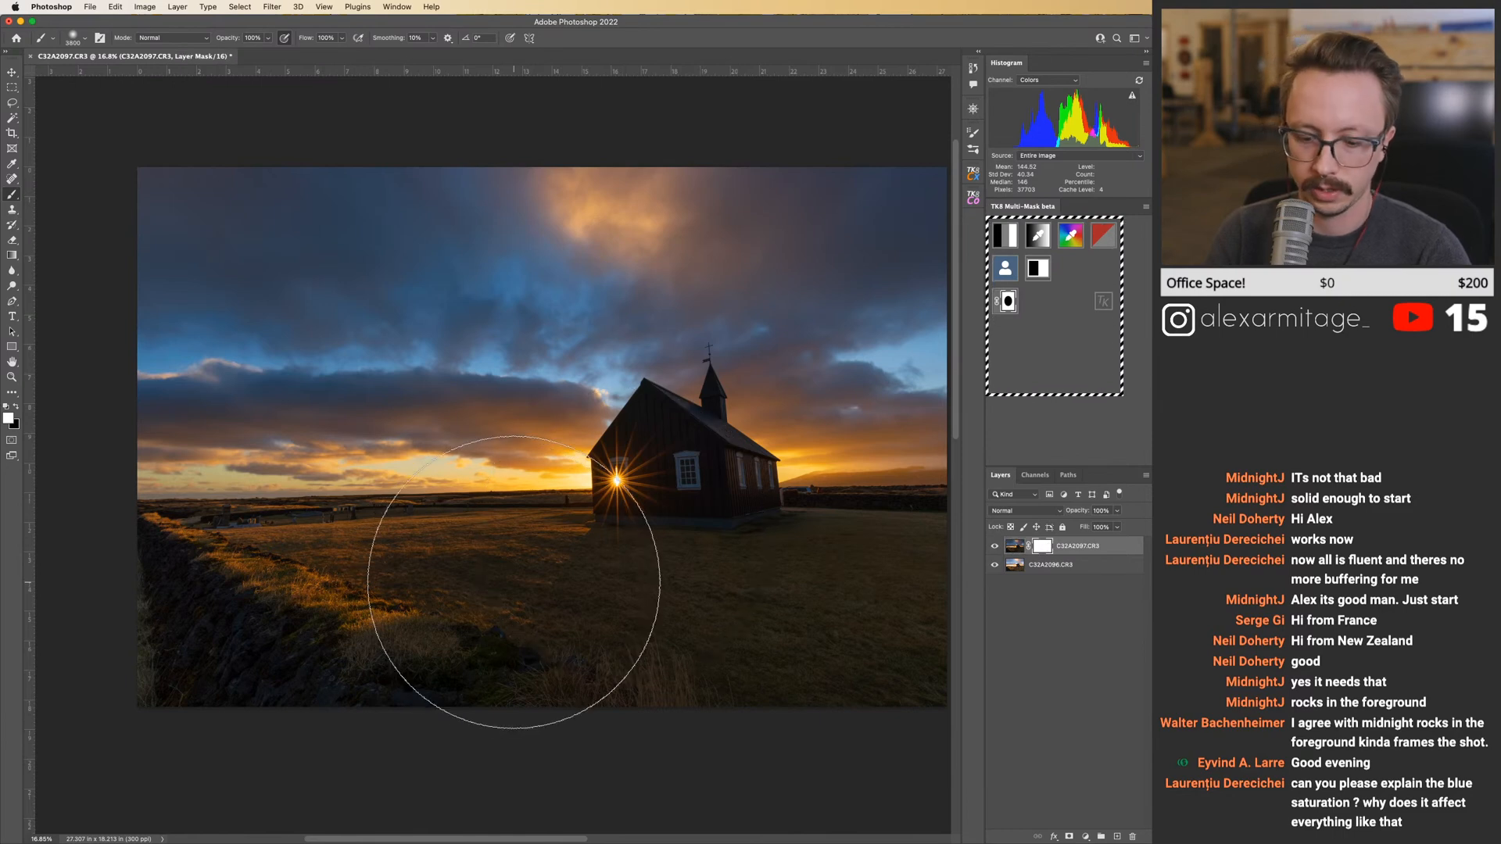
Paint black through the luminosity selection over the foreground grass on the layer mask, using a smaller brush at 38% opacity.
{"action": "key", "text": "bracketleft"}
{"action": "key", "text": "bracketleft"}
{"action": "key", "text": "bracketleft"}
{"action": "key", "text": "bracketleft"}
{"action": "key", "text": "bracketleft"}
{"action": "key", "text": "bracketleft"}
{"action": "key", "text": "bracketleft"}
{"action": "key", "text": "bracketleft"}
{"action": "key", "text": "bracketleft"}
{"action": "key", "text": "bracketleft"}
{"action": "key", "text": "bracketleft"}
{"action": "key", "text": "bracketleft"}
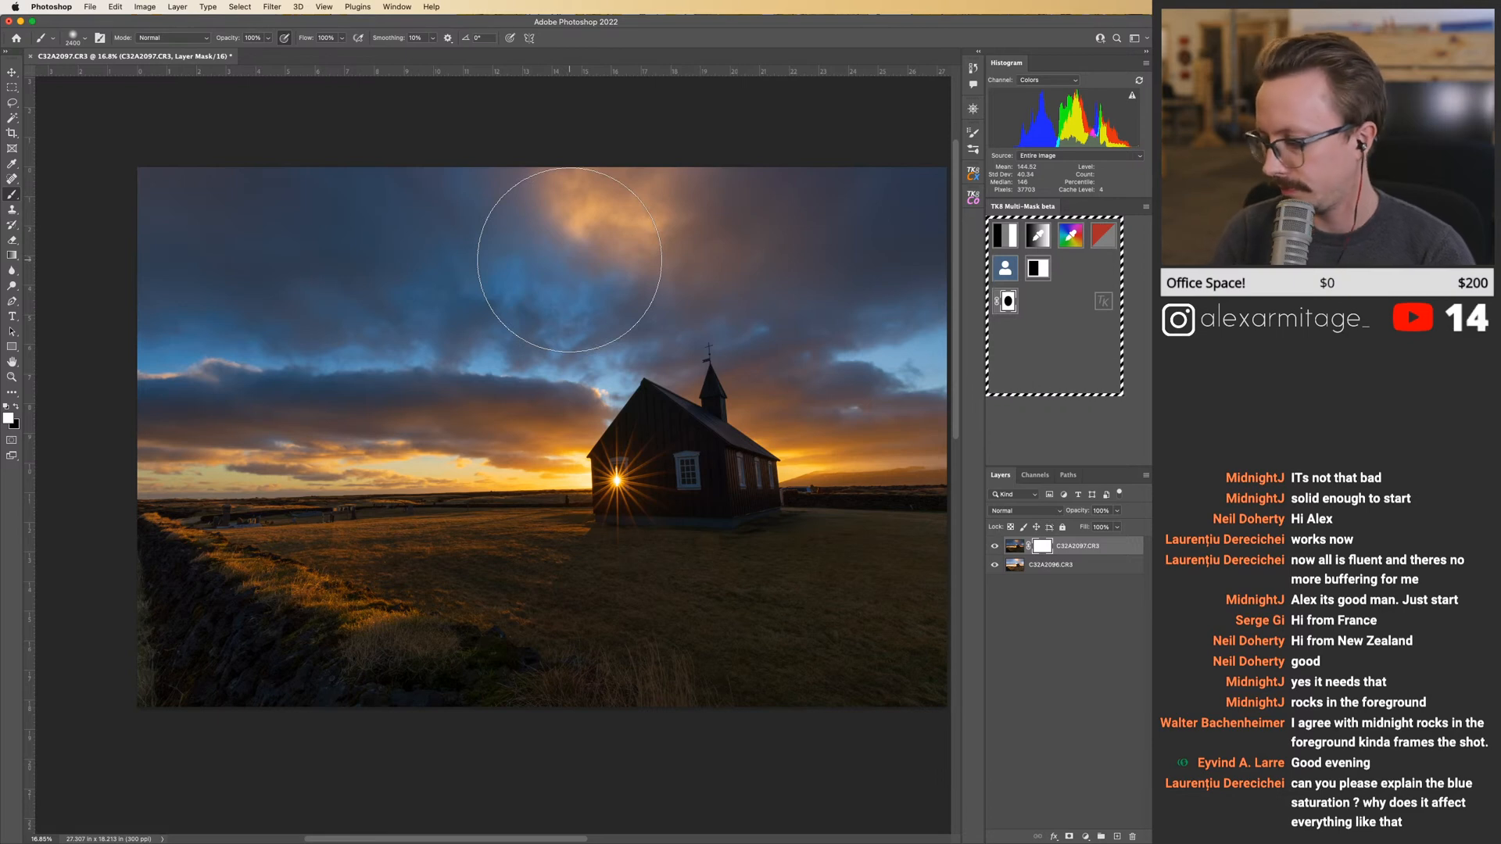
{"action": "key", "text": "bracketleft"}
{"action": "key", "text": "bracketleft"}
{"action": "key", "text": "bracketleft"}
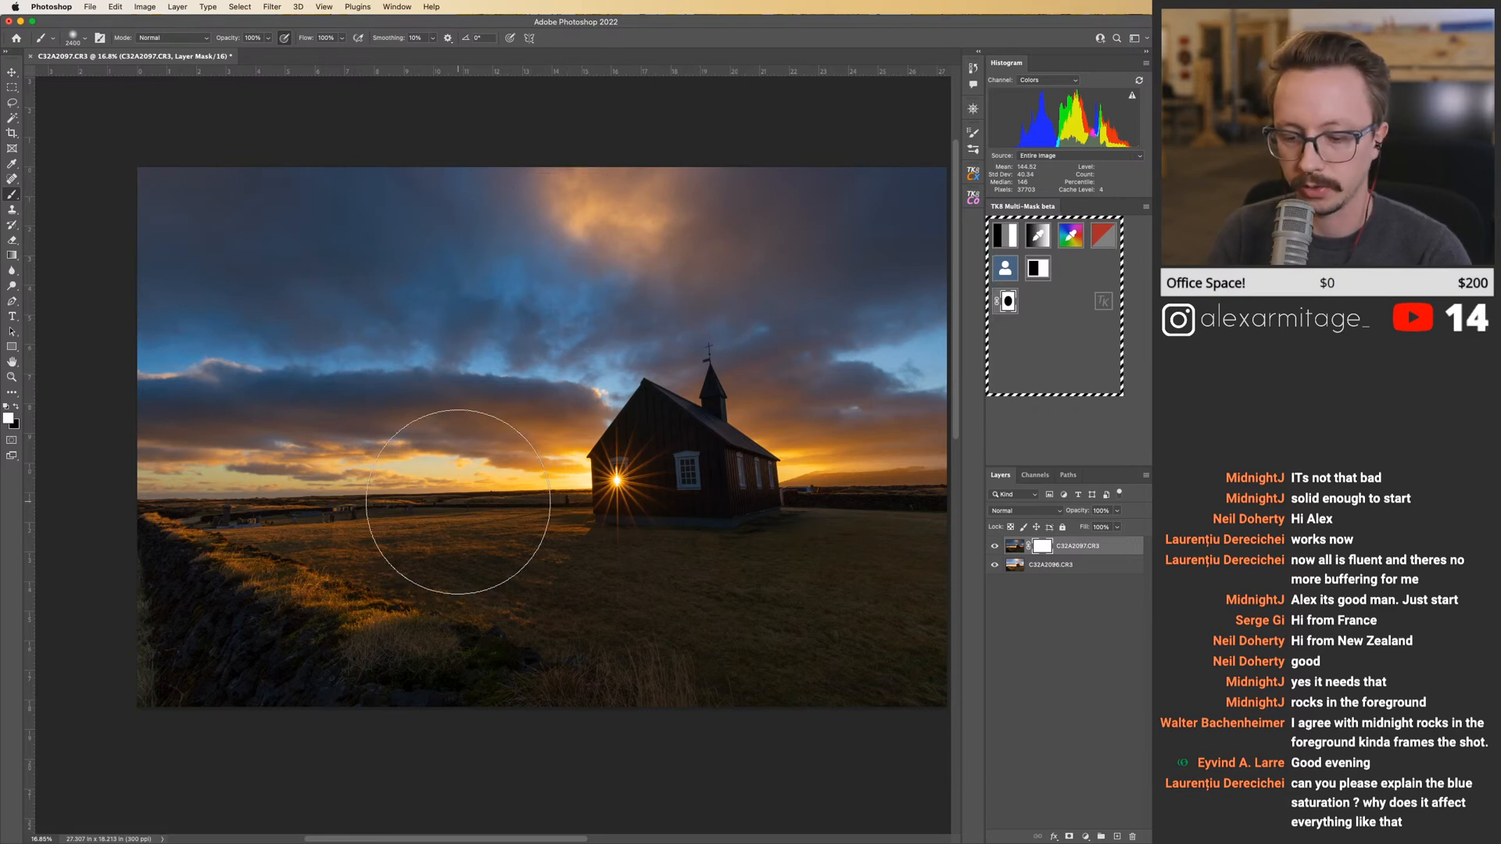
{"action": "left_click_drag", "start_coordinate": [228, 39], "coordinate": [191, 41]}
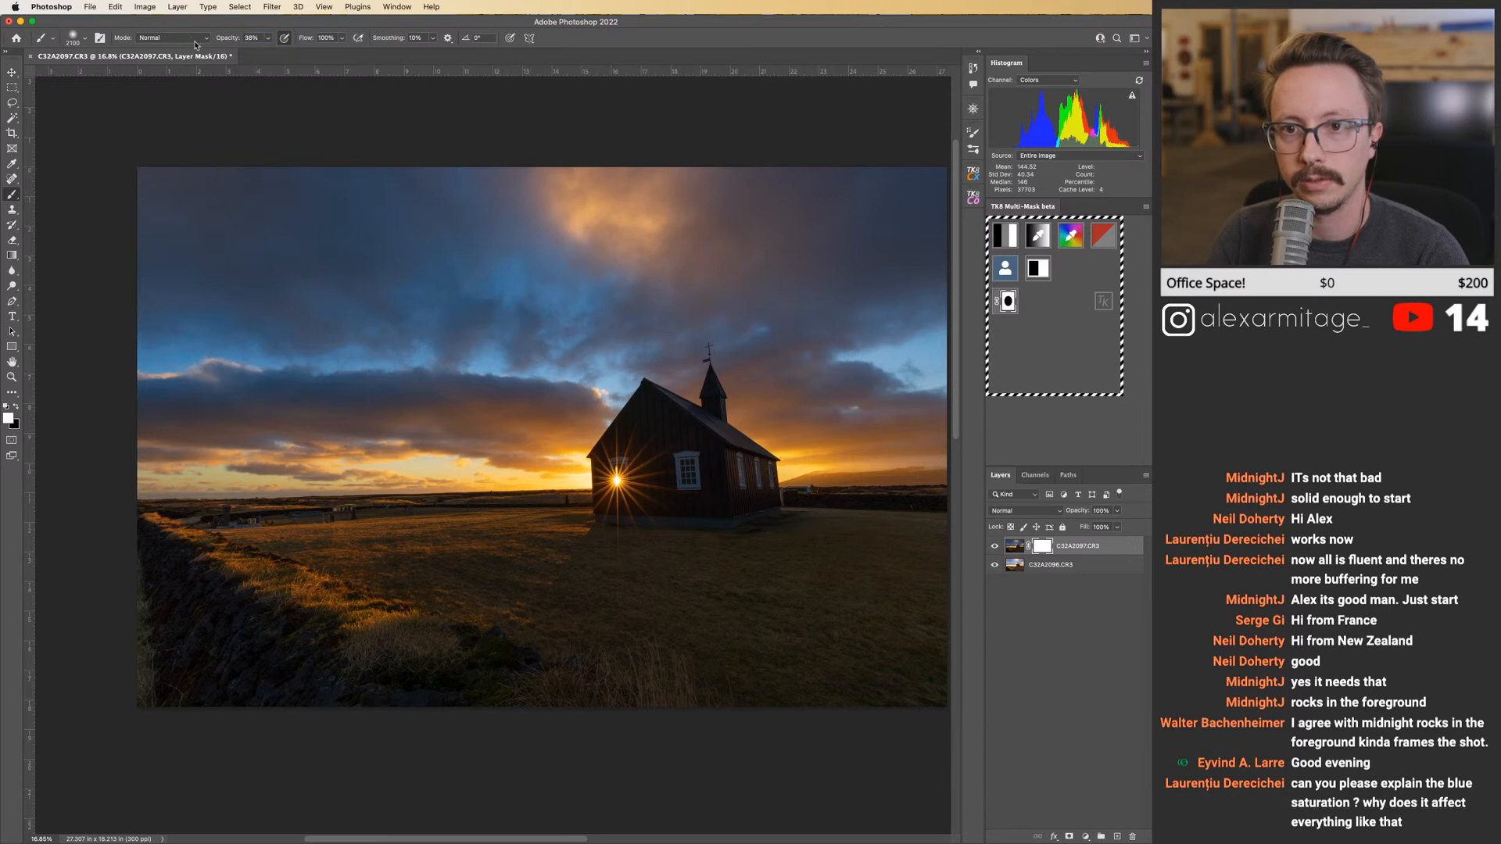
{"action": "key", "text": "bracketleft"}
{"action": "key", "text": "bracketleft"}
{"action": "key", "text": "bracketleft"}
{"action": "mouse_move", "coordinate": [368, 559]}
{"action": "left_mouse_down"}
{"action": "mouse_move", "coordinate": [436, 546]}
{"action": "mouse_move", "coordinate": [341, 586]}
{"action": "mouse_move", "coordinate": [440, 533]}
{"action": "mouse_move", "coordinate": [335, 546]}
{"action": "mouse_move", "coordinate": [415, 630]}
{"action": "mouse_move", "coordinate": [232, 577]}
{"action": "mouse_move", "coordinate": [353, 589]}
{"action": "mouse_move", "coordinate": [170, 523]}
{"action": "mouse_move", "coordinate": [503, 553]}
{"action": "mouse_move", "coordinate": [302, 587]}
{"action": "mouse_move", "coordinate": [526, 529]}
{"action": "left_mouse_up"}
{"action": "key", "text": "x"}
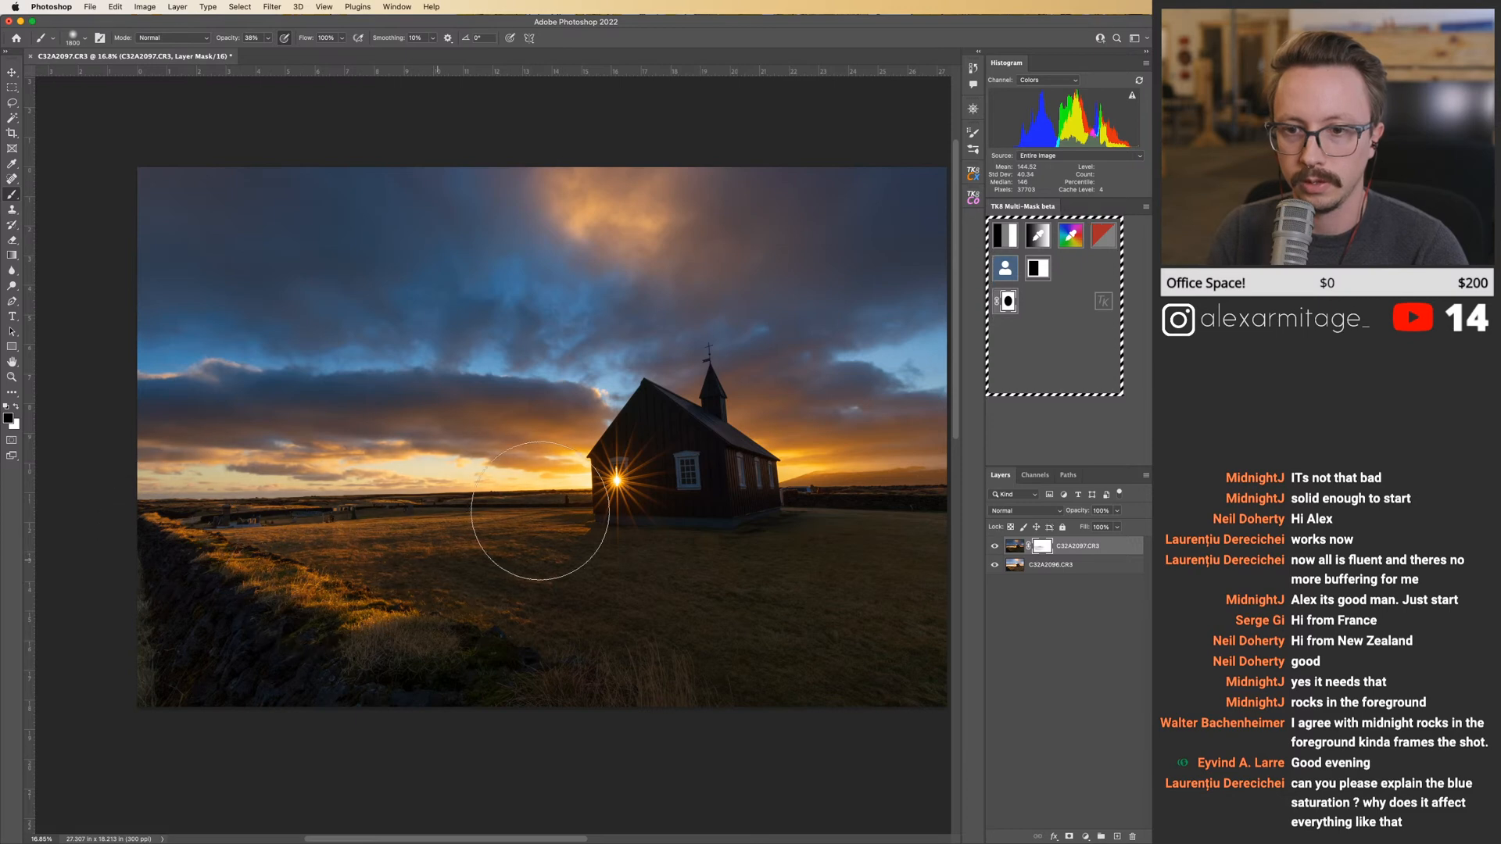
Compare the history states before and after the brush strokes on the layer mask.
{"action": "left_click", "coordinate": [972, 77]}
{"action": "left_click", "coordinate": [875, 222]}
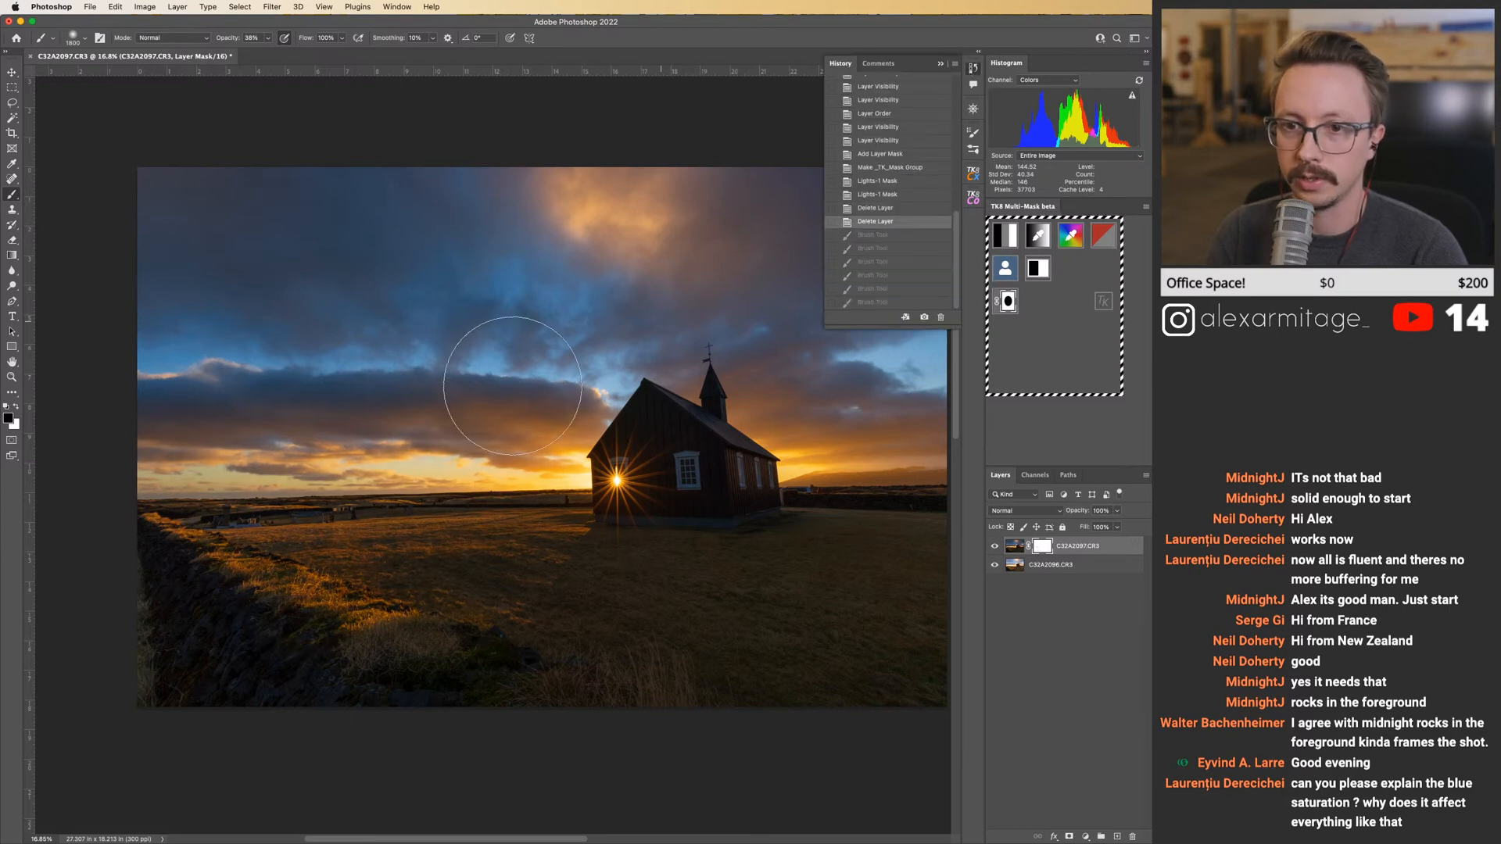
{"action": "left_click", "coordinate": [897, 303]}
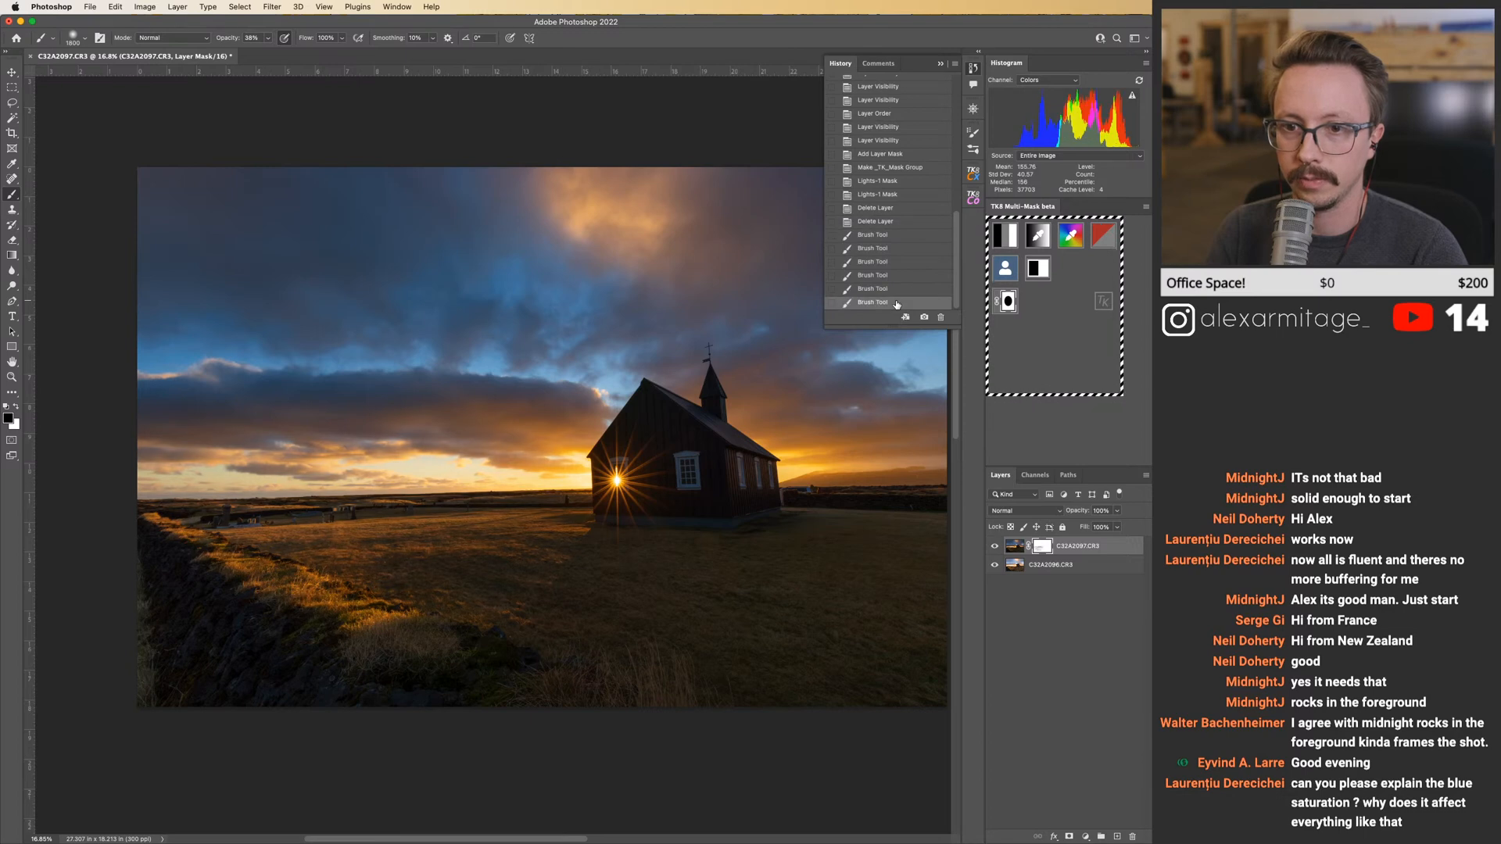
{"action": "left_click", "coordinate": [886, 235]}
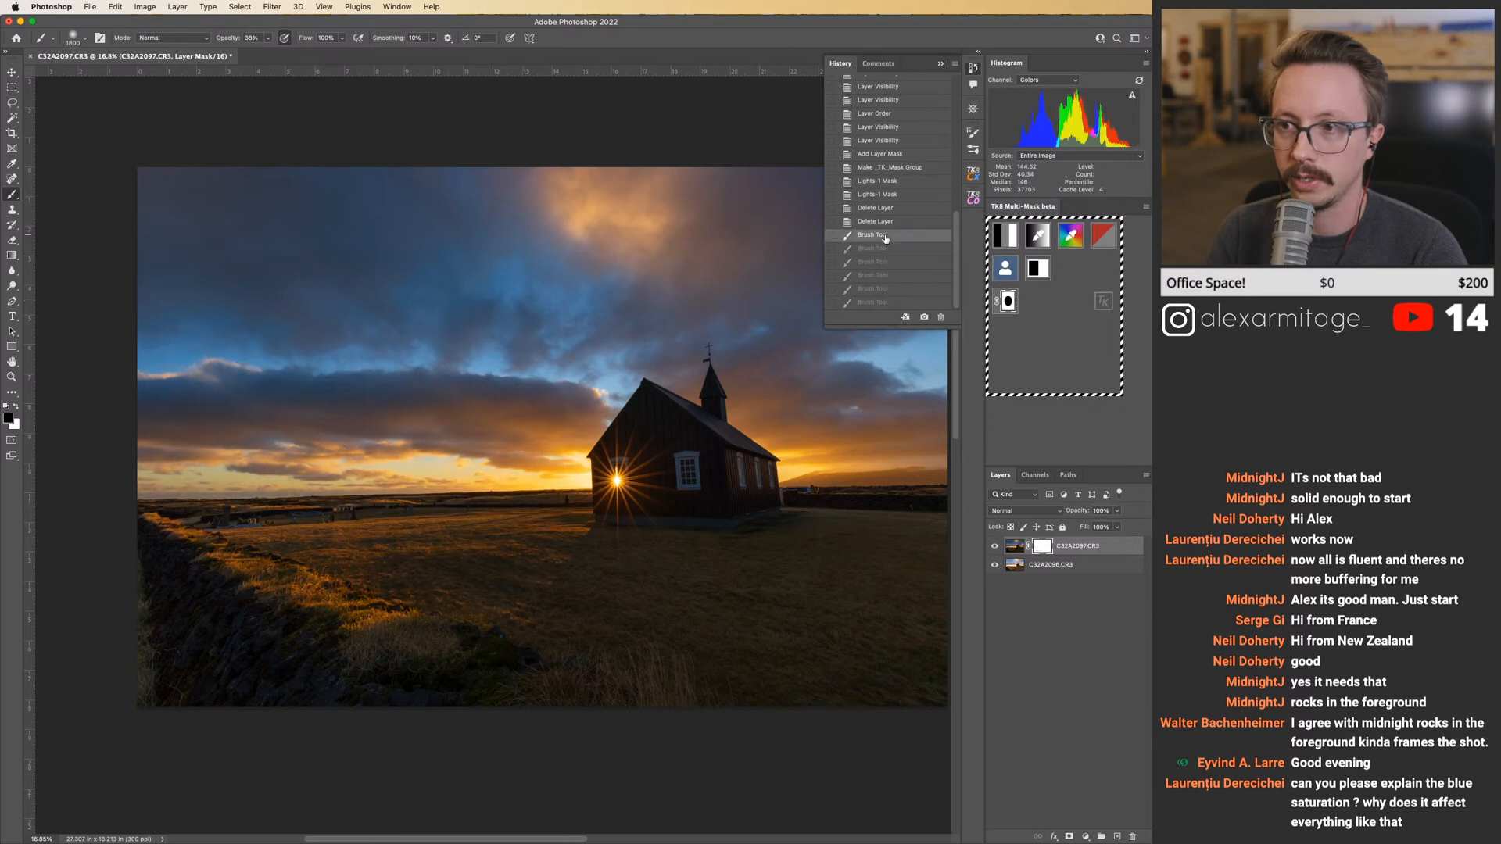
Paint black over the sunlit field between the stone wall and the church on the dark layer's mask, using a smaller brush at 38% opacity.
{"action": "left_click", "coordinate": [536, 474]}
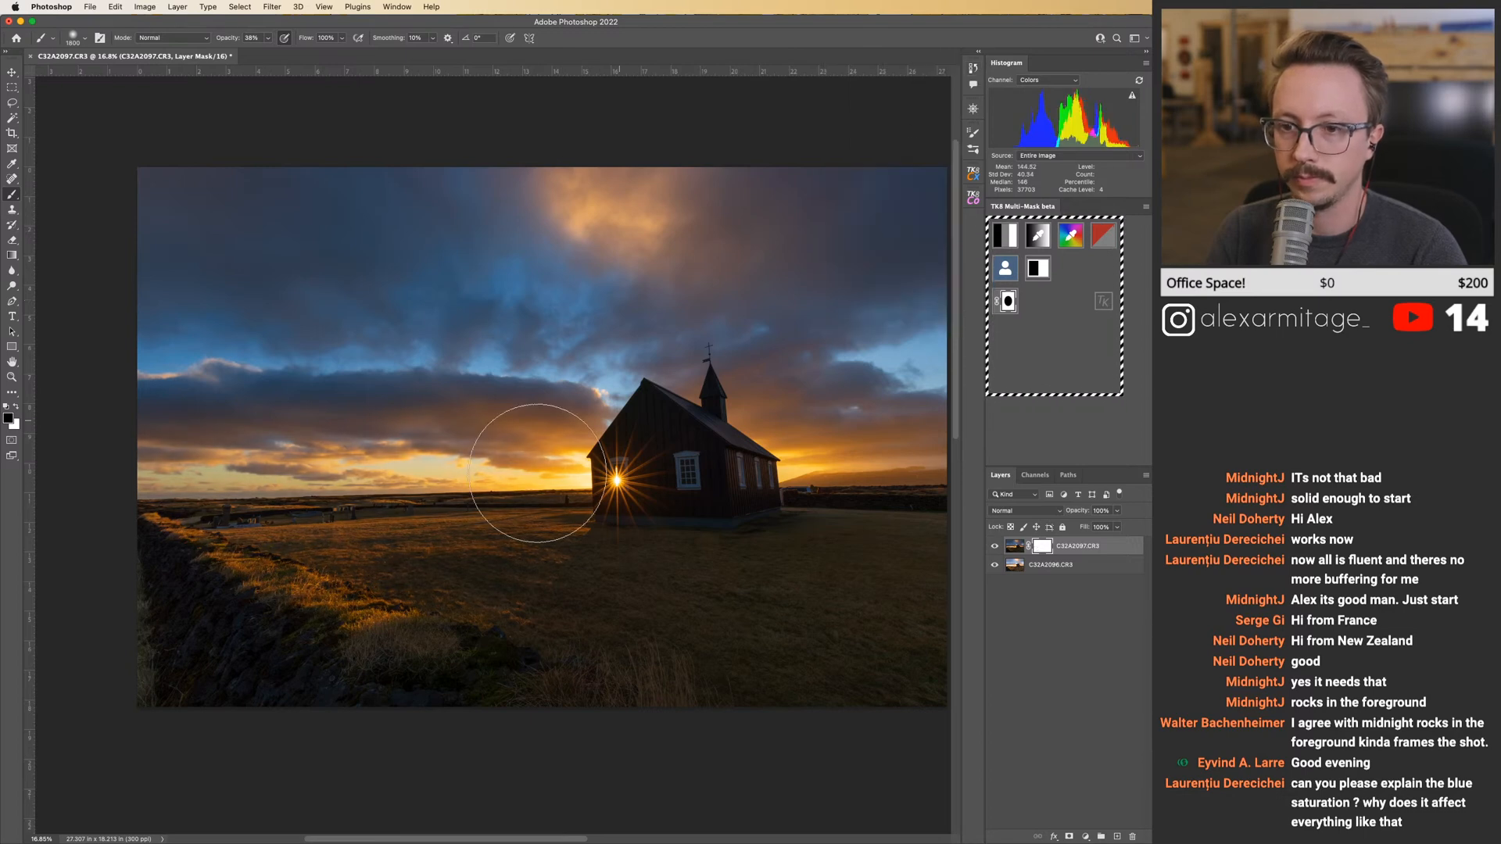
{"action": "key", "text": "bracketleft"}
{"action": "key", "text": "bracketleft"}
{"action": "key", "text": "bracketleft"}
{"action": "key", "text": "bracketleft"}
{"action": "key", "text": "bracketleft"}
{"action": "key", "text": "bracketleft"}
{"action": "key", "text": "bracketleft"}
{"action": "key", "text": "bracketleft"}
{"action": "key", "text": "bracketleft"}
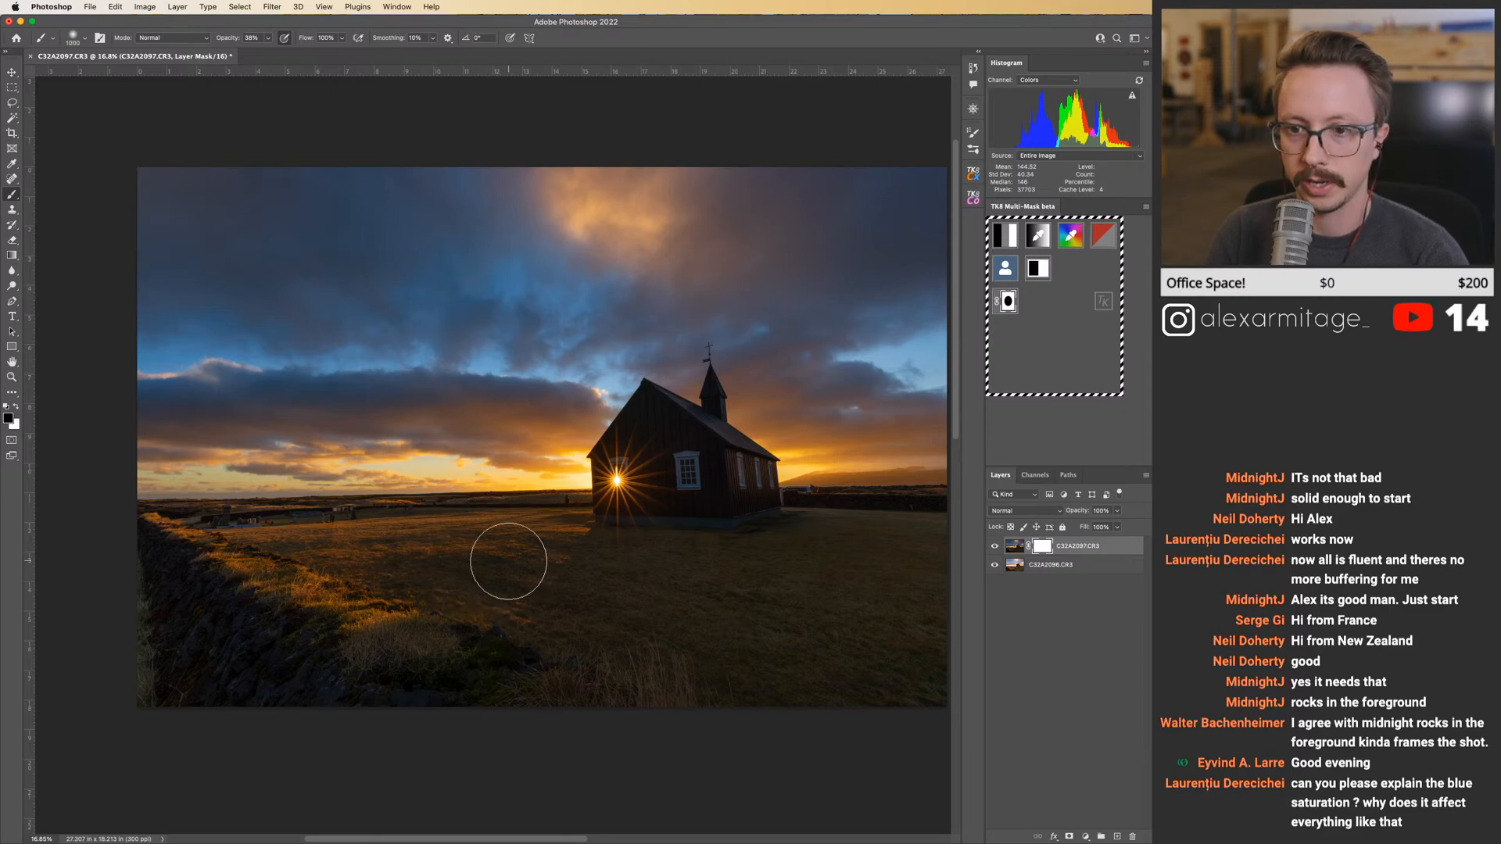
{"action": "key", "text": "z"}
{"action": "left_click_drag", "start_coordinate": [366, 622], "coordinate": [682, 571]}
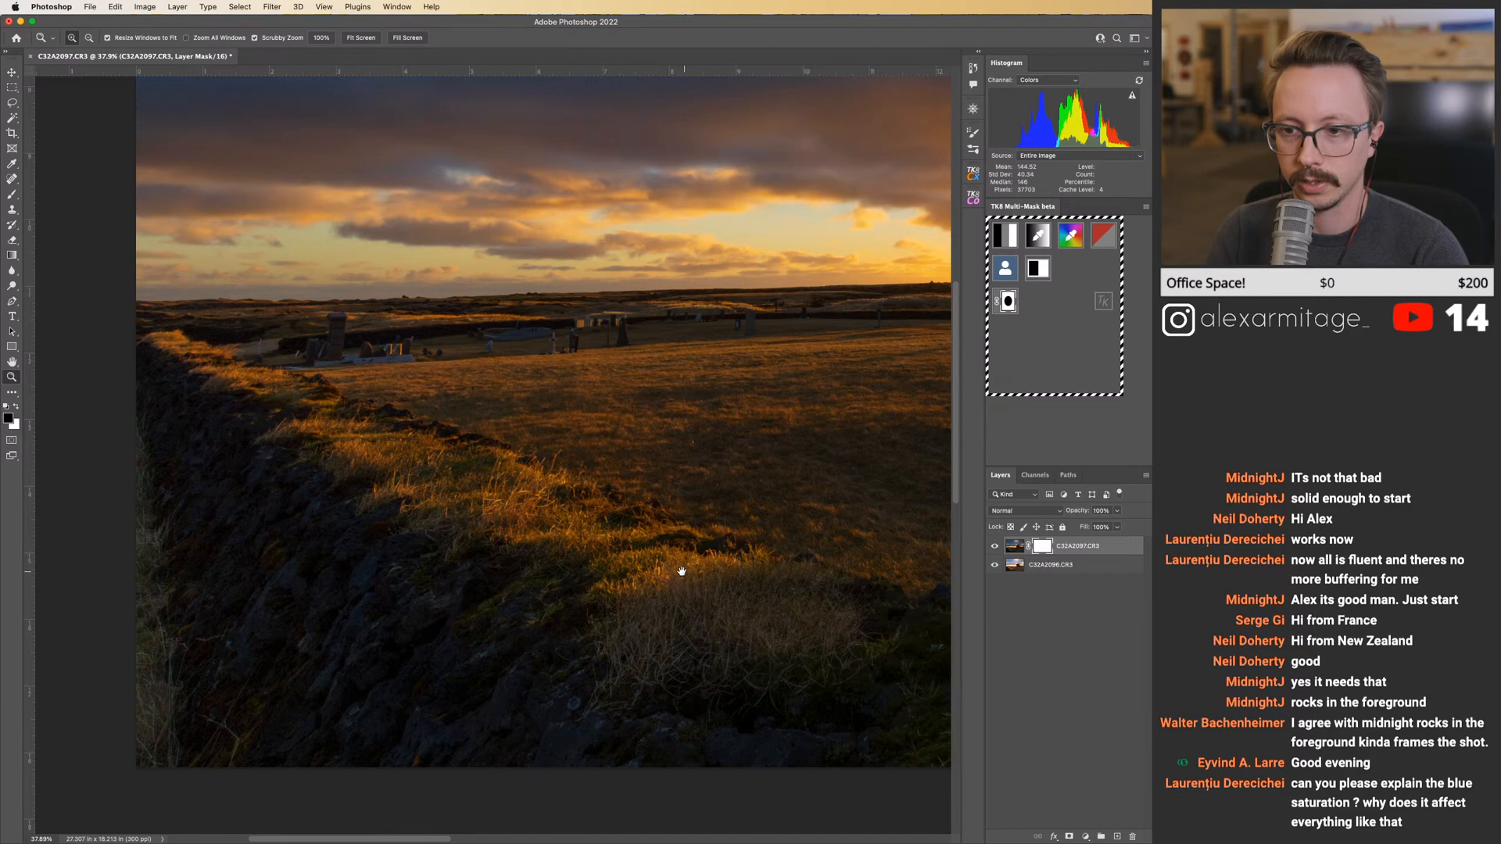
{"action": "left_click_drag", "start_coordinate": [459, 429], "coordinate": [582, 538]}
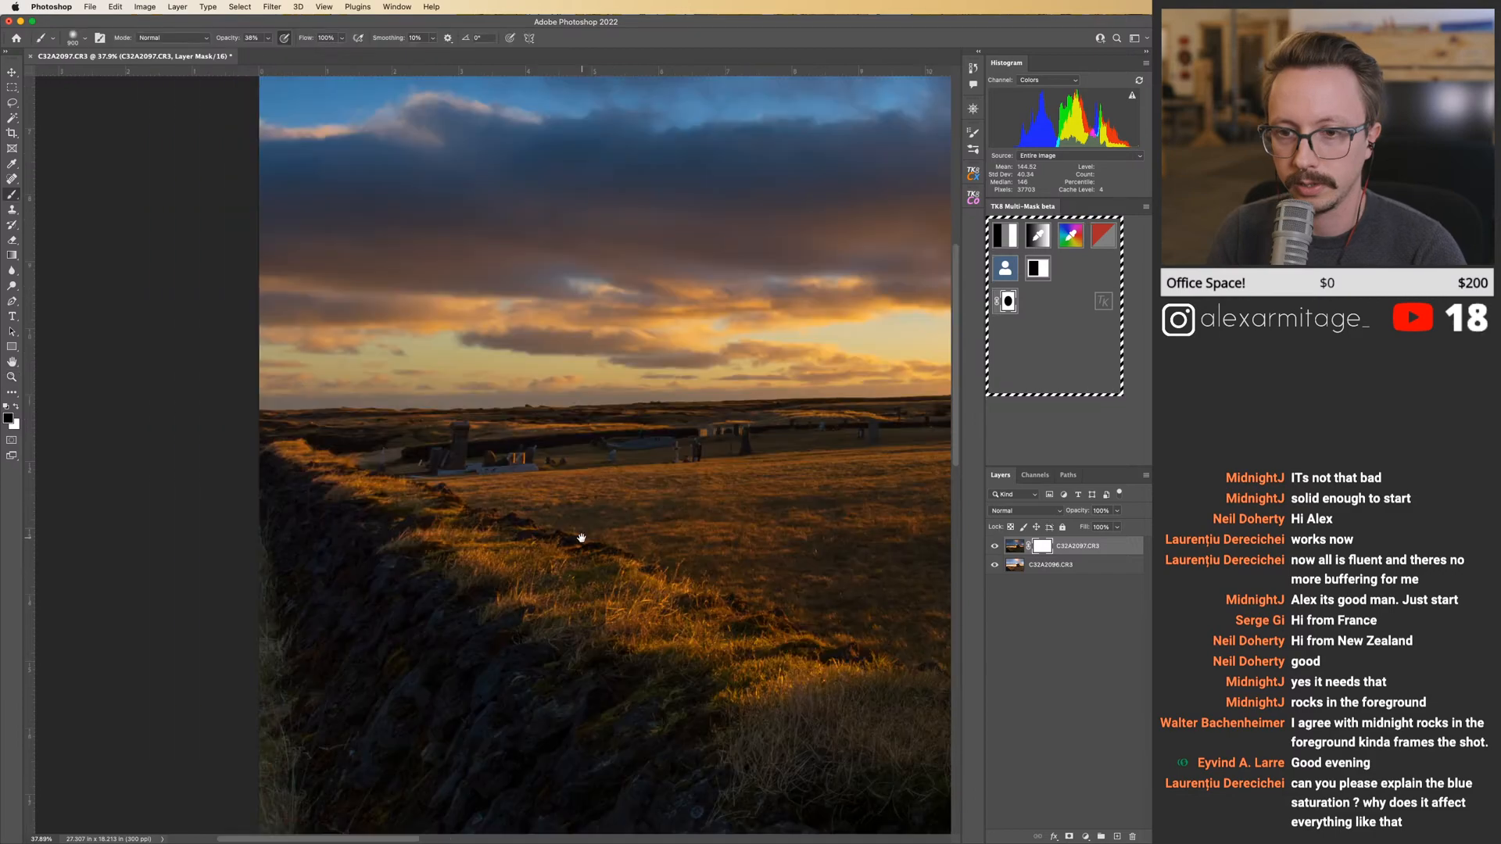
{"action": "left_click_drag", "start_coordinate": [742, 549], "coordinate": [397, 529]}
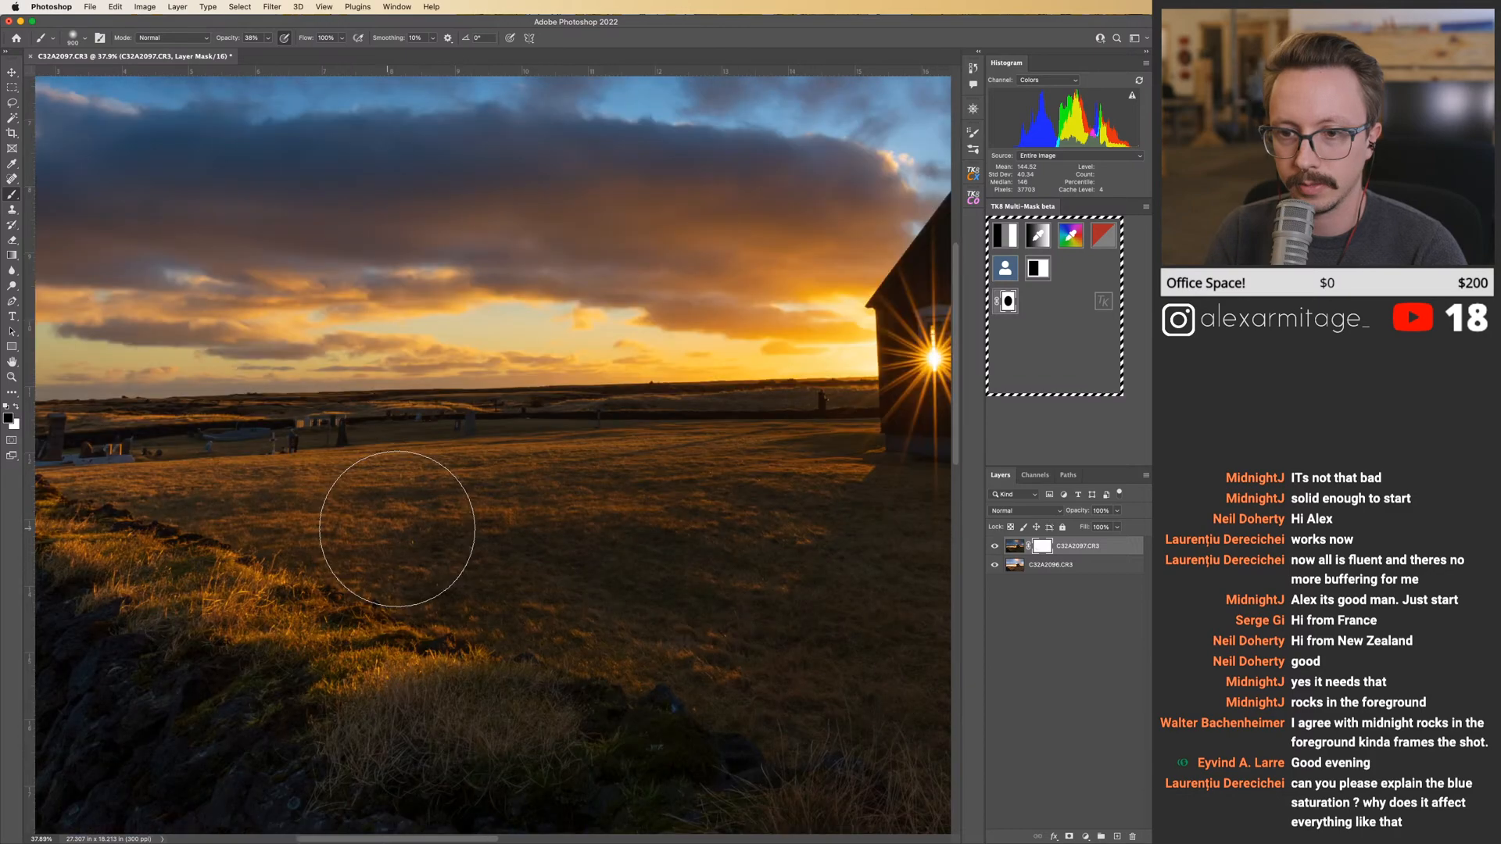
{"action": "scroll", "coordinate": [397, 529], "scroll_direction": "right", "scroll_amount": 5}
{"action": "scroll", "coordinate": [397, 529], "scroll_direction": "down", "scroll_amount": 2}
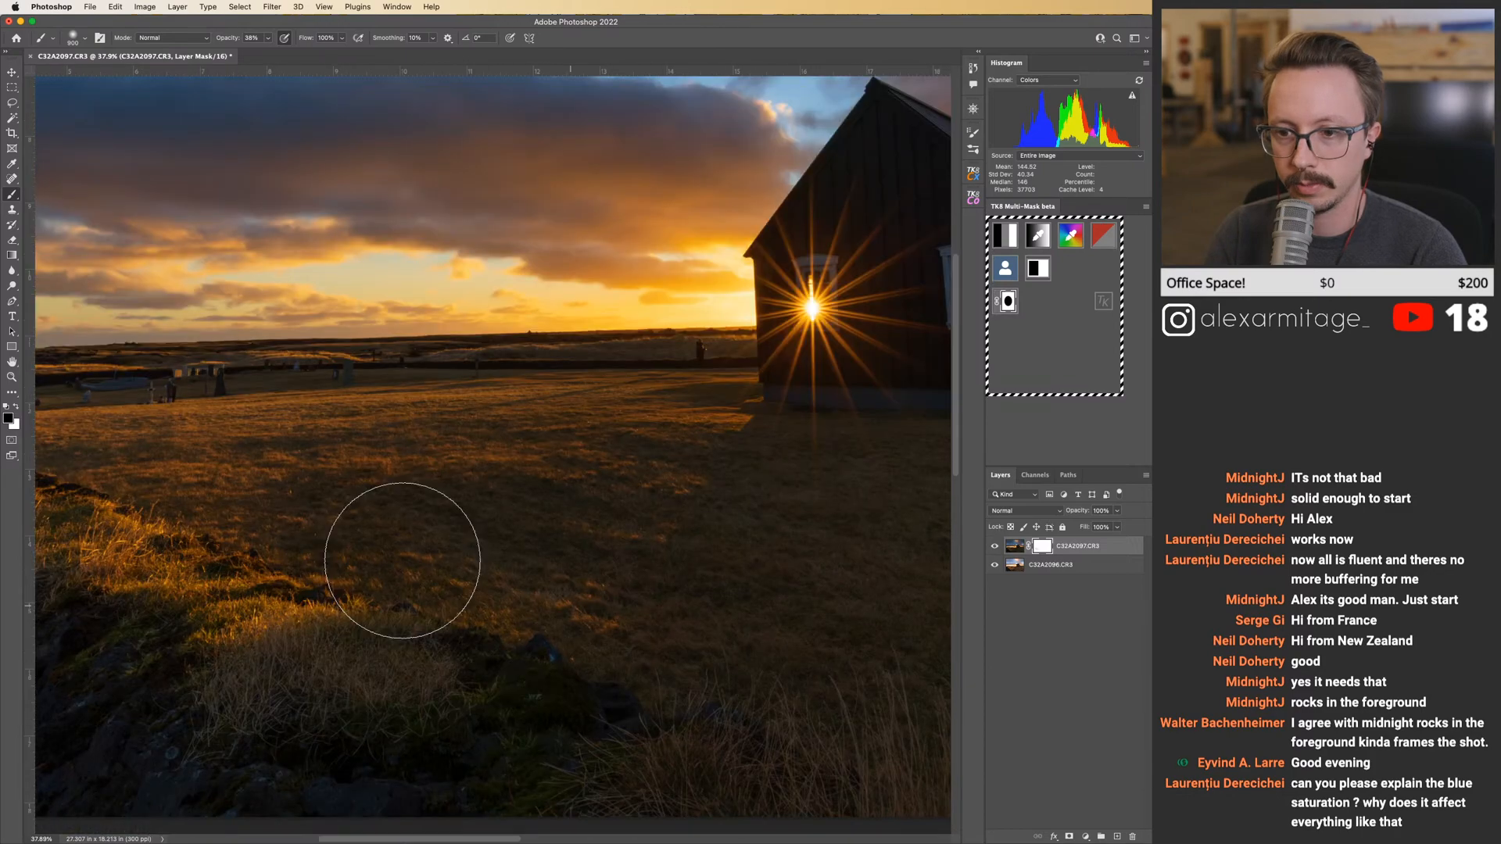
{"action": "scroll", "coordinate": [648, 480], "scroll_direction": "right", "scroll_amount": 2}
{"action": "scroll", "coordinate": [648, 480], "scroll_direction": "up", "scroll_amount": 1}
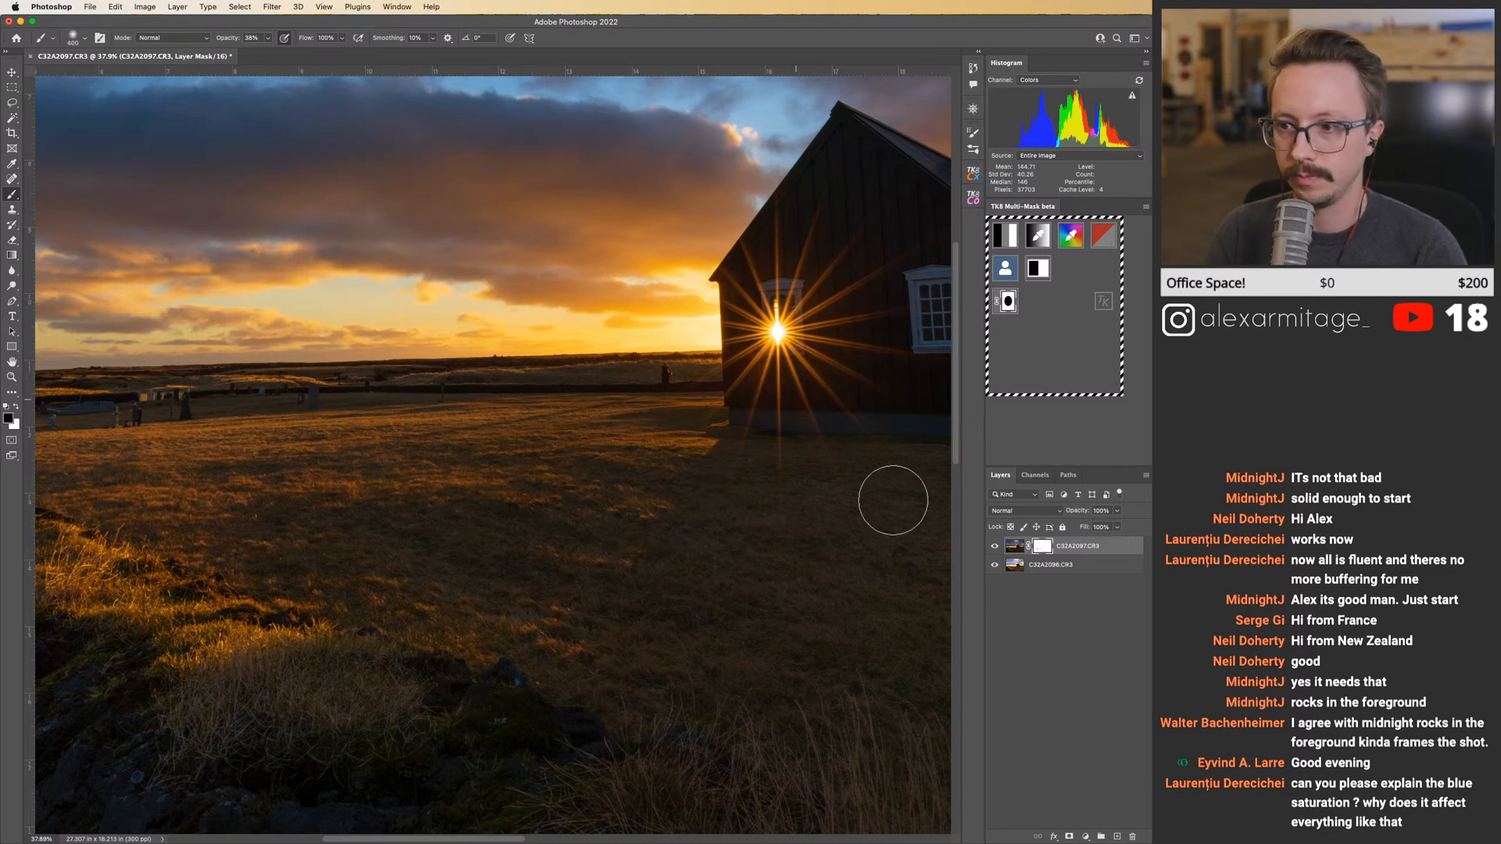
Toggle the dark C32A2097 layer's visibility to compare it with the bright exposure, and inspect the field and stone wall.
{"action": "left_click", "coordinate": [995, 550]}
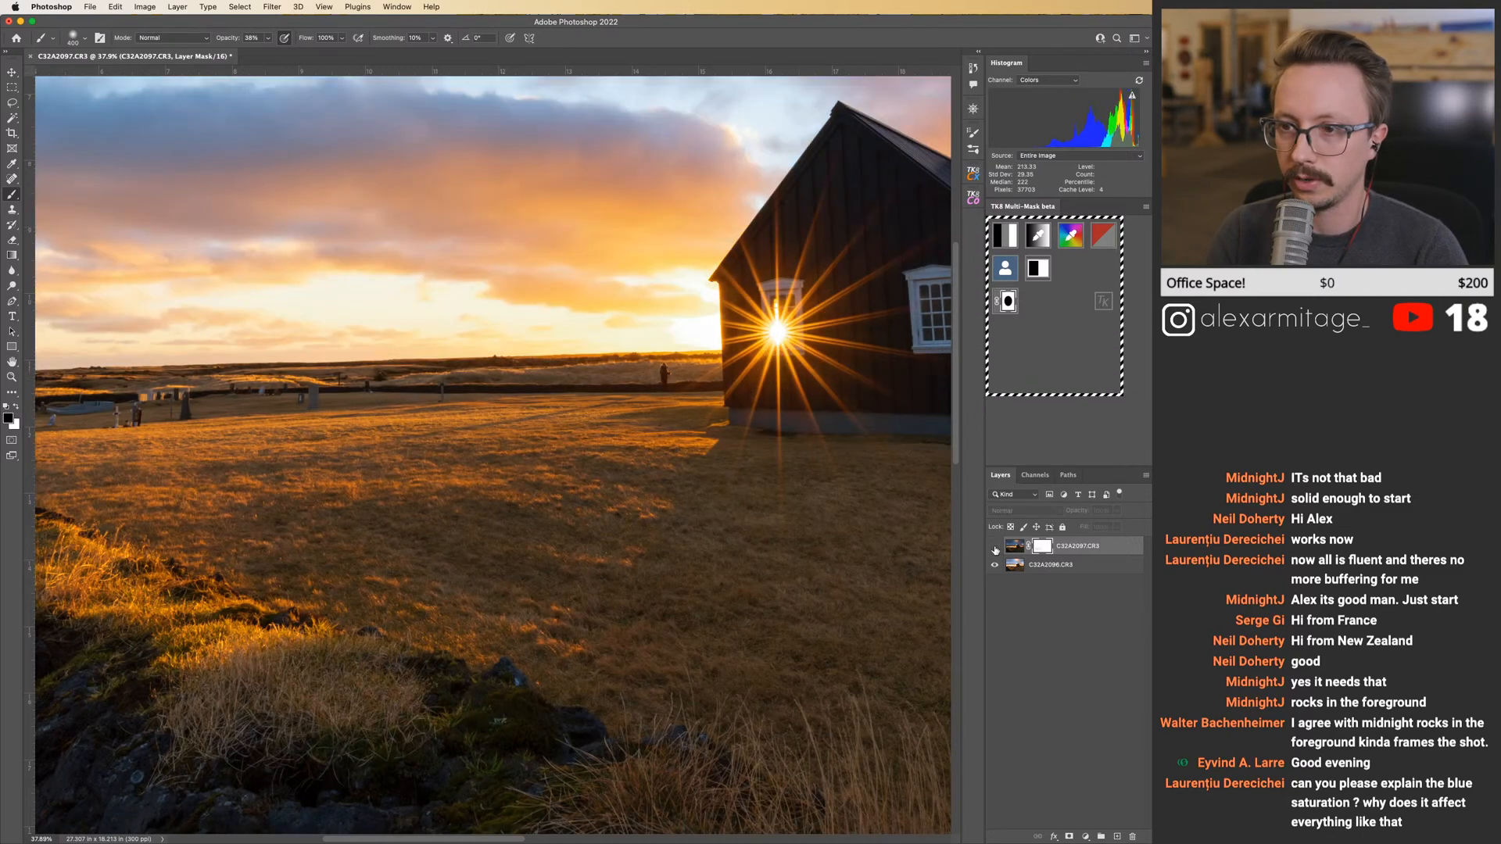
{"action": "left_click", "coordinate": [995, 548]}
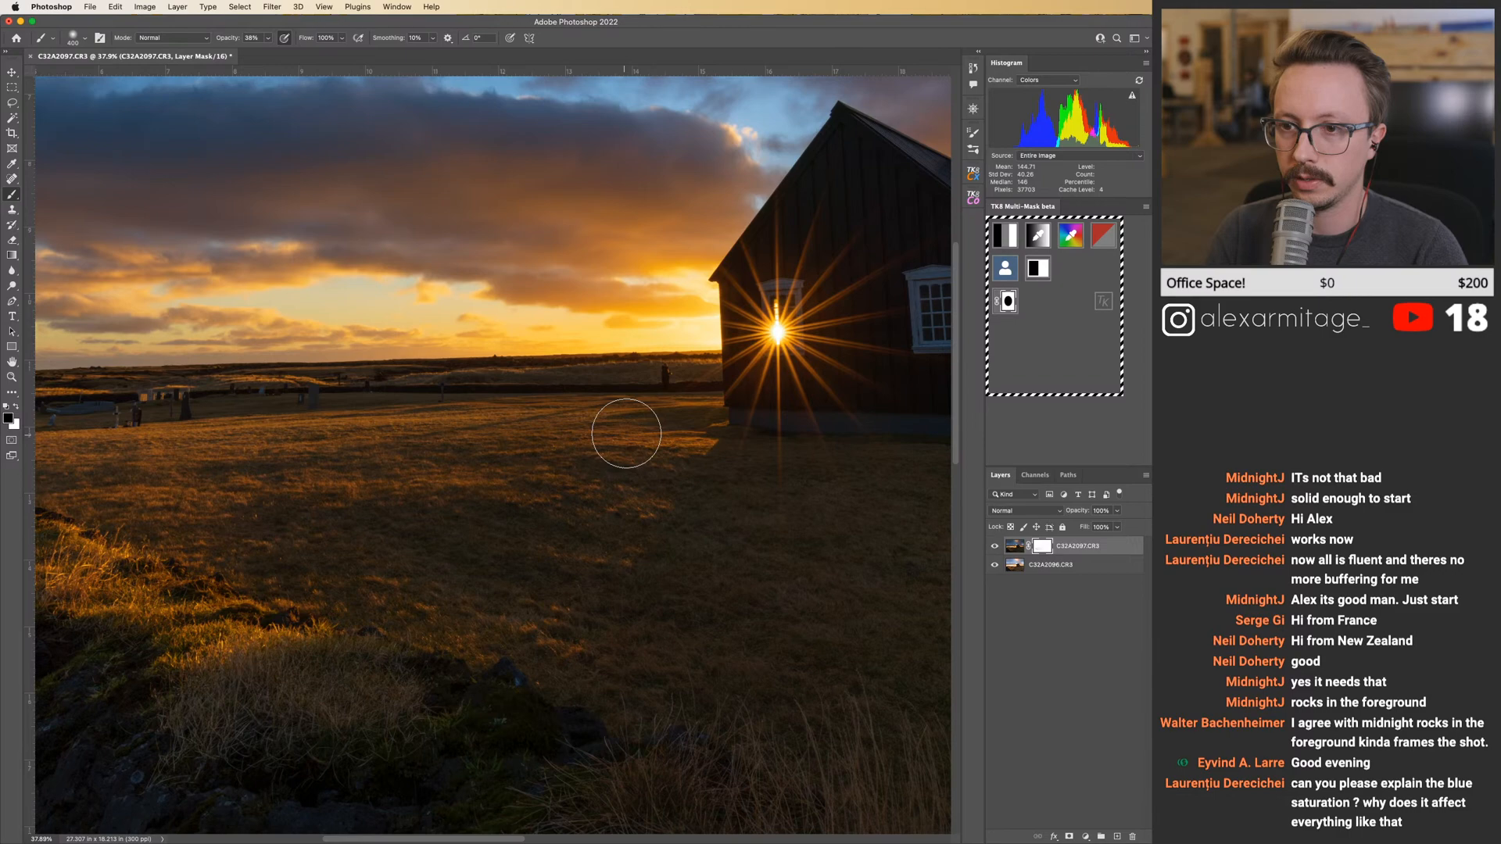
{"action": "left_click_drag", "start_coordinate": [474, 448], "coordinate": [547, 467]}
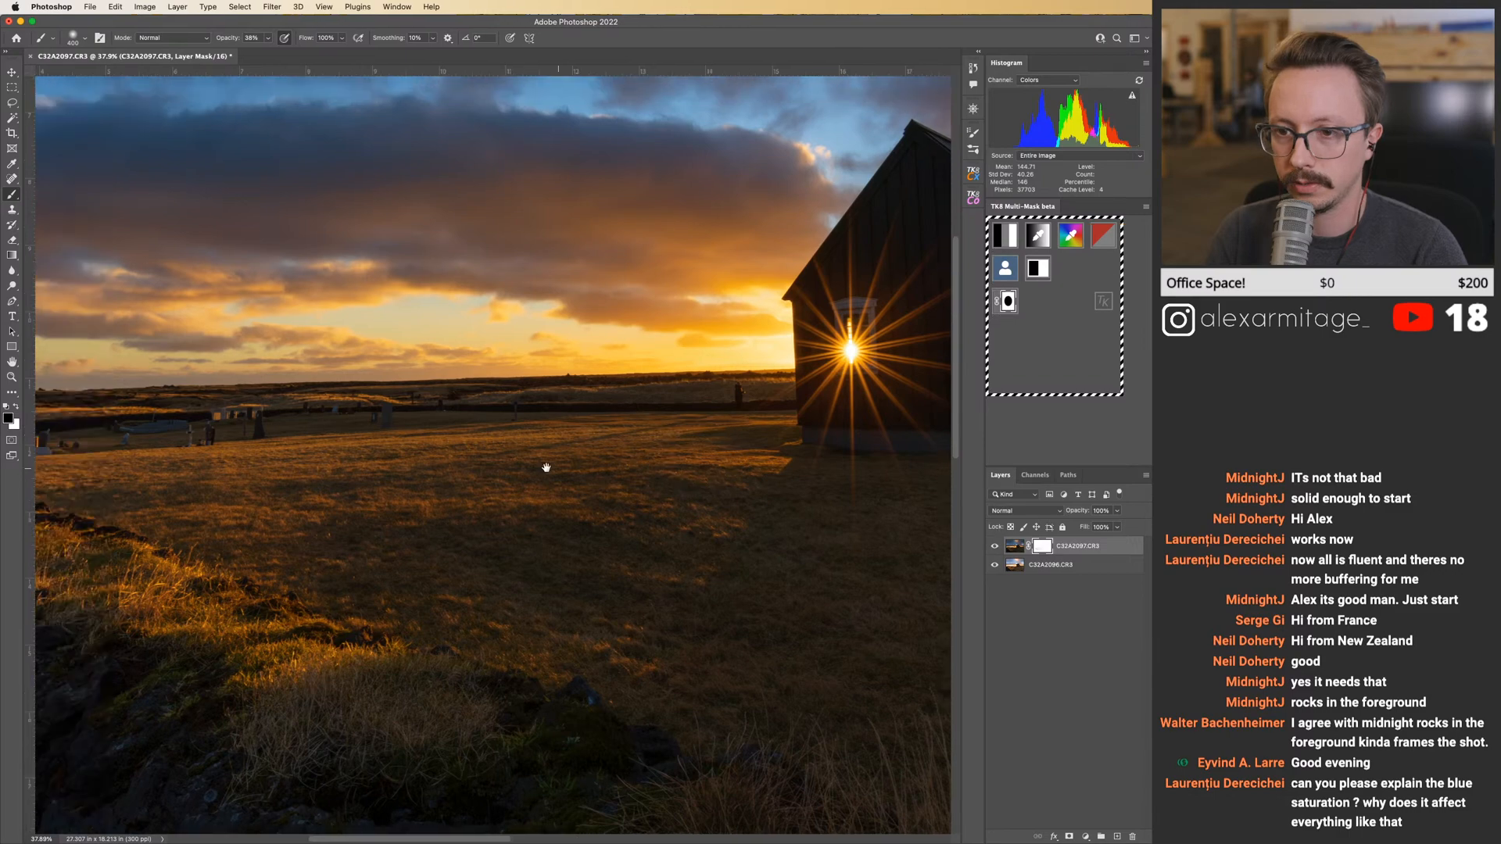
{"action": "scroll", "coordinate": [546, 468], "scroll_direction": "left", "scroll_amount": 5}
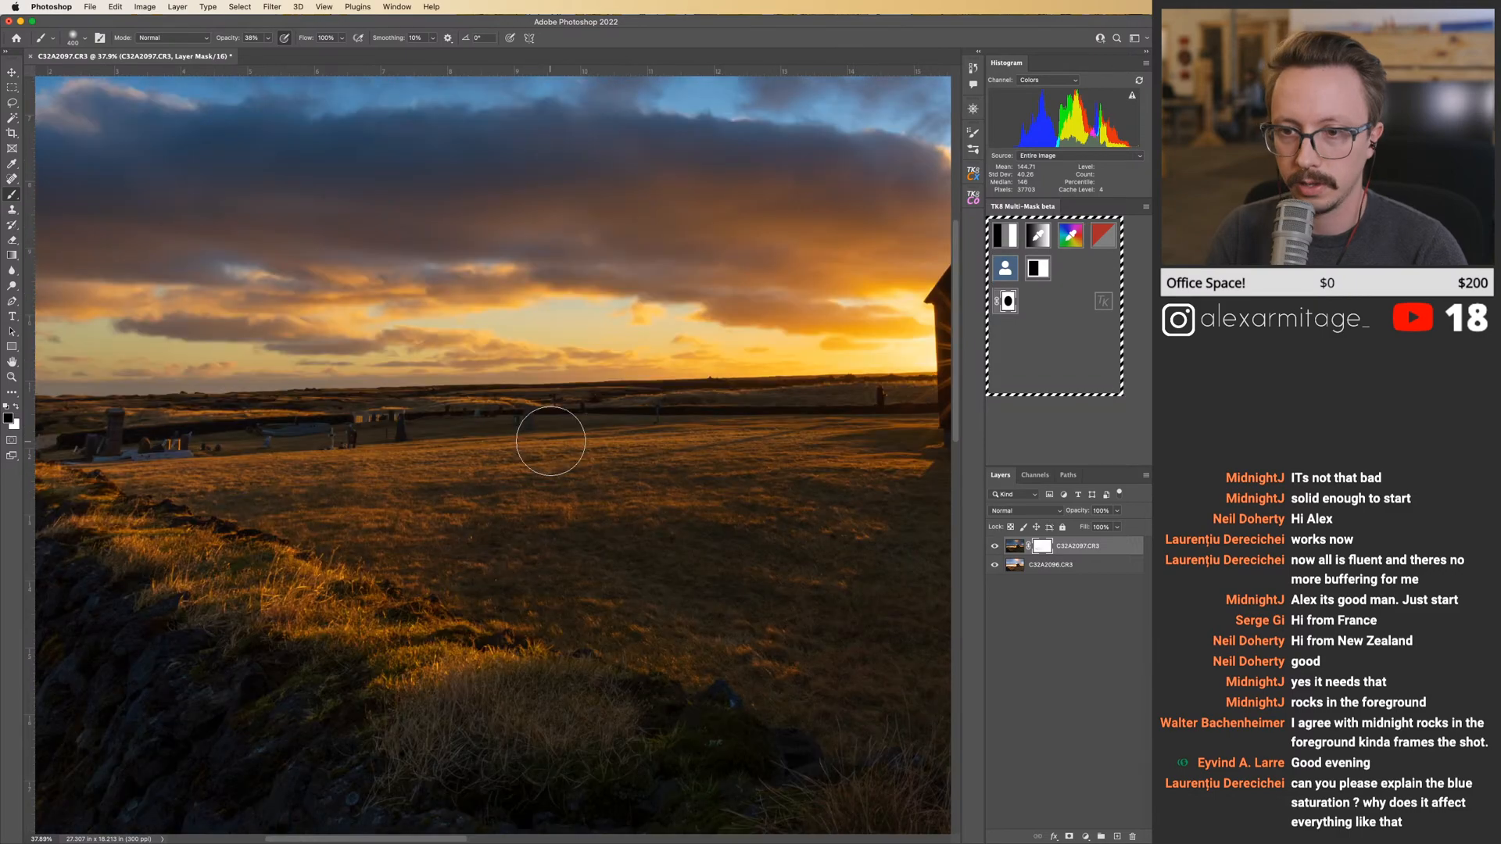
{"action": "scroll", "coordinate": [550, 441], "scroll_direction": "left", "scroll_amount": 9}
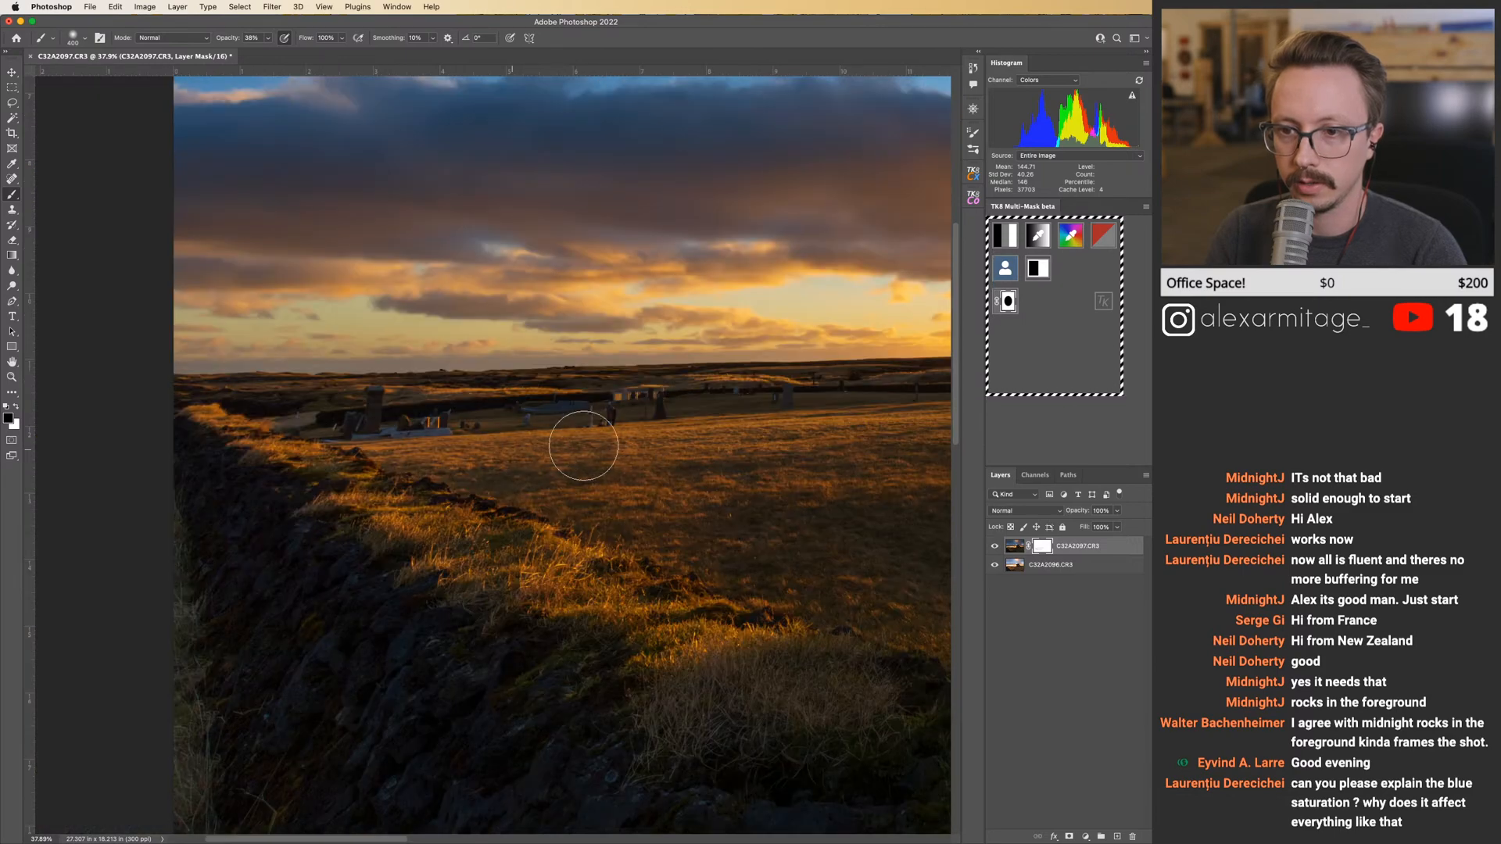
{"action": "scroll", "coordinate": [577, 442], "scroll_direction": "left", "scroll_amount": 3}
Paint black along the distant sunlit grass behind the graveyard on the layer mask, using a much smaller brush.
{"action": "key", "text": "z"}
{"action": "left_click_drag", "start_coordinate": [585, 434], "coordinate": [599, 430]}
{"action": "key", "text": "b"}
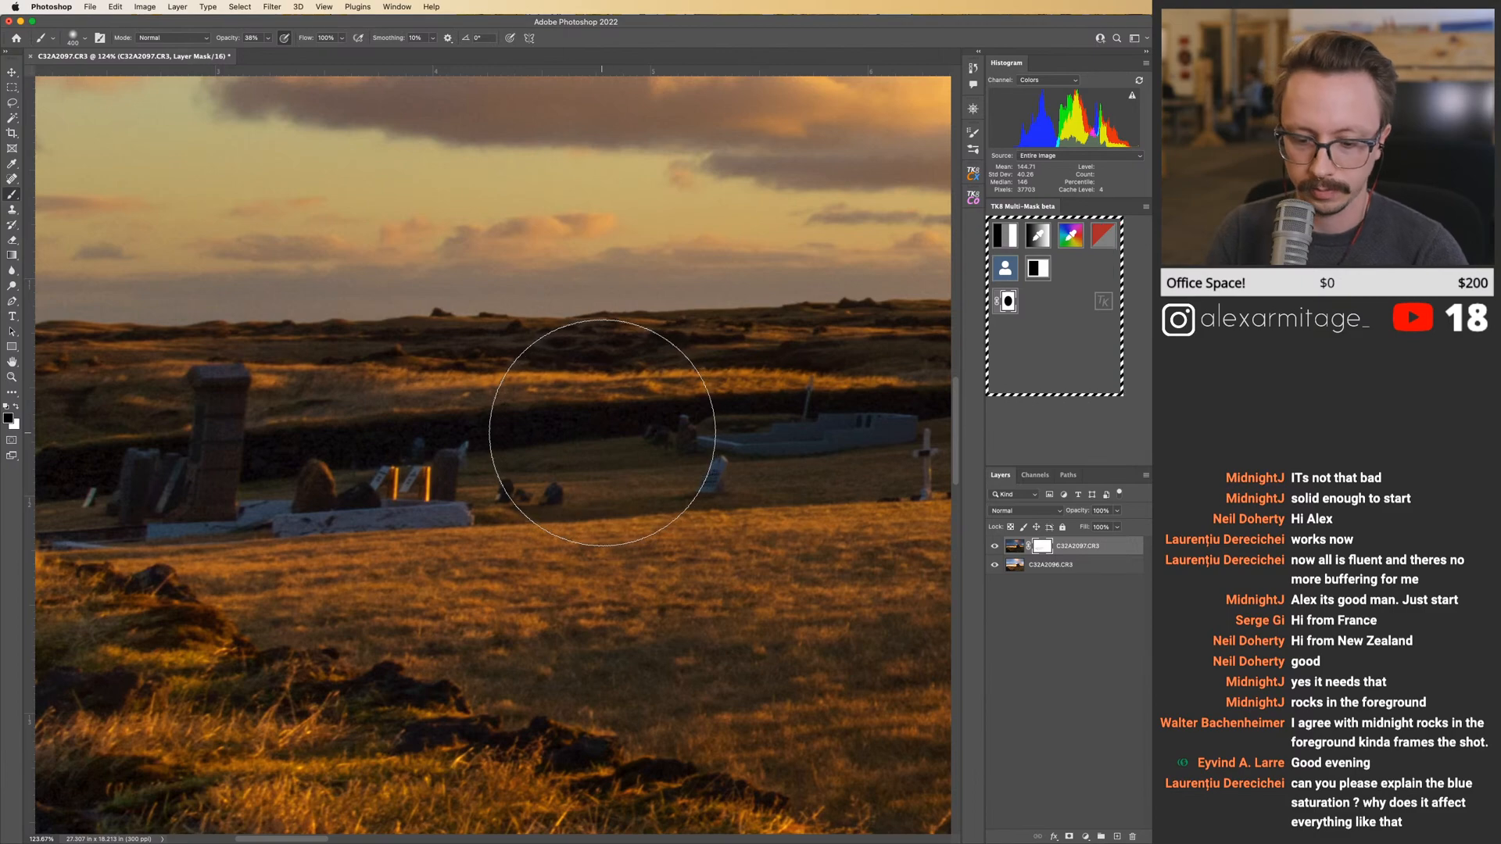
{"action": "key", "text": "bracketleft"}
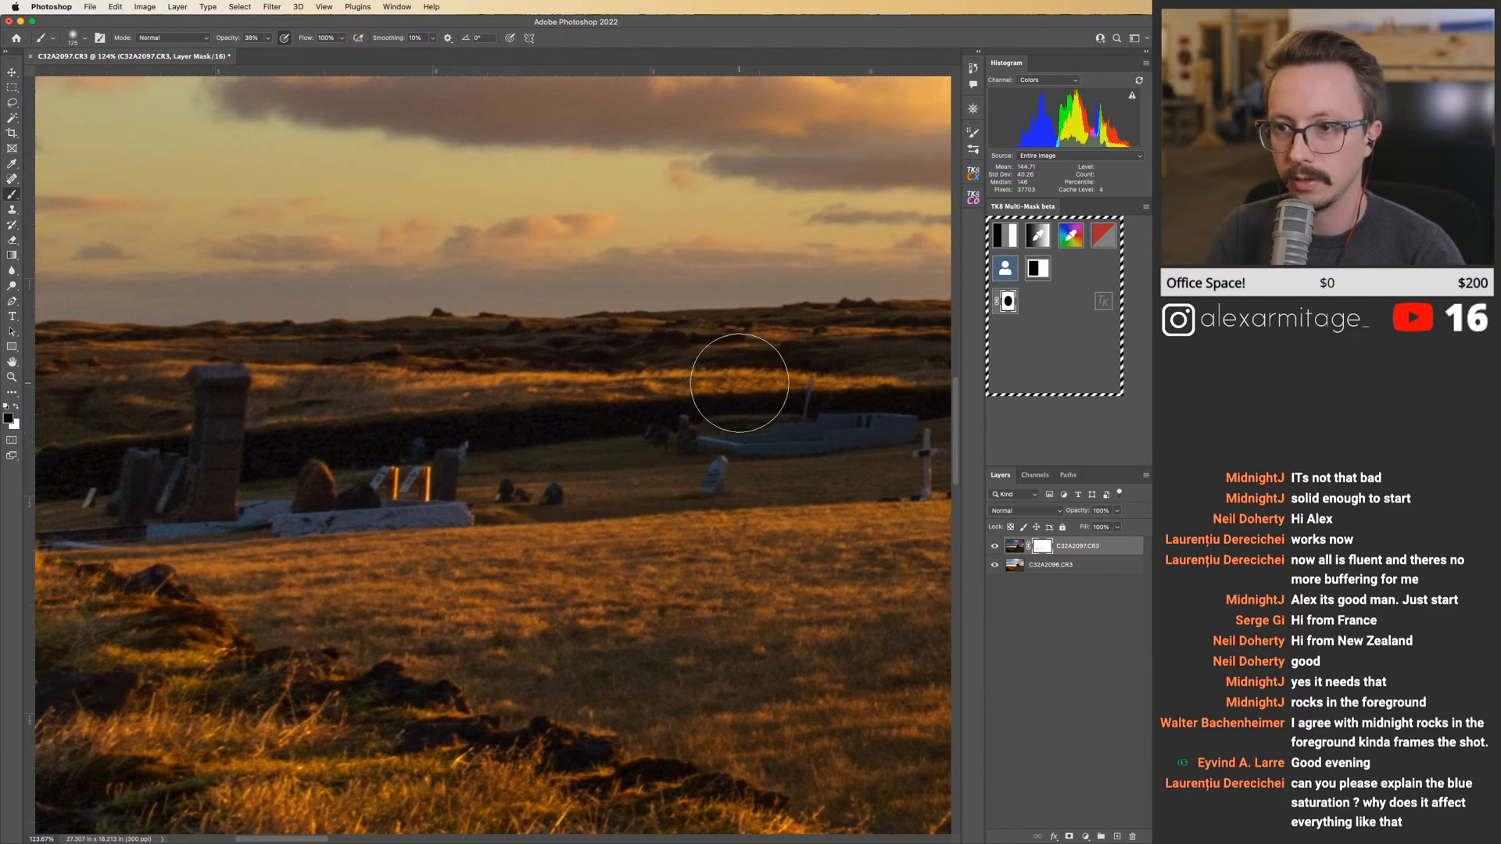
{"action": "scroll", "coordinate": [739, 383], "scroll_direction": "left", "scroll_amount": 3}
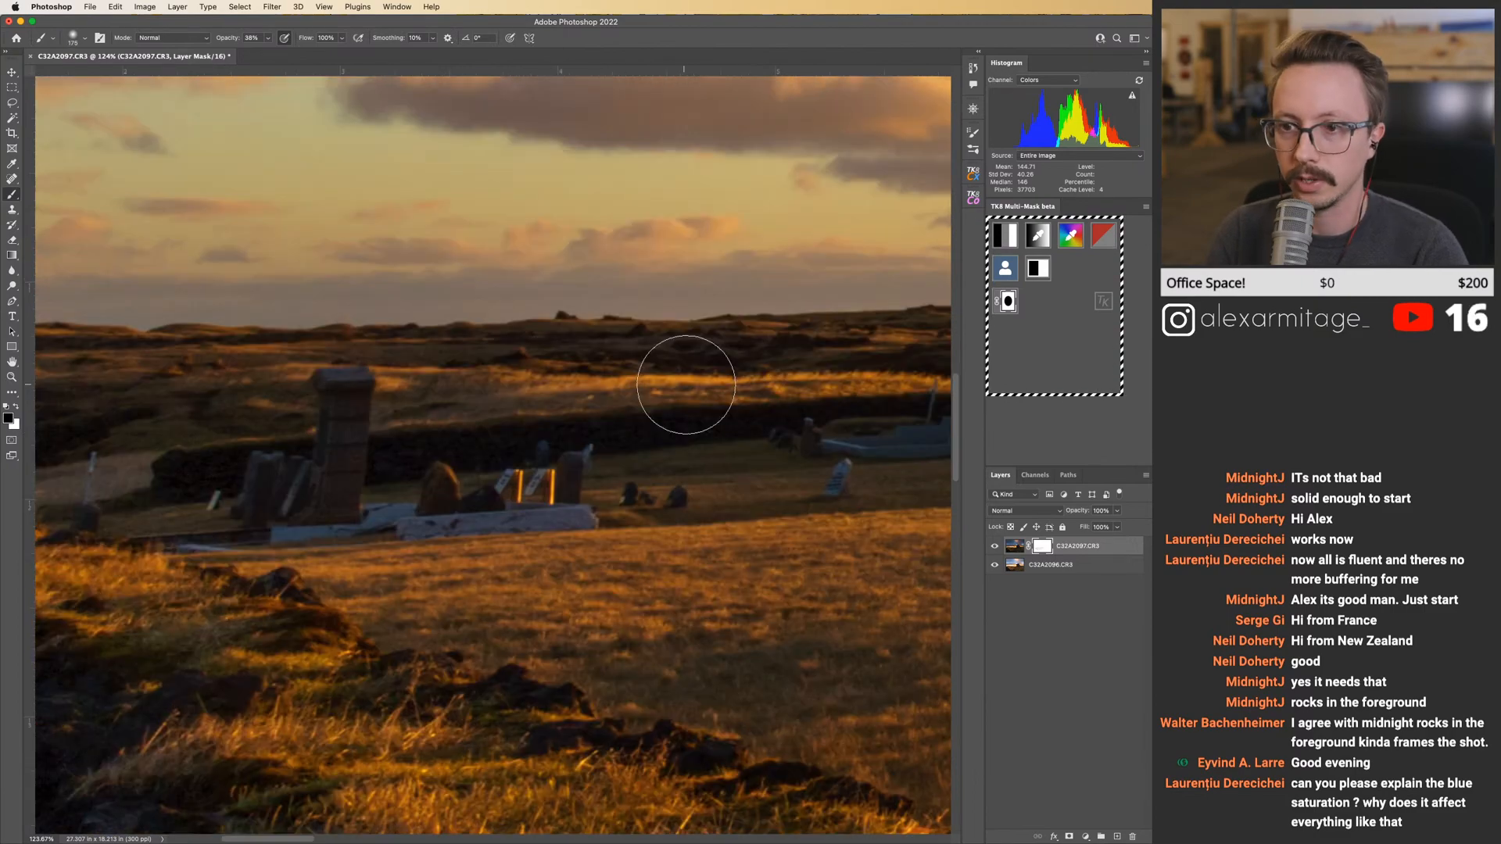
{"action": "scroll", "coordinate": [686, 385], "scroll_direction": "left", "scroll_amount": 3}
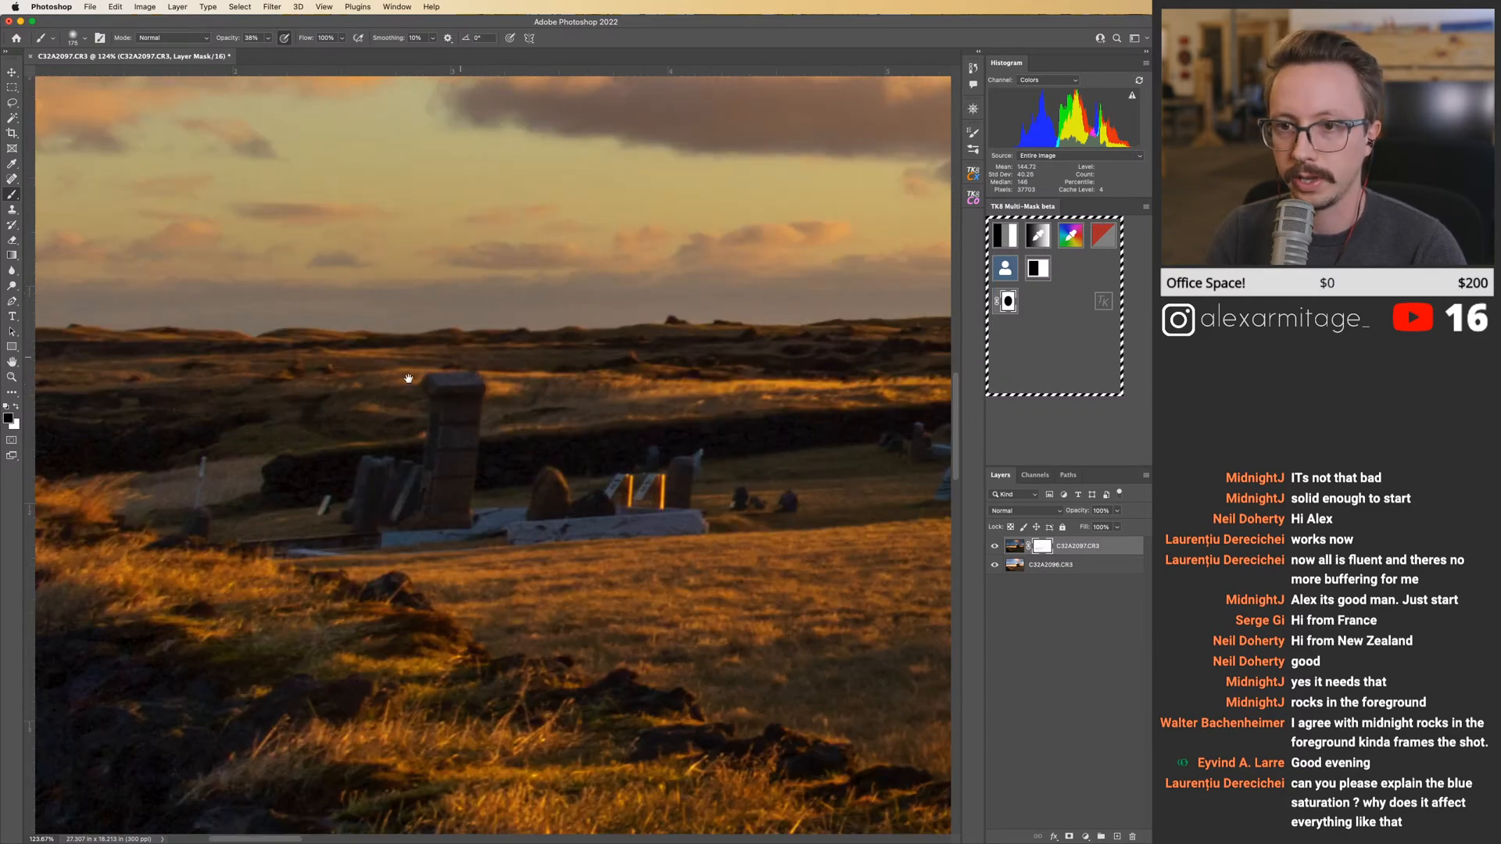
{"action": "left_click_drag", "start_coordinate": [411, 382], "coordinate": [574, 369]}
{"action": "left_click_drag", "start_coordinate": [396, 393], "coordinate": [505, 397]}
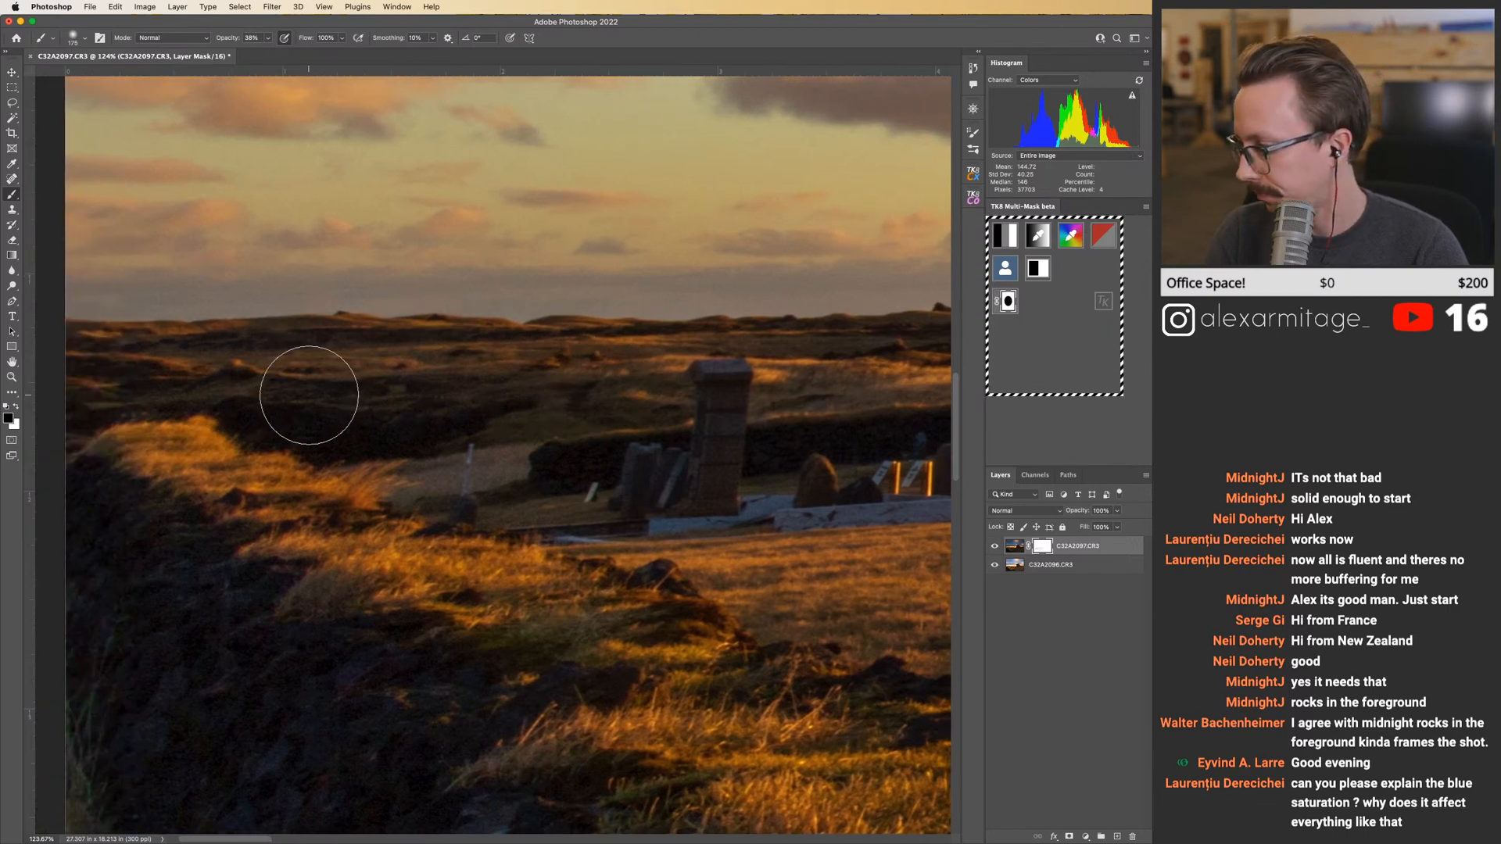
{"action": "left_click_drag", "start_coordinate": [321, 396], "coordinate": [462, 381]}
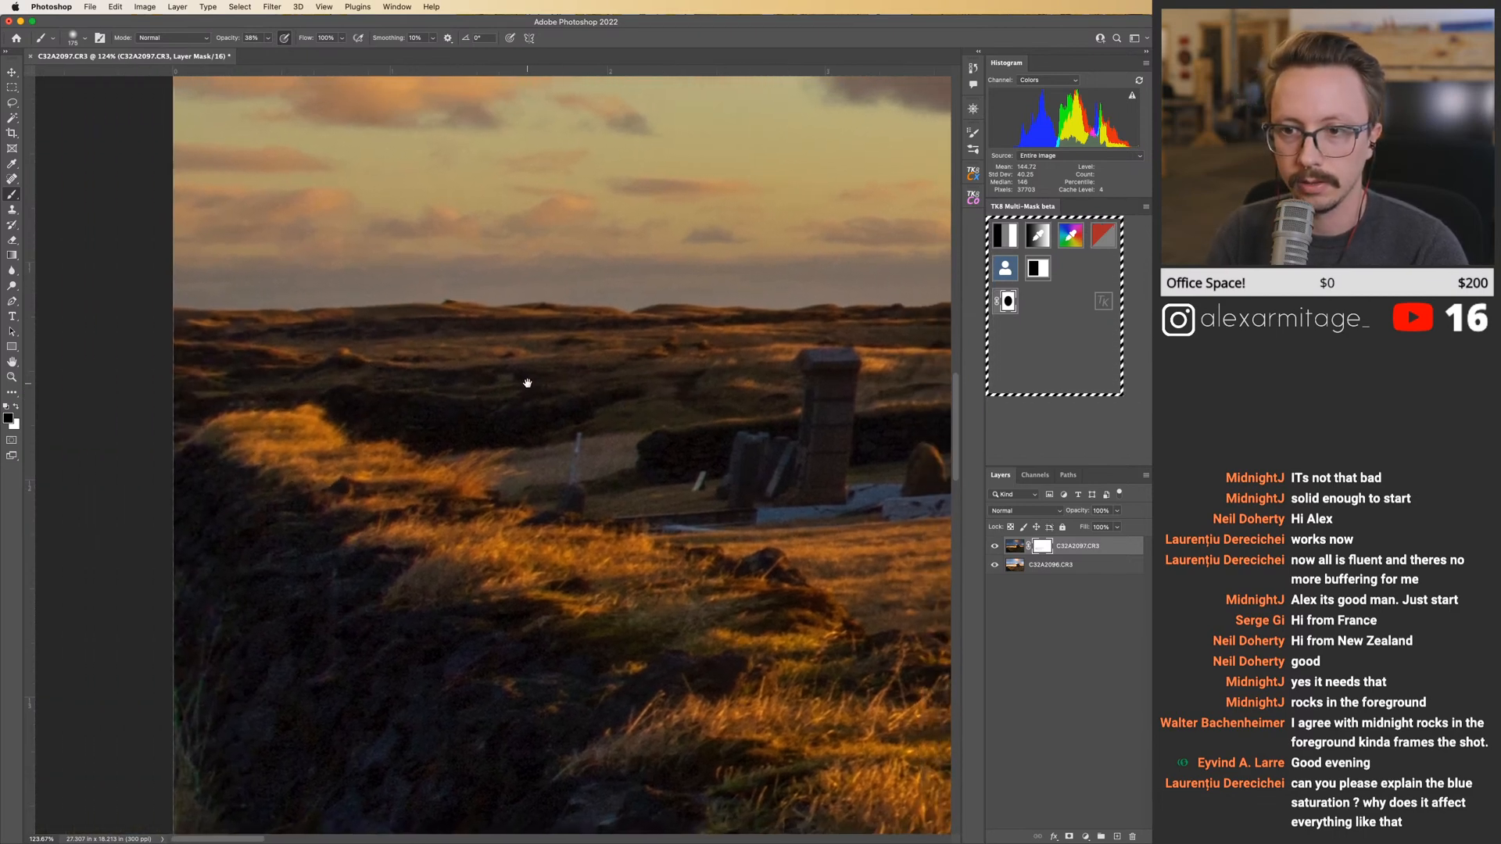
{"action": "left_click_drag", "start_coordinate": [560, 384], "coordinate": [526, 382]}
{"action": "left_click_drag", "start_coordinate": [687, 387], "coordinate": [485, 401]}
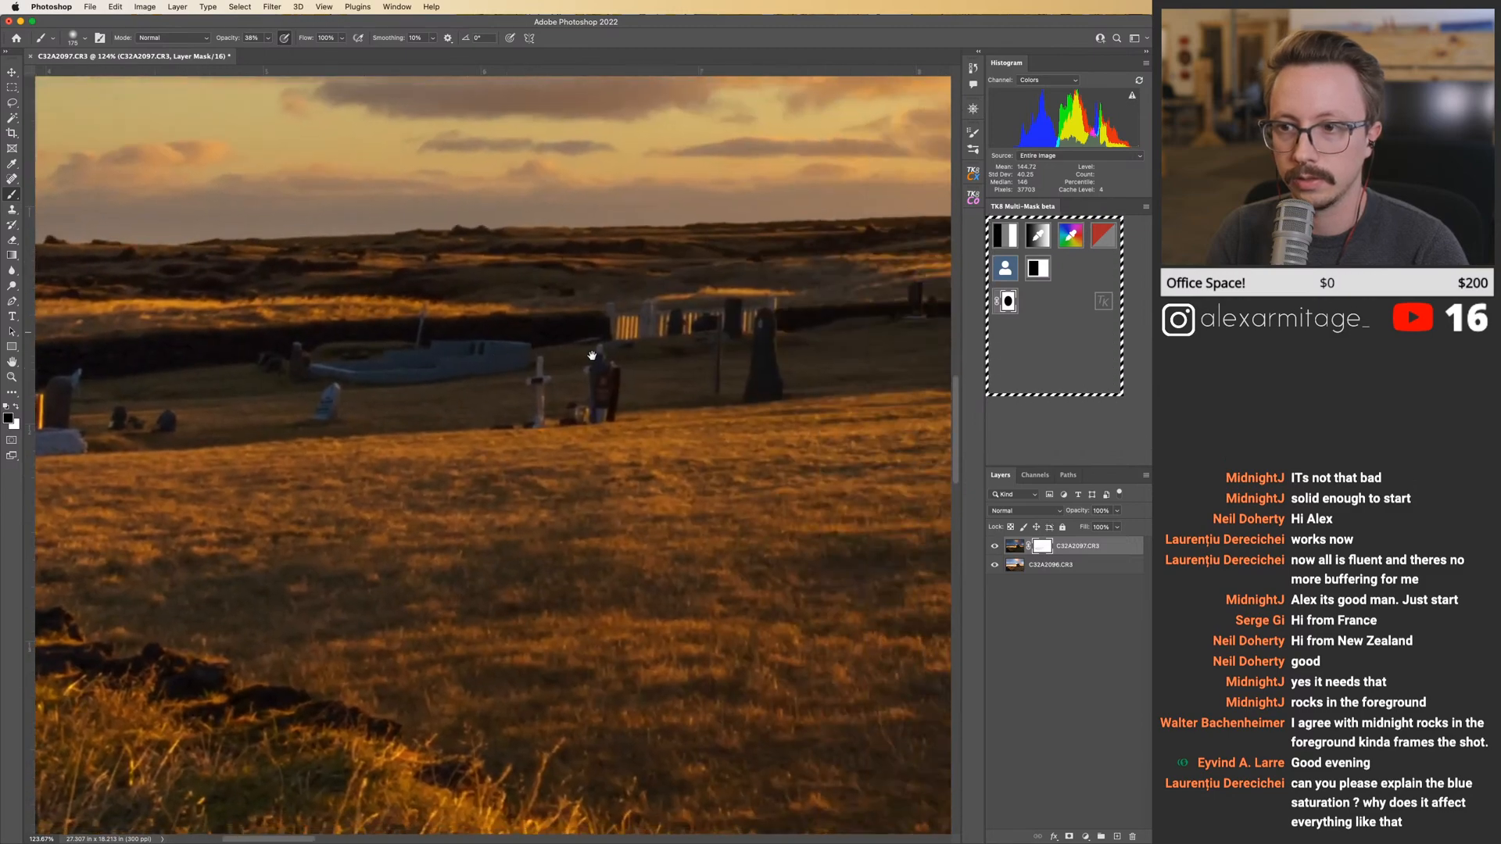
{"action": "left_click_drag", "start_coordinate": [670, 355], "coordinate": [297, 372]}
{"action": "left_click_drag", "start_coordinate": [714, 345], "coordinate": [312, 328]}
{"action": "left_click_drag", "start_coordinate": [598, 327], "coordinate": [487, 344]}
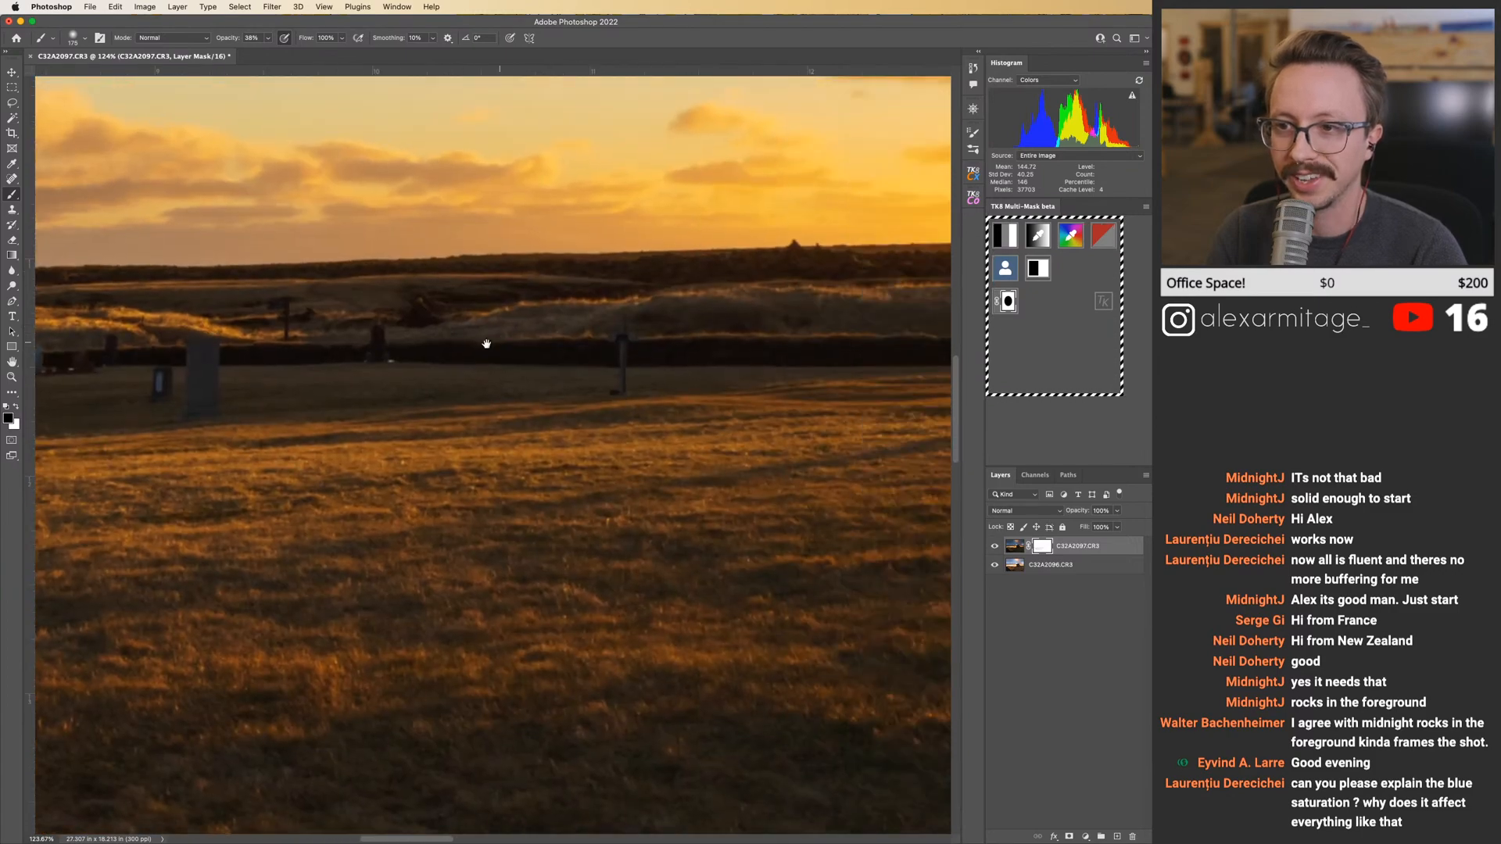
{"action": "mouse_move", "coordinate": [921, 353]}
{"action": "left_mouse_down"}
{"action": "mouse_move", "coordinate": [362, 355]}
{"action": "mouse_move", "coordinate": [218, 336]}
{"action": "left_mouse_up"}
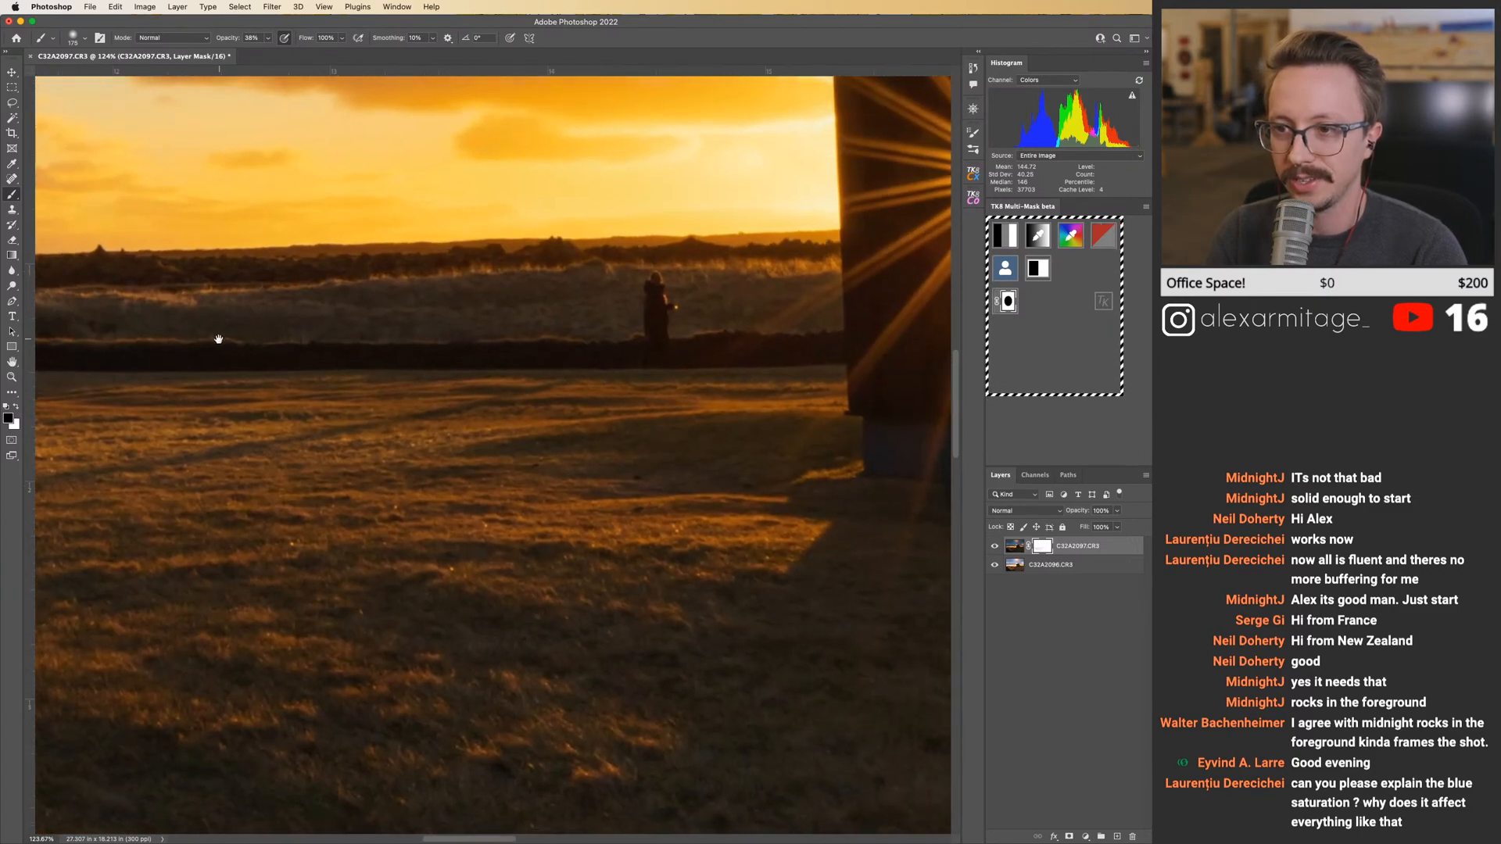
Paint black over the mid-field and the grass along the stone wall on the layer mask, using an enlarged brush.
{"action": "scroll", "coordinate": [413, 366], "scroll_direction": "down", "scroll_amount": 5}
{"action": "left_click_drag", "start_coordinate": [375, 402], "coordinate": [597, 395]}
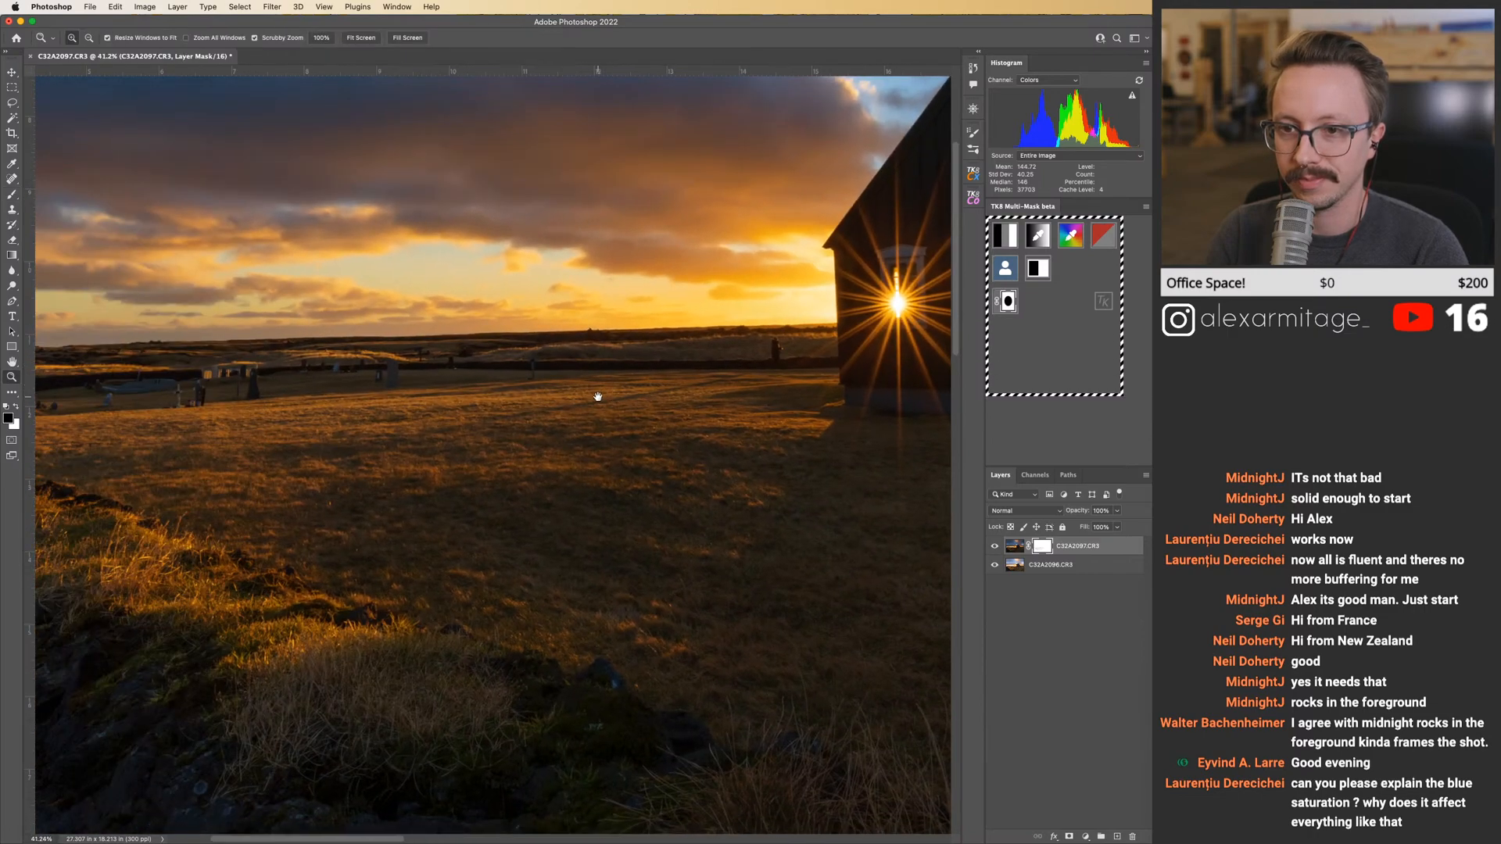
{"action": "key", "text": "bracketright"}
{"action": "key", "text": "bracketright"}
{"action": "key", "text": "bracketright"}
{"action": "key", "text": "bracketright"}
{"action": "key", "text": "bracketright"}
{"action": "key", "text": "bracketright"}
{"action": "key", "text": "bracketright"}
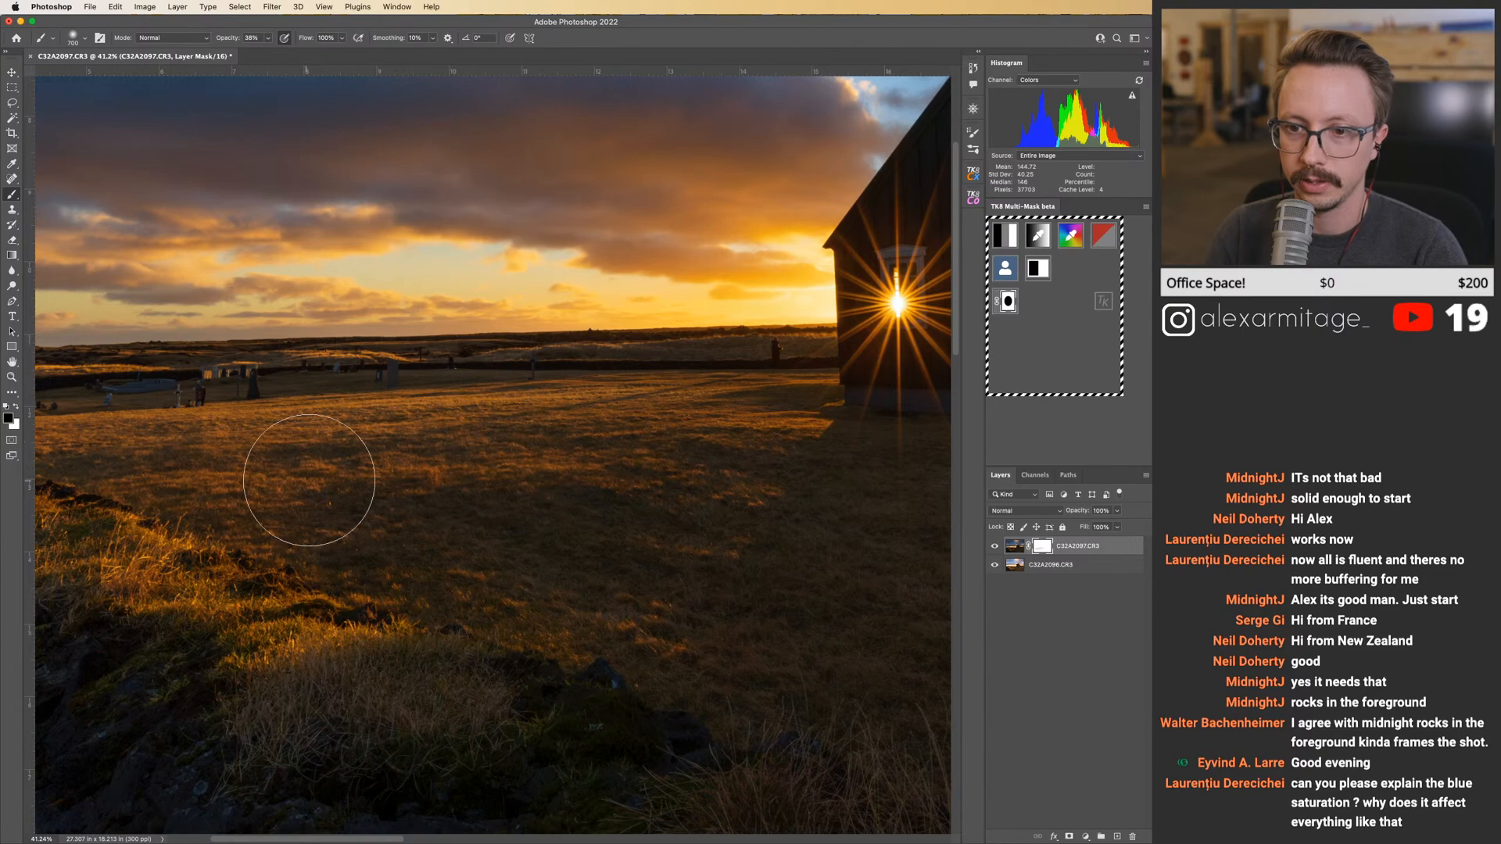
{"action": "left_click_drag", "start_coordinate": [360, 470], "coordinate": [433, 431]}
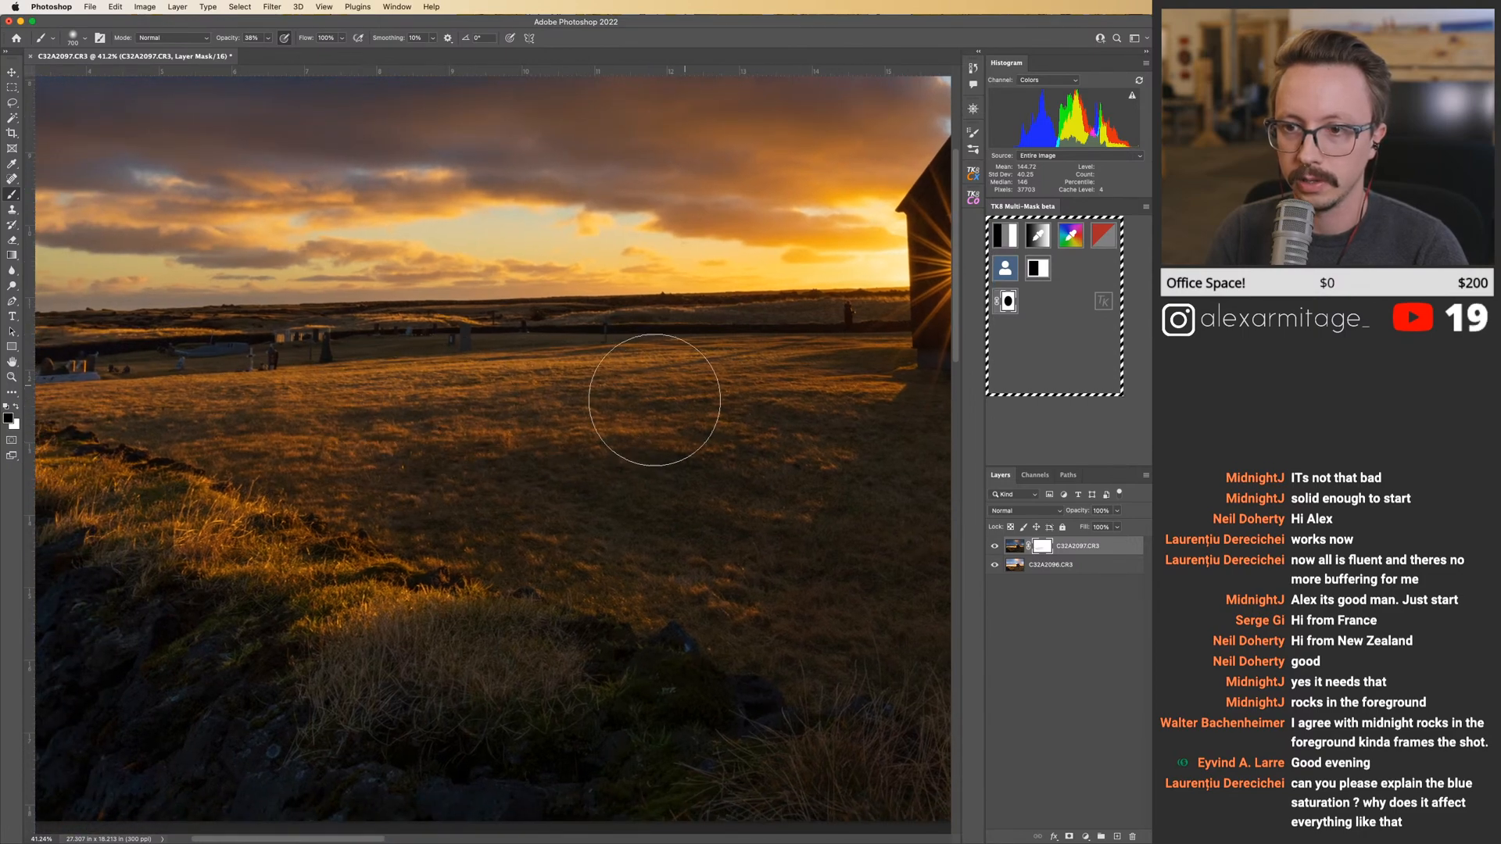
{"action": "mouse_move", "coordinate": [332, 407]}
{"action": "left_mouse_down"}
{"action": "mouse_move", "coordinate": [569, 418]}
{"action": "mouse_move", "coordinate": [369, 403]}
{"action": "left_mouse_up"}
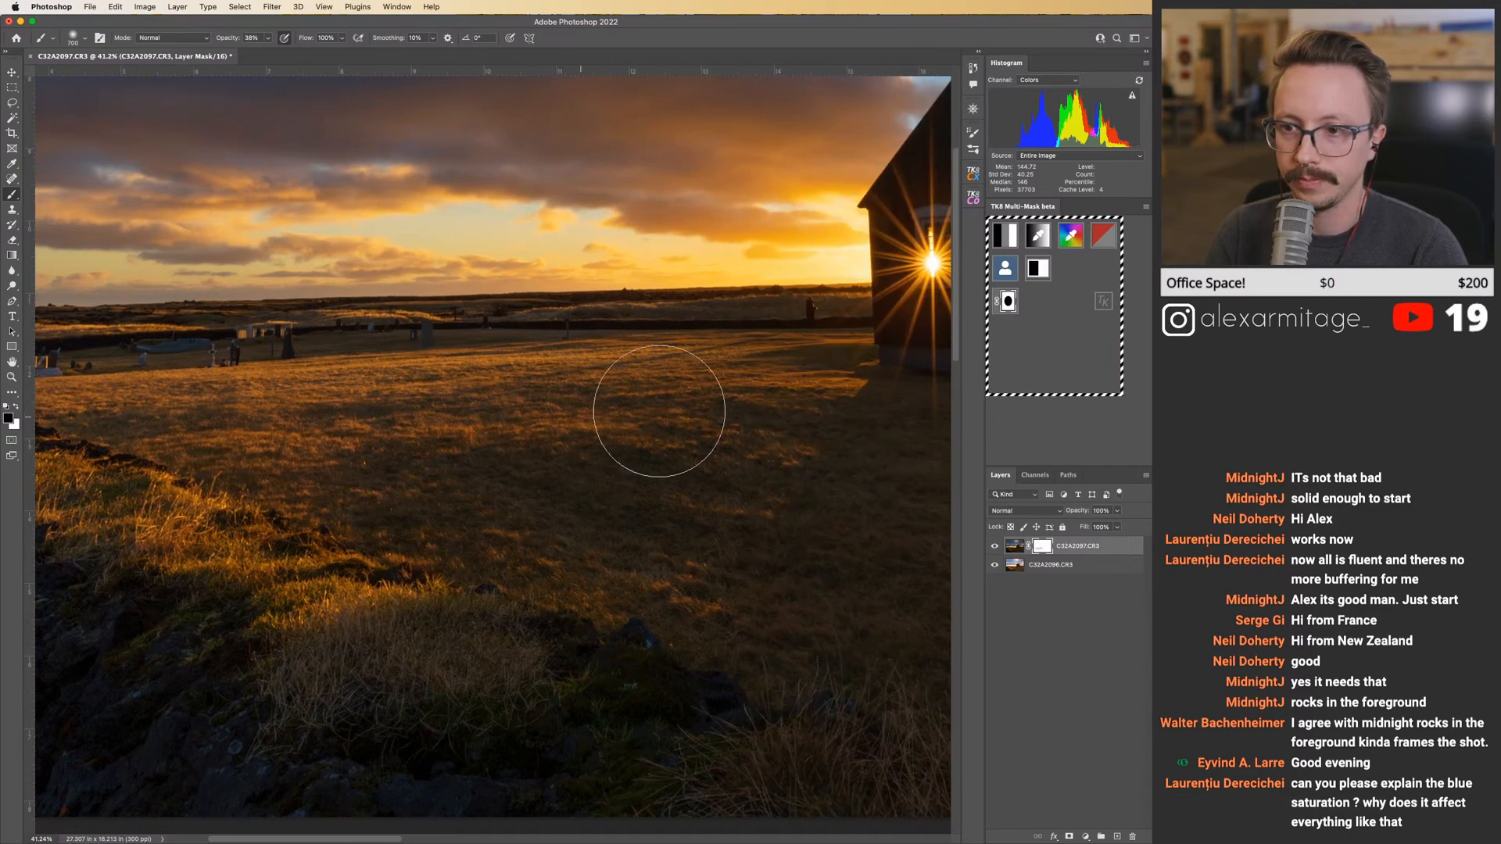
{"action": "mouse_move", "coordinate": [670, 535]}
{"action": "left_mouse_down"}
{"action": "mouse_move", "coordinate": [825, 365]}
{"action": "mouse_move", "coordinate": [730, 496]}
{"action": "left_mouse_up"}
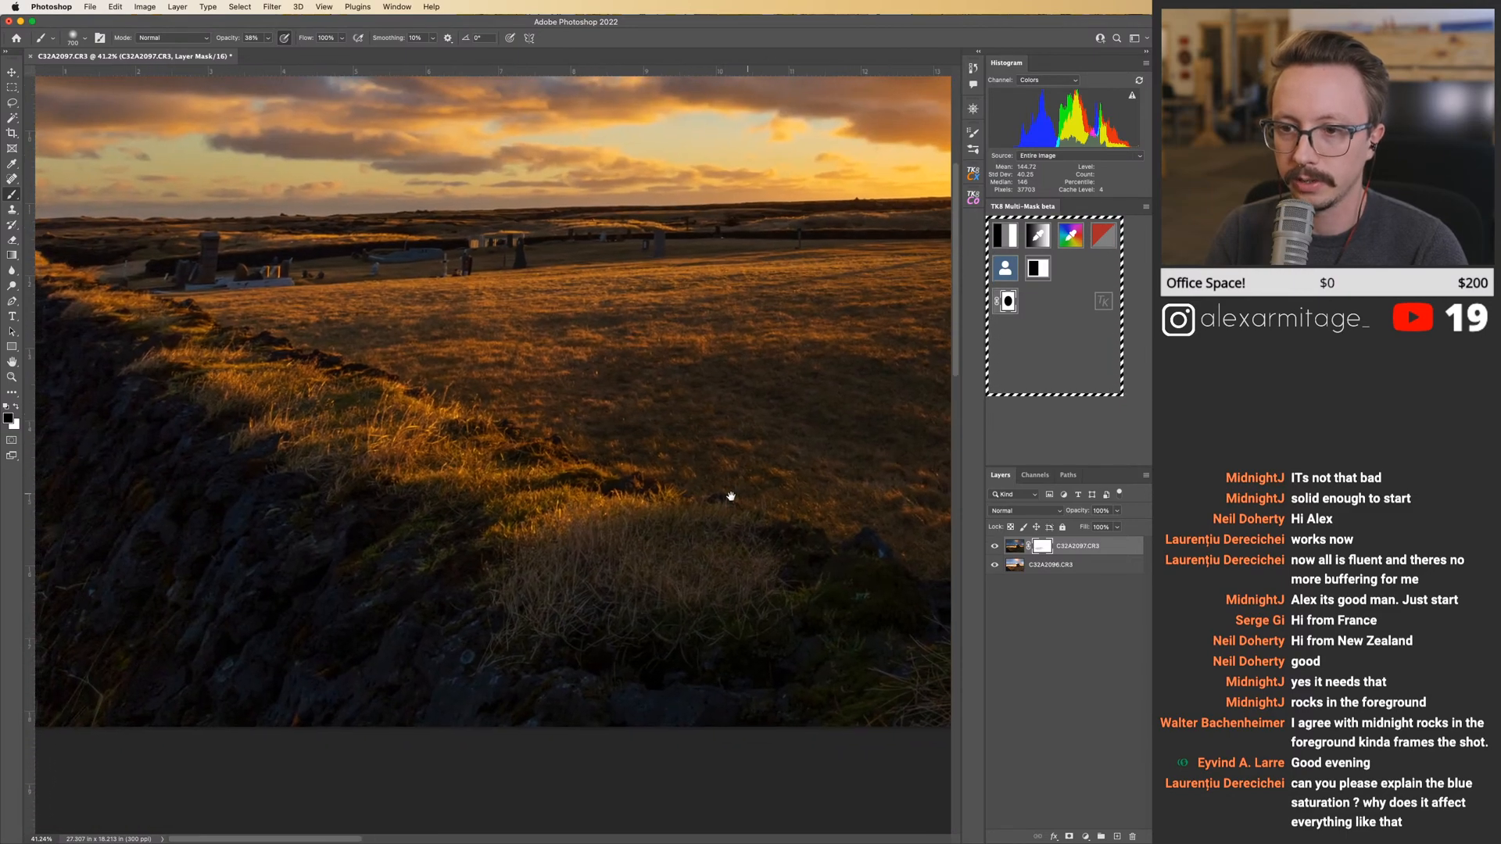
{"action": "left_click_drag", "start_coordinate": [539, 364], "coordinate": [580, 445]}
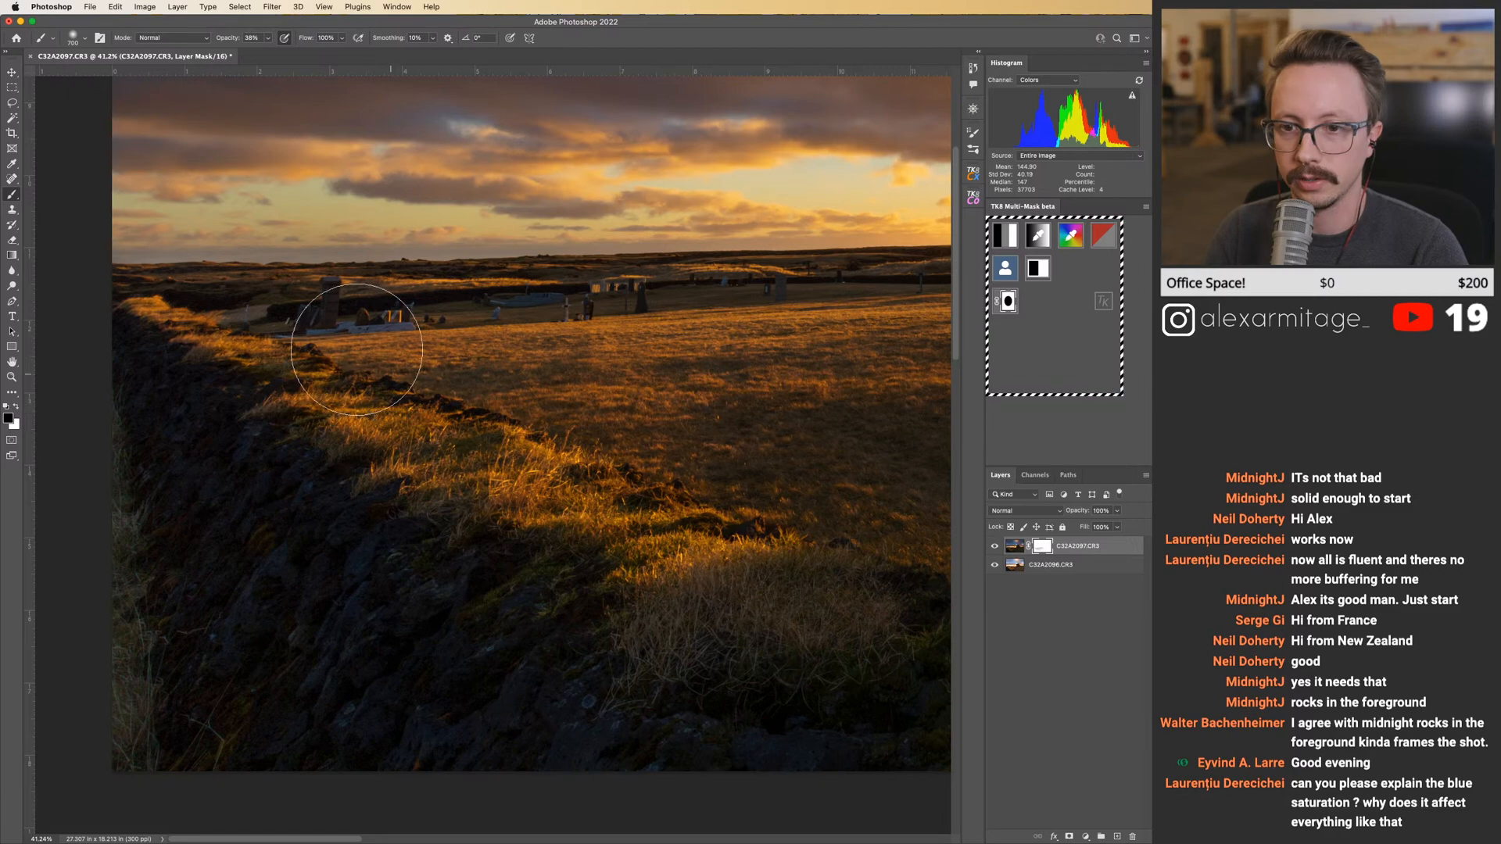
Disable and re-enable the dark layer's mask repeatedly to compare the foreground with and without the painted blend.
{"action": "key", "text": "z"}
{"action": "left_click", "coordinate": [476, 423], "text": "alt"}
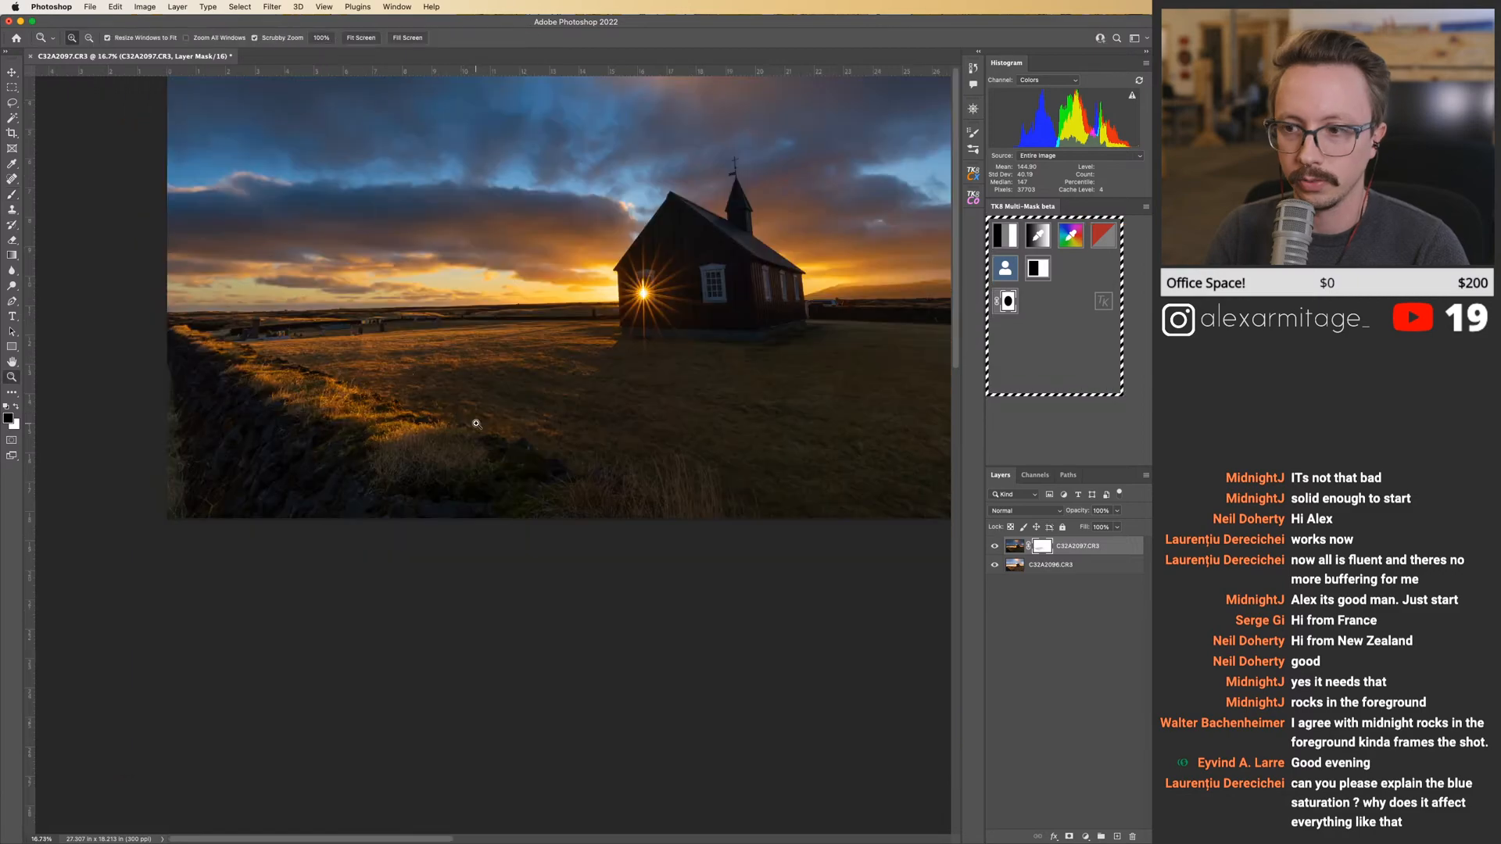
{"action": "key", "text": "super+shift+m"}
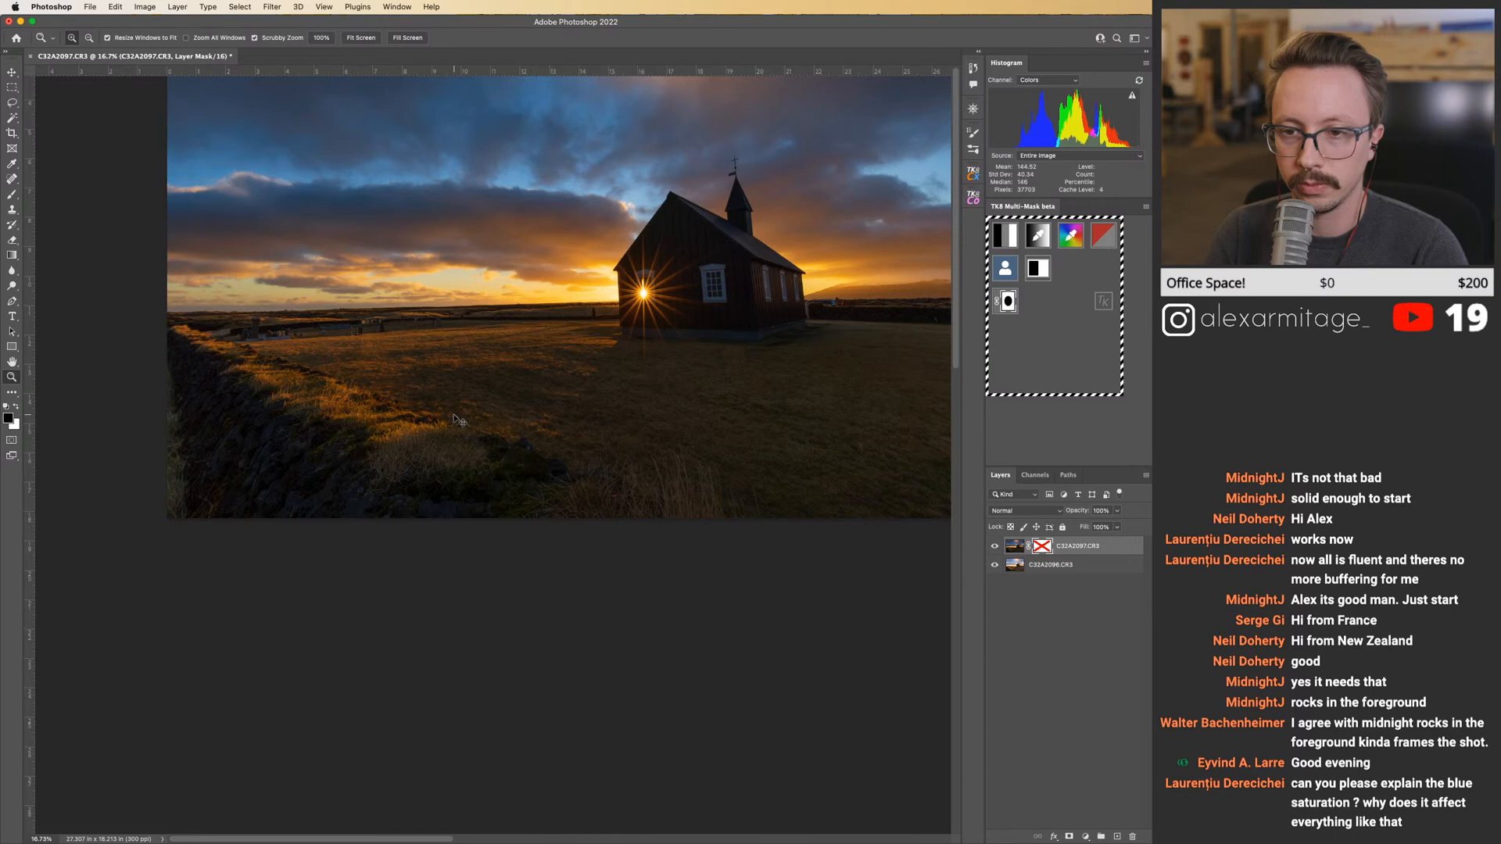
{"action": "left_click_drag", "start_coordinate": [454, 415], "coordinate": [546, 415]}
{"action": "key", "text": "super+shift+m"}
{"action": "key", "text": "super+shift+m"}
{"action": "key", "text": "super+shift+m"}
{"action": "key", "text": "super+shift+m"}
{"action": "key", "text": "super+shift+m"}
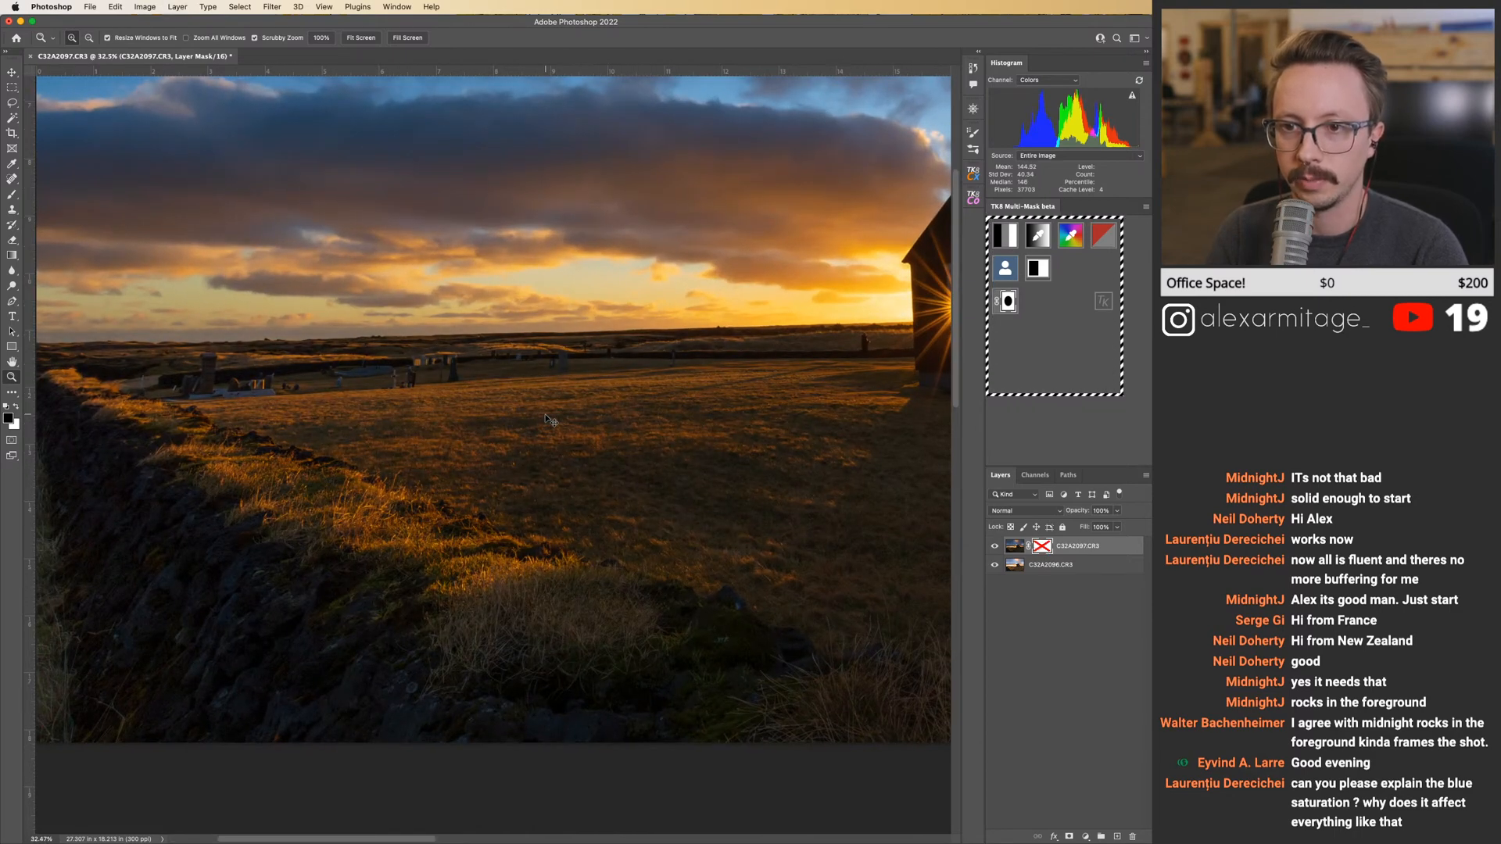
{"action": "key", "text": "super+shift+m"}
{"action": "key", "text": "super+shift+m"}
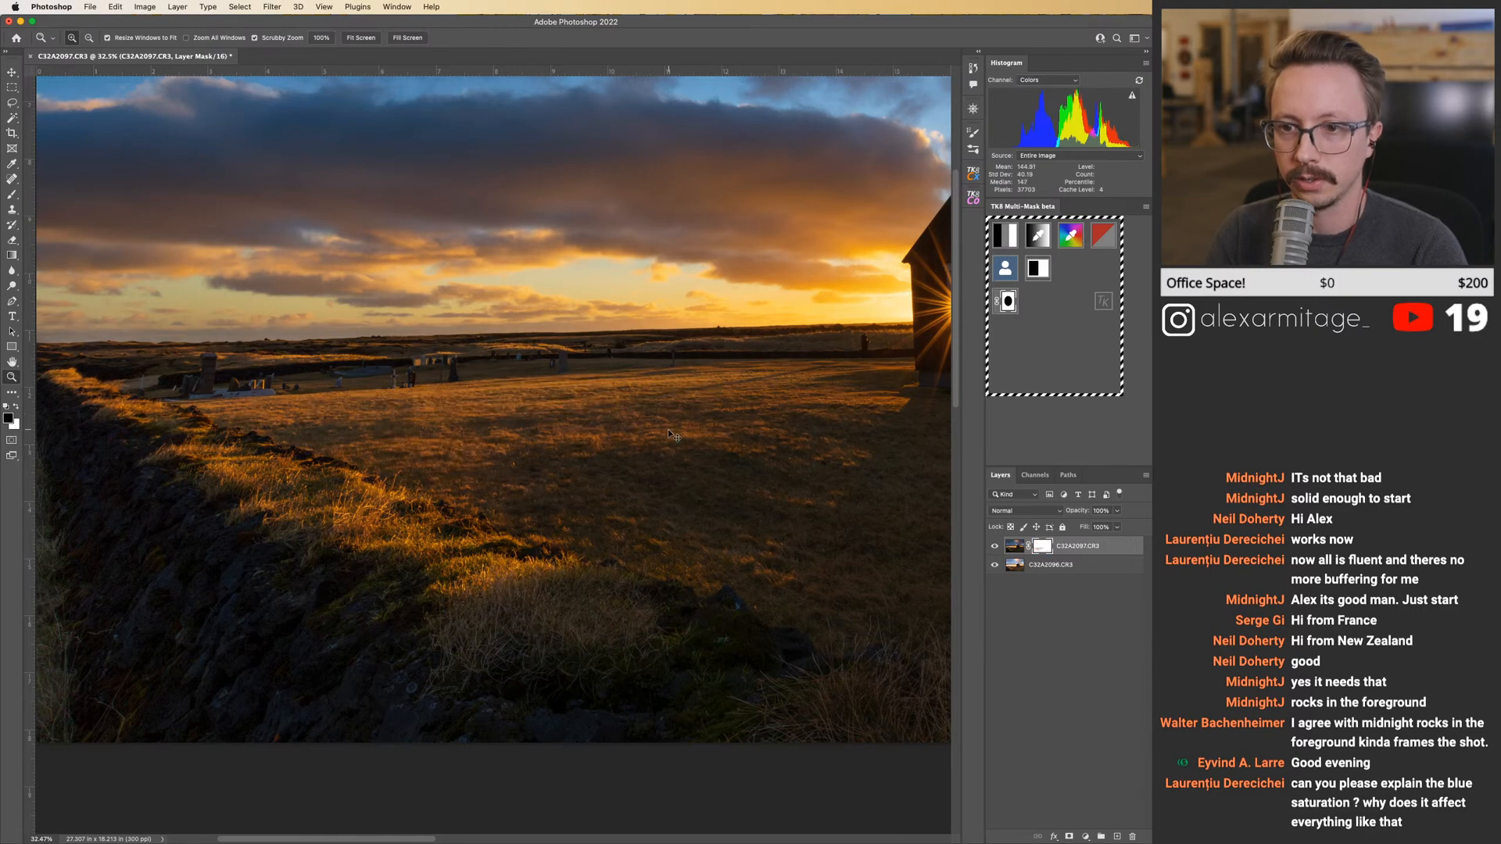
Set the Brush tool's opacity to 43% for painting on the dark layer's mask.
{"action": "mouse_move", "coordinate": [668, 429]}
{"action": "left_mouse_down"}
{"action": "mouse_move", "coordinate": [261, 423]}
{"action": "mouse_move", "coordinate": [885, 469]}
{"action": "left_mouse_up"}
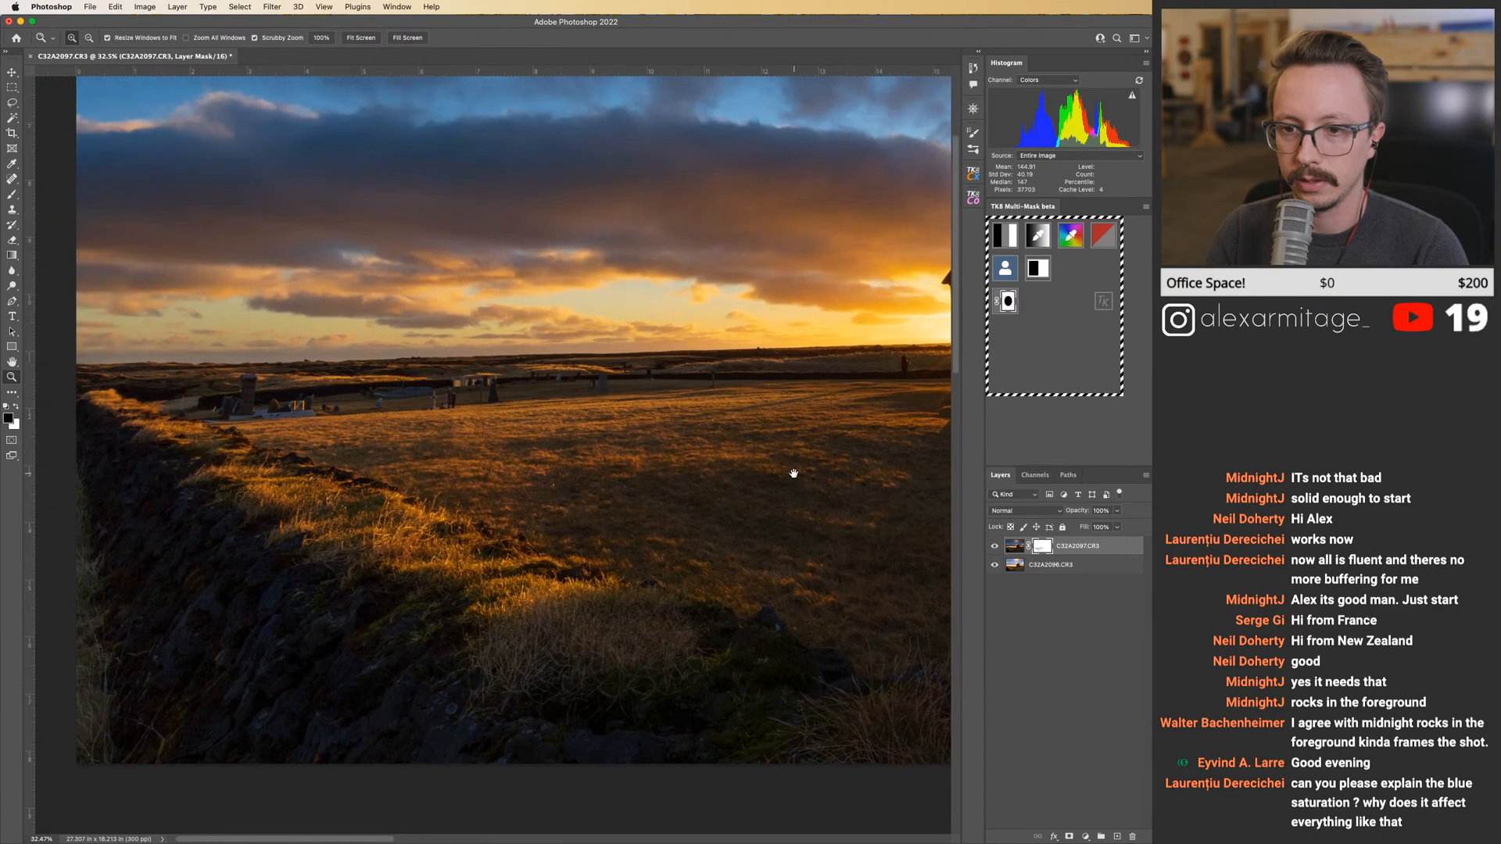
{"action": "key", "text": "b"}
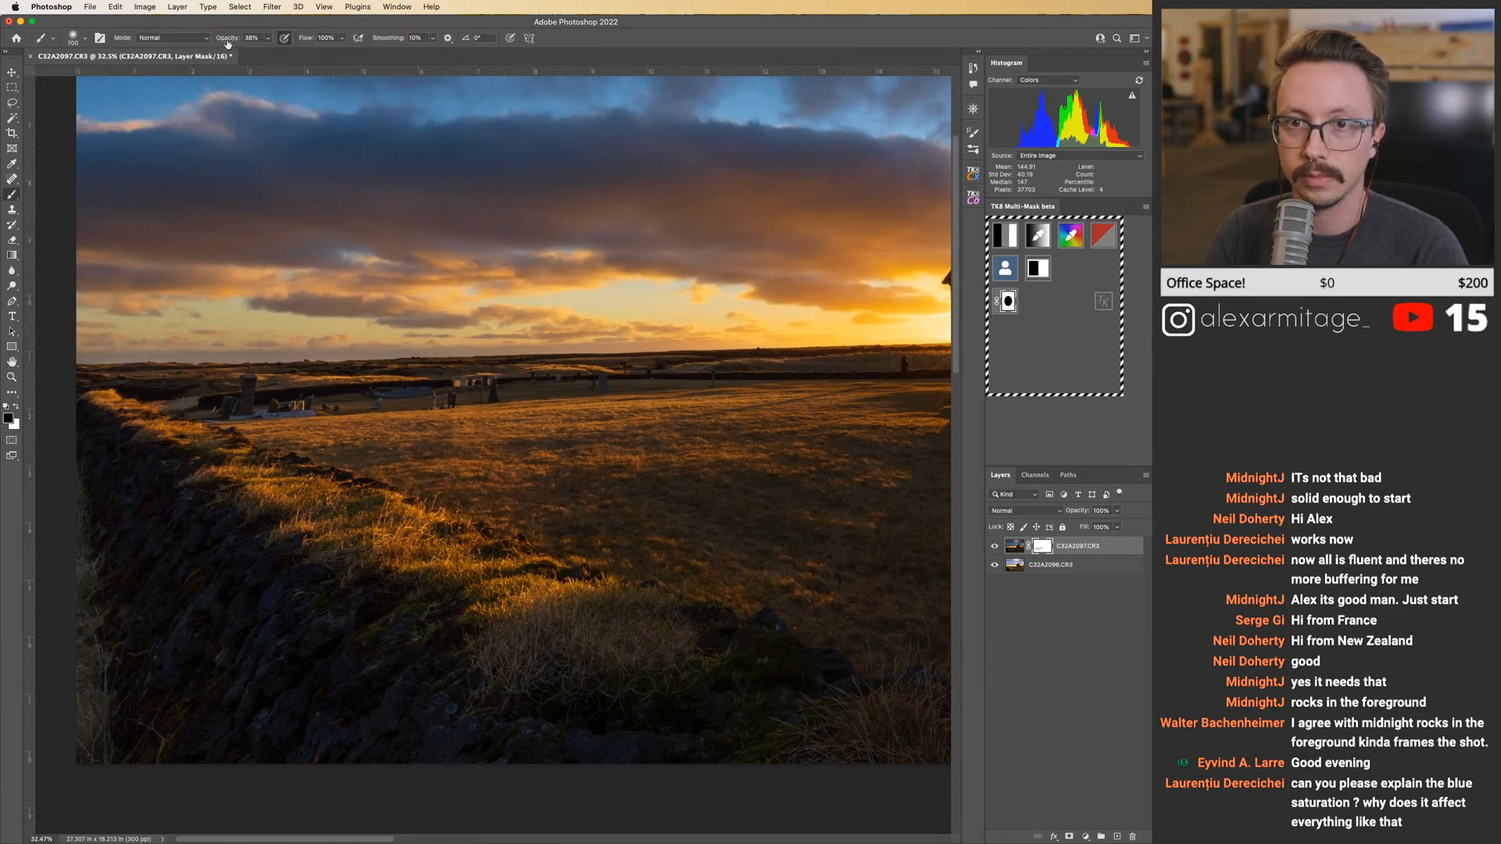
{"action": "left_click_drag", "start_coordinate": [226, 41], "coordinate": [231, 42]}
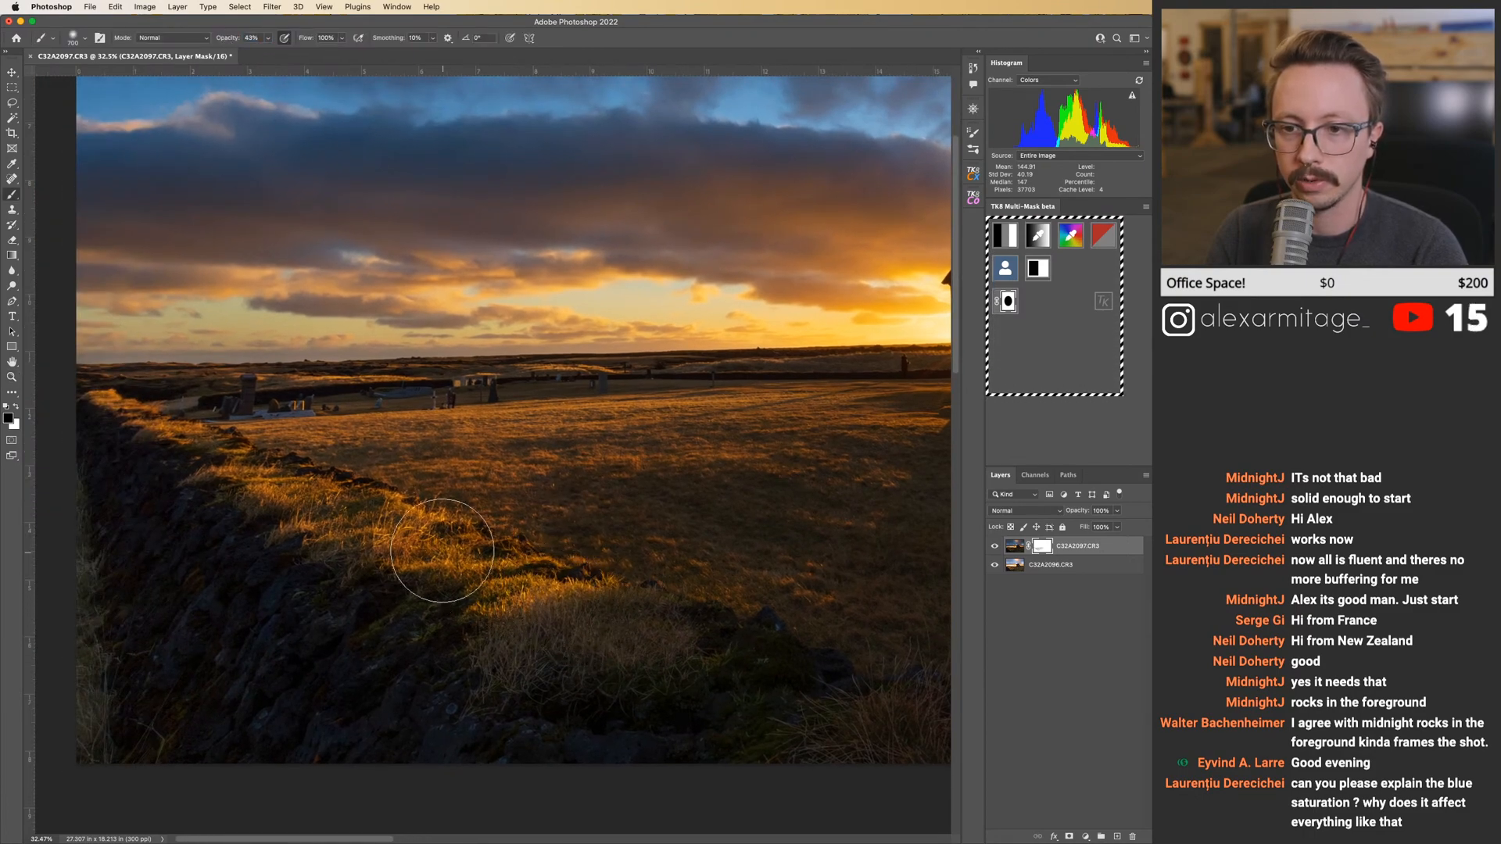
Examine the blended field, stone wall and church up close, and then the whole image.
{"action": "scroll", "coordinate": [548, 516], "scroll_direction": "right", "scroll_amount": 5}
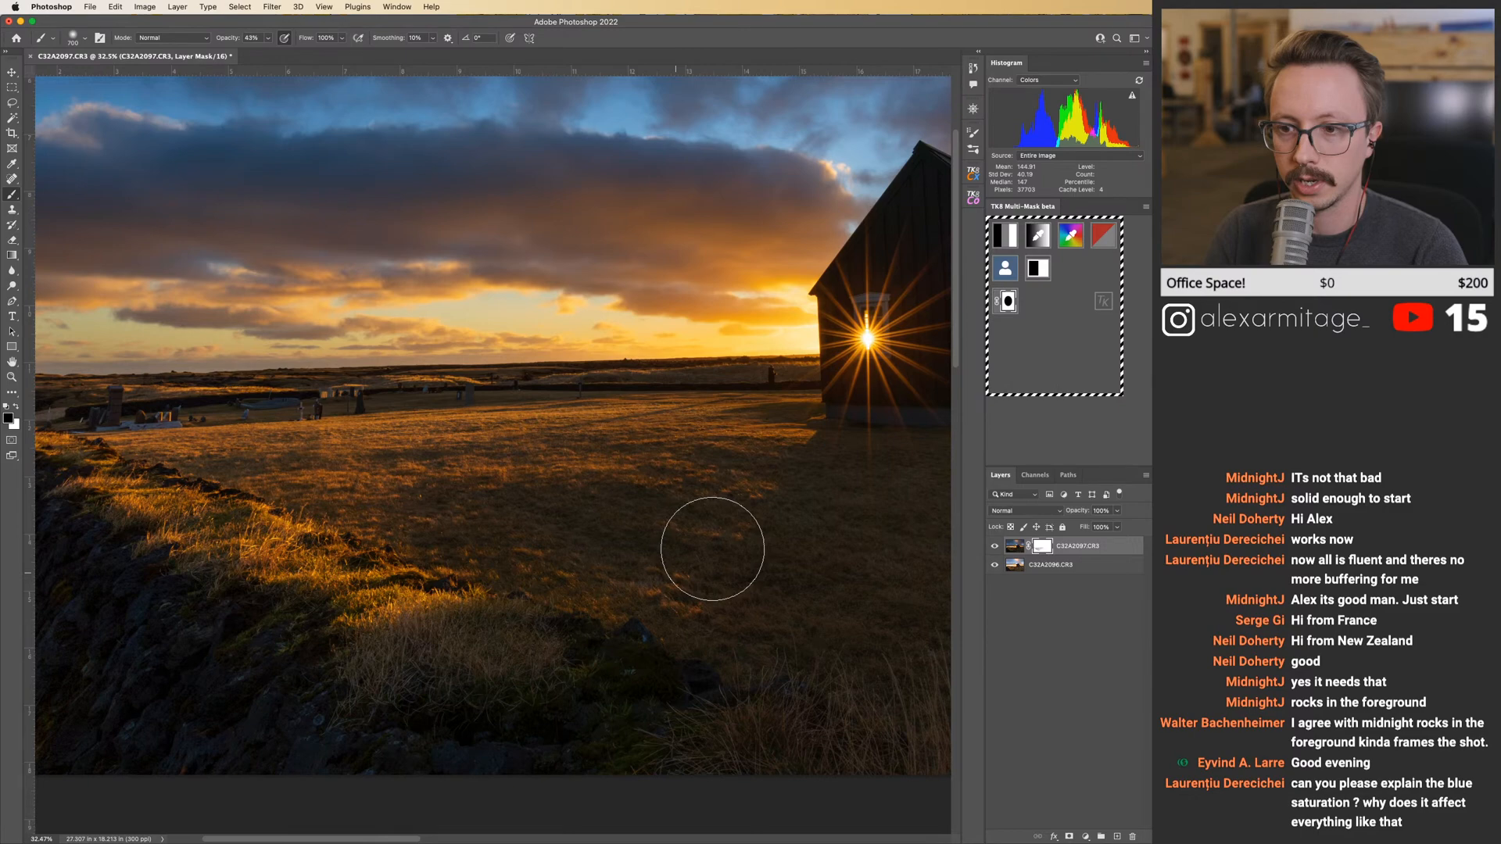
{"action": "left_click_drag", "start_coordinate": [584, 541], "coordinate": [589, 578]}
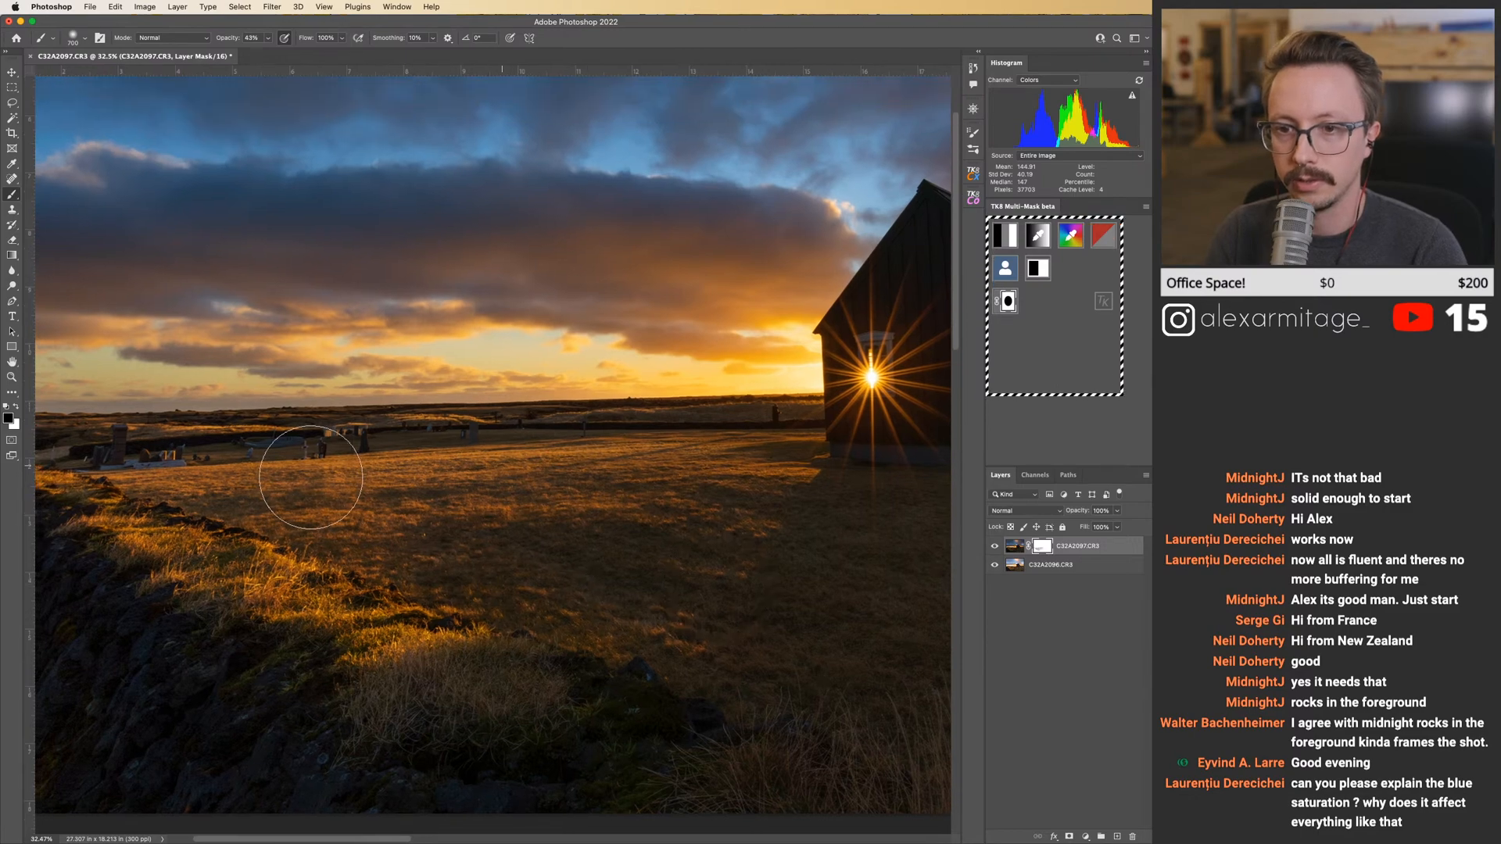
{"action": "left_click_drag", "start_coordinate": [383, 478], "coordinate": [480, 486]}
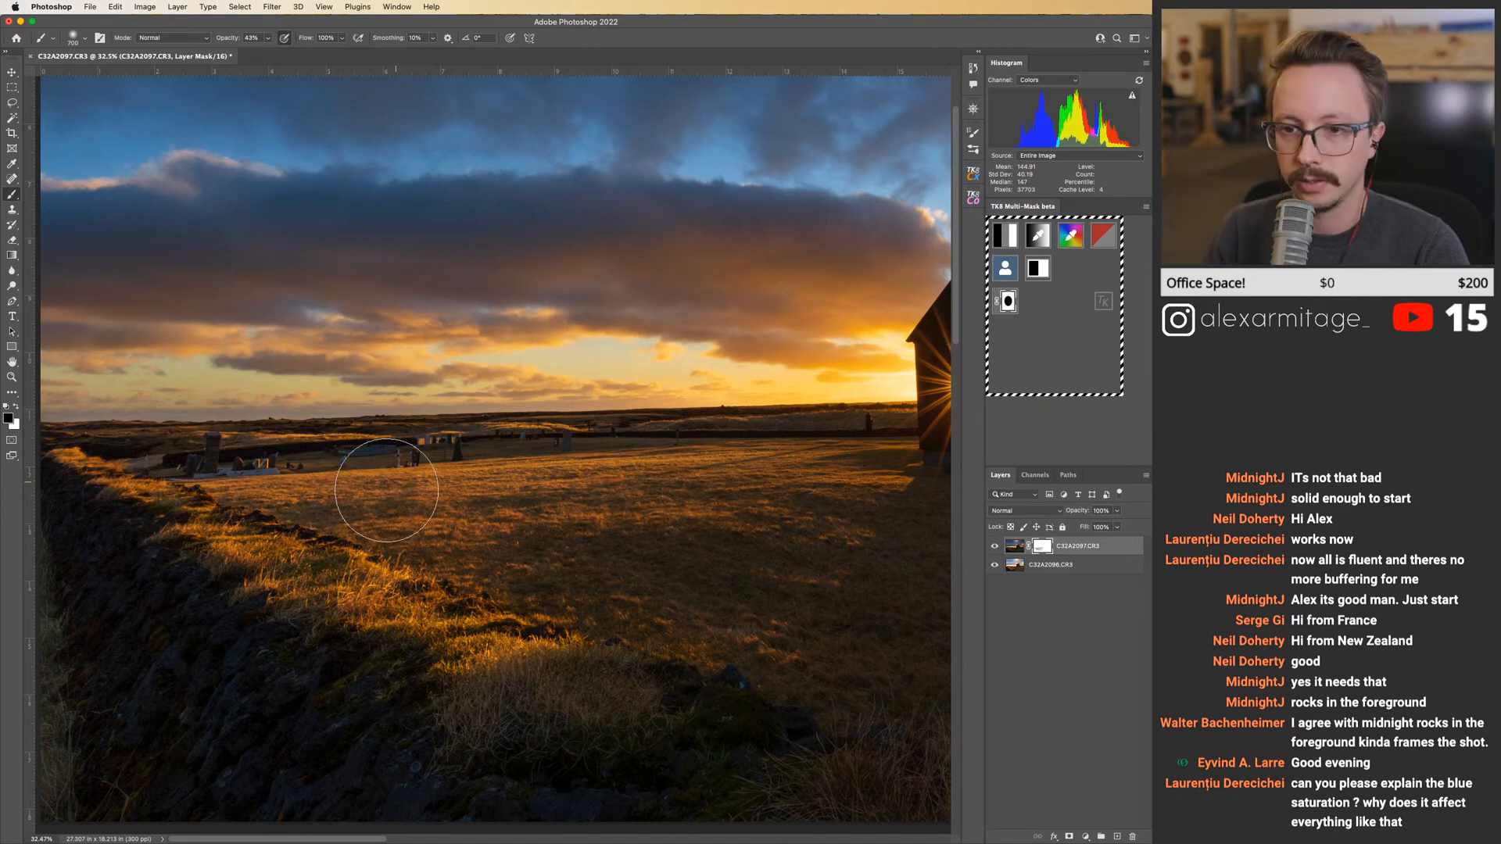
{"action": "scroll", "coordinate": [386, 490], "scroll_direction": "right", "scroll_amount": 6}
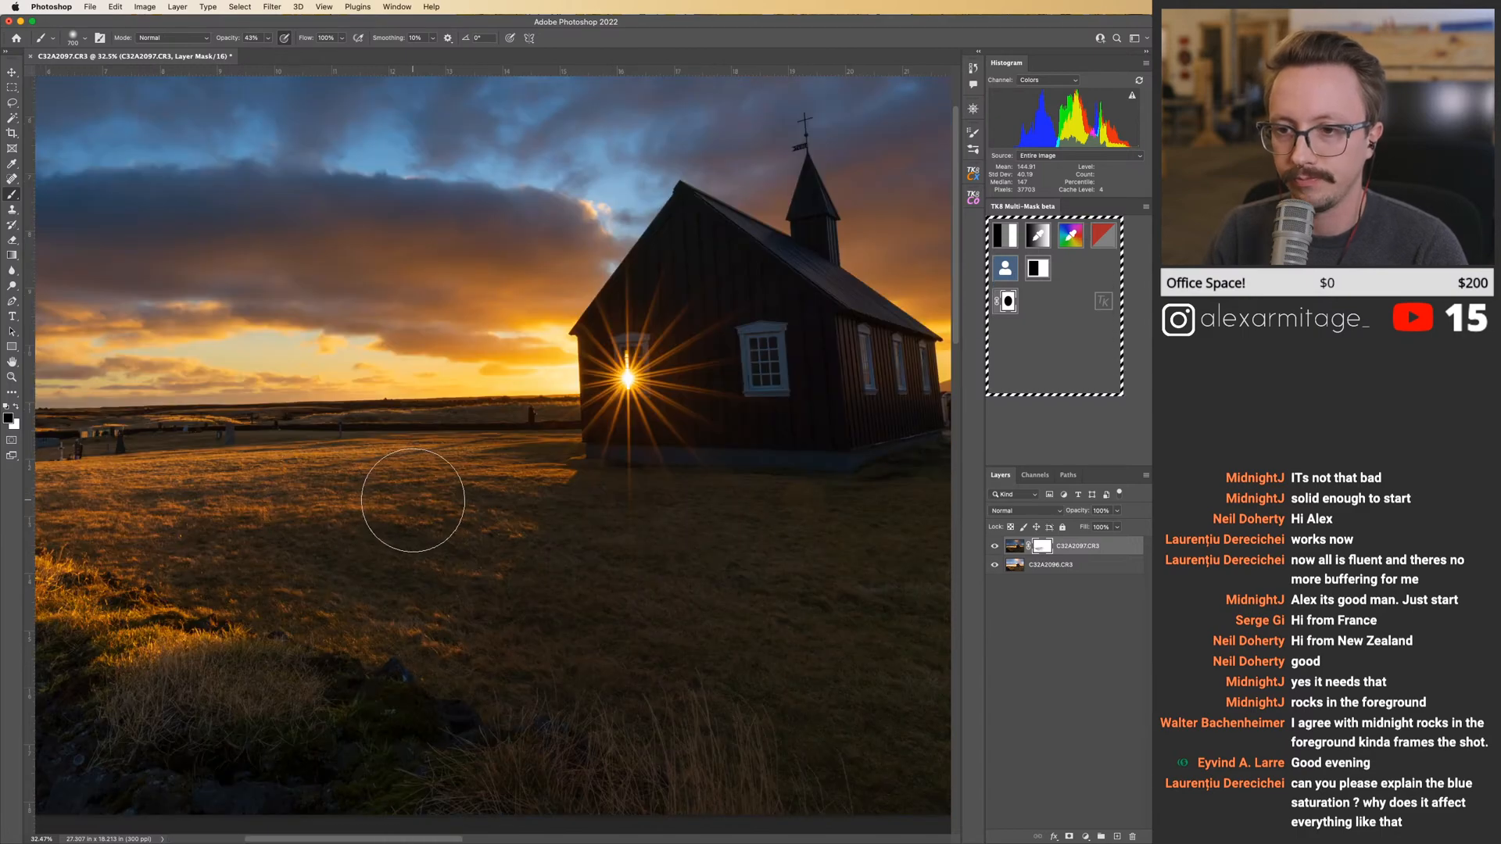
{"action": "scroll", "coordinate": [503, 469], "scroll_direction": "right", "scroll_amount": 6}
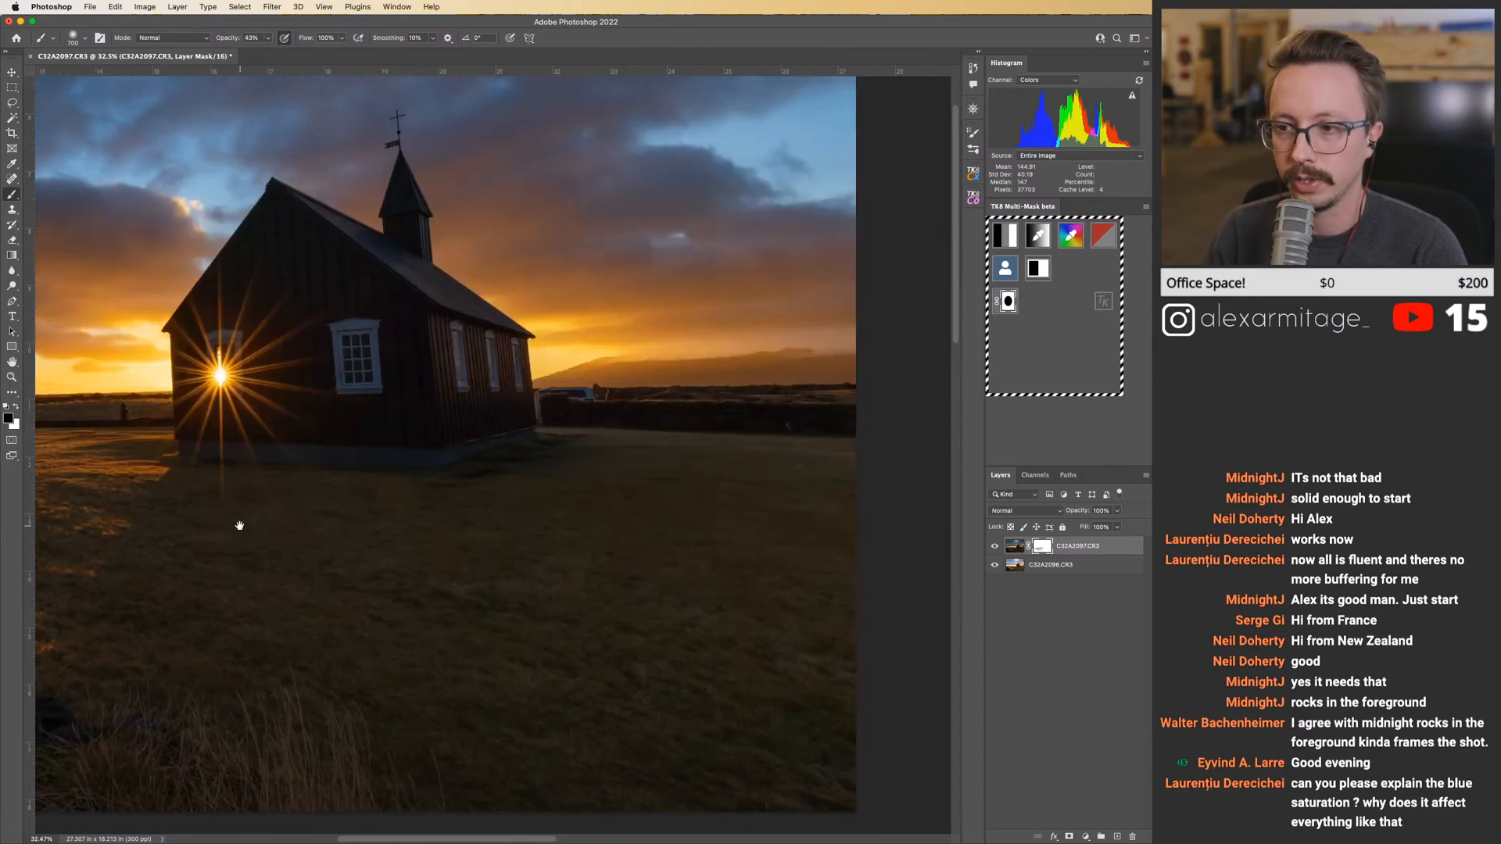
{"action": "scroll", "coordinate": [453, 495], "scroll_direction": "left", "scroll_amount": 6}
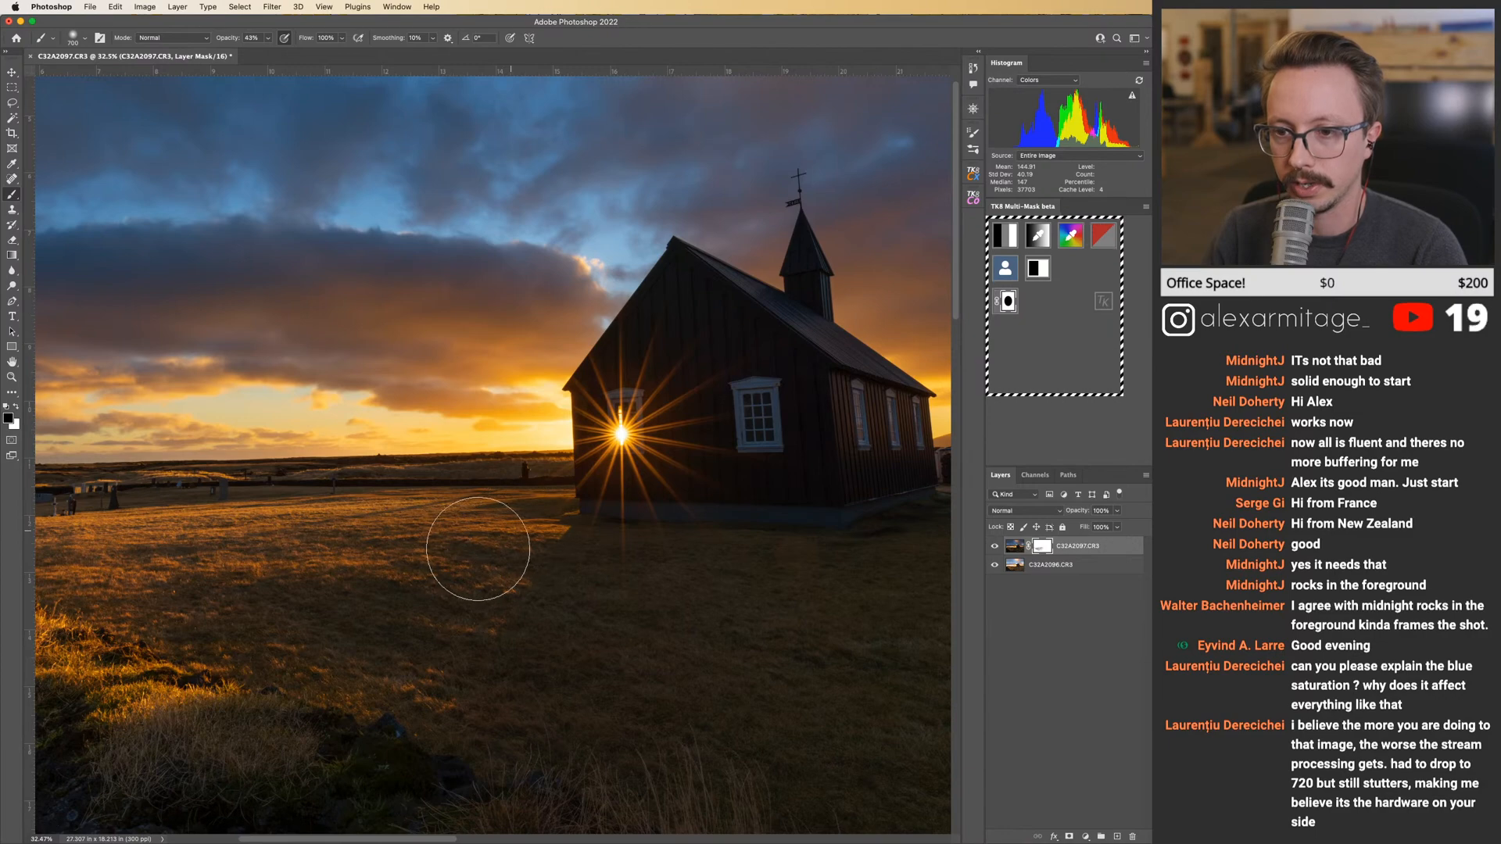
{"action": "mouse_move", "coordinate": [395, 602]}
{"action": "left_mouse_down"}
{"action": "mouse_move", "coordinate": [469, 508]}
{"action": "mouse_move", "coordinate": [654, 489]}
{"action": "mouse_move", "coordinate": [687, 563]}
{"action": "left_mouse_up"}
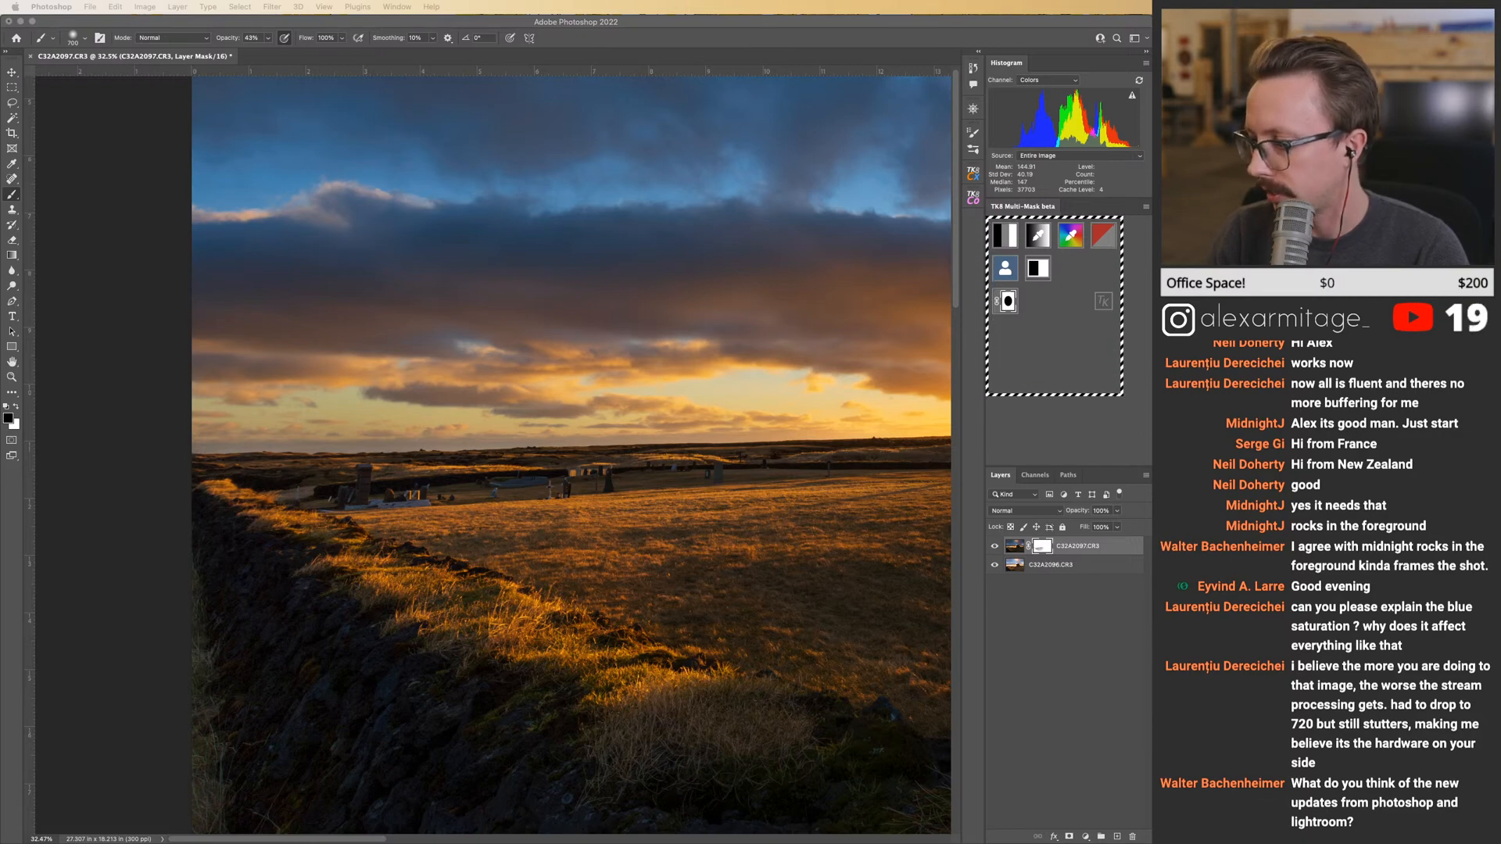
{"action": "left_click", "coordinate": [741, 513]}
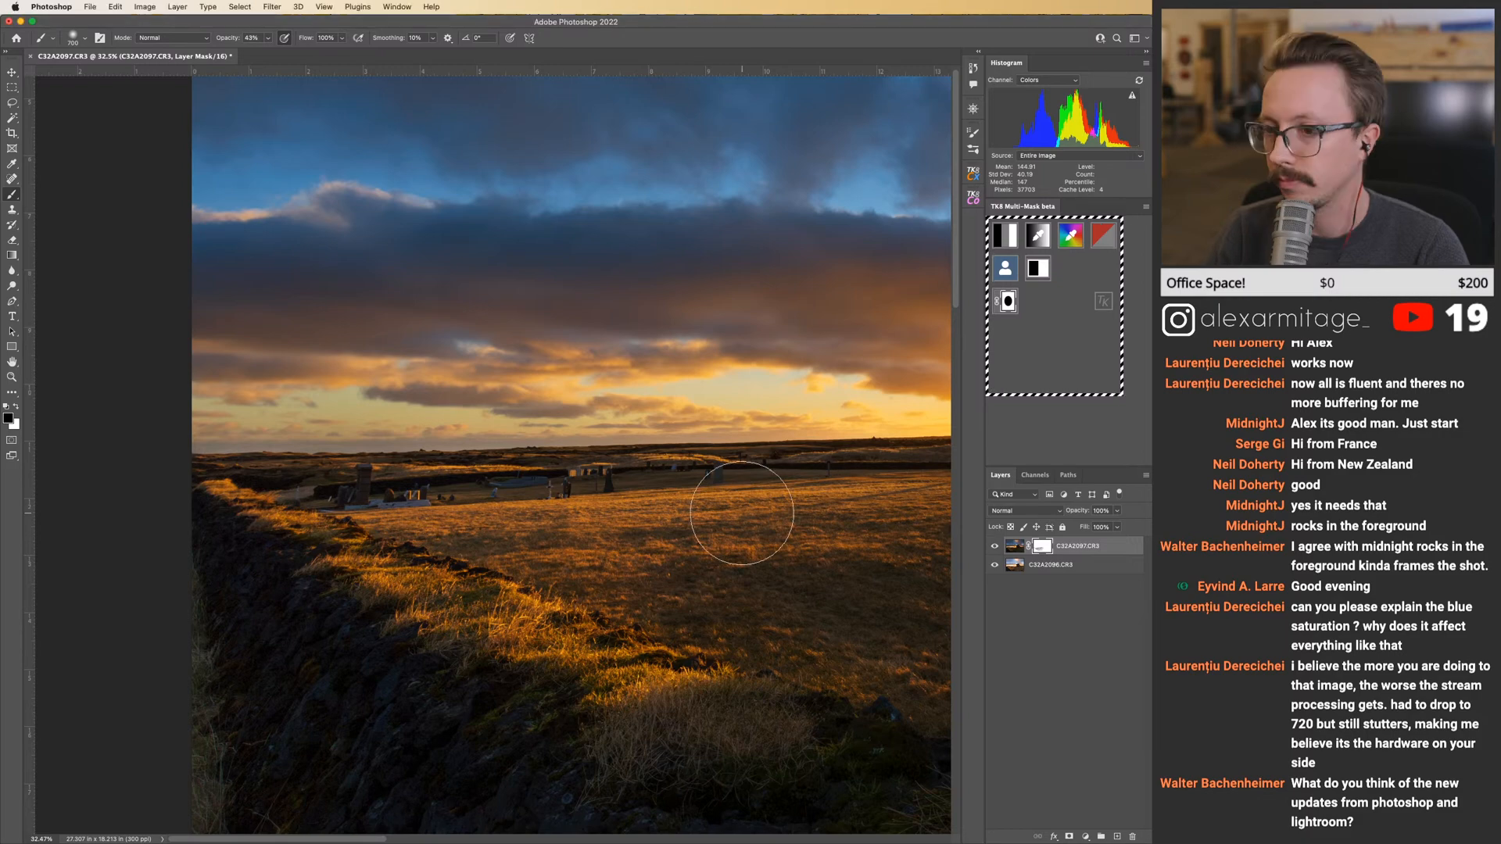
{"action": "scroll", "coordinate": [741, 514], "scroll_direction": "right", "scroll_amount": 5}
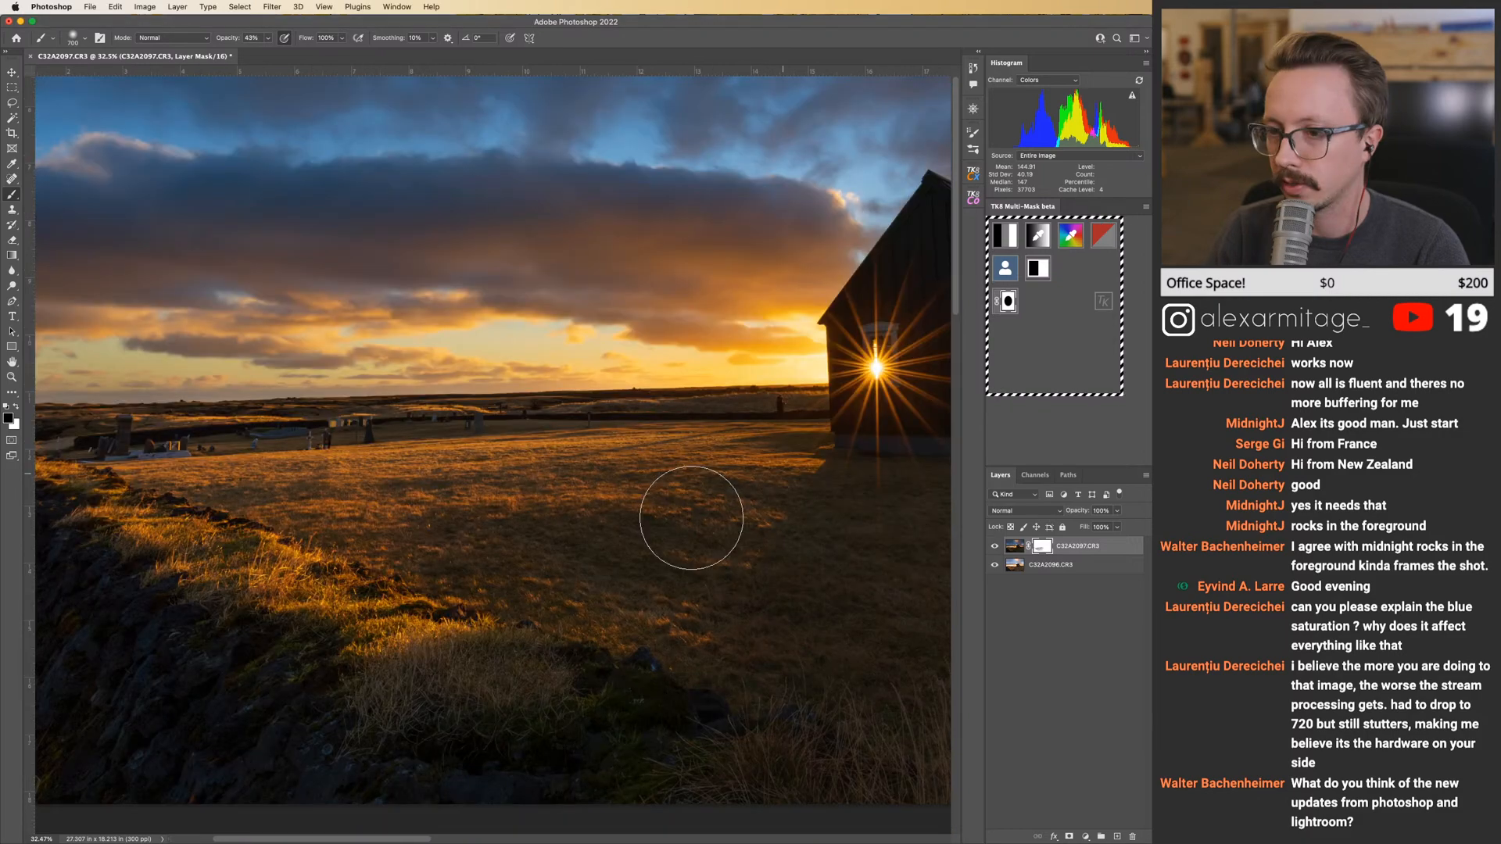
{"action": "scroll", "coordinate": [691, 517], "scroll_direction": "left", "scroll_amount": 4}
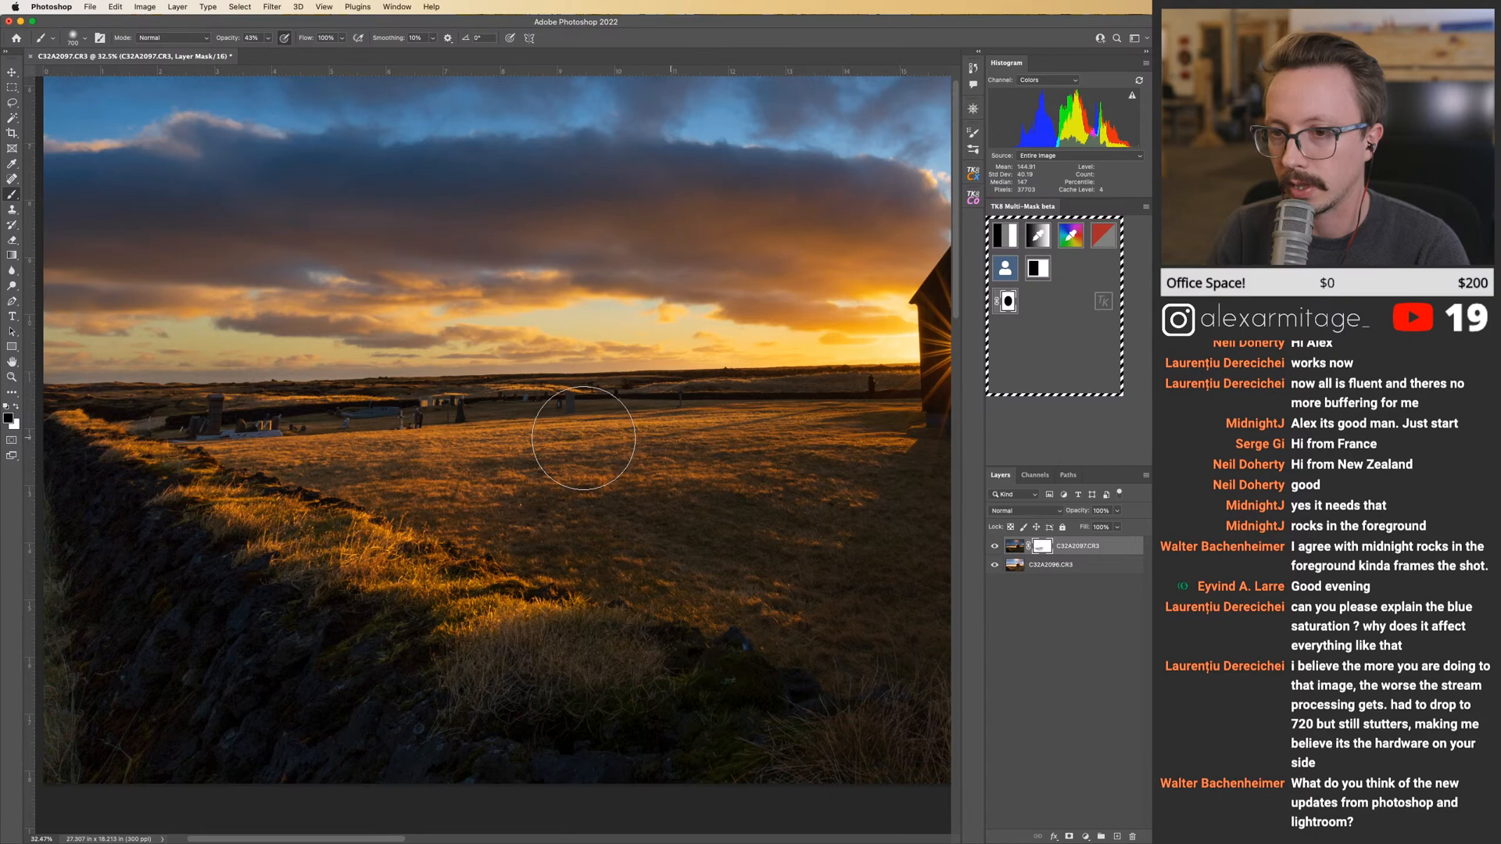
{"action": "scroll", "coordinate": [583, 438], "scroll_direction": "left", "scroll_amount": 5}
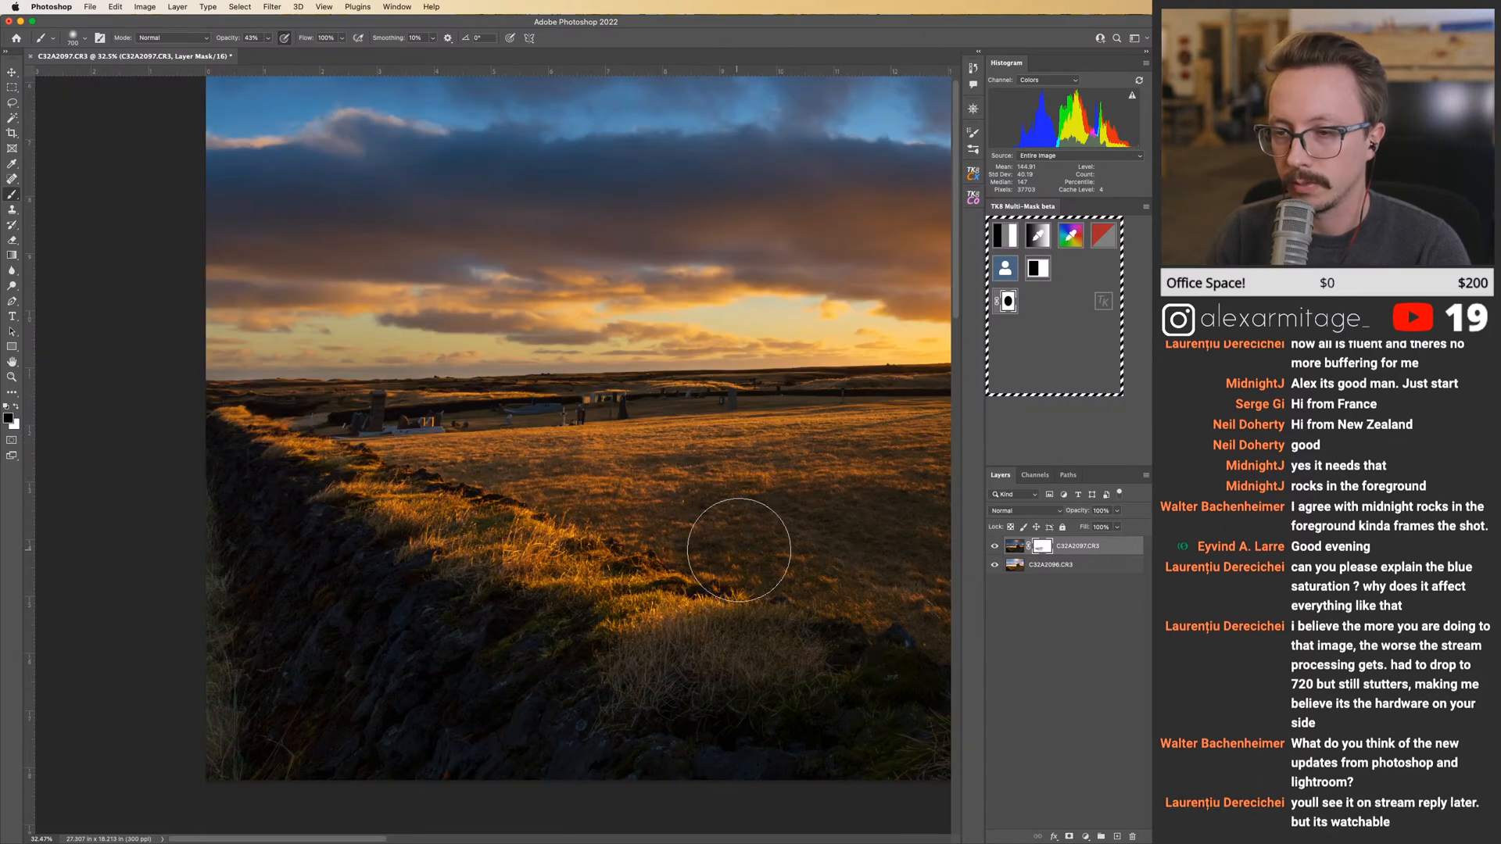
{"action": "left_click_drag", "start_coordinate": [740, 550], "coordinate": [483, 560]}
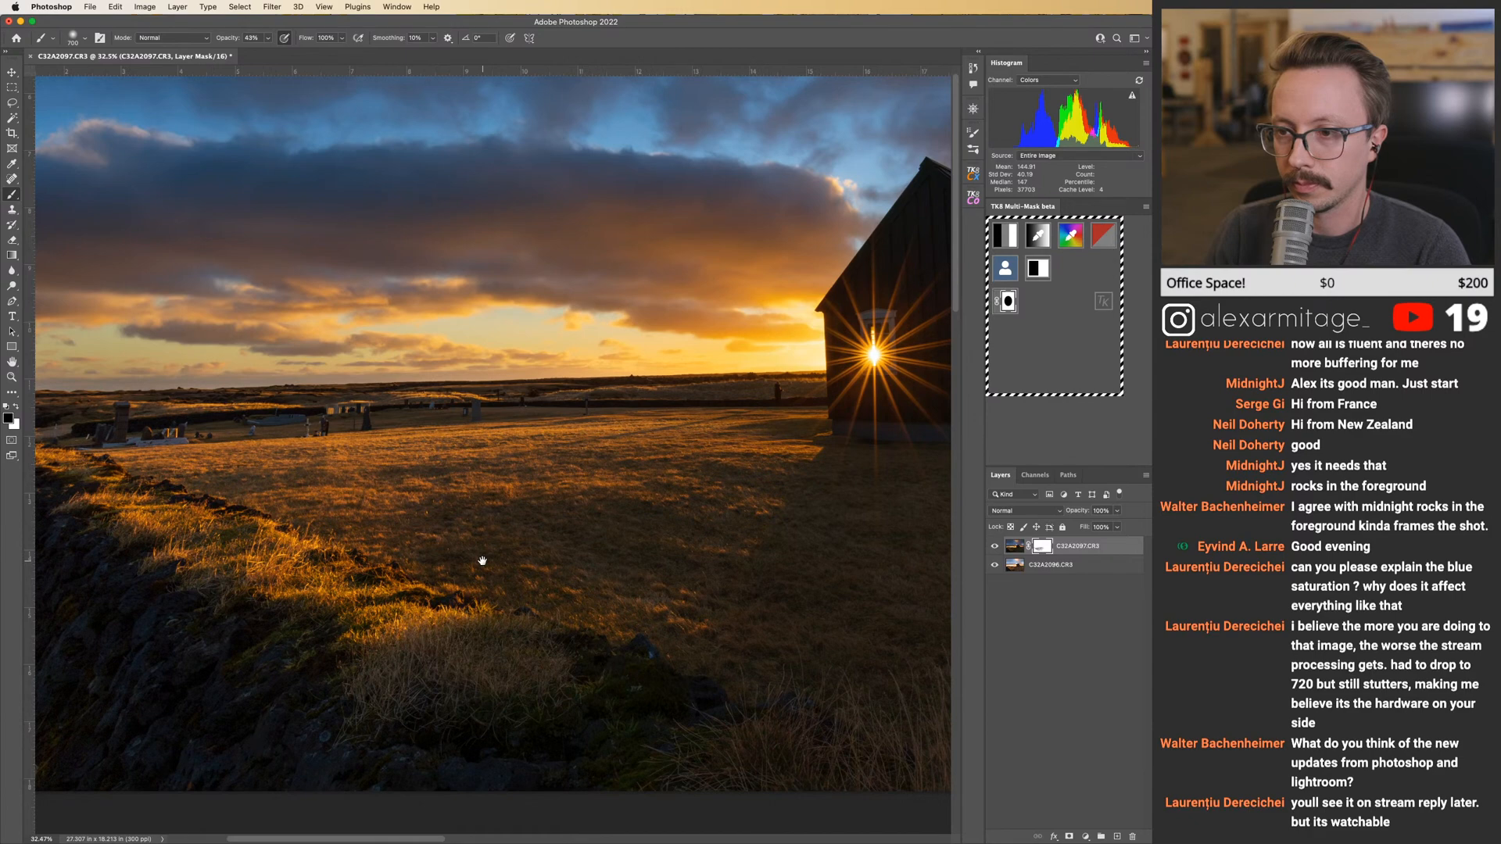
{"action": "scroll", "coordinate": [482, 560], "scroll_direction": "down", "scroll_amount": 5}
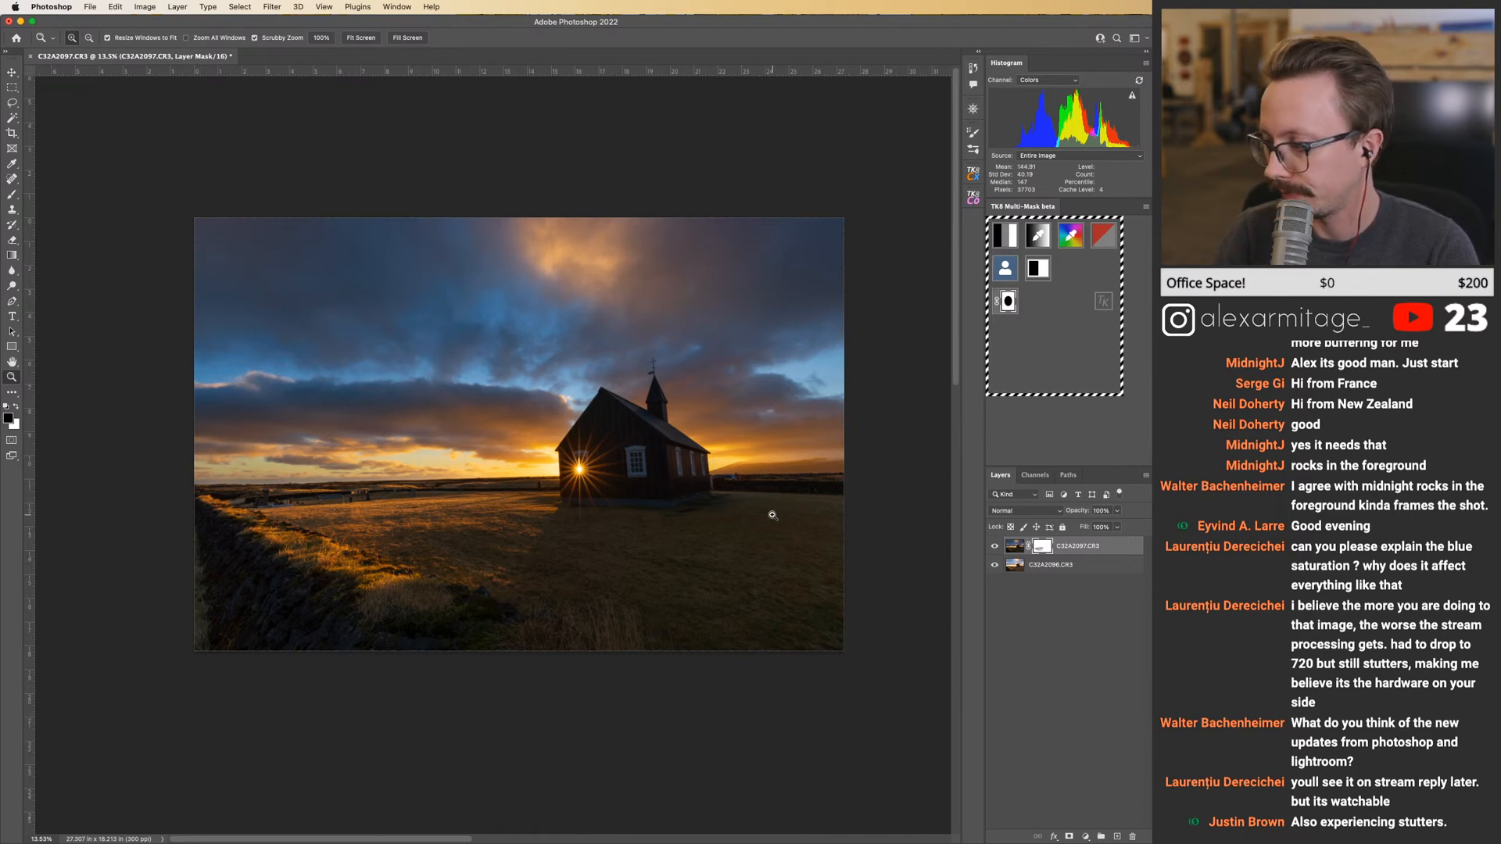
{"action": "left_click_drag", "start_coordinate": [522, 499], "coordinate": [552, 511]}
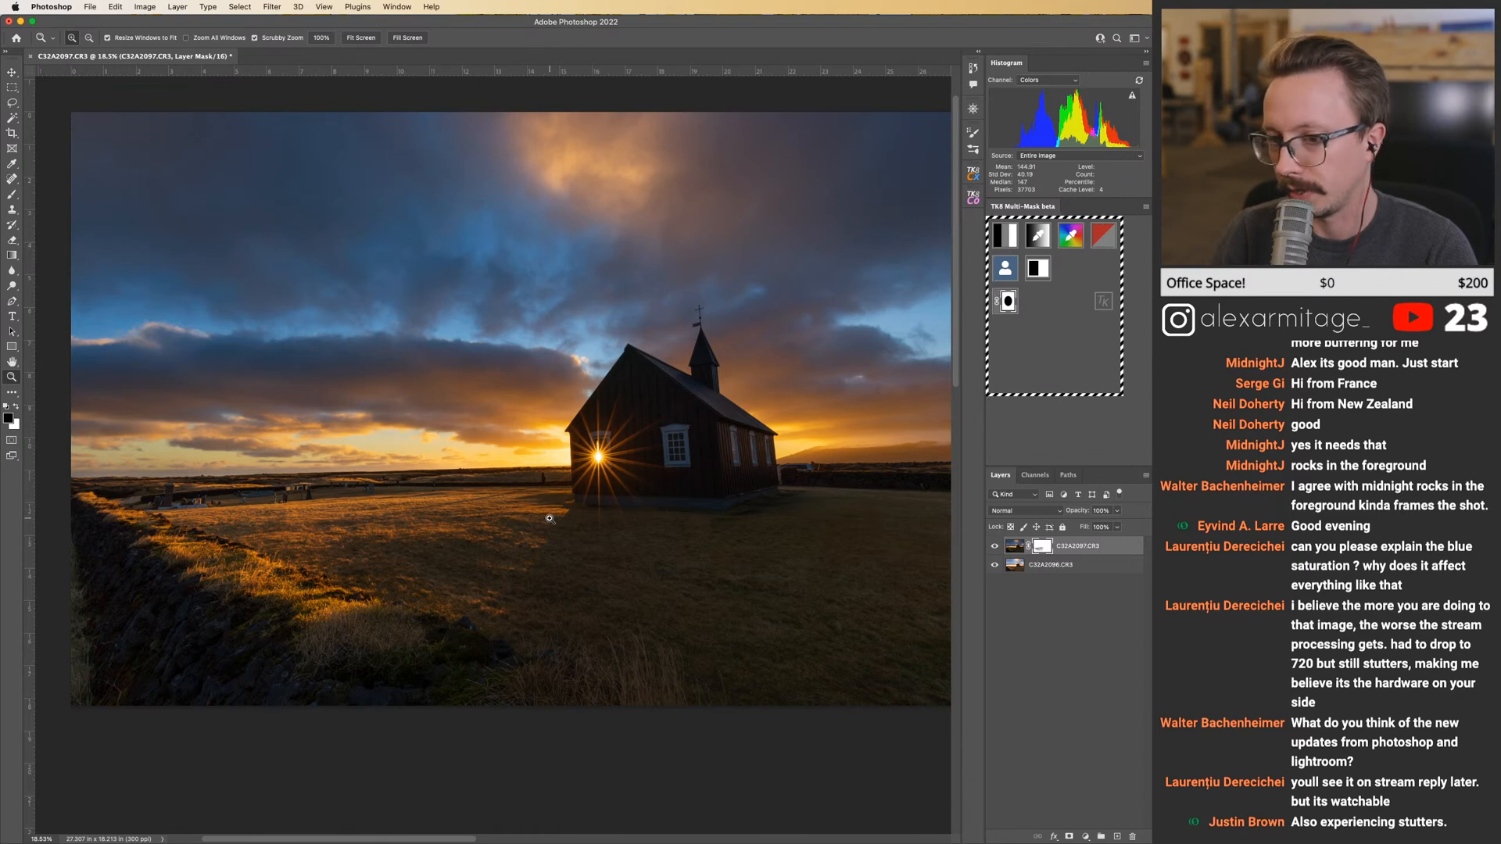
{"action": "key", "text": "super+0"}
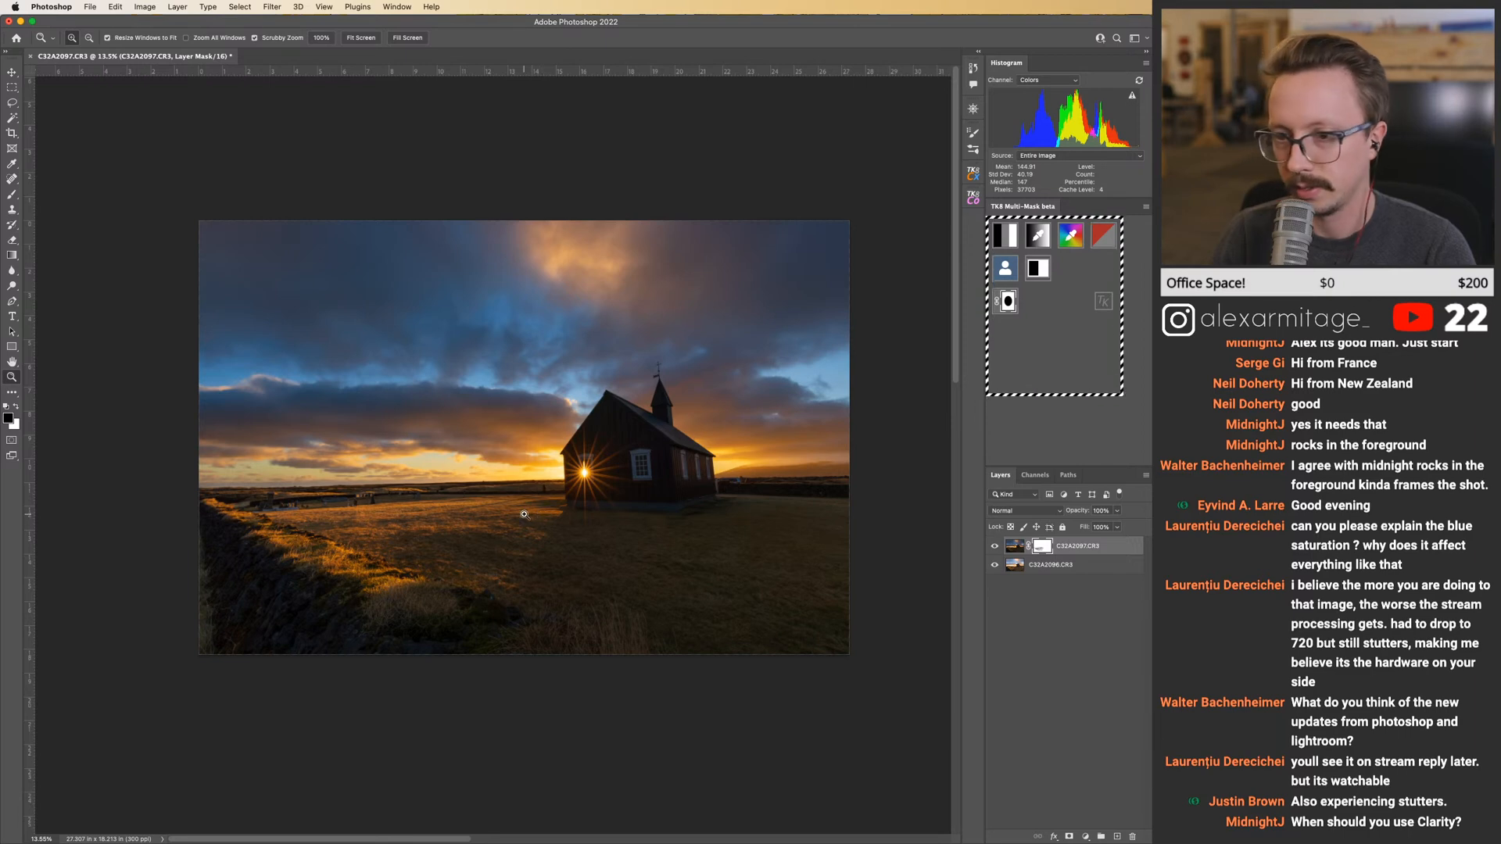
Paint black at 43% opacity over the sky beside the church's sunlit end on the layer mask, using a much larger brush.
{"action": "left_click_drag", "start_coordinate": [524, 506], "coordinate": [535, 507]}
{"action": "key", "text": "b"}
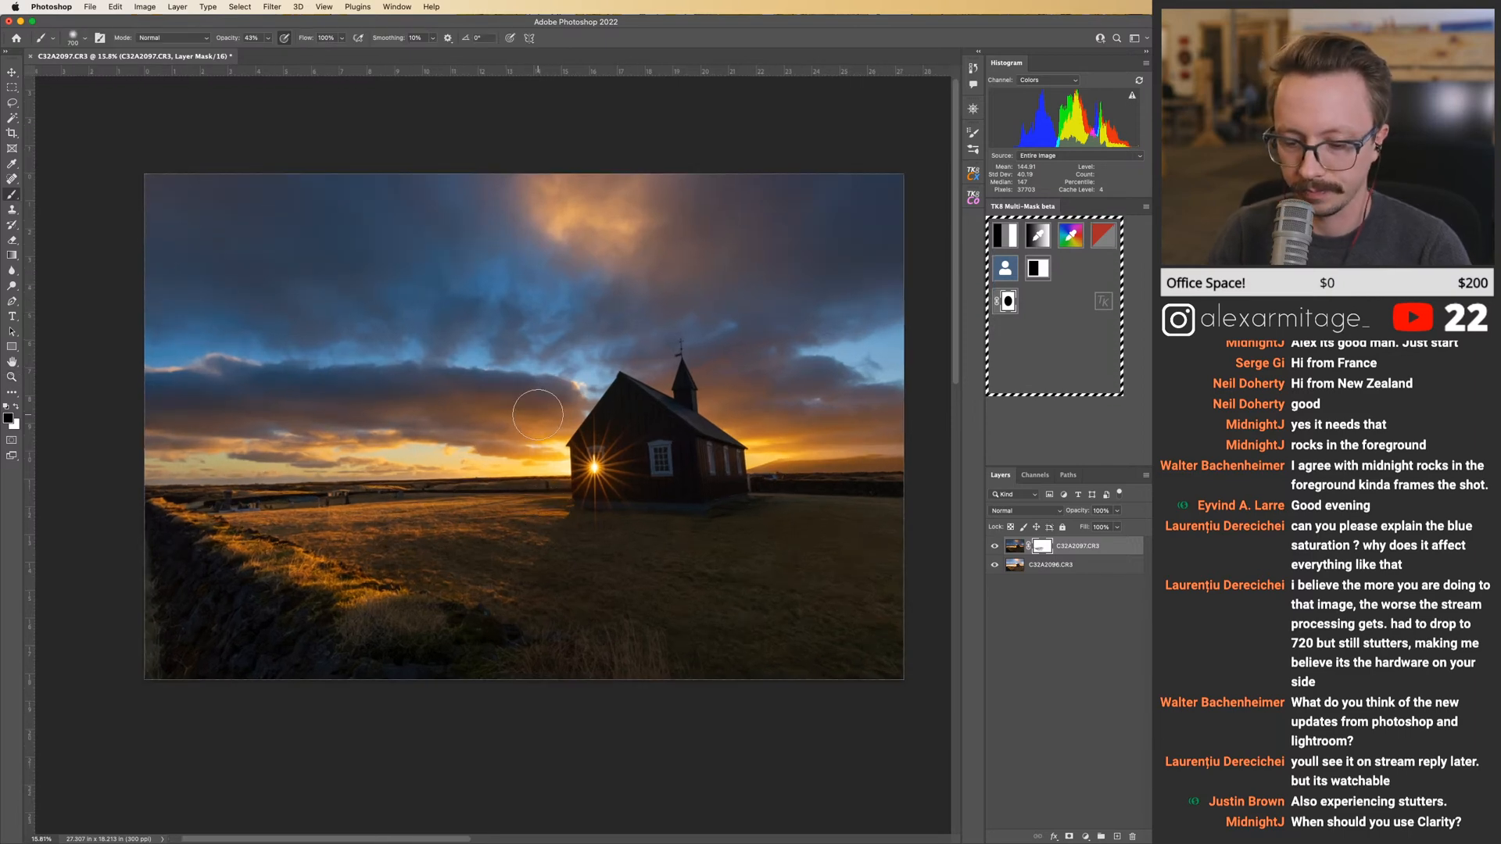
{"action": "key", "text": "bracketright"}
{"action": "key", "text": "bracketright"}
{"action": "key", "text": "bracketright"}
{"action": "key", "text": "bracketright"}
{"action": "key", "text": "bracketright"}
{"action": "key", "text": "bracketright"}
{"action": "key", "text": "bracketright"}
{"action": "key", "text": "bracketright"}
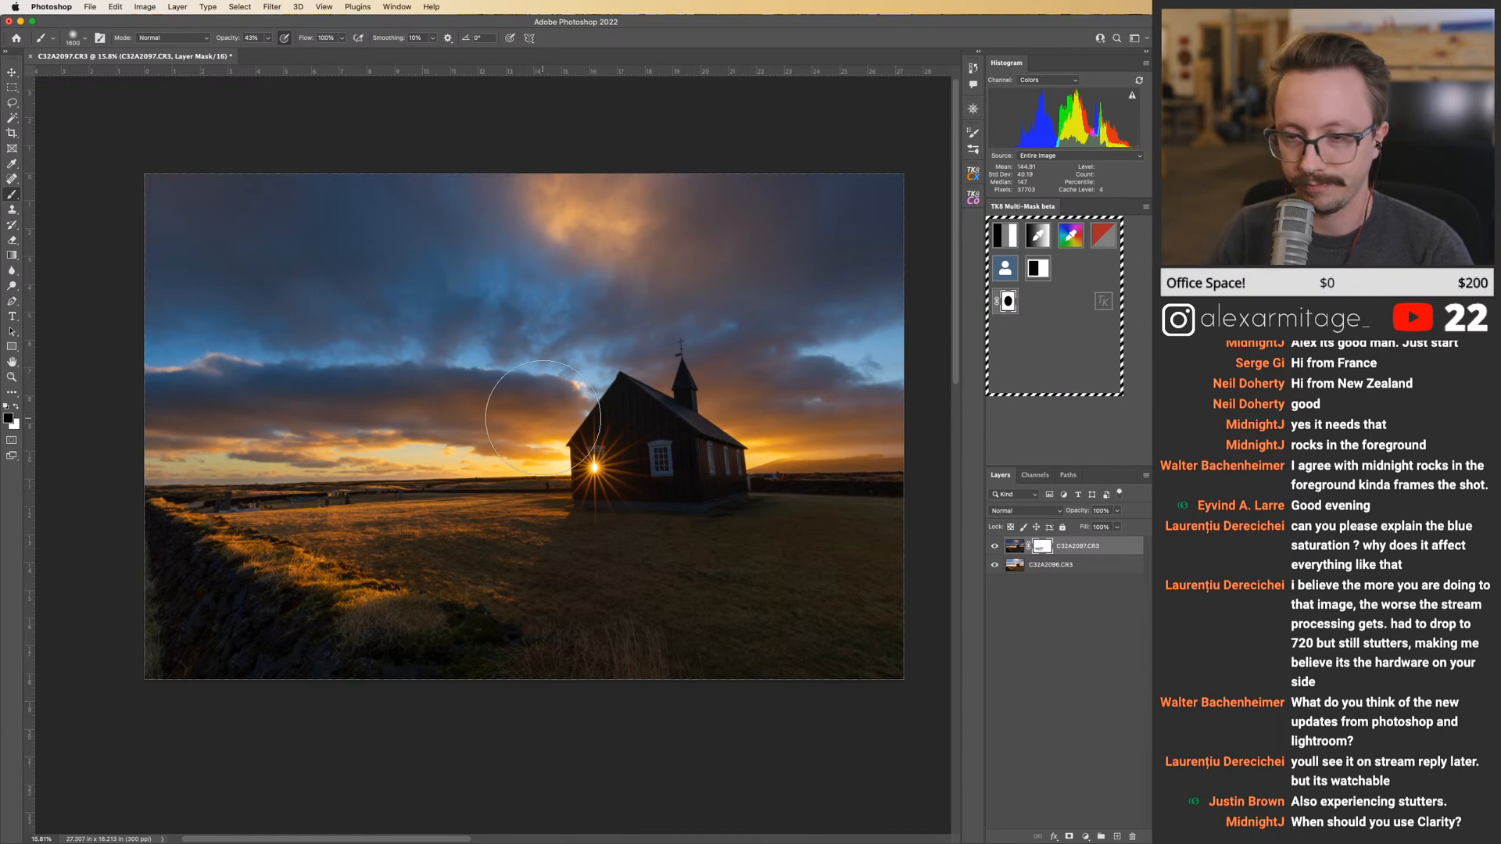
{"action": "mouse_move", "coordinate": [533, 413]}
{"action": "left_mouse_down"}
{"action": "mouse_move", "coordinate": [403, 389]}
{"action": "mouse_move", "coordinate": [514, 404]}
{"action": "left_mouse_up"}
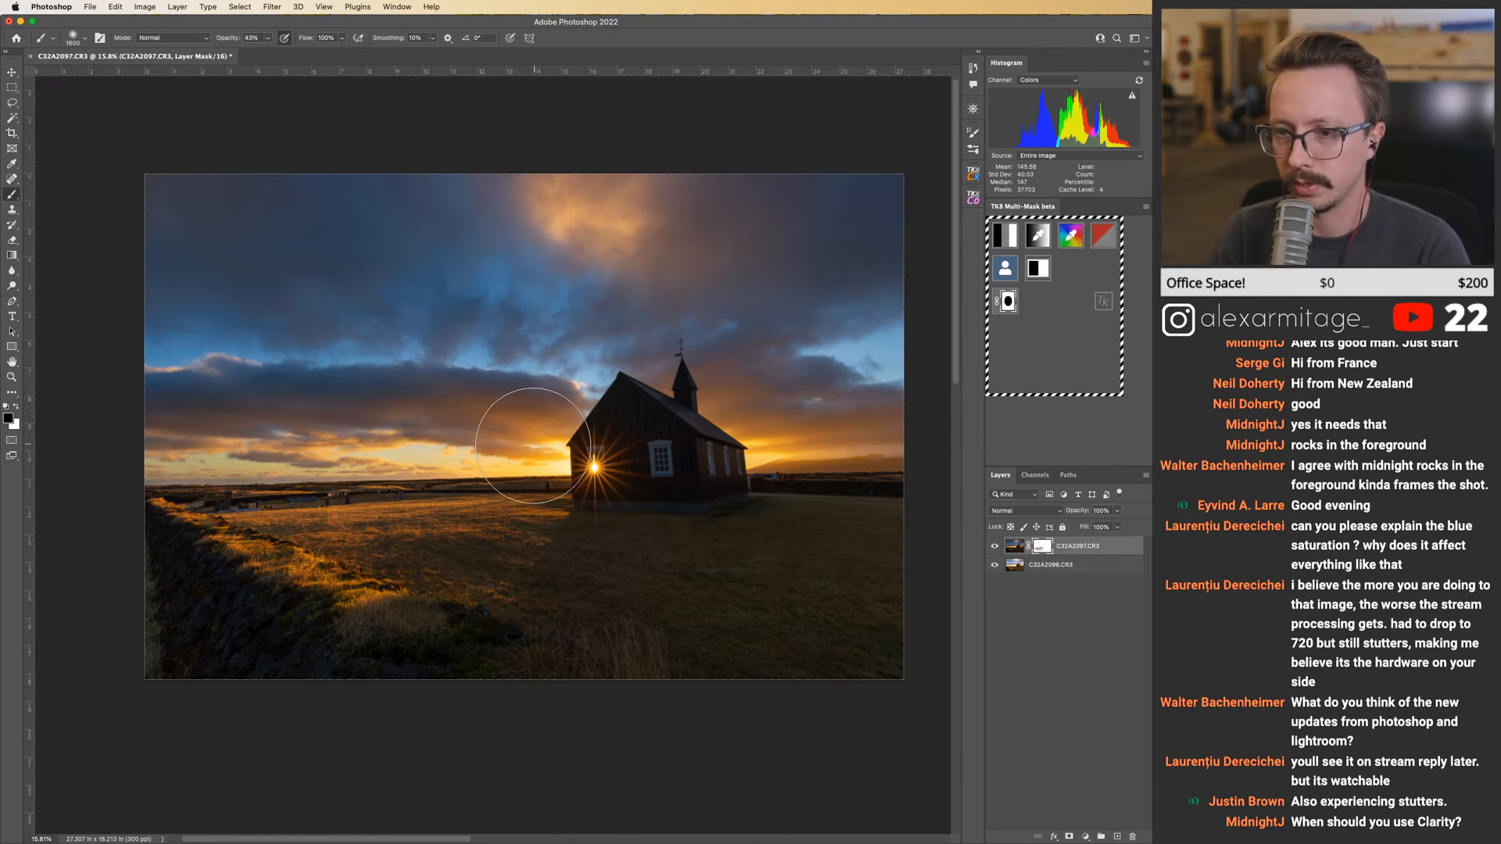
Toggle the dark C32A2097 layer's visibility repeatedly to compare the blended sky with the brighter exposure.
{"action": "scroll", "coordinate": [525, 438], "scroll_direction": "left", "scroll_amount": 3}
{"action": "scroll", "coordinate": [525, 438], "scroll_direction": "up", "scroll_amount": 1}
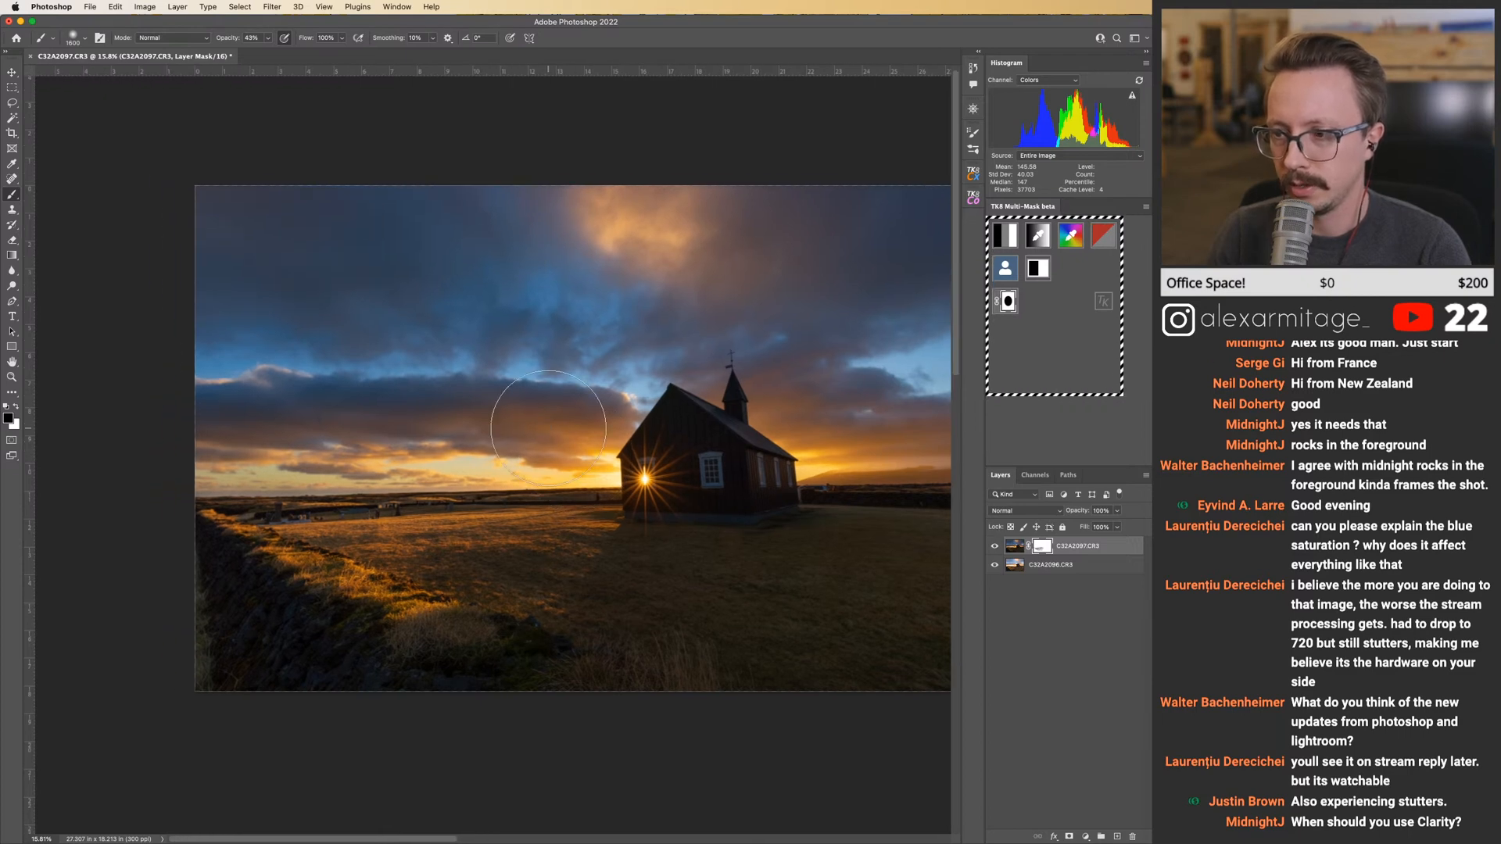
{"action": "key", "text": "super+comma"}
{"action": "key", "text": "super+comma"}
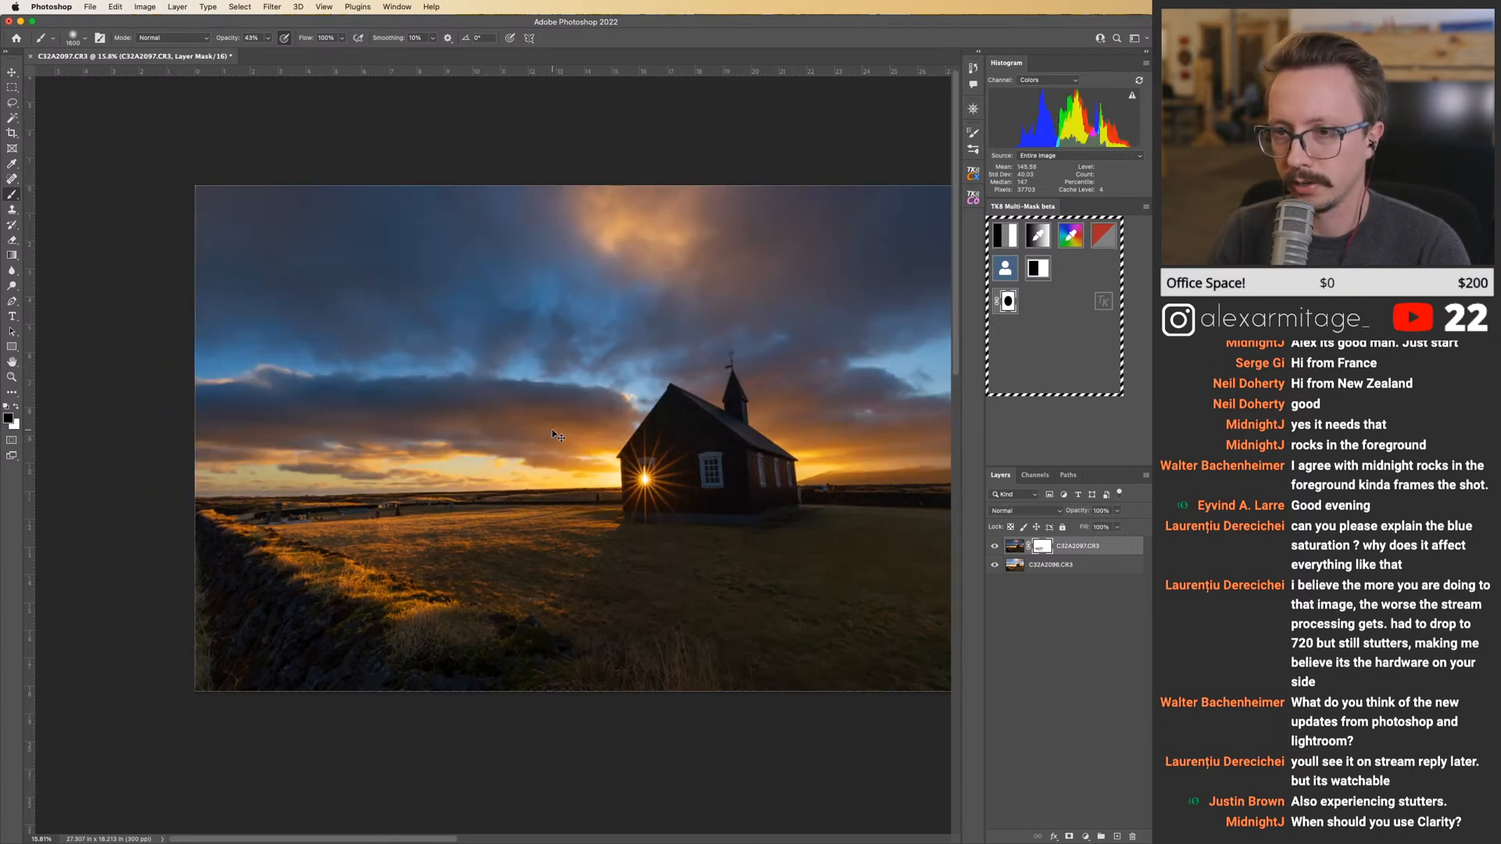
{"action": "key", "text": "super+comma"}
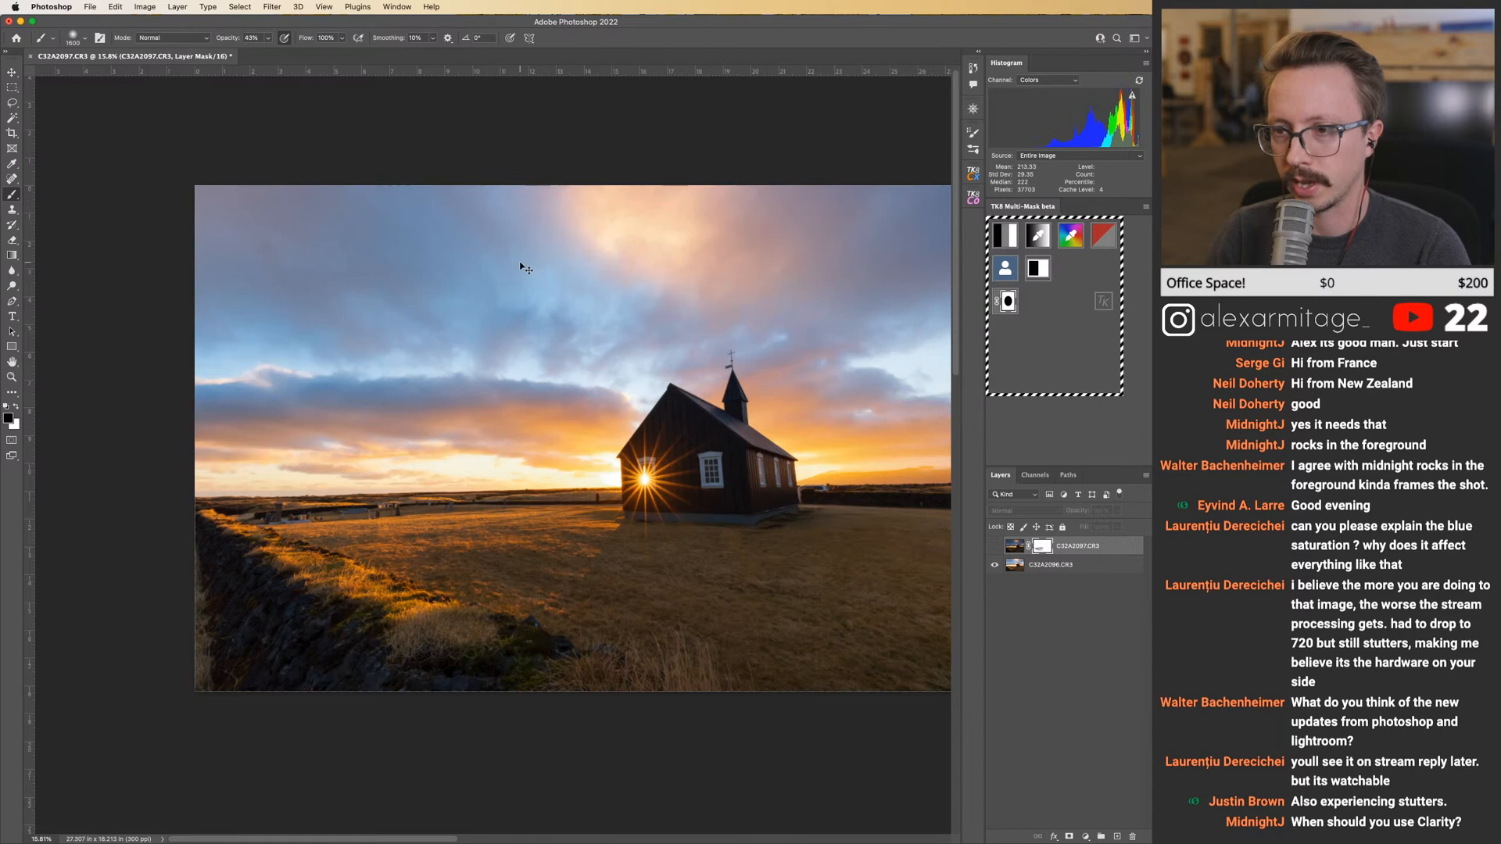
{"action": "key", "text": "super+comma"}
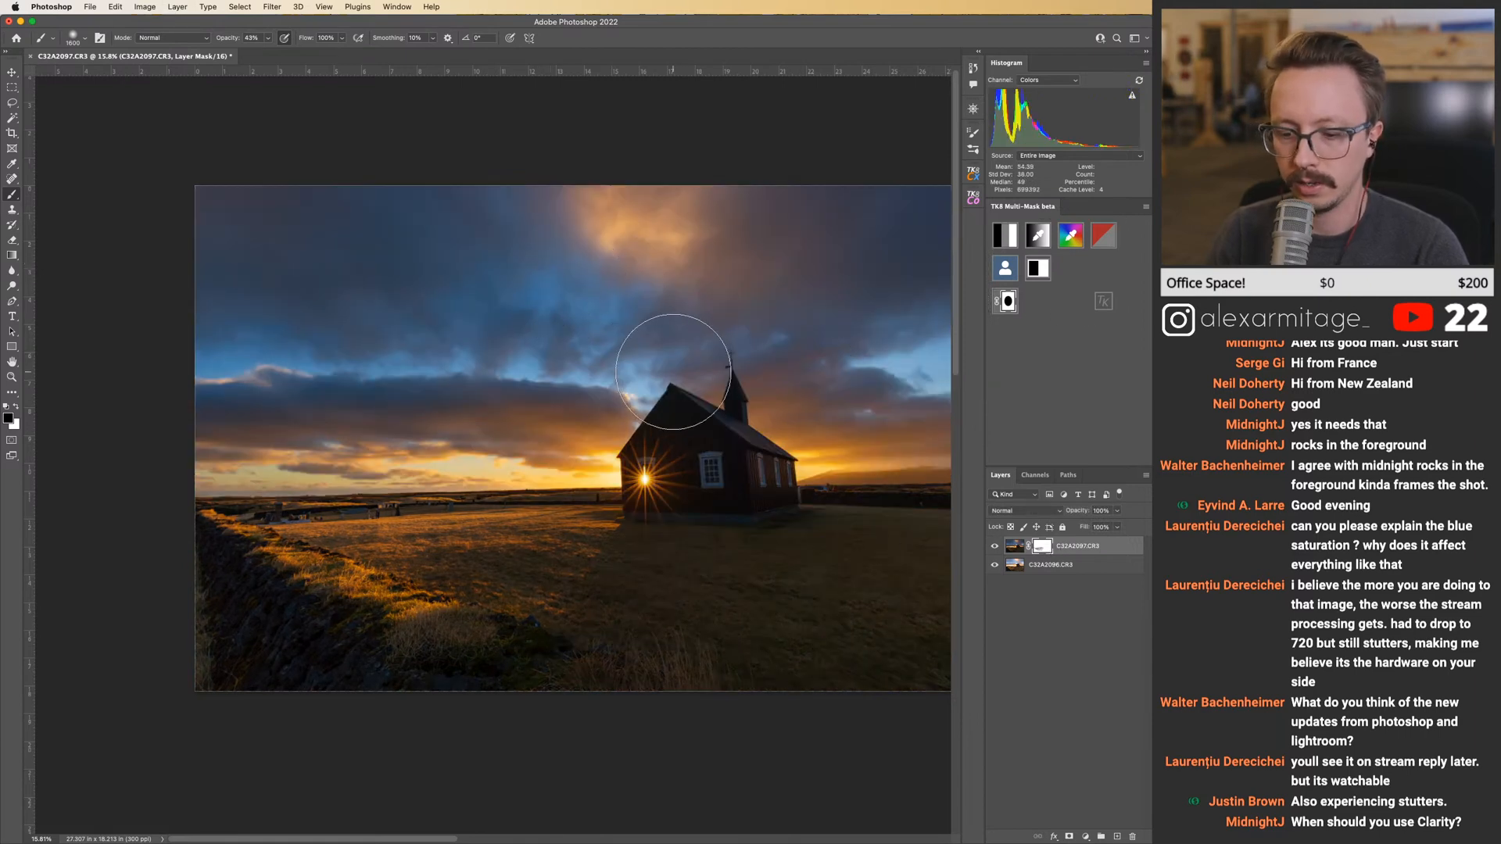
Paint black over the upper sky on the layer mask with a very large brush at 9% opacity.
{"action": "key", "text": "bracketright"}
{"action": "key", "text": "bracketright"}
{"action": "key", "text": "bracketright"}
{"action": "key", "text": "bracketright"}
{"action": "key", "text": "bracketright"}
{"action": "key", "text": "bracketright"}
{"action": "key", "text": "bracketright"}
{"action": "key", "text": "bracketright"}
{"action": "key", "text": "bracketright"}
{"action": "key", "text": "bracketright"}
{"action": "key", "text": "bracketright"}
{"action": "key", "text": "bracketright"}
{"action": "key", "text": "bracketright"}
{"action": "key", "text": "bracketright"}
{"action": "key", "text": "bracketright"}
{"action": "key", "text": "bracketright"}
{"action": "key", "text": "bracketright"}
{"action": "key", "text": "bracketright"}
{"action": "key", "text": "bracketright"}
{"action": "key", "text": "bracketright"}
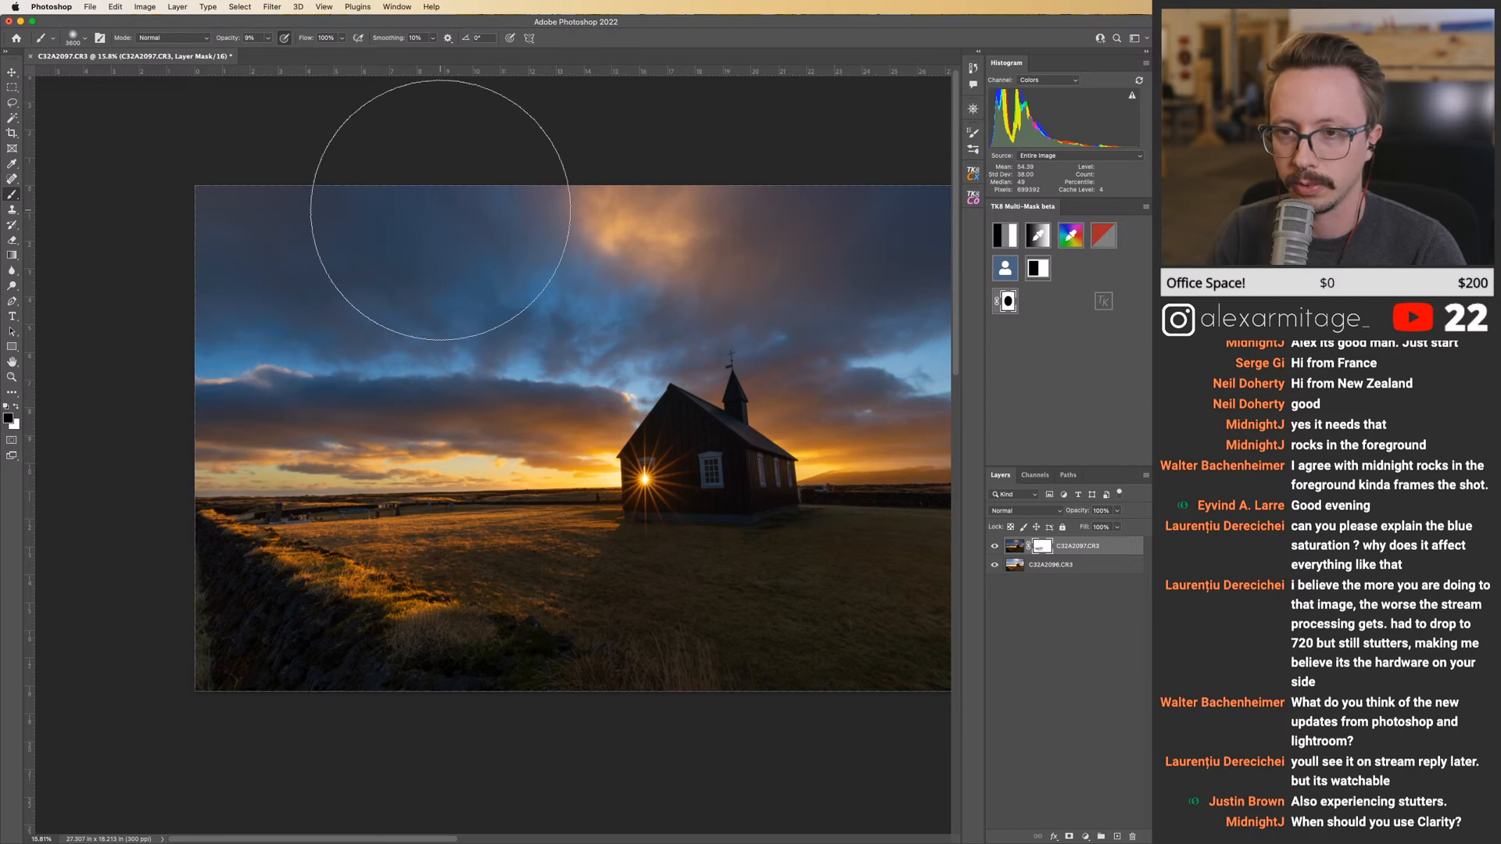
{"action": "mouse_move", "coordinate": [402, 201]}
{"action": "left_mouse_down"}
{"action": "mouse_move", "coordinate": [486, 269]}
{"action": "mouse_move", "coordinate": [284, 217]}
{"action": "mouse_move", "coordinate": [211, 261]}
{"action": "left_mouse_up"}
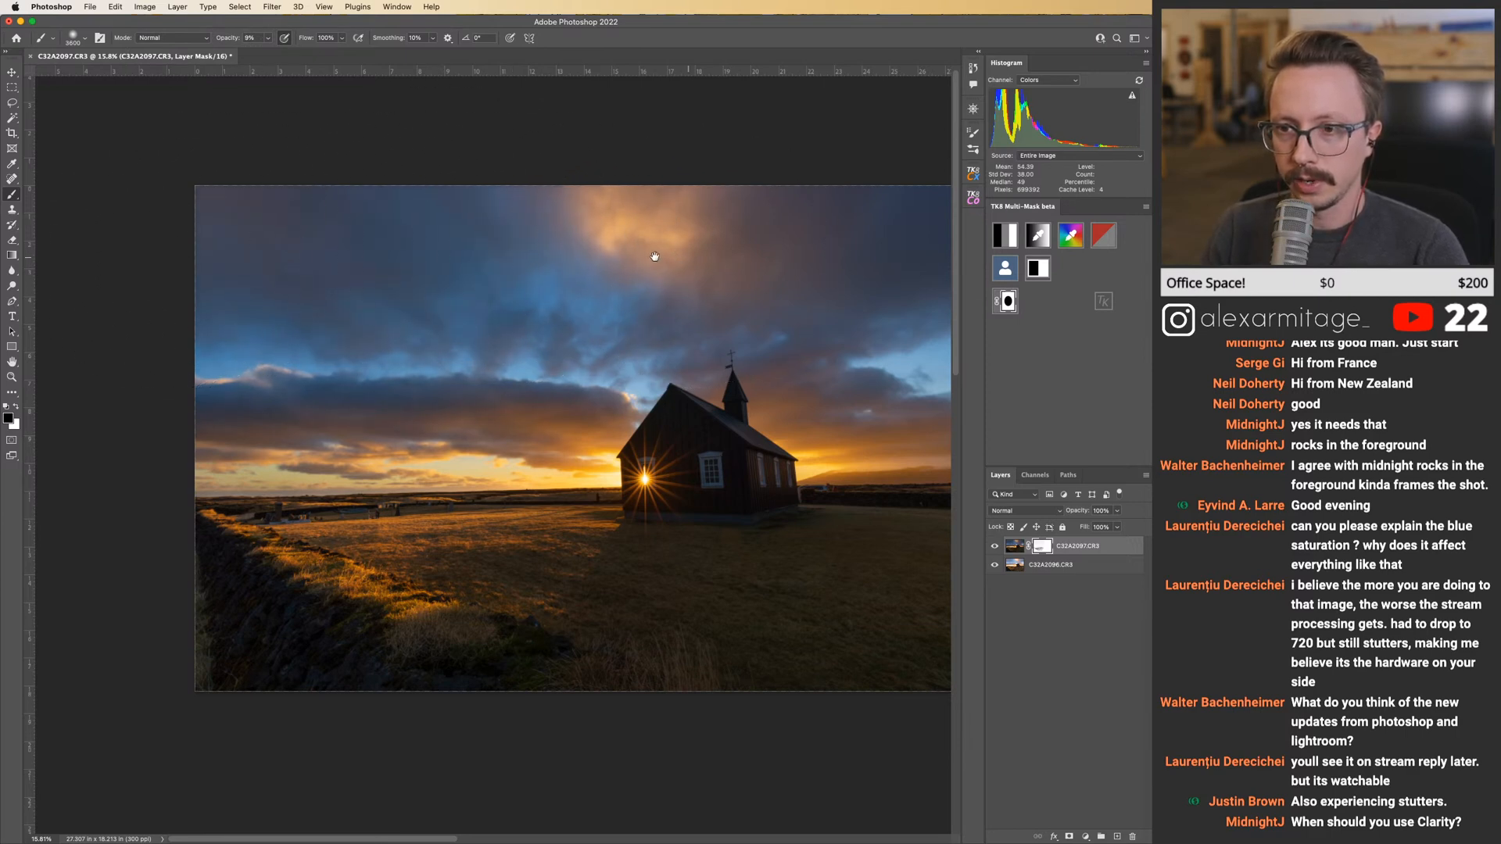
{"action": "left_click_drag", "start_coordinate": [554, 249], "coordinate": [462, 244]}
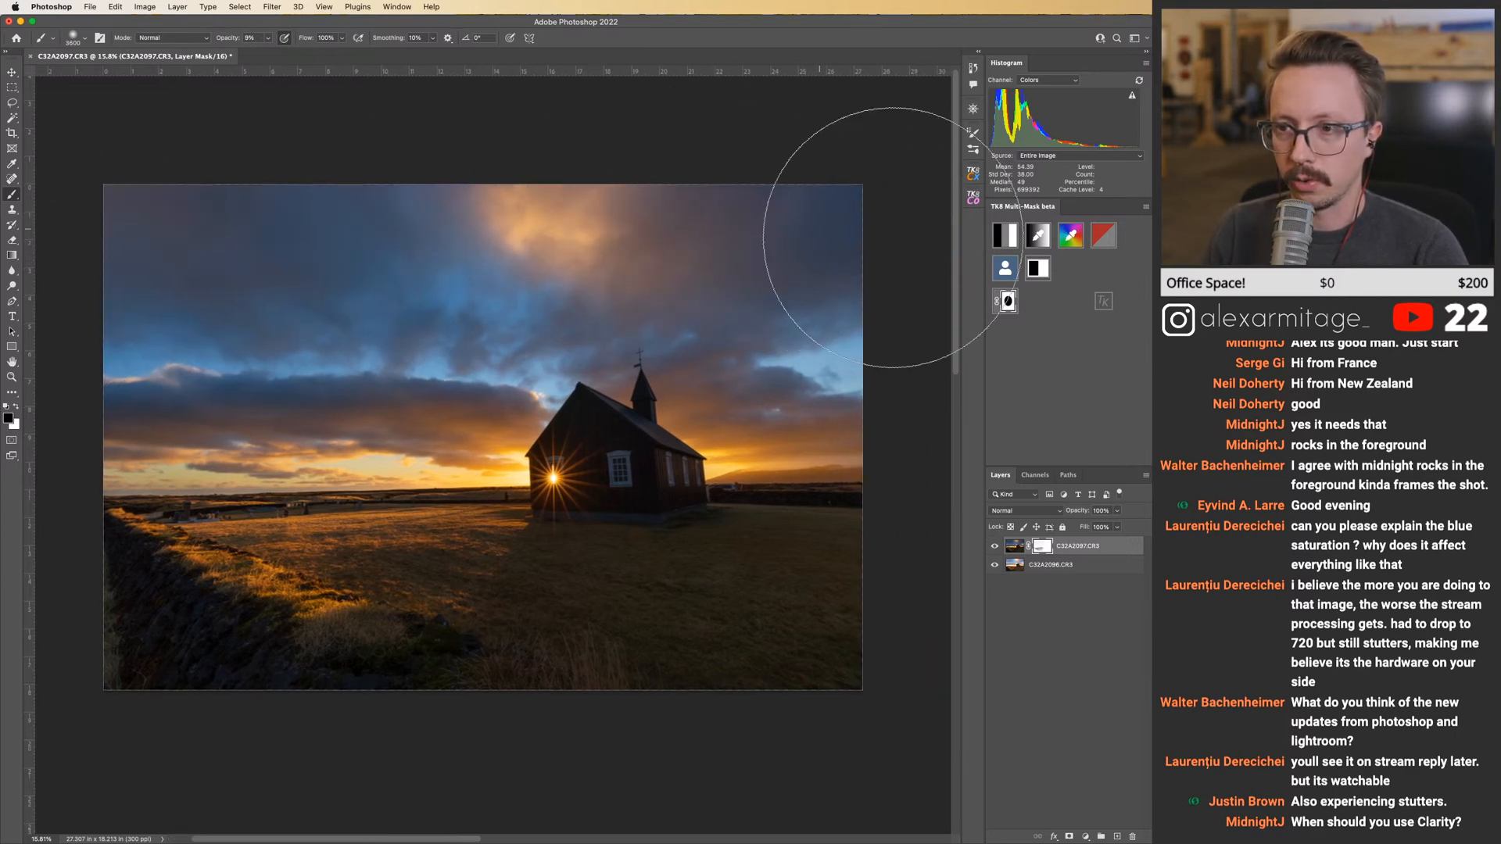
{"action": "left_click_drag", "start_coordinate": [389, 251], "coordinate": [506, 246]}
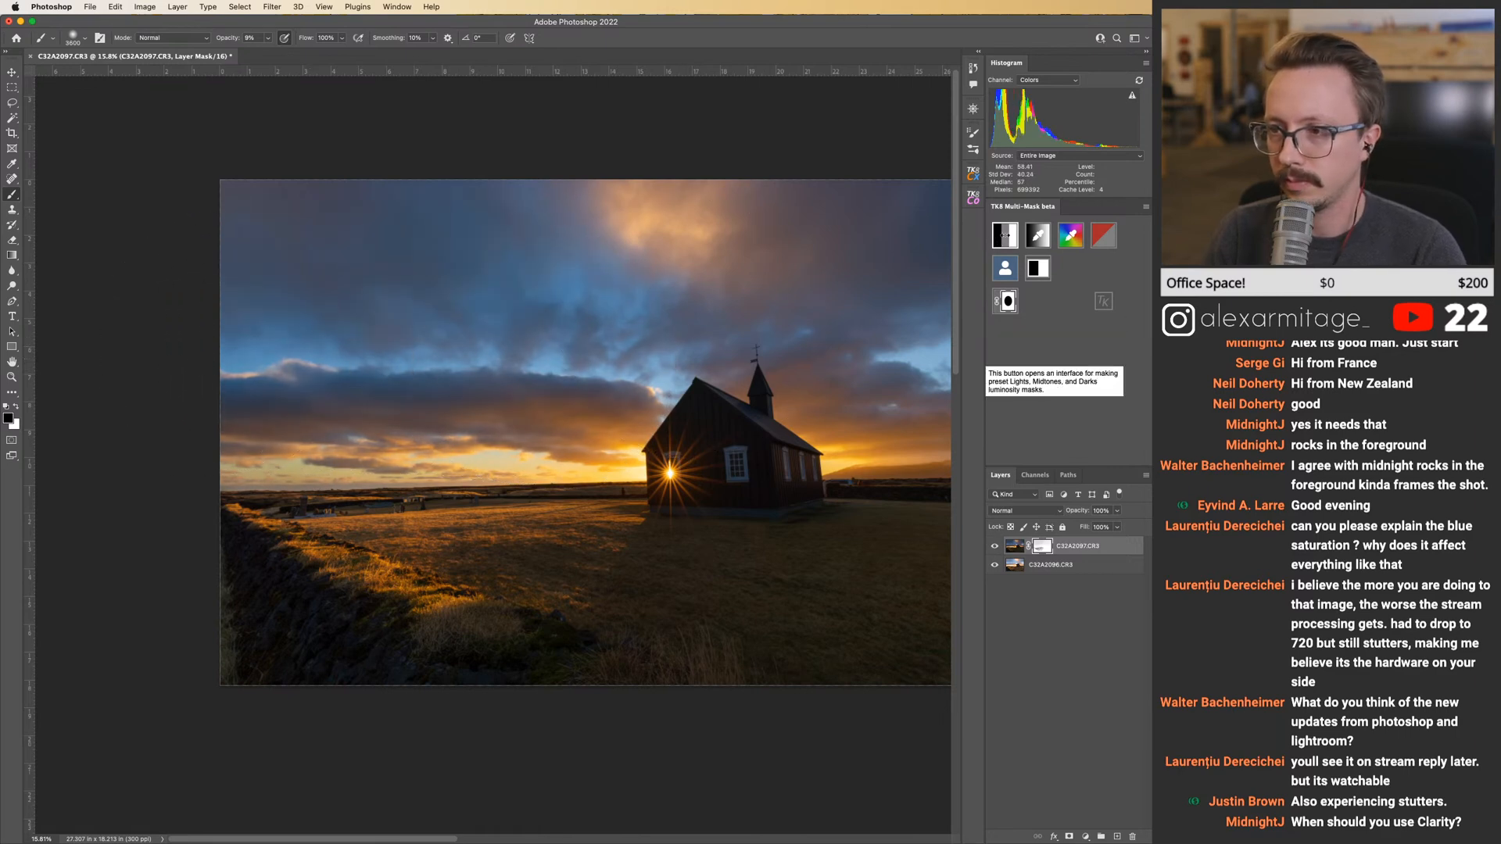
Compare the Darks-2 and Darks-3 RGB luminosity masks and load Darks-2 as a selection.
{"action": "left_click", "coordinate": [994, 239]}
{"action": "left_click", "coordinate": [1050, 277]}
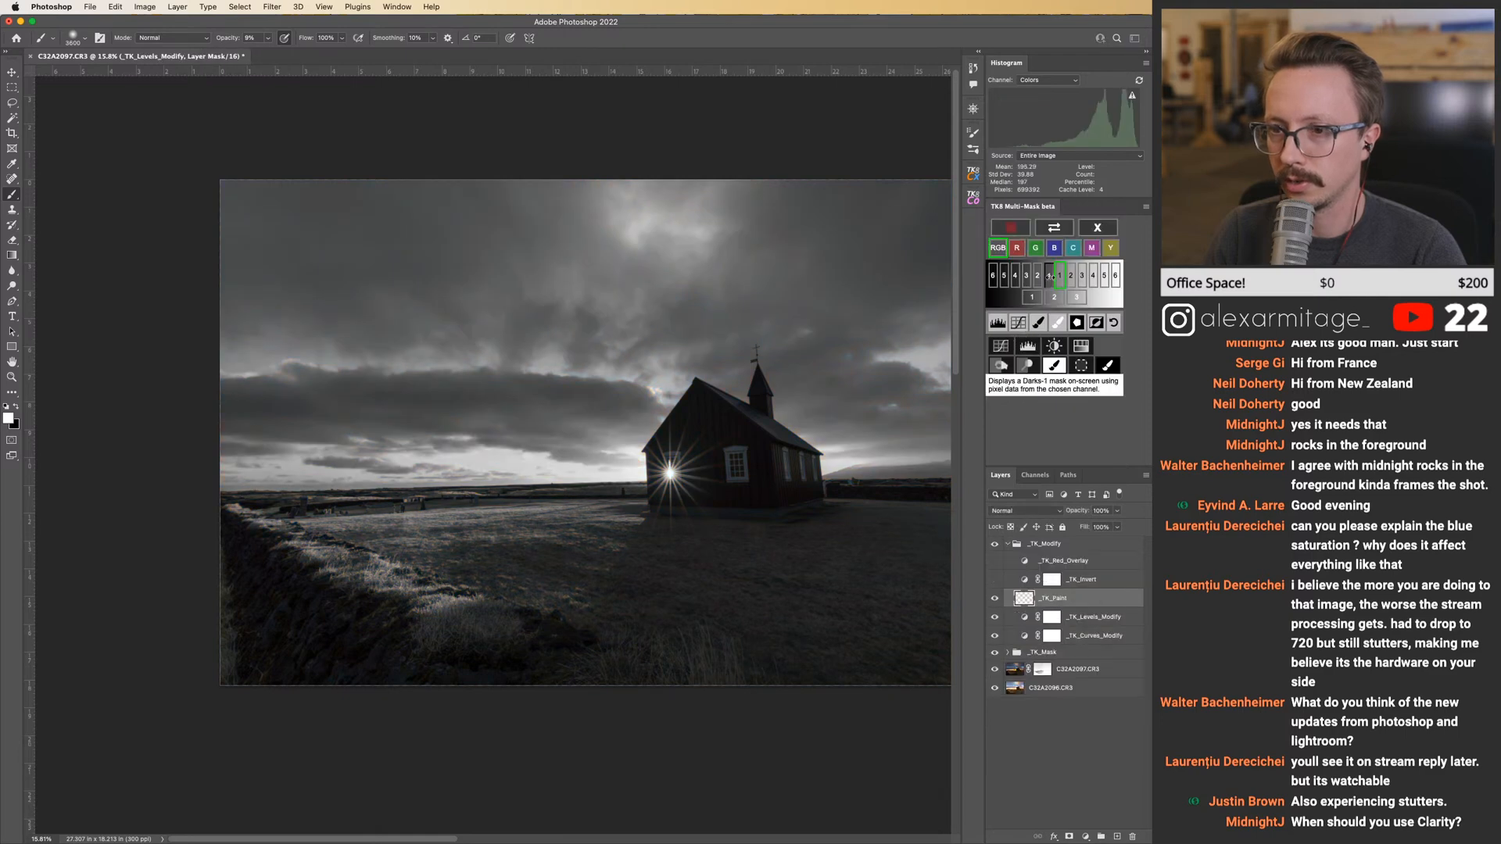
{"action": "left_click", "coordinate": [1038, 278]}
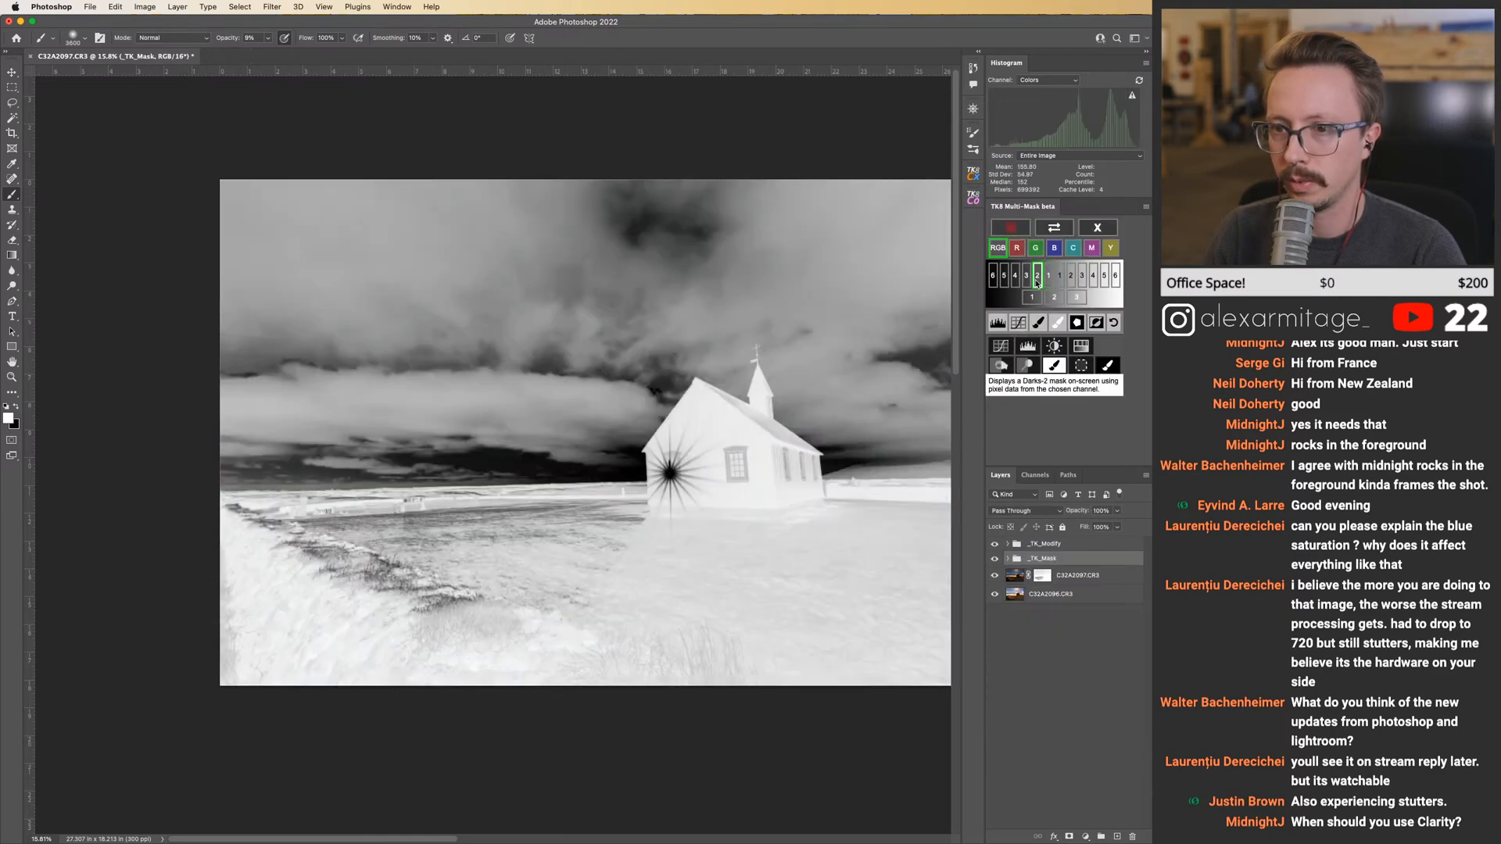
{"action": "left_click", "coordinate": [1026, 280]}
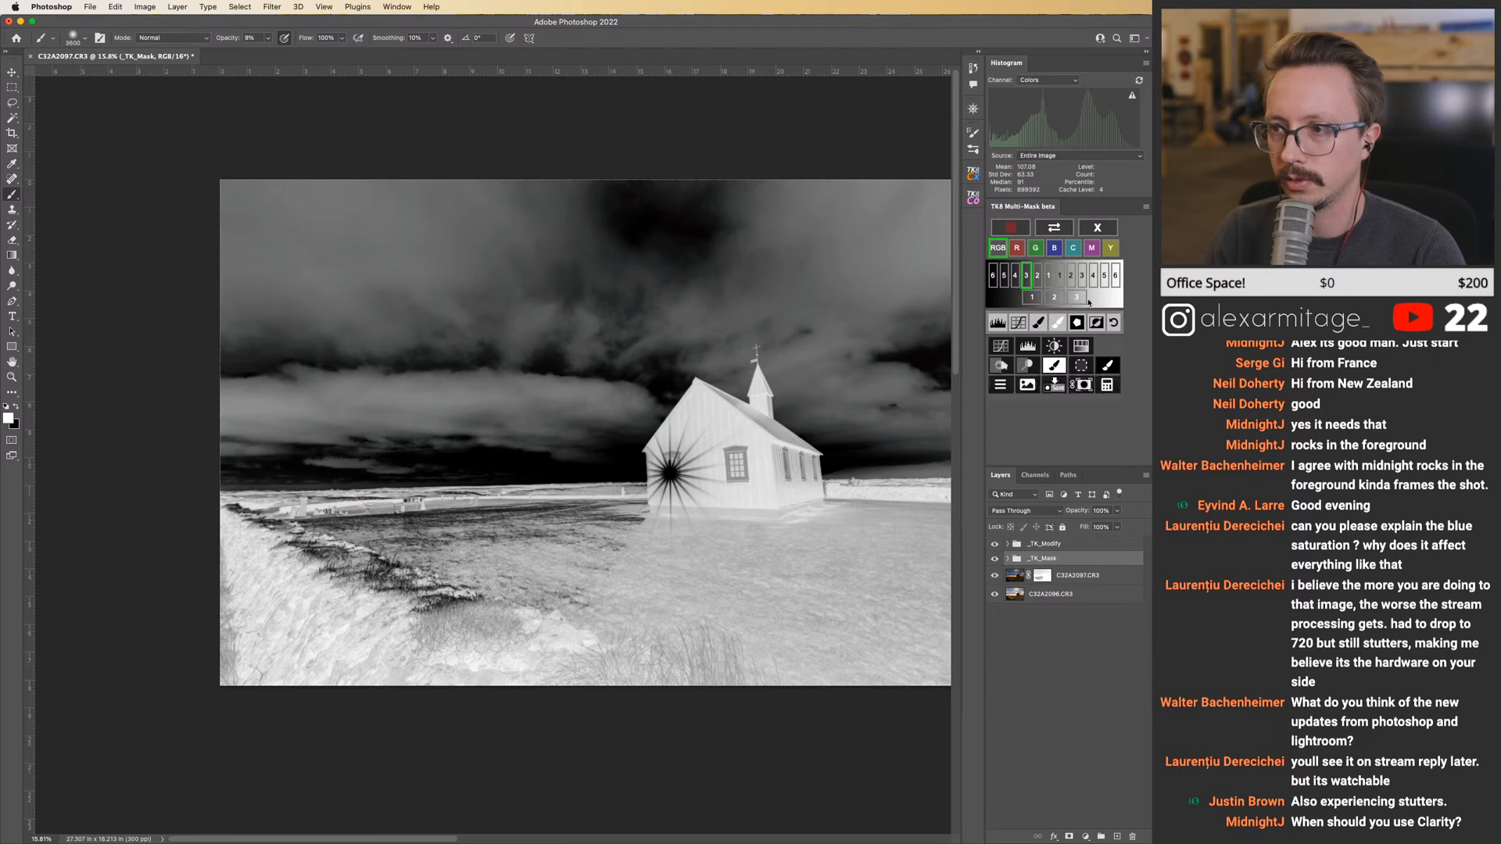
{"action": "left_click", "coordinate": [1038, 278]}
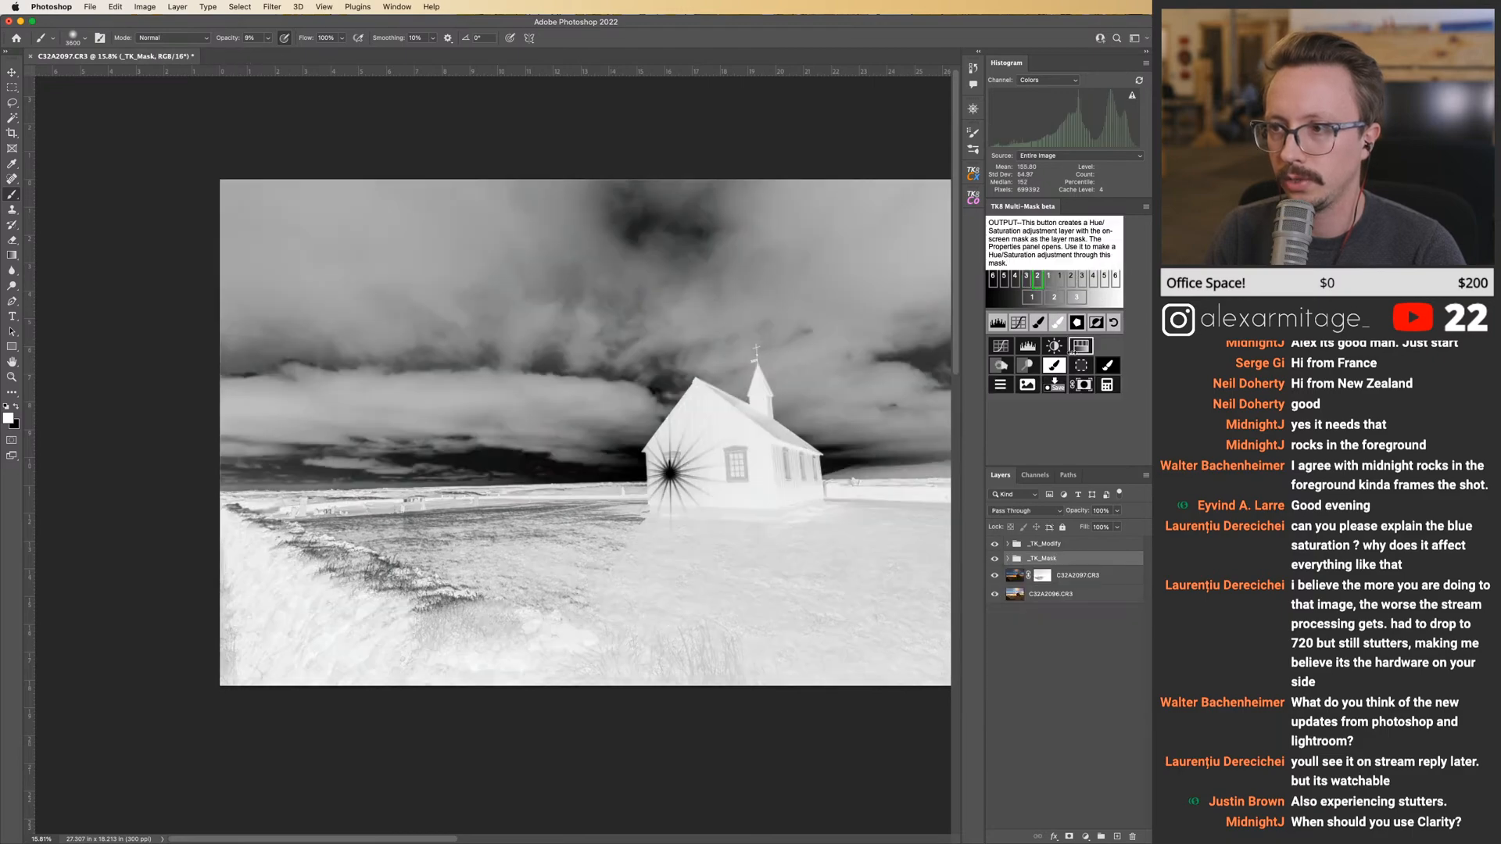
{"action": "left_click", "coordinate": [1082, 365]}
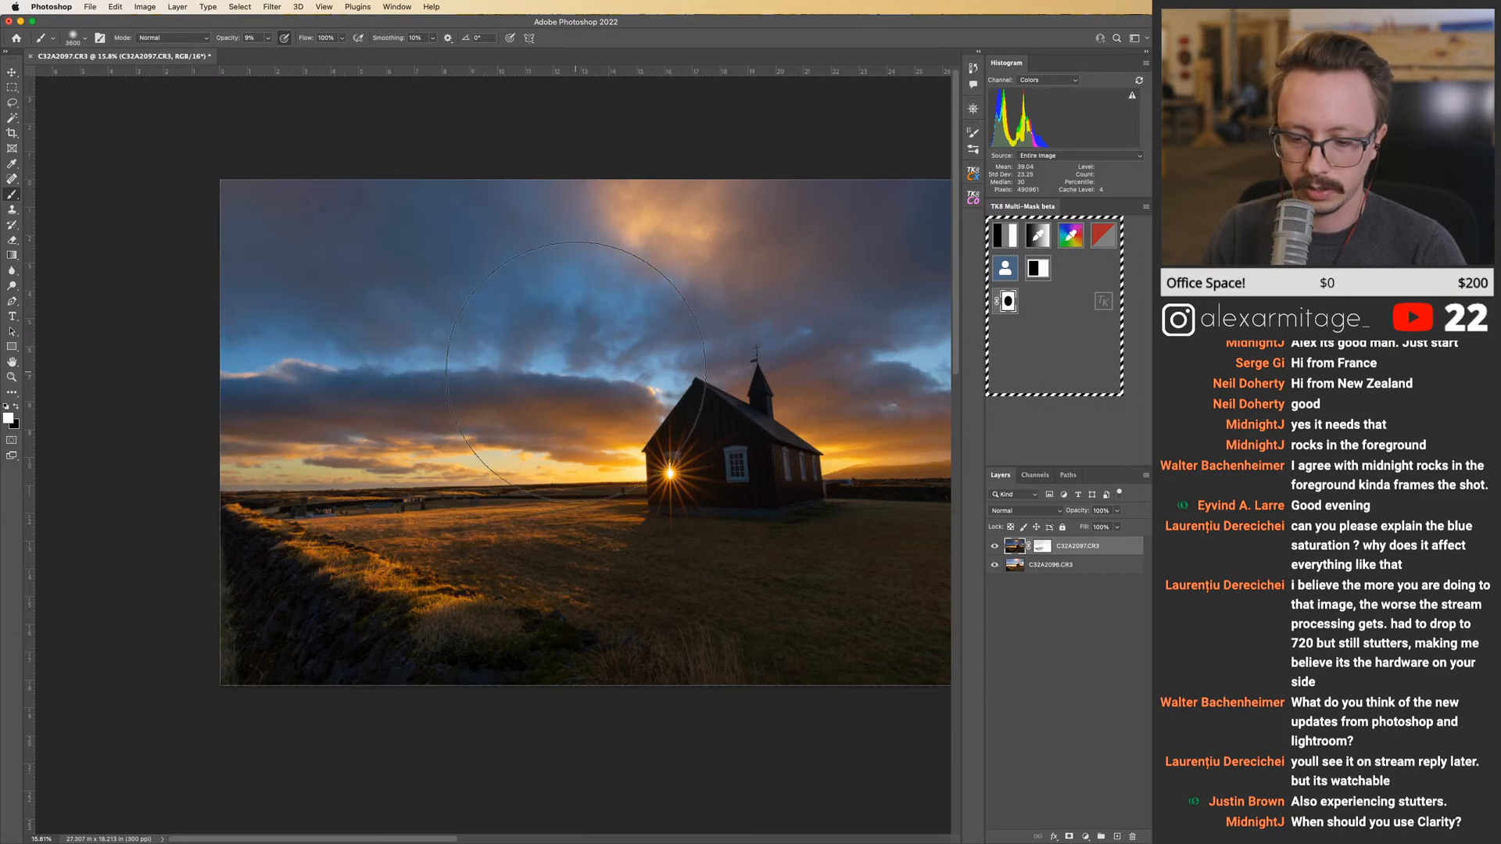
Paint black over the sky above and beyond the church on the C32A2097 layer mask, using a smaller brush at 9% opacity.
{"action": "key", "text": "bracketleft"}
{"action": "key", "text": "bracketleft"}
{"action": "key", "text": "bracketleft"}
{"action": "key", "text": "bracketleft"}
{"action": "key", "text": "bracketleft"}
{"action": "key", "text": "bracketleft"}
{"action": "key", "text": "bracketleft"}
{"action": "key", "text": "bracketleft"}
{"action": "key", "text": "bracketleft"}
{"action": "key", "text": "bracketleft"}
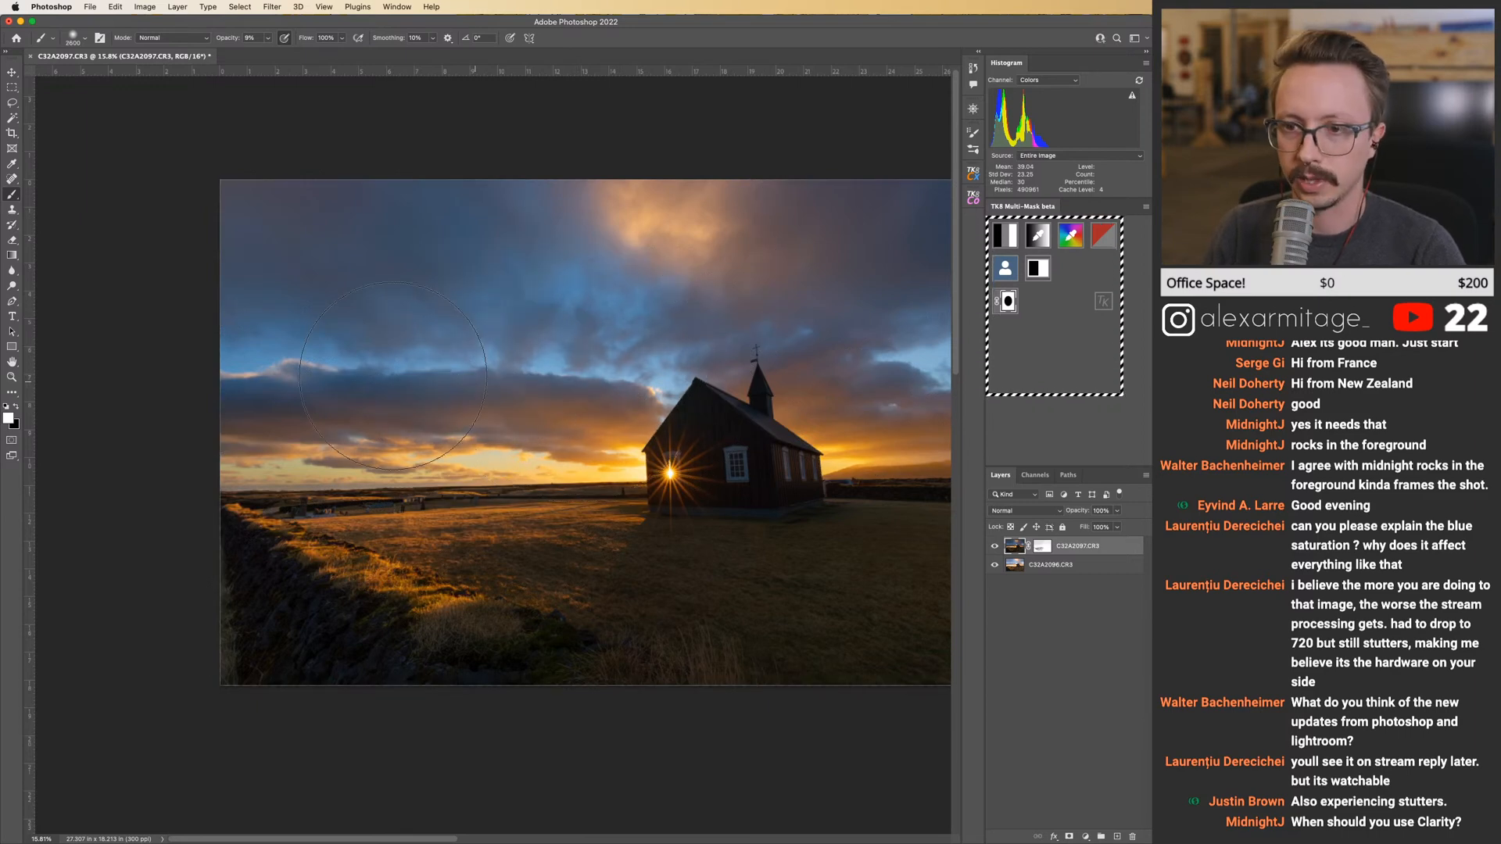
{"action": "left_click", "coordinate": [1040, 543]}
{"action": "key", "text": "x"}
{"action": "left_click_drag", "start_coordinate": [601, 252], "coordinate": [468, 253]}
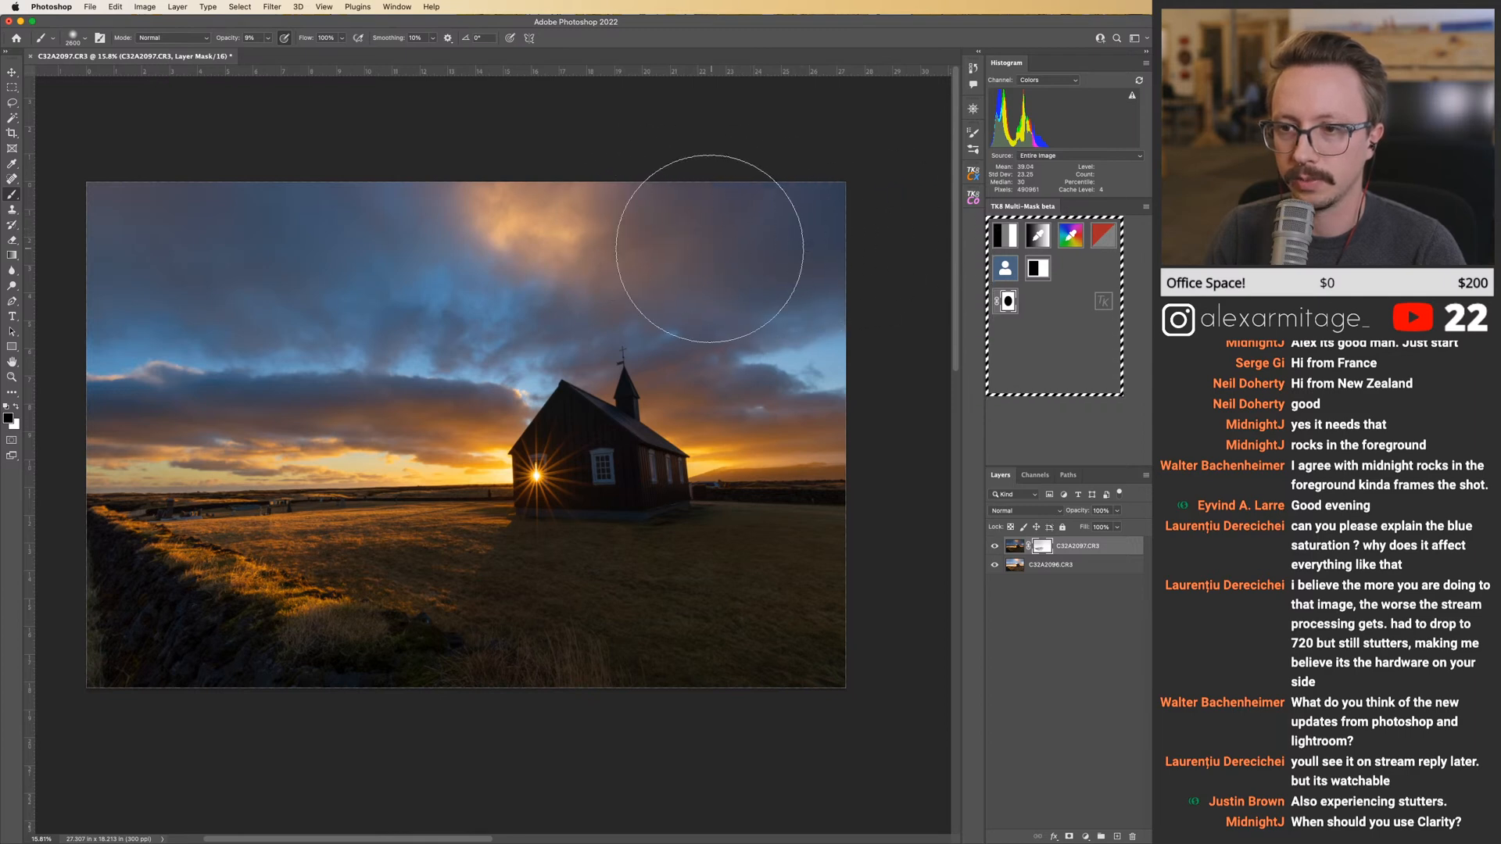
{"action": "mouse_move", "coordinate": [709, 249]}
{"action": "left_mouse_down"}
{"action": "mouse_move", "coordinate": [772, 337]}
{"action": "mouse_move", "coordinate": [911, 399]}
{"action": "left_mouse_up"}
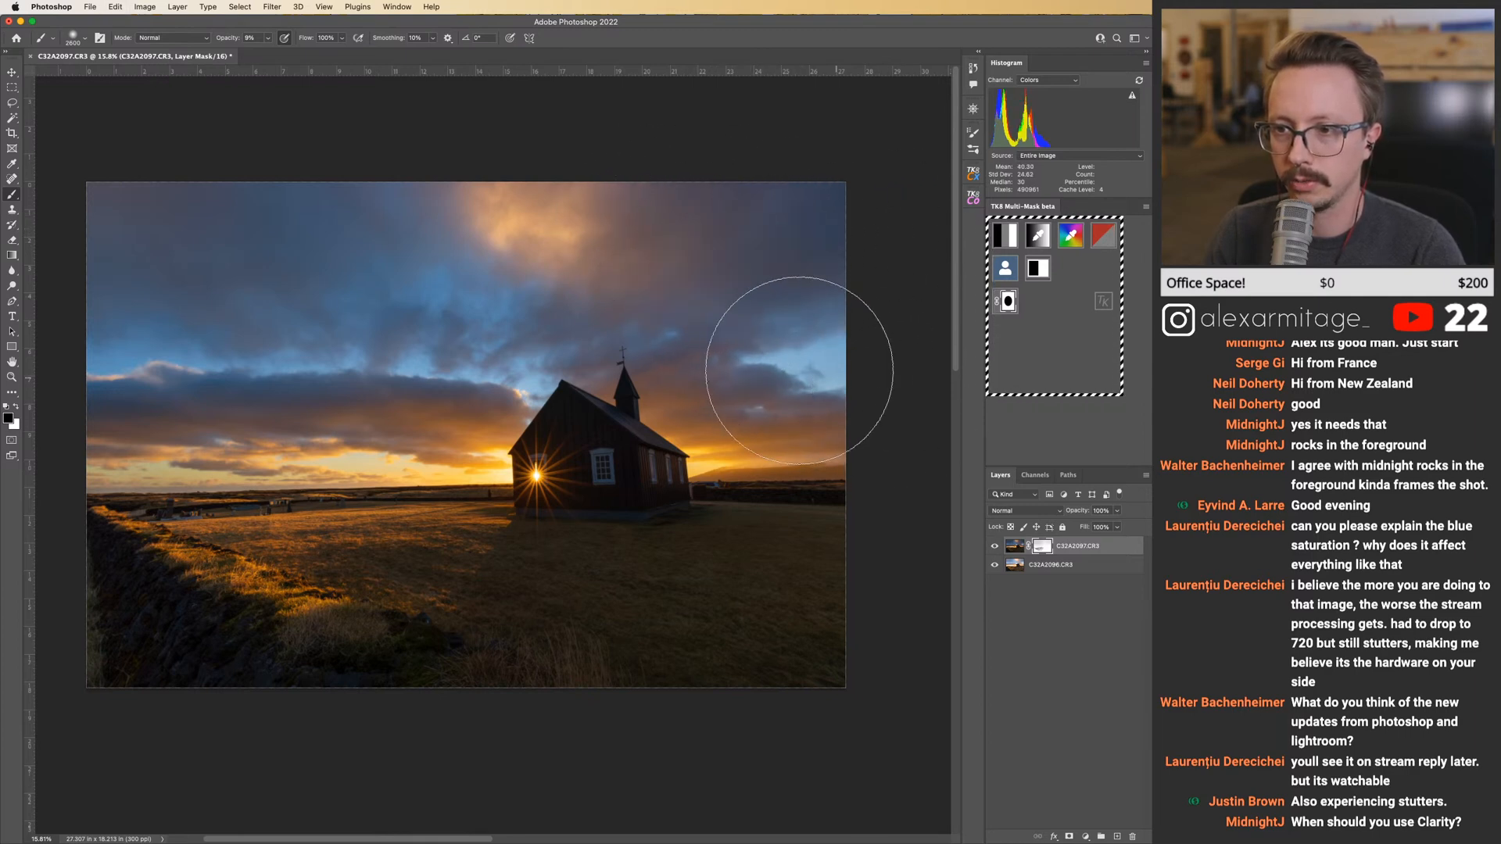
{"action": "left_click_drag", "start_coordinate": [577, 292], "coordinate": [873, 302]}
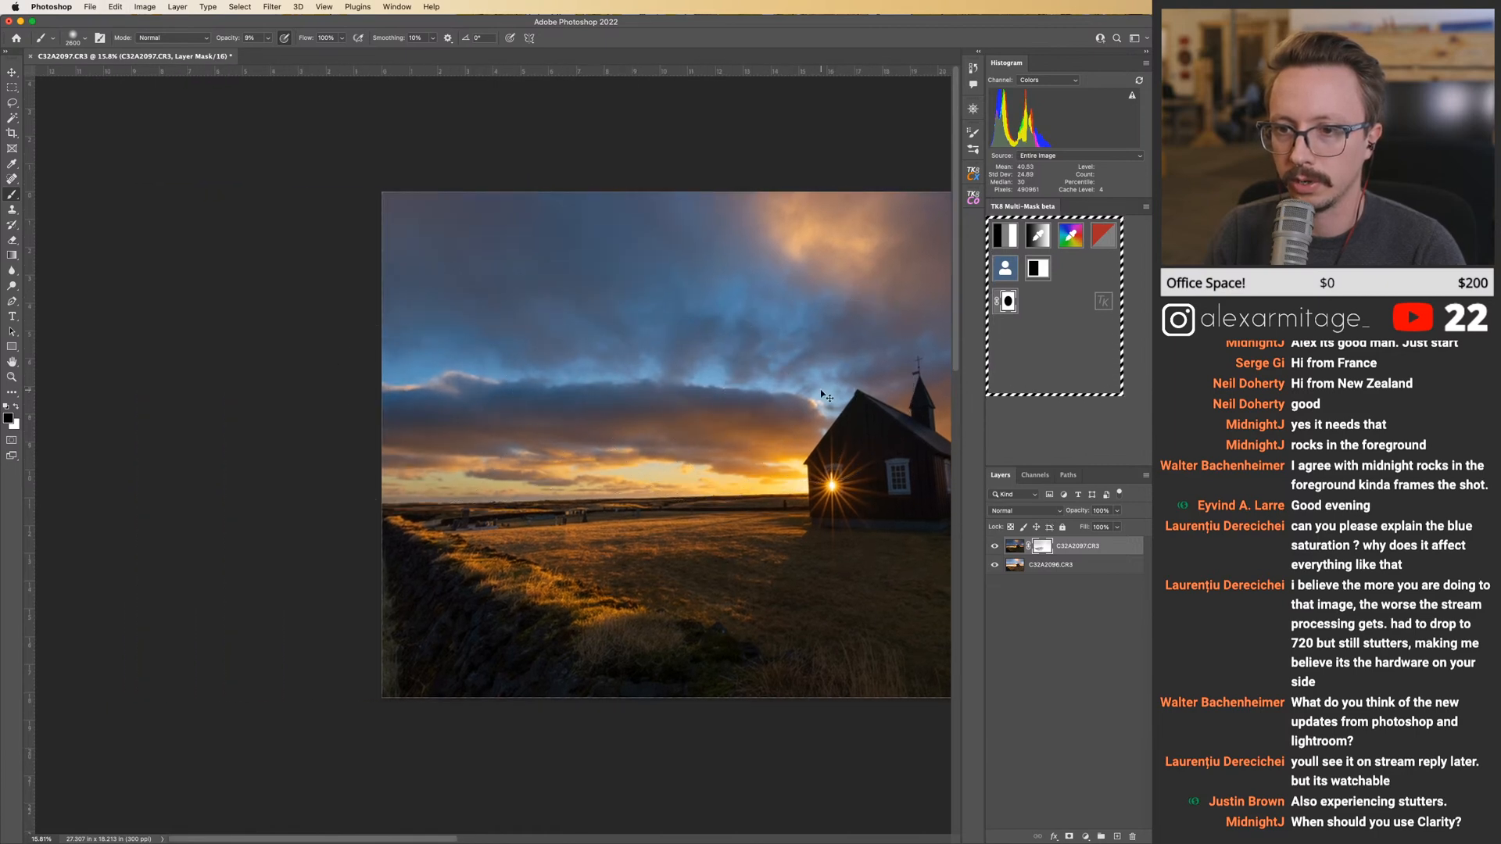
Paint black over the shaded grass in front of and beside the church on the layer mask at 13% brush opacity.
{"action": "key", "text": "0"}
{"action": "key", "text": "3"}
{"action": "mouse_move", "coordinate": [636, 377]}
{"action": "left_mouse_down"}
{"action": "mouse_move", "coordinate": [433, 337]}
{"action": "mouse_move", "coordinate": [438, 350]}
{"action": "left_mouse_up"}
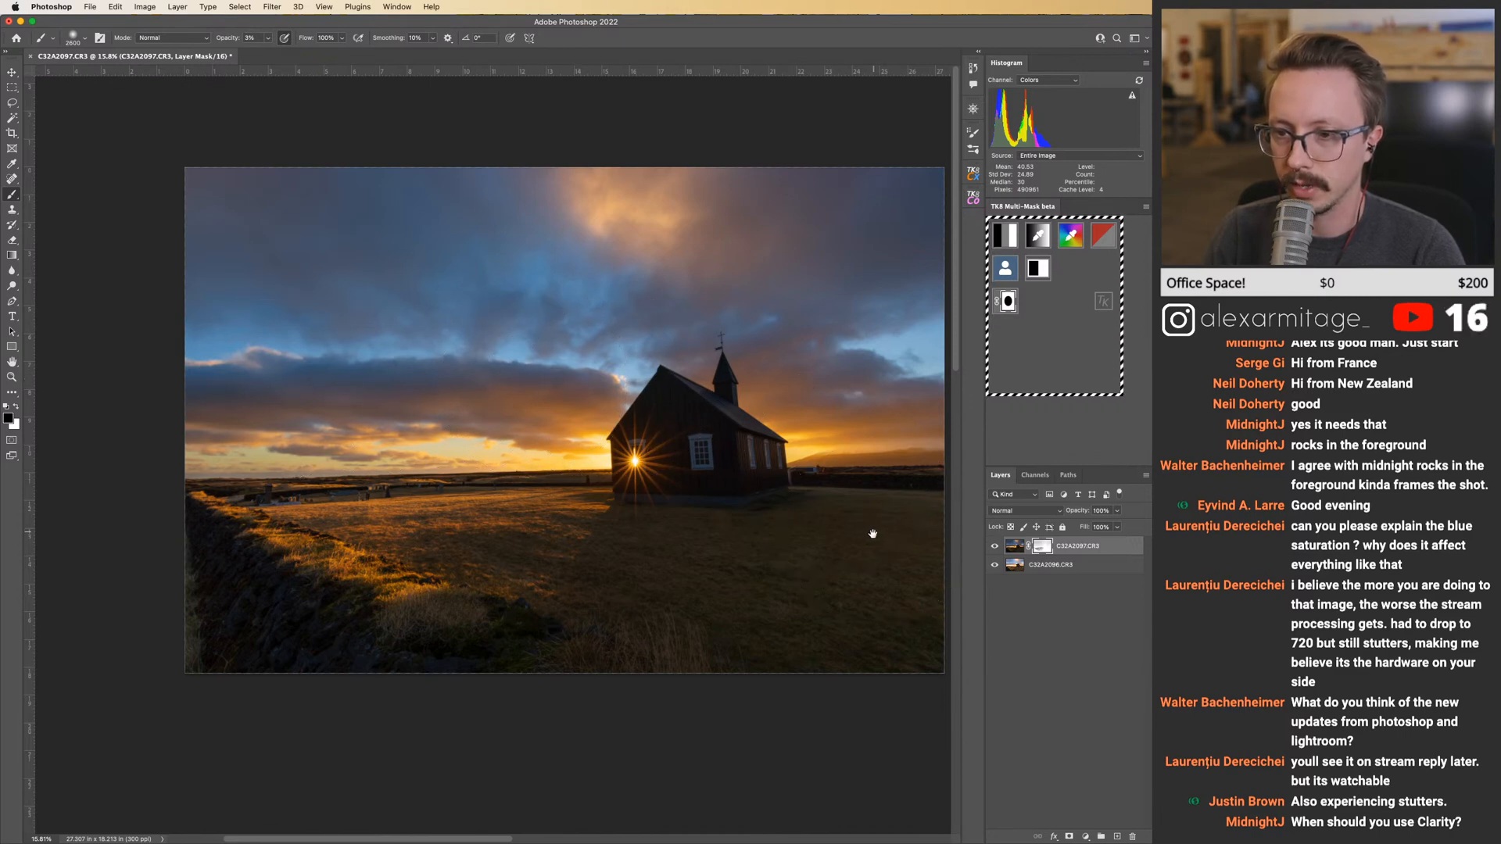
{"action": "left_click_drag", "start_coordinate": [873, 534], "coordinate": [765, 480]}
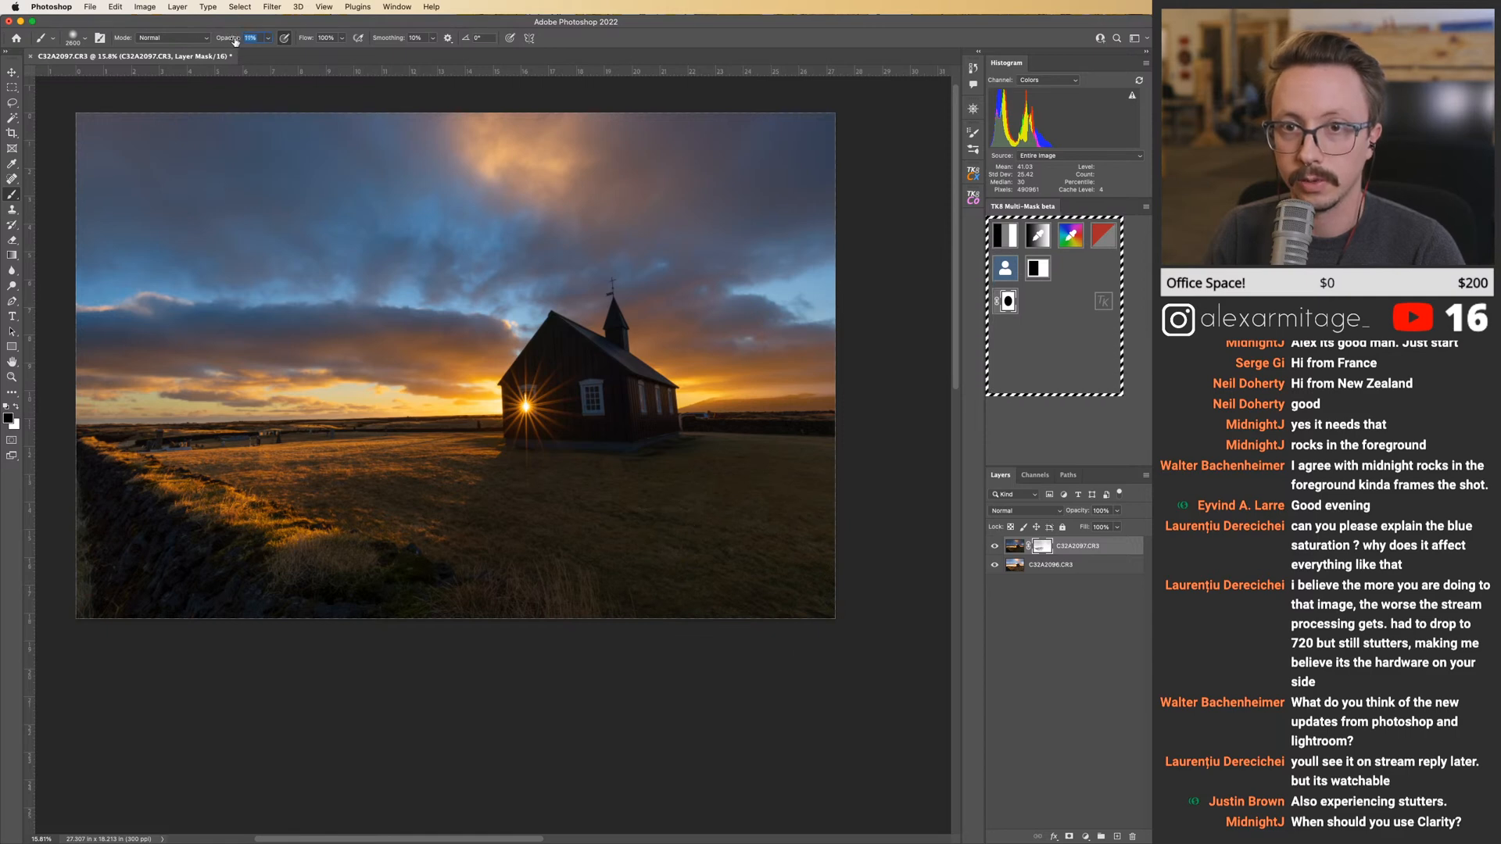
{"action": "left_click_drag", "start_coordinate": [235, 41], "coordinate": [237, 42]}
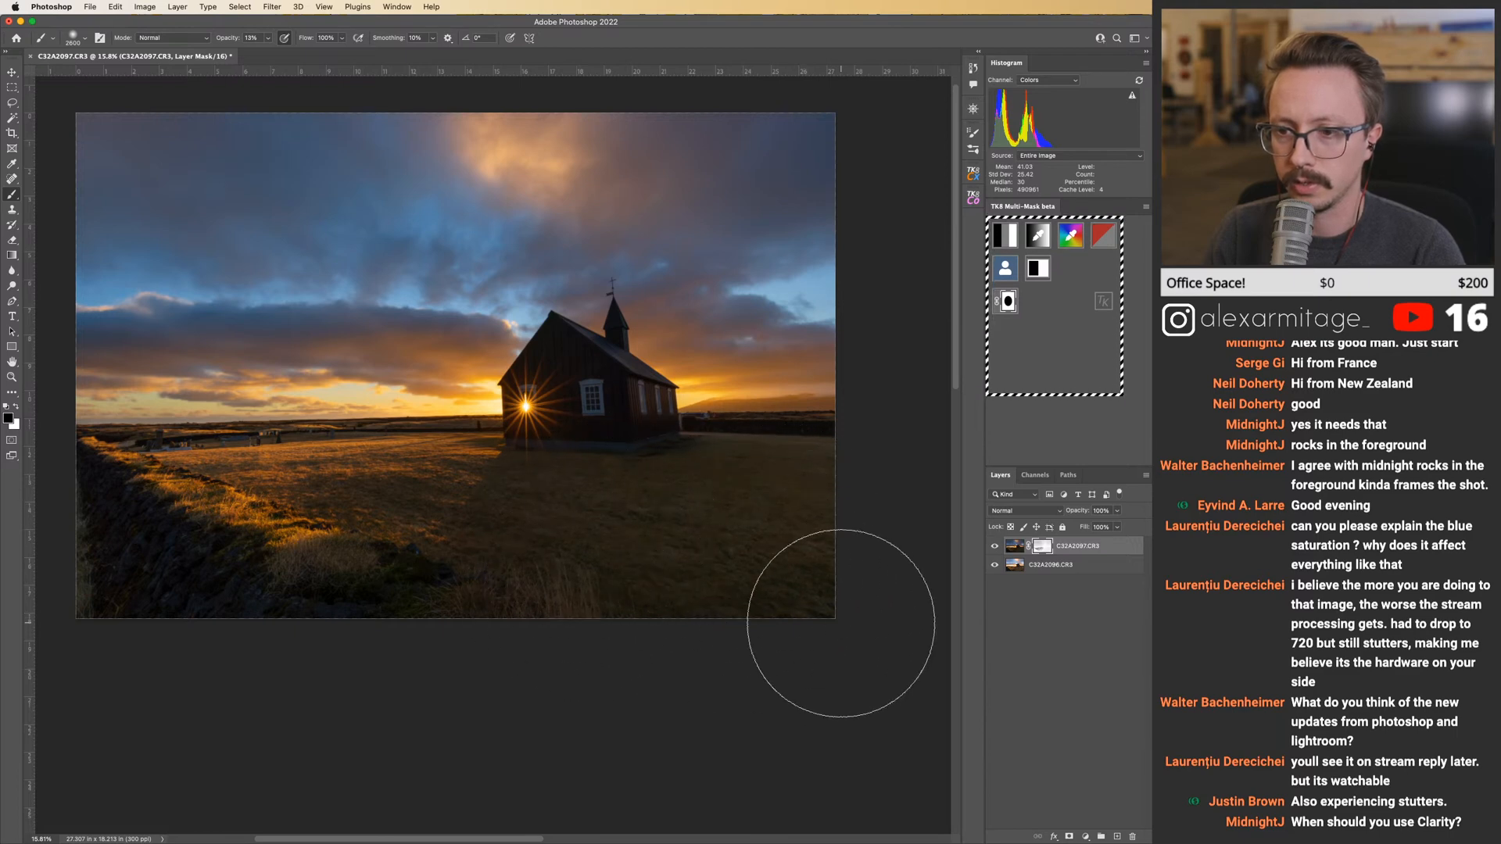
{"action": "key", "text": "z"}
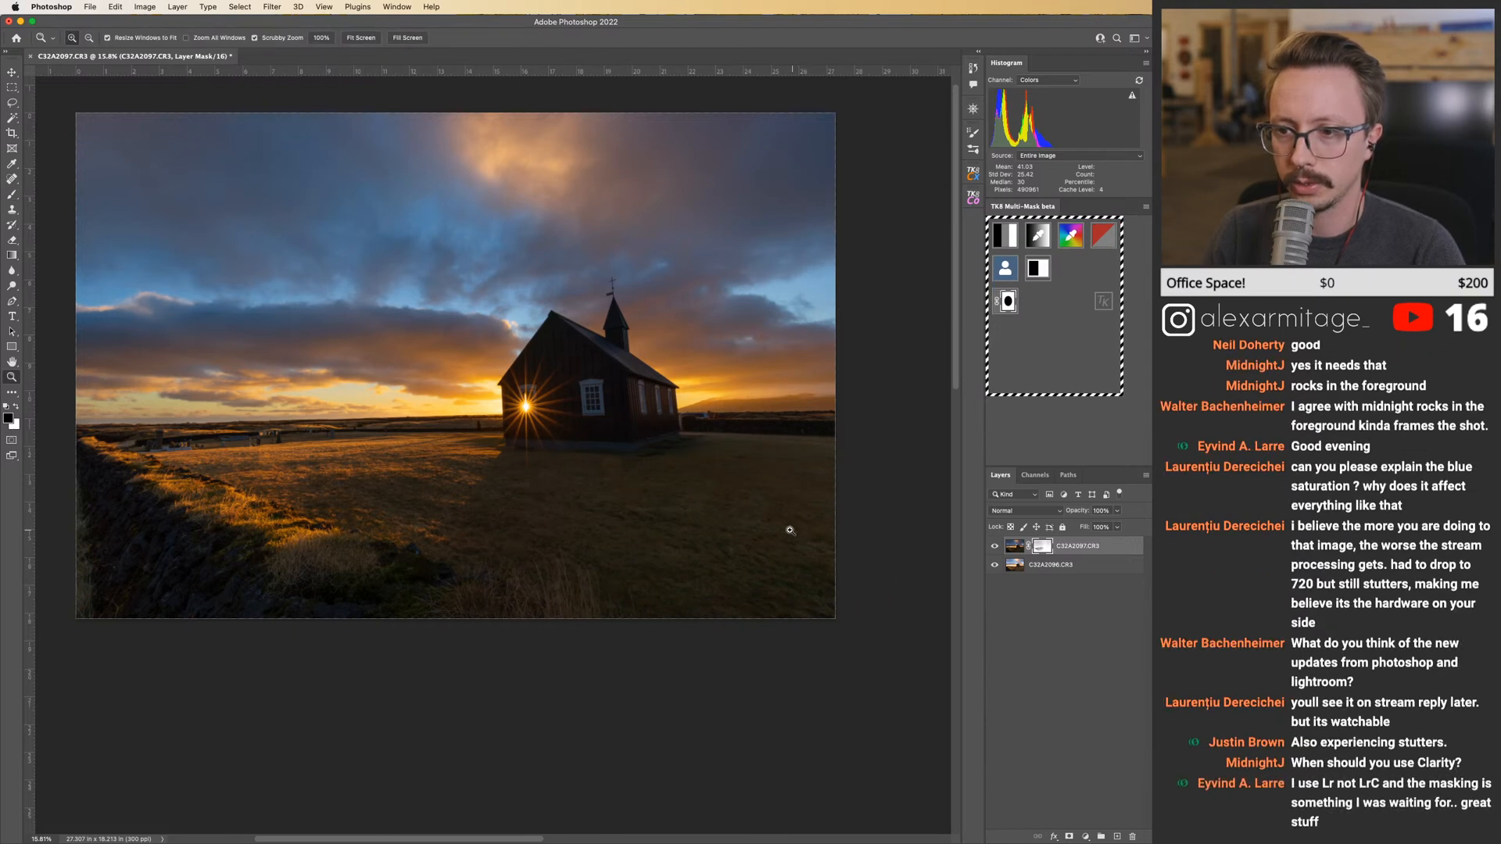
{"action": "left_click_drag", "start_coordinate": [742, 526], "coordinate": [777, 528]}
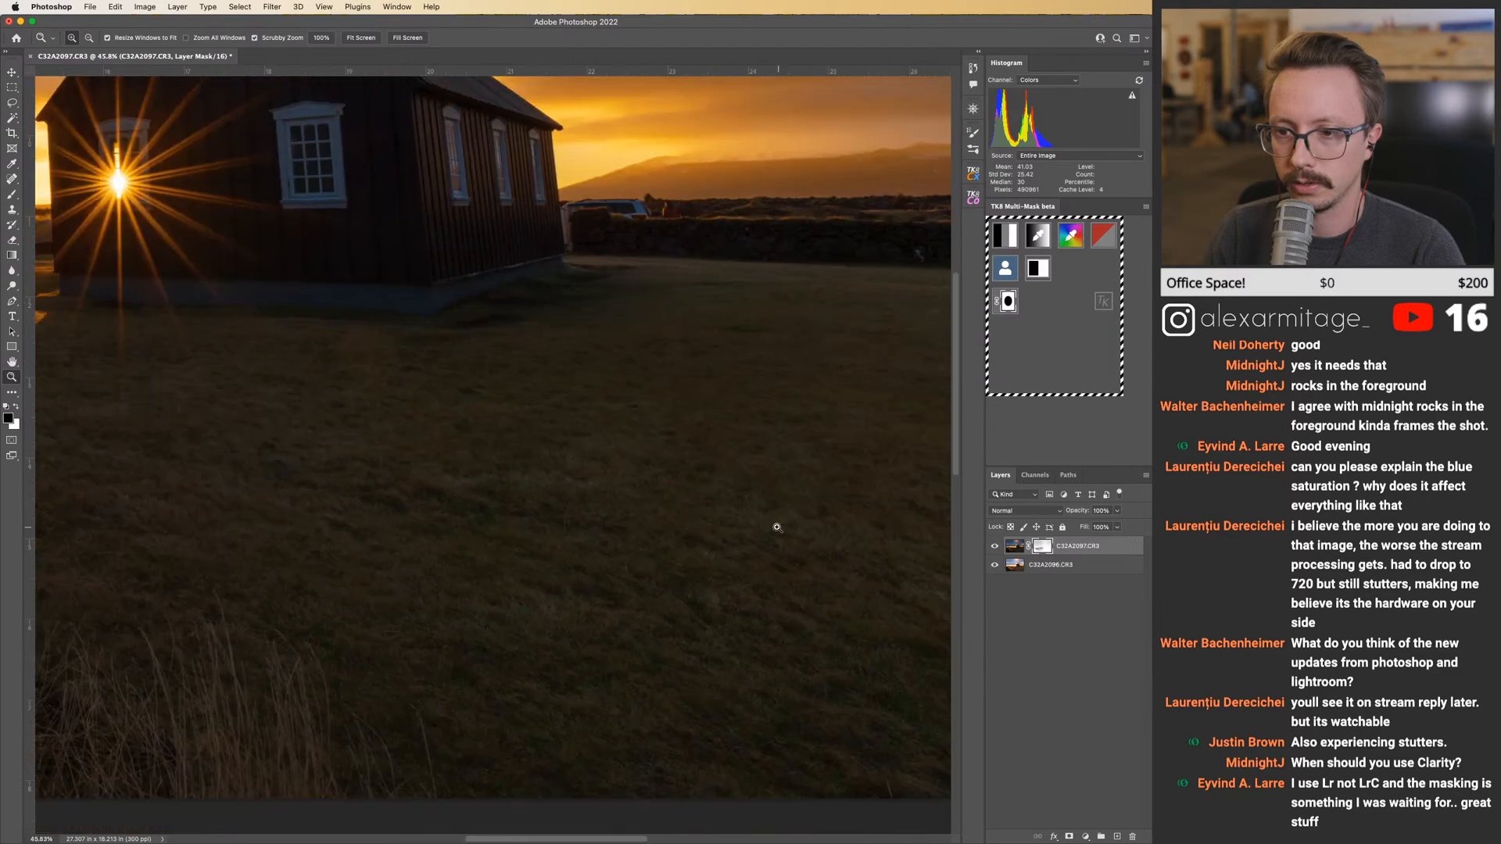
{"action": "key", "text": "b"}
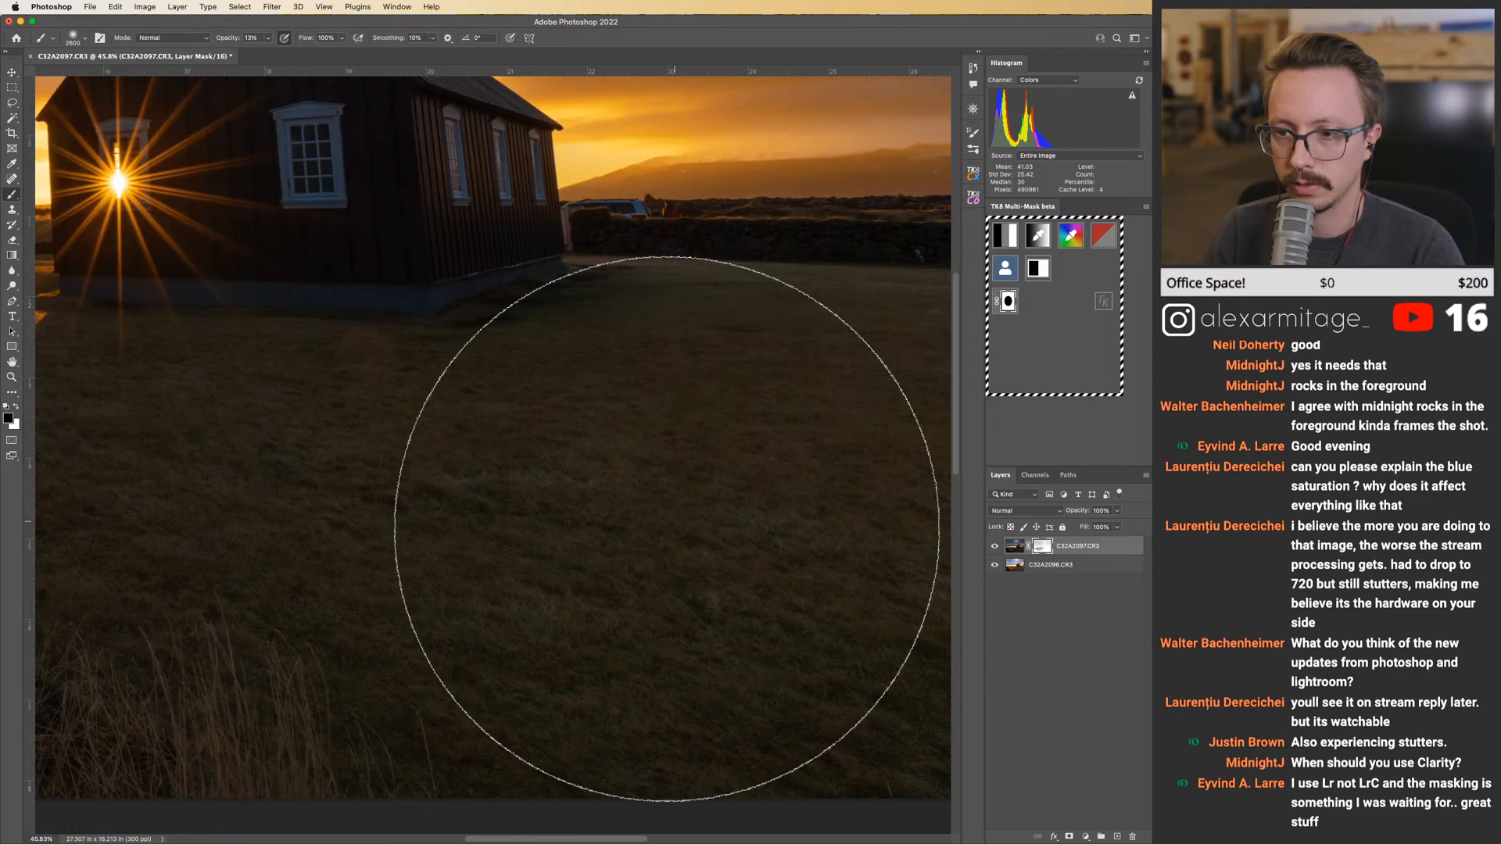
{"action": "scroll", "coordinate": [667, 529], "scroll_direction": "down", "scroll_amount": 5}
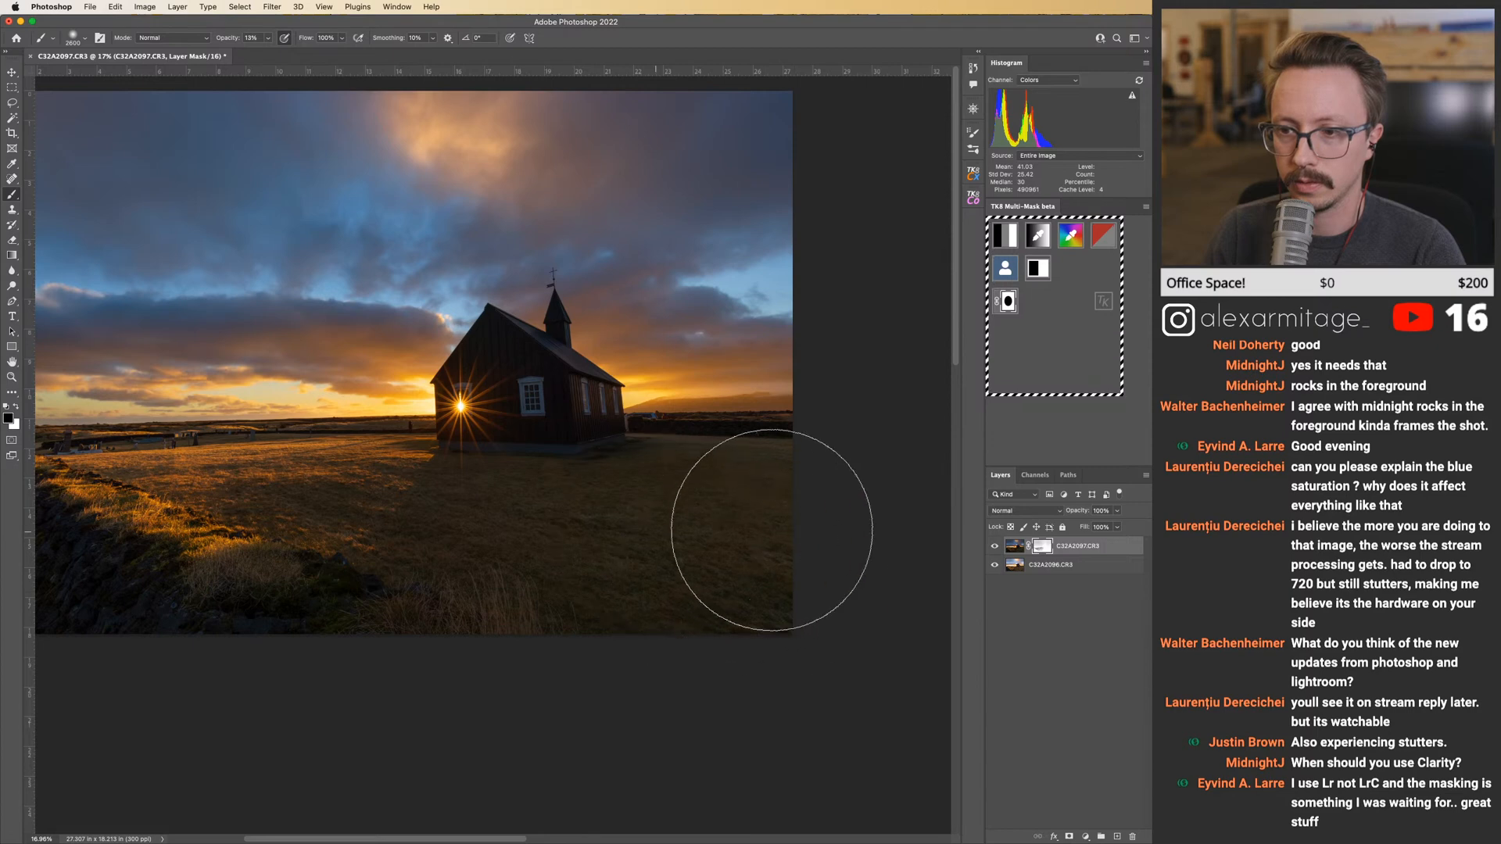
{"action": "left_click_drag", "start_coordinate": [500, 553], "coordinate": [820, 532]}
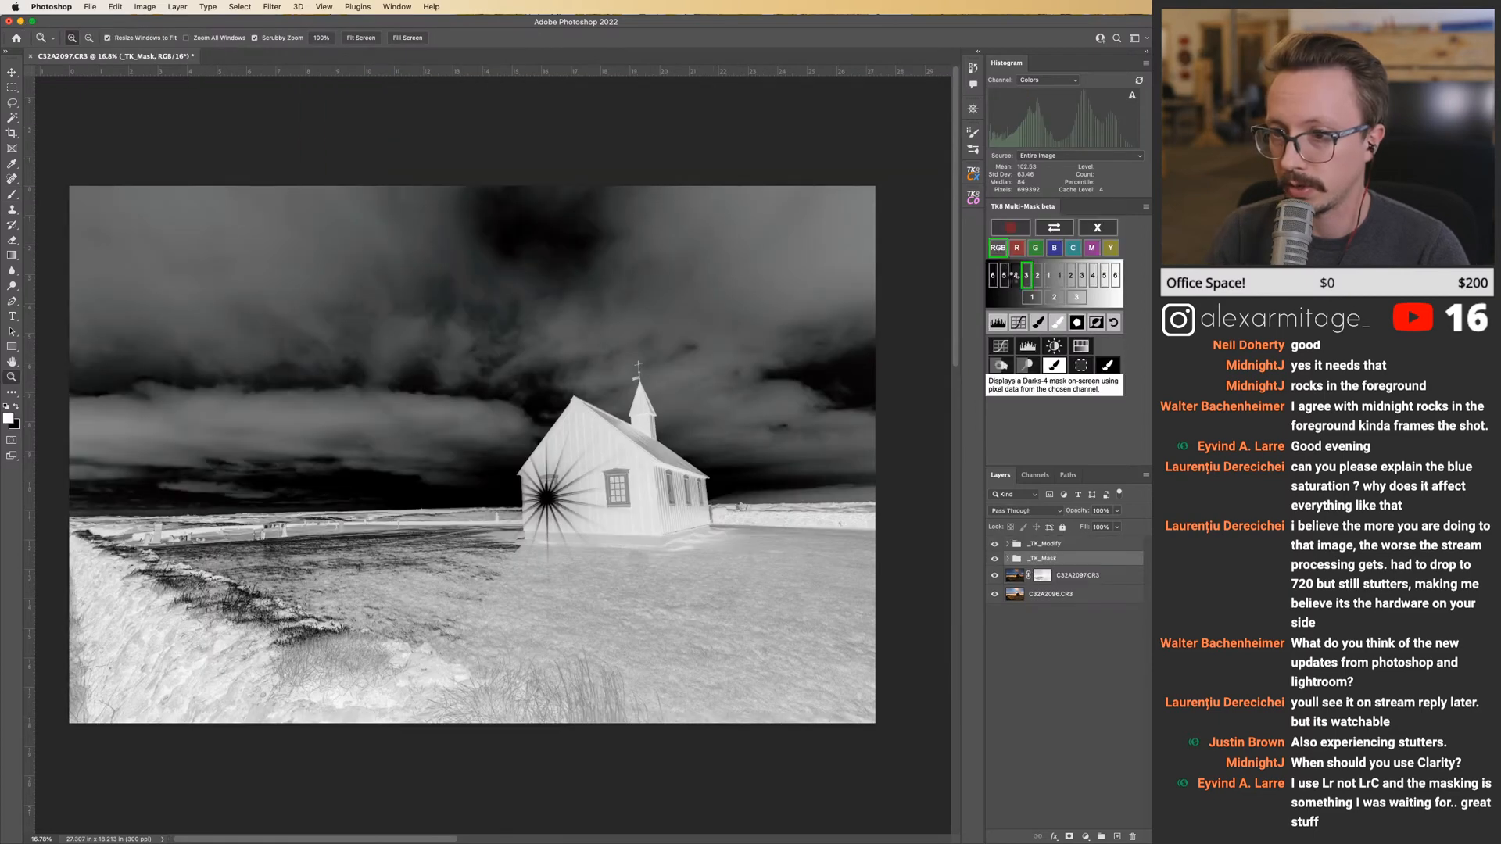
Load the Darks-4 RGB luminosity mask as a selection and target the C32A2097 layer's mask.
{"action": "left_click", "coordinate": [1013, 276]}
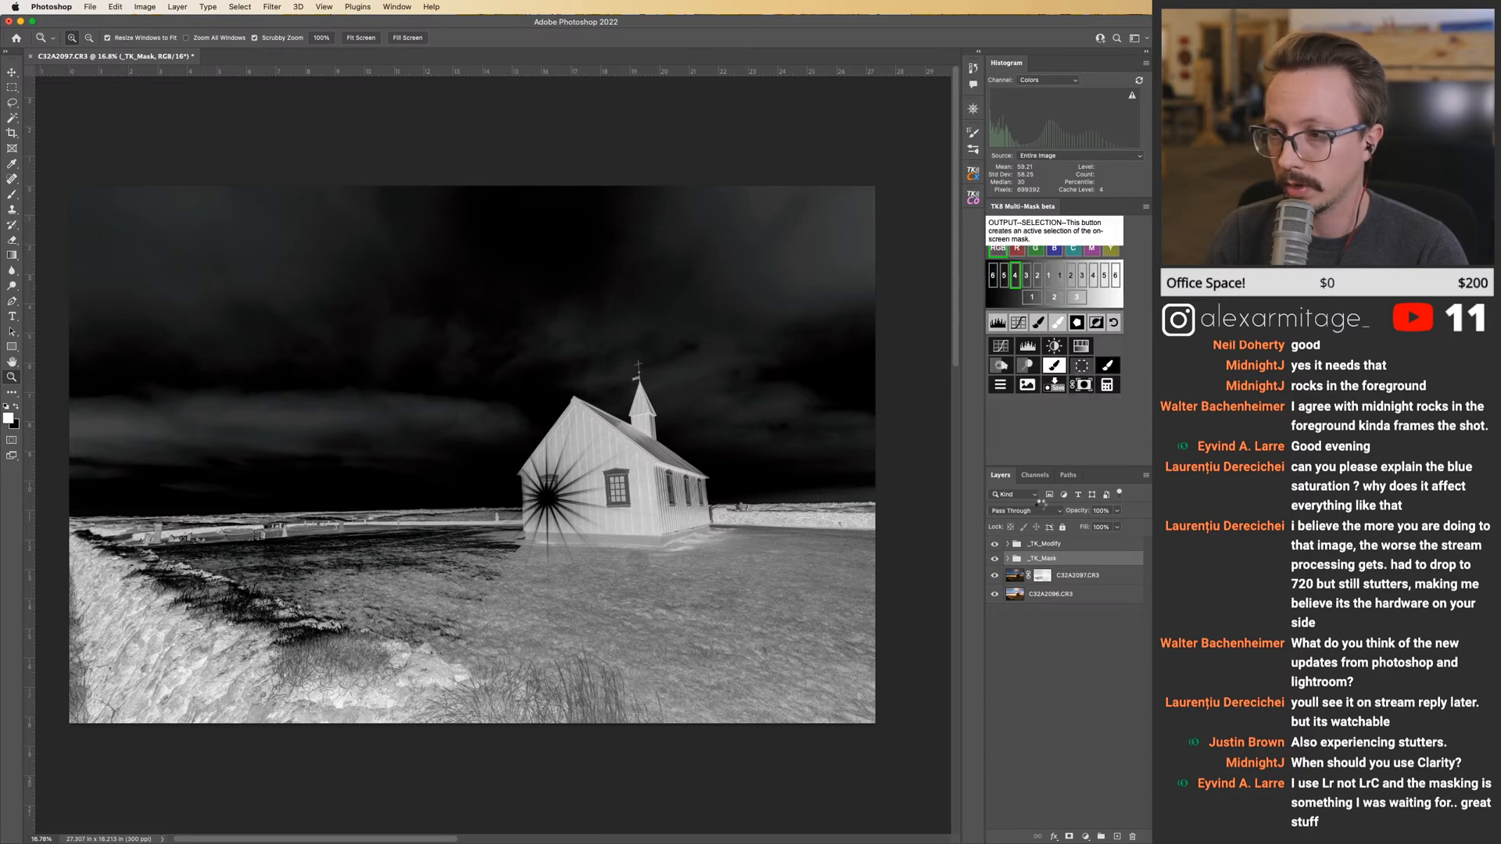
{"action": "key", "text": "Escape"}
{"action": "left_click", "coordinate": [1041, 548]}
Paint black over the church's dark walls on the layer mask with a smaller brush, first at 13% and then at 28% opacity.
{"action": "left_click", "coordinate": [680, 509]}
{"action": "key", "text": "b"}
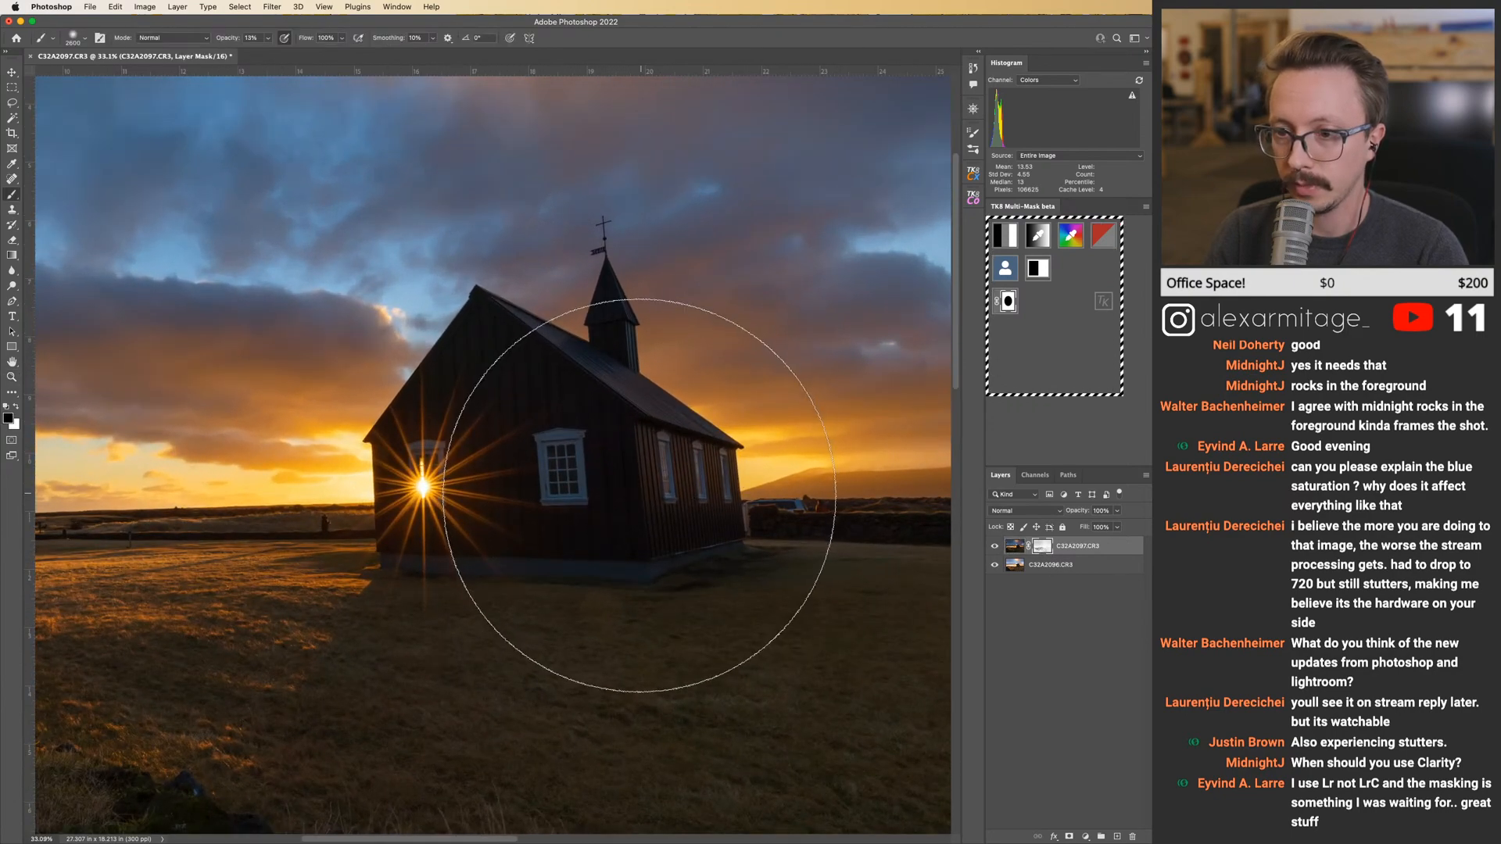
{"action": "mouse_move", "coordinate": [603, 490]}
{"action": "left_mouse_down"}
{"action": "mouse_move", "coordinate": [576, 463]}
{"action": "mouse_move", "coordinate": [553, 503]}
{"action": "mouse_move", "coordinate": [637, 386]}
{"action": "mouse_move", "coordinate": [692, 424]}
{"action": "mouse_move", "coordinate": [550, 476]}
{"action": "mouse_move", "coordinate": [543, 496]}
{"action": "mouse_move", "coordinate": [627, 378]}
{"action": "mouse_move", "coordinate": [604, 401]}
{"action": "left_mouse_up"}
{"action": "key", "text": "bracketleft"}
{"action": "key", "text": "bracketleft"}
{"action": "key", "text": "bracketleft"}
{"action": "key", "text": "bracketleft"}
{"action": "key", "text": "bracketleft"}
{"action": "key", "text": "bracketleft"}
{"action": "key", "text": "bracketleft"}
{"action": "key", "text": "bracketleft"}
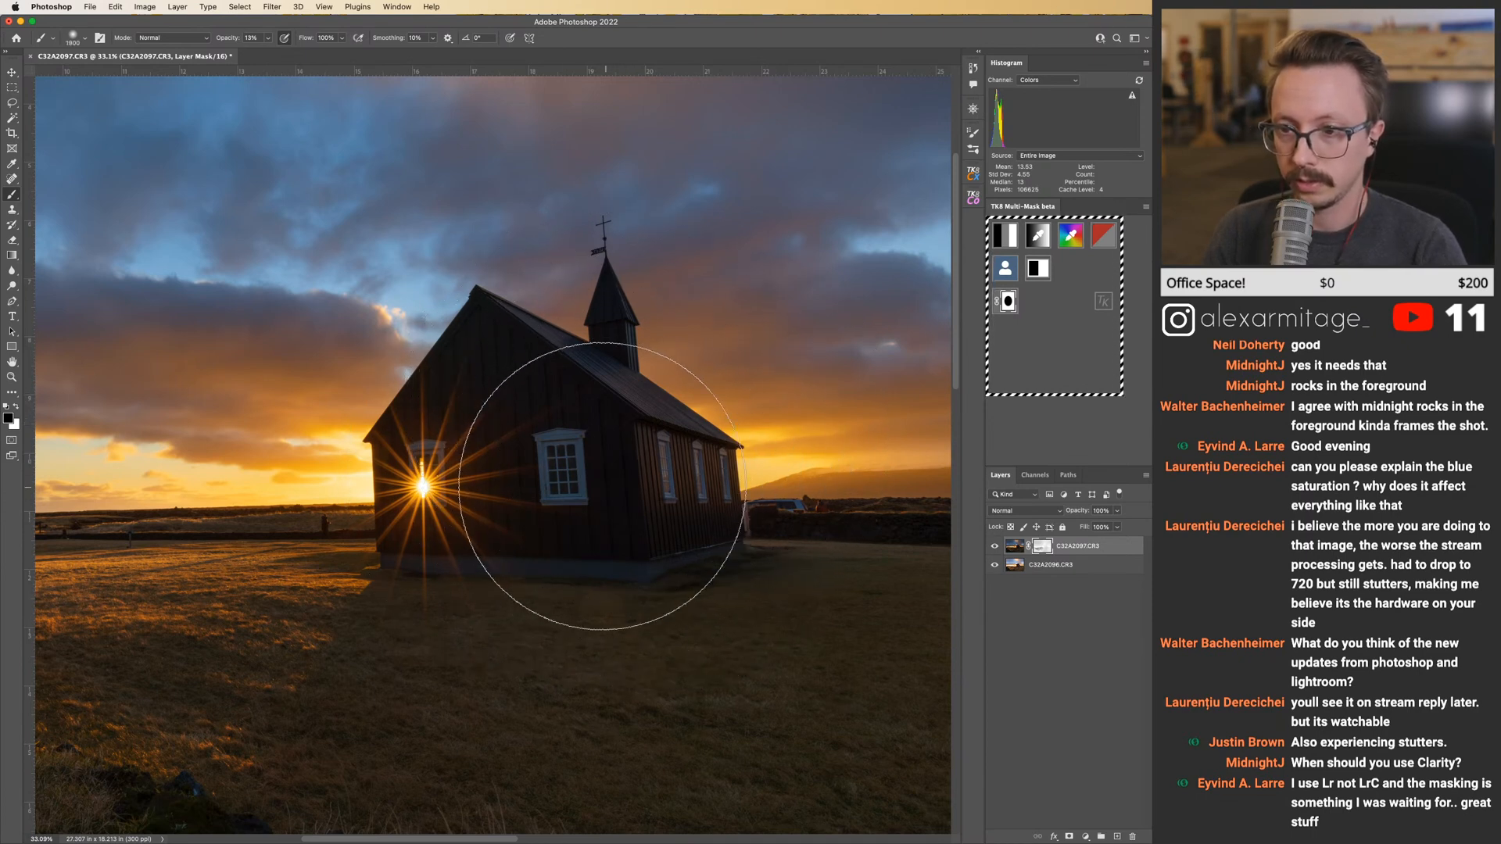
{"action": "left_click_drag", "start_coordinate": [234, 37], "coordinate": [243, 40]}
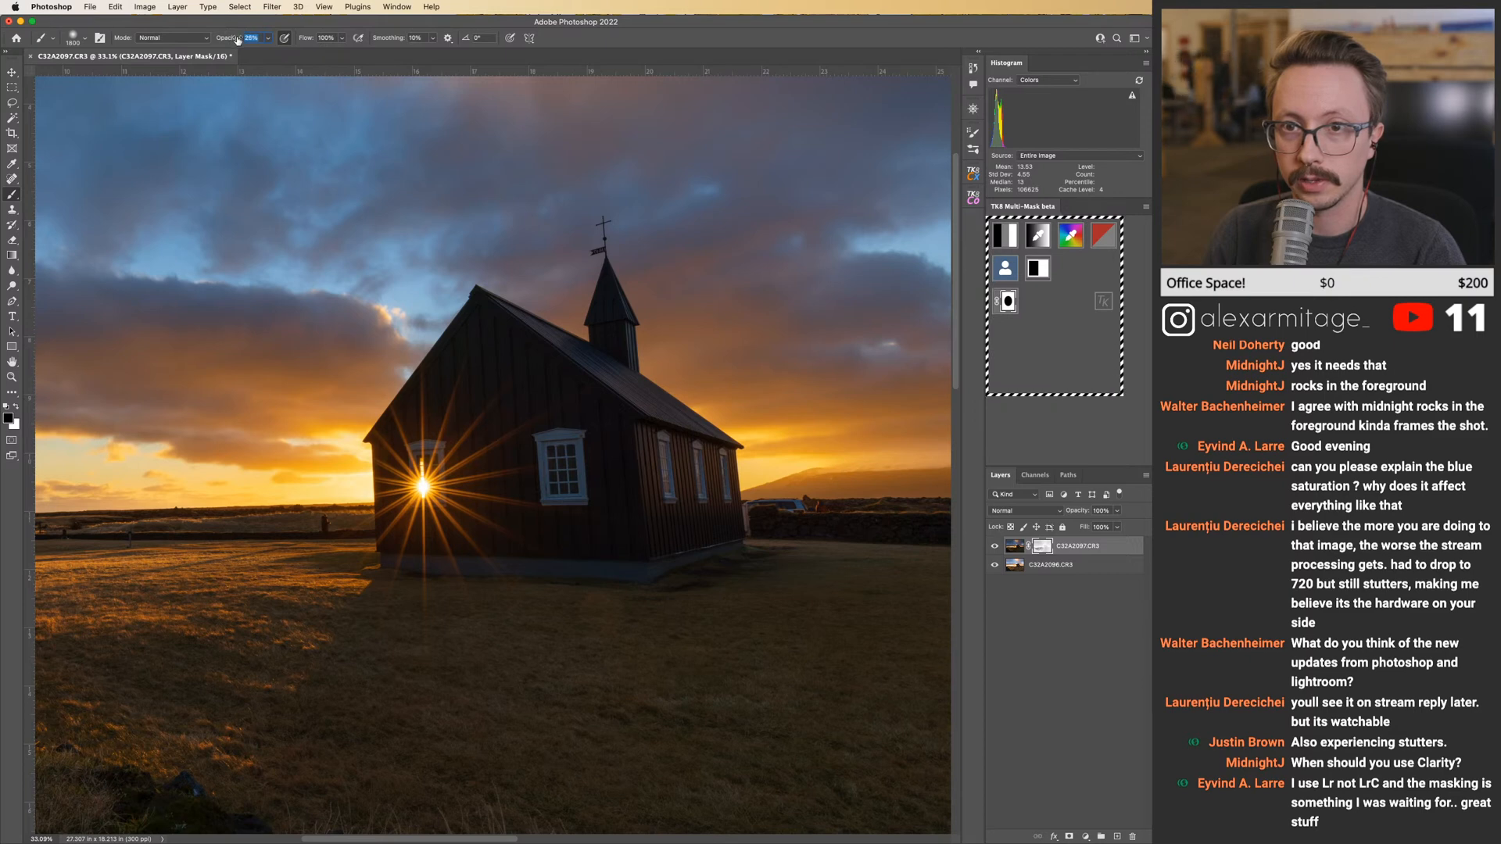
{"action": "mouse_move", "coordinate": [583, 478]}
{"action": "left_mouse_down"}
{"action": "mouse_move", "coordinate": [552, 480]}
{"action": "mouse_move", "coordinate": [570, 526]}
{"action": "mouse_move", "coordinate": [677, 536]}
{"action": "mouse_move", "coordinate": [543, 509]}
{"action": "mouse_move", "coordinate": [600, 518]}
{"action": "mouse_move", "coordinate": [578, 517]}
{"action": "left_mouse_up"}
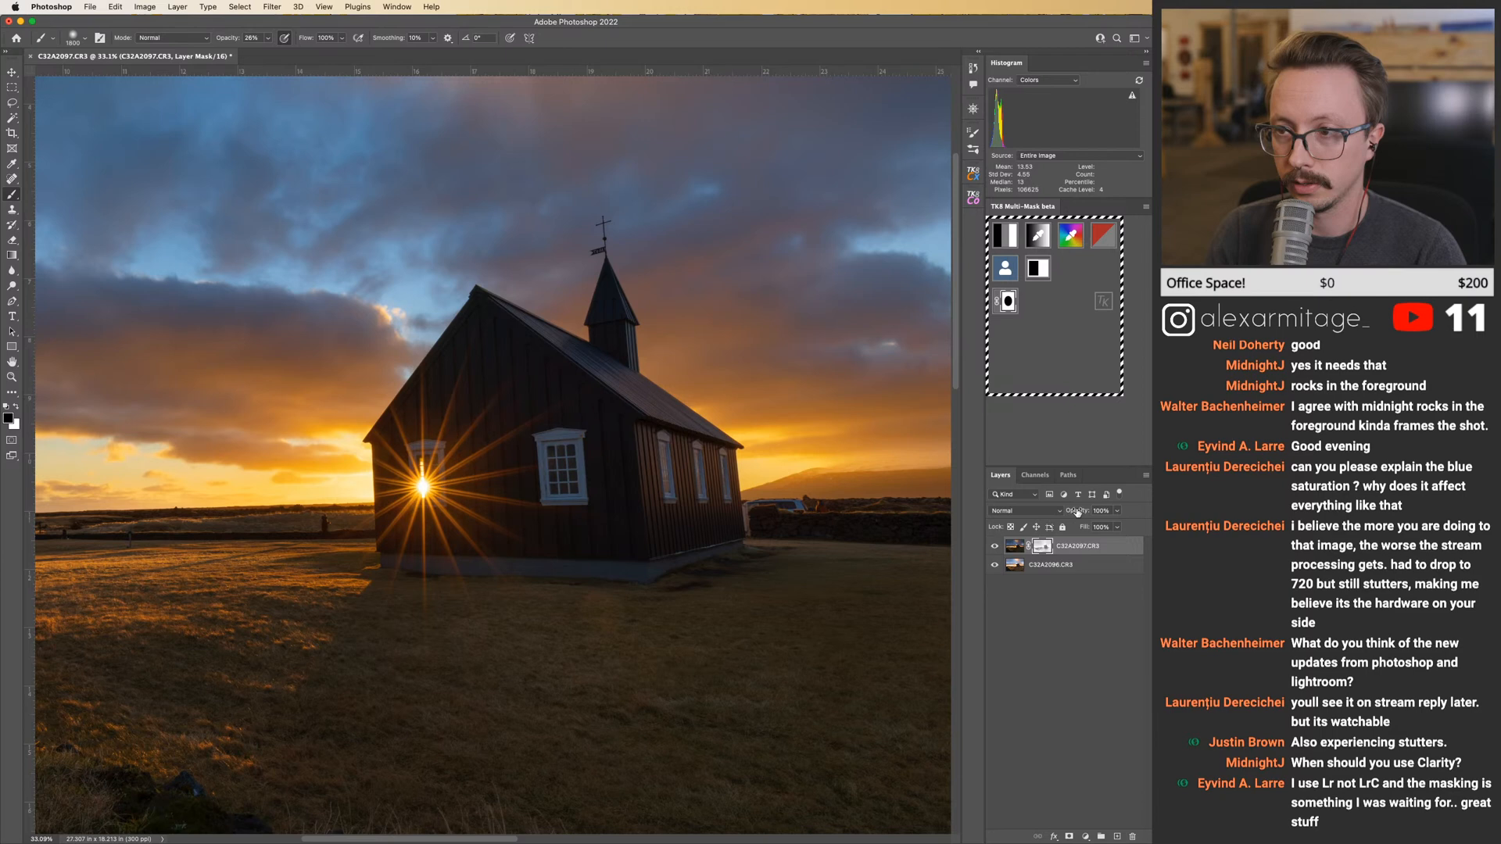
Compare the history states before and after the brush strokes on the church, ending on the latest state.
{"action": "left_click", "coordinate": [973, 68]}
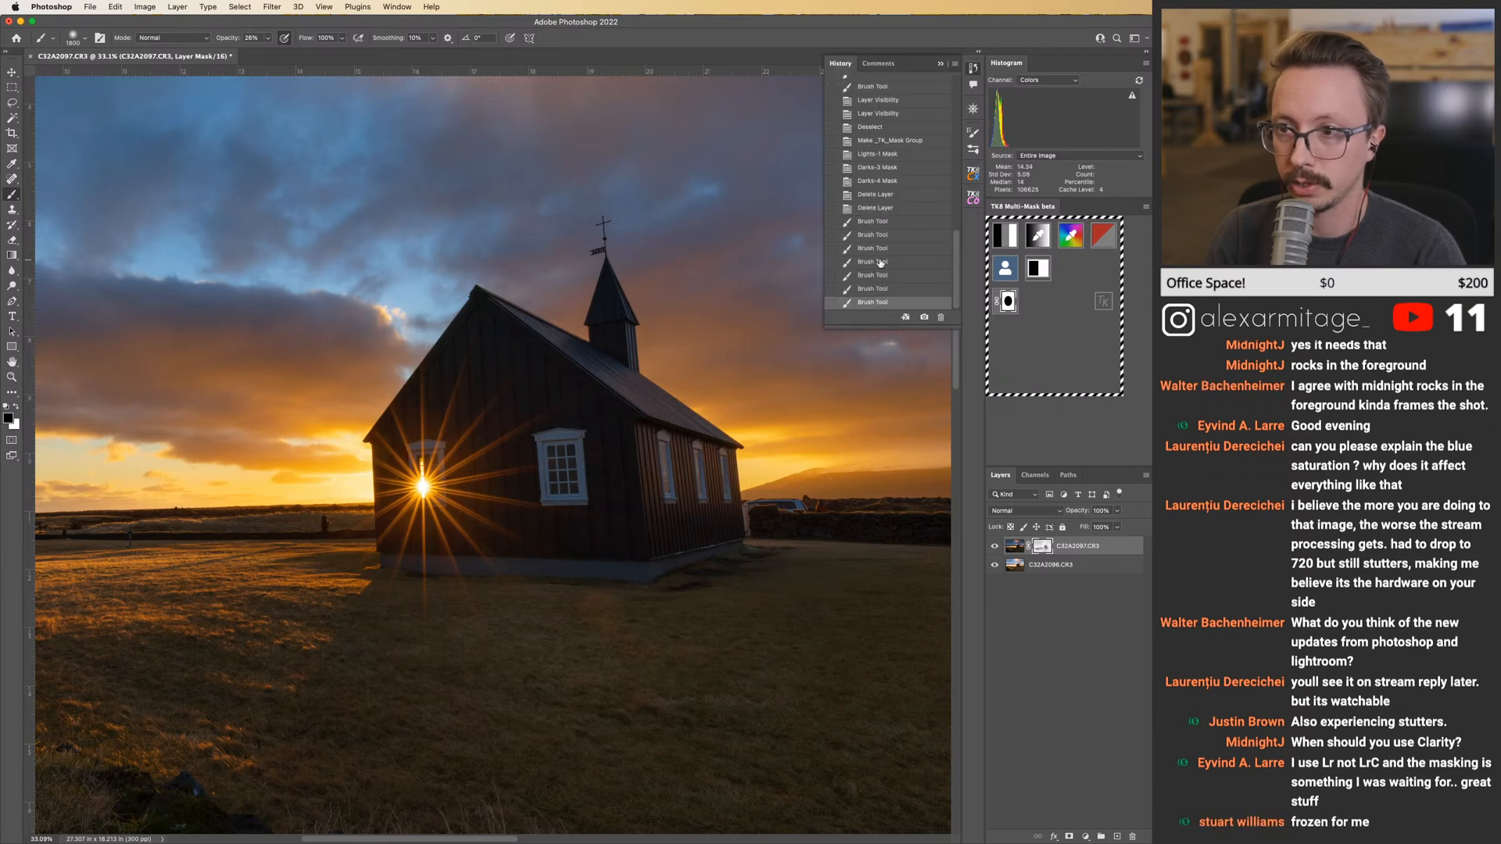
{"action": "left_click", "coordinate": [876, 208]}
{"action": "left_click", "coordinate": [877, 303]}
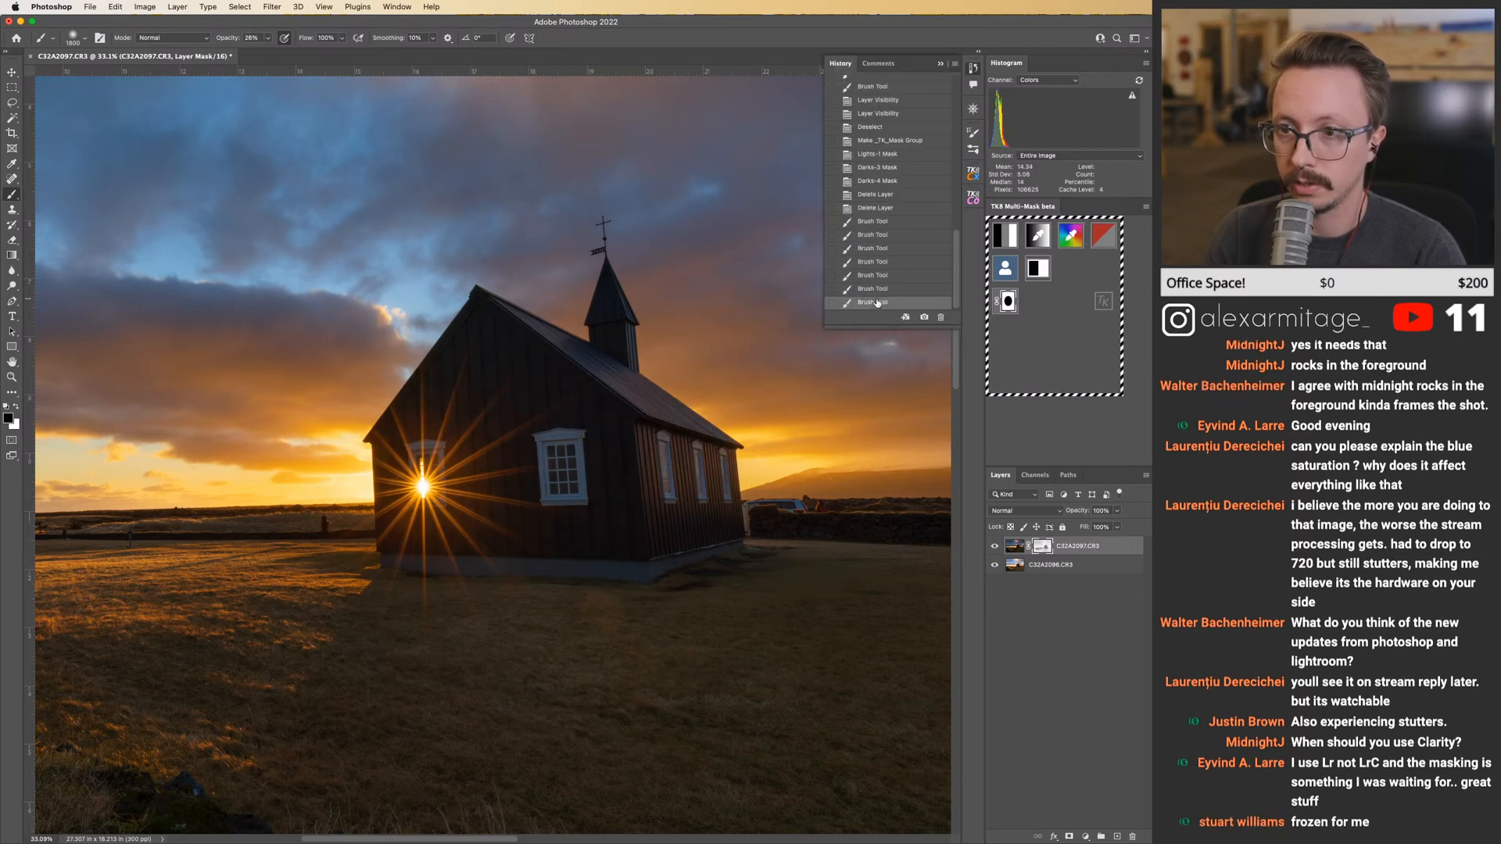
{"action": "left_click", "coordinate": [877, 209]}
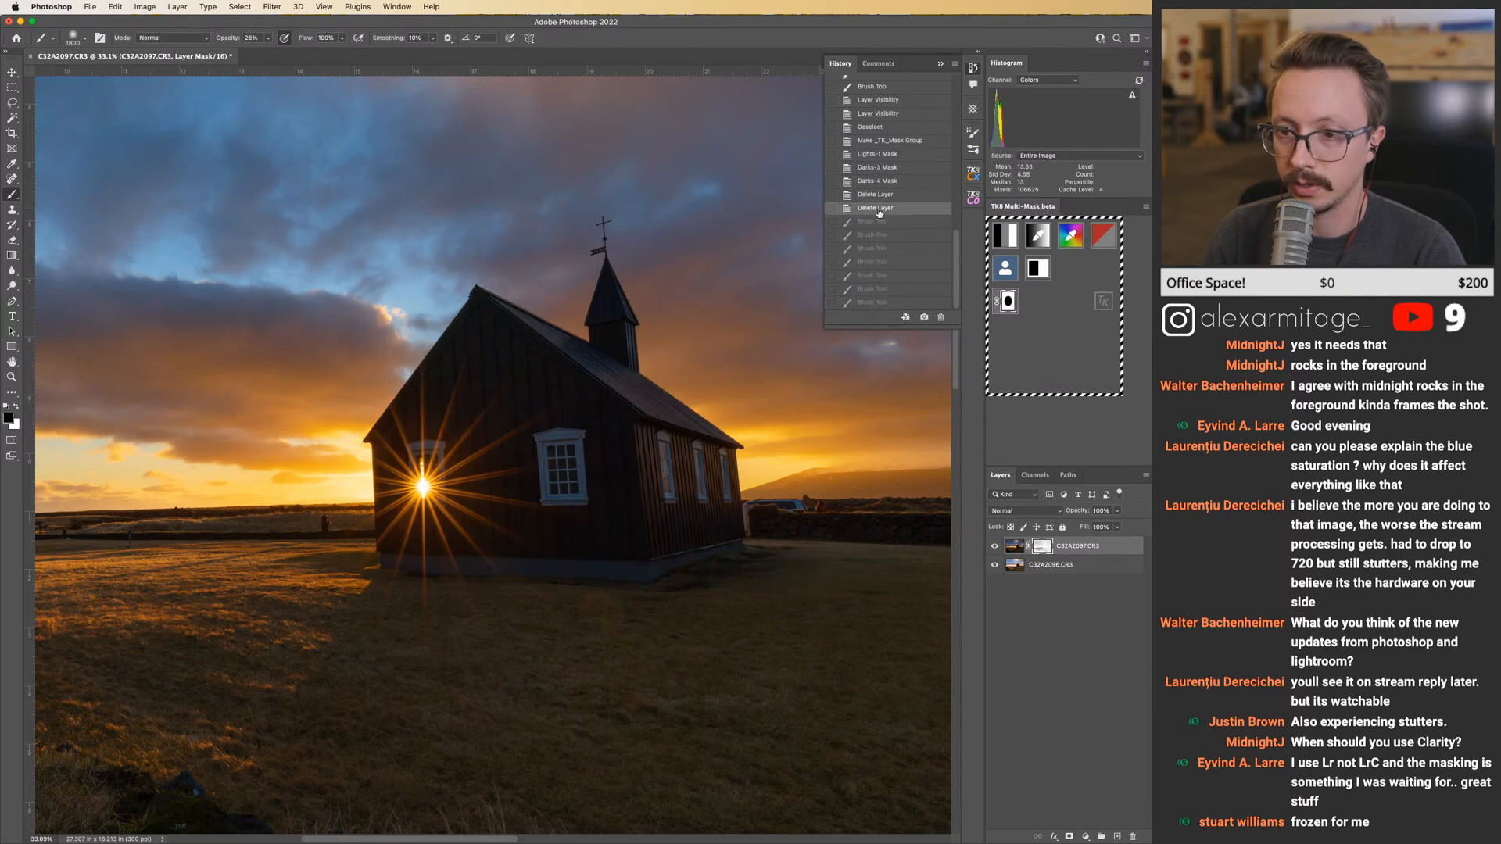
{"action": "left_click", "coordinate": [877, 302]}
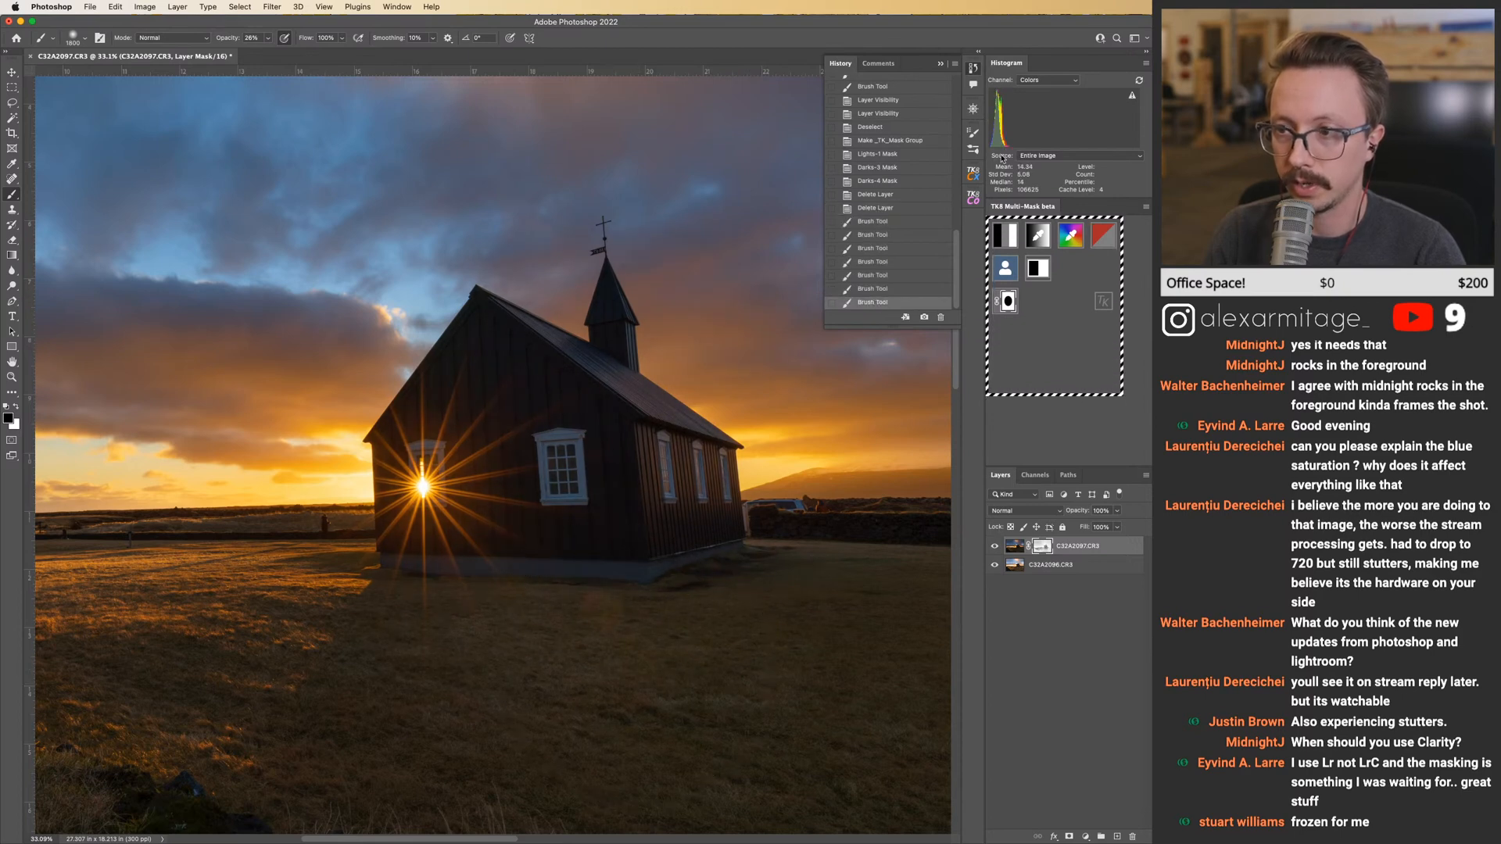
{"action": "left_click", "coordinate": [974, 70]}
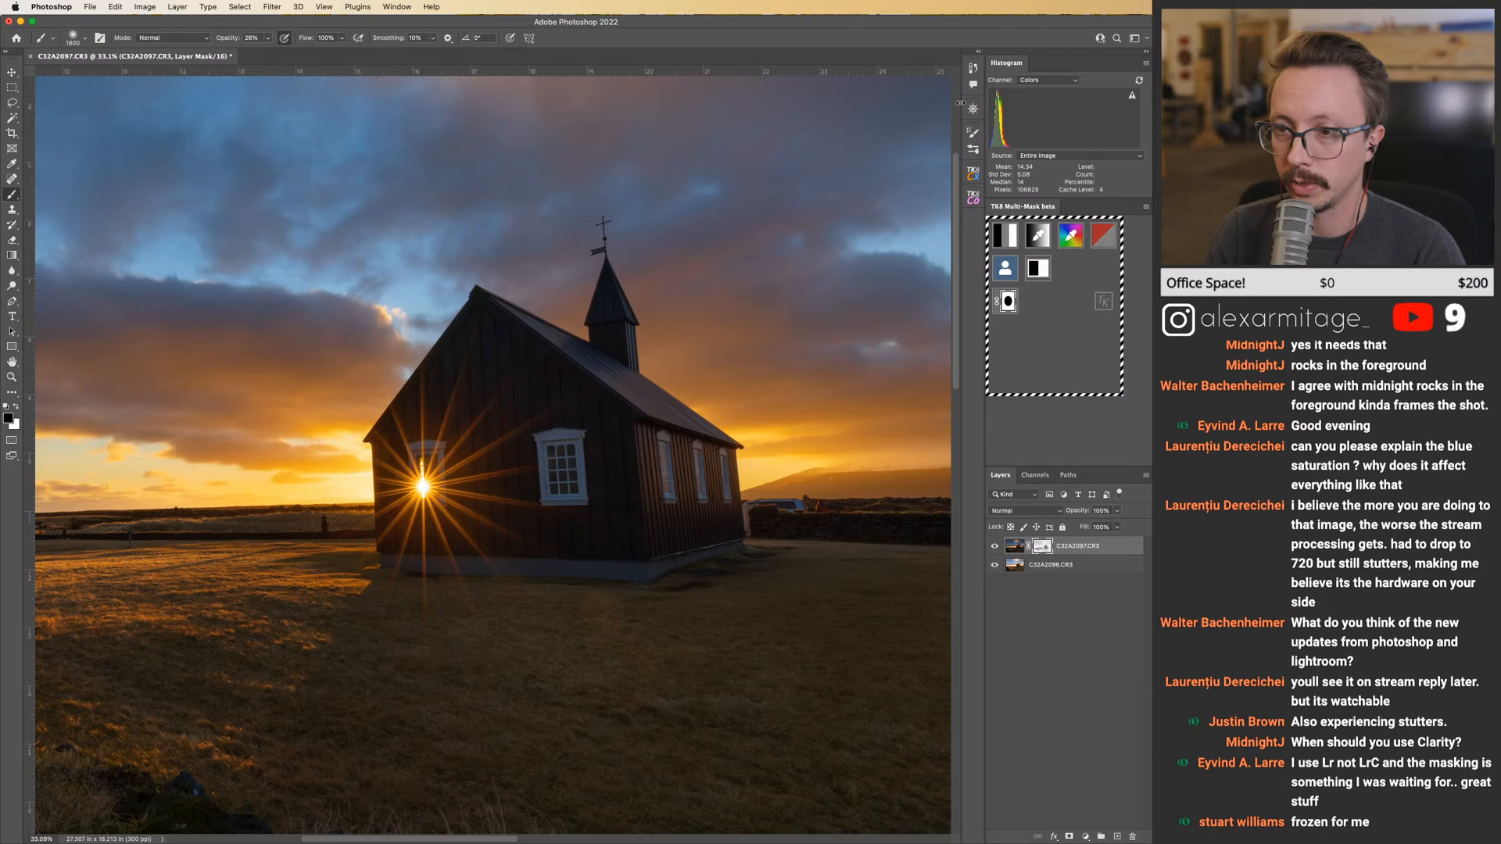
Paint white at 28% opacity over the grass in front of the church on the mask, and compare it with an earlier history state.
{"action": "scroll", "coordinate": [654, 587], "scroll_direction": "down", "scroll_amount": 2}
{"action": "key", "text": "x"}
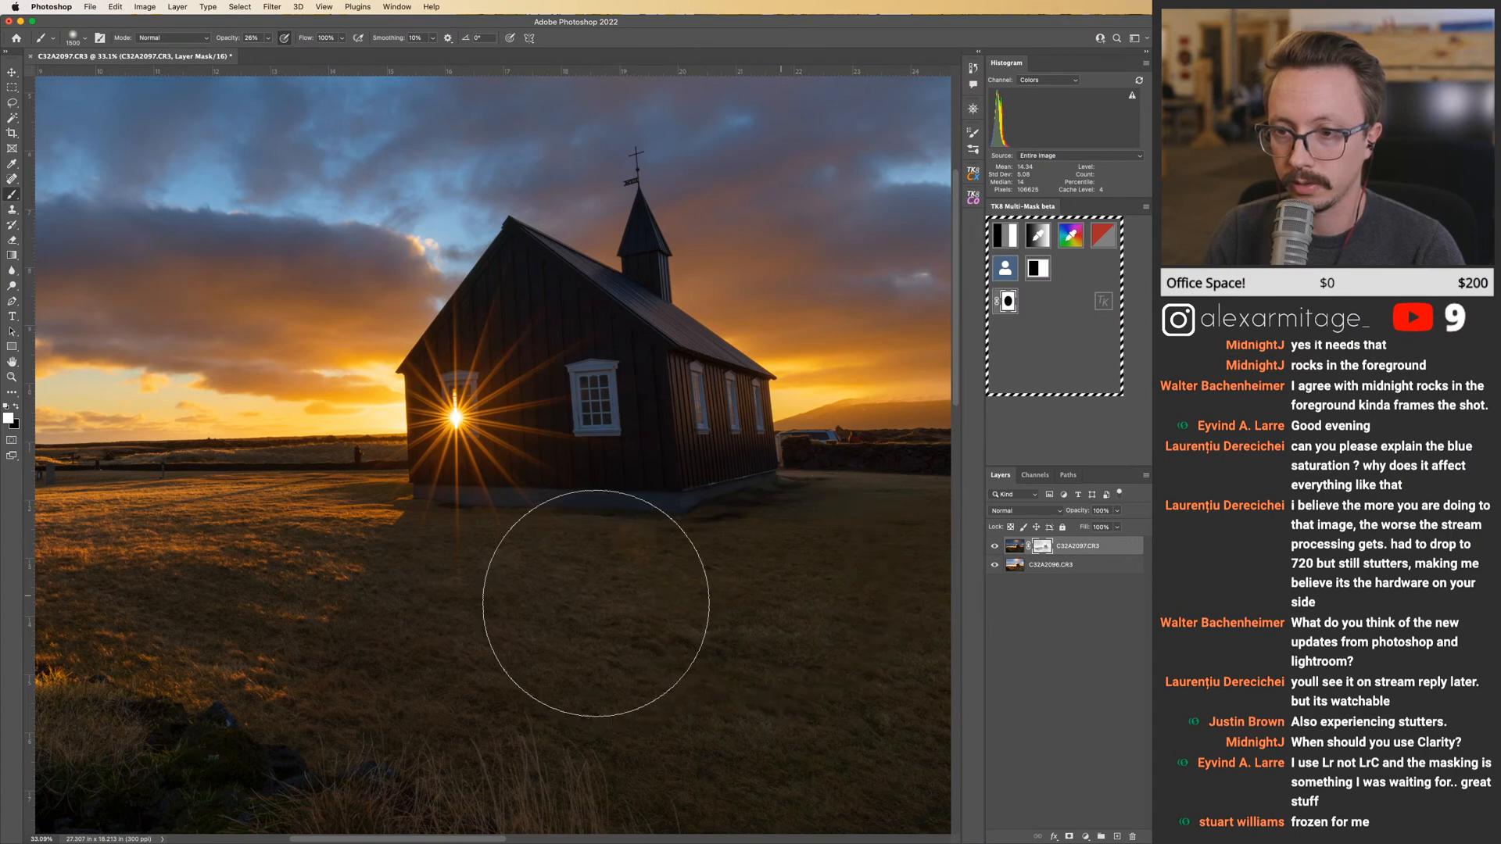
{"action": "left_click", "coordinate": [973, 72]}
{"action": "left_click", "coordinate": [874, 208]}
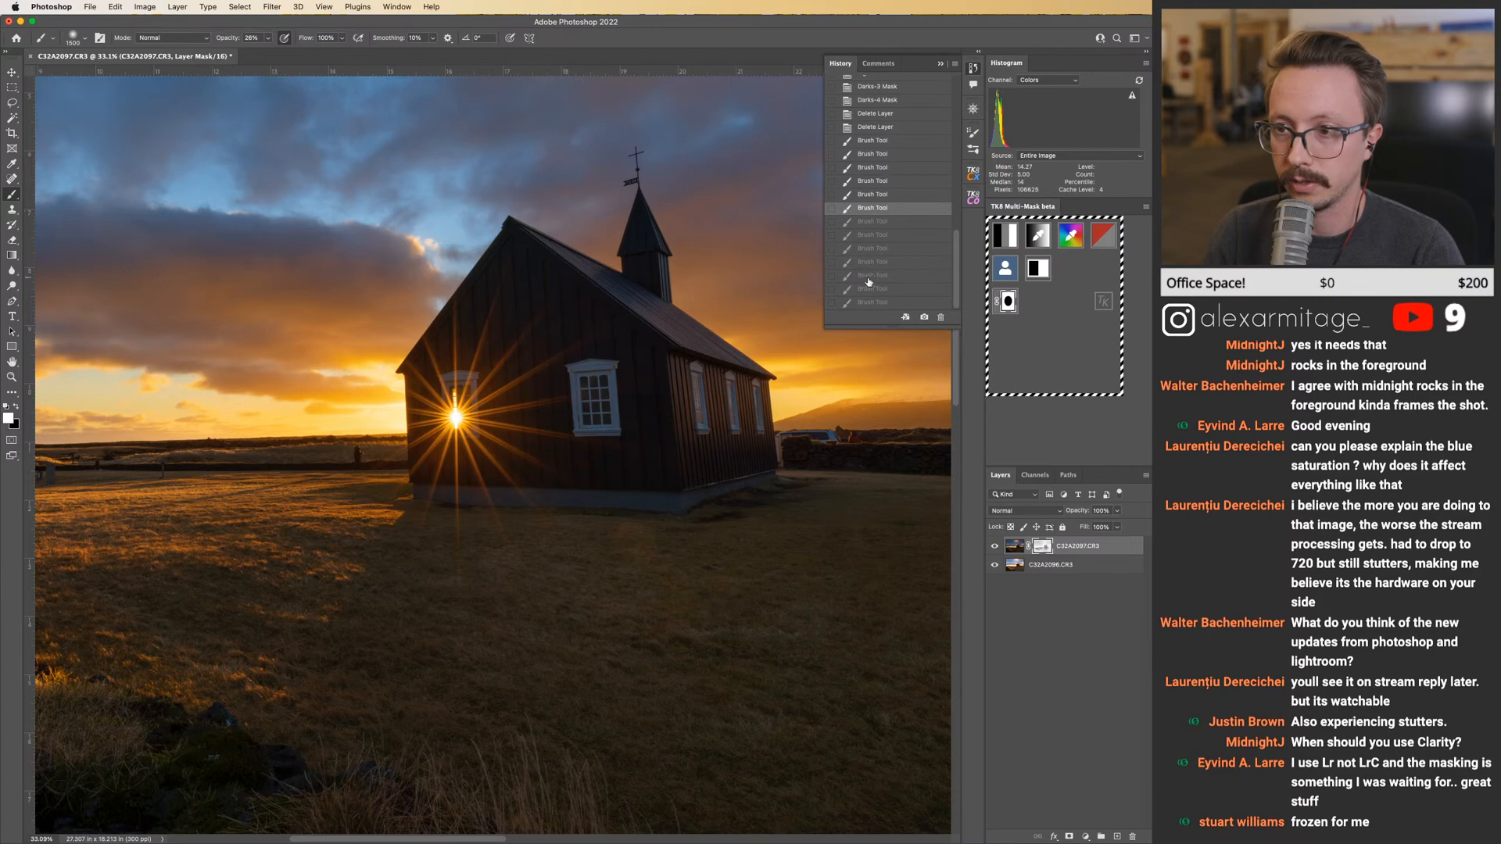
{"action": "left_click", "coordinate": [866, 303]}
{"action": "left_click", "coordinate": [972, 70]}
Disable and re-enable the C32A2097 layer's mask to compare the blend, and clear the active luminosity selection.
{"action": "key", "text": "z"}
{"action": "left_click_drag", "start_coordinate": [693, 406], "coordinate": [670, 415]}
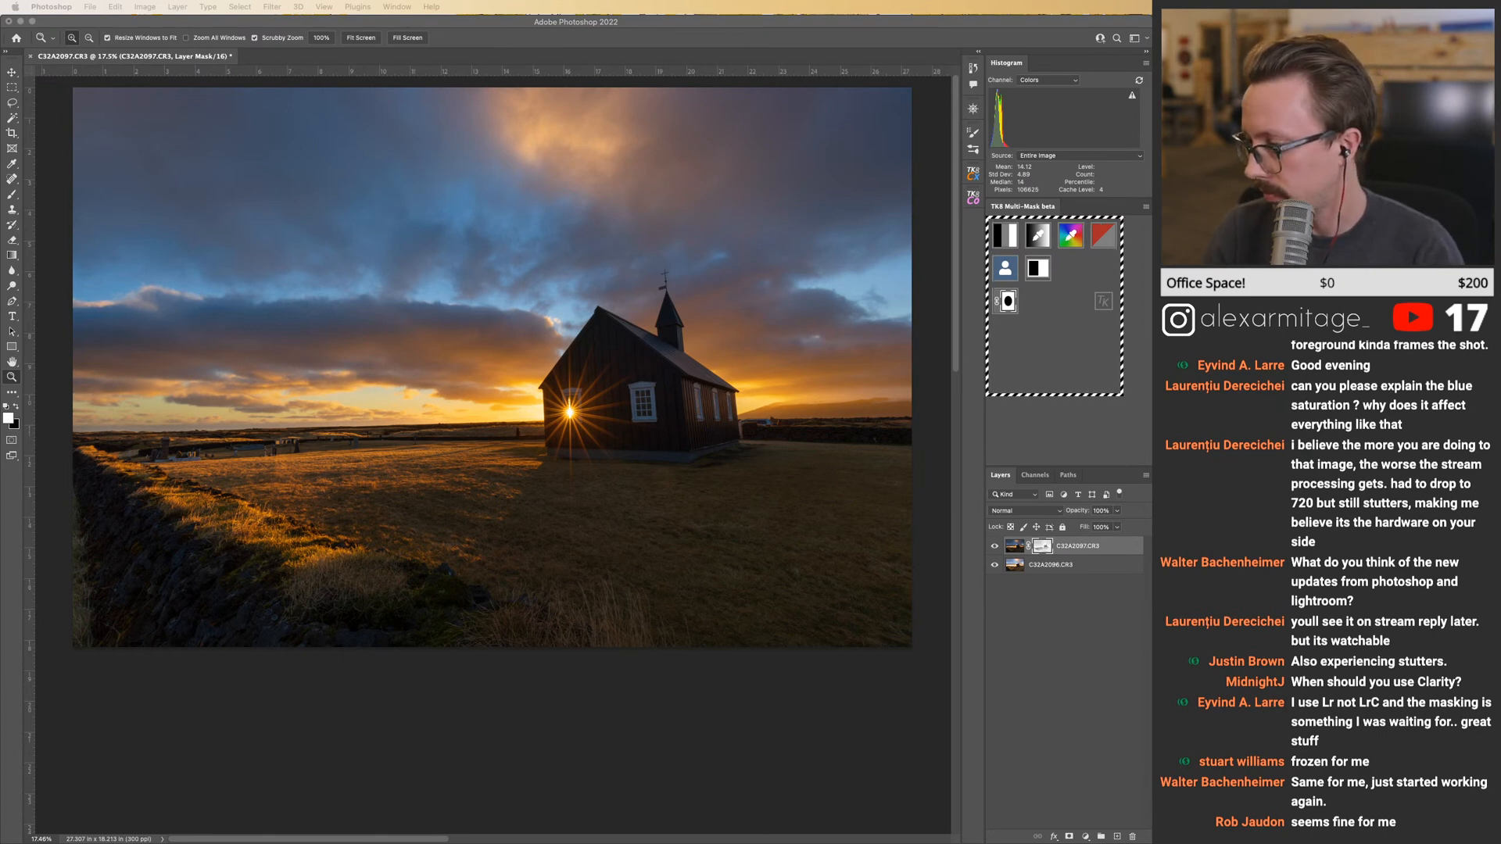
{"action": "left_click", "coordinate": [865, 25]}
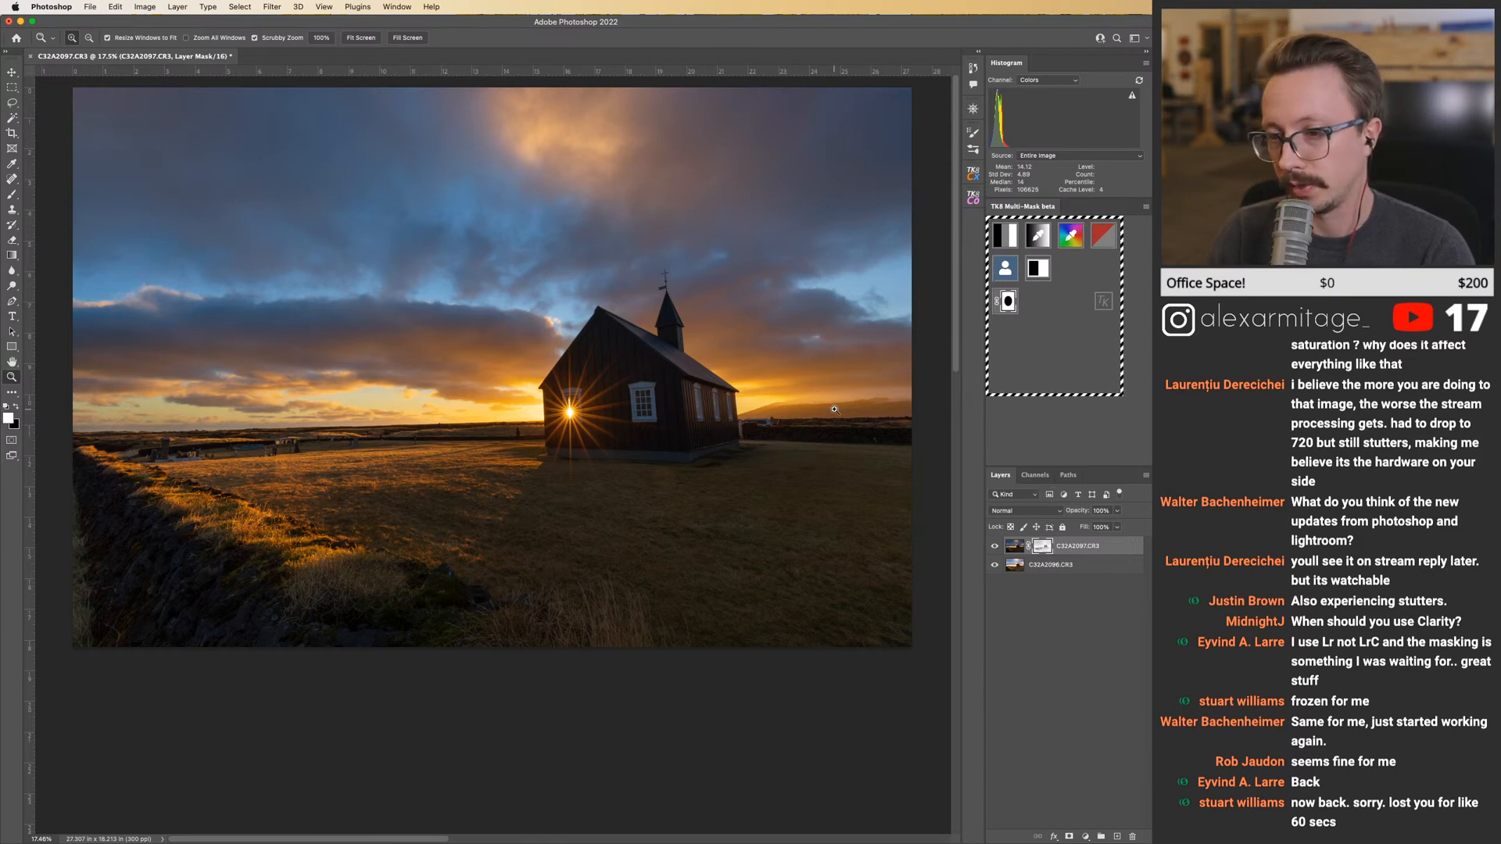
{"action": "left_click", "coordinate": [1044, 551], "text": "shift"}
{"action": "left_click", "coordinate": [1044, 551], "text": "shift"}
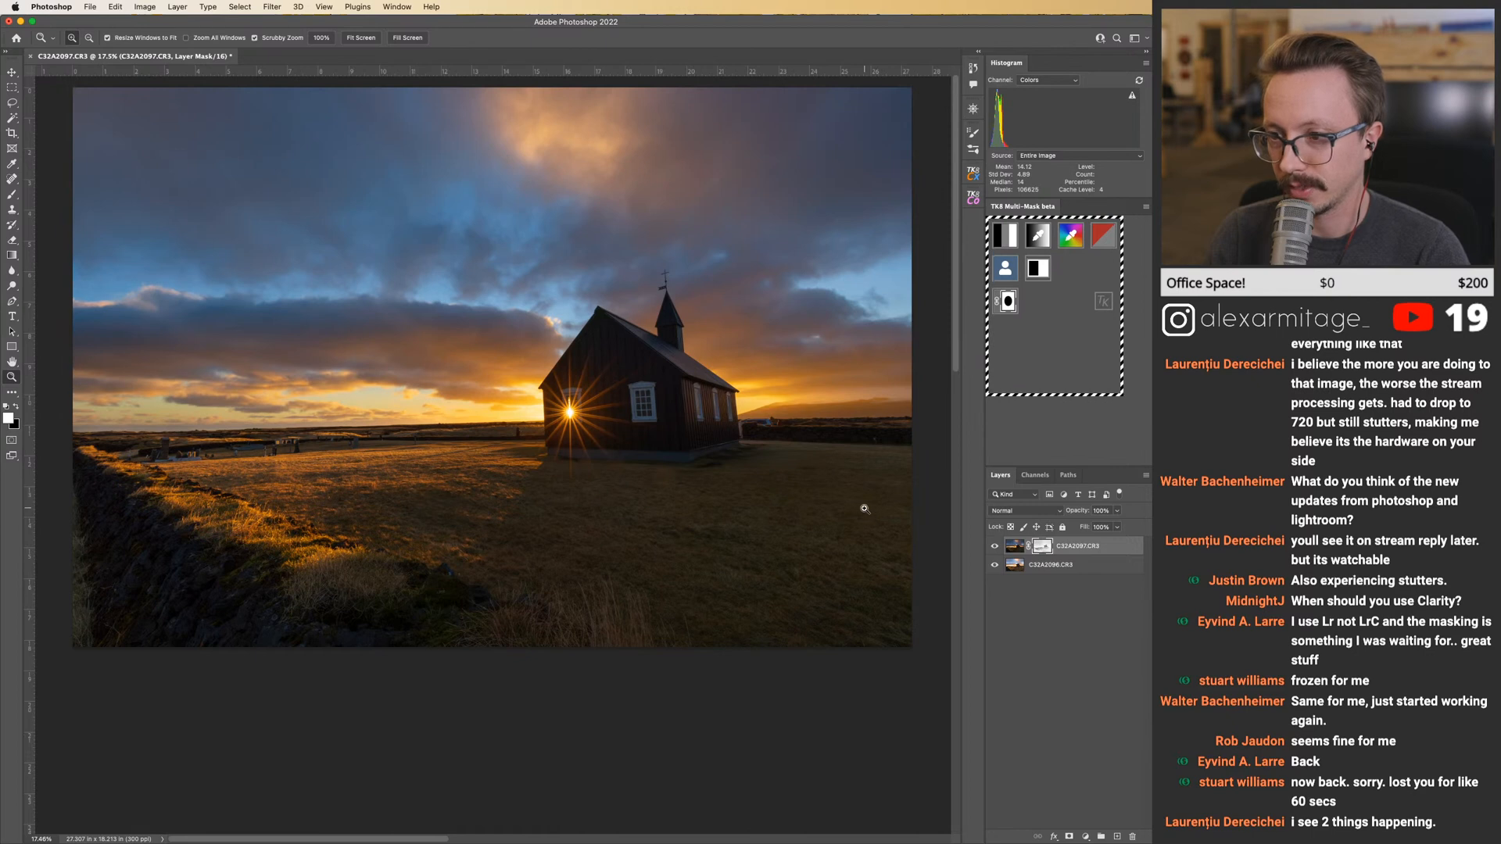
{"action": "left_click_drag", "start_coordinate": [681, 473], "coordinate": [670, 478]}
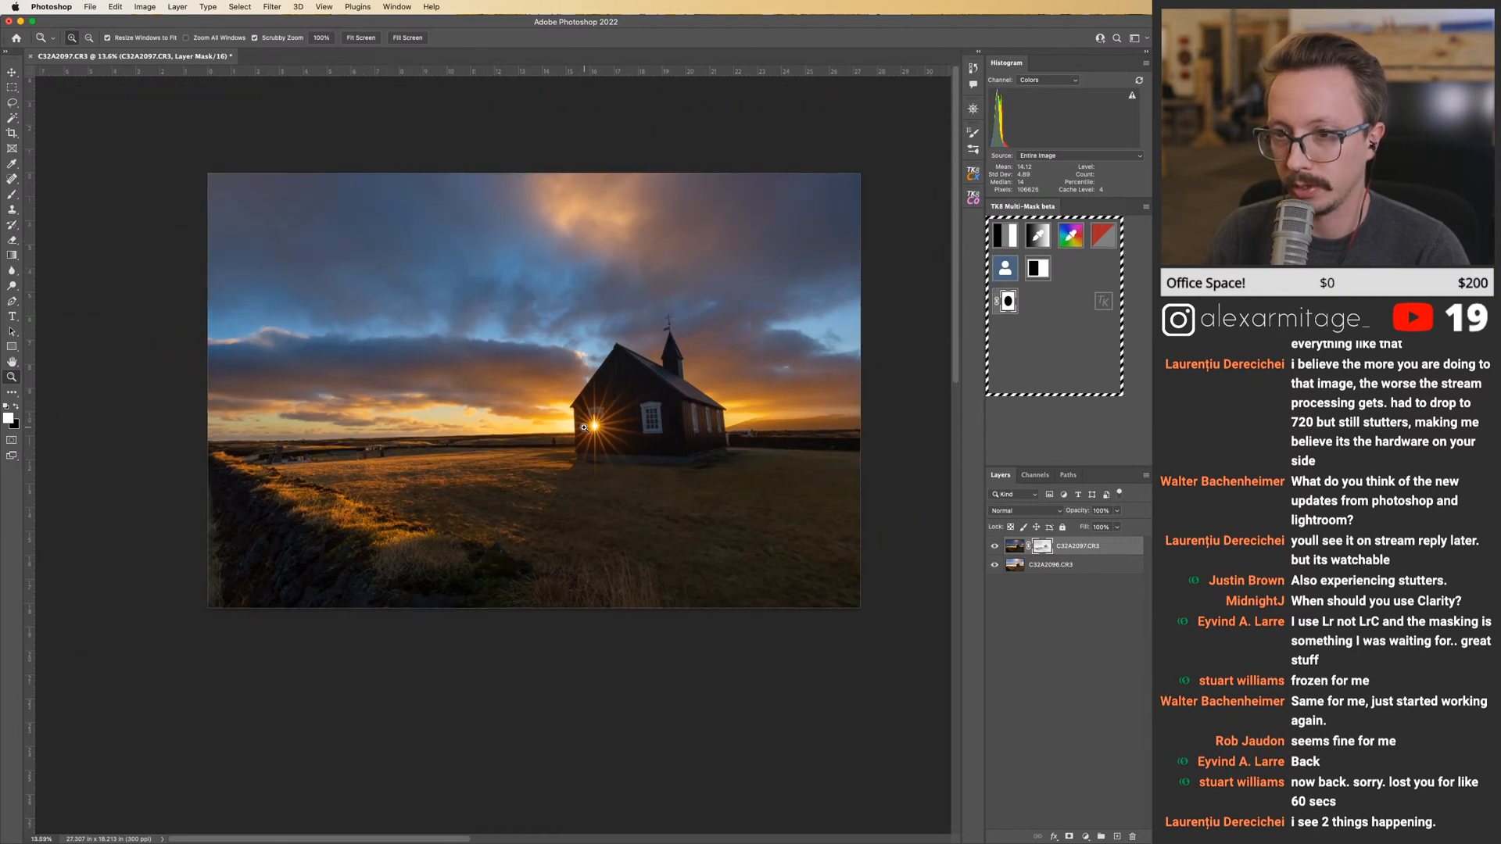
{"action": "left_click_drag", "start_coordinate": [600, 427], "coordinate": [677, 487]}
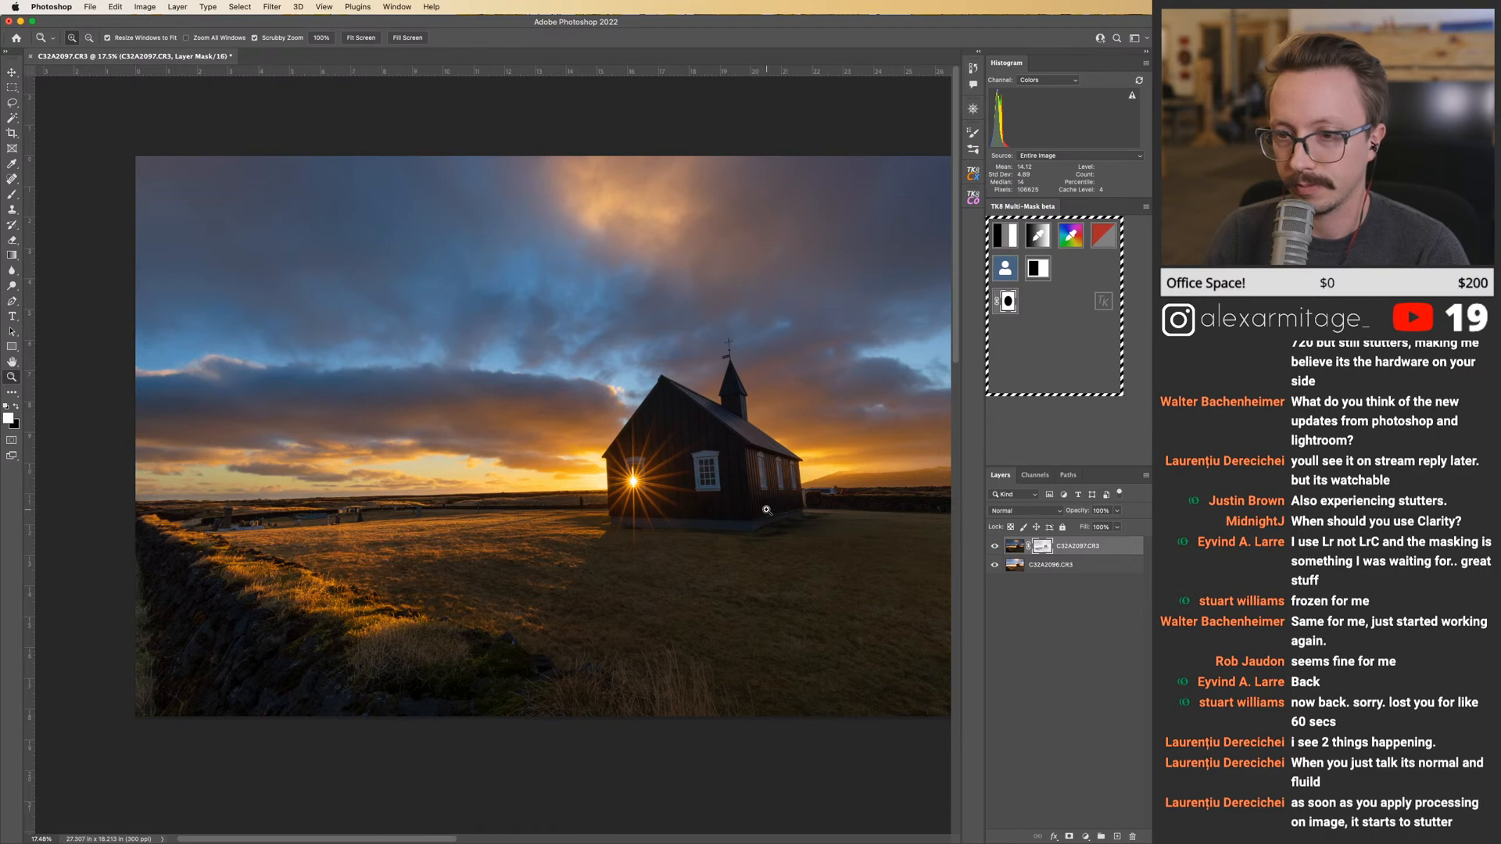
{"action": "mouse_move", "coordinate": [631, 472]}
{"action": "left_mouse_down"}
{"action": "mouse_move", "coordinate": [696, 482]}
{"action": "mouse_move", "coordinate": [641, 483]}
{"action": "left_mouse_up"}
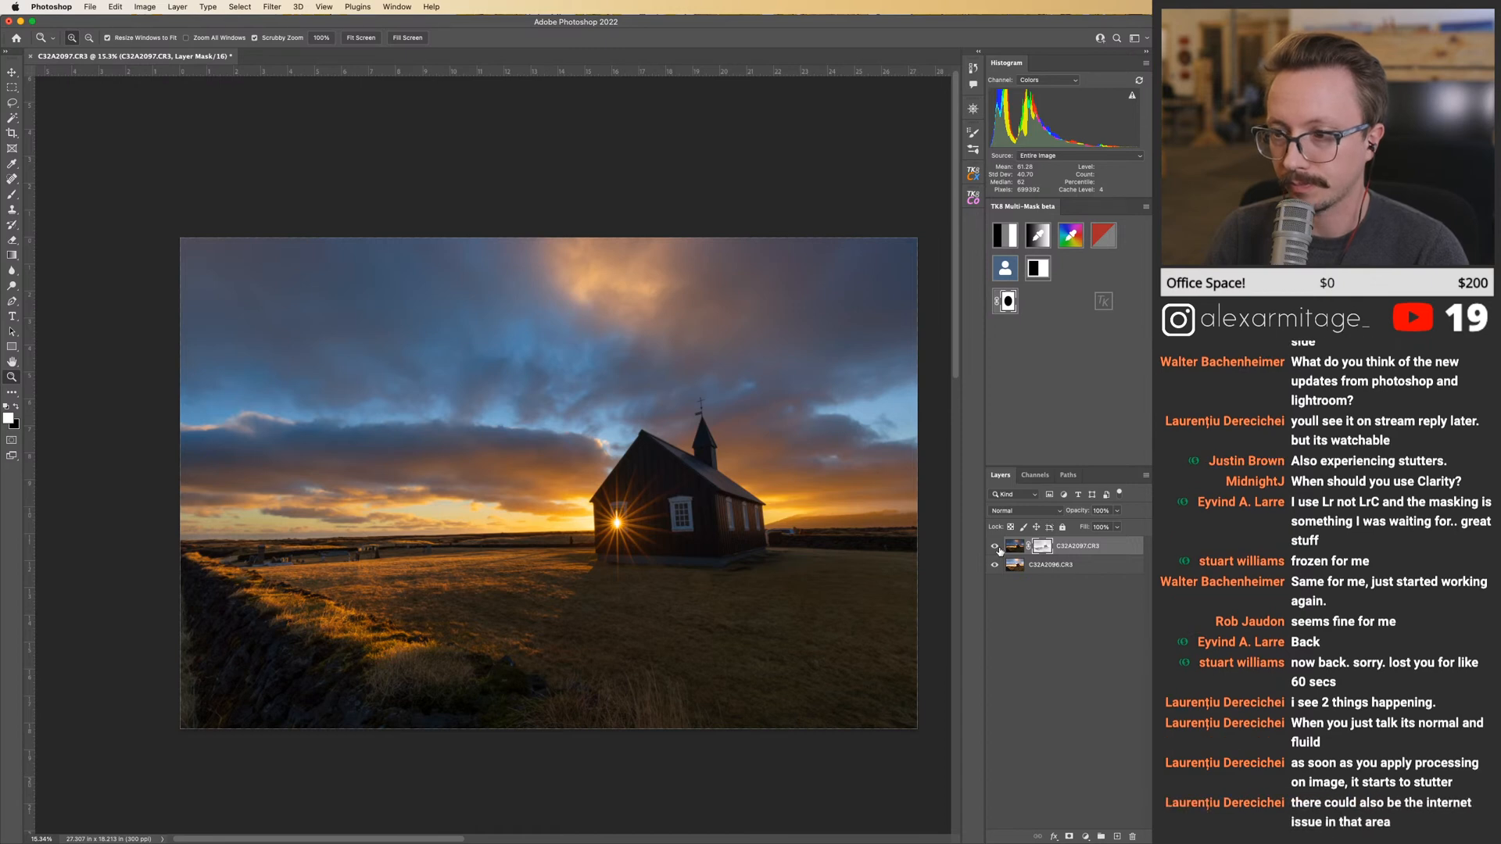
Paint black over the sky on the layer mask with a larger brush at 7% opacity.
{"action": "key", "text": "b"}
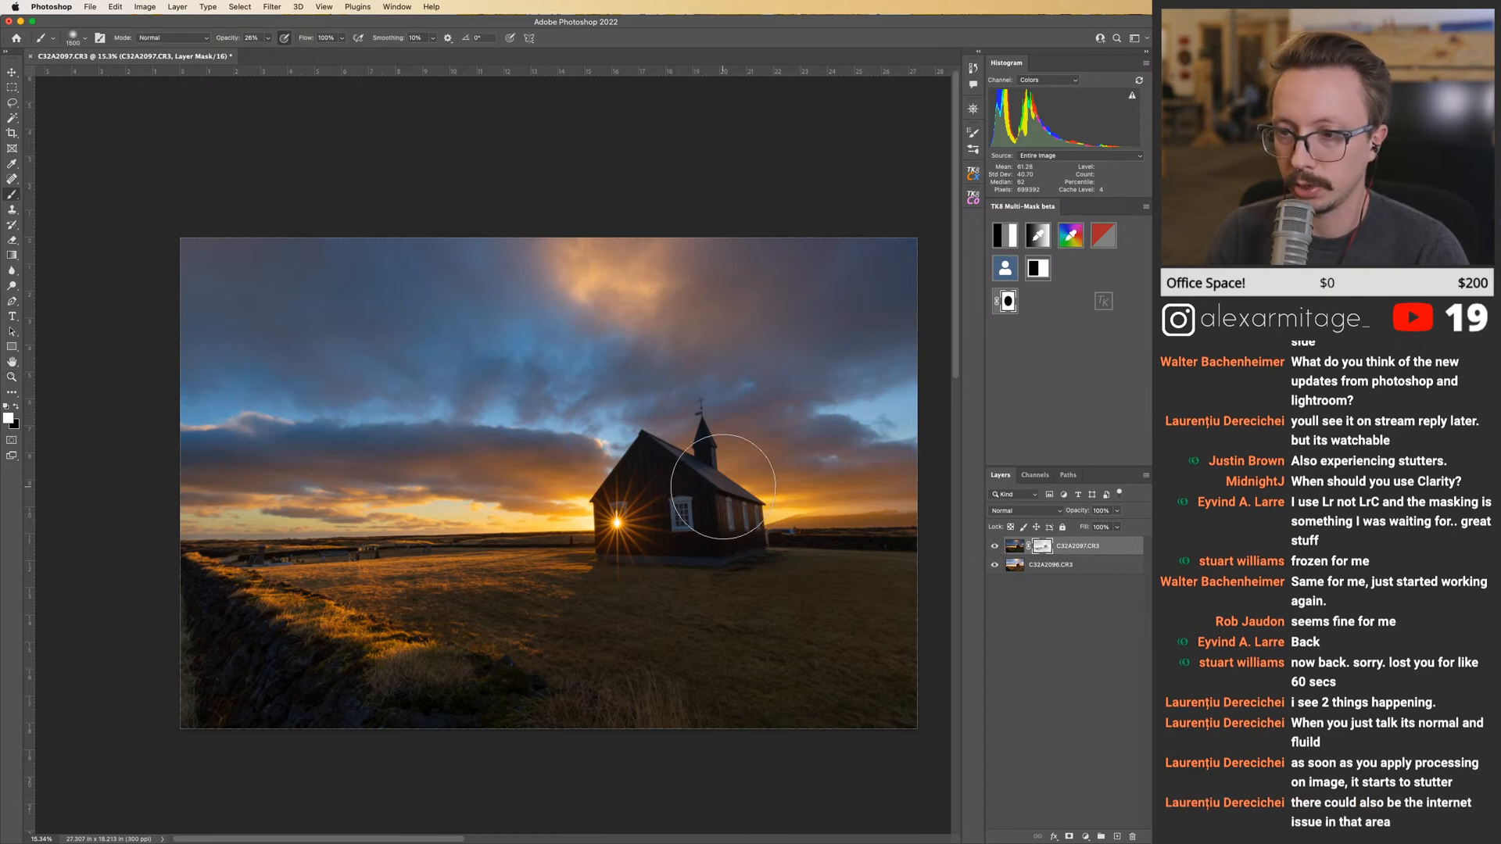
{"action": "key", "text": "bracketright"}
{"action": "key", "text": "bracketright"}
{"action": "key", "text": "bracketright"}
{"action": "key", "text": "bracketright"}
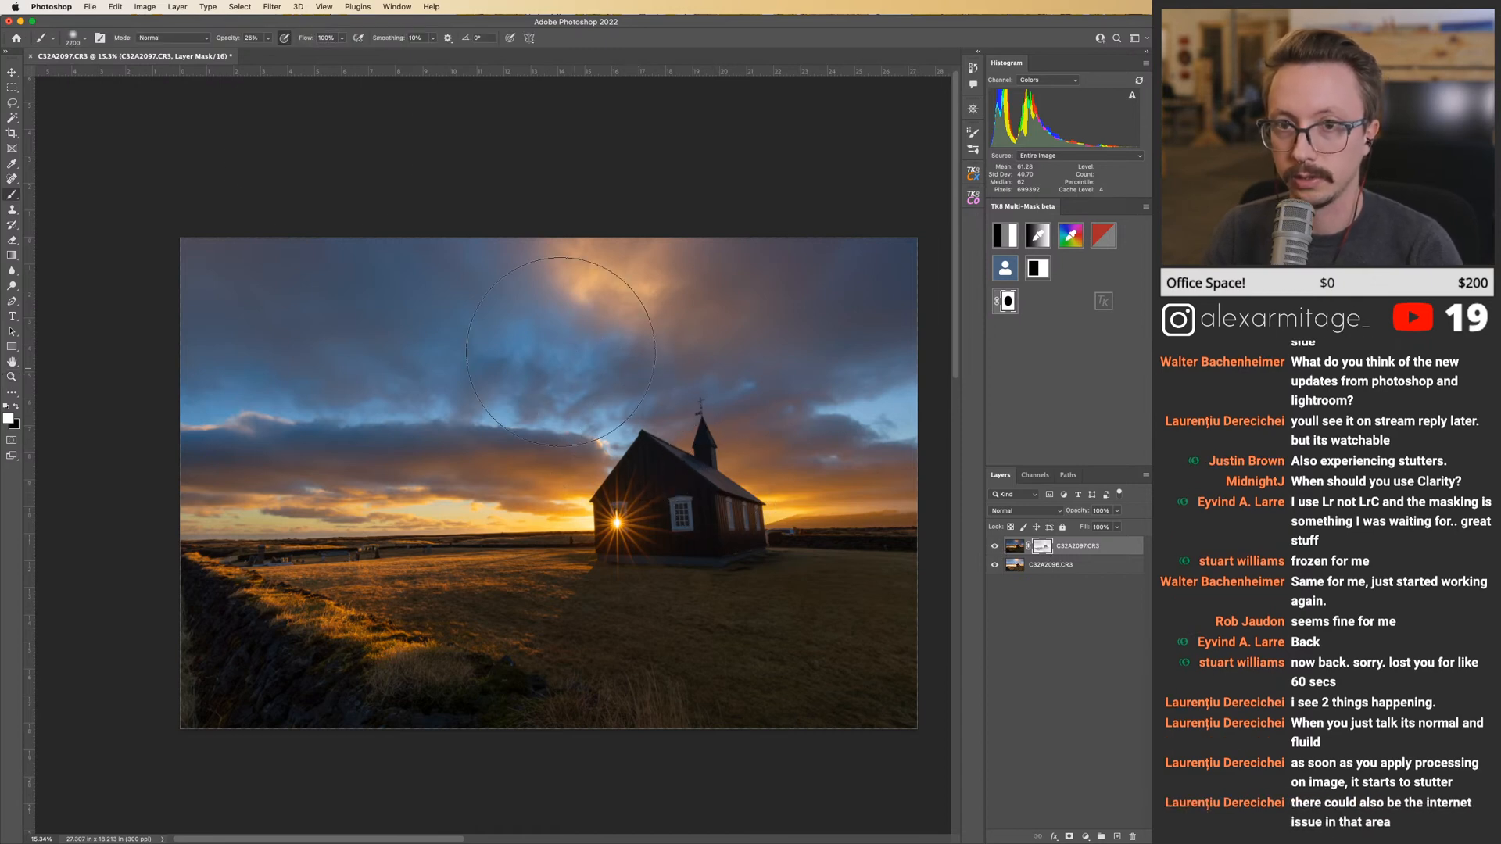
{"action": "left_click_drag", "start_coordinate": [225, 39], "coordinate": [210, 40]}
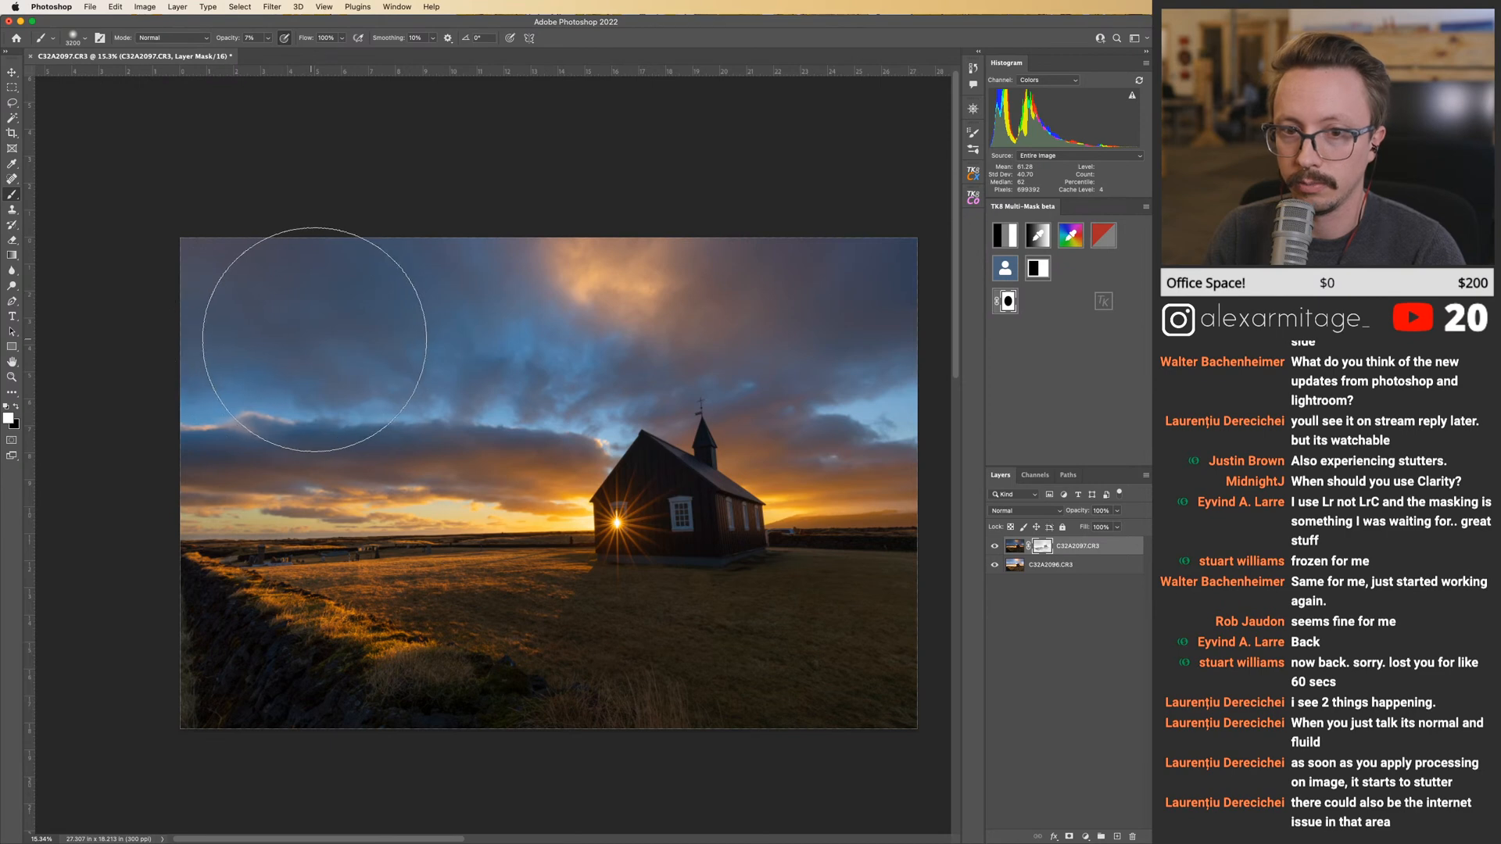
{"action": "key", "text": "x"}
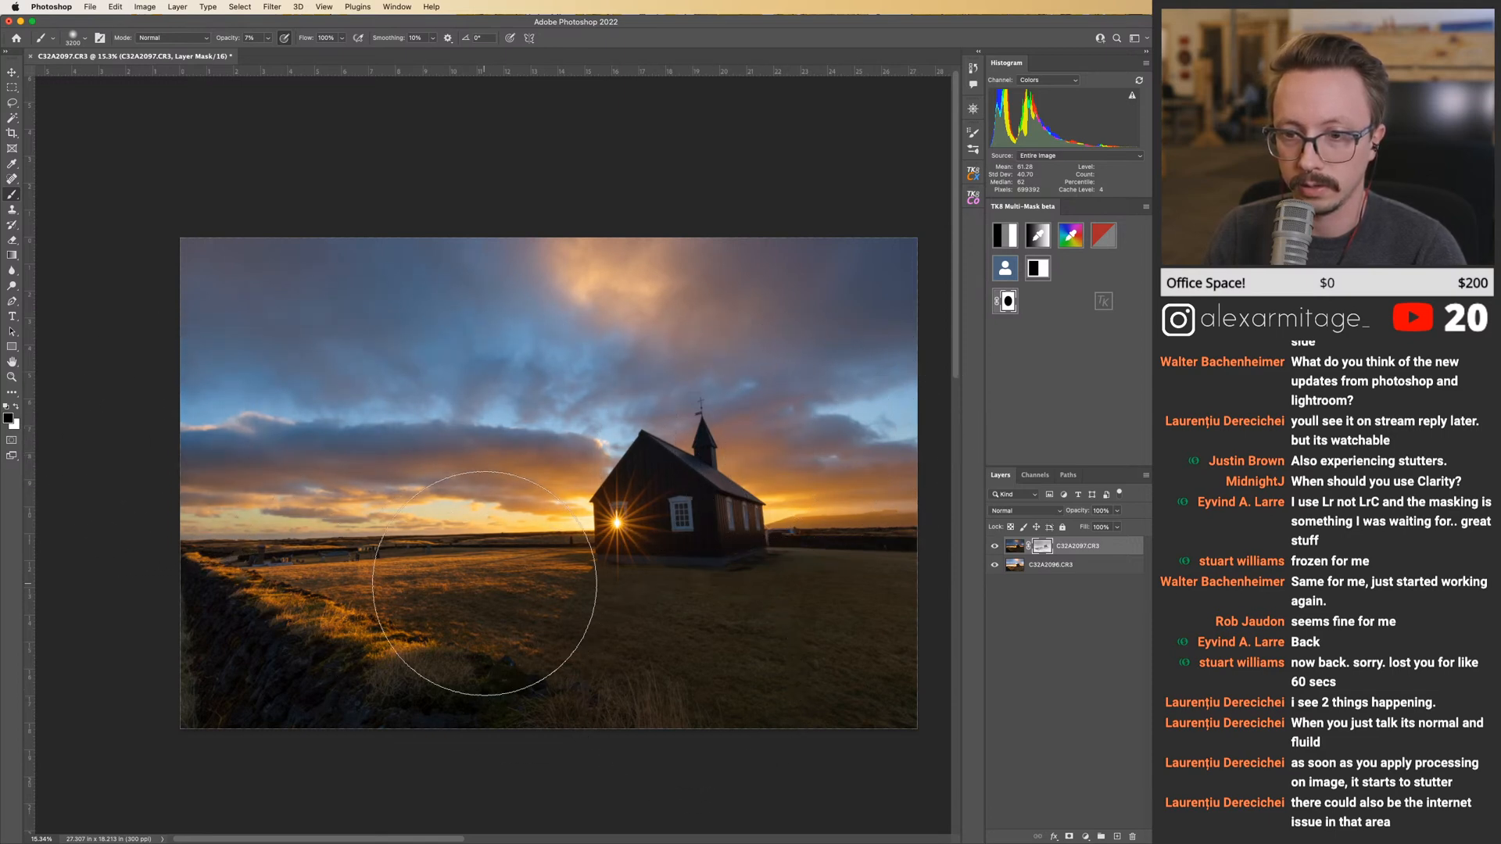
Toggle the C32A2097 layer's visibility to compare the blended image with the brighter exposure beneath.
{"action": "left_click", "coordinate": [1001, 546]}
{"action": "left_click", "coordinate": [1001, 546]}
{"action": "key", "text": "super+comma"}
{"action": "key", "text": "super+comma"}
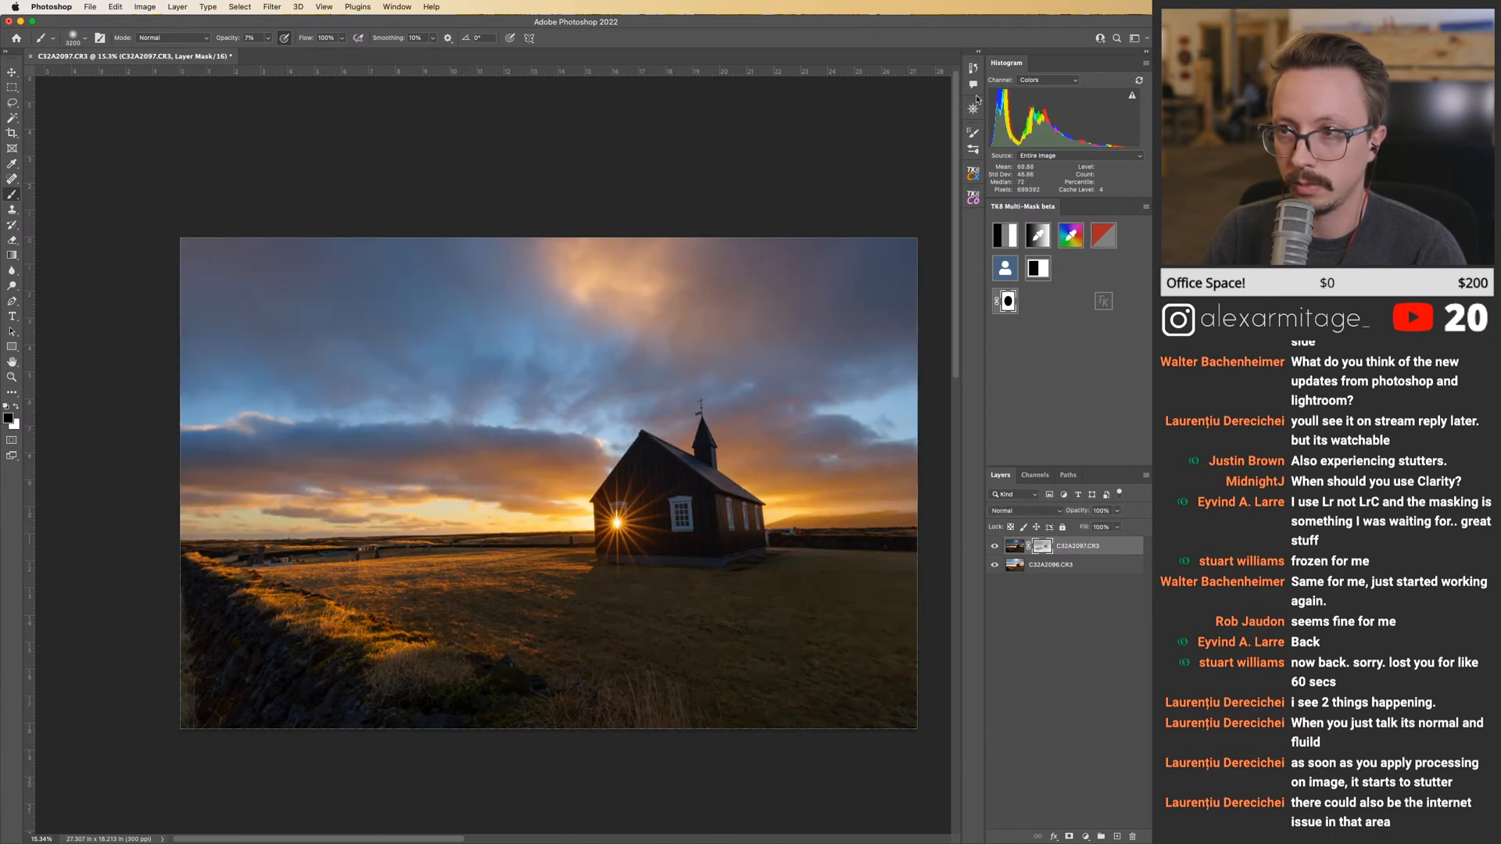
Compare the history state before the sky brush strokes with the last brush stroke, ending on the painted version.
{"action": "left_click", "coordinate": [975, 69]}
{"action": "left_click", "coordinate": [874, 154]}
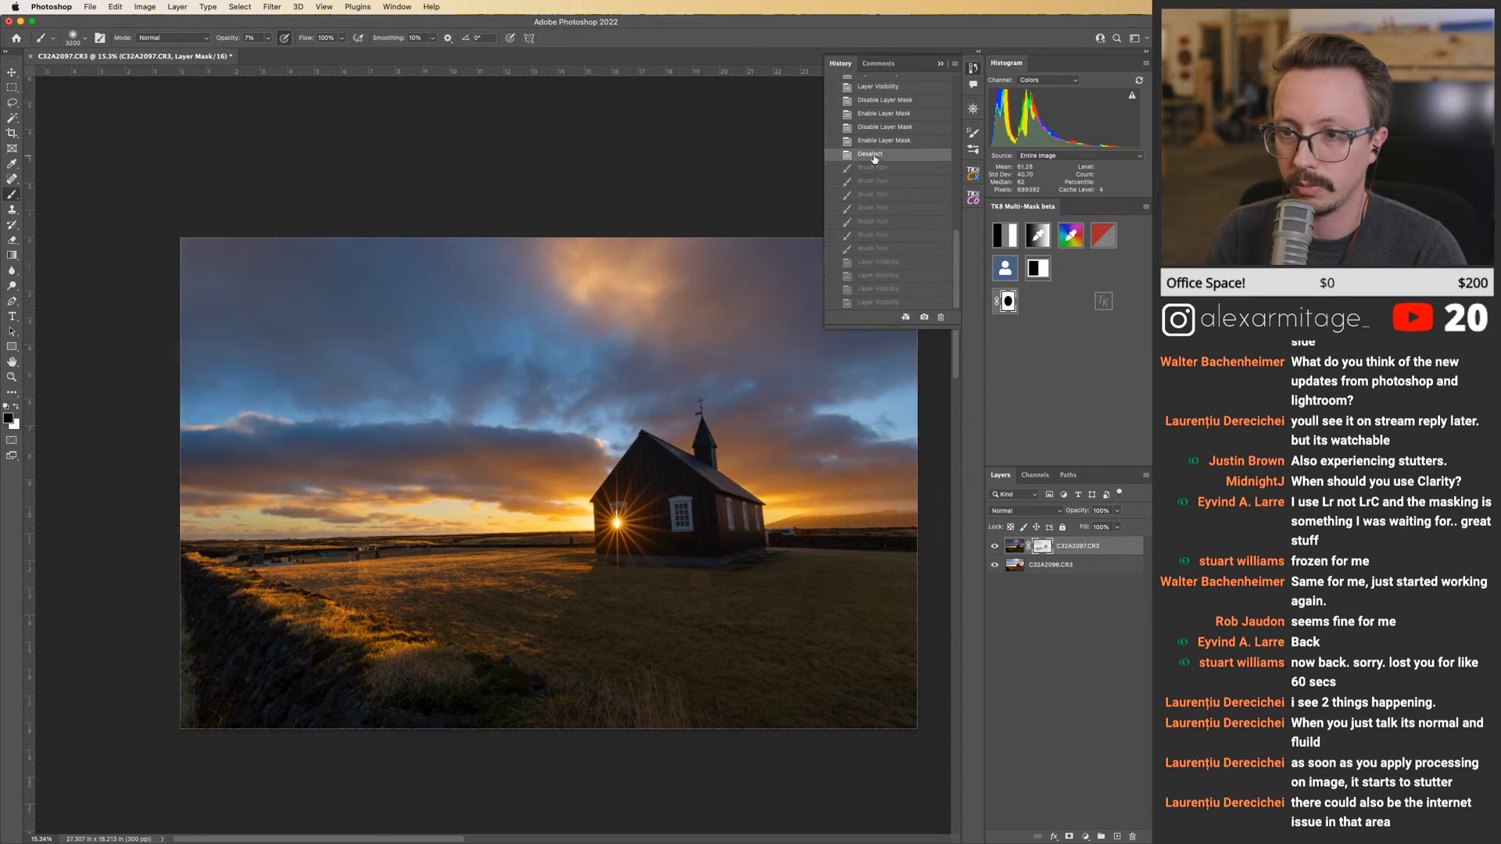
{"action": "left_click", "coordinate": [885, 250]}
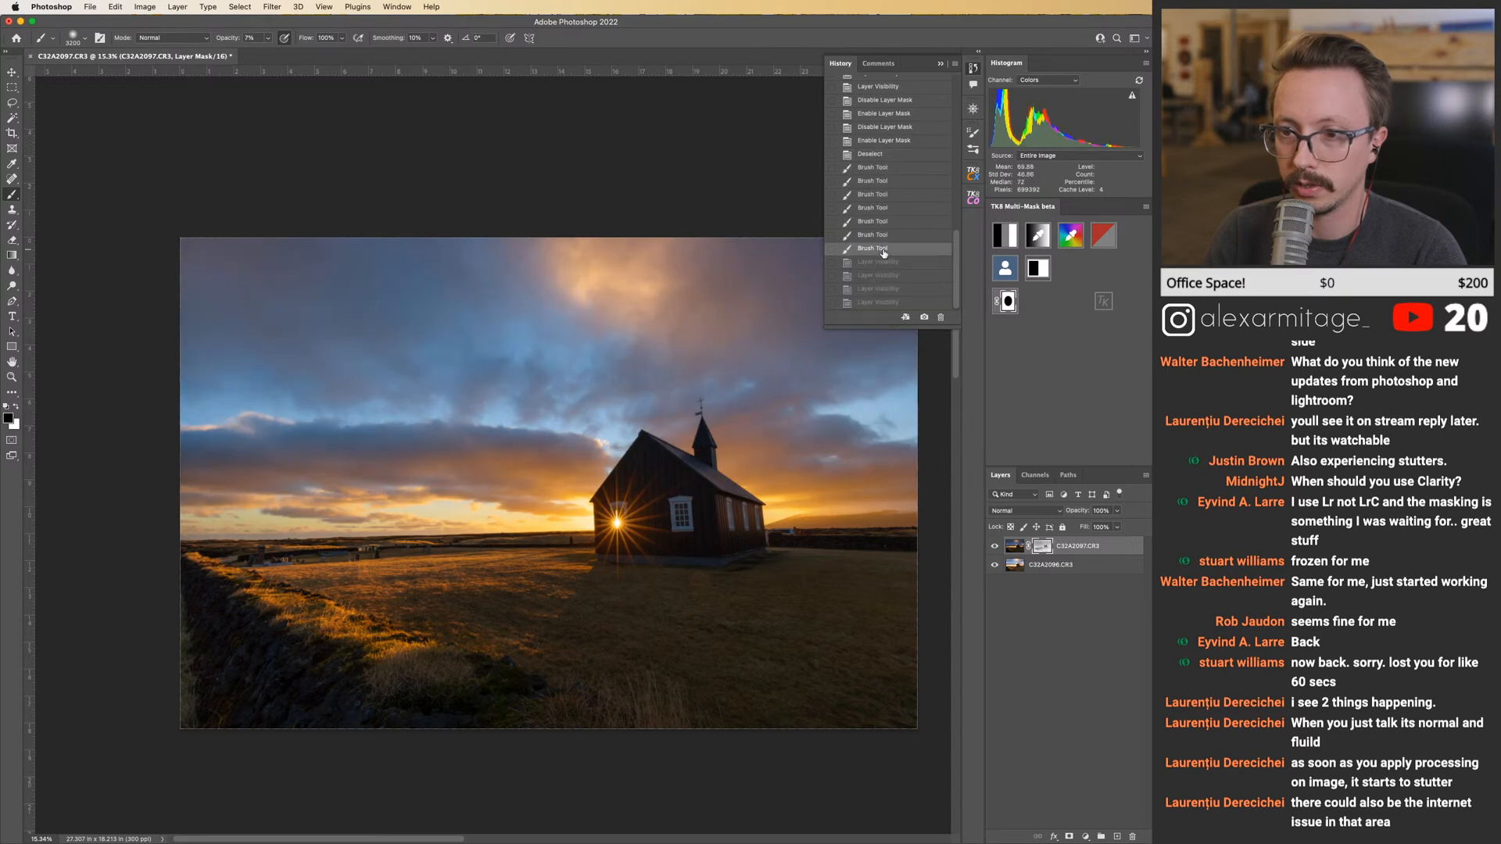
{"action": "left_click", "coordinate": [870, 156]}
{"action": "left_click", "coordinate": [874, 251]}
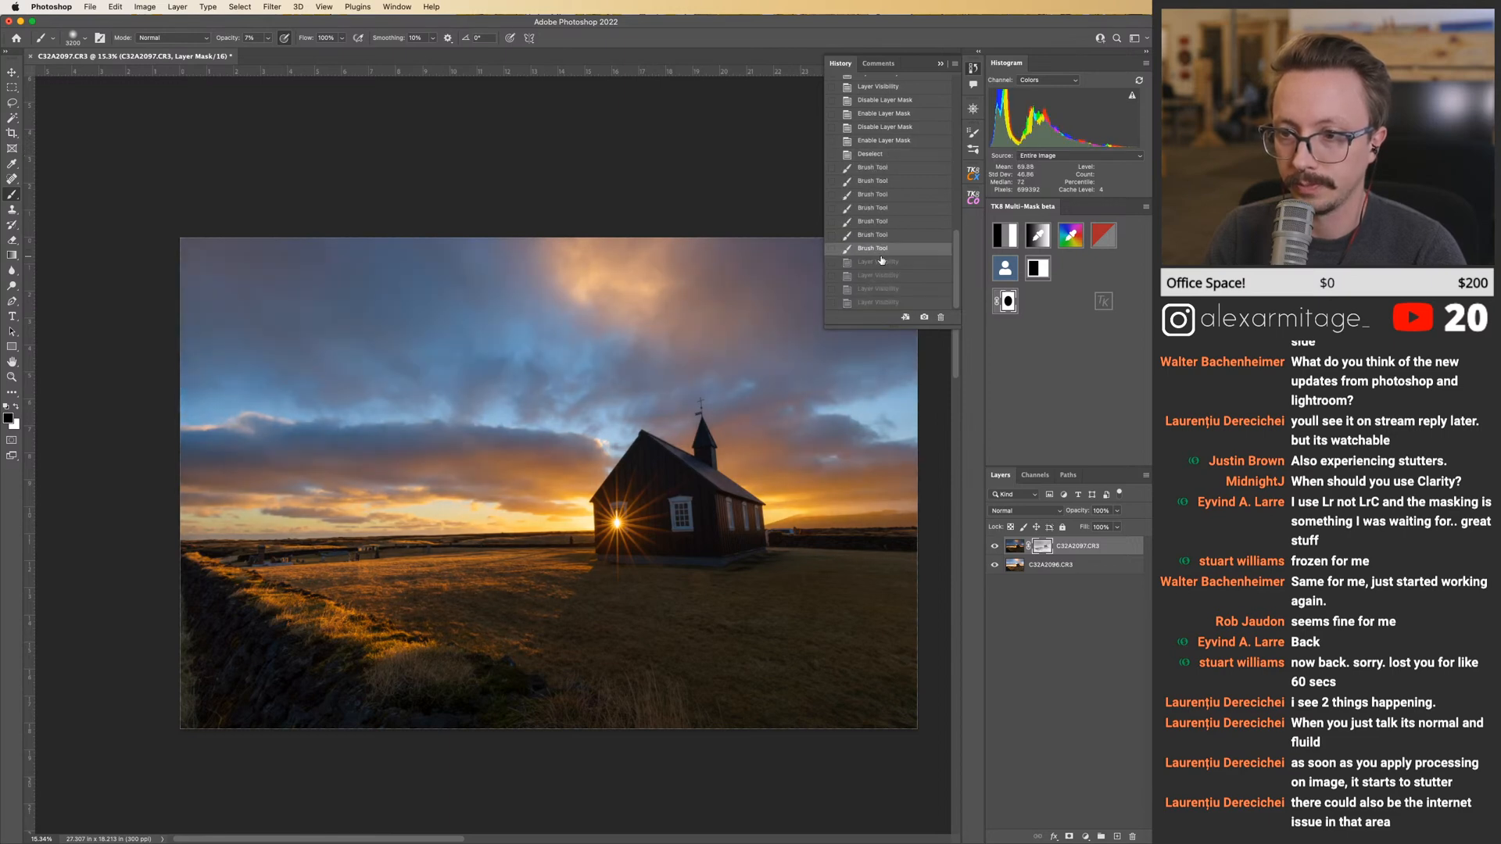
{"action": "left_click", "coordinate": [865, 156]}
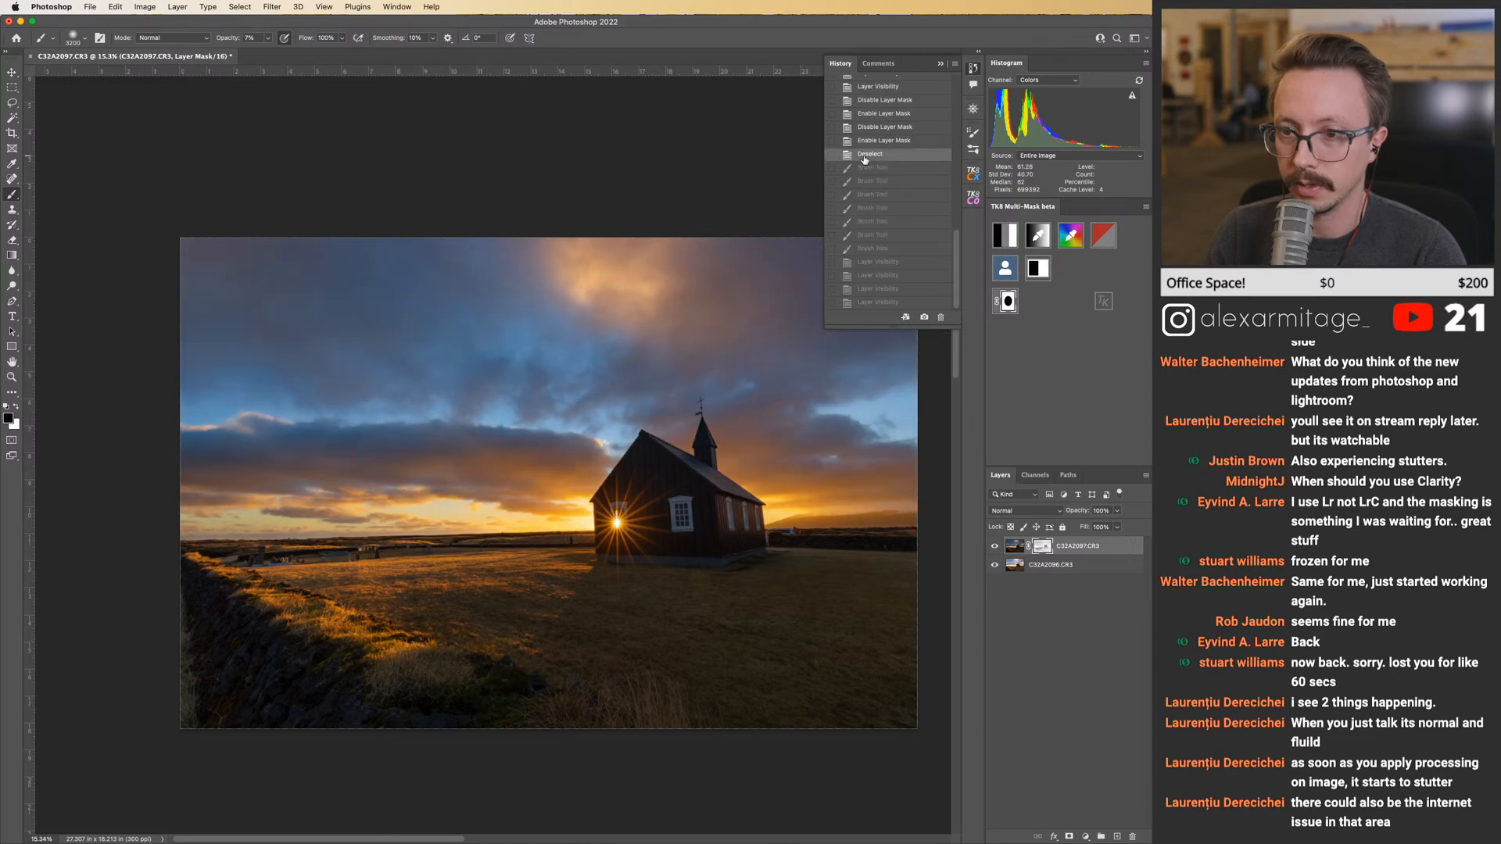
{"action": "left_click", "coordinate": [880, 250]}
{"action": "left_click", "coordinate": [973, 68]}
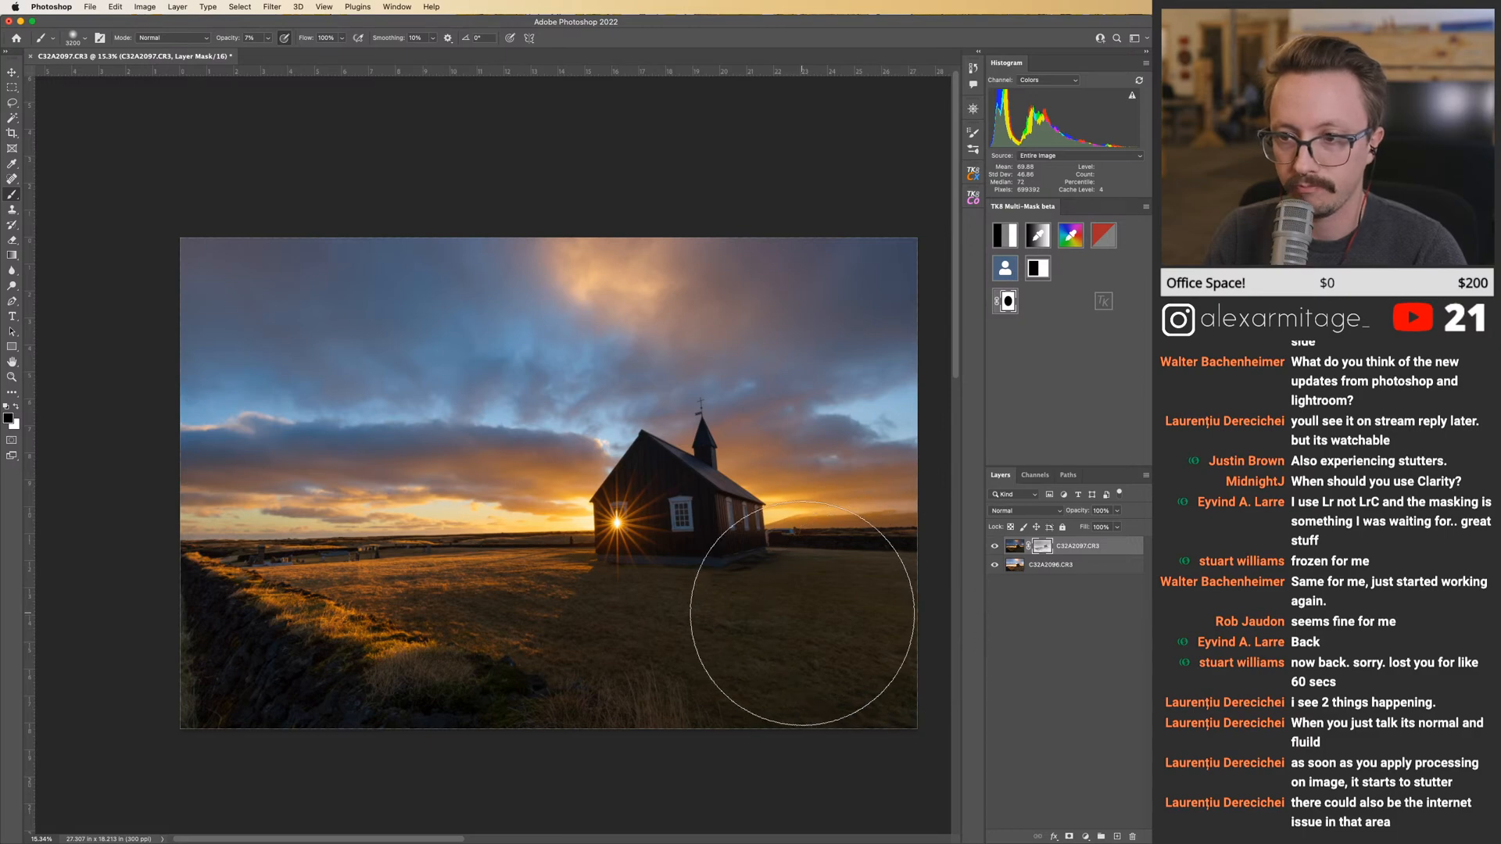
Zoom in slightly and hide and reshow the C32A2097 layer to judge the finished blend.
{"action": "key", "text": "z"}
{"action": "mouse_move", "coordinate": [774, 528]}
{"action": "left_mouse_down"}
{"action": "mouse_move", "coordinate": [817, 532]}
{"action": "mouse_move", "coordinate": [788, 535]}
{"action": "left_mouse_up"}
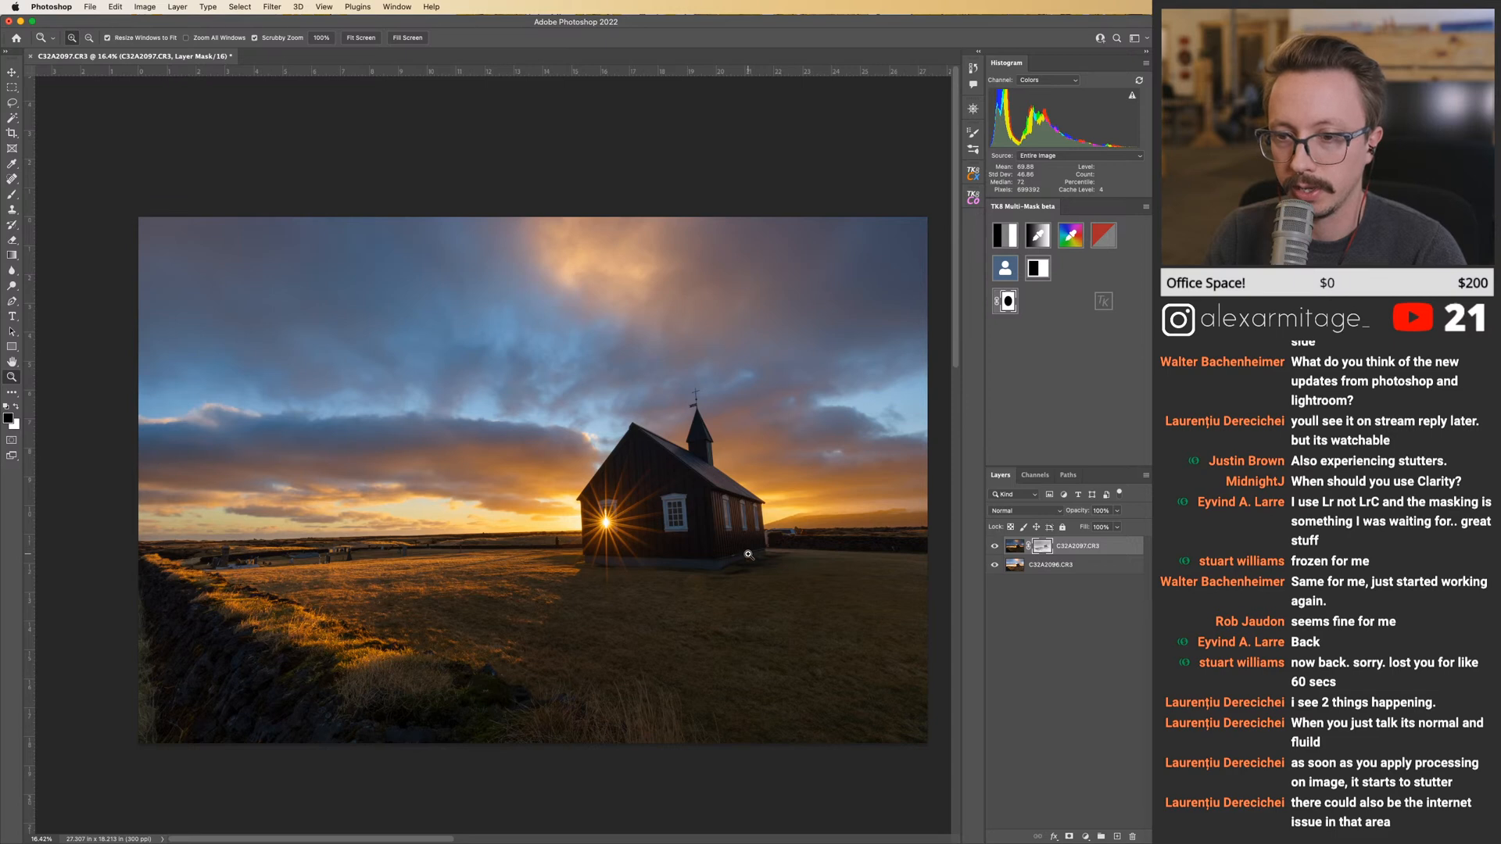
{"action": "left_click", "coordinate": [995, 547]}
{"action": "left_click", "coordinate": [994, 546]}
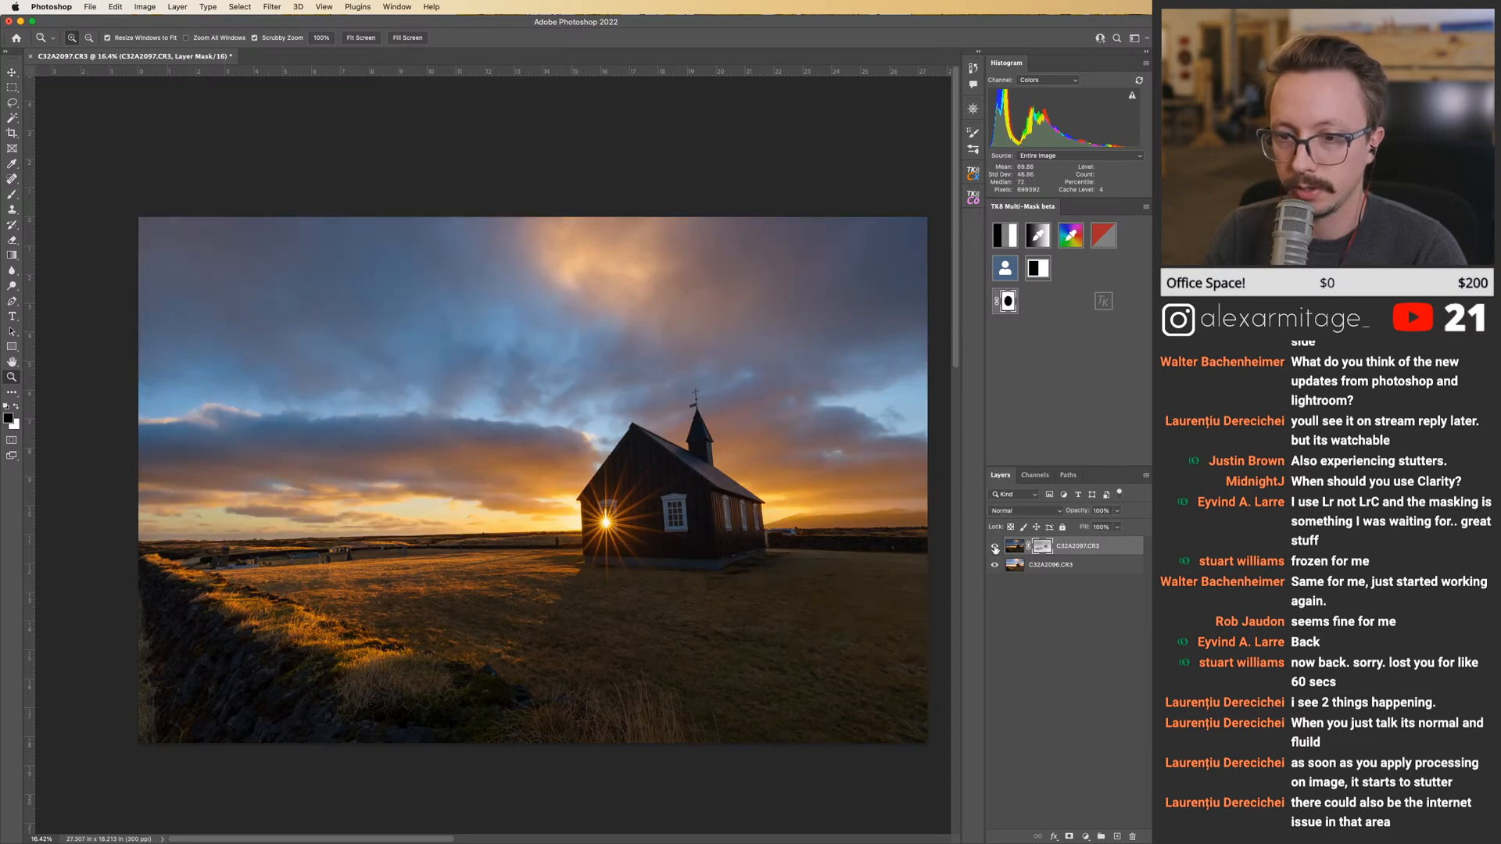
{"action": "left_click", "coordinate": [995, 547]}
{"action": "left_click", "coordinate": [995, 547]}
{"action": "left_click", "coordinate": [995, 547]}
{"action": "left_click", "coordinate": [995, 546]}
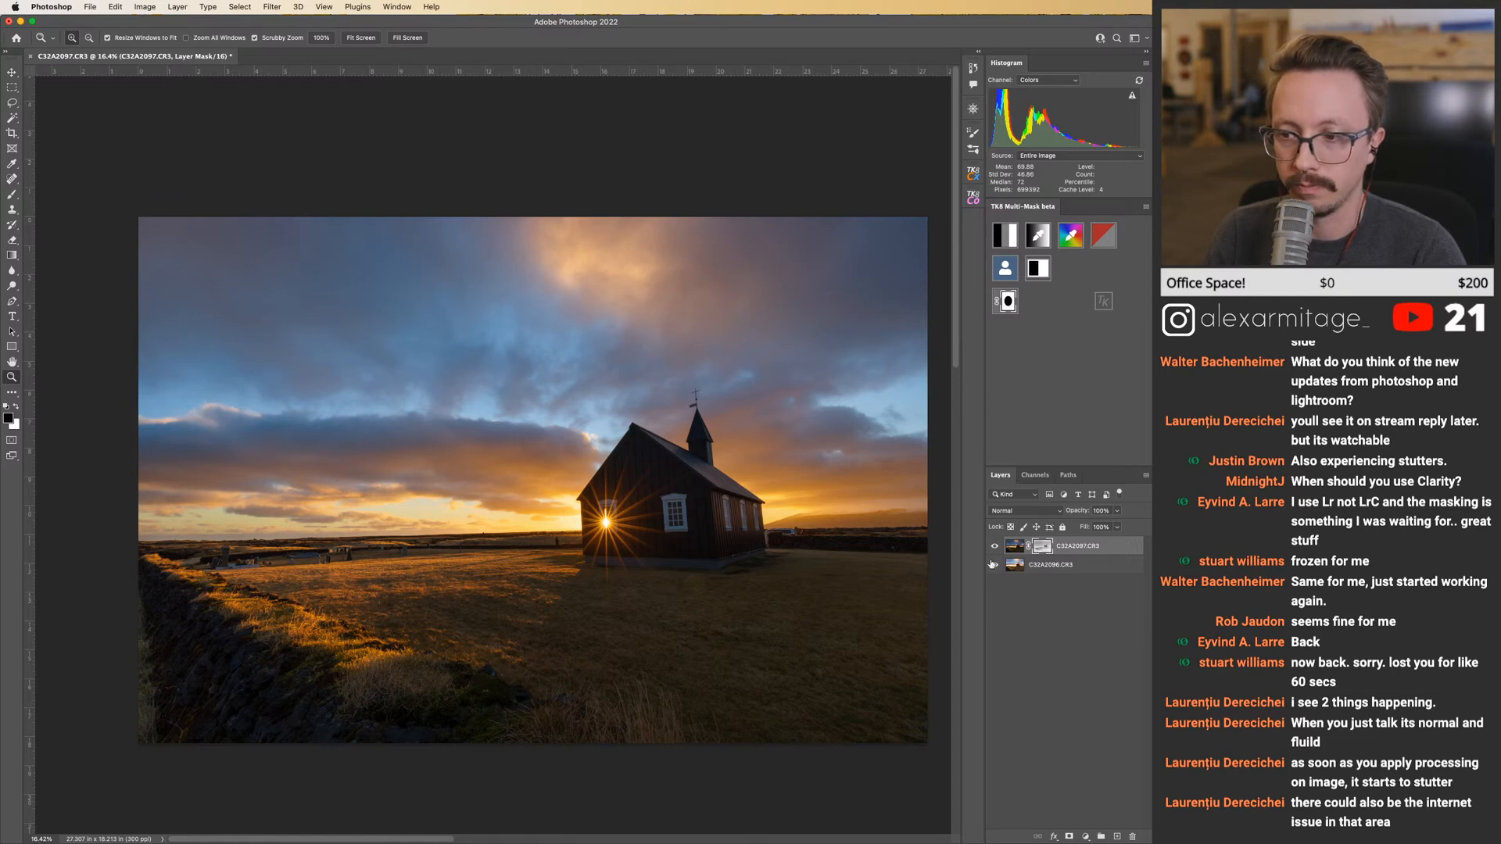
Inspect the blend close up around the church's sunstar, windows, roof edges, steeple and horizon.
{"action": "left_click", "coordinate": [613, 572]}
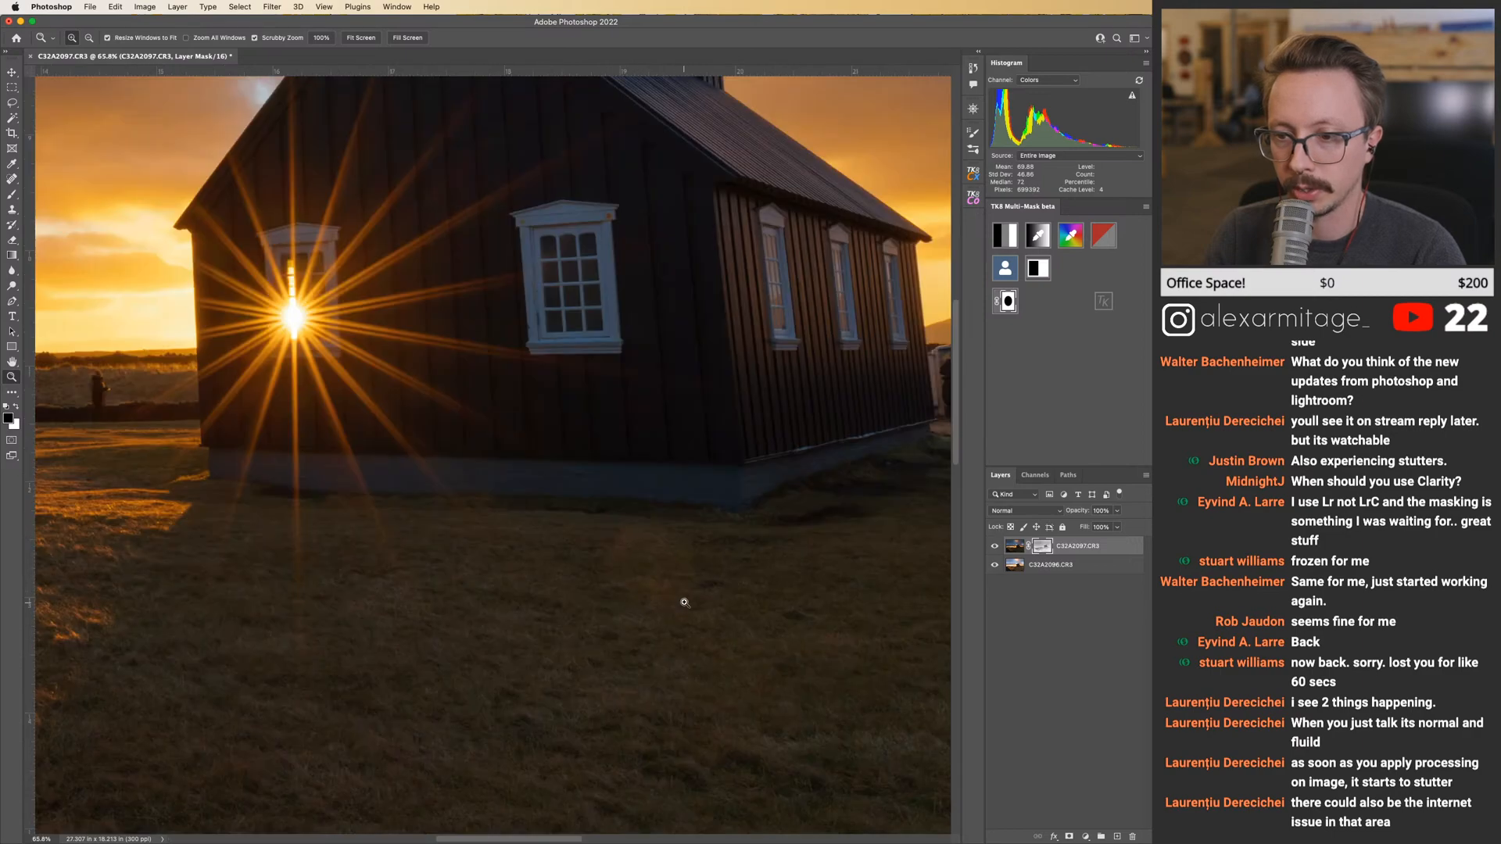
{"action": "left_click_drag", "start_coordinate": [627, 524], "coordinate": [588, 509]}
{"action": "left_click_drag", "start_coordinate": [376, 586], "coordinate": [553, 563]}
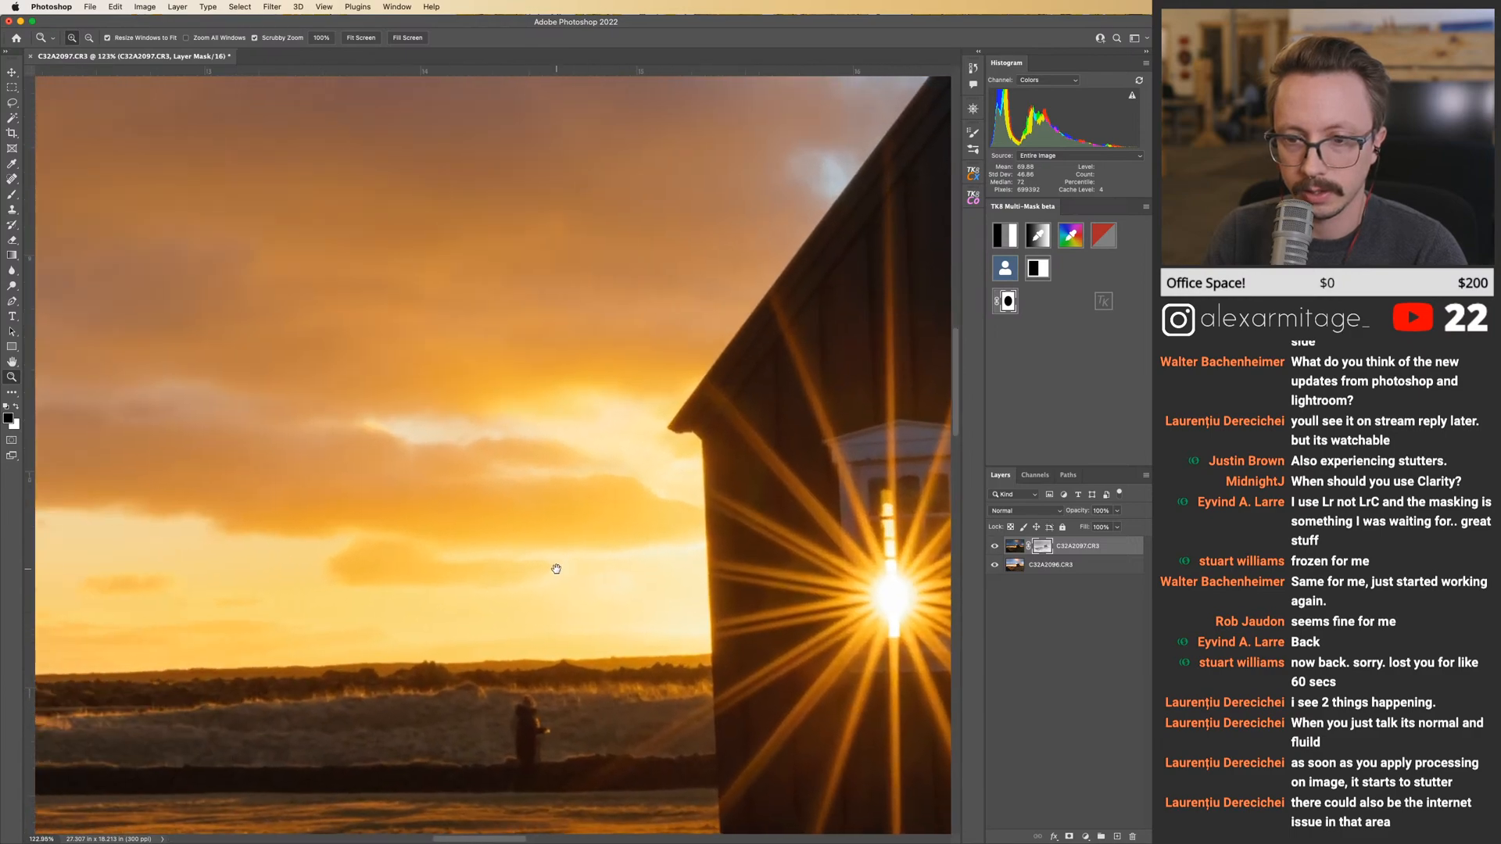
{"action": "scroll", "coordinate": [649, 547], "scroll_direction": "right", "scroll_amount": 10}
{"action": "scroll", "coordinate": [749, 524], "scroll_direction": "right", "scroll_amount": 10}
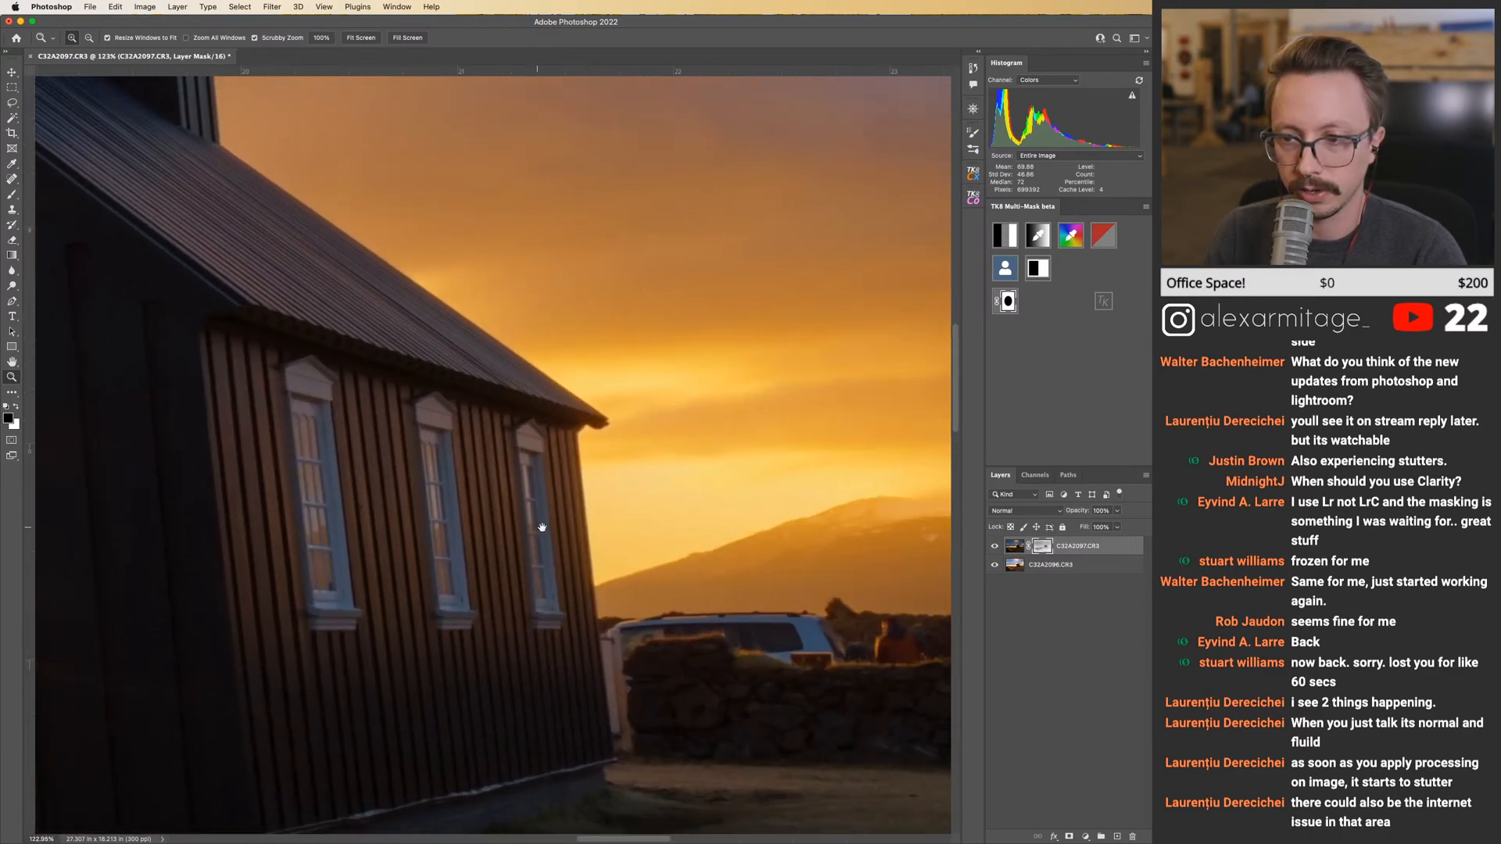
{"action": "scroll", "coordinate": [542, 528], "scroll_direction": "up", "scroll_amount": 10}
{"action": "scroll", "coordinate": [398, 502], "scroll_direction": "left", "scroll_amount": 5}
{"action": "scroll", "coordinate": [369, 539], "scroll_direction": "down", "scroll_amount": 5}
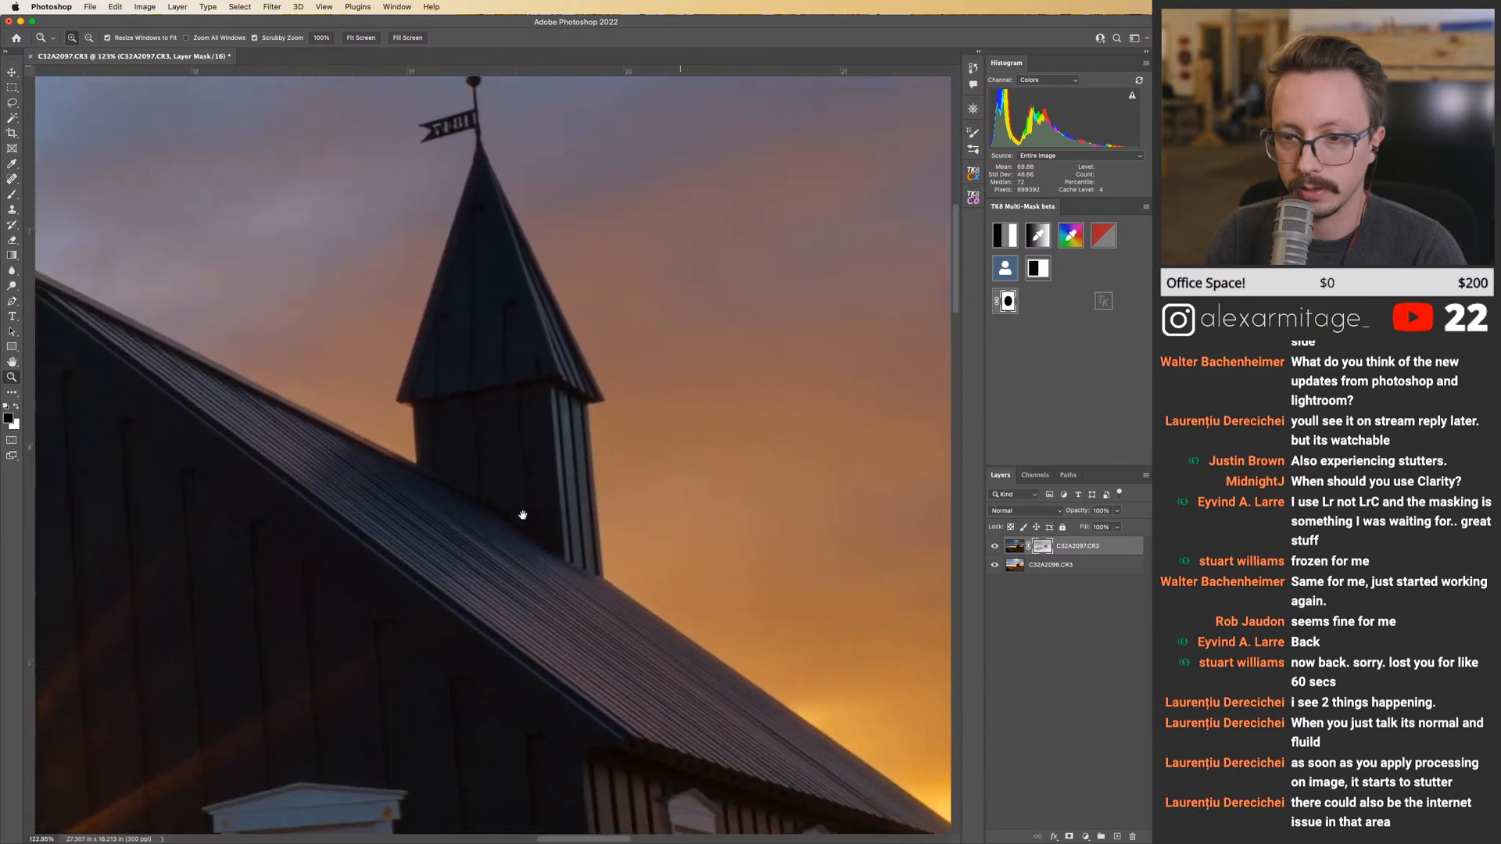
{"action": "scroll", "coordinate": [521, 462], "scroll_direction": "left", "scroll_amount": 5}
{"action": "scroll", "coordinate": [513, 399], "scroll_direction": "right", "scroll_amount": 10}
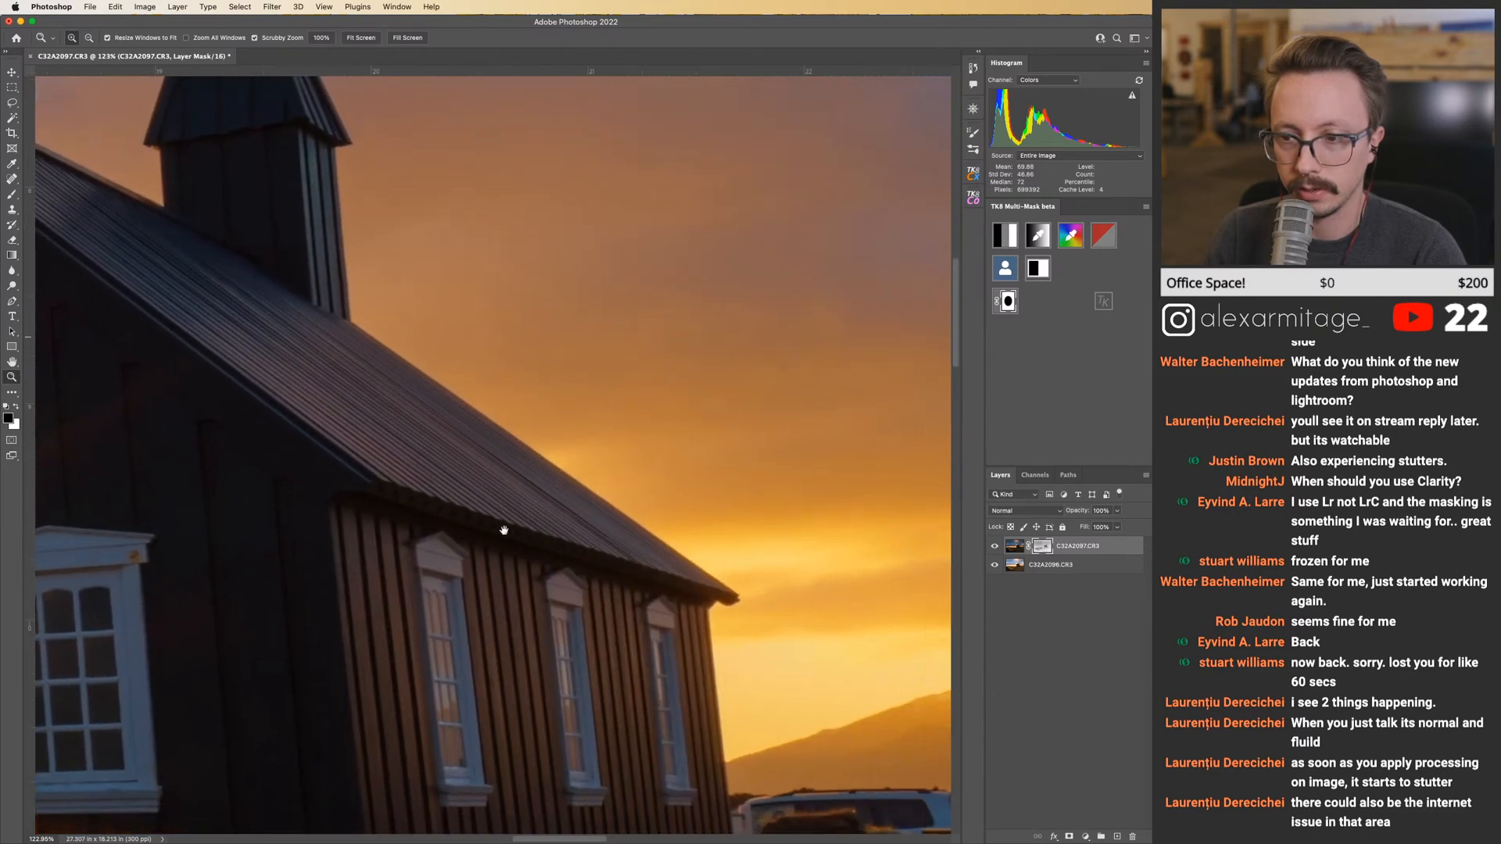
{"action": "scroll", "coordinate": [503, 526], "scroll_direction": "down", "scroll_amount": 5}
{"action": "scroll", "coordinate": [514, 348], "scroll_direction": "left", "scroll_amount": 10}
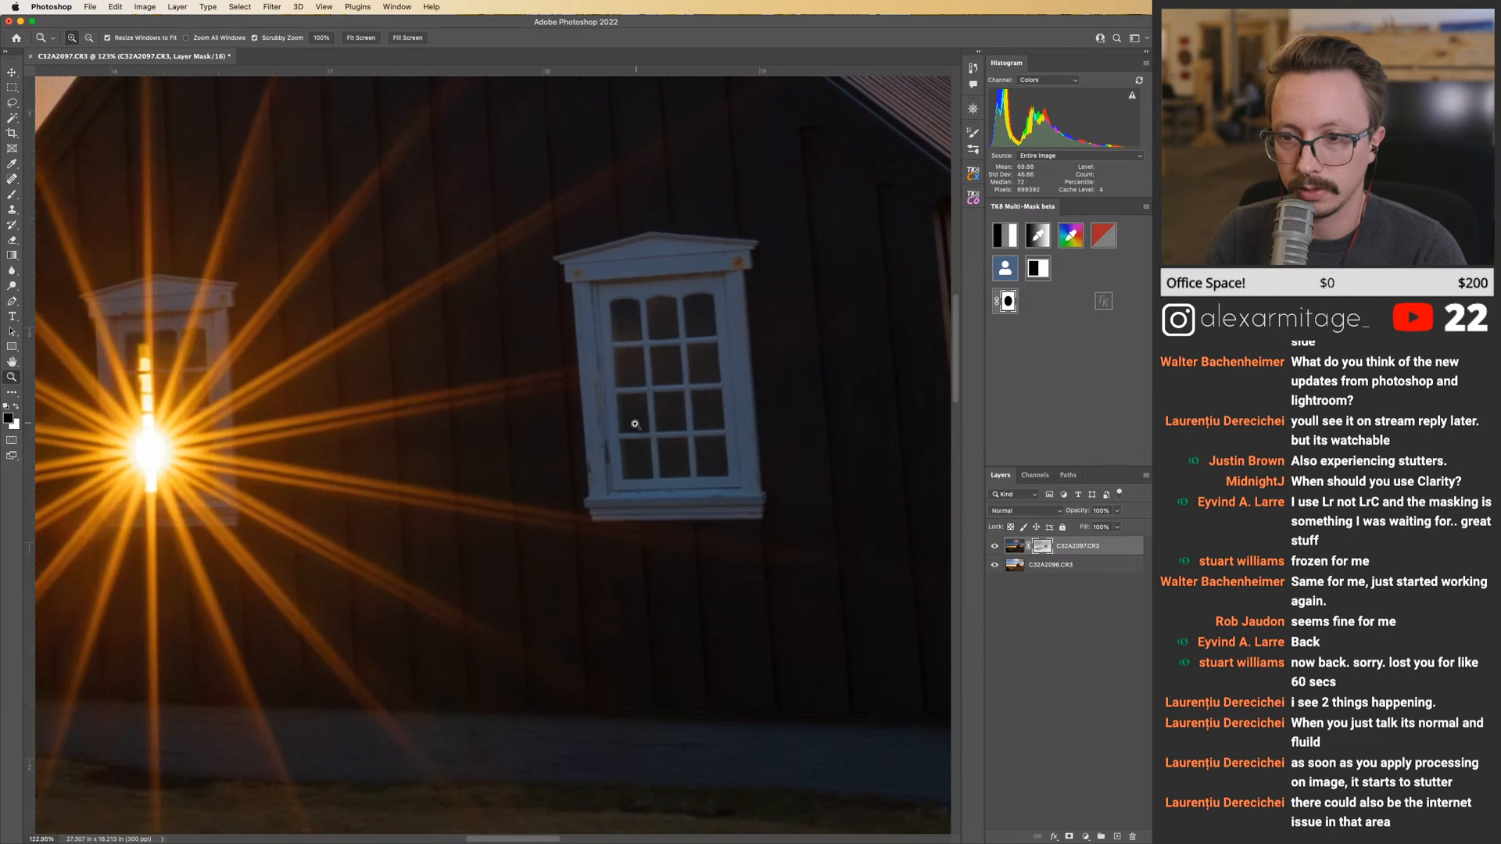
{"action": "scroll", "coordinate": [626, 412], "scroll_direction": "down", "scroll_amount": 3}
{"action": "scroll", "coordinate": [587, 440], "scroll_direction": "down", "scroll_amount": 5}
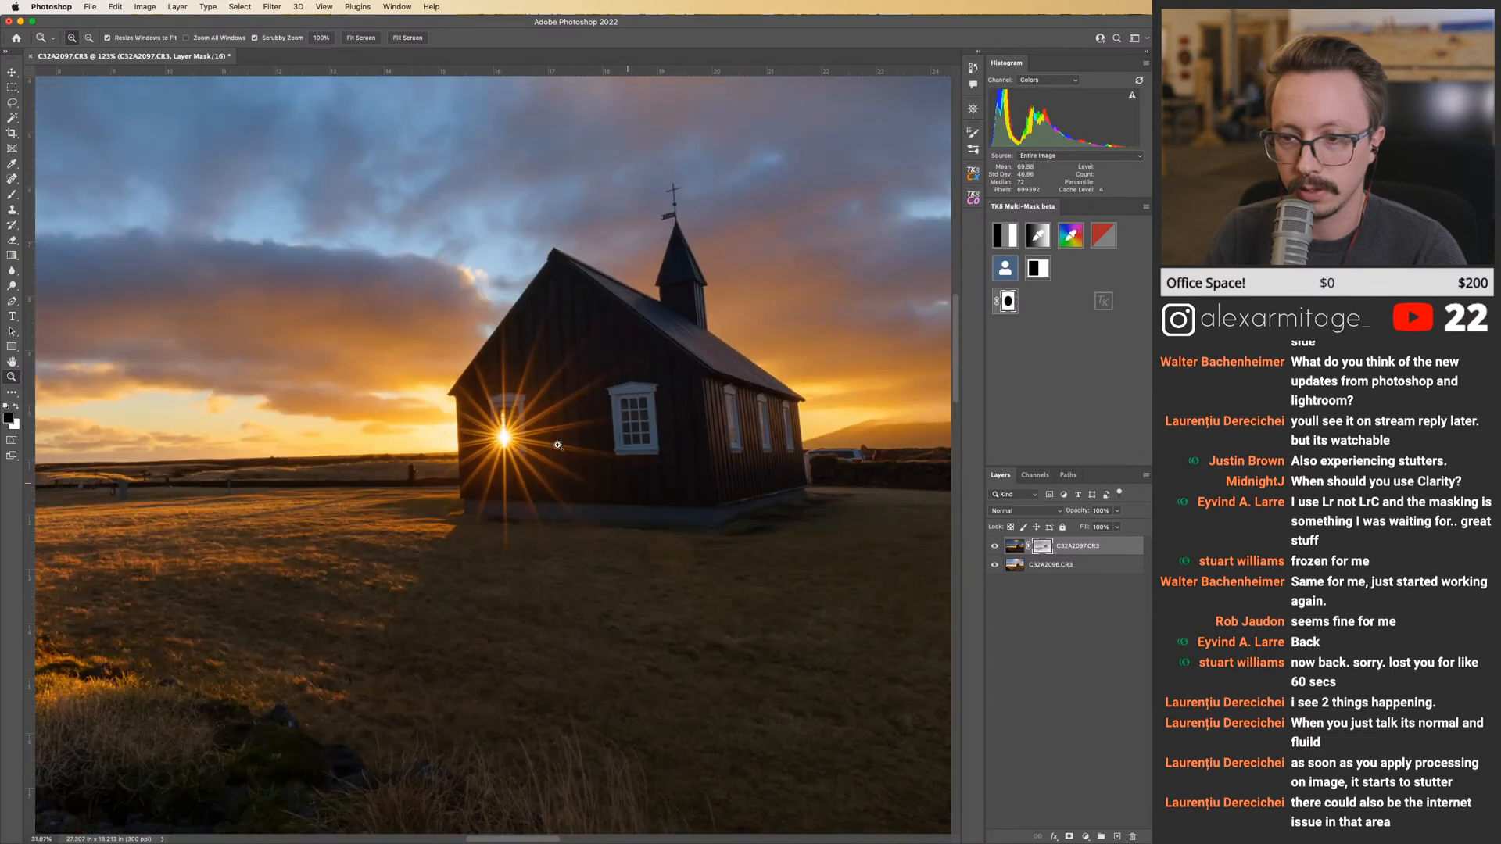
{"action": "scroll", "coordinate": [558, 445], "scroll_direction": "down", "scroll_amount": 2}
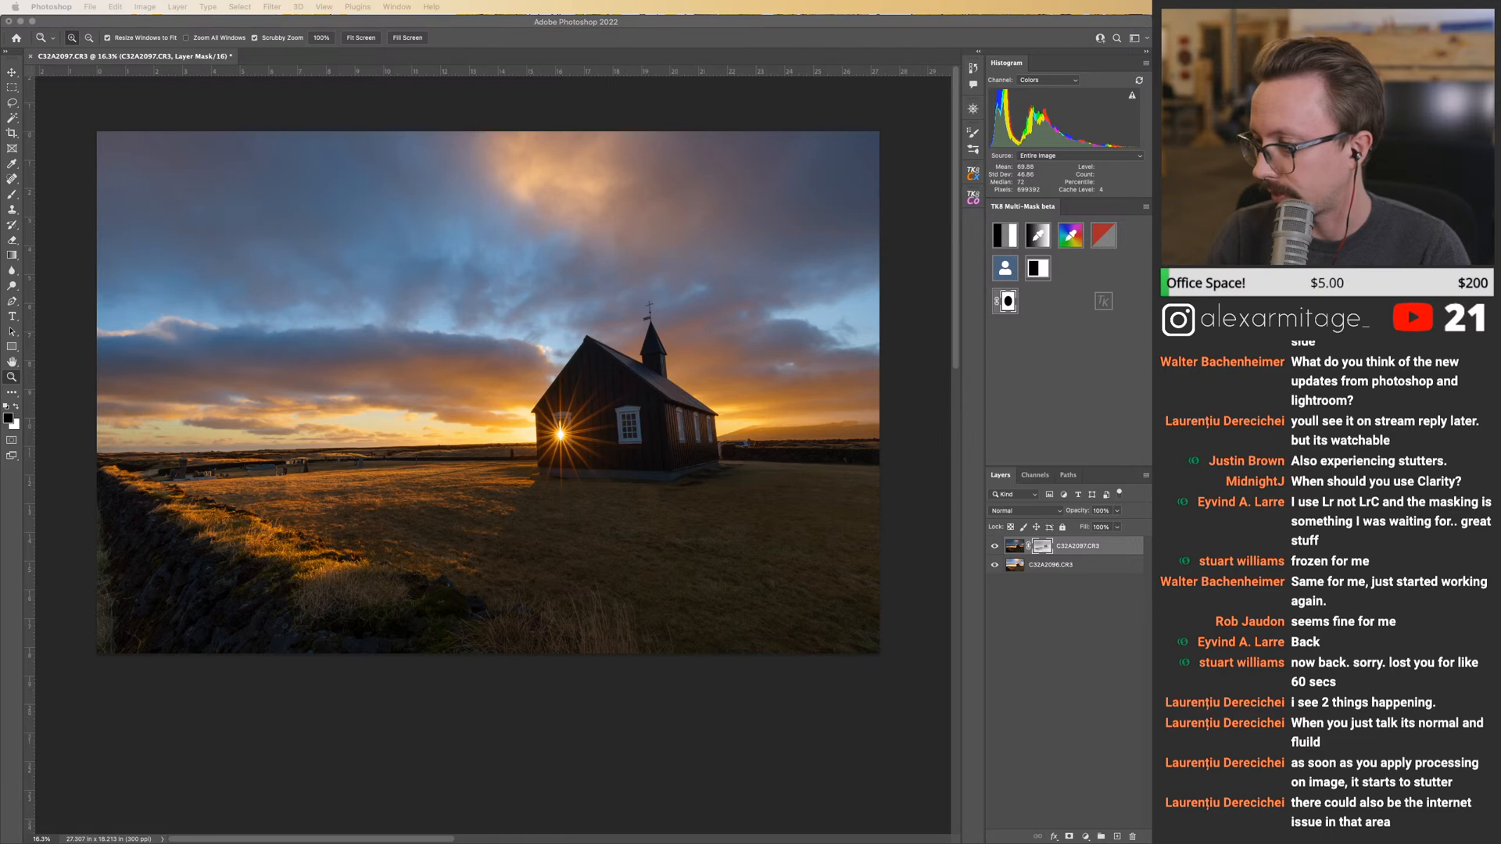
Save the blended image, switch to Lightroom Classic and compare it with the finished HDR edit, returning to the new blend.
{"action": "left_click", "coordinate": [698, 168]}
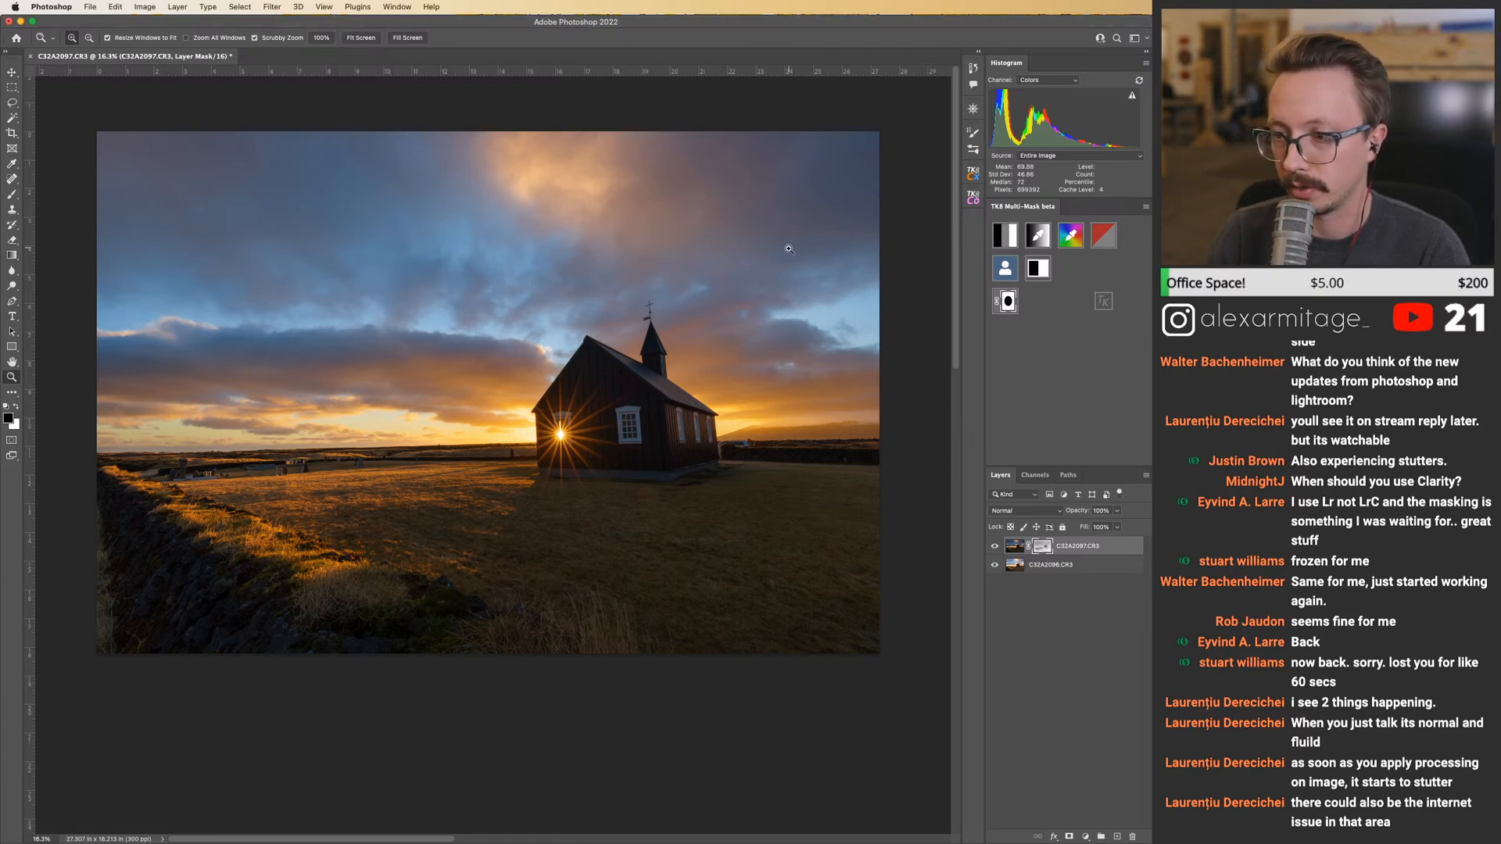
{"action": "key", "text": "super+s"}
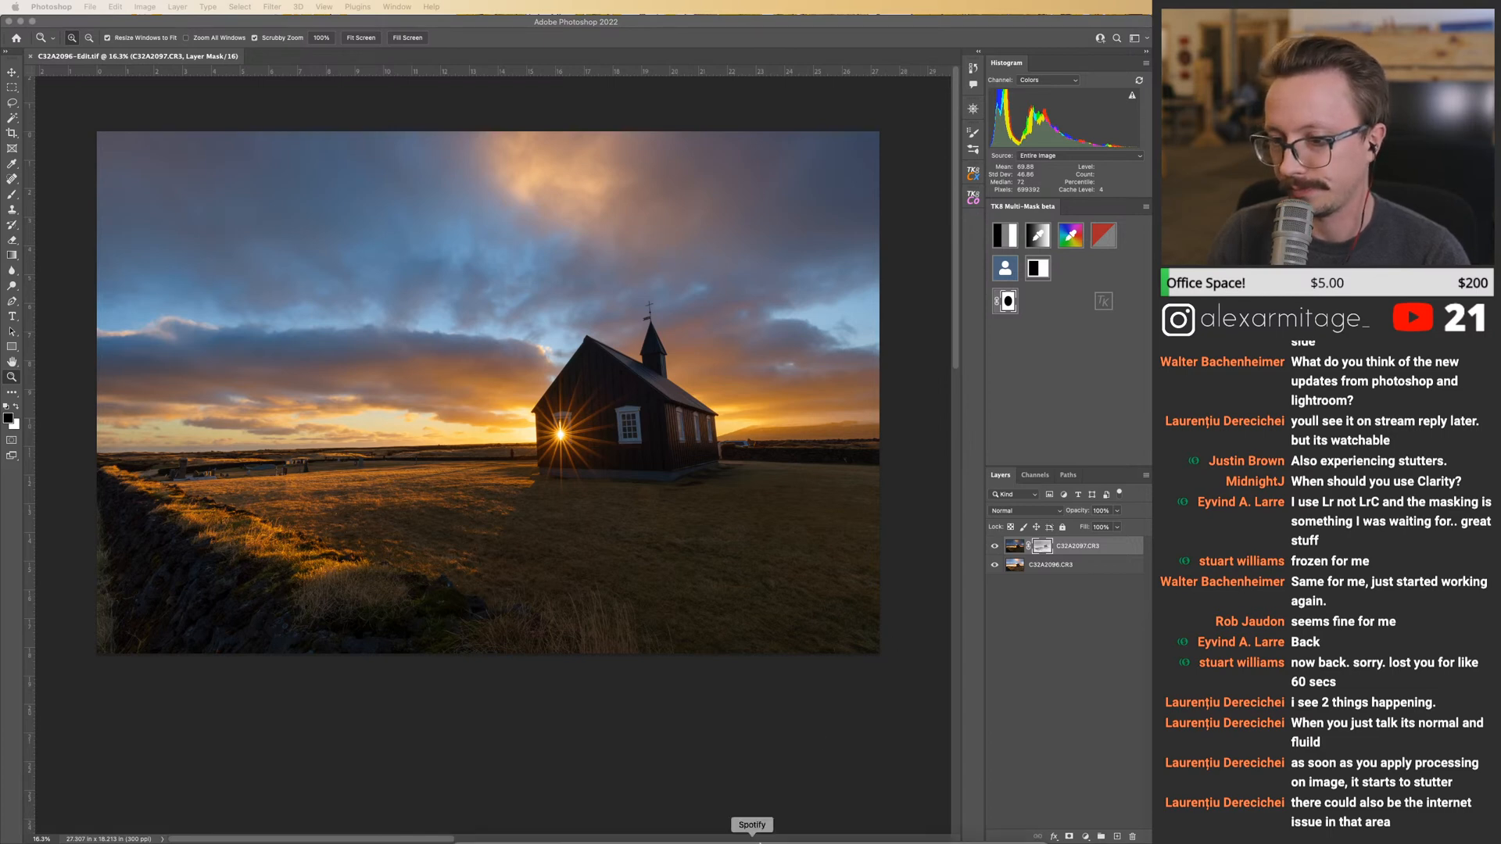
{"action": "left_click", "coordinate": [530, 823]}
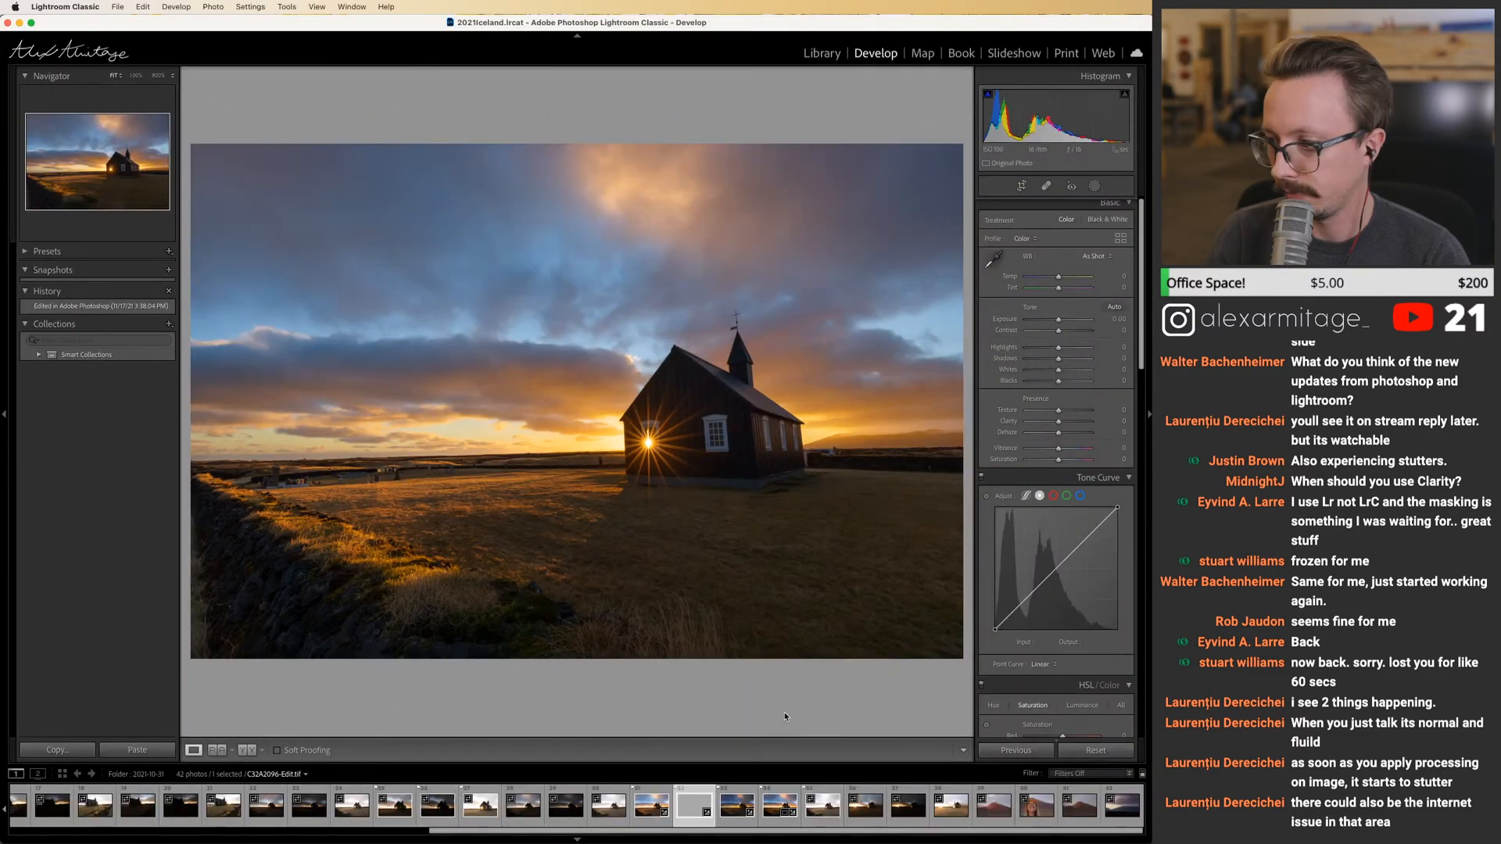
{"action": "left_click", "coordinate": [772, 825]}
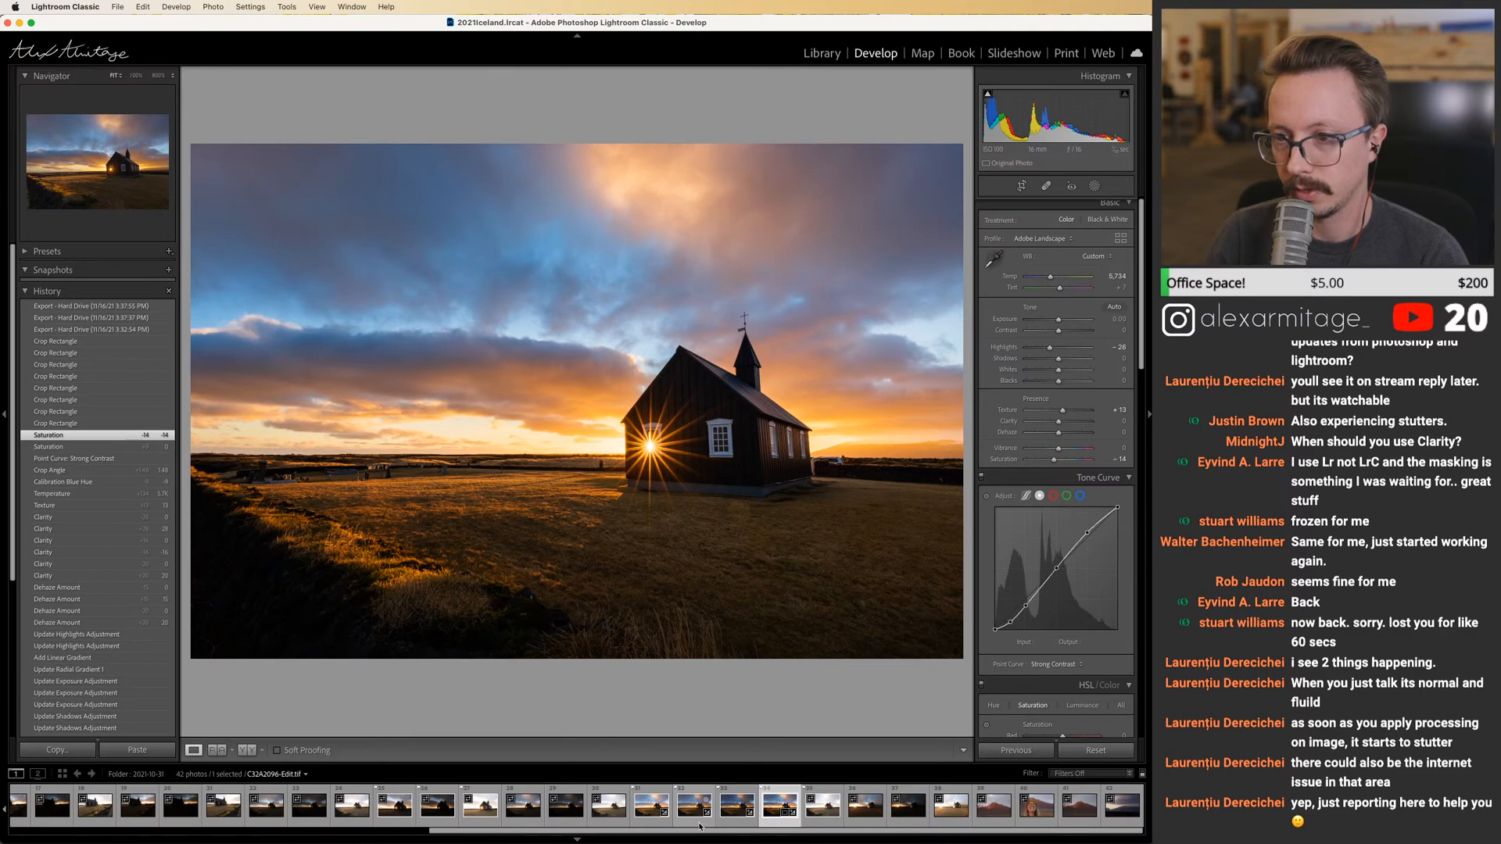
{"action": "left_click", "coordinate": [699, 823]}
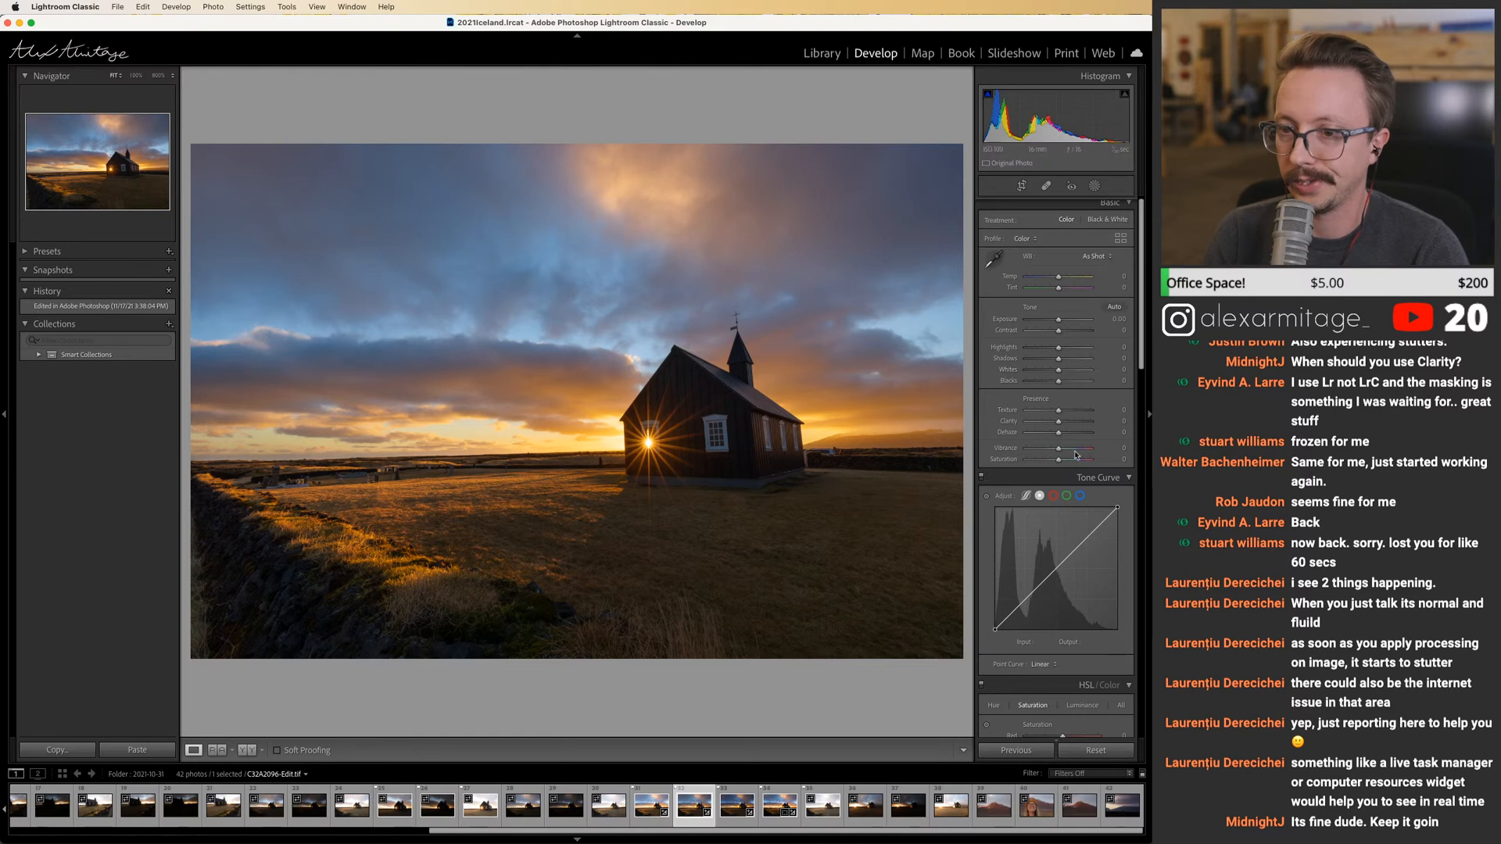
Apply the Medium Contrast point curve to the blended church image.
{"action": "left_click", "coordinate": [1052, 666]}
{"action": "left_click", "coordinate": [1054, 676]}
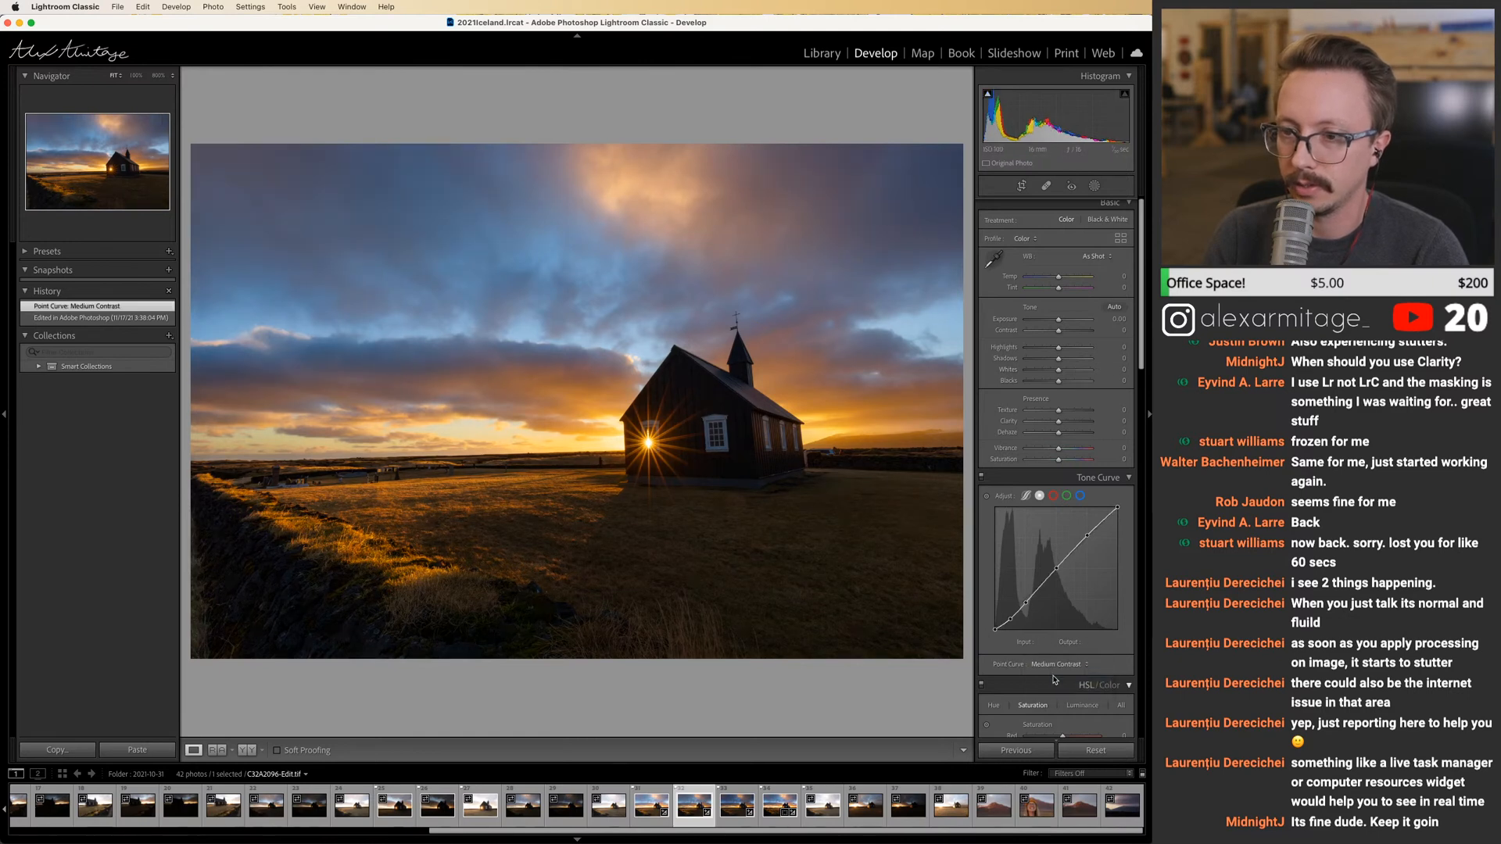
{"action": "left_click", "coordinate": [1056, 666]}
{"action": "left_click", "coordinate": [1062, 671]}
Set the blended image's Whites to +27, Highlights to -15 and Dehaze to +8.
{"action": "mouse_move", "coordinate": [1058, 347]}
{"action": "left_mouse_down"}
{"action": "mouse_move", "coordinate": [1045, 348]}
{"action": "mouse_move", "coordinate": [1068, 375]}
{"action": "left_mouse_up"}
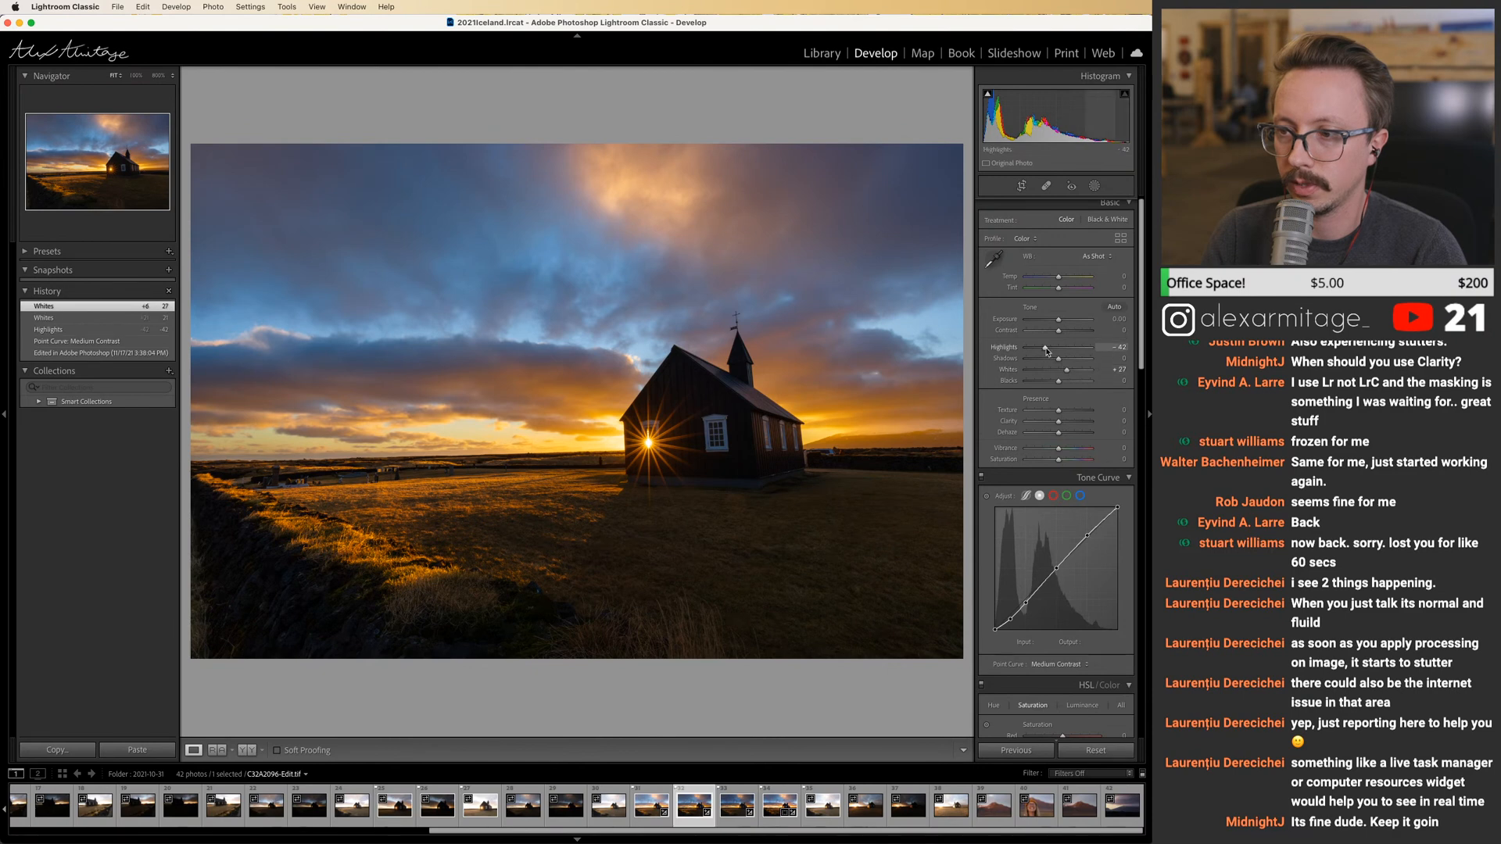
{"action": "double_click", "coordinate": [1044, 347]}
{"action": "left_click_drag", "start_coordinate": [1059, 347], "coordinate": [1055, 354]}
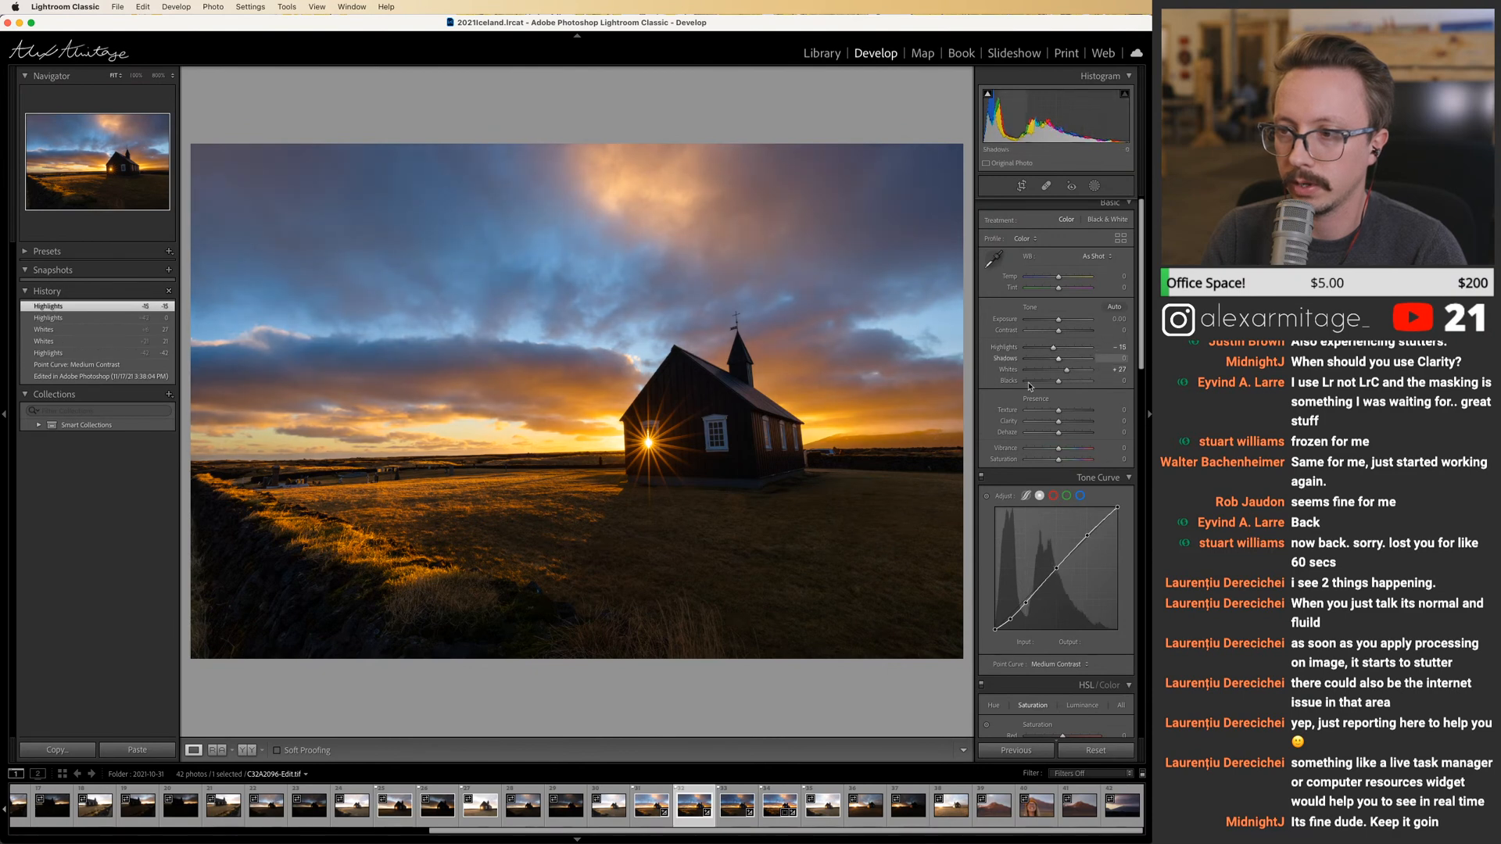
{"action": "left_click_drag", "start_coordinate": [1059, 434], "coordinate": [1062, 437]}
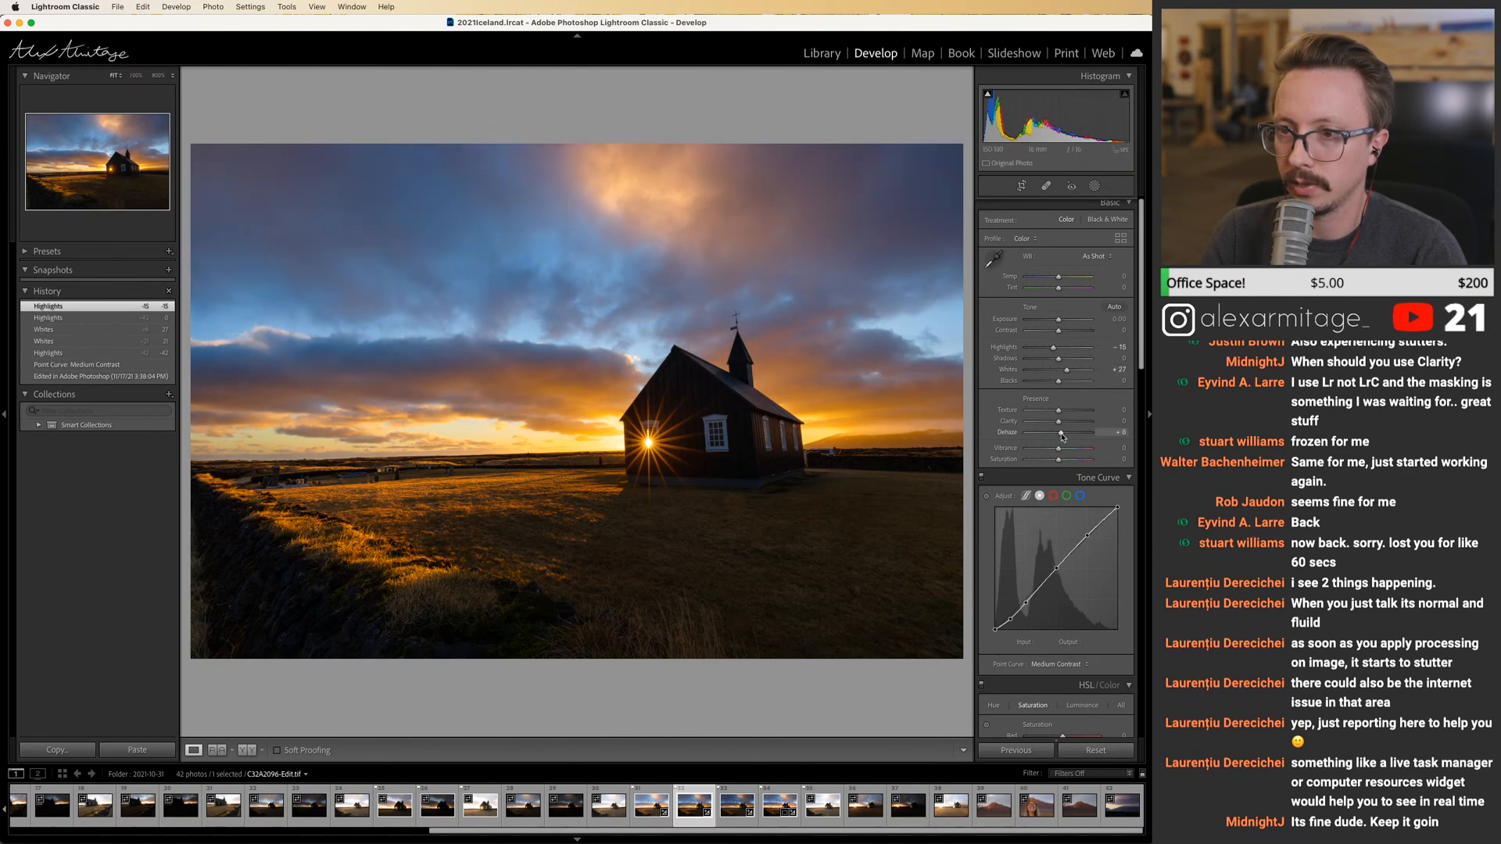
Raise Shadows to +30, check the church's side wall at full size, and set Exposure to +0.30.
{"action": "left_click_drag", "start_coordinate": [1059, 358], "coordinate": [1069, 362]}
{"action": "double_click", "coordinate": [1069, 362]}
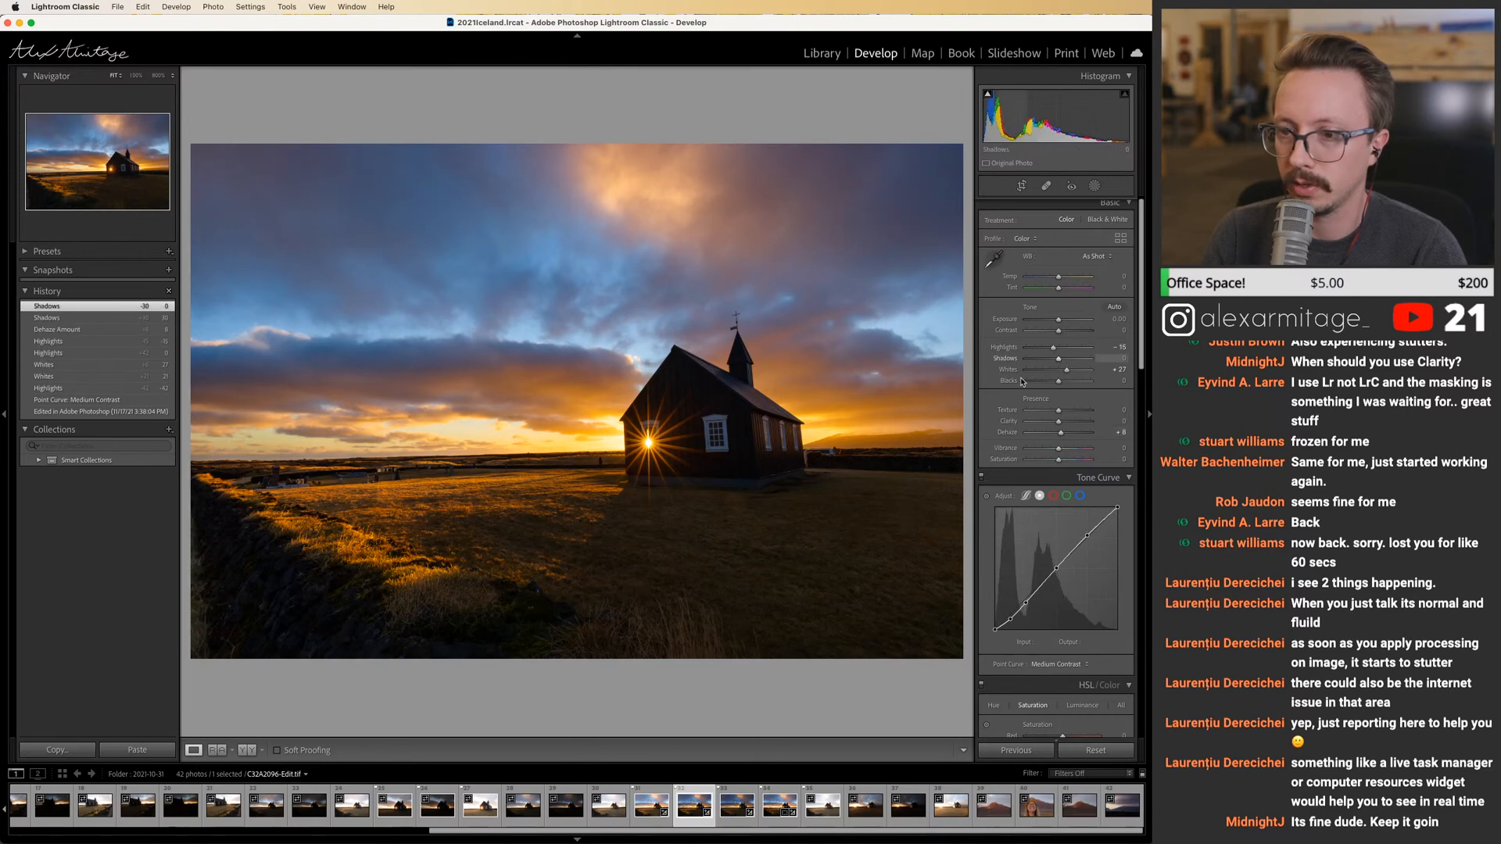
{"action": "left_click", "coordinate": [1069, 362]}
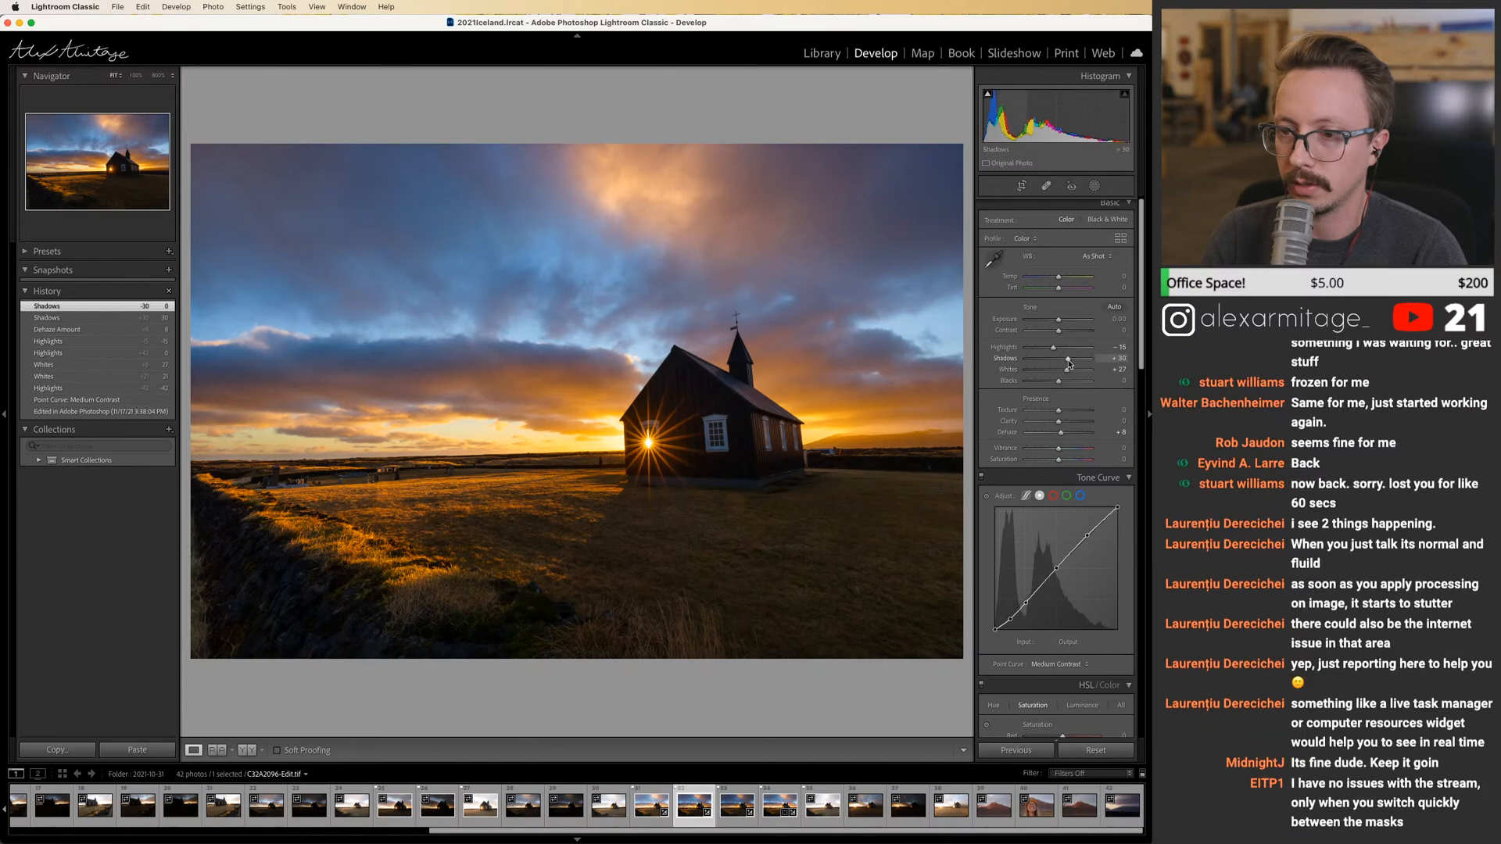
{"action": "left_click", "coordinate": [782, 454]}
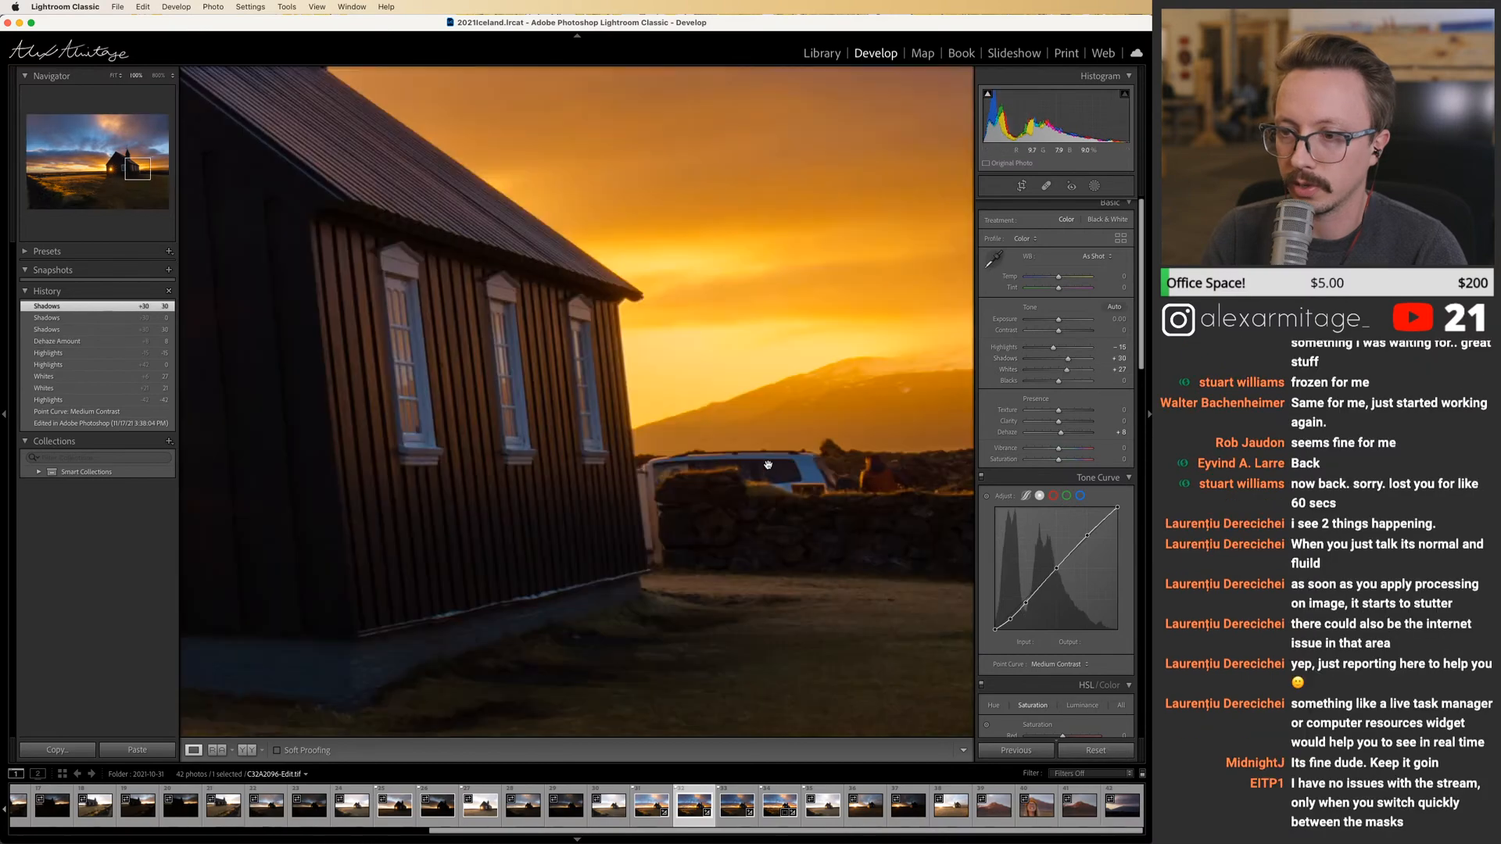
{"action": "left_click", "coordinate": [830, 470]}
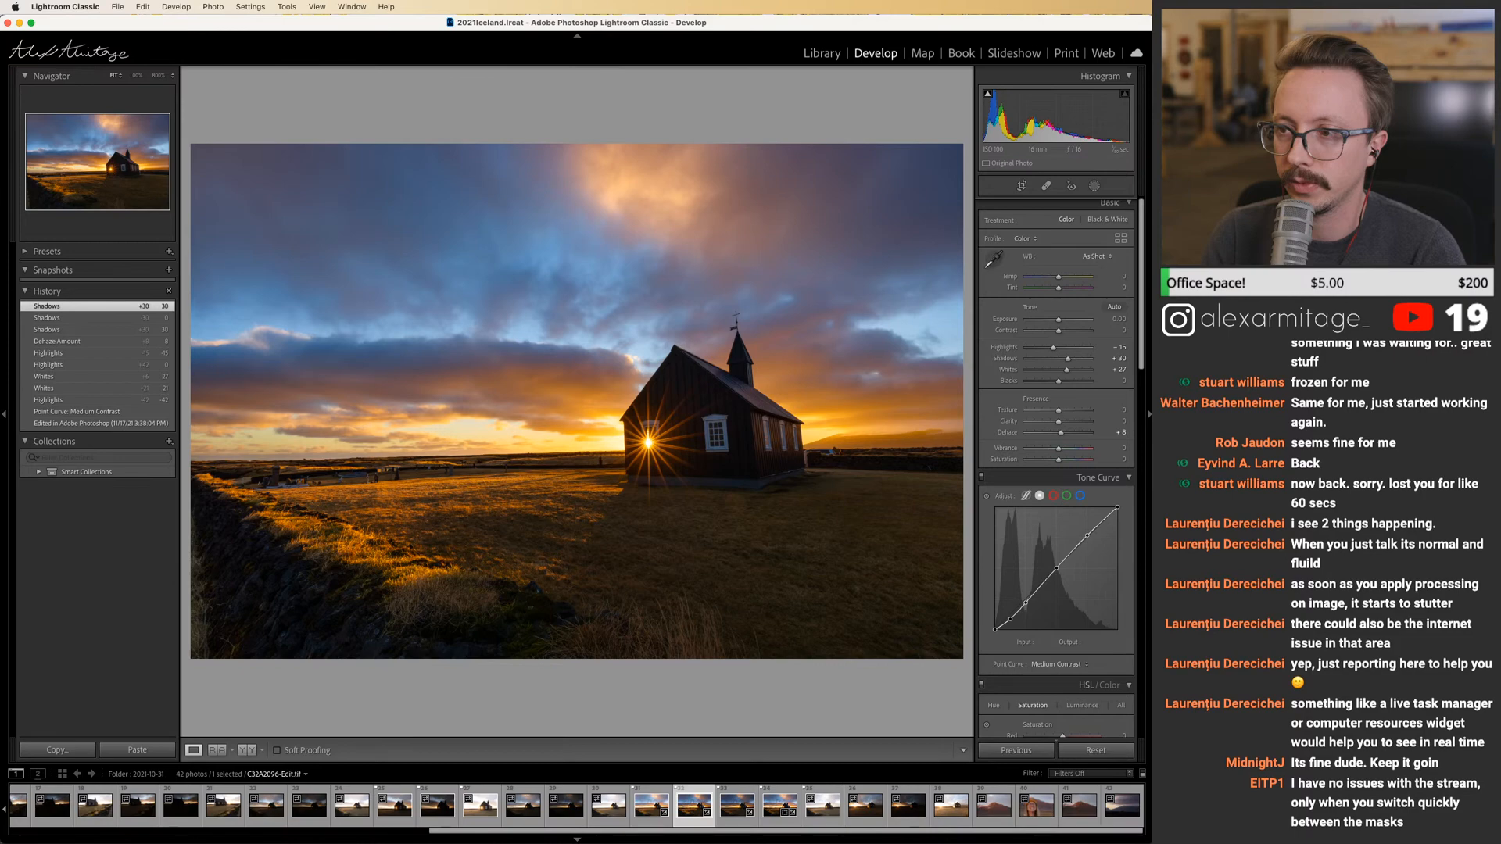
{"action": "scroll", "coordinate": [1055, 391], "scroll_direction": "up", "scroll_amount": 1}
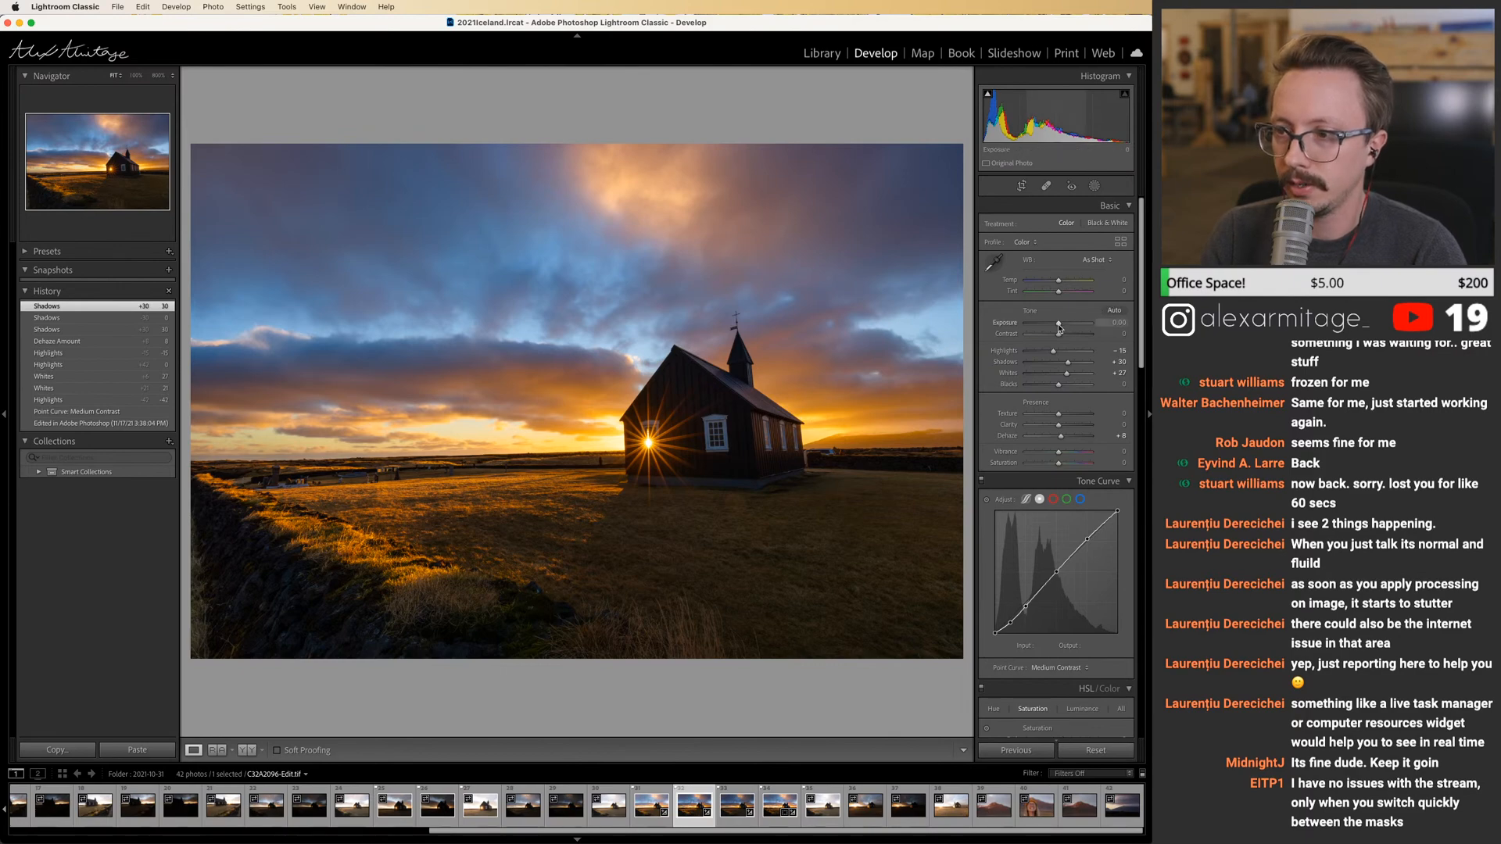
{"action": "left_click_drag", "start_coordinate": [1061, 329], "coordinate": [1061, 329]}
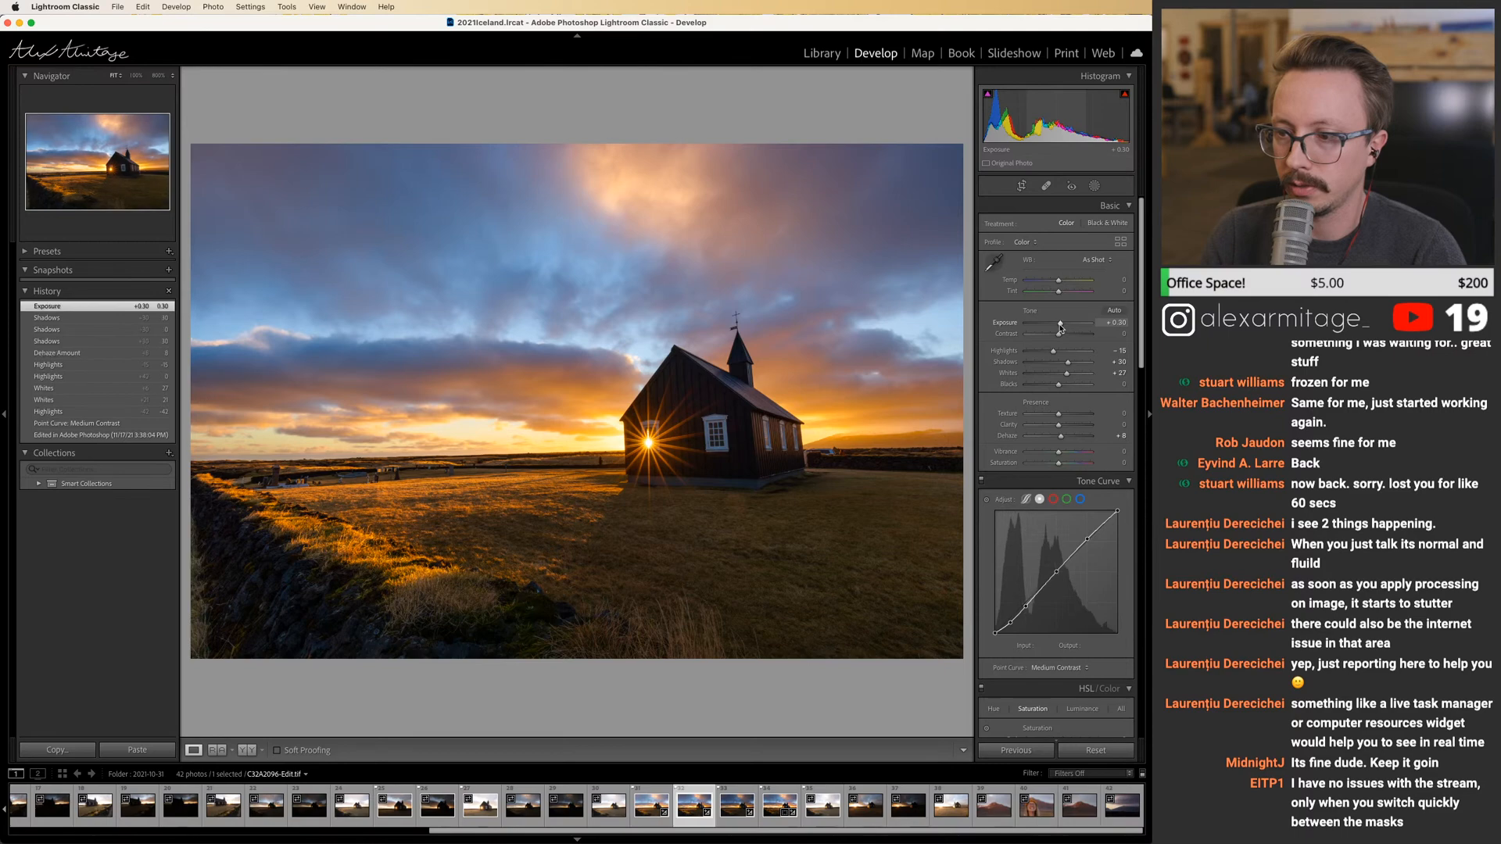
Apply the Strong Contrast point curve and set Saturation to -7.
{"action": "left_click", "coordinate": [1060, 670]}
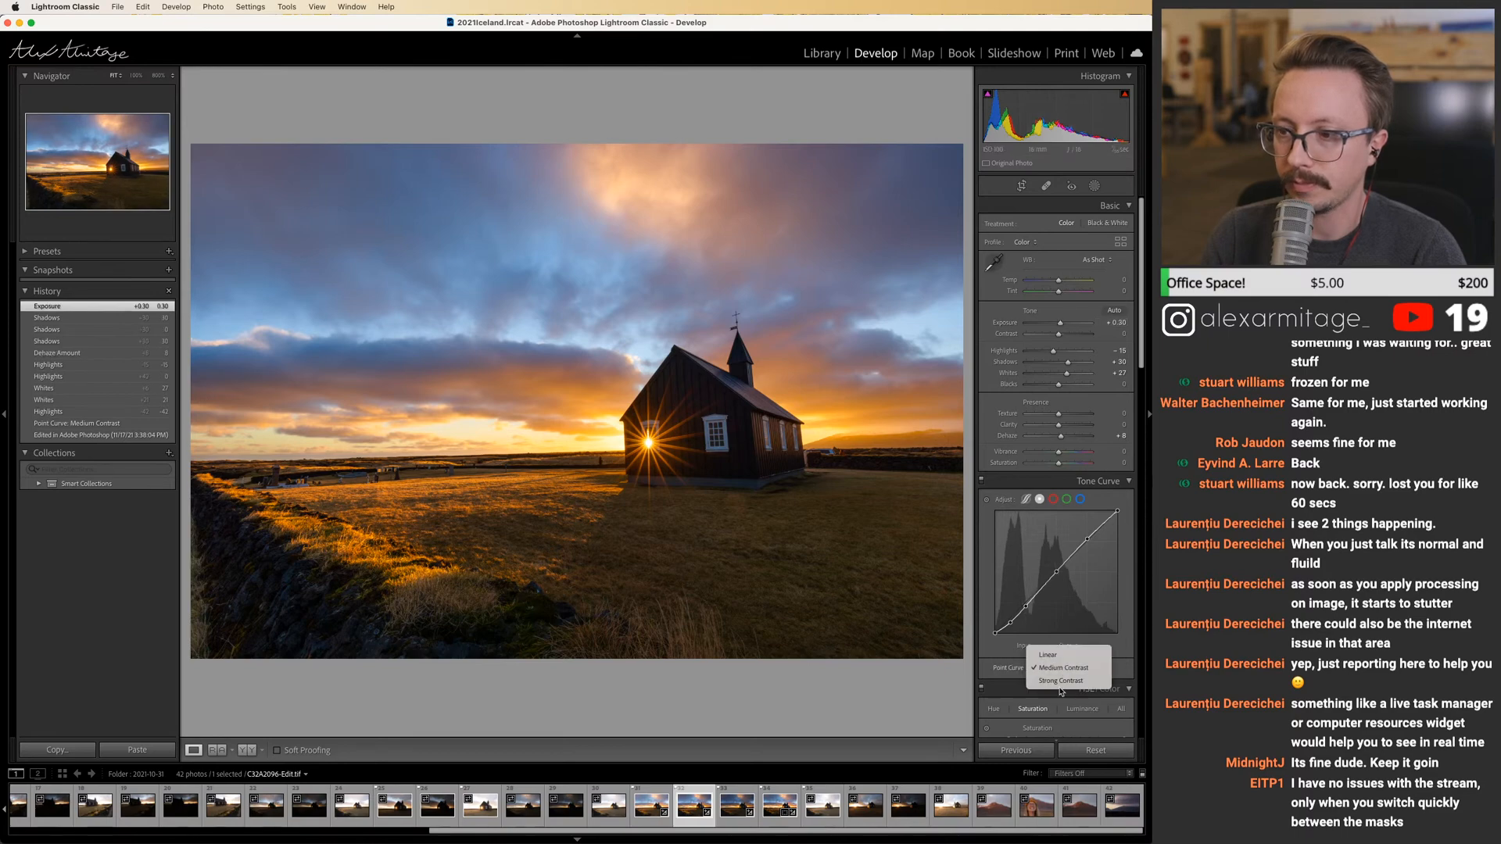
{"action": "left_click", "coordinate": [1063, 680]}
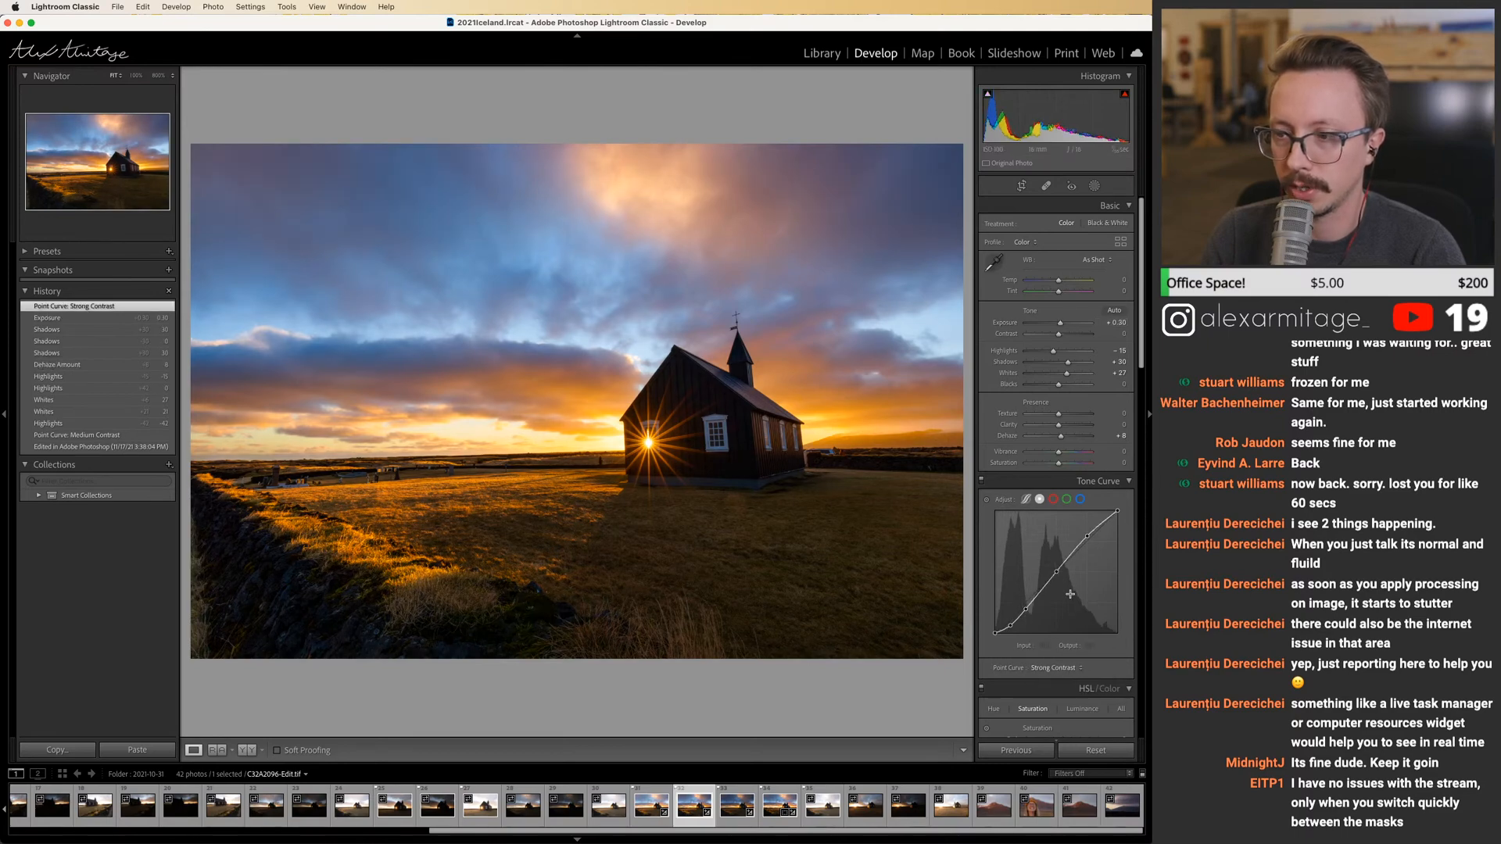
{"action": "left_click_drag", "start_coordinate": [1059, 463], "coordinate": [1057, 469]}
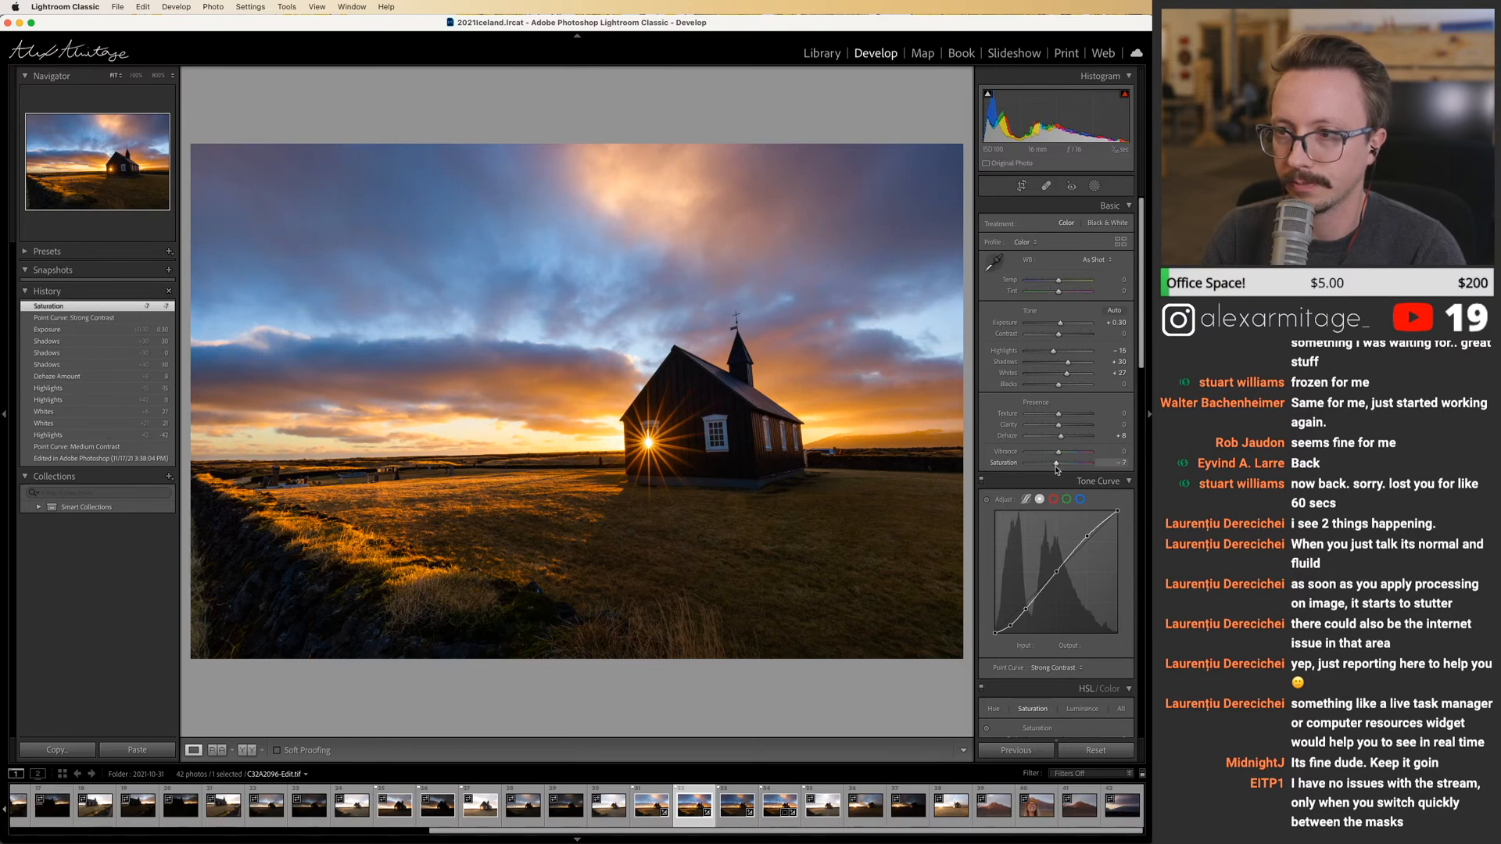
Add a linear gradient mask from the top of the sky to below the horizon, with Exposure -0.18 and Highlights -37.
{"action": "key", "text": "m"}
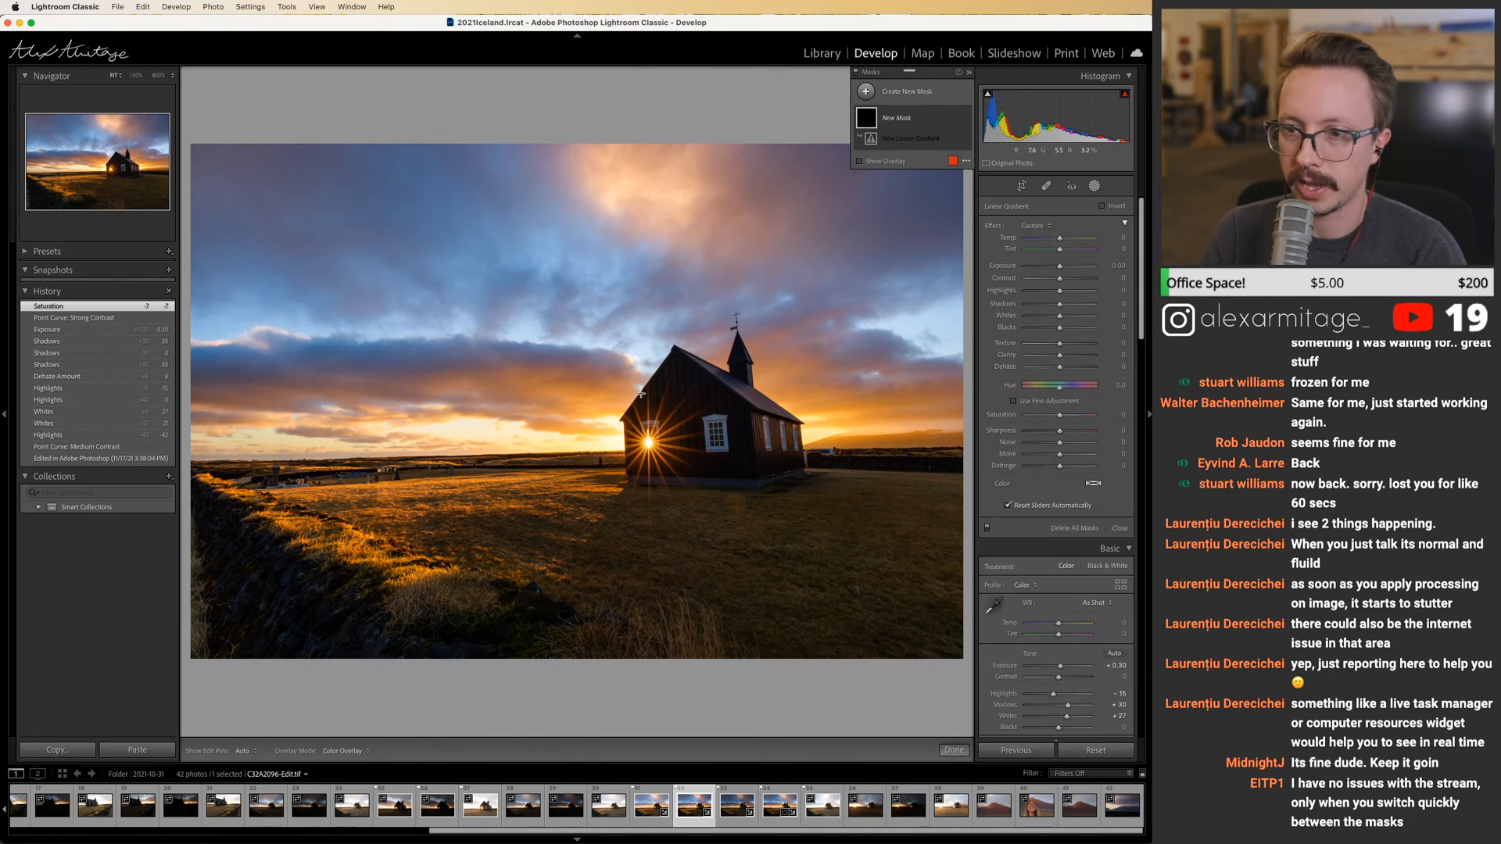
{"action": "left_click_drag", "start_coordinate": [617, 388], "coordinate": [634, 143]}
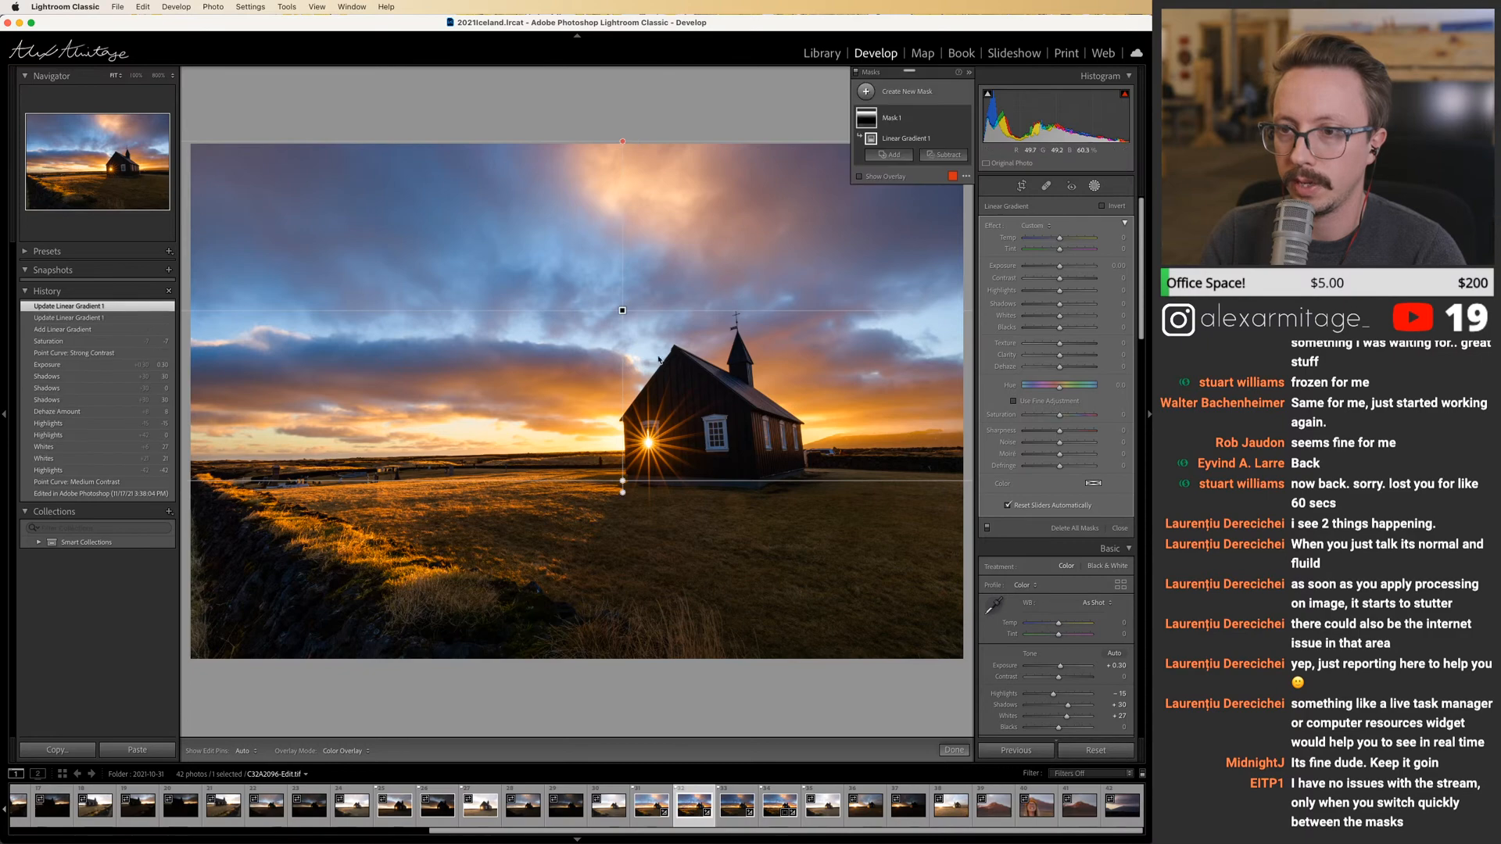
{"action": "mouse_move", "coordinate": [622, 311]}
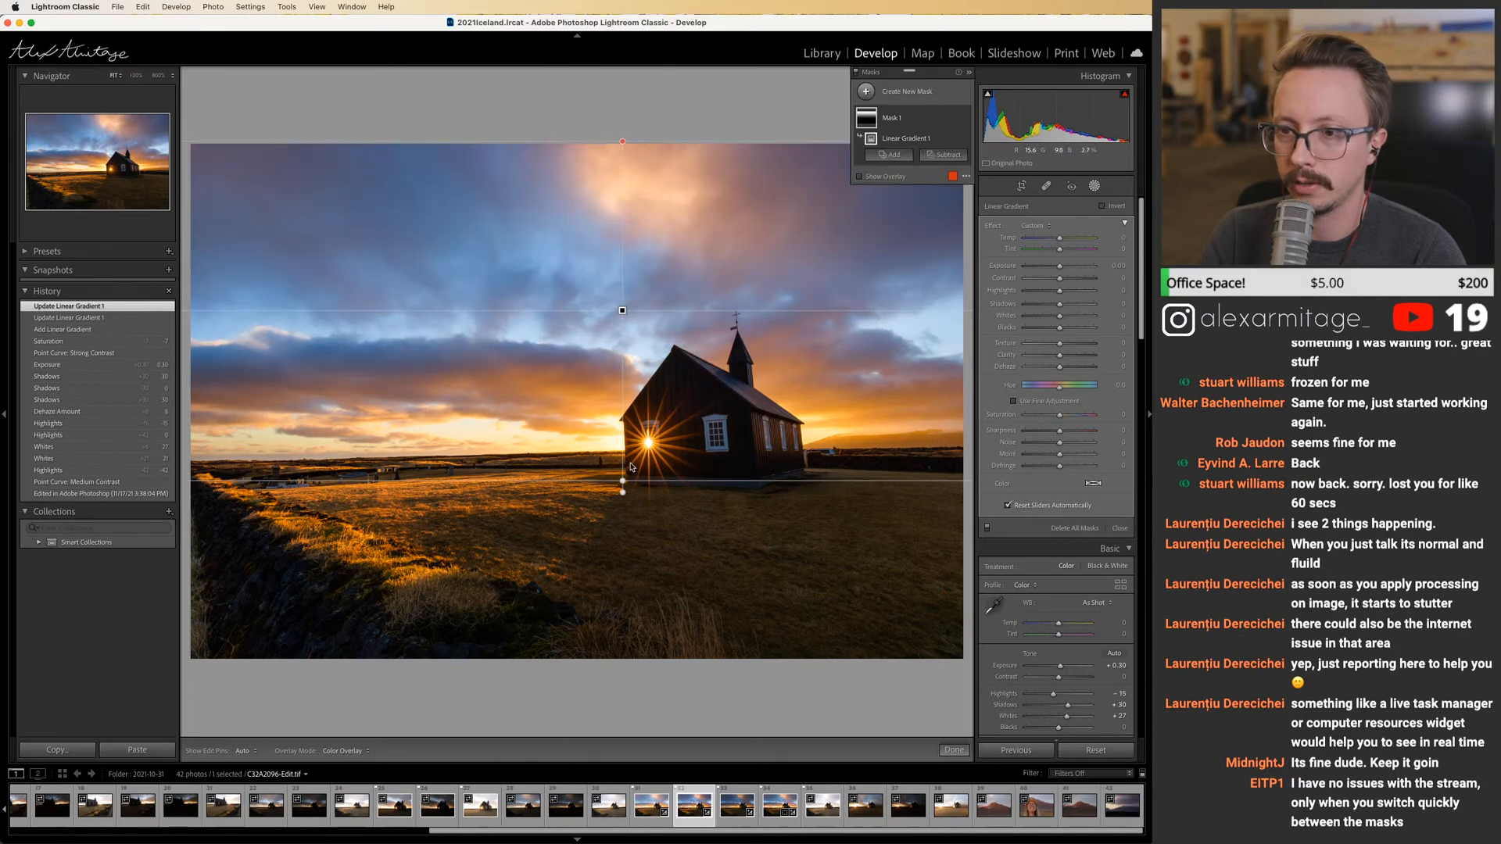
{"action": "left_click_drag", "start_coordinate": [622, 311], "coordinate": [627, 365]}
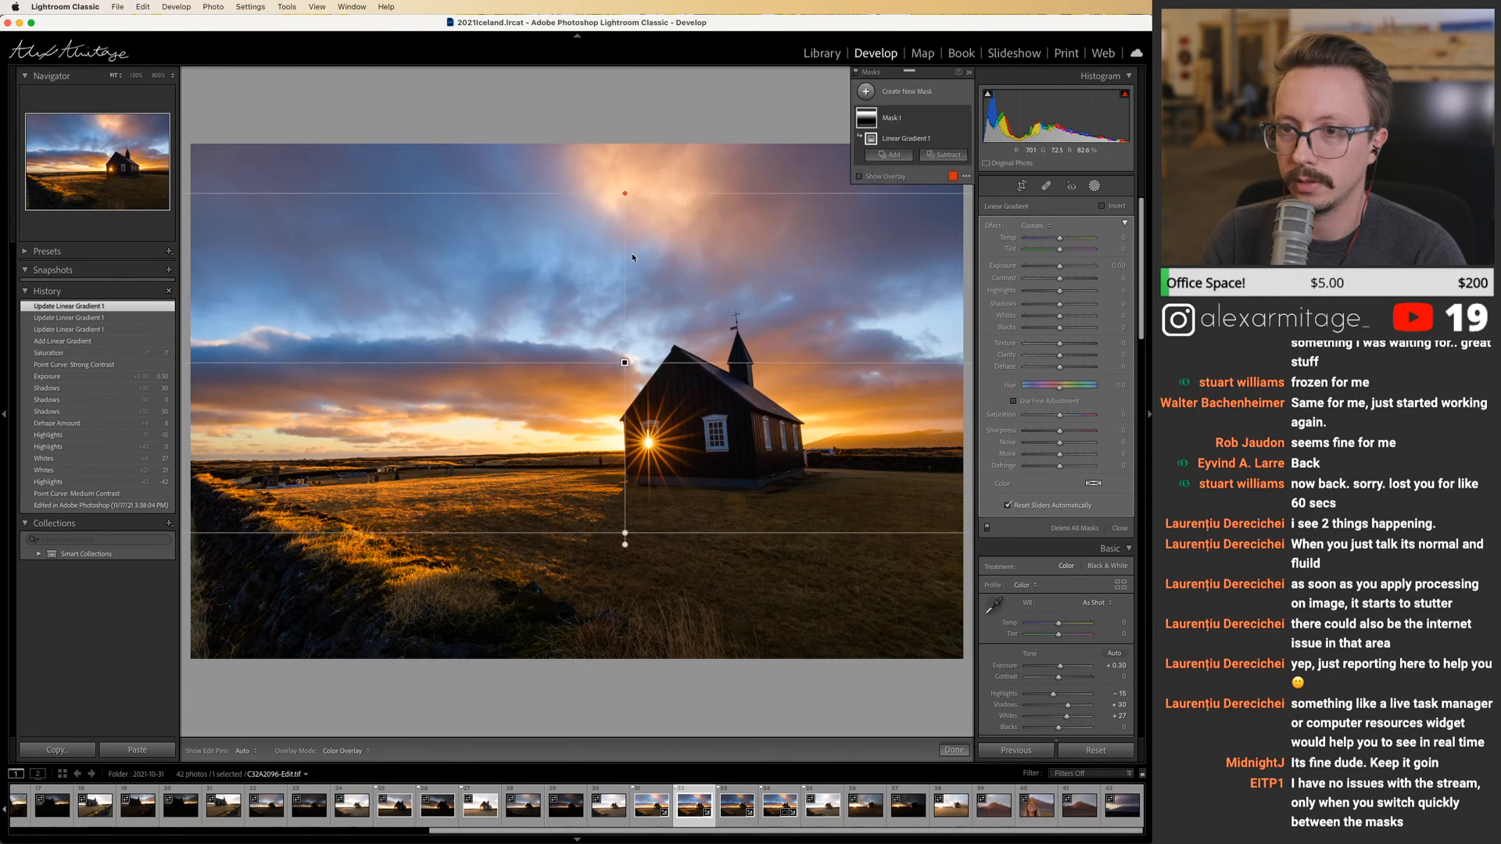
{"action": "left_click_drag", "start_coordinate": [625, 194], "coordinate": [625, 141]}
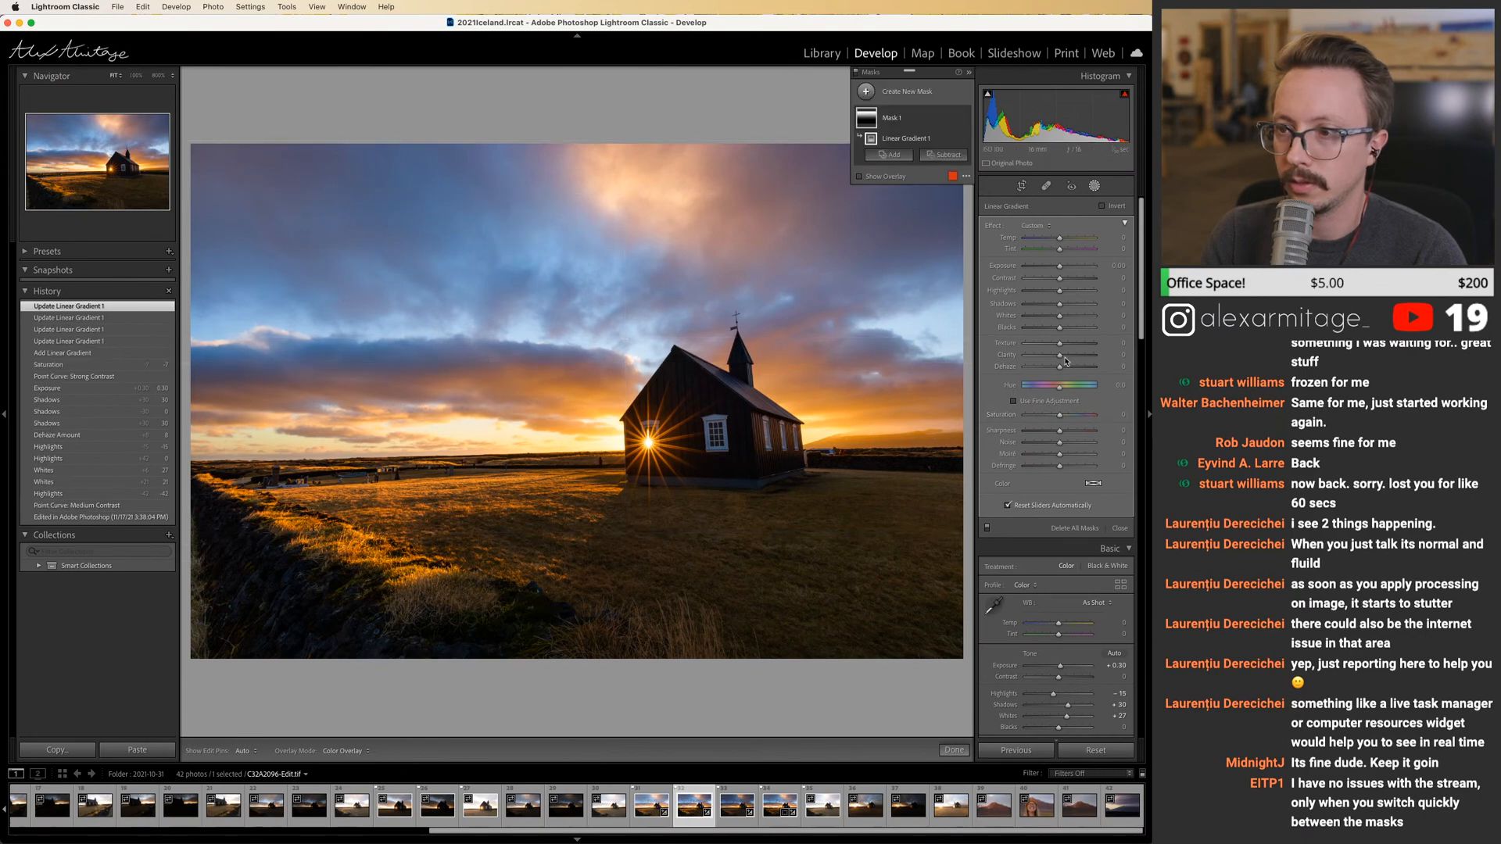
{"action": "left_click_drag", "start_coordinate": [1061, 266], "coordinate": [1048, 294]}
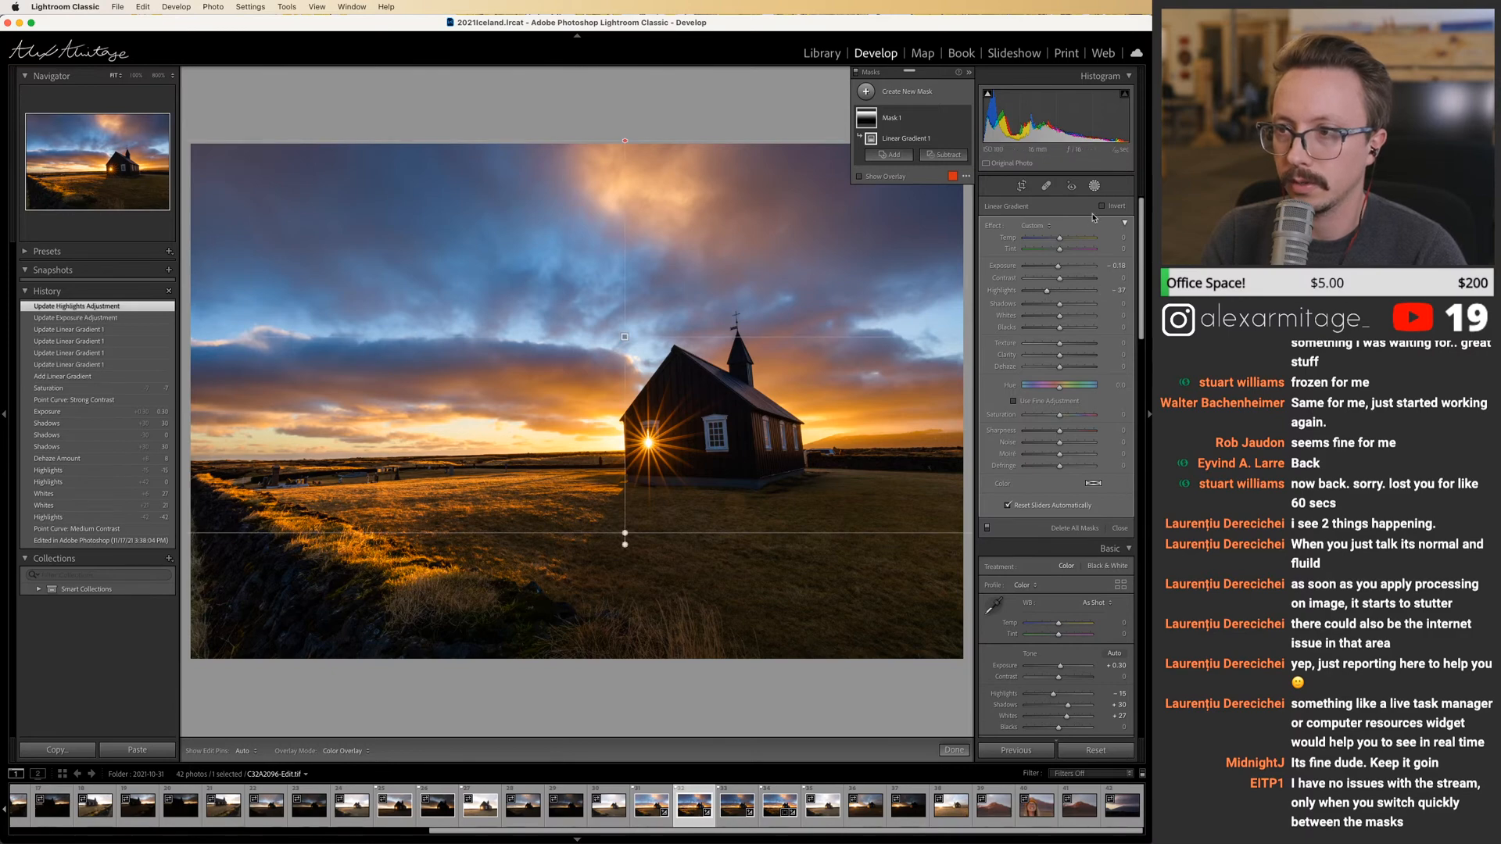
{"action": "key", "text": "shift+w"}
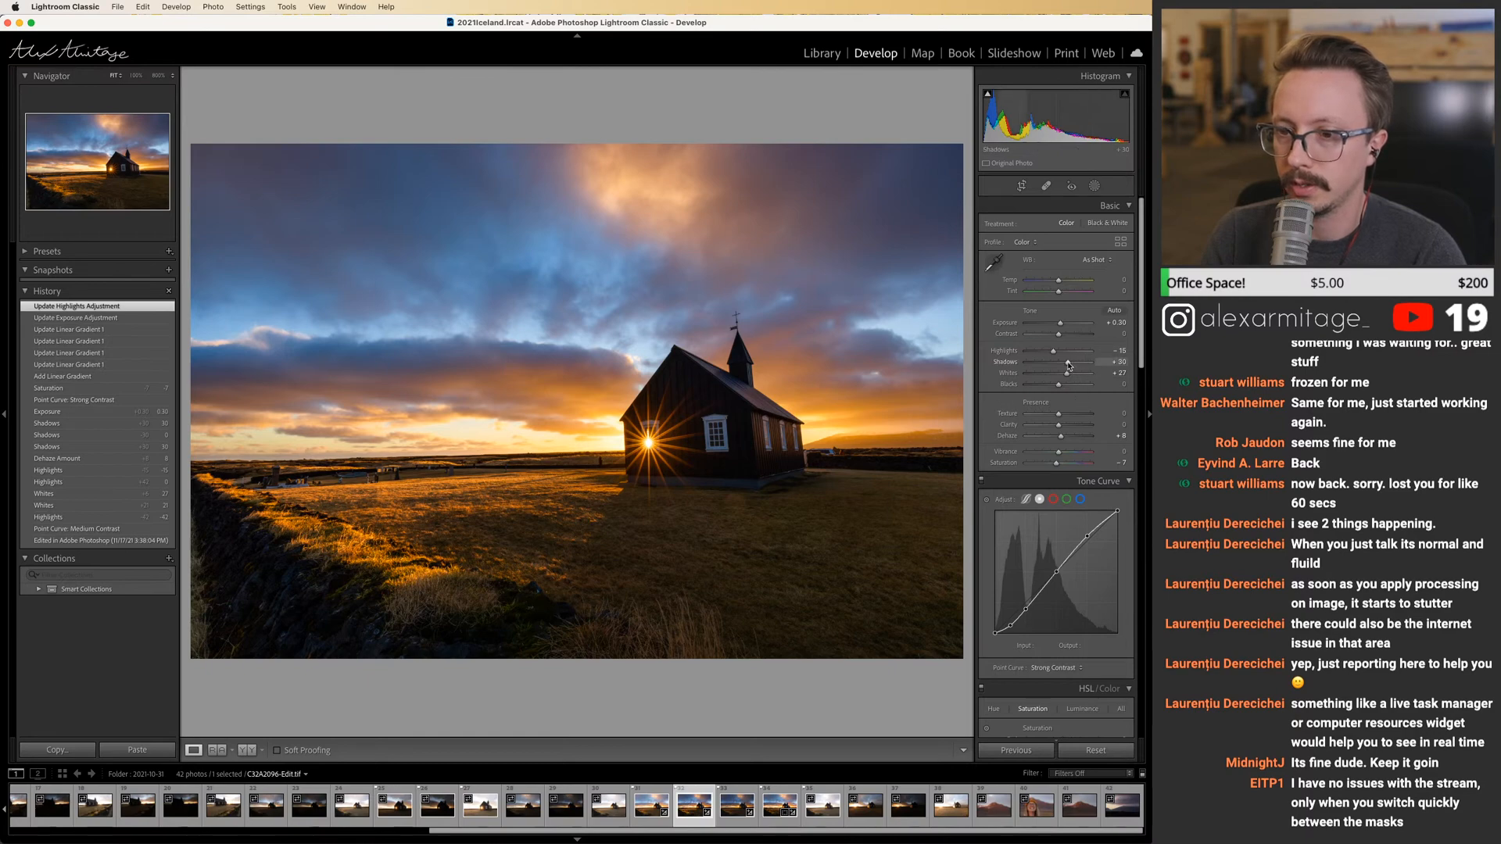
Set the blended image's Shadows to +25, Dehaze to +13 and Saturation to -11.
{"action": "left_click_drag", "start_coordinate": [1069, 365], "coordinate": [1065, 364]}
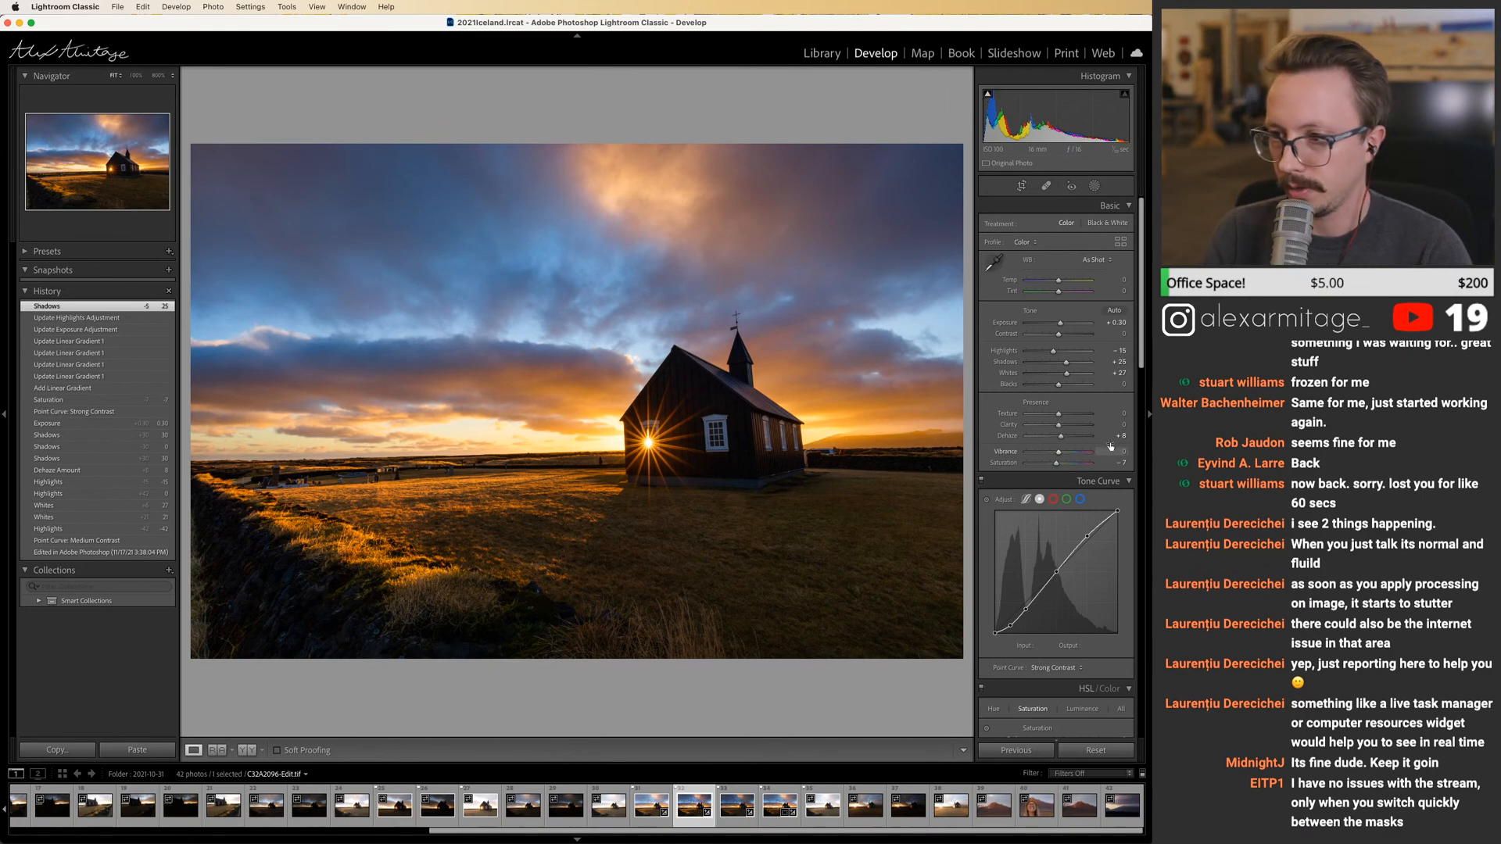
{"action": "left_click_drag", "start_coordinate": [1061, 440], "coordinate": [1065, 443]}
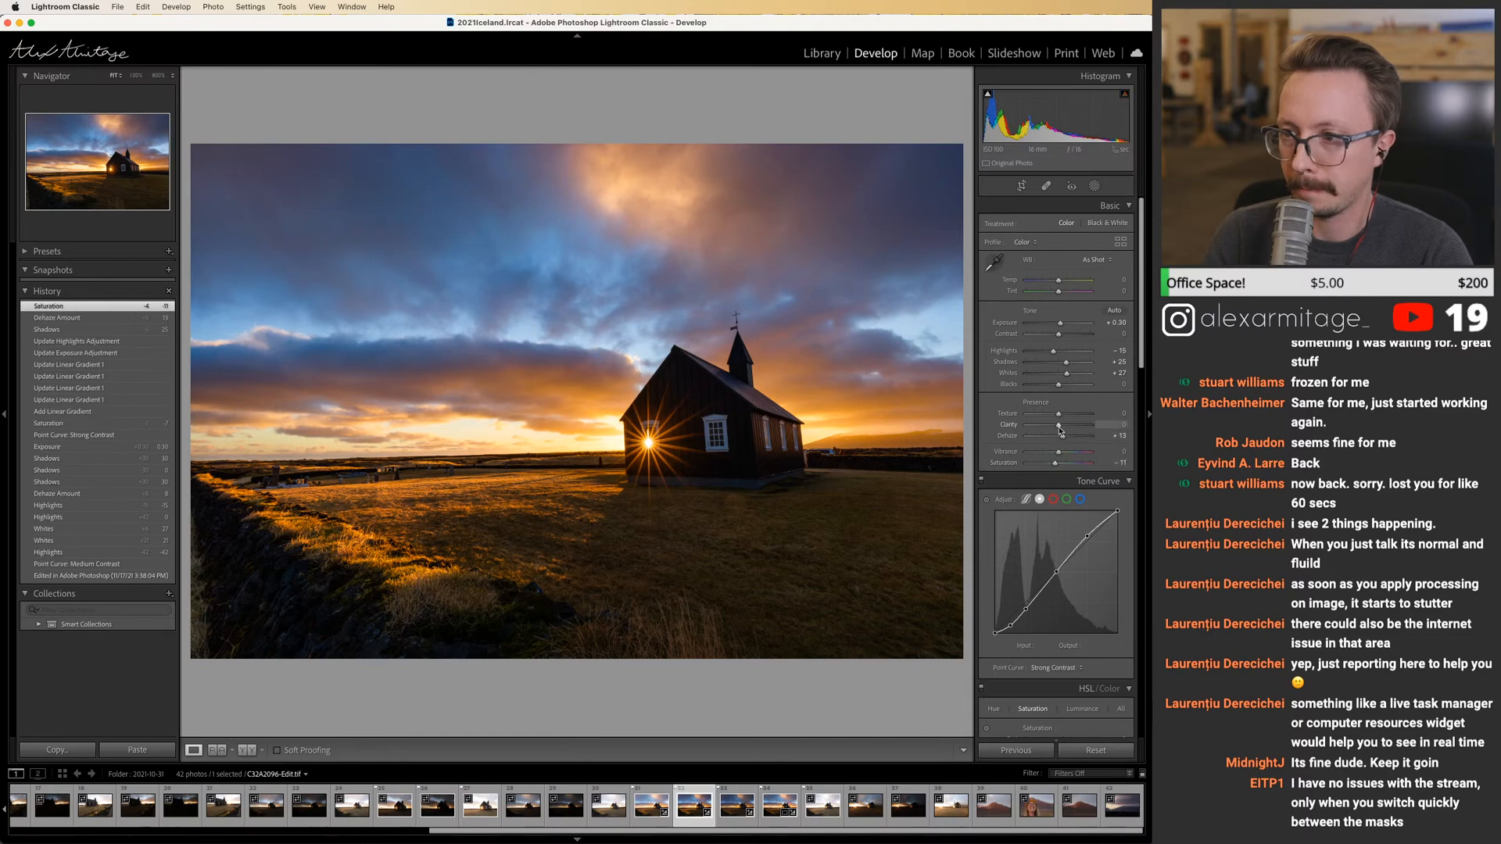
Try positive Clarity on the blended church image, then settle on a Clarity of -15.
{"action": "left_click_drag", "start_coordinate": [1061, 429], "coordinate": [1067, 431]}
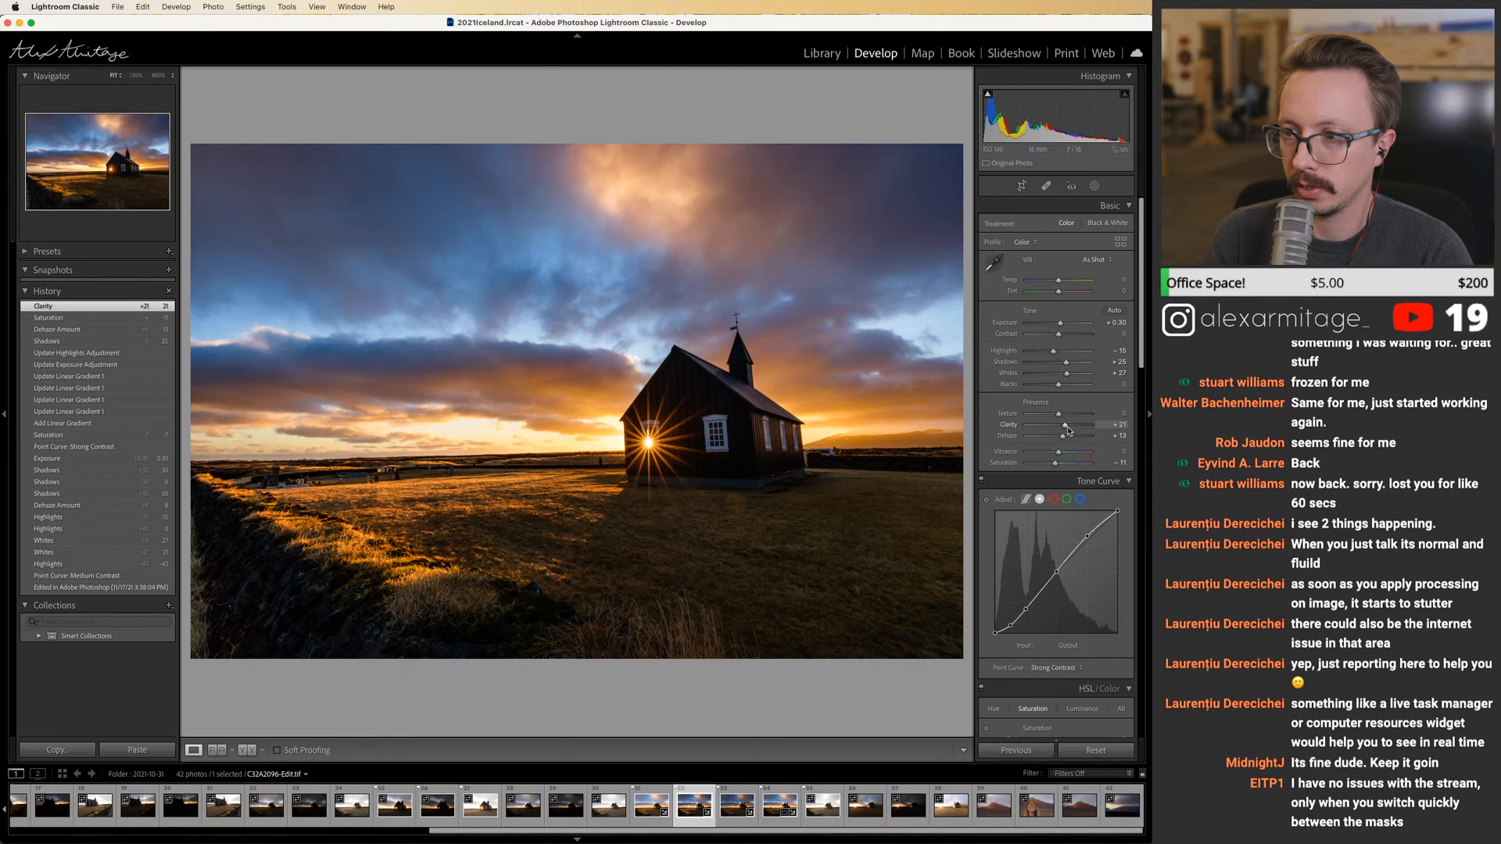
{"action": "left_click_drag", "start_coordinate": [1069, 430], "coordinate": [1064, 430]}
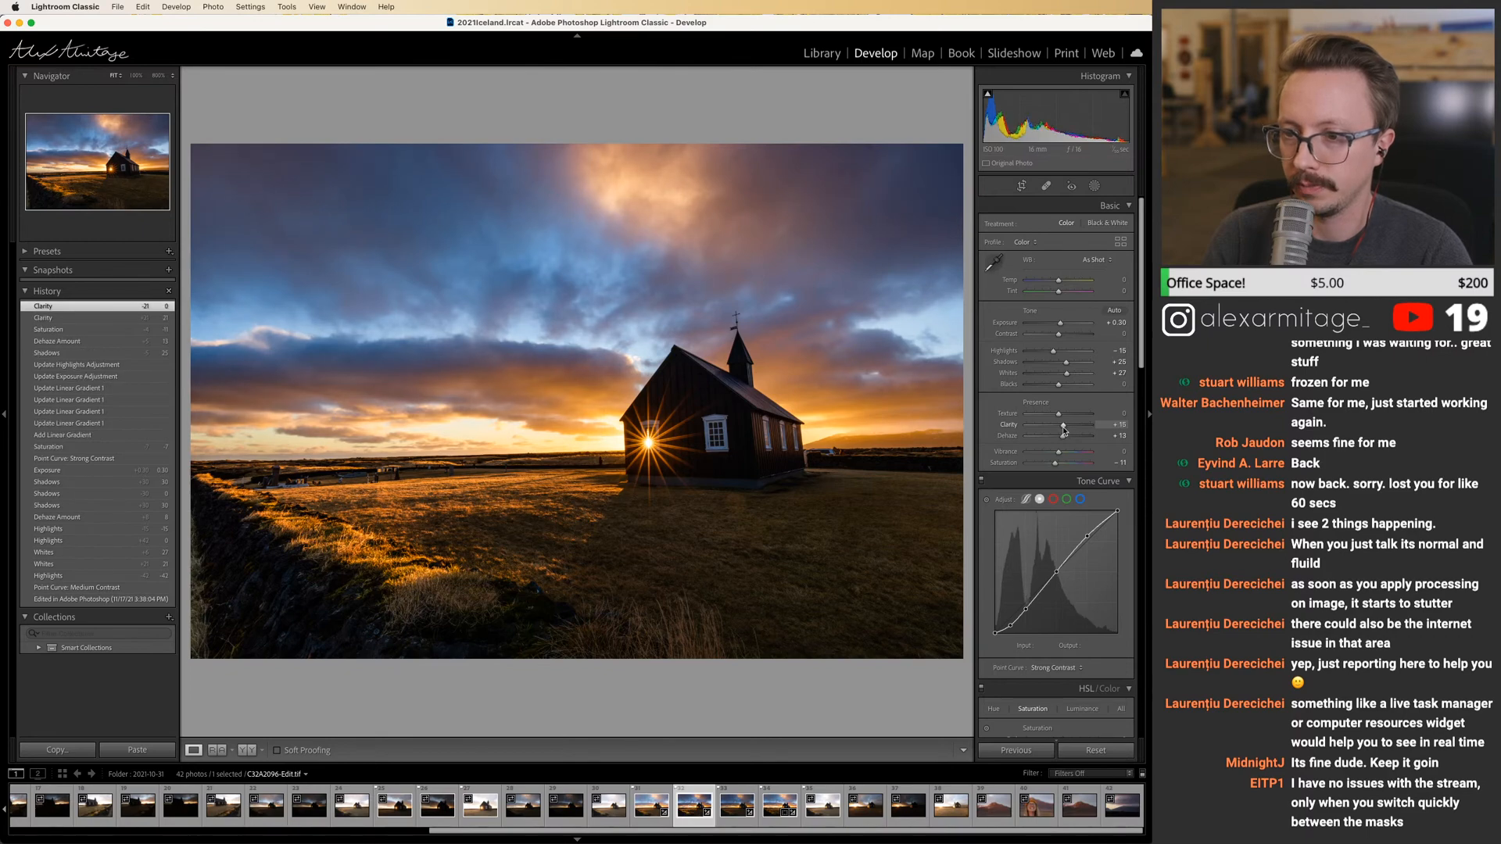
{"action": "left_click_drag", "start_coordinate": [1064, 431], "coordinate": [1054, 428]}
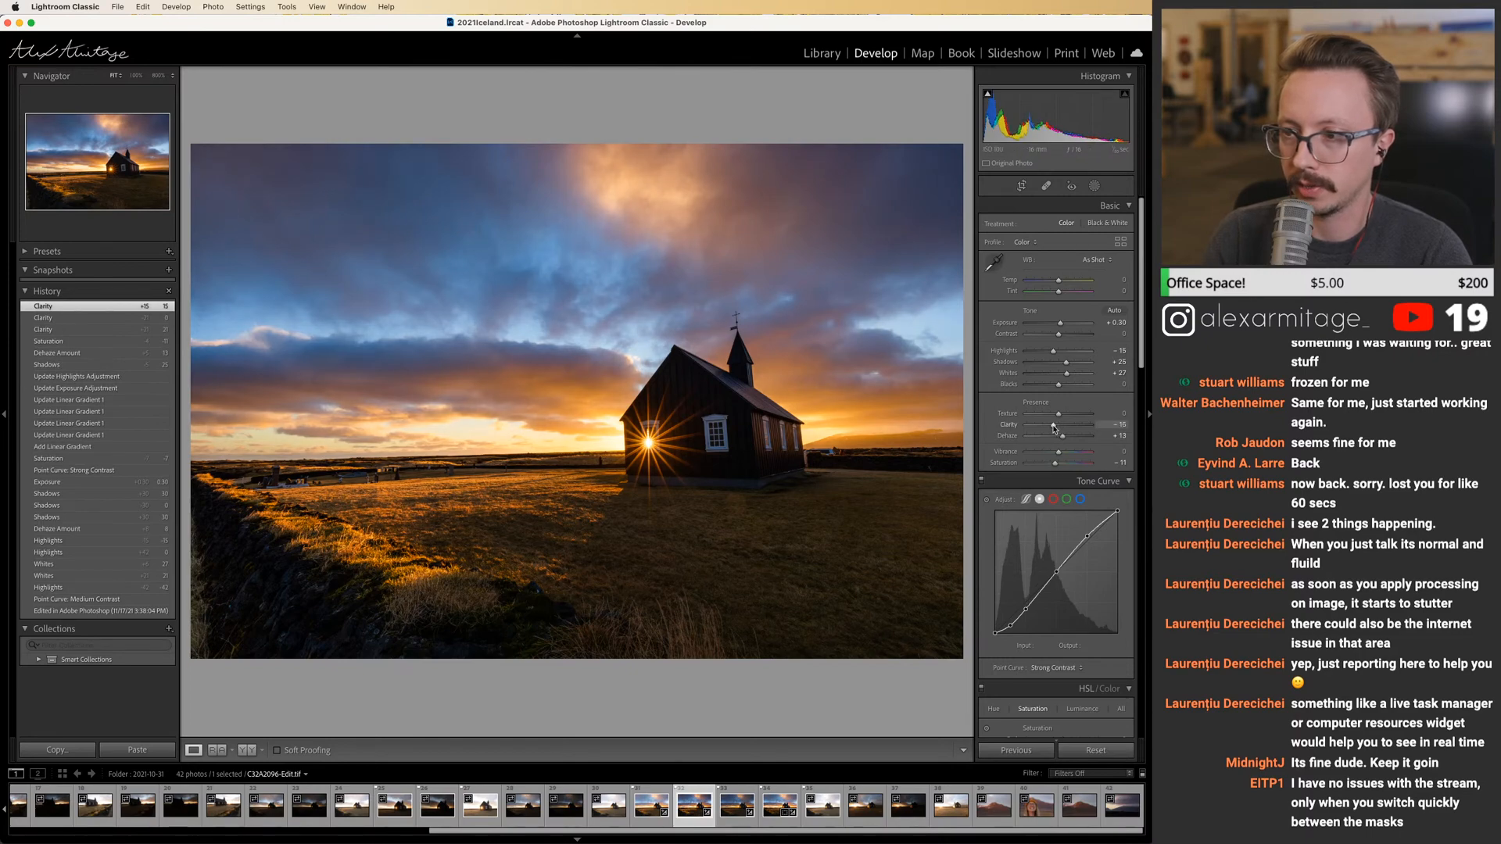
{"action": "left_click_drag", "start_coordinate": [1054, 428], "coordinate": [1054, 428]}
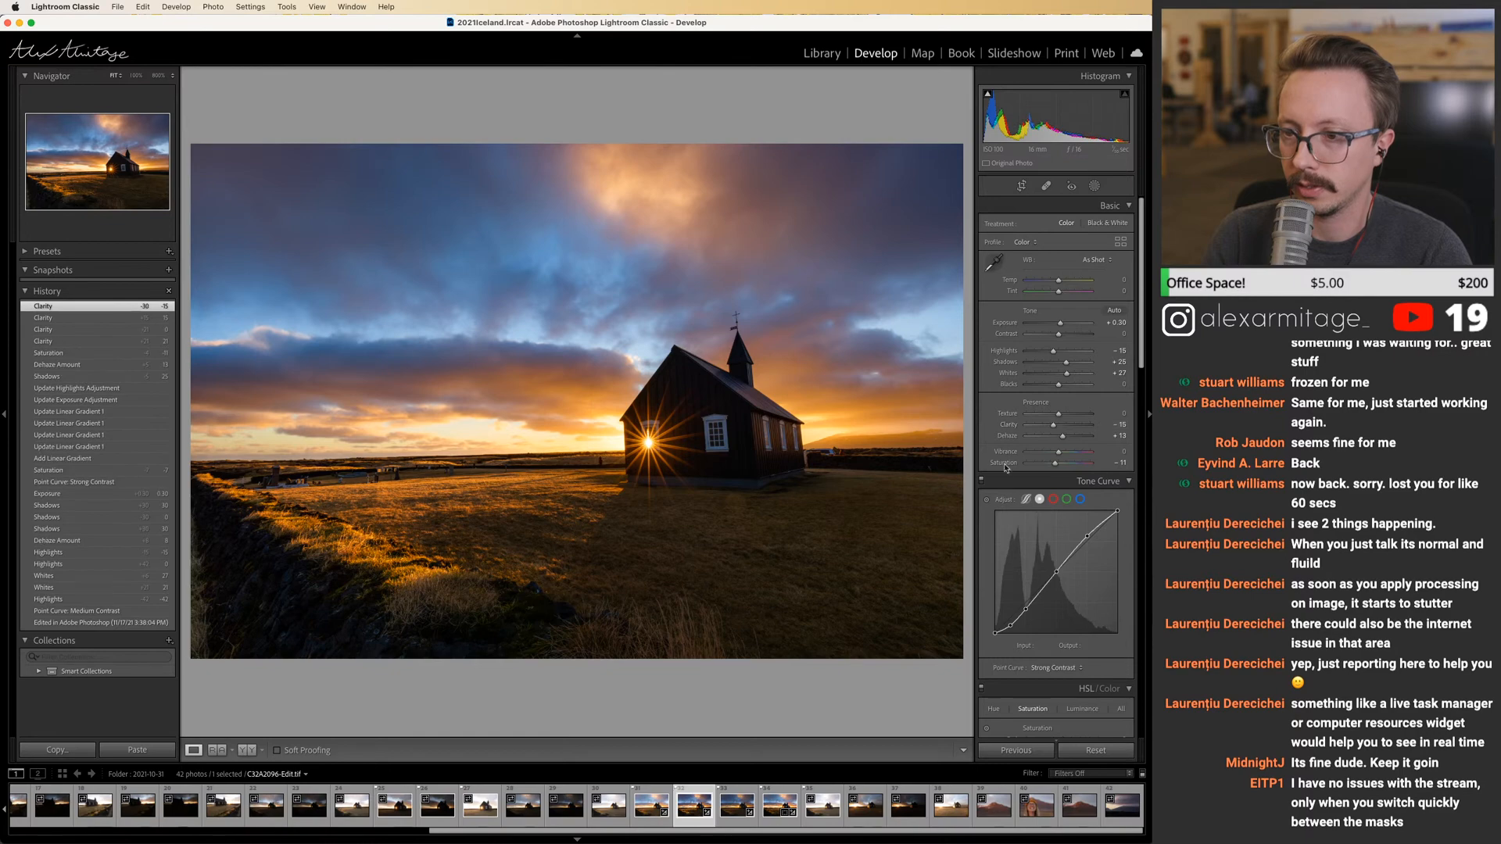
Compare the blended church image with the HDR version C32A2096-HDR.dng by switching between them.
{"action": "left_click", "coordinate": [772, 823]}
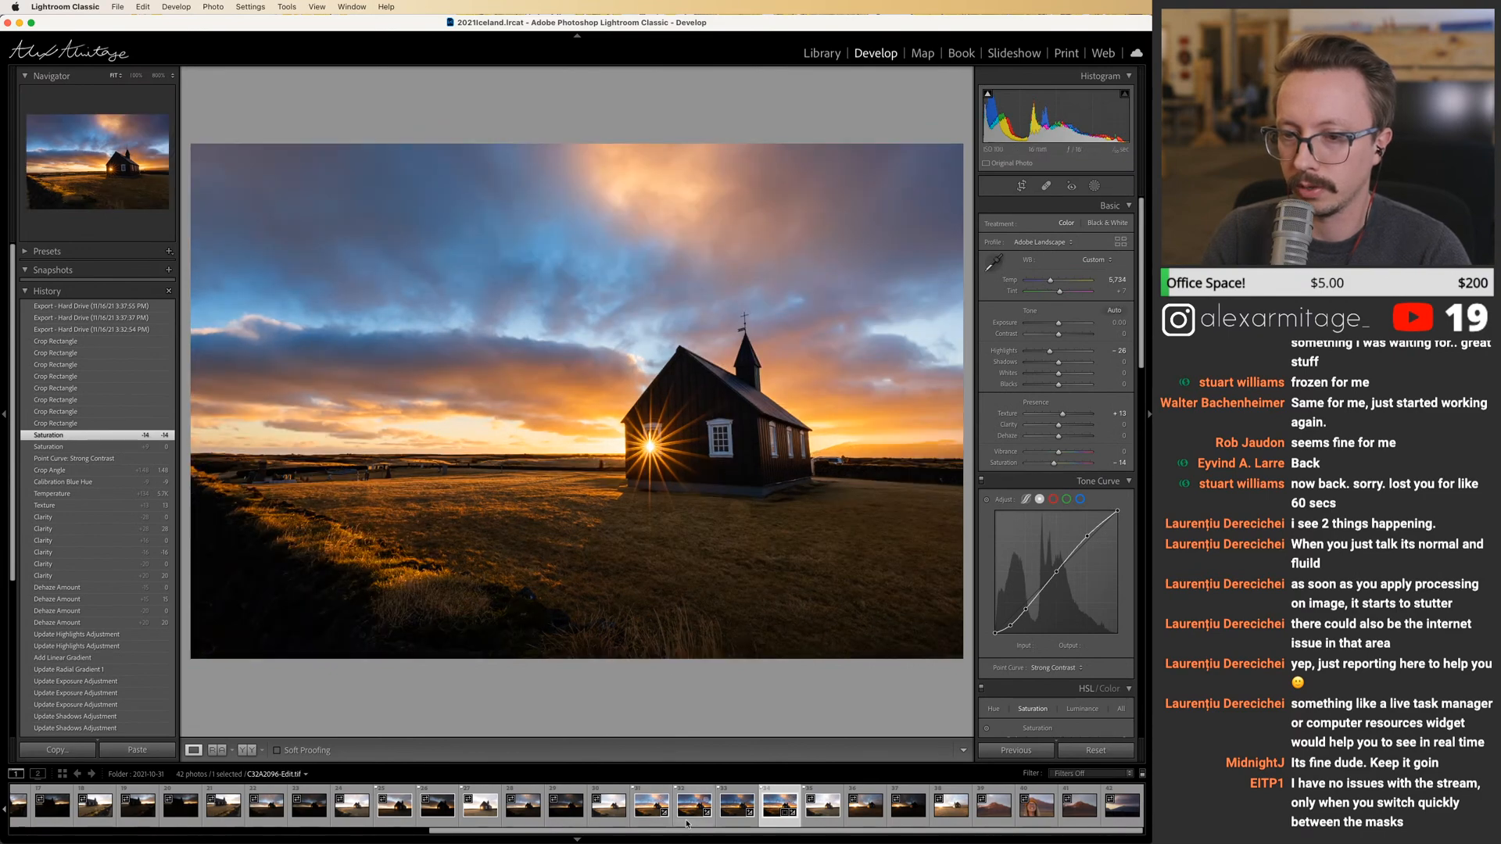
{"action": "left_click", "coordinate": [687, 823]}
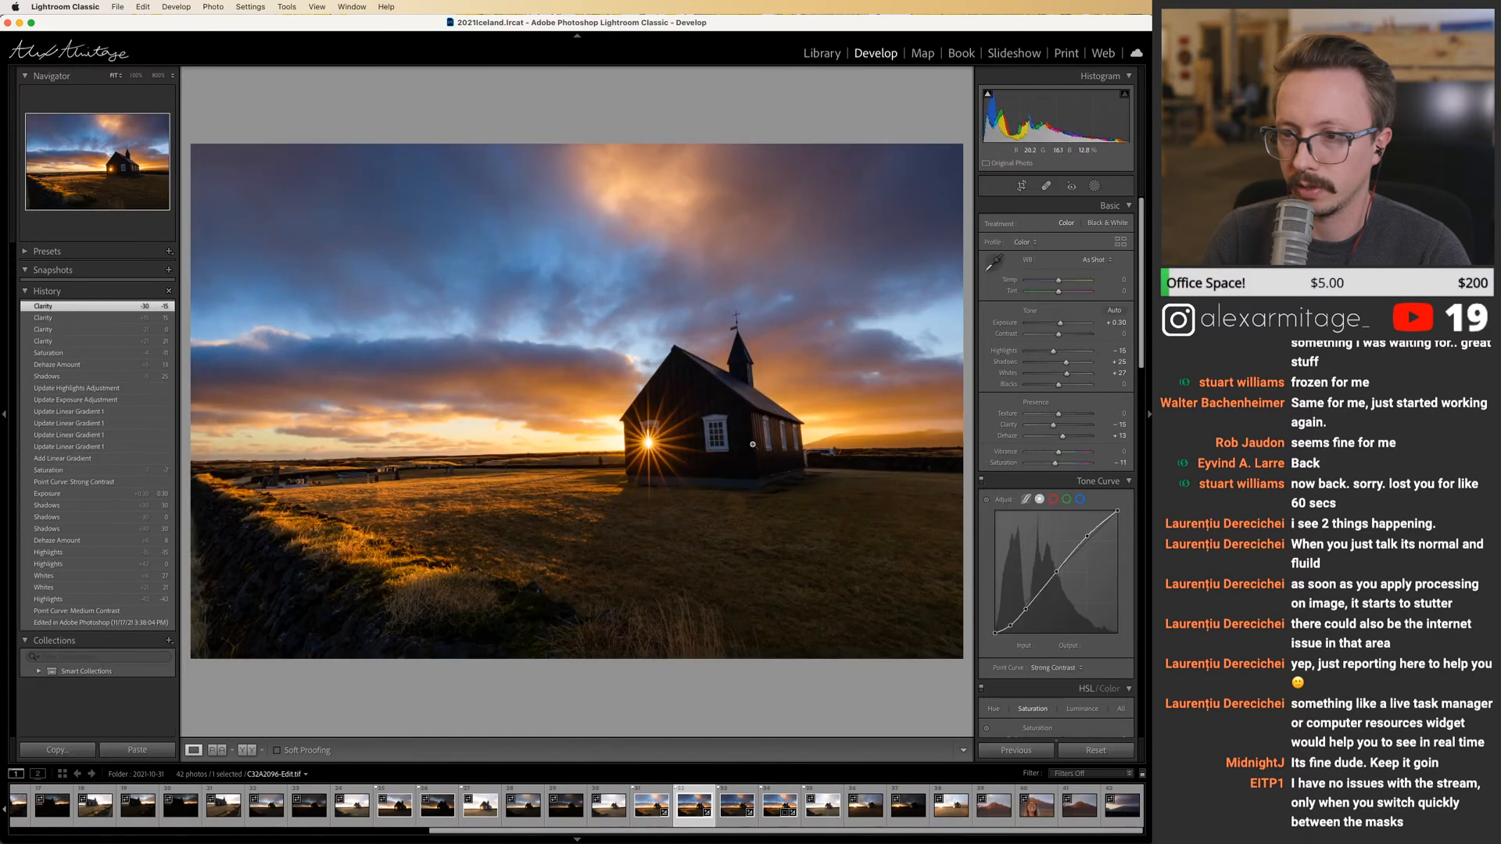
{"action": "left_click", "coordinate": [780, 823]}
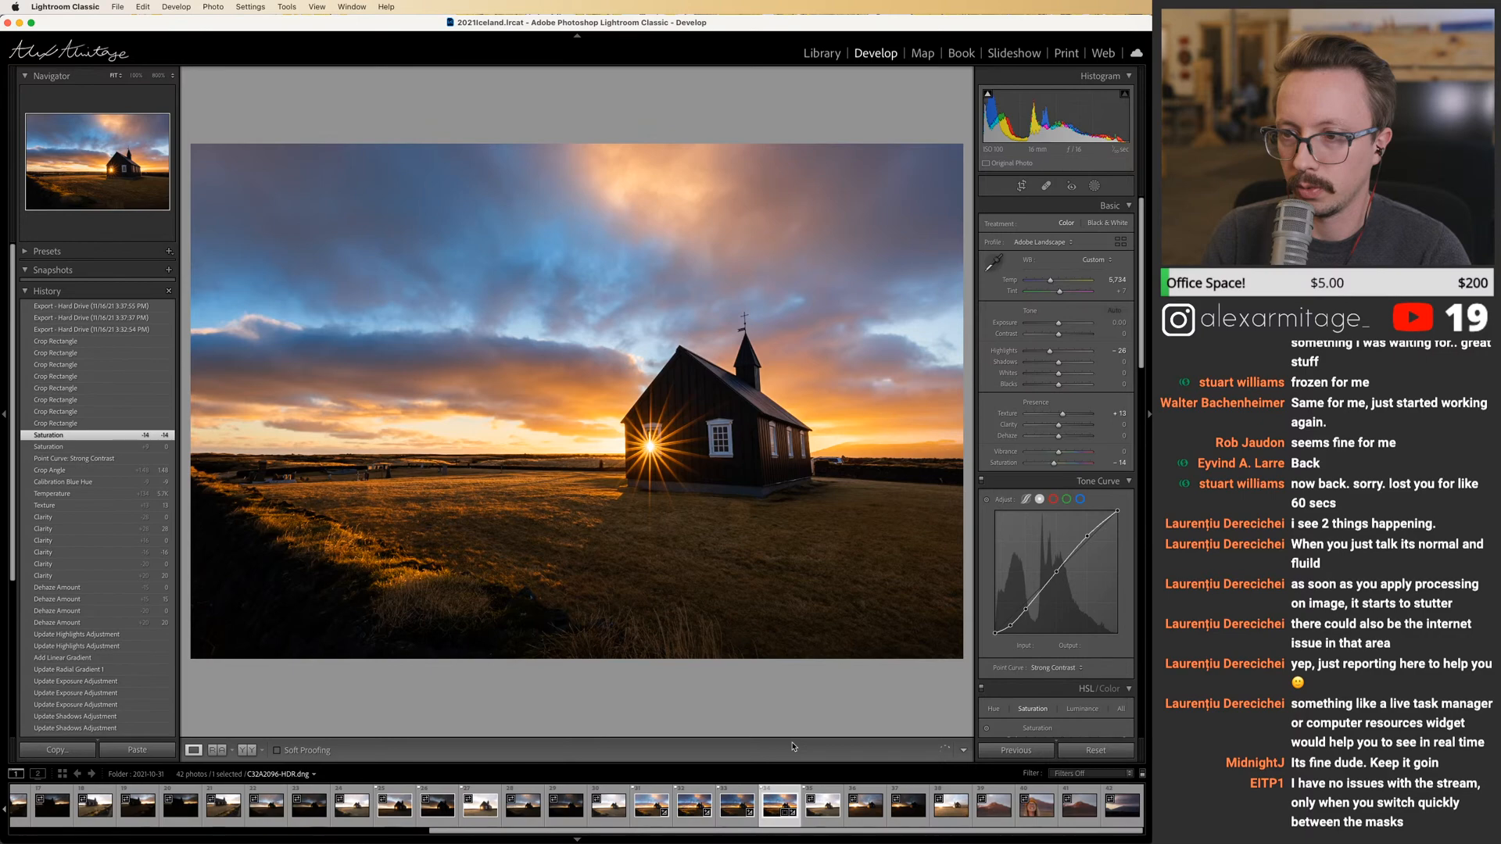
{"action": "left_click", "coordinate": [694, 805]}
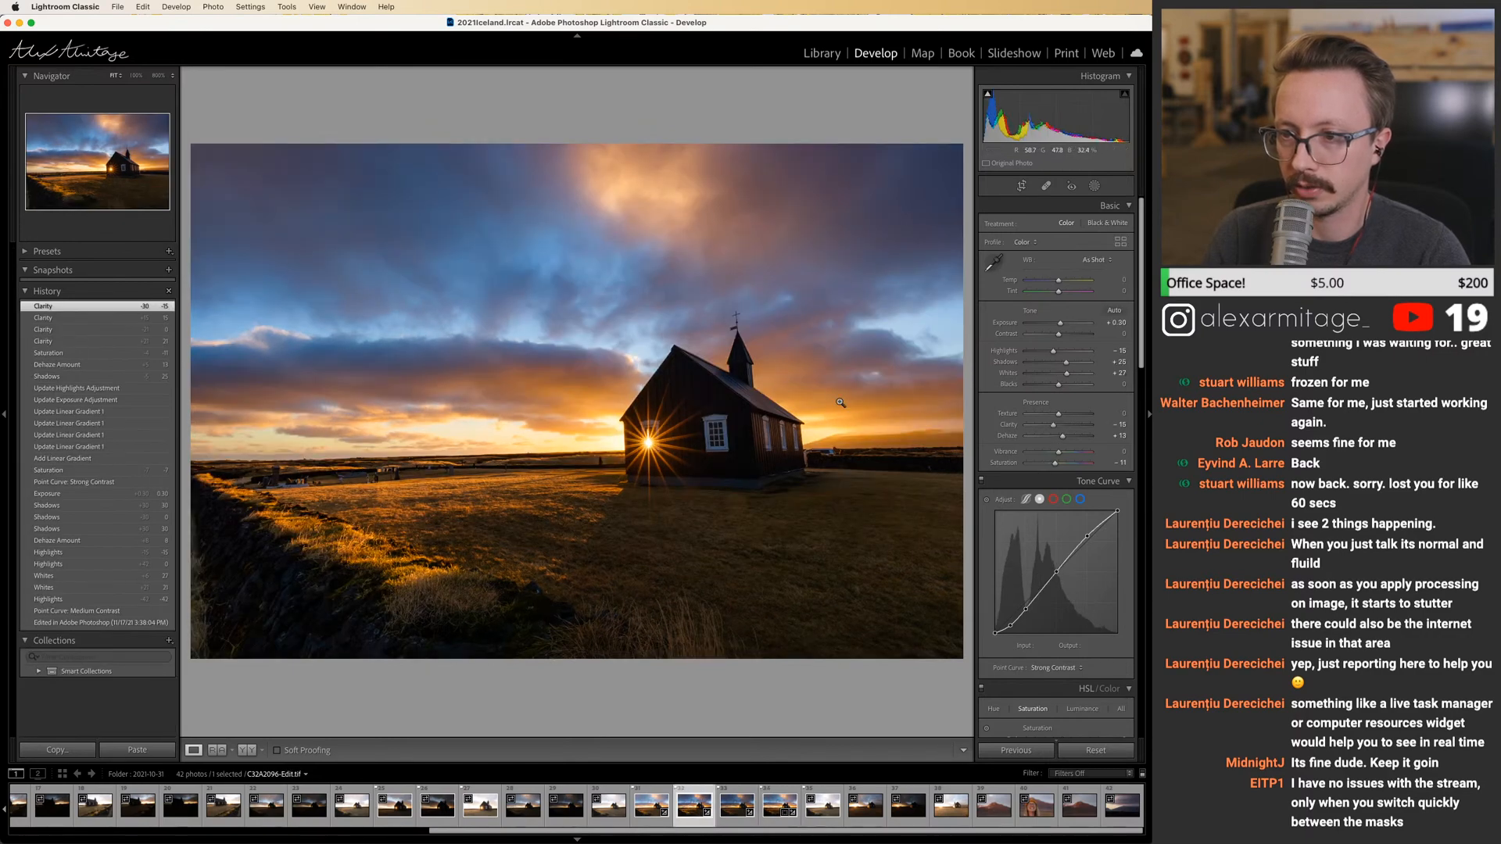
{"action": "left_click", "coordinate": [781, 810]}
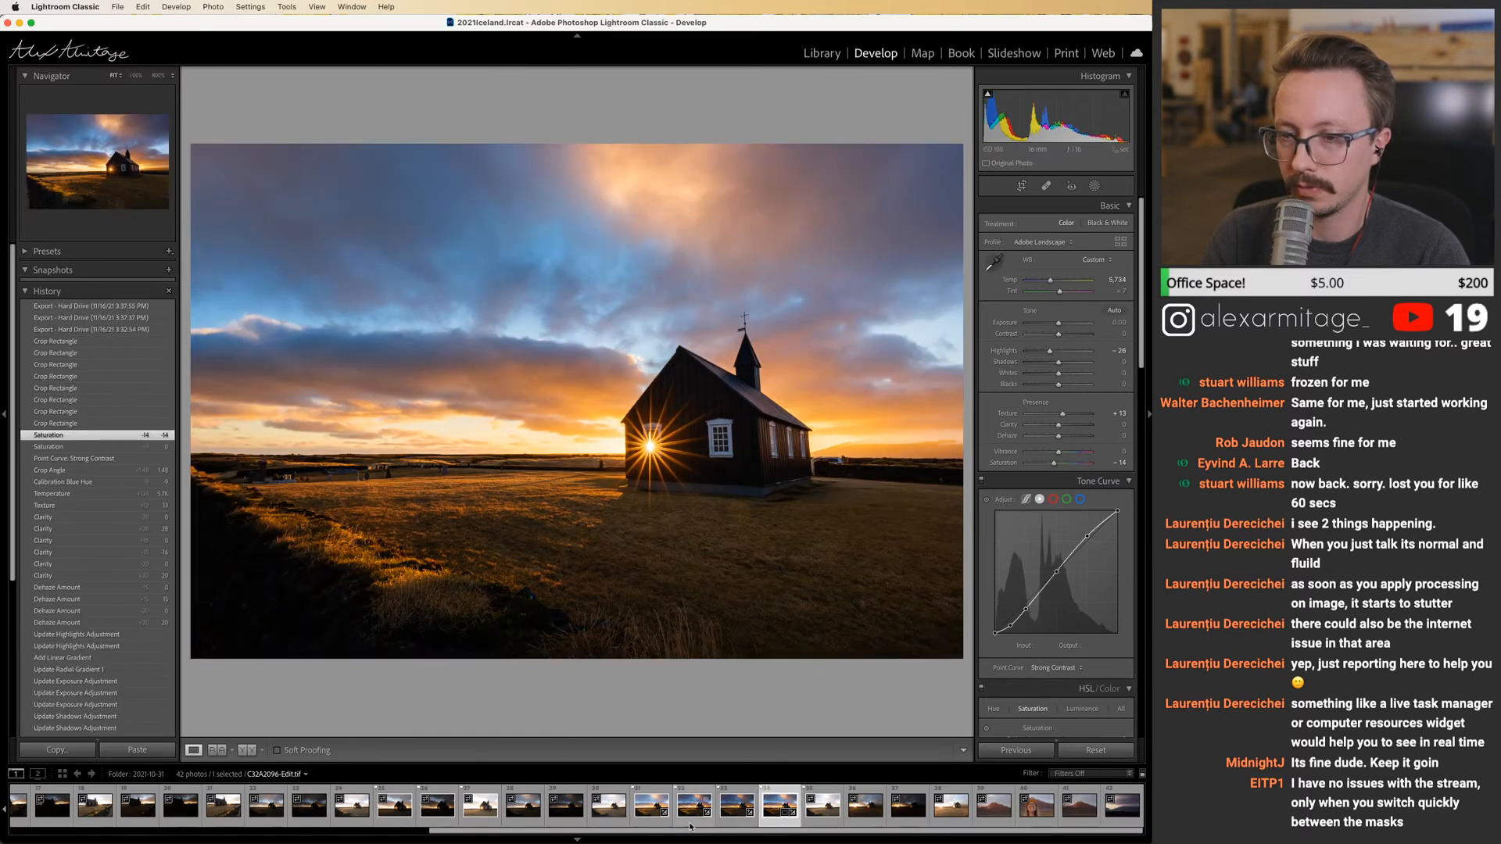
{"action": "left_click", "coordinate": [690, 827]}
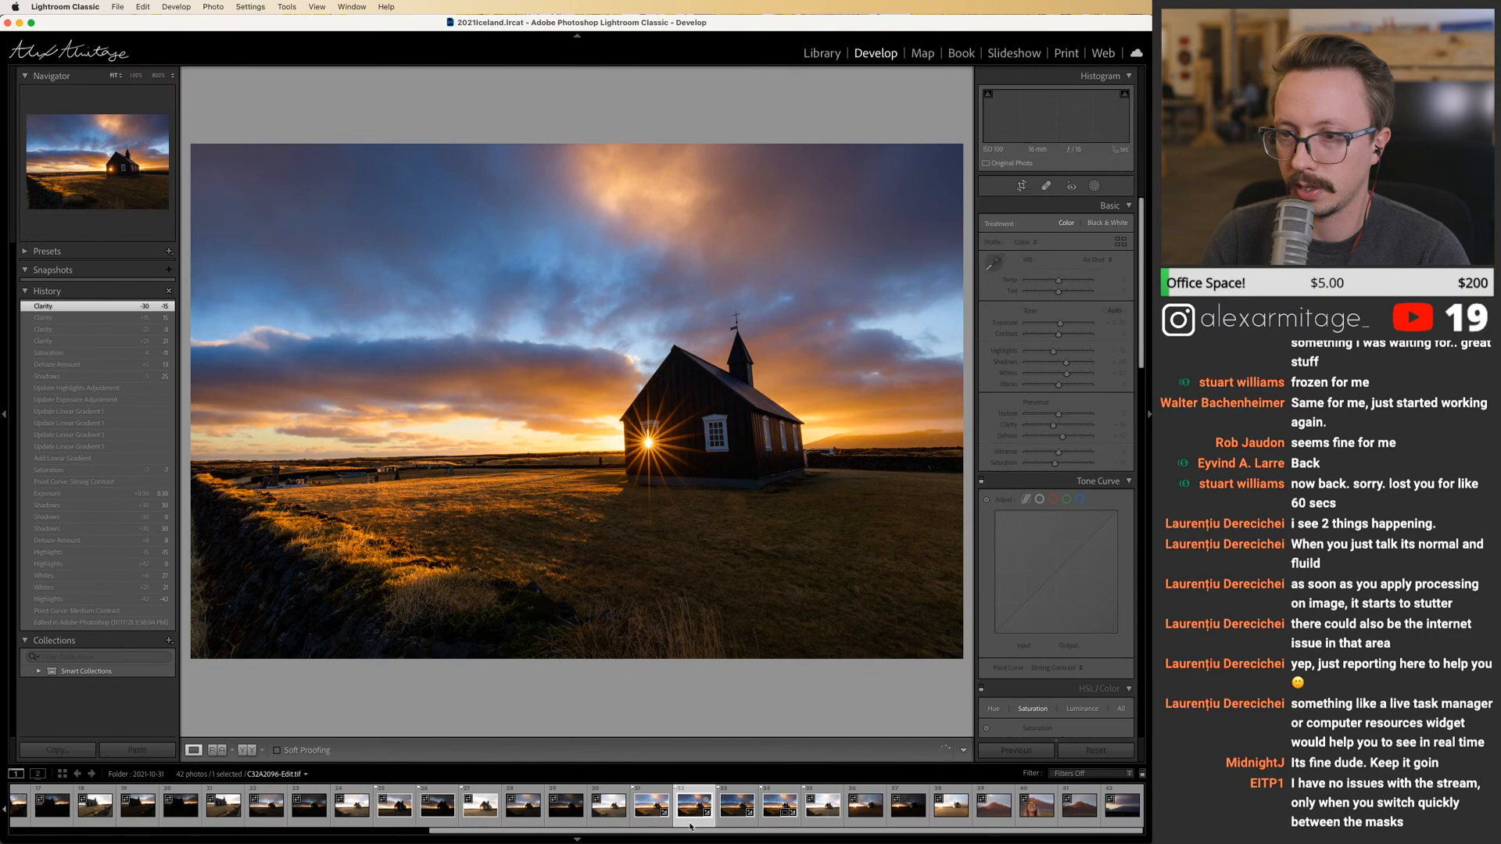
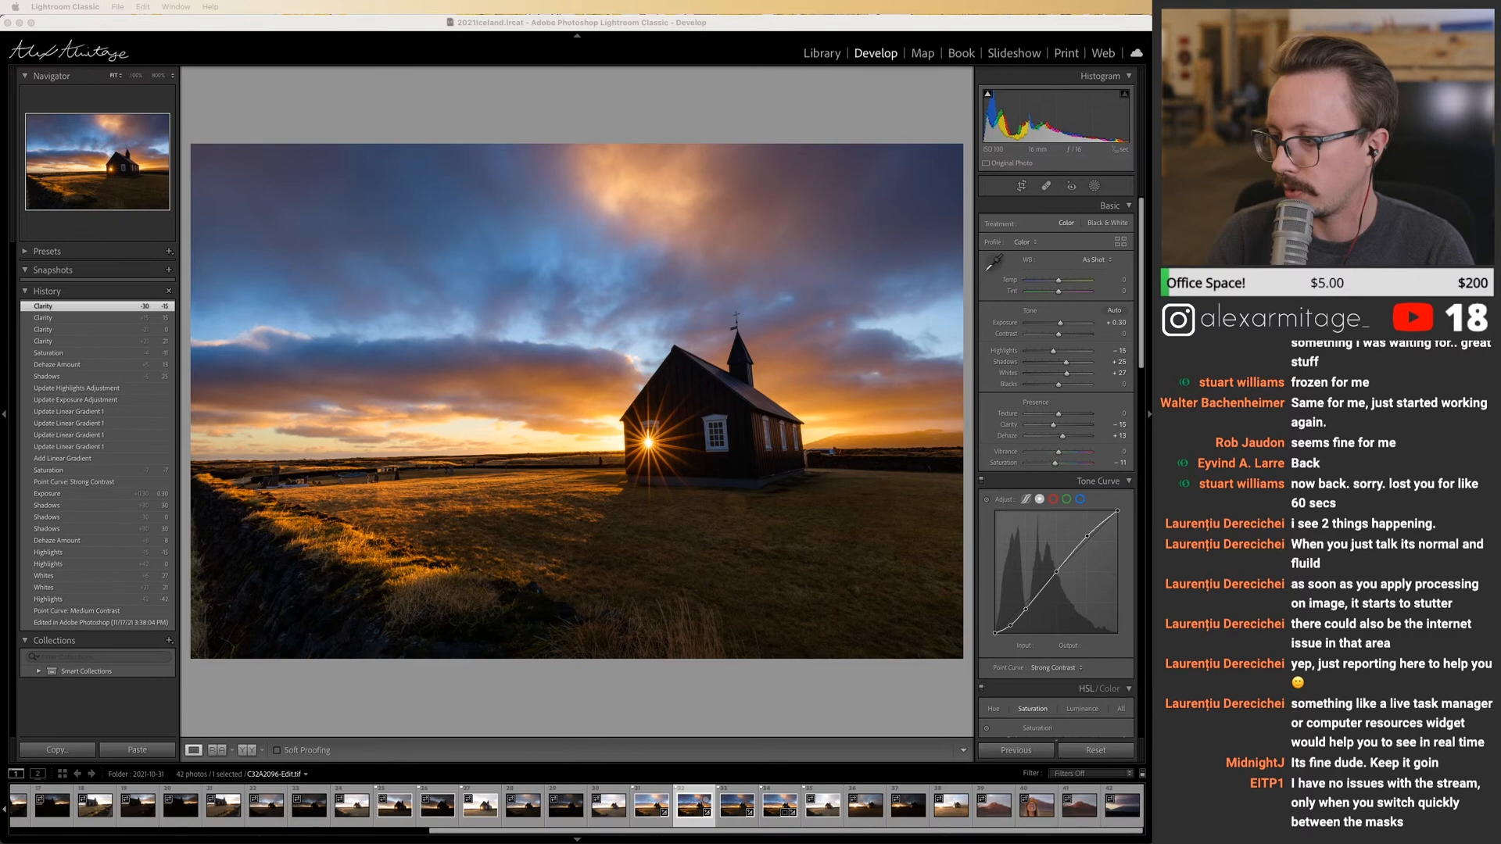
Switch to Photoshop and load a Lights 1 luminosity selection, with the mask of layer C32A2097.CR3 as the target.
{"action": "key", "text": "super+Tab"}
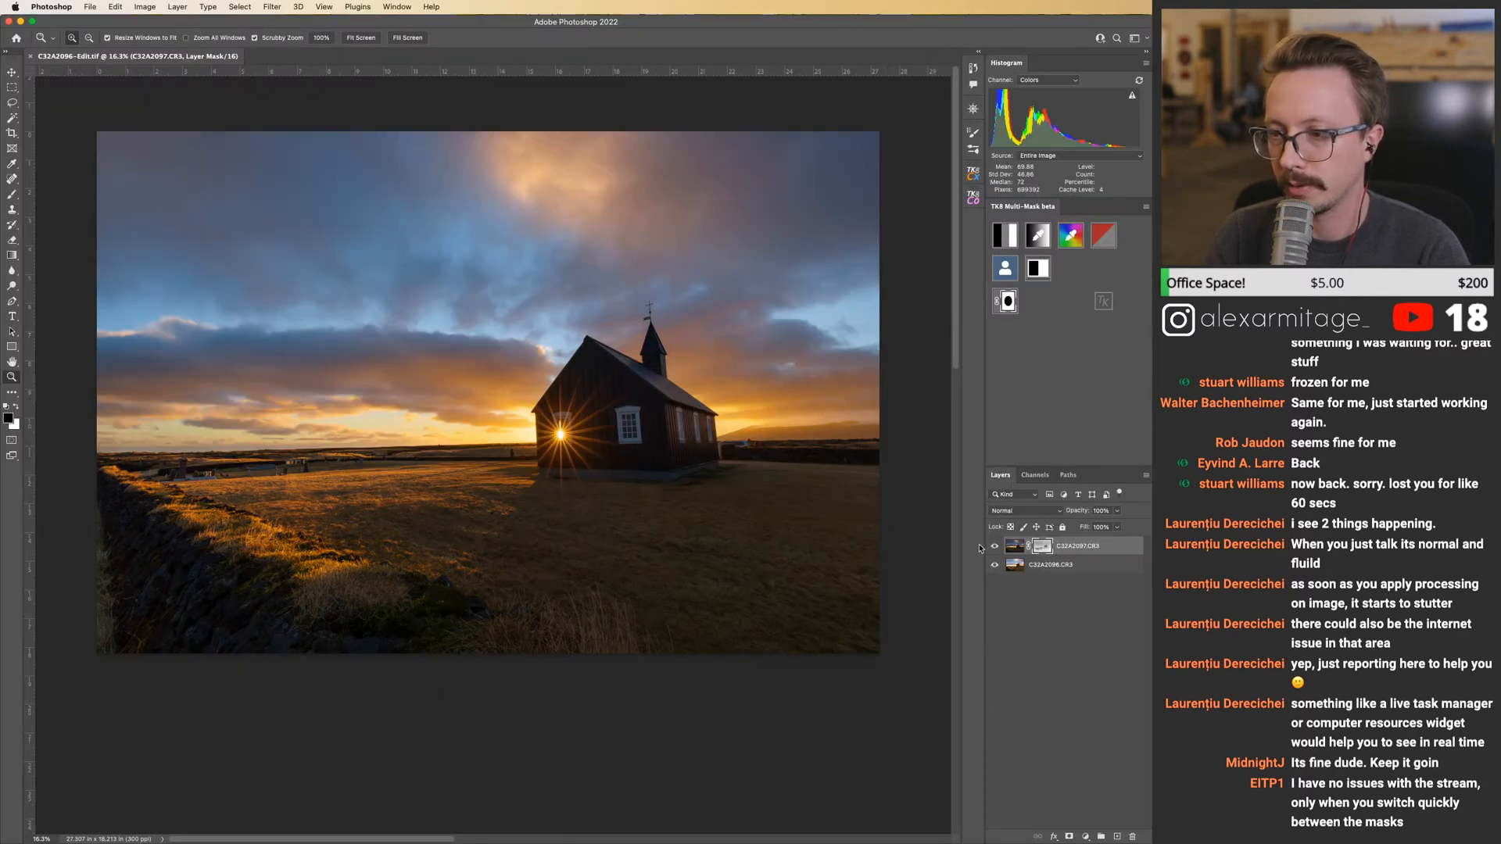
{"action": "left_click_drag", "start_coordinate": [655, 423], "coordinate": [696, 429]}
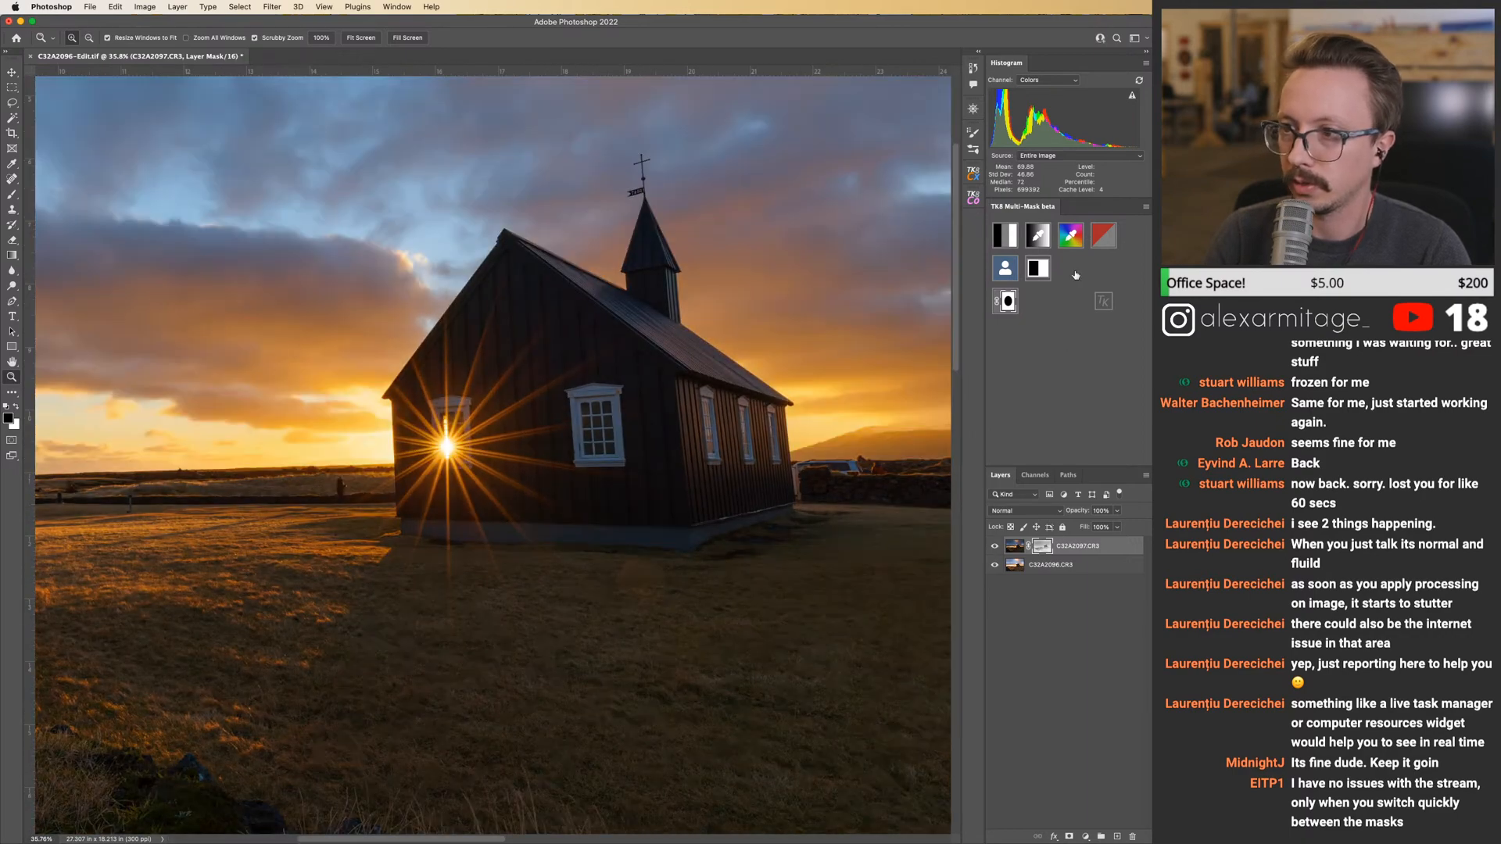
{"action": "left_click", "coordinate": [1009, 239]}
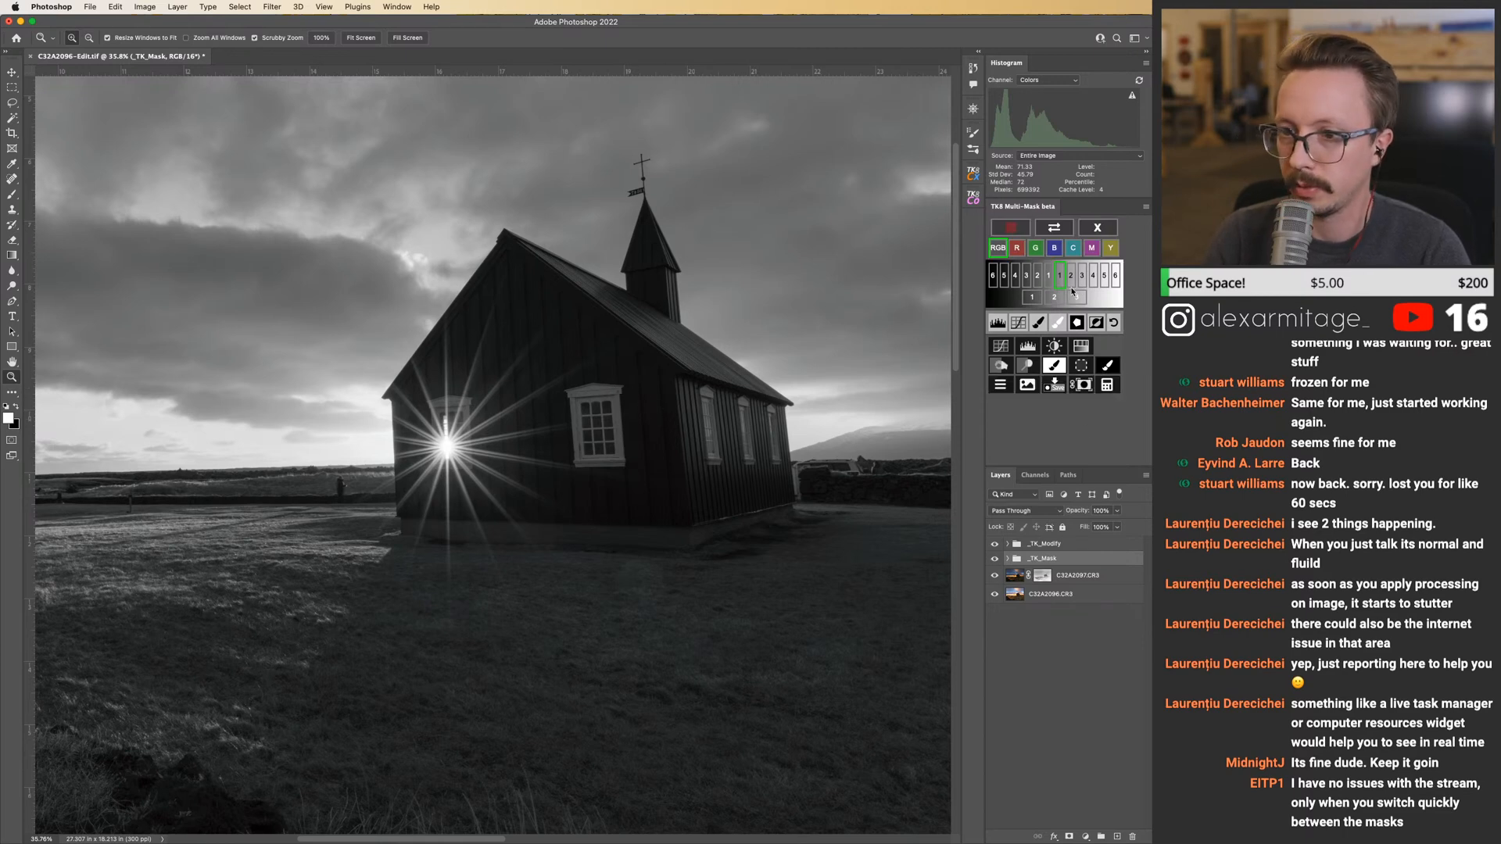
{"action": "left_click", "coordinate": [1031, 307]}
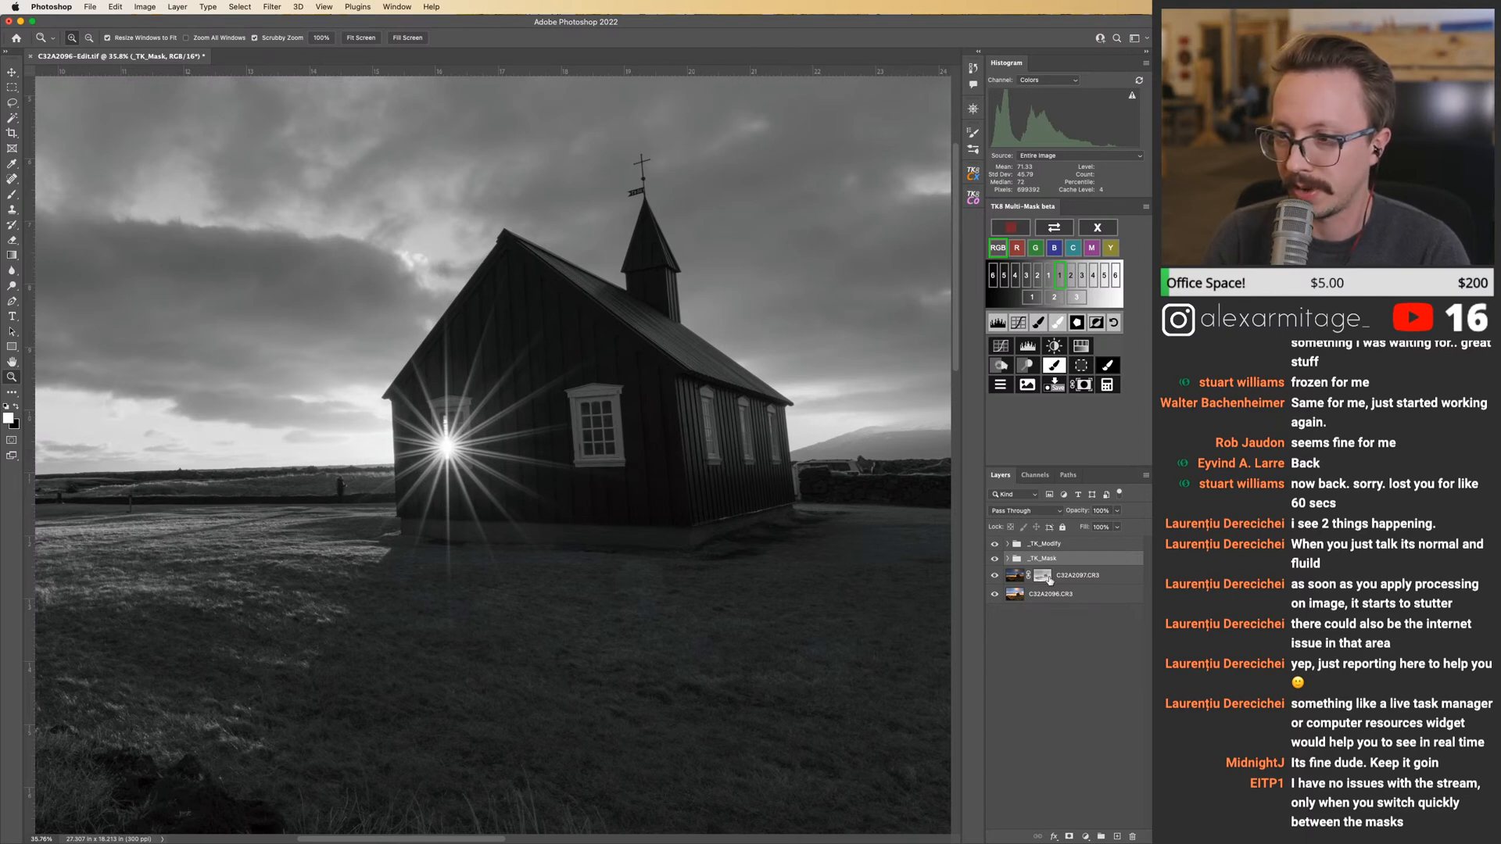
{"action": "left_click", "coordinate": [1086, 397]}
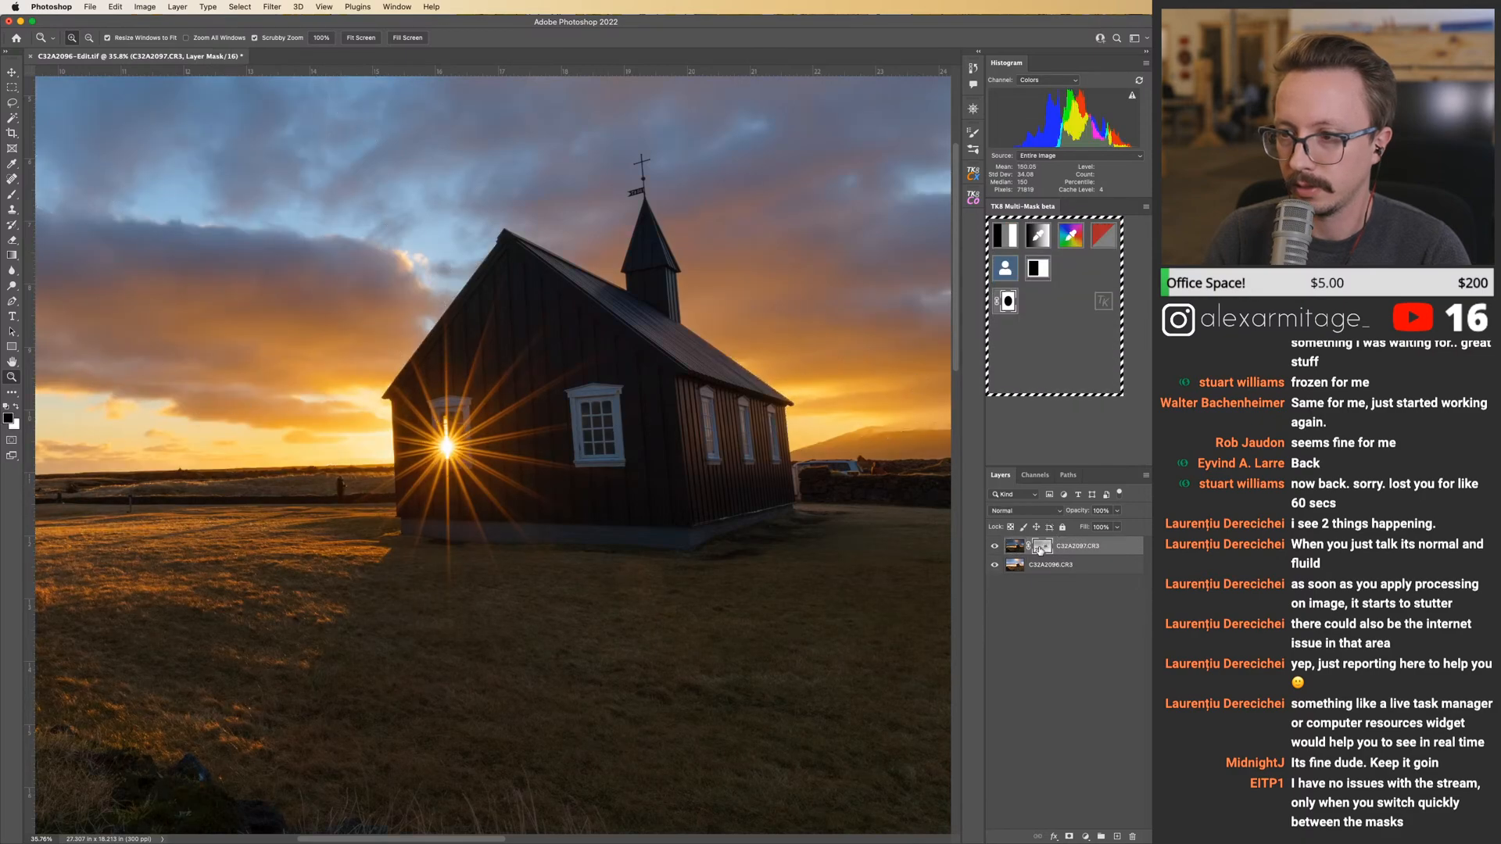
Choose the Brush tool for the church's front wall, with a size of 600 px and 100% opacity.
{"action": "left_click_drag", "start_coordinate": [610, 428], "coordinate": [725, 421]}
{"action": "key", "text": "b"}
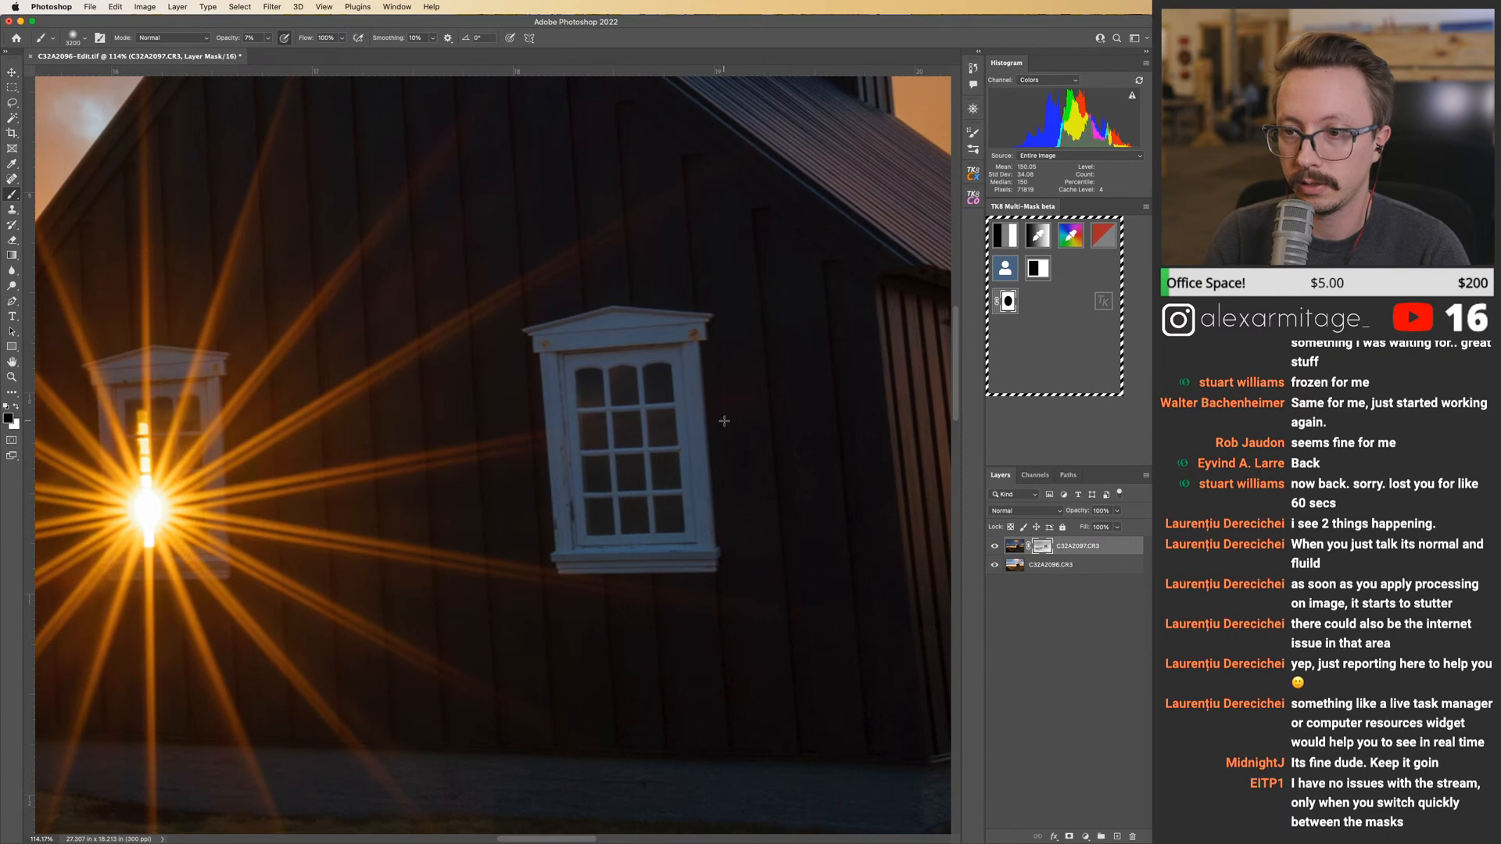
{"action": "key", "text": "bracketleft"}
{"action": "key", "text": "bracketleft"}
{"action": "key", "text": "bracketleft"}
{"action": "key", "text": "bracketleft"}
{"action": "key", "text": "bracketleft"}
{"action": "key", "text": "bracketleft"}
{"action": "key", "text": "bracketleft"}
{"action": "key", "text": "bracketleft"}
{"action": "key", "text": "bracketleft"}
{"action": "key", "text": "bracketleft"}
{"action": "key", "text": "bracketleft"}
{"action": "key", "text": "bracketleft"}
{"action": "key", "text": "bracketleft"}
{"action": "key", "text": "bracketleft"}
{"action": "key", "text": "bracketleft"}
{"action": "key", "text": "bracketleft"}
{"action": "key", "text": "bracketleft"}
{"action": "key", "text": "bracketleft"}
{"action": "key", "text": "bracketleft"}
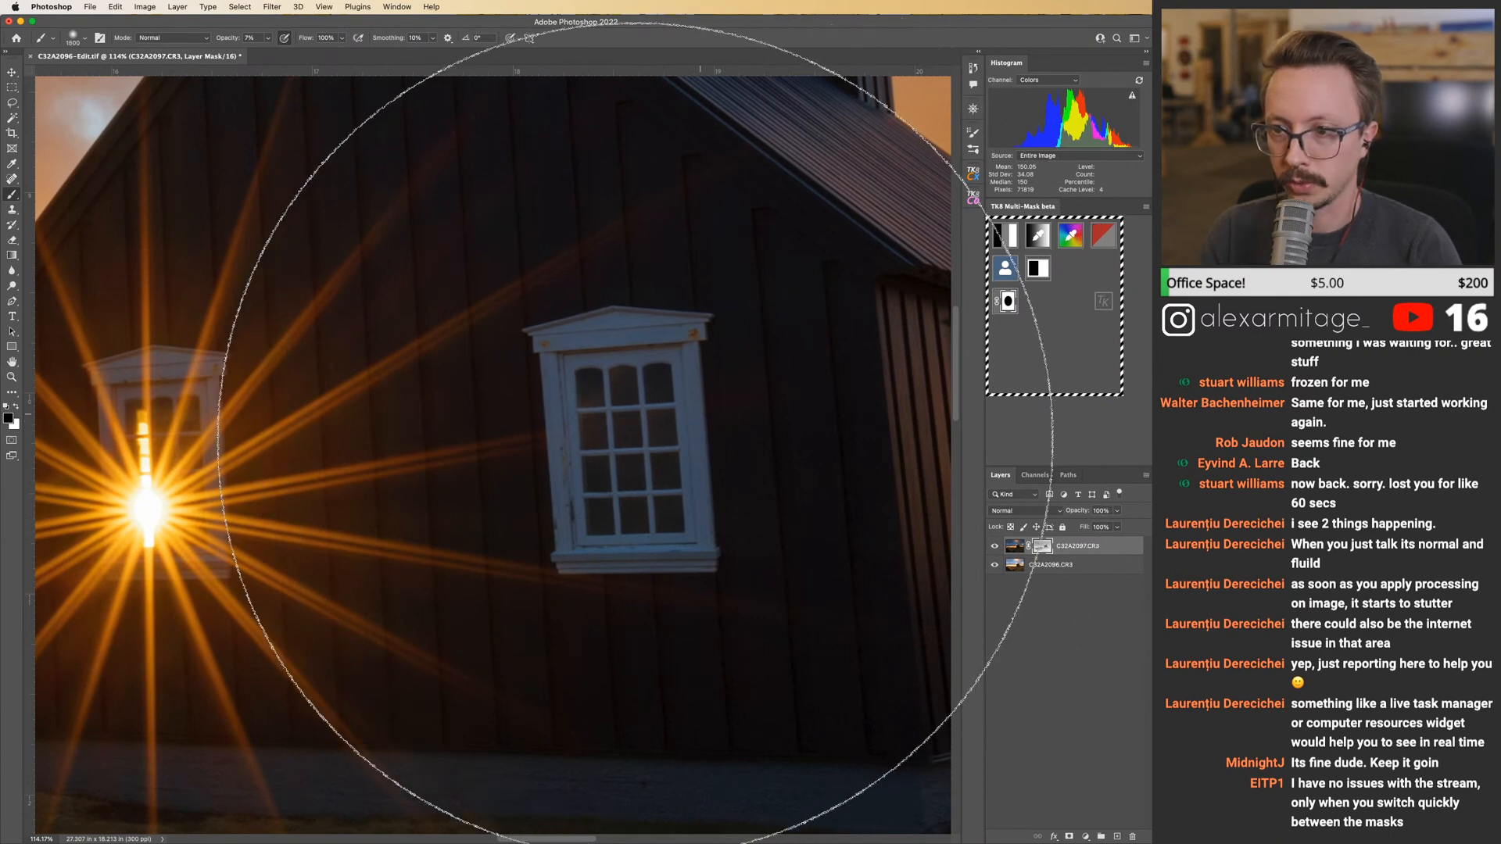
{"action": "key", "text": "bracketleft"}
{"action": "key", "text": "bracketleft"}
{"action": "key", "text": "bracketleft"}
{"action": "key", "text": "bracketleft"}
{"action": "key", "text": "bracketleft"}
{"action": "key", "text": "bracketleft"}
{"action": "key", "text": "bracketleft"}
{"action": "left_click", "coordinate": [249, 38]}
{"action": "type", "text": "34"}
{"action": "key", "text": "Return"}
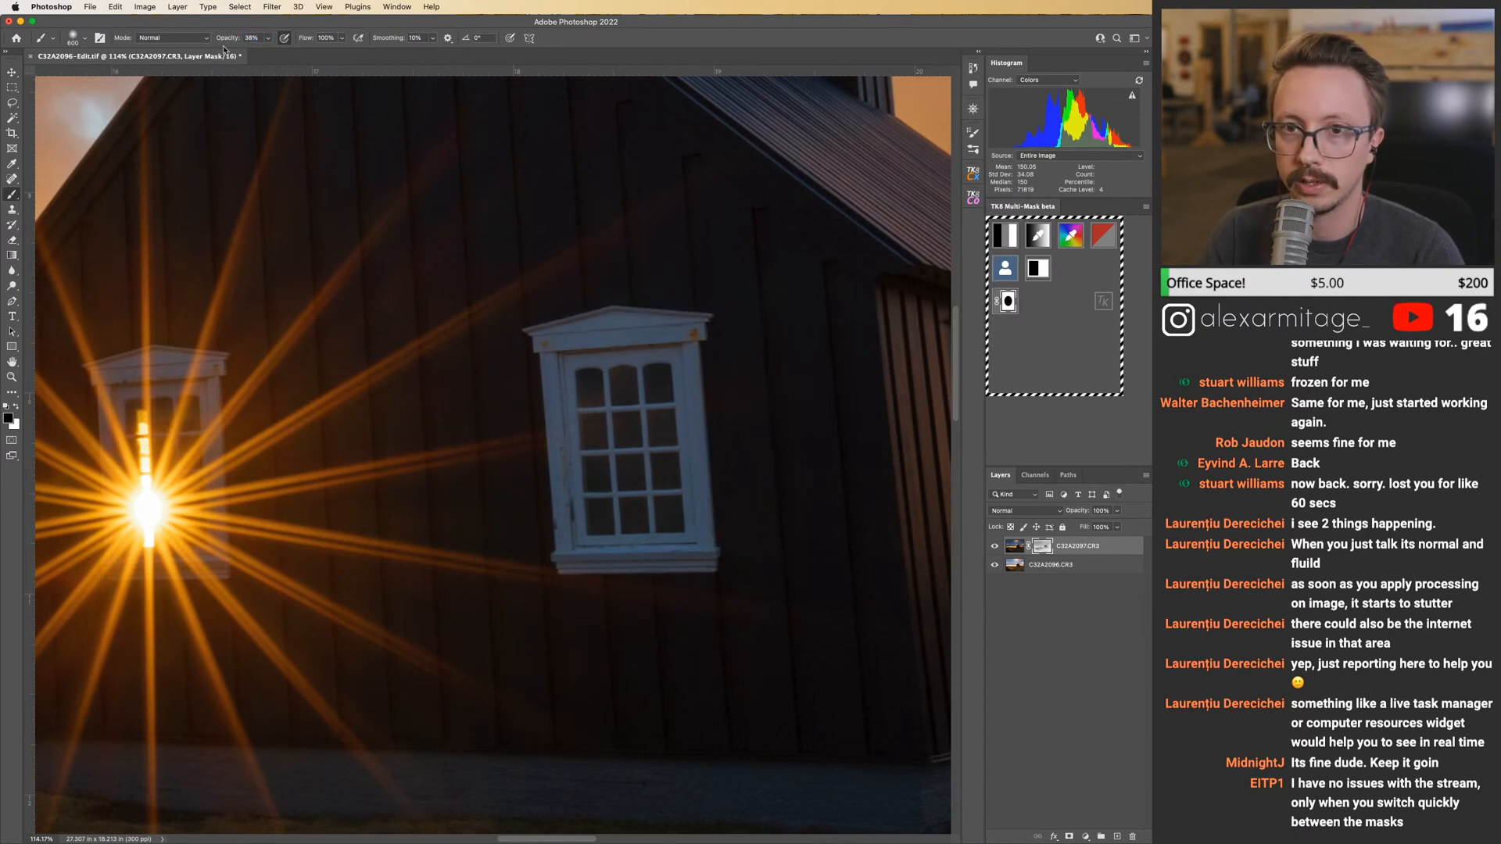
{"action": "type", "text": "100"}
{"action": "key", "text": "Return"}
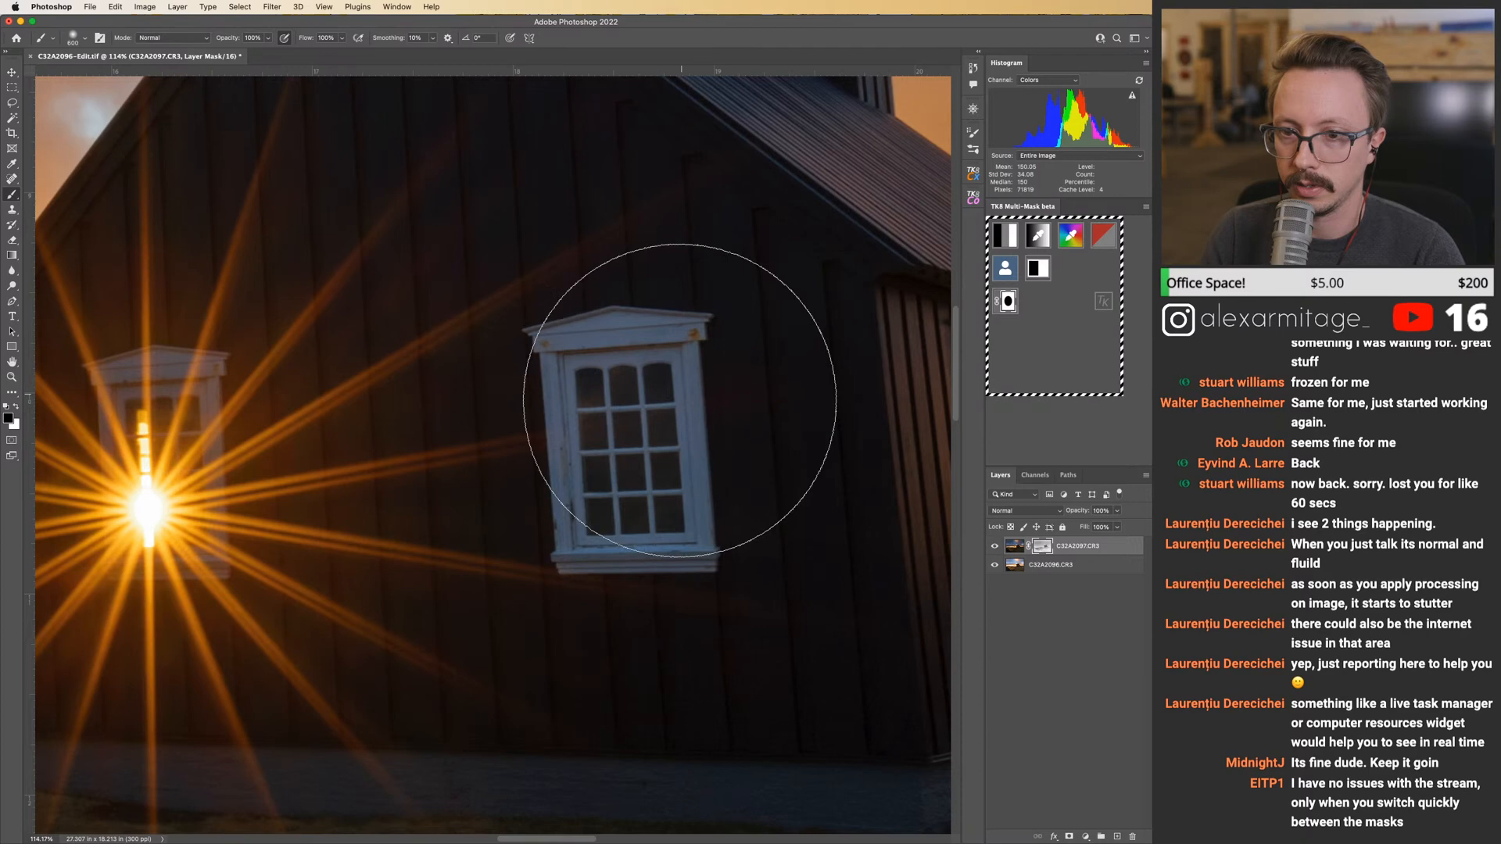
Reduce the brush size to 250 px for the church's side wall with the three windows.
{"action": "left_click_drag", "start_coordinate": [687, 469], "coordinate": [309, 464]}
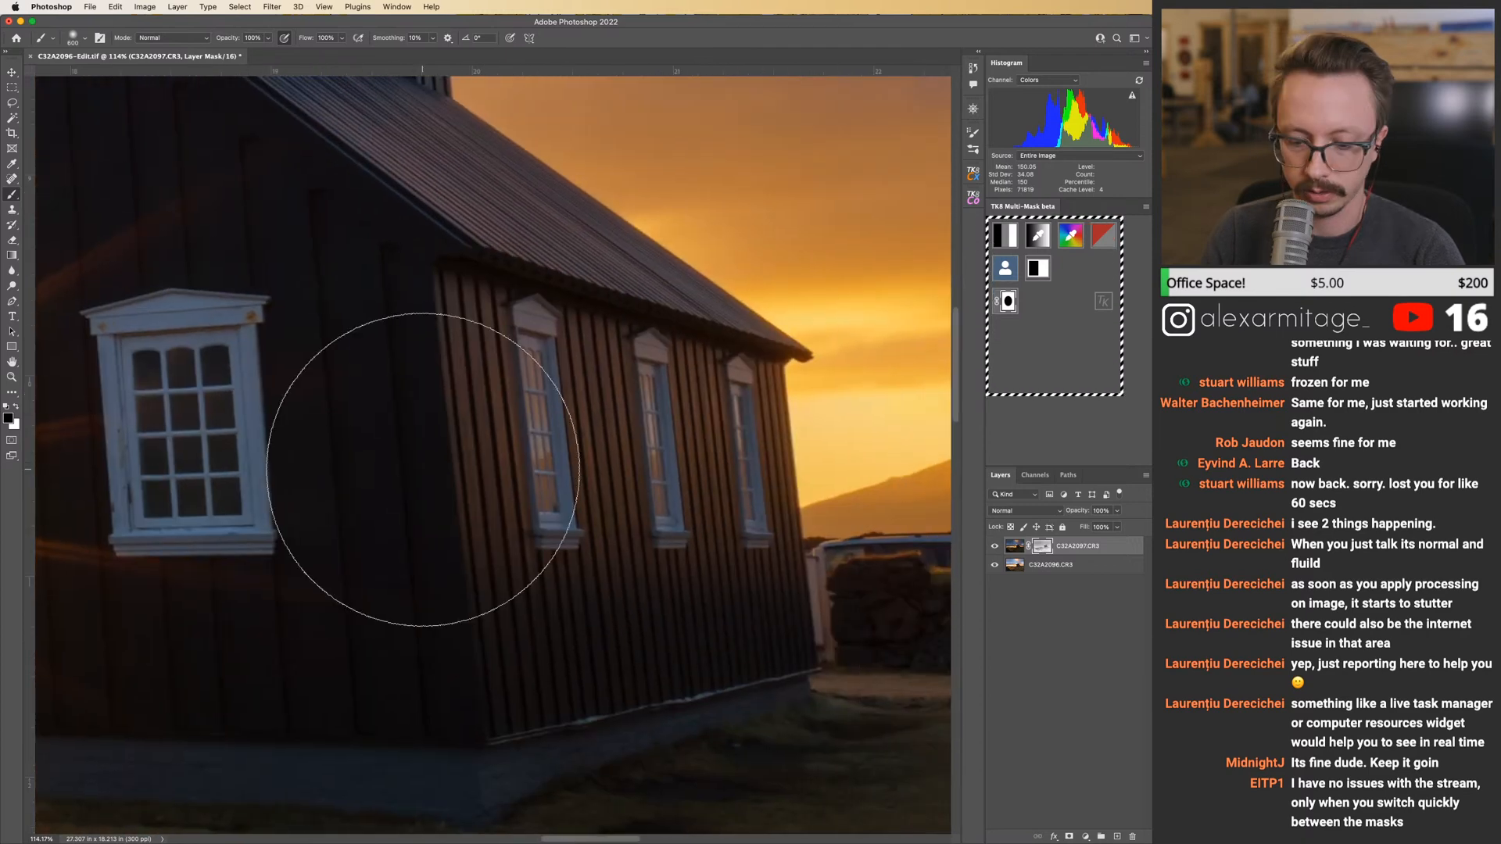
{"action": "key", "text": "bracketleft"}
{"action": "key", "text": "bracketleft"}
{"action": "key", "text": "bracketleft"}
{"action": "key", "text": "bracketleft"}
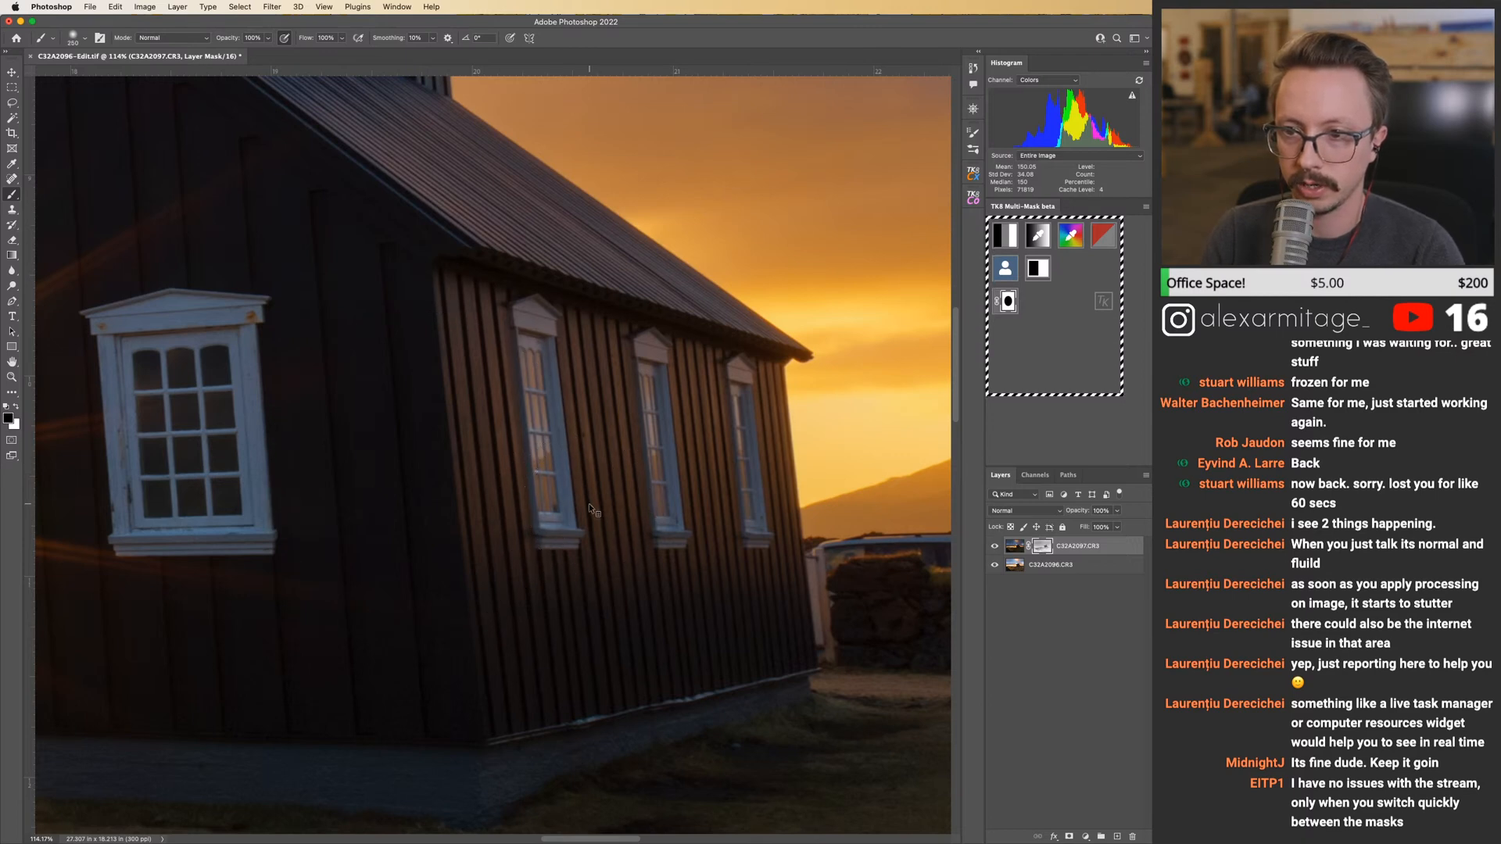
Enlarge the brush to 500 px for the church's side wall on the C32A2097.CR3 layer mask.
{"action": "key", "text": "bracketright"}
{"action": "key", "text": "bracketright"}
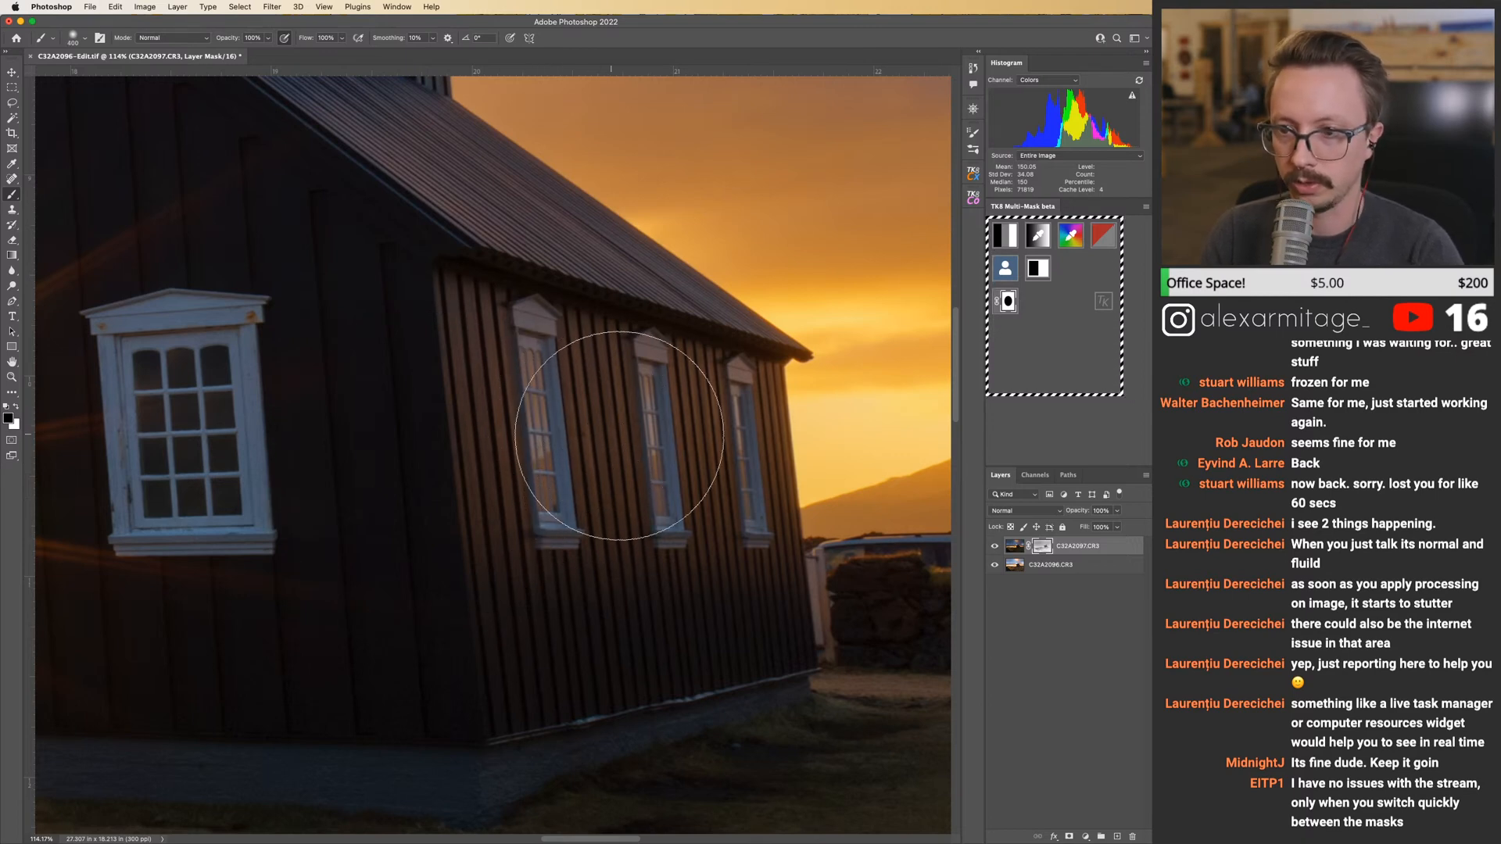
{"action": "key", "text": "bracketright"}
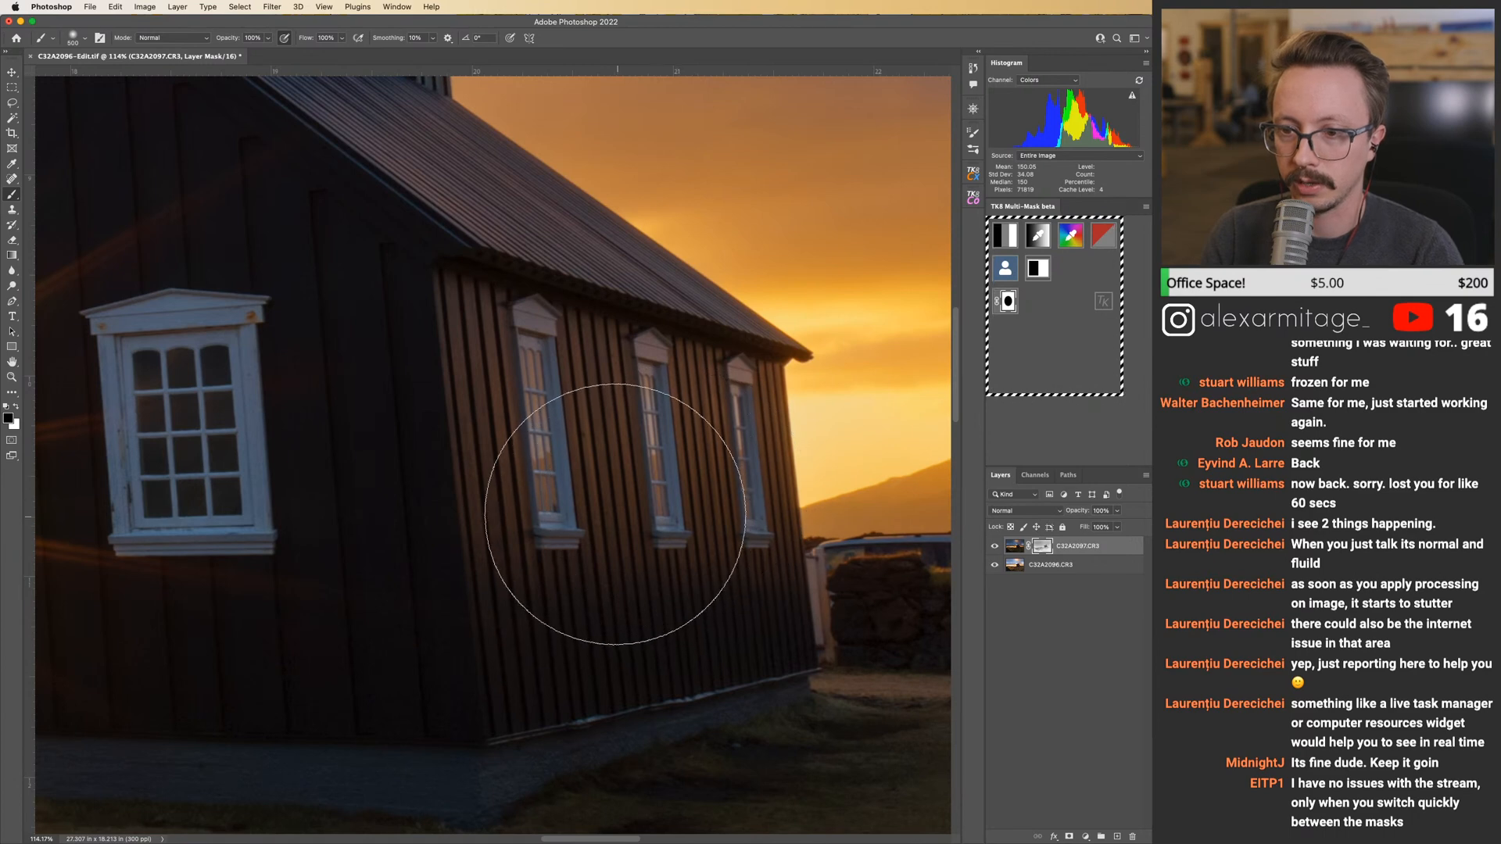
{"action": "key", "text": "z"}
{"action": "left_click_drag", "start_coordinate": [701, 484], "coordinate": [677, 492]}
{"action": "key", "text": "b"}
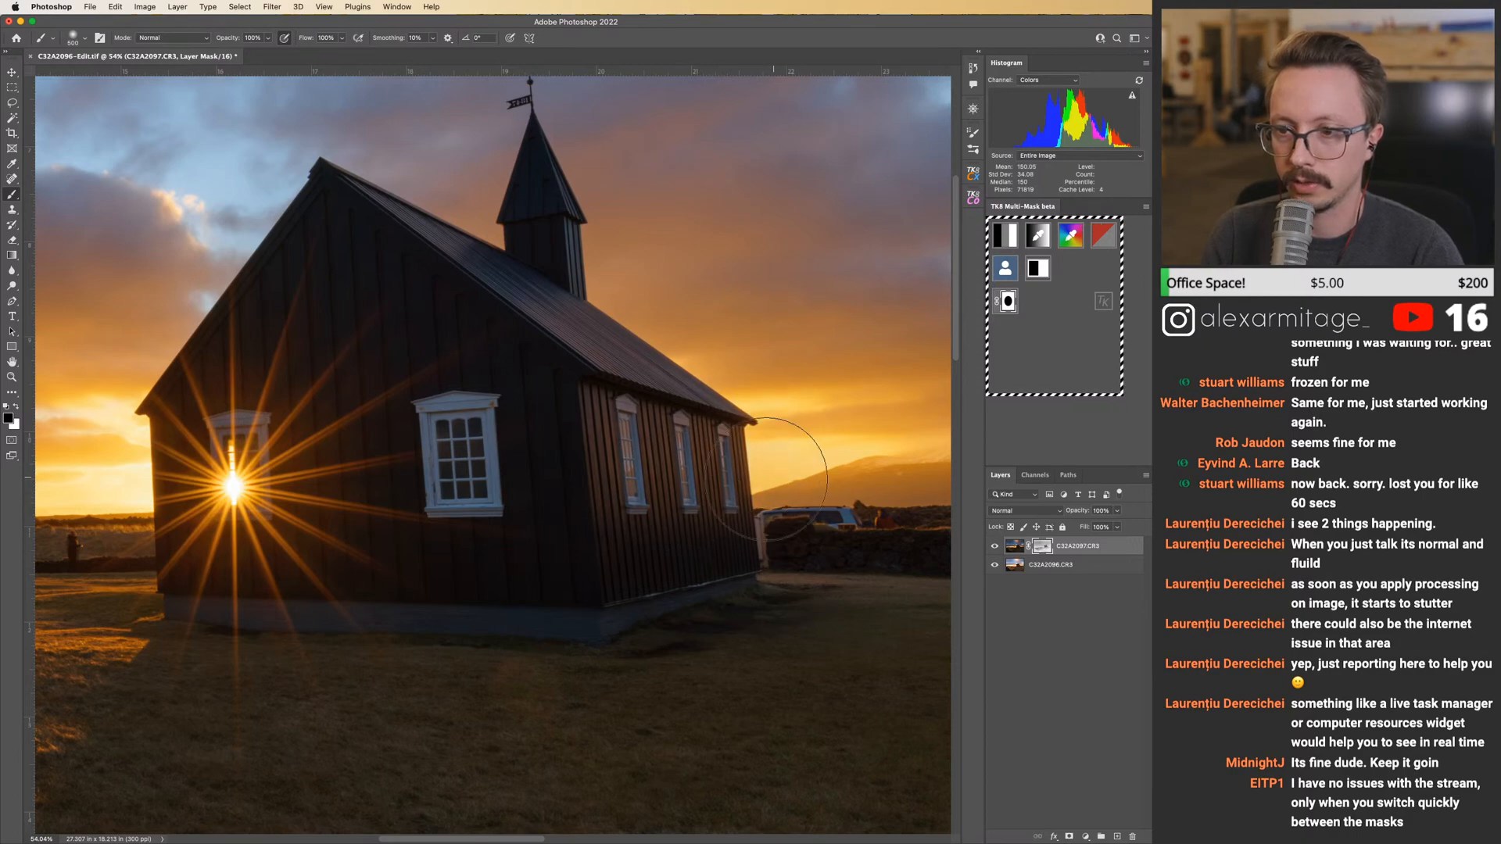
Reduce the mask brush to 300 px for the area around the side wall's windows.
{"action": "key", "text": "z"}
{"action": "mouse_move", "coordinate": [785, 474]}
{"action": "left_mouse_down"}
{"action": "mouse_move", "coordinate": [802, 474]}
{"action": "mouse_move", "coordinate": [645, 474]}
{"action": "left_mouse_up"}
{"action": "key", "text": "b"}
{"action": "key", "text": "bracketleft"}
{"action": "key", "text": "bracketleft"}
{"action": "key", "text": "bracketleft"}
{"action": "key", "text": "bracketleft"}
{"action": "key", "text": "bracketleft"}
{"action": "key", "text": "bracketright"}
{"action": "key", "text": "bracketright"}
{"action": "key", "text": "bracketright"}
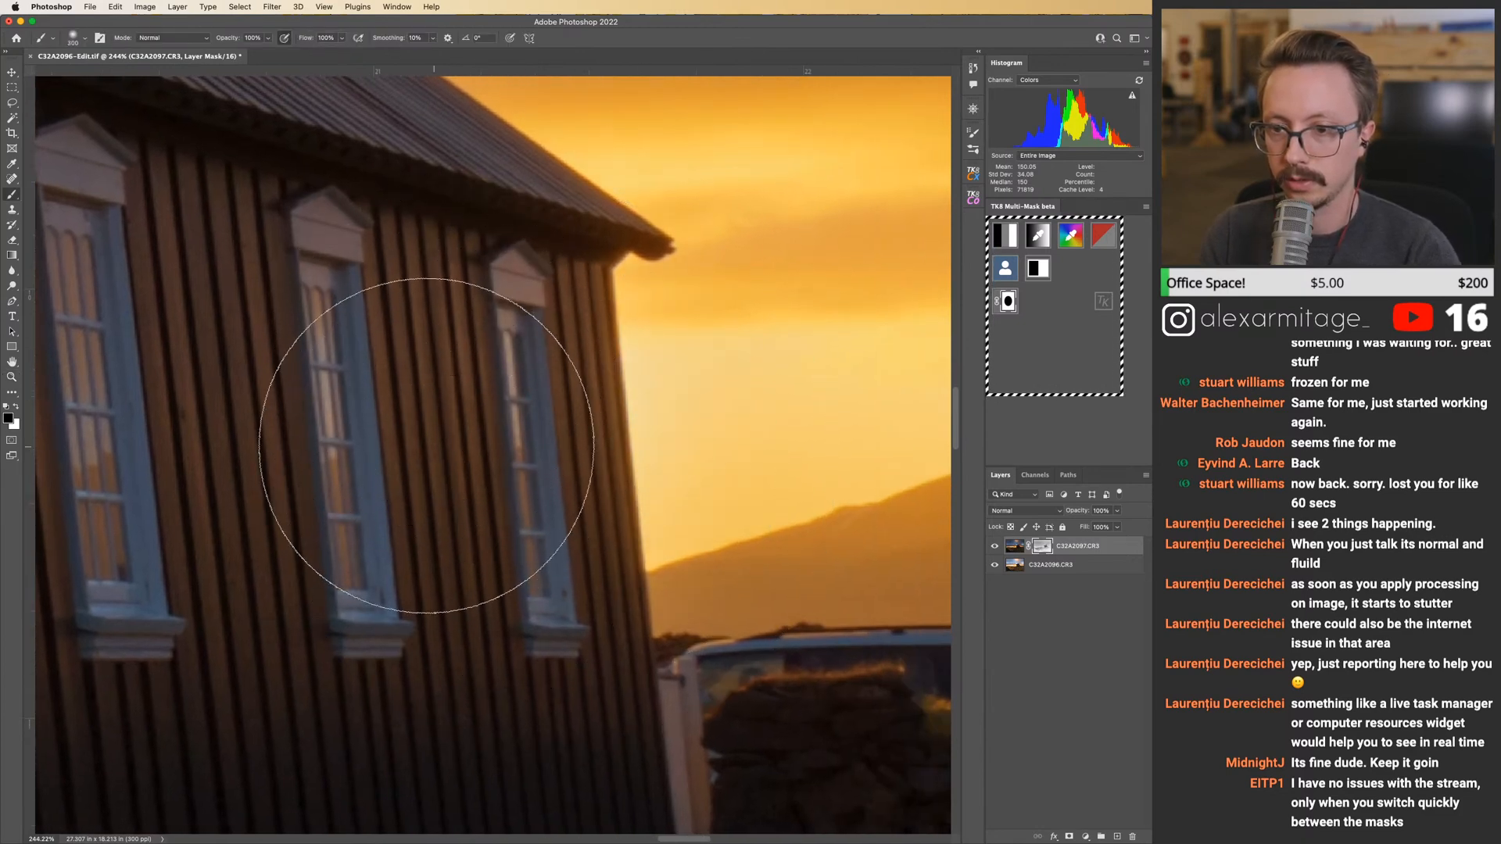
Brush black on the layer mask over the side wall between the windows with a 175 px brush.
{"action": "left_click_drag", "start_coordinate": [401, 446], "coordinate": [469, 493]}
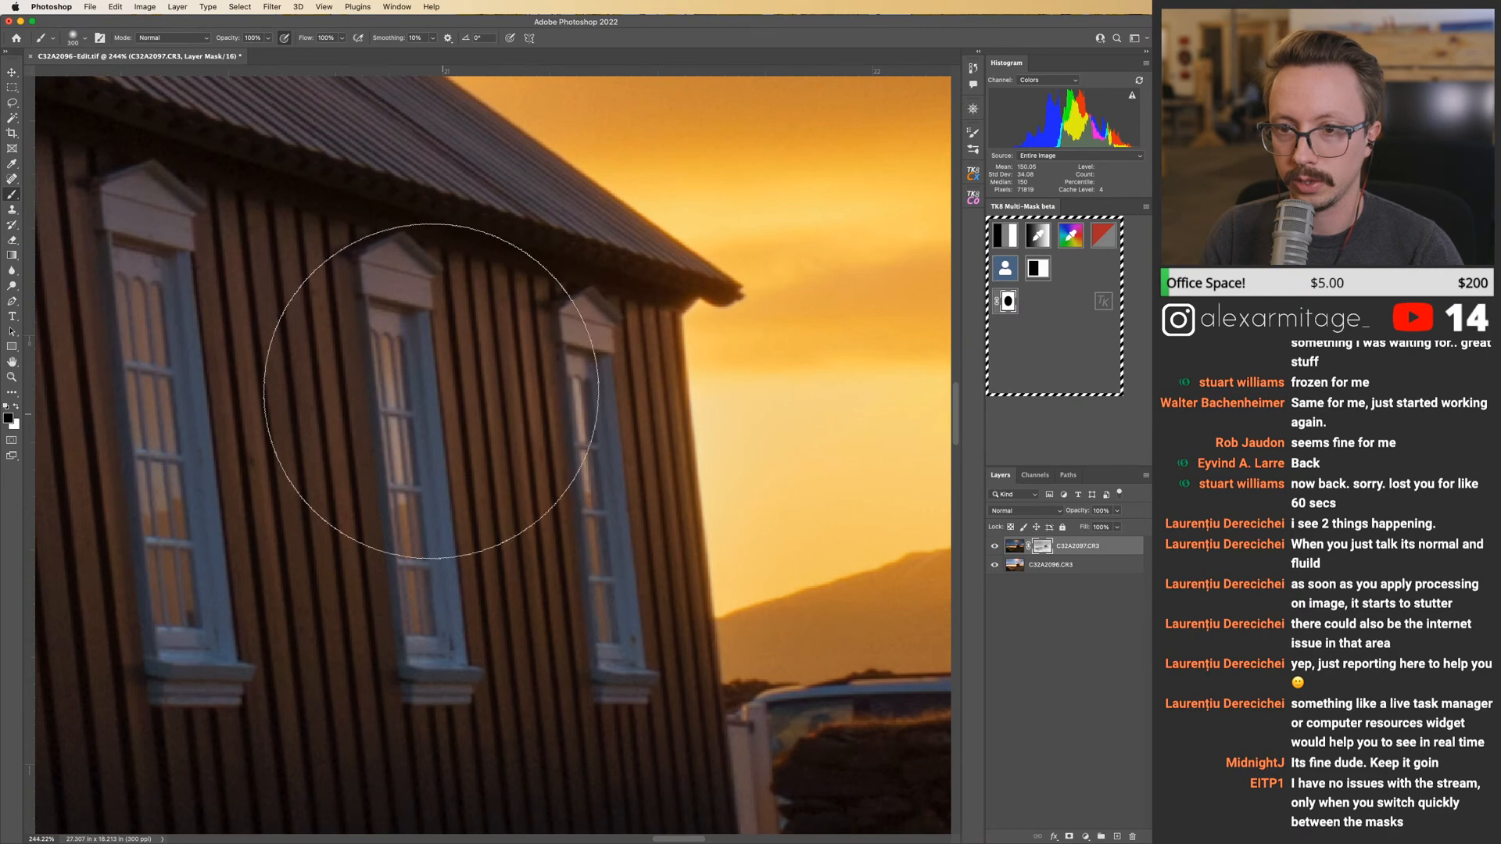
{"action": "scroll", "coordinate": [431, 391], "scroll_direction": "left", "scroll_amount": 5}
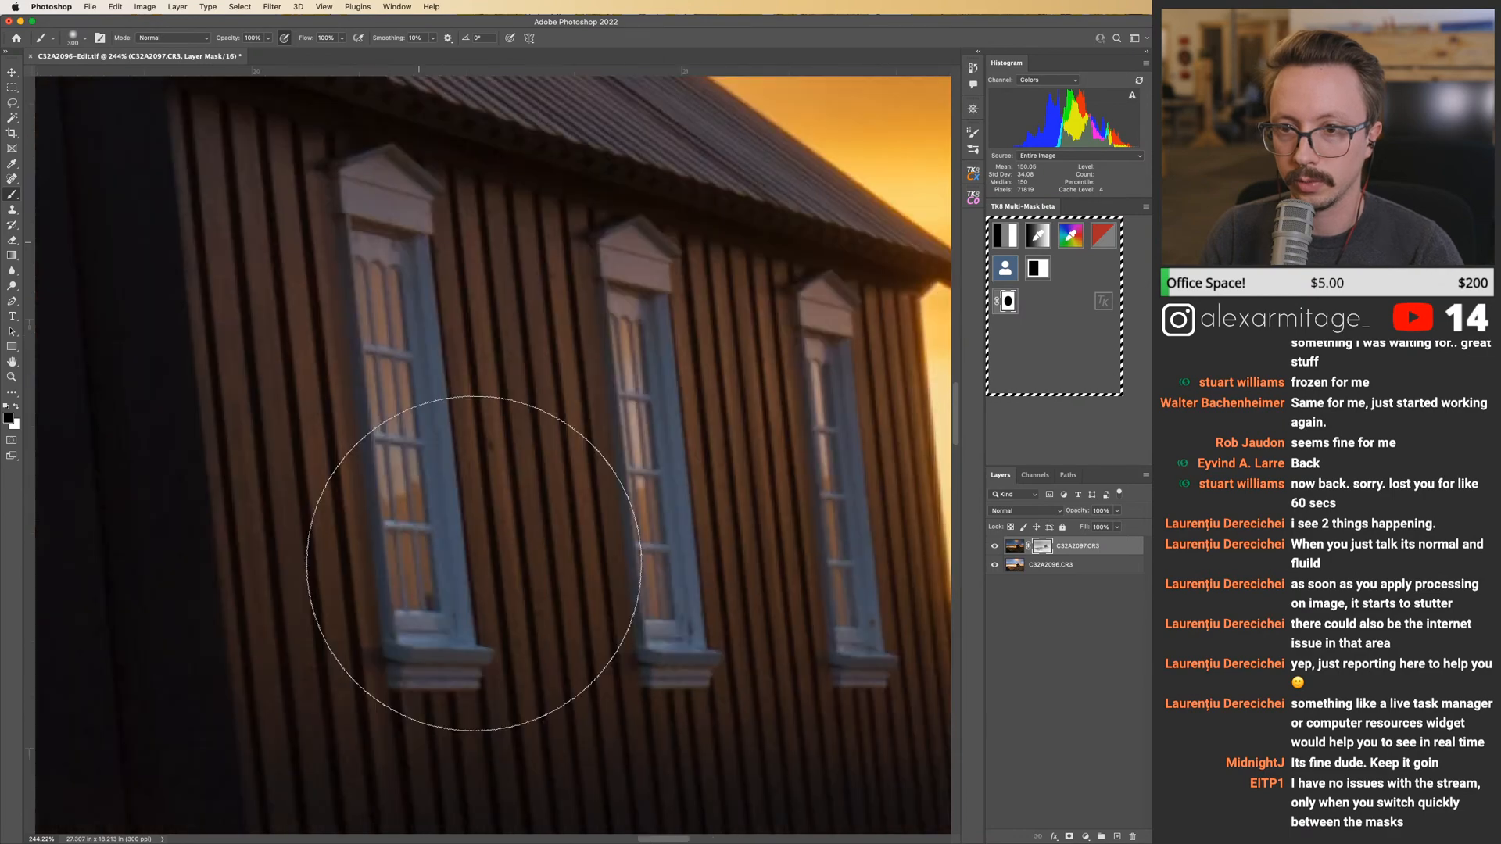
{"action": "scroll", "coordinate": [473, 563], "scroll_direction": "right", "scroll_amount": 4}
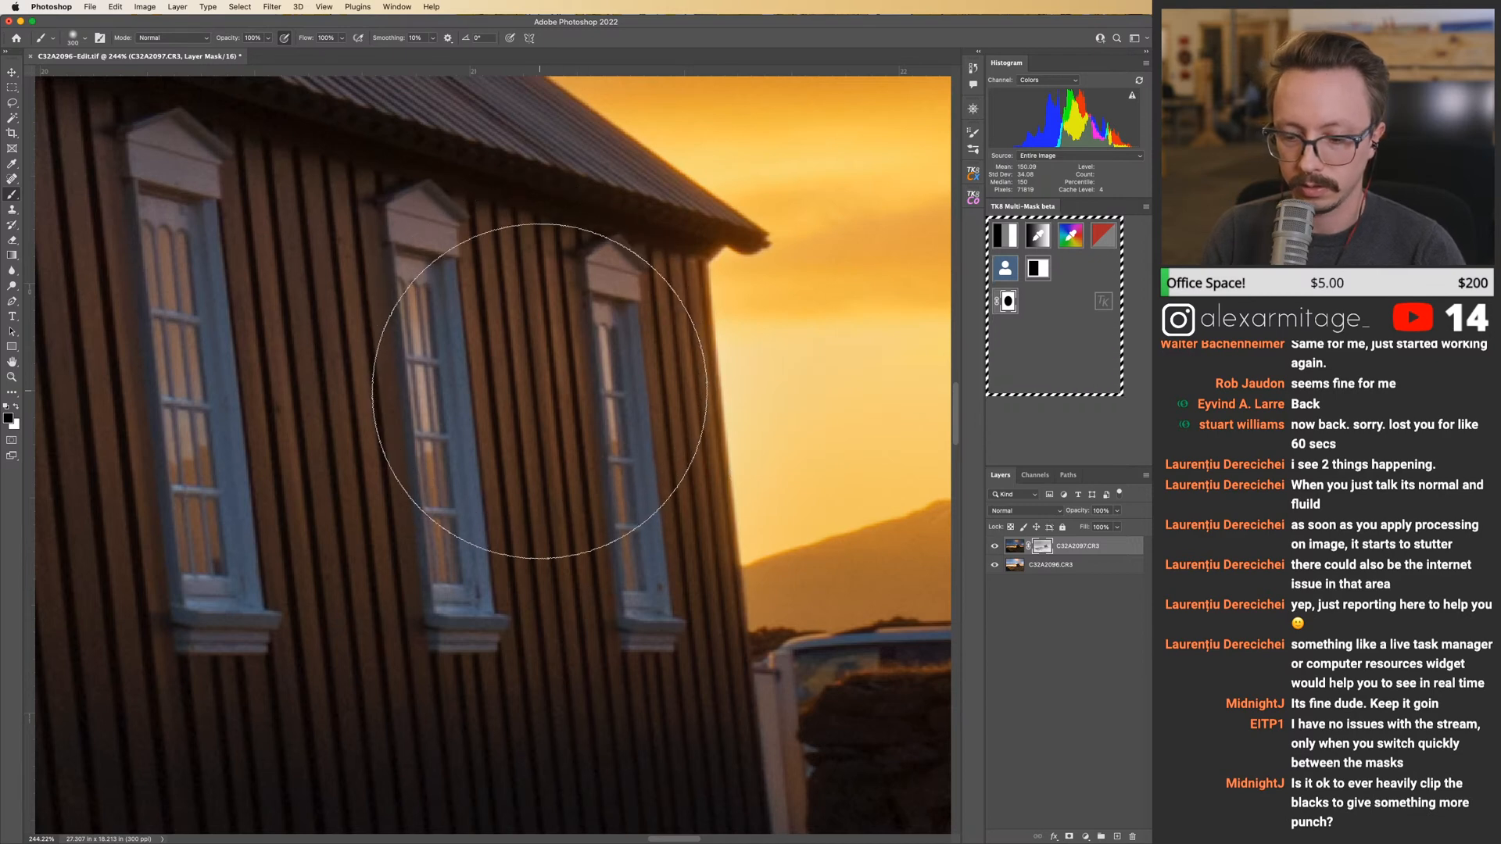
{"action": "key", "text": "bracketleft"}
{"action": "key", "text": "bracketleft"}
{"action": "key", "text": "bracketleft"}
{"action": "key", "text": "bracketleft"}
{"action": "left_click_drag", "start_coordinate": [400, 380], "coordinate": [483, 484]}
Brush black on the layer mask along the roof's sky edge with a 300 px brush, and switch the foreground colour to white.
{"action": "mouse_move", "coordinate": [362, 454]}
{"action": "left_mouse_down"}
{"action": "mouse_move", "coordinate": [538, 394]}
{"action": "mouse_move", "coordinate": [600, 788]}
{"action": "left_mouse_up"}
{"action": "left_click_drag", "start_coordinate": [526, 476], "coordinate": [523, 563]}
{"action": "key", "text": "z"}
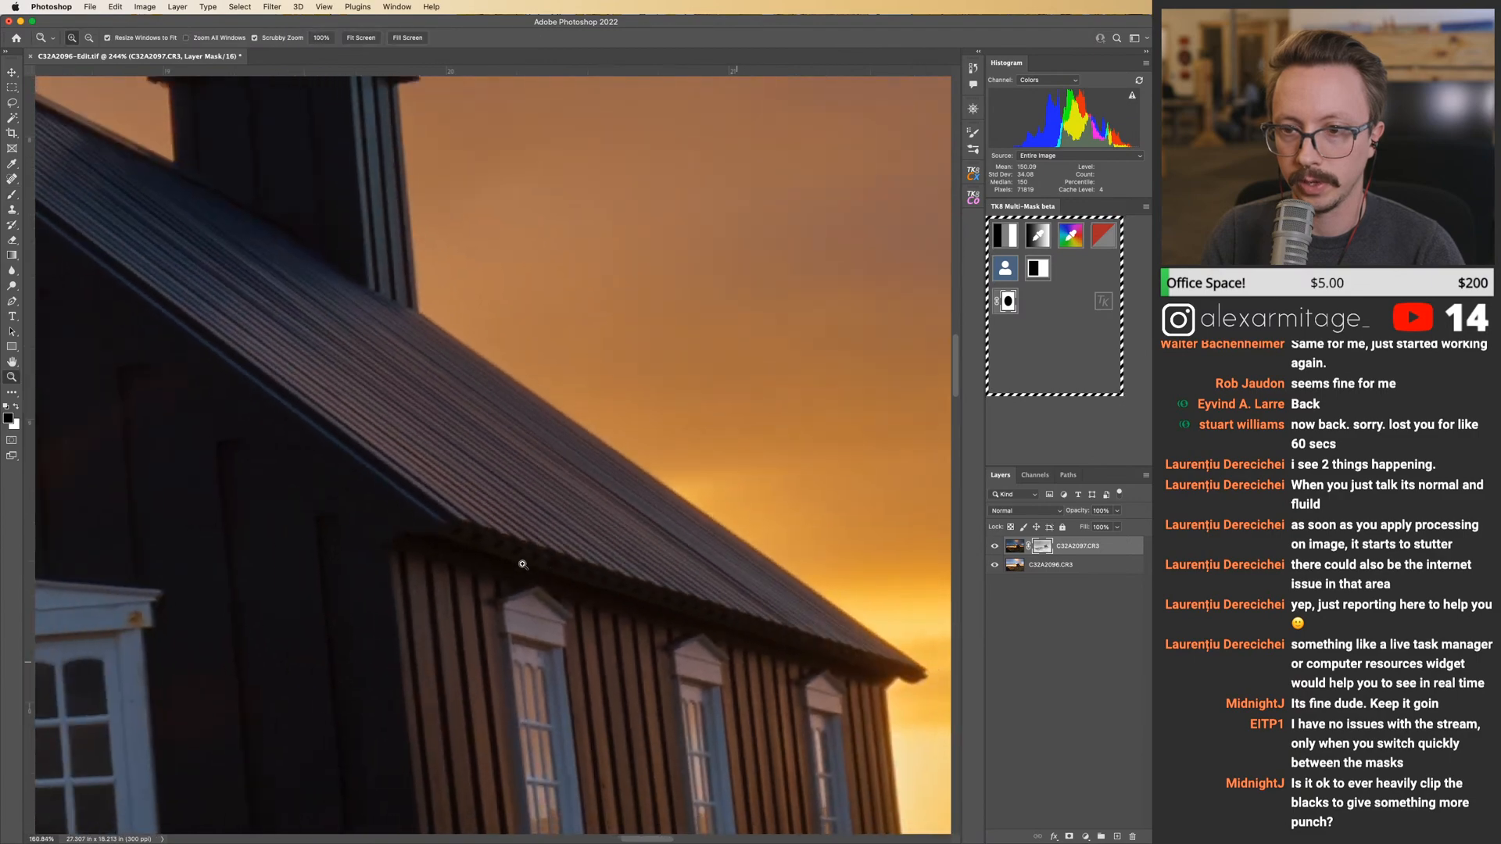
{"action": "left_click_drag", "start_coordinate": [498, 498], "coordinate": [554, 546]}
{"action": "key", "text": "b"}
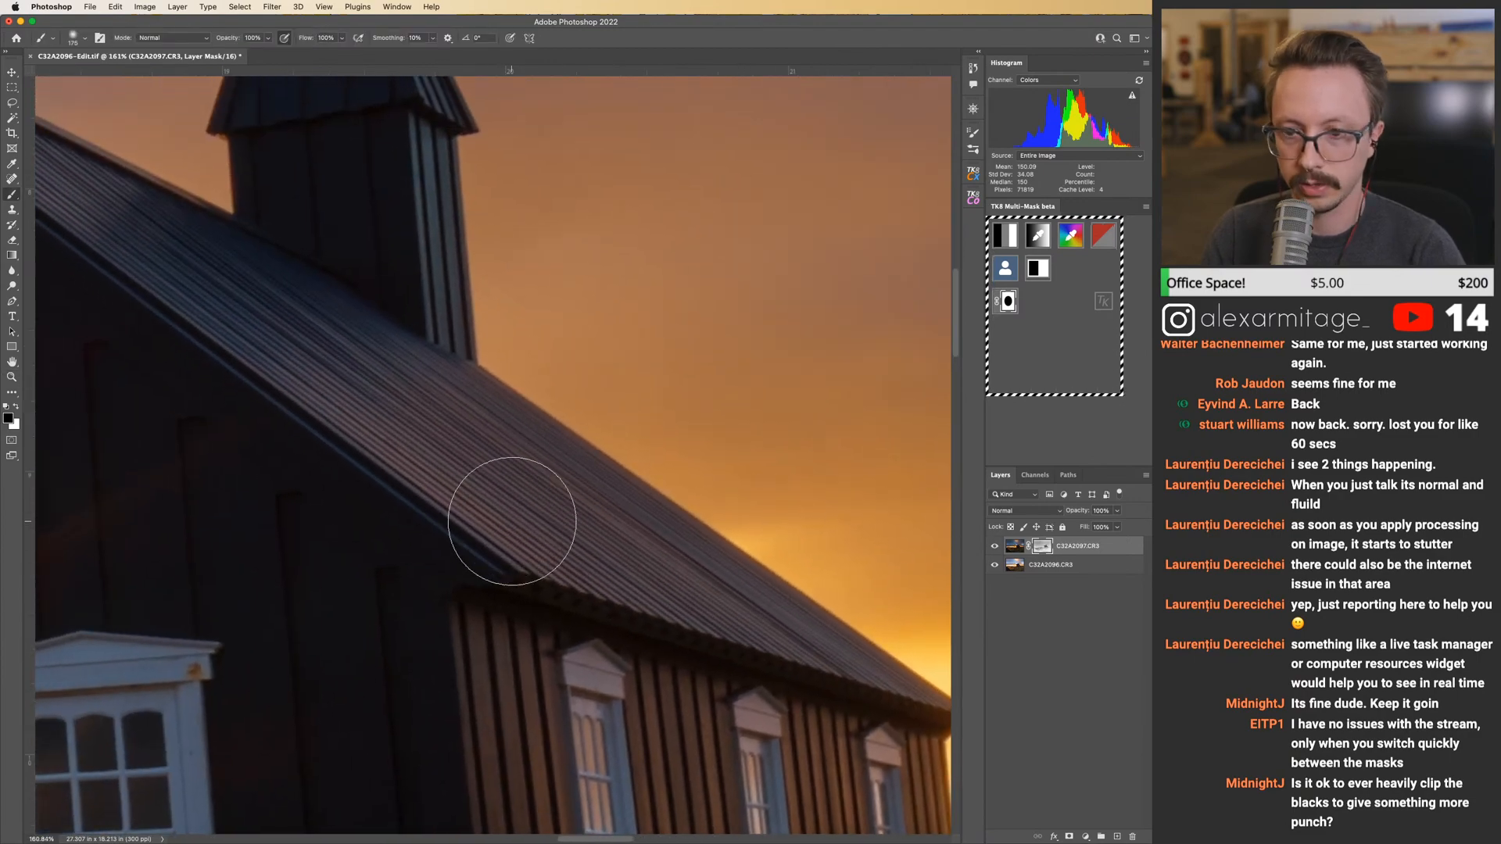
{"action": "key", "text": "bracketright"}
{"action": "key", "text": "bracketright"}
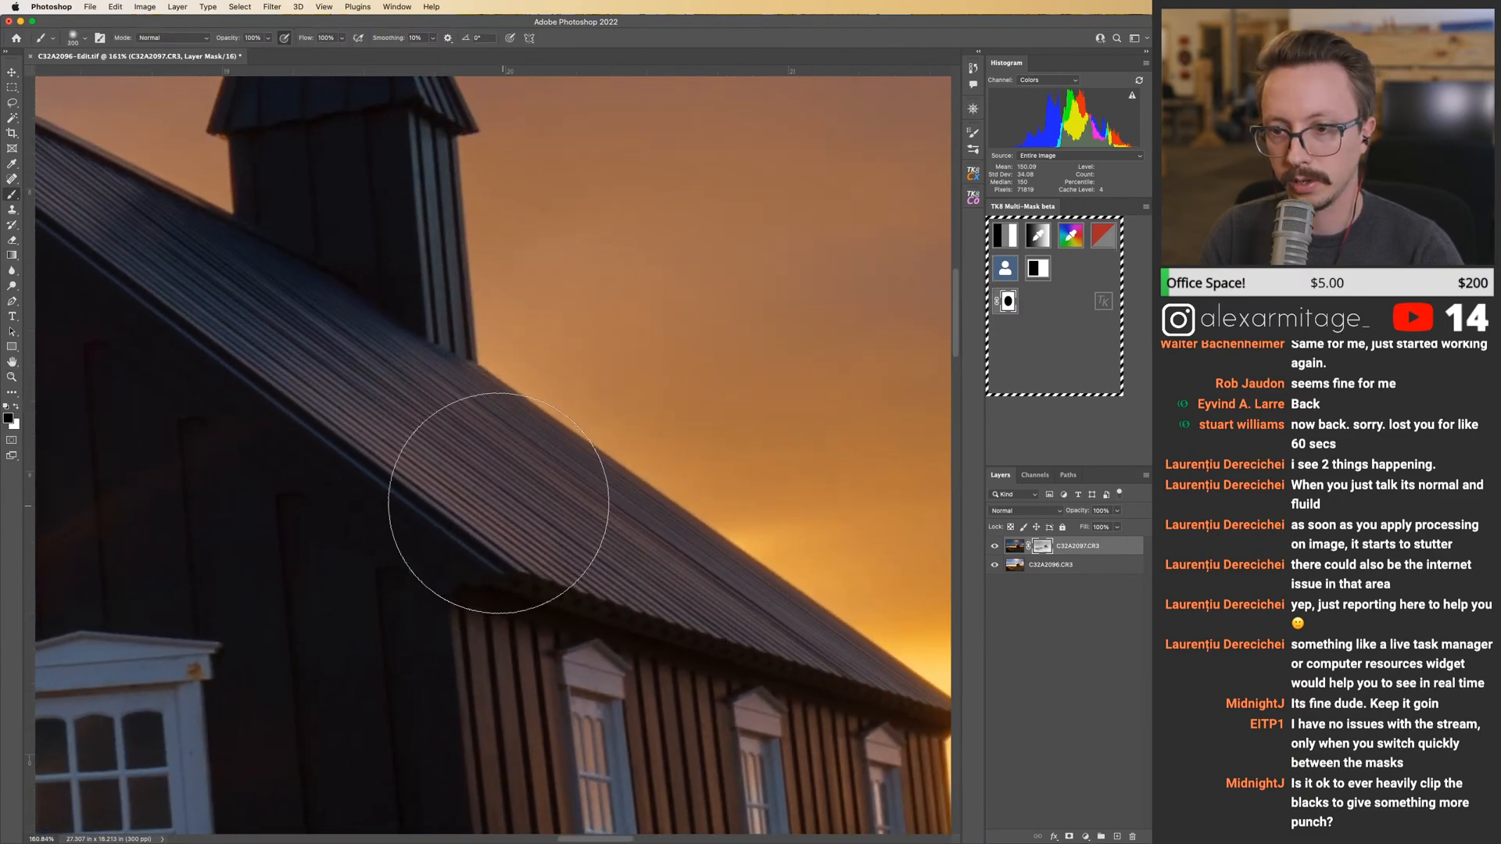
{"action": "mouse_move", "coordinate": [688, 500]}
{"action": "left_mouse_down"}
{"action": "mouse_move", "coordinate": [649, 445]}
{"action": "mouse_move", "coordinate": [673, 400]}
{"action": "mouse_move", "coordinate": [654, 386]}
{"action": "mouse_move", "coordinate": [657, 345]}
{"action": "left_mouse_up"}
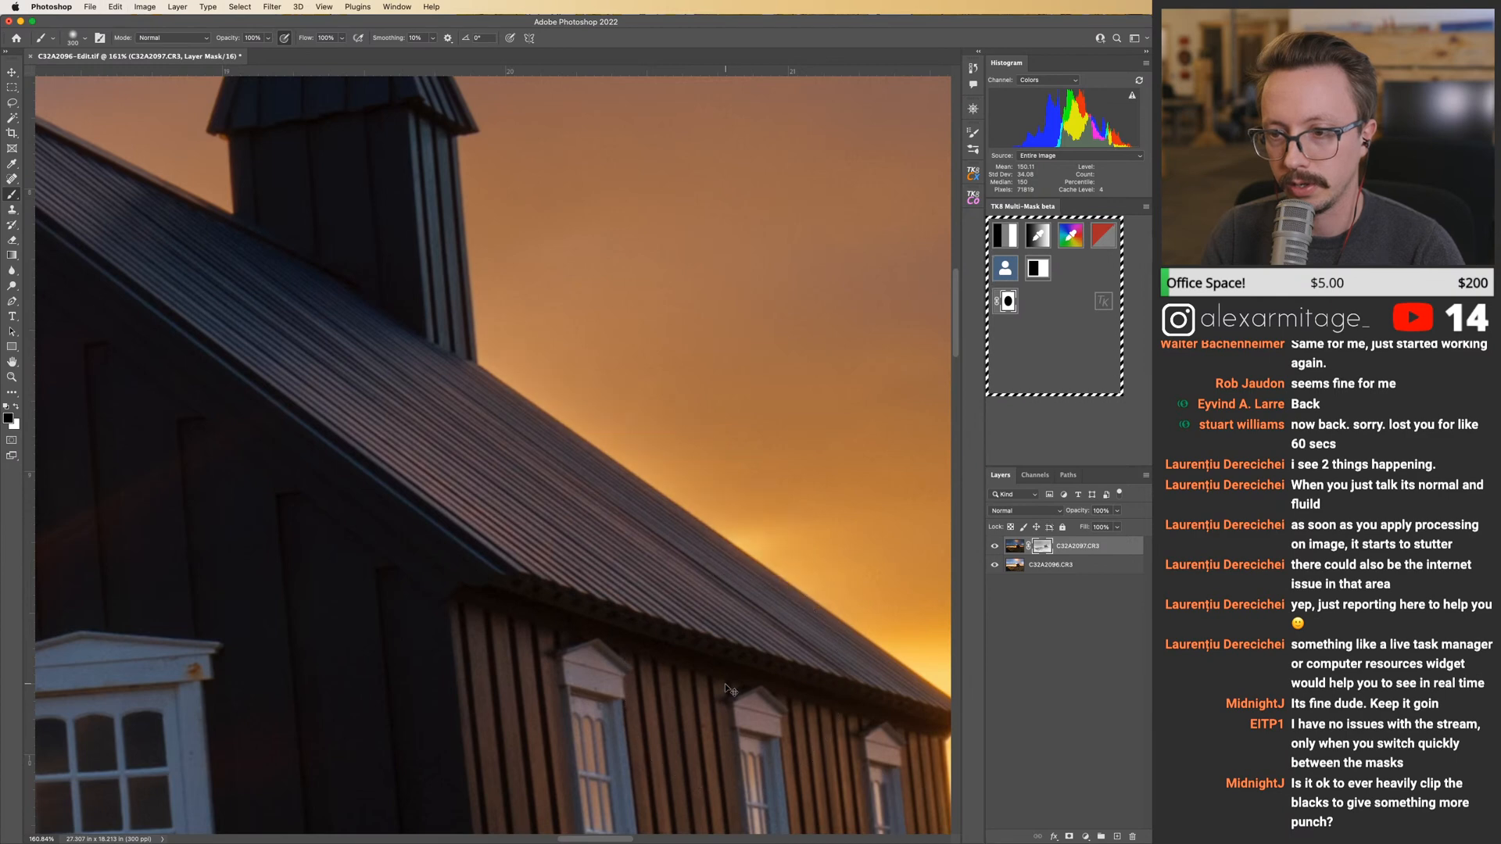
{"action": "key", "text": "x"}
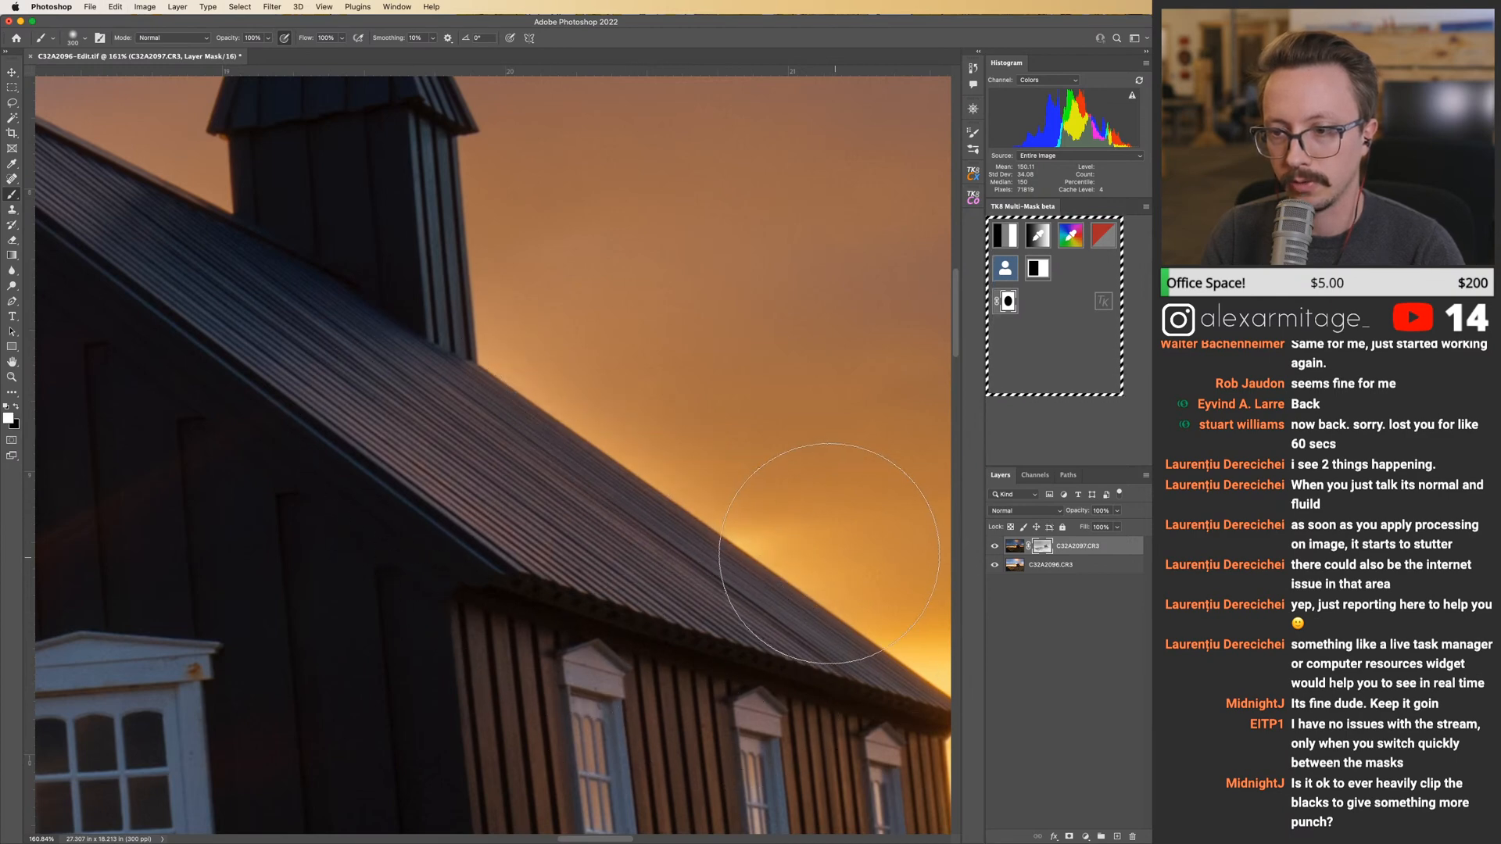
Compare the whole church scene with the C32A2097.CR3 layer mask disabled and enabled.
{"action": "mouse_move", "coordinate": [766, 481]}
{"action": "left_mouse_down"}
{"action": "mouse_move", "coordinate": [704, 464]}
{"action": "mouse_move", "coordinate": [566, 470]}
{"action": "left_mouse_up"}
{"action": "key", "text": "z"}
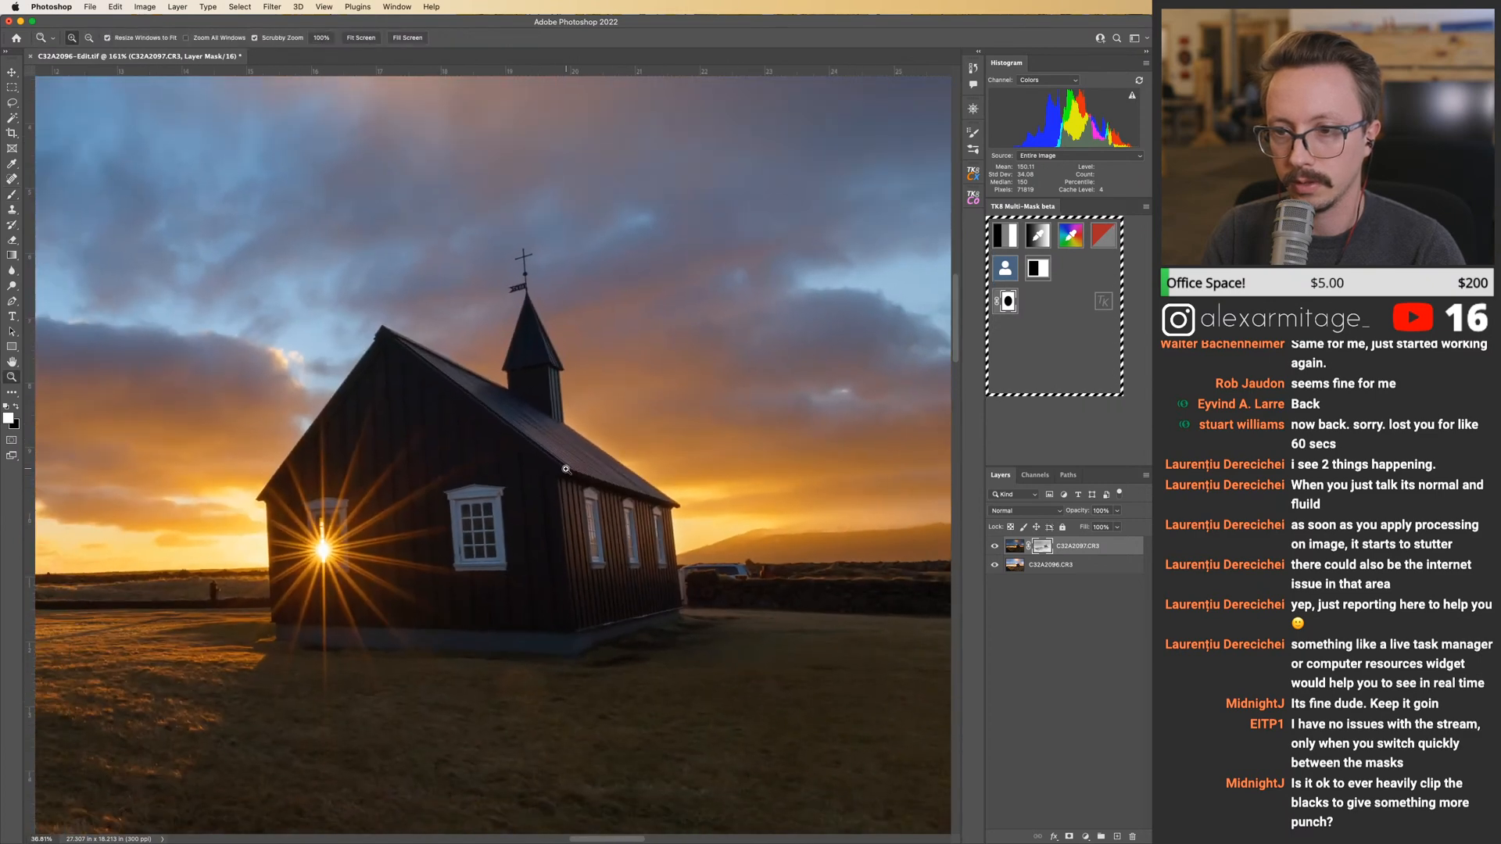
{"action": "key", "text": "ctrl+shift+backslash"}
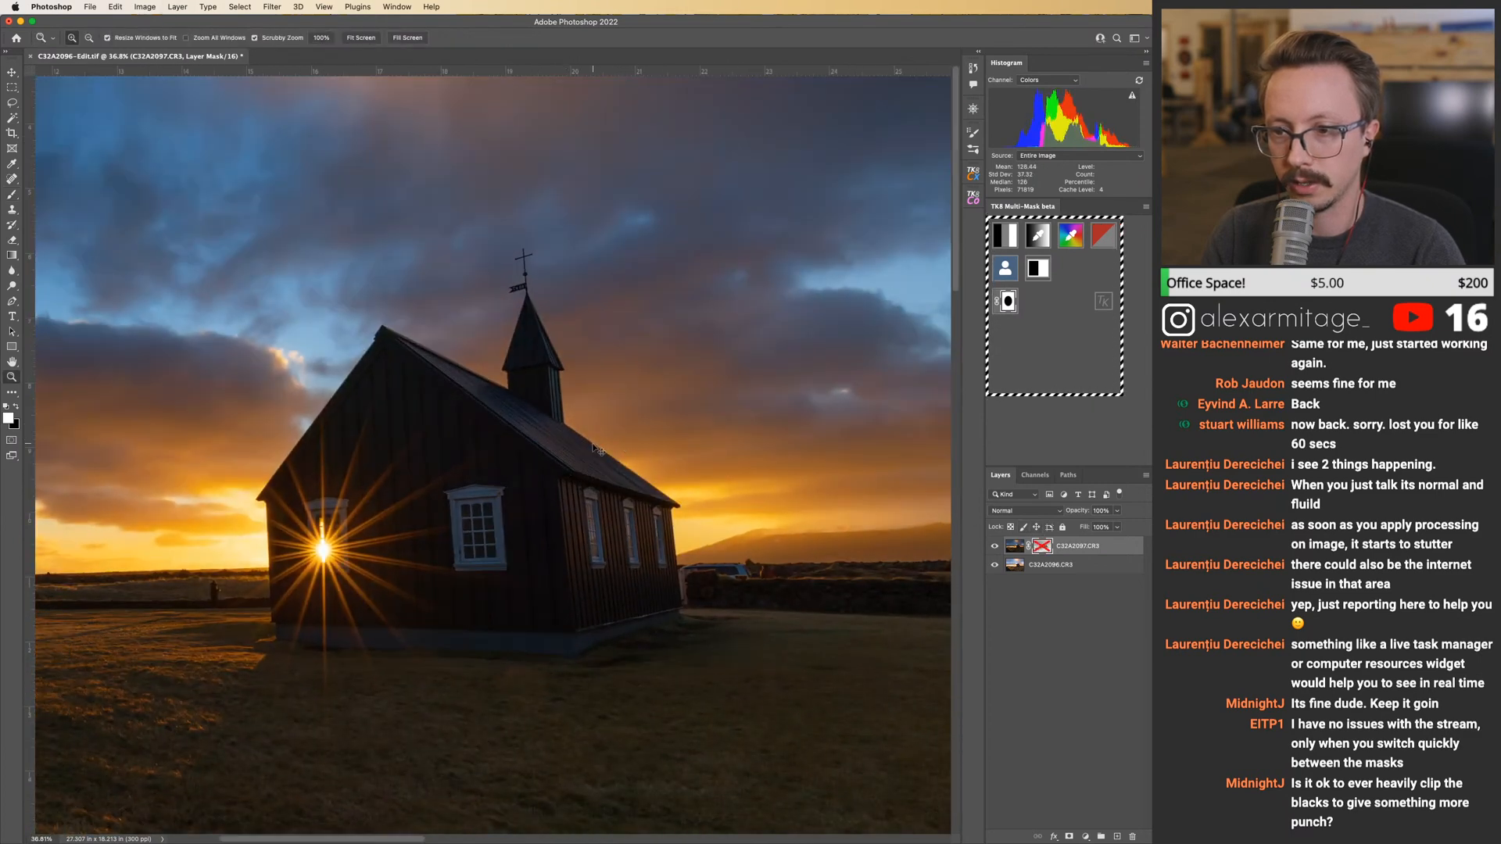
{"action": "key", "text": "ctrl+shift+backslash"}
{"action": "key", "text": "ctrl+shift+backslash"}
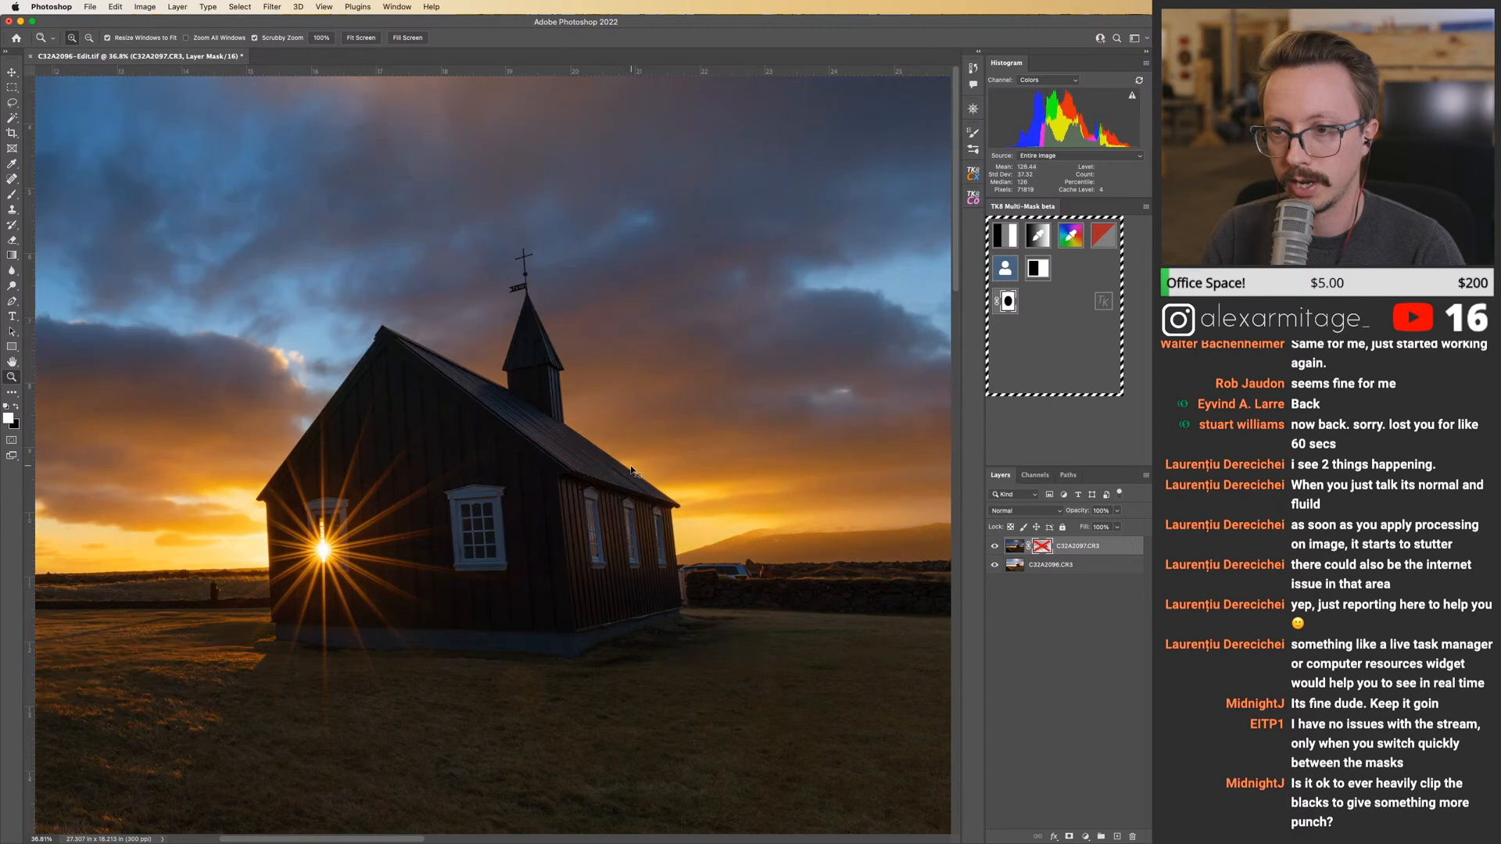
{"action": "key", "text": "ctrl+shift+backslash"}
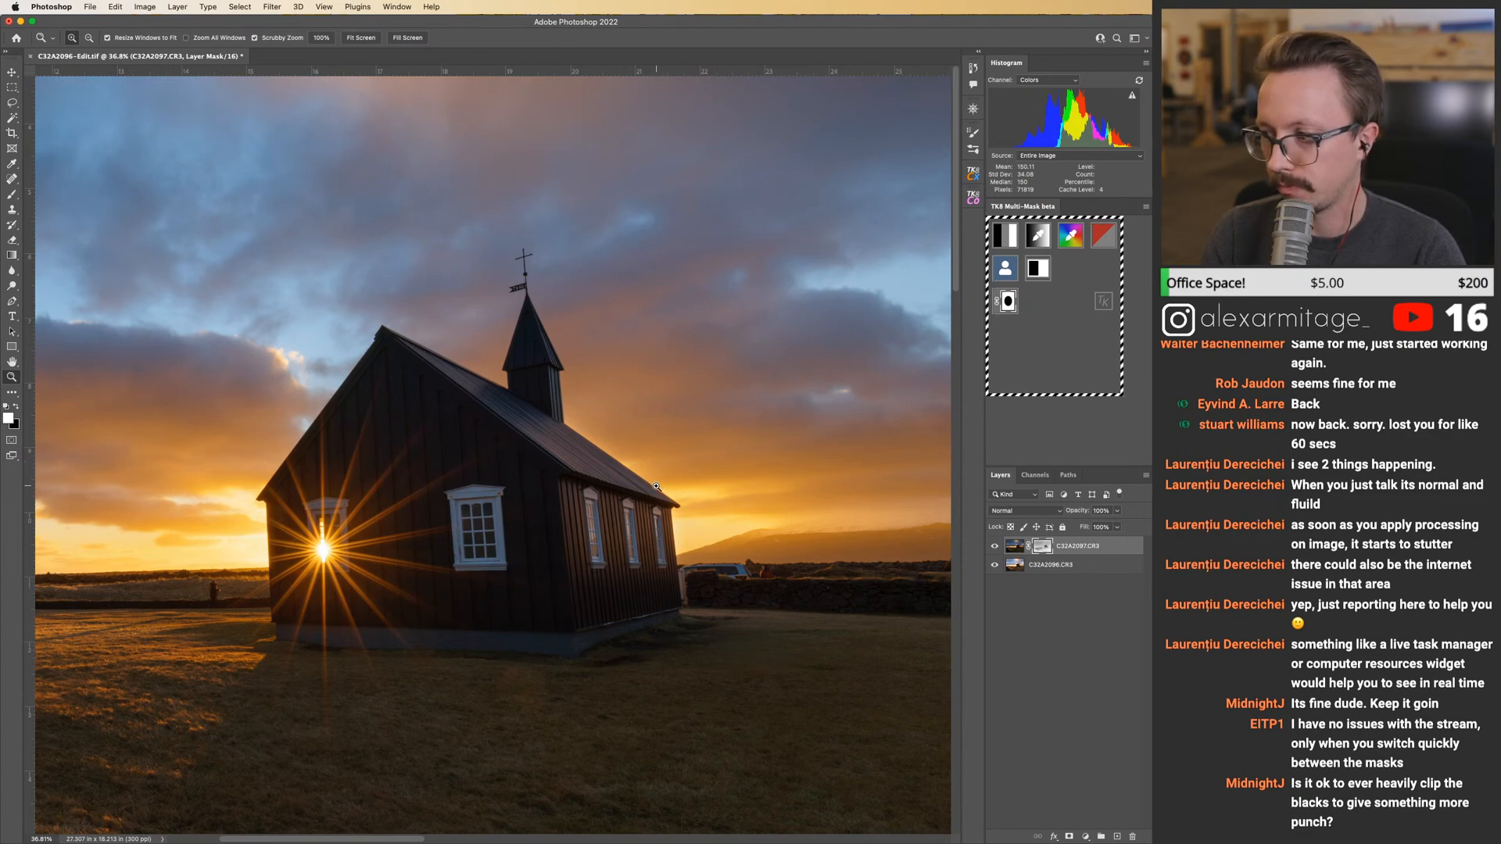
{"action": "key", "text": "ctrl+shift+backslash"}
{"action": "key", "text": "ctrl+shift+backslash"}
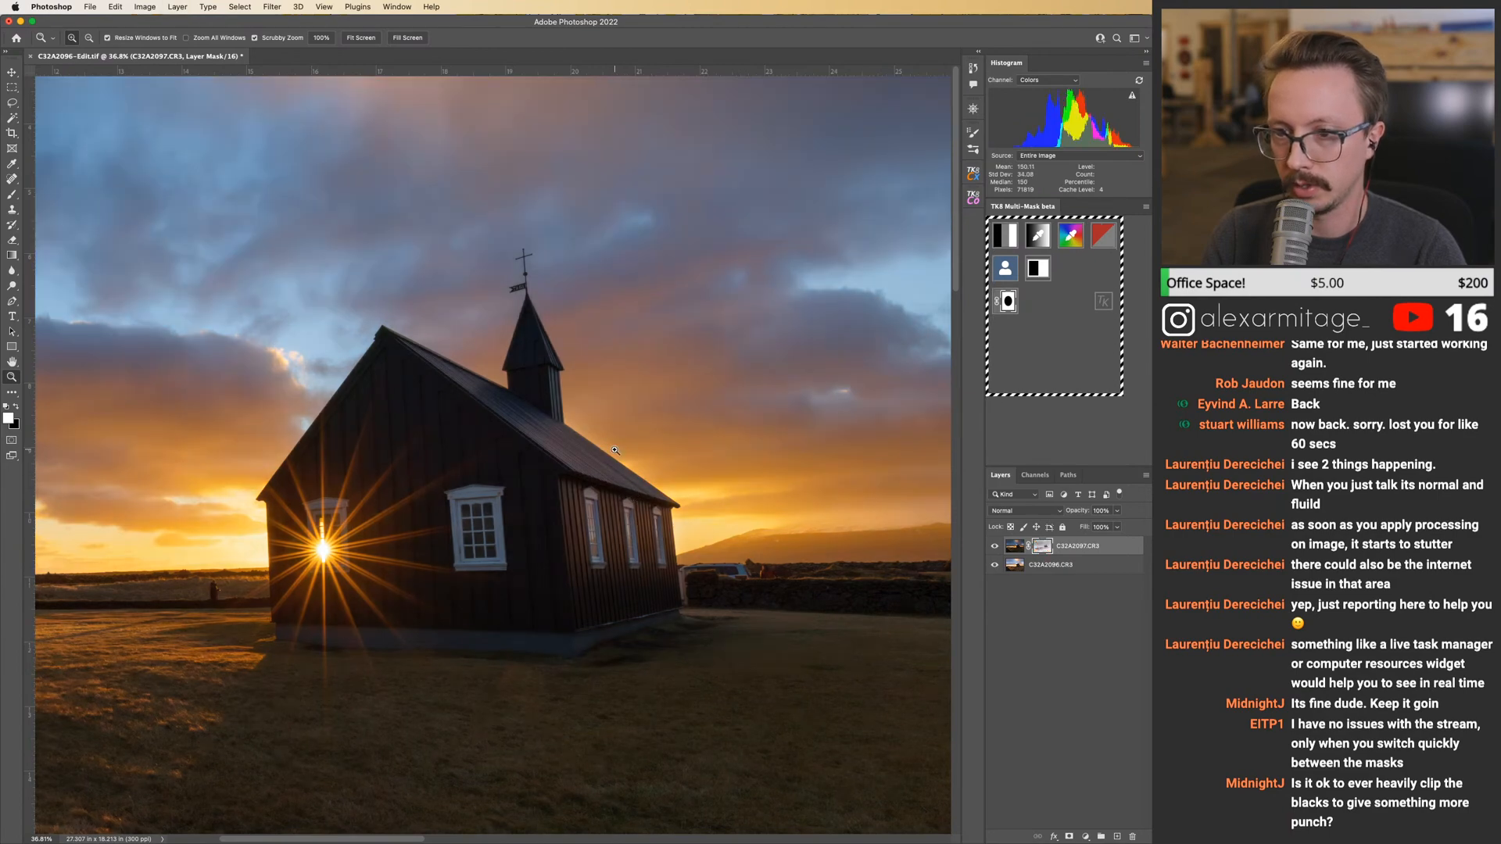
Examine the roof edge, side wall and steeple up close with the layer mask off and on.
{"action": "left_click_drag", "start_coordinate": [616, 450], "coordinate": [694, 467]}
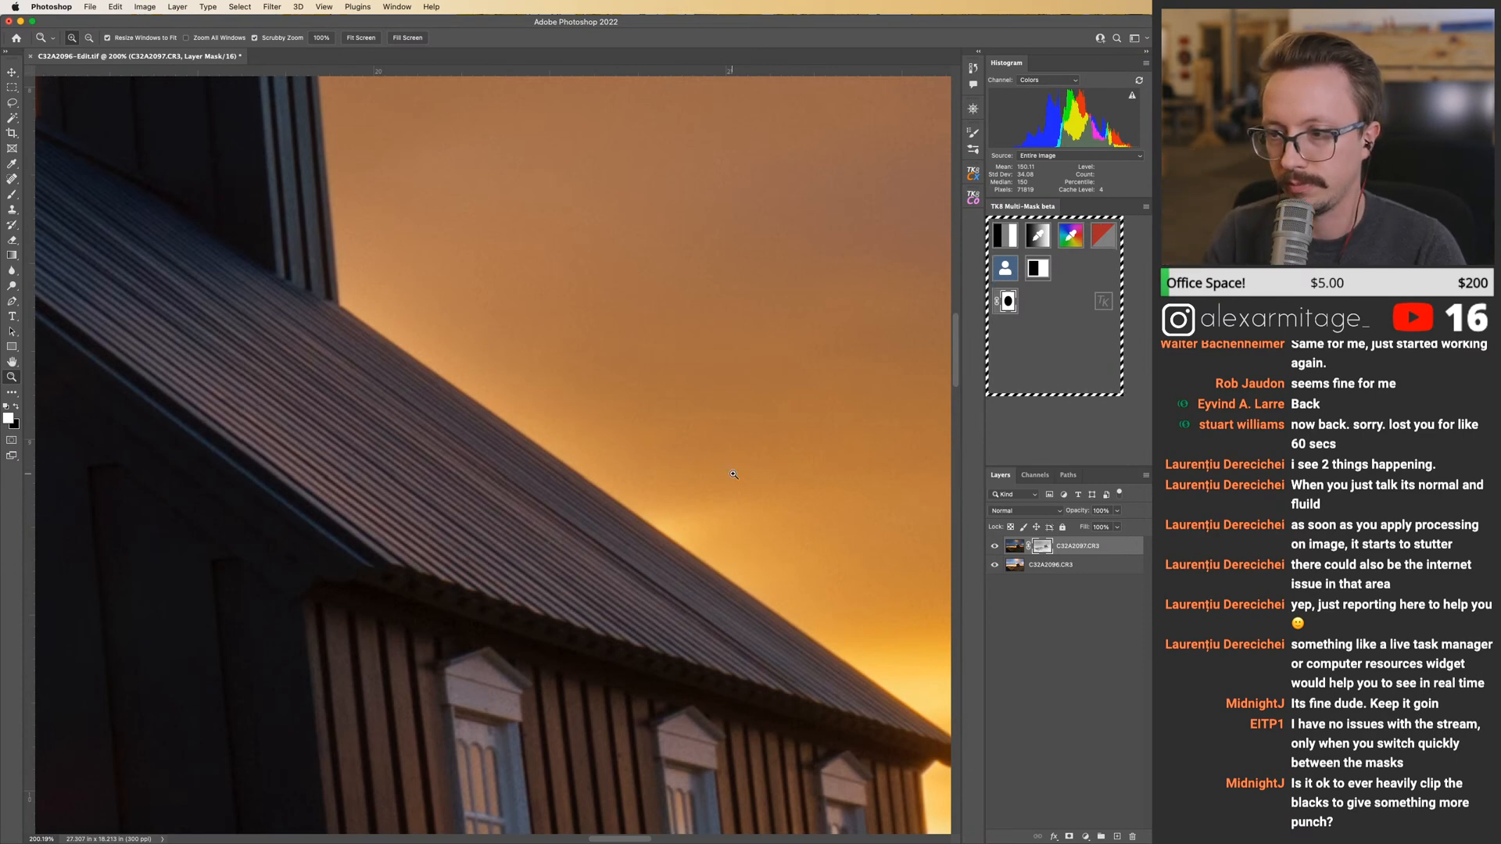
{"action": "left_click_drag", "start_coordinate": [733, 474], "coordinate": [656, 477]}
{"action": "left_click_drag", "start_coordinate": [529, 577], "coordinate": [809, 488]}
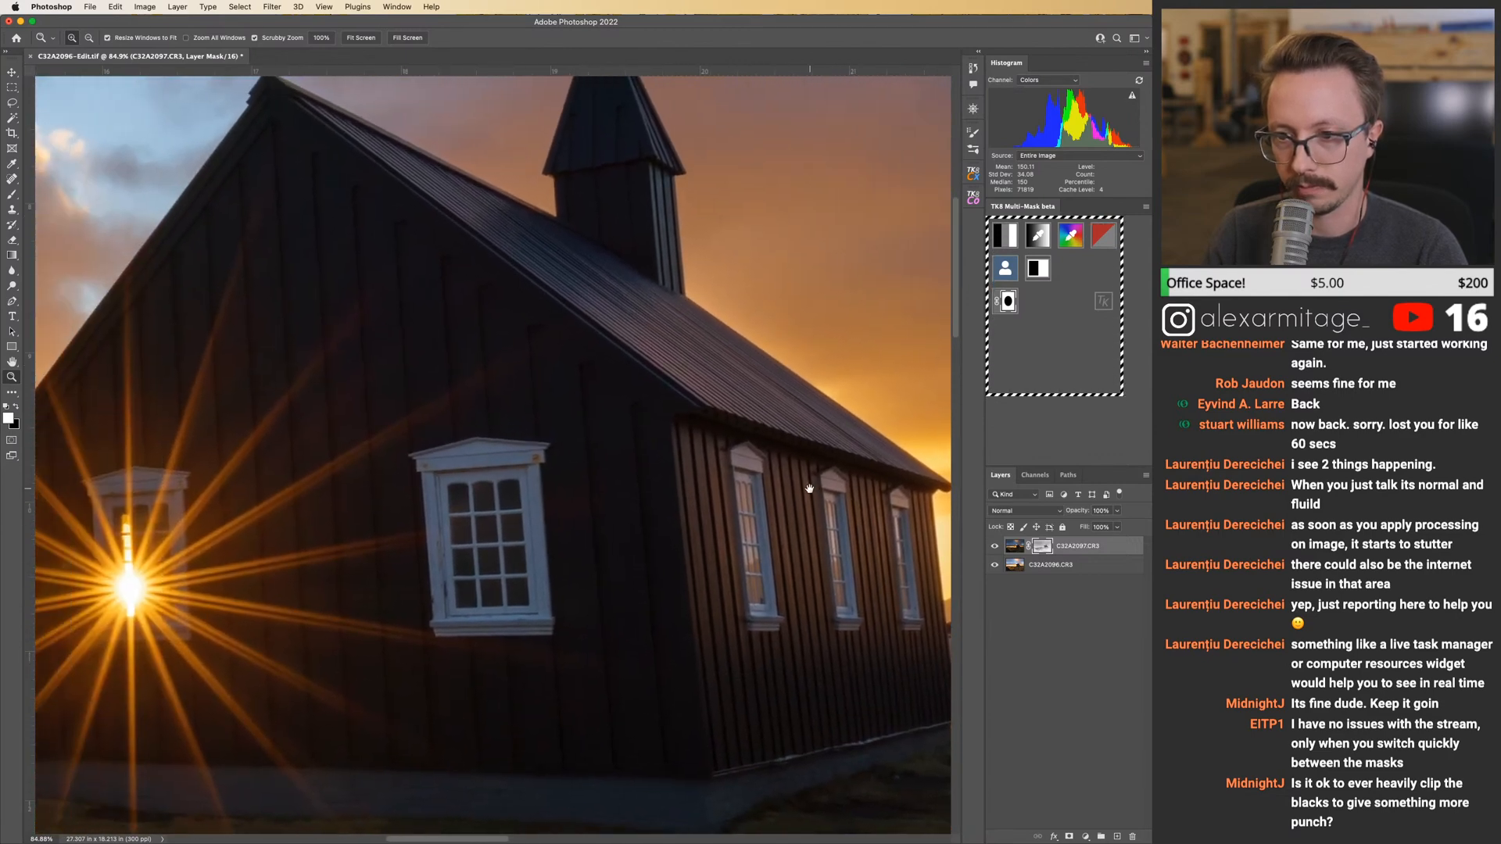
{"action": "key", "text": "shift"}
{"action": "left_click_drag", "start_coordinate": [795, 418], "coordinate": [751, 615]}
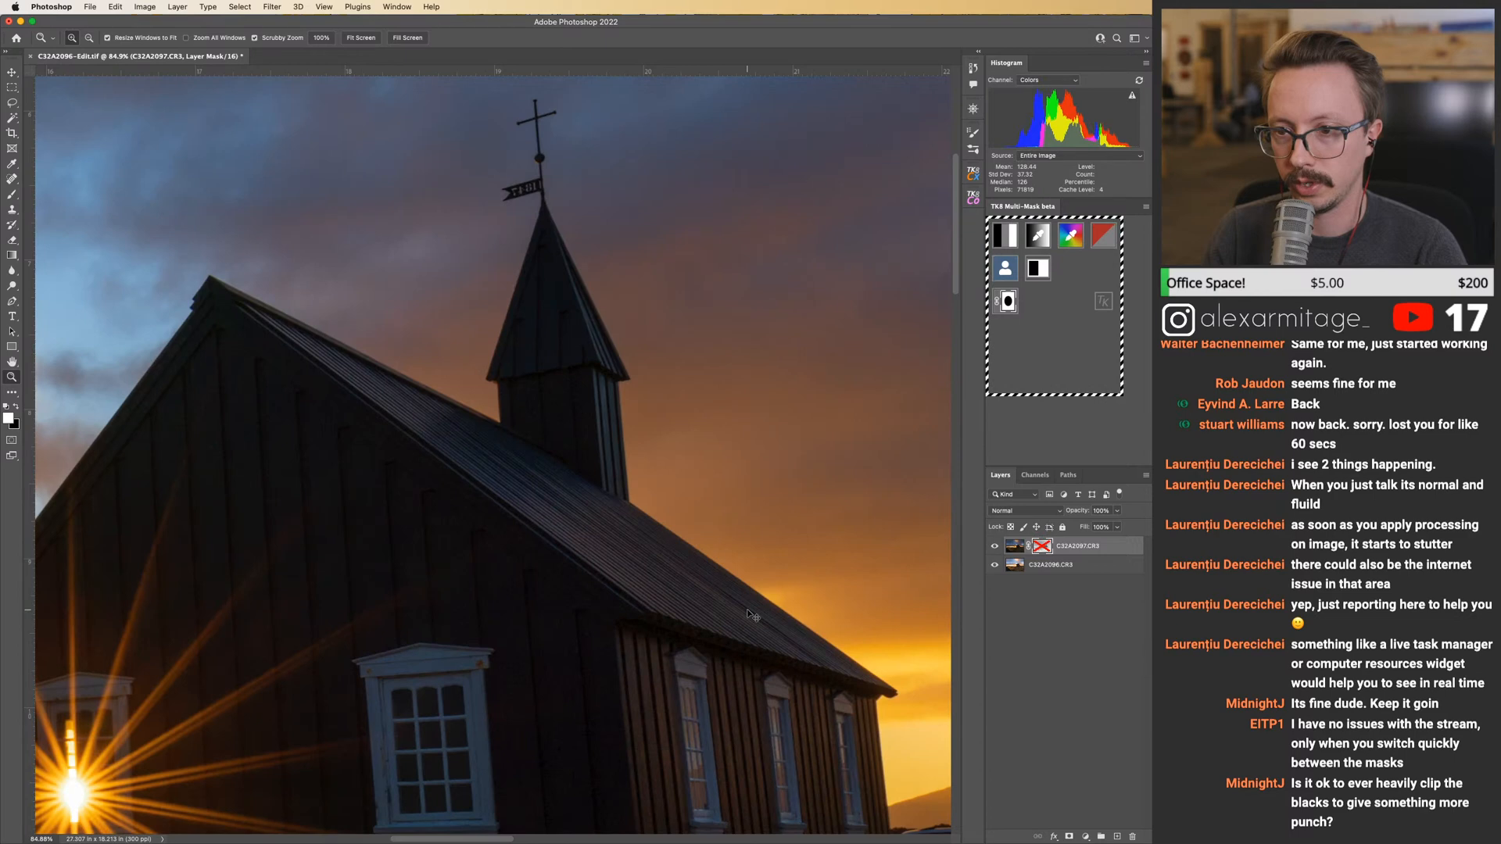
{"action": "key", "text": "shift"}
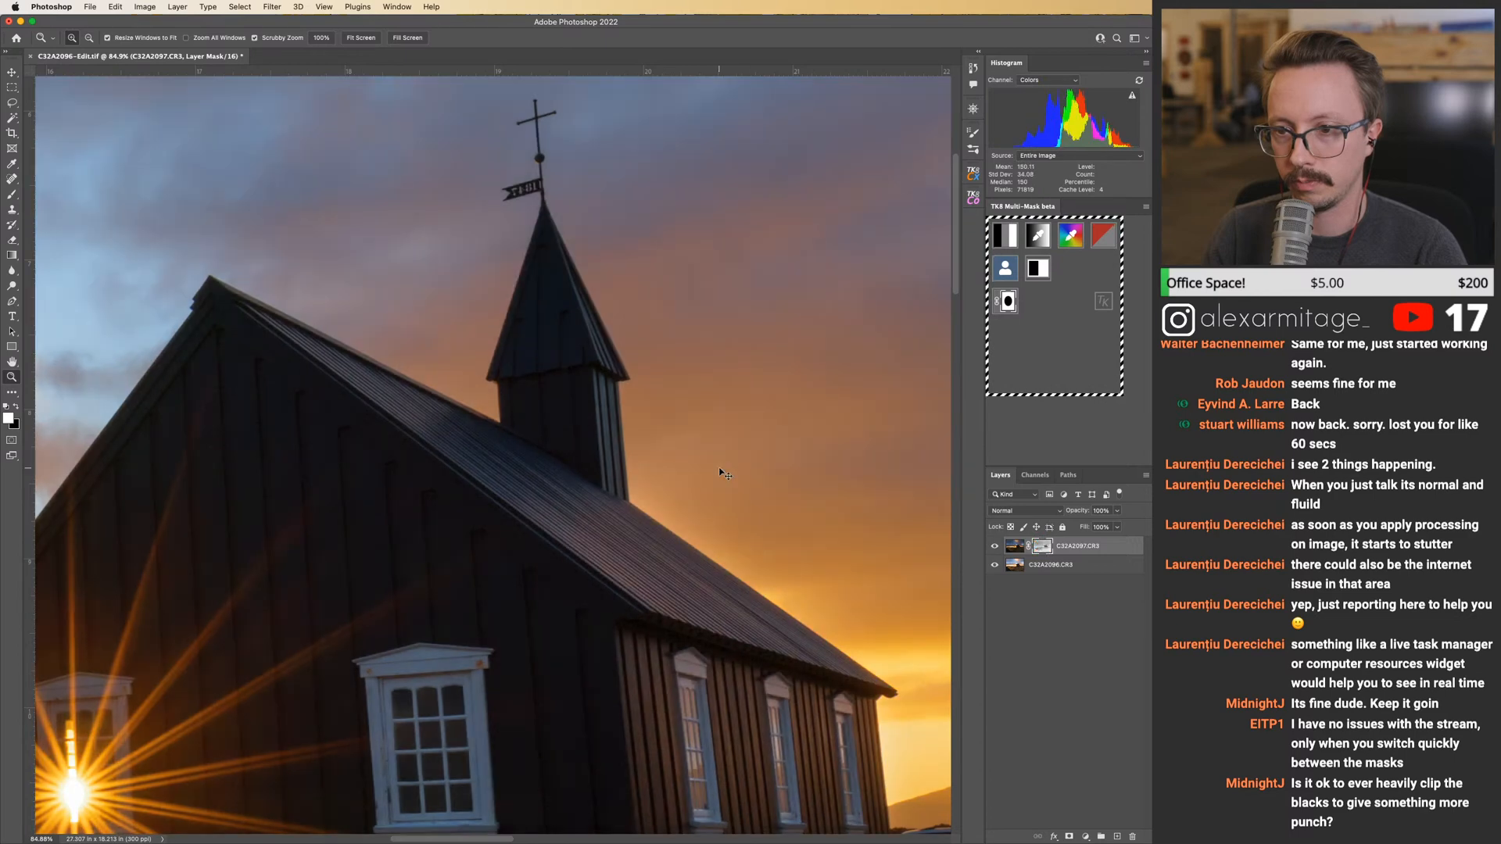
{"action": "left_click_drag", "start_coordinate": [723, 473], "coordinate": [602, 532]}
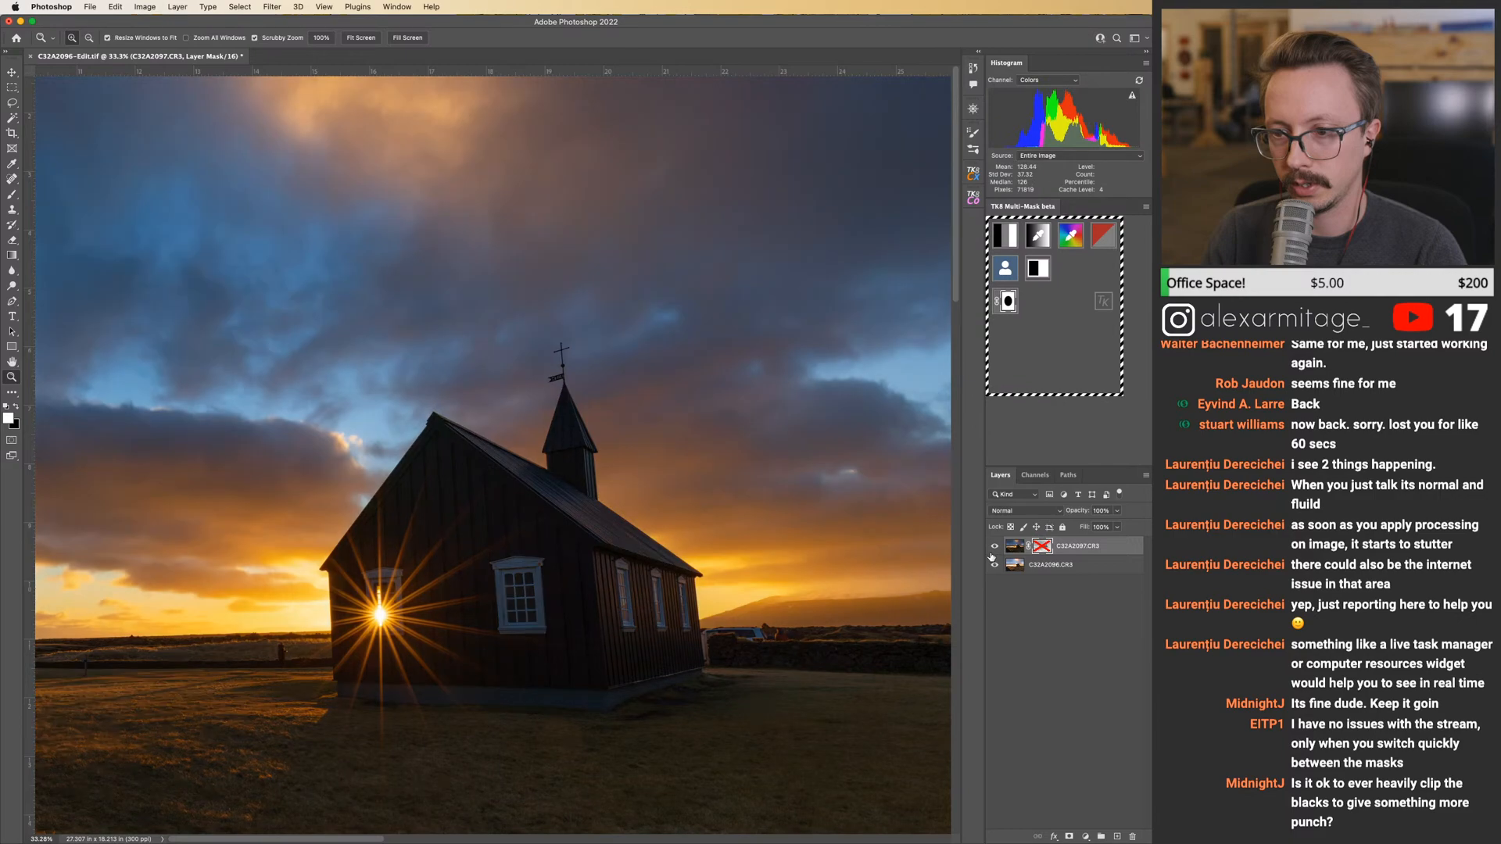
Brush white on the layer mask along the roof's sky edge at 35% opacity with a 100 px brush.
{"action": "left_click_drag", "start_coordinate": [701, 526], "coordinate": [754, 516]}
{"action": "key", "text": "b"}
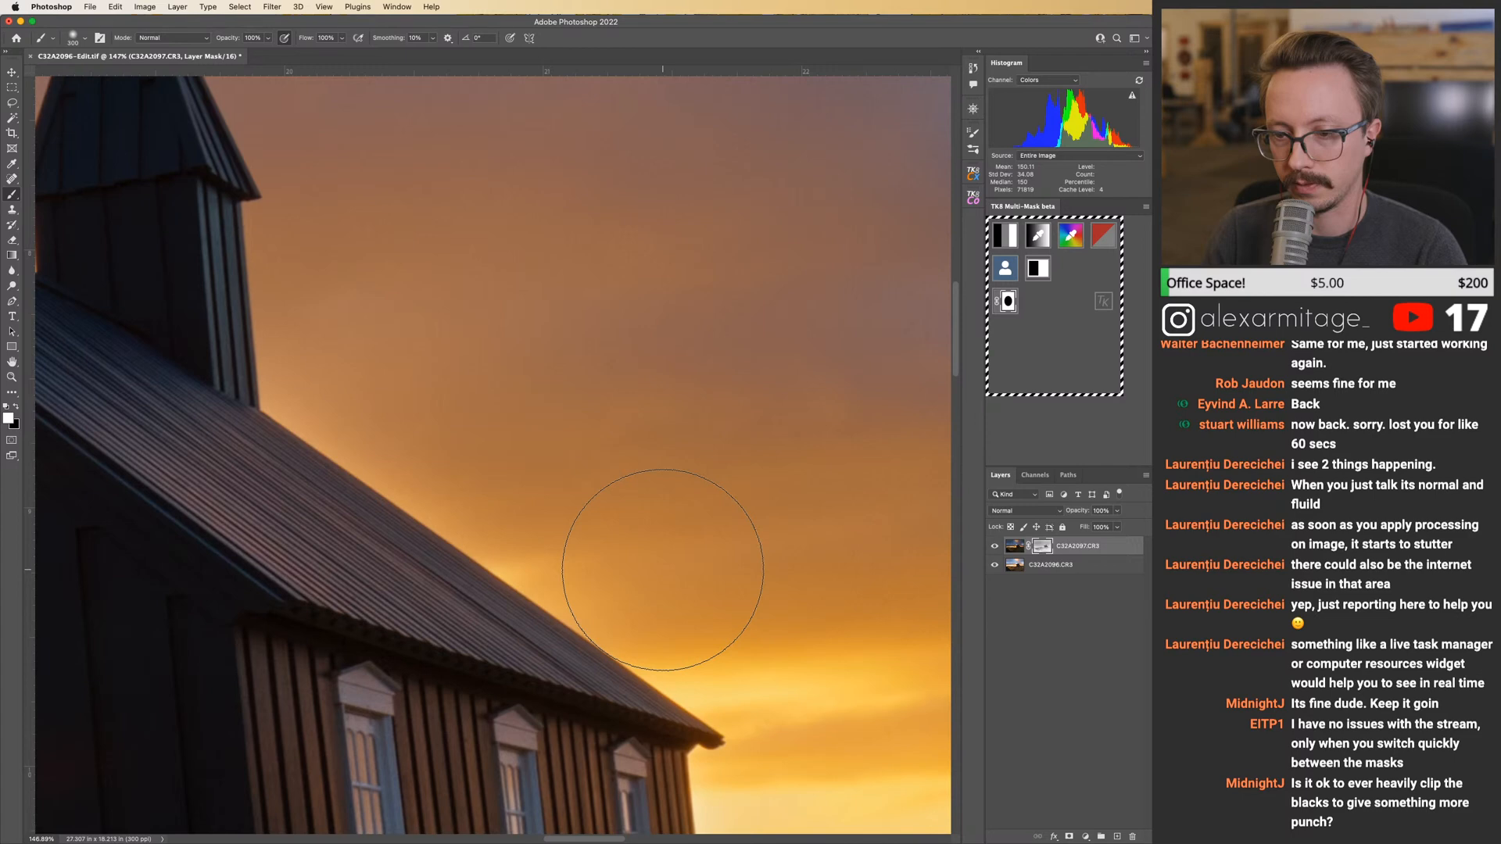
{"action": "key", "text": "bracketleft"}
{"action": "key", "text": "bracketleft"}
{"action": "key", "text": "bracketleft"}
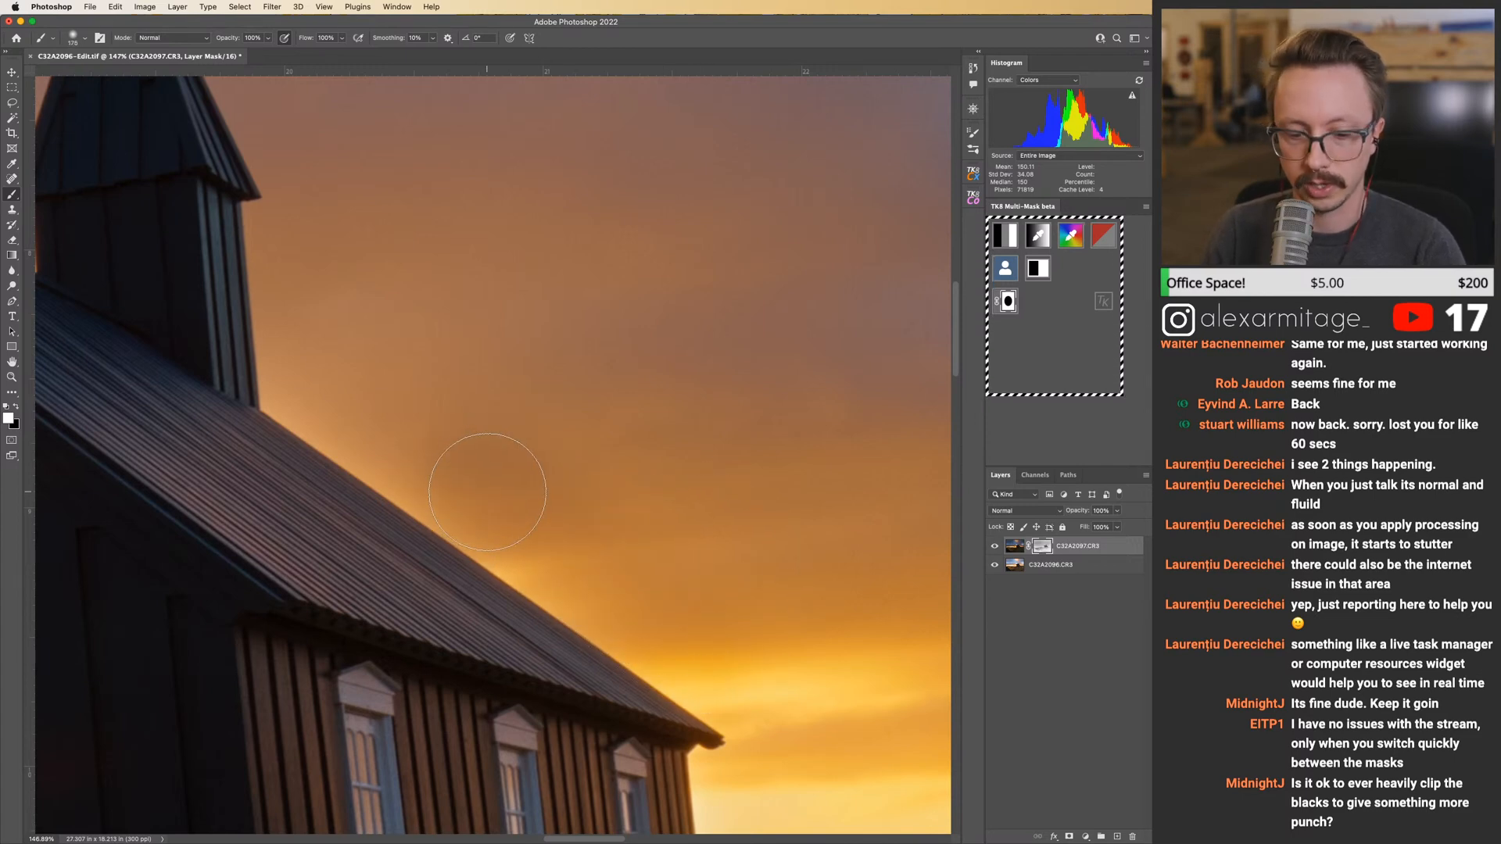
{"action": "type", "text": "35"}
{"action": "key", "text": "Return"}
{"action": "key", "text": "bracketleft"}
{"action": "key", "text": "bracketleft"}
{"action": "key", "text": "bracketleft"}
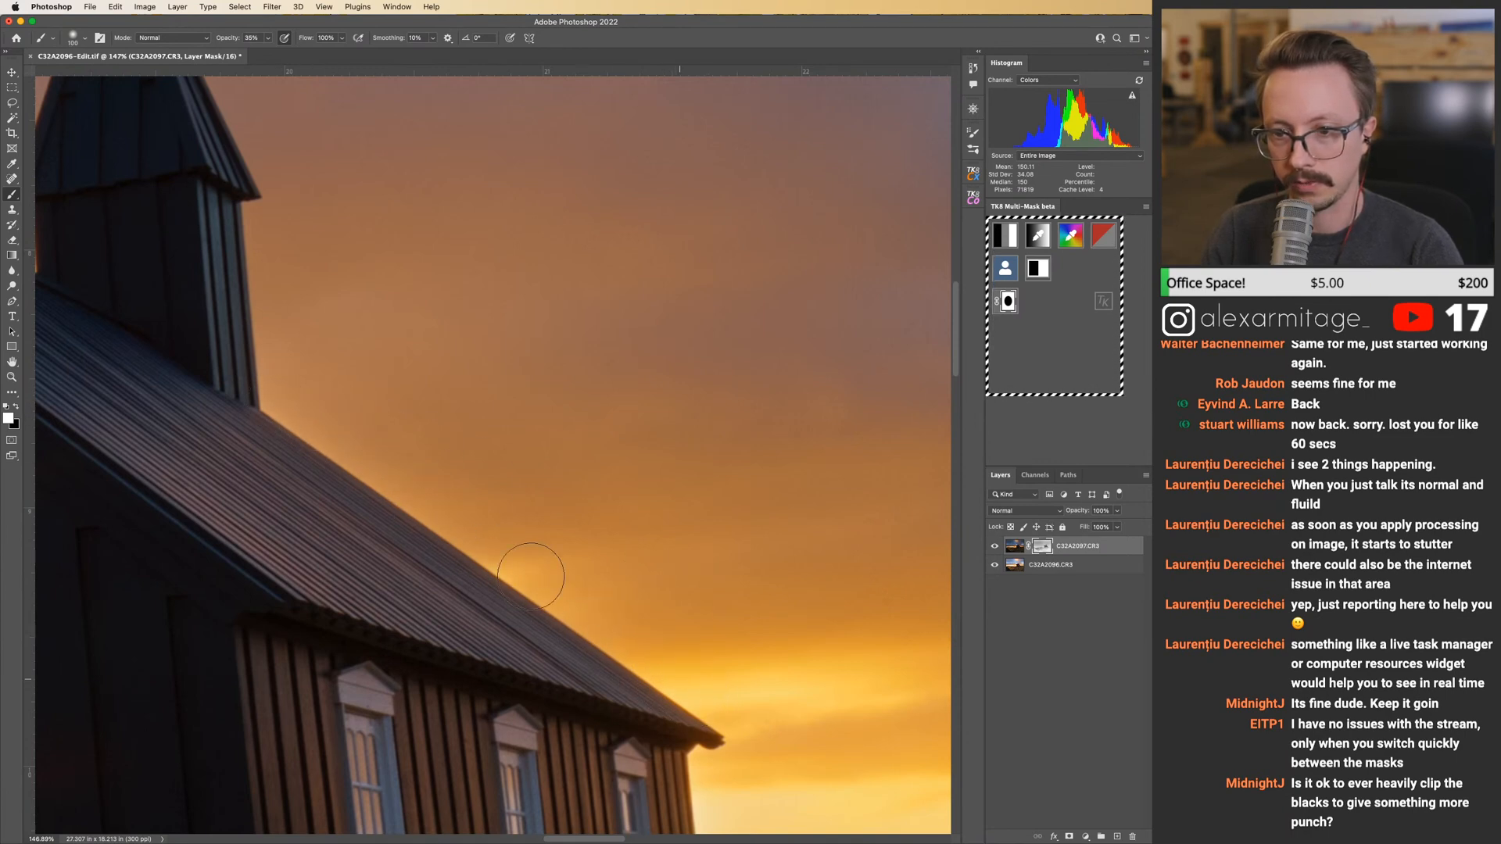
Enlarge the brush to 250 px and soften the mask in the sky above the roof with white.
{"action": "key", "text": "bracketleft"}
{"action": "key", "text": "bracketright"}
{"action": "key", "text": "bracketright"}
{"action": "key", "text": "bracketright"}
{"action": "key", "text": "bracketright"}
{"action": "key", "text": "bracketright"}
{"action": "key", "text": "bracketright"}
Hide and reshow the C32A2097.CR3 layer to compare the exposure blend across the full scene.
{"action": "key", "text": "z"}
{"action": "left_click_drag", "start_coordinate": [702, 462], "coordinate": [645, 498]}
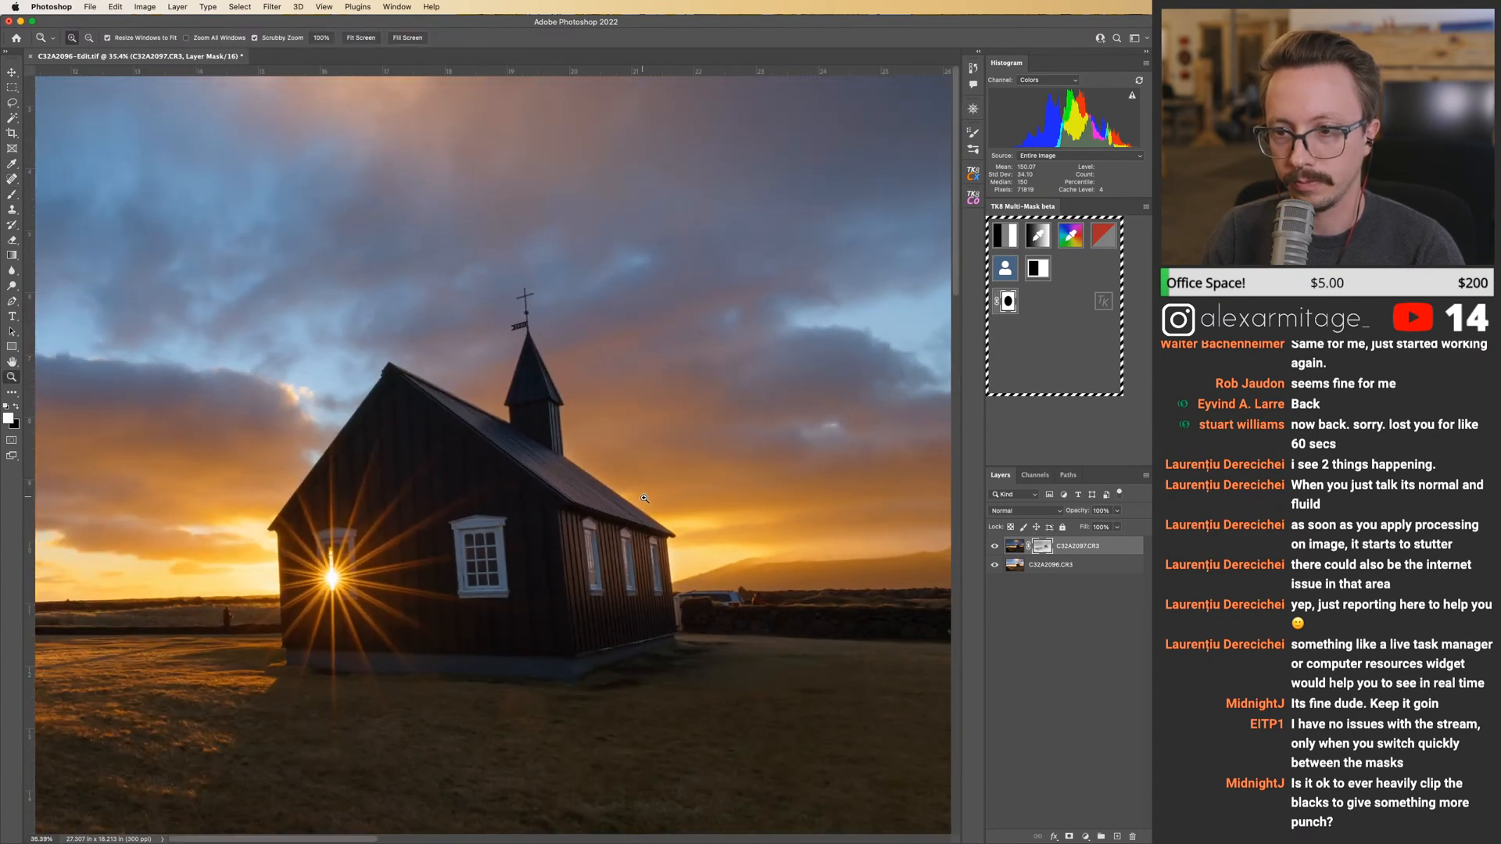
{"action": "left_click", "coordinate": [993, 547]}
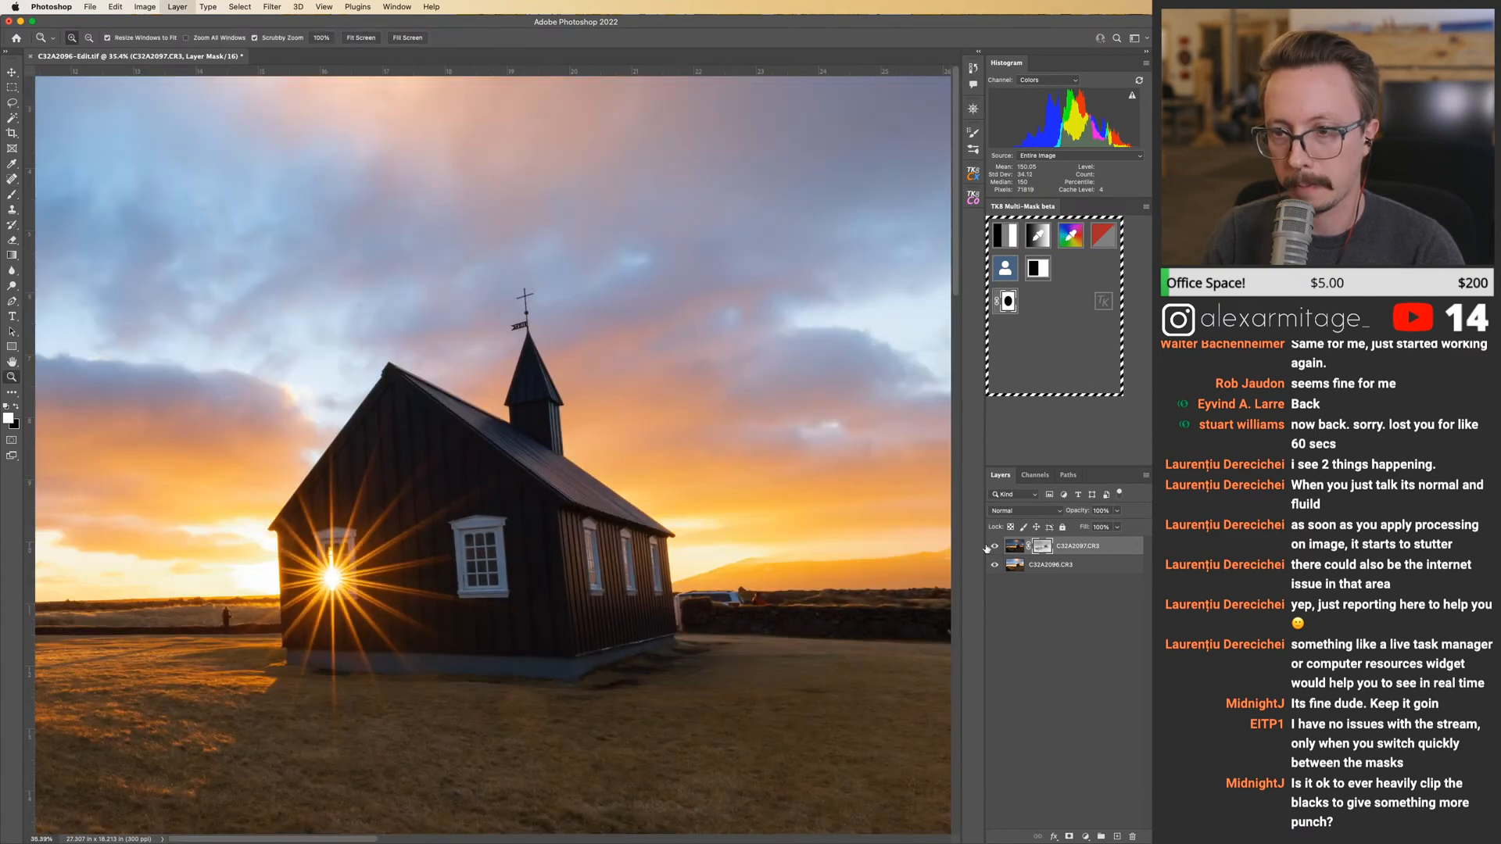
{"action": "left_click", "coordinate": [990, 547]}
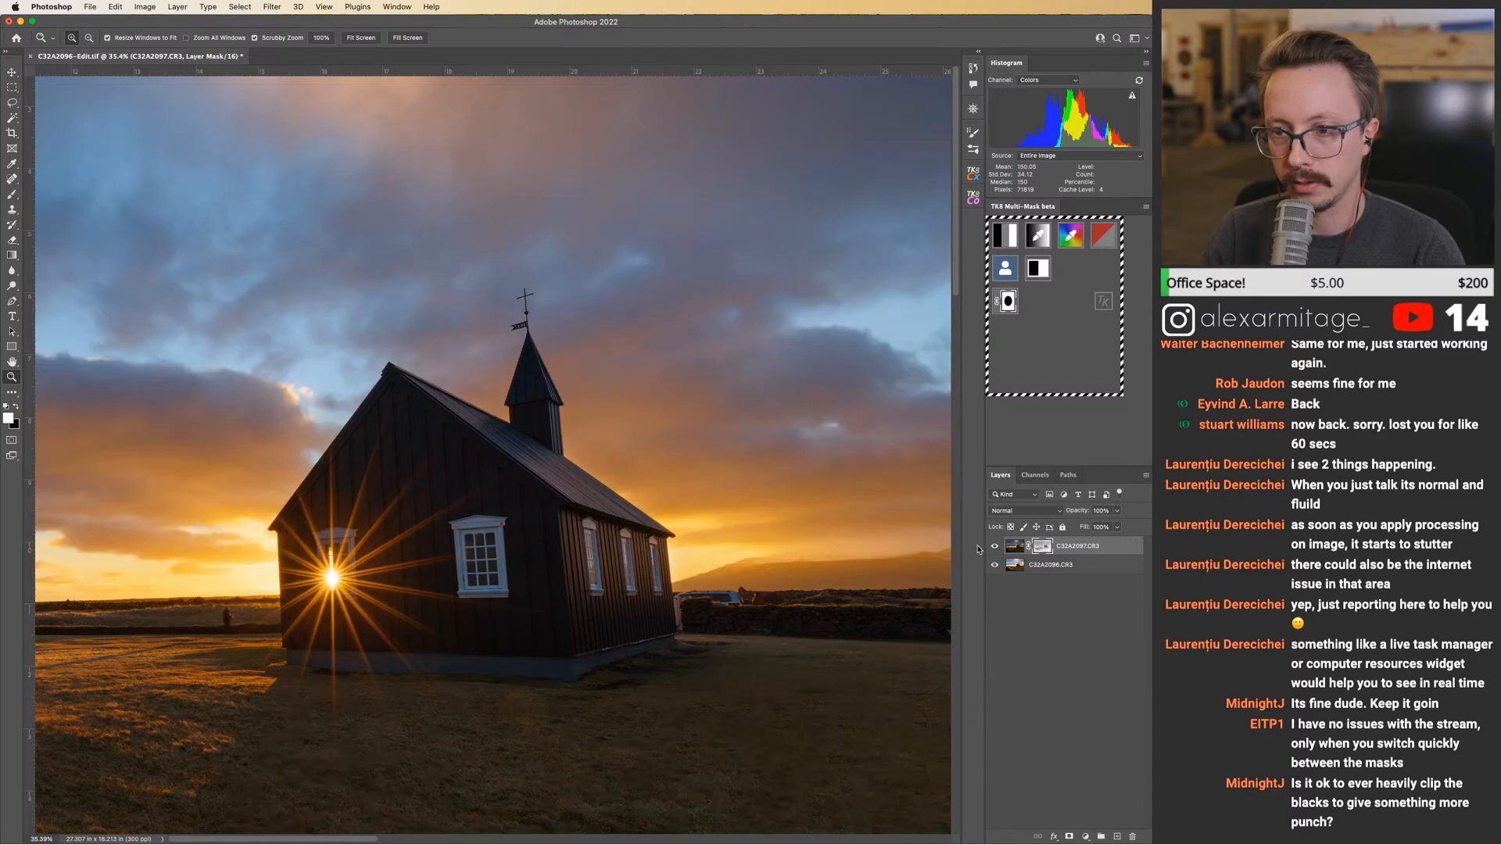
Check the roof edge and side wall by repeatedly disabling and restoring the C32A2097.CR3 layer mask.
{"action": "left_click", "coordinate": [1042, 546], "text": "shift"}
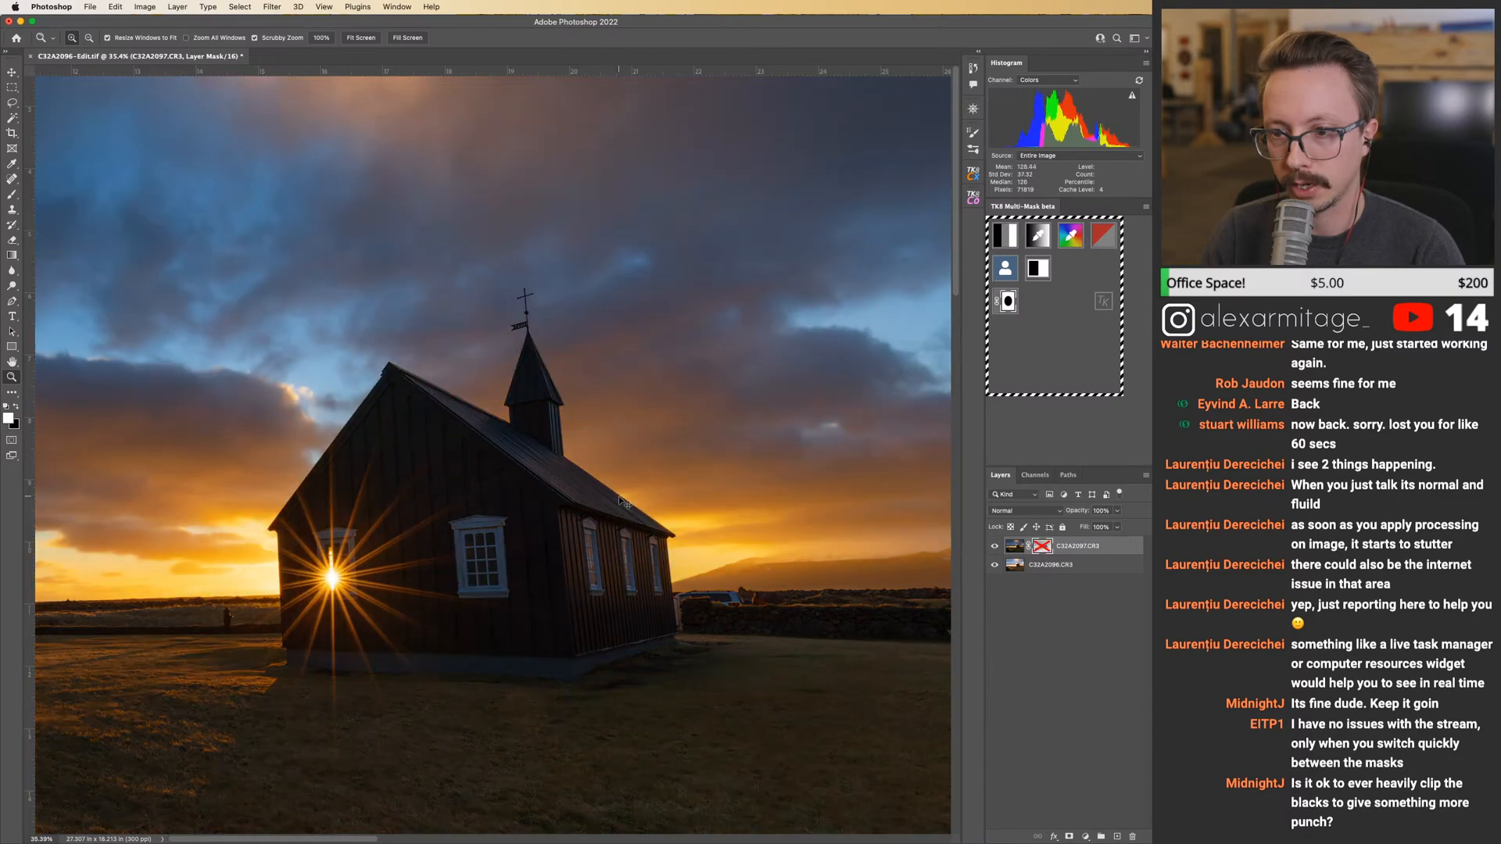
{"action": "left_click", "coordinate": [625, 504]}
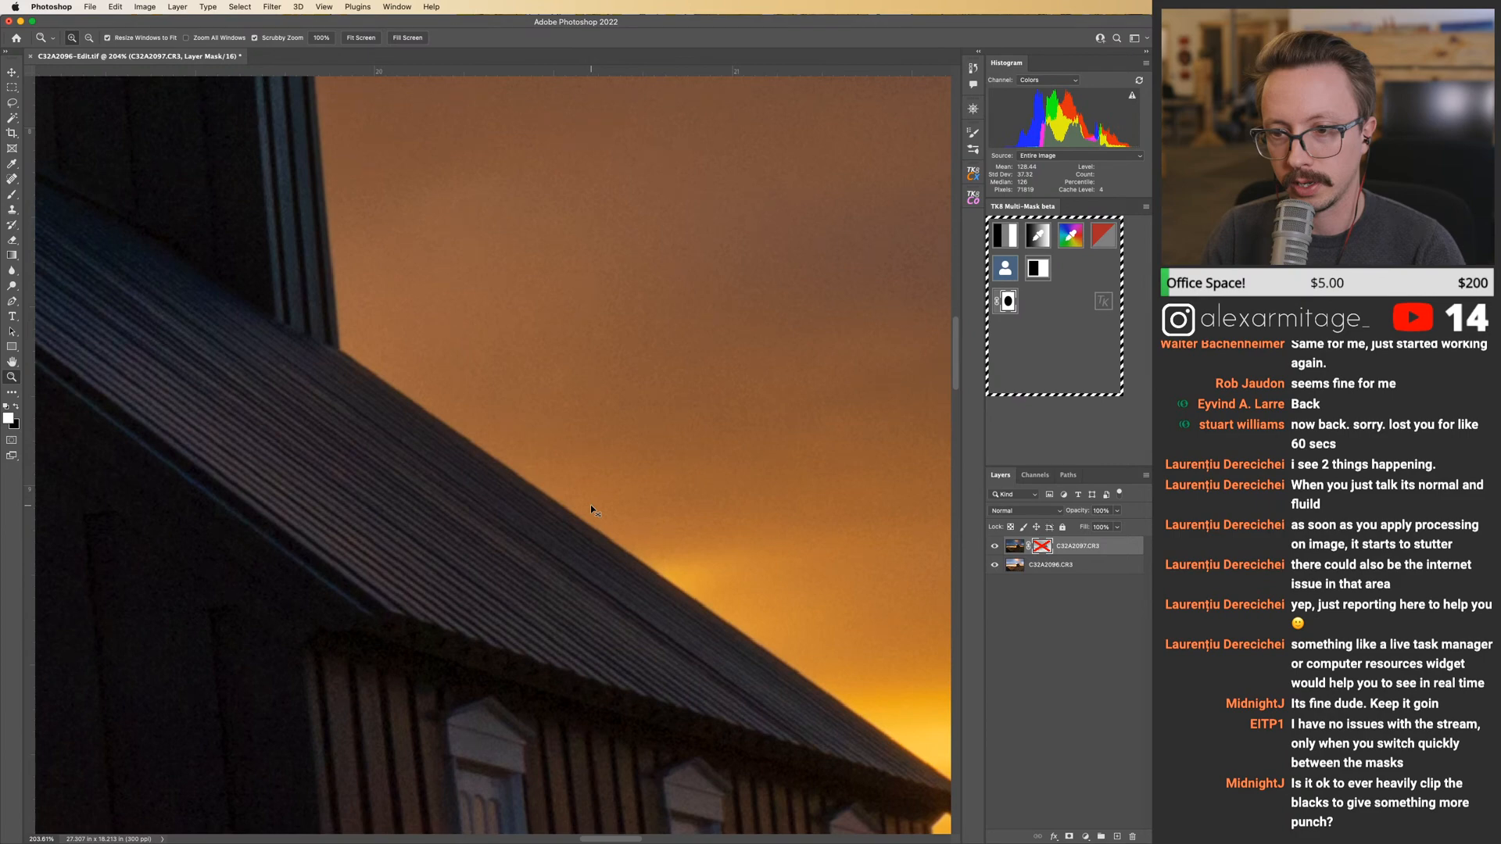
{"action": "key", "text": "super+z"}
{"action": "scroll", "coordinate": [589, 504], "scroll_direction": "down", "scroll_amount": 5}
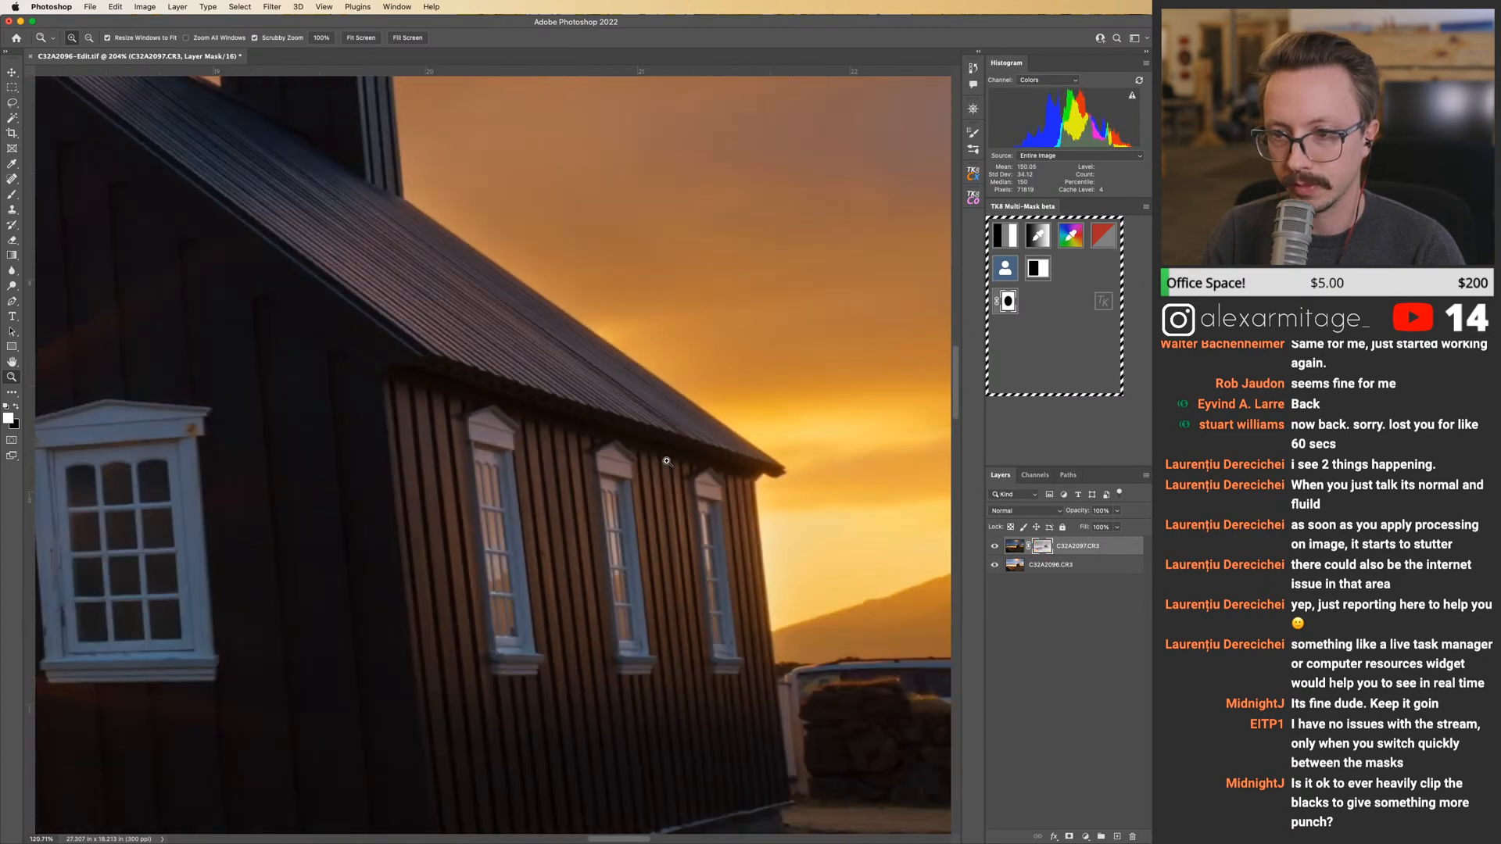
{"action": "scroll", "coordinate": [680, 477], "scroll_direction": "down", "scroll_amount": 5}
{"action": "key", "text": "super+shift+z"}
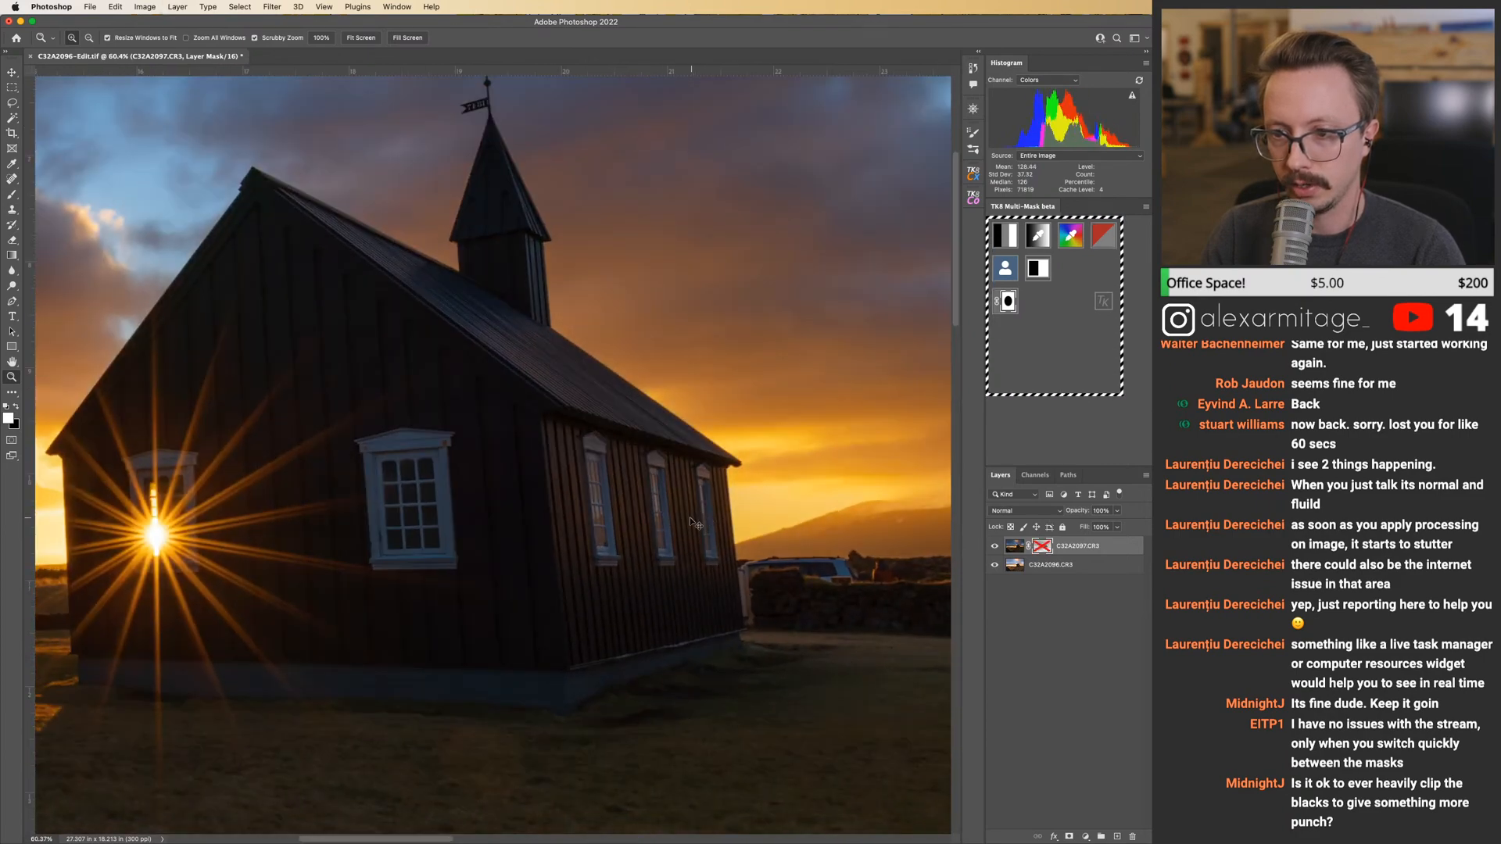
{"action": "key", "text": "super+z"}
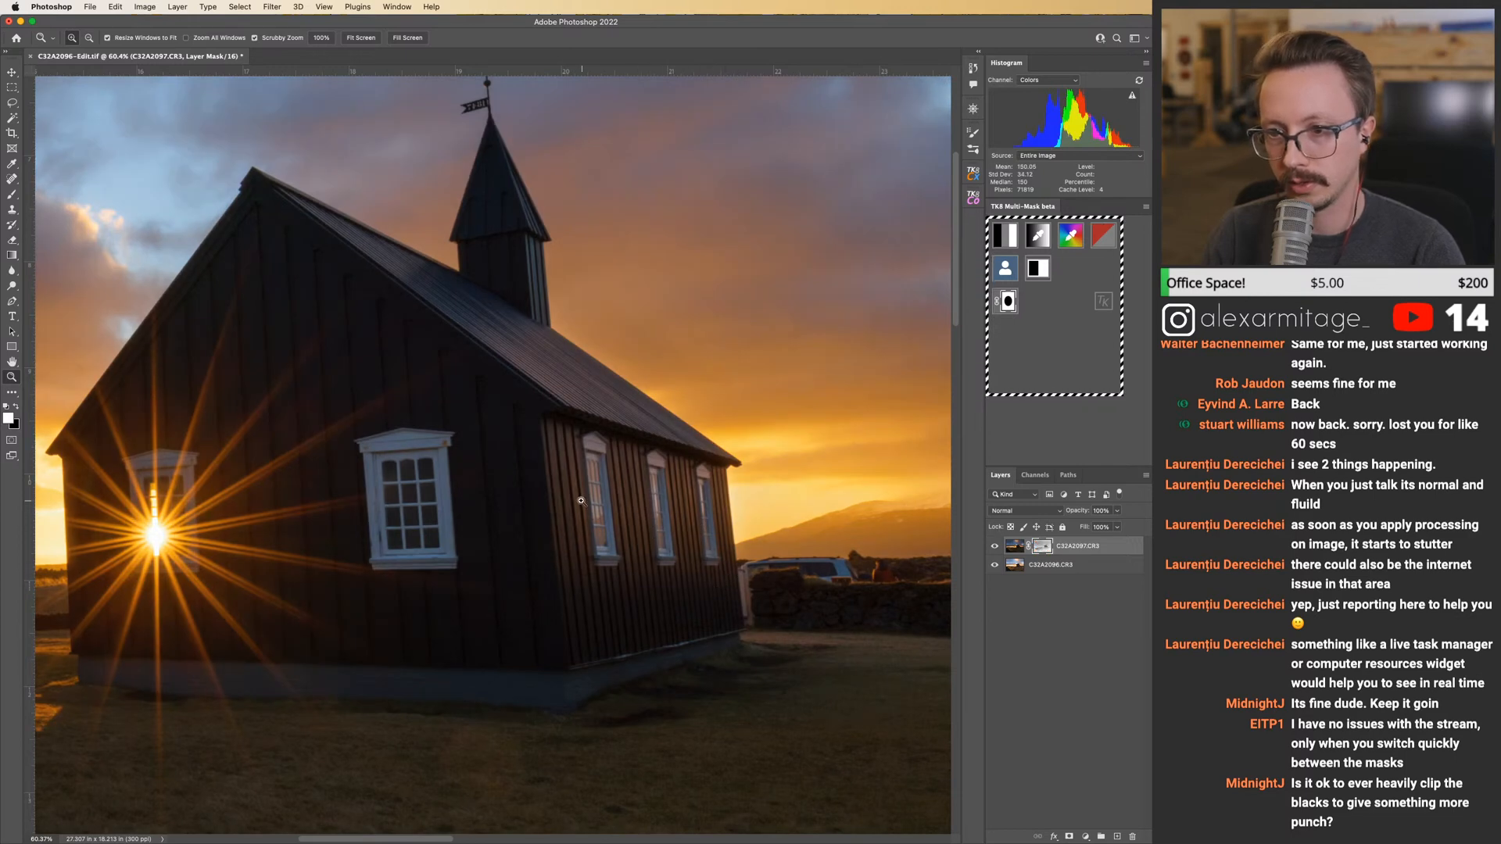
{"action": "key", "text": "super+shift+z"}
{"action": "key", "text": "super+z"}
Ready a black brush at the sunburst window, then hide and reshow the C32A2097.CR3 layer to compare the exposures there.
{"action": "left_click_drag", "start_coordinate": [325, 459], "coordinate": [783, 476]}
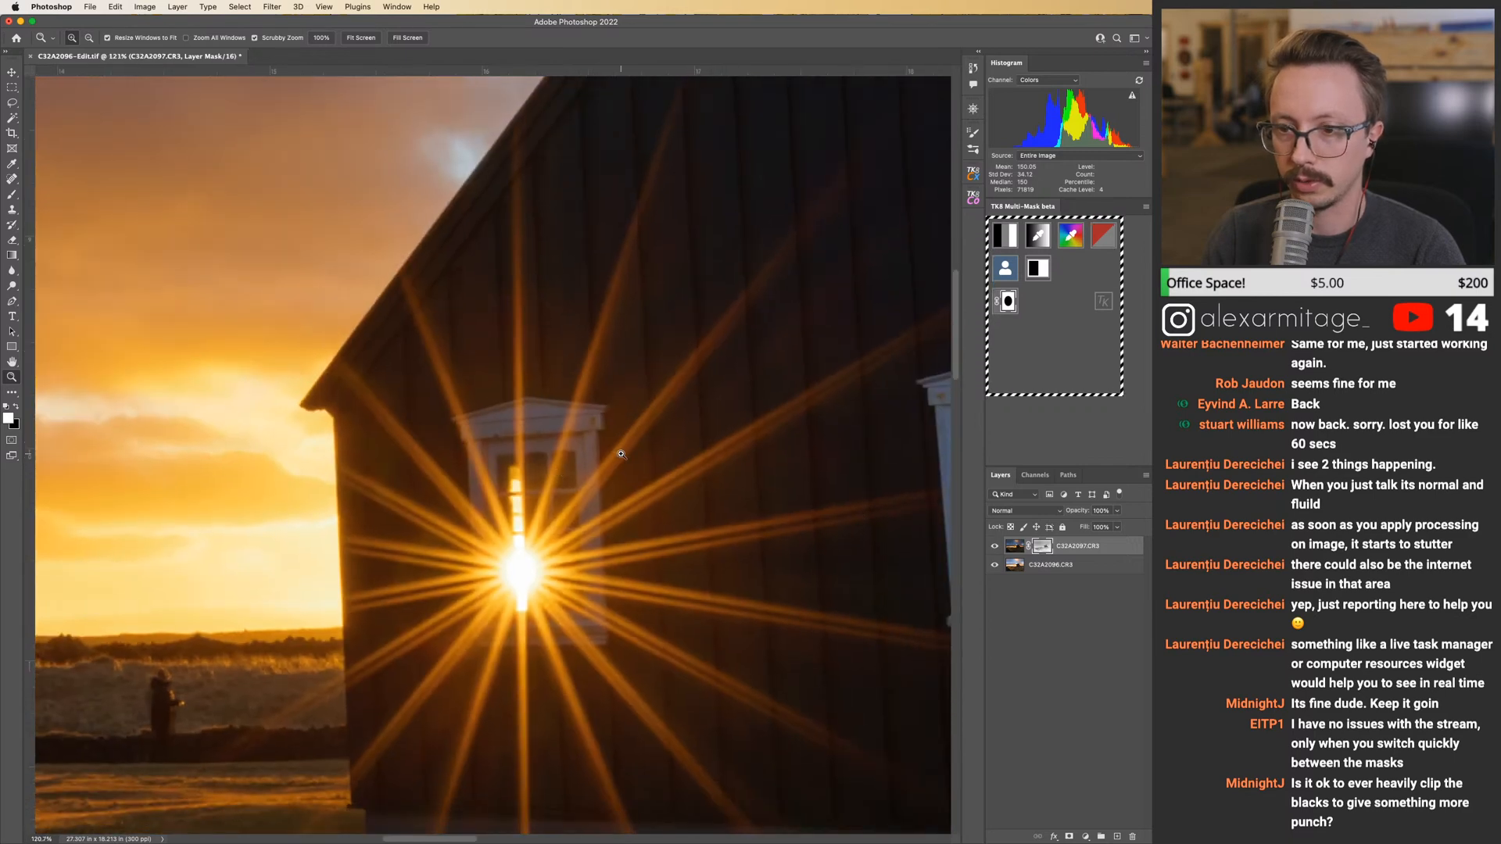
{"action": "key", "text": "b"}
{"action": "key", "text": "x"}
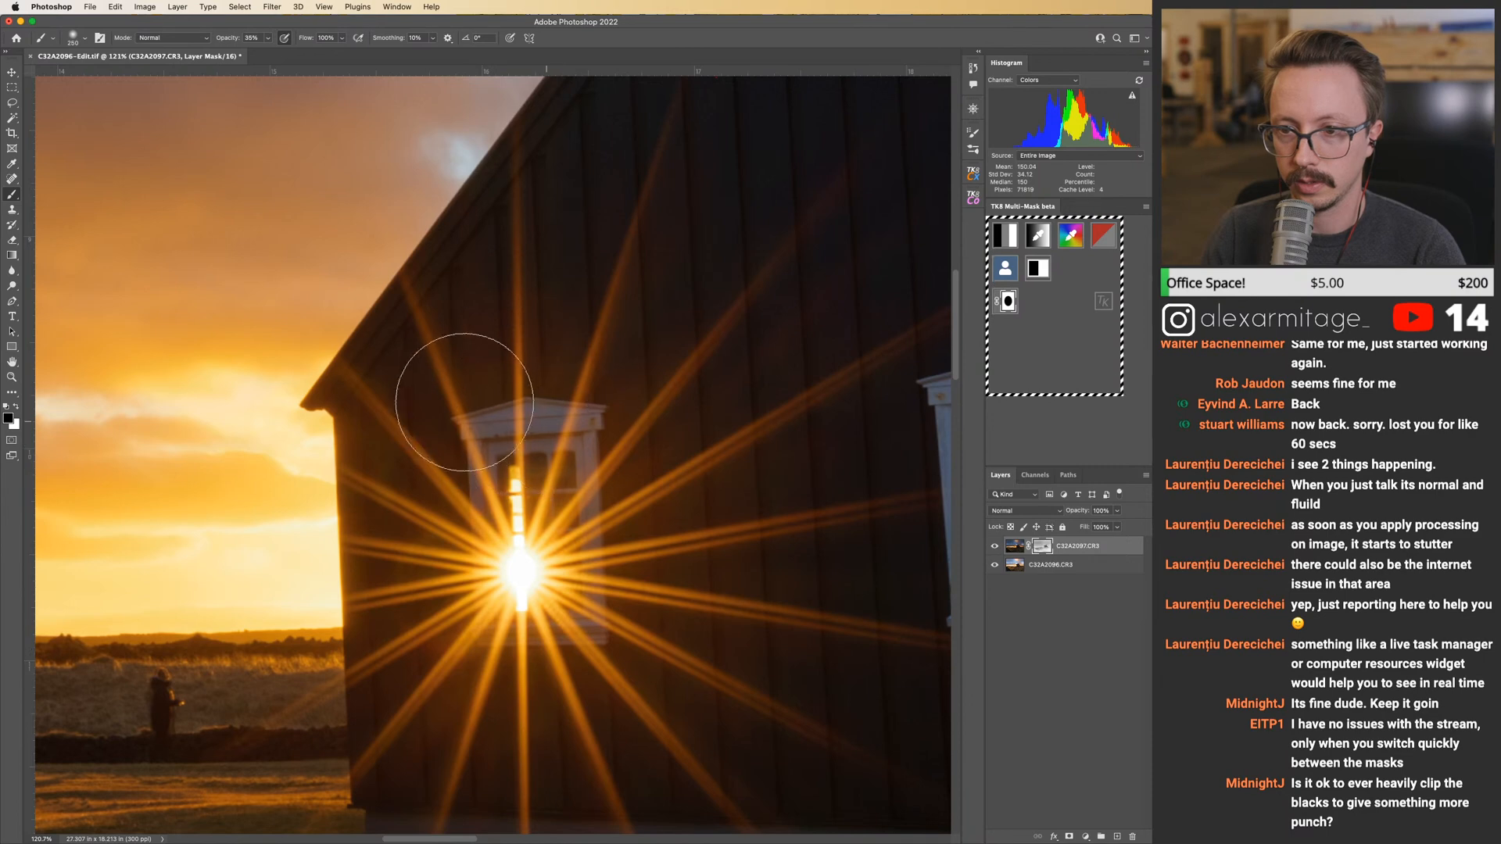
{"action": "scroll", "coordinate": [540, 423], "scroll_direction": "right", "scroll_amount": 3}
{"action": "scroll", "coordinate": [540, 422], "scroll_direction": "up", "scroll_amount": 2}
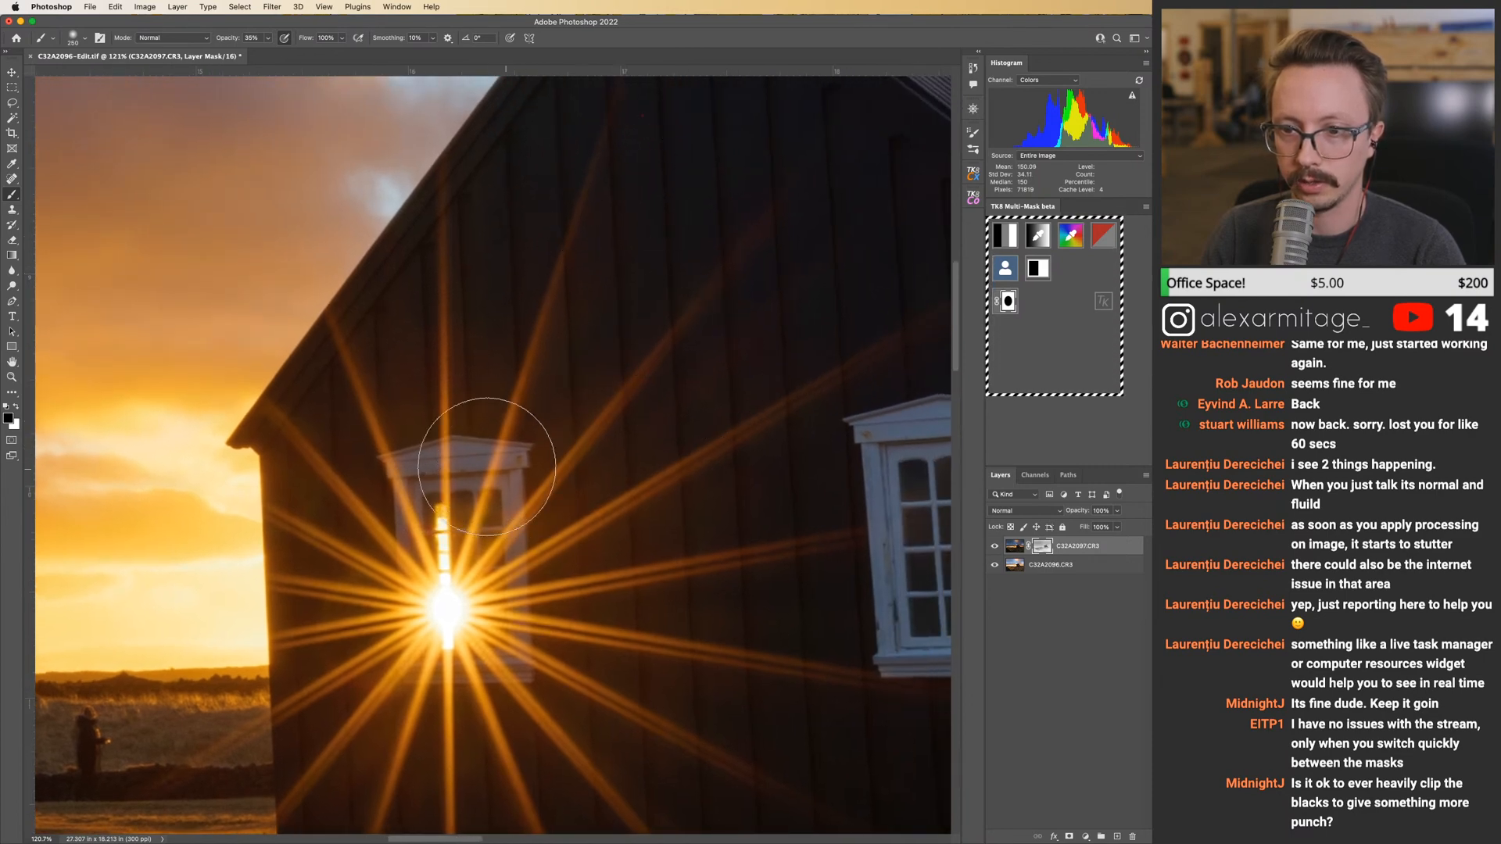
{"action": "key", "text": "super+comma"}
{"action": "key", "text": "super+comma"}
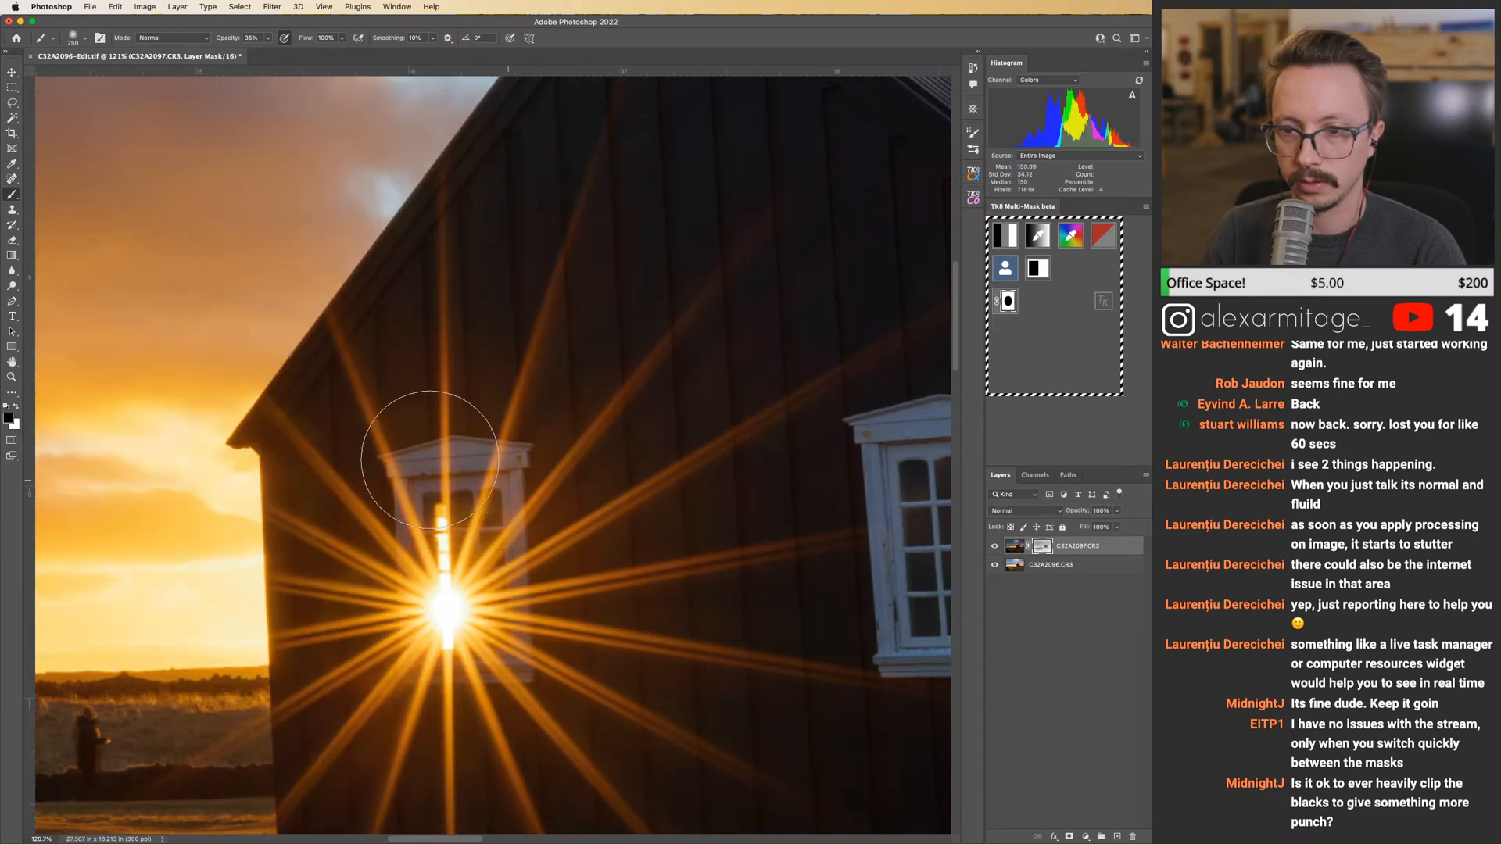
Check the blend across the whole church by toggling the C32A2097.CR3 layer's visibility and its layer mask off and on.
{"action": "key", "text": "z"}
{"action": "left_click_drag", "start_coordinate": [547, 484], "coordinate": [461, 487]}
{"action": "key", "text": "super+comma"}
{"action": "key", "text": "super+comma"}
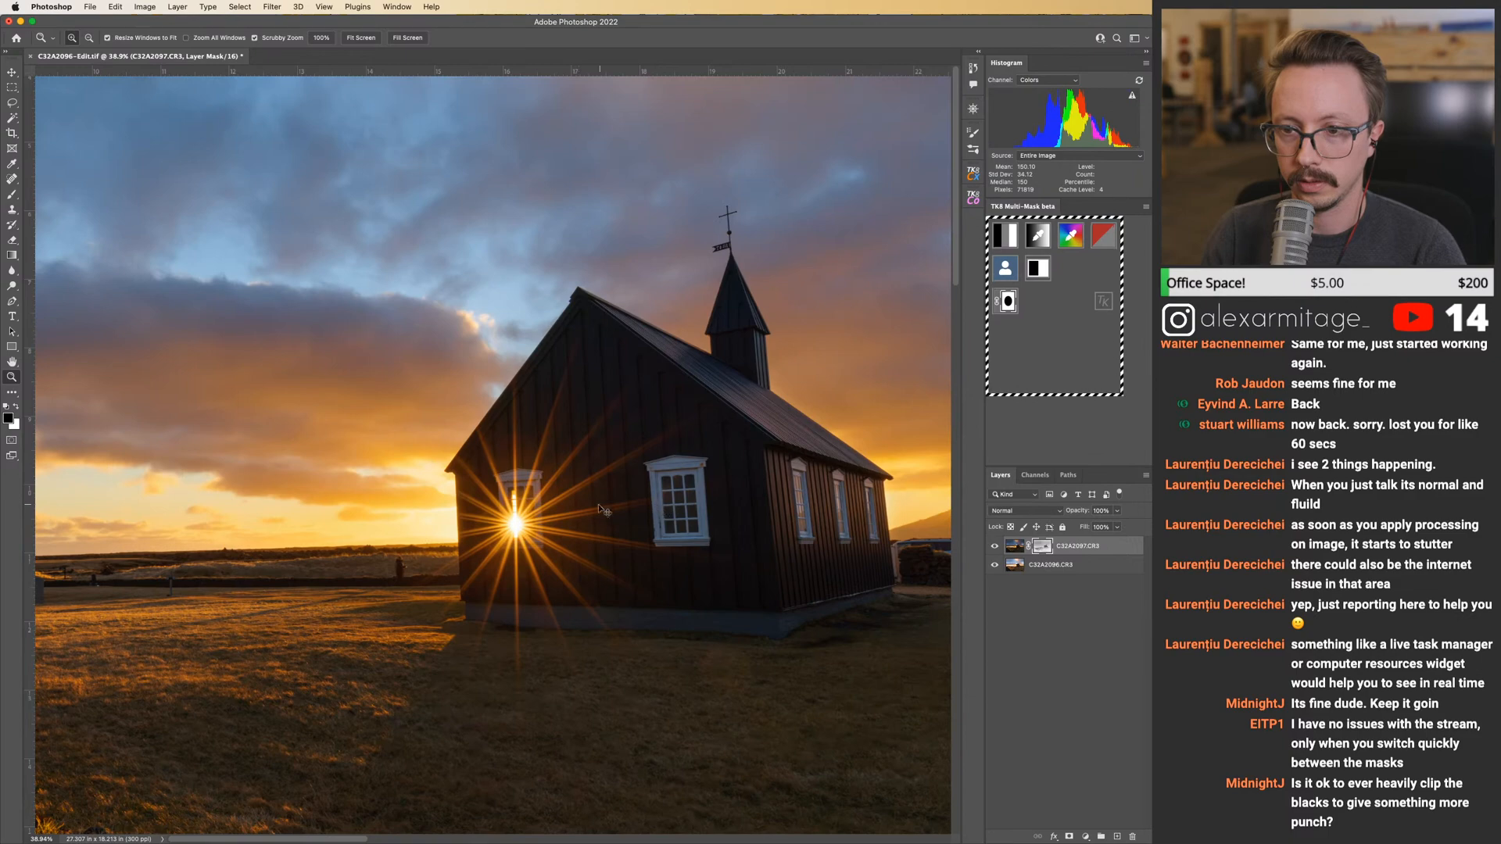
{"action": "scroll", "coordinate": [579, 453], "scroll_direction": "up", "scroll_amount": 5}
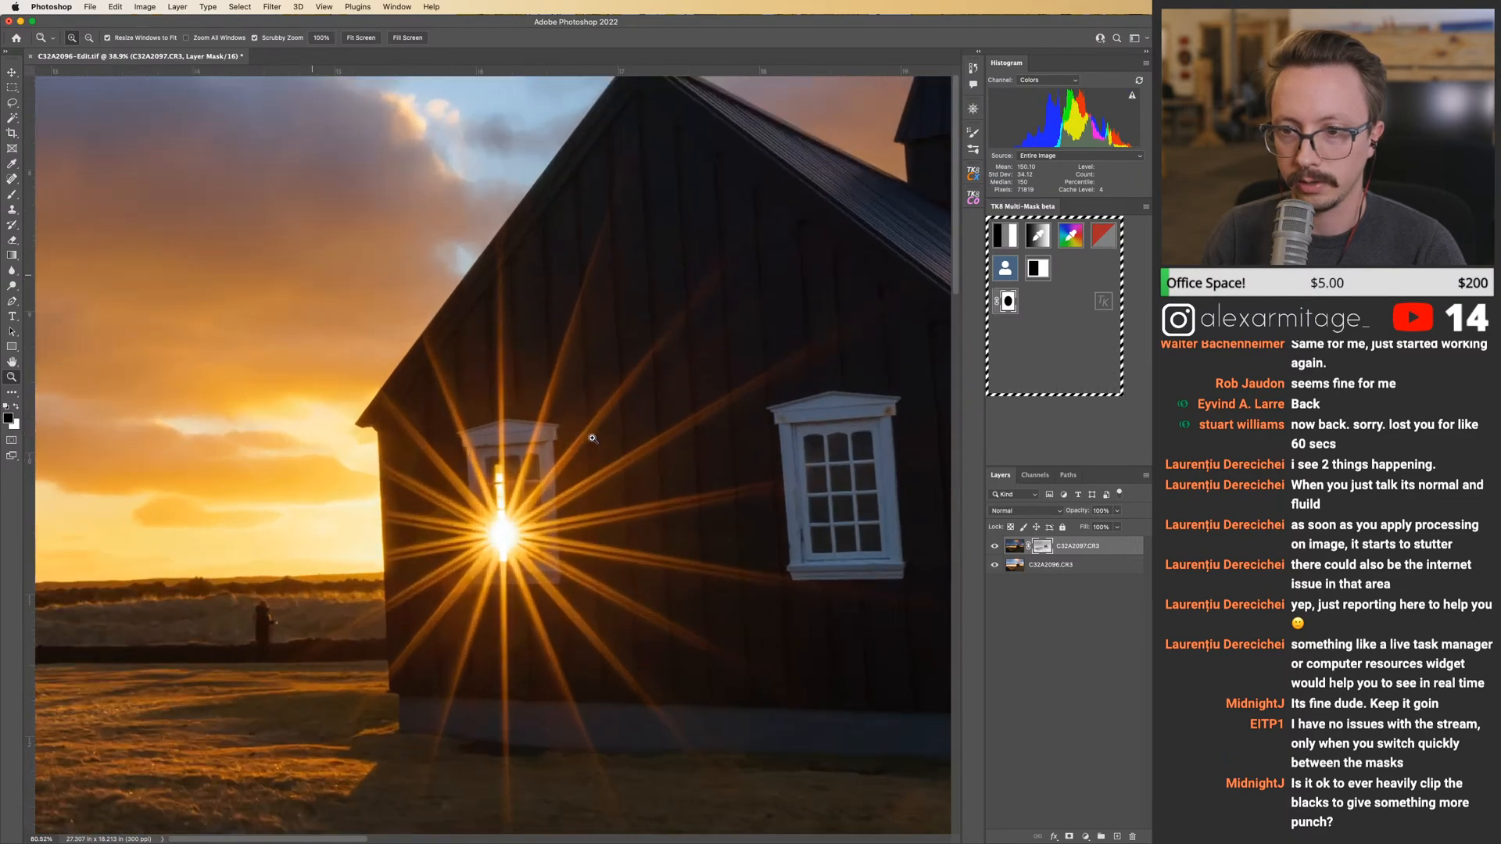
{"action": "scroll", "coordinate": [592, 439], "scroll_direction": "up", "scroll_amount": 1}
{"action": "key", "text": "b"}
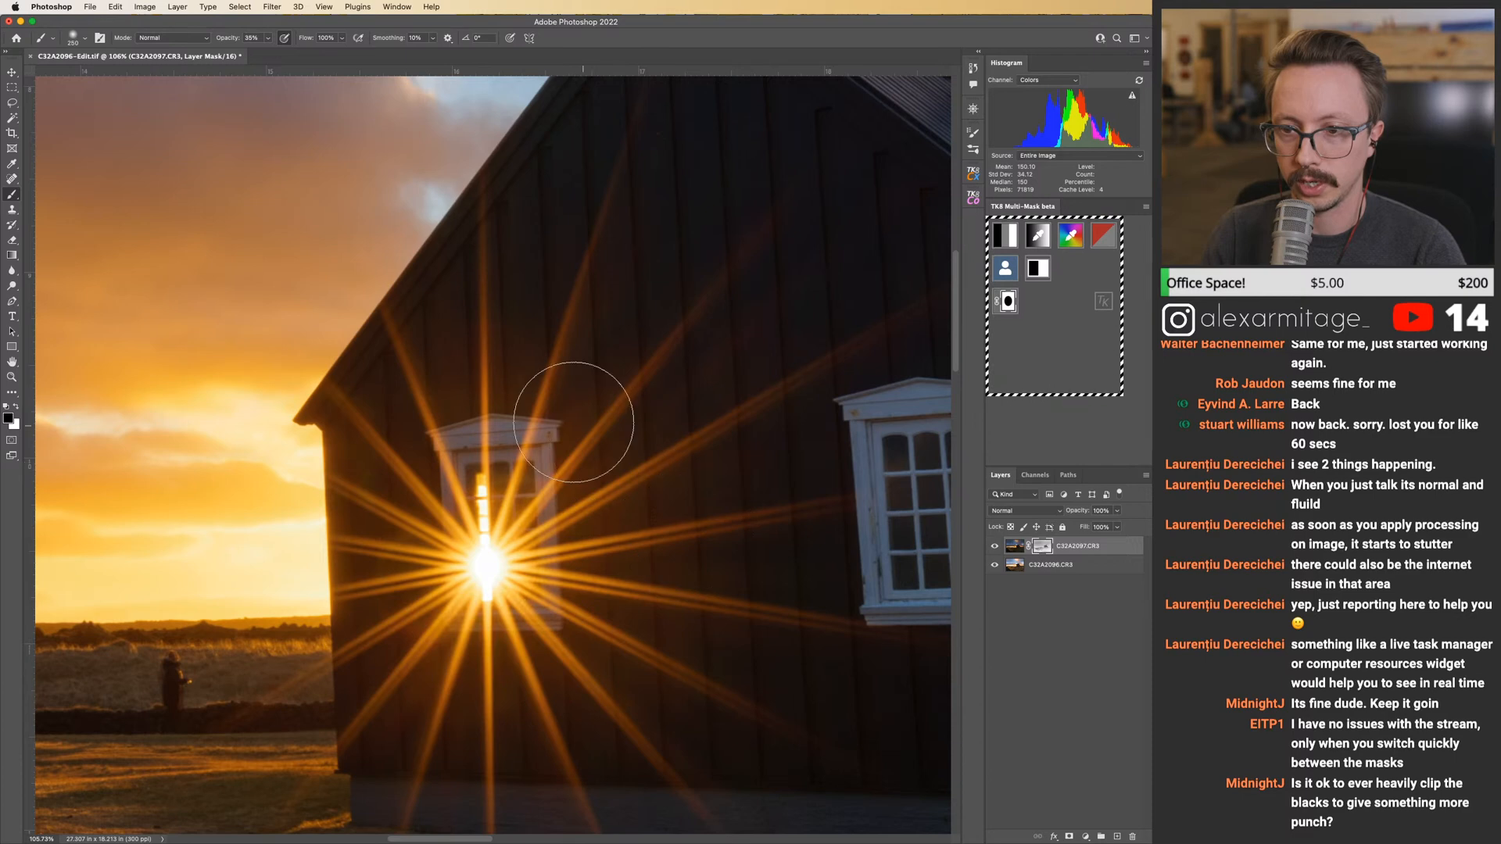
{"action": "key", "text": "z"}
{"action": "left_click_drag", "start_coordinate": [577, 428], "coordinate": [500, 430]}
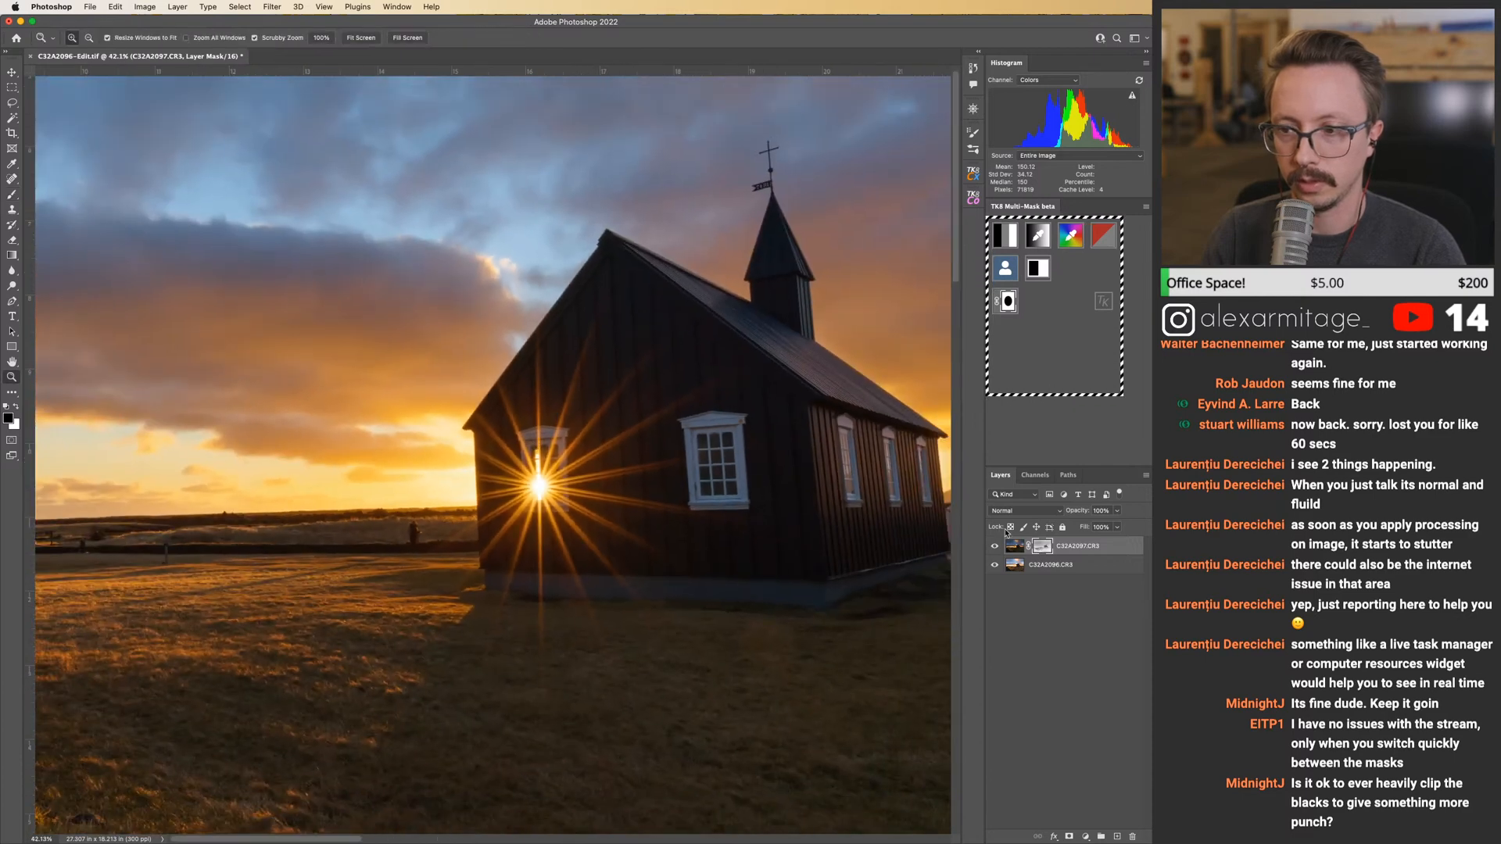
{"action": "key", "text": "super+shift+m"}
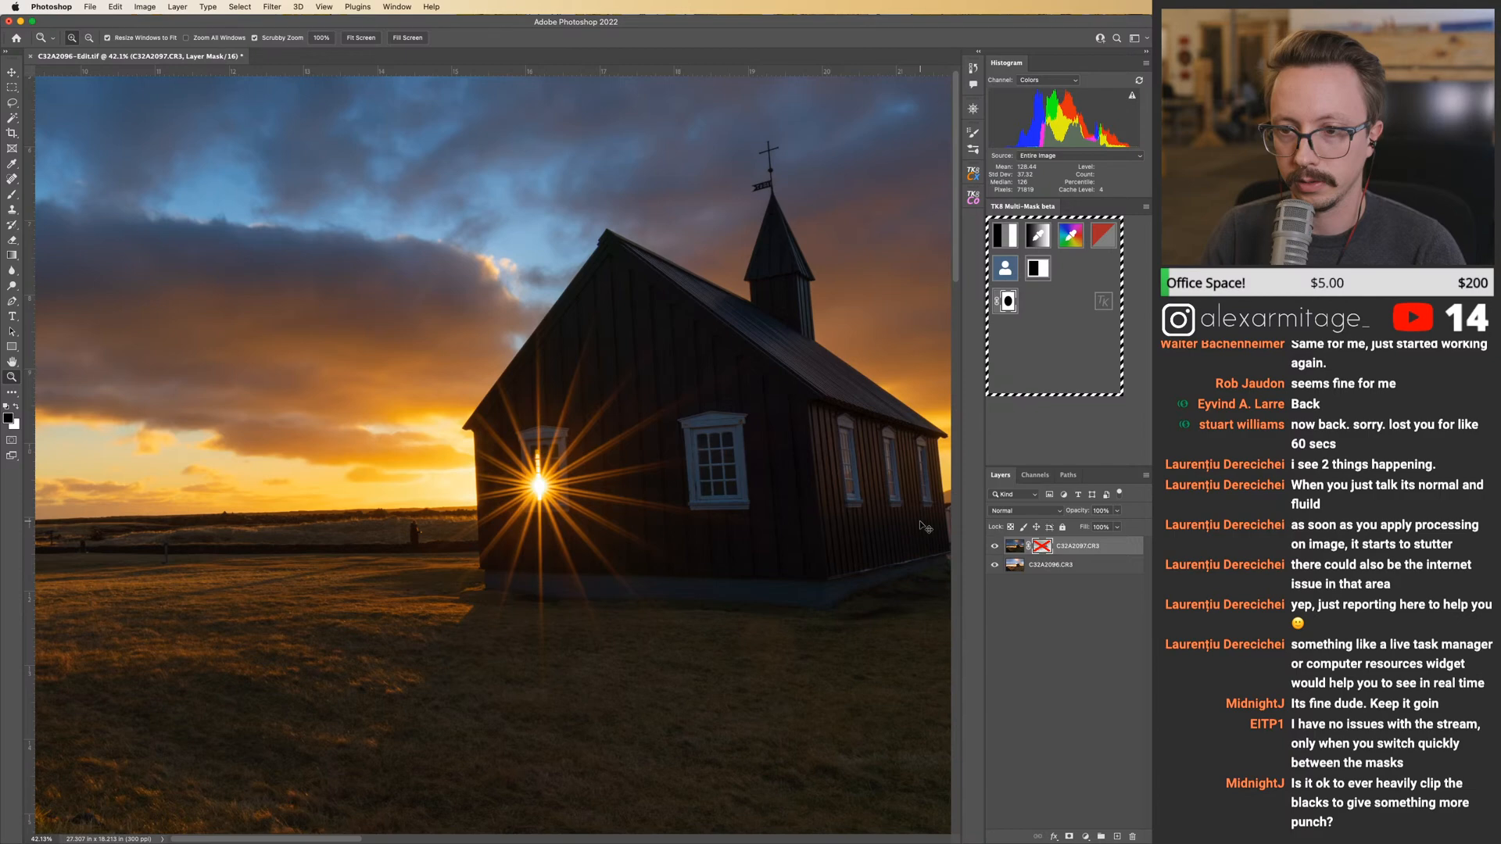
{"action": "key", "text": "super+shift+m"}
Examine the blended image at full frame and close up around the sunburst, church and foreground grass.
{"action": "left_click_drag", "start_coordinate": [794, 523], "coordinate": [599, 517]}
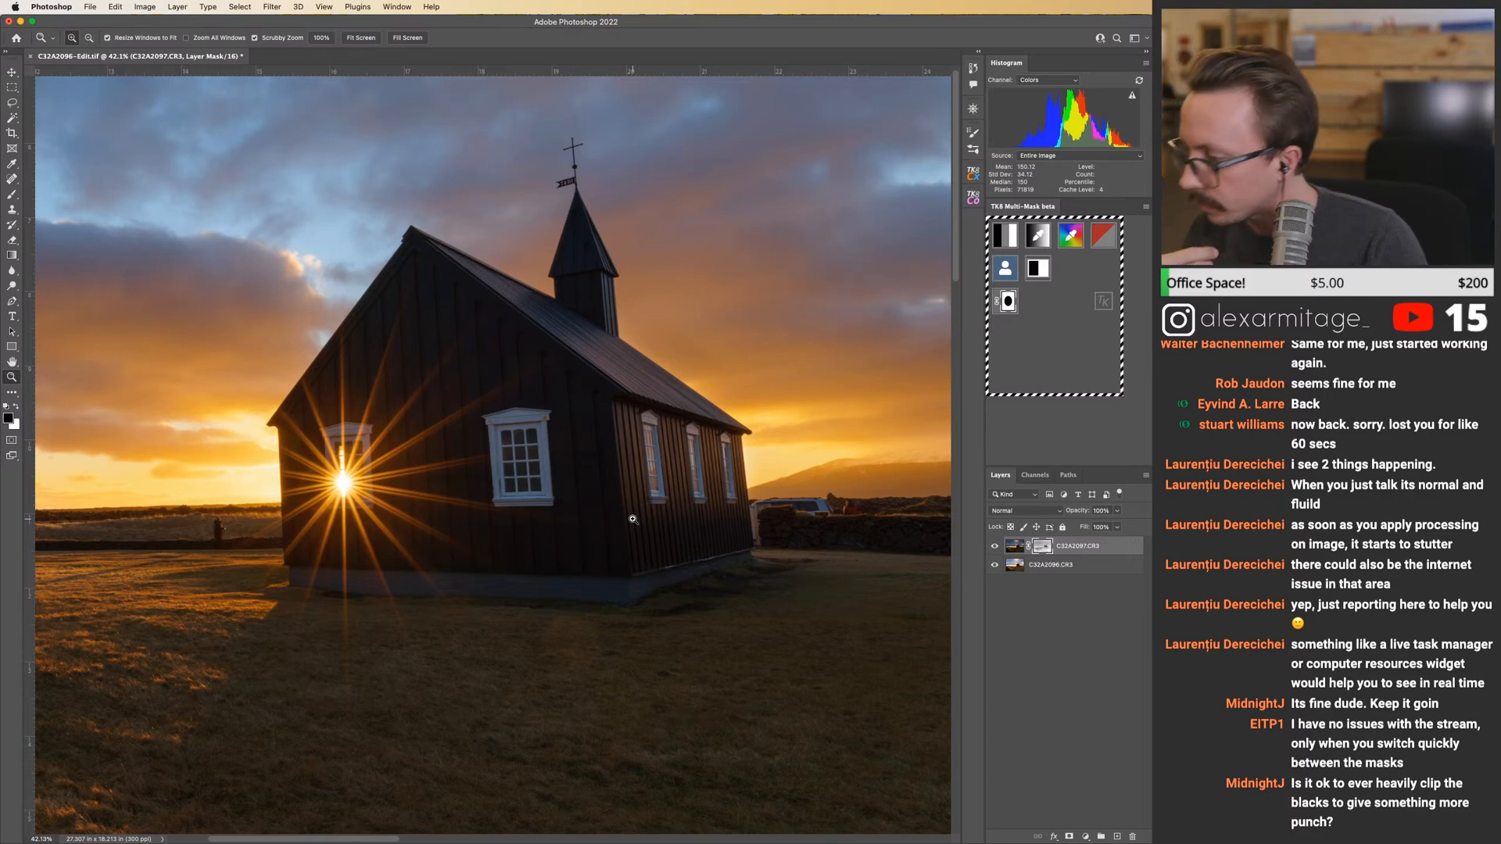
{"action": "scroll", "coordinate": [617, 522], "scroll_direction": "down", "scroll_amount": 5}
{"action": "scroll", "coordinate": [586, 525], "scroll_direction": "down", "scroll_amount": 1}
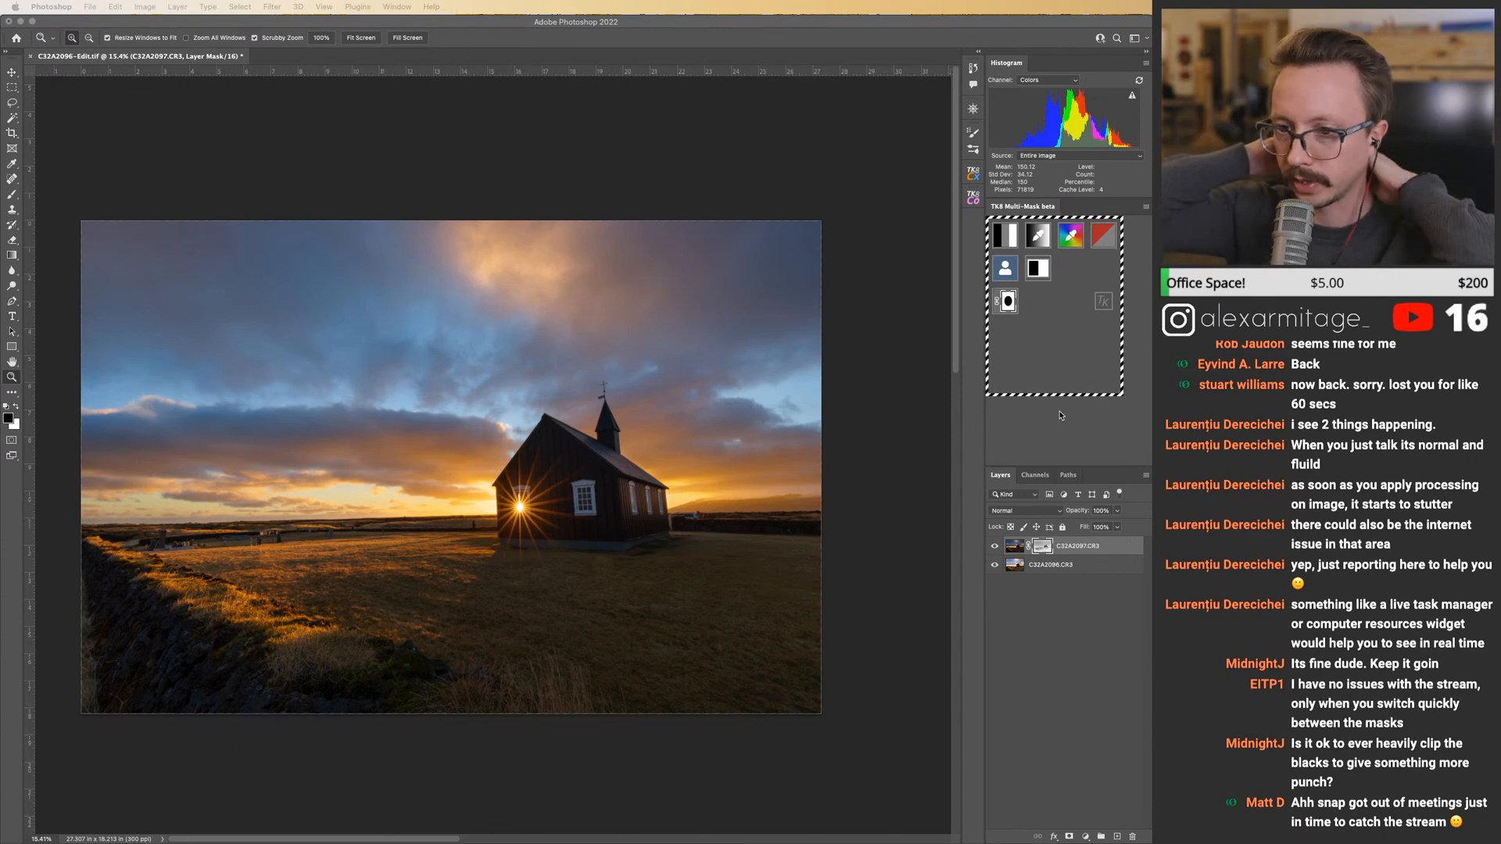
{"action": "left_click", "coordinate": [528, 508]}
{"action": "left_click_drag", "start_coordinate": [520, 507], "coordinate": [581, 506]}
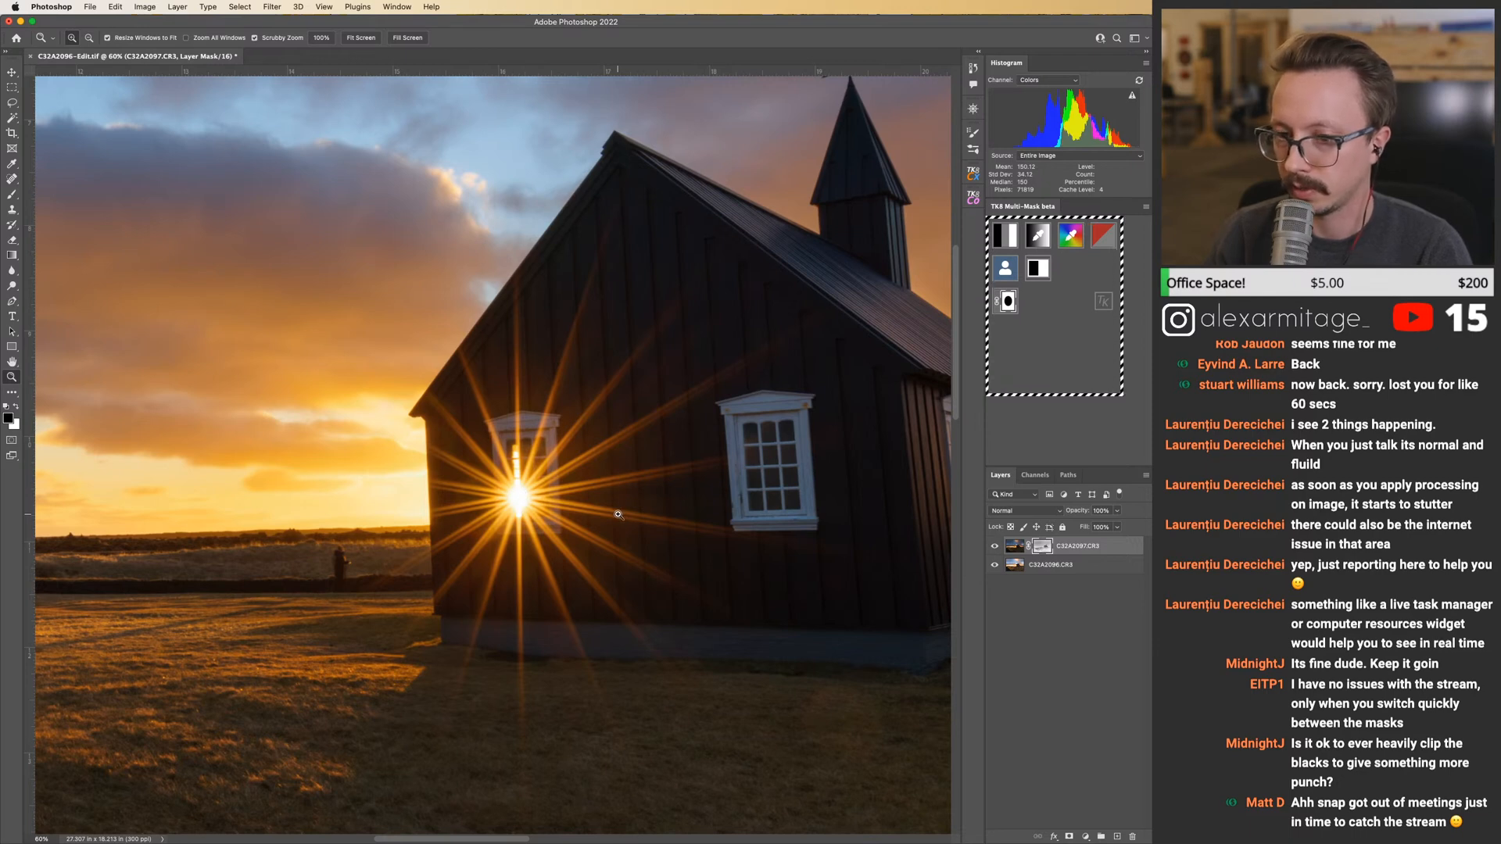
{"action": "scroll", "coordinate": [618, 515], "scroll_direction": "down", "scroll_amount": 5}
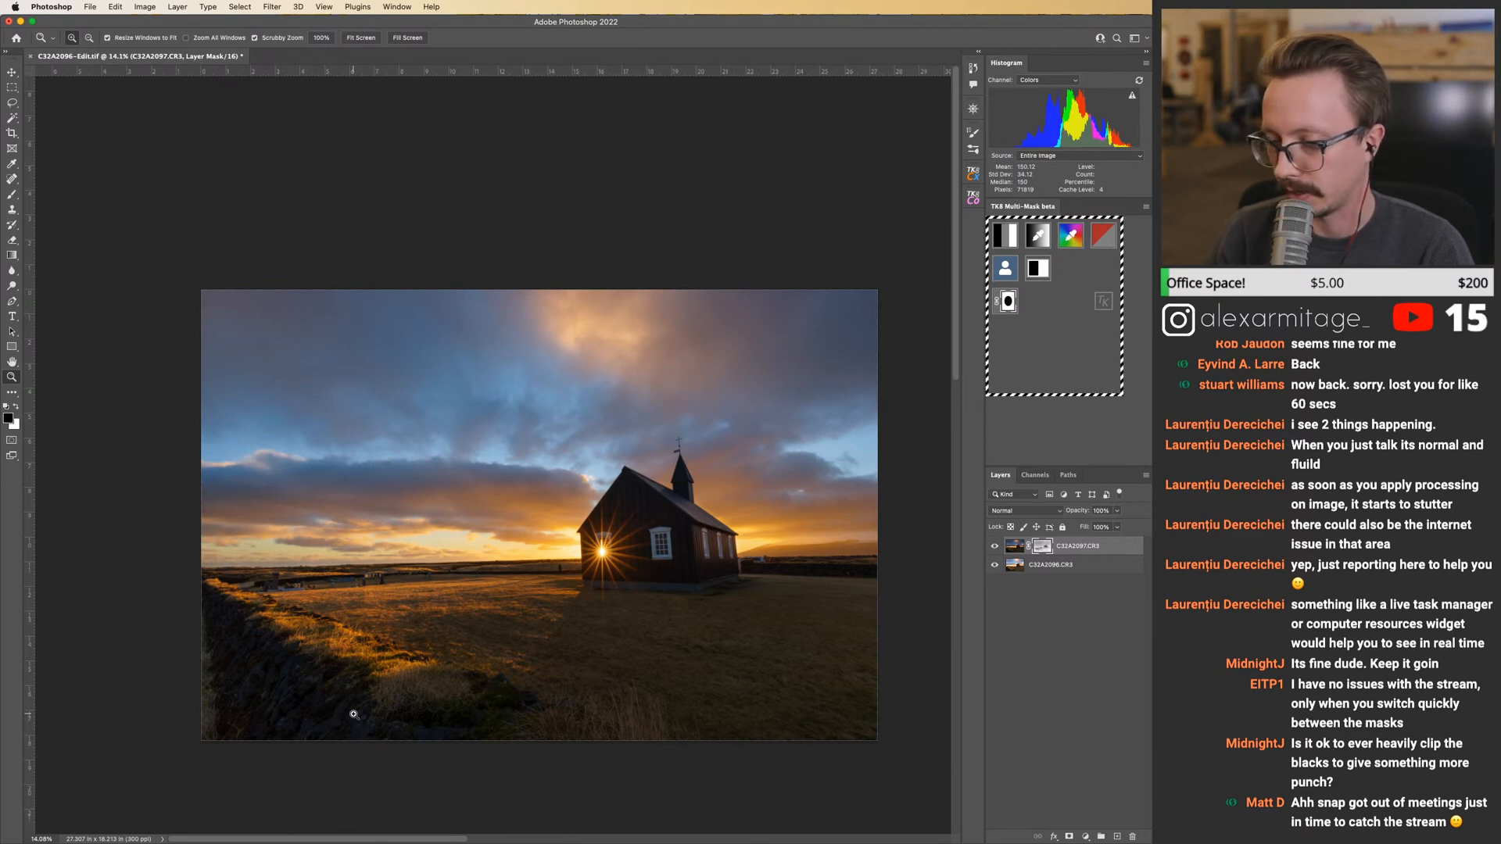
{"action": "scroll", "coordinate": [481, 670], "scroll_direction": "up", "scroll_amount": 2}
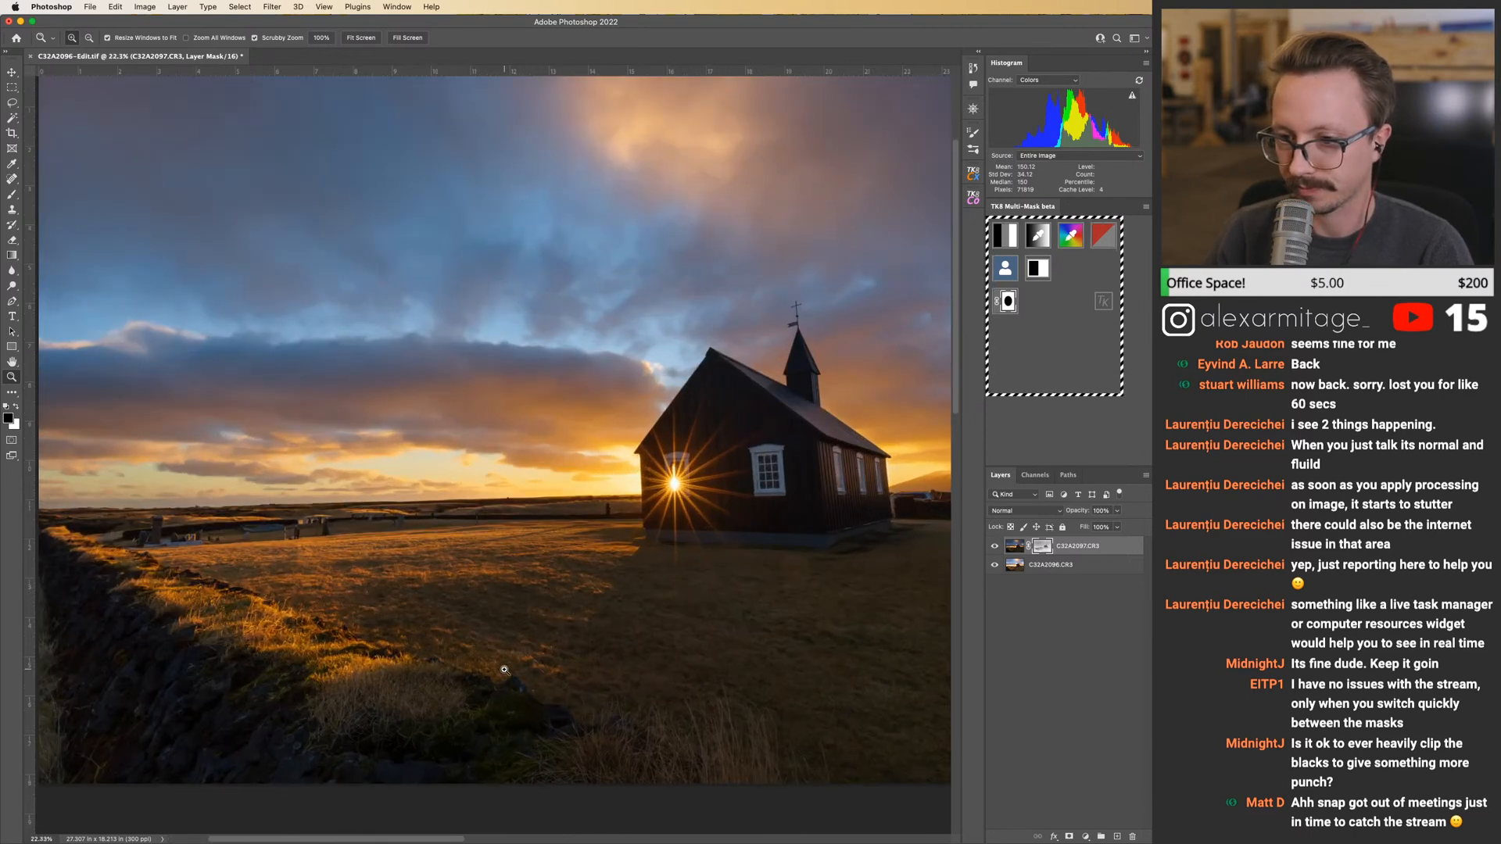
{"action": "scroll", "coordinate": [504, 670], "scroll_direction": "down", "scroll_amount": 2}
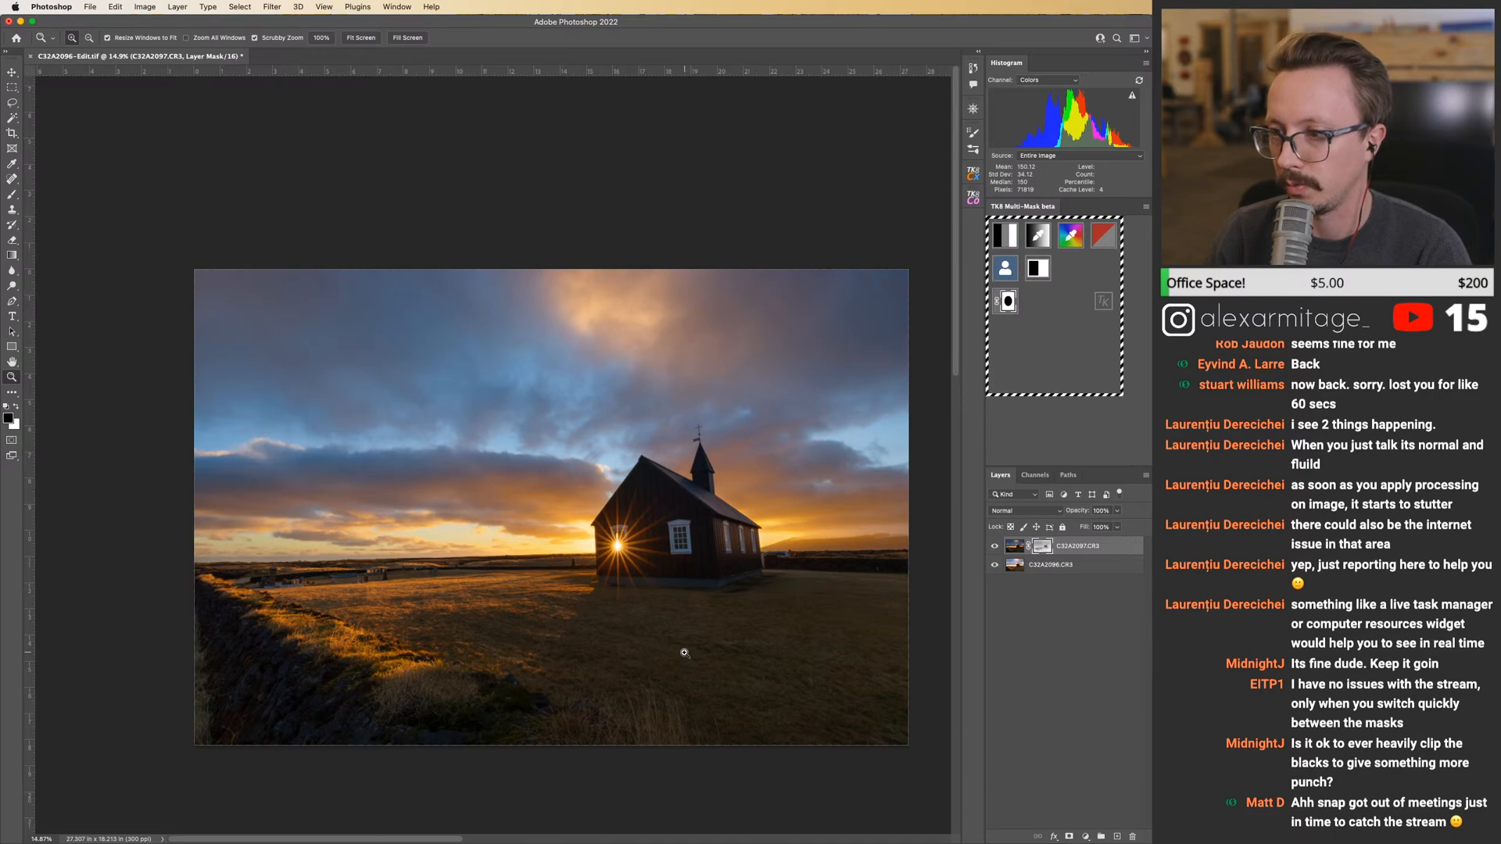
{"action": "left_click_drag", "start_coordinate": [607, 547], "coordinate": [662, 566]}
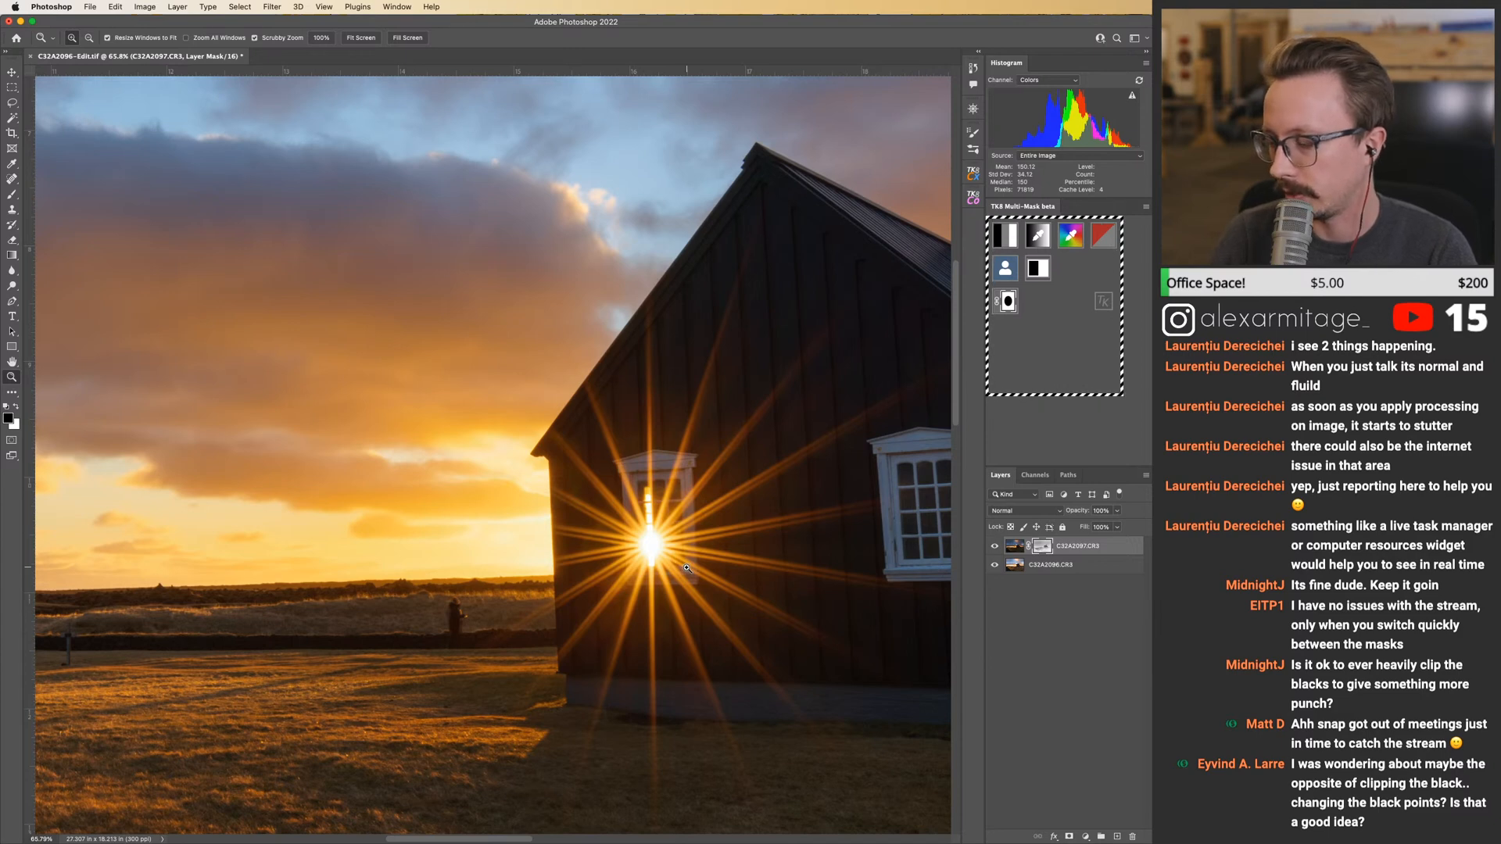
{"action": "scroll", "coordinate": [687, 569], "scroll_direction": "down", "scroll_amount": 5}
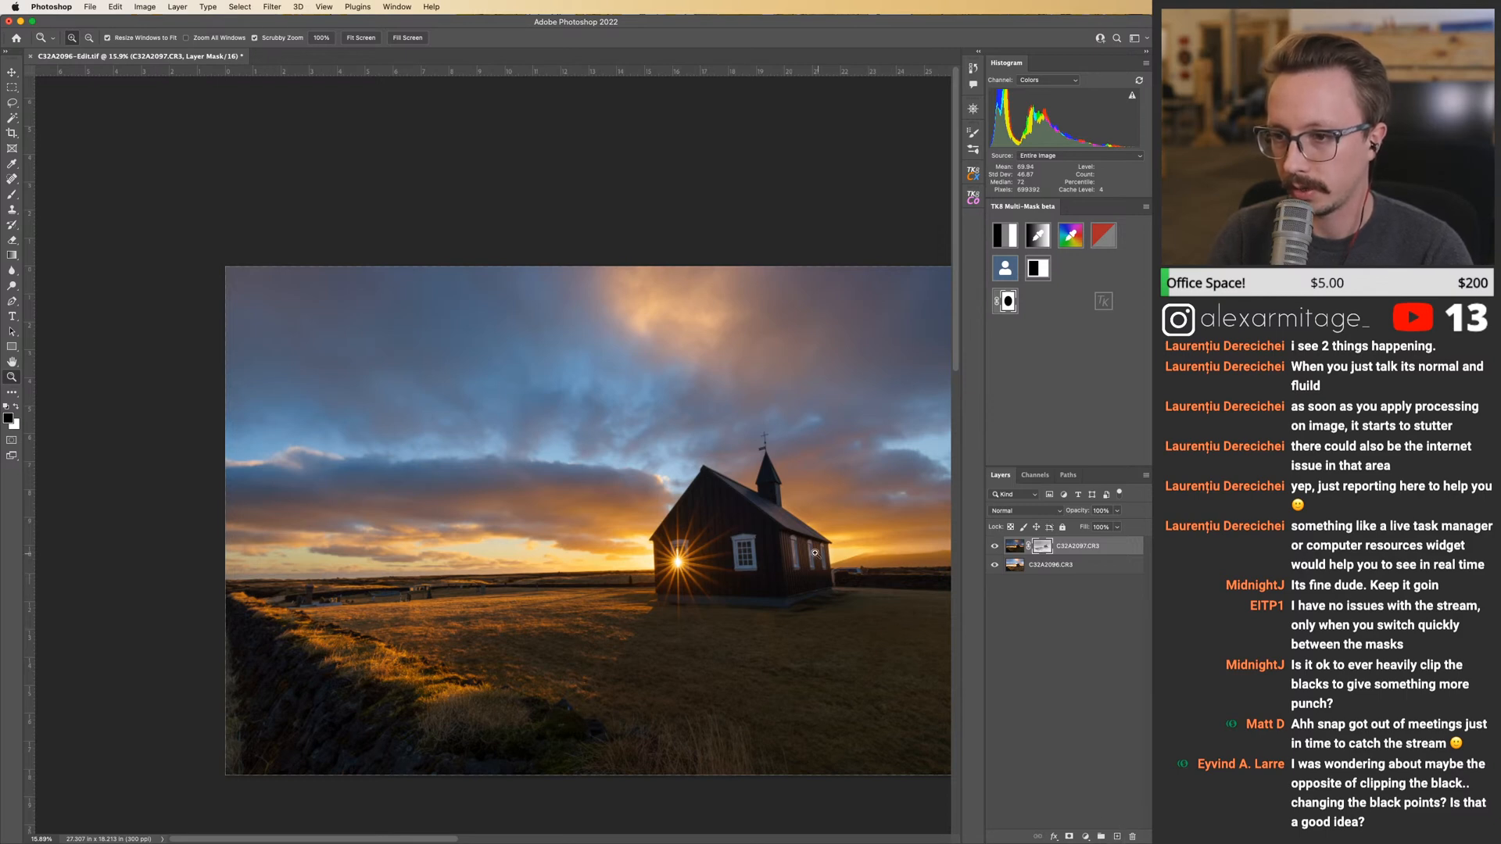
Add a new layer and remove the person standing in the field beside the church with a 175 px Spot Healing Brush.
{"action": "left_click", "coordinate": [1117, 836]}
{"action": "left_click_drag", "start_coordinate": [645, 582], "coordinate": [720, 583]}
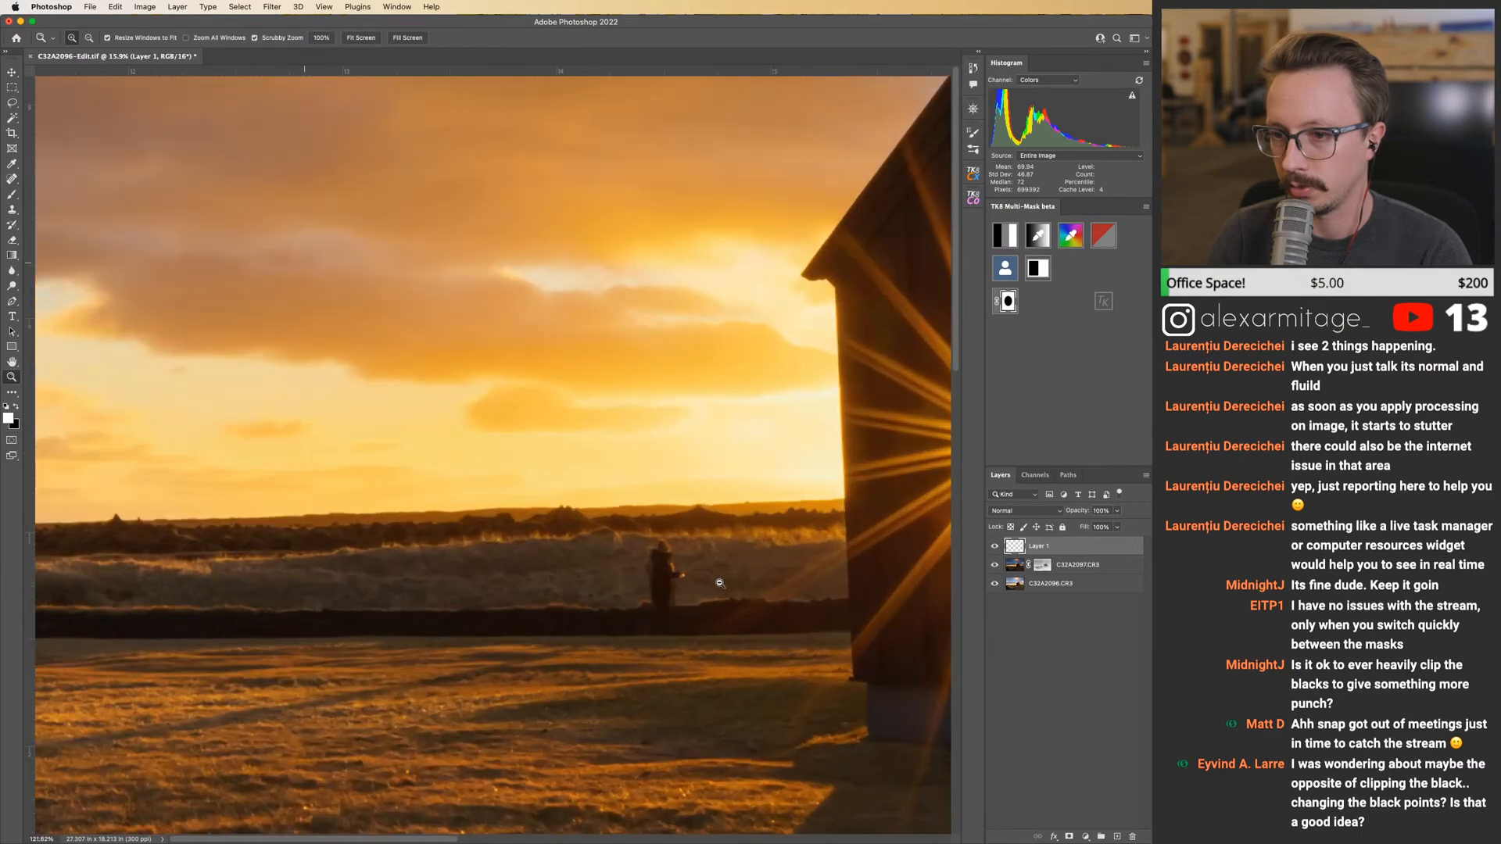
{"action": "key", "text": "j"}
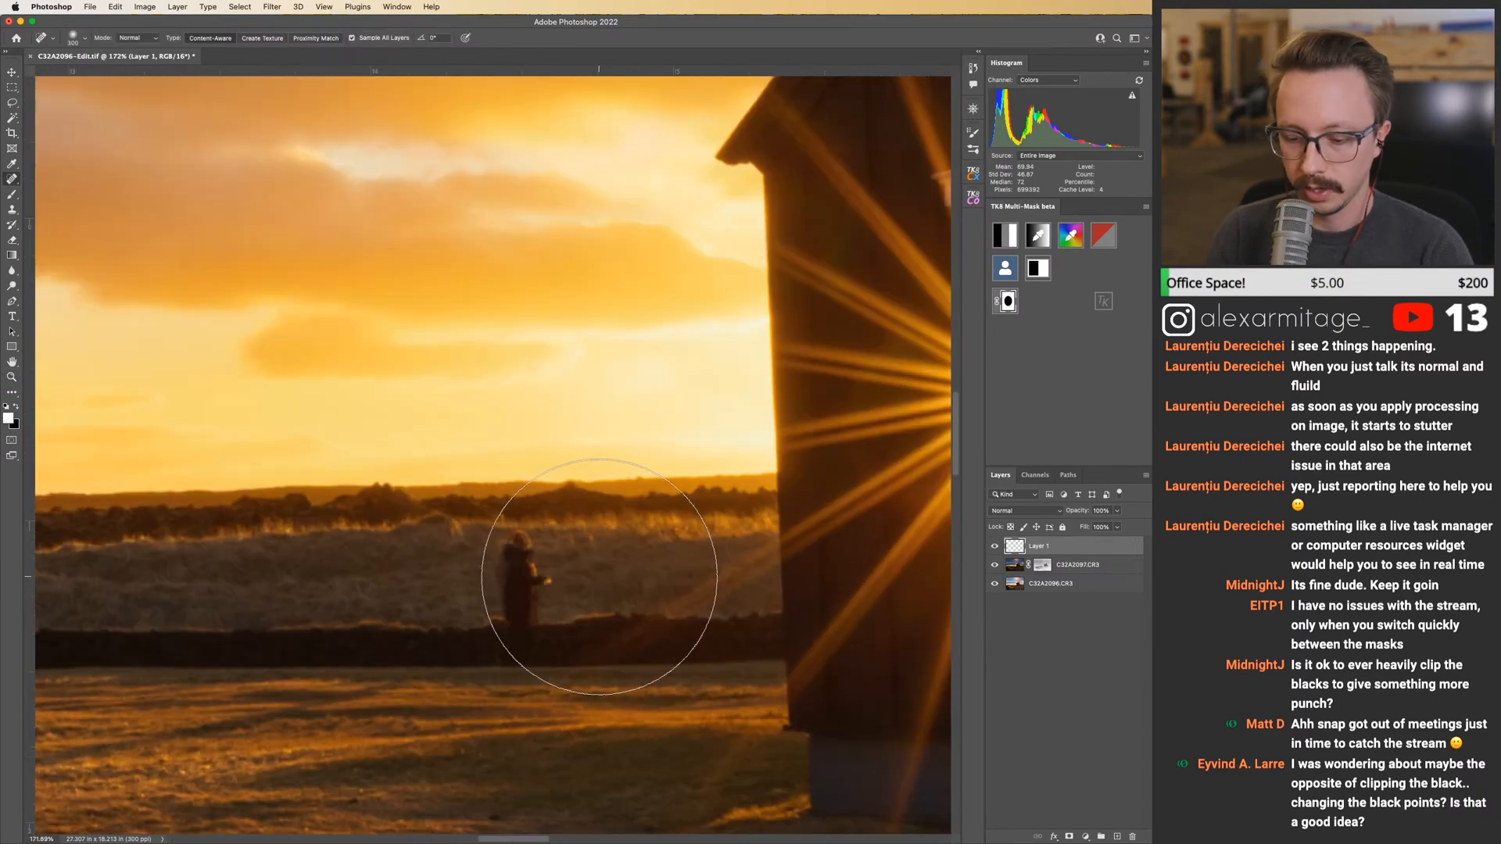
{"action": "key", "text": "bracketleft"}
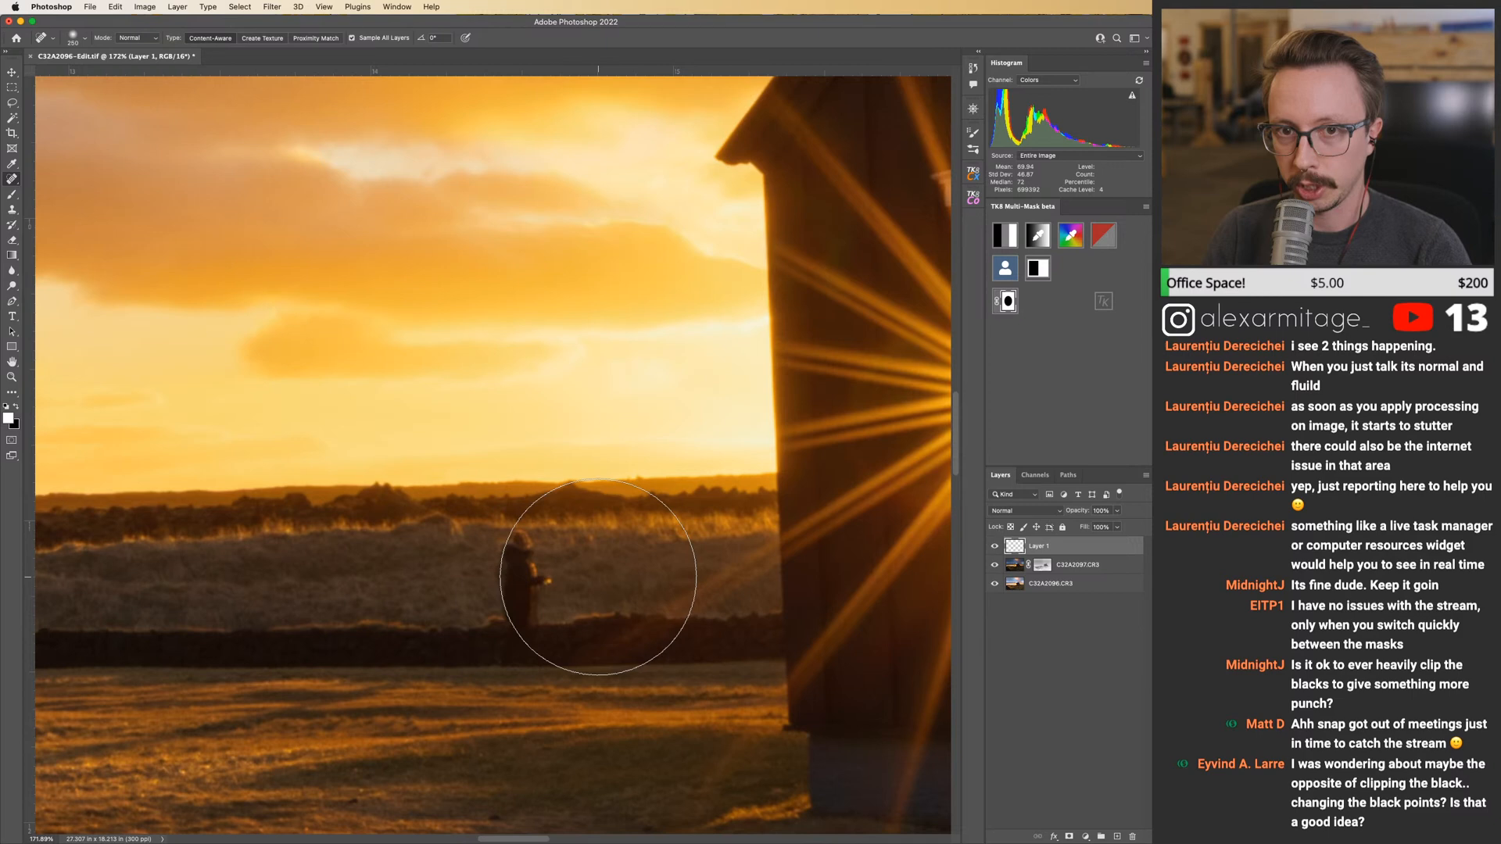
{"action": "key", "text": "bracketleft"}
{"action": "key", "text": "bracketleft"}
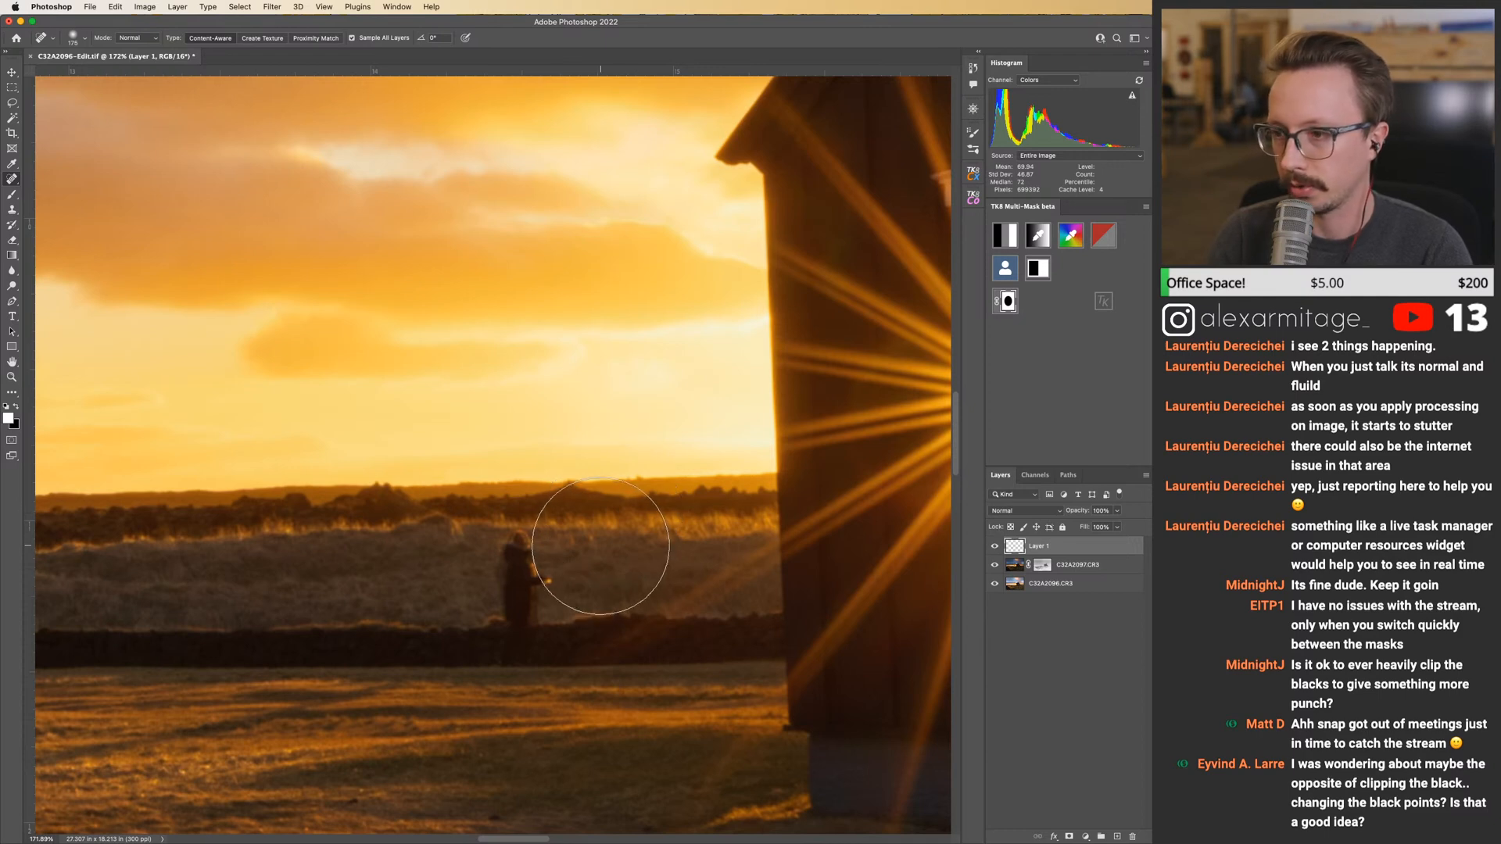
{"action": "left_click", "coordinate": [519, 577]}
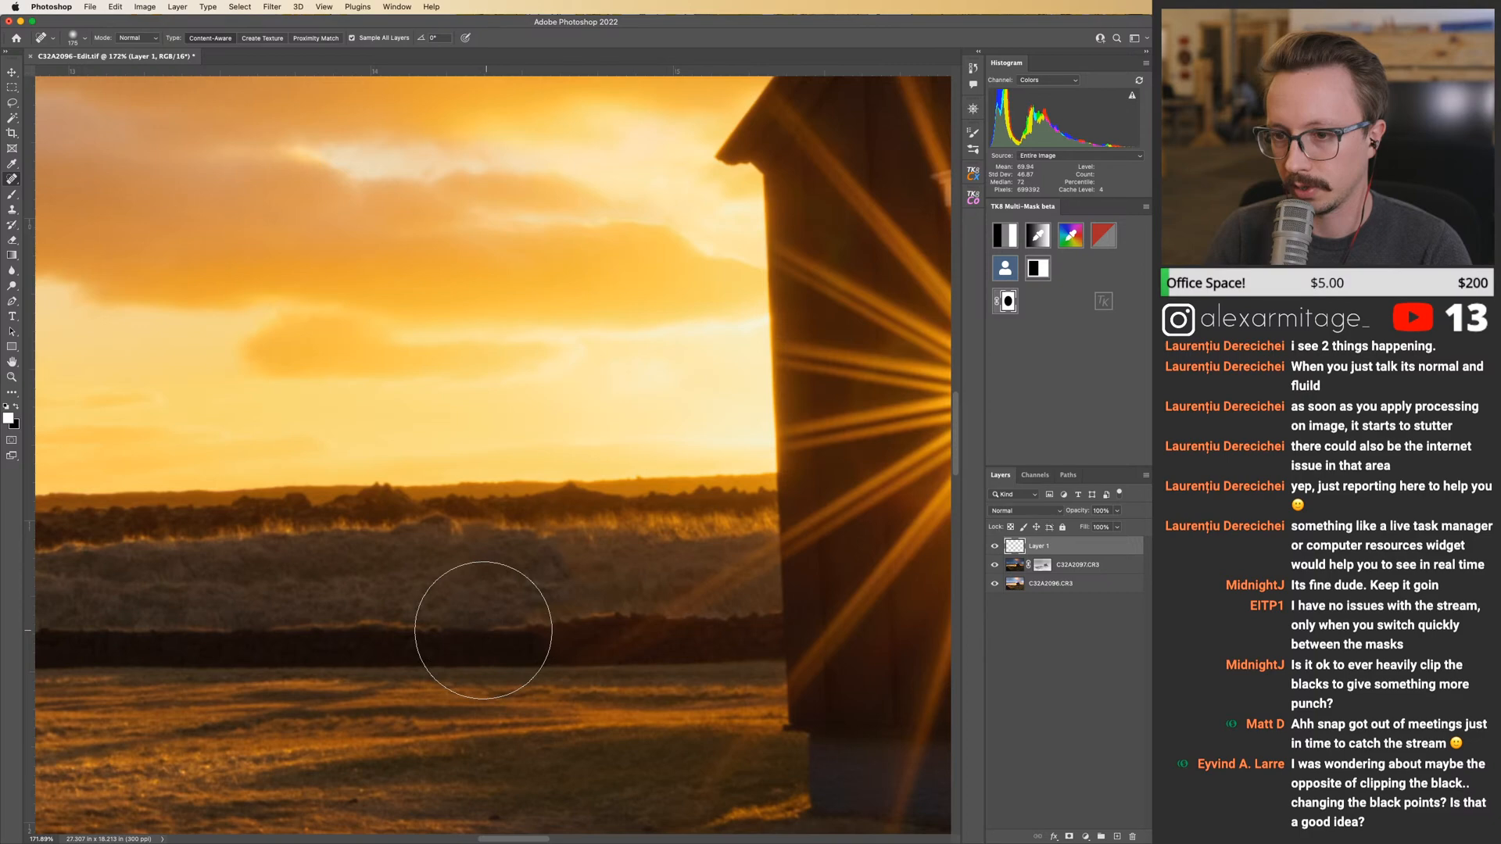
Heal out the person behind the stone wall, next to the parked car on the church's far side.
{"action": "mouse_move", "coordinate": [483, 630]}
{"action": "left_mouse_down"}
{"action": "mouse_move", "coordinate": [654, 560]}
{"action": "mouse_move", "coordinate": [496, 553]}
{"action": "mouse_move", "coordinate": [743, 560]}
{"action": "mouse_move", "coordinate": [413, 551]}
{"action": "left_mouse_up"}
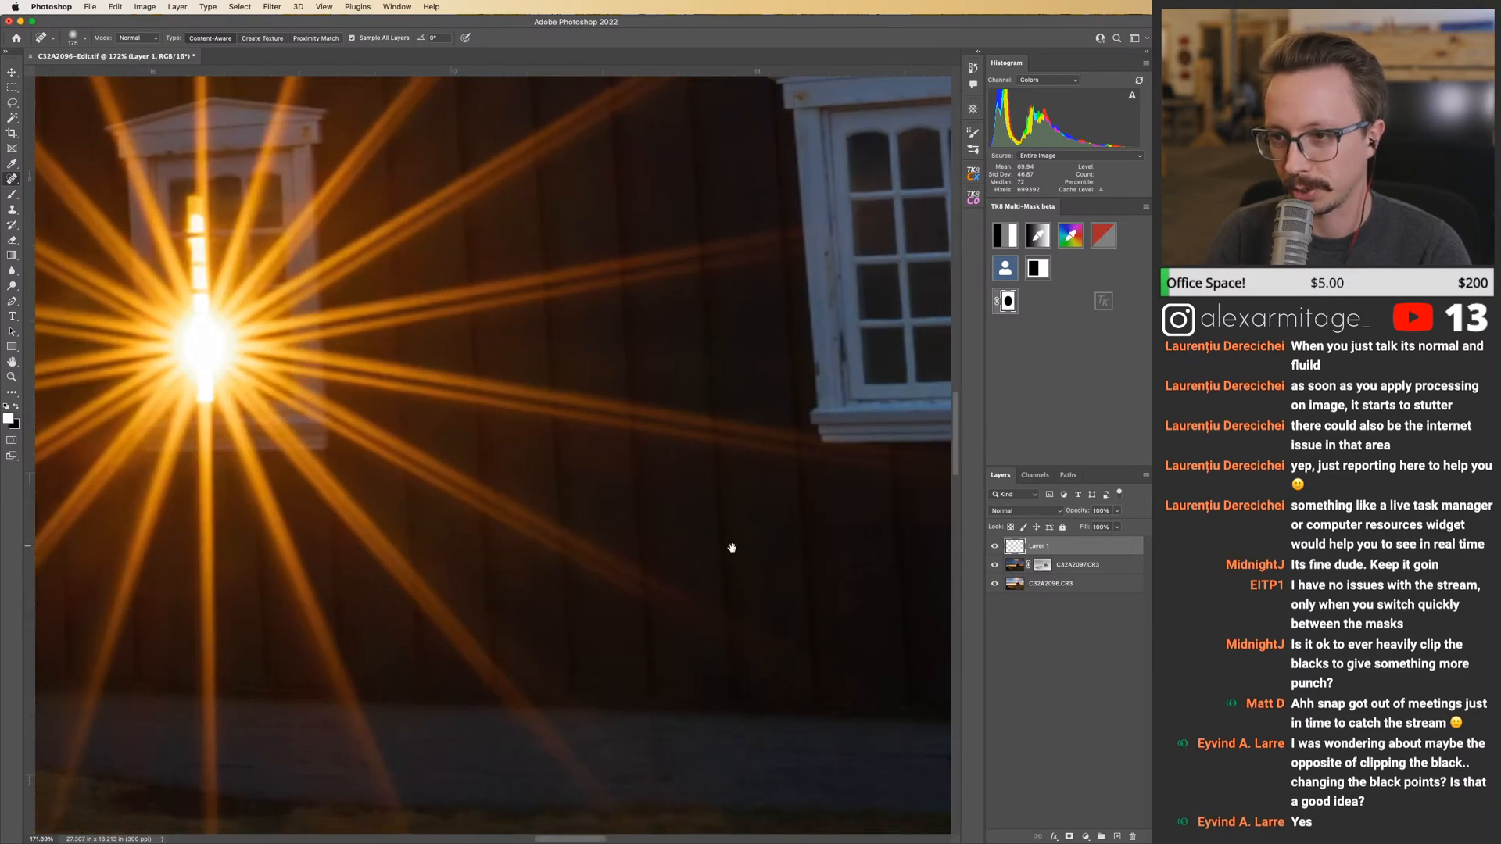
{"action": "left_click_drag", "start_coordinate": [732, 548], "coordinate": [485, 602]}
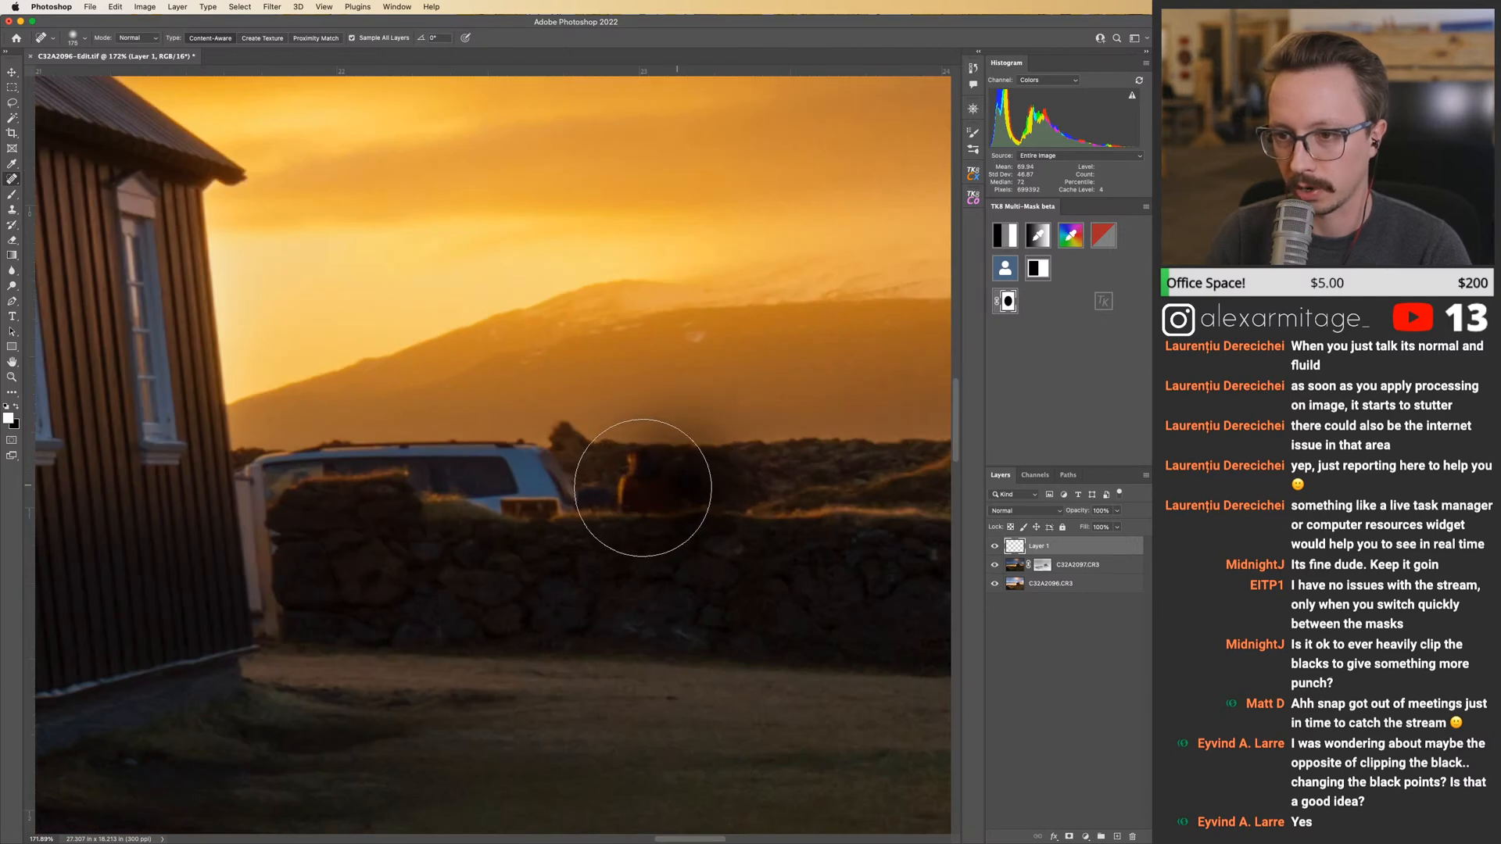
{"action": "left_click", "coordinate": [618, 481]}
Heal out most of the parked car behind the stone wall, retrying the stroke with a harder Spot Healing Brush.
{"action": "left_click_drag", "start_coordinate": [519, 469], "coordinate": [295, 475]}
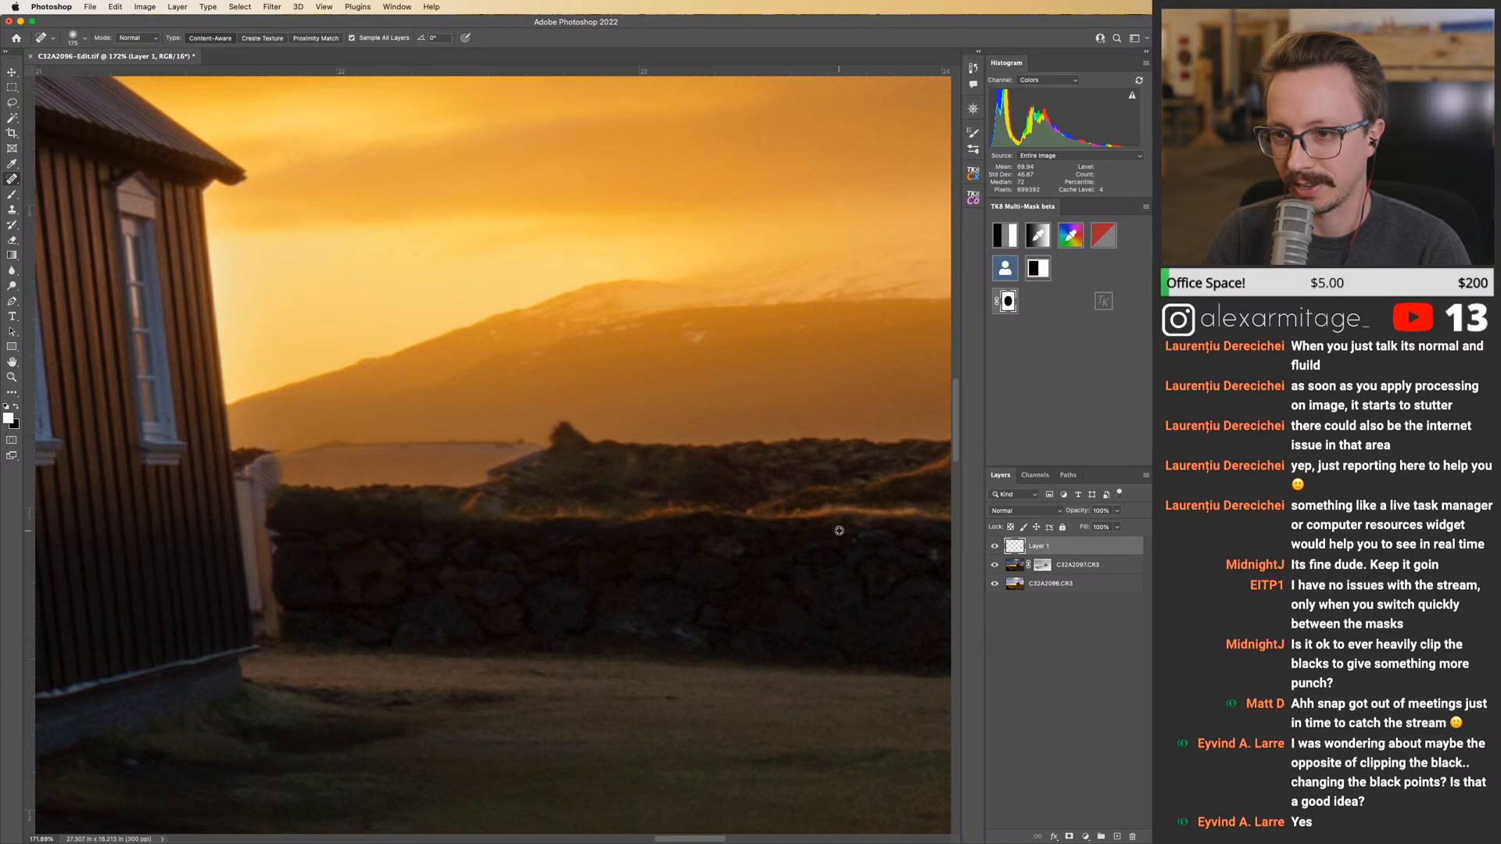
{"action": "key", "text": "super+z"}
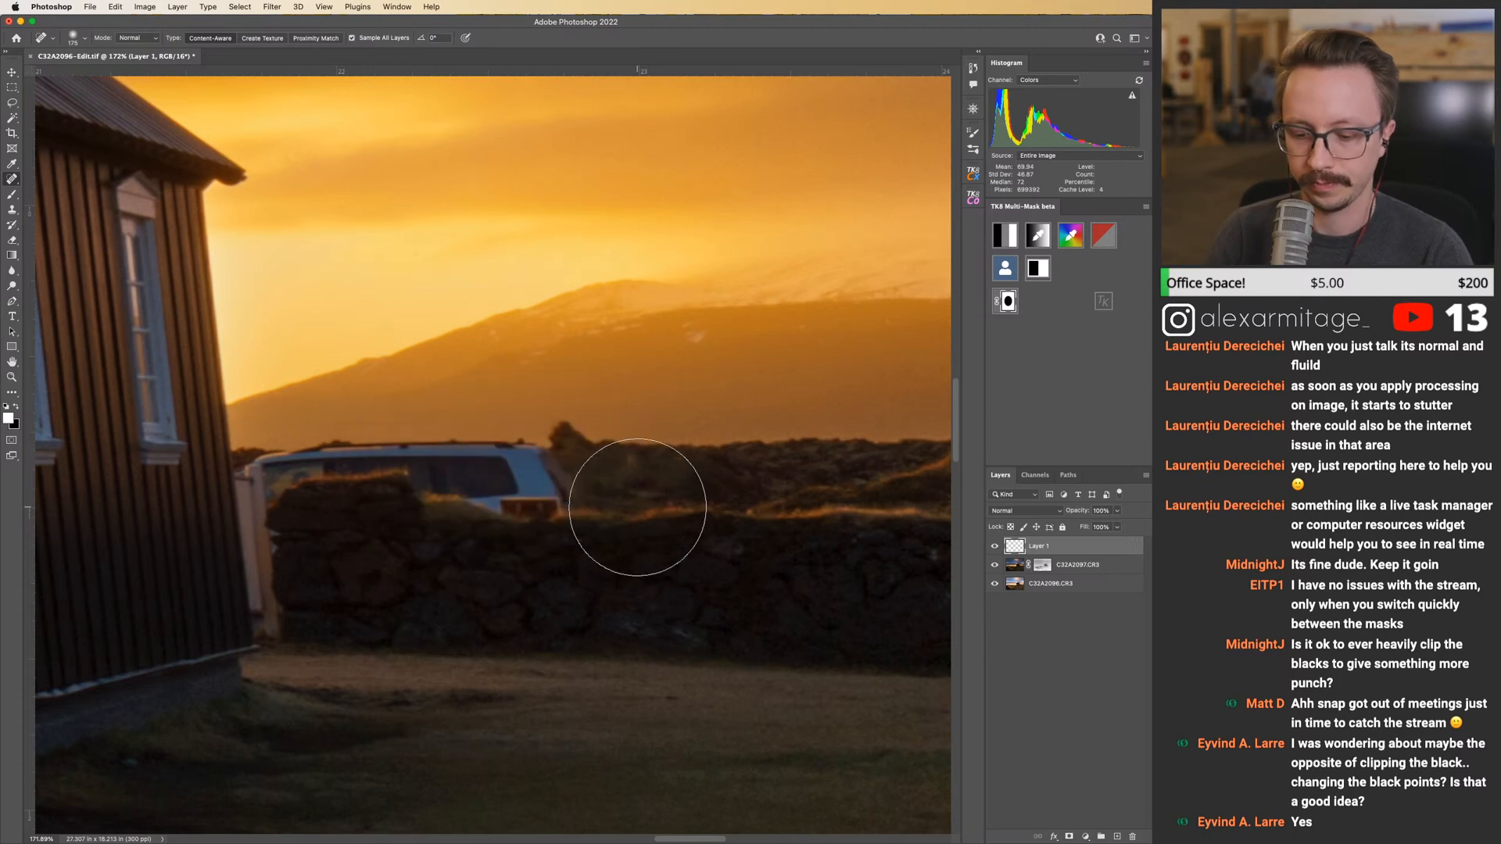
{"action": "left_click", "coordinate": [84, 38]}
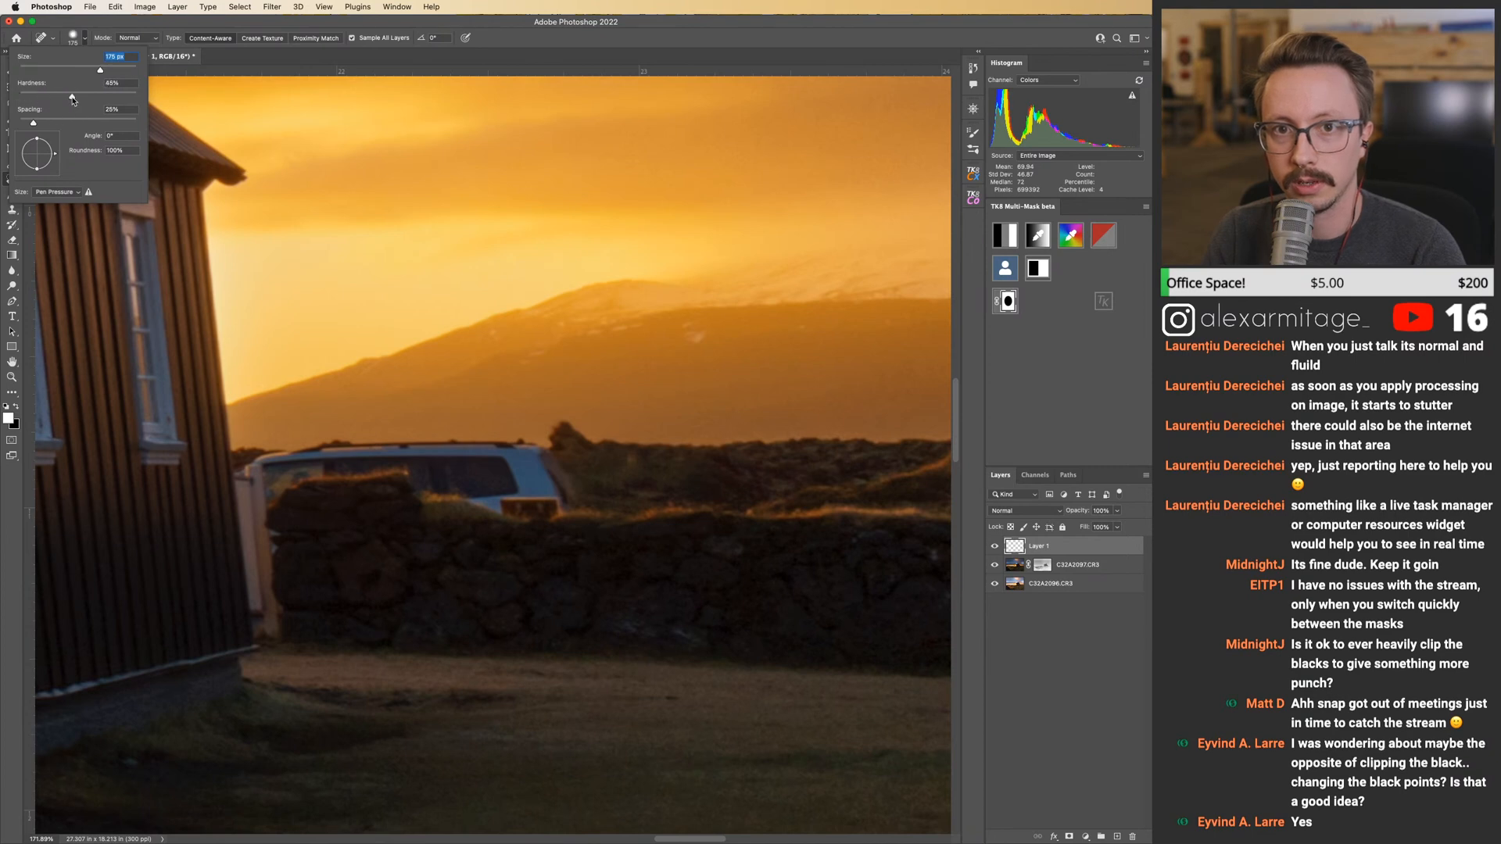
{"action": "key", "text": "Return"}
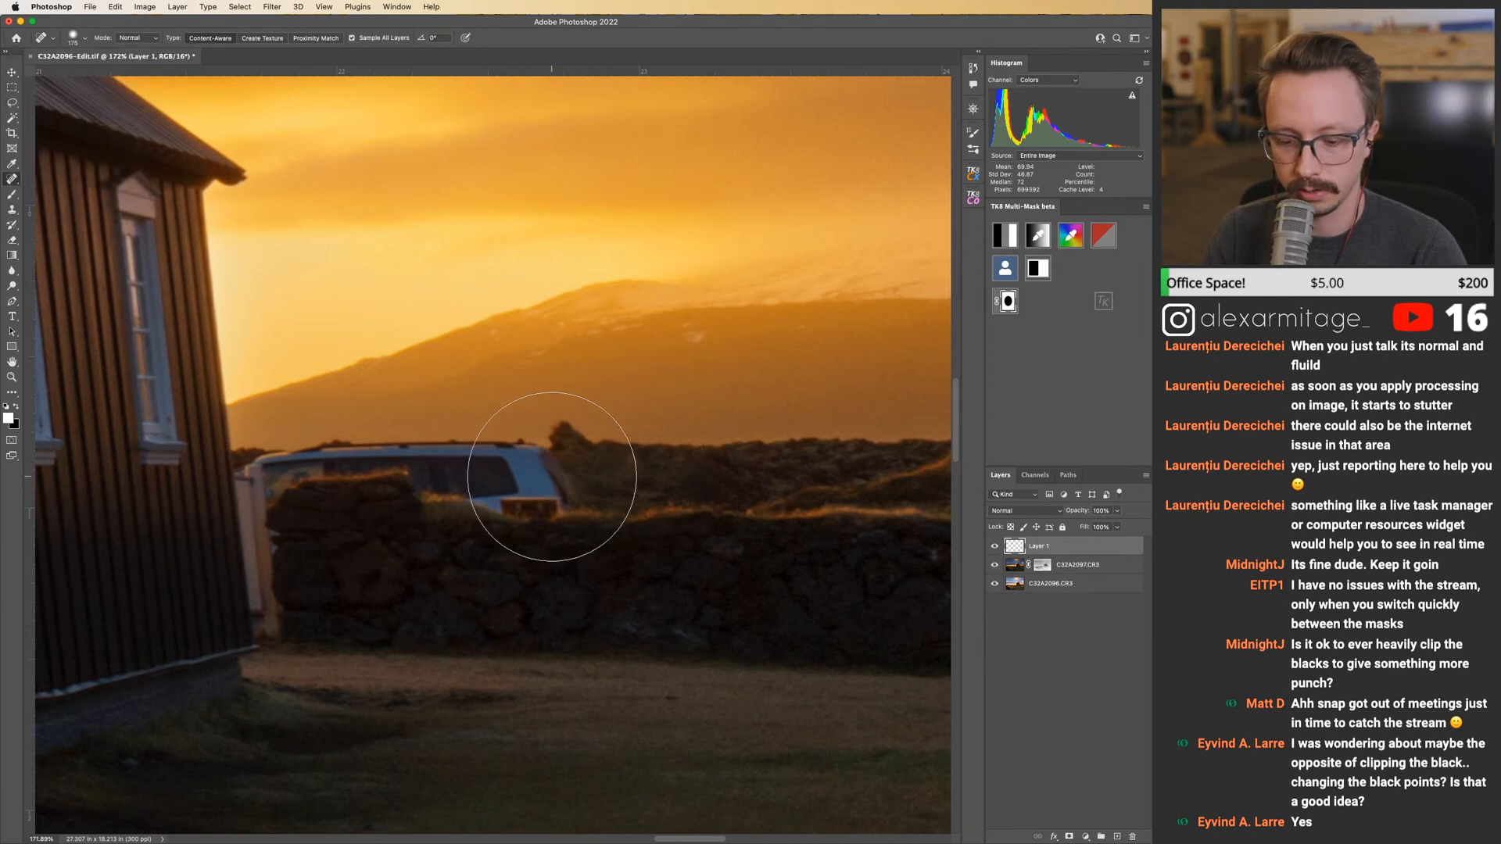
{"action": "left_click_drag", "start_coordinate": [553, 476], "coordinate": [409, 436]}
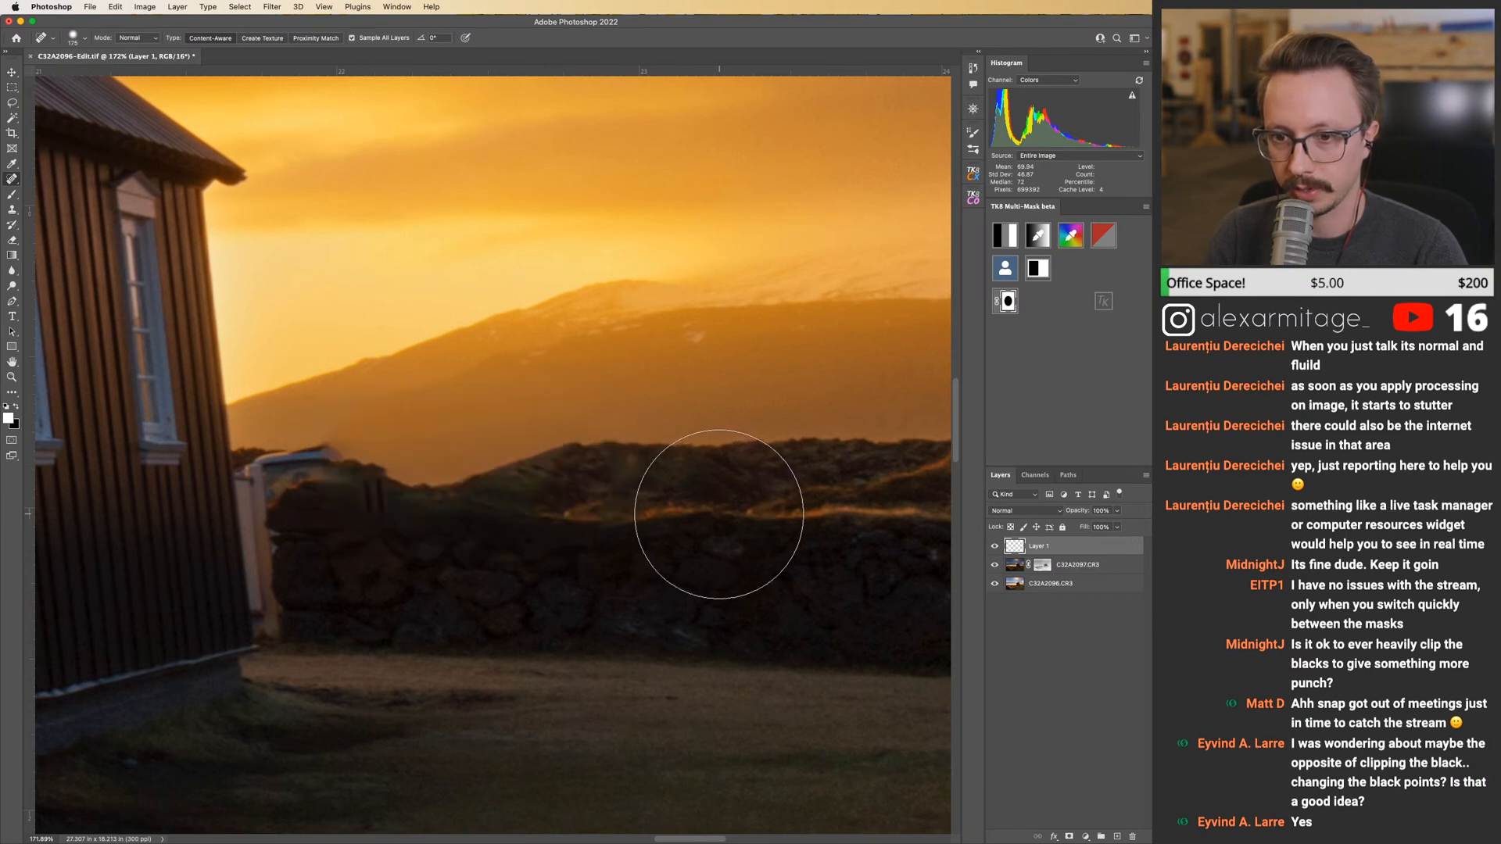
Heal away the leftover car roof beside the gate post with a smaller brush, undoing strokes that damage the surrounding wall.
{"action": "scroll", "coordinate": [647, 470], "scroll_direction": "left", "scroll_amount": 5}
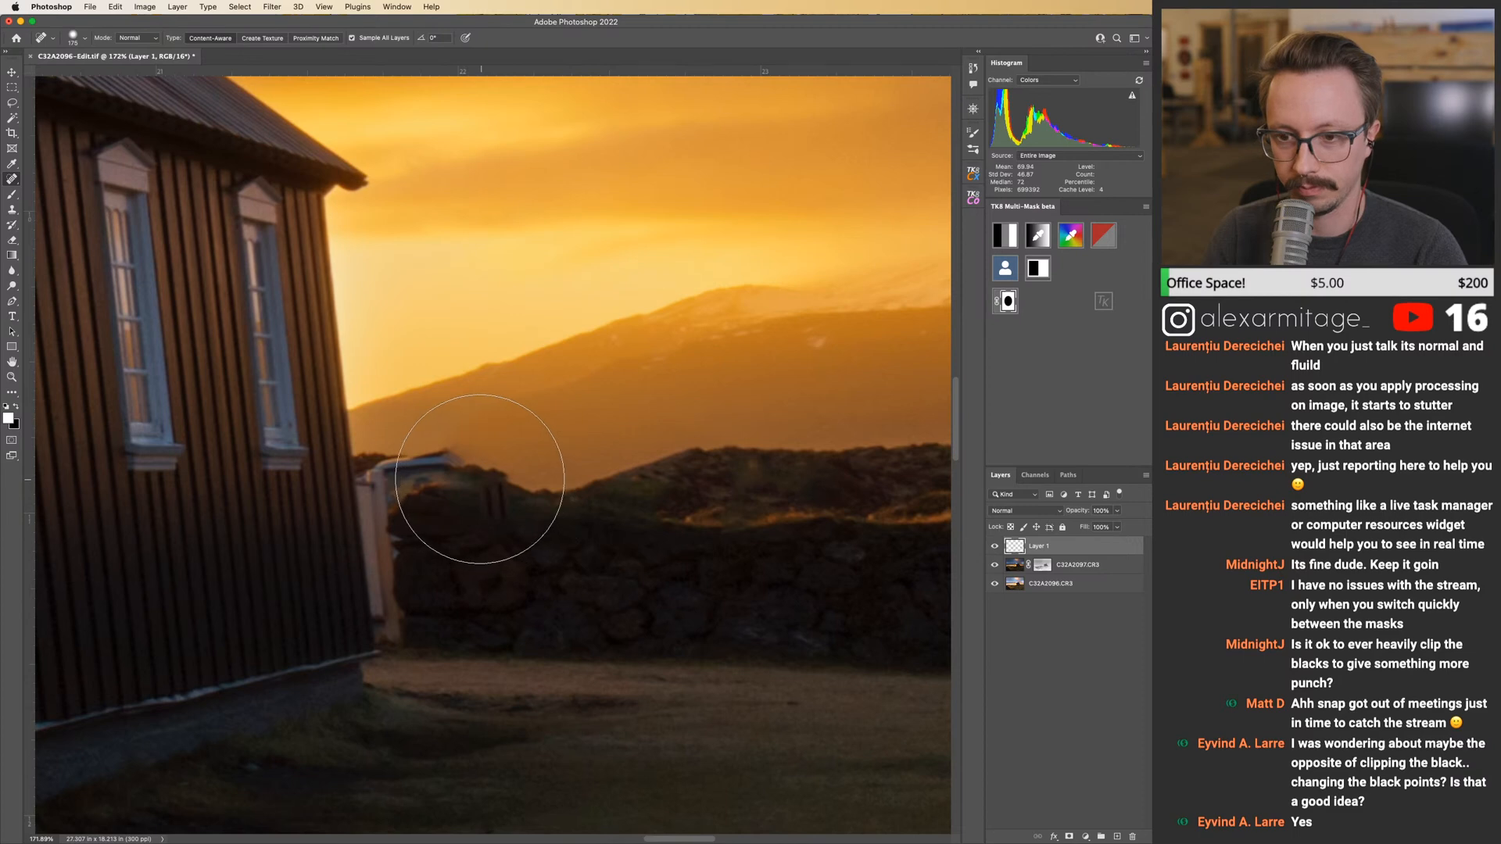
{"action": "key", "text": "z"}
{"action": "scroll", "coordinate": [438, 461], "scroll_direction": "up", "scroll_amount": 3}
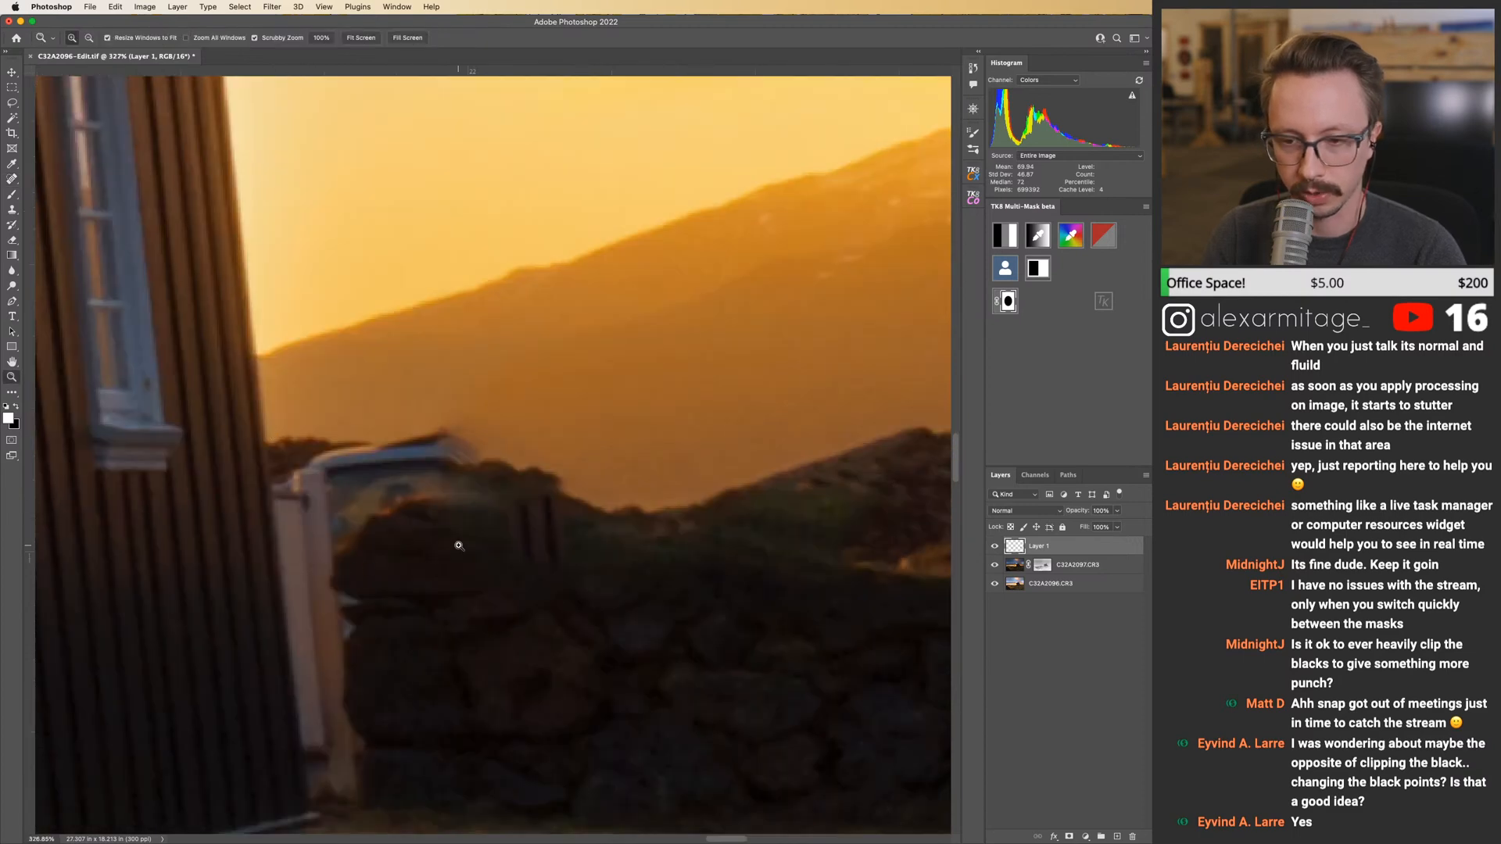
{"action": "key", "text": "j"}
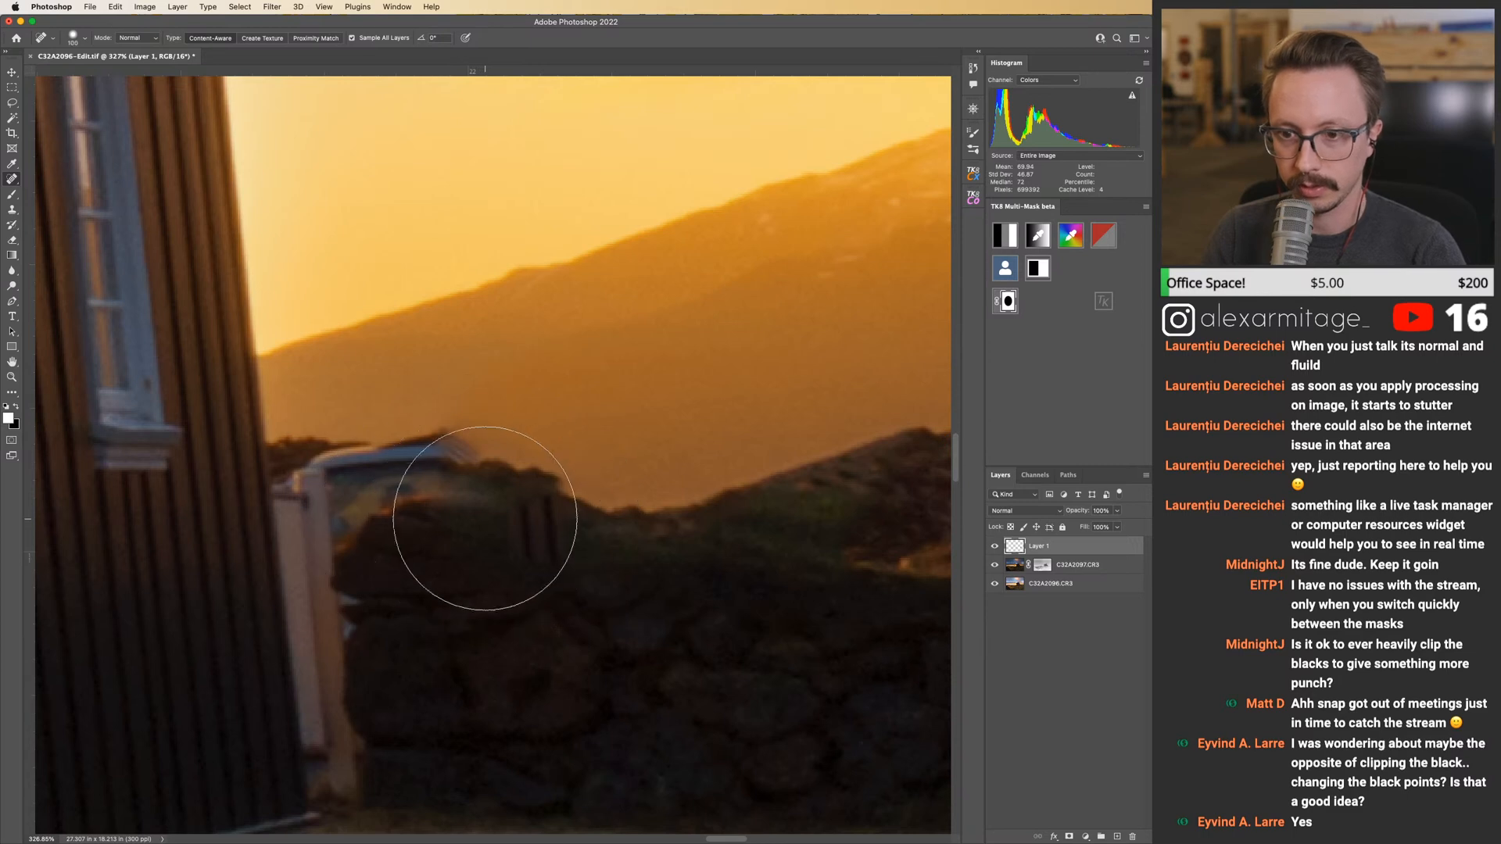
{"action": "mouse_move", "coordinate": [471, 467]}
{"action": "left_mouse_down"}
{"action": "mouse_move", "coordinate": [332, 482]}
{"action": "mouse_move", "coordinate": [372, 523]}
{"action": "left_mouse_up"}
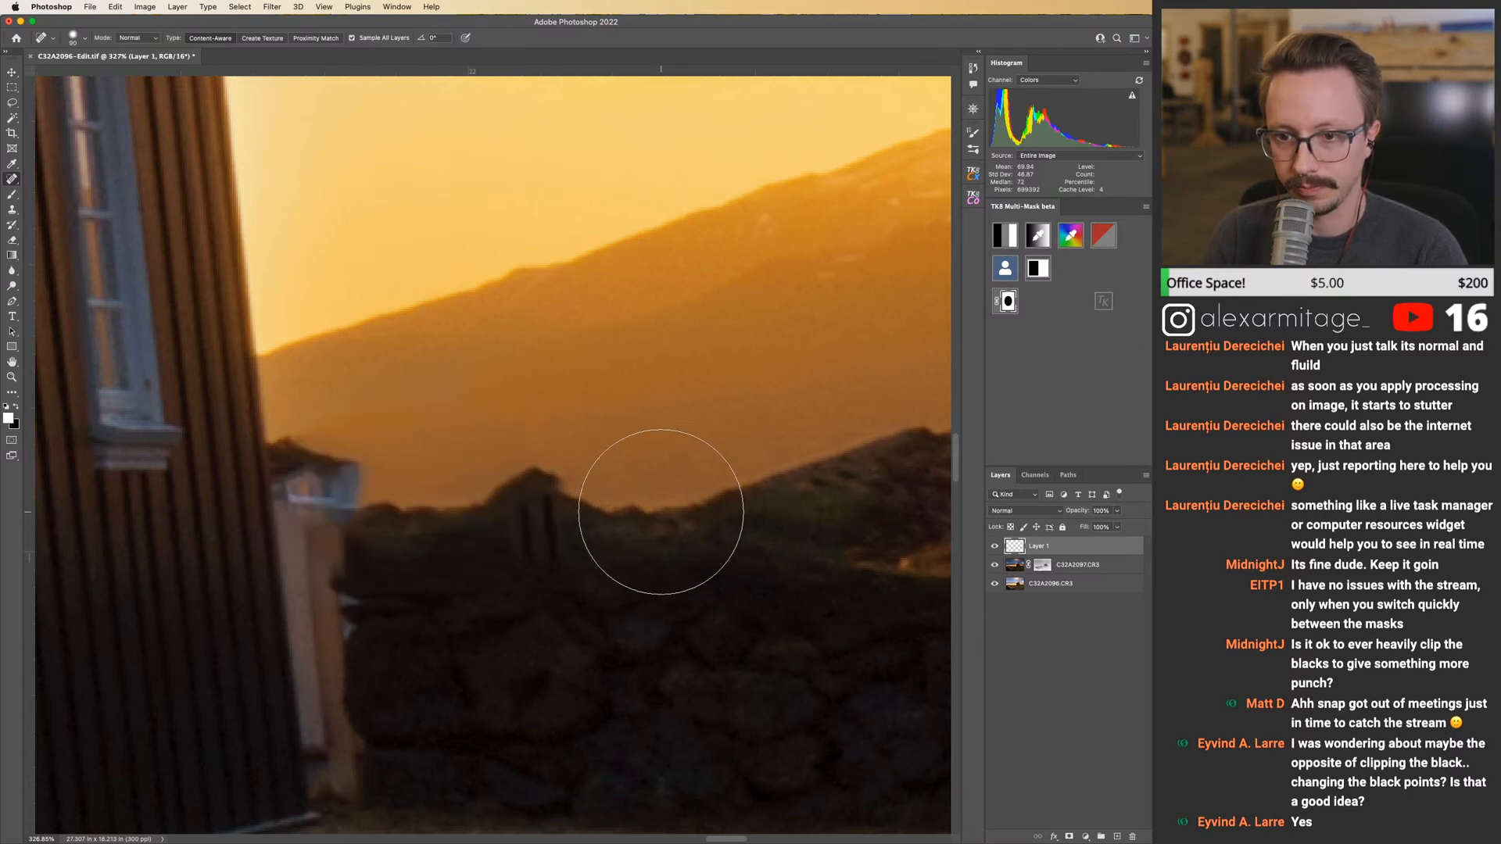
{"action": "key", "text": "super+z"}
{"action": "mouse_move", "coordinate": [477, 462]}
{"action": "left_mouse_down"}
{"action": "mouse_move", "coordinate": [409, 475]}
{"action": "mouse_move", "coordinate": [443, 507]}
{"action": "mouse_move", "coordinate": [433, 472]}
{"action": "mouse_move", "coordinate": [411, 492]}
{"action": "mouse_move", "coordinate": [403, 472]}
{"action": "mouse_move", "coordinate": [499, 481]}
{"action": "left_mouse_up"}
{"action": "key", "text": "super+z"}
{"action": "key", "text": "super+z"}
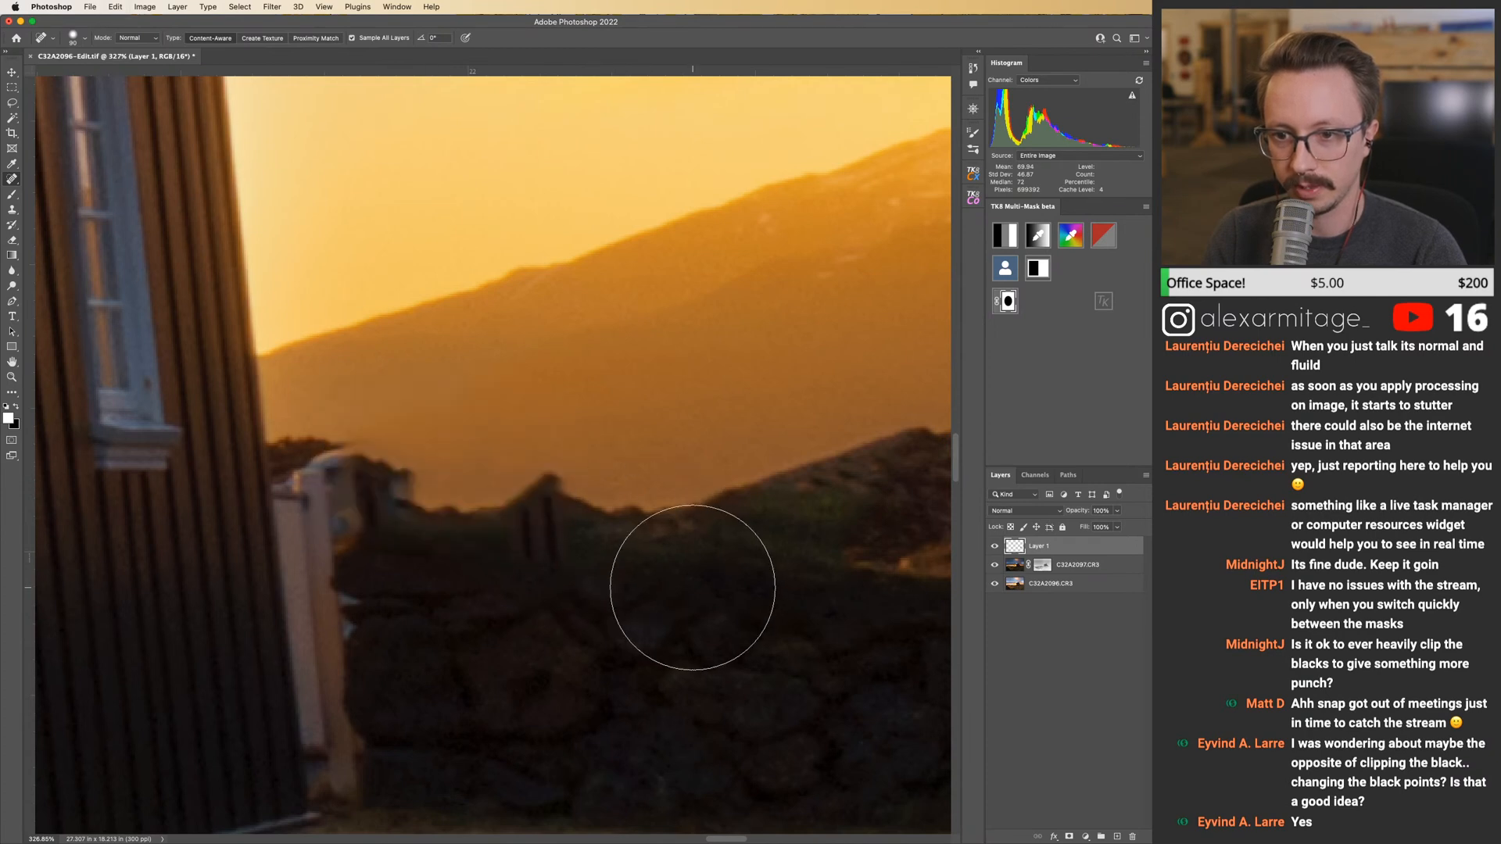
{"action": "key", "text": "z"}
{"action": "left_click", "coordinate": [690, 586], "text": "alt"}
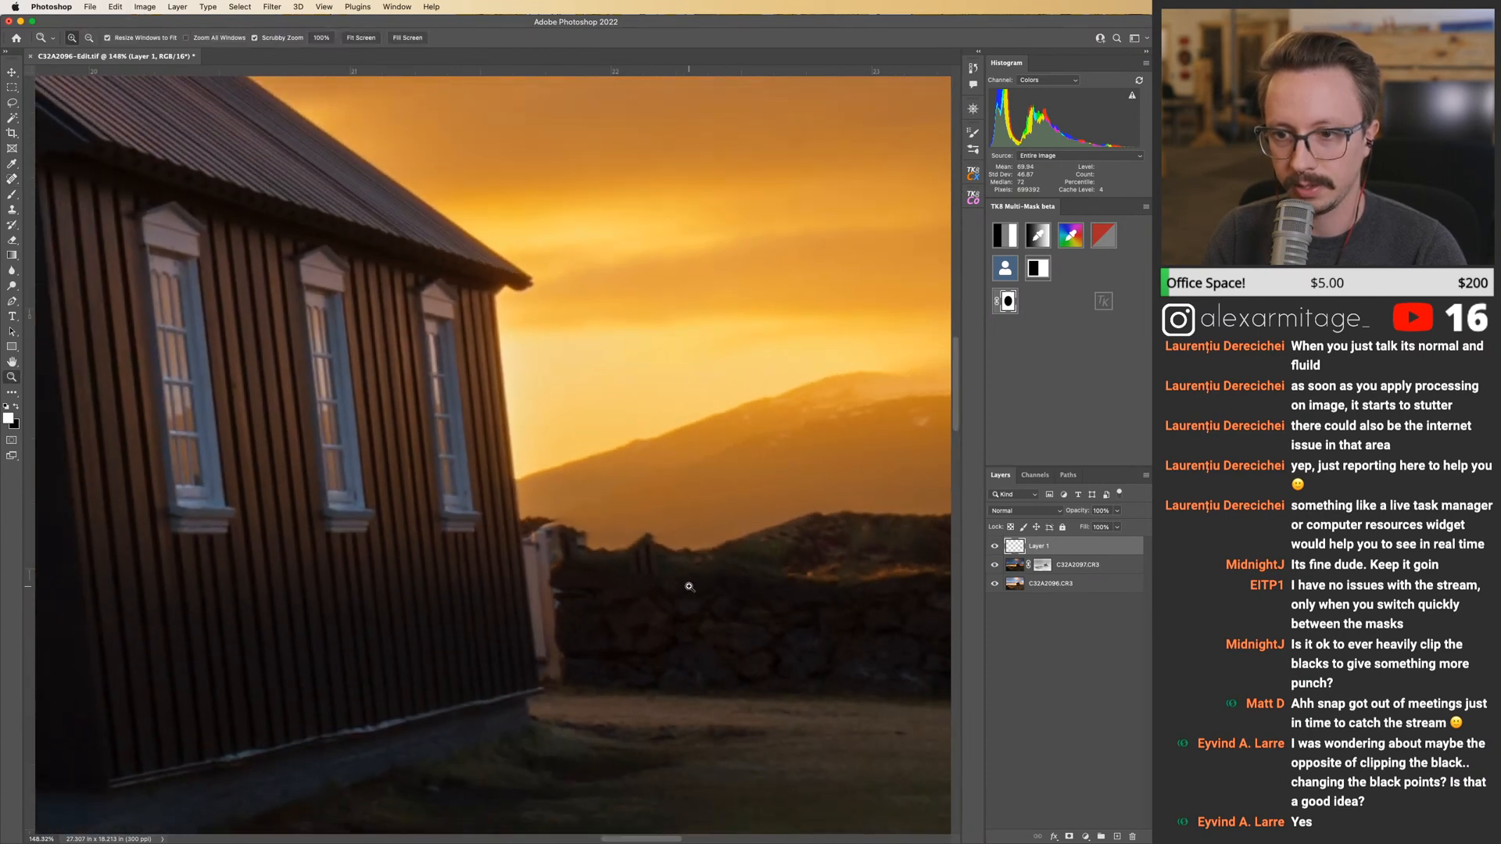
Undo the last healing stroke and heal away the outer part of the car roof above the wall, retrying the stroke once.
{"action": "key", "text": "super+z"}
{"action": "left_click", "coordinate": [667, 549]}
{"action": "key", "text": "j"}
{"action": "left_click_drag", "start_coordinate": [607, 557], "coordinate": [738, 596]}
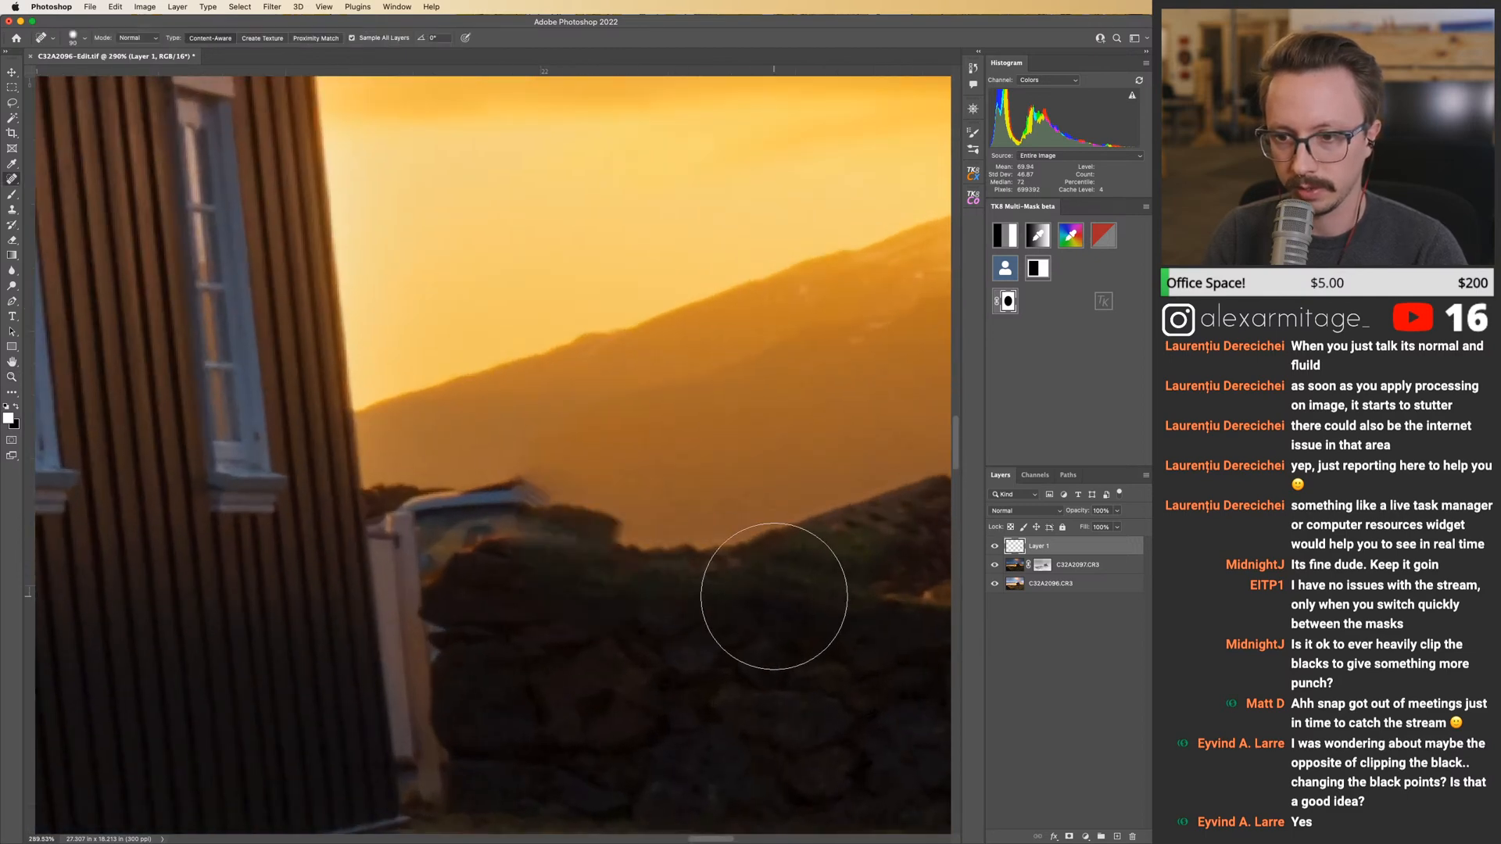
{"action": "mouse_move", "coordinate": [517, 511]}
{"action": "left_mouse_down"}
{"action": "mouse_move", "coordinate": [456, 521]}
{"action": "mouse_move", "coordinate": [603, 530]}
{"action": "left_mouse_up"}
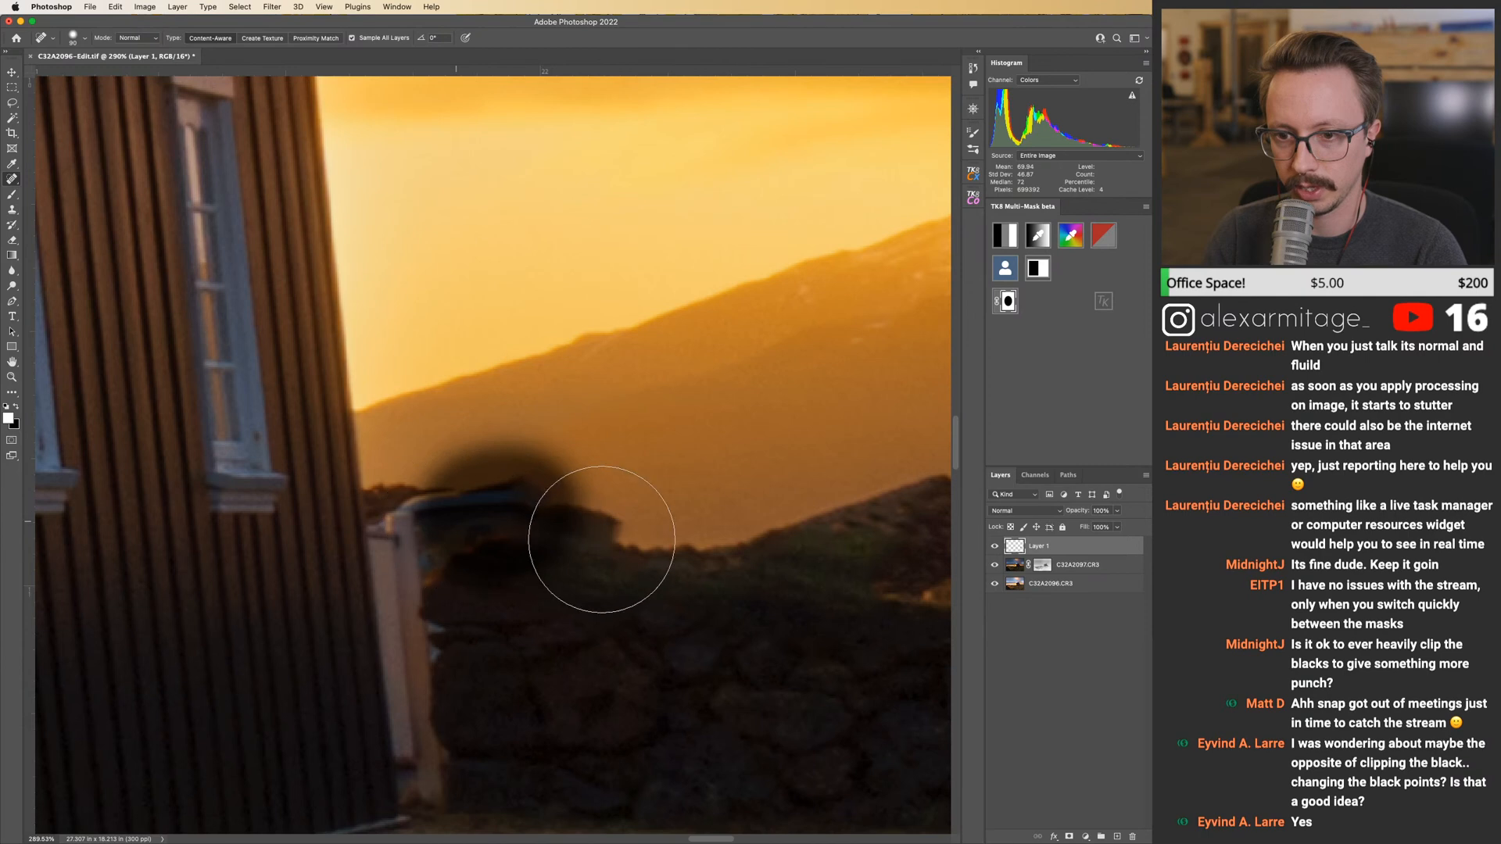
{"action": "key", "text": "super+z"}
{"action": "left_click_drag", "start_coordinate": [503, 520], "coordinate": [606, 530]}
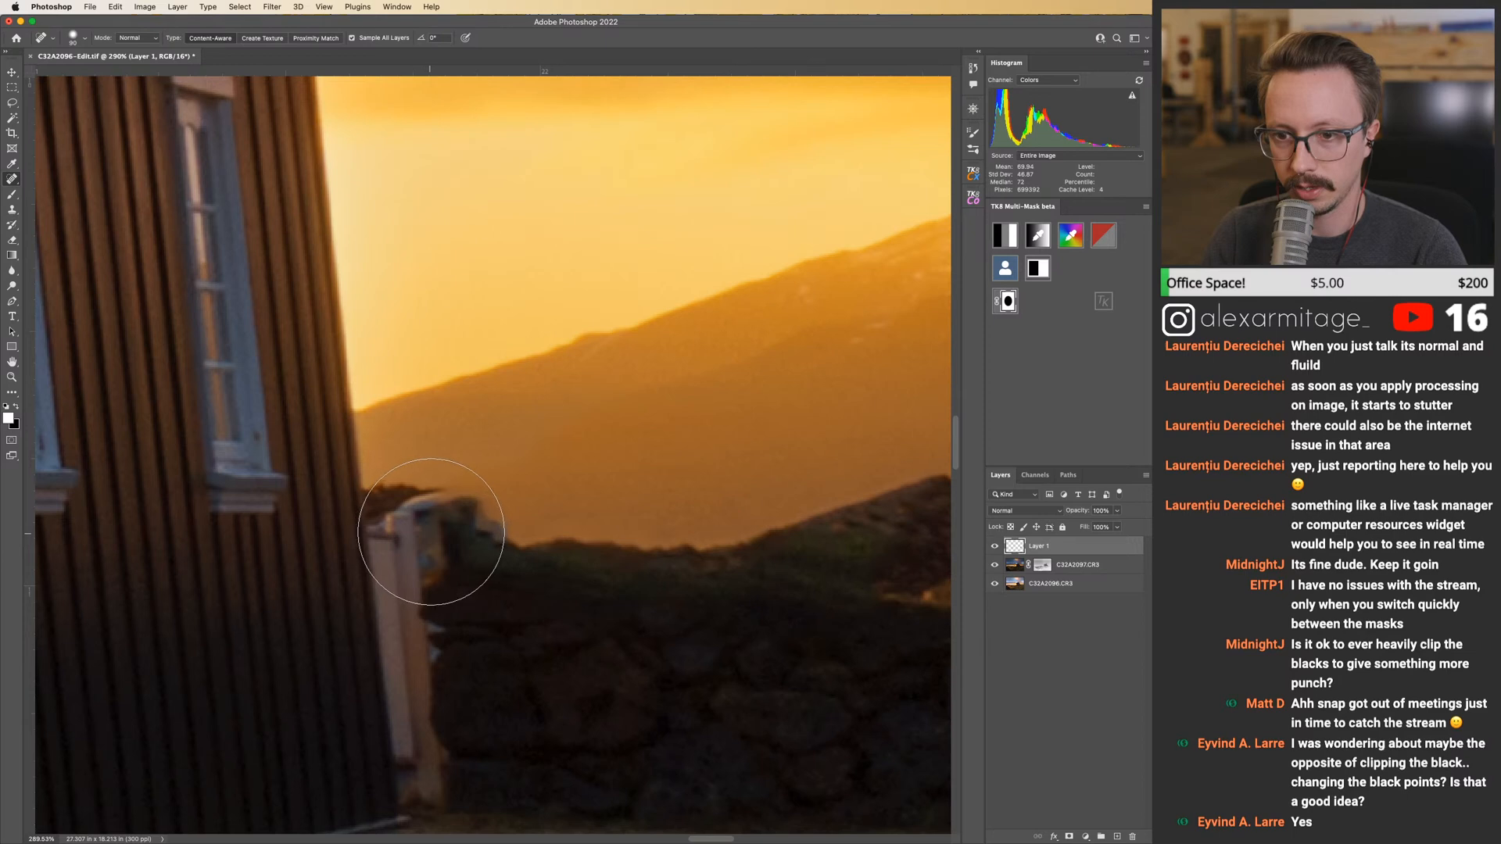
Try to heal the remaining roof fragment beside the gate post with a smaller brush, and compare the area with its earlier state.
{"action": "key", "text": "z"}
{"action": "left_click_drag", "start_coordinate": [453, 529], "coordinate": [463, 546]}
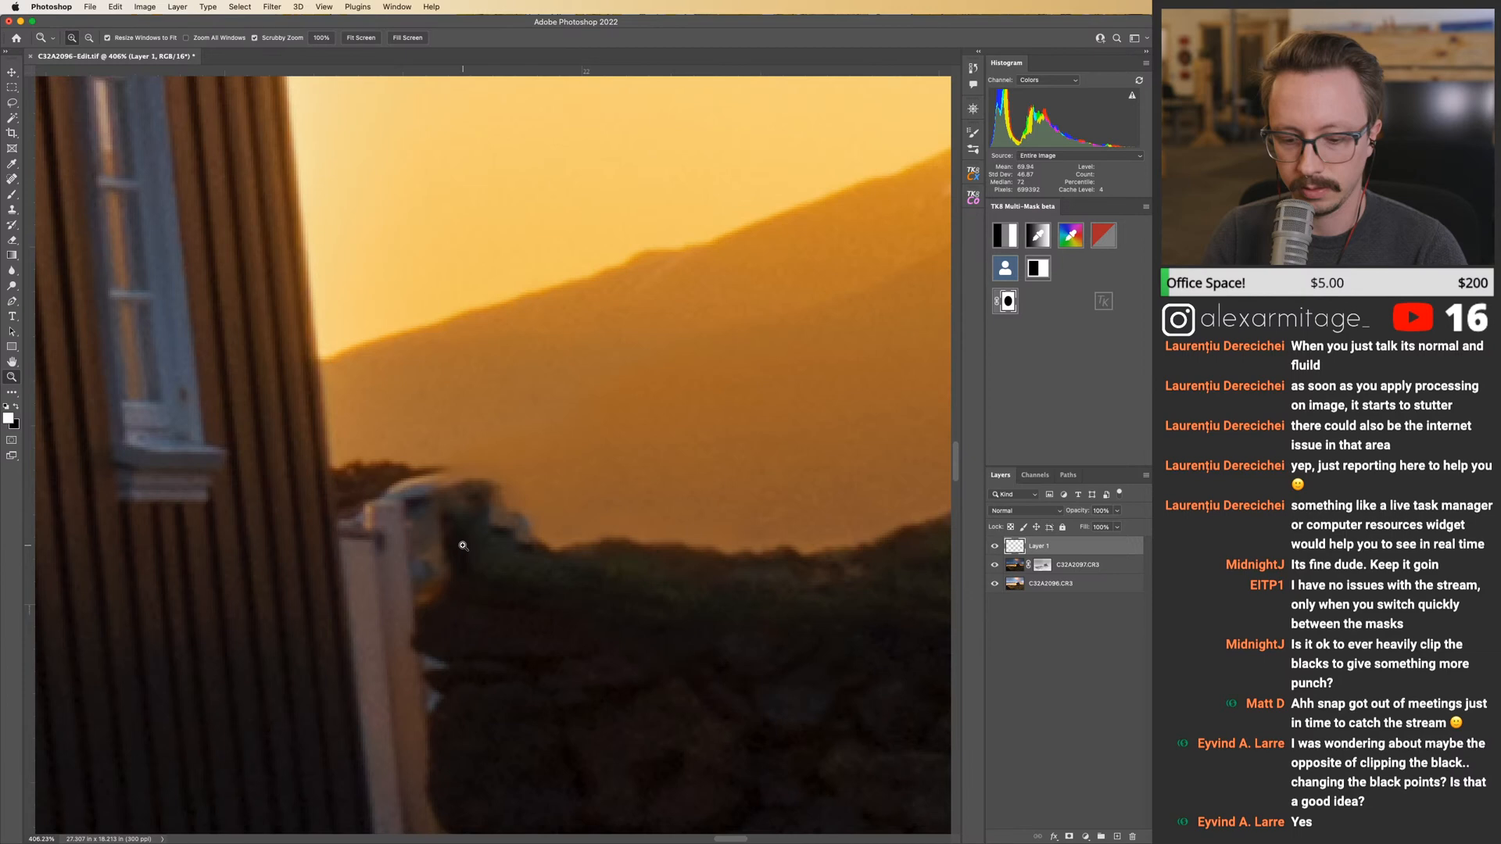
{"action": "key", "text": "j"}
{"action": "mouse_move", "coordinate": [430, 596]}
{"action": "left_mouse_down"}
{"action": "mouse_move", "coordinate": [425, 487]}
{"action": "mouse_move", "coordinate": [478, 499]}
{"action": "mouse_move", "coordinate": [547, 543]}
{"action": "left_mouse_up"}
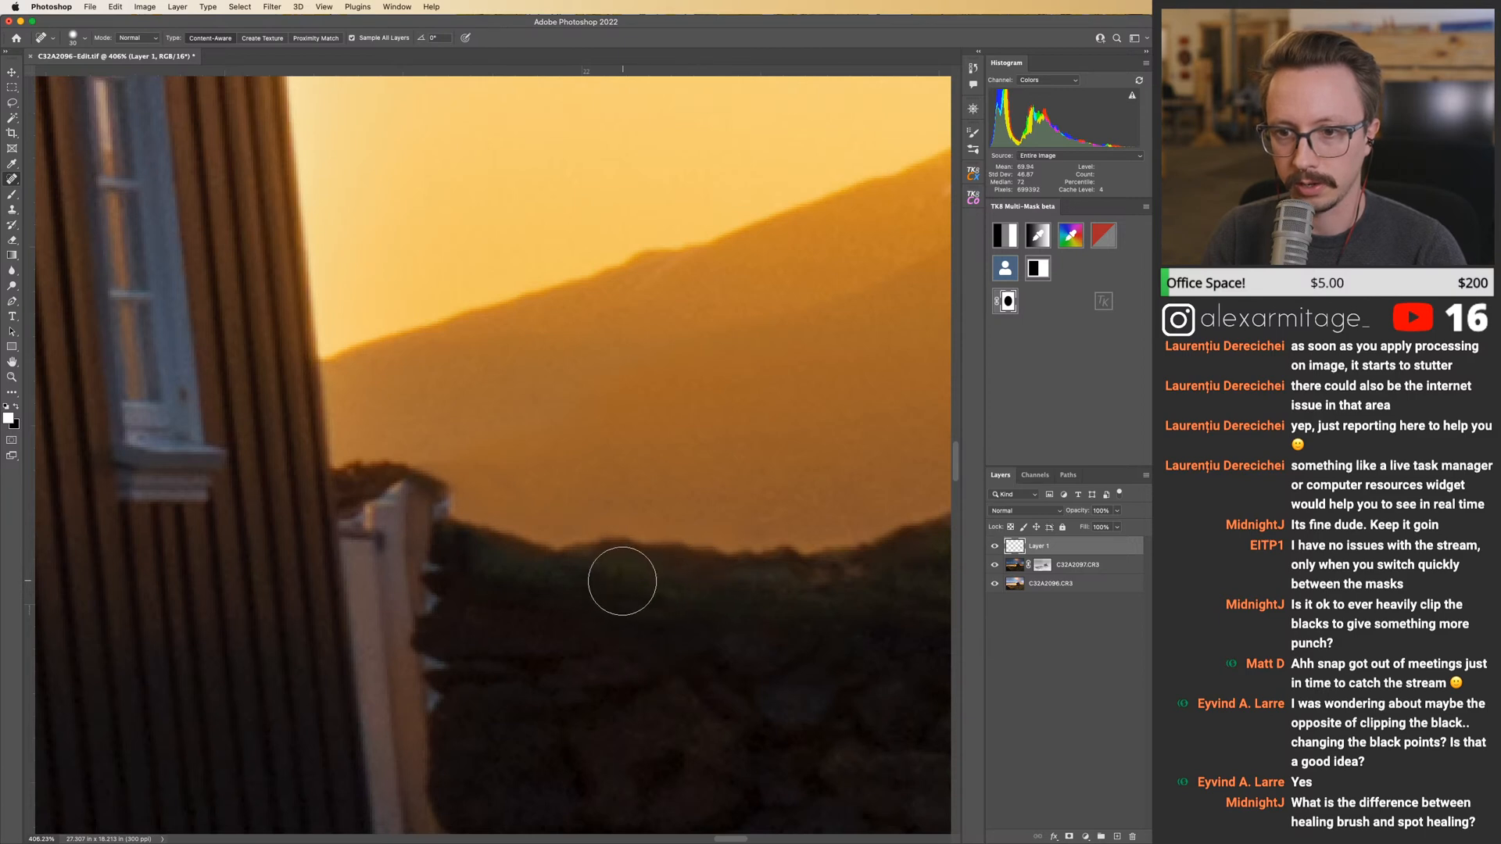
{"action": "mouse_move", "coordinate": [492, 513]}
{"action": "left_mouse_down"}
{"action": "mouse_move", "coordinate": [527, 532]}
{"action": "mouse_move", "coordinate": [485, 499]}
{"action": "mouse_move", "coordinate": [446, 495]}
{"action": "mouse_move", "coordinate": [471, 491]}
{"action": "mouse_move", "coordinate": [528, 519]}
{"action": "mouse_move", "coordinate": [421, 501]}
{"action": "mouse_move", "coordinate": [430, 592]}
{"action": "mouse_move", "coordinate": [539, 542]}
{"action": "mouse_move", "coordinate": [508, 528]}
{"action": "mouse_move", "coordinate": [578, 539]}
{"action": "left_mouse_up"}
{"action": "mouse_move", "coordinate": [624, 470]}
{"action": "left_mouse_down"}
{"action": "mouse_move", "coordinate": [569, 466]}
{"action": "mouse_move", "coordinate": [595, 468]}
{"action": "left_mouse_up"}
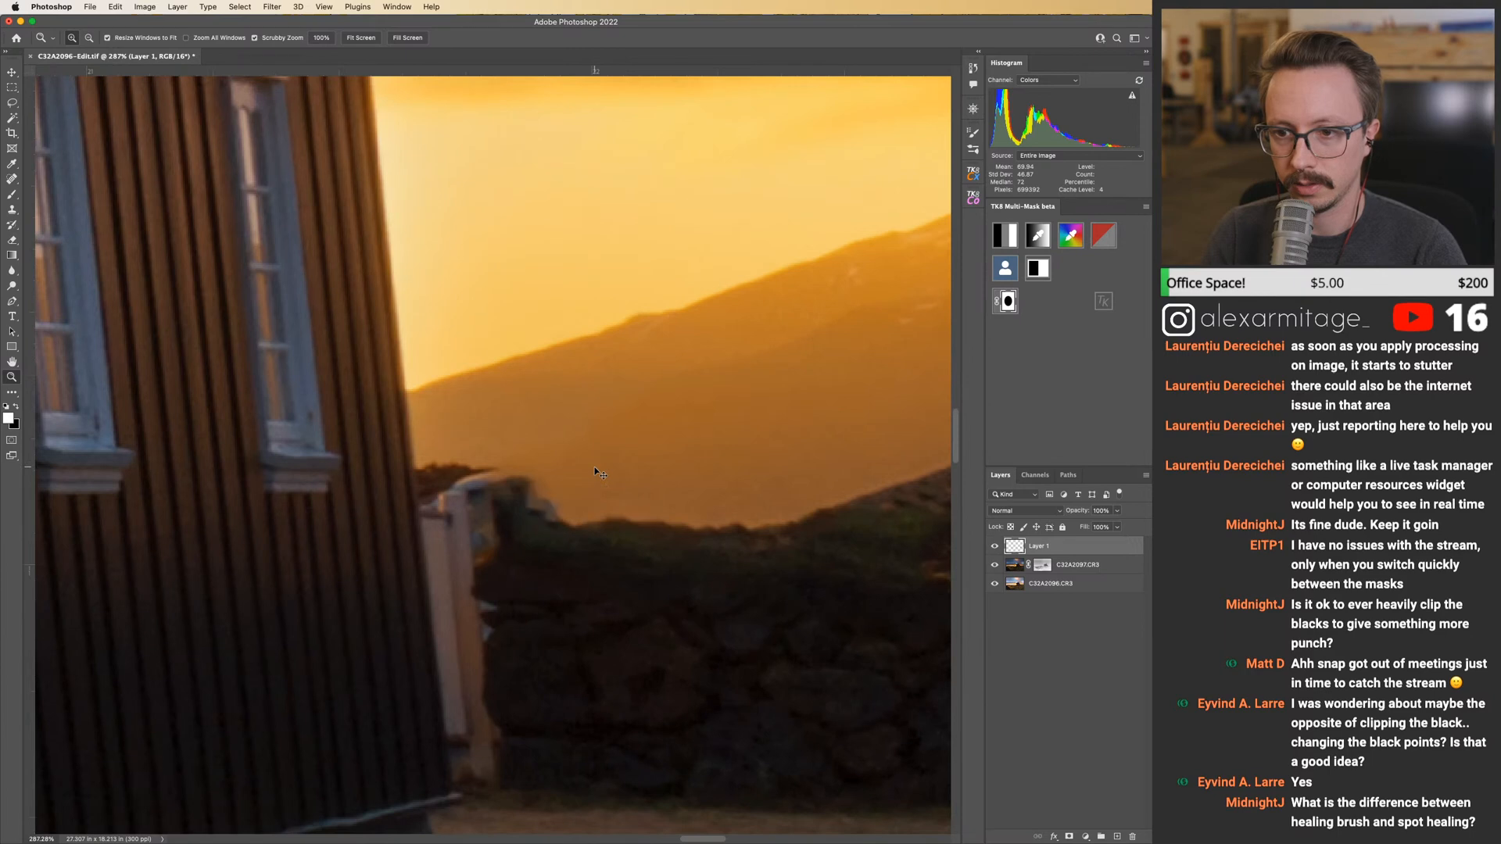
{"action": "key", "text": "super+z"}
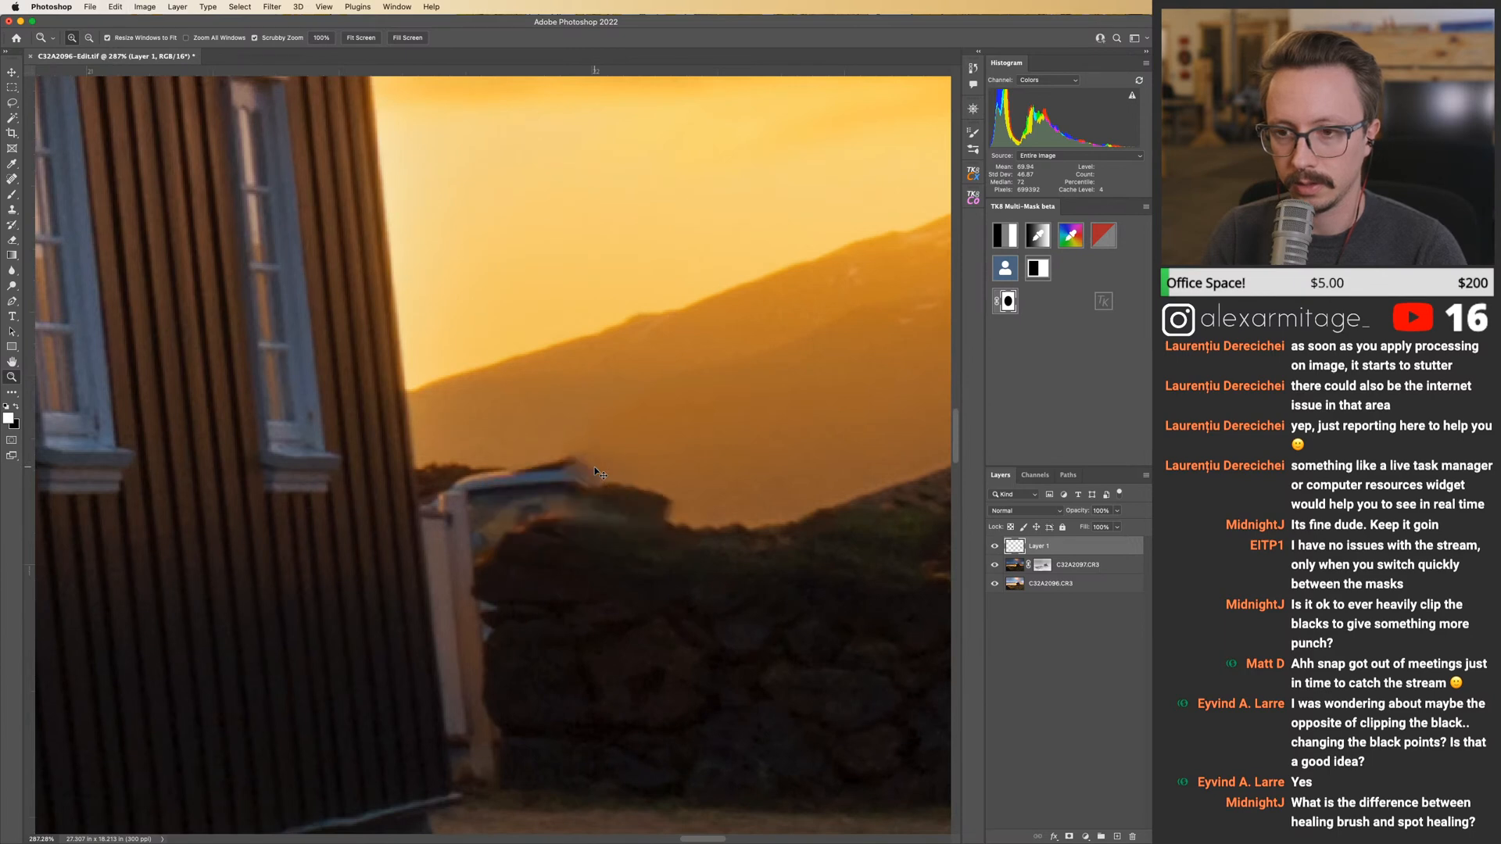
{"action": "key", "text": "super+shift+z"}
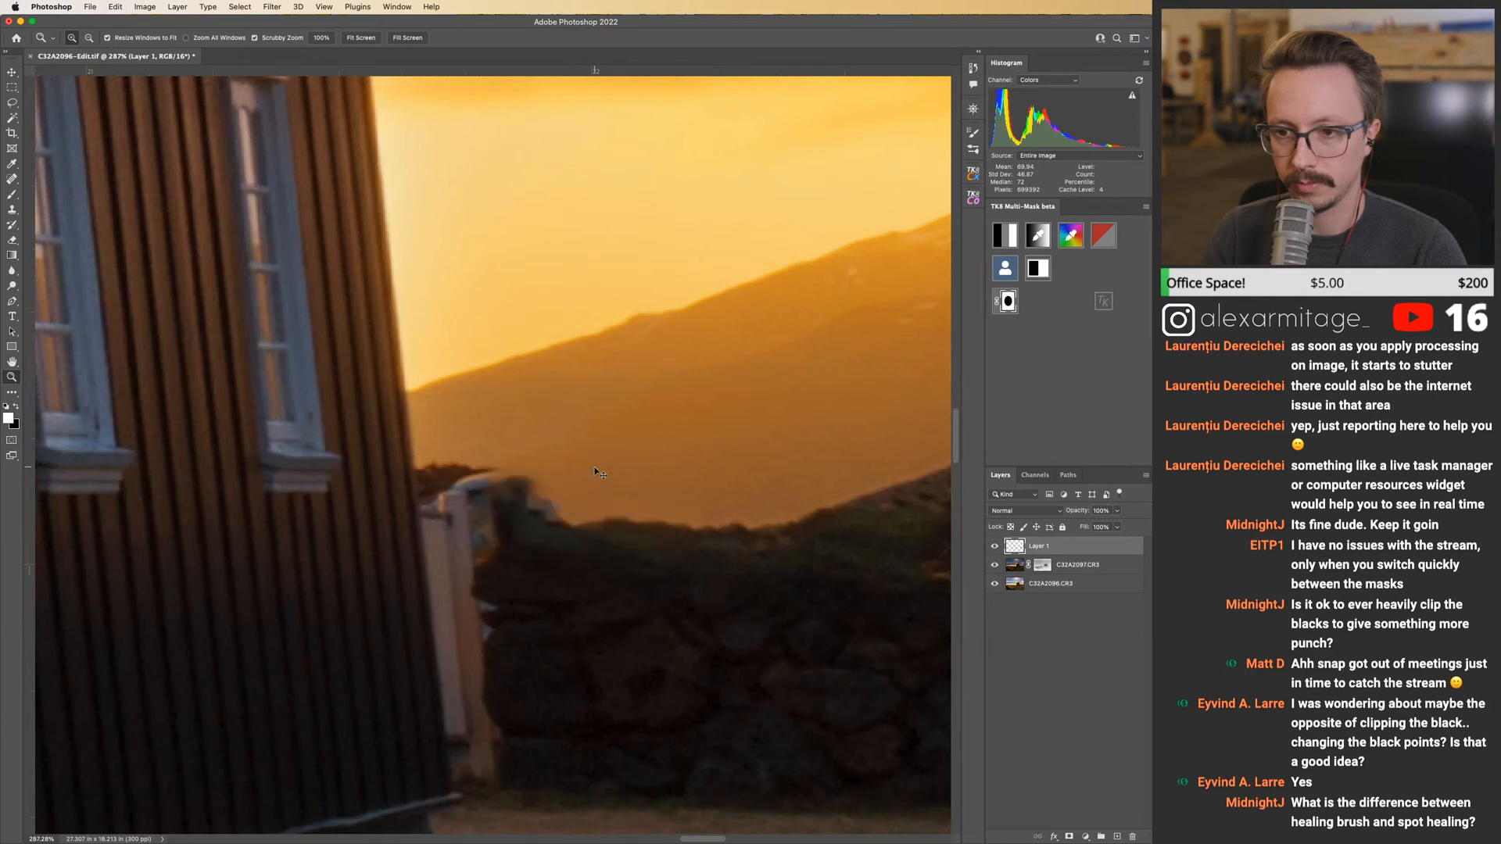
Heal away the remaining car roof fragment between the gate post and the hedge.
{"action": "scroll", "coordinate": [492, 489], "scroll_direction": "up", "scroll_amount": 2}
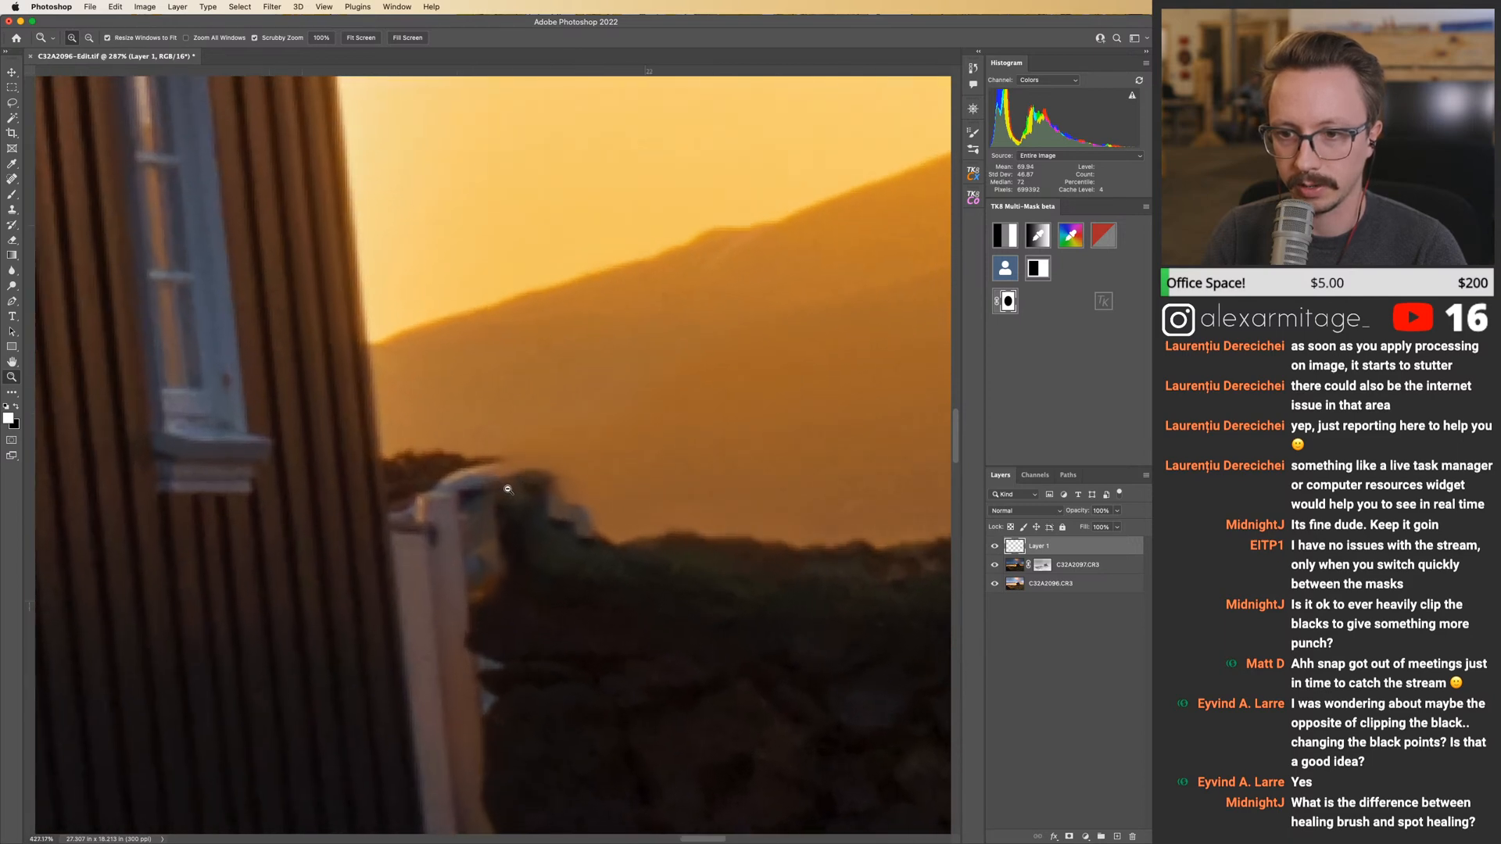
{"action": "key", "text": "j"}
{"action": "mouse_move", "coordinate": [482, 576]}
{"action": "left_mouse_down"}
{"action": "mouse_move", "coordinate": [475, 479]}
{"action": "mouse_move", "coordinate": [505, 478]}
{"action": "mouse_move", "coordinate": [748, 573]}
{"action": "mouse_move", "coordinate": [453, 523]}
{"action": "mouse_move", "coordinate": [506, 526]}
{"action": "mouse_move", "coordinate": [547, 497]}
{"action": "left_mouse_up"}
Try to cover the leftover bump on the hedge line with the Clone Stamp, sampling the mountain haze just above it.
{"action": "key", "text": "s"}
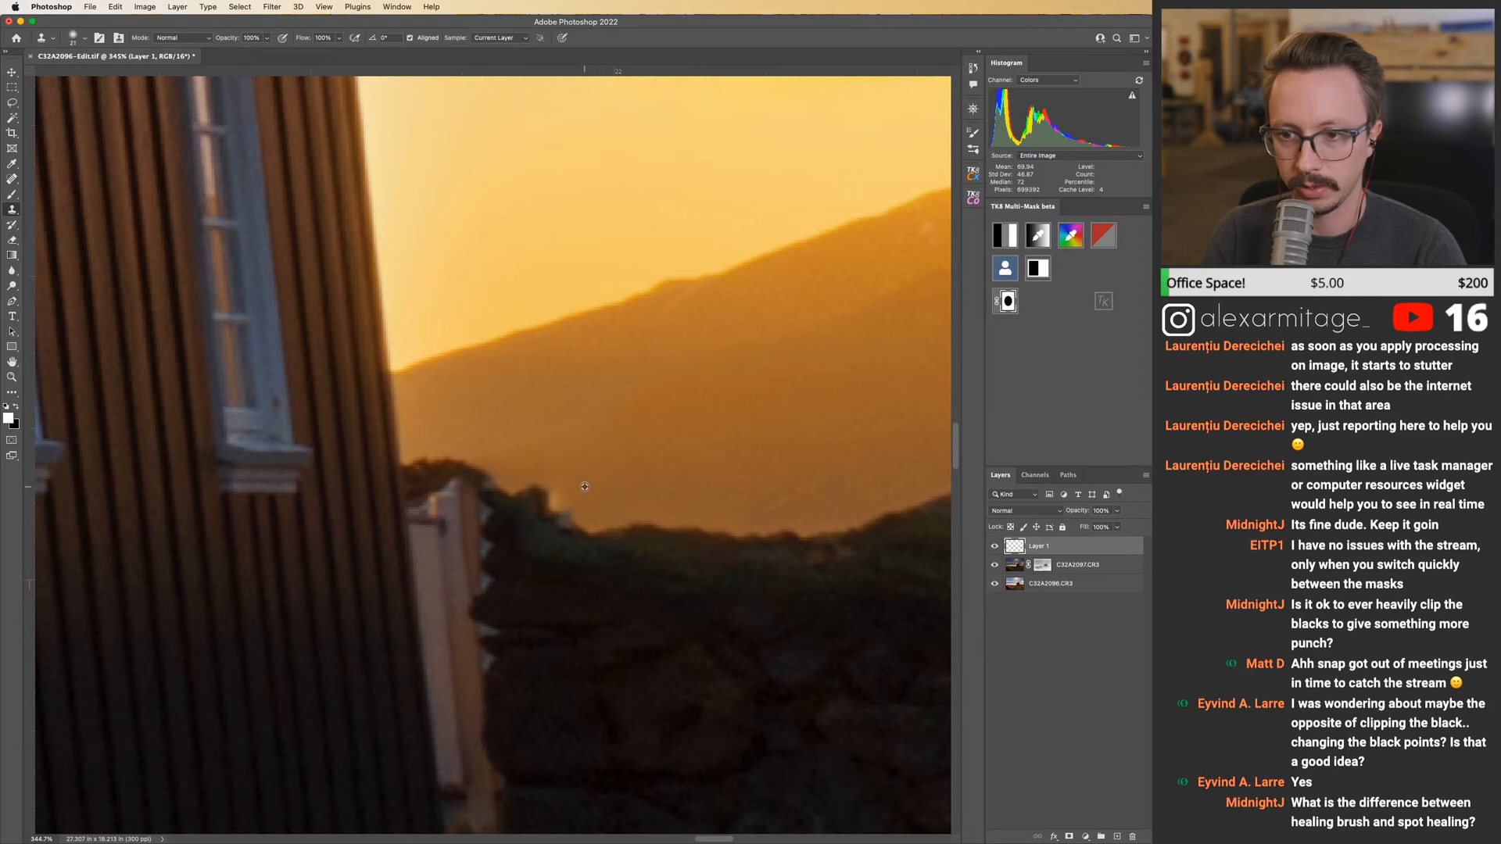
{"action": "left_click", "coordinate": [585, 487], "text": "alt"}
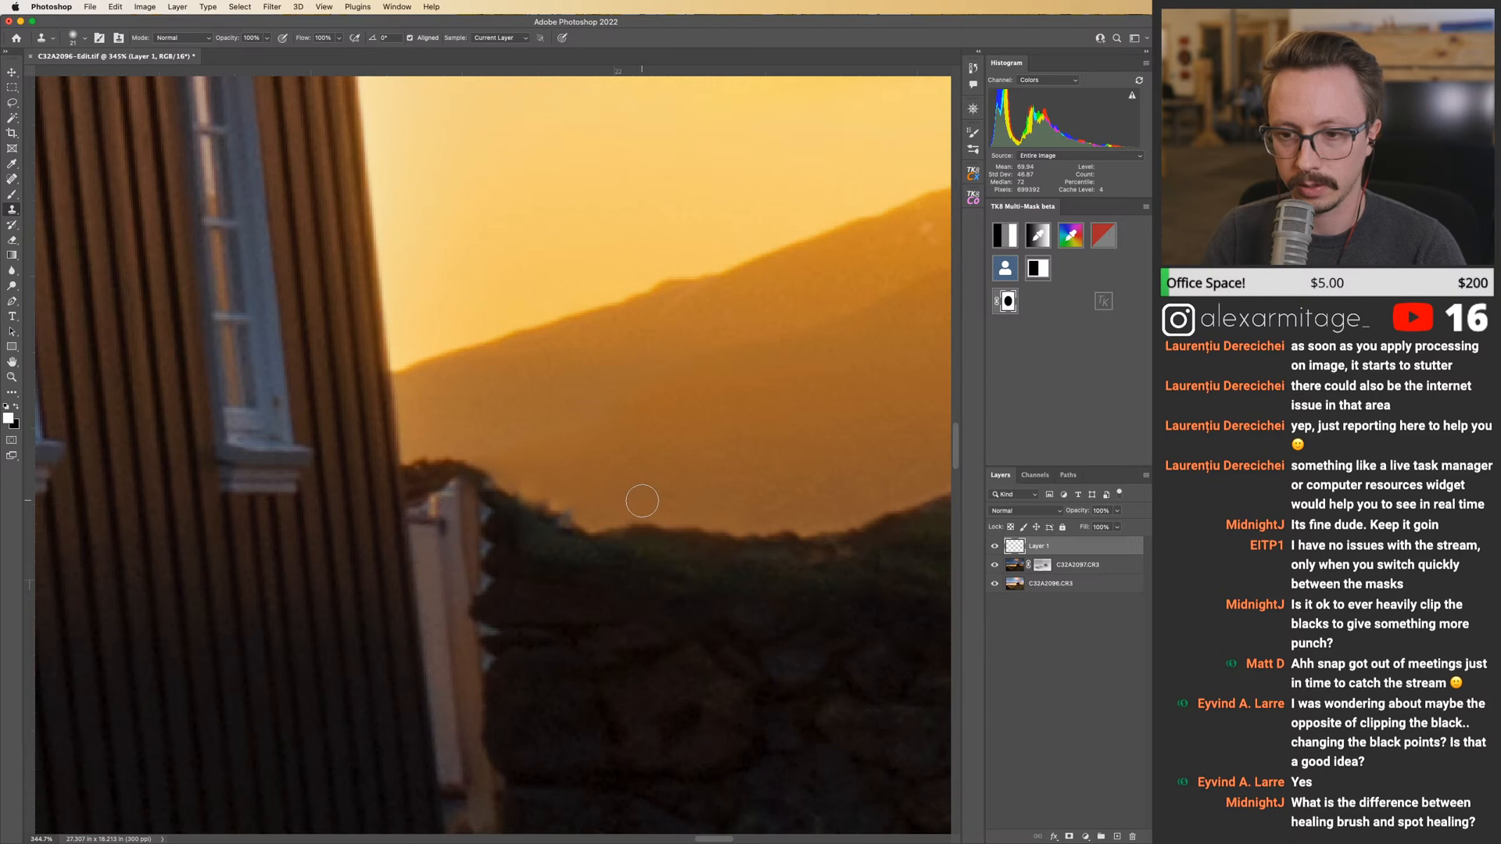
{"action": "key", "text": "super+z"}
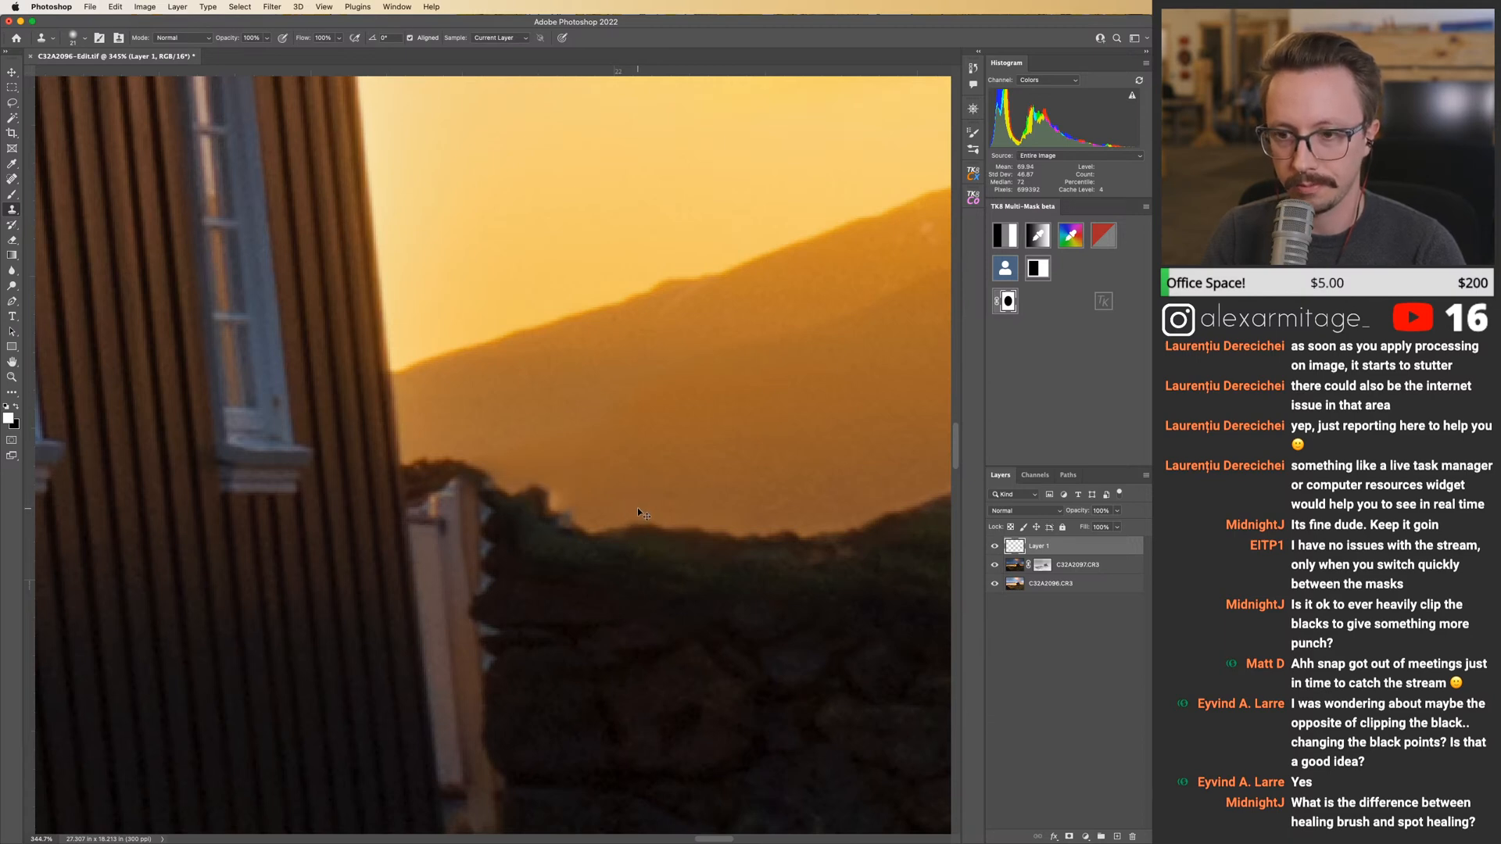
Heal the pale specks along the gate post's edge and the light remnants on the hedge top with a smaller Spot Healing Brush.
{"action": "key", "text": "j"}
{"action": "left_click_drag", "start_coordinate": [492, 504], "coordinate": [494, 667]}
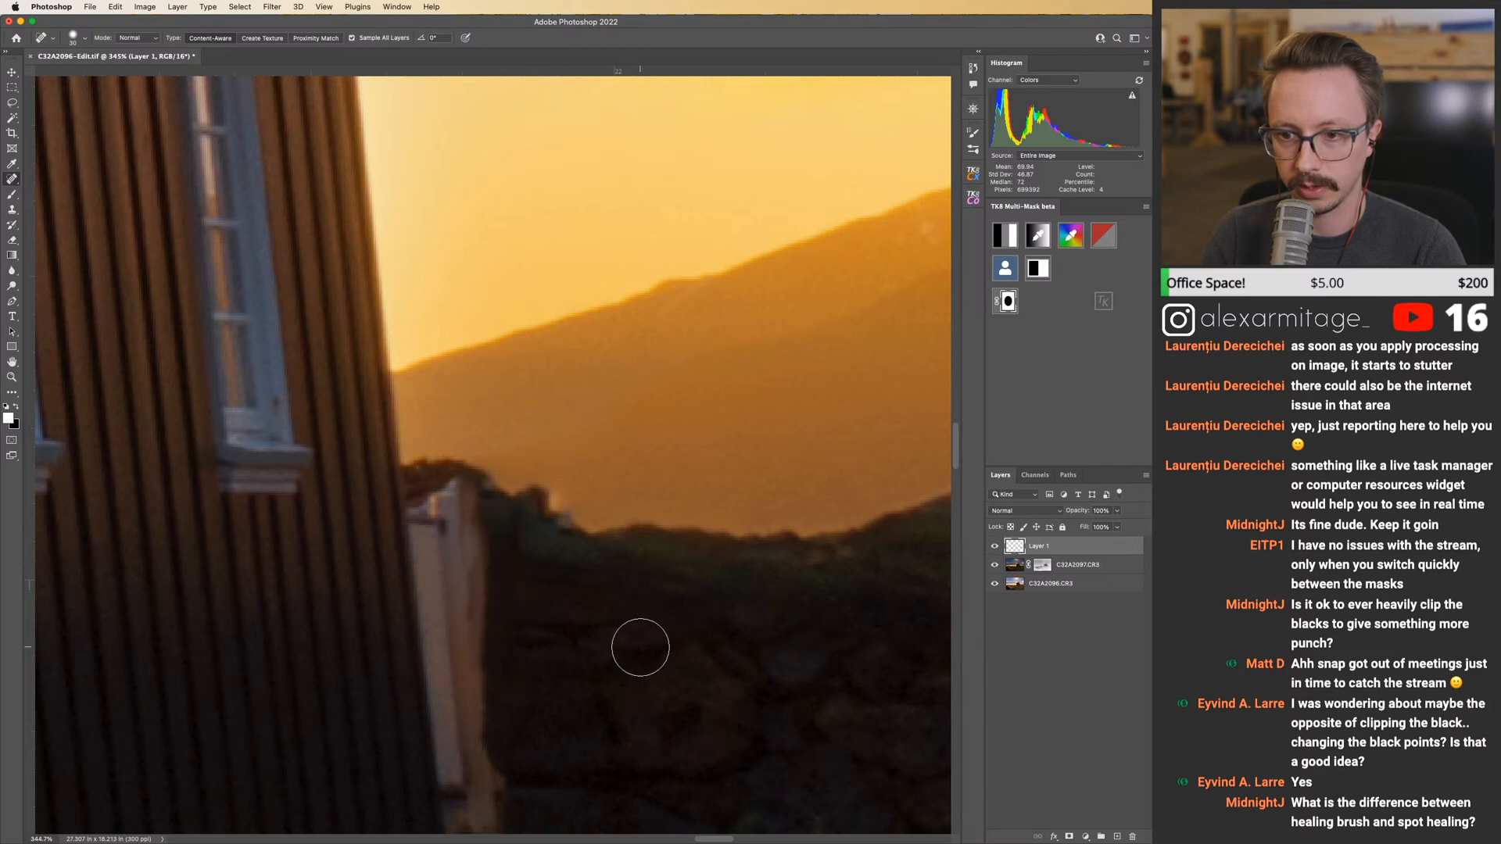
{"action": "key", "text": "z"}
{"action": "mouse_move", "coordinate": [639, 540]}
{"action": "left_mouse_down"}
{"action": "mouse_move", "coordinate": [482, 580]}
{"action": "mouse_move", "coordinate": [497, 542]}
{"action": "left_mouse_up"}
{"action": "key", "text": "j"}
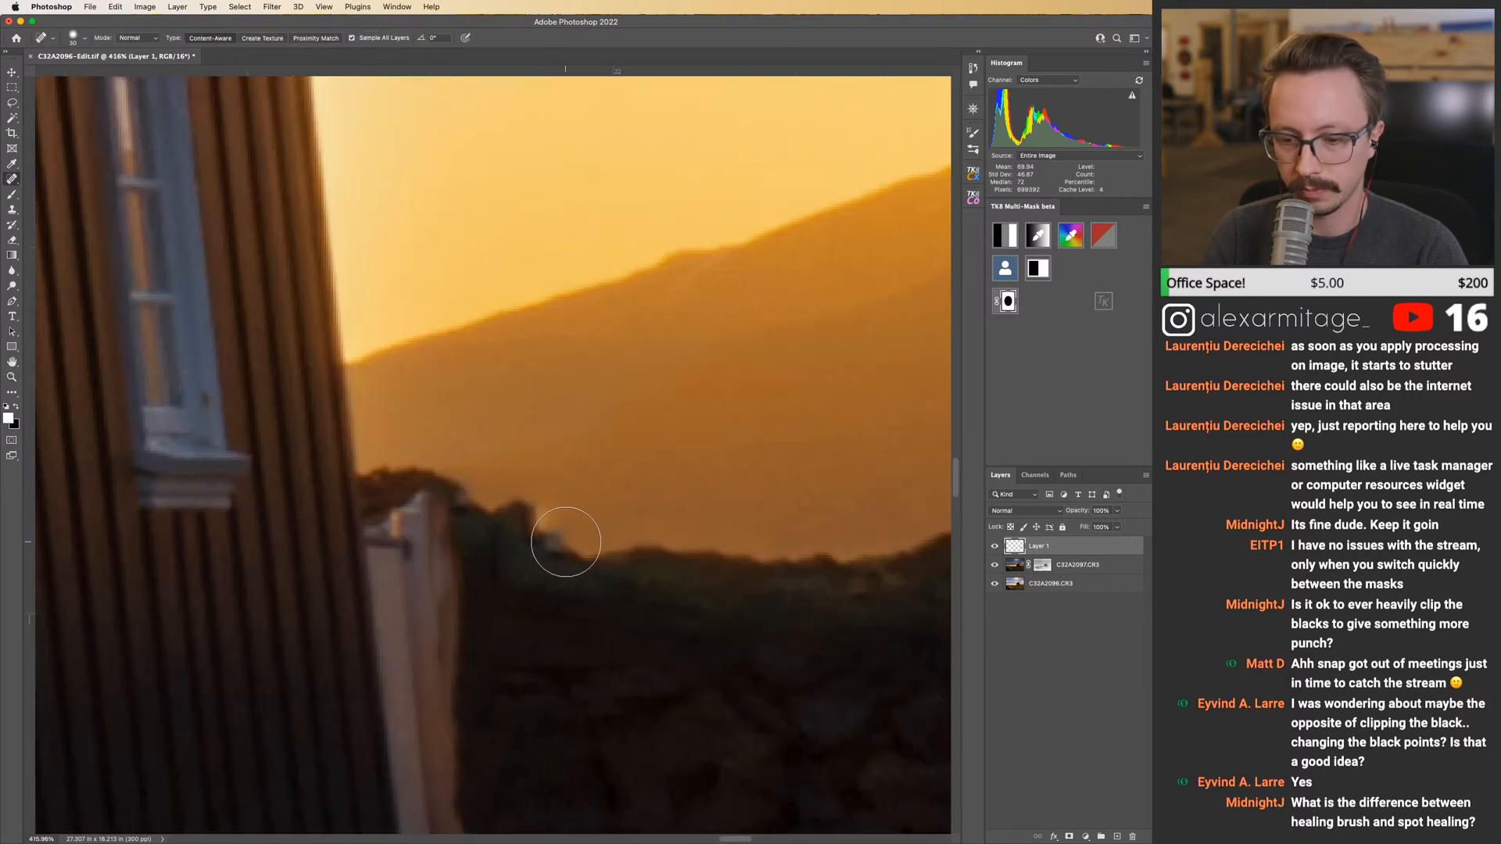
{"action": "key", "text": "["}
{"action": "left_click_drag", "start_coordinate": [565, 547], "coordinate": [538, 537]}
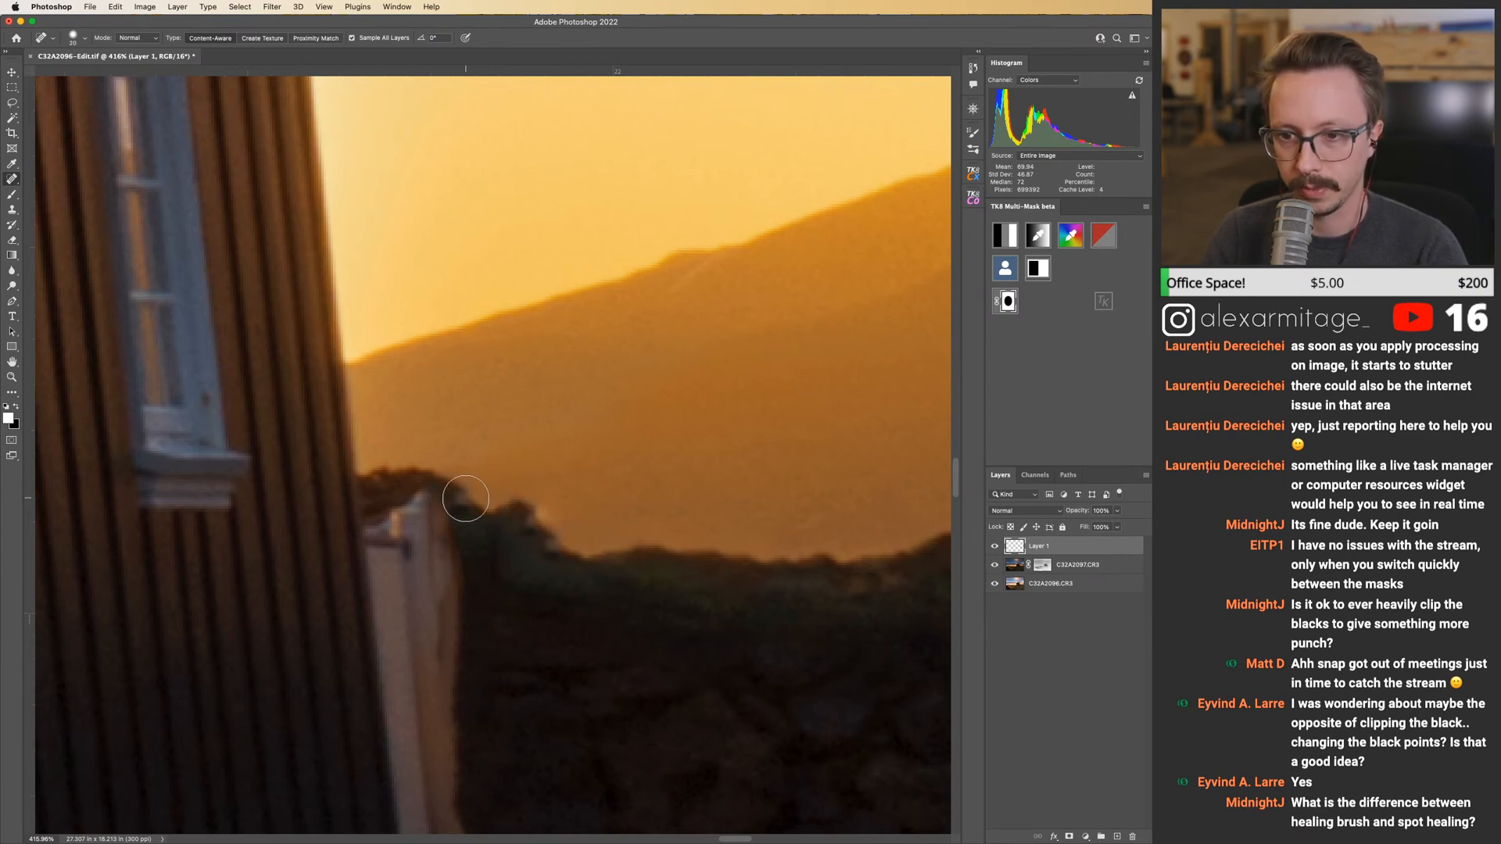
{"action": "left_click_drag", "start_coordinate": [625, 507], "coordinate": [655, 495]}
{"action": "left_click", "coordinate": [577, 507]}
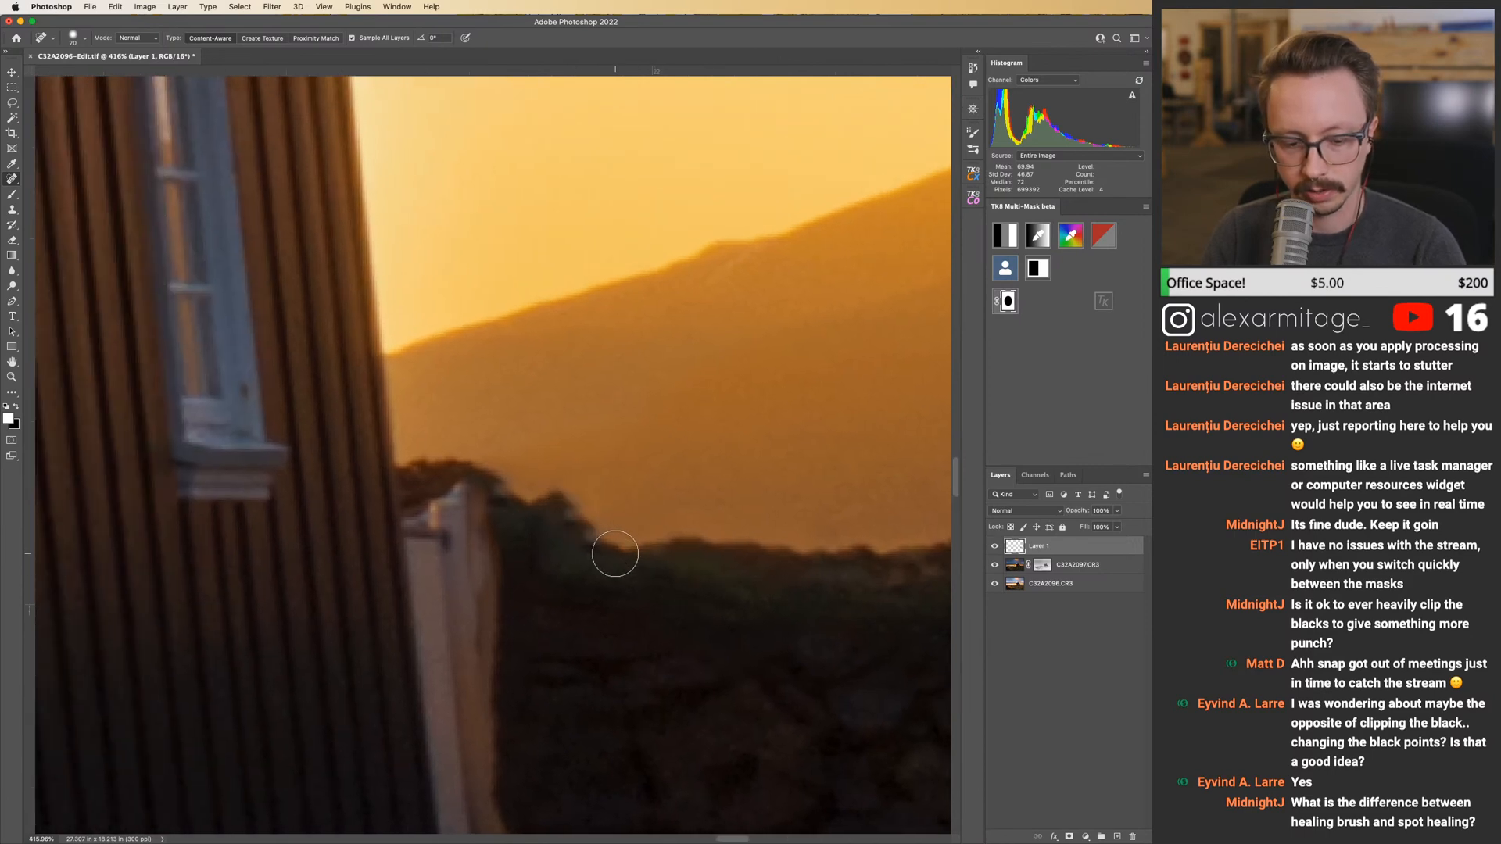
{"action": "mouse_move", "coordinate": [600, 543]}
{"action": "left_mouse_down"}
{"action": "mouse_move", "coordinate": [549, 506]}
{"action": "mouse_move", "coordinate": [720, 558]}
{"action": "mouse_move", "coordinate": [542, 495]}
{"action": "mouse_move", "coordinate": [774, 540]}
{"action": "mouse_move", "coordinate": [573, 503]}
{"action": "left_mouse_up"}
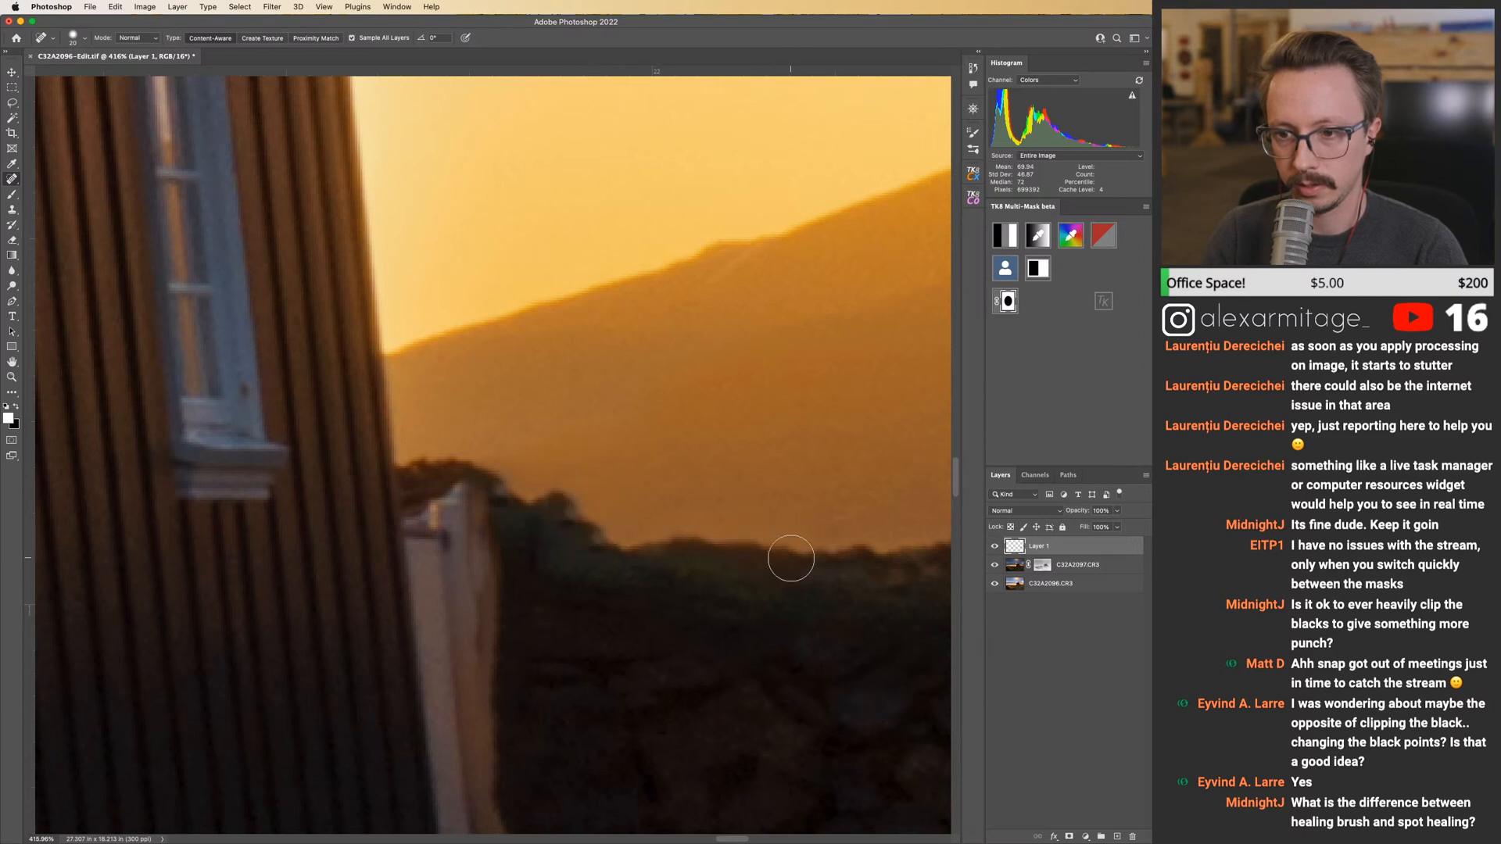
Compare the wall area with Layer 1 hidden and shown, examining where the car was removed beside the church.
{"action": "key", "text": "z"}
{"action": "scroll", "coordinate": [707, 555], "scroll_direction": "down", "scroll_amount": 5}
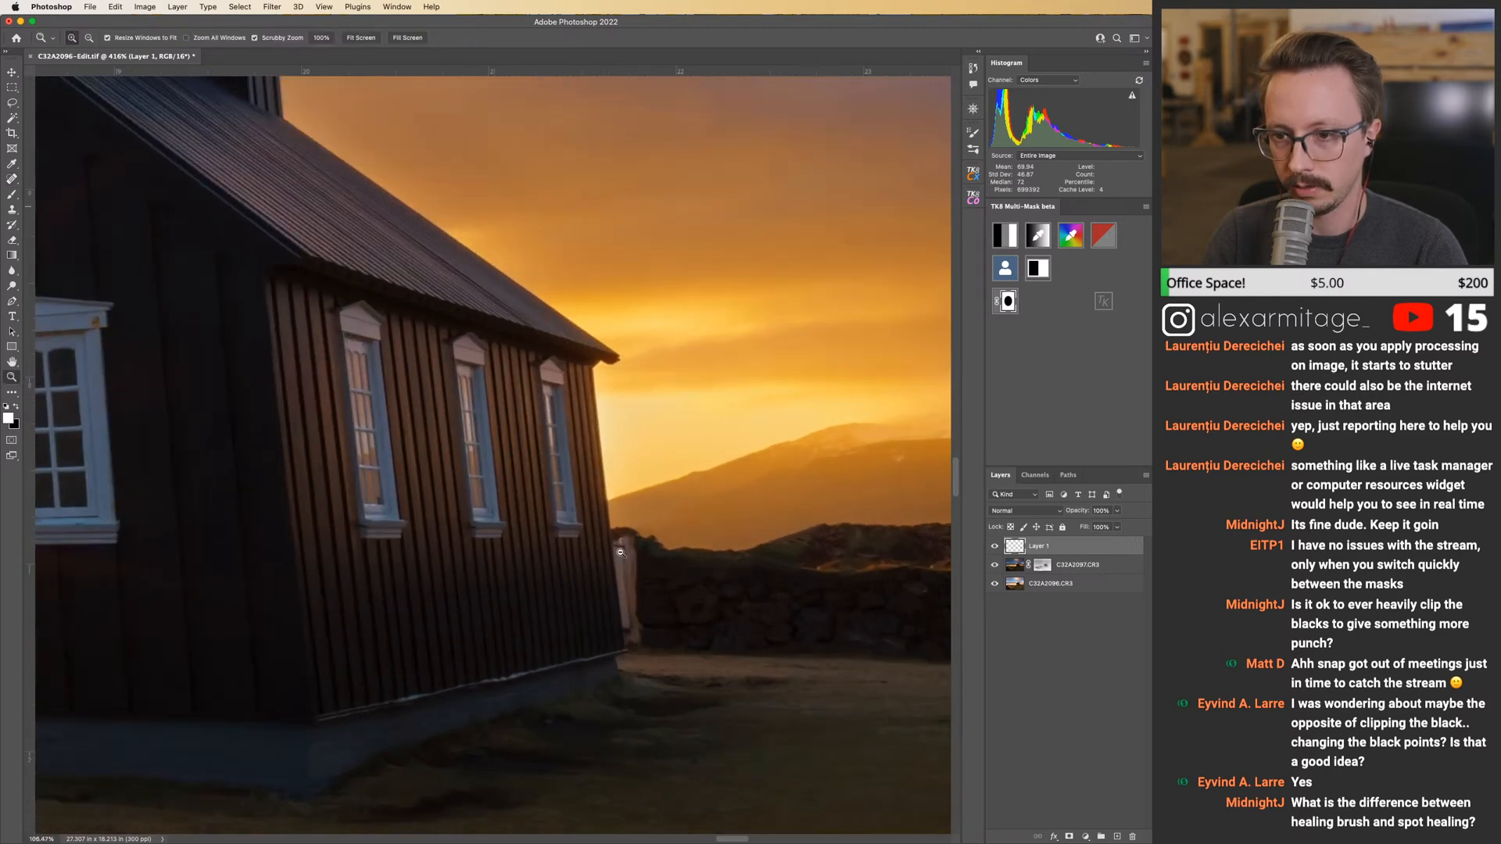
{"action": "left_click", "coordinate": [993, 549]}
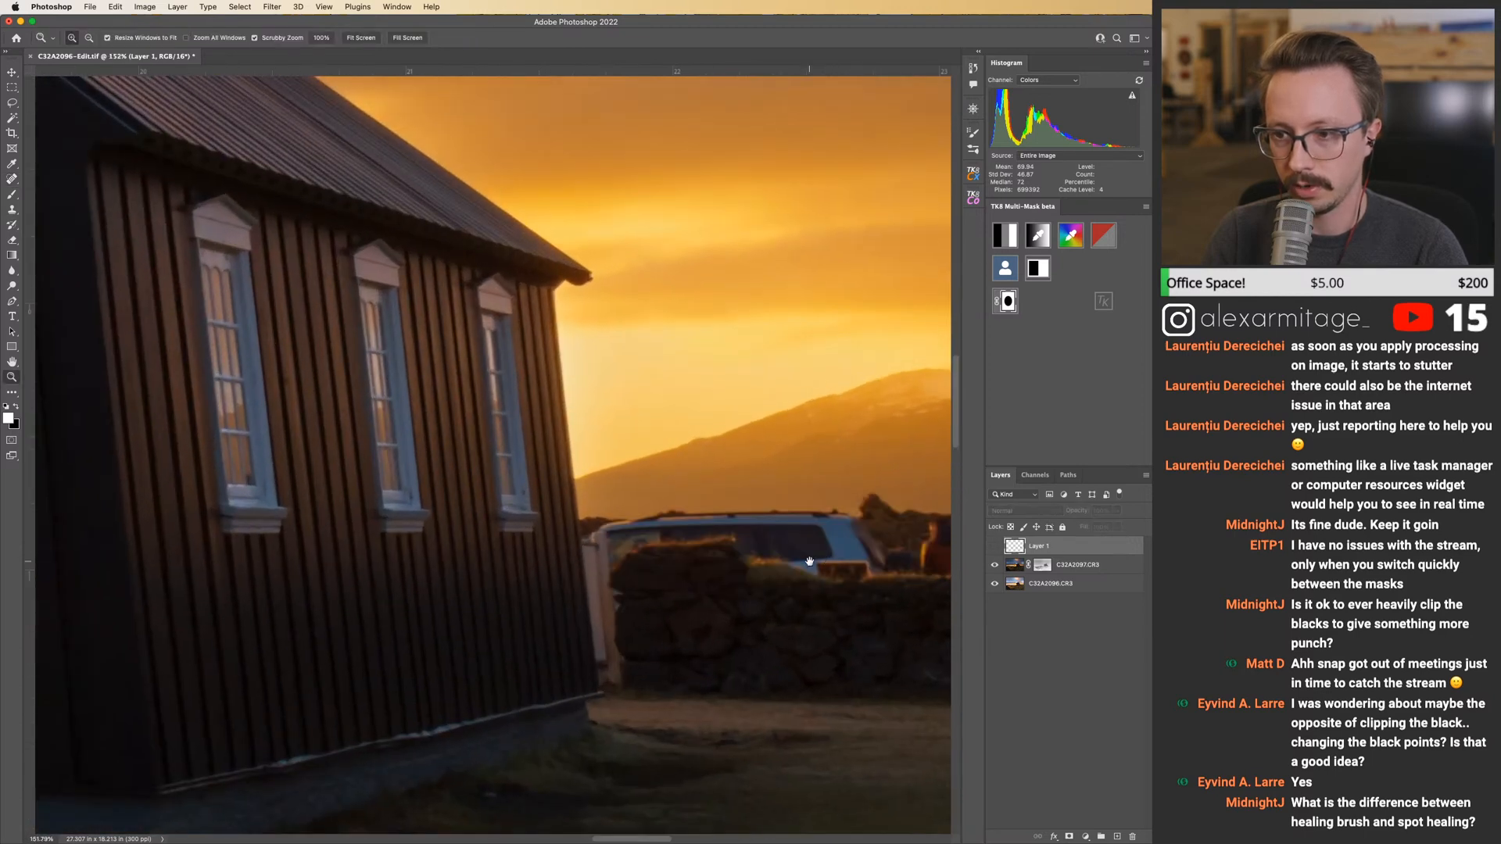
{"action": "left_click_drag", "start_coordinate": [810, 560], "coordinate": [697, 558]}
{"action": "left_click", "coordinate": [993, 547]}
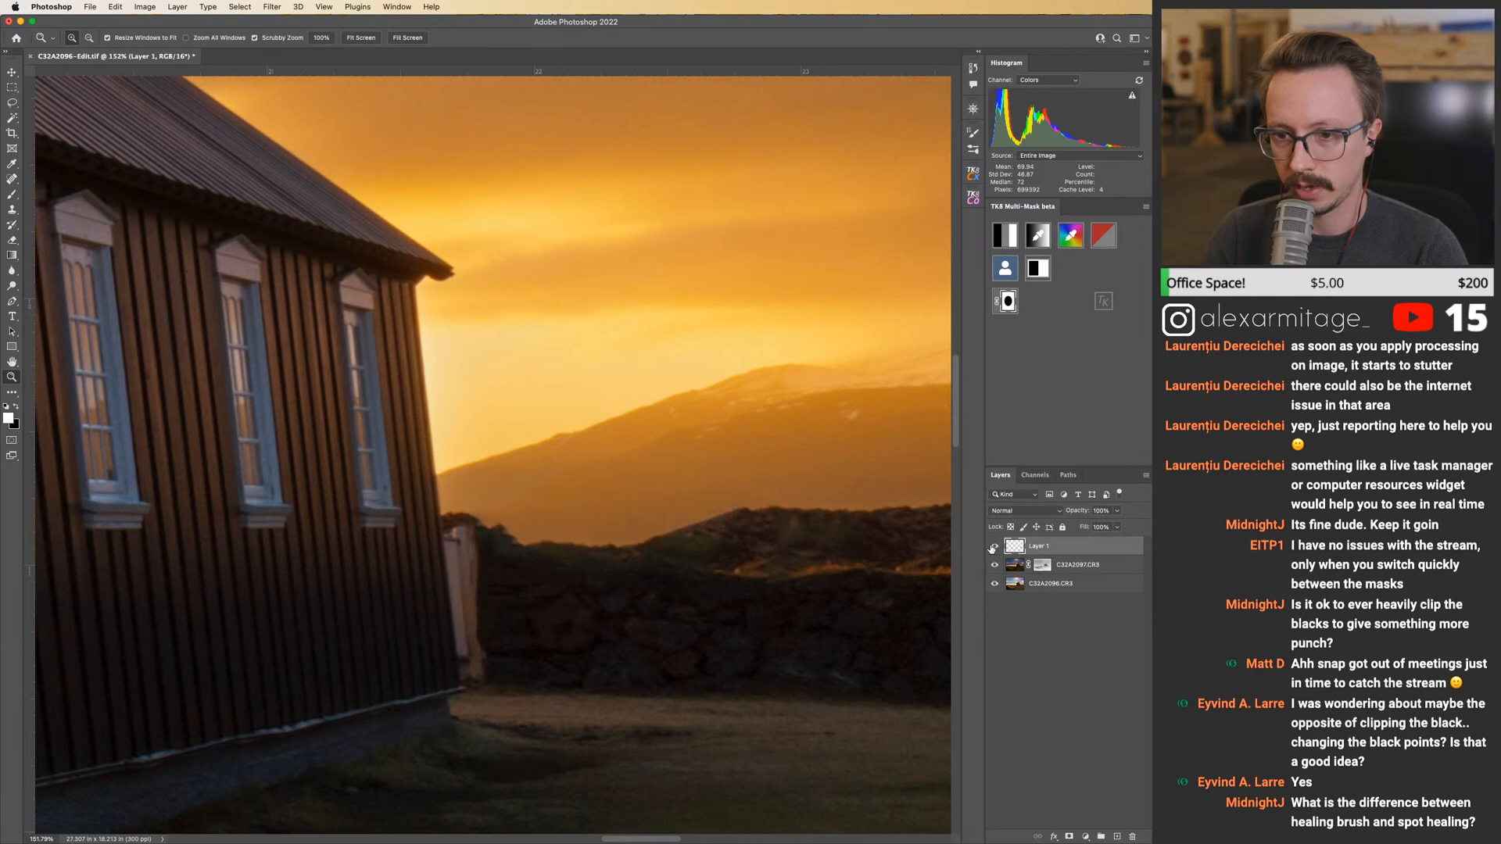
{"action": "left_click_drag", "start_coordinate": [473, 556], "coordinate": [507, 559]}
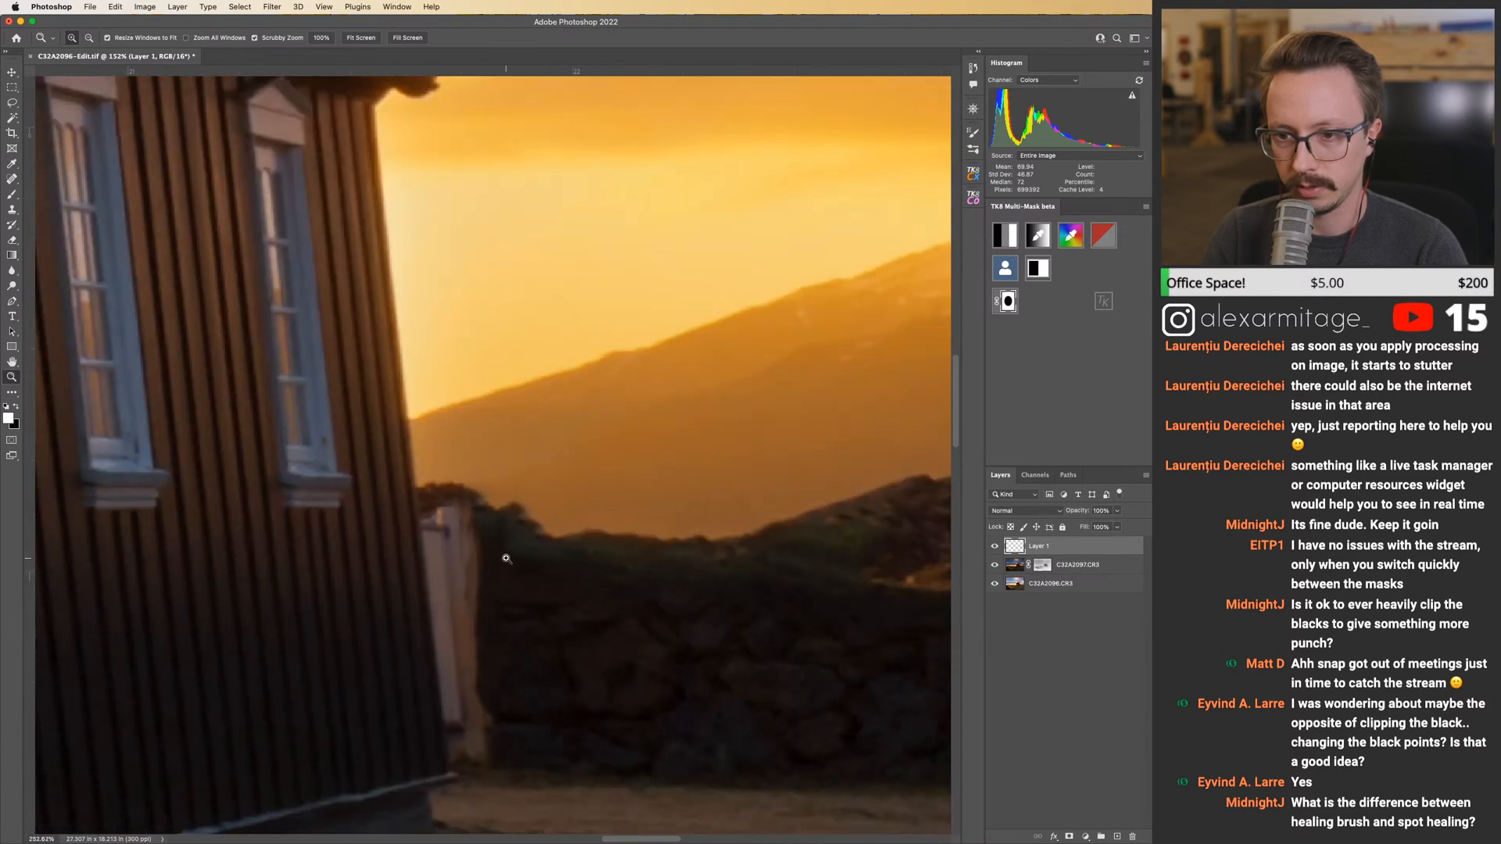
{"action": "left_click", "coordinate": [993, 547]}
{"action": "left_click", "coordinate": [993, 547]}
{"action": "scroll", "coordinate": [767, 549], "scroll_direction": "right", "scroll_amount": 3}
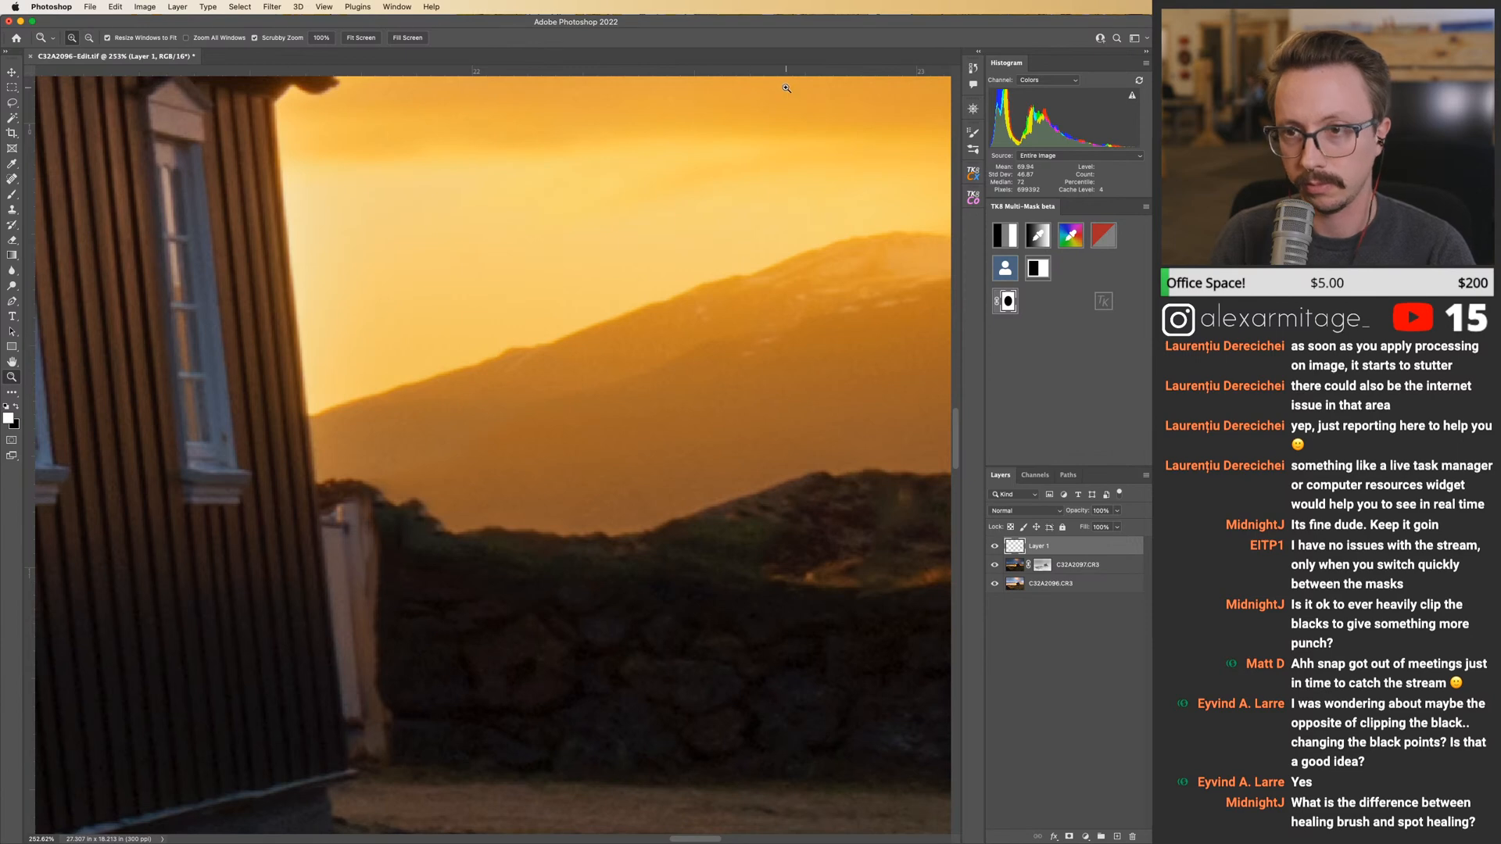
Switch from the Spot Healing Brush to the Healing Brush and back again.
{"action": "key", "text": "j"}
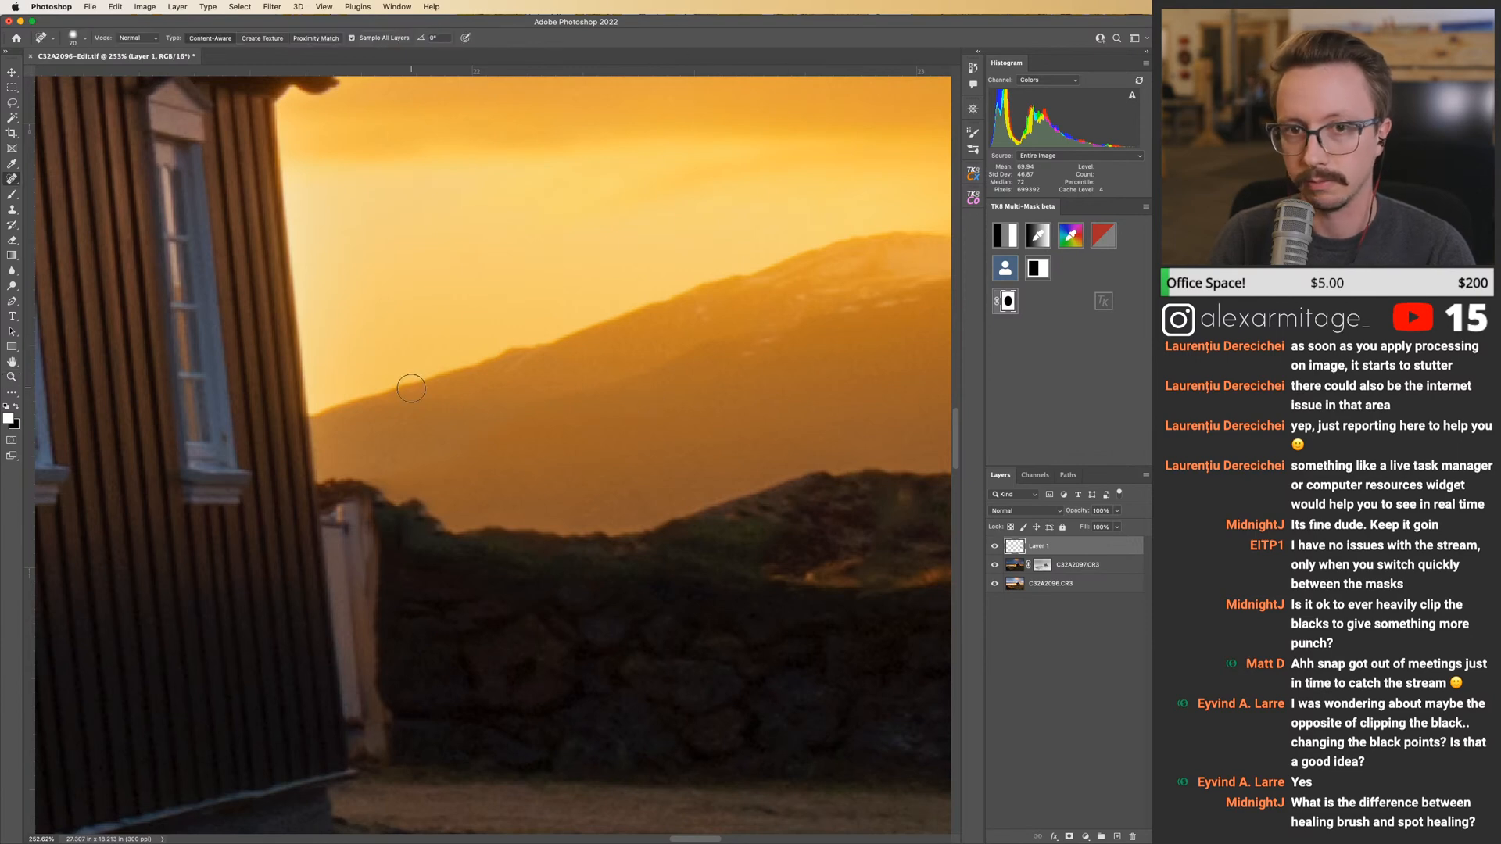
{"action": "left_click", "coordinate": [16, 179]}
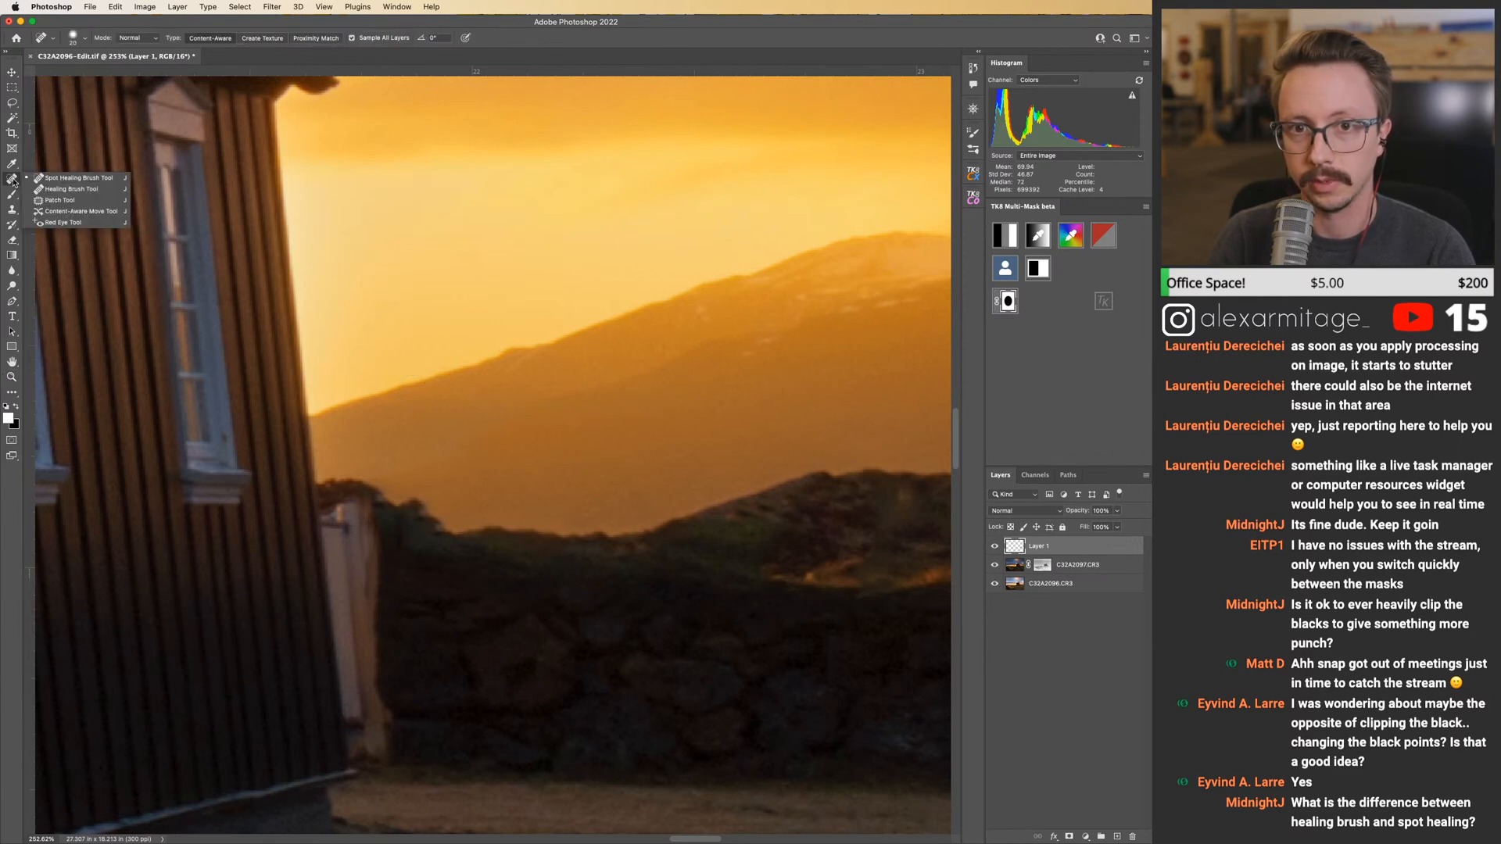
{"action": "left_click", "coordinate": [71, 191]}
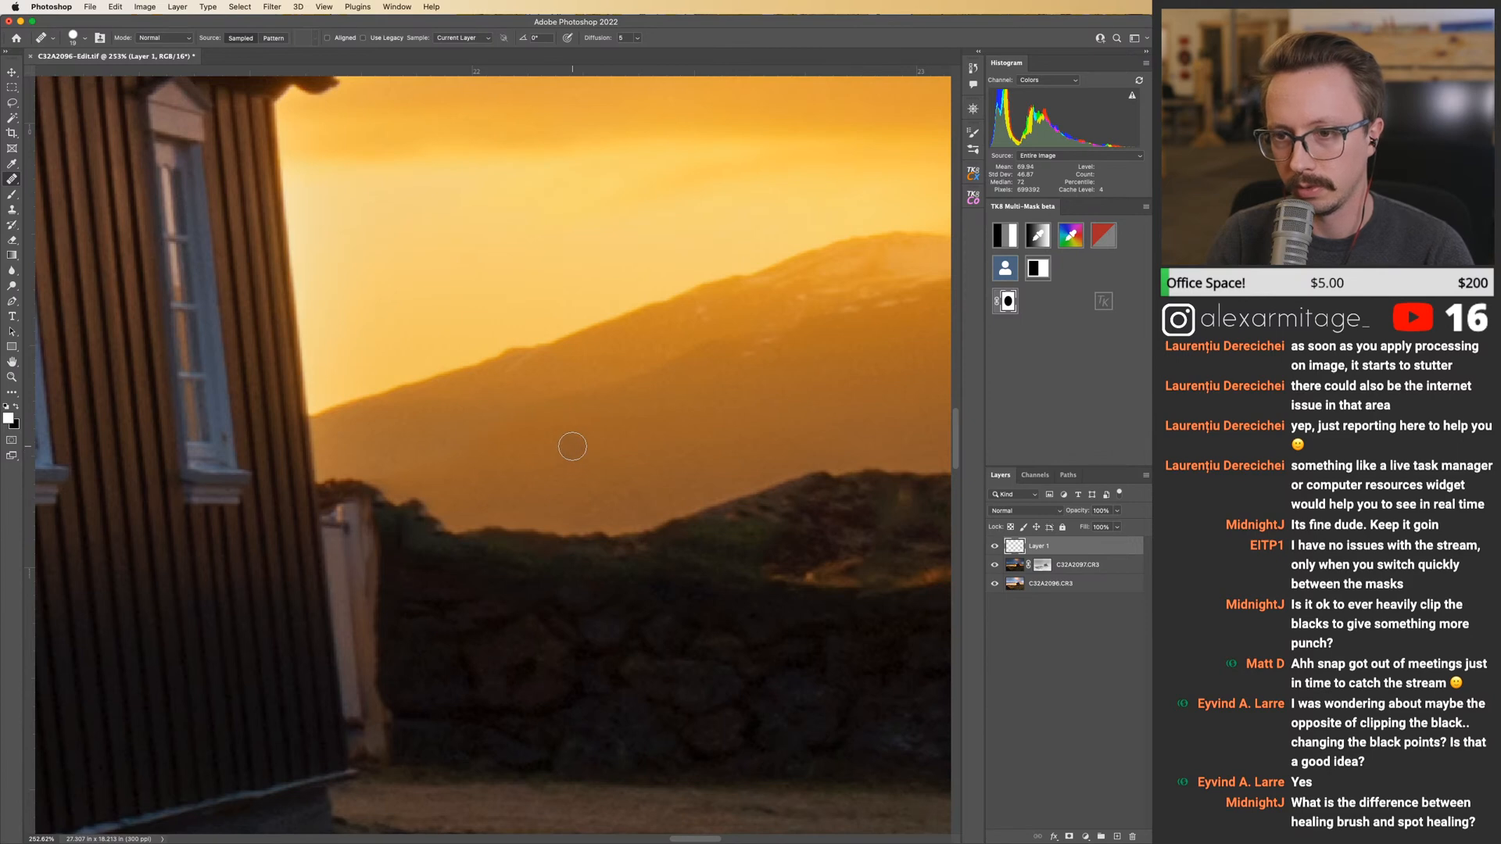
{"action": "right_click", "coordinate": [12, 180]}
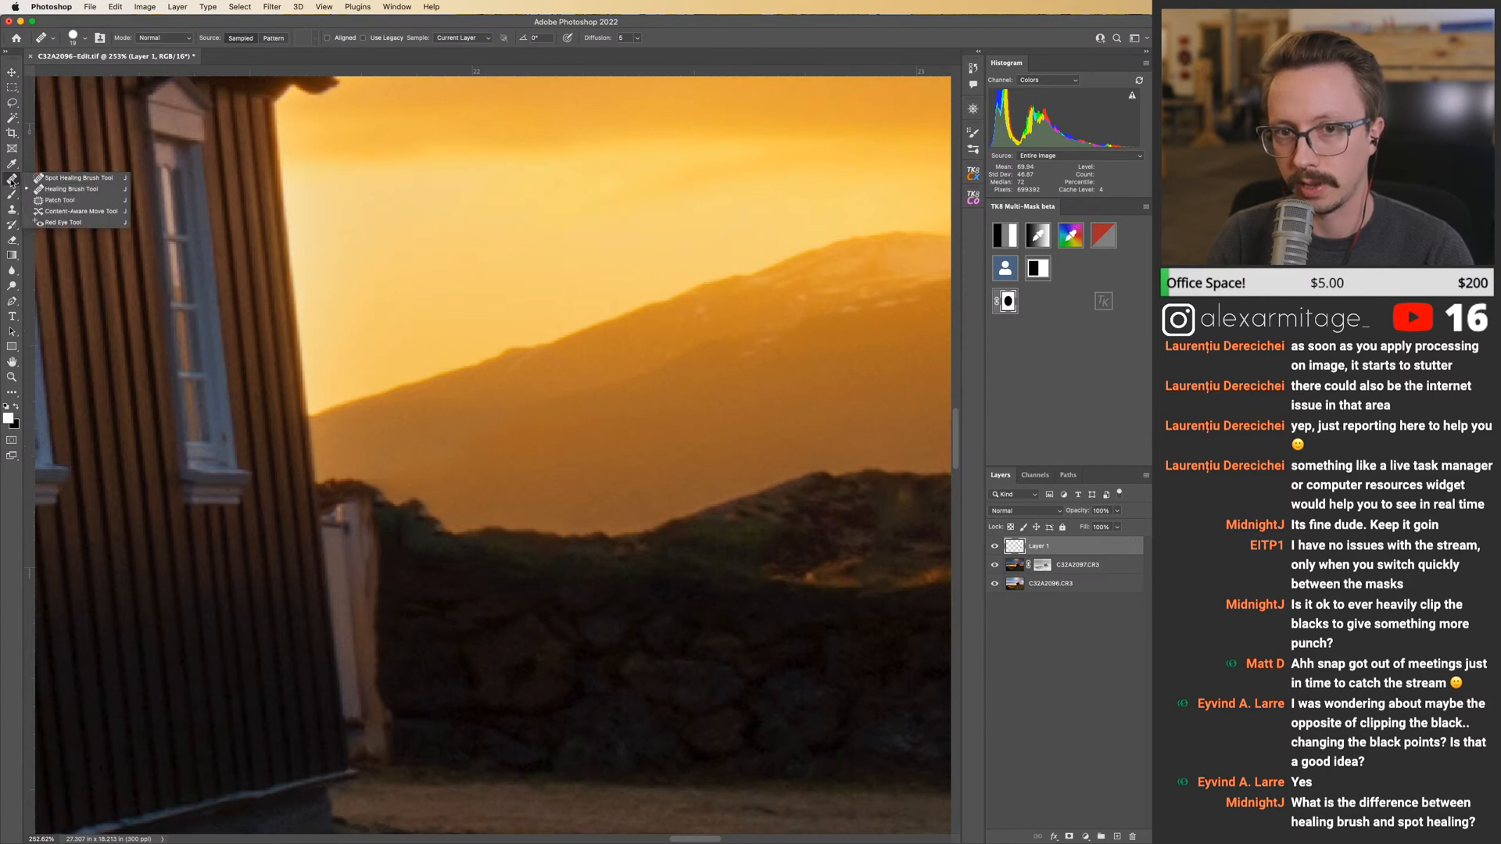
{"action": "left_click", "coordinate": [61, 179]}
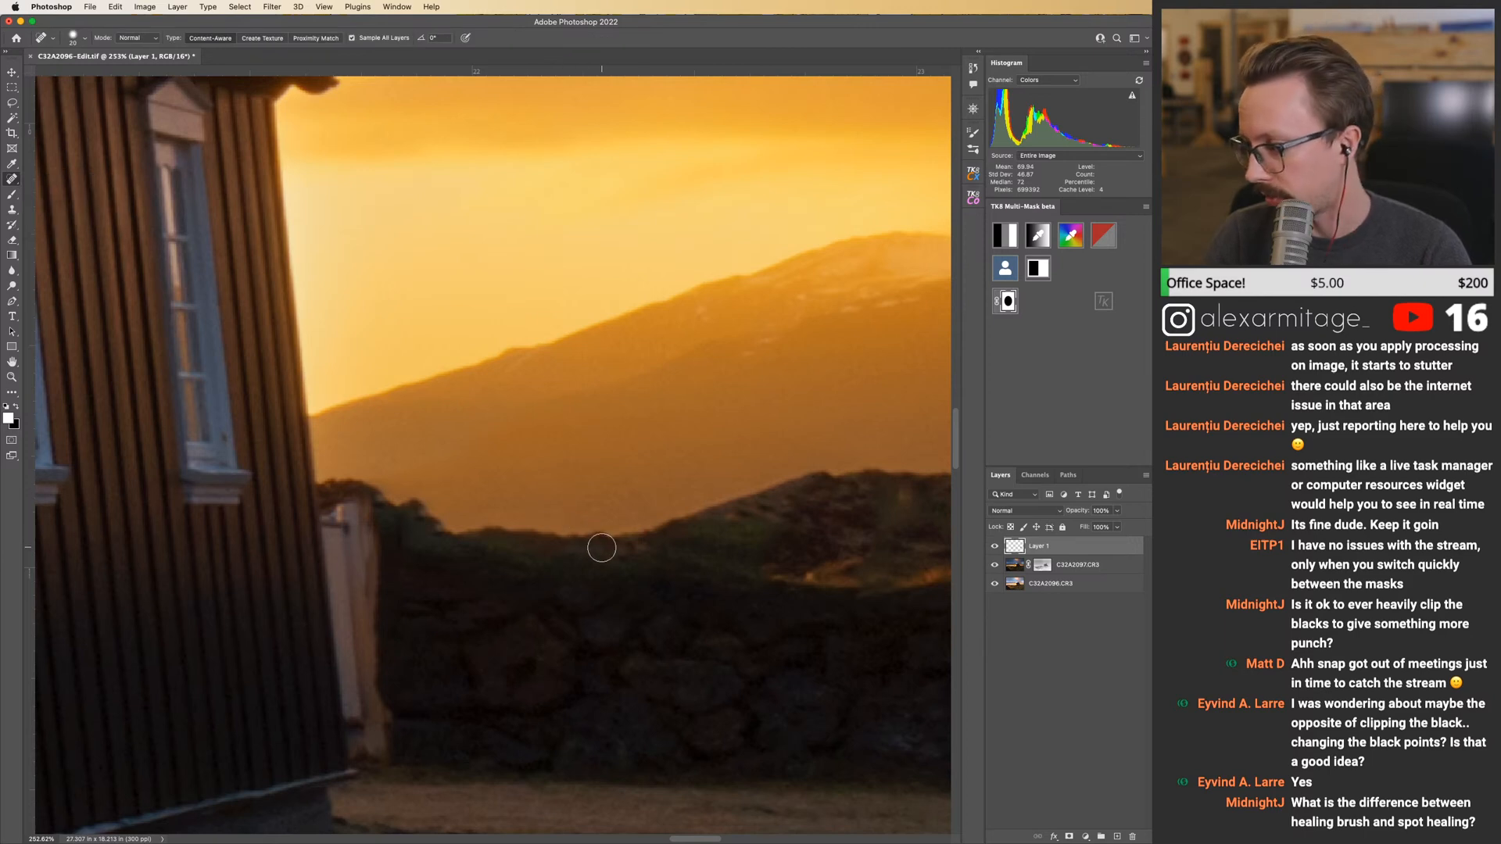
Switch to the Healing Brush, review its blend modes and Pattern source, and set the source to Sampled.
{"action": "right_click", "coordinate": [12, 179]}
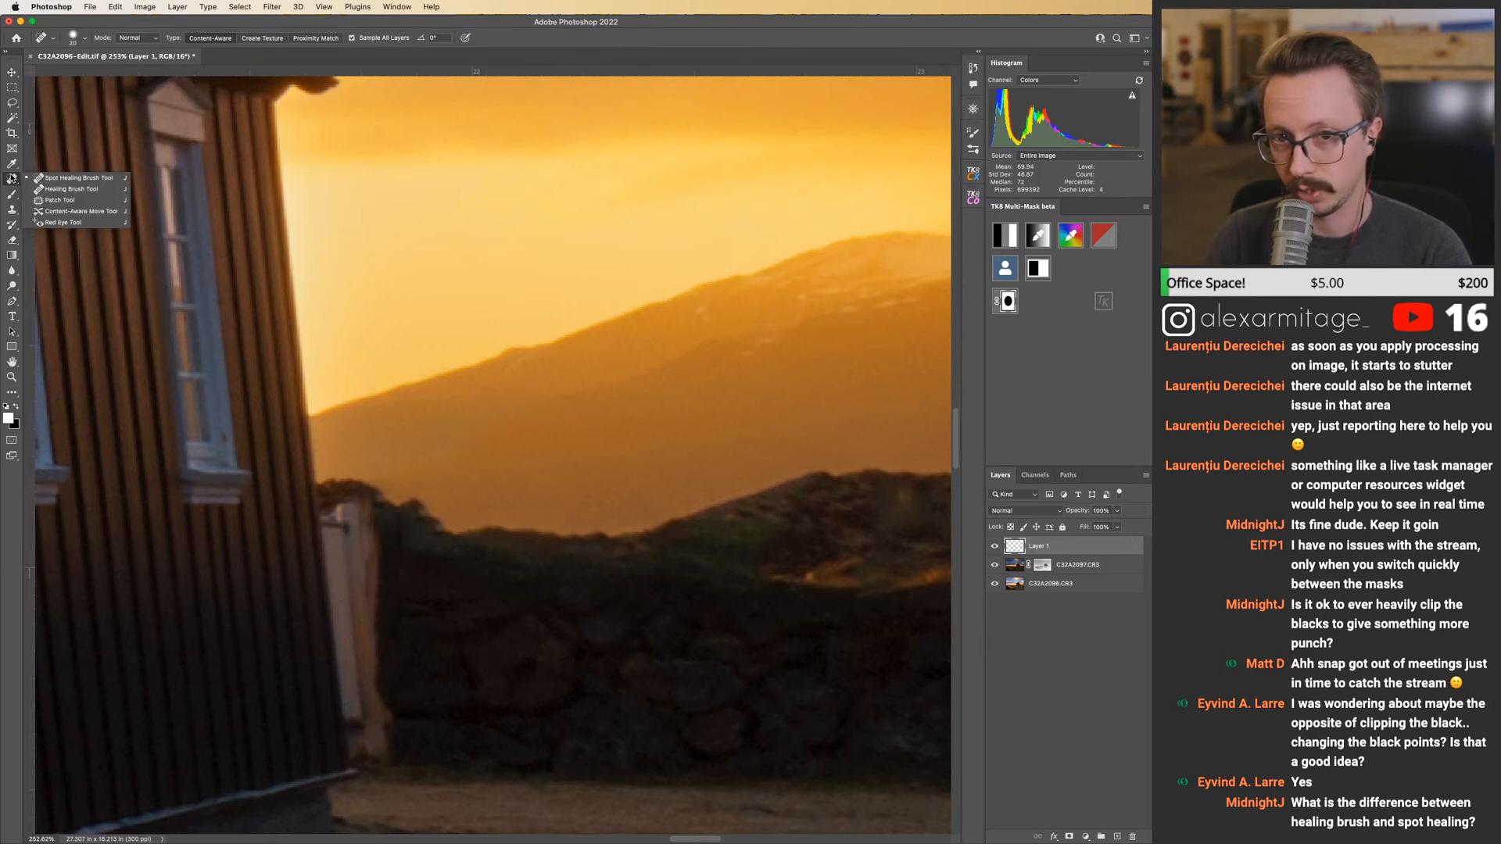
{"action": "left_click", "coordinate": [67, 189]}
{"action": "left_click", "coordinate": [181, 39]}
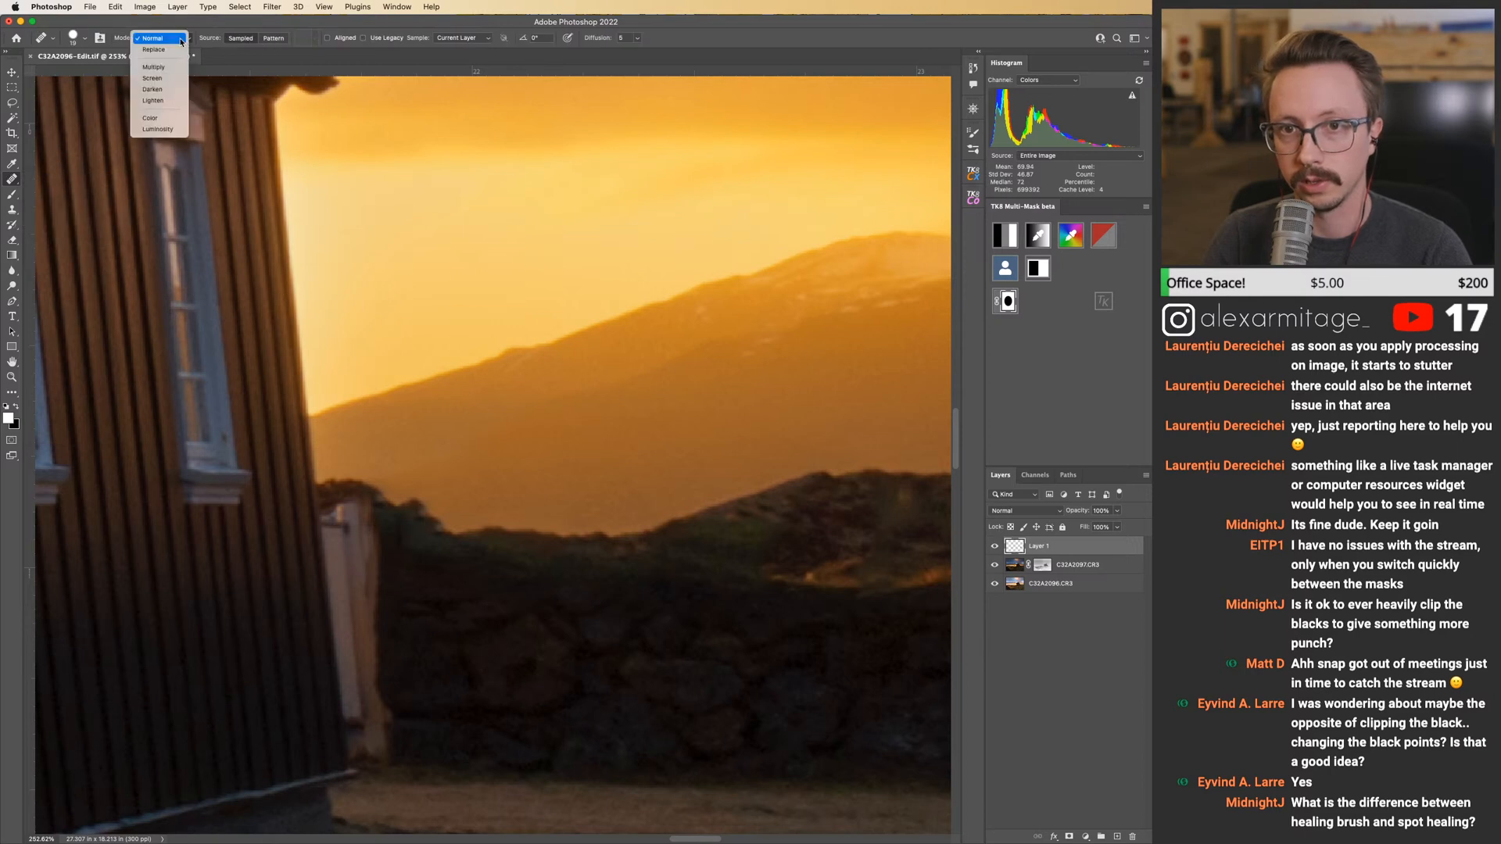
{"action": "left_click", "coordinate": [181, 39]}
{"action": "left_click", "coordinate": [275, 39]}
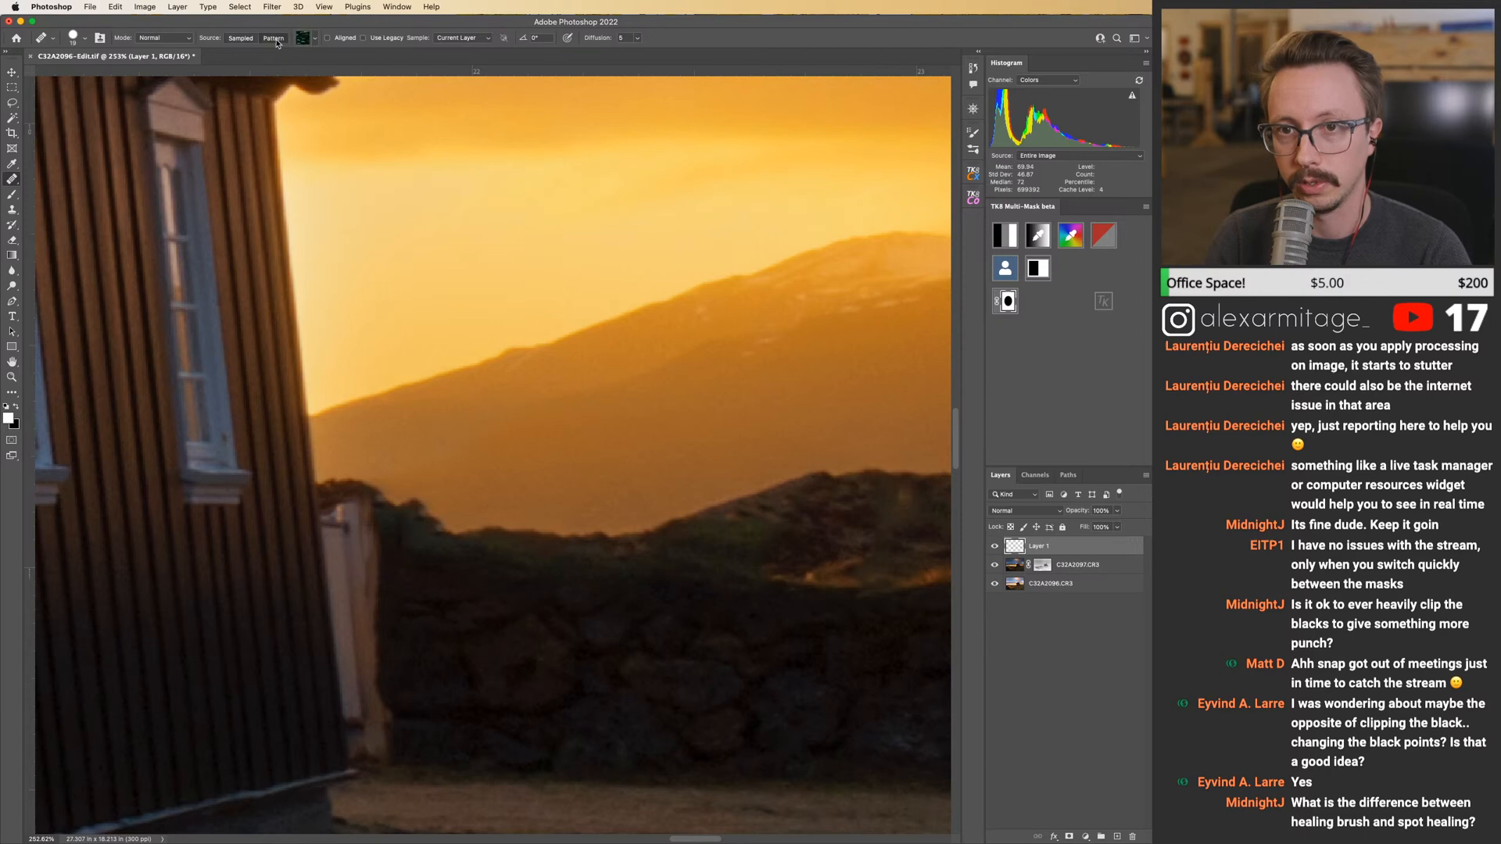
{"action": "left_click", "coordinate": [238, 38]}
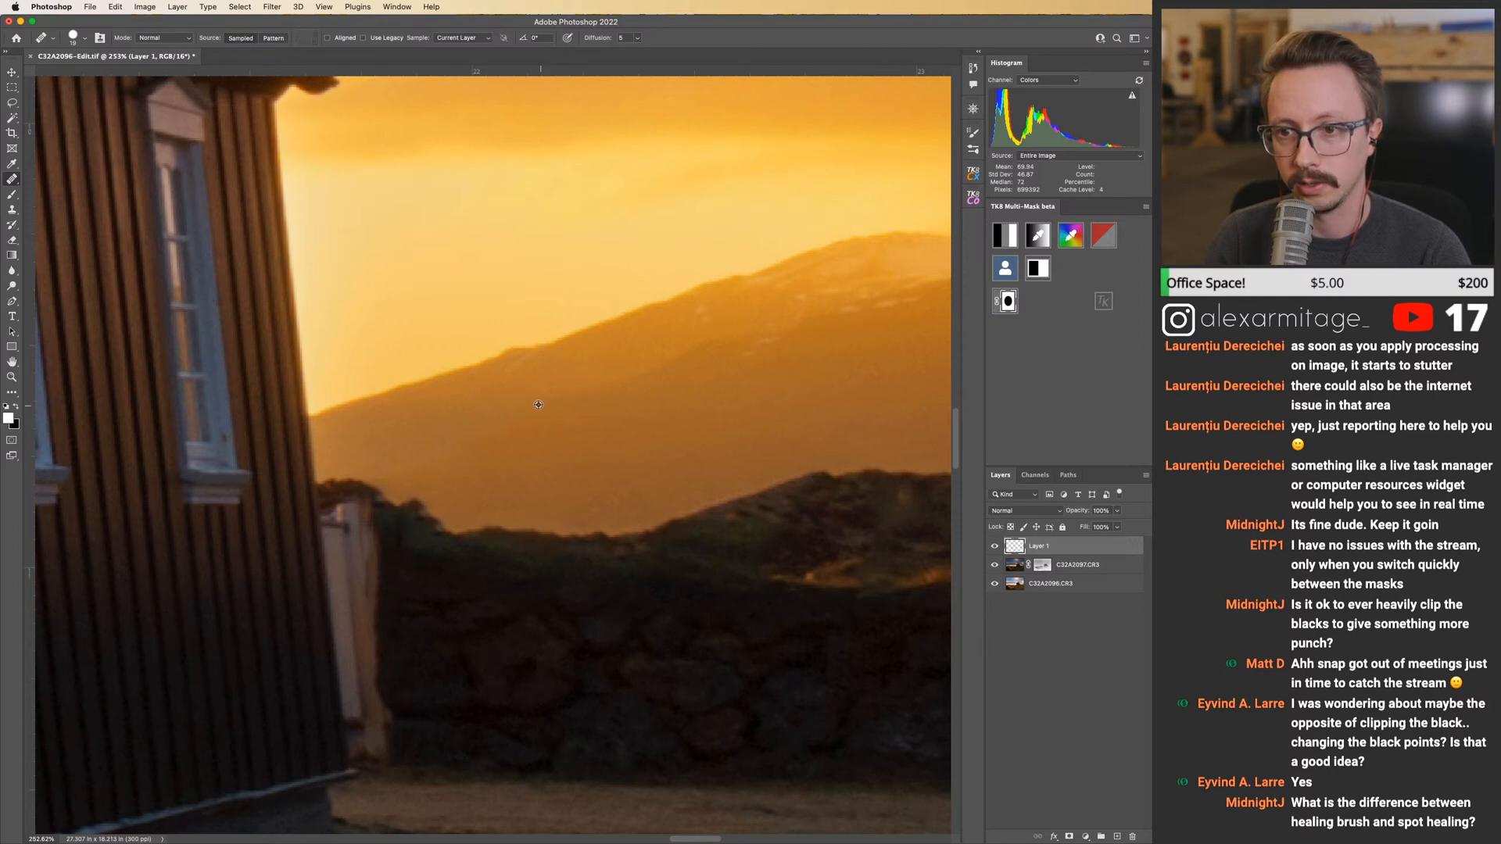
Try the Healing Brush with sampled source points, painting test dabs on the mountain and along the hedge line.
{"action": "left_click", "coordinate": [474, 340], "text": "alt"}
{"action": "left_click_drag", "start_coordinate": [492, 357], "coordinate": [560, 373]}
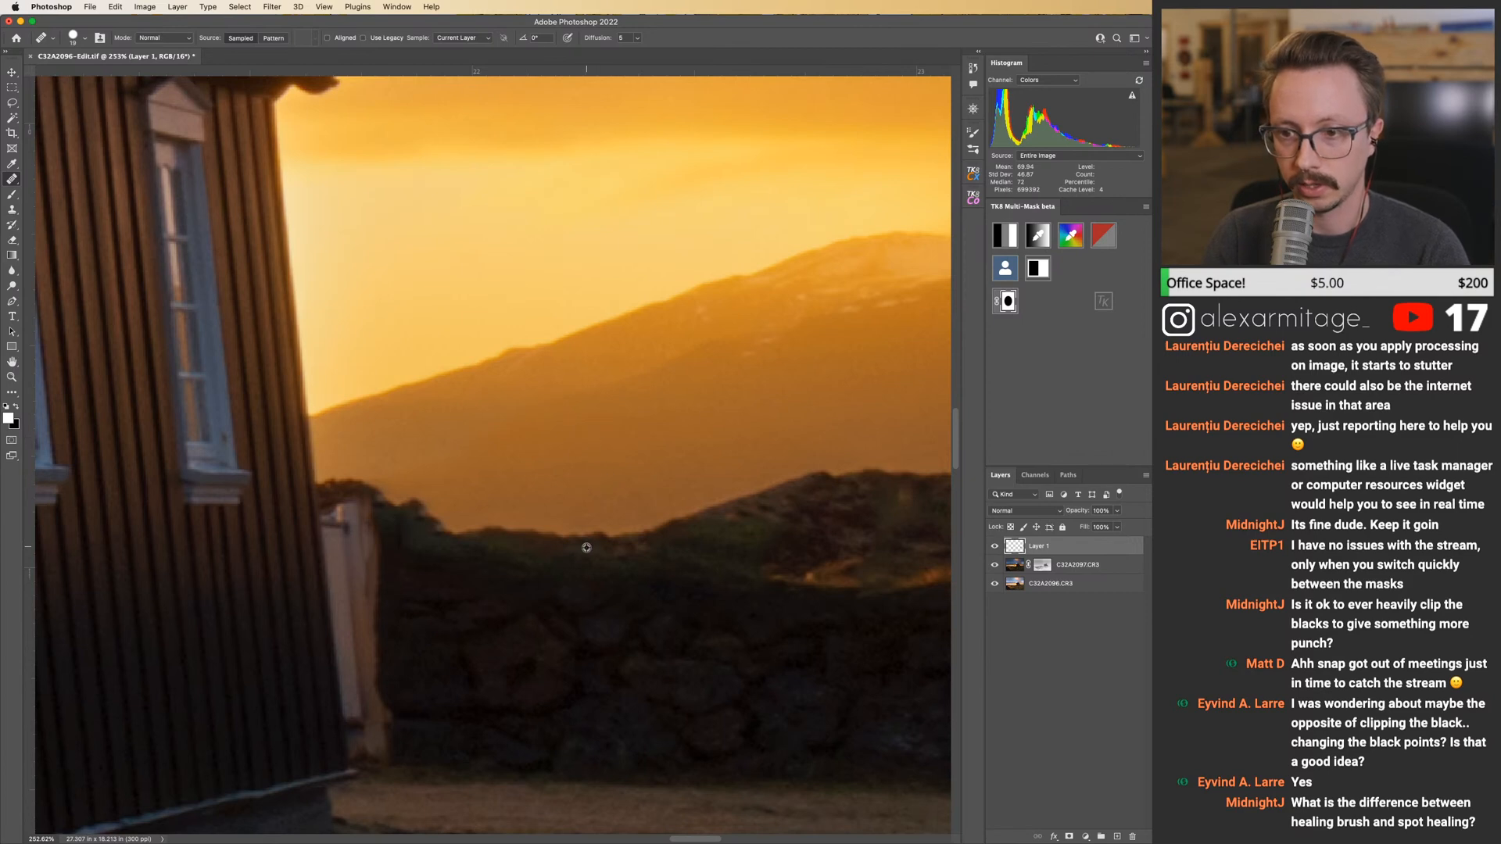
{"action": "left_click", "coordinate": [597, 513]}
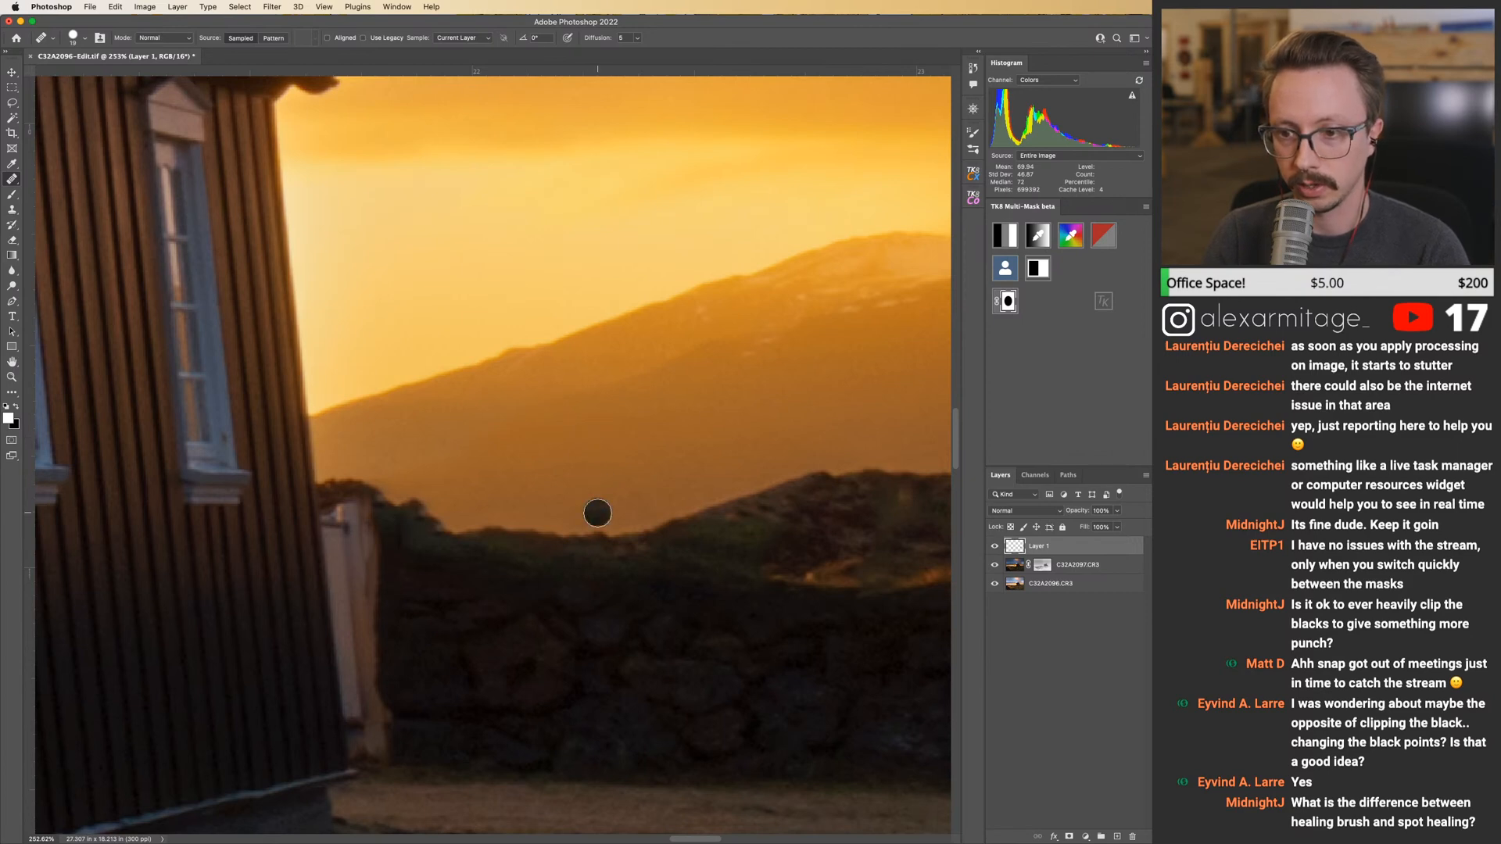
{"action": "left_click", "coordinate": [634, 478]}
{"action": "left_click_drag", "start_coordinate": [589, 480], "coordinate": [506, 471]}
{"action": "left_click", "coordinate": [710, 496]}
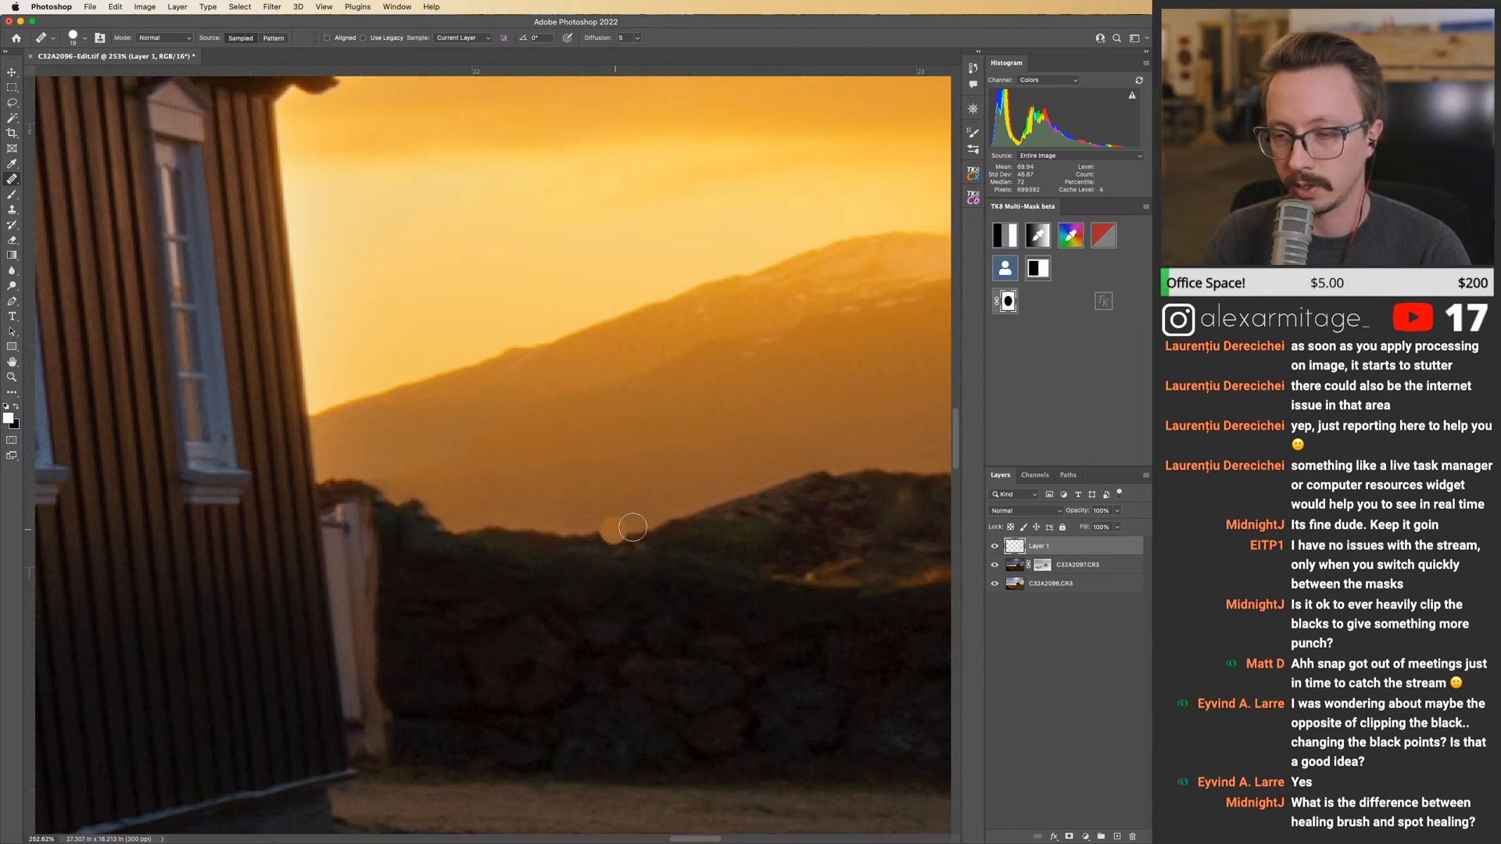
{"action": "left_click", "coordinate": [568, 517]}
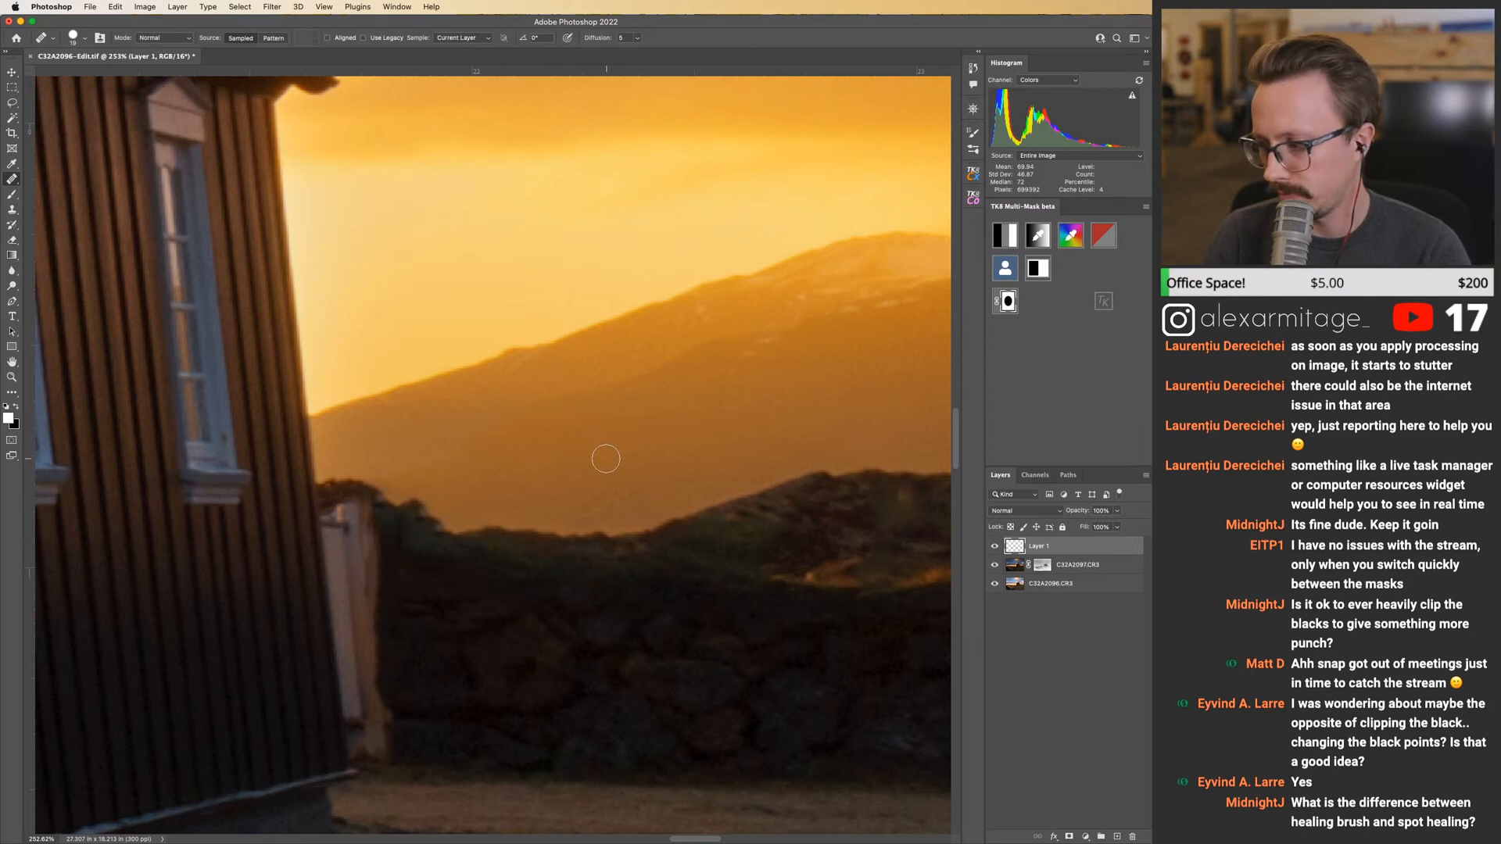
Compare the full photo with Layer 1 hidden and shown.
{"action": "key", "text": "z"}
{"action": "mouse_move", "coordinate": [605, 456]}
{"action": "left_mouse_down"}
{"action": "mouse_move", "coordinate": [508, 480]}
{"action": "mouse_move", "coordinate": [657, 501]}
{"action": "left_mouse_up"}
{"action": "left_click", "coordinate": [993, 547]}
{"action": "left_click", "coordinate": [994, 547]}
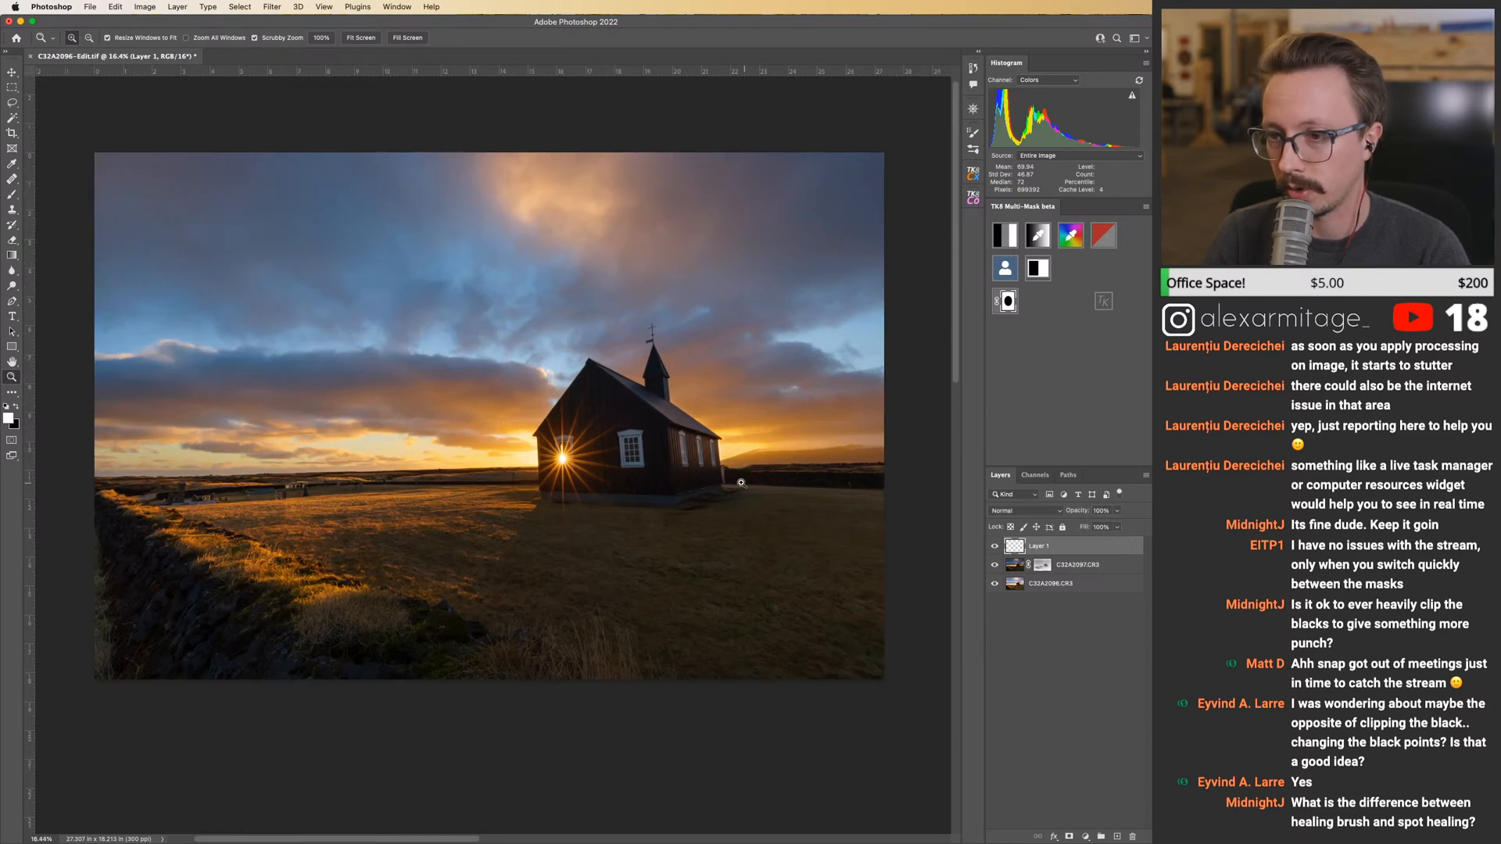
{"action": "left_click", "coordinate": [995, 547]}
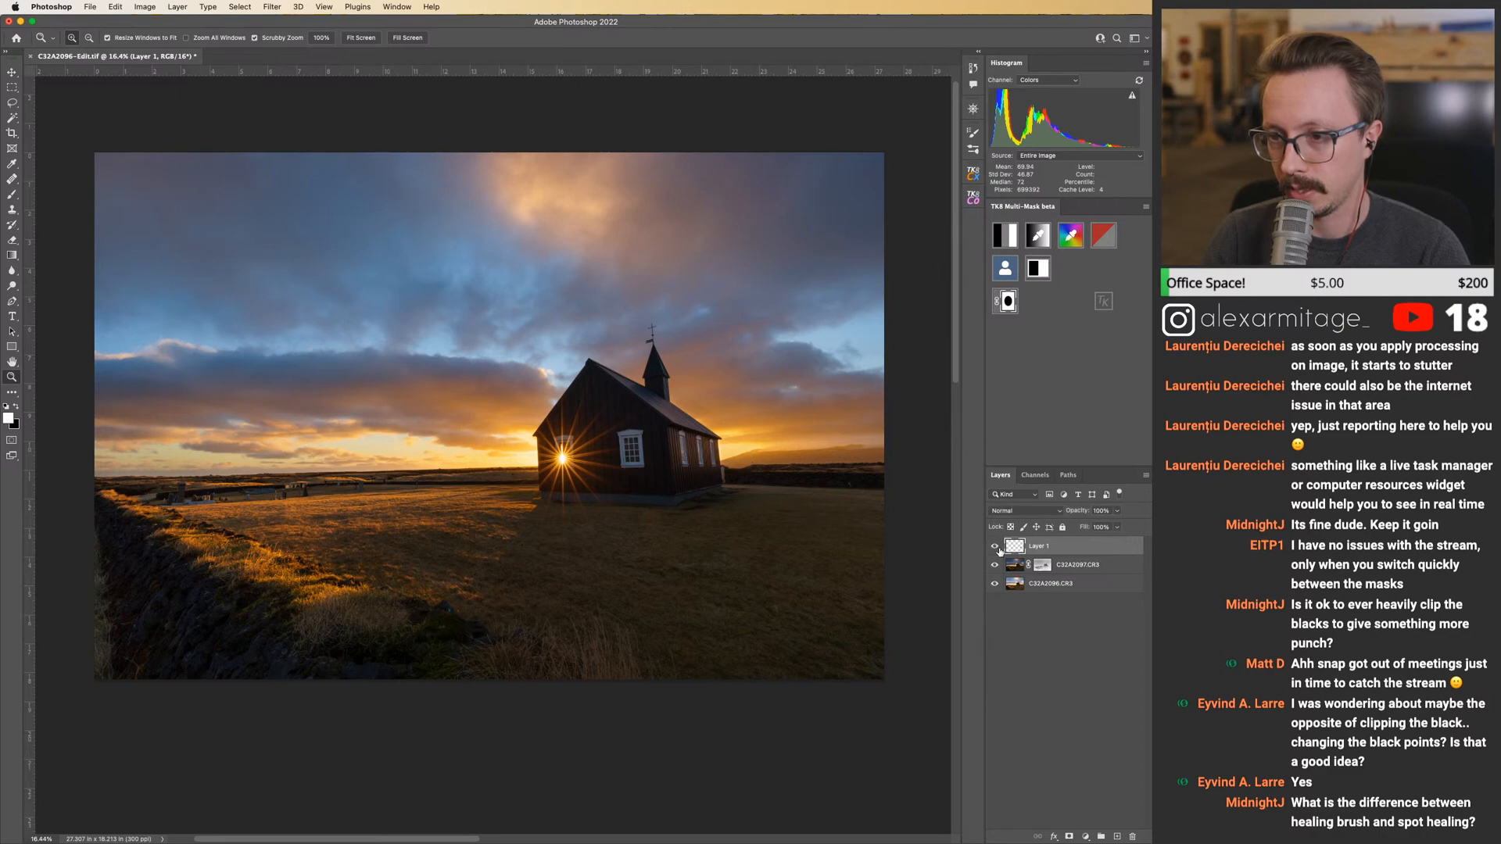
Switch to the Spot Healing Brush and enlarge it to 300 px to cover the orange flare on the grass in front of the church.
{"action": "left_click_drag", "start_coordinate": [648, 510], "coordinate": [702, 525]}
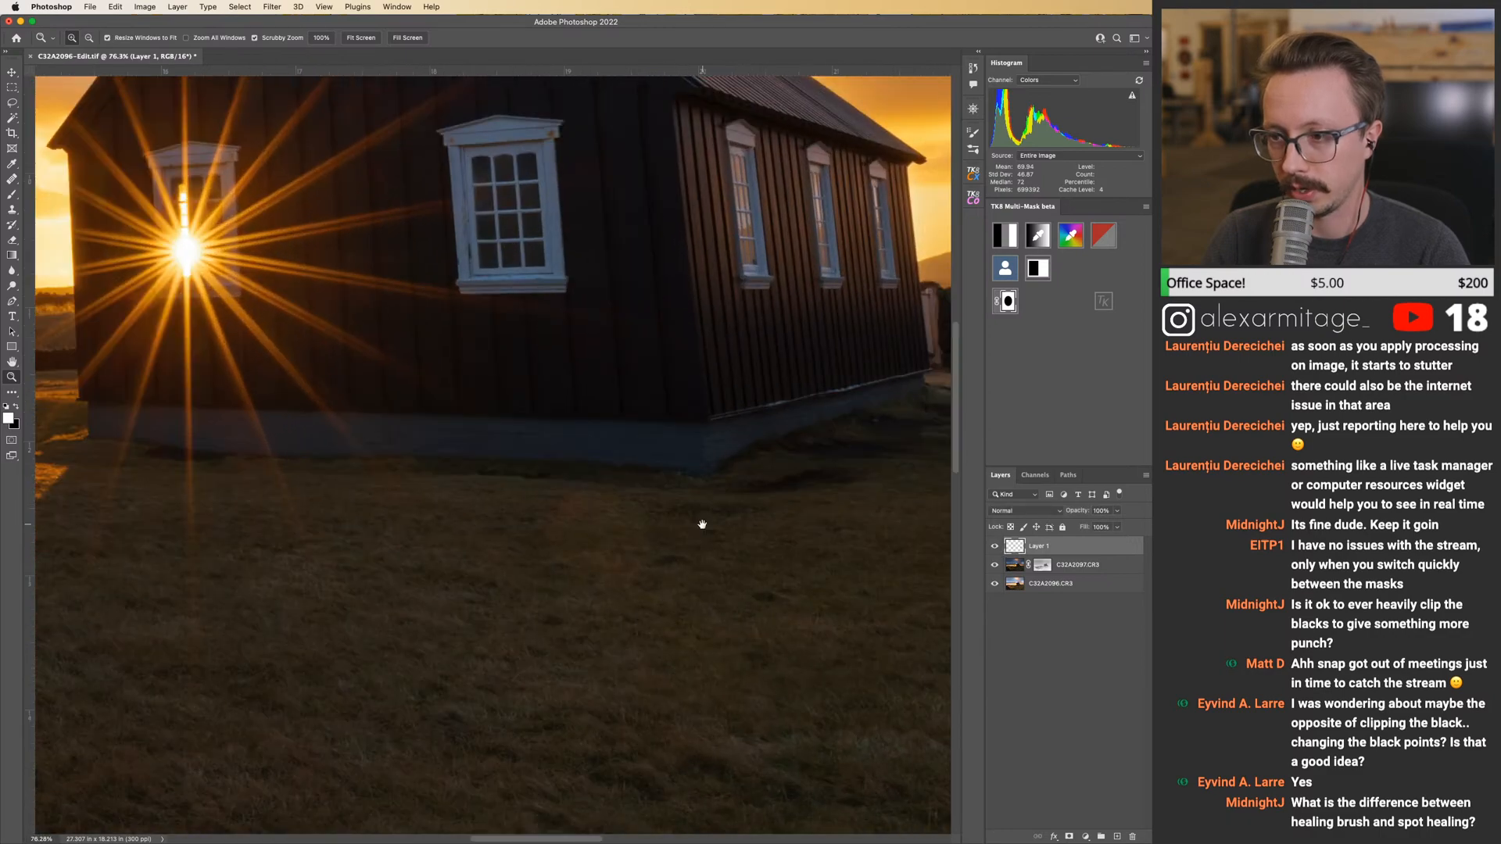
{"action": "key", "text": "j"}
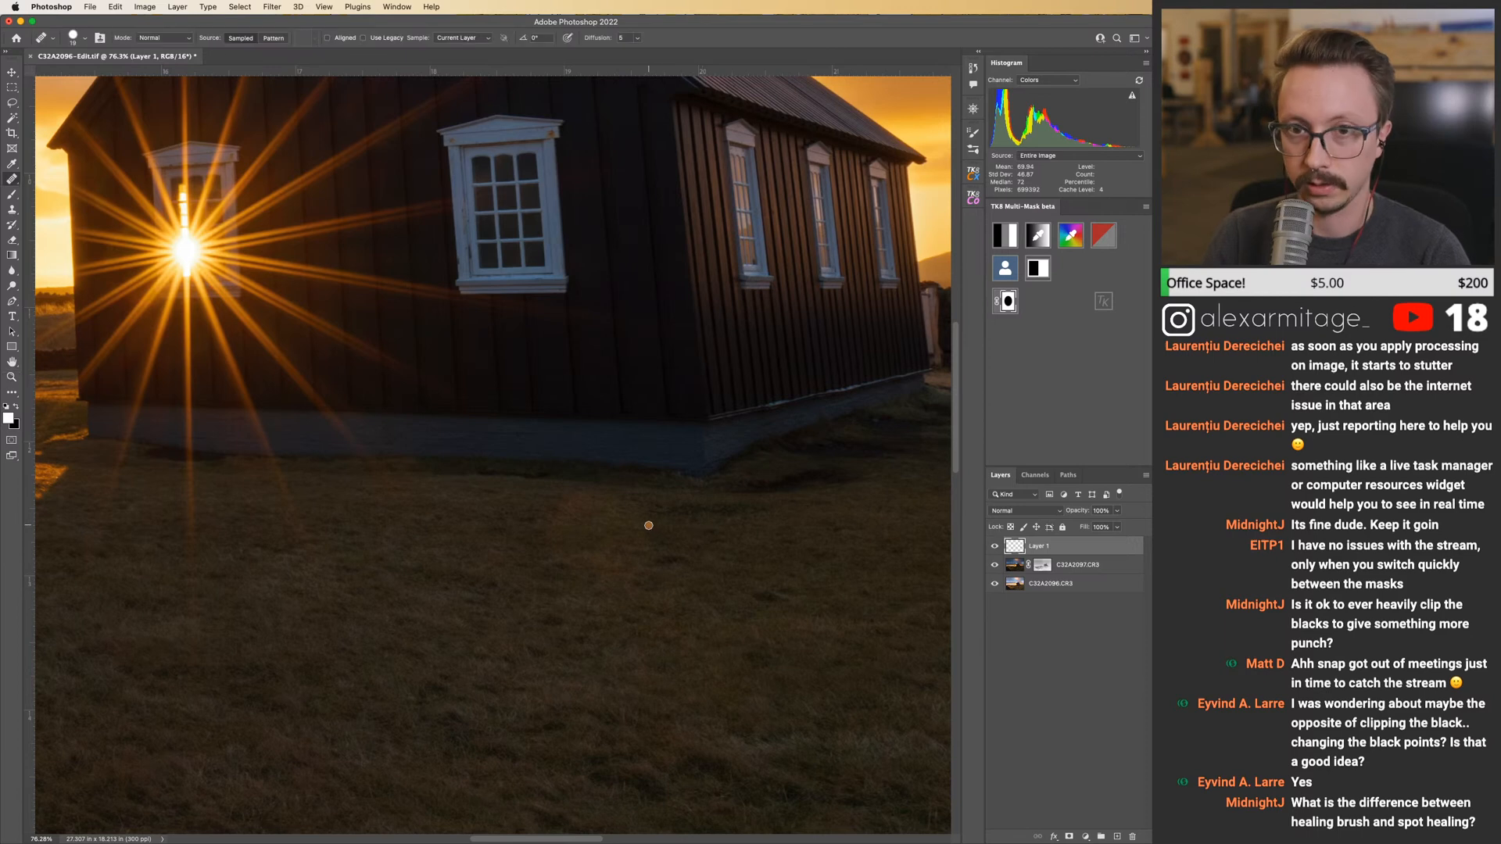
{"action": "right_click", "coordinate": [13, 182]}
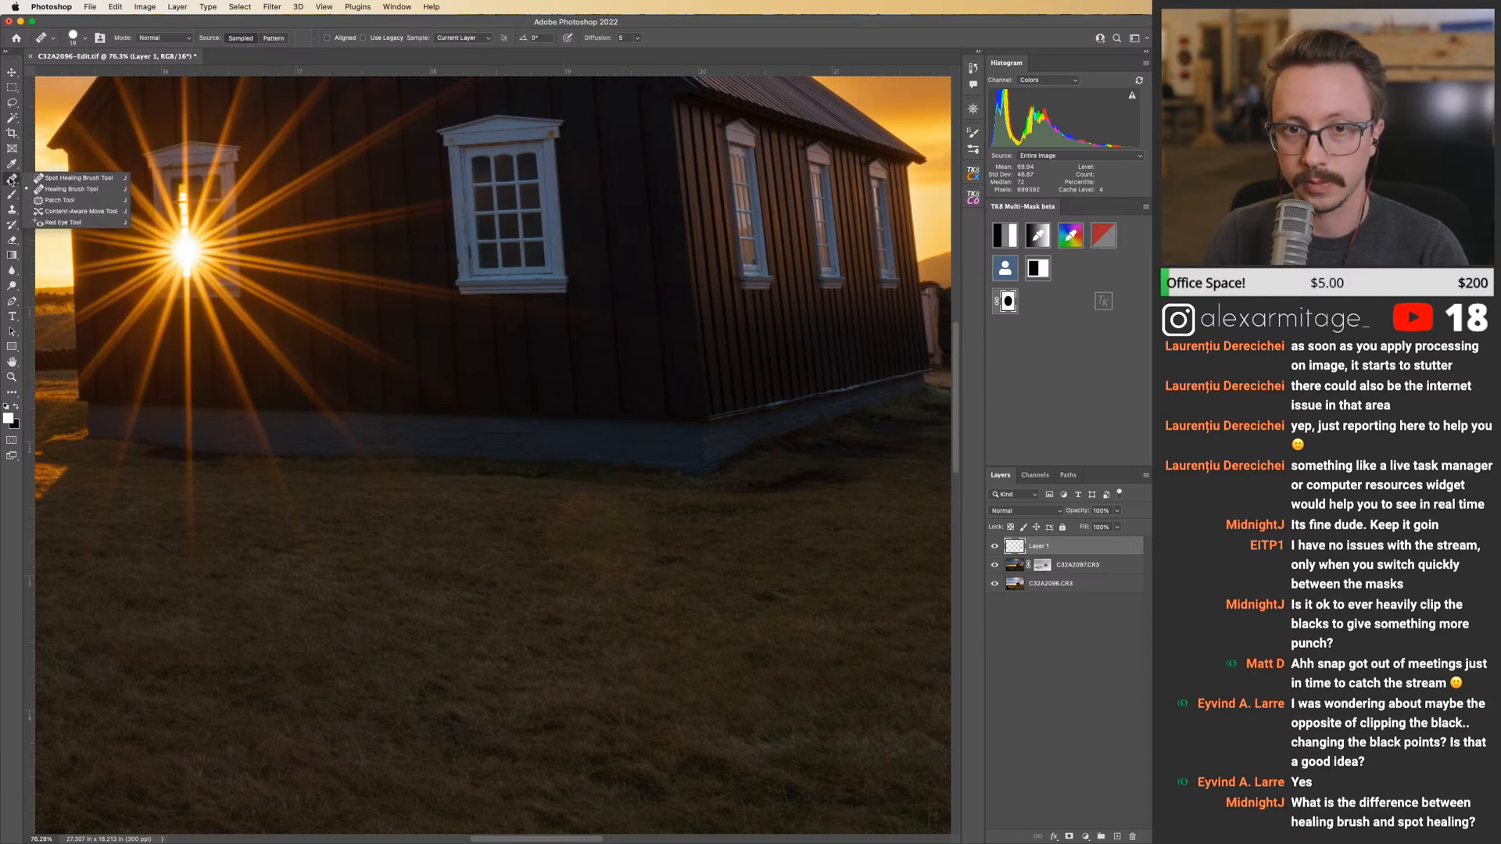
{"action": "left_click", "coordinate": [61, 179]}
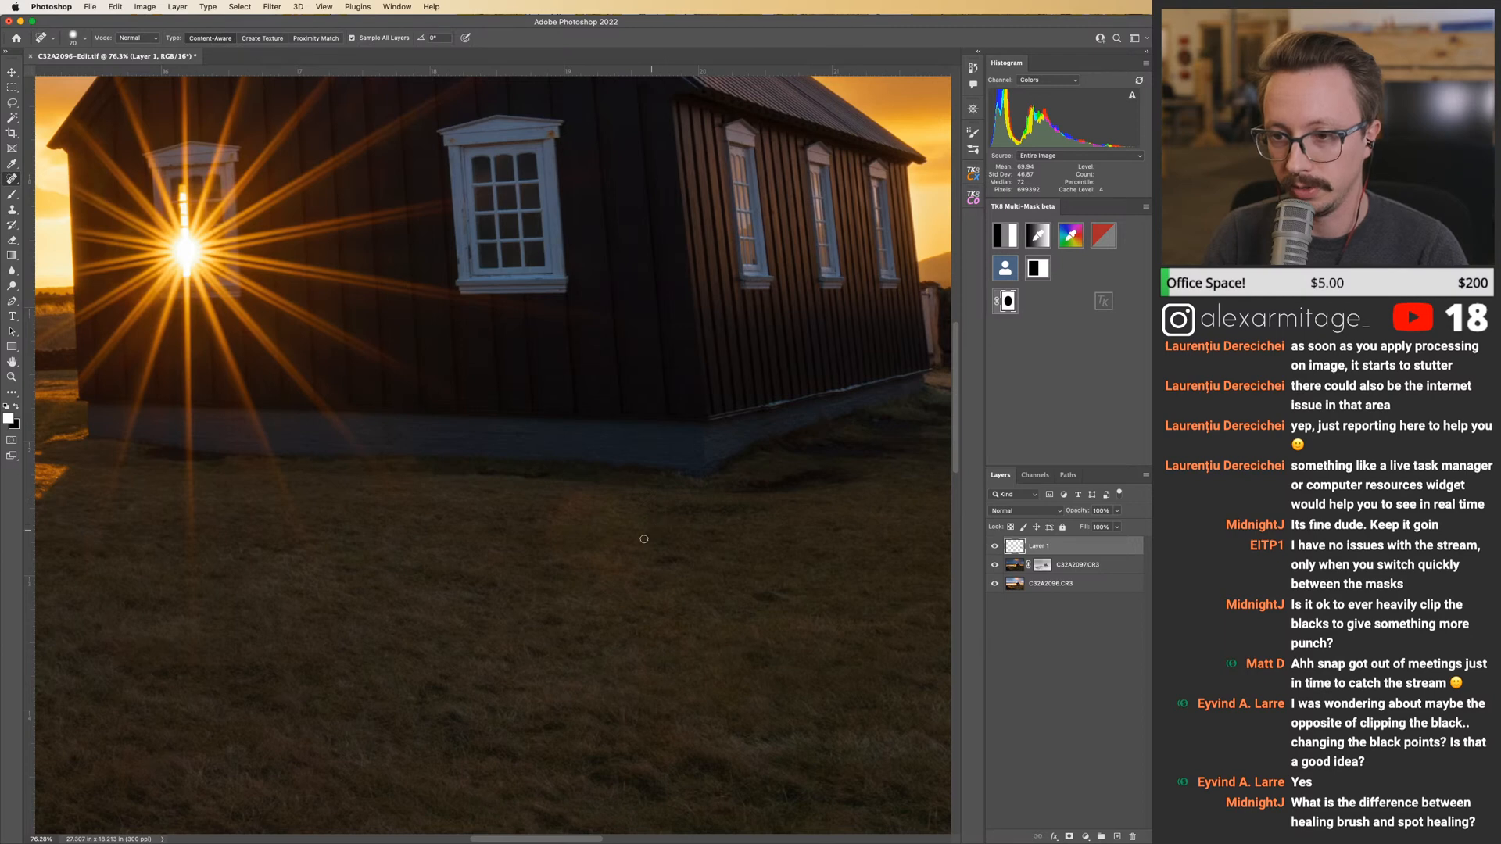
{"action": "key", "text": "bracketright"}
{"action": "key", "text": "bracketright"}
{"action": "key", "text": "bracketright"}
{"action": "key", "text": "bracketright"}
{"action": "key", "text": "bracketright"}
{"action": "key", "text": "bracketright"}
{"action": "key", "text": "bracketright"}
{"action": "key", "text": "bracketright"}
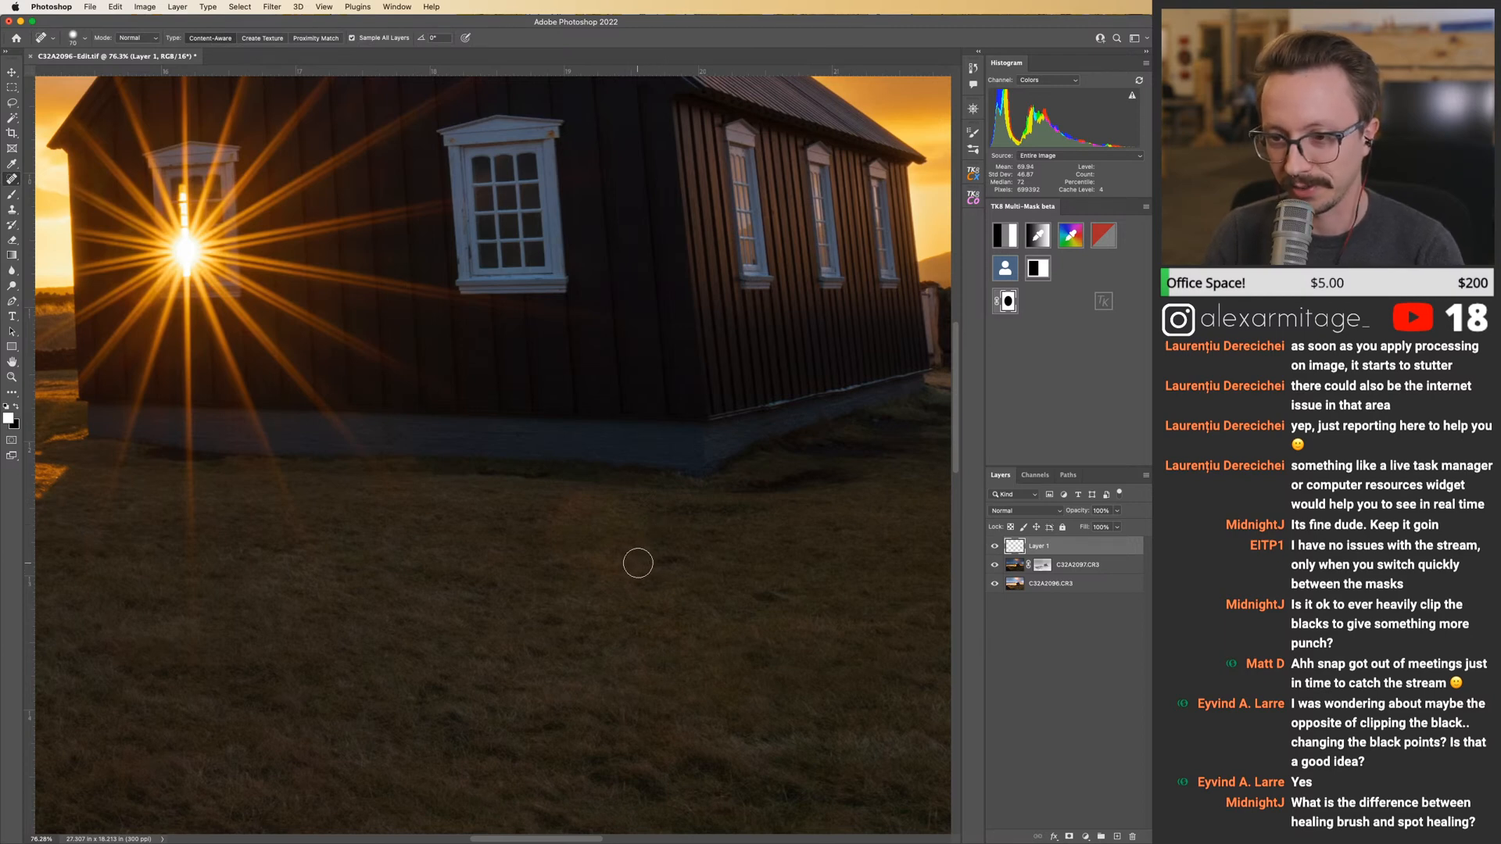
{"action": "key", "text": "bracketright"}
{"action": "key", "text": "bracketright"}
{"action": "key", "text": "bracketright"}
{"action": "key", "text": "bracketright"}
{"action": "key", "text": "bracketright"}
{"action": "key", "text": "bracketright"}
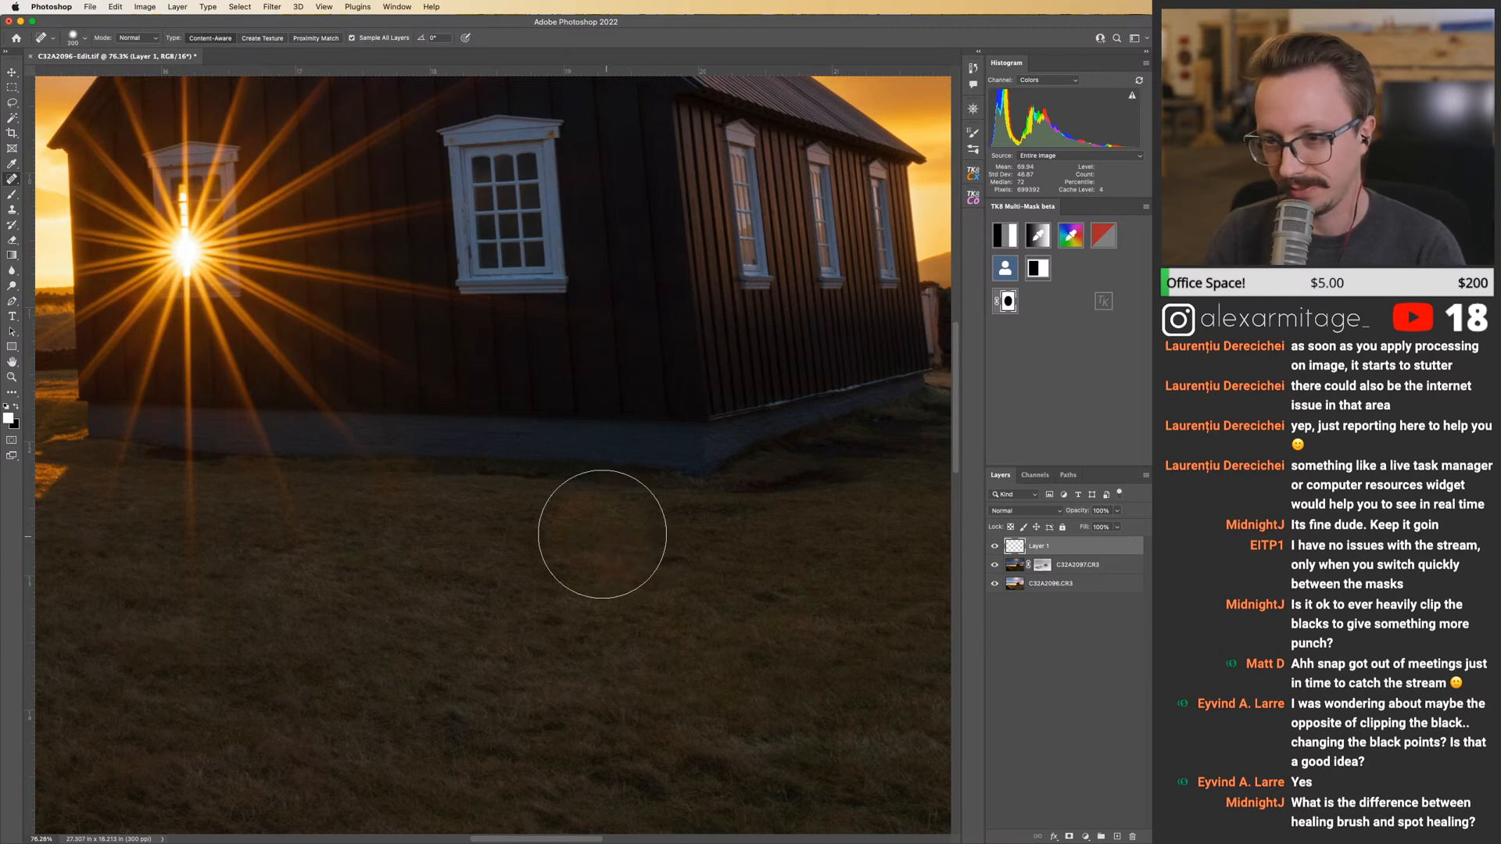
Try to heal the orange flare on the grass with several large Spot Healing strokes, softening the brush after the first attempt.
{"action": "left_click_drag", "start_coordinate": [594, 530], "coordinate": [587, 534]}
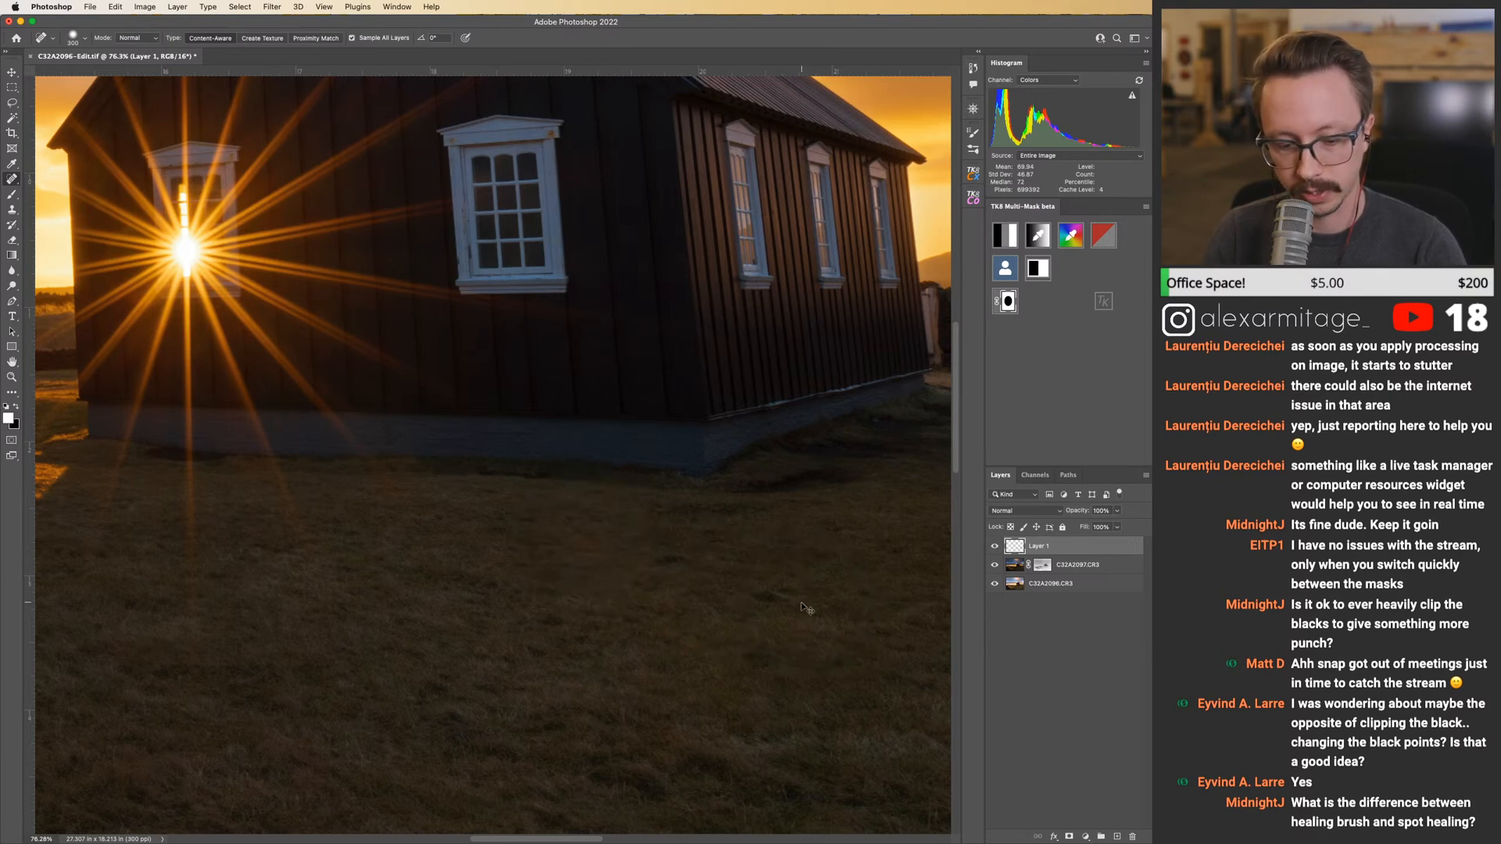
{"action": "left_click", "coordinate": [85, 40]}
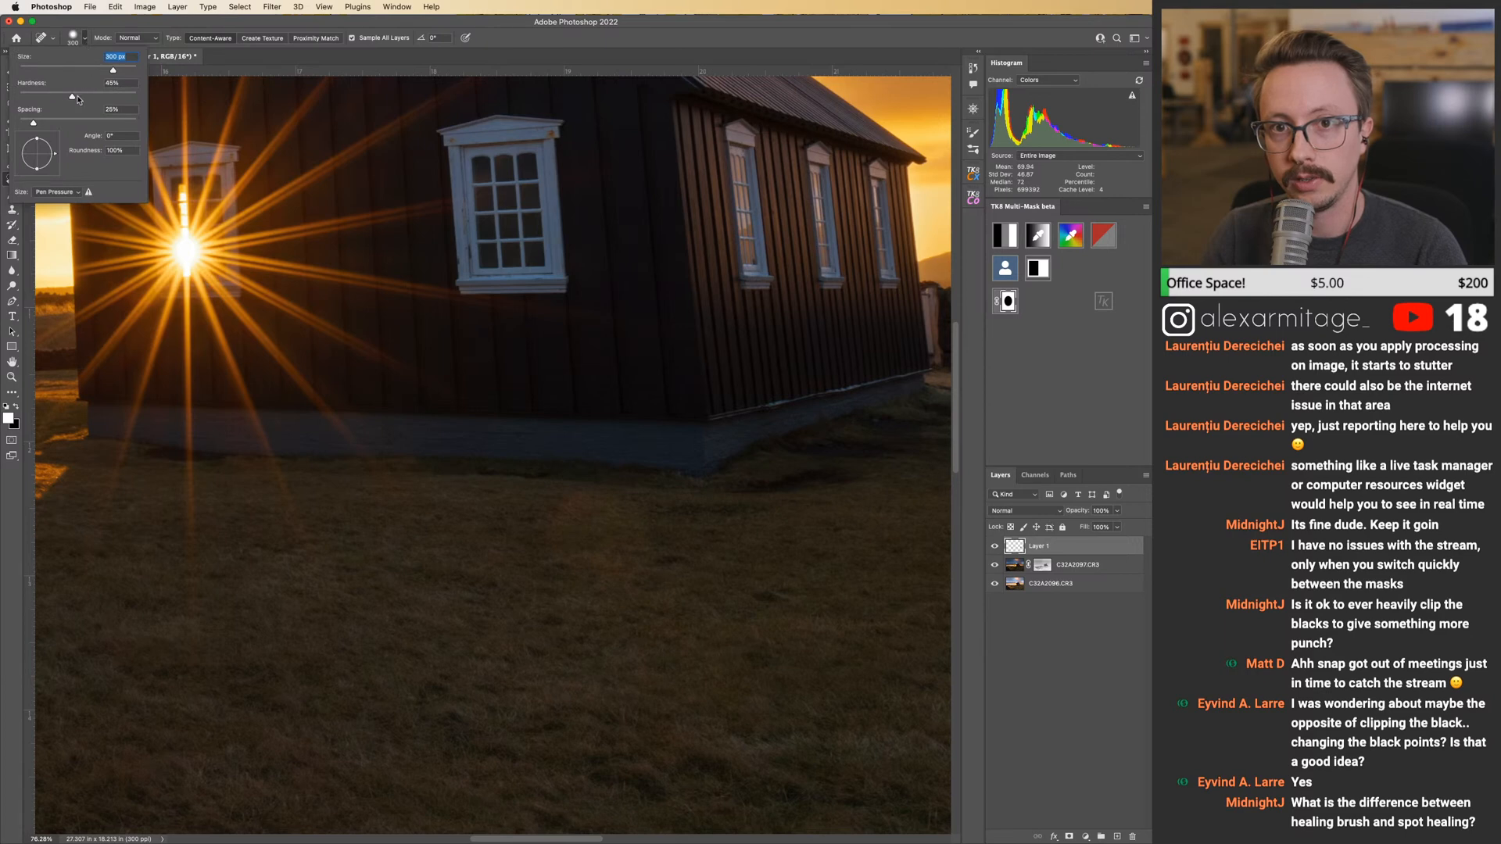
{"action": "mouse_move", "coordinate": [596, 519]}
{"action": "left_mouse_down"}
{"action": "mouse_move", "coordinate": [599, 554]}
{"action": "mouse_move", "coordinate": [614, 542]}
{"action": "mouse_move", "coordinate": [645, 561]}
{"action": "left_mouse_up"}
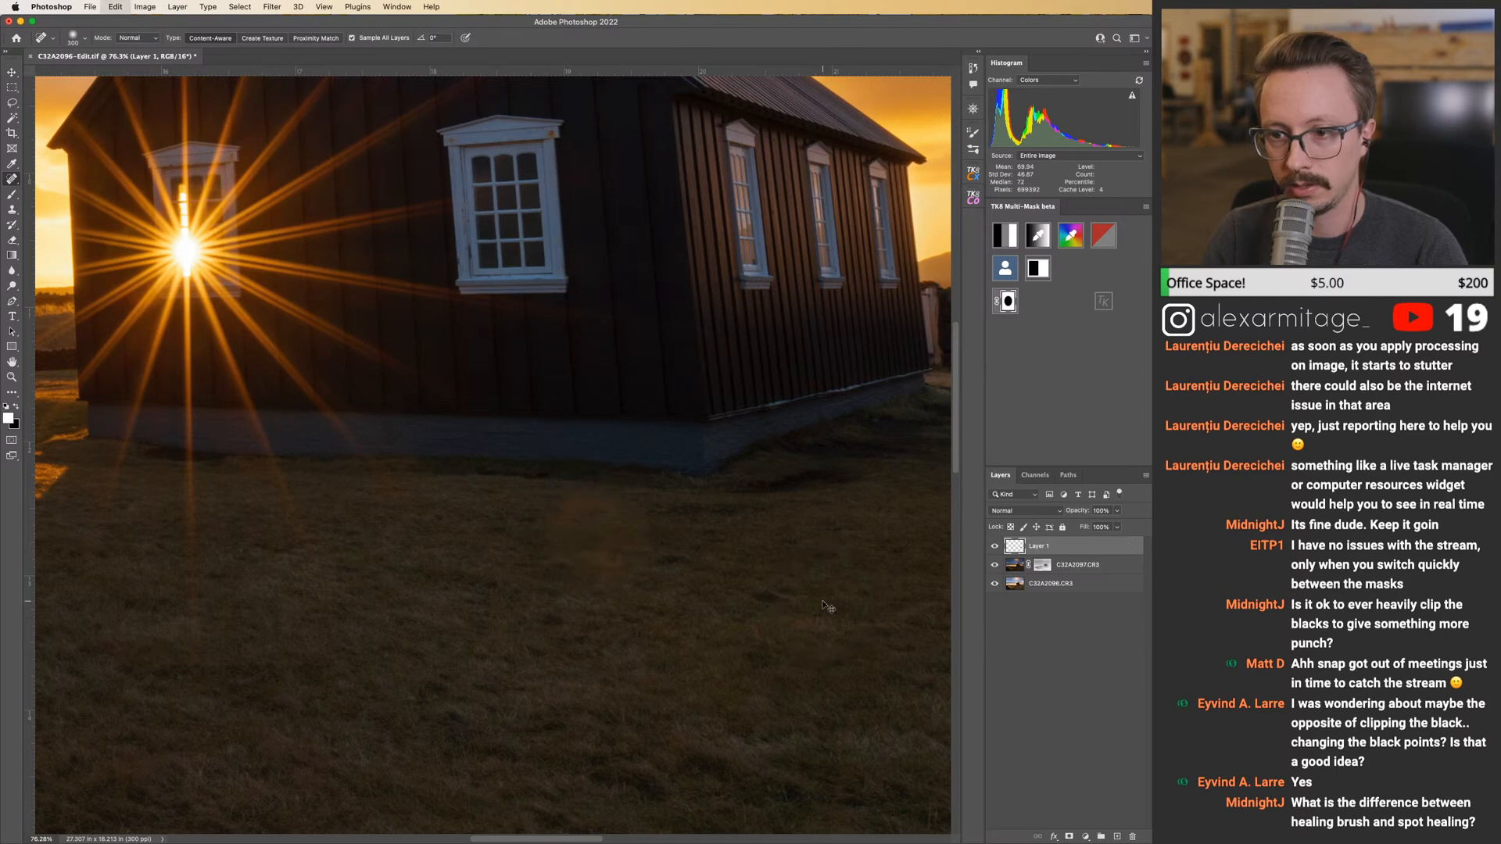
{"action": "left_click", "coordinate": [567, 536]}
{"action": "left_click_drag", "start_coordinate": [568, 536], "coordinate": [653, 551]}
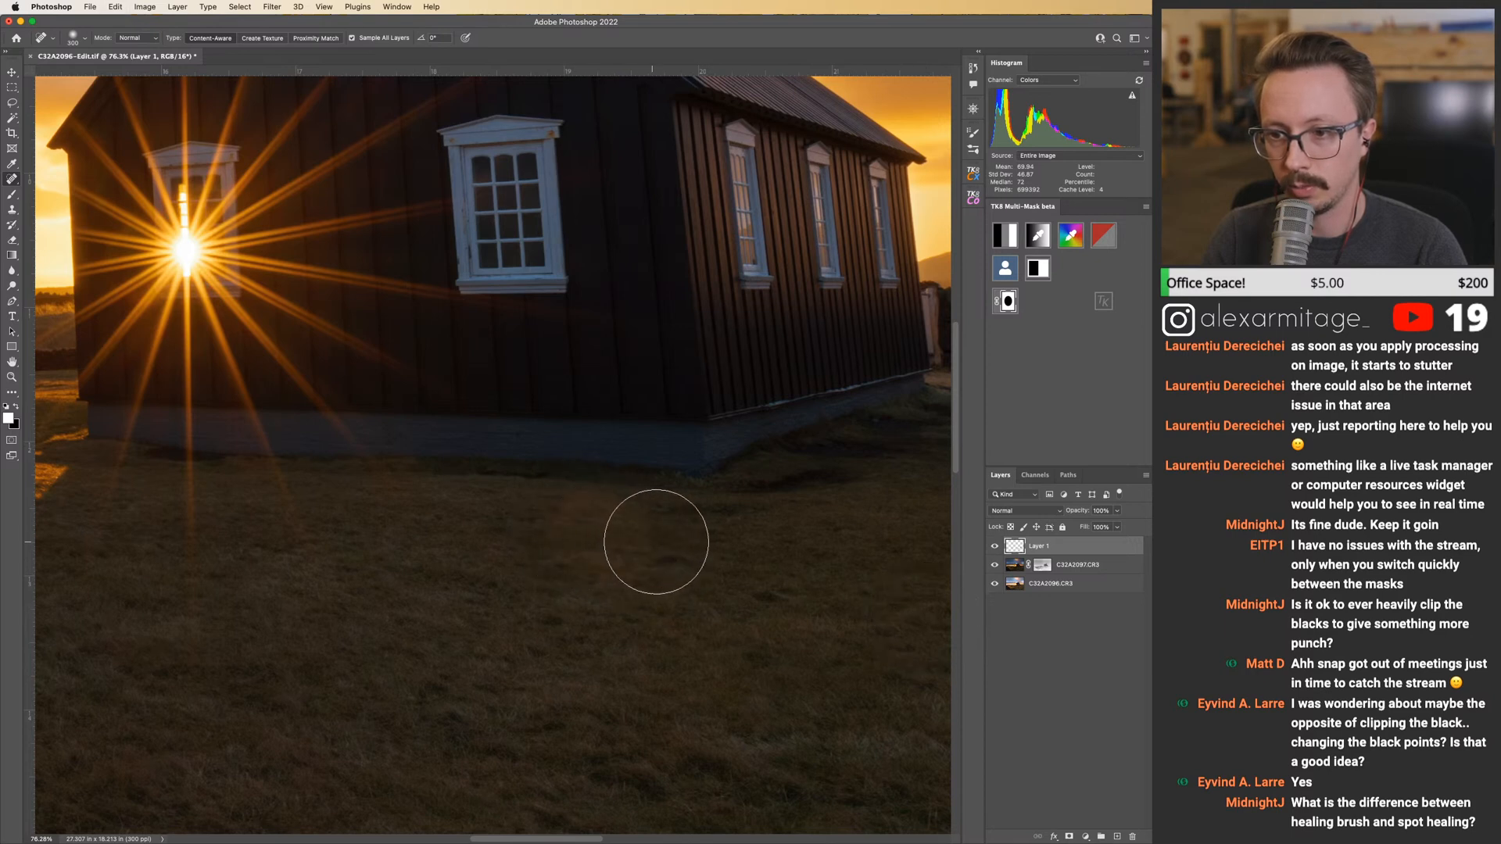
{"action": "left_click_drag", "start_coordinate": [651, 541], "coordinate": [553, 526]}
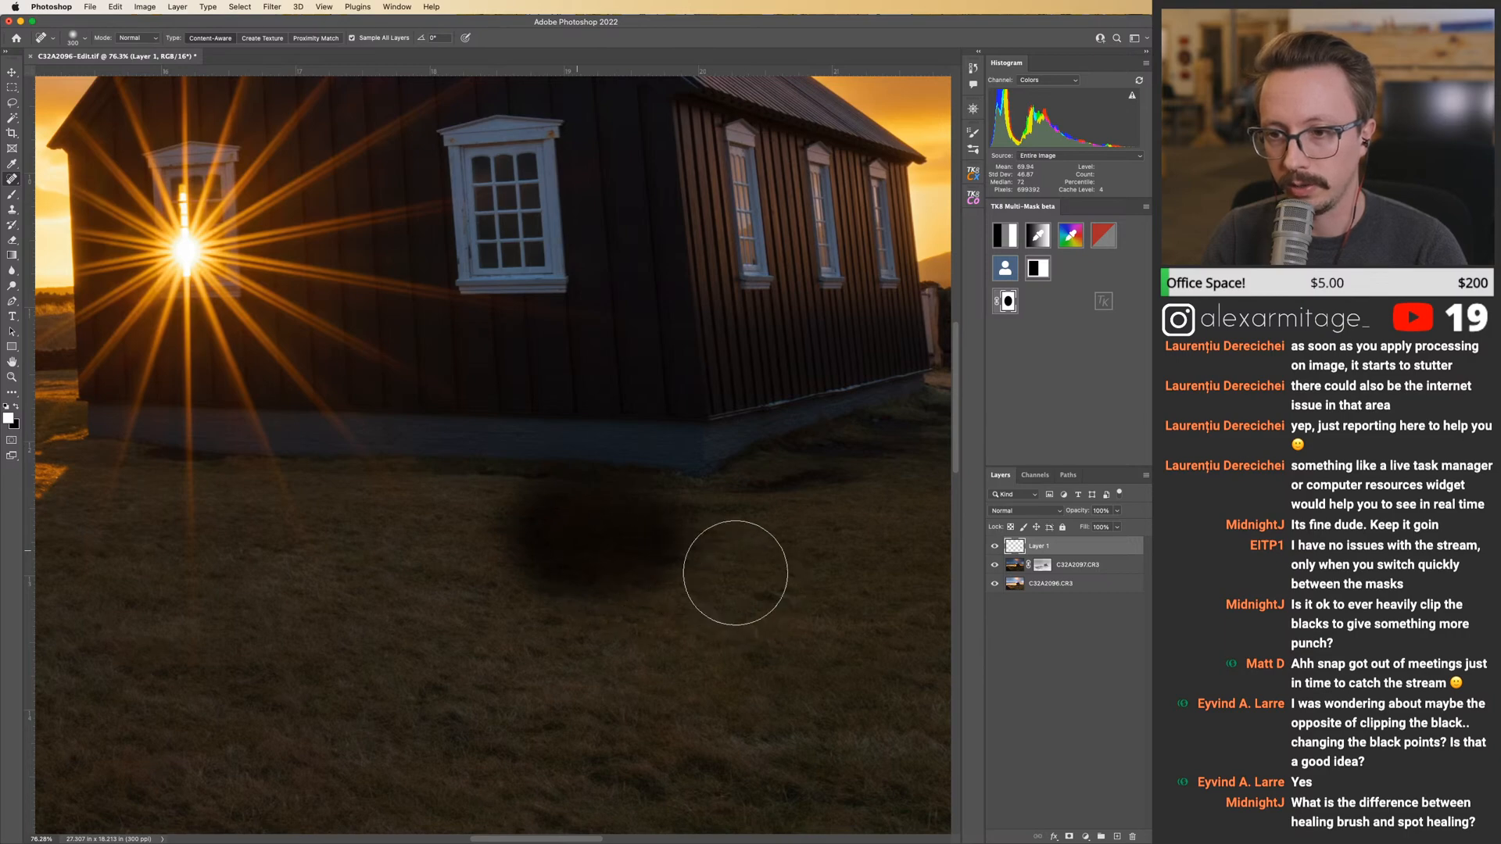
Reduce the Spot Healing Brush to 125 px and heal the orange flare on the grass in small strokes.
{"action": "key", "text": "z"}
{"action": "mouse_move", "coordinate": [647, 546]}
{"action": "left_mouse_down"}
{"action": "mouse_move", "coordinate": [697, 553]}
{"action": "mouse_move", "coordinate": [674, 560]}
{"action": "left_mouse_up"}
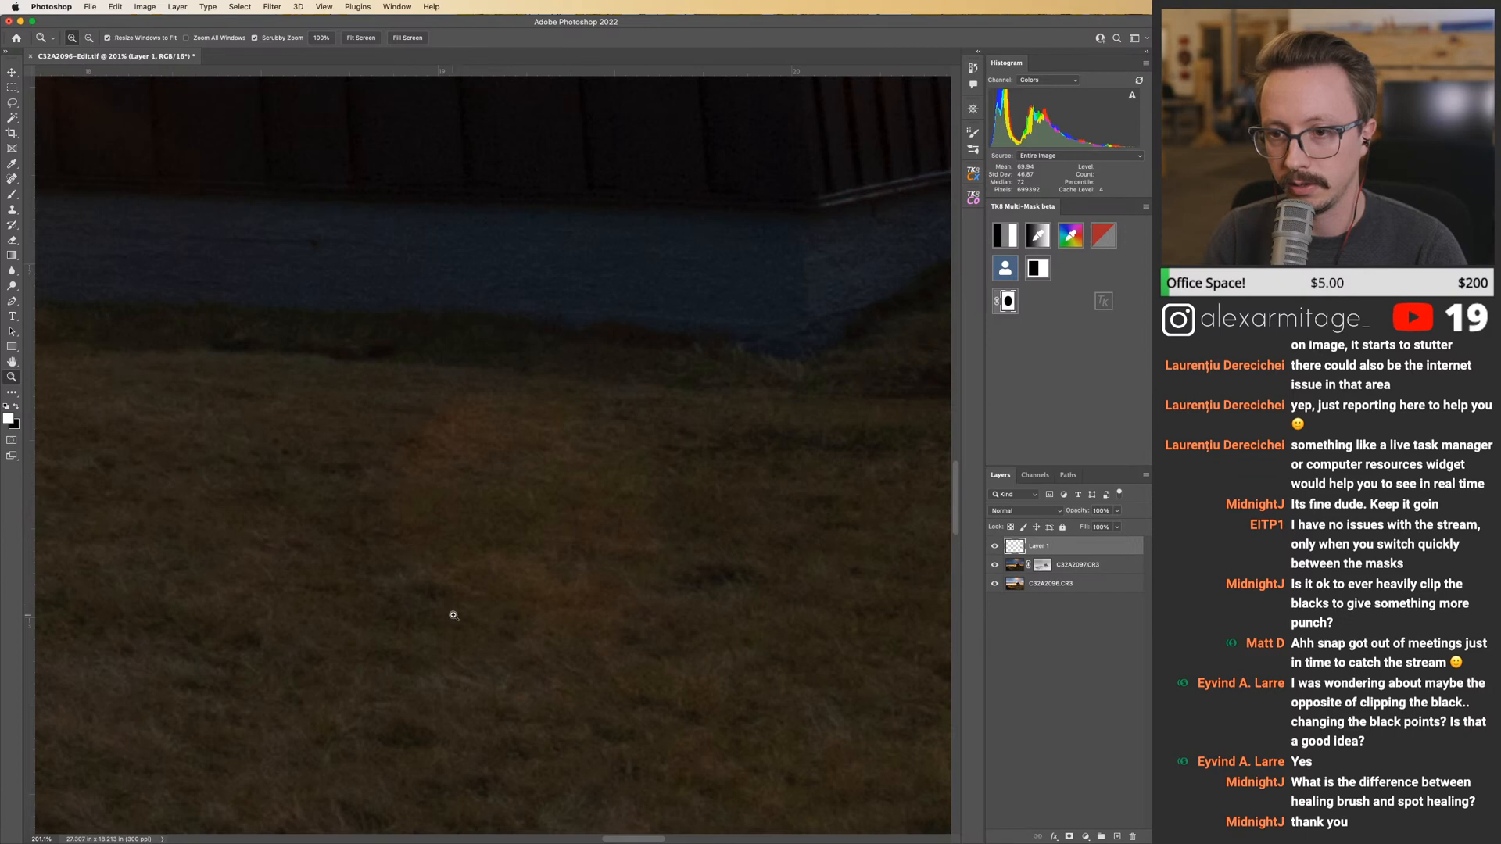
{"action": "left_click_drag", "start_coordinate": [500, 438], "coordinate": [463, 452]}
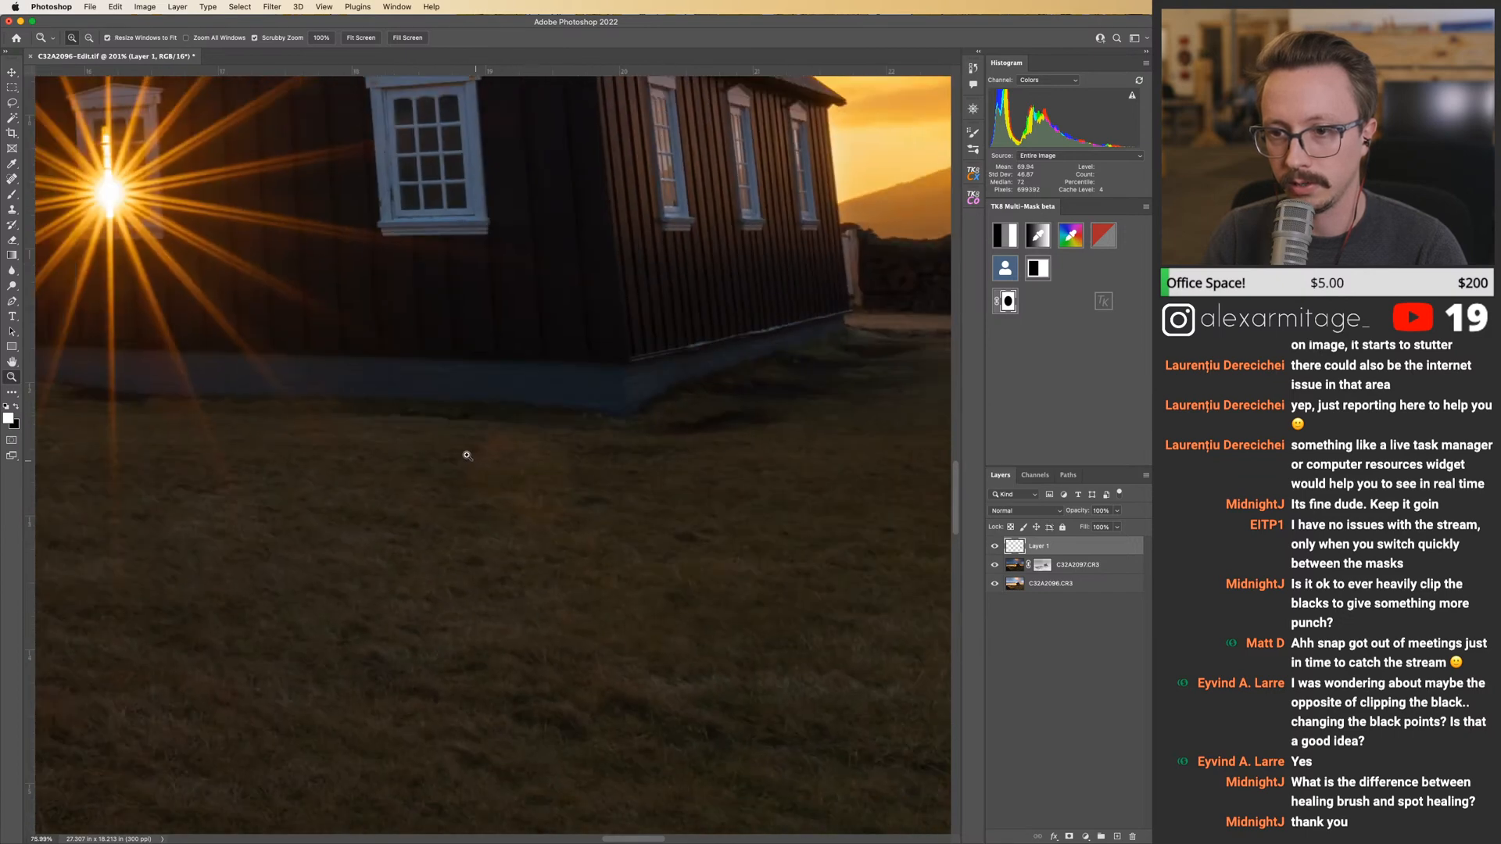
{"action": "key", "text": "j"}
{"action": "key", "text": "bracketleft"}
{"action": "key", "text": "bracketleft"}
{"action": "key", "text": "bracketleft"}
{"action": "key", "text": "bracketleft"}
{"action": "key", "text": "bracketleft"}
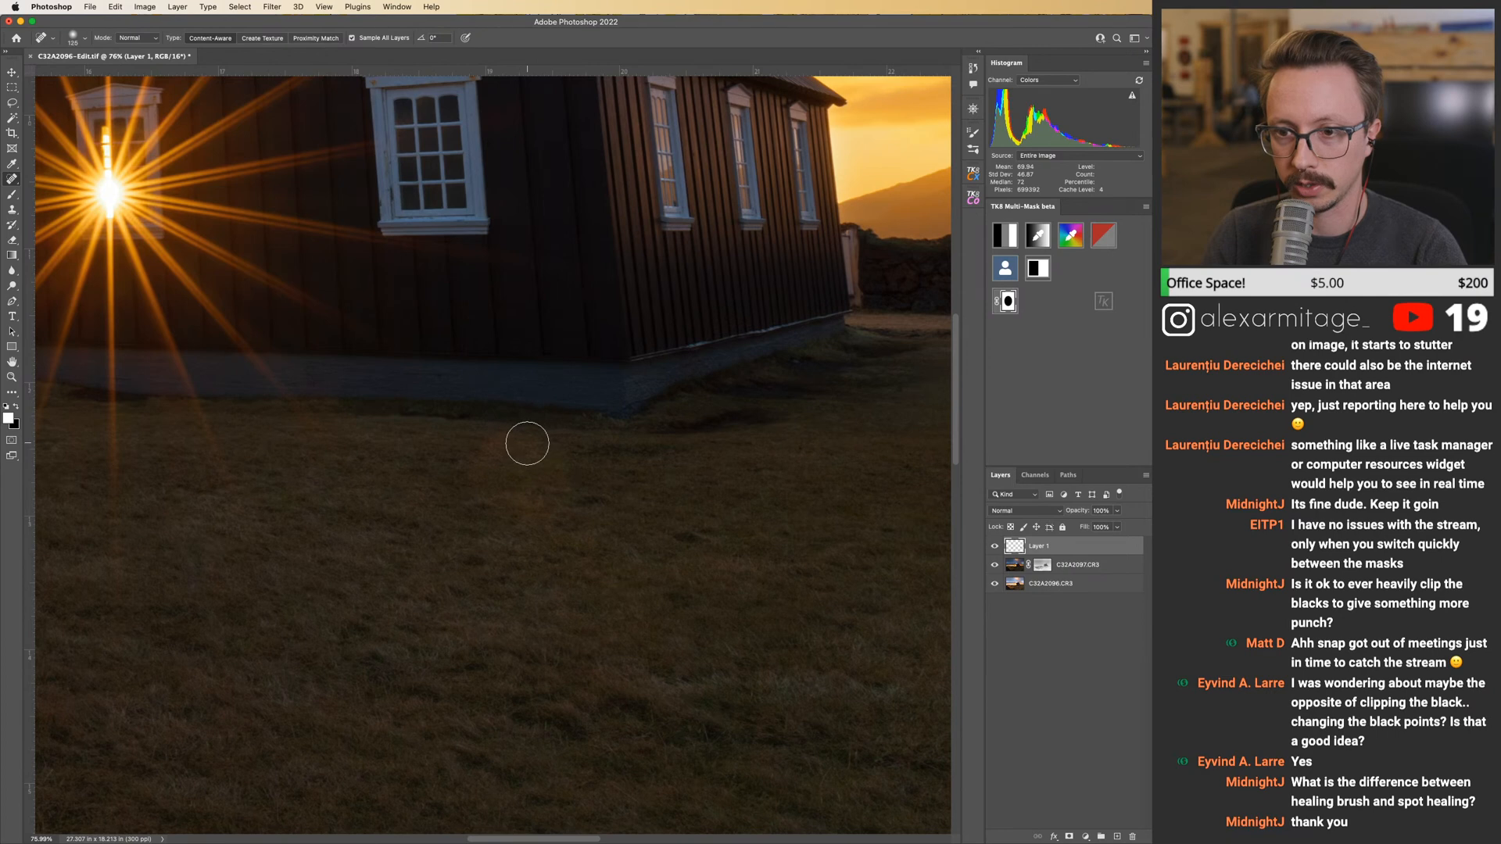
{"action": "left_click_drag", "start_coordinate": [527, 444], "coordinate": [478, 466]}
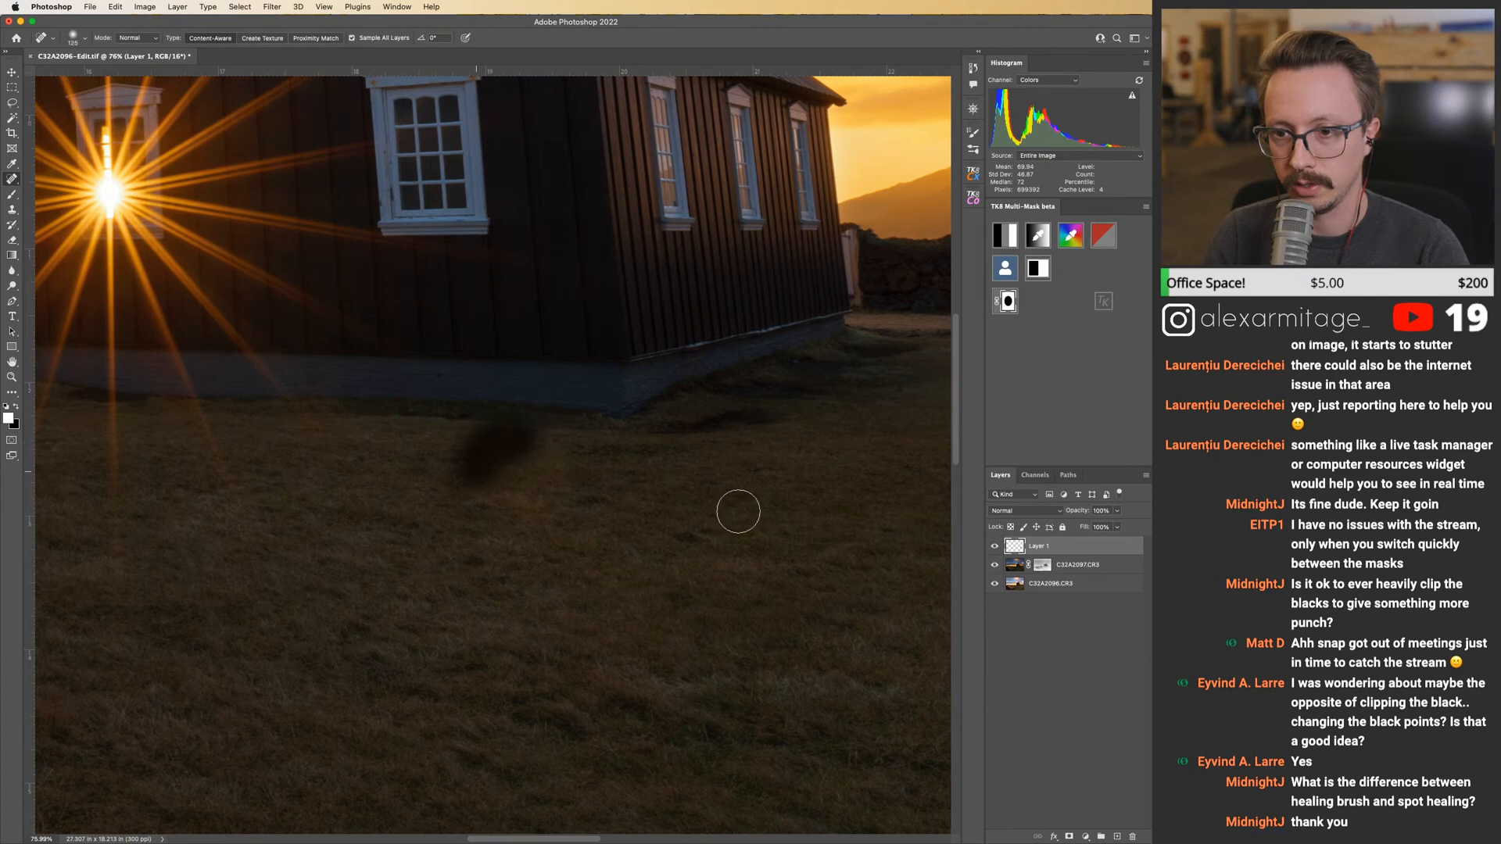
{"action": "left_click", "coordinate": [560, 469]}
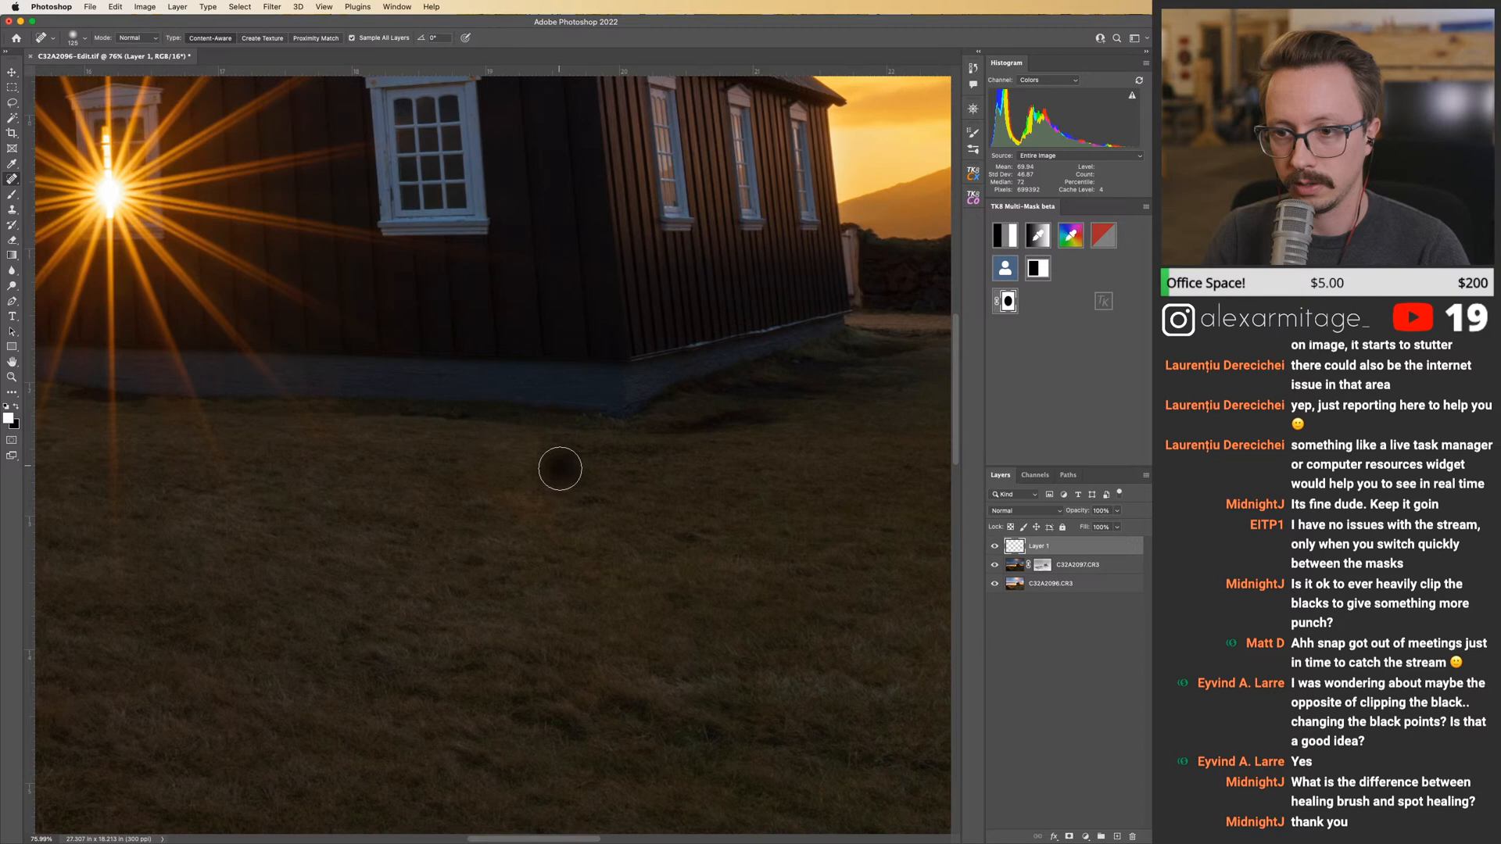
Cover the remaining flare on the grass with the Clone Stamp, sampling All Layers from the clean grass beside it.
{"action": "left_click_drag", "start_coordinate": [594, 456], "coordinate": [731, 440]}
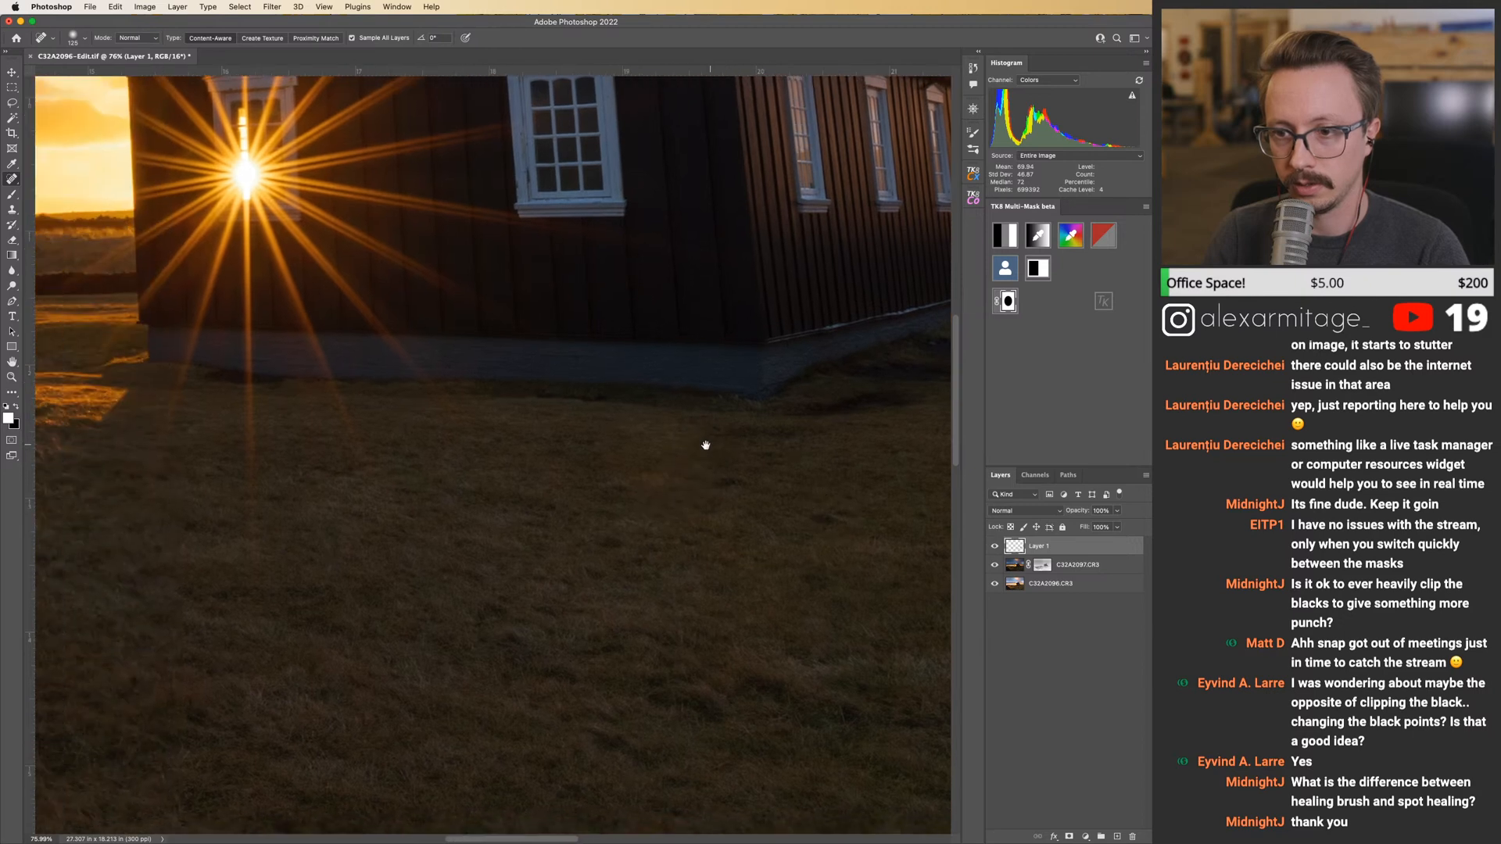
{"action": "key", "text": "s"}
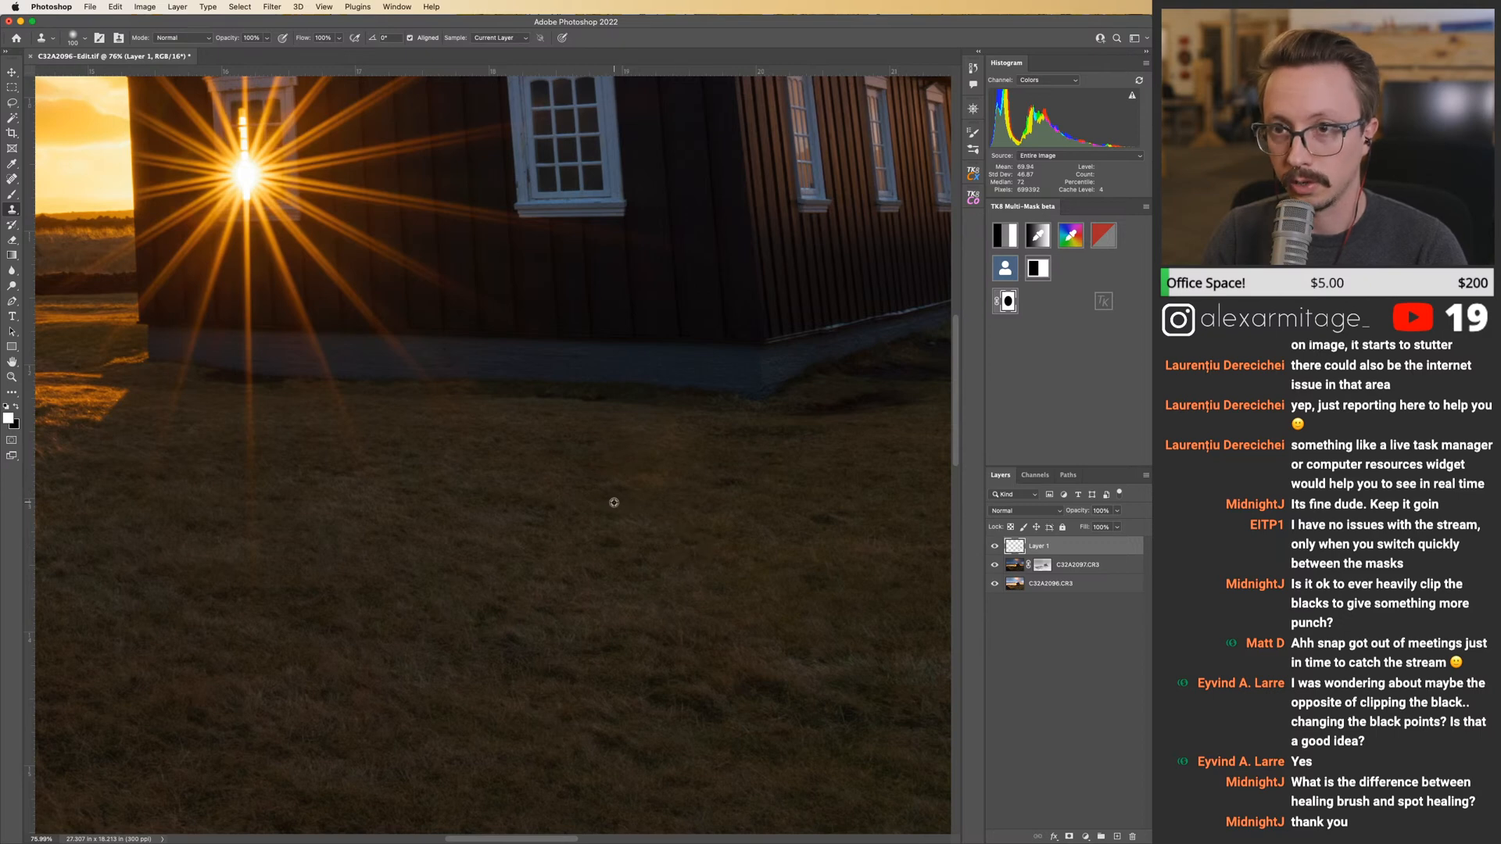
{"action": "left_click", "coordinate": [499, 37]}
{"action": "left_click", "coordinate": [492, 63]}
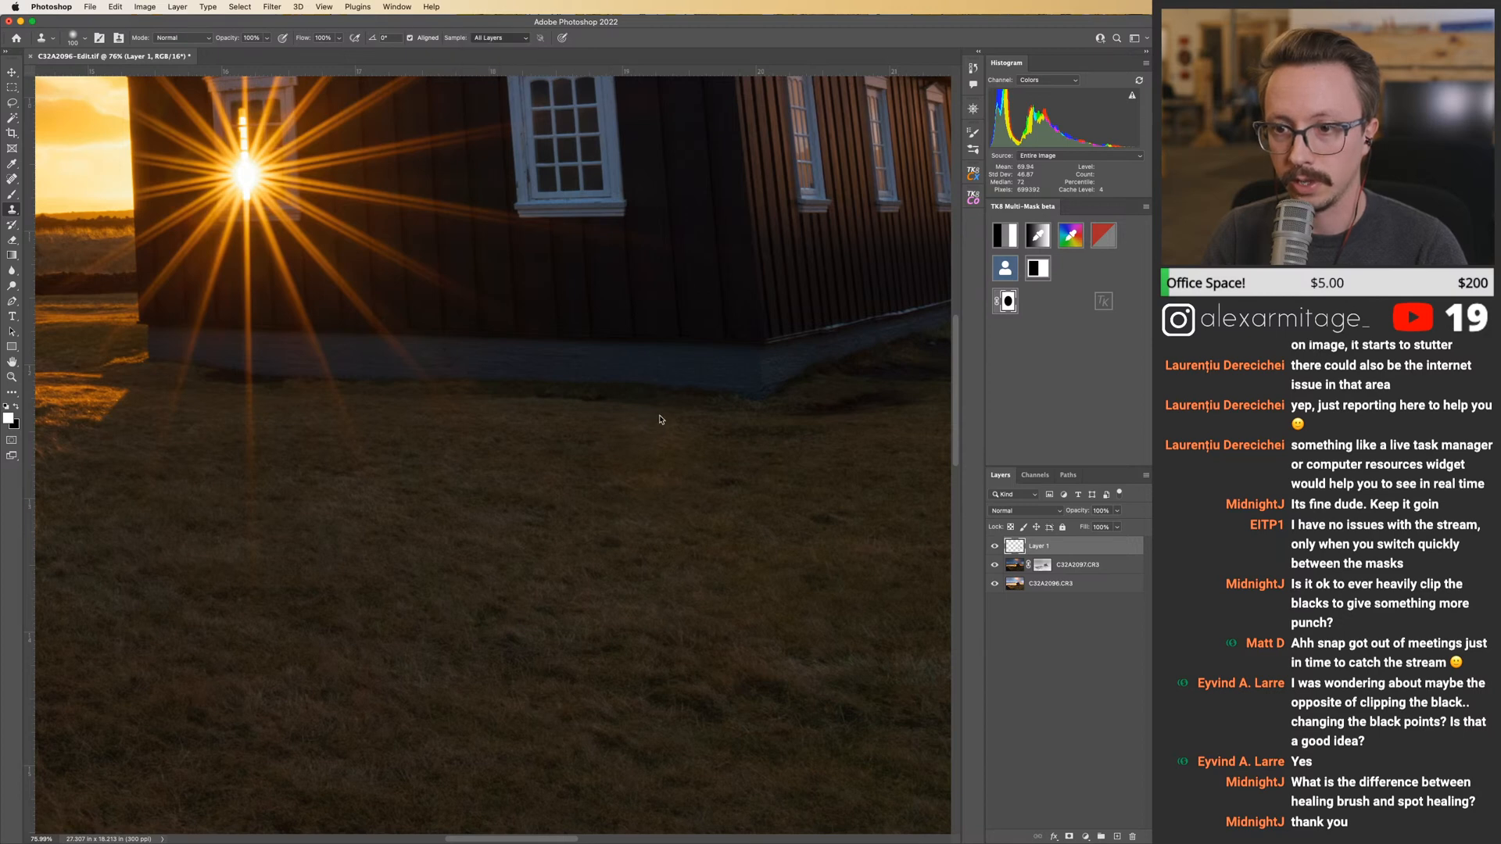
{"action": "left_click", "coordinate": [608, 487], "text": "alt"}
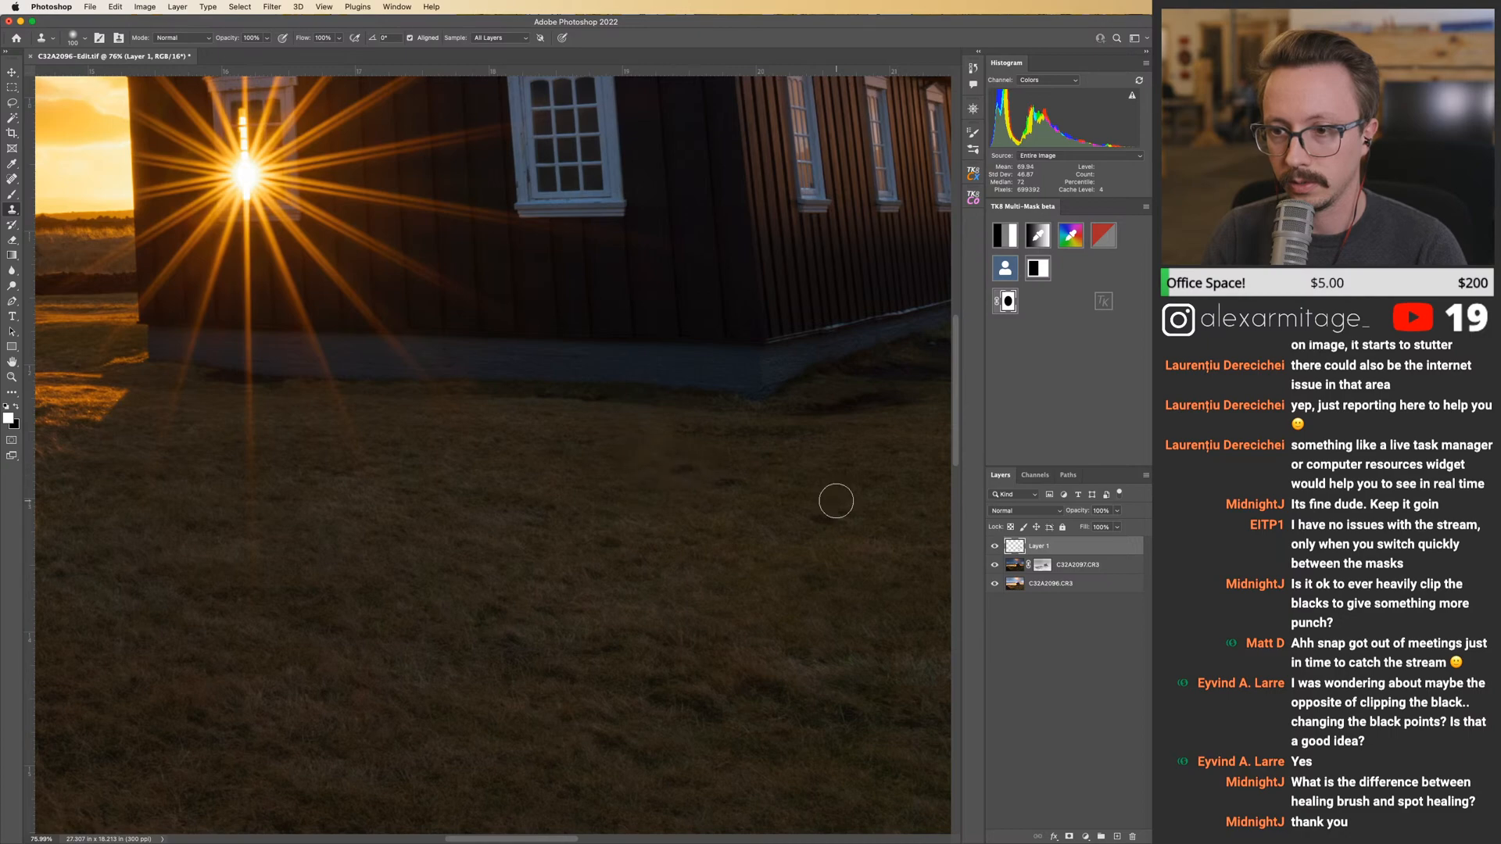
Compare the photo with Layer 1 hidden and shown, then inspect the graveyard, stone wall and foreground grass for leftover distractions.
{"action": "key", "text": "z"}
{"action": "left_click_drag", "start_coordinate": [670, 463], "coordinate": [597, 469]}
{"action": "left_click", "coordinate": [996, 547]}
{"action": "left_click", "coordinate": [995, 547]}
{"action": "left_click_drag", "start_coordinate": [555, 425], "coordinate": [668, 436]}
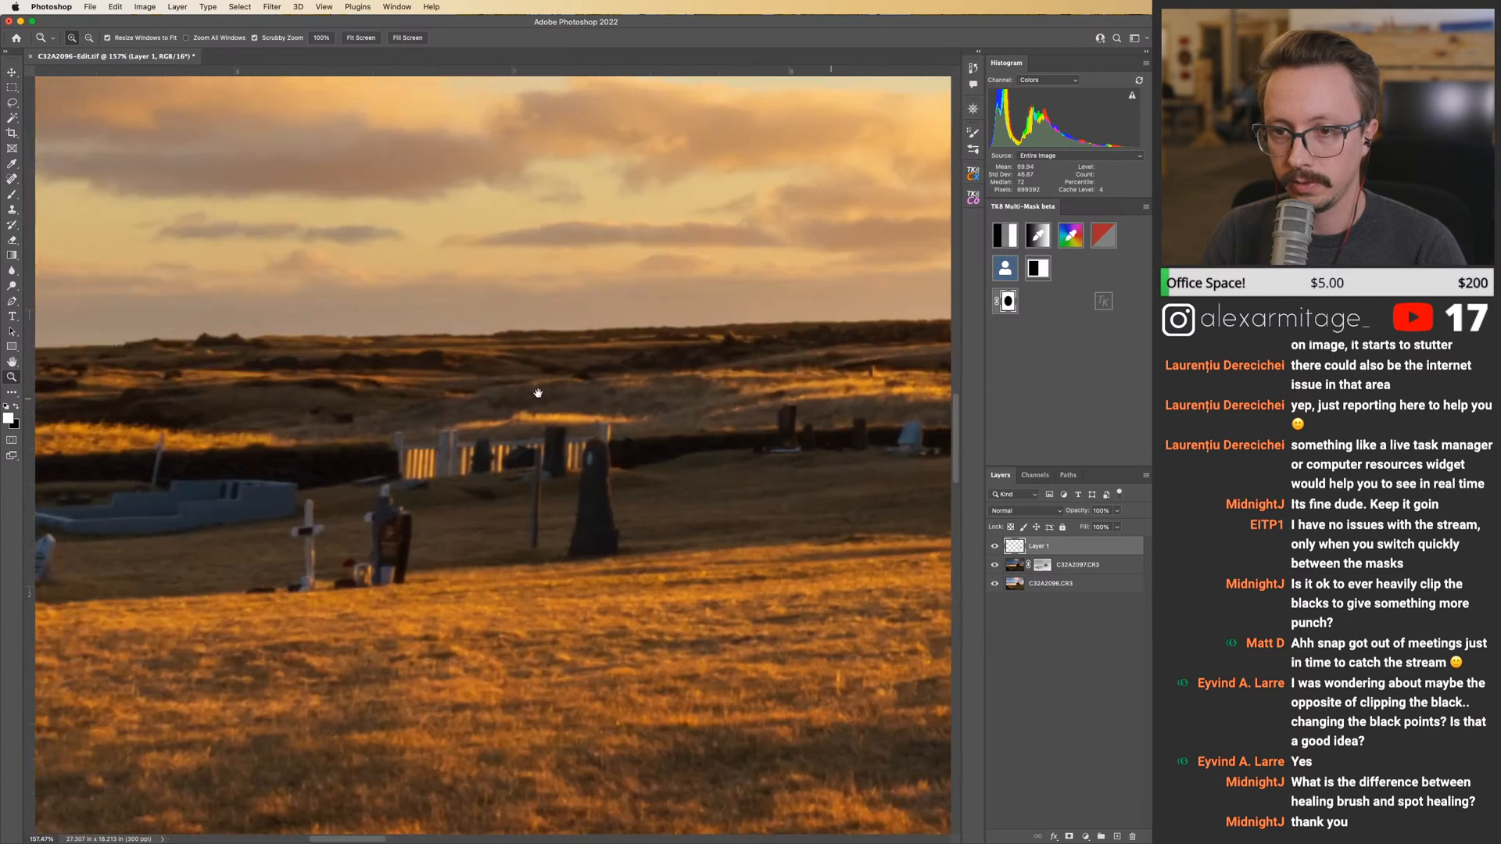
{"action": "left_click_drag", "start_coordinate": [537, 396], "coordinate": [648, 360]}
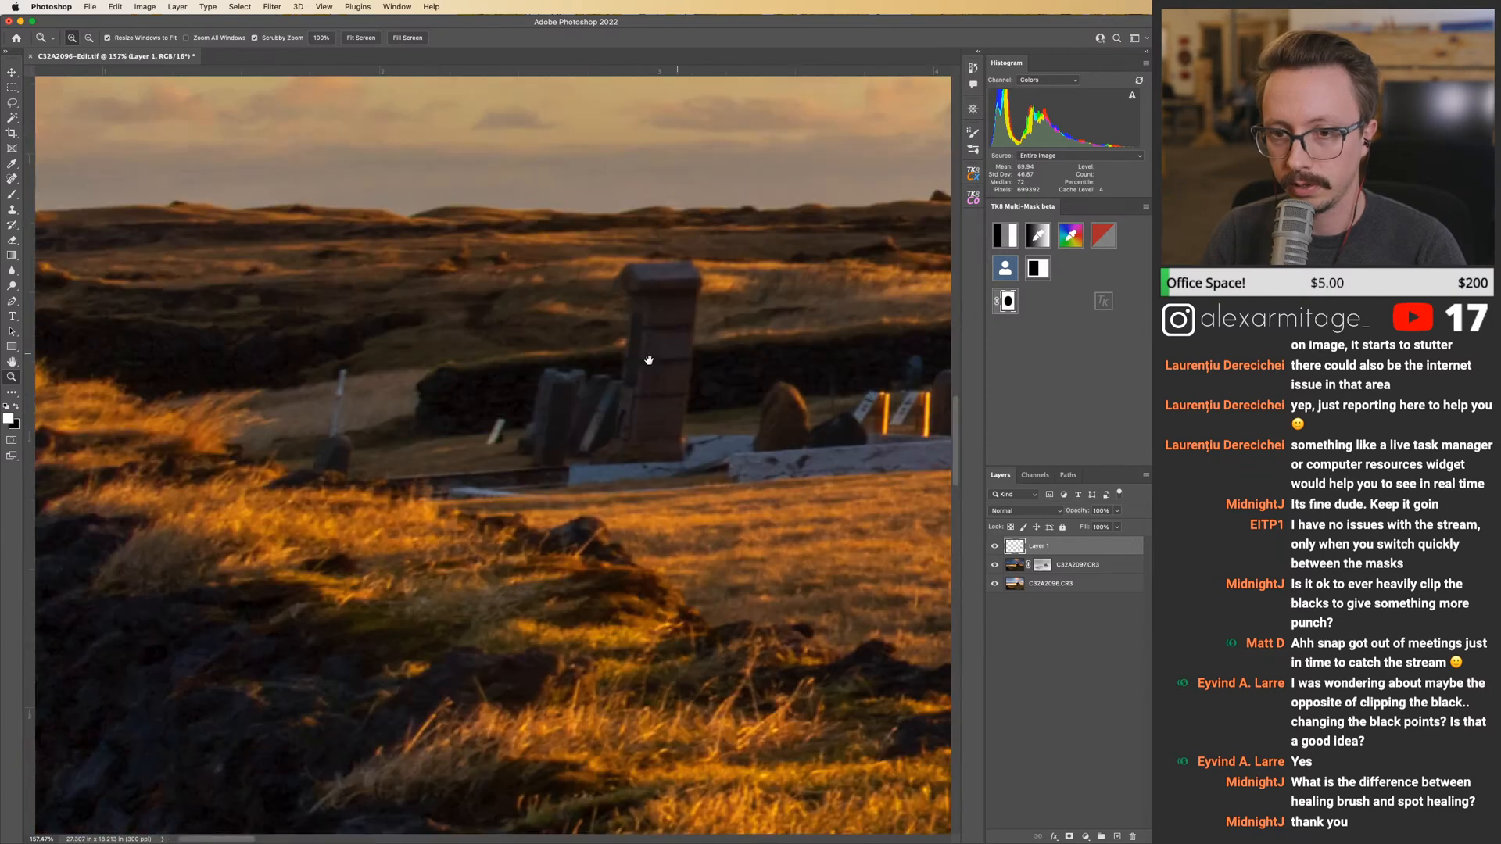
{"action": "scroll", "coordinate": [648, 360], "scroll_direction": "down", "scroll_amount": 10}
{"action": "scroll", "coordinate": [586, 415], "scroll_direction": "right", "scroll_amount": 5}
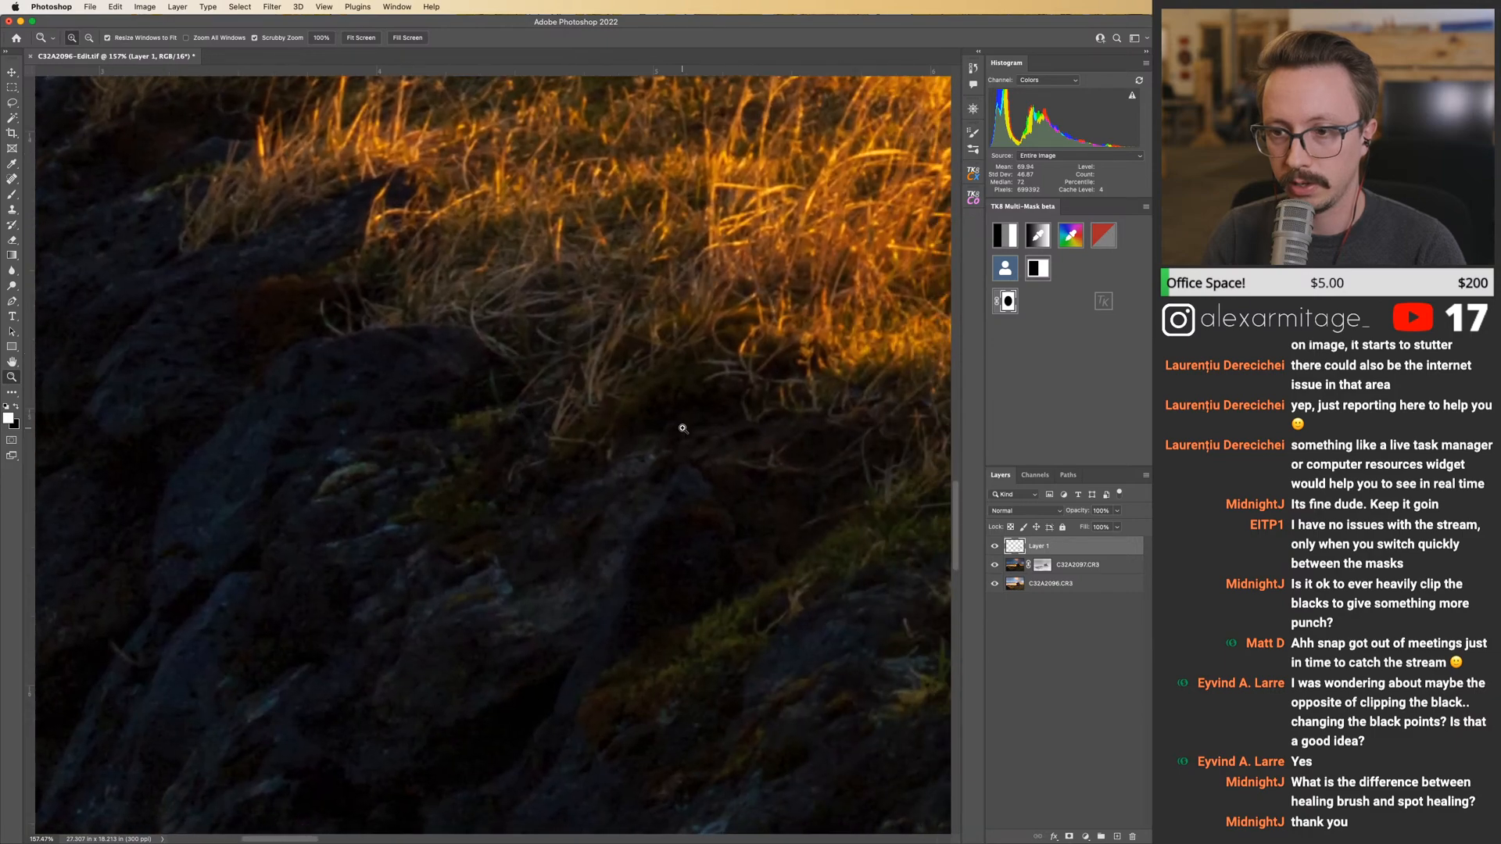
{"action": "scroll", "coordinate": [683, 428], "scroll_direction": "down", "scroll_amount": 8}
{"action": "left_click_drag", "start_coordinate": [751, 428], "coordinate": [648, 459]}
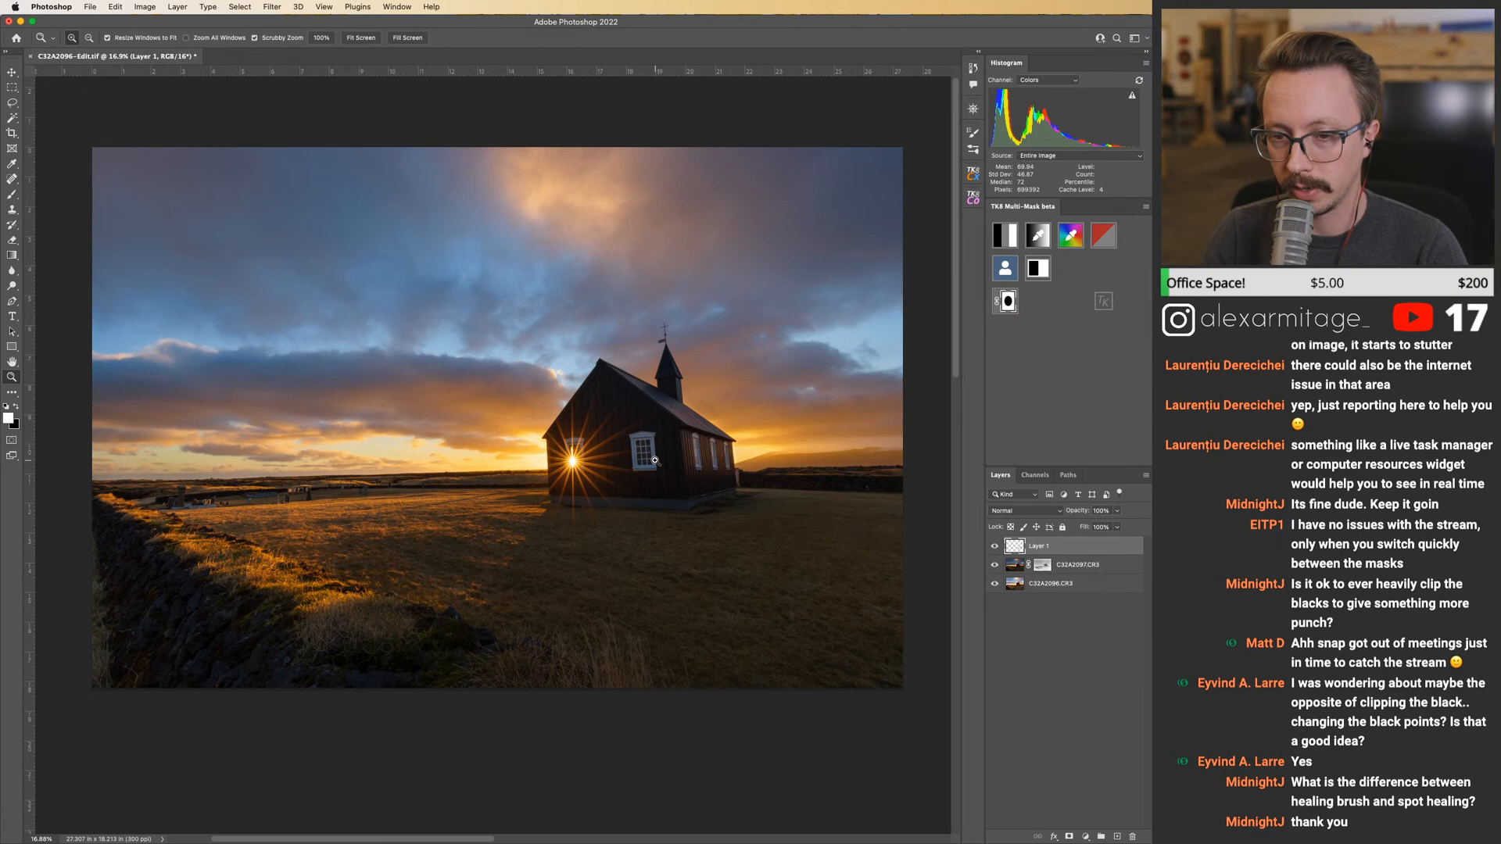
Save the retouched document and switch to Lightroom Classic.
{"action": "key", "text": "super+s"}
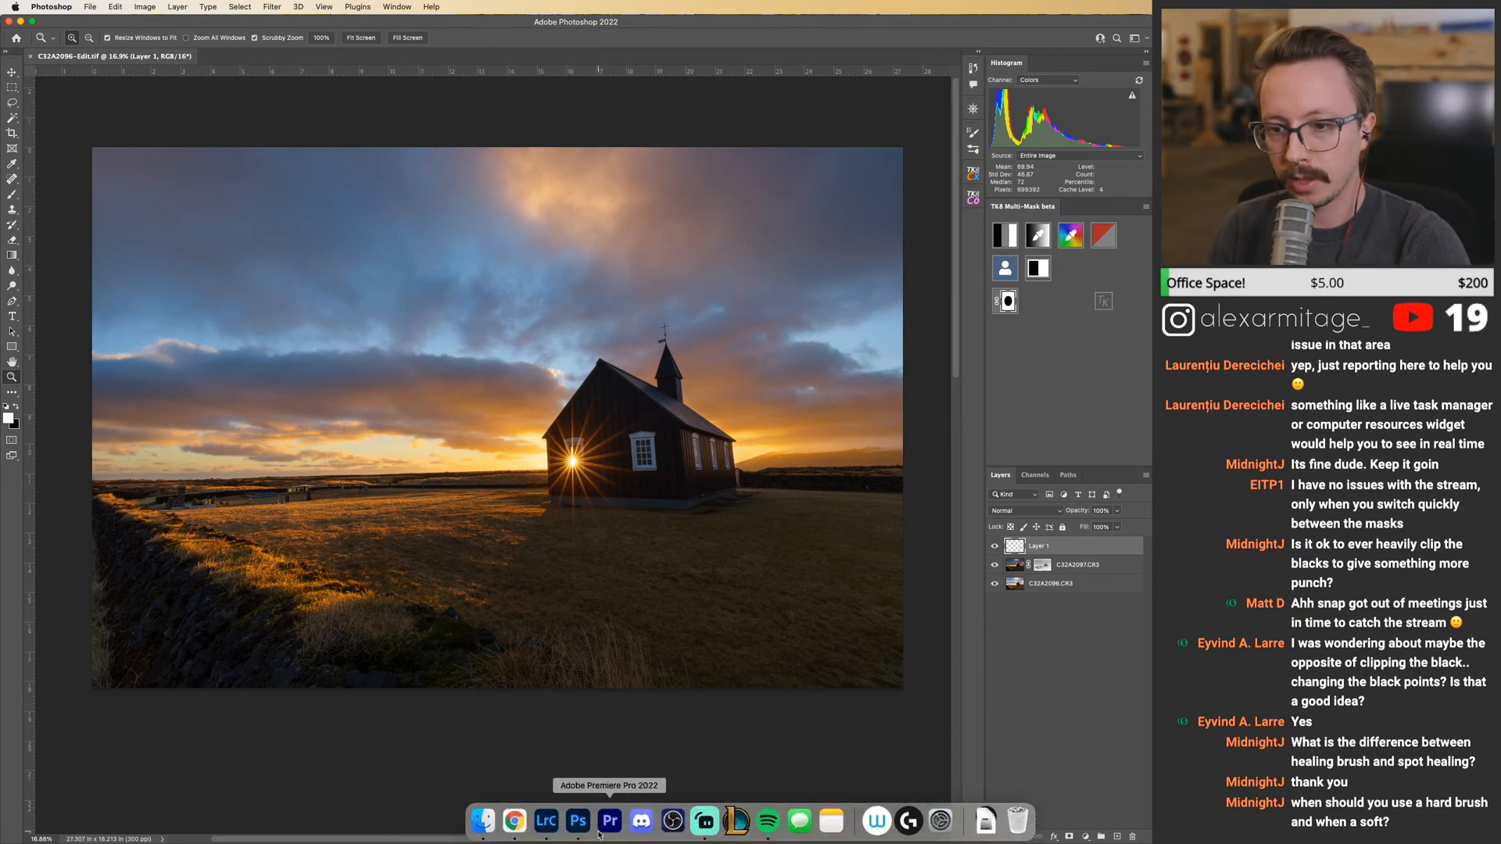
{"action": "left_click", "coordinate": [547, 821]}
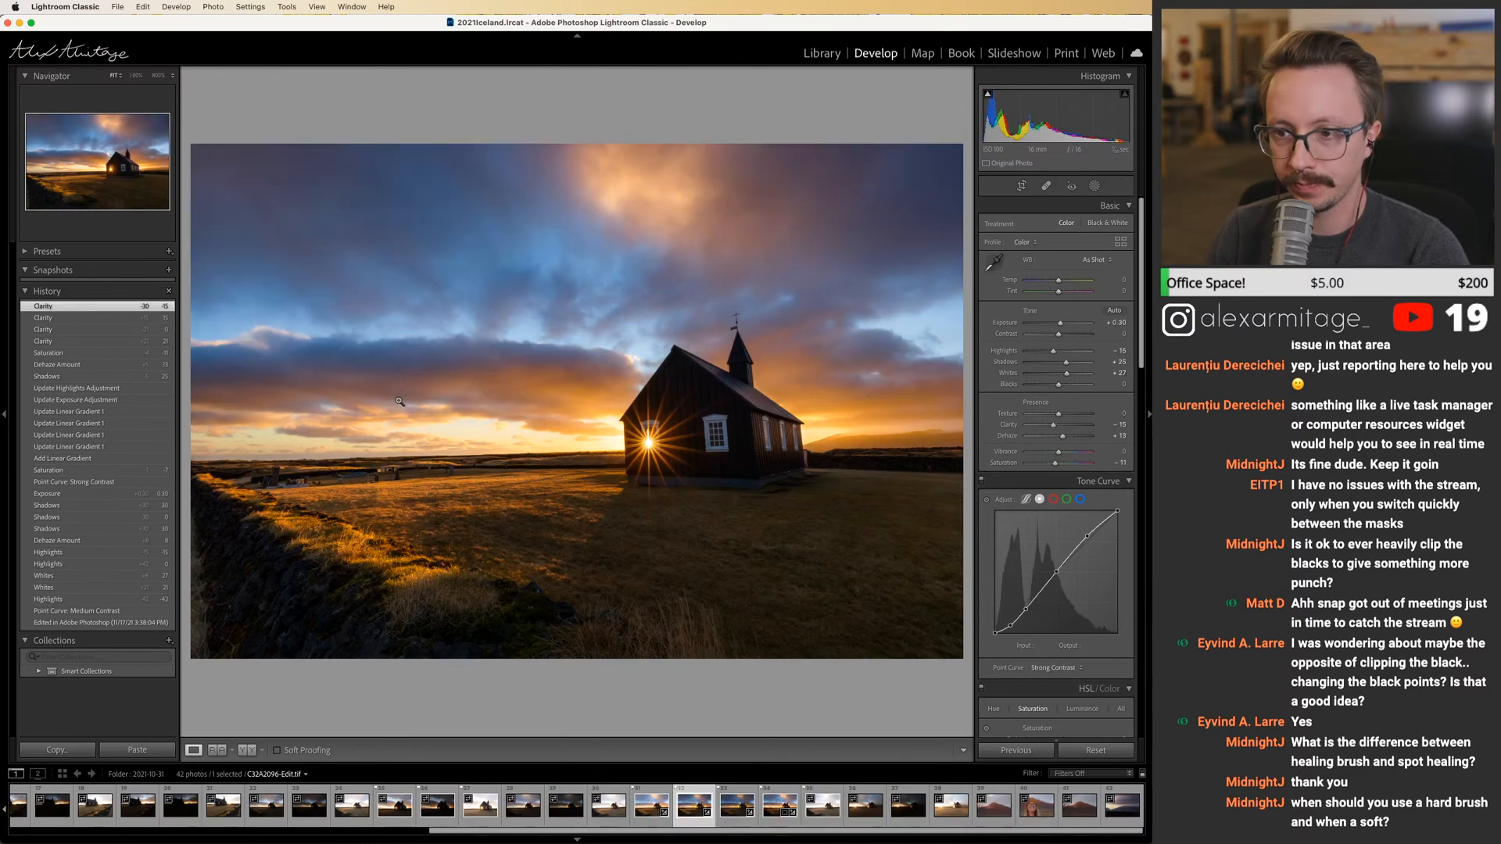
Inspect the updated C32A2096-Edit.tif up close, examining the healed grass and the wall area beside the church.
{"action": "left_click", "coordinate": [520, 460]}
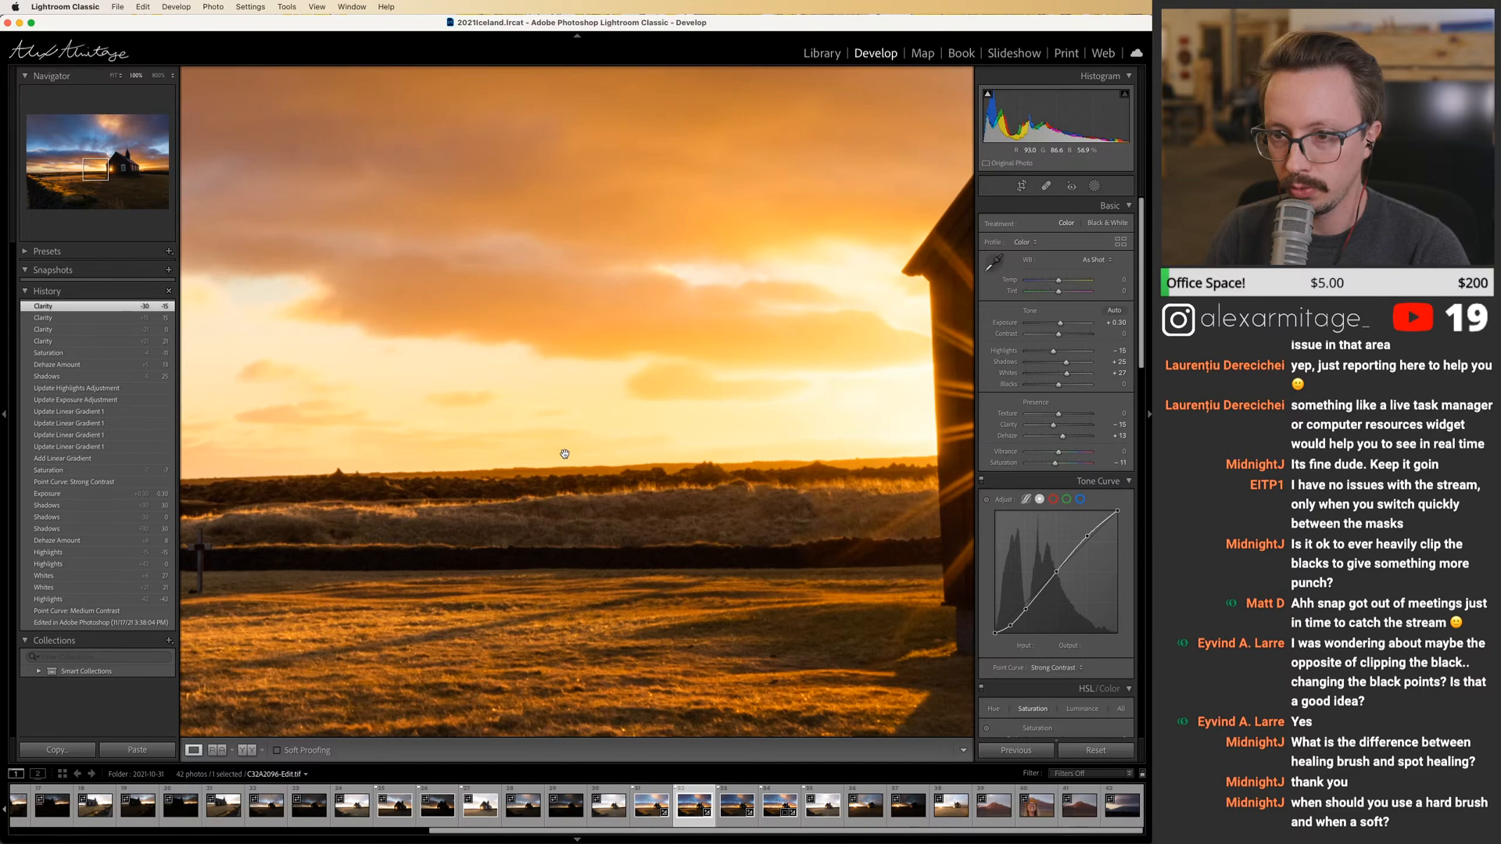
{"action": "scroll", "coordinate": [565, 454], "scroll_direction": "down", "scroll_amount": 10}
{"action": "scroll", "coordinate": [564, 454], "scroll_direction": "right", "scroll_amount": 10}
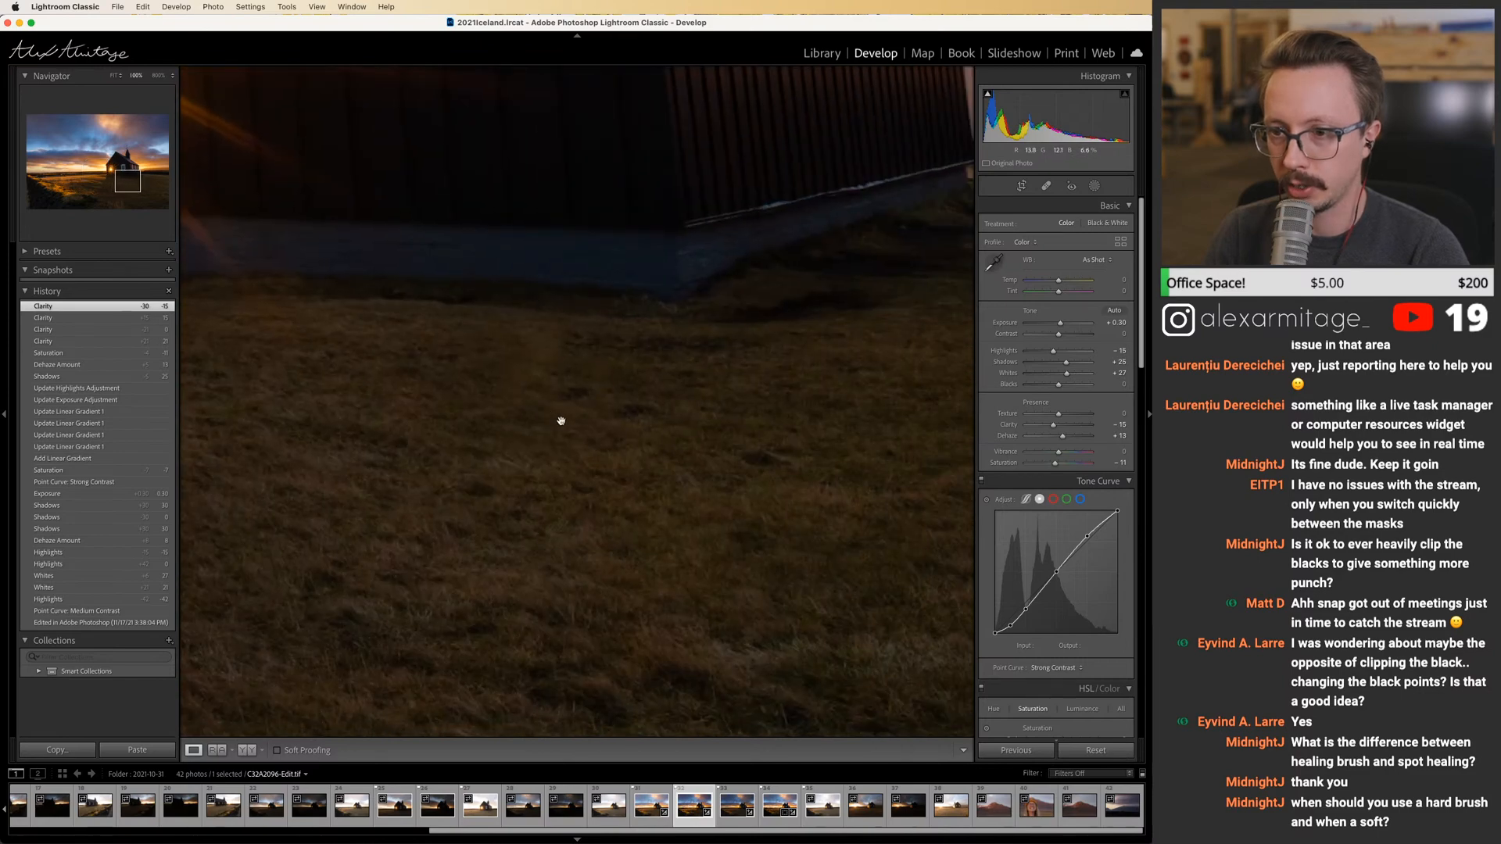
{"action": "mouse_move", "coordinate": [561, 421]}
{"action": "left_mouse_down"}
{"action": "mouse_move", "coordinate": [579, 419]}
{"action": "mouse_move", "coordinate": [502, 415]}
{"action": "mouse_move", "coordinate": [592, 415]}
{"action": "mouse_move", "coordinate": [543, 429]}
{"action": "left_mouse_up"}
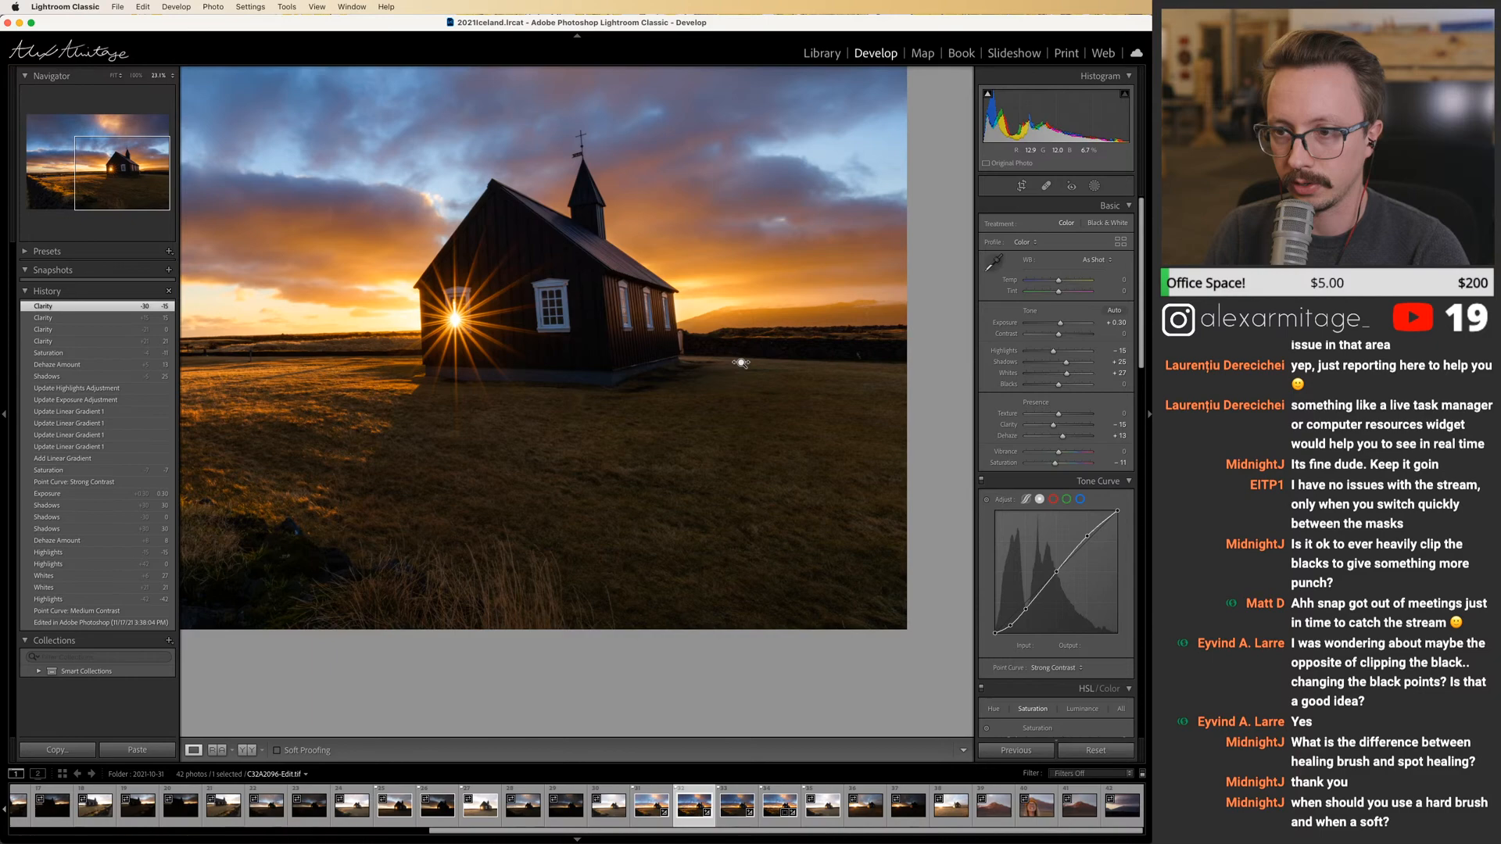
{"action": "left_click_drag", "start_coordinate": [740, 363], "coordinate": [416, 402]}
{"action": "left_click_drag", "start_coordinate": [674, 426], "coordinate": [626, 388]}
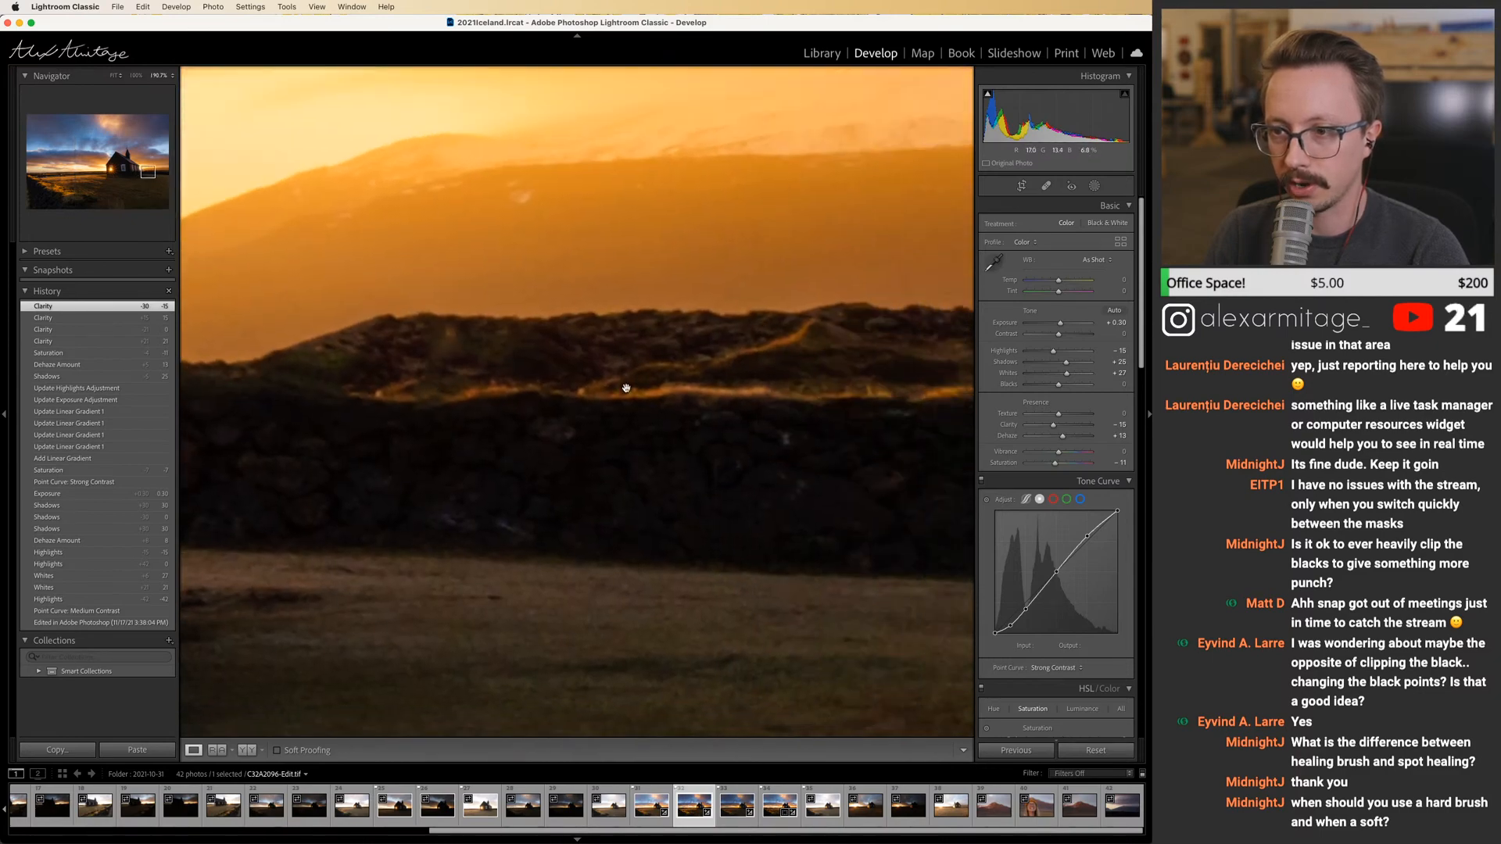
{"action": "left_click", "coordinate": [672, 389]}
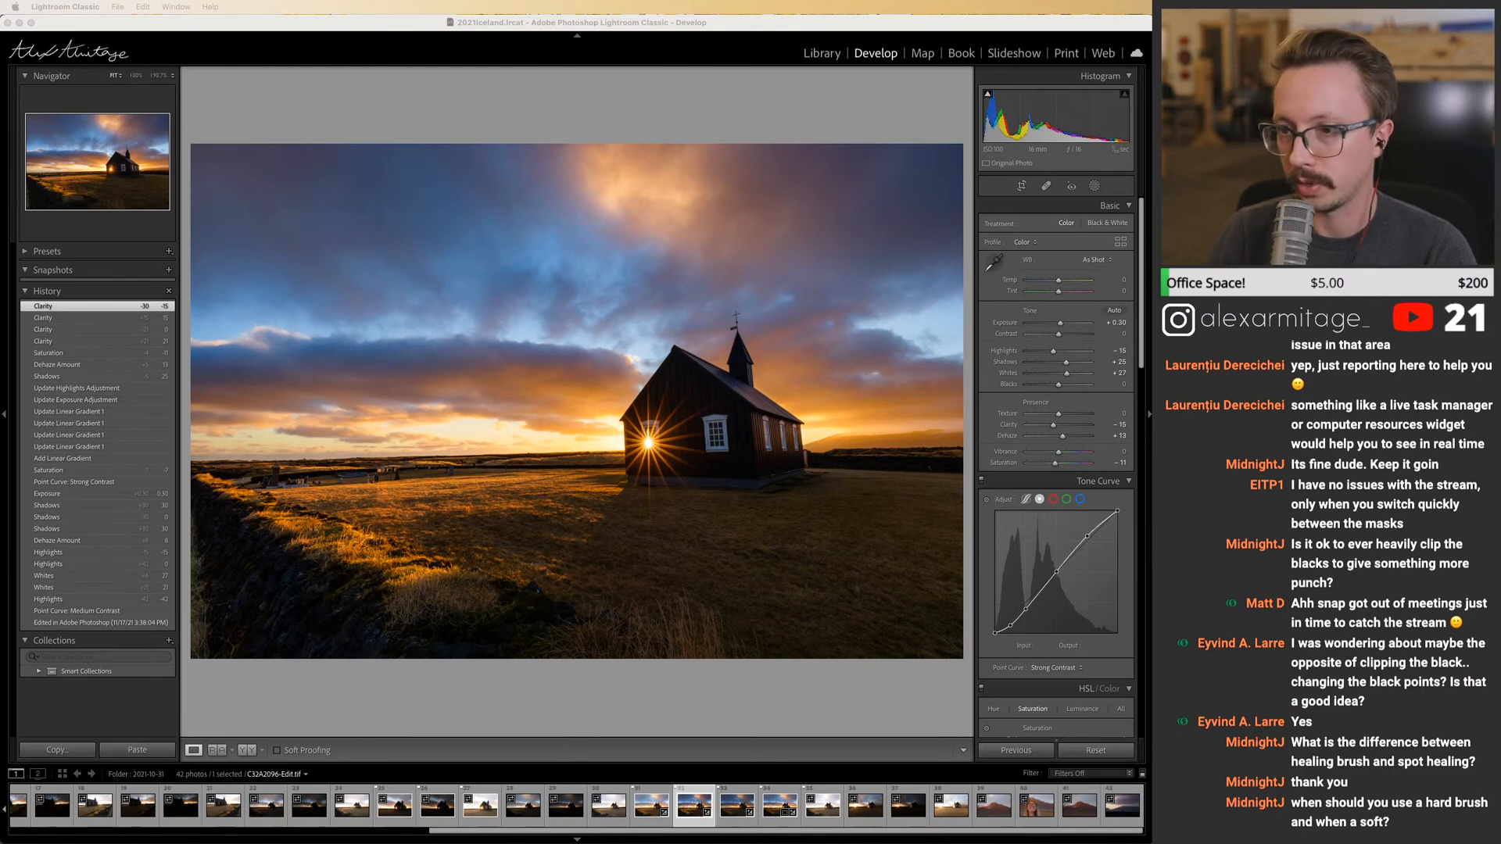
{"action": "key", "text": "super+Tab"}
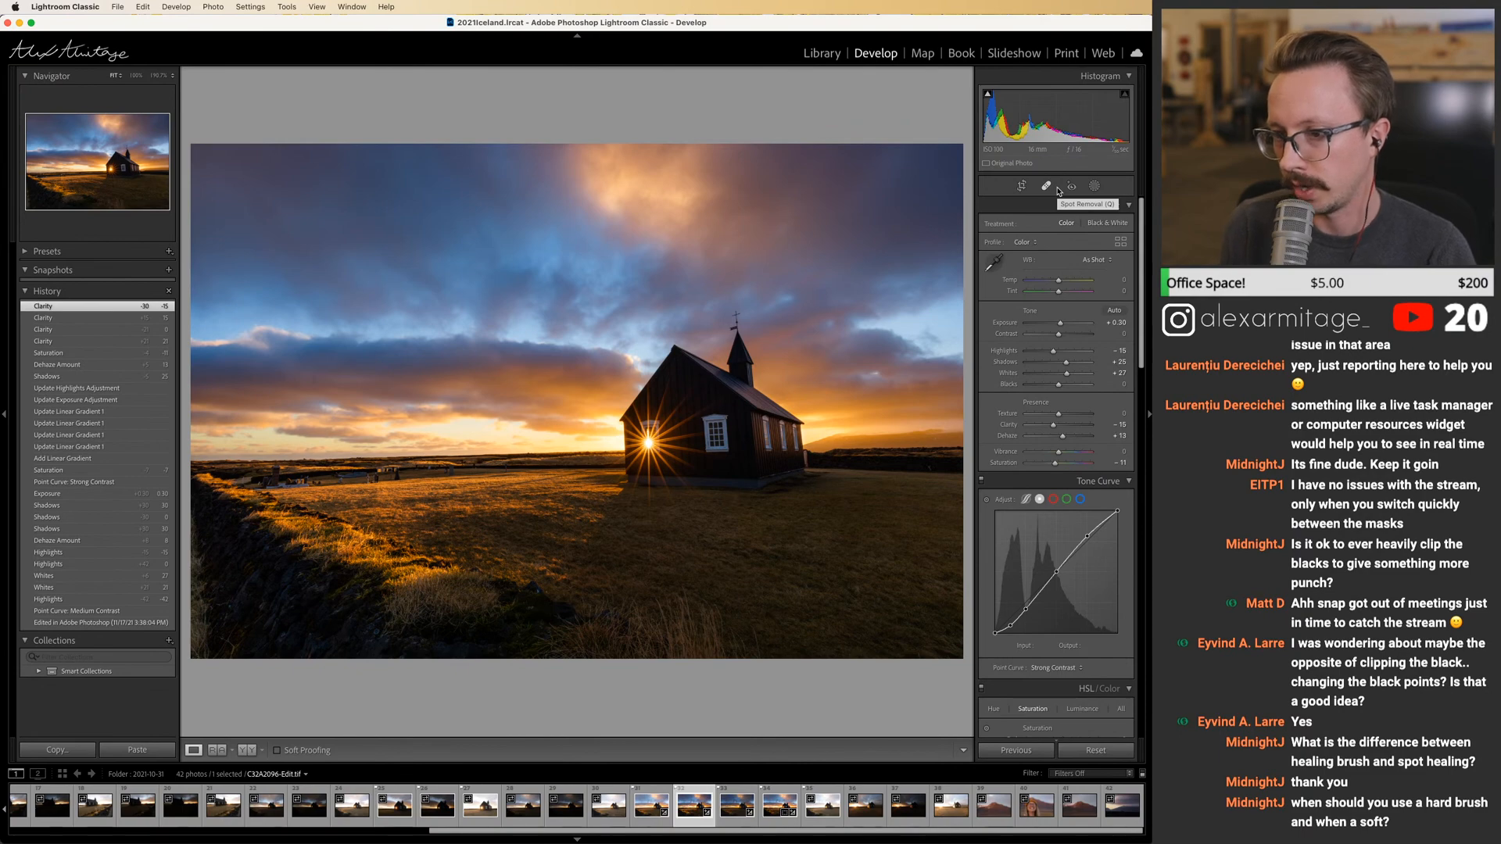
{"action": "left_click", "coordinate": [816, 435]}
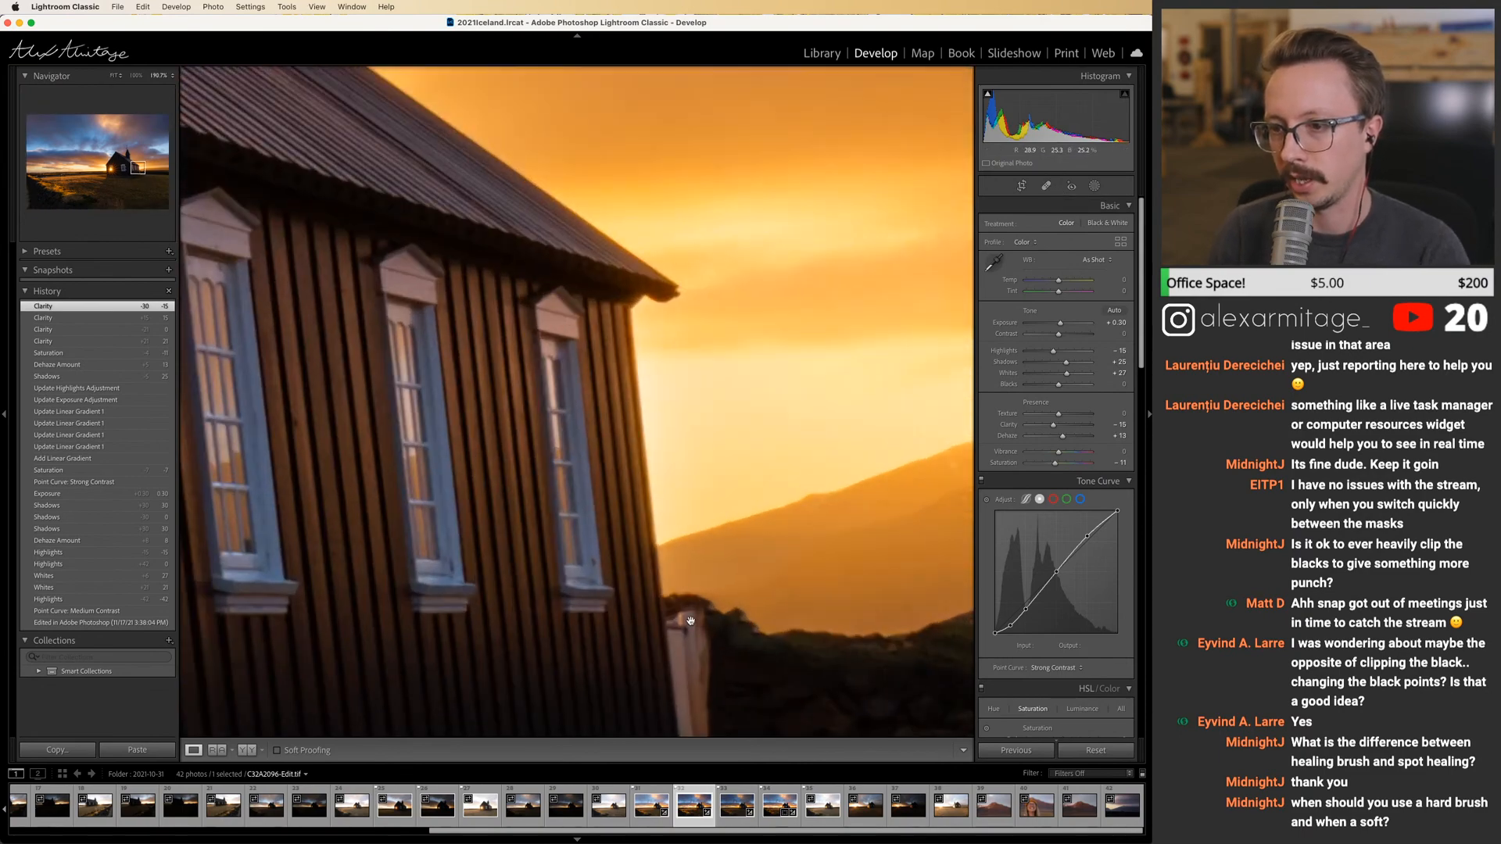
Inspect the church's right edge and the stone wall beside it up close, then return to the full photo.
{"action": "left_click", "coordinate": [695, 605]}
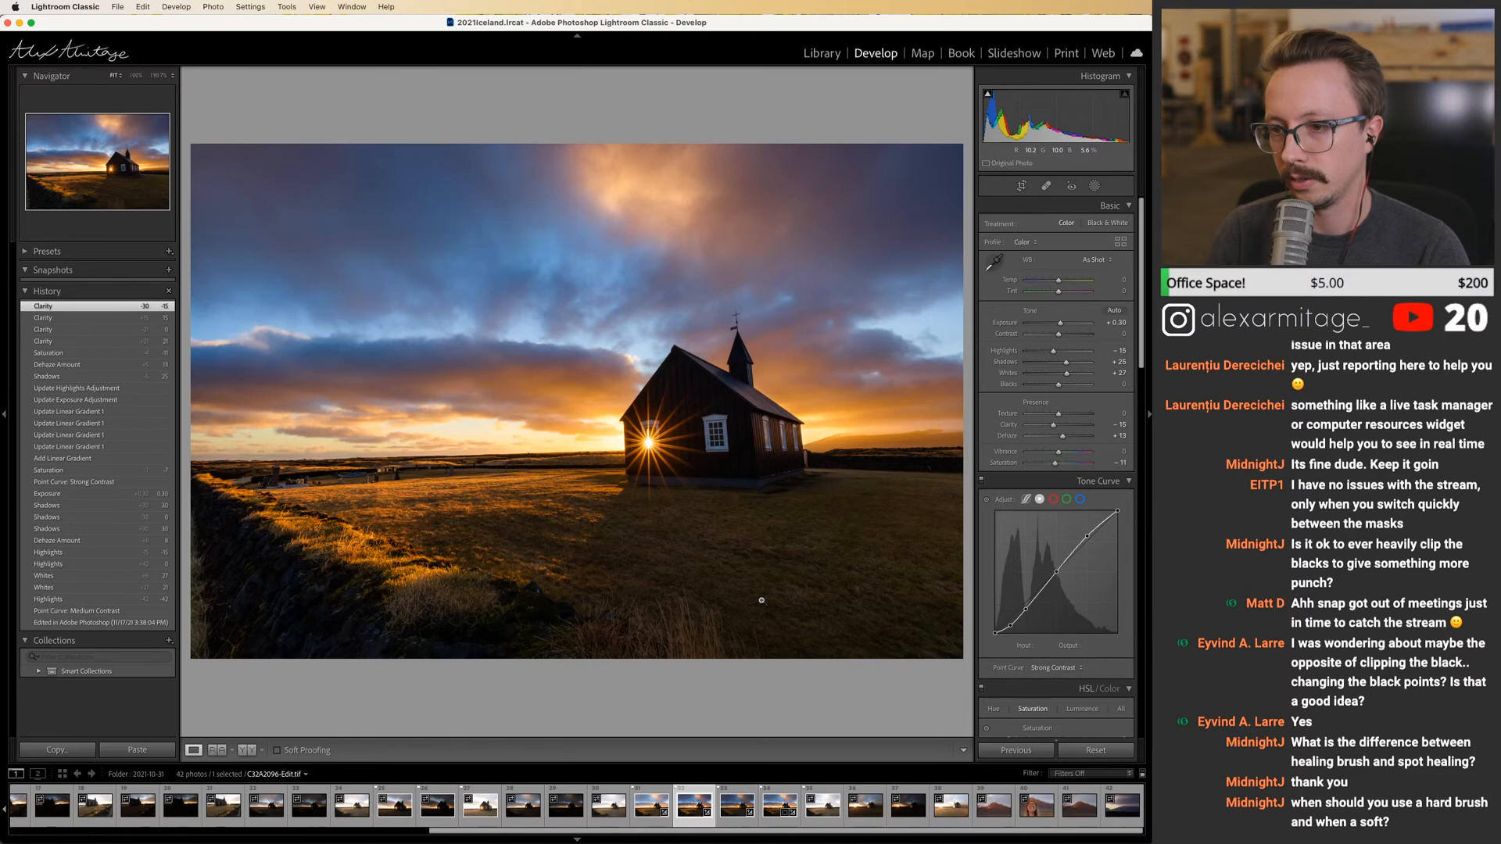
{"action": "left_click", "coordinate": [829, 457]}
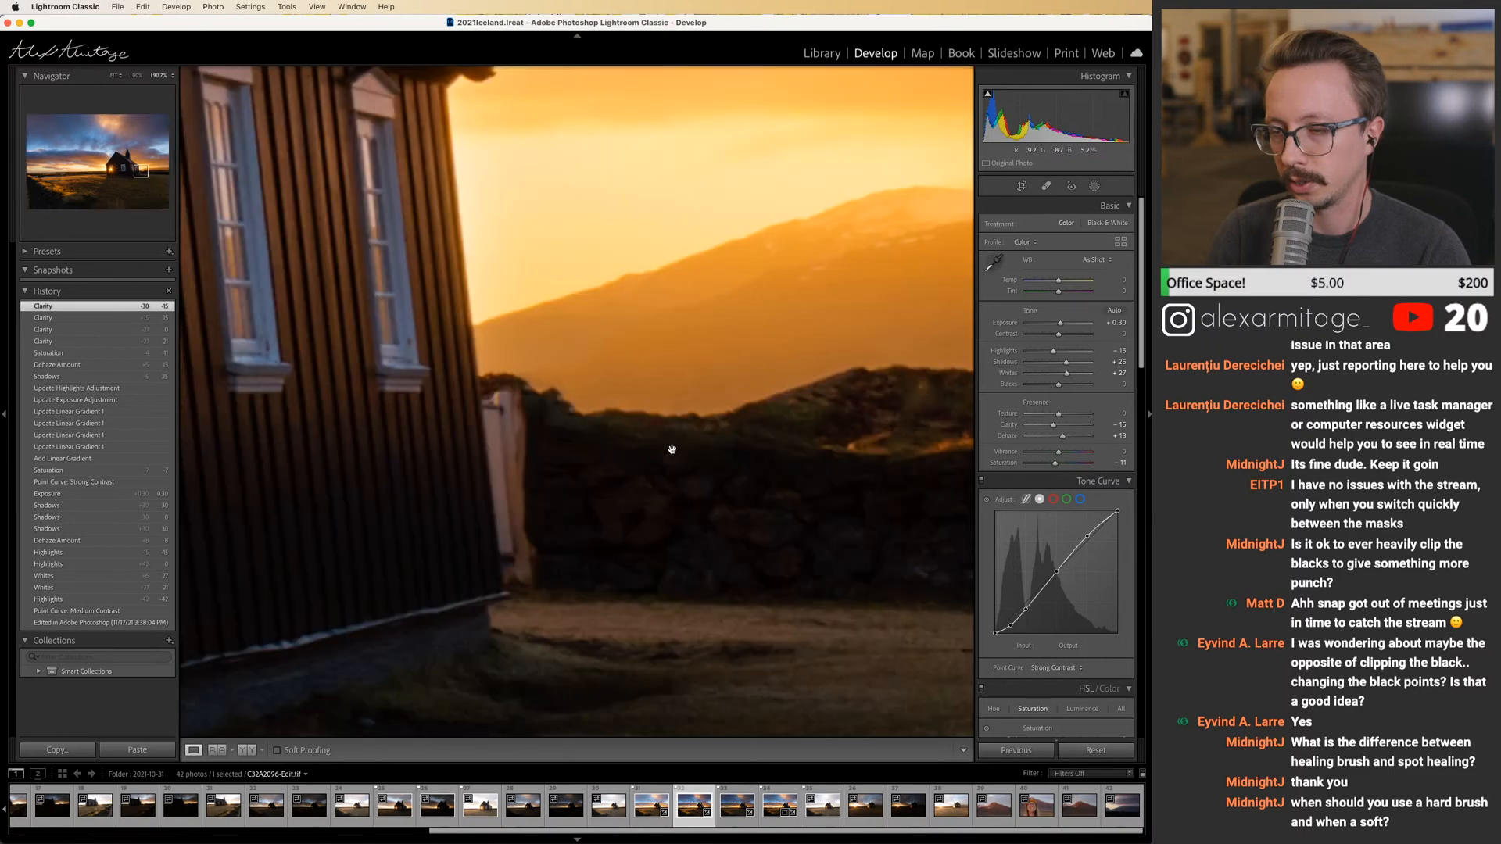
{"action": "left_click", "coordinate": [738, 391]}
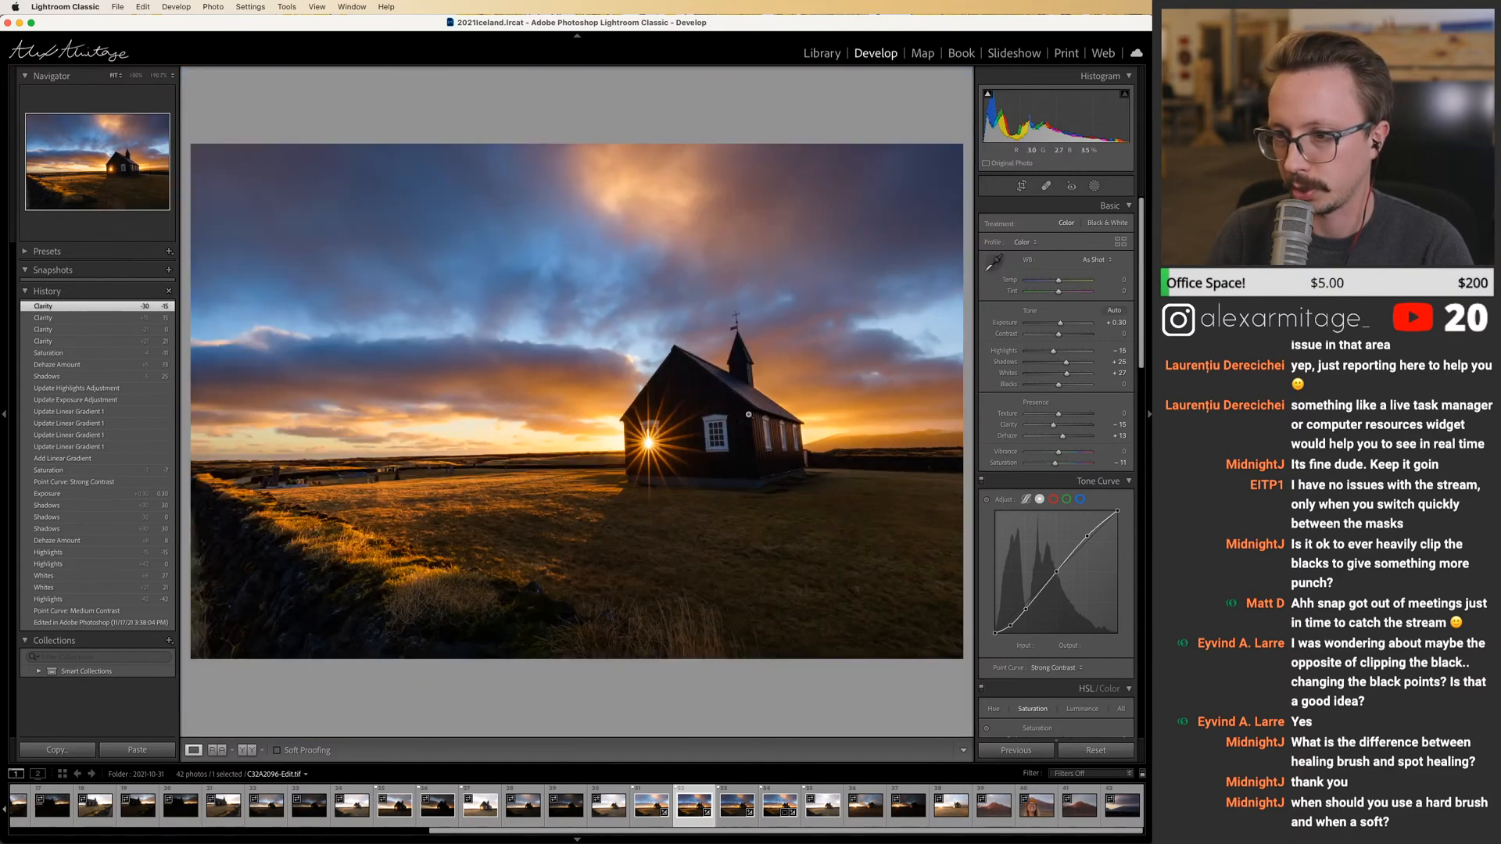
Straighten the photo by rotating it about 1 degree clockwise in the crop, and check it against C32A2096-HDR.dng.
{"action": "key", "text": "r"}
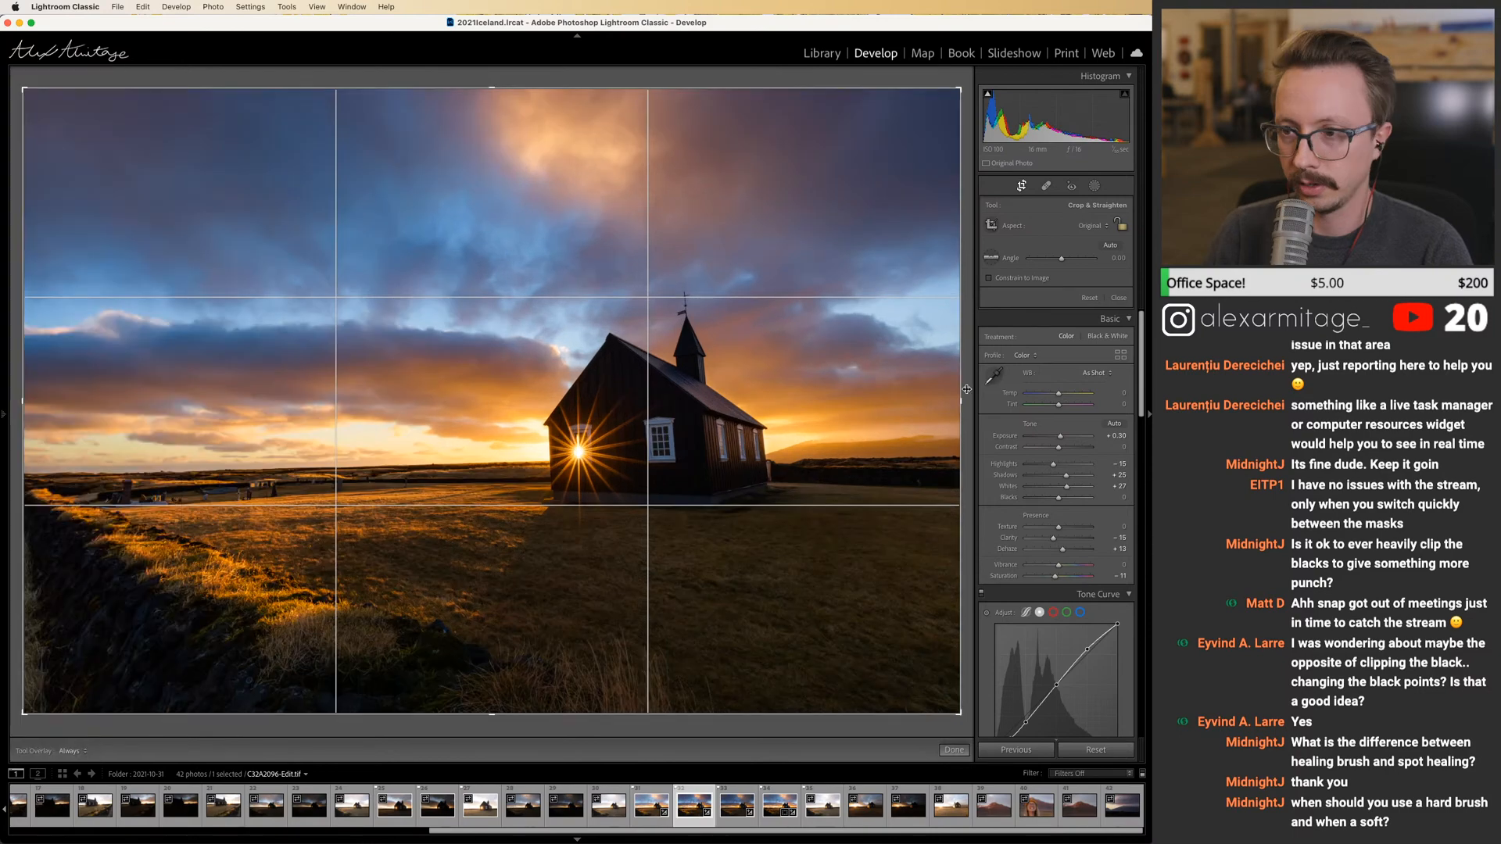
{"action": "key", "text": "r"}
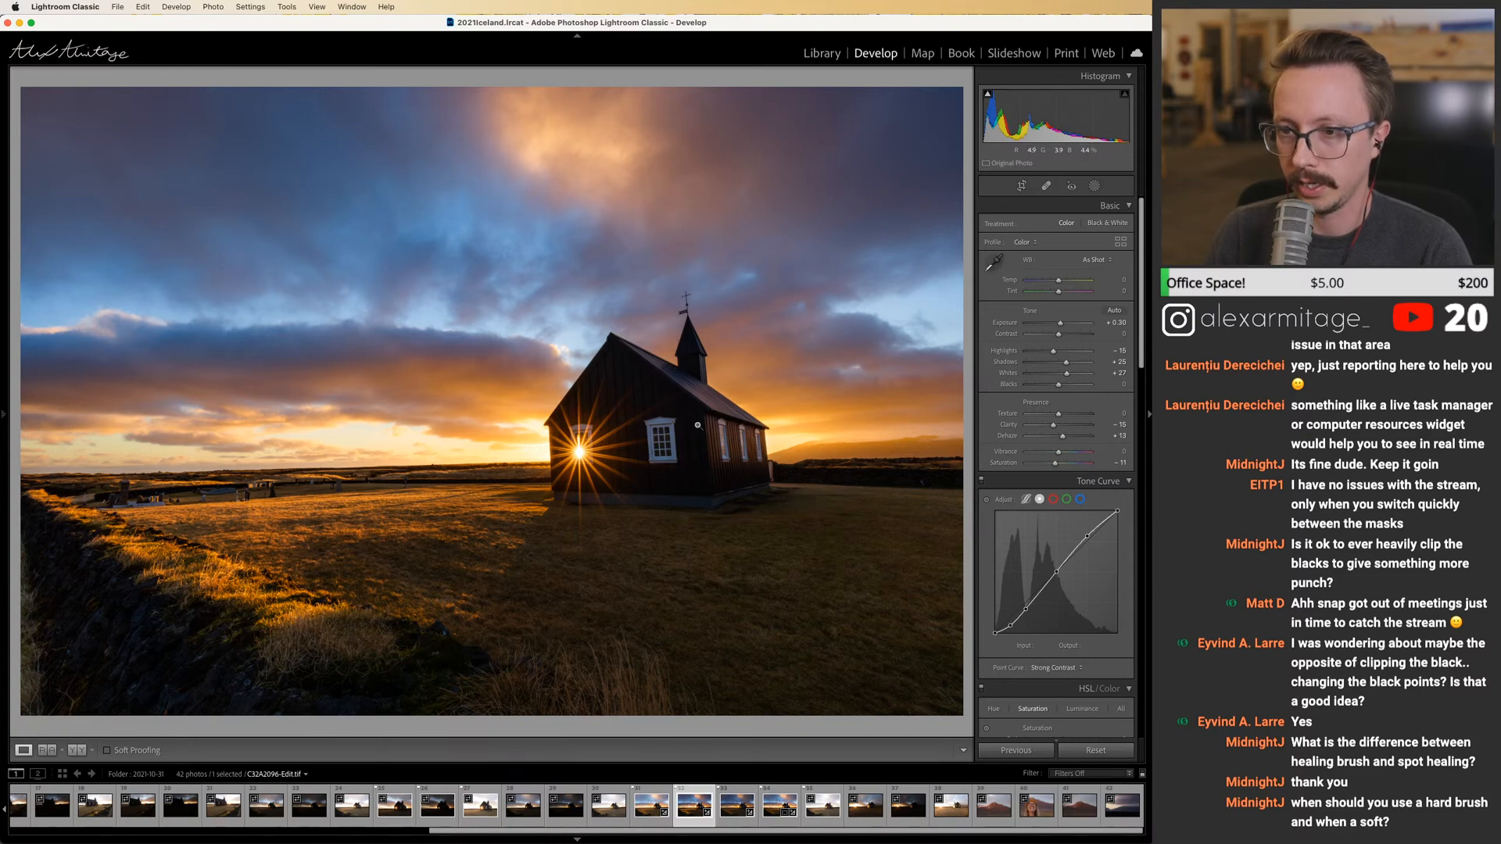
{"action": "key", "text": "r"}
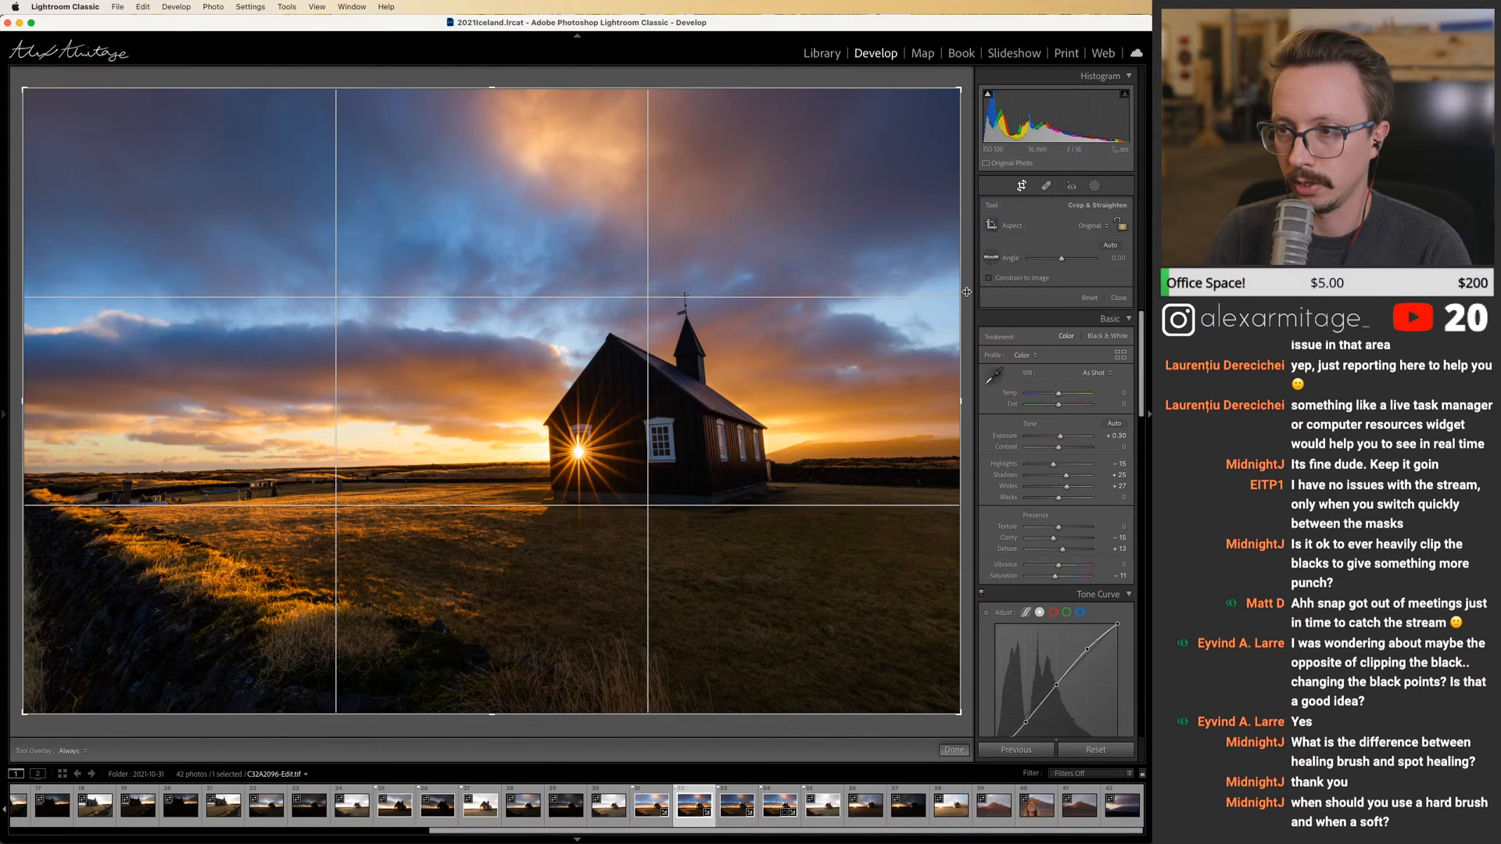
{"action": "left_click_drag", "start_coordinate": [966, 292], "coordinate": [969, 298]}
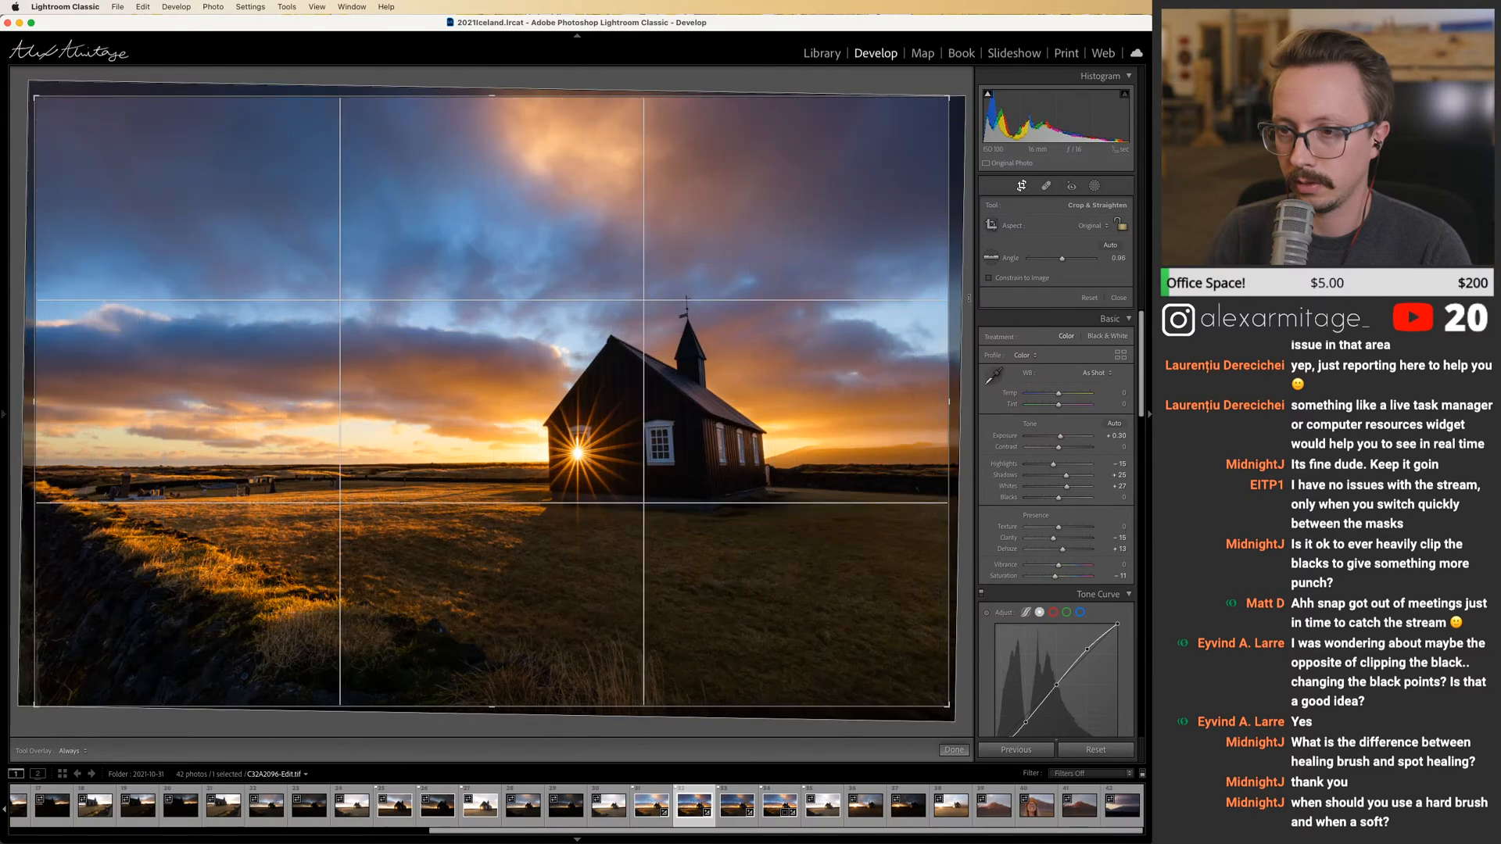
{"action": "left_click", "coordinate": [788, 821]}
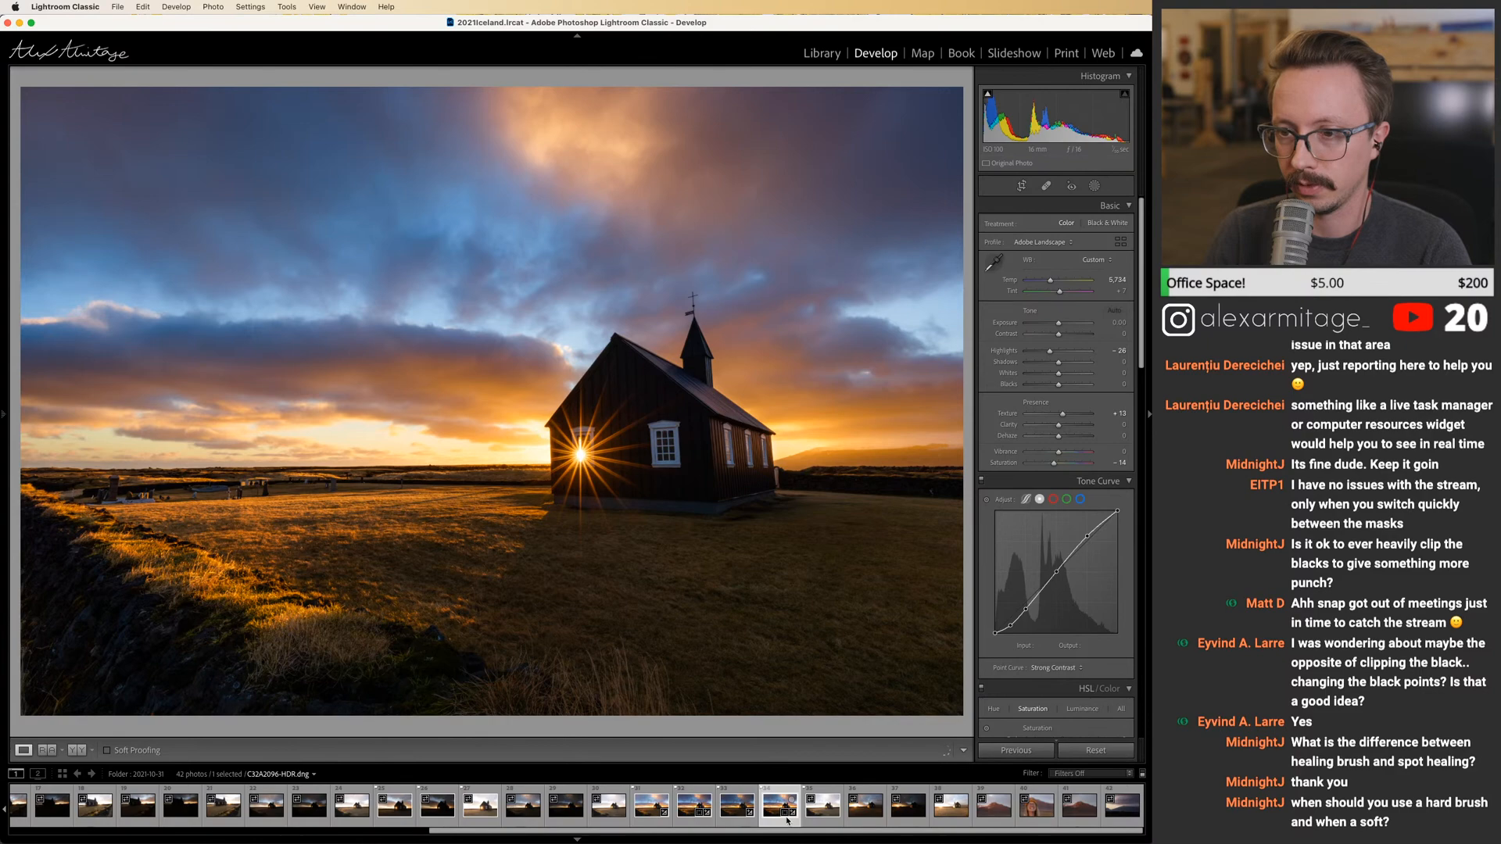
{"action": "left_click", "coordinate": [691, 822]}
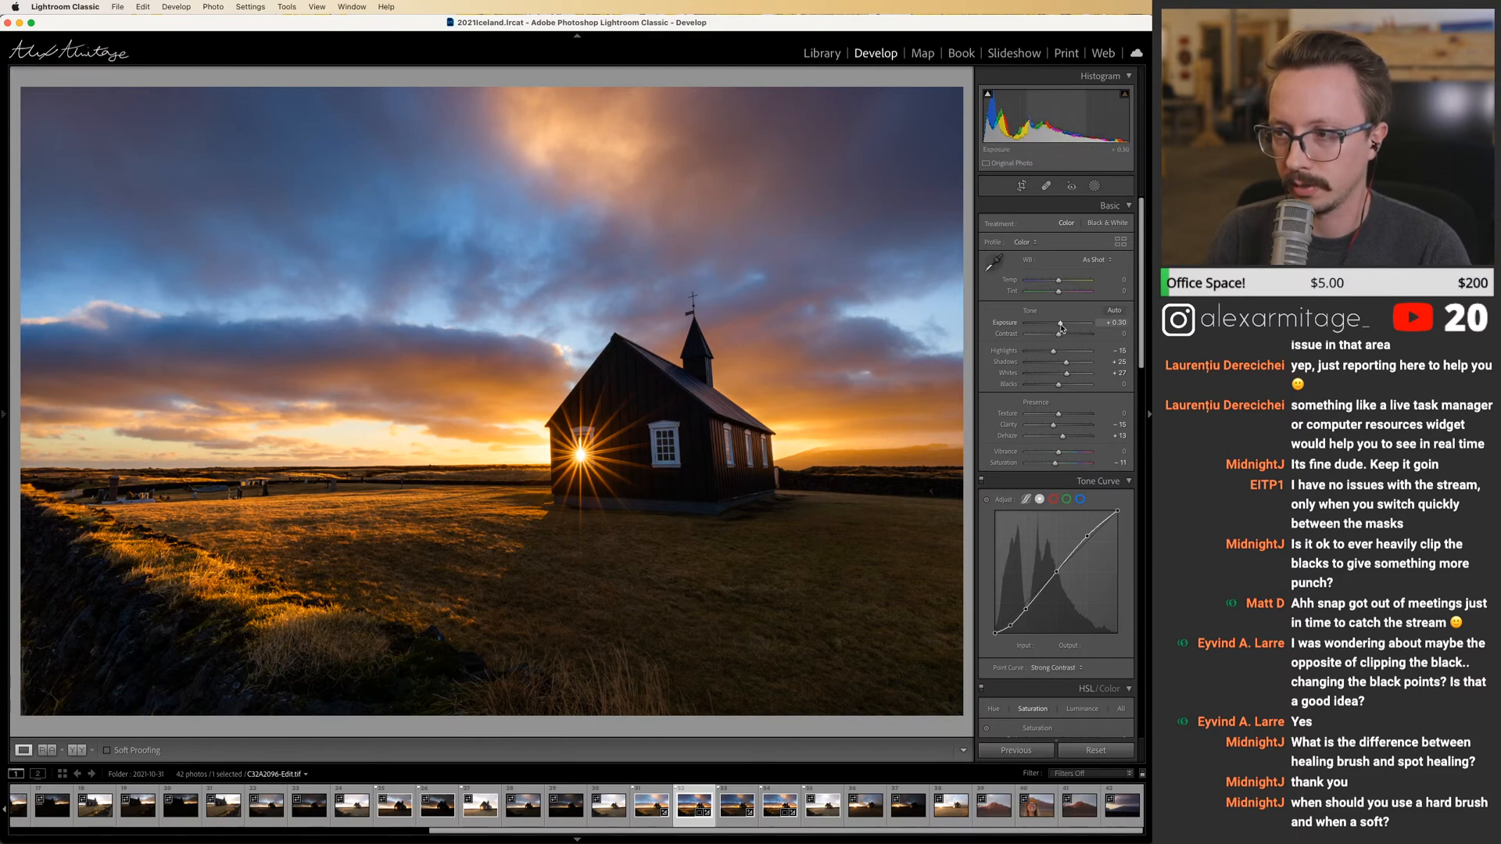
Raise Exposure slightly on C32A2096-Edit.tif, lower Highlights to -38, reduce Whites to +15, and check the highlight clipping.
{"action": "left_click_drag", "start_coordinate": [1061, 327], "coordinate": [1062, 328]}
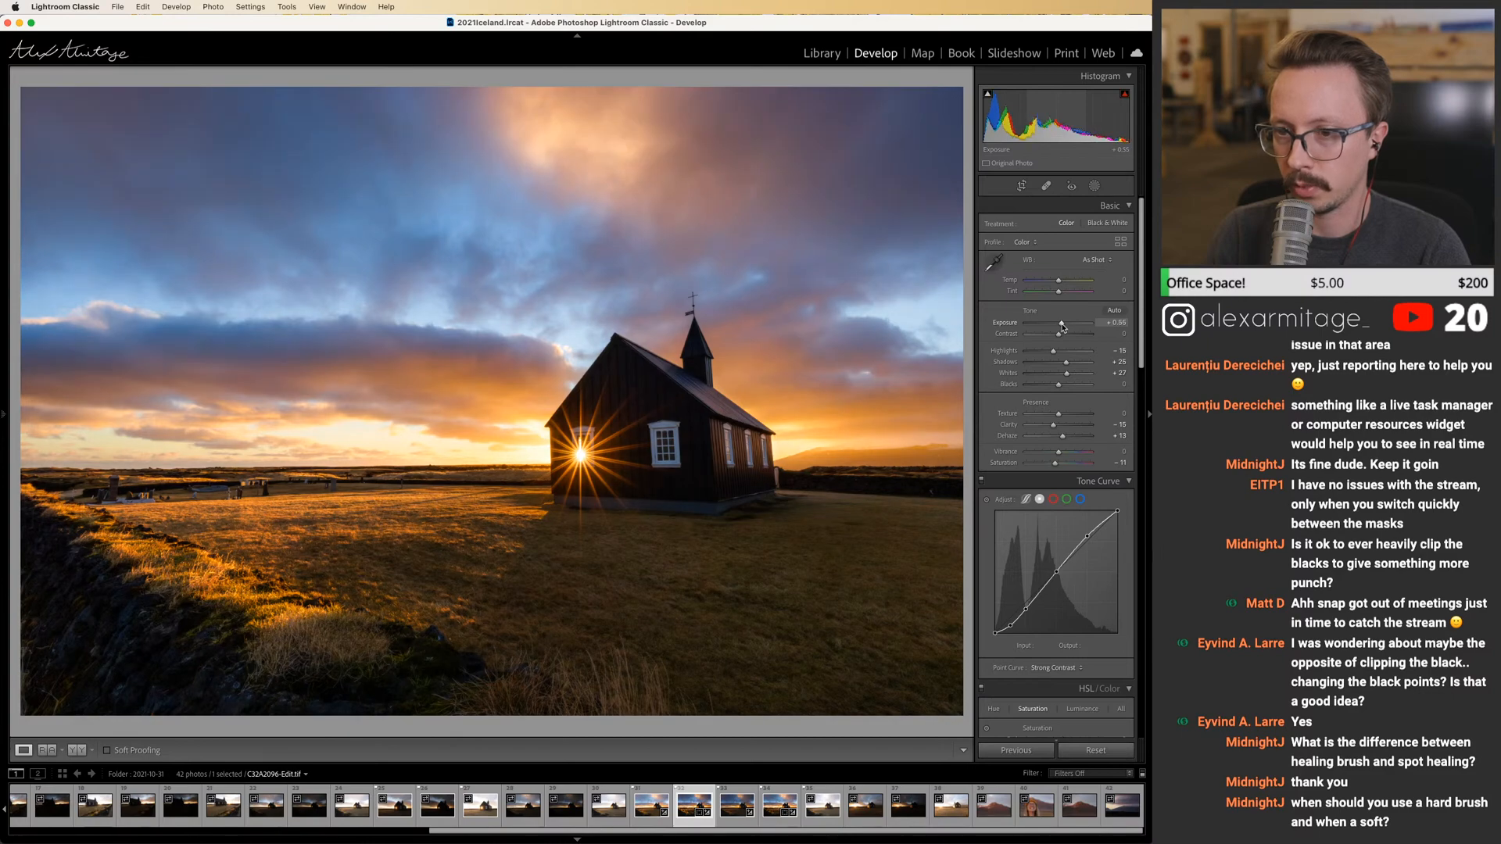
{"action": "left_click_drag", "start_coordinate": [1053, 351], "coordinate": [1047, 354]}
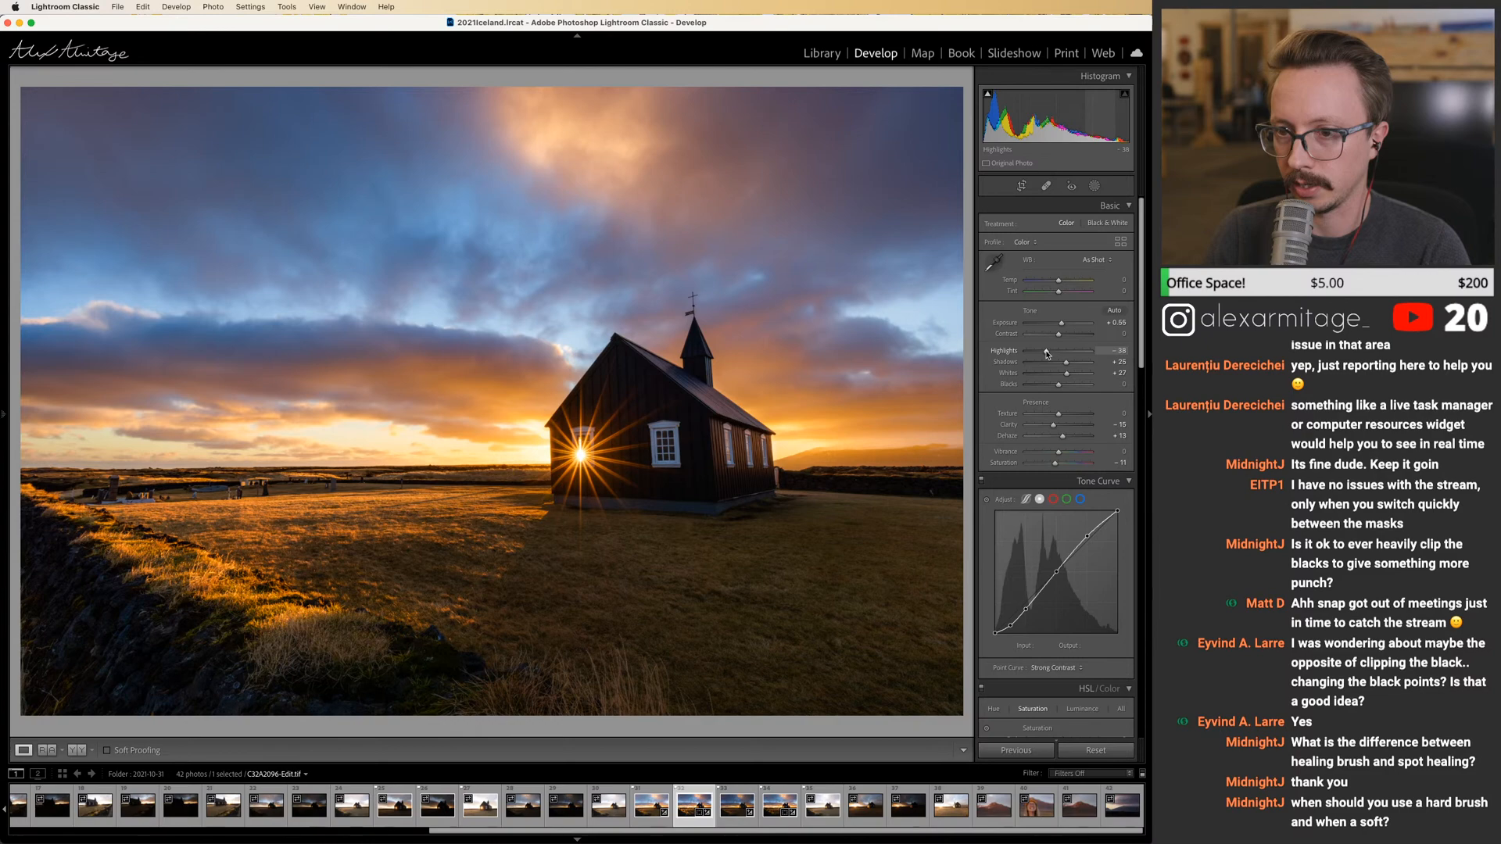
{"action": "left_click_drag", "start_coordinate": [1067, 374], "coordinate": [1063, 376]}
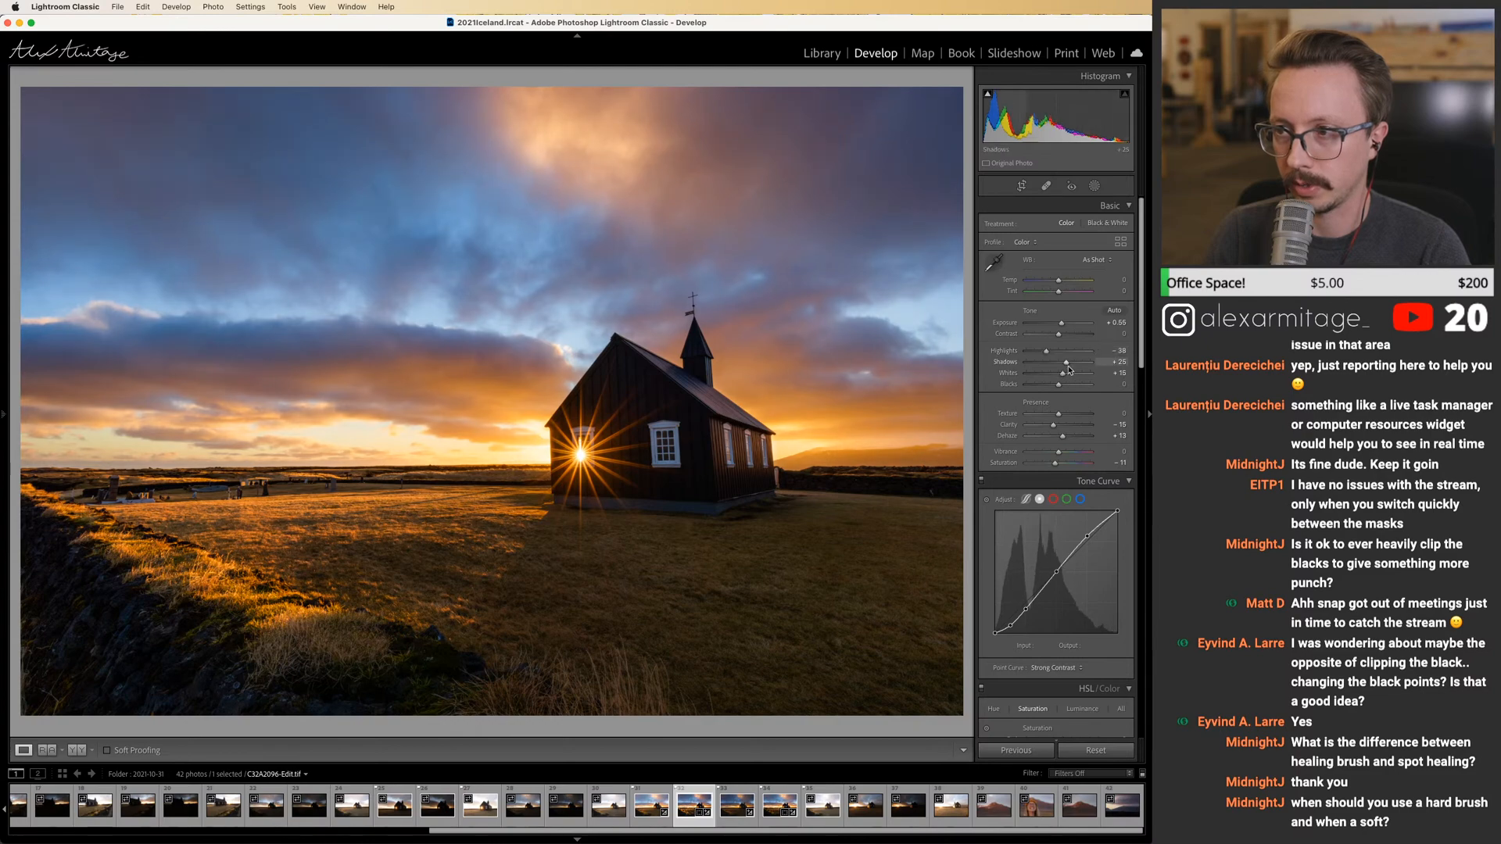
{"action": "left_click", "coordinate": [1128, 96]}
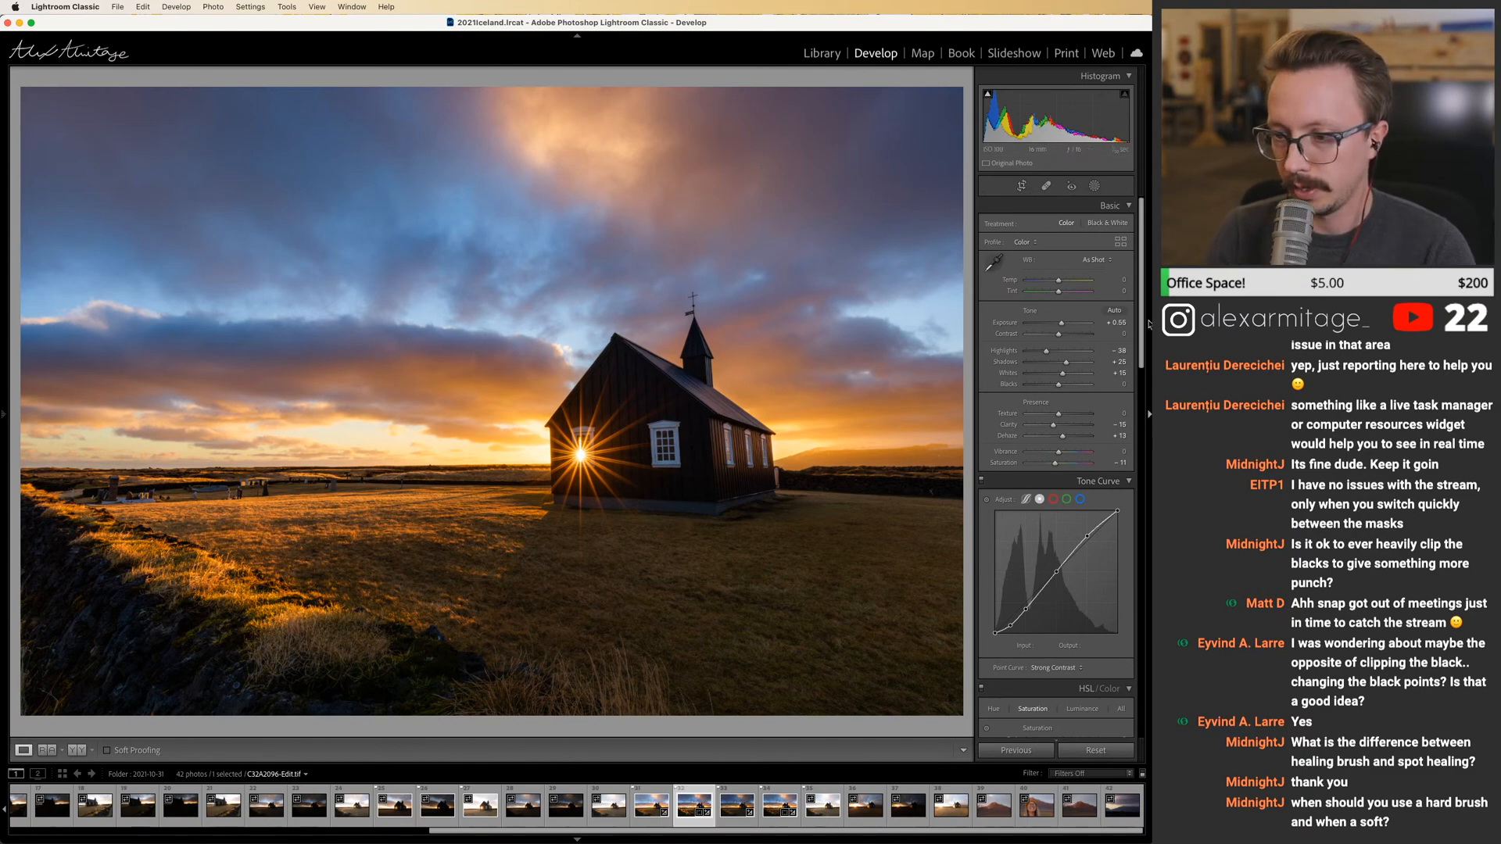
Correct the church's perspective with Guided Upright, drawing one guide along the right wall edge and one along the left.
{"action": "left_click_drag", "start_coordinate": [1140, 311], "coordinate": [1137, 595]}
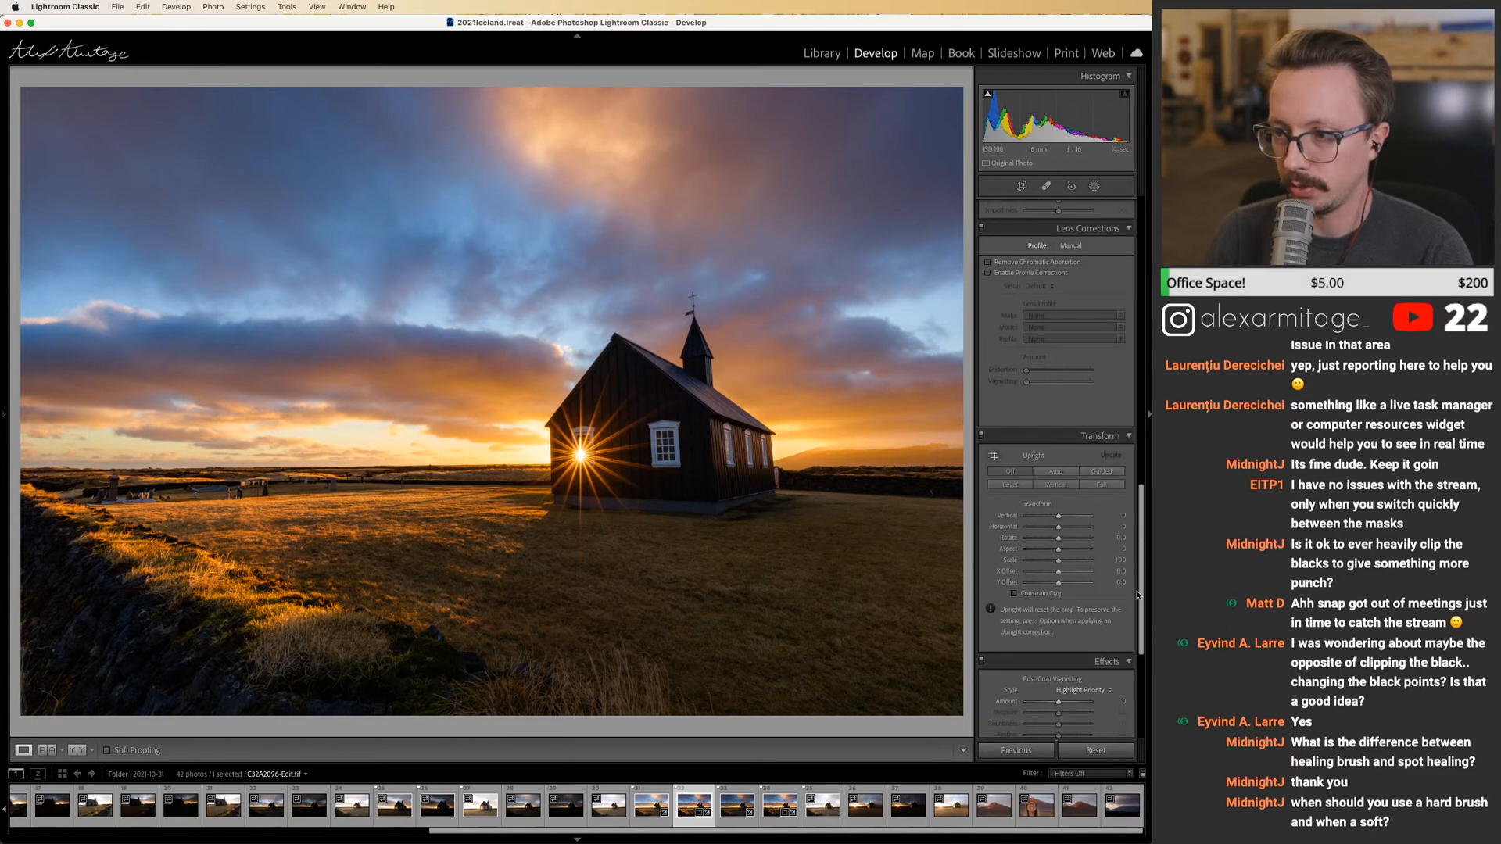
{"action": "left_click", "coordinate": [1060, 516]}
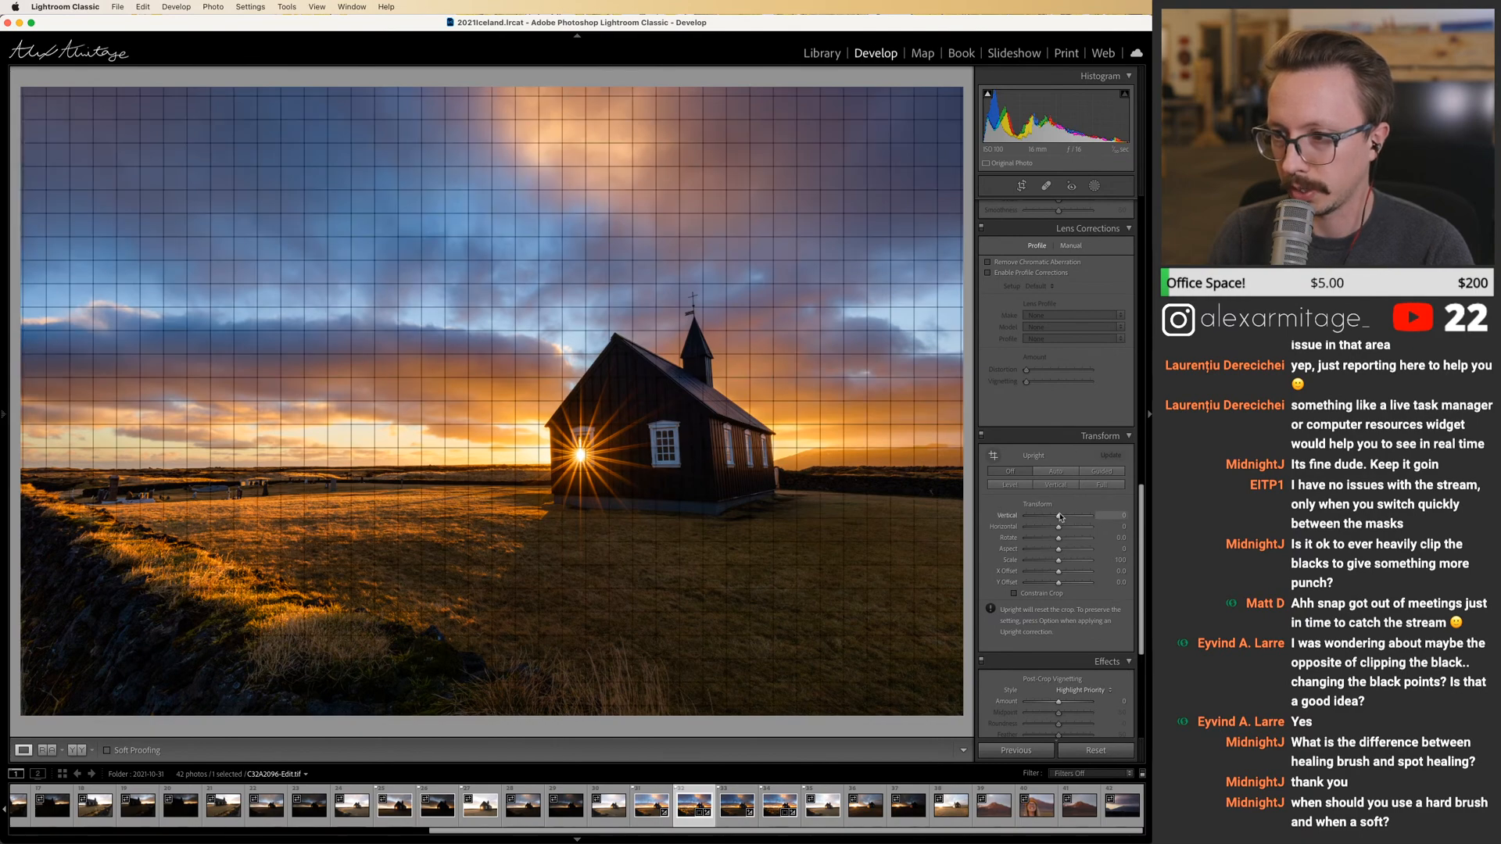
{"action": "left_click", "coordinate": [993, 455]}
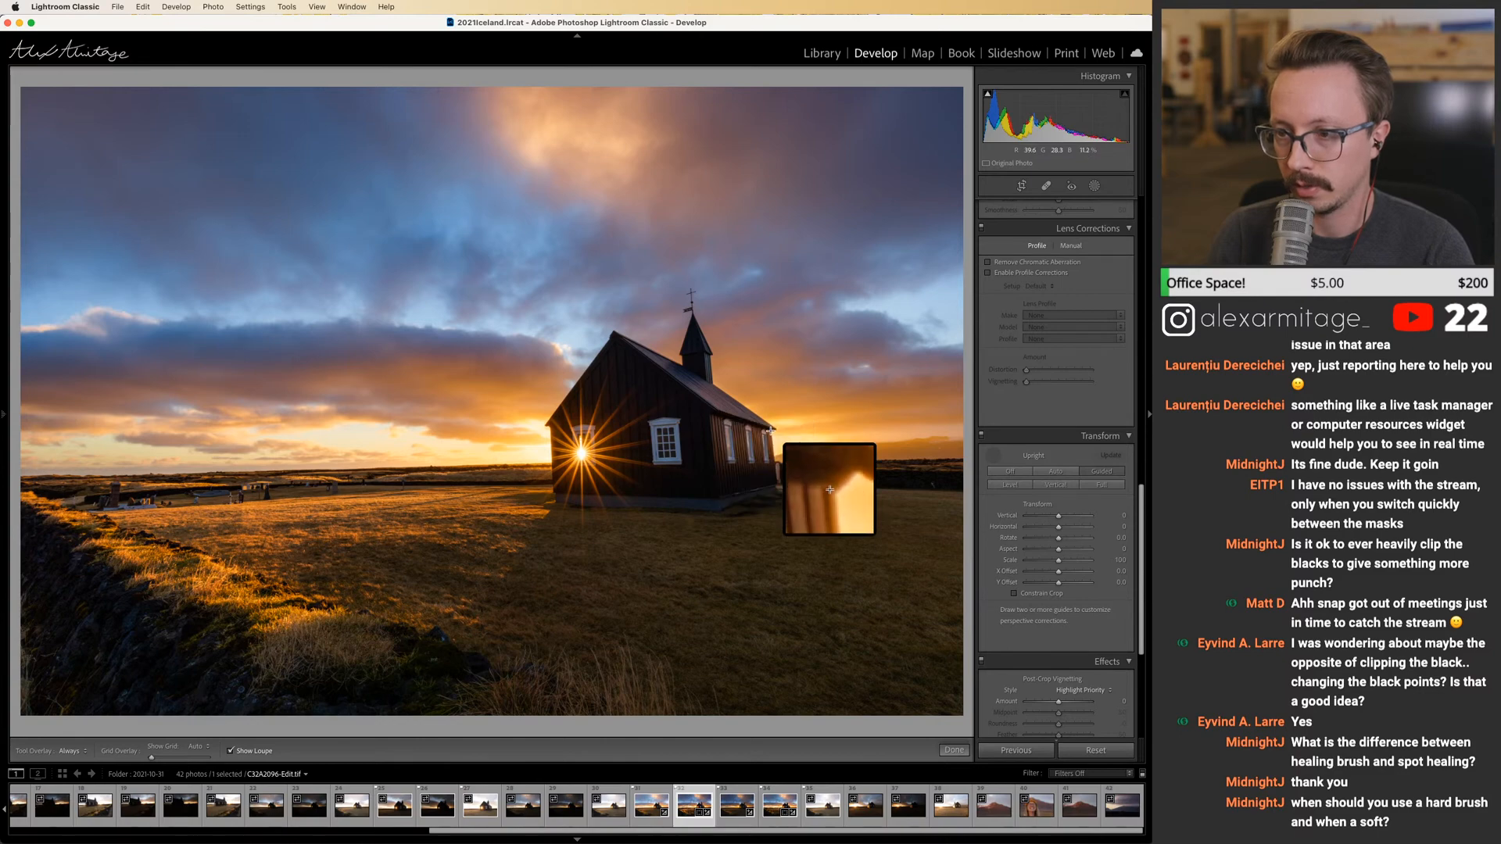
{"action": "left_click_drag", "start_coordinate": [770, 430], "coordinate": [778, 485]}
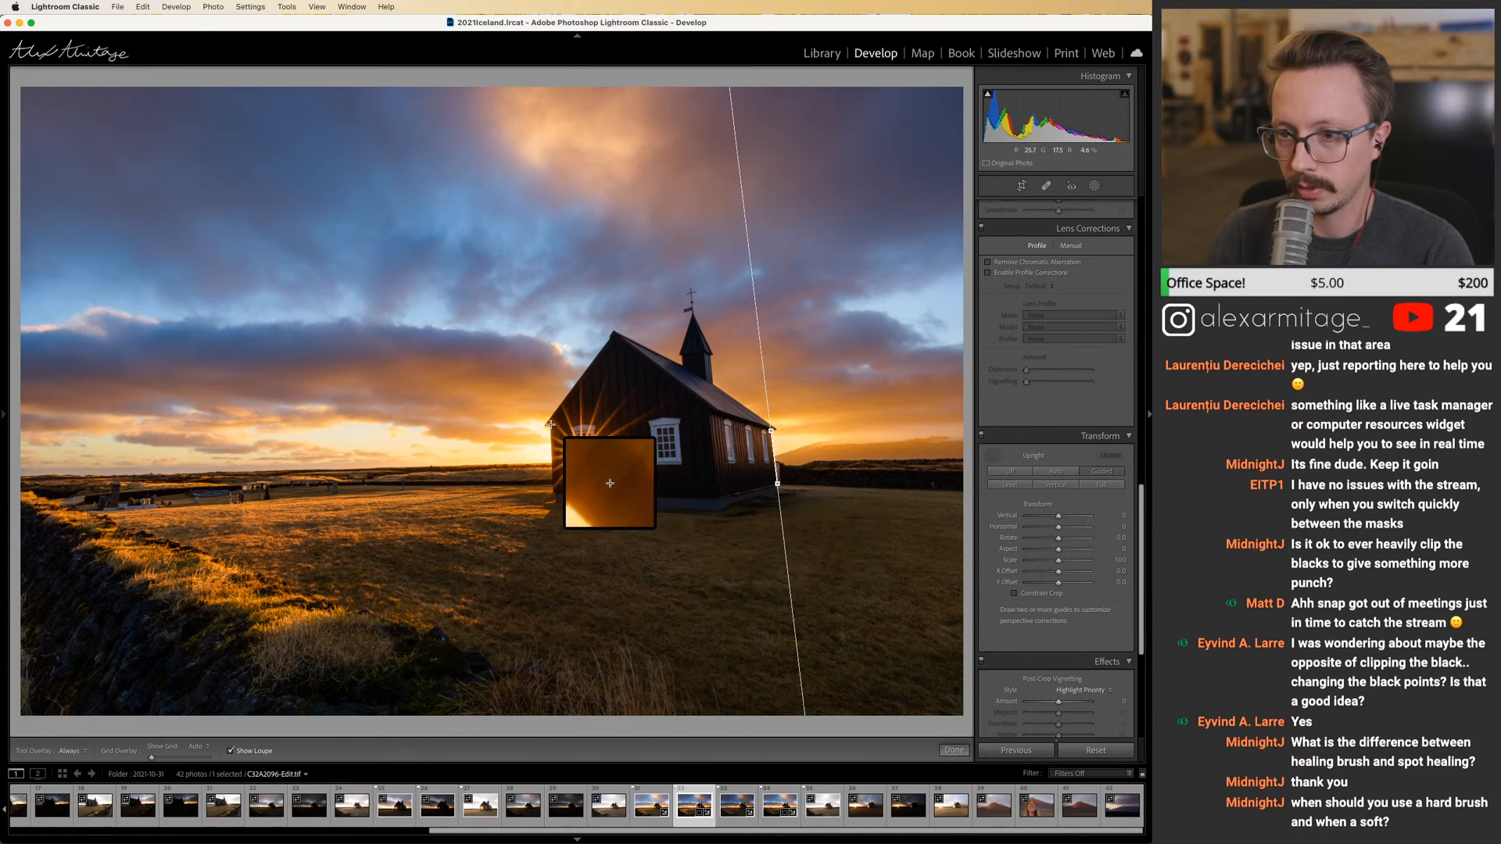
{"action": "left_click_drag", "start_coordinate": [555, 426], "coordinate": [555, 500]}
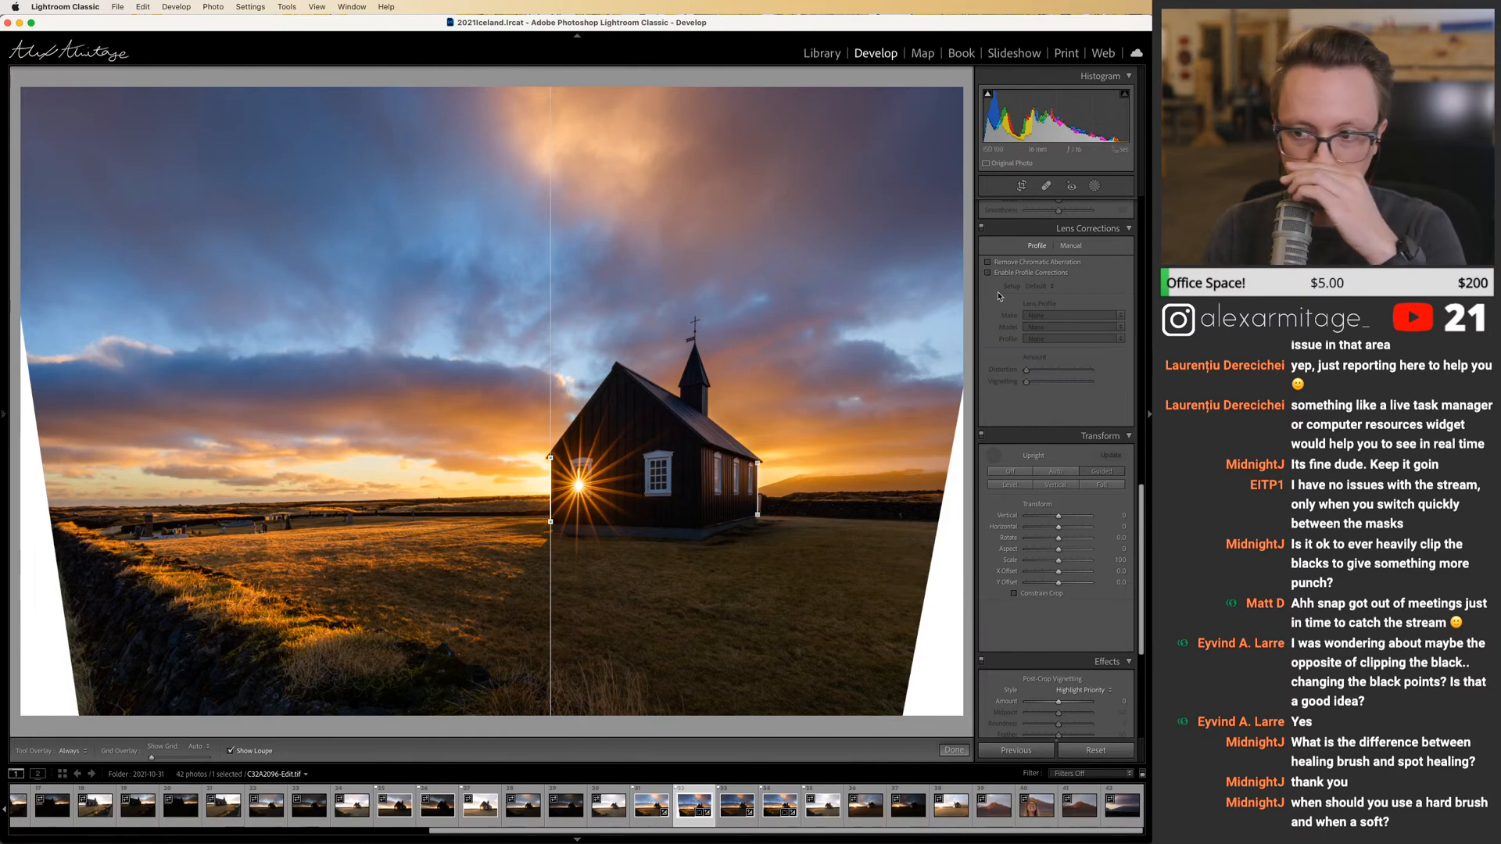
Turn Constrain Crop on and off again, then extend the crop to the photo's full height with a custom aspect ratio.
{"action": "left_click", "coordinate": [1015, 595]}
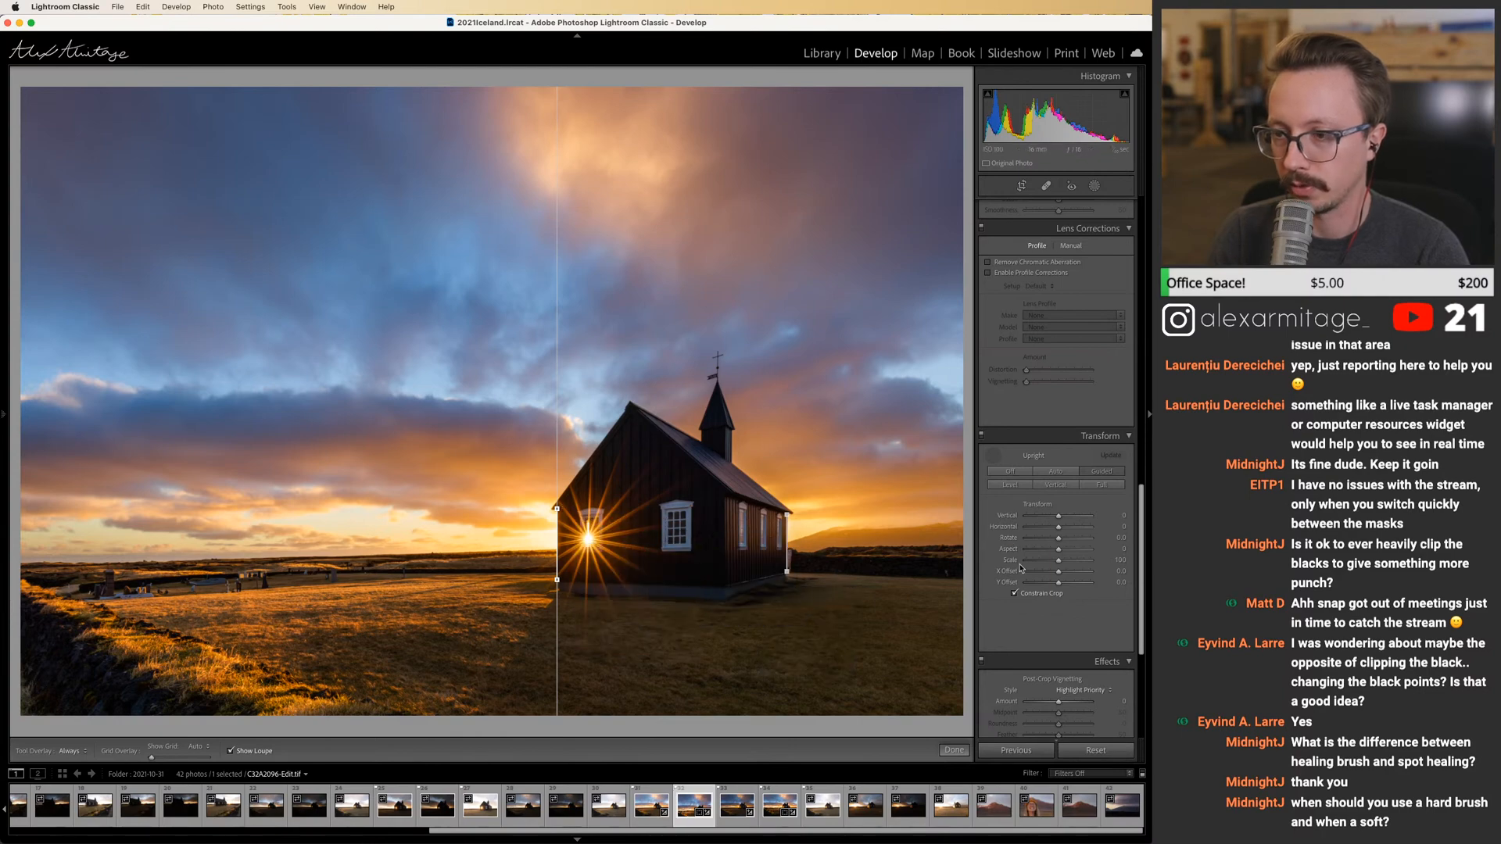
{"action": "left_click", "coordinate": [1015, 594]}
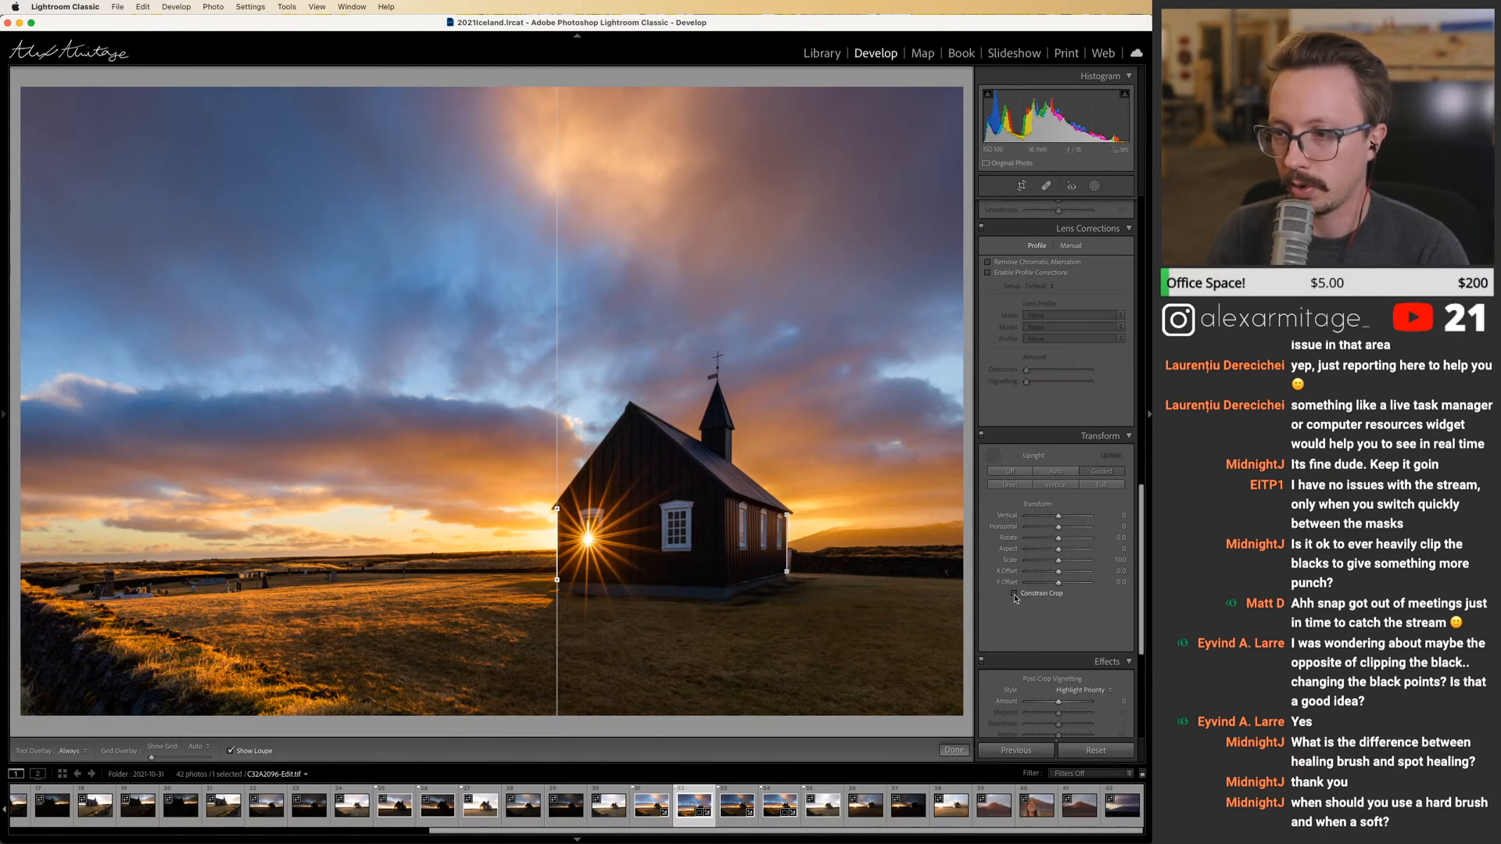
{"action": "left_click", "coordinate": [994, 455]}
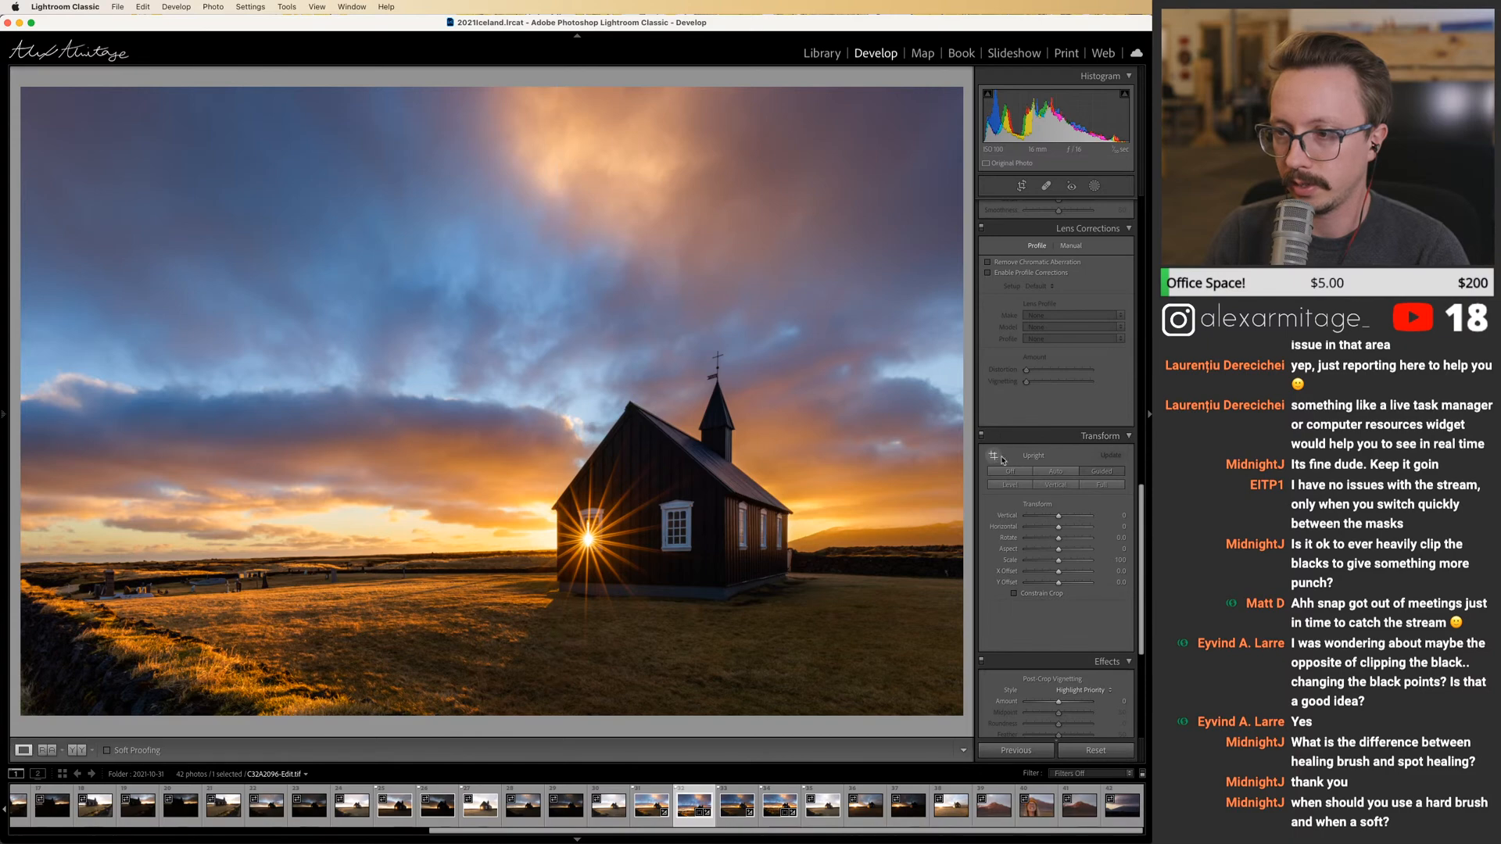
{"action": "left_click", "coordinate": [1021, 186]}
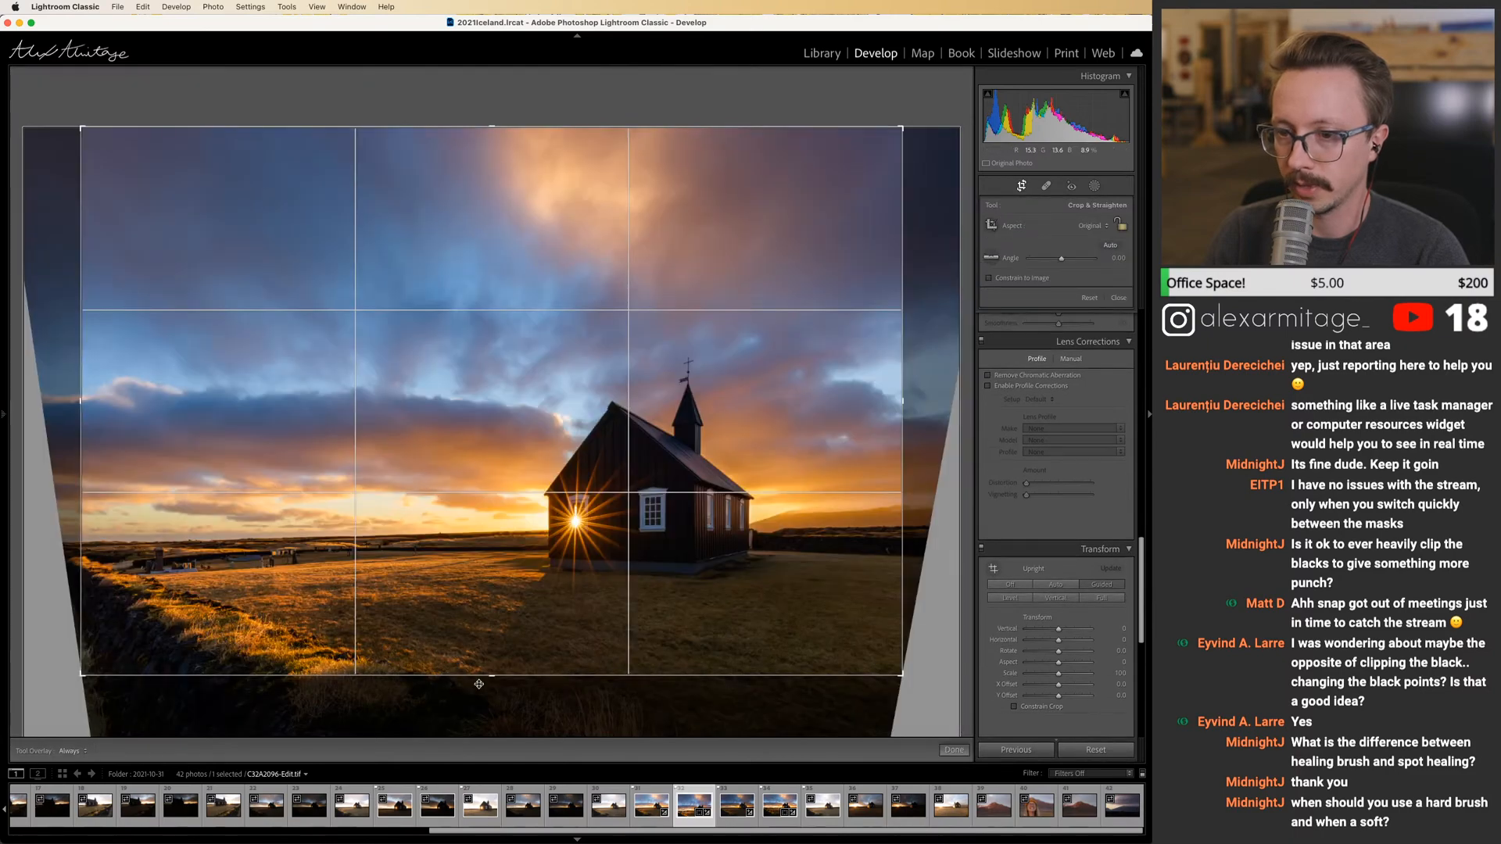
{"action": "left_click_drag", "start_coordinate": [479, 684], "coordinate": [521, 708]}
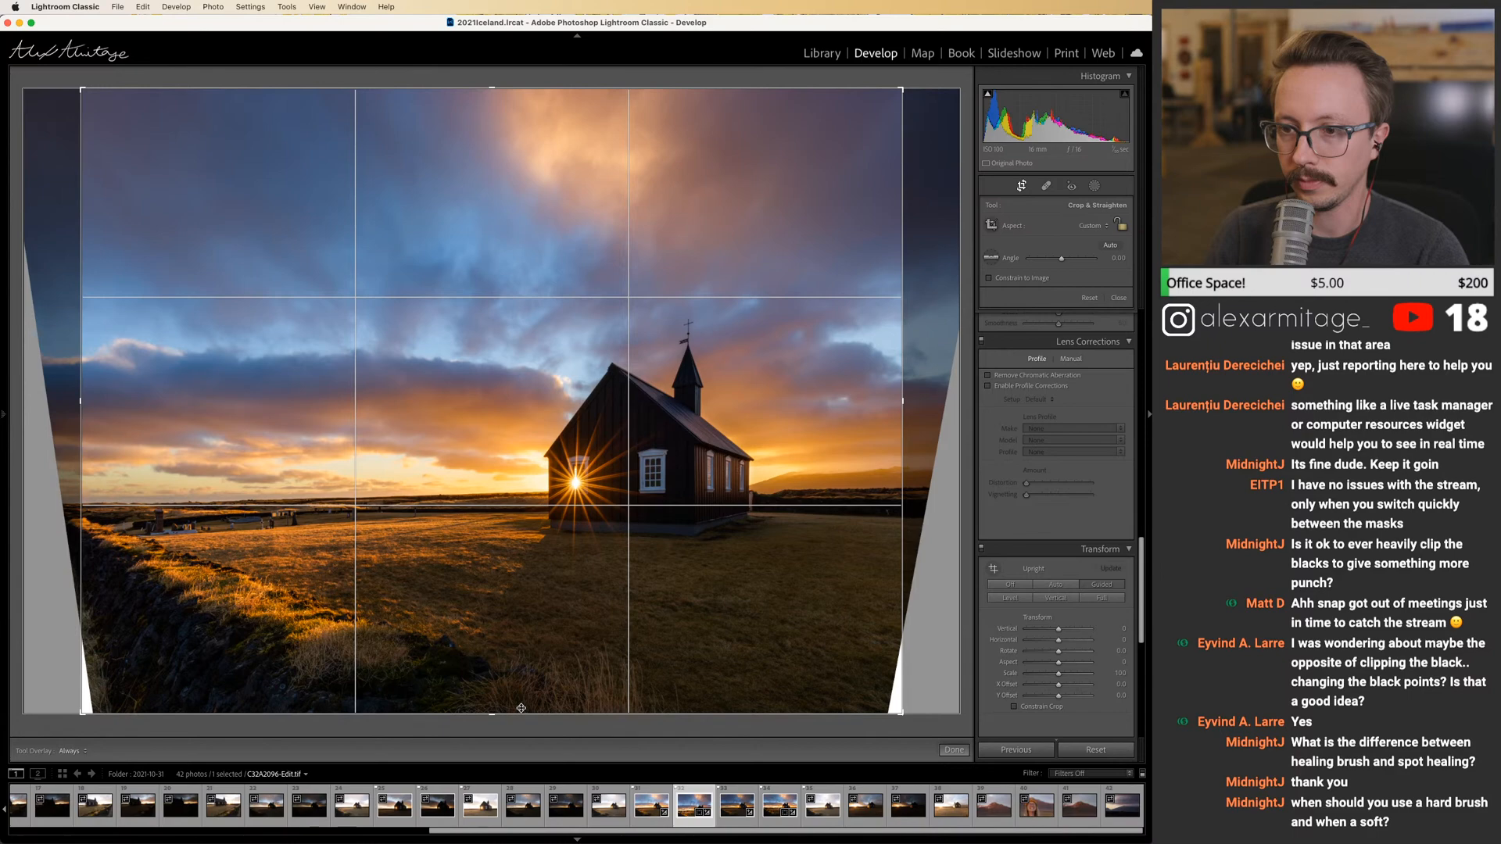
{"action": "key", "text": "Return"}
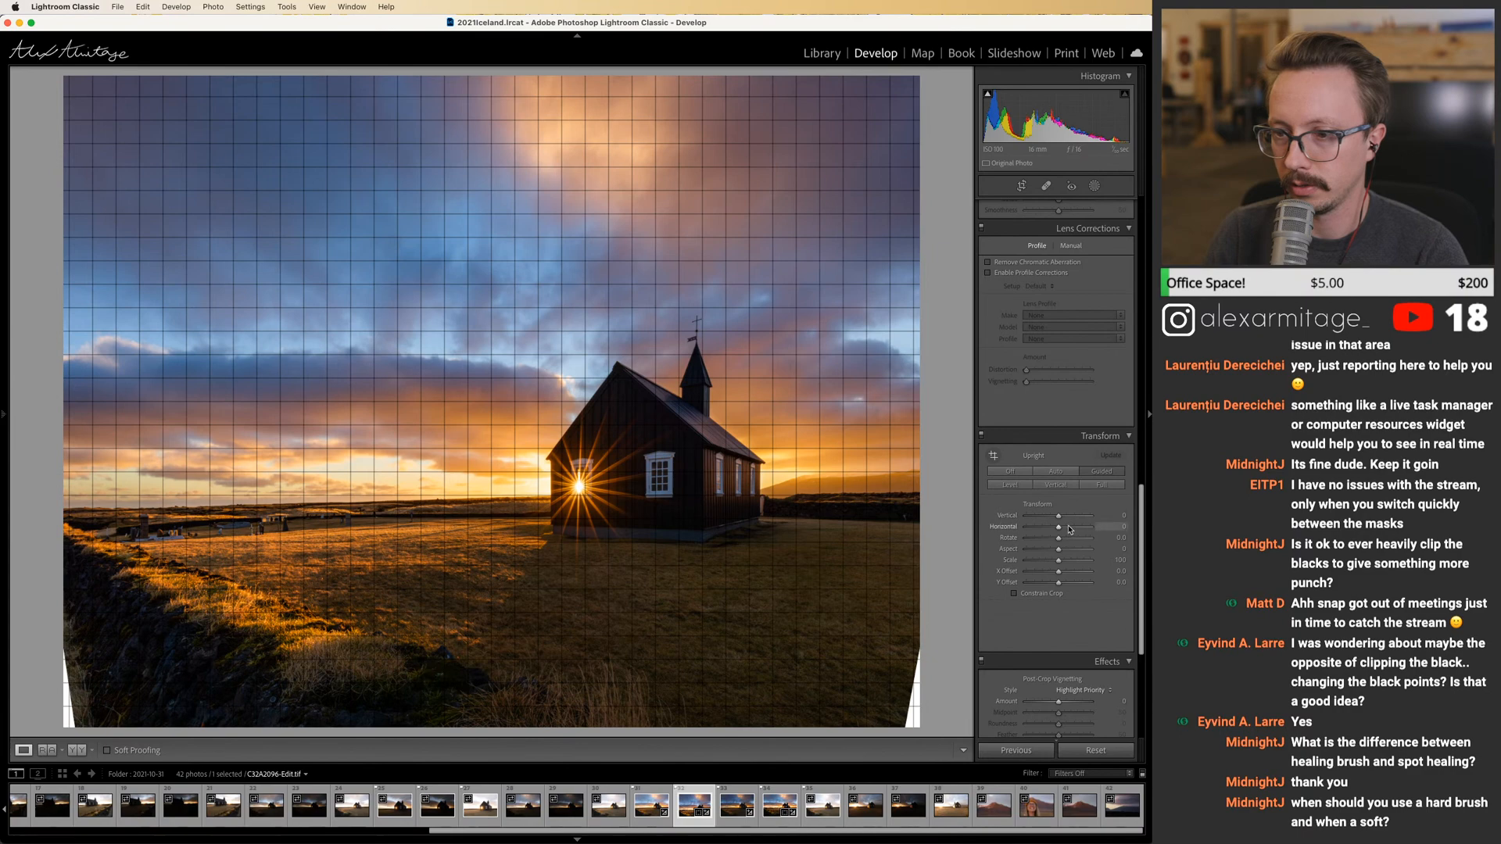
Compare the photo with the Transform corrections off and on, examining the church's verticals and the lower corners.
{"action": "left_click", "coordinate": [983, 437]}
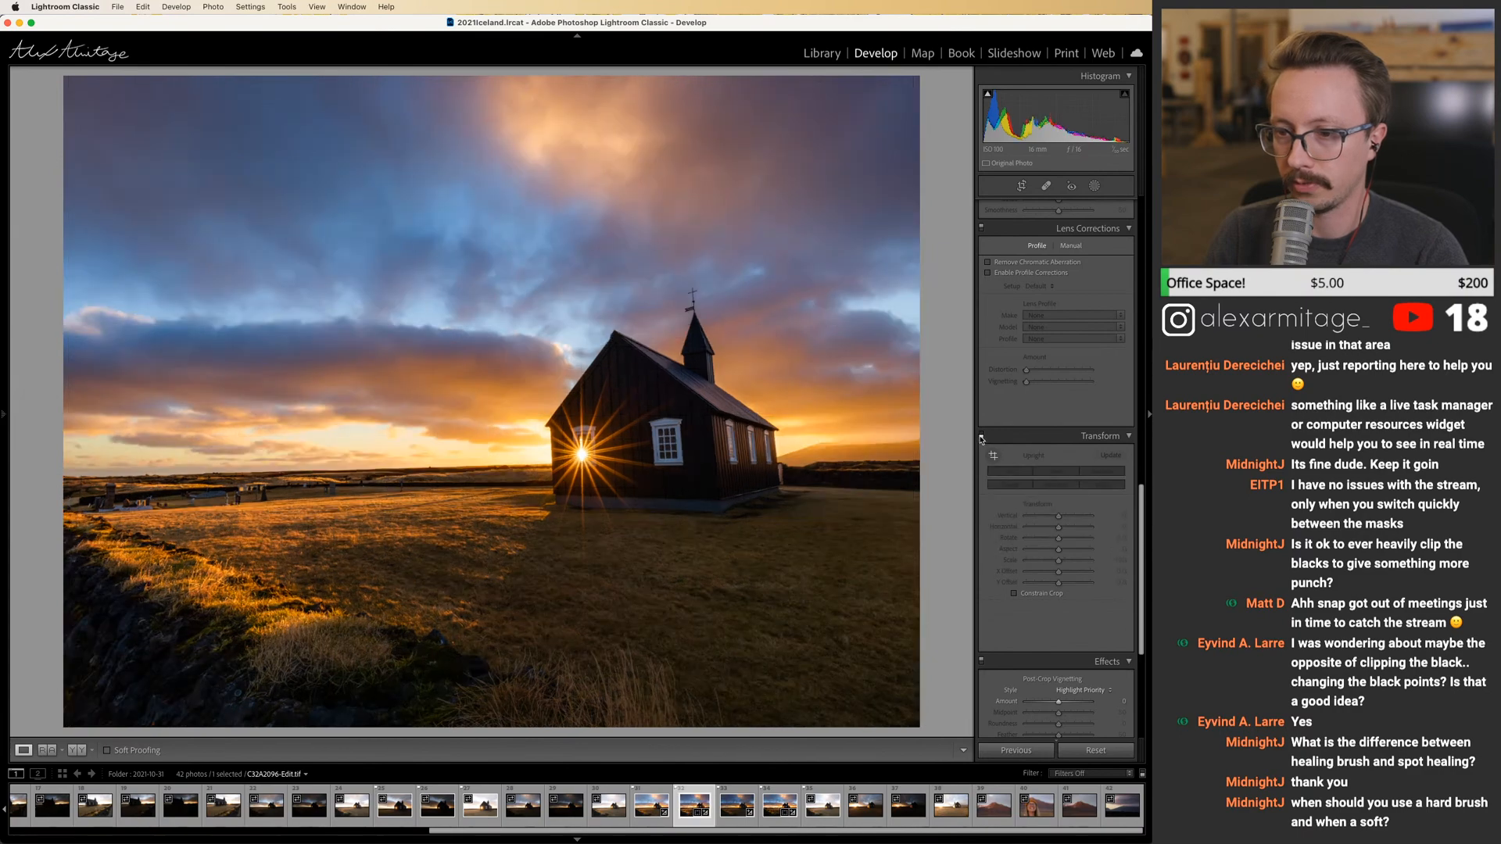
{"action": "left_click", "coordinate": [982, 437]}
{"action": "left_click", "coordinate": [983, 437]}
{"action": "left_click", "coordinate": [982, 438]}
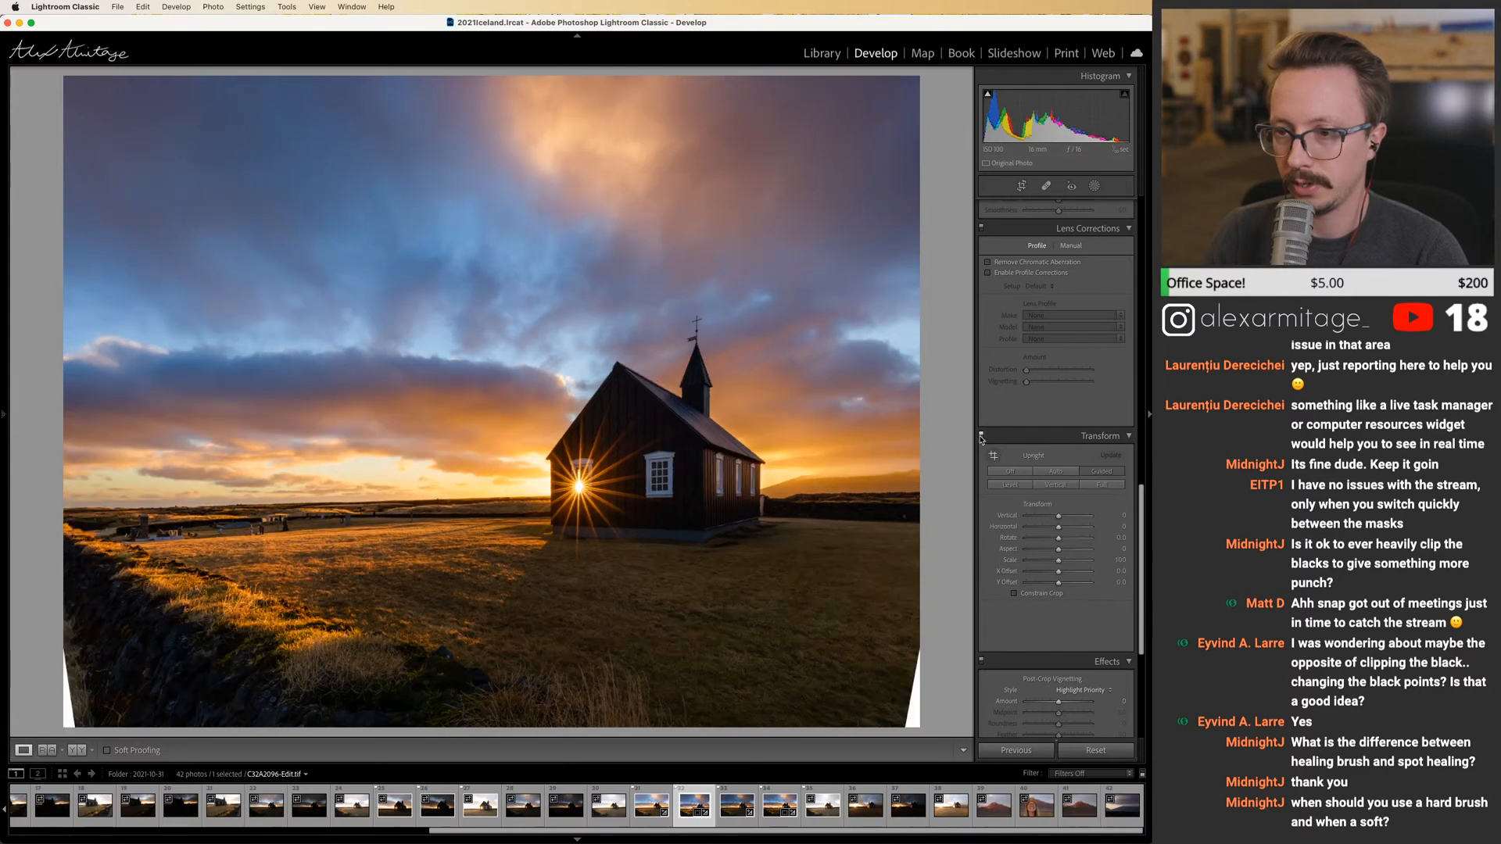
{"action": "left_click", "coordinate": [982, 437]}
{"action": "left_click", "coordinate": [982, 437]}
{"action": "left_click", "coordinate": [982, 437]}
{"action": "left_click", "coordinate": [982, 437]}
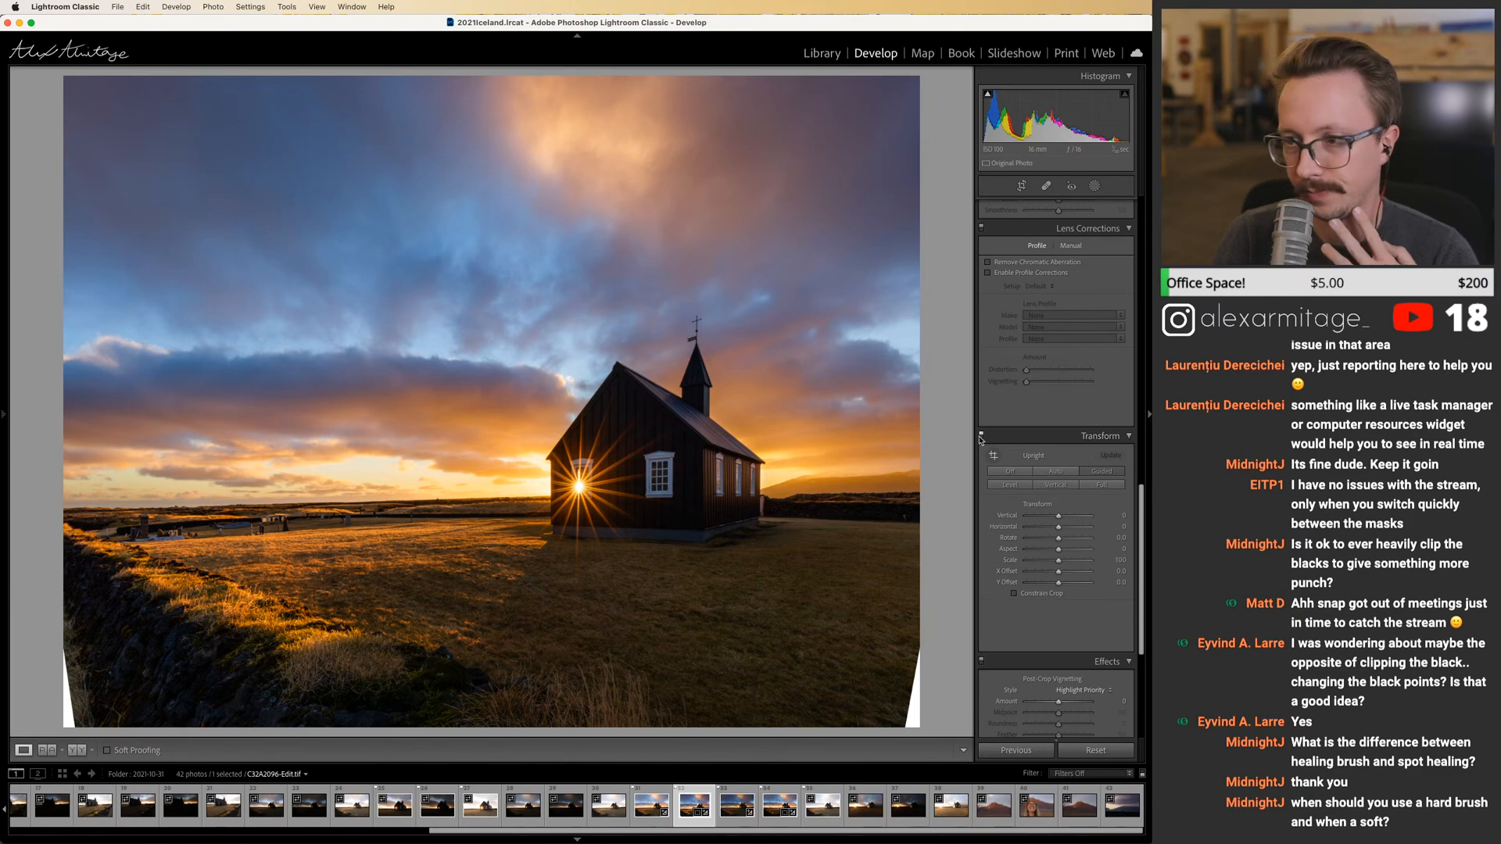
{"action": "left_click", "coordinate": [982, 436]}
{"action": "left_click", "coordinate": [981, 437]}
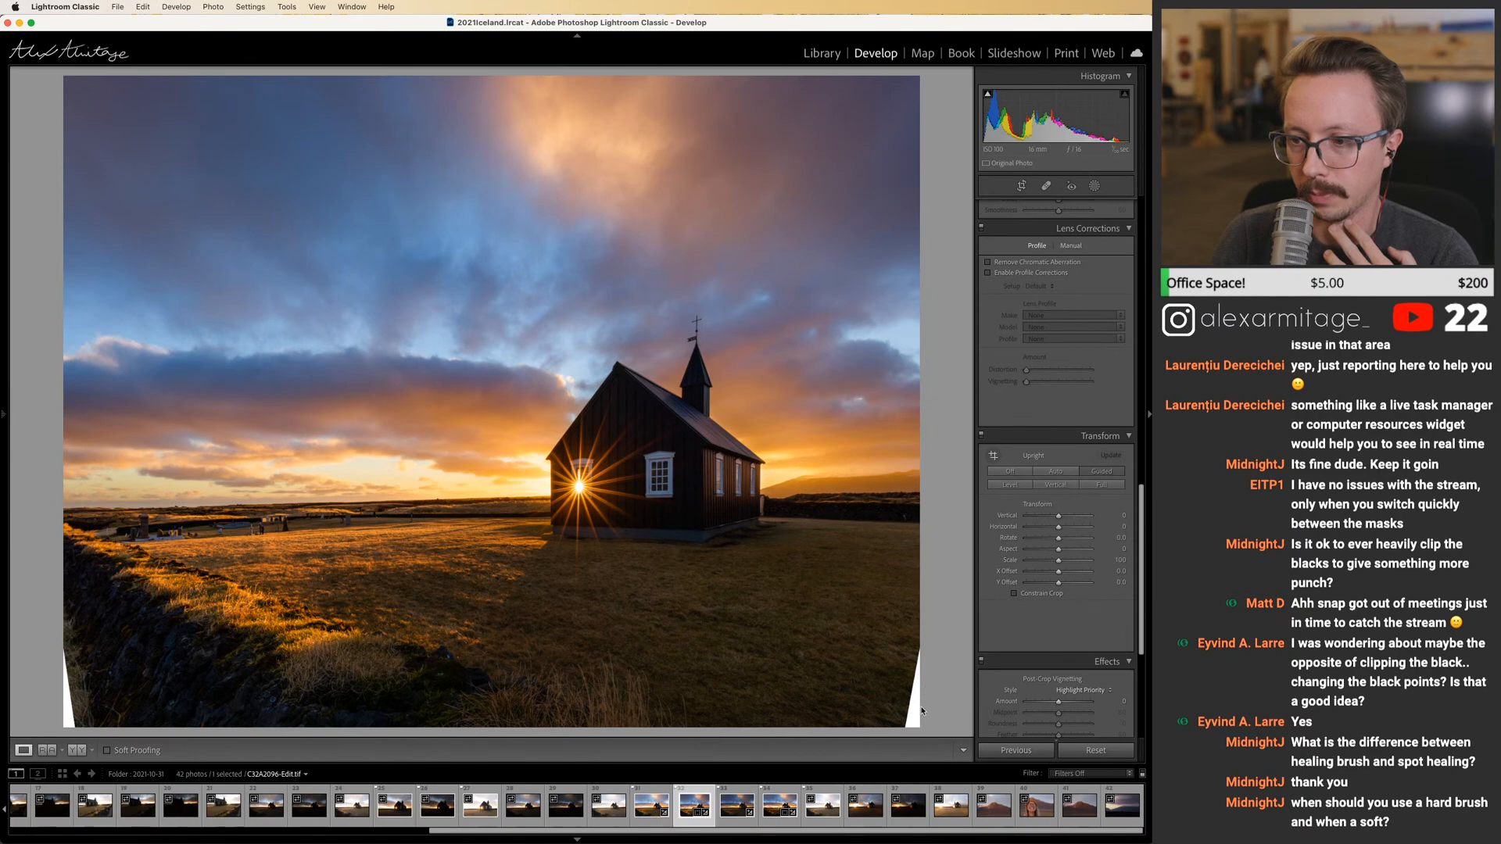
{"action": "left_click", "coordinate": [982, 437]}
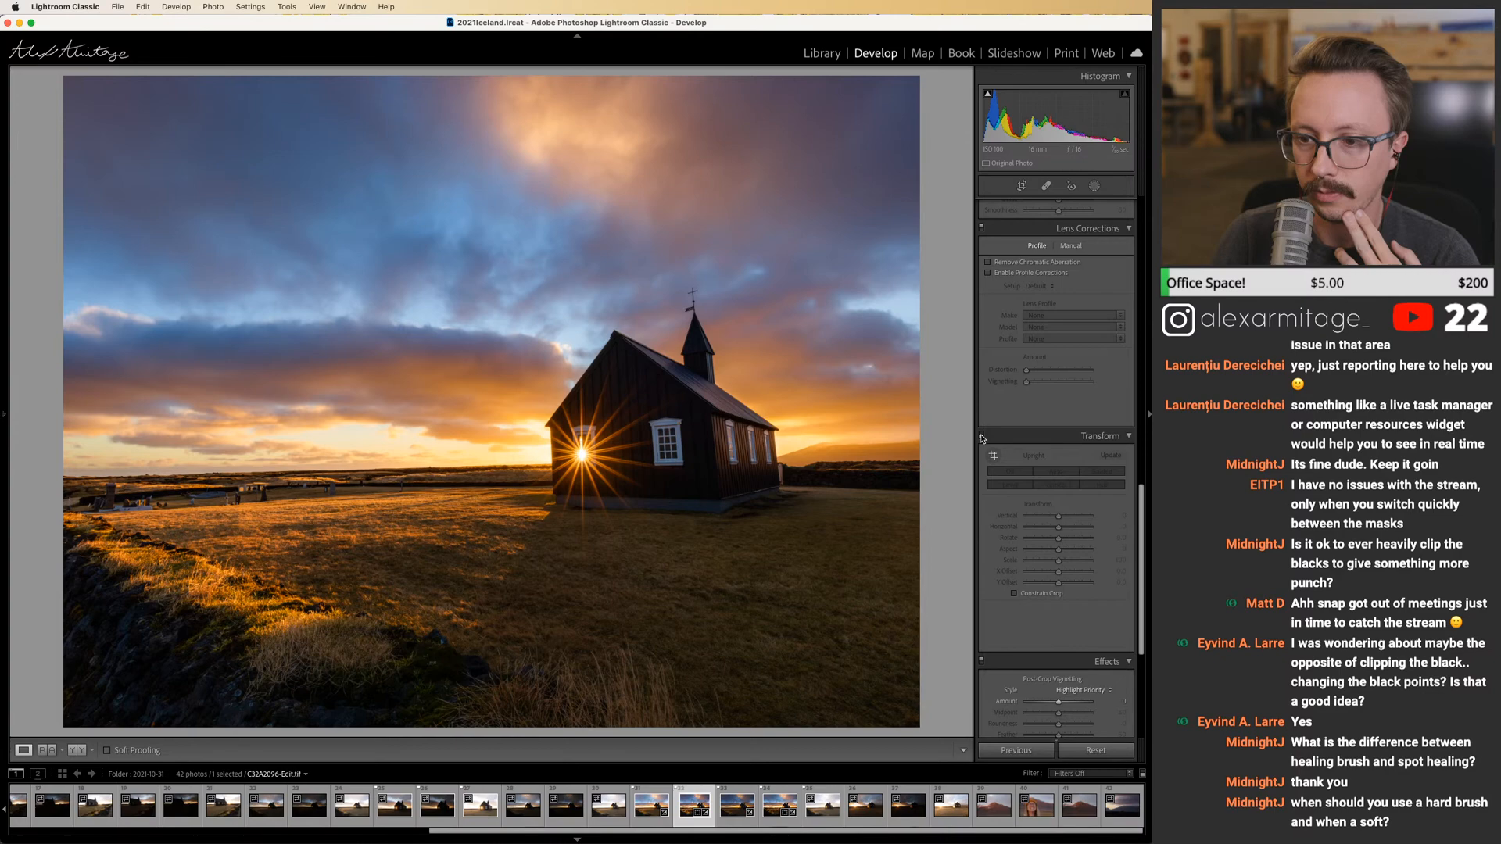
{"action": "left_click", "coordinate": [982, 436]}
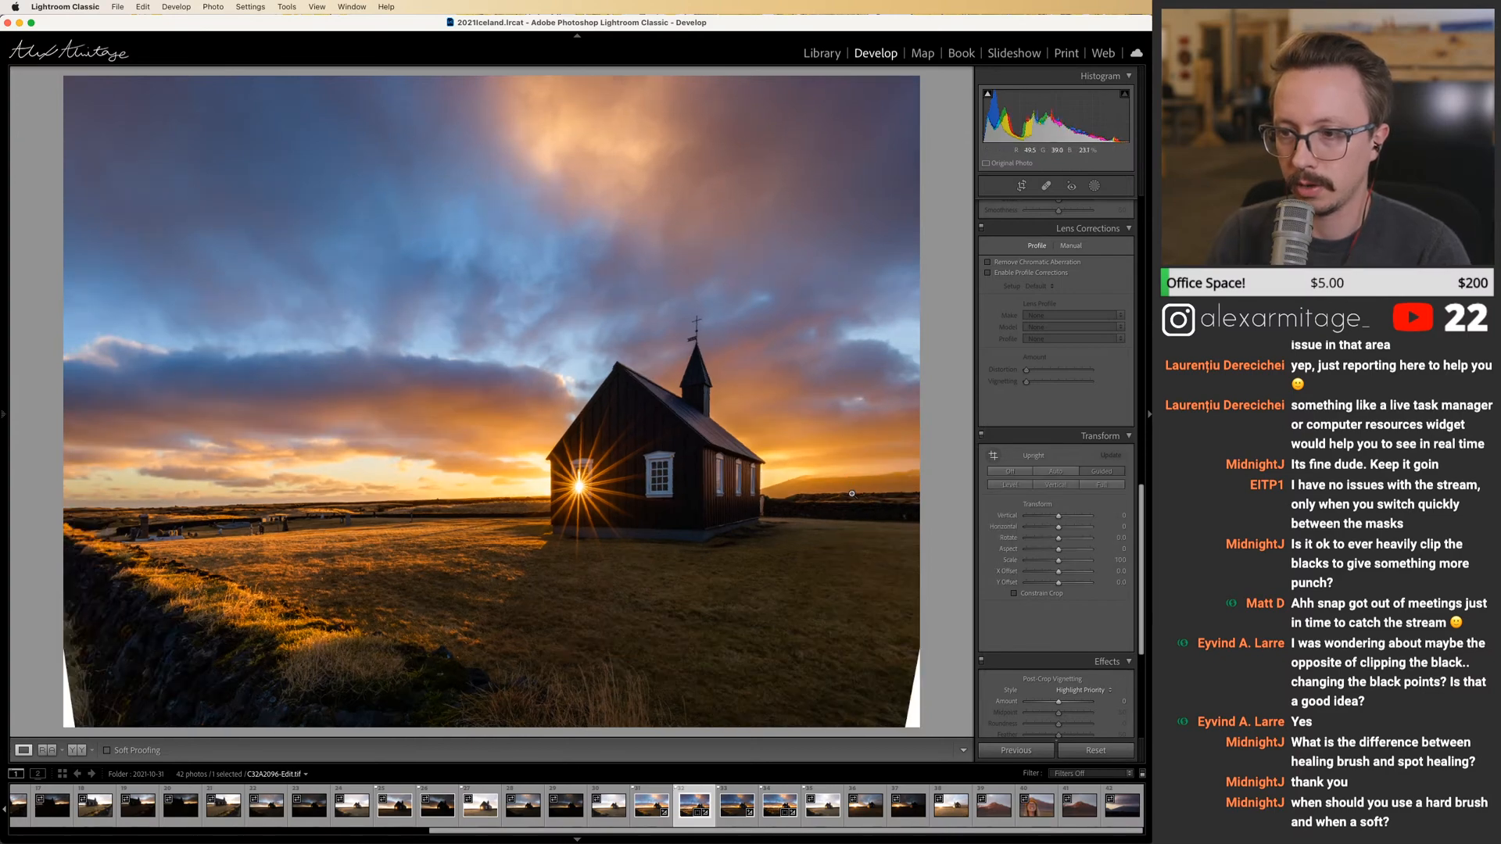
{"action": "left_click", "coordinate": [982, 439]}
{"action": "left_click", "coordinate": [982, 439]}
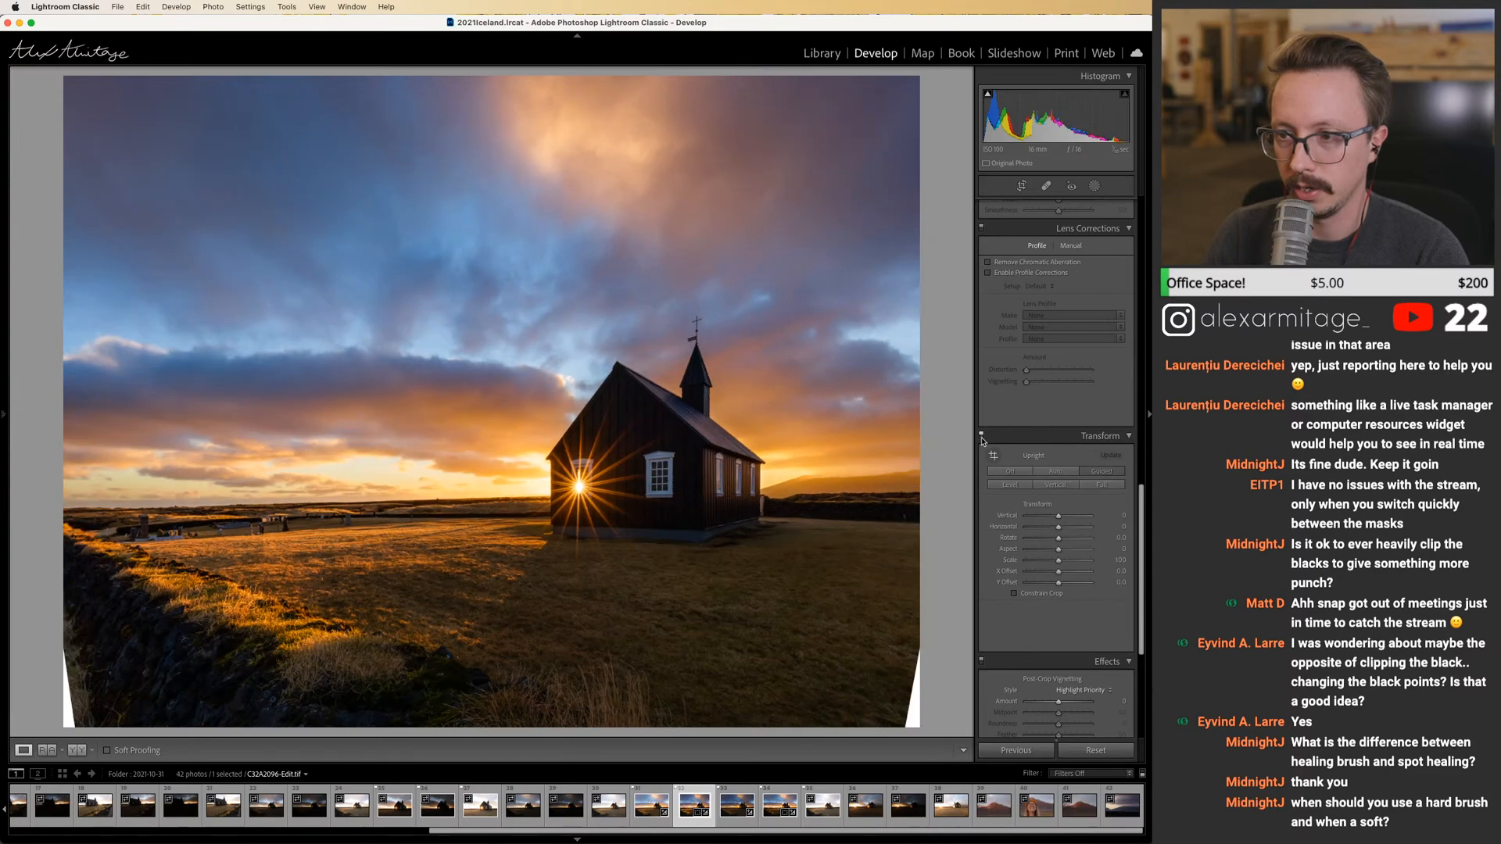
Refine the Guided Upright lines along the church's left and right wall edges, and check against the uncorrected perspective.
{"action": "left_click", "coordinate": [993, 455]}
{"action": "left_click_drag", "start_coordinate": [550, 460], "coordinate": [550, 524]}
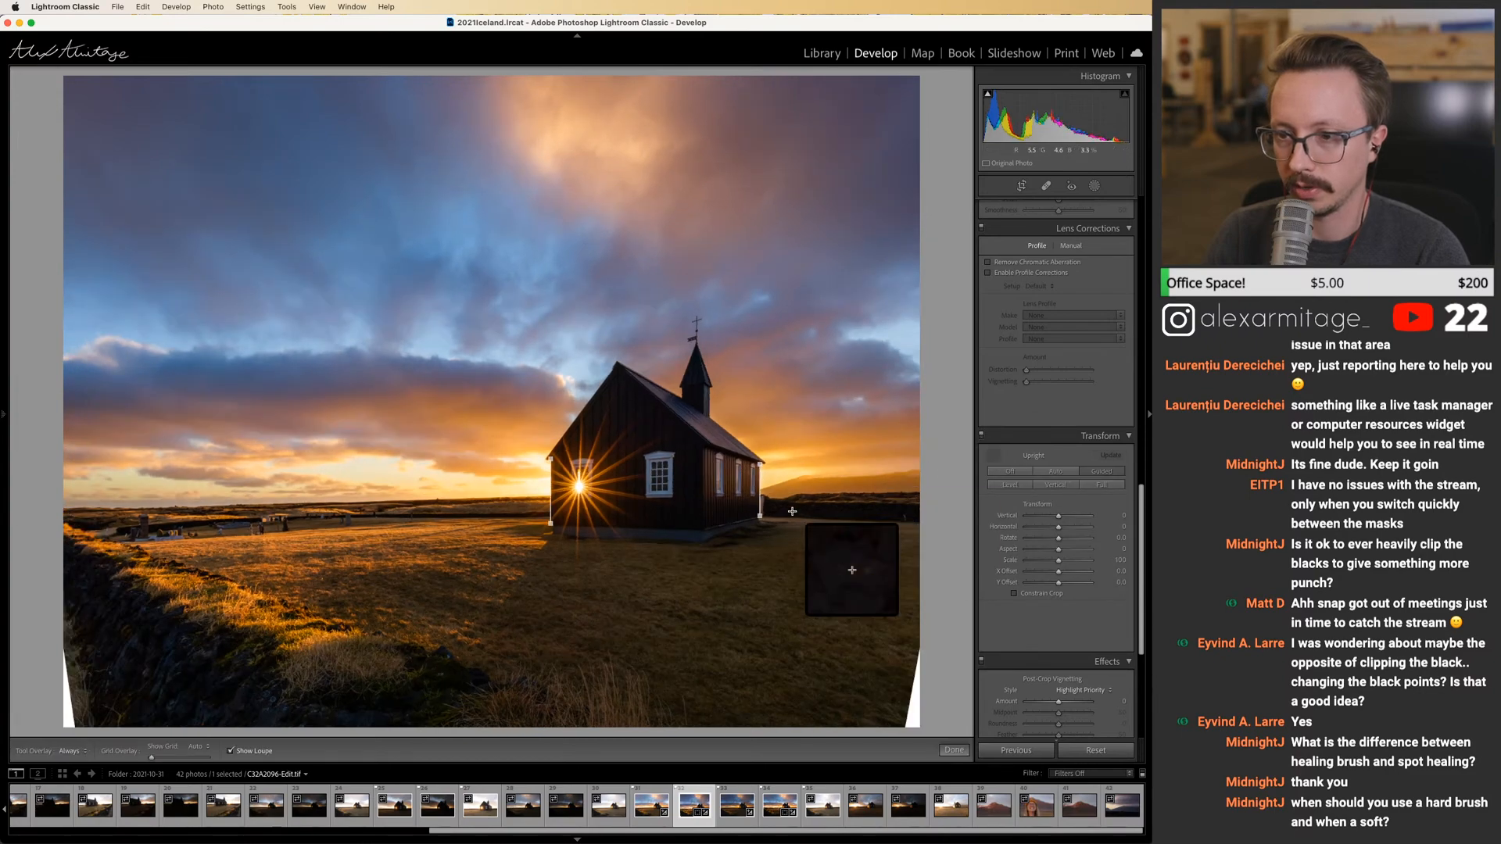
{"action": "left_click_drag", "start_coordinate": [760, 464], "coordinate": [760, 516]}
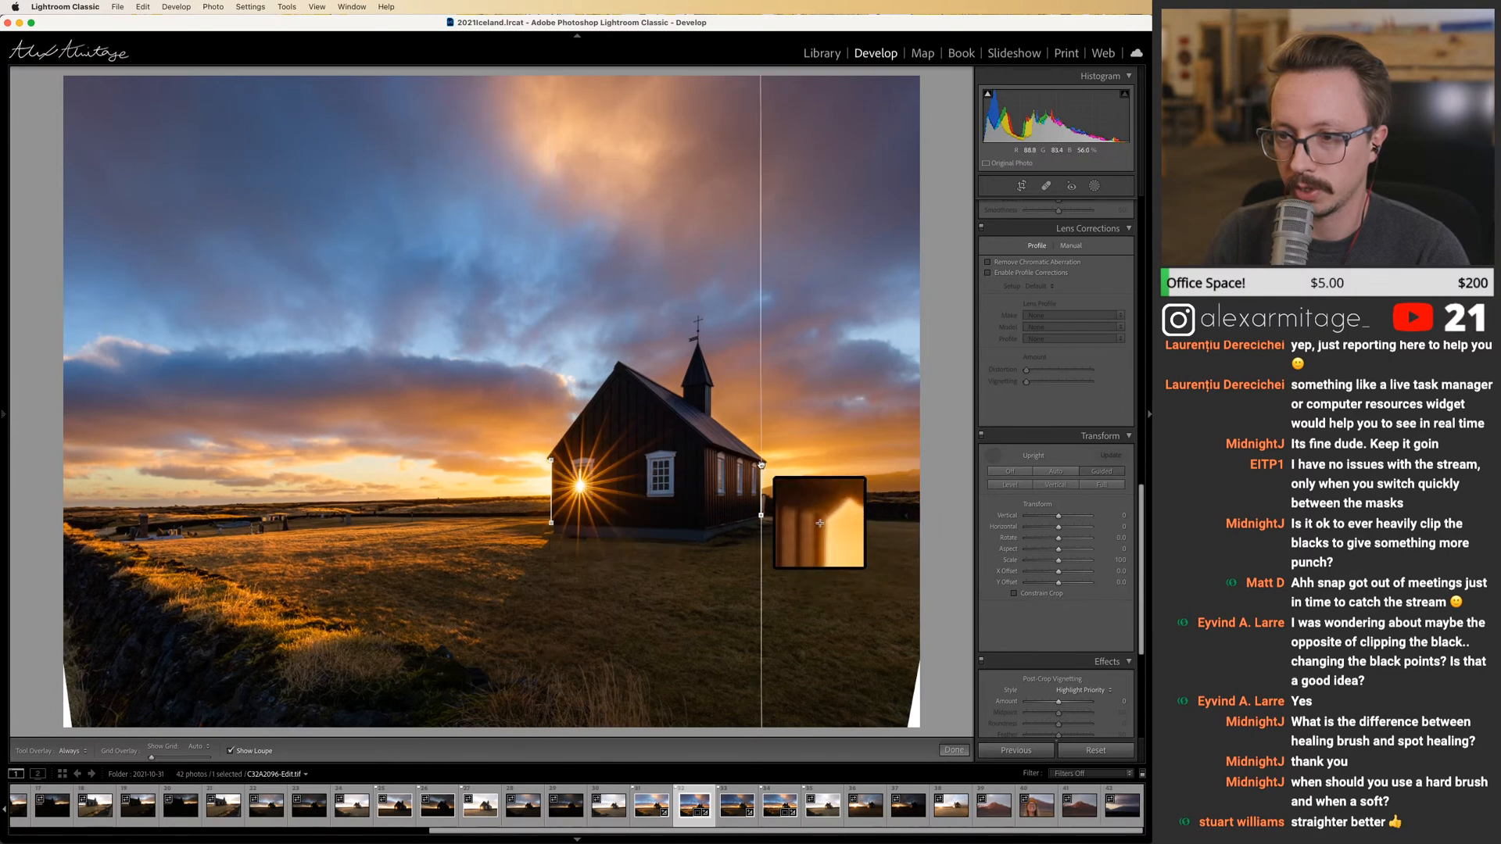
{"action": "left_click_drag", "start_coordinate": [761, 465], "coordinate": [761, 465]}
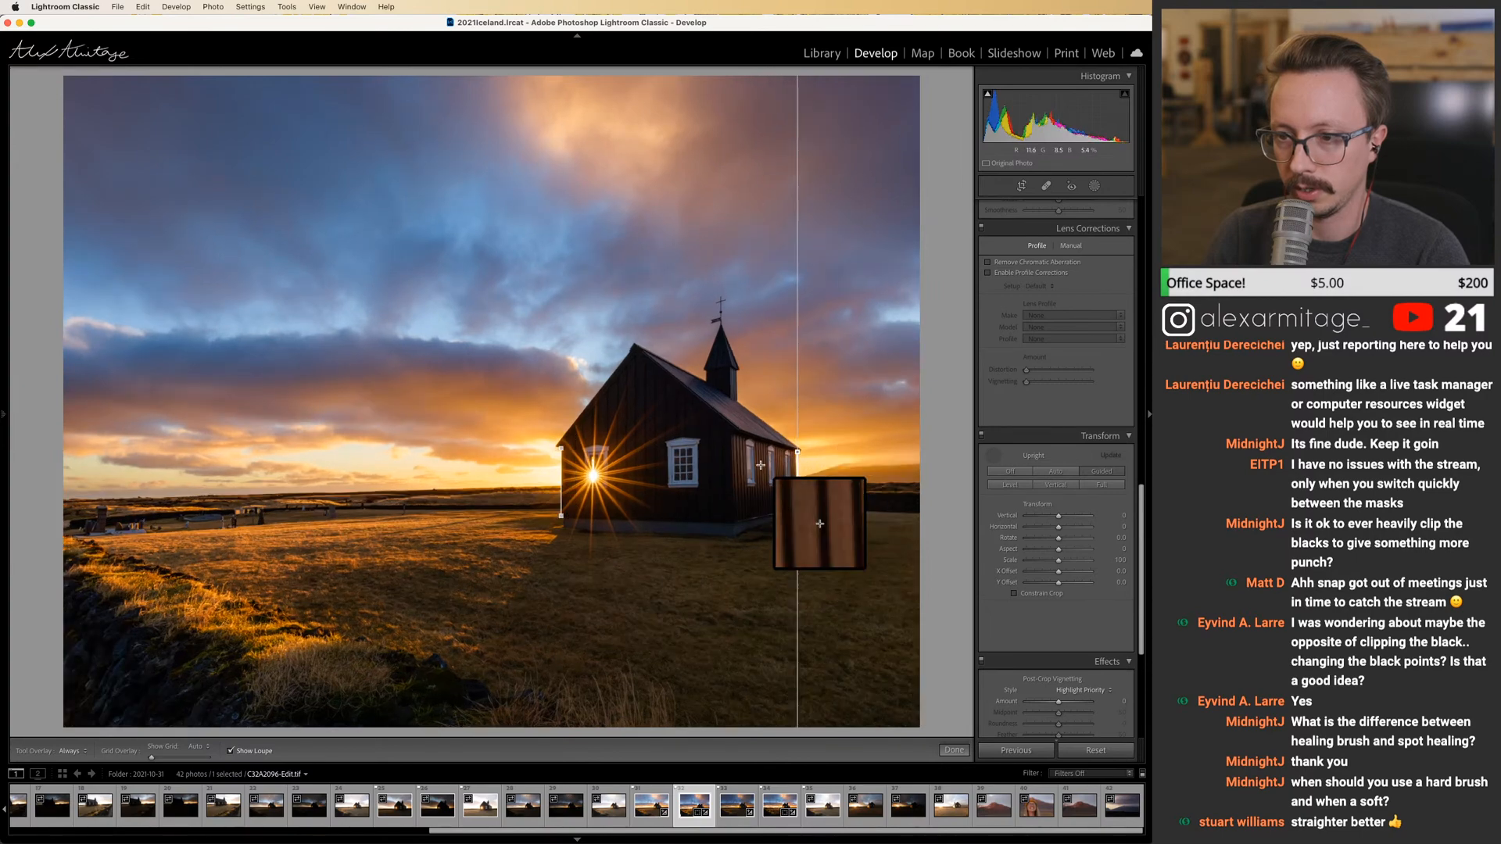
{"action": "left_click", "coordinate": [982, 437]}
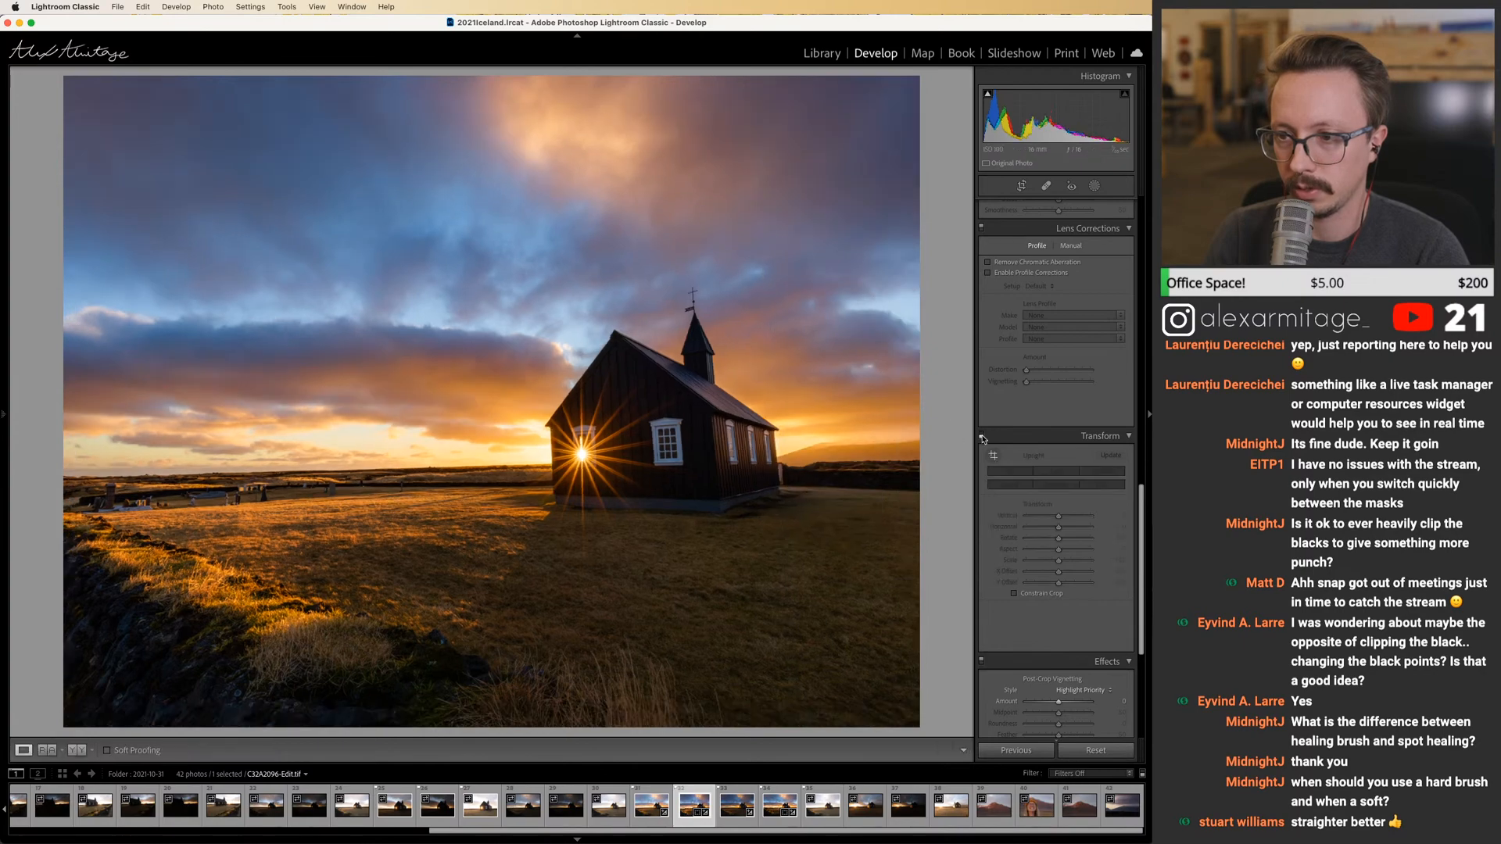
Recheck the perspective with the Transform corrections off and on, and widen the crop to the photo's full width on both sides.
{"action": "left_click", "coordinate": [982, 437]}
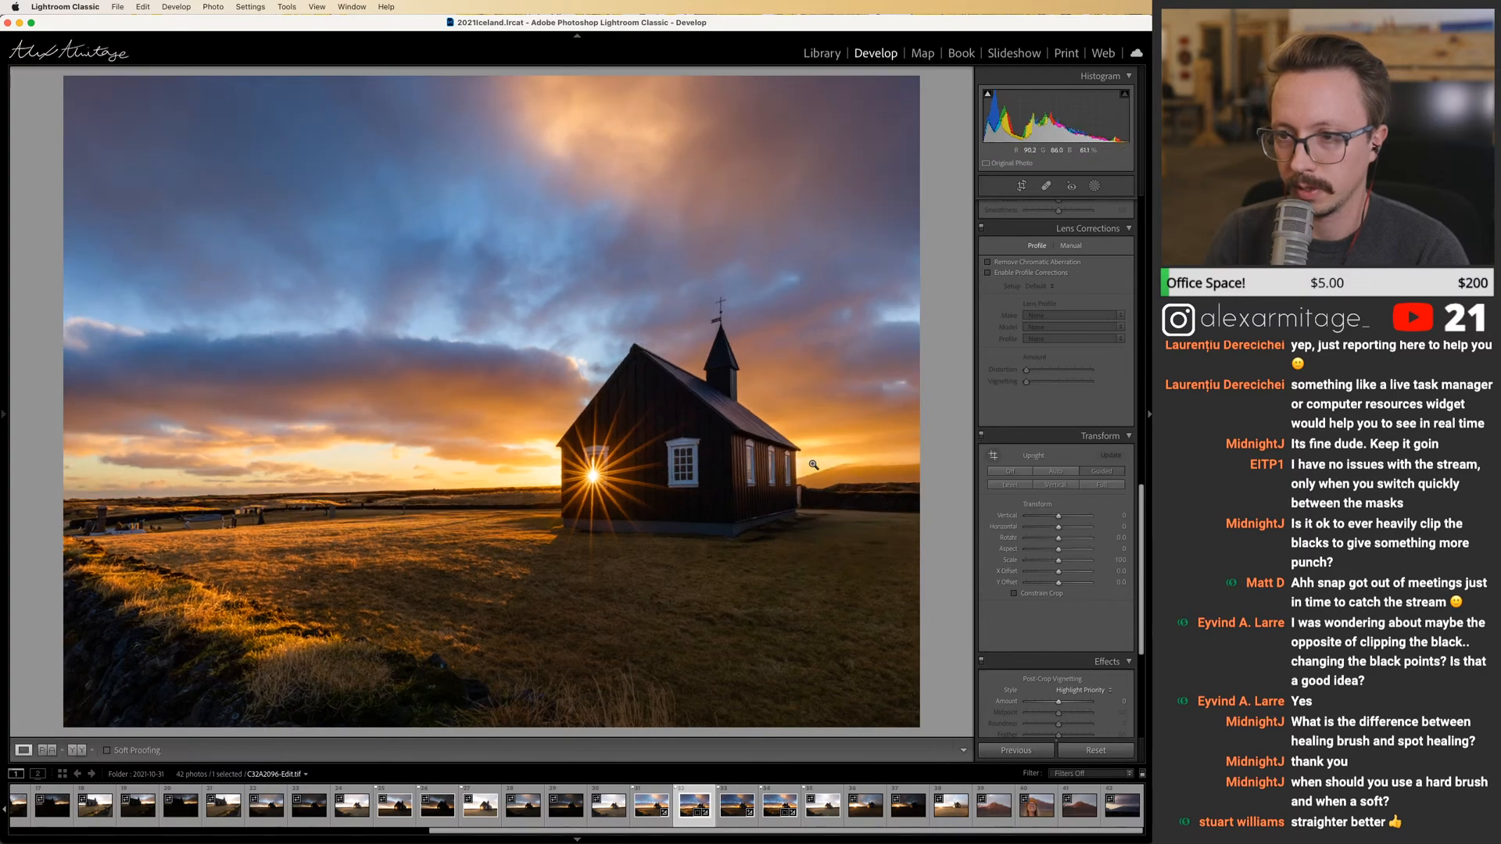
{"action": "left_click", "coordinate": [982, 437]}
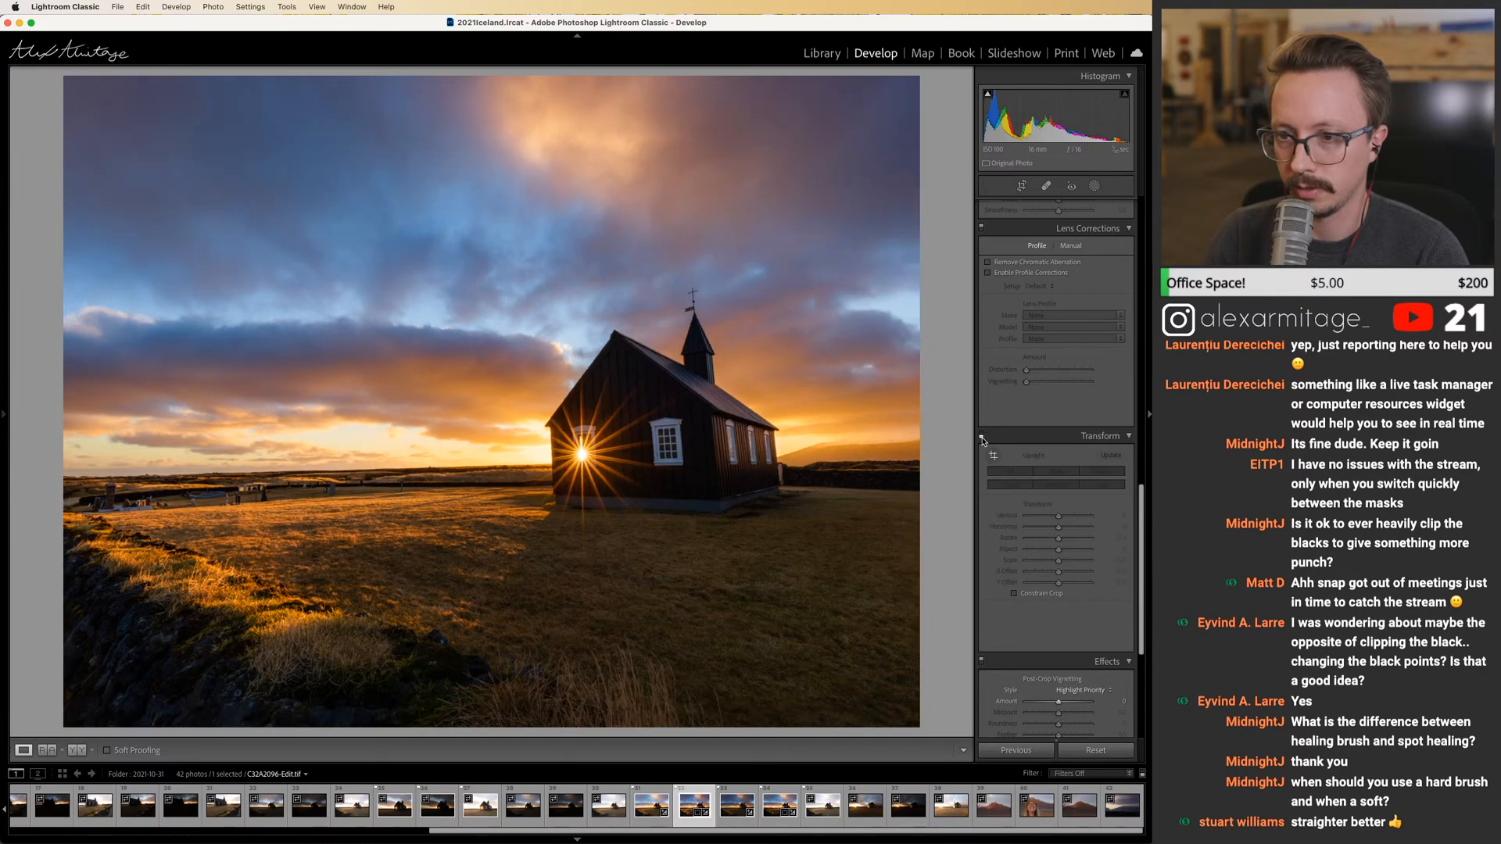
{"action": "left_click", "coordinate": [983, 437]}
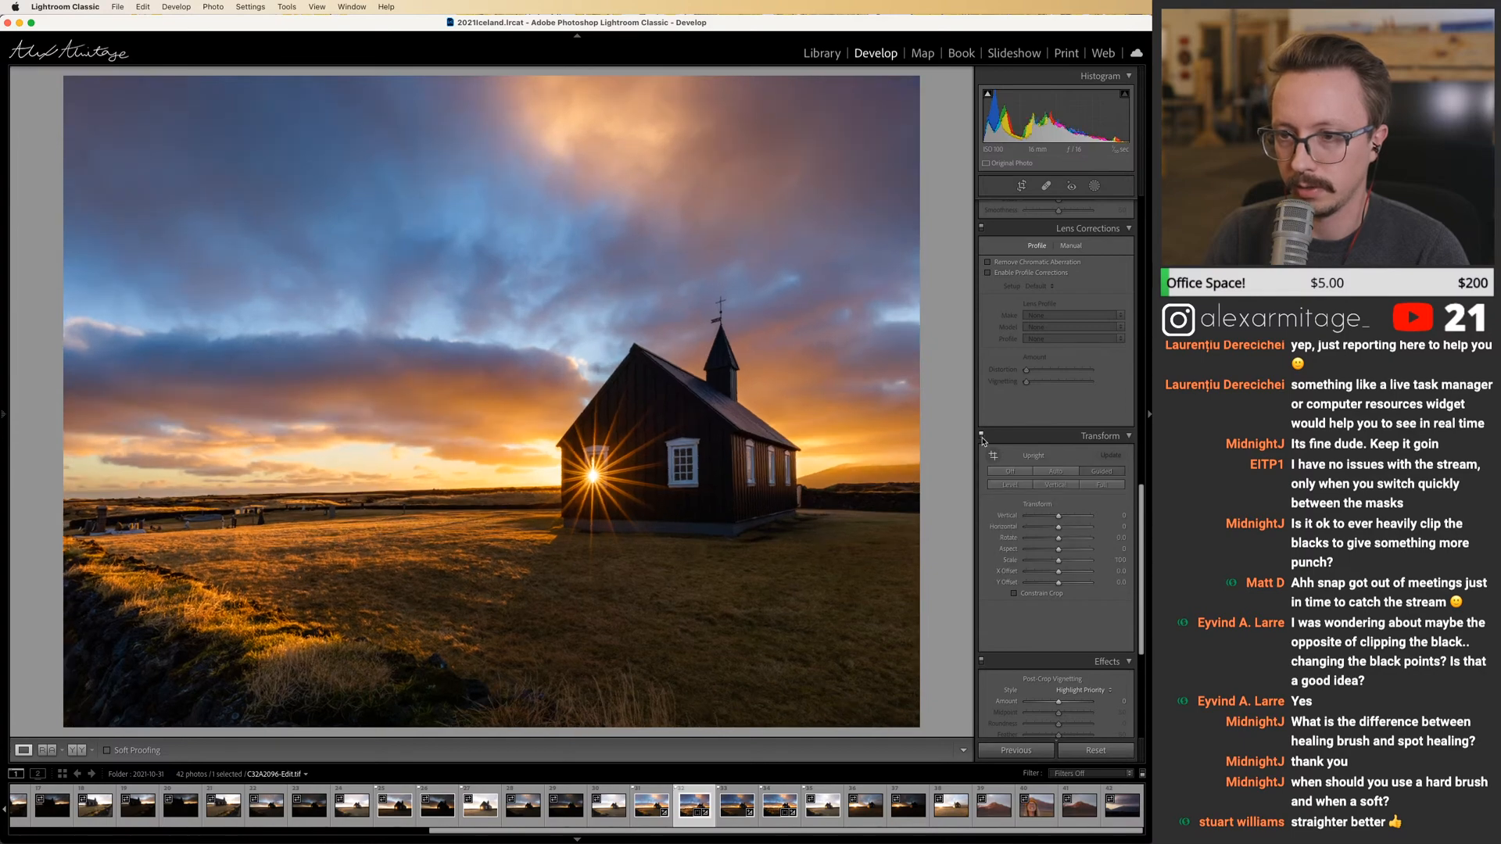
{"action": "key", "text": "r"}
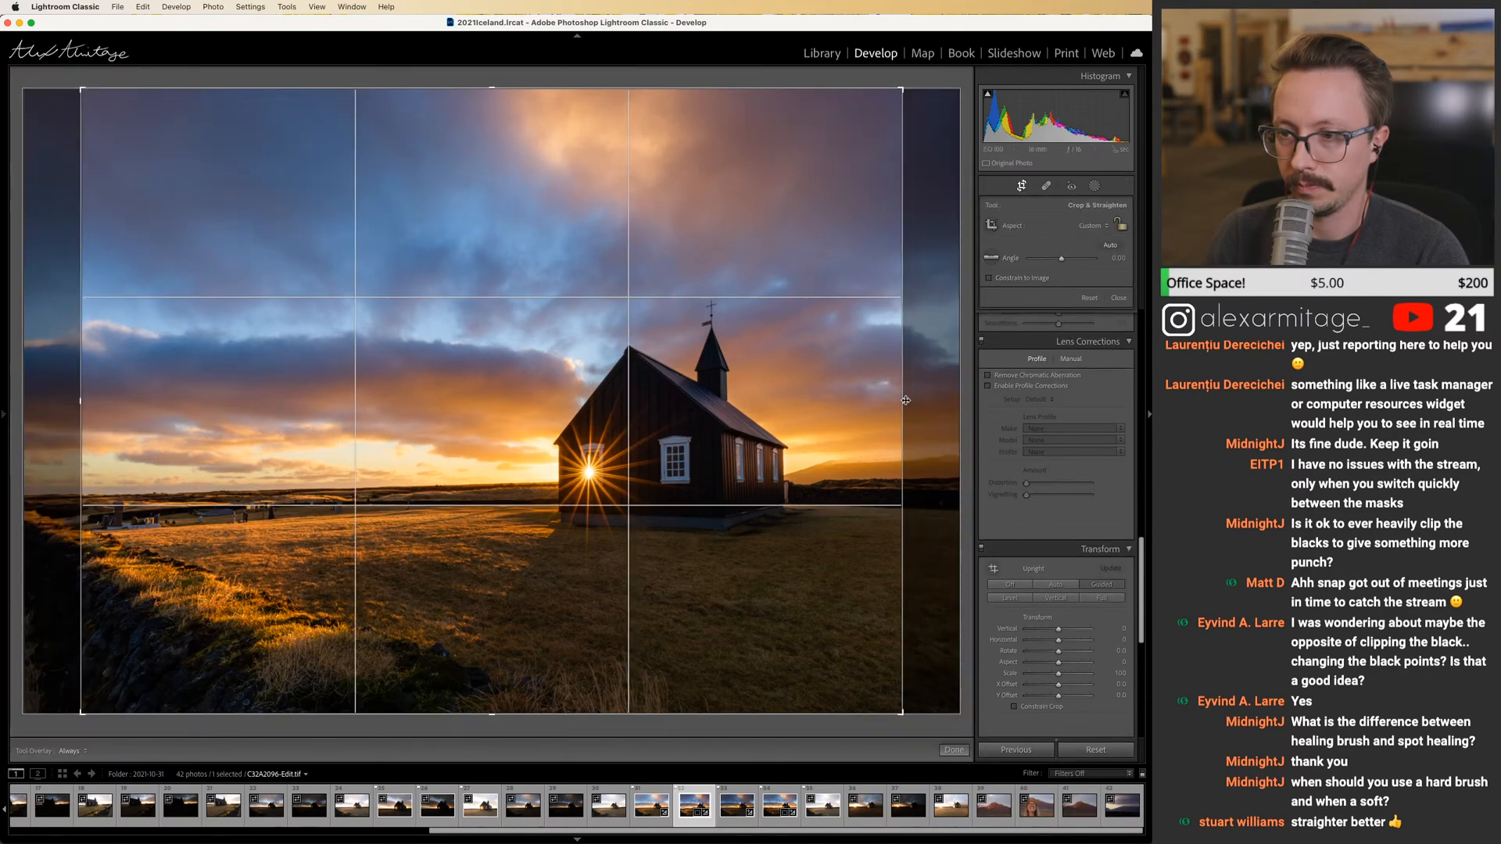
{"action": "left_click_drag", "start_coordinate": [905, 401], "coordinate": [960, 400]}
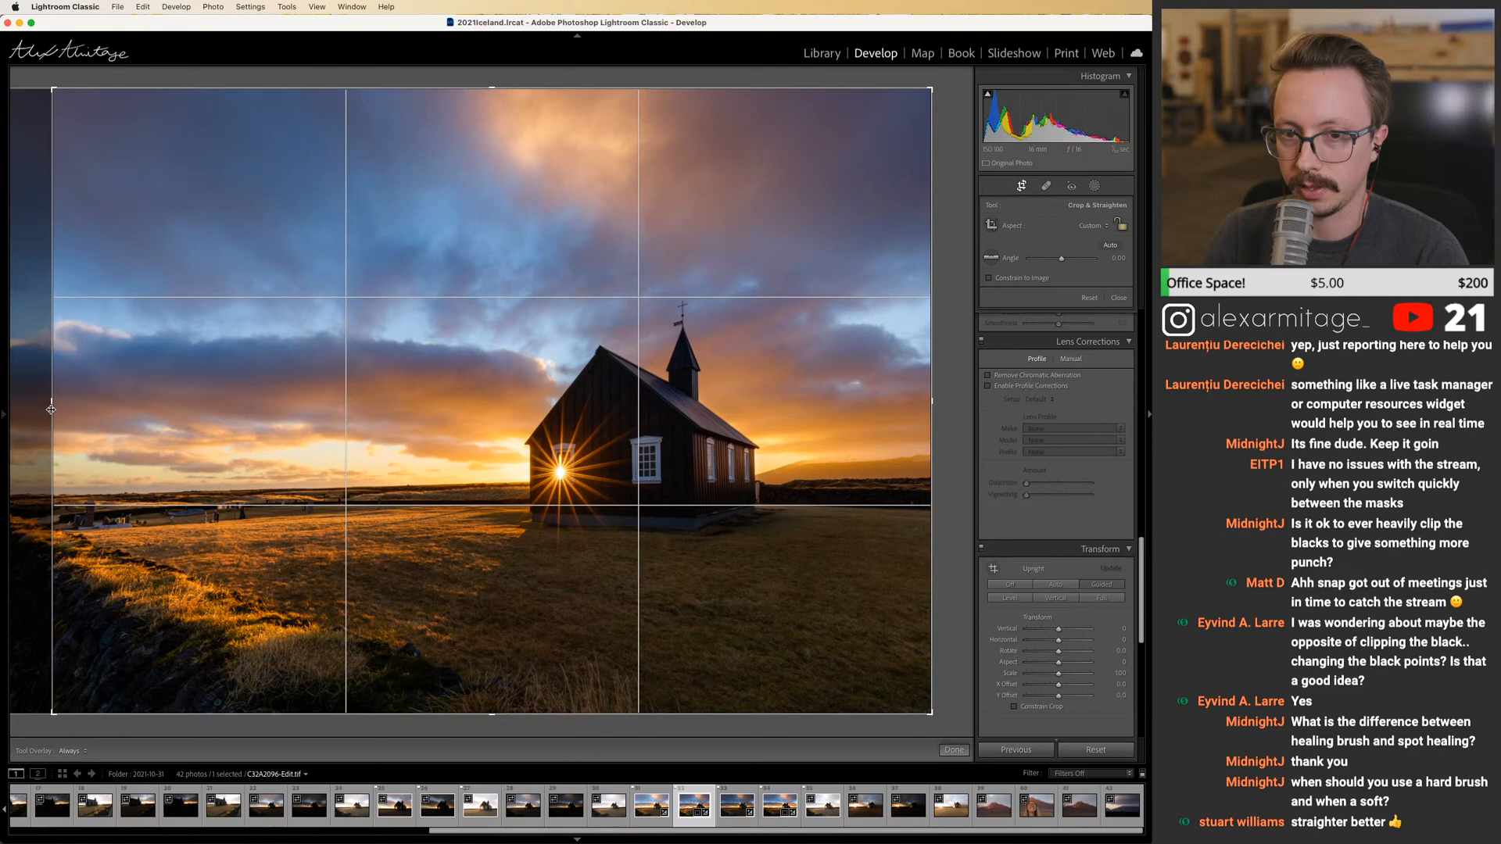
{"action": "left_click_drag", "start_coordinate": [51, 409], "coordinate": [9, 409]}
{"action": "key", "text": "r"}
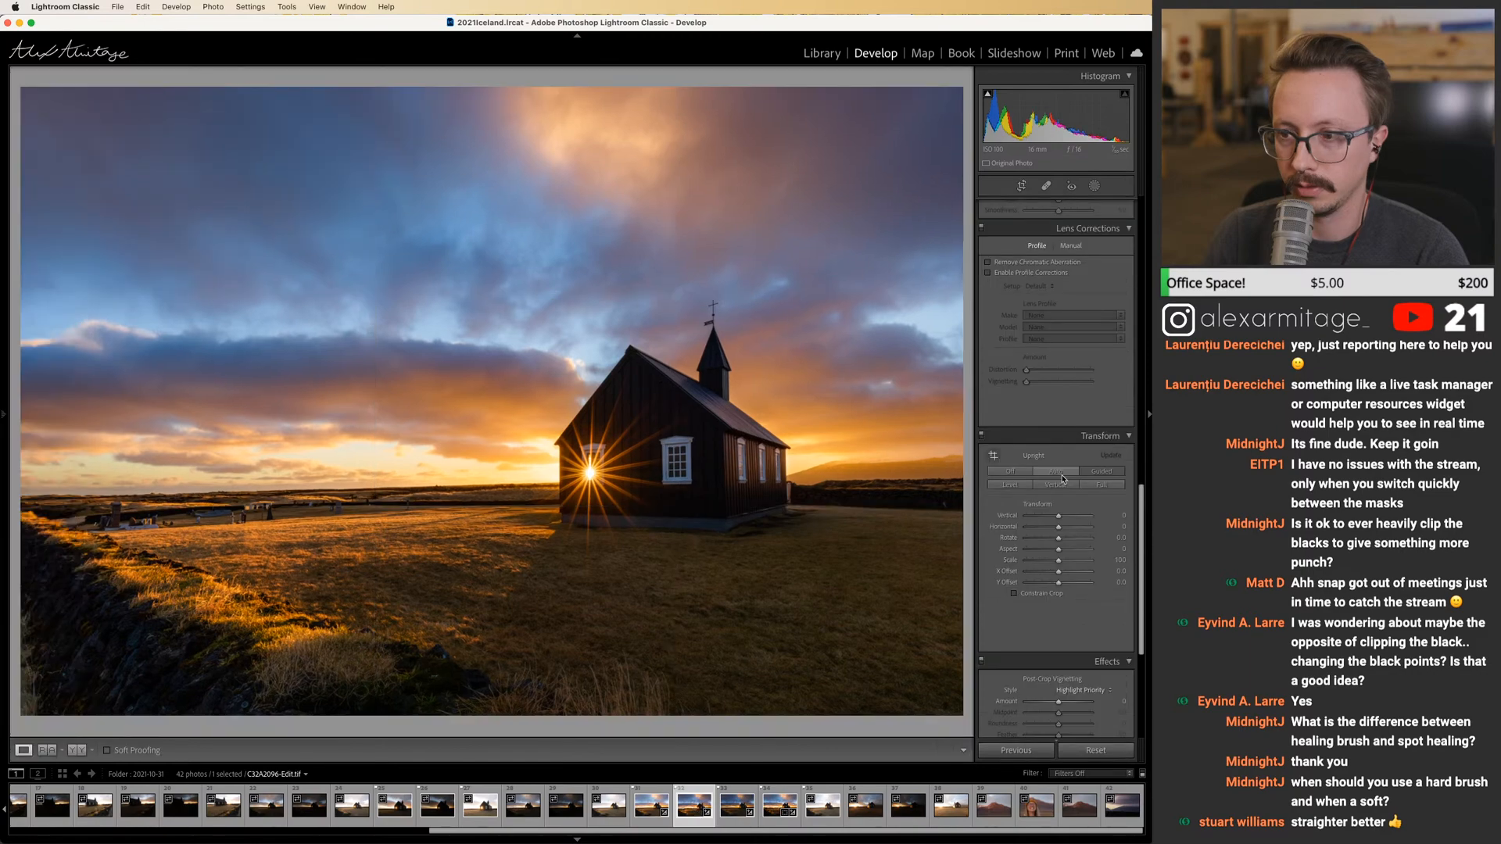
Compare the full-width photo with the Transform corrections off and on, and check the crop frame against the image edges.
{"action": "left_click", "coordinate": [982, 439]}
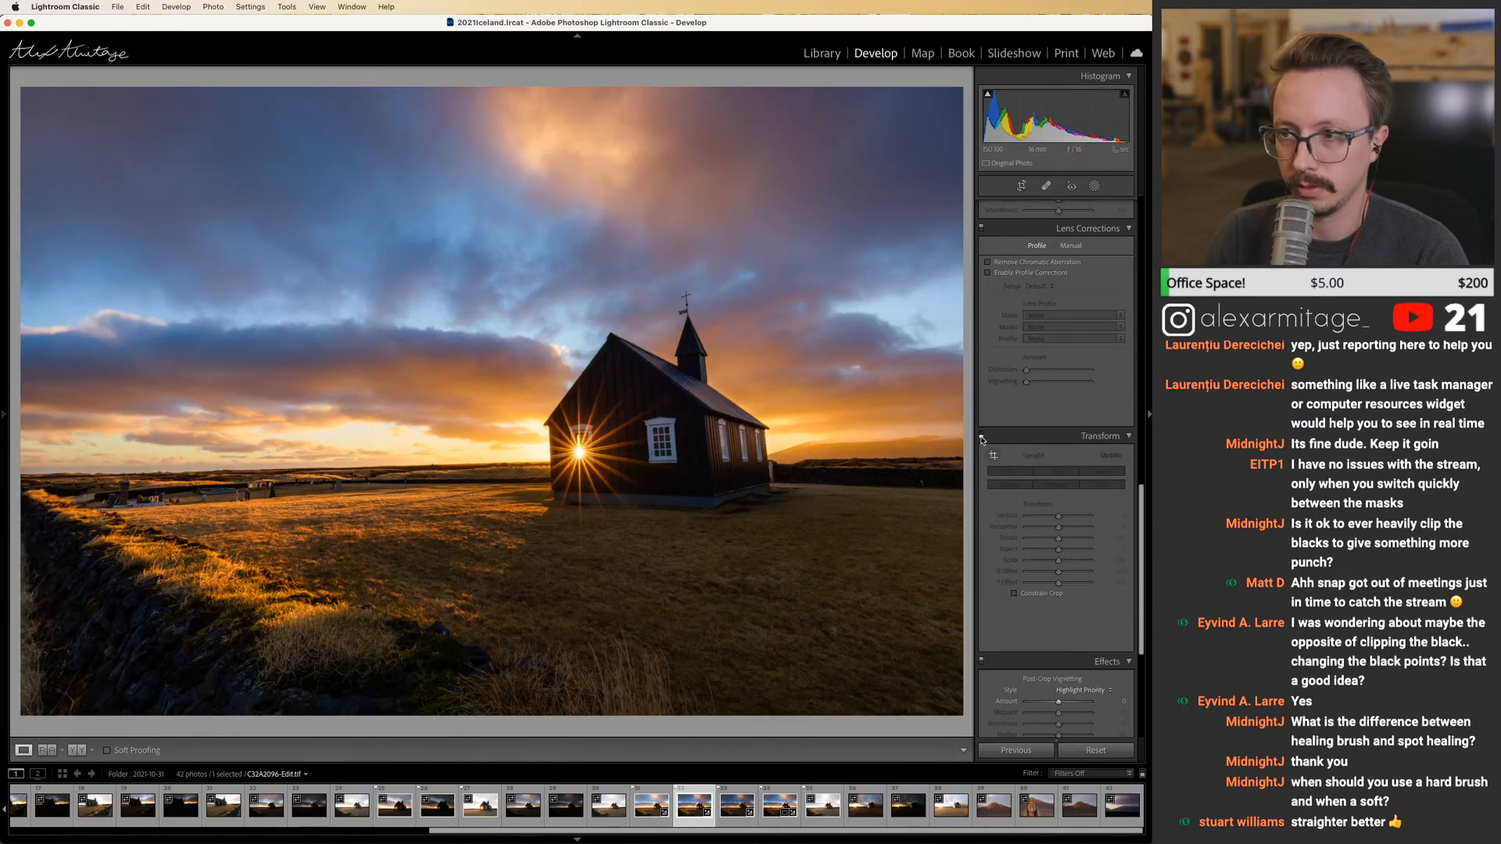
{"action": "left_click", "coordinate": [1021, 186]}
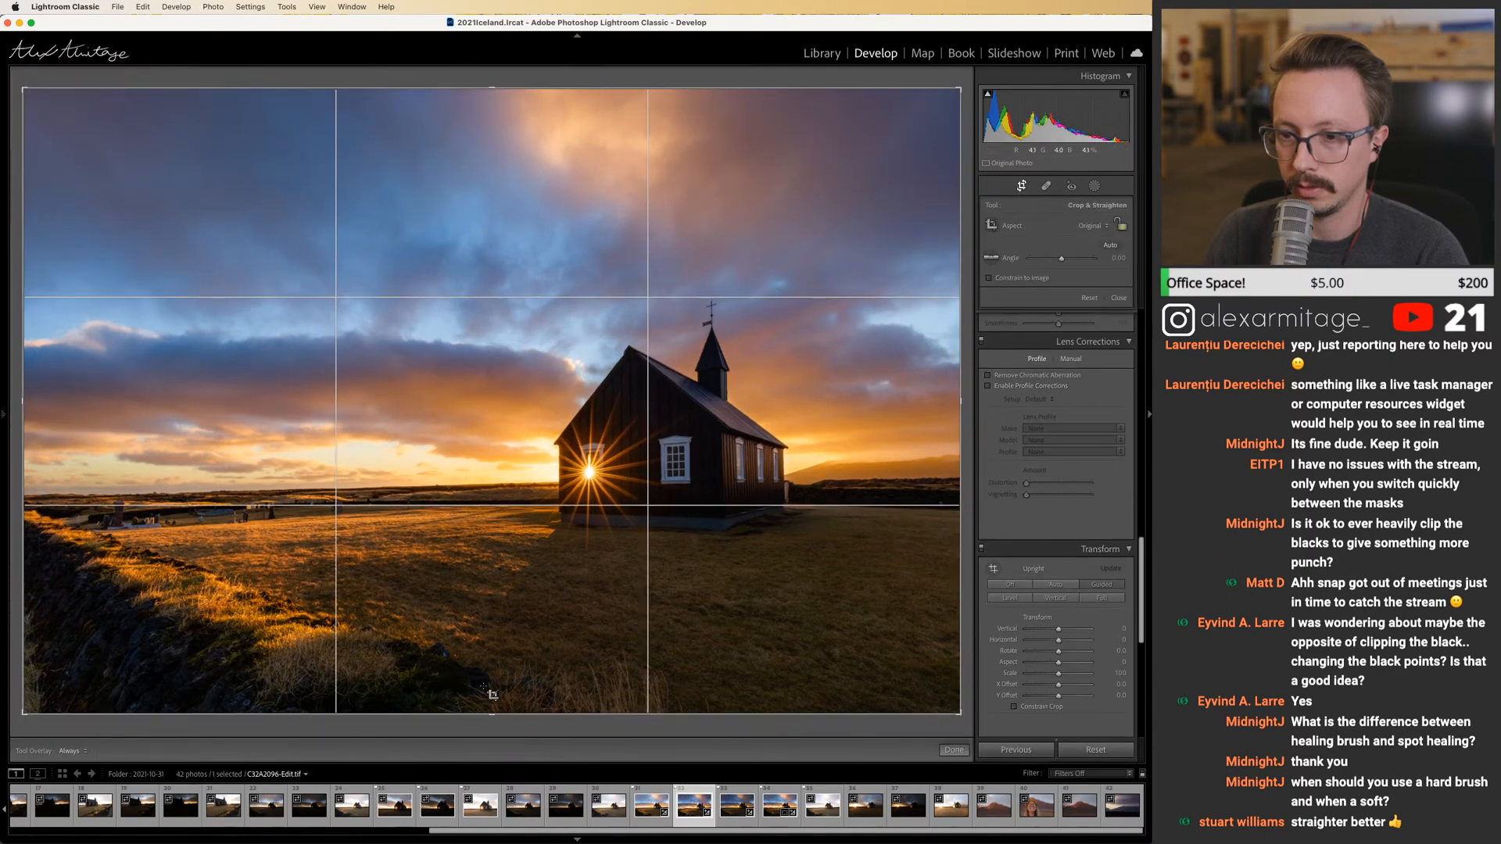
{"action": "key", "text": "r"}
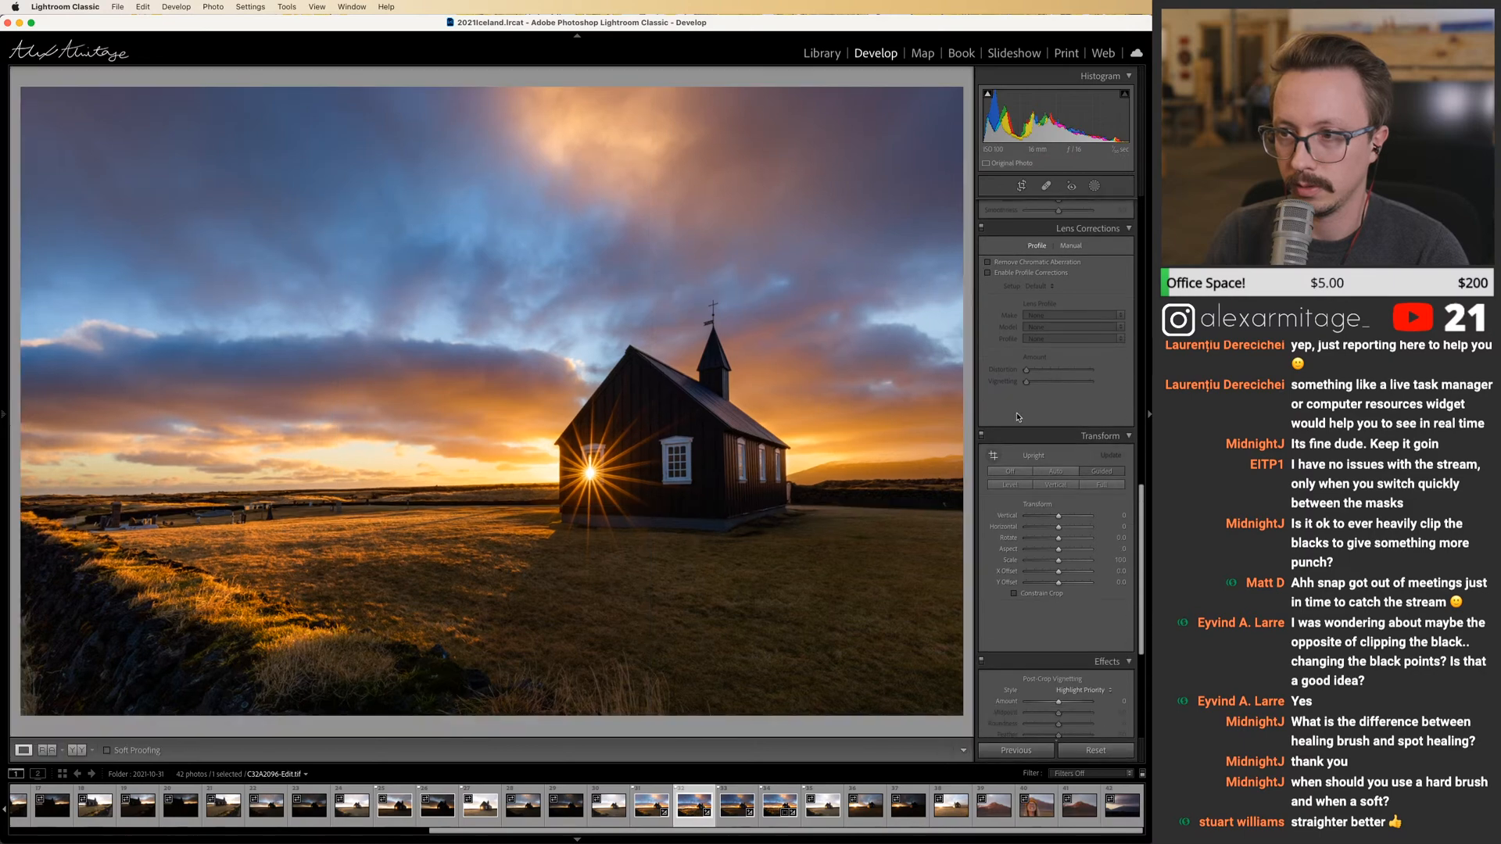
{"action": "key", "text": "backslash"}
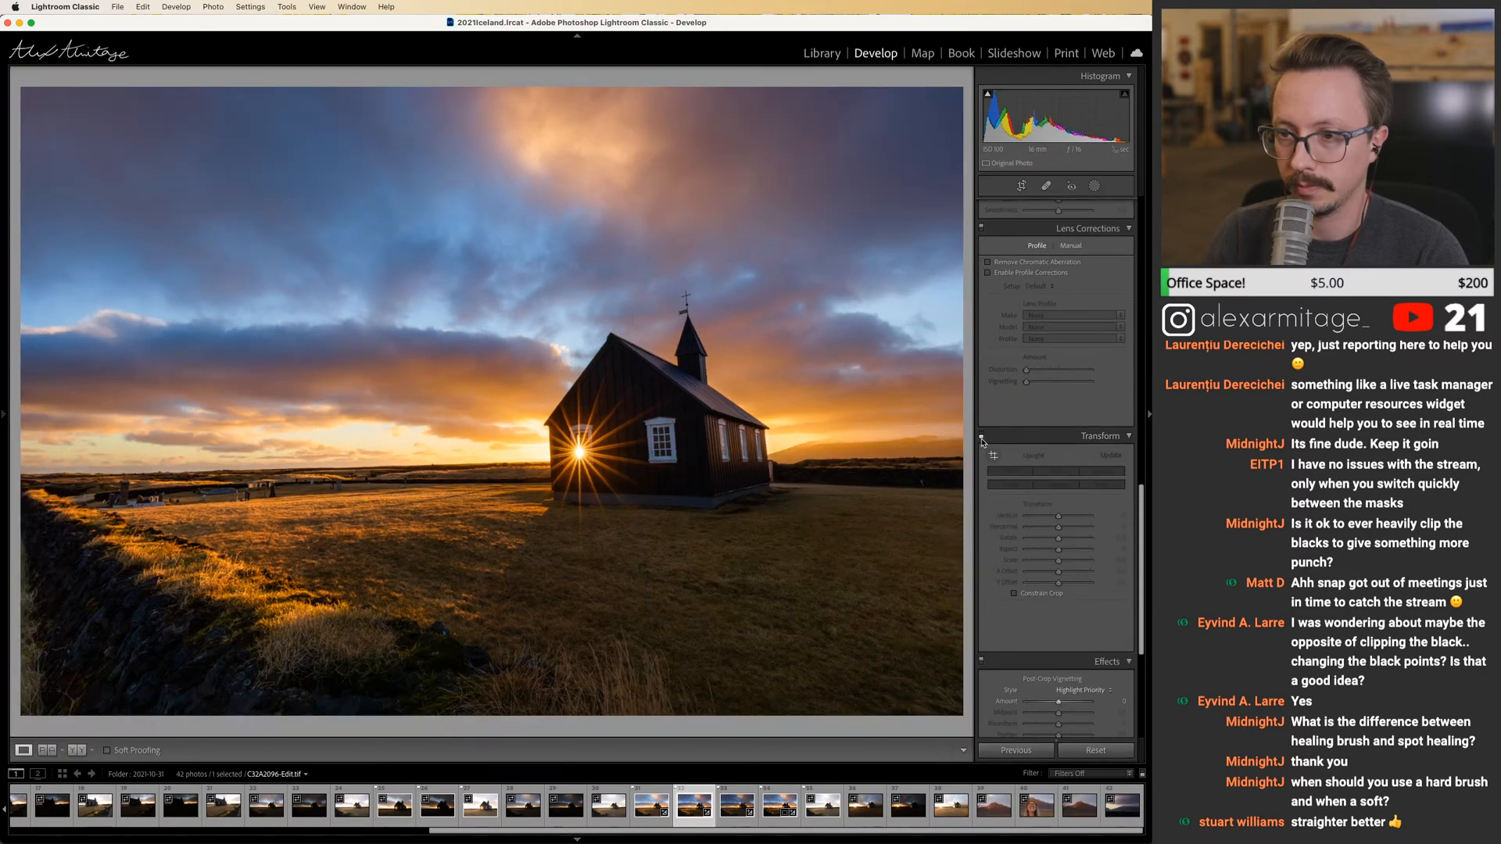
{"action": "key", "text": "backslash"}
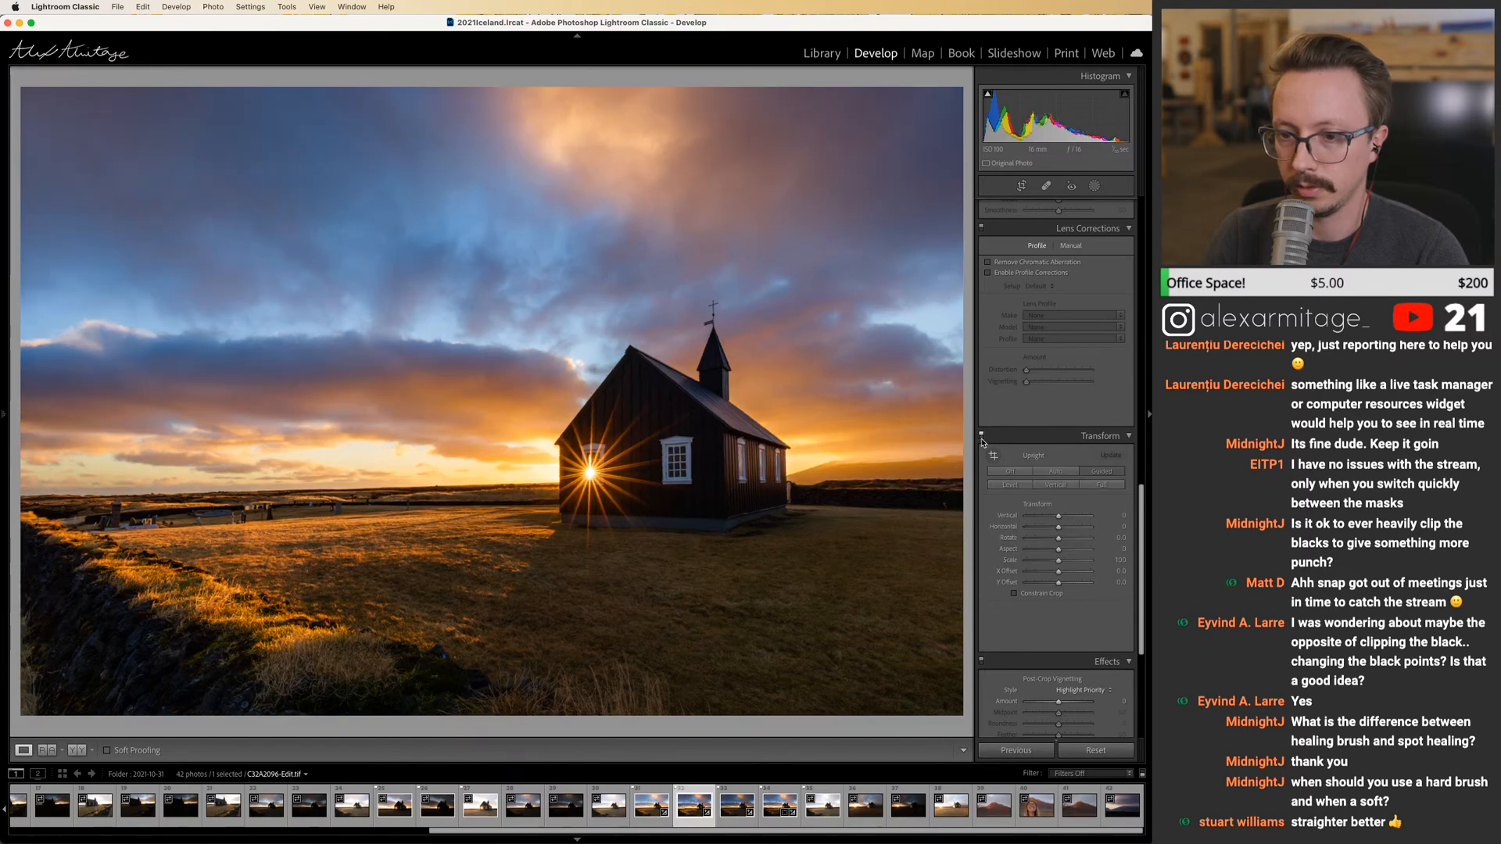
{"action": "left_click", "coordinate": [982, 438]}
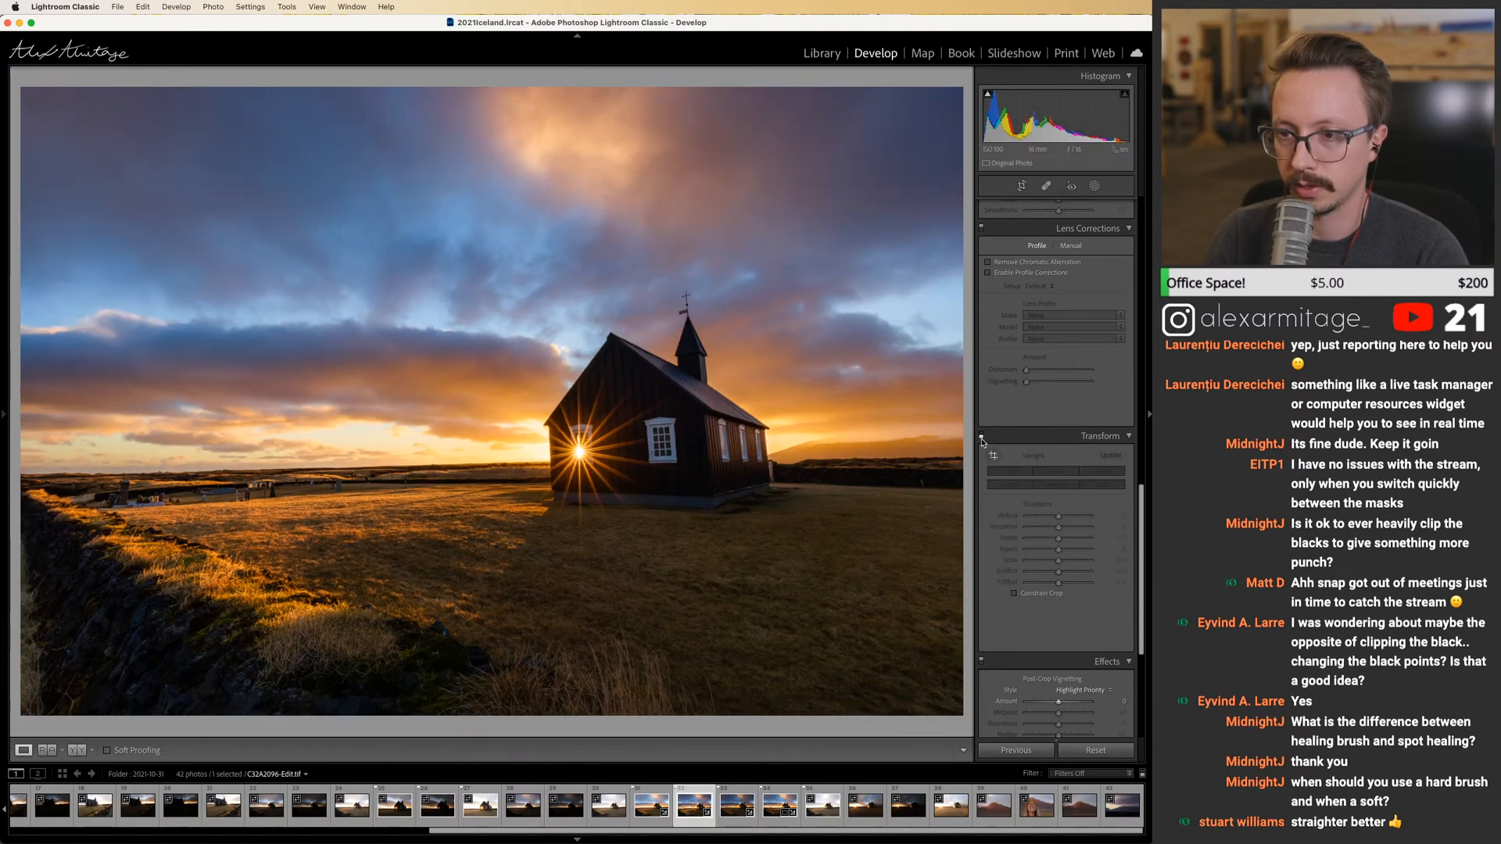
{"action": "left_click", "coordinate": [982, 438]}
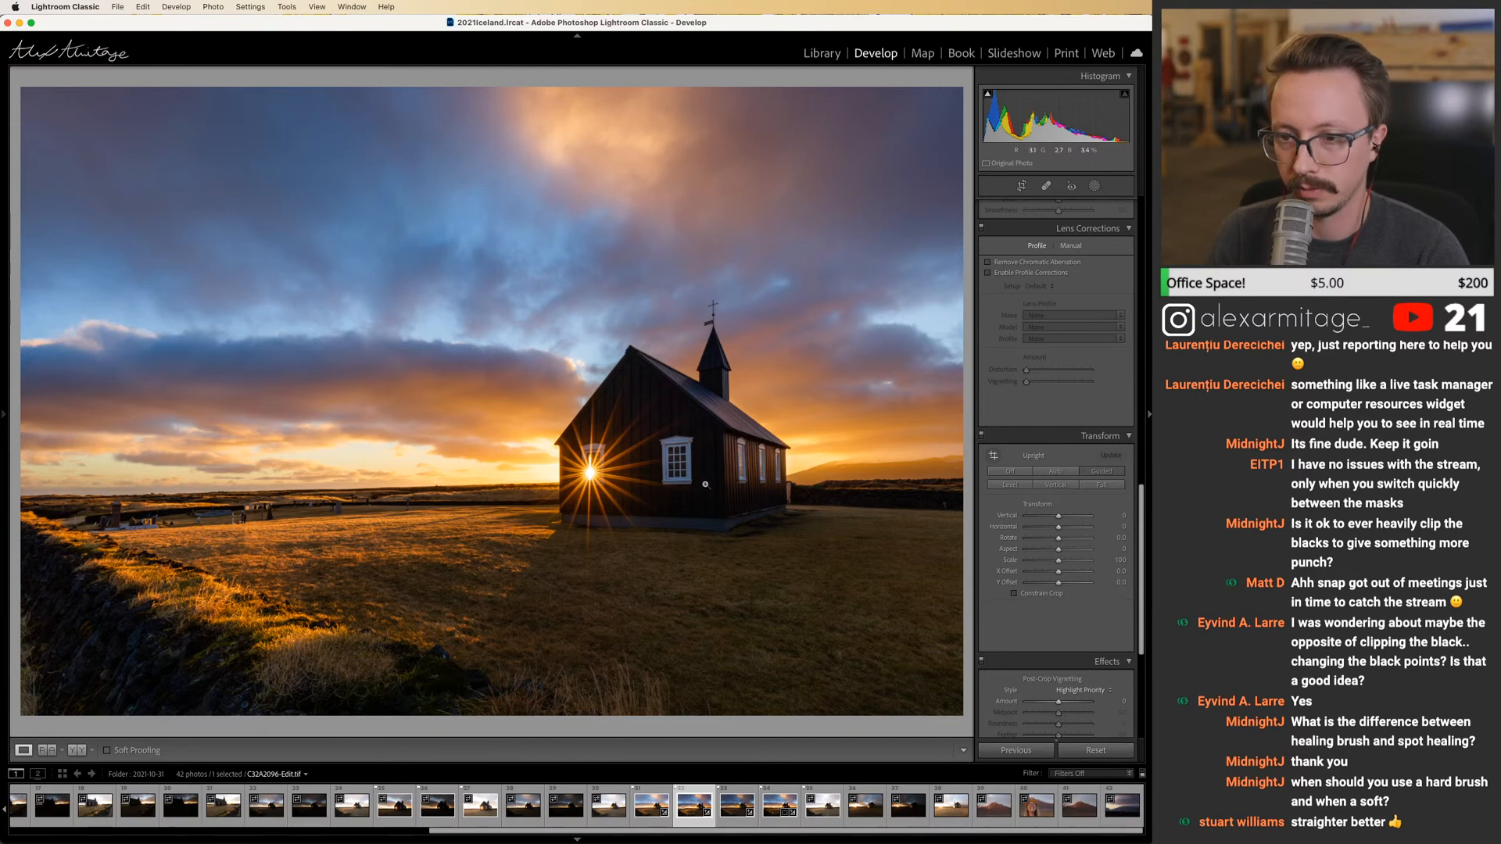
{"action": "key", "text": "r"}
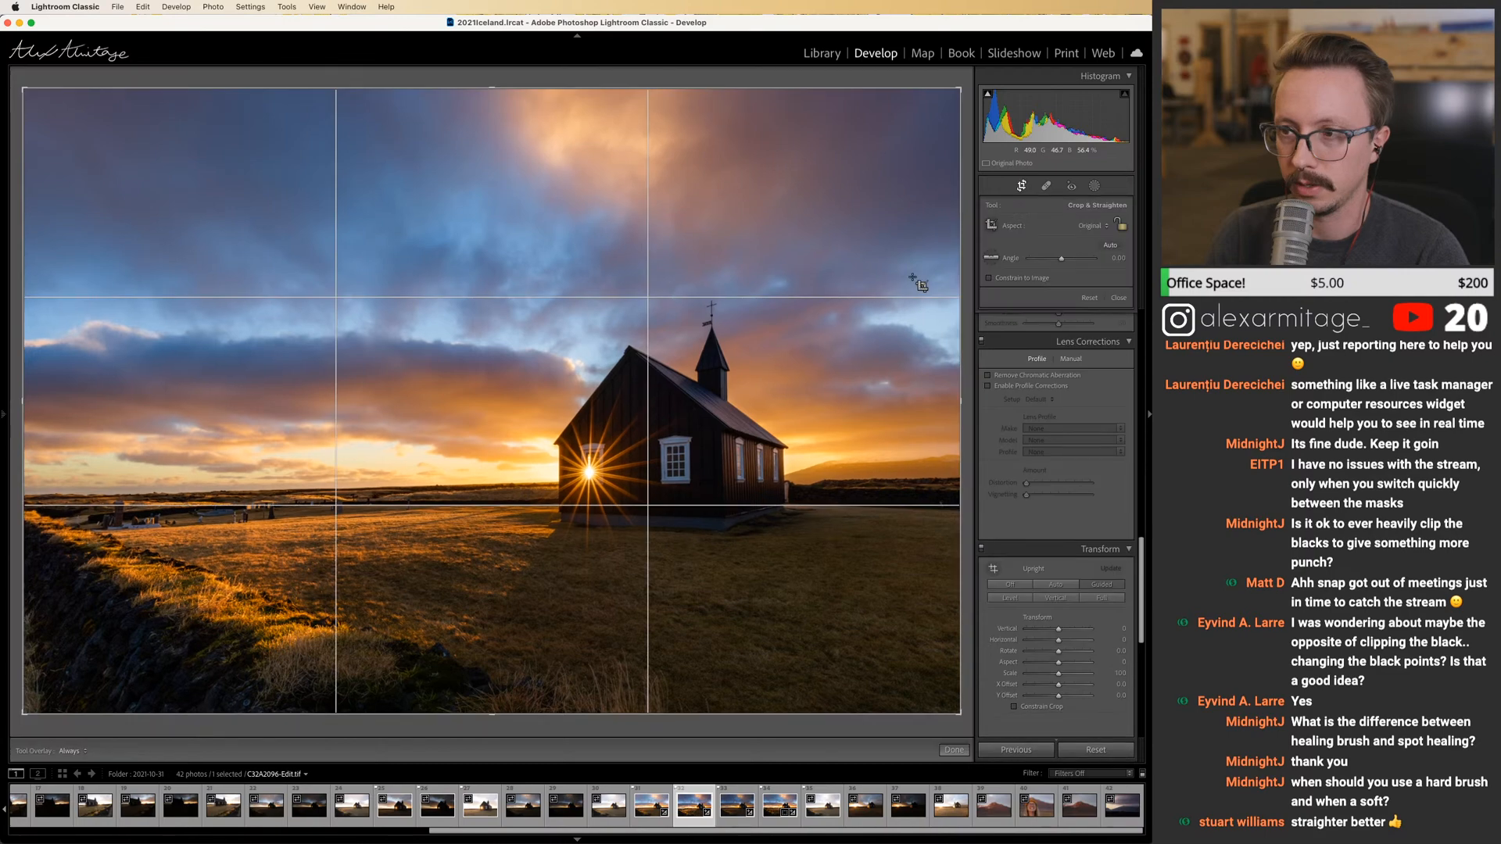
{"action": "key", "text": "r"}
Lower the Shadows of the church photo to +13.
{"action": "scroll", "coordinate": [1138, 623], "scroll_direction": "down", "scroll_amount": 3}
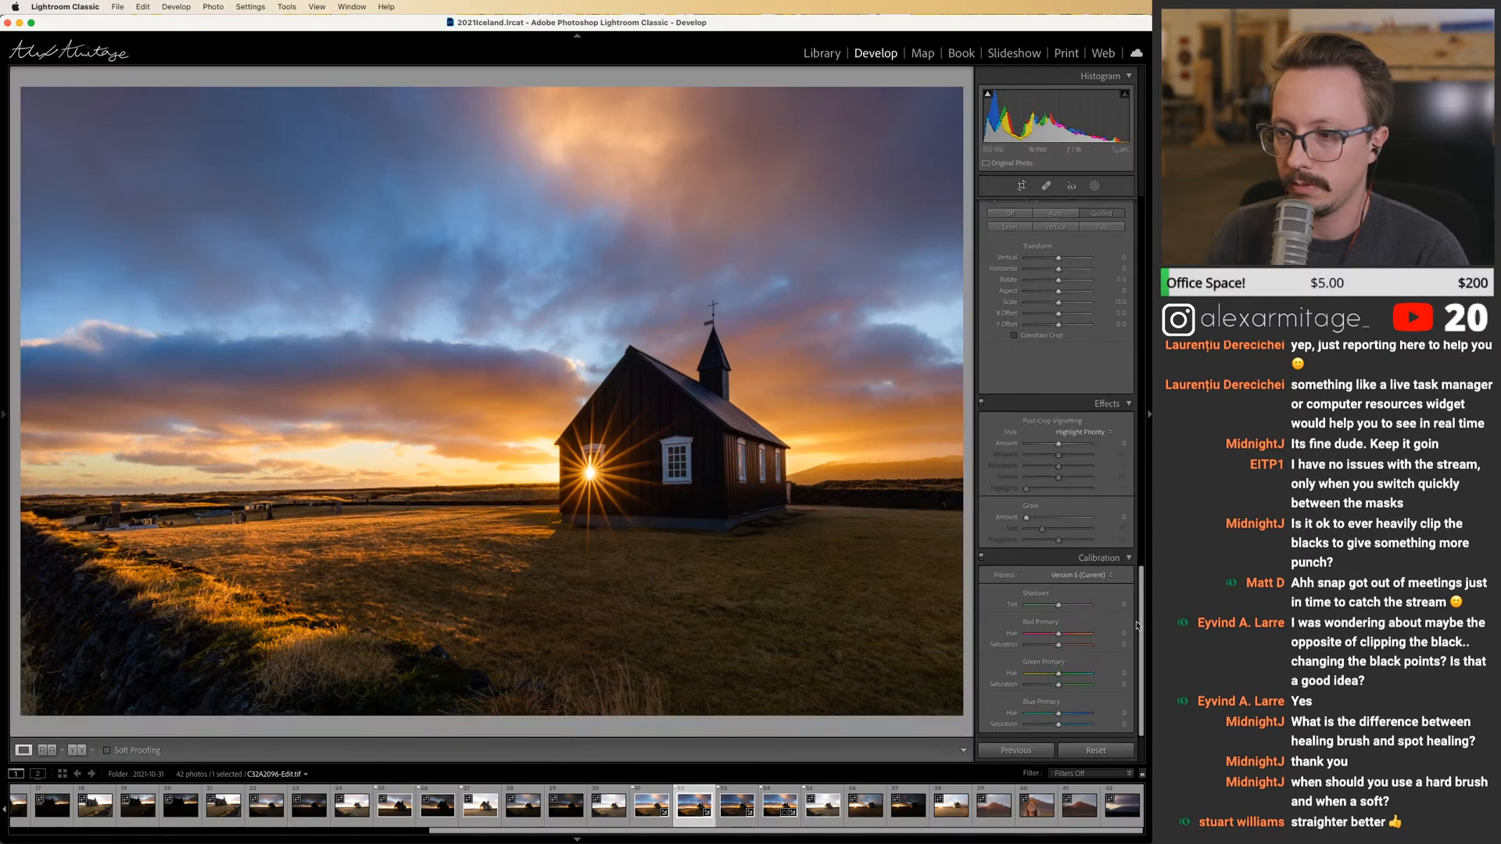
{"action": "scroll", "coordinate": [1064, 469], "scroll_direction": "up", "scroll_amount": 10}
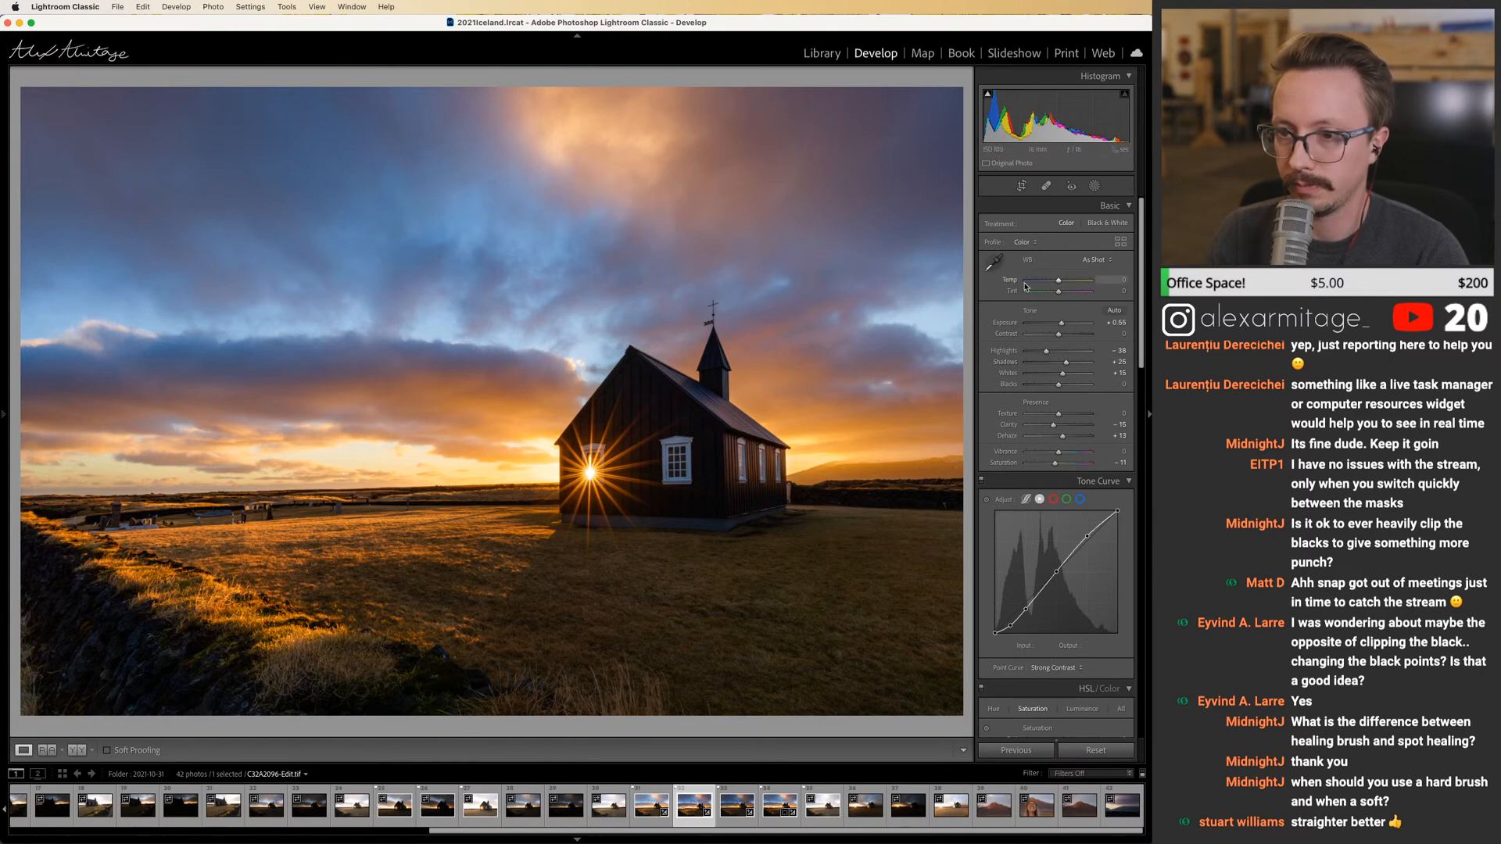
{"action": "left_click_drag", "start_coordinate": [1069, 370], "coordinate": [1065, 370]}
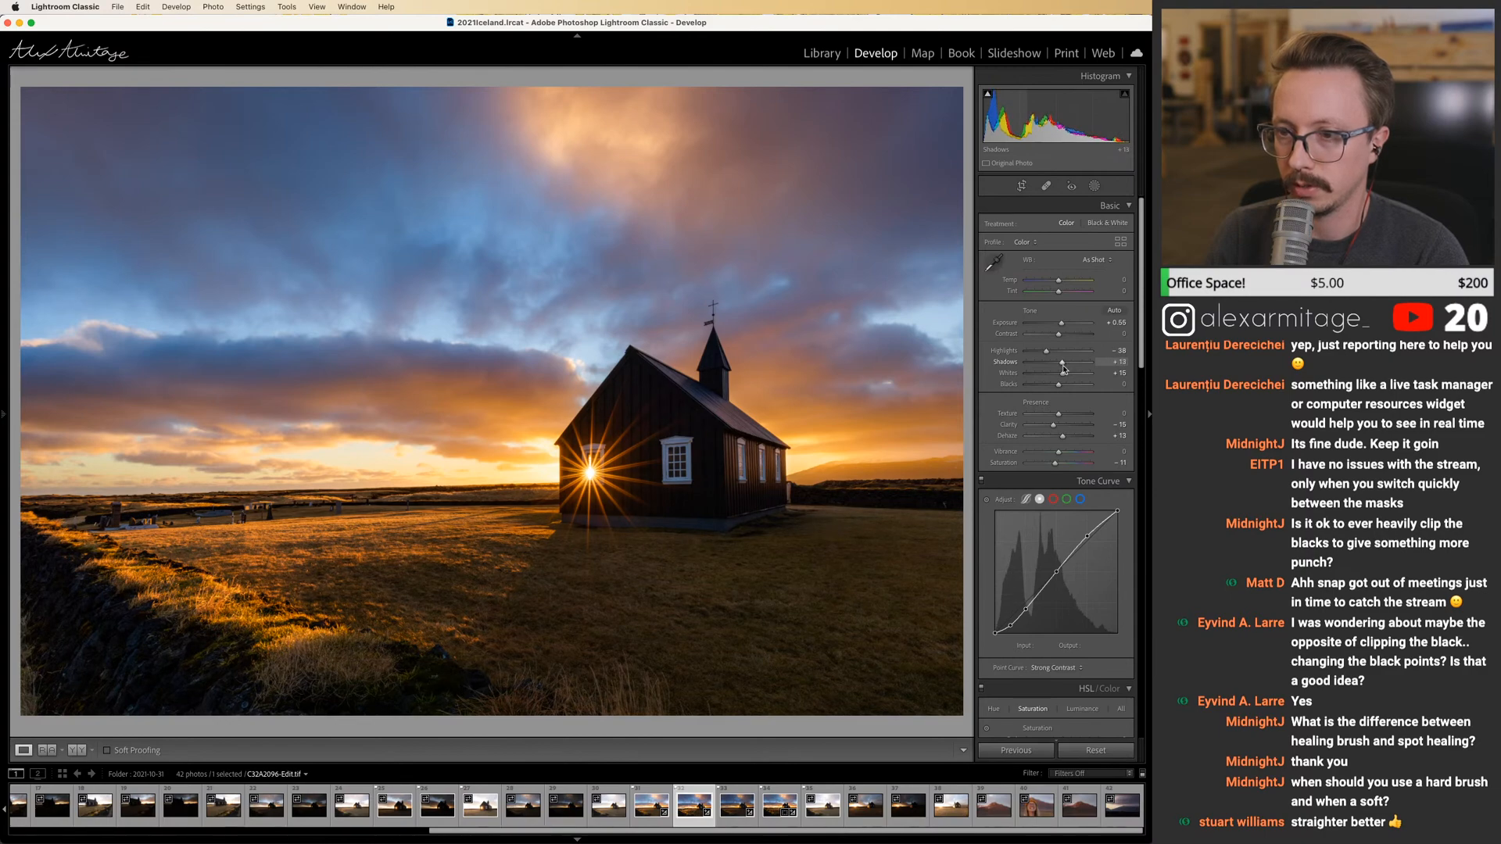
Inspect the photo full screen and magnified, from the sun star across the church's roof and walls to the stone wall beside it.
{"action": "key", "text": "f"}
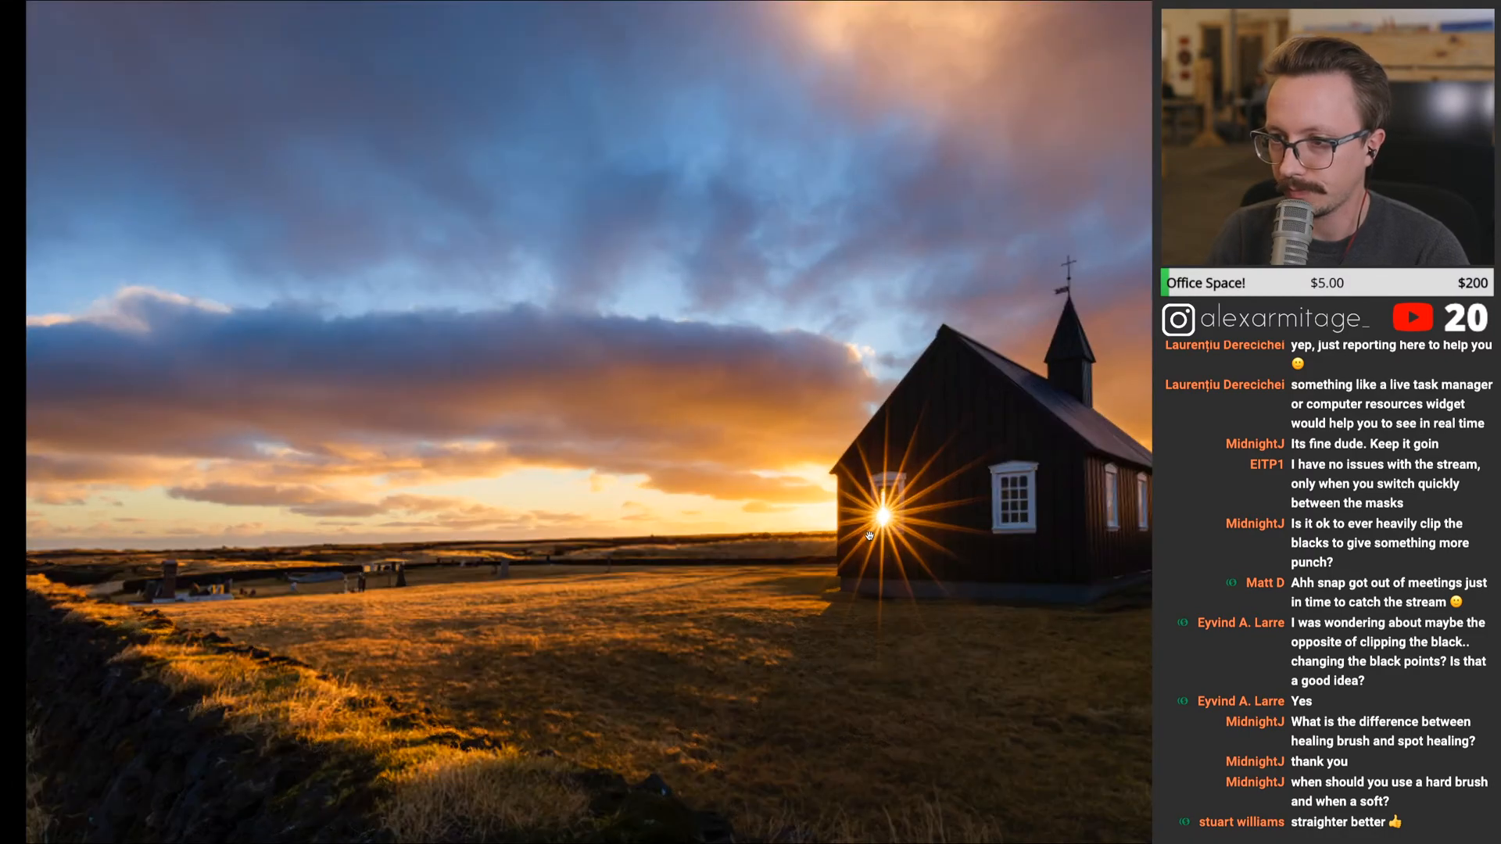
{"action": "left_click", "coordinate": [891, 506]}
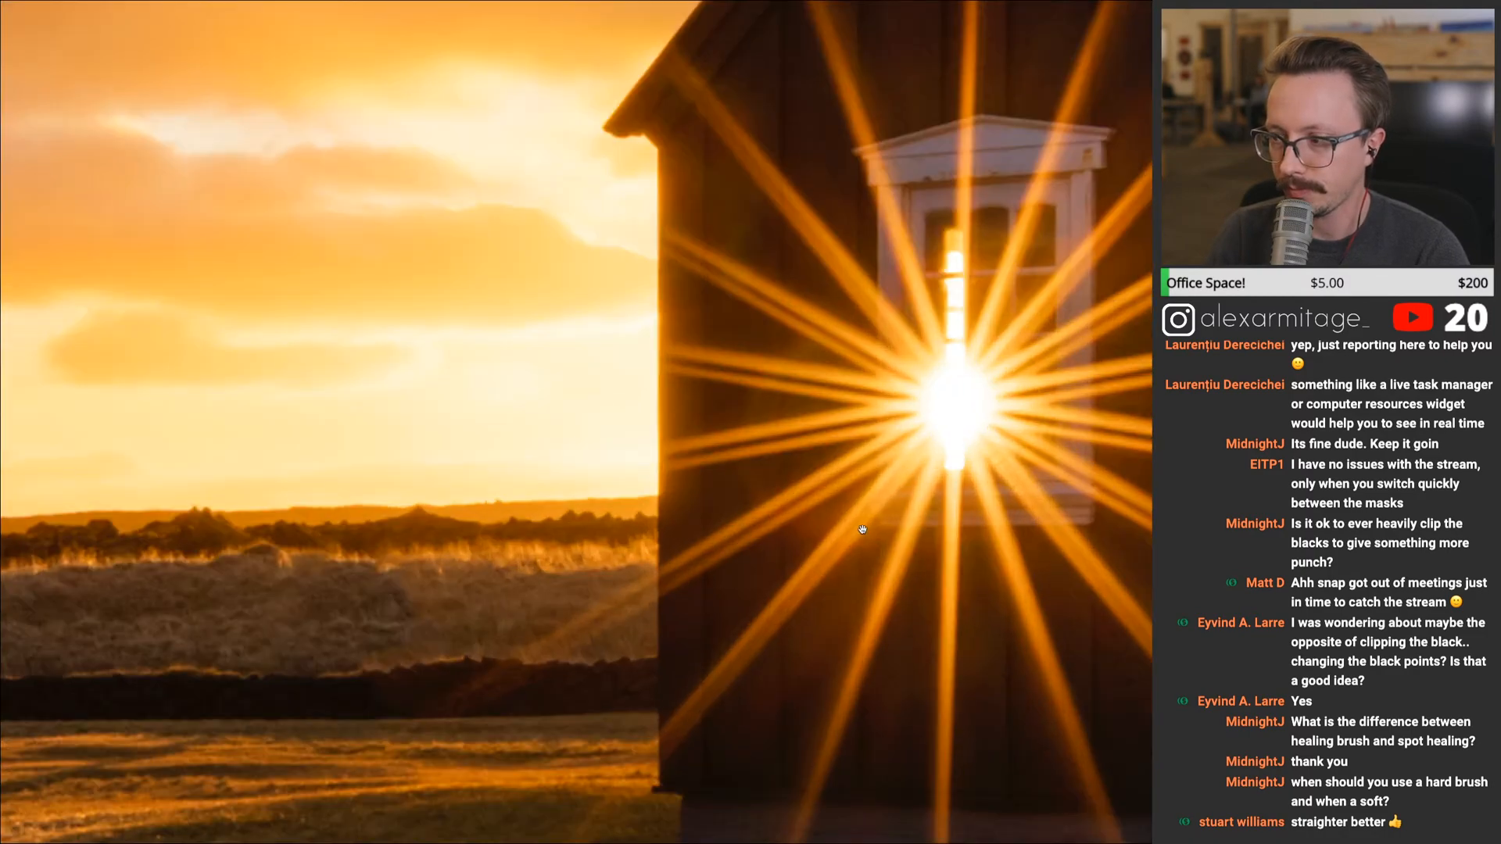
{"action": "left_click_drag", "start_coordinate": [916, 364], "coordinate": [663, 408]}
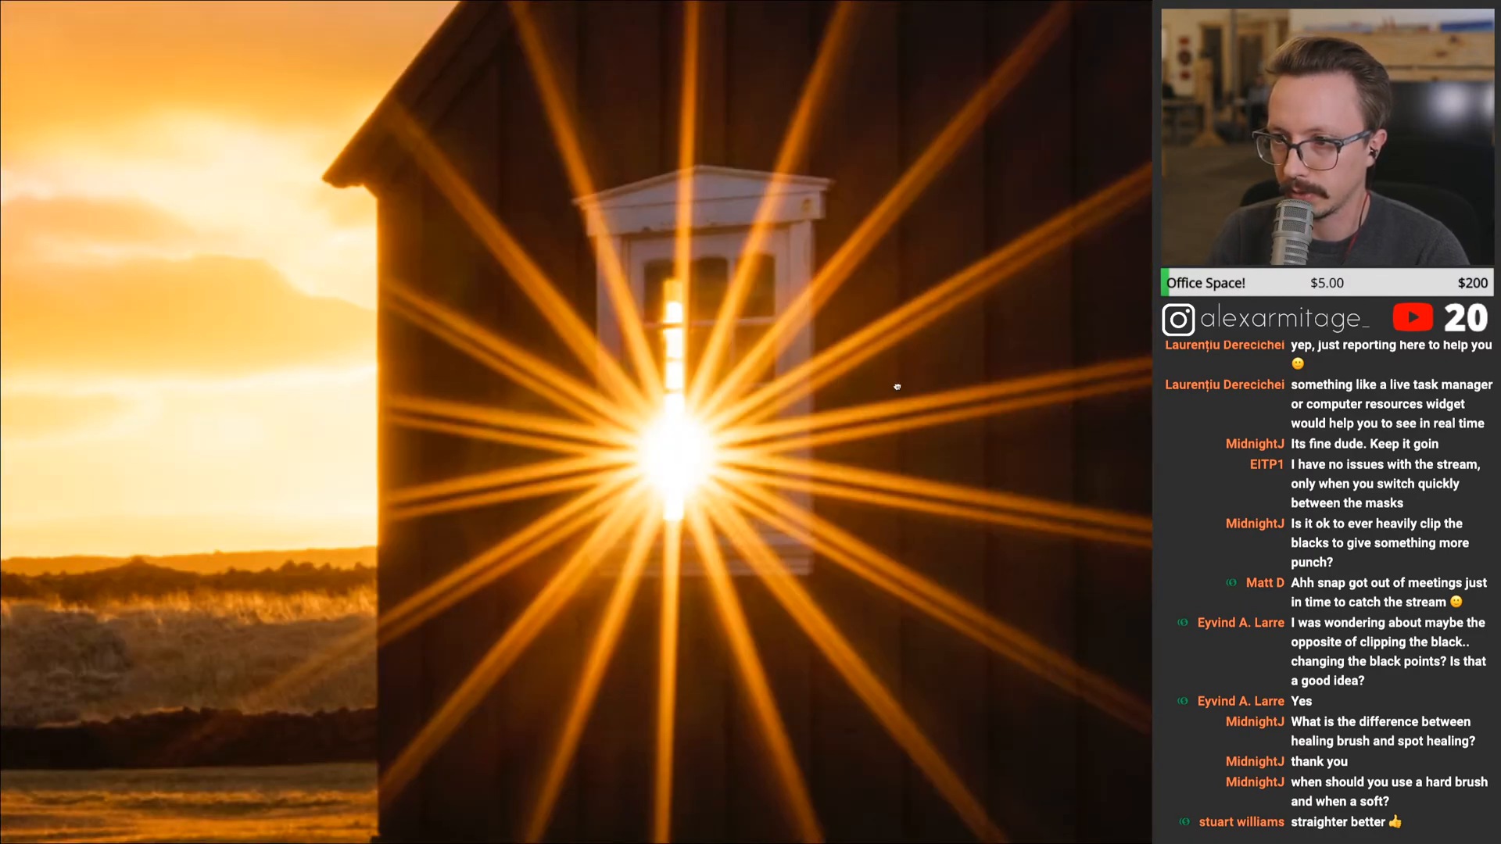
{"action": "left_click_drag", "start_coordinate": [950, 336], "coordinate": [780, 489]}
{"action": "left_click_drag", "start_coordinate": [290, 365], "coordinate": [771, 646]}
{"action": "left_click_drag", "start_coordinate": [670, 523], "coordinate": [503, 589]}
{"action": "left_click_drag", "start_coordinate": [1121, 604], "coordinate": [730, 493]}
{"action": "left_click_drag", "start_coordinate": [976, 653], "coordinate": [750, 294]}
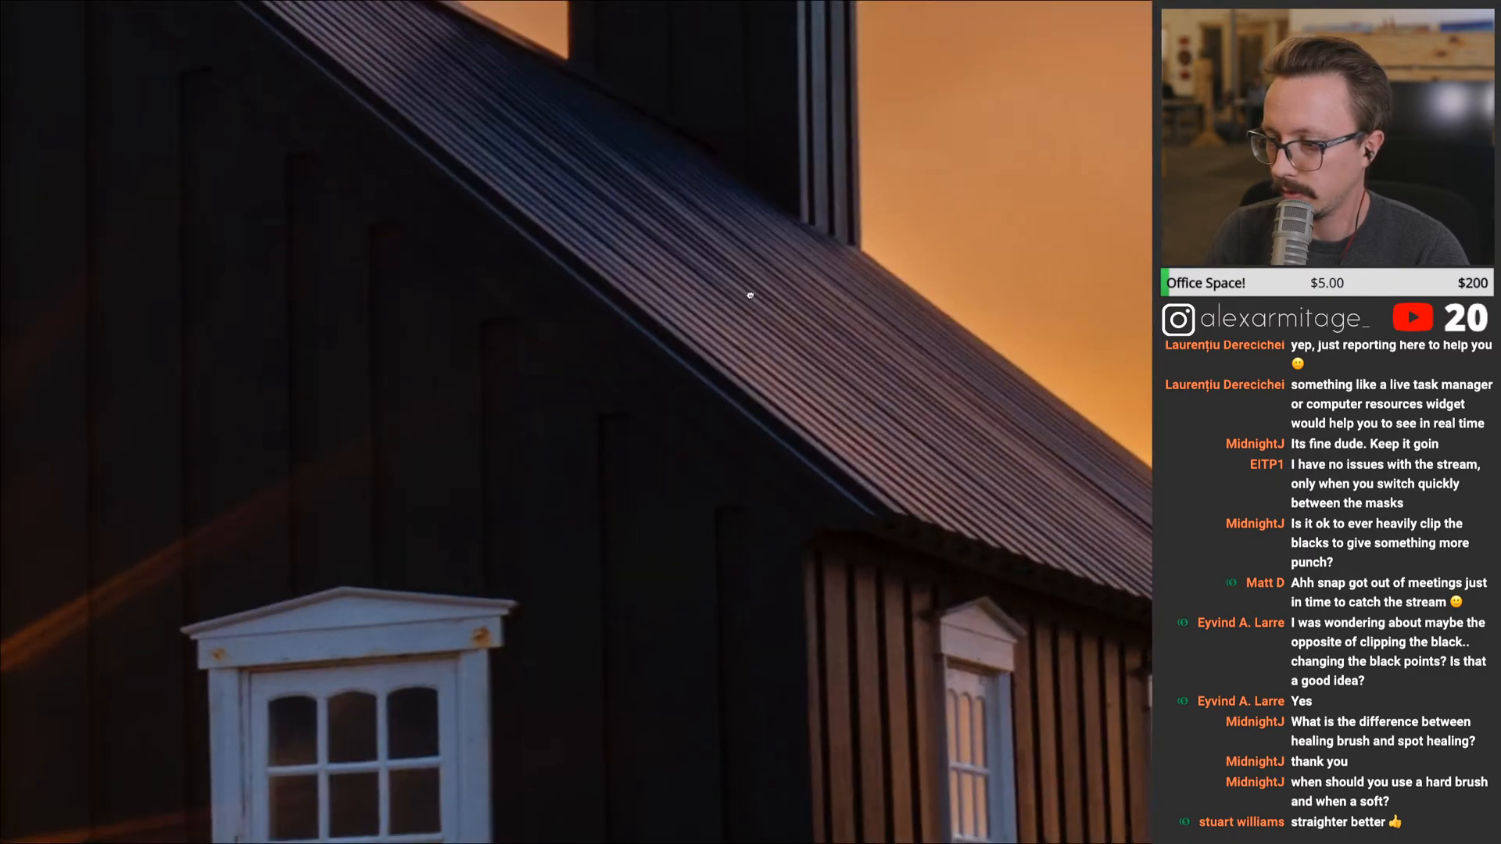
{"action": "left_click_drag", "start_coordinate": [882, 532], "coordinate": [818, 234]}
{"action": "left_click_drag", "start_coordinate": [996, 409], "coordinate": [583, 383]}
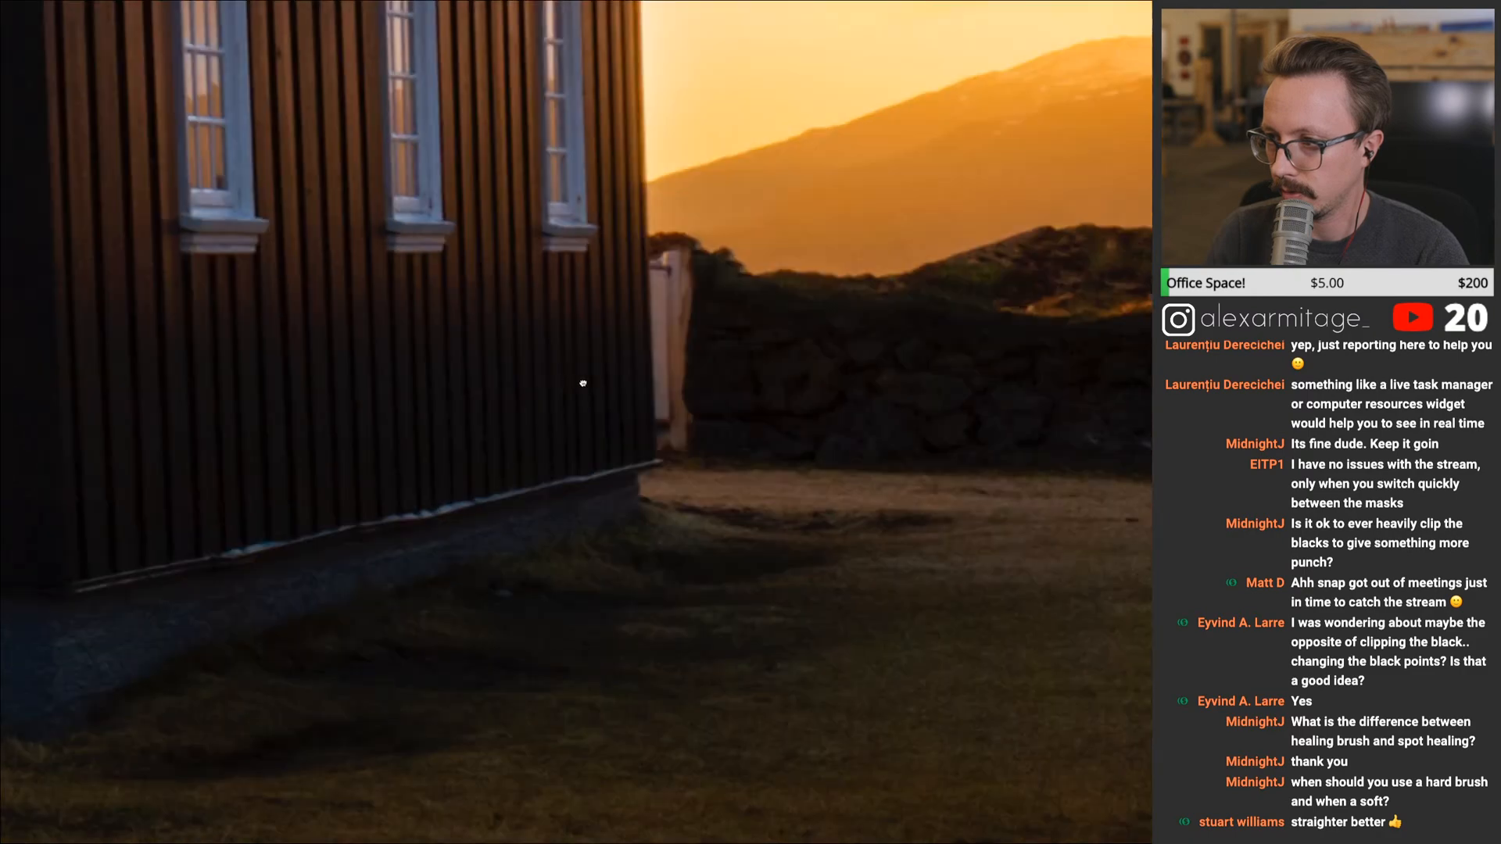
{"action": "left_click_drag", "start_coordinate": [801, 376], "coordinate": [651, 374]}
{"action": "left_click_drag", "start_coordinate": [938, 352], "coordinate": [648, 372]}
{"action": "key", "text": "ctrl+0"}
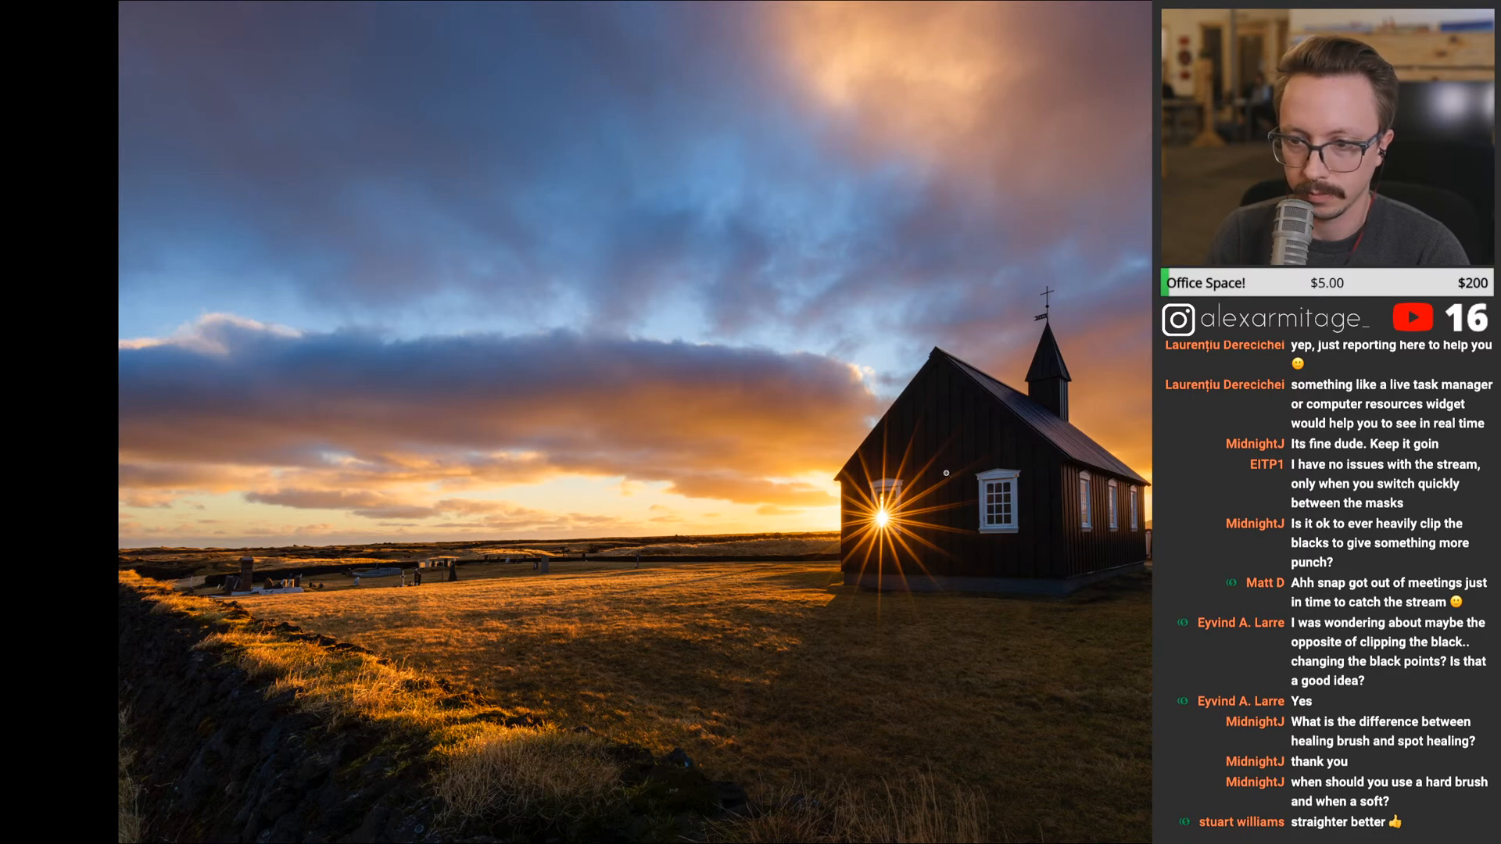
{"action": "key", "text": "f"}
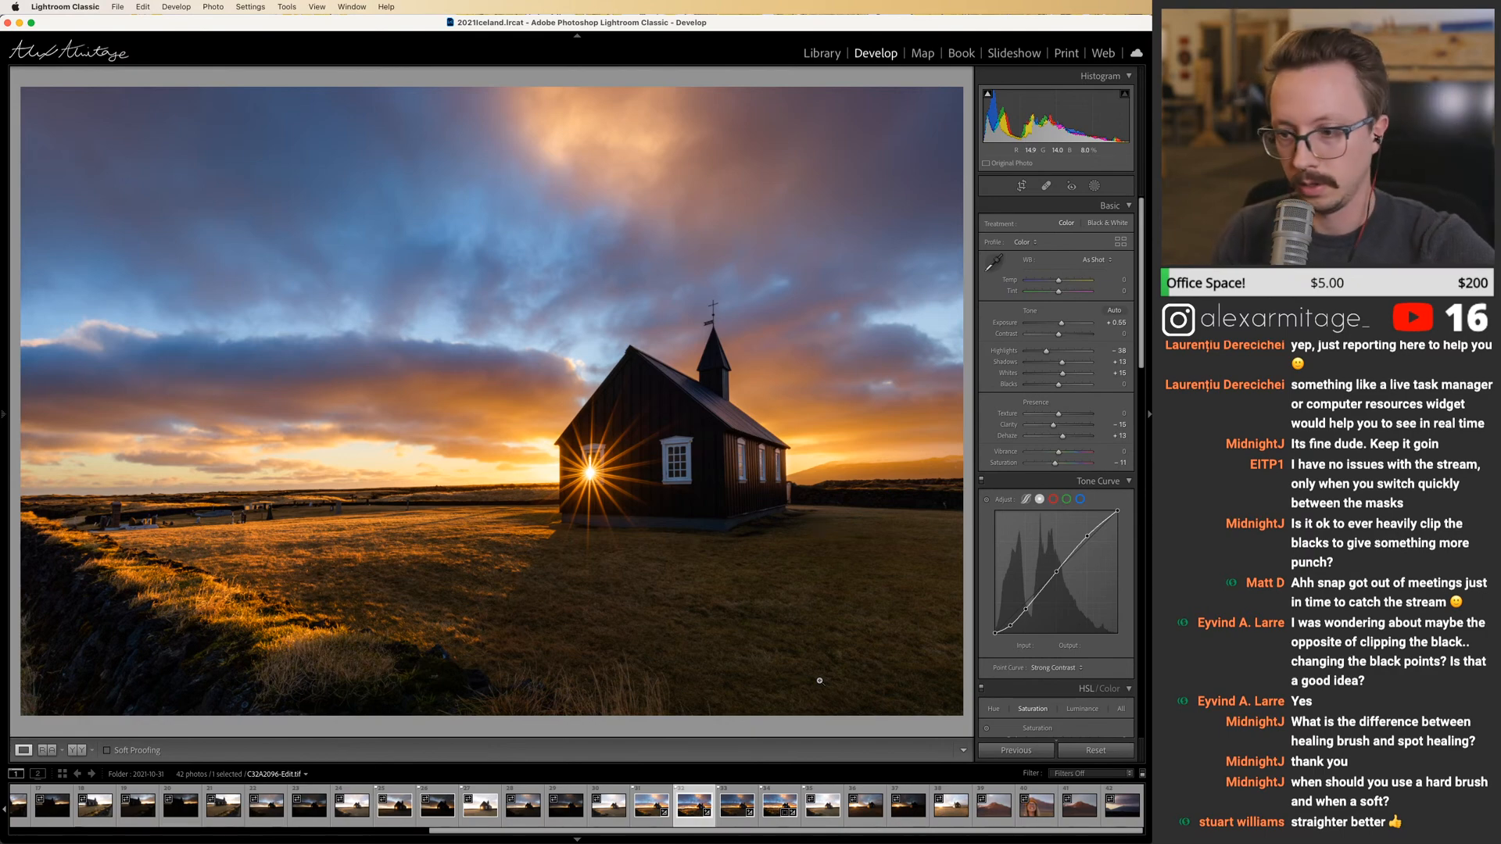
Switch to the Library, open the 2021-11-03 folder and select the edited sunlit crater panorama far along its photos.
{"action": "left_click", "coordinate": [822, 53]}
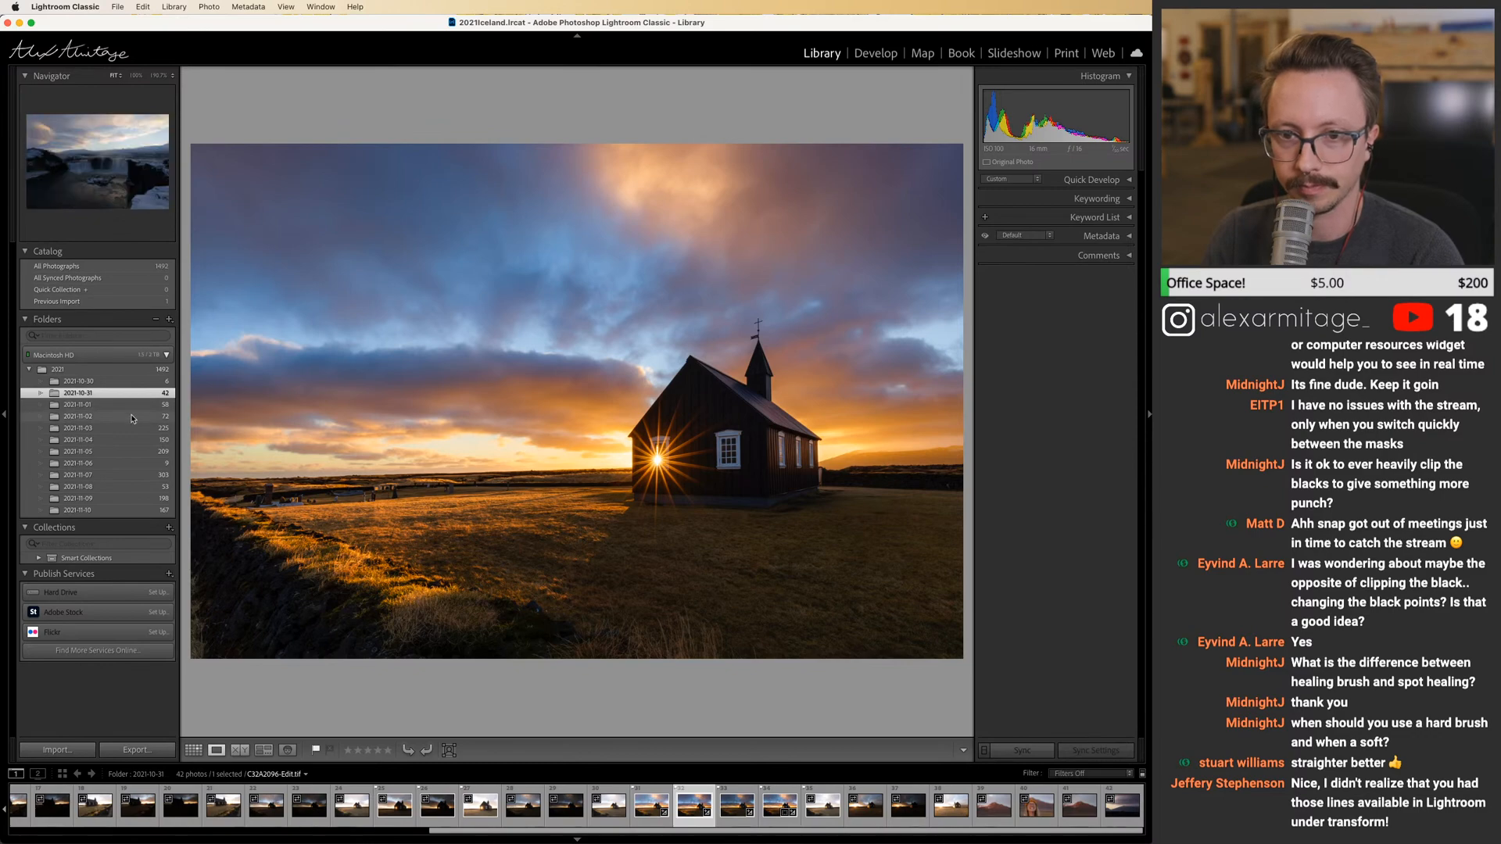
{"action": "left_click", "coordinate": [132, 430]}
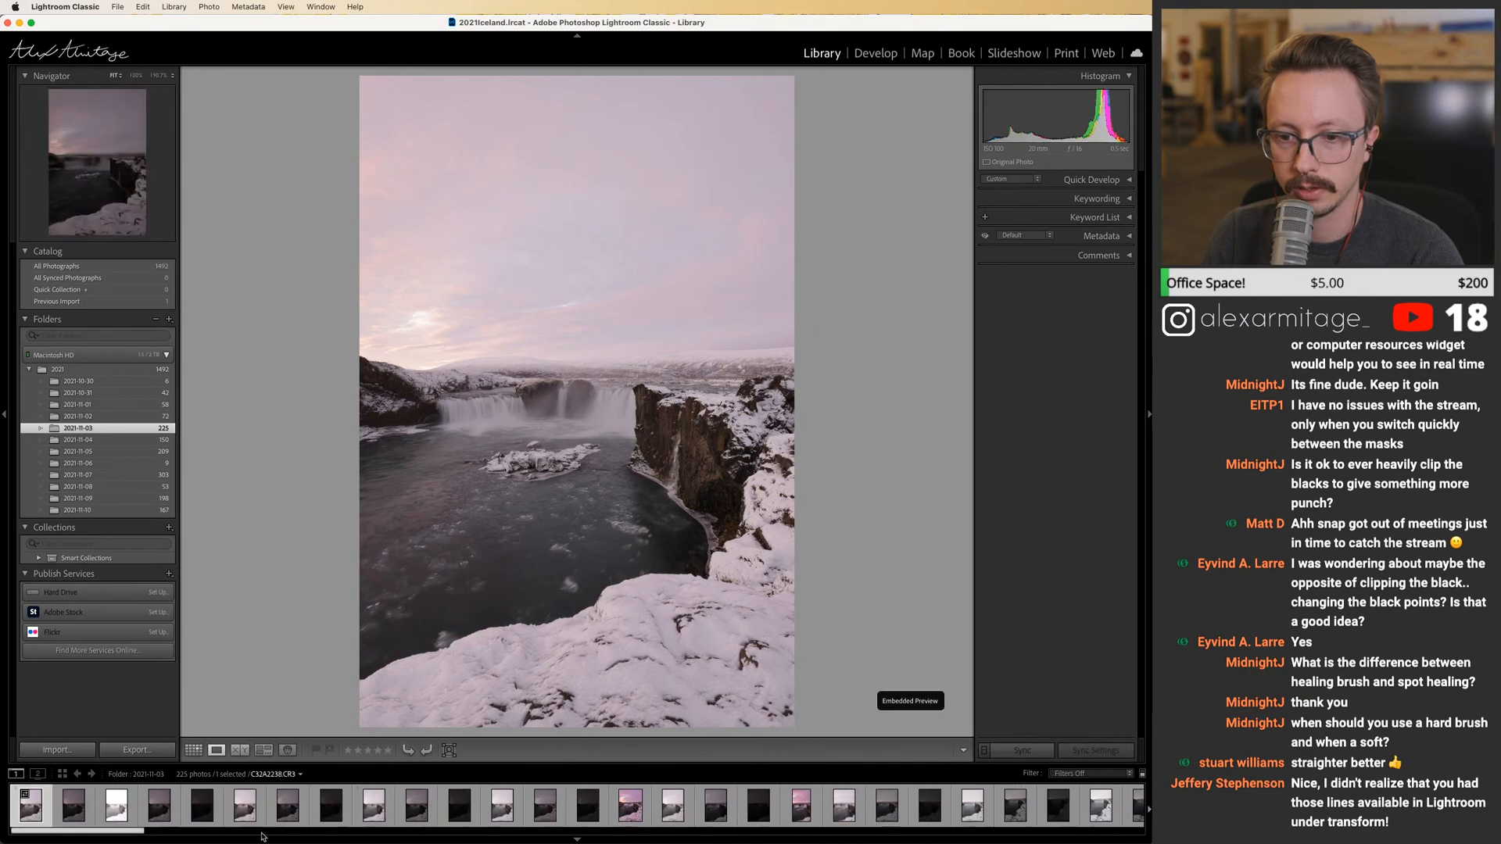
{"action": "left_click_drag", "start_coordinate": [141, 835], "coordinate": [941, 842]}
{"action": "left_click", "coordinate": [810, 811]}
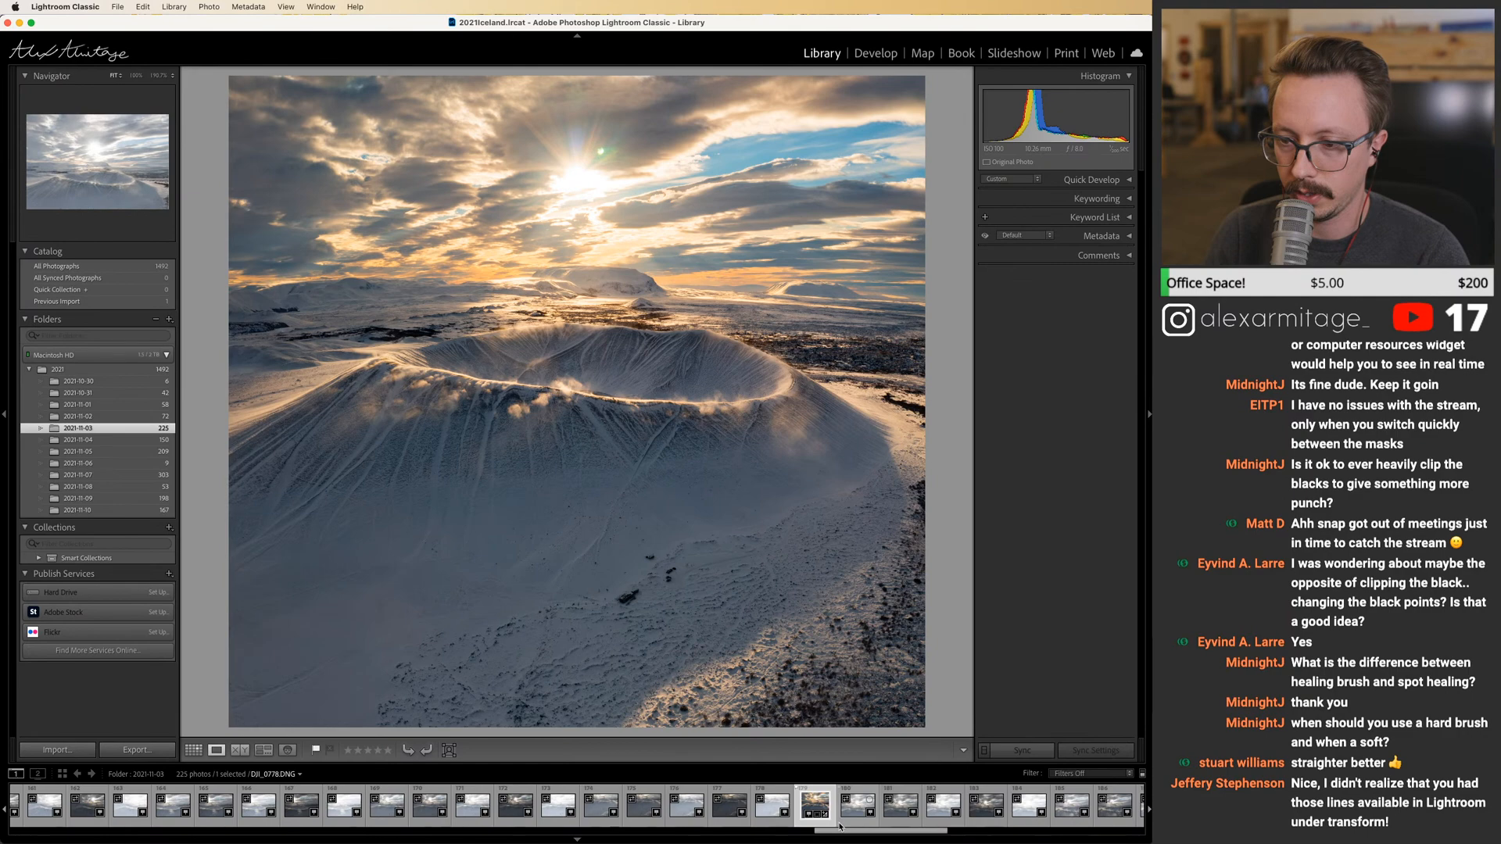
View the alternative crater panorama DJI_0756-HDR-Pano.dng, and open DJI_0768-HDR-Pano.dng in Develop.
{"action": "scroll", "coordinate": [433, 813], "scroll_direction": "up", "scroll_amount": 4}
{"action": "left_click", "coordinate": [433, 813]}
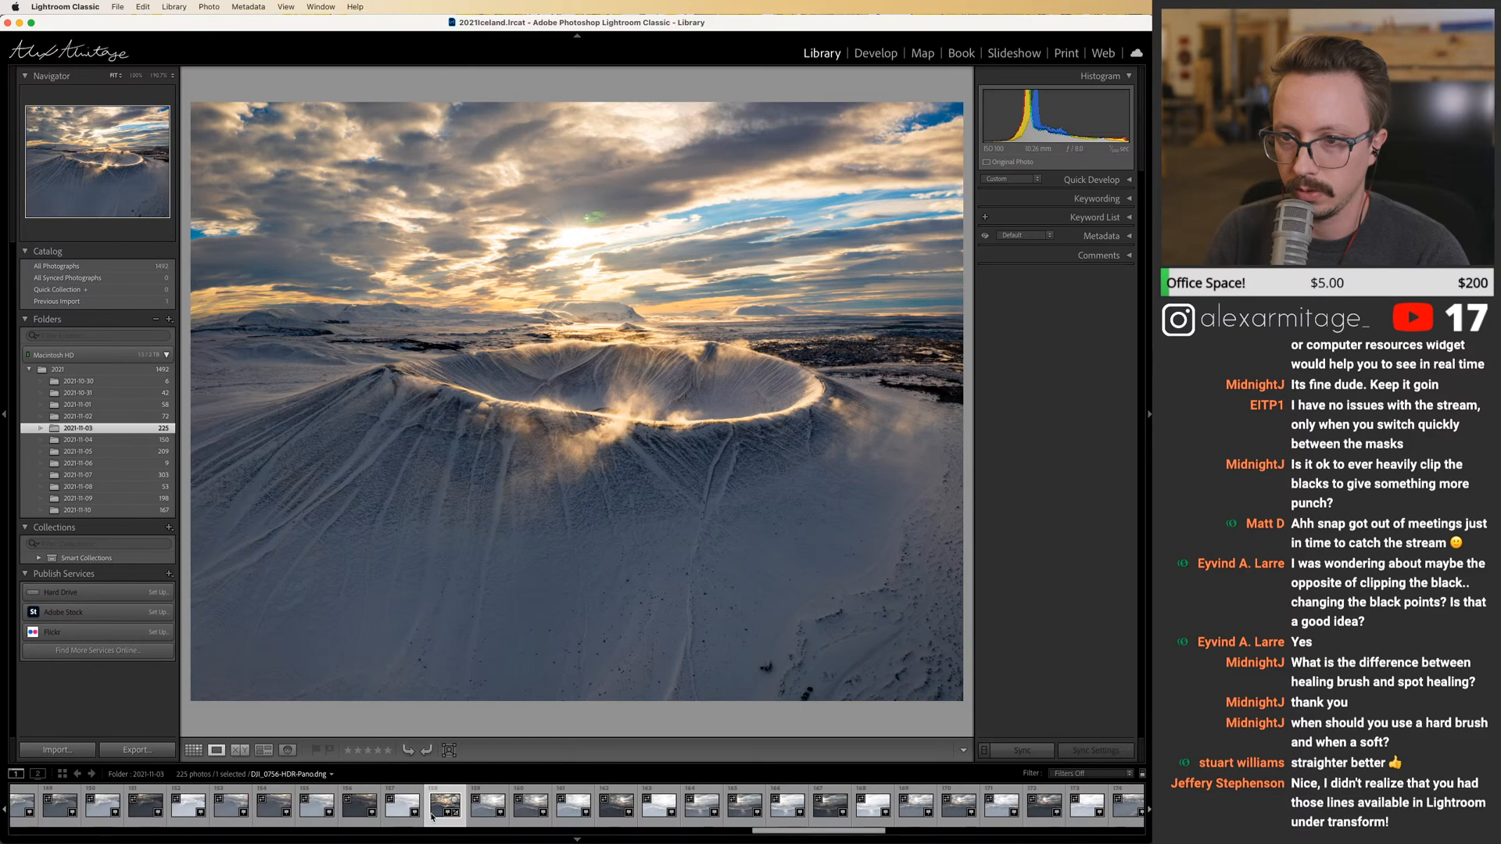
{"action": "left_click_drag", "start_coordinate": [785, 832], "coordinate": [849, 833]}
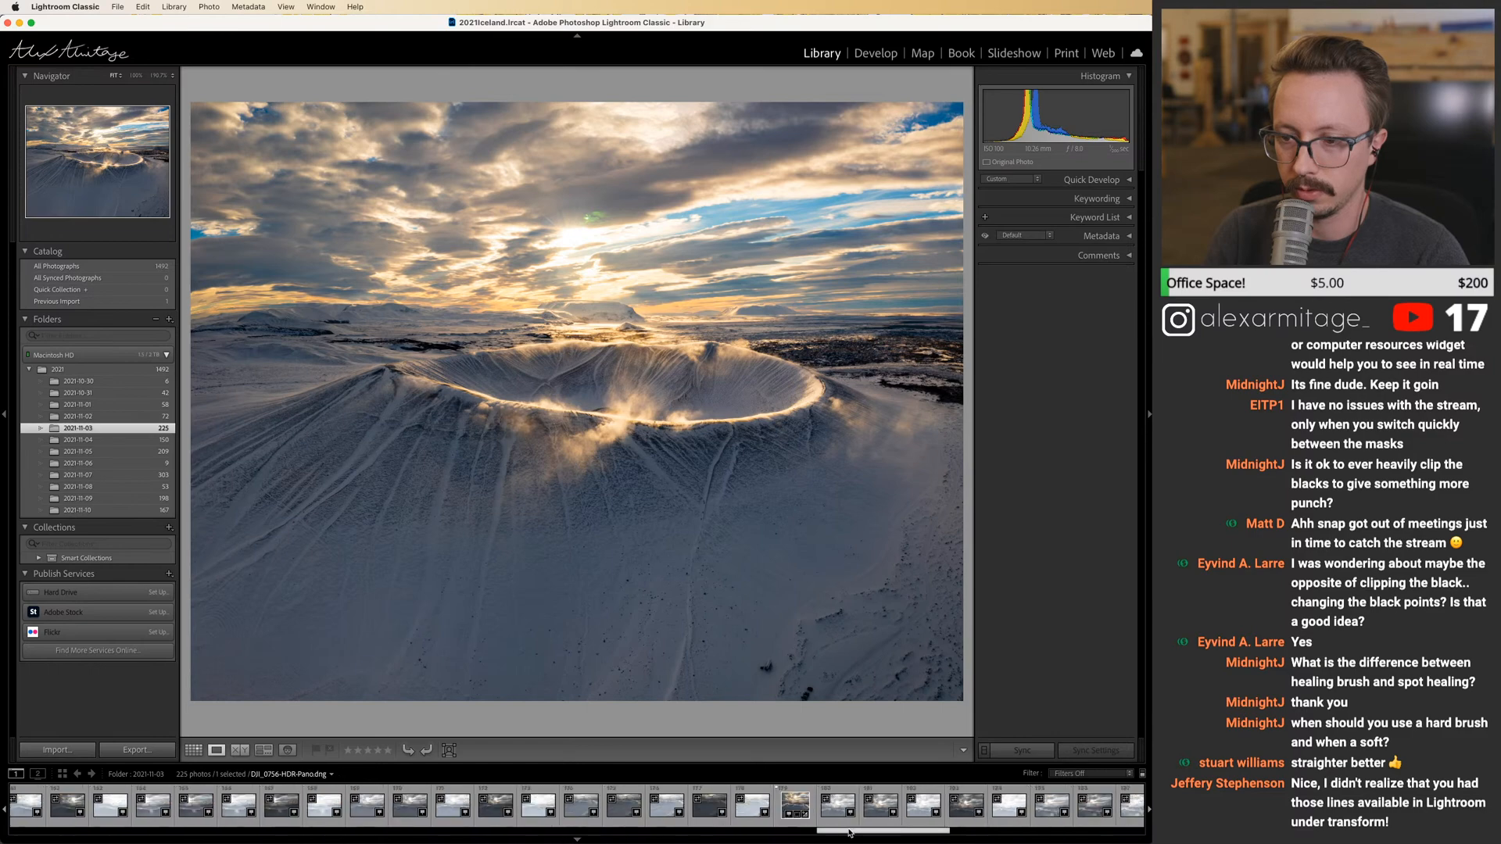
{"action": "left_click", "coordinate": [784, 807]}
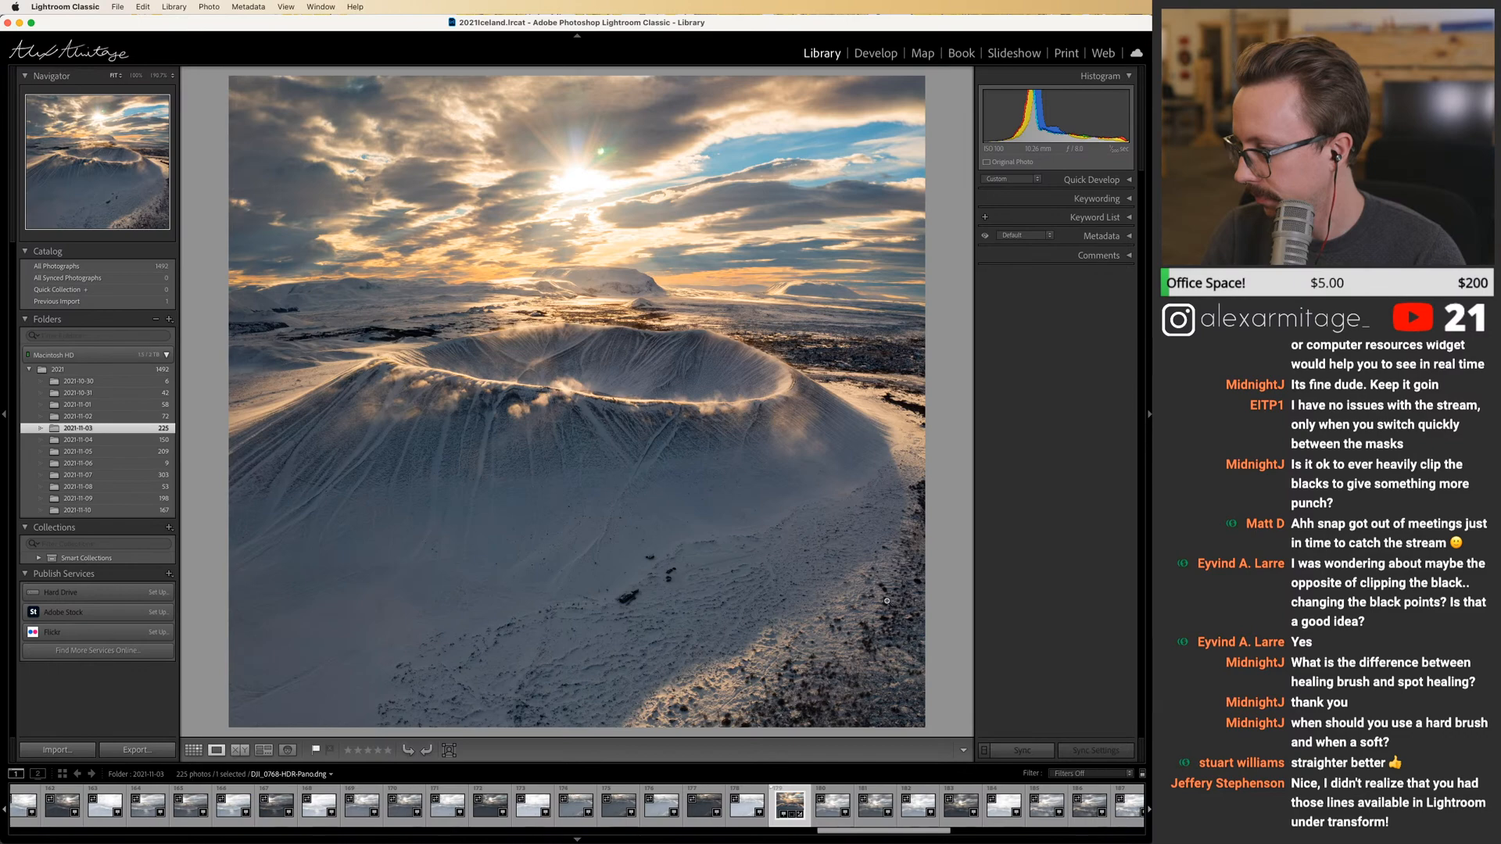
{"action": "key", "text": "d"}
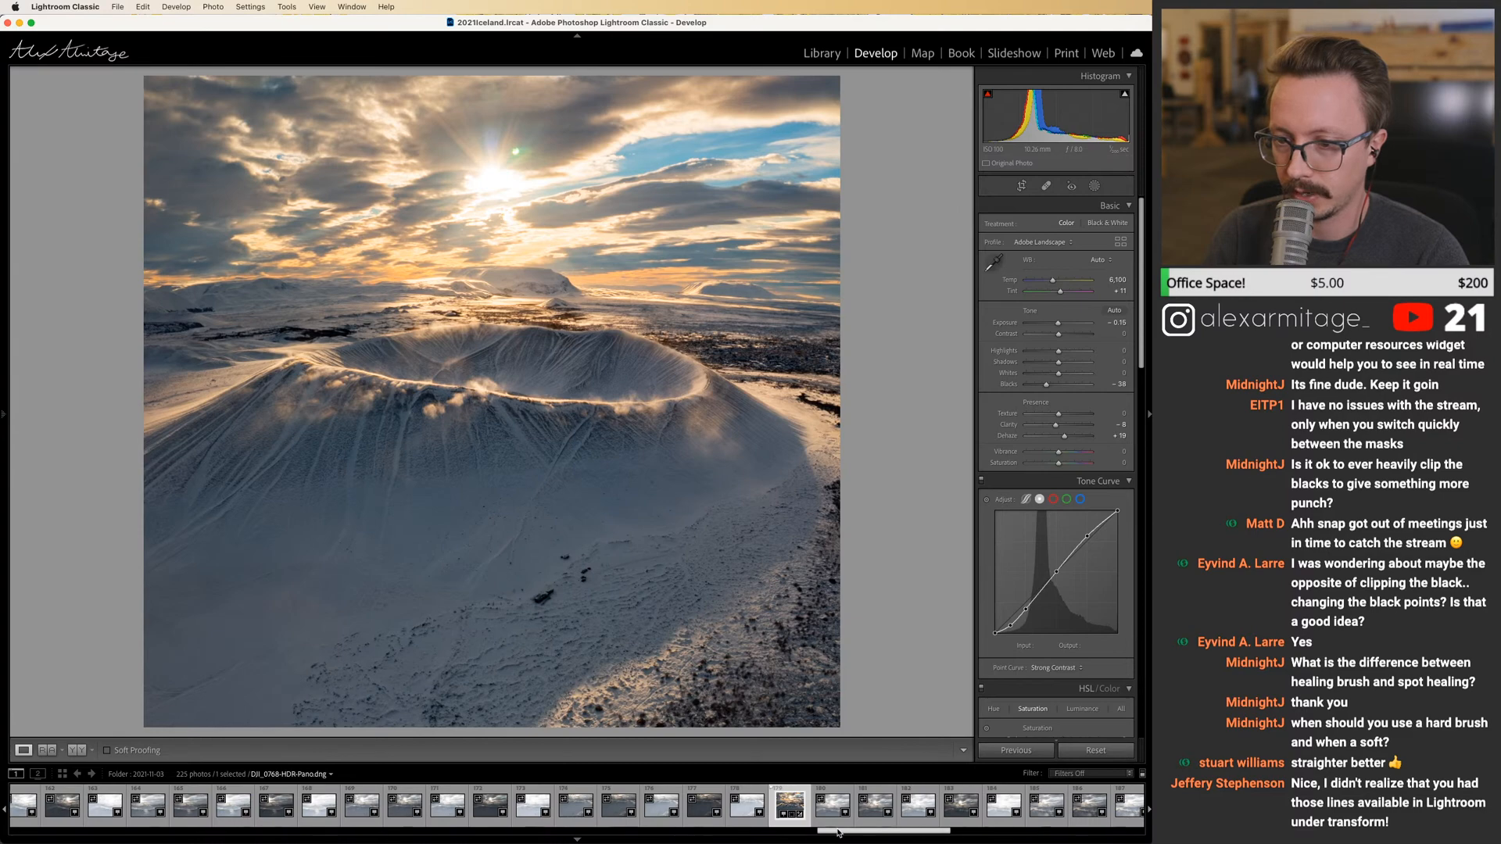
Examine the source frames DJI_0776.DNG and DJI_0768.DNG, and return to DJI_0768-HDR-Pano.dng.
{"action": "left_click_drag", "start_coordinate": [839, 834], "coordinate": [828, 832]}
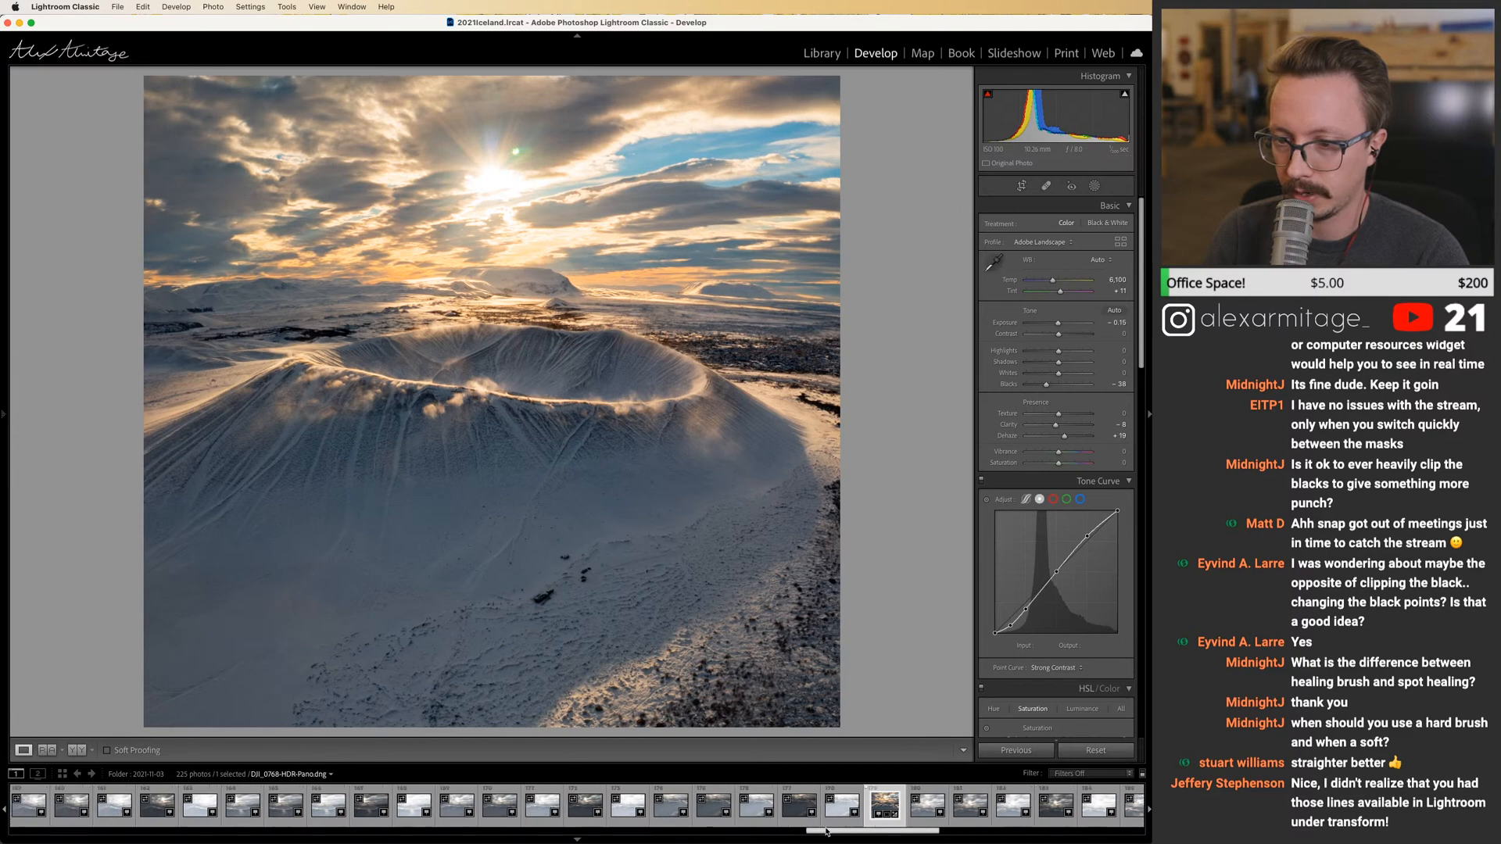
{"action": "left_click", "coordinate": [825, 819]}
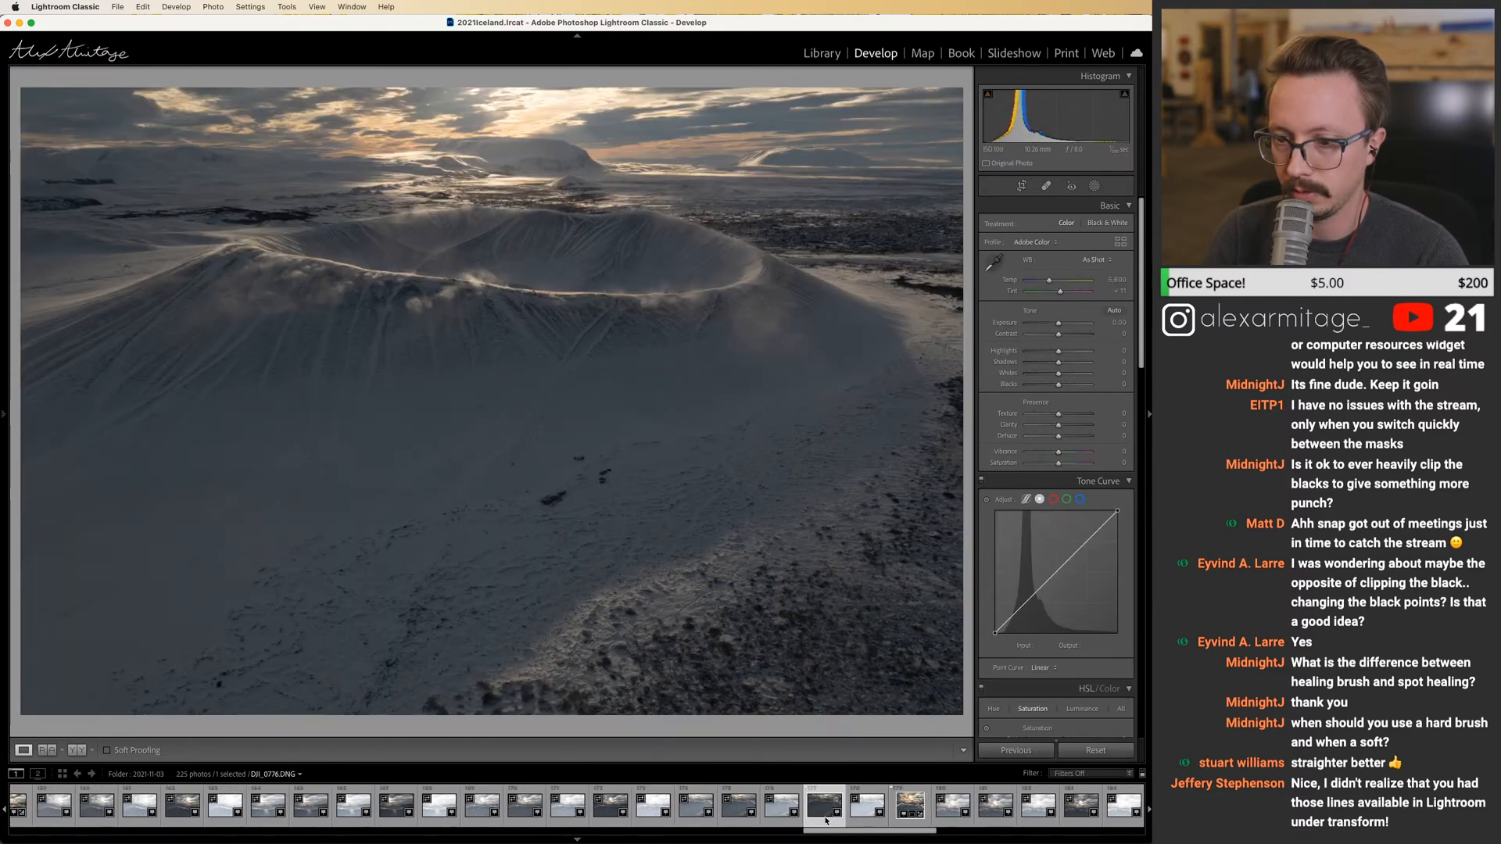
{"action": "left_click", "coordinate": [483, 815]}
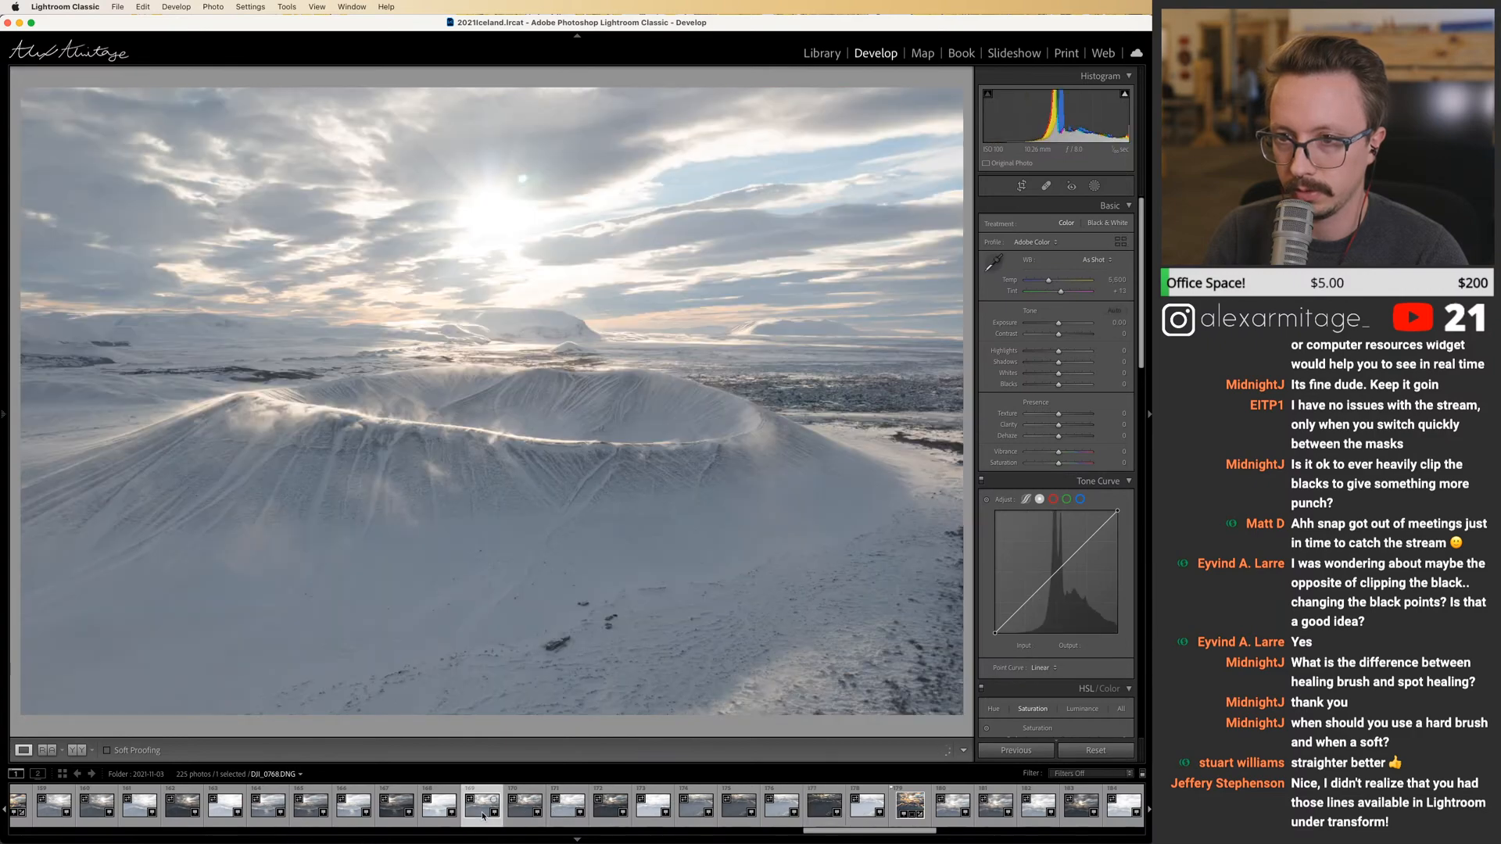
{"action": "left_click", "coordinate": [902, 810]}
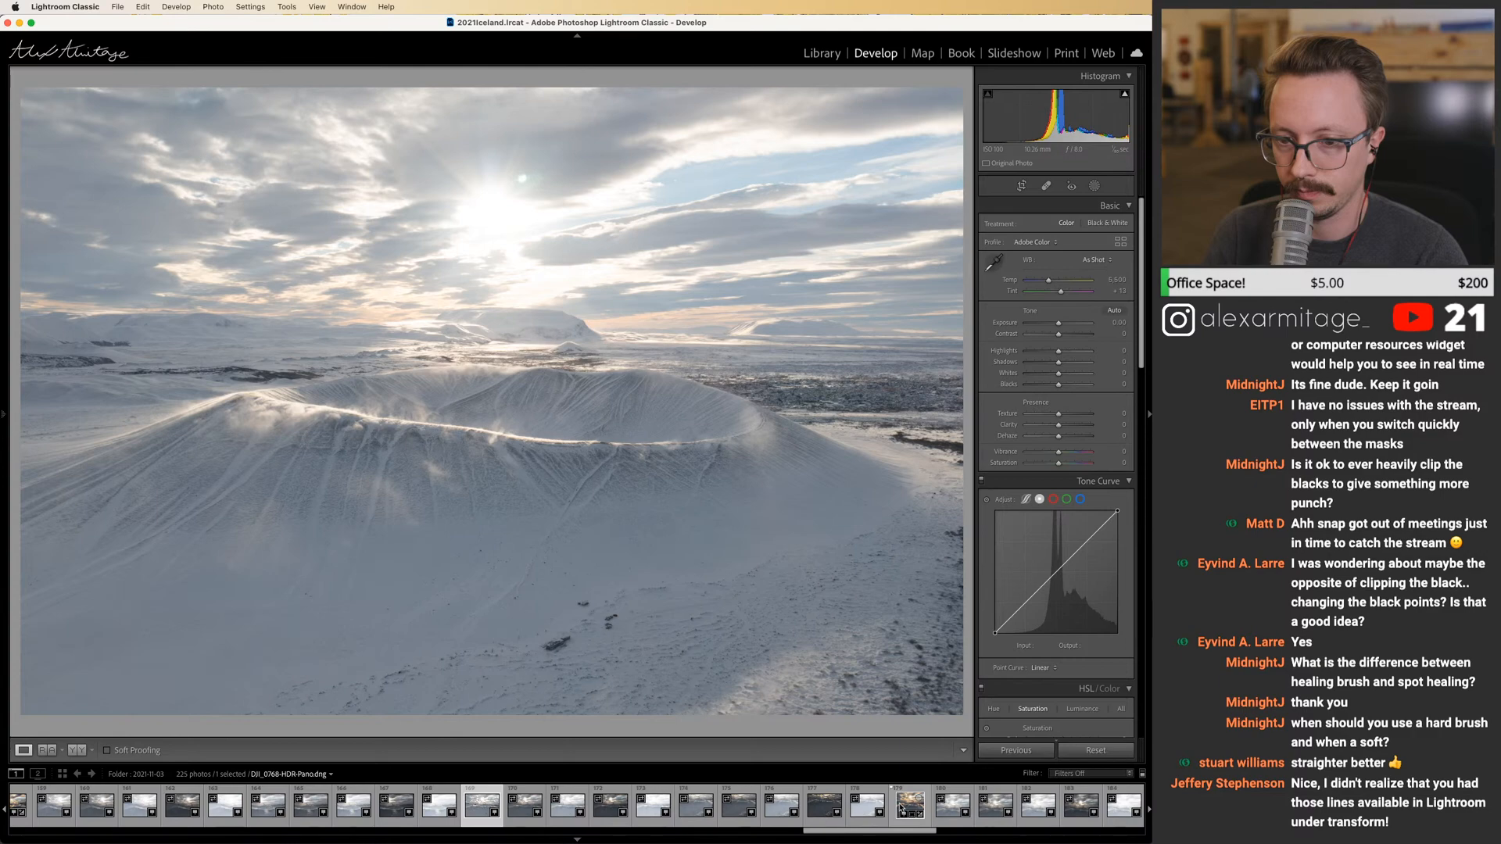
View the neighbouring source frame DJI_0775.DNG, return to DJI_0768-HDR-Pano.dng and reset its Develop settings.
{"action": "left_click", "coordinate": [480, 813]}
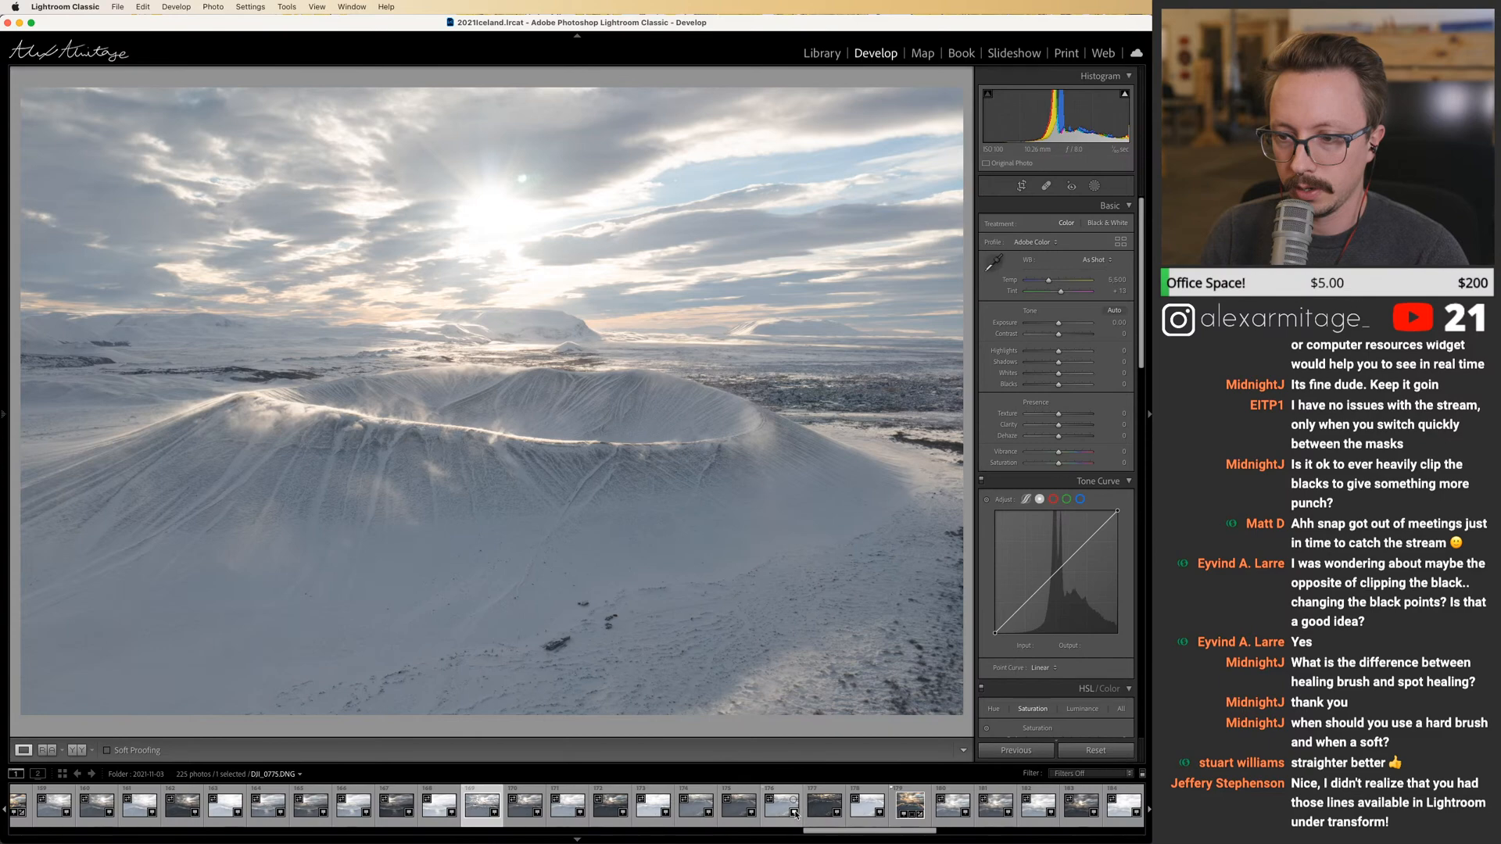
{"action": "left_click", "coordinate": [909, 806]}
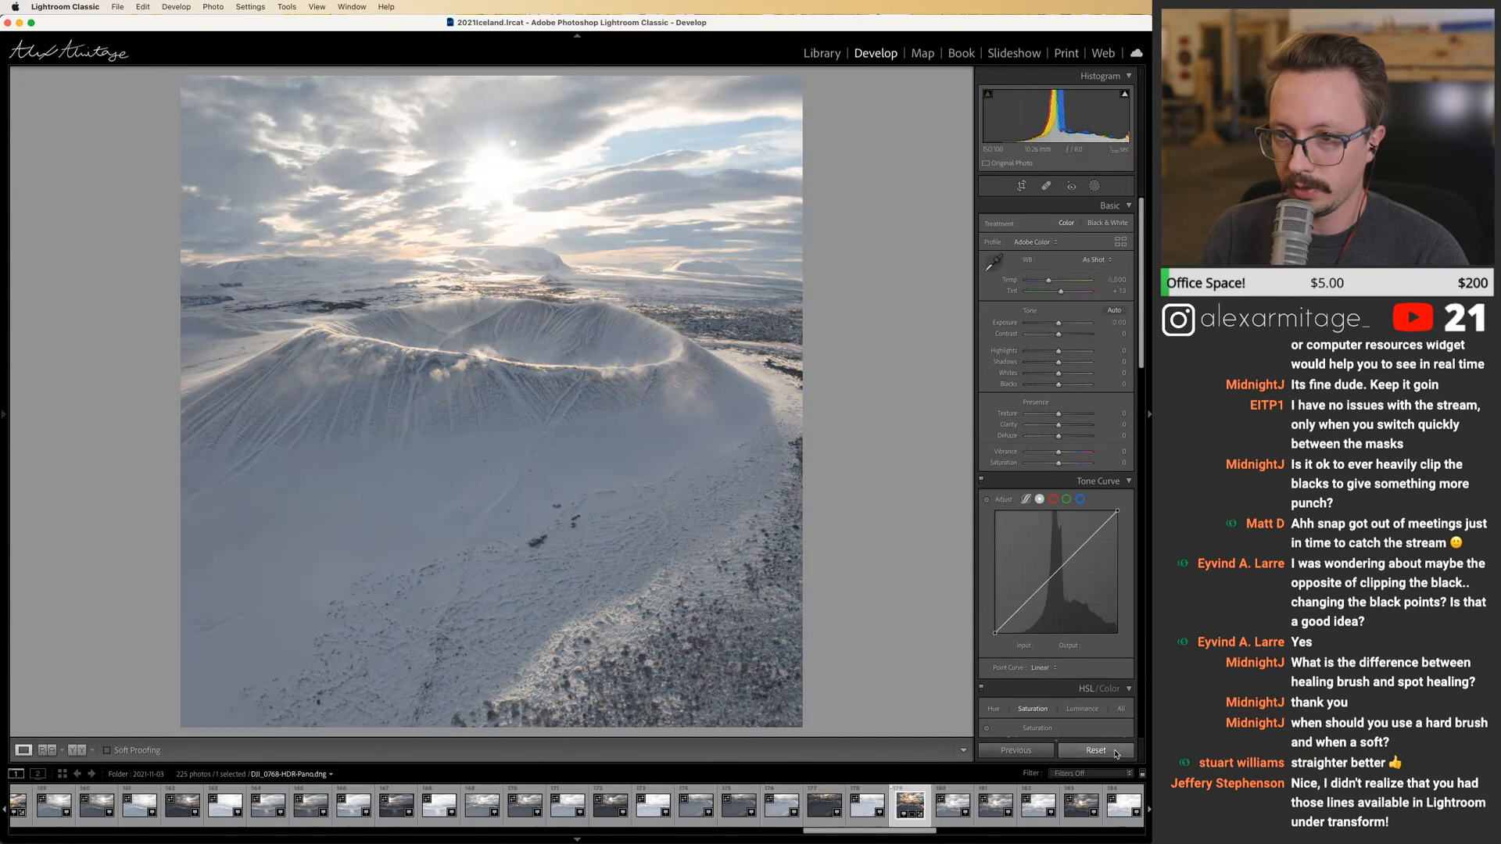
{"action": "left_click", "coordinate": [1096, 751]}
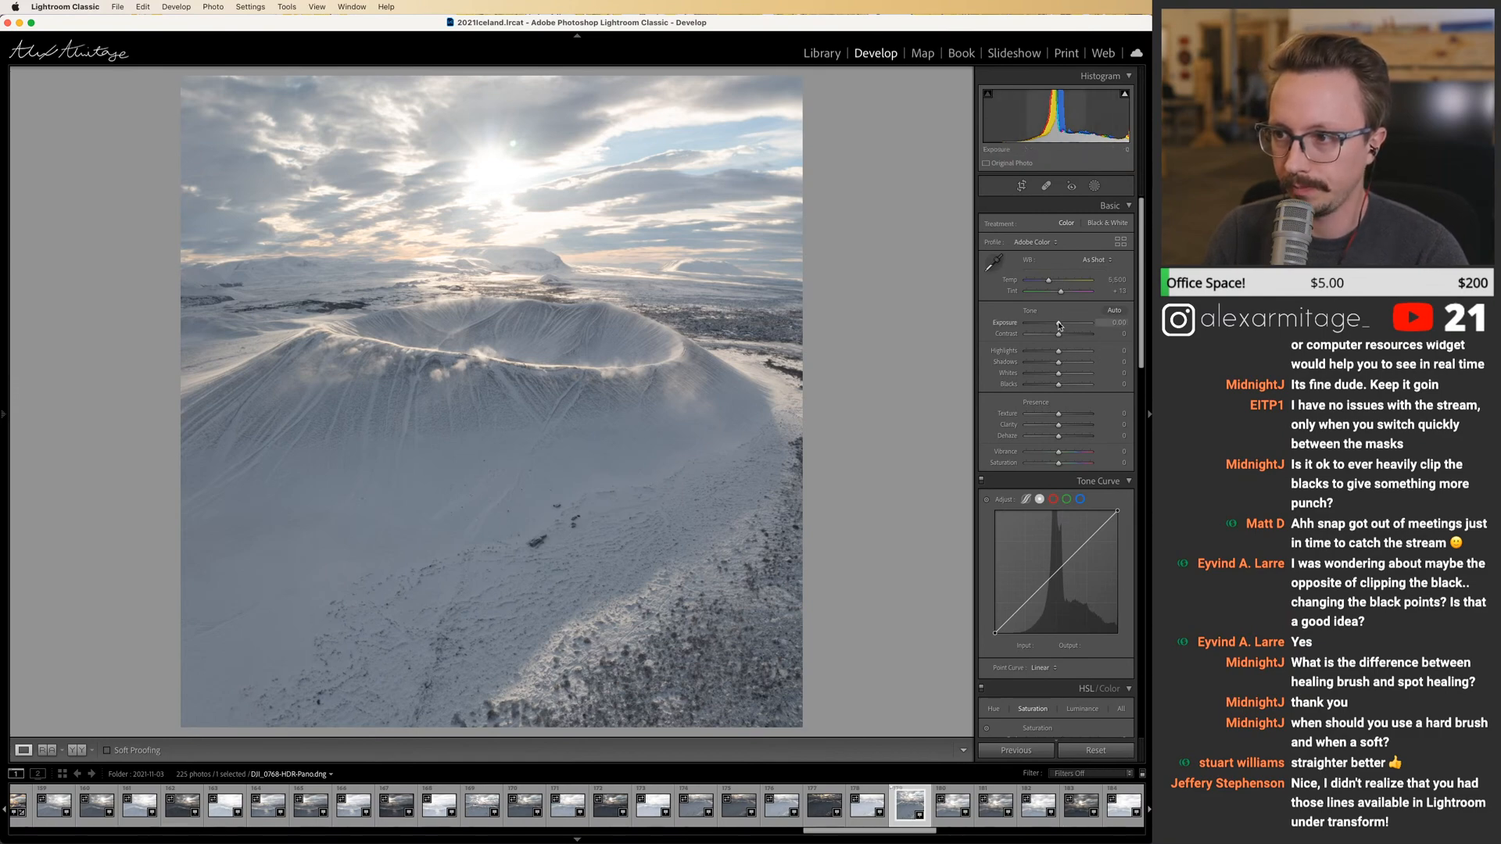
Try lowering the exposure to about -3.10 to examine highlight detail around the sun, and restore it to 0.
{"action": "left_click_drag", "start_coordinate": [1059, 325], "coordinate": [1051, 325]}
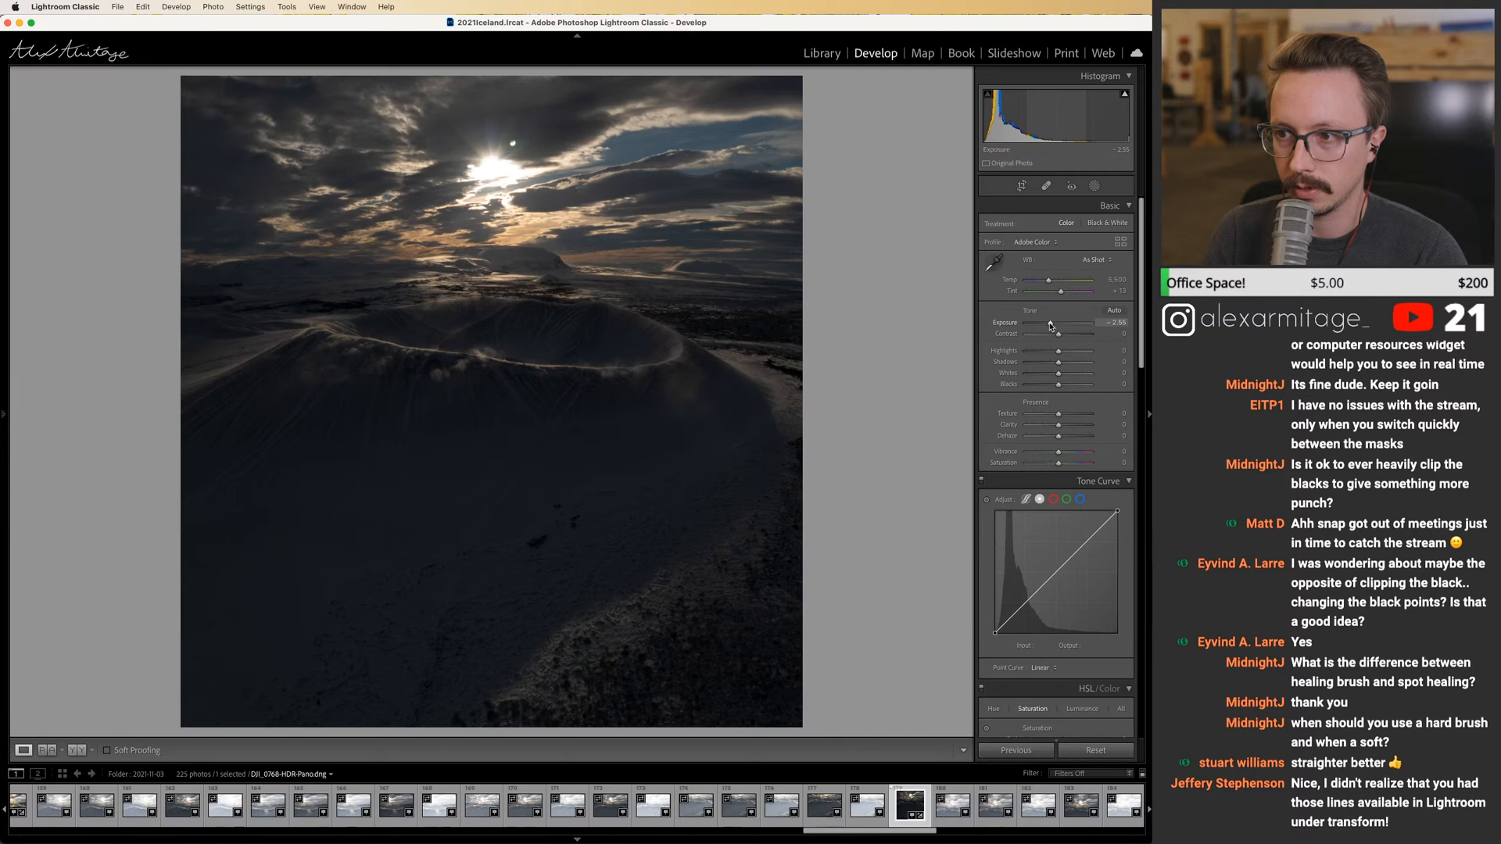
{"action": "key", "text": "z"}
{"action": "left_click_drag", "start_coordinate": [1050, 326], "coordinate": [1053, 326]}
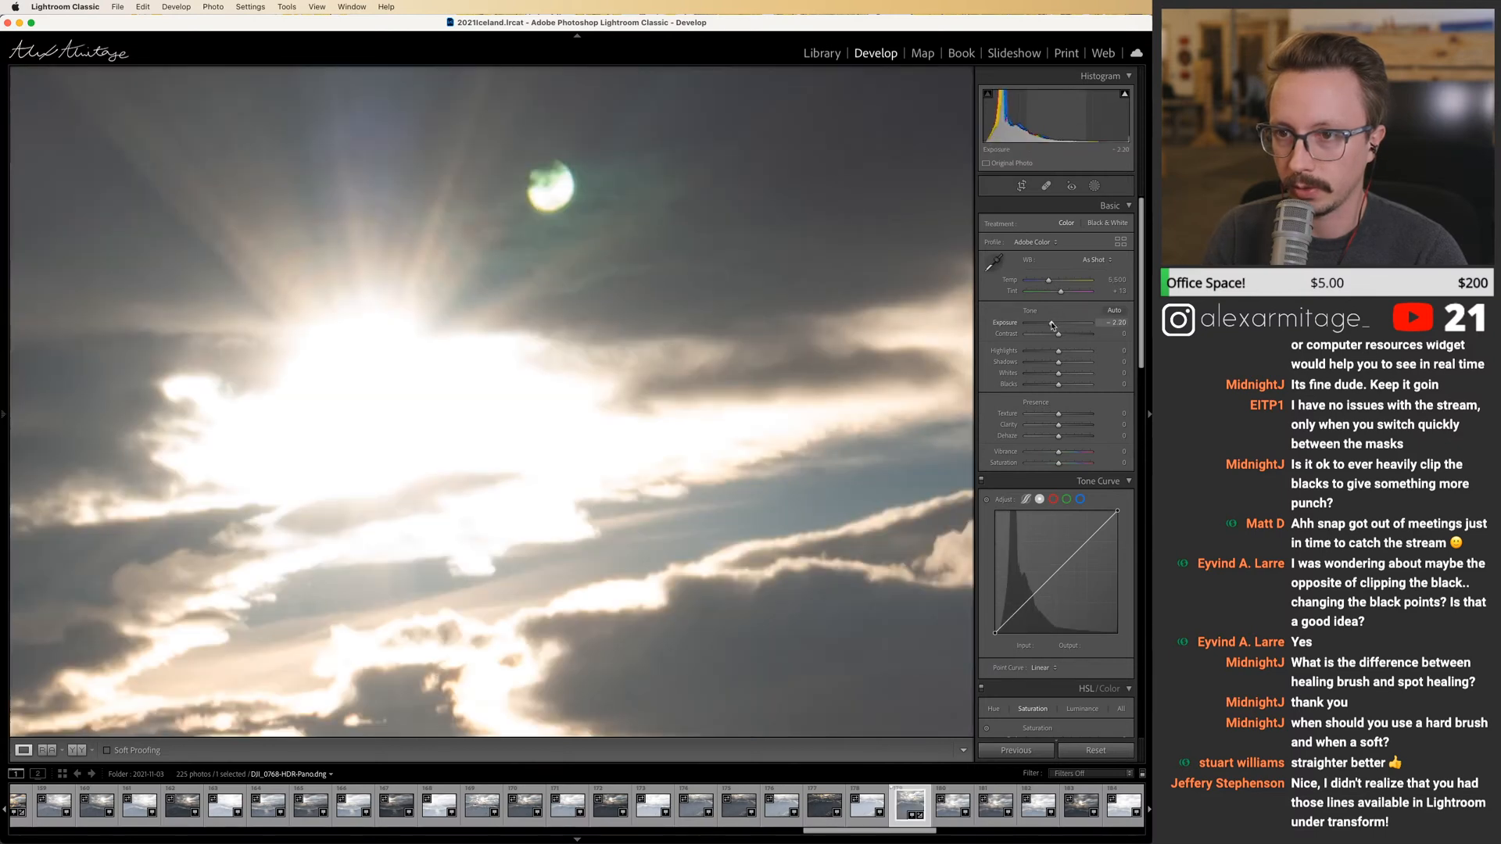
{"action": "left_click_drag", "start_coordinate": [1053, 325], "coordinate": [1049, 324]}
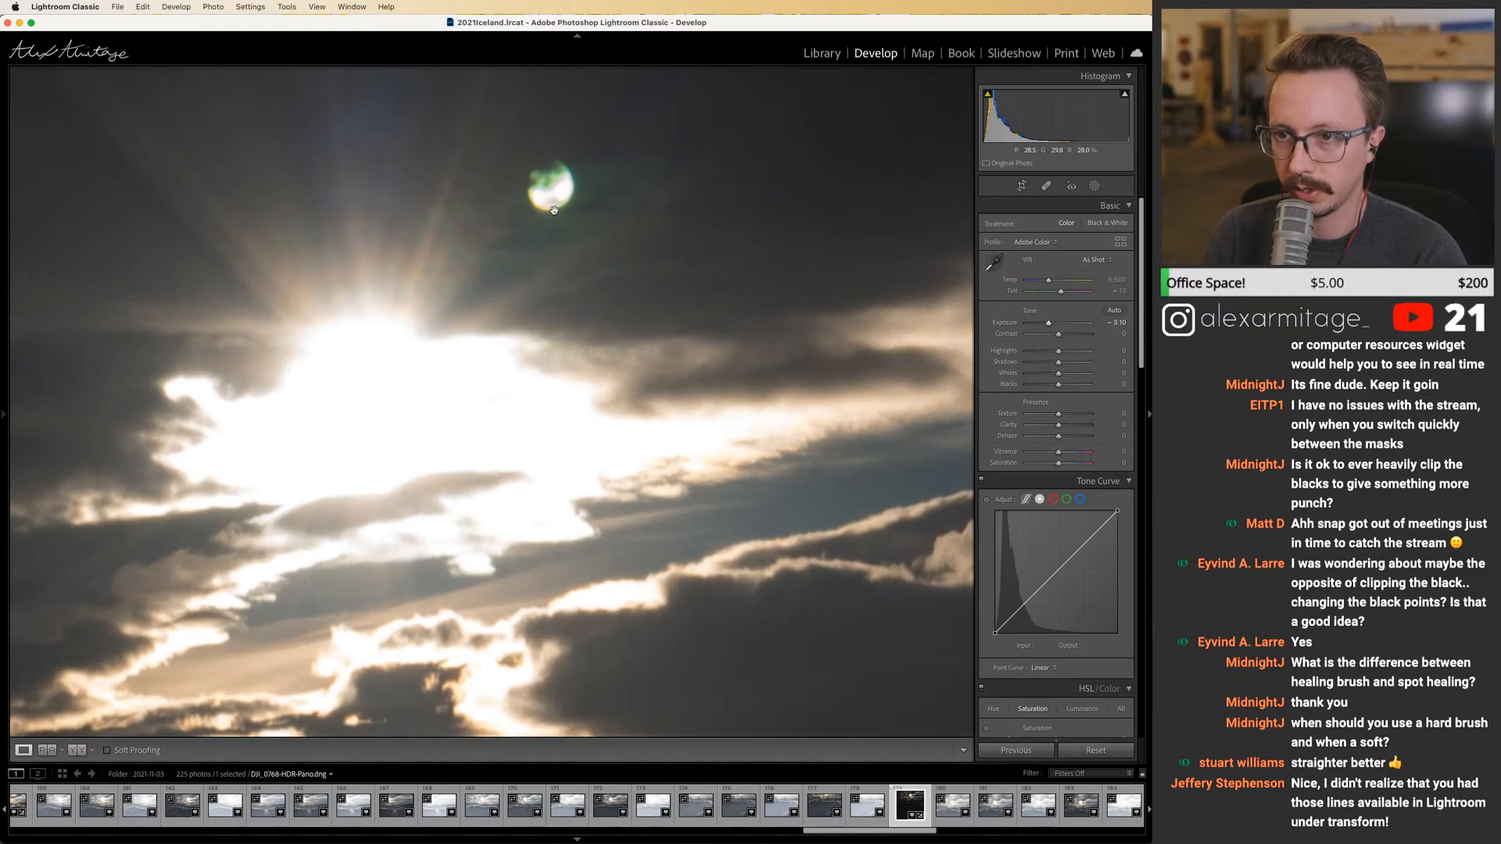
{"action": "key", "text": "z"}
{"action": "key", "text": "z"}
{"action": "double_click", "coordinate": [1101, 323]}
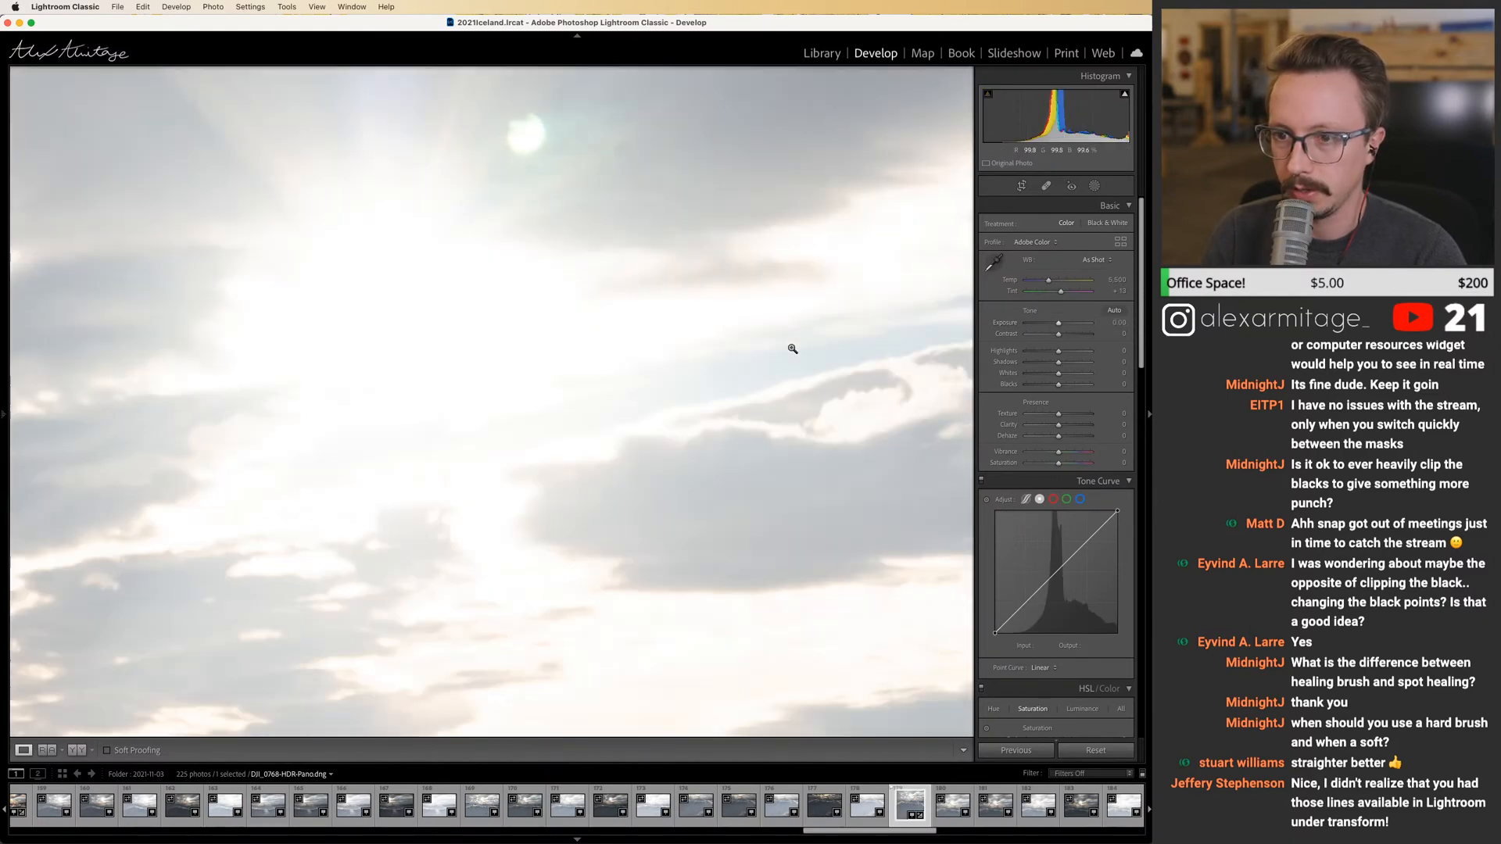
{"action": "left_click", "coordinate": [799, 356]}
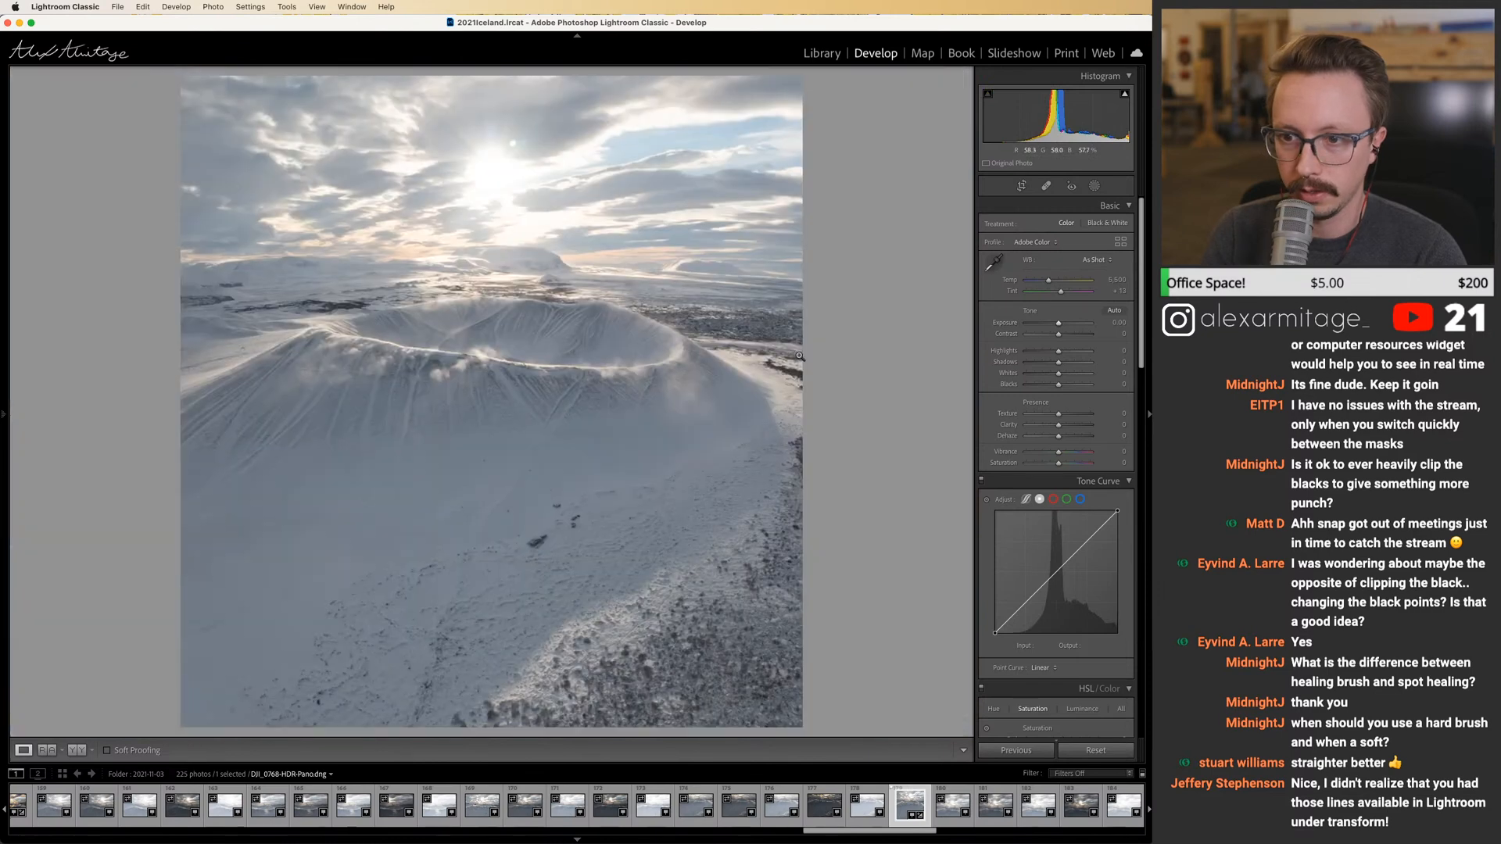
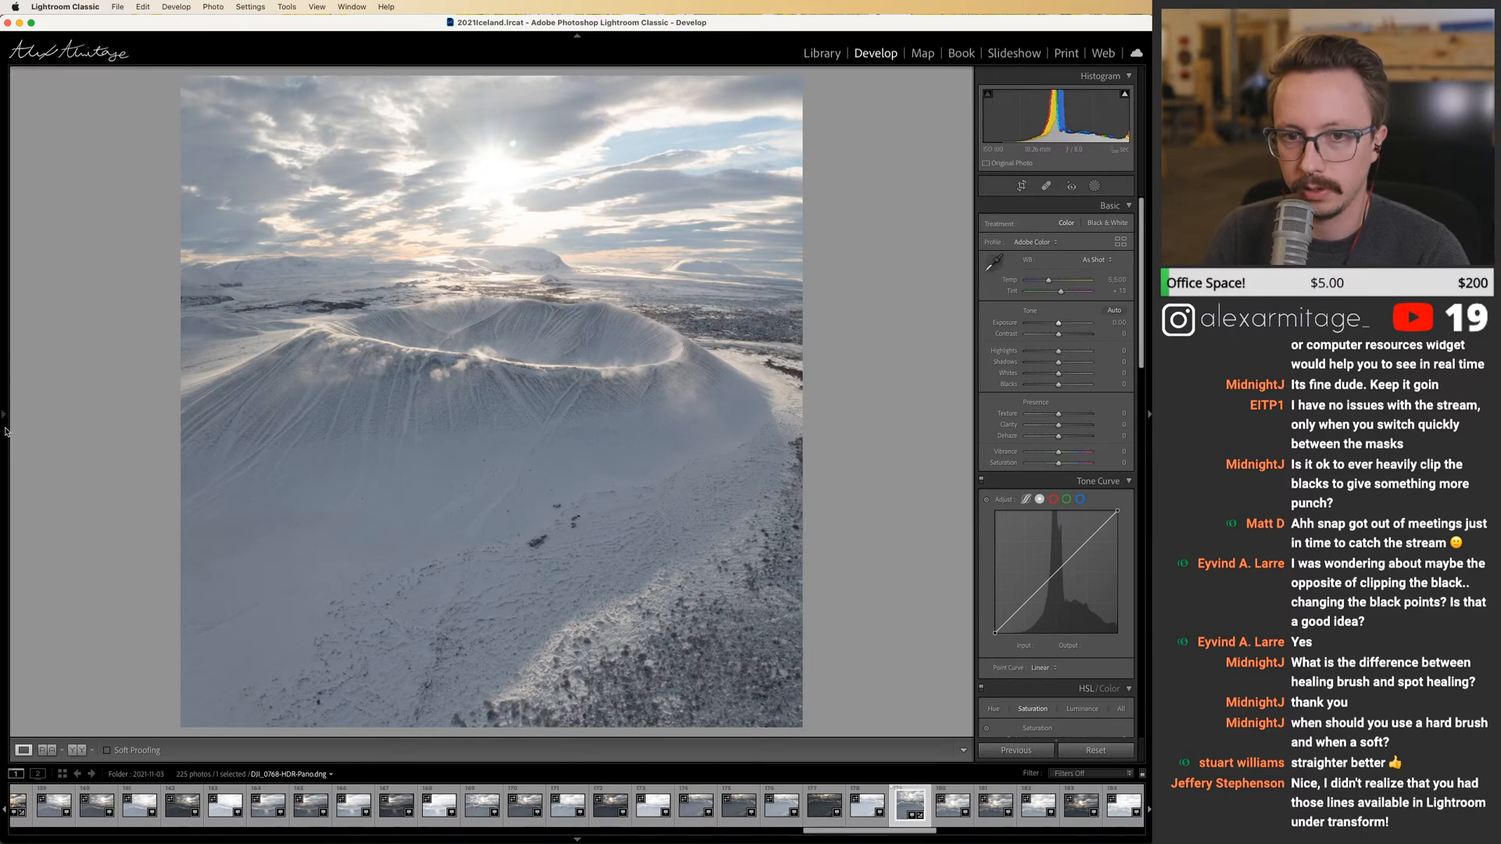
Restore the edited version from the history's latest Dehaze Amount state and inspect the crater rim's blowing snow magnified.
{"action": "mouse_move", "coordinate": [3, 464]}
{"action": "left_click", "coordinate": [48, 377]}
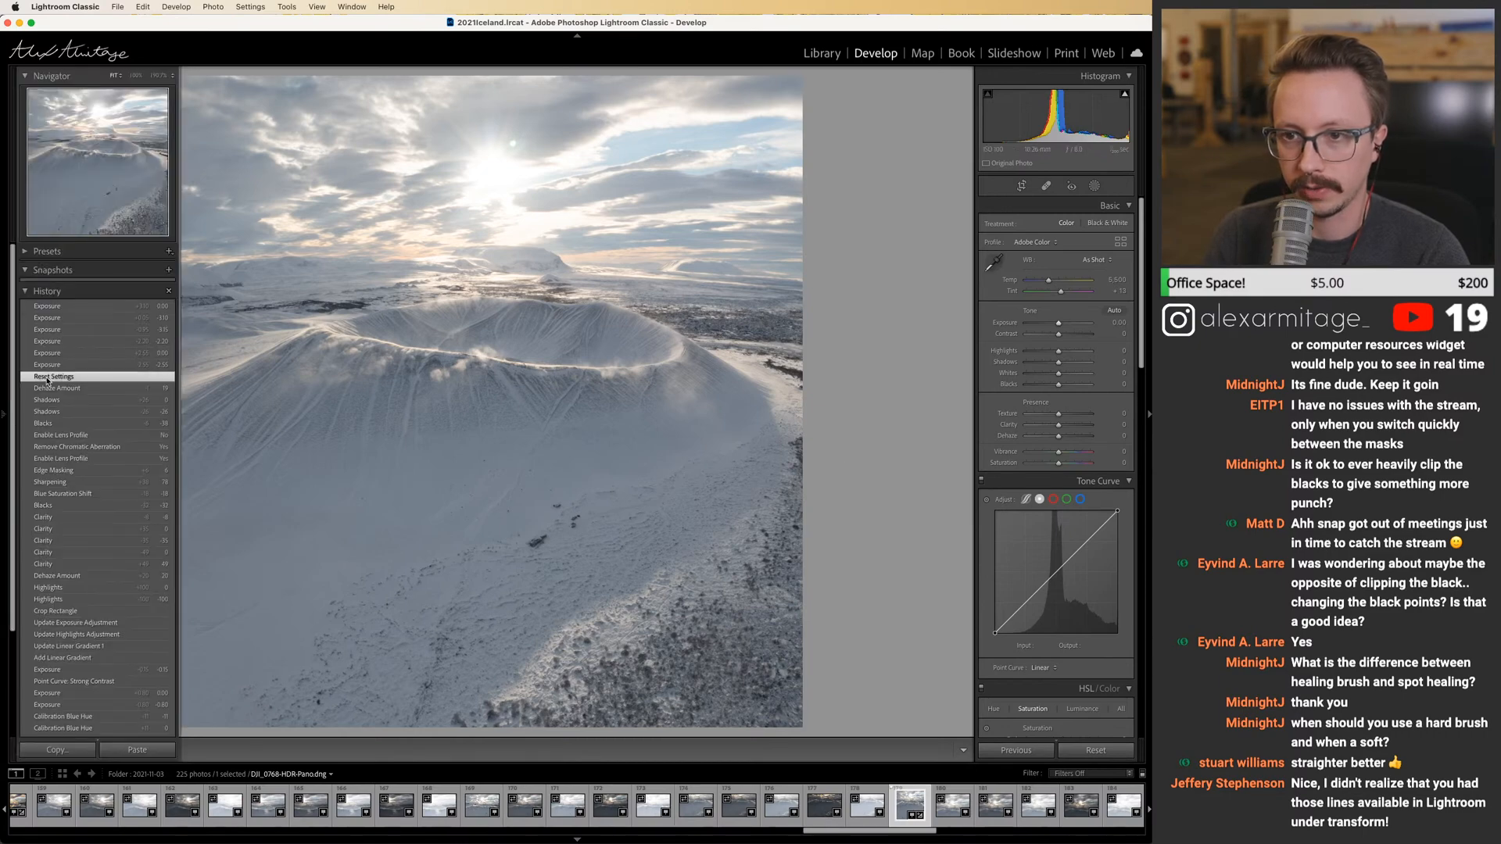
{"action": "left_click", "coordinate": [58, 389]}
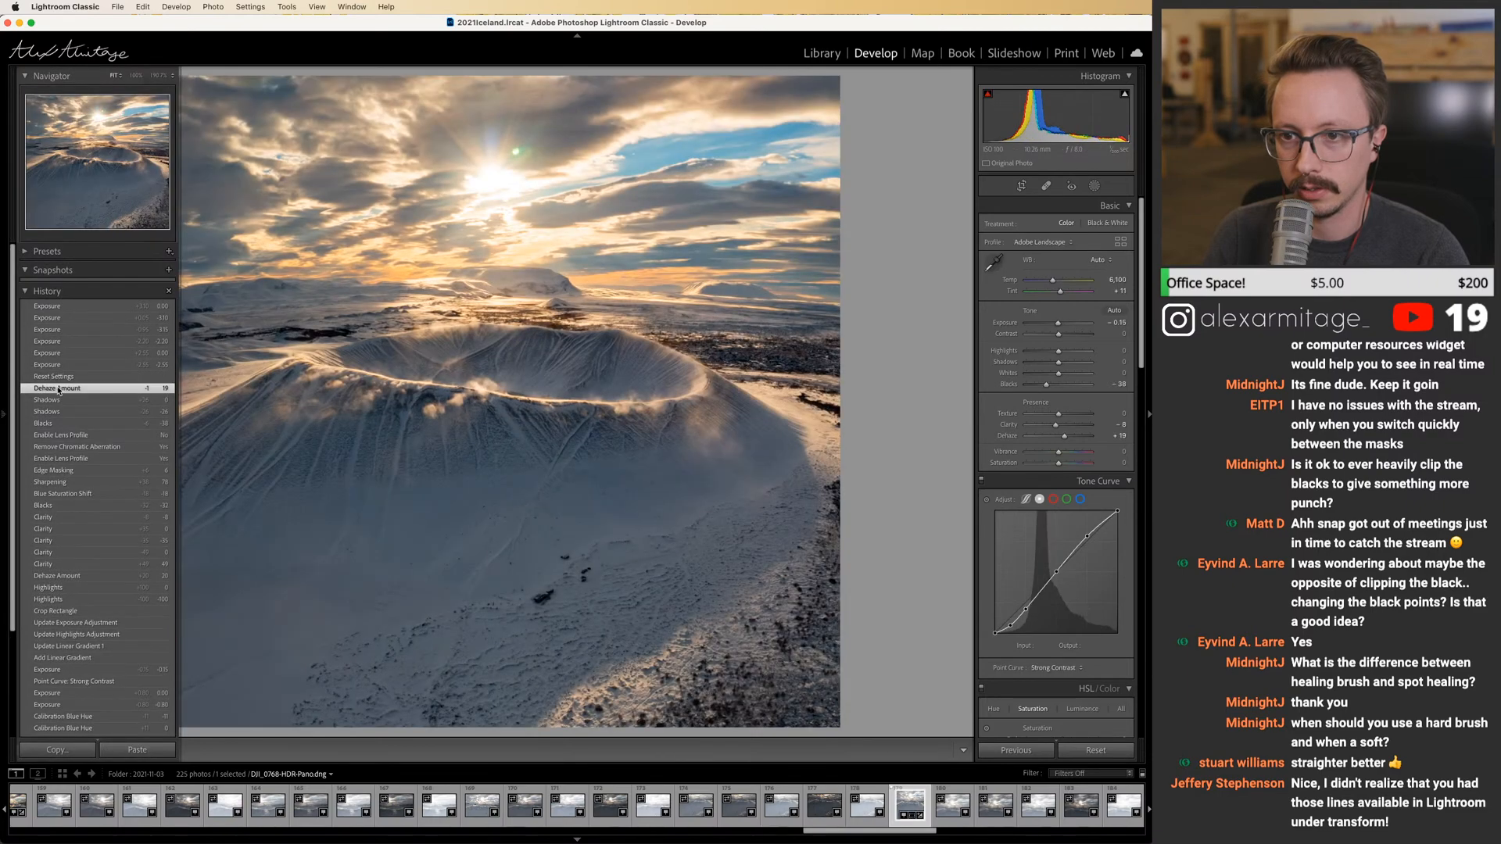
{"action": "left_click", "coordinate": [488, 405]}
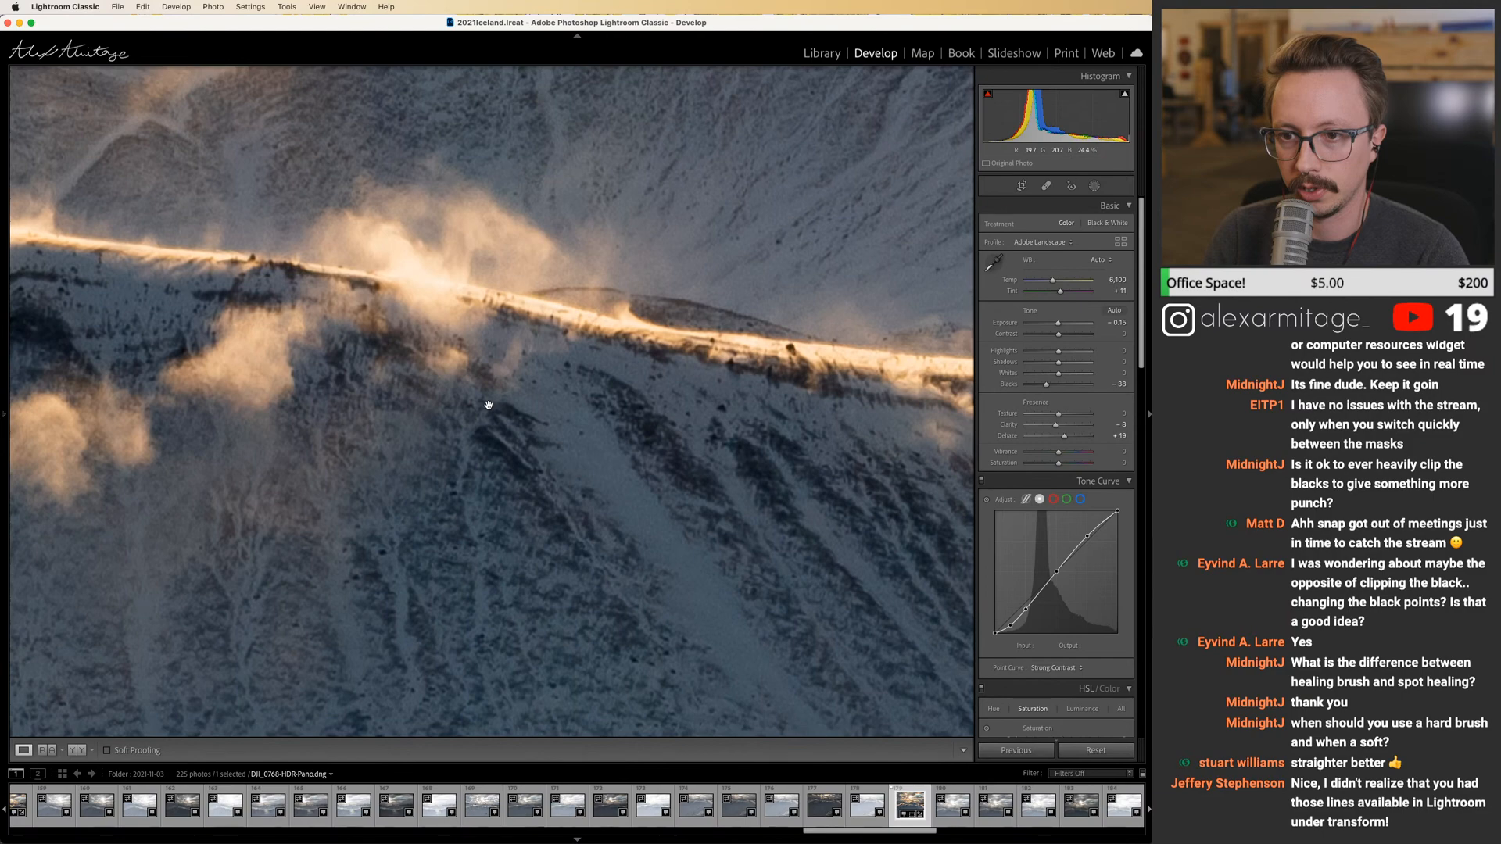
{"action": "left_click_drag", "start_coordinate": [488, 405], "coordinate": [532, 401]}
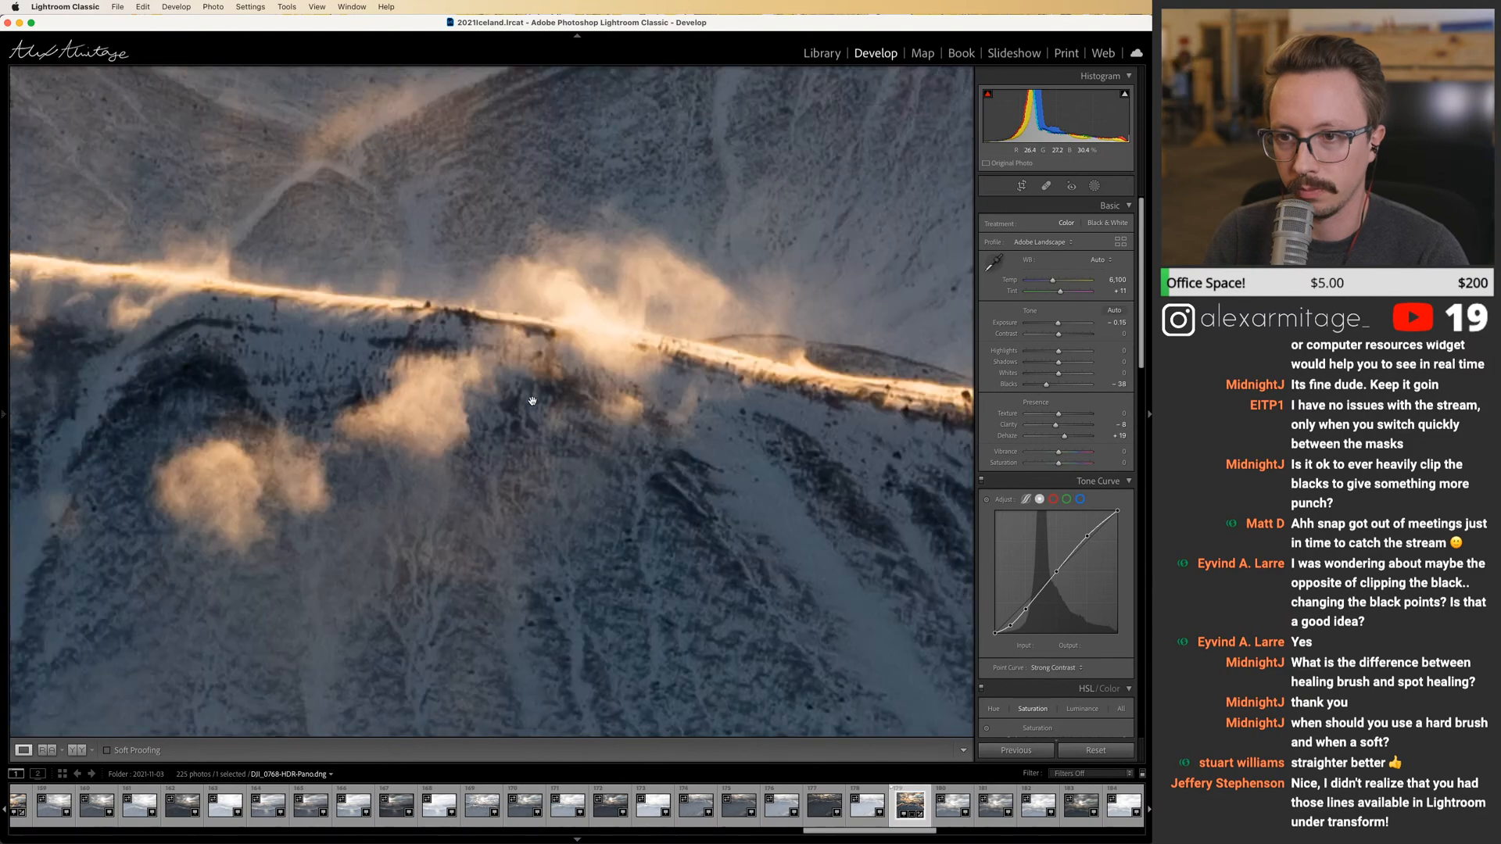
{"action": "left_click", "coordinate": [533, 401]}
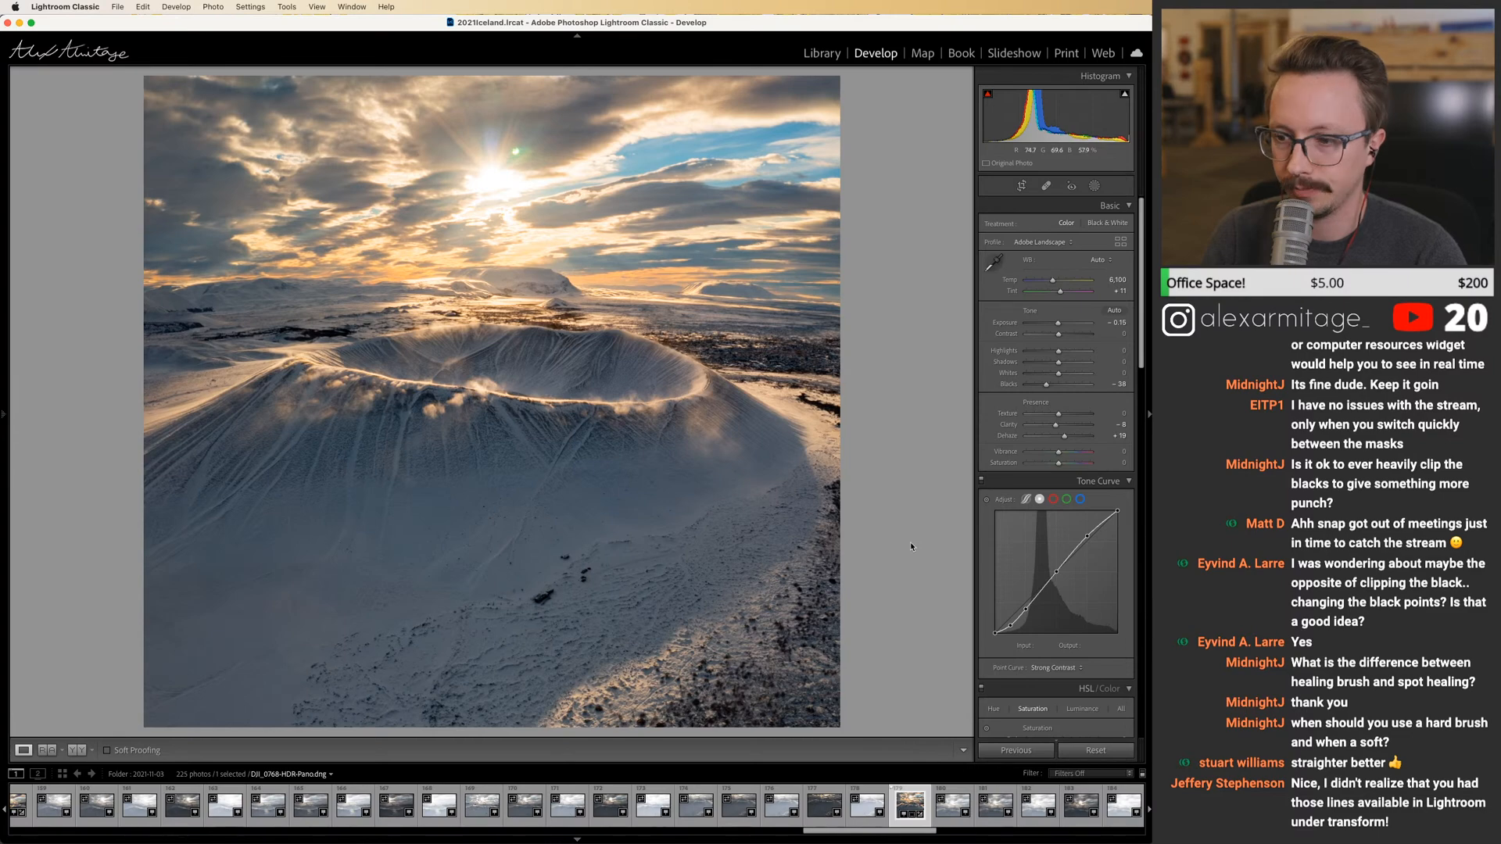
Reset the panorama's Develop settings again and open the unedited photo in Photoshop.
{"action": "key", "text": "super+shift+r"}
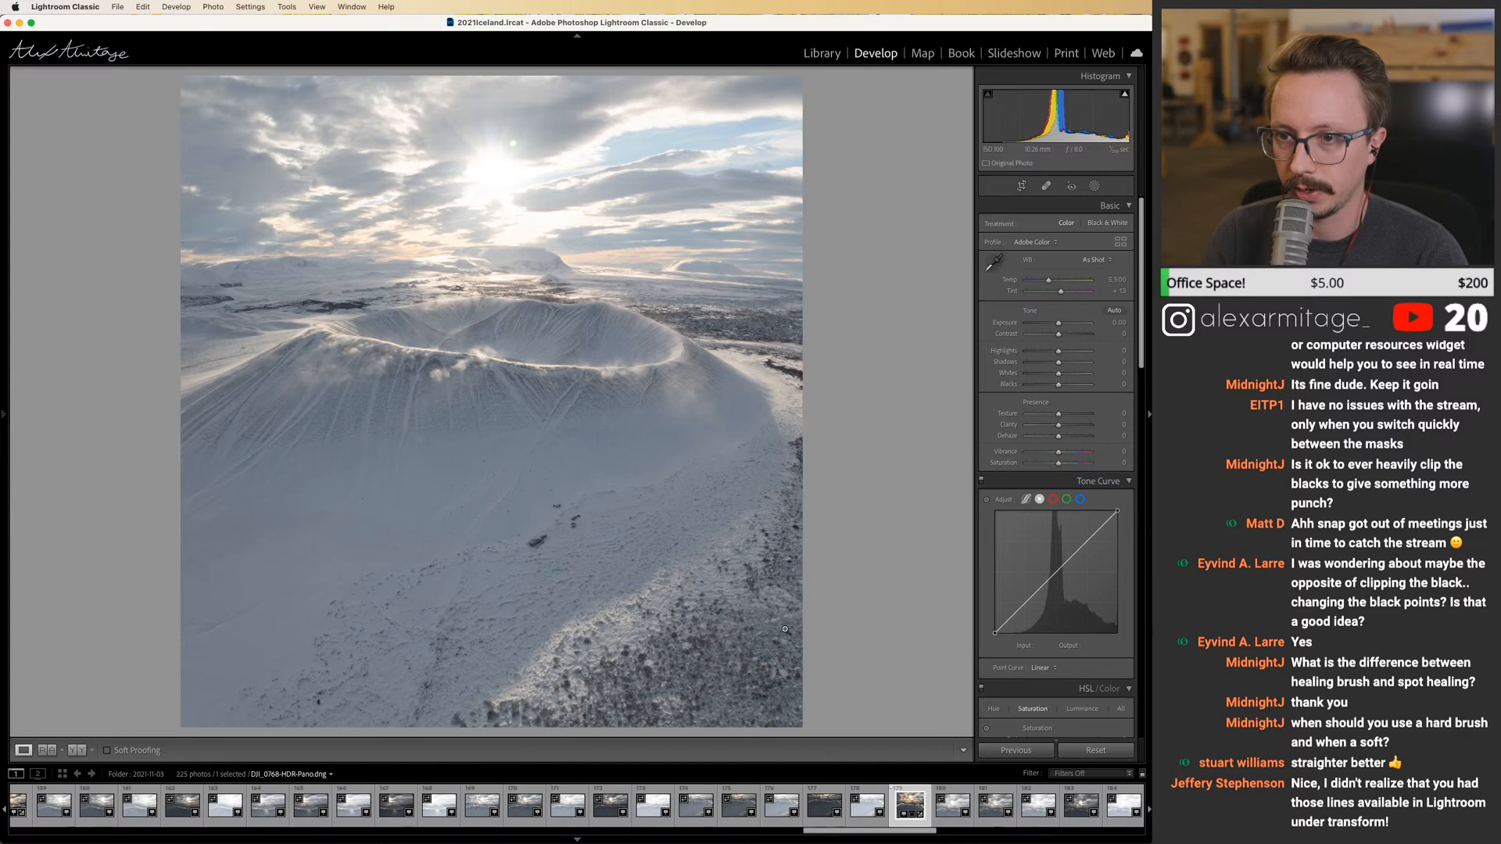
{"action": "right_click", "coordinate": [908, 805]}
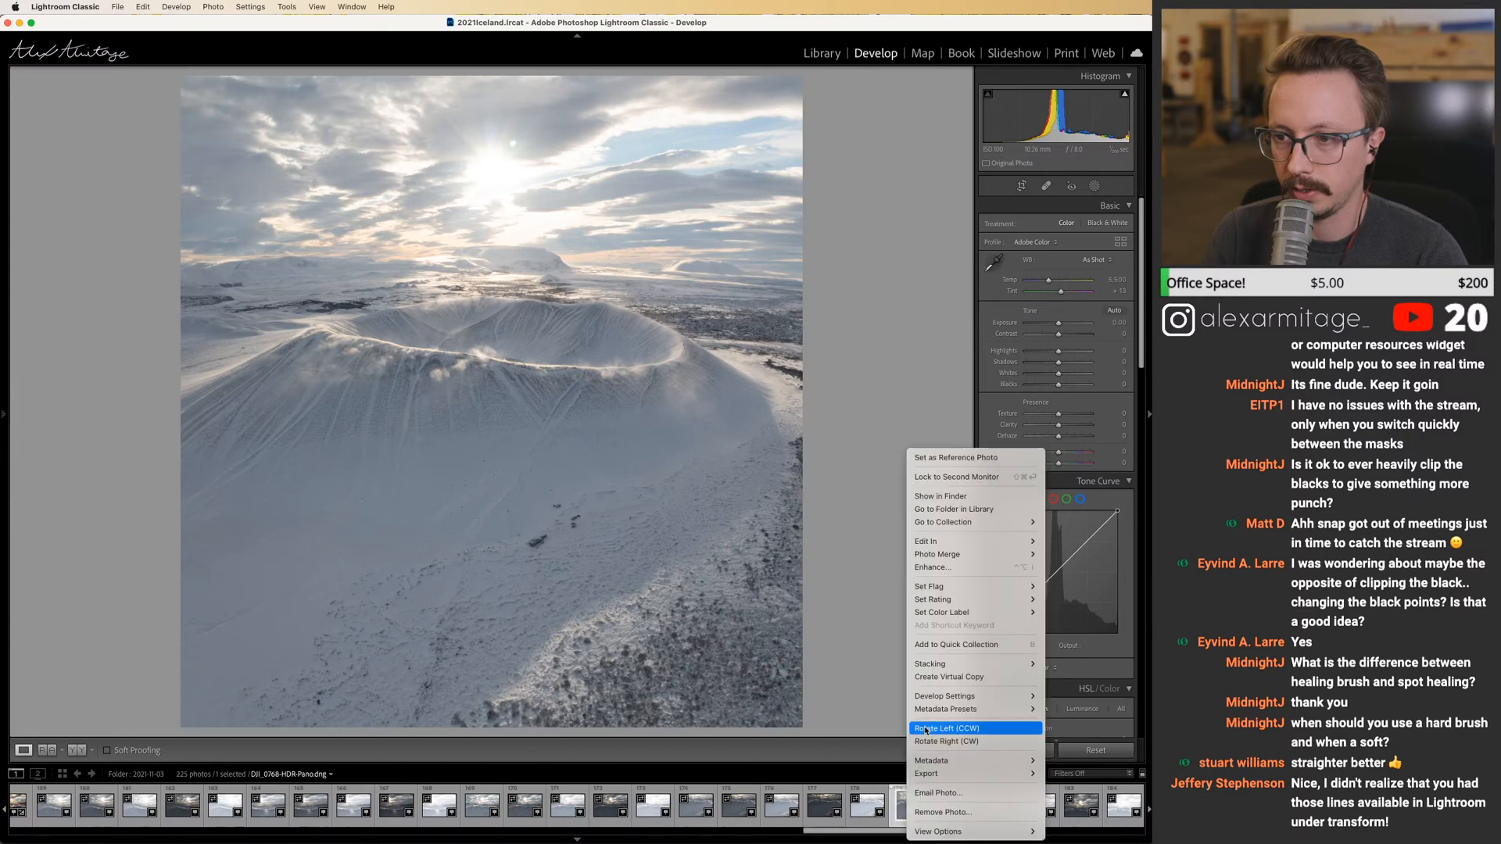
{"action": "left_click", "coordinate": [882, 540]}
{"action": "key", "text": "super+e"}
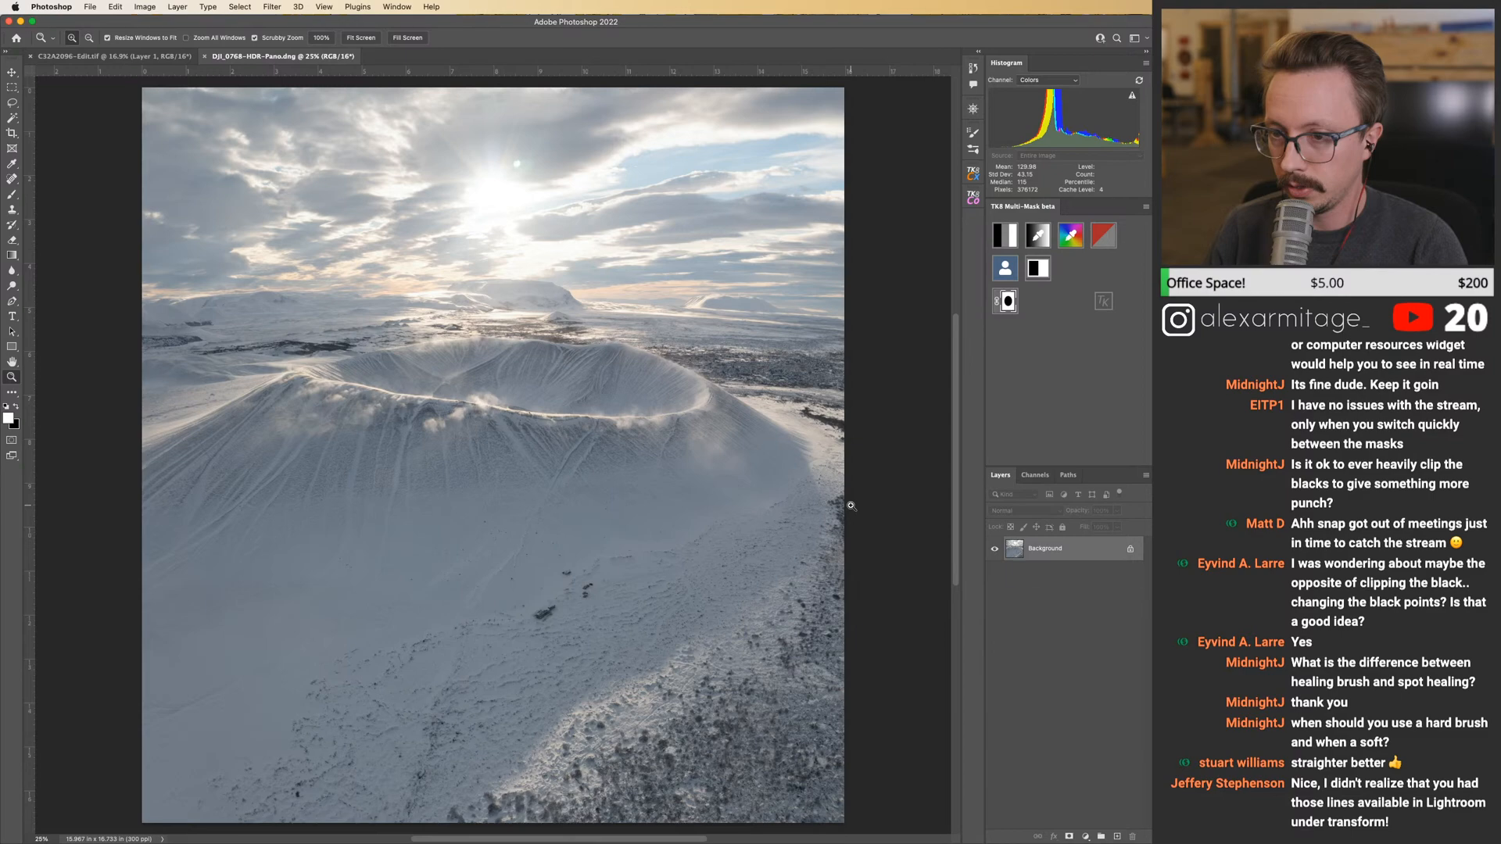
Duplicate the Background layer and delete the original, keeping only the copy.
{"action": "key", "text": "ctrl+j"}
{"action": "left_click_drag", "start_coordinate": [1045, 573], "coordinate": [1134, 838]}
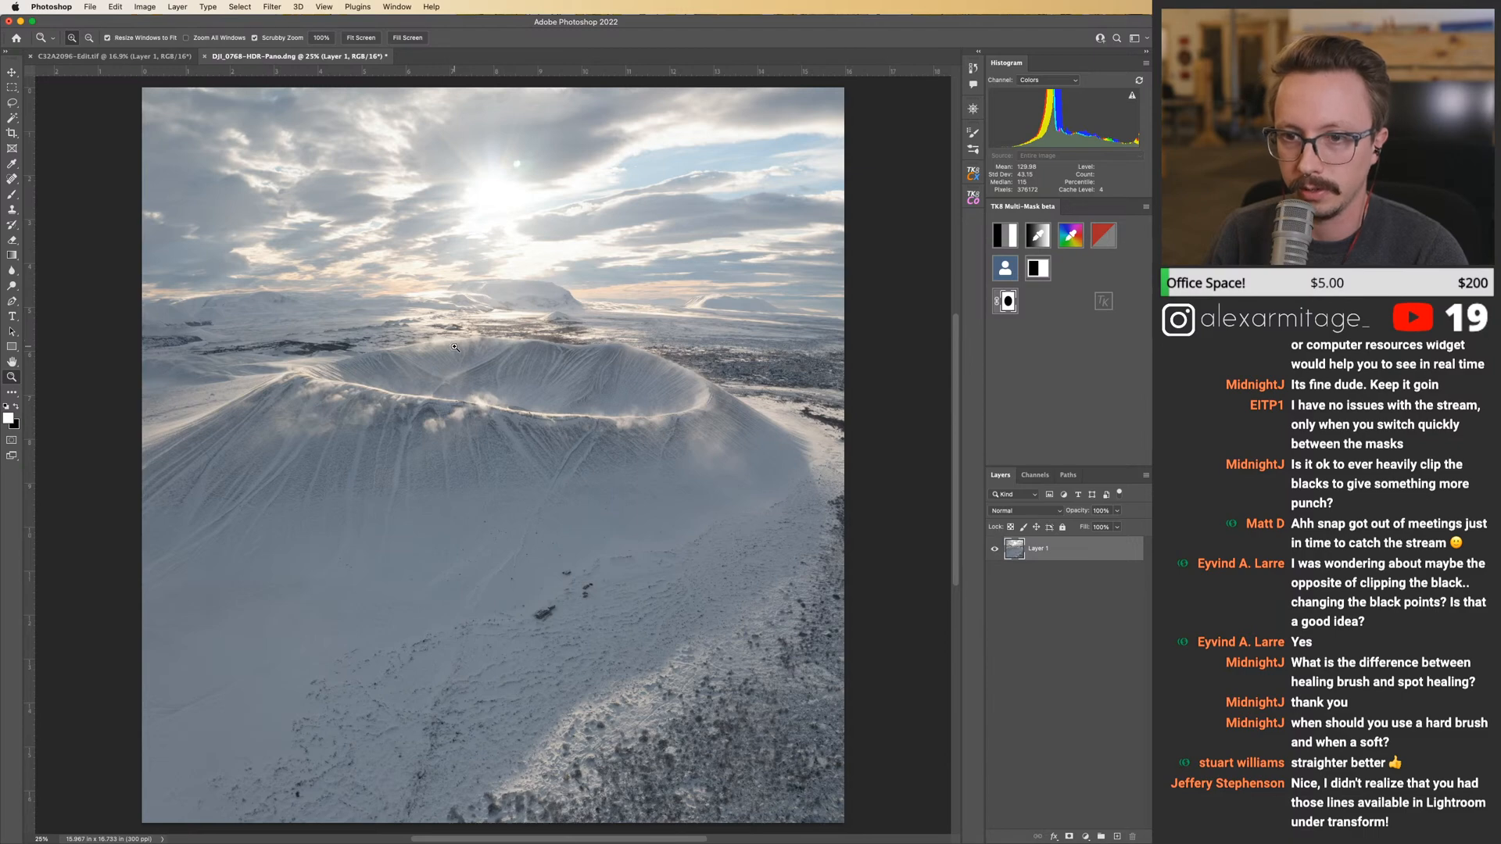
{"action": "left_click_drag", "start_coordinate": [454, 347], "coordinate": [495, 347]}
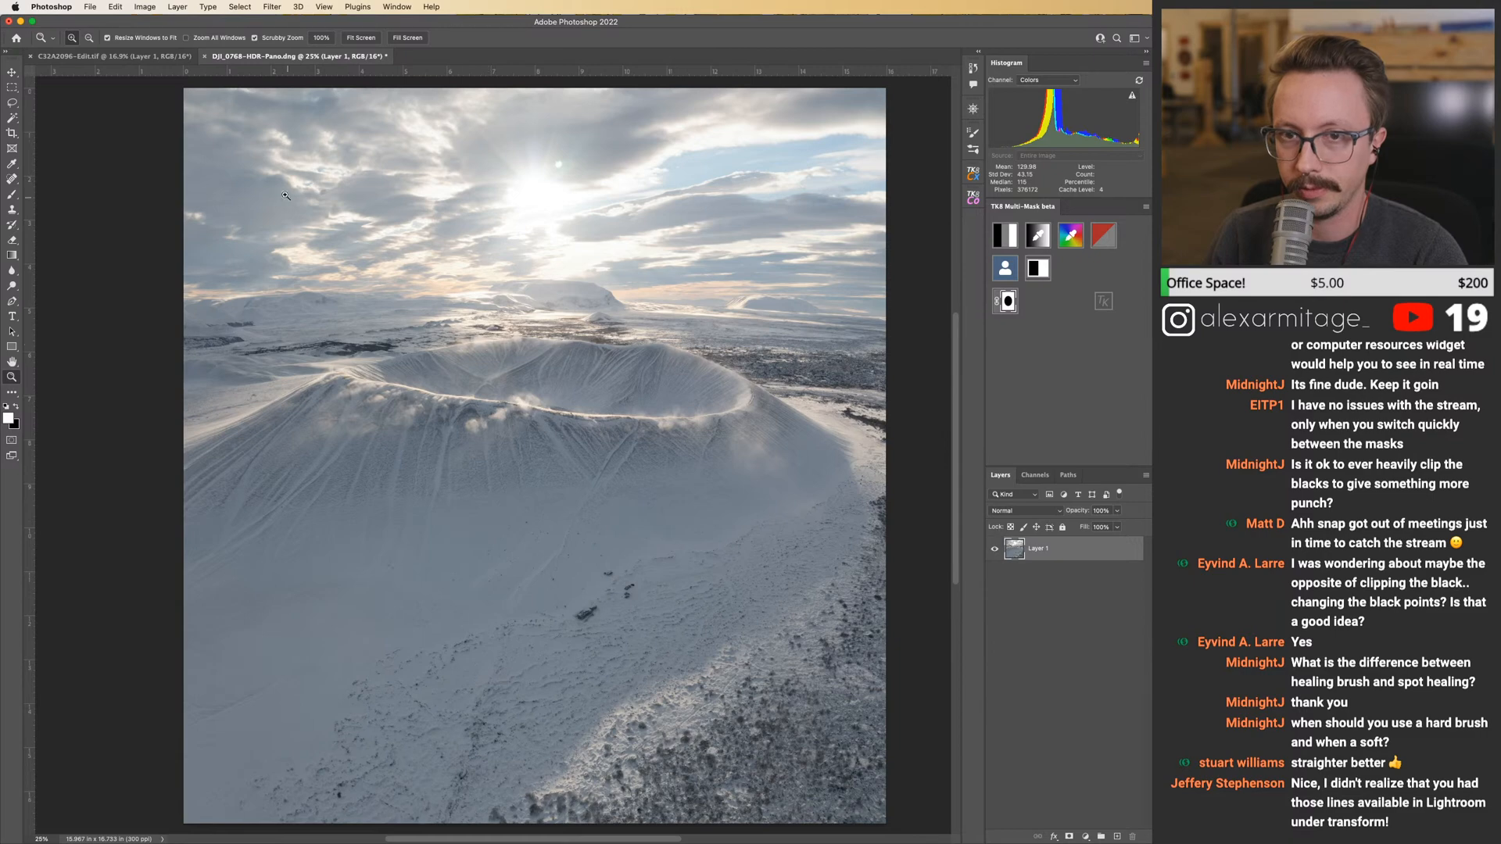
Start a Warp transform on the layer and place a horizontal guide across the photo just below the distant mountains.
{"action": "left_click", "coordinate": [114, 6]}
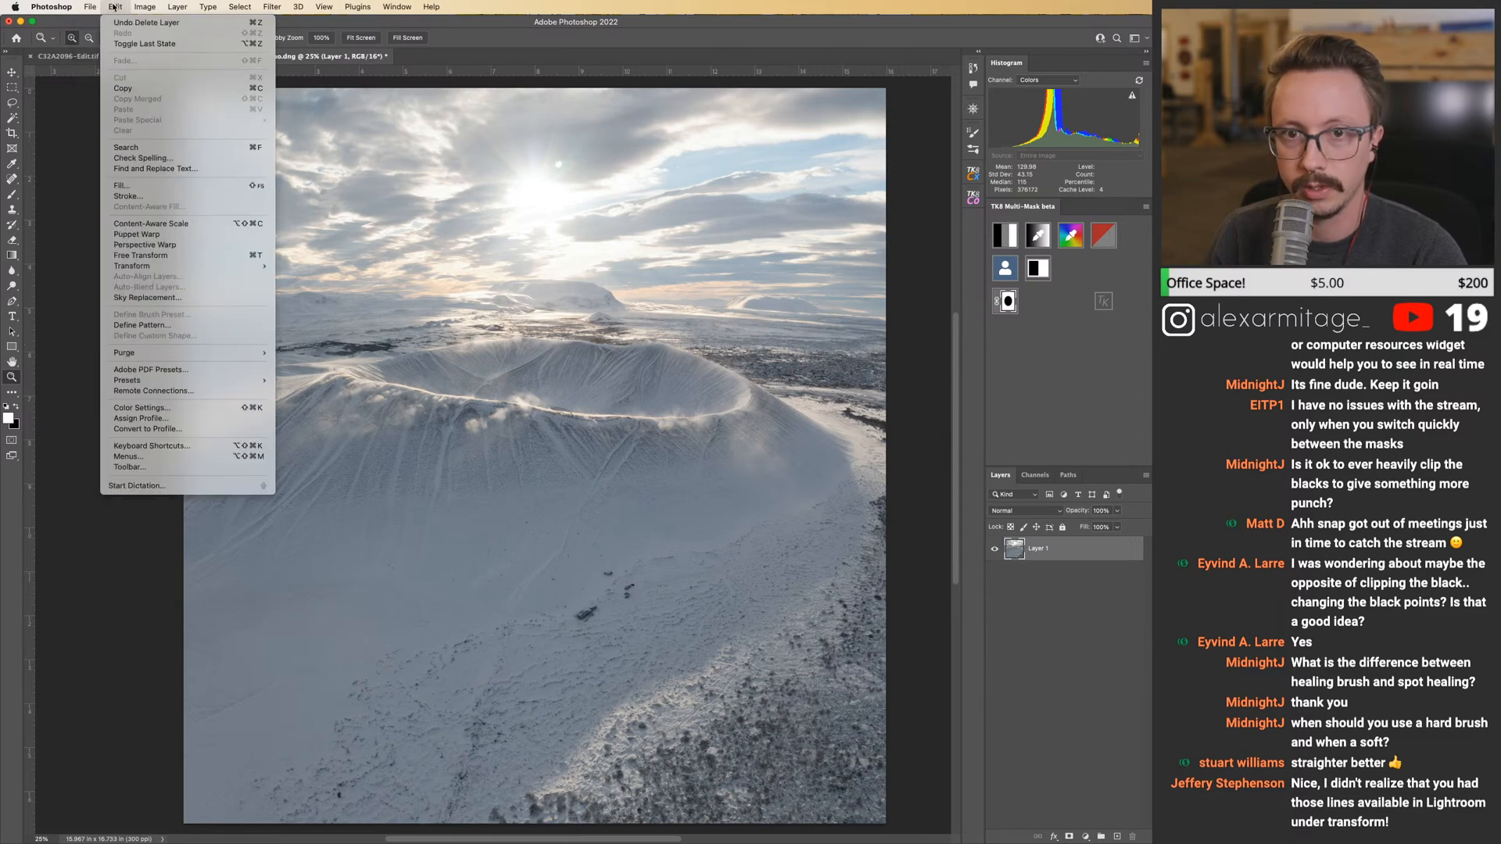
{"action": "mouse_move", "coordinate": [159, 267]}
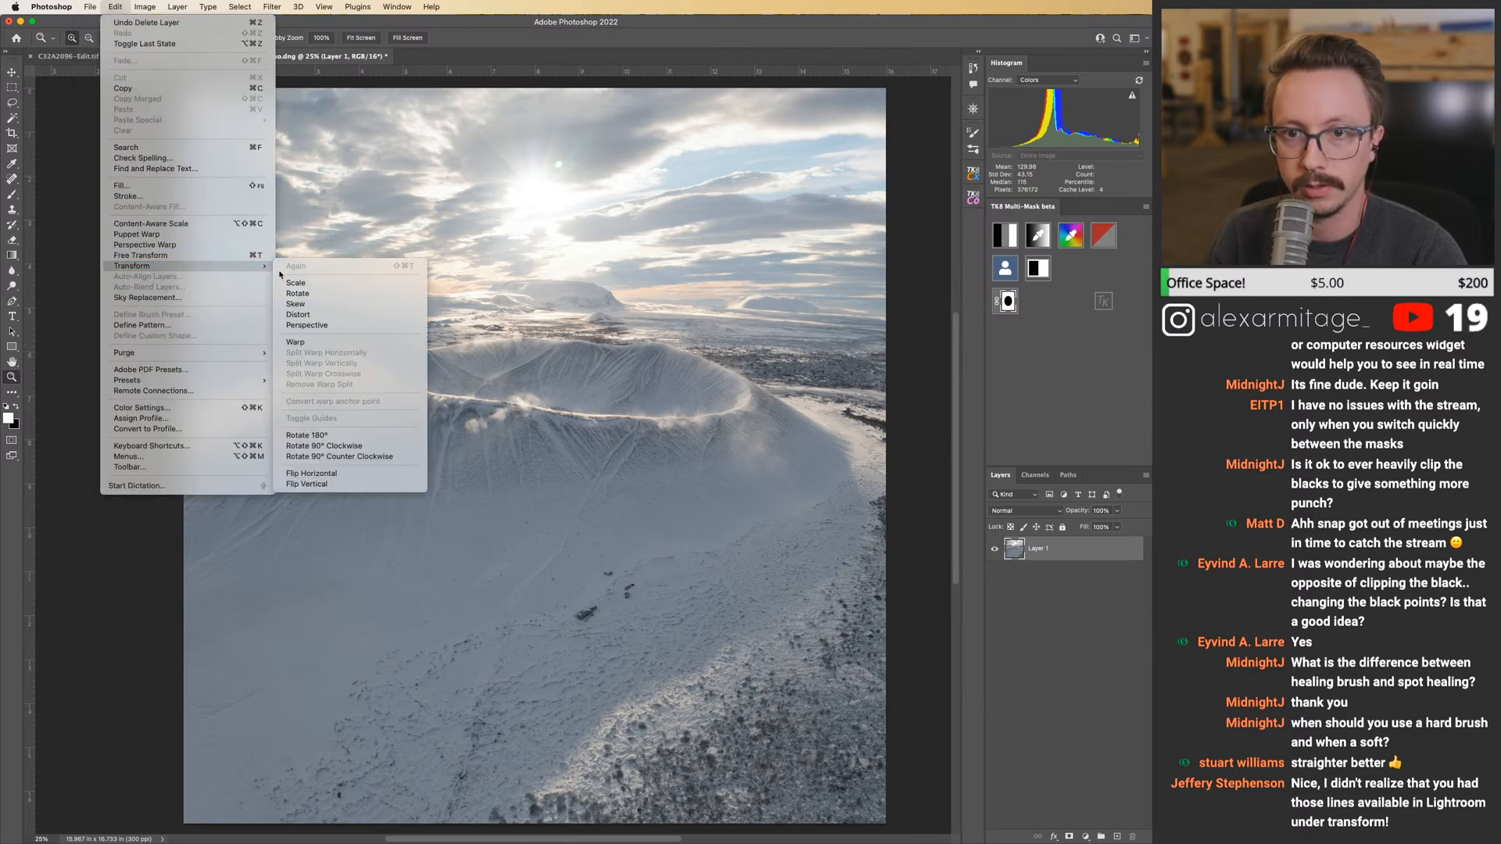
{"action": "left_click", "coordinate": [336, 344]}
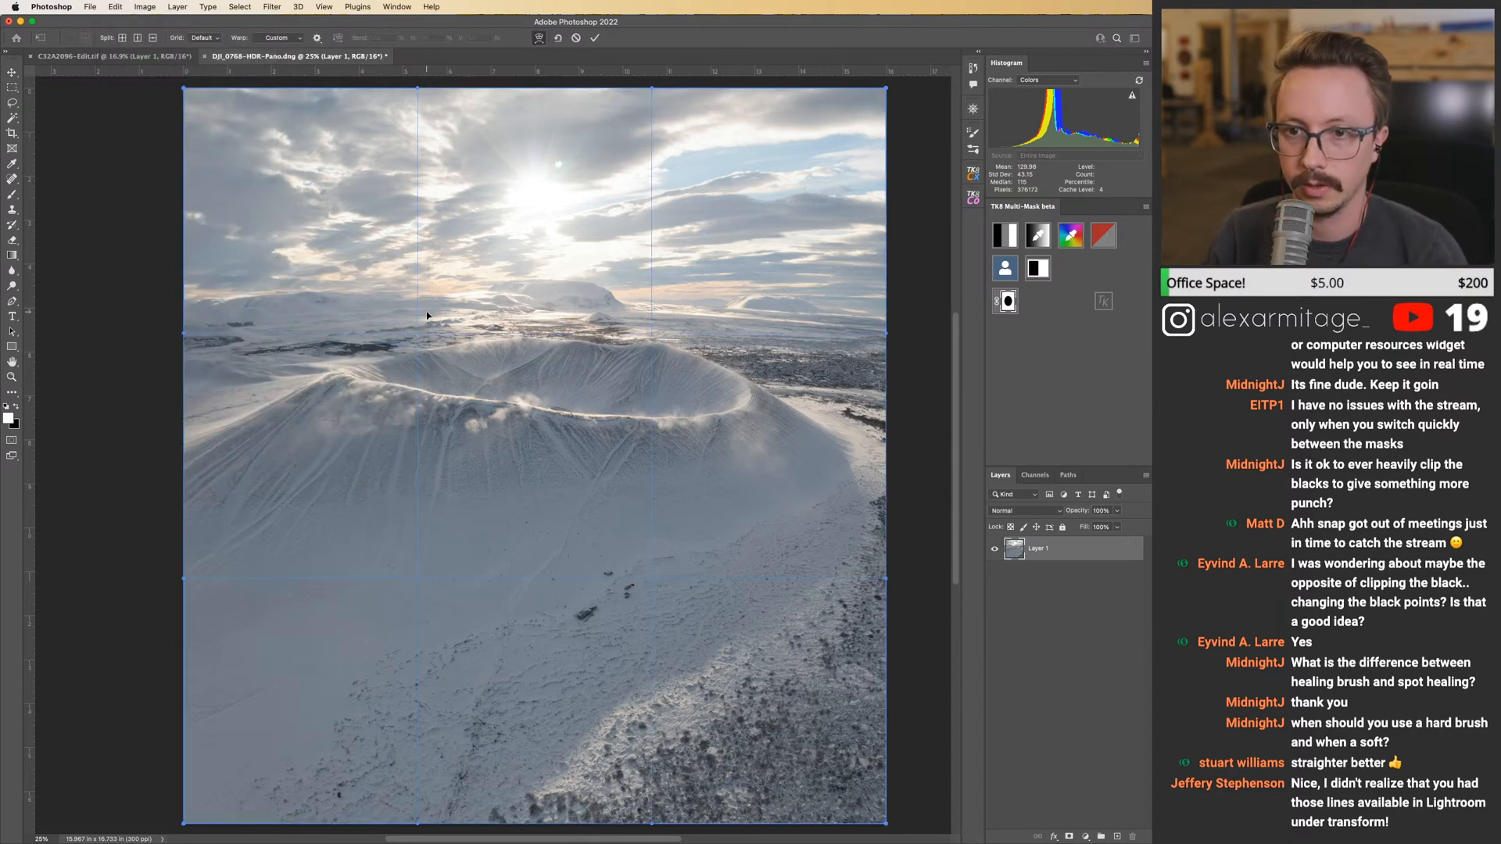
{"action": "left_click_drag", "start_coordinate": [475, 73], "coordinate": [504, 321]}
{"action": "left_click_drag", "start_coordinate": [839, 323], "coordinate": [839, 331]}
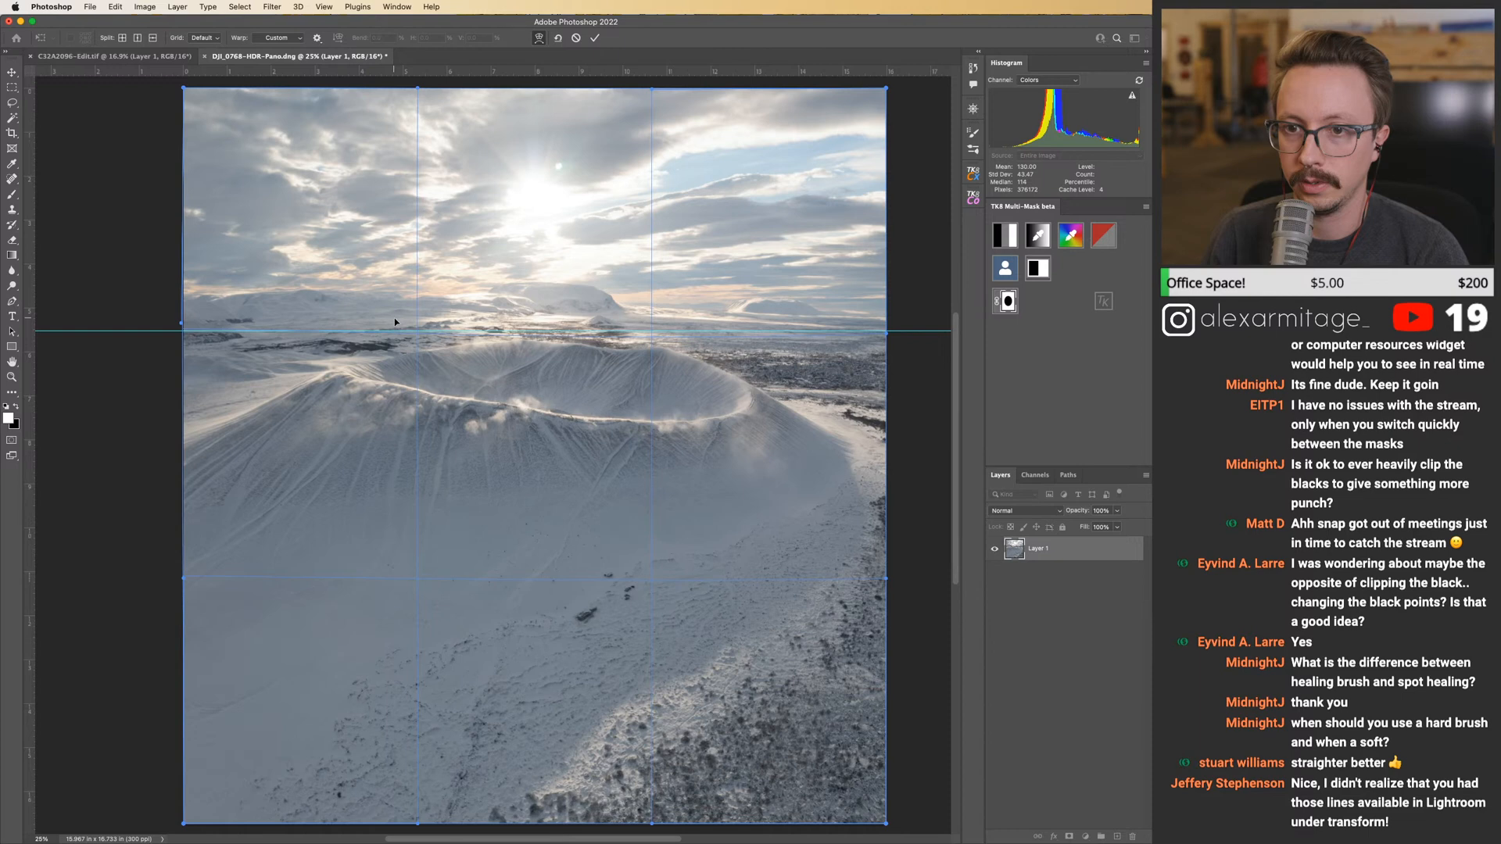
Warp both sides of the horizon in small moves until it runs level with the guide, and apply the warp.
{"action": "left_click_drag", "start_coordinate": [874, 317], "coordinate": [877, 318]}
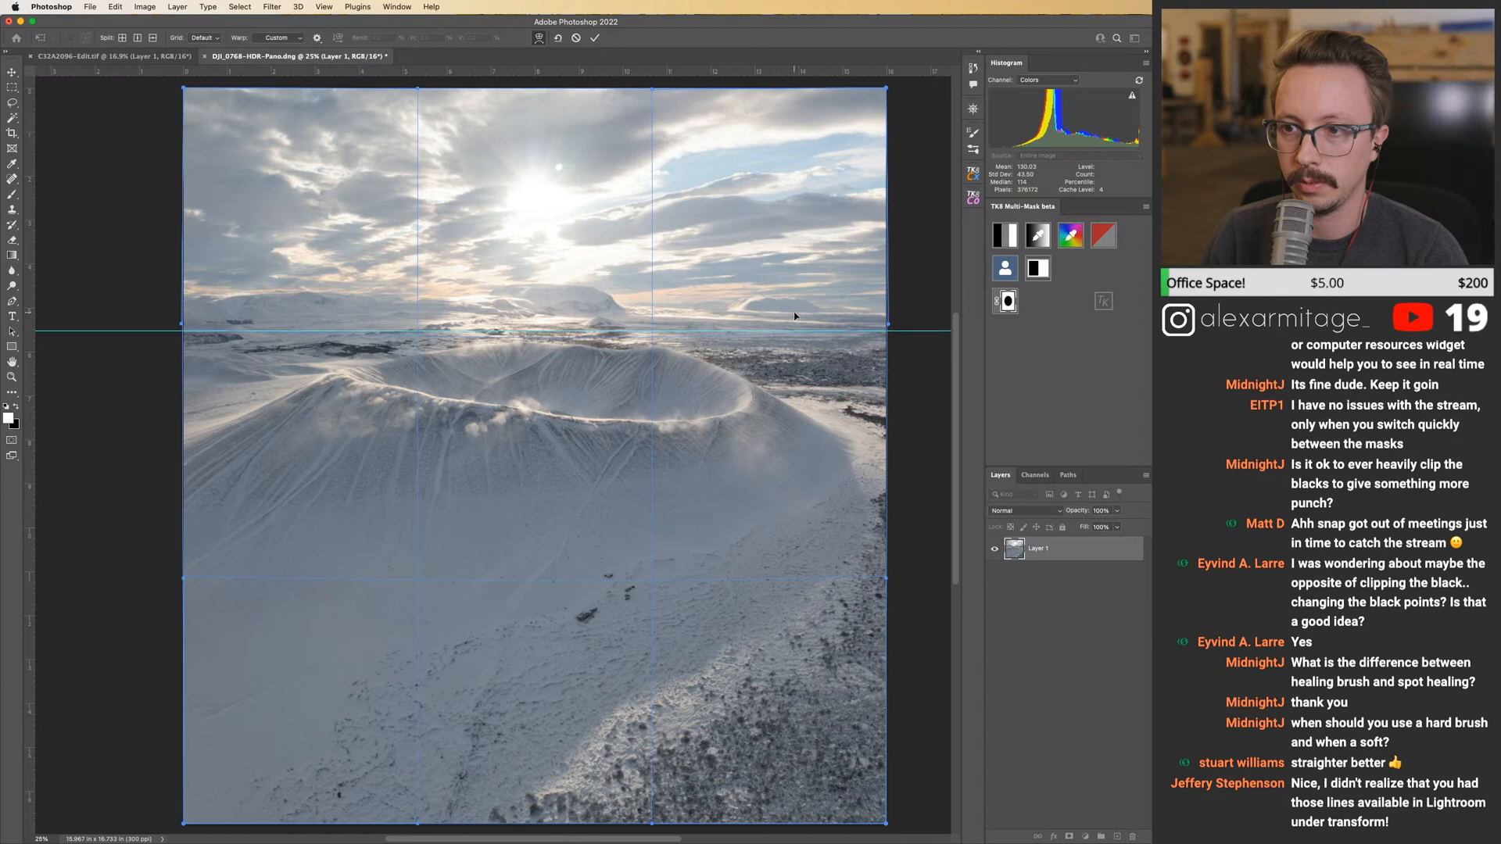
{"action": "left_click_drag", "start_coordinate": [888, 323], "coordinate": [888, 334]}
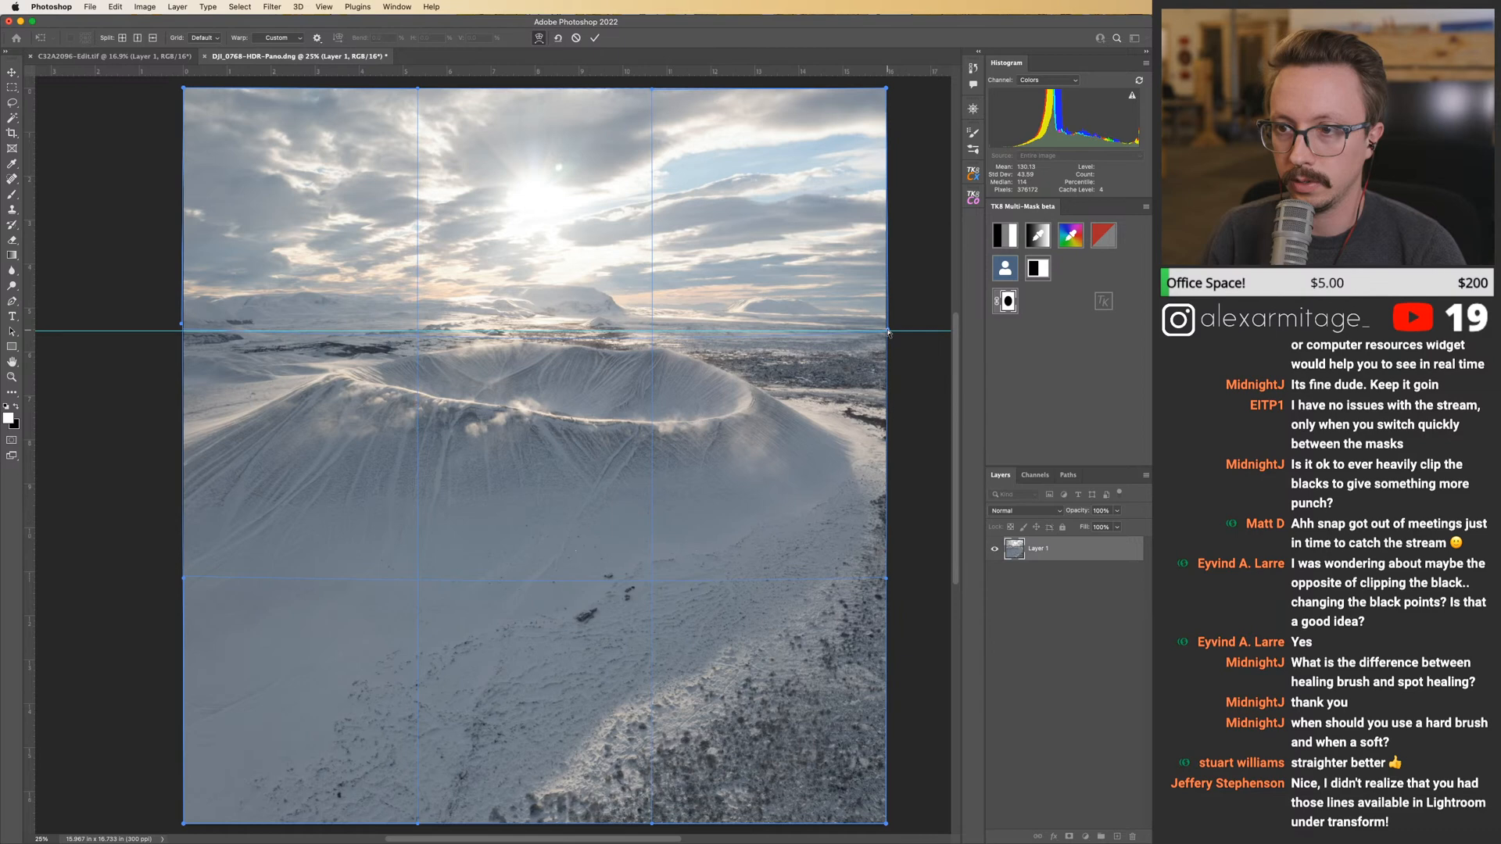
{"action": "left_click_drag", "start_coordinate": [640, 313], "coordinate": [640, 315]}
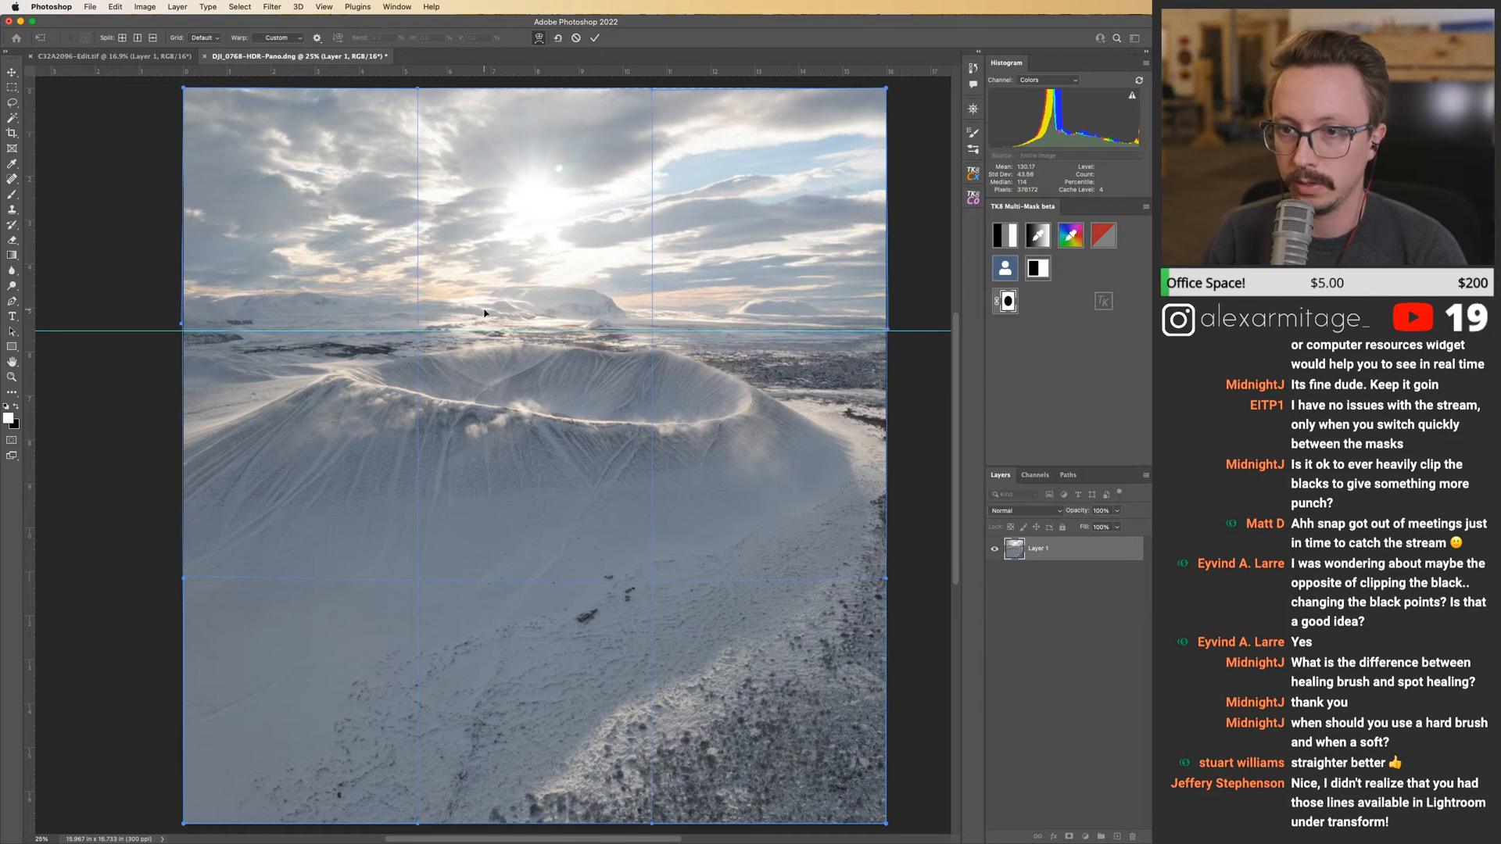
{"action": "left_click_drag", "start_coordinate": [212, 320], "coordinate": [208, 311]}
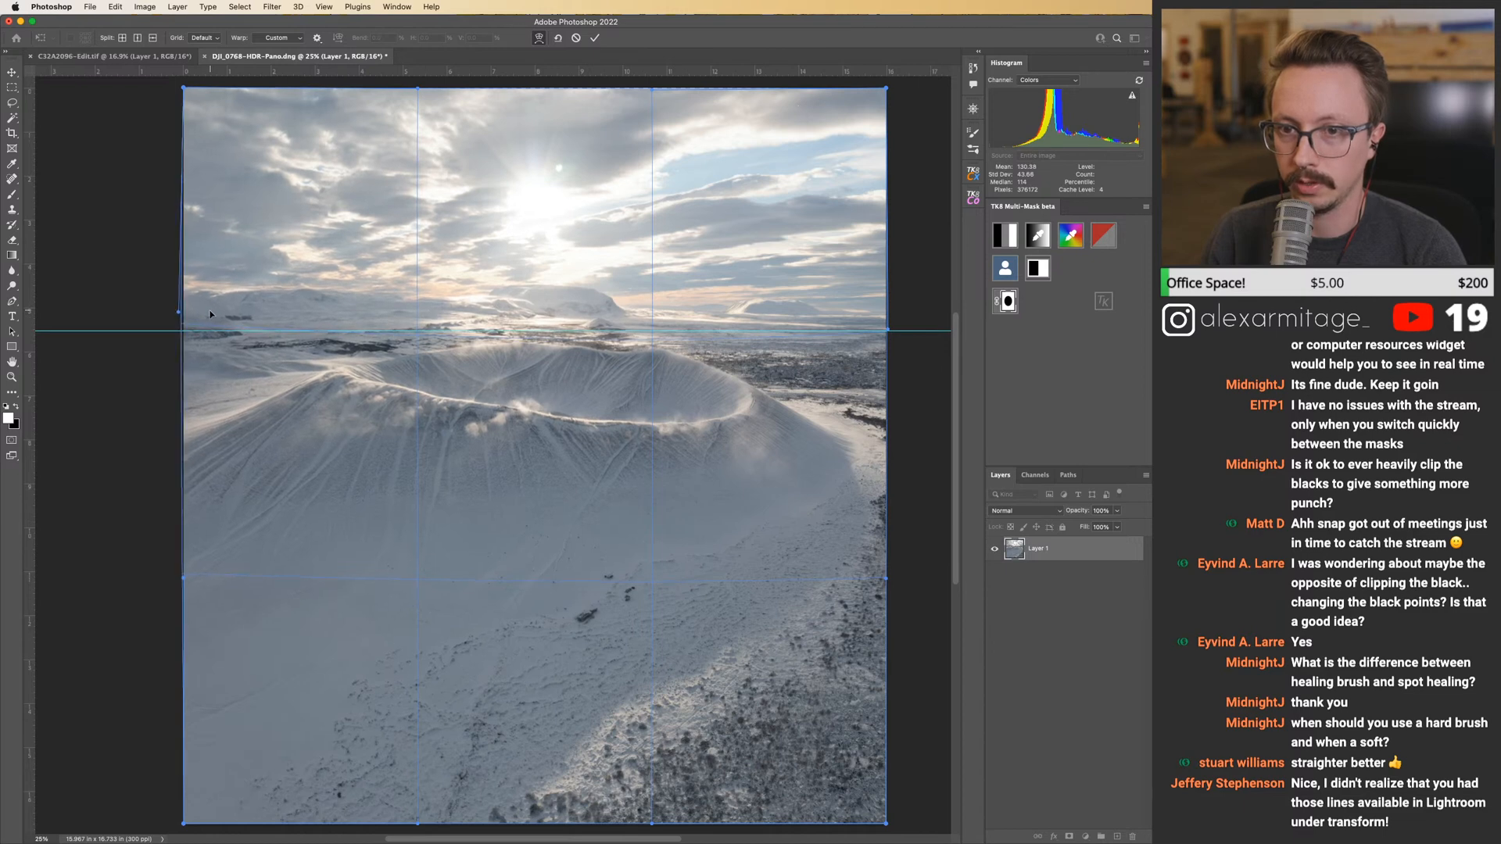
{"action": "left_click", "coordinate": [265, 311], "text": "alt"}
{"action": "key", "text": "super+z"}
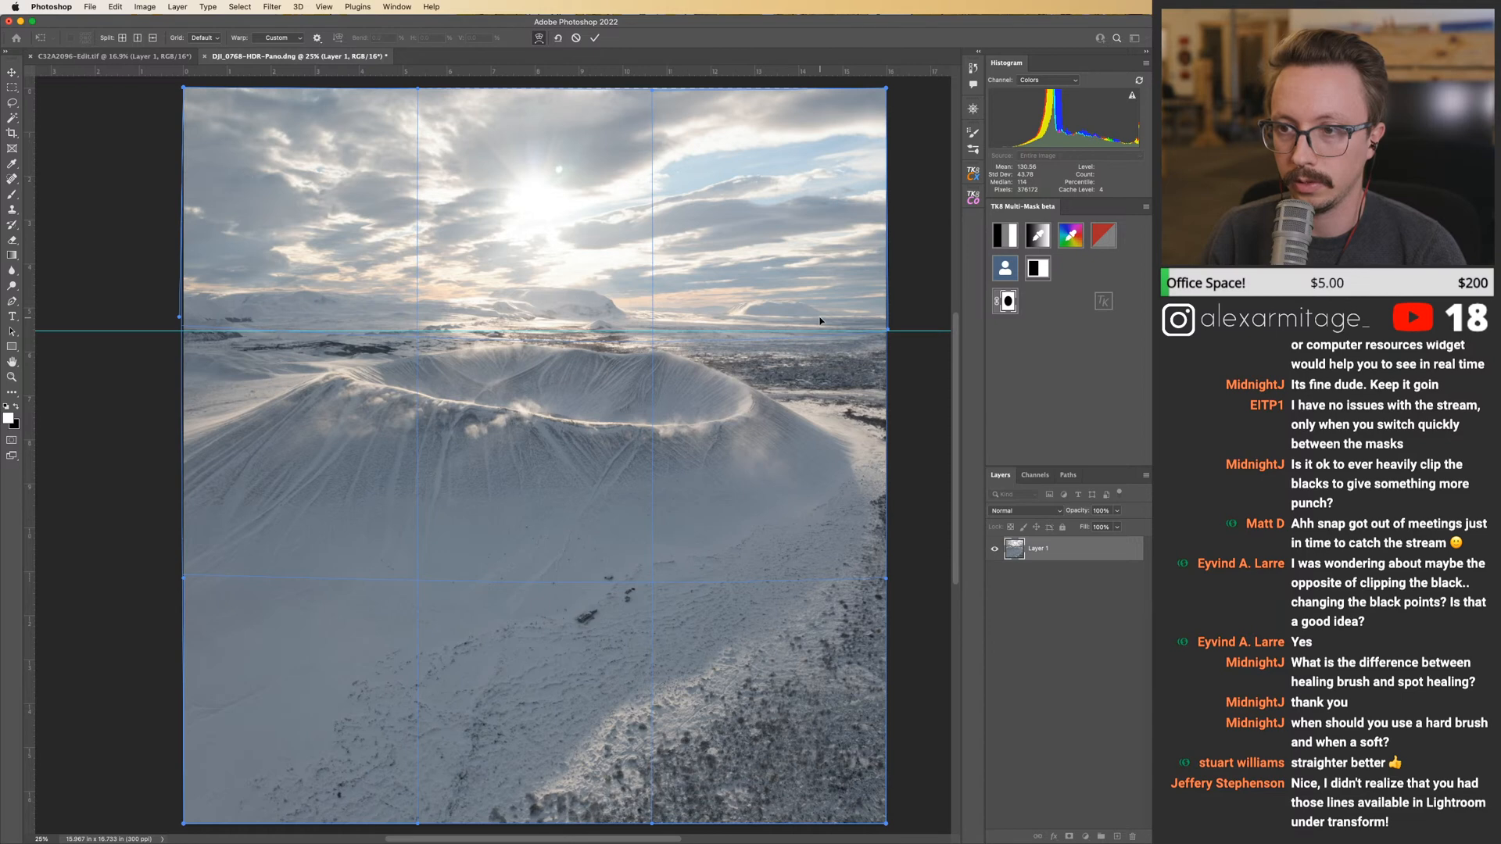
{"action": "left_click_drag", "start_coordinate": [819, 321], "coordinate": [819, 319]}
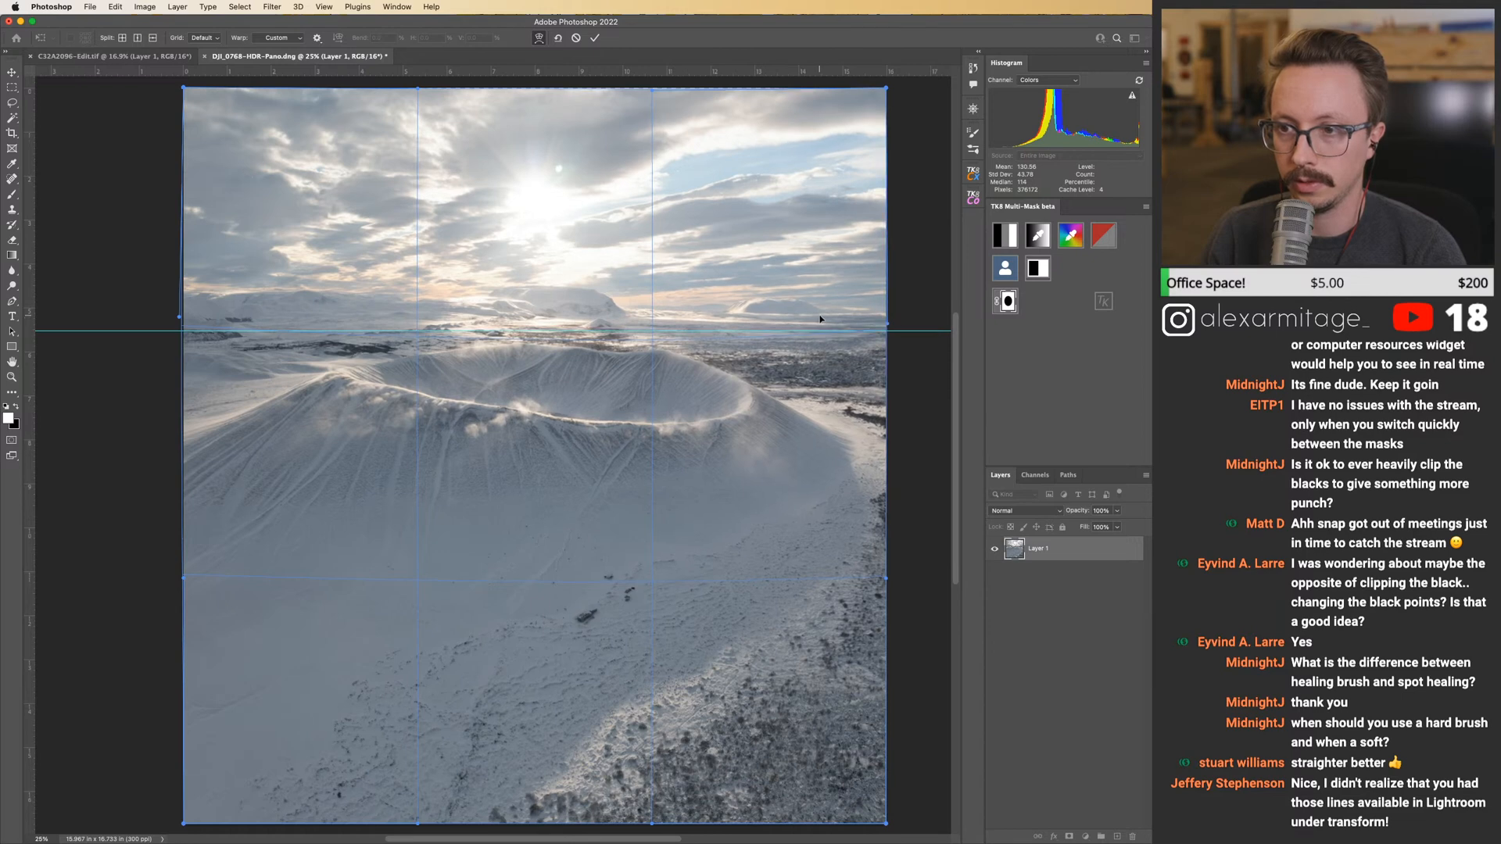
{"action": "left_click_drag", "start_coordinate": [808, 315], "coordinate": [782, 308]}
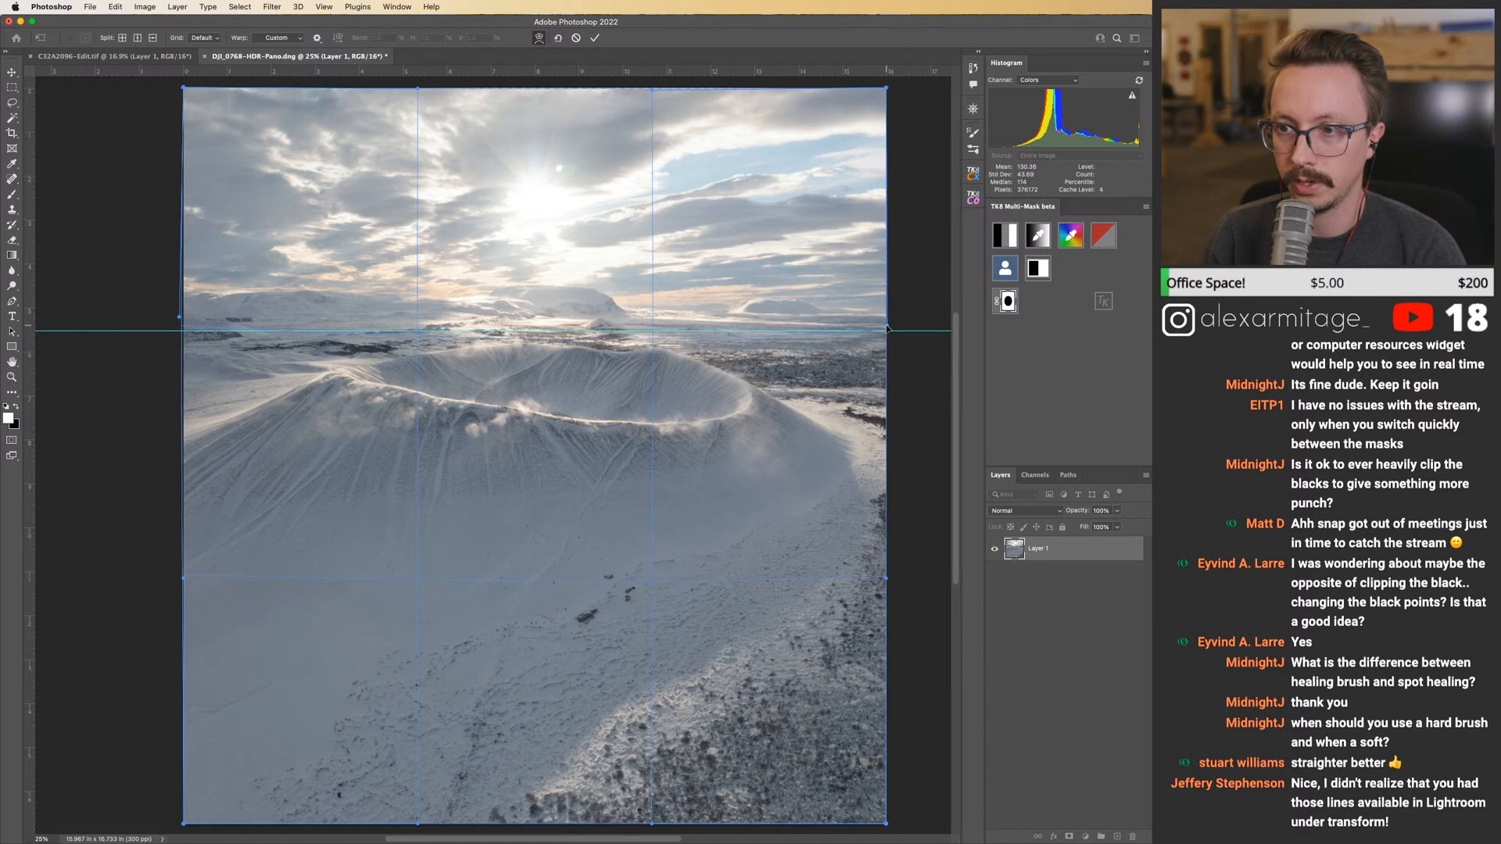
{"action": "left_click_drag", "start_coordinate": [888, 327], "coordinate": [889, 329]}
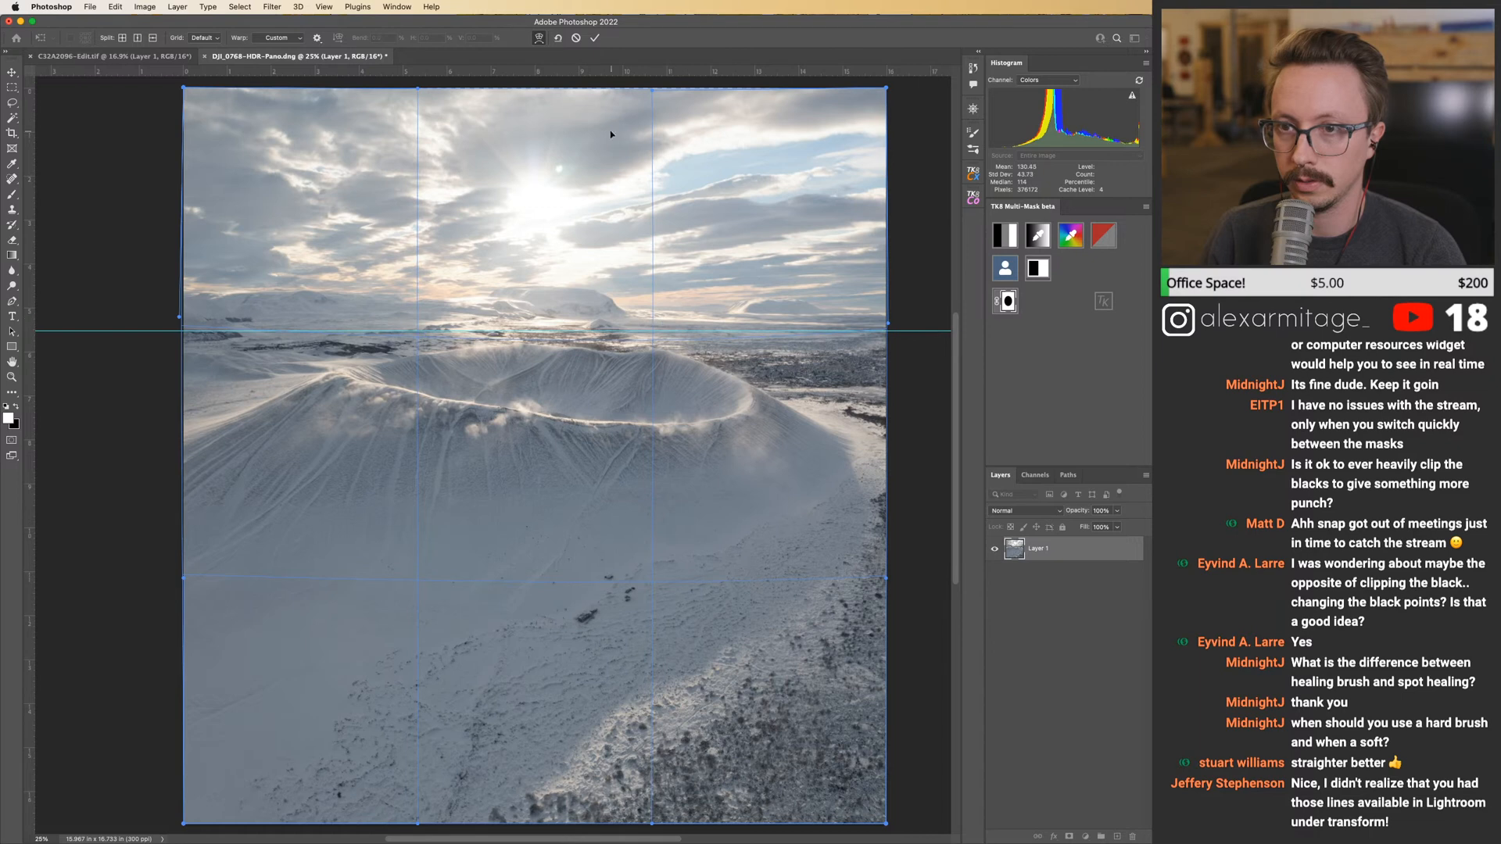
{"action": "key", "text": "Return"}
{"action": "key", "text": "z"}
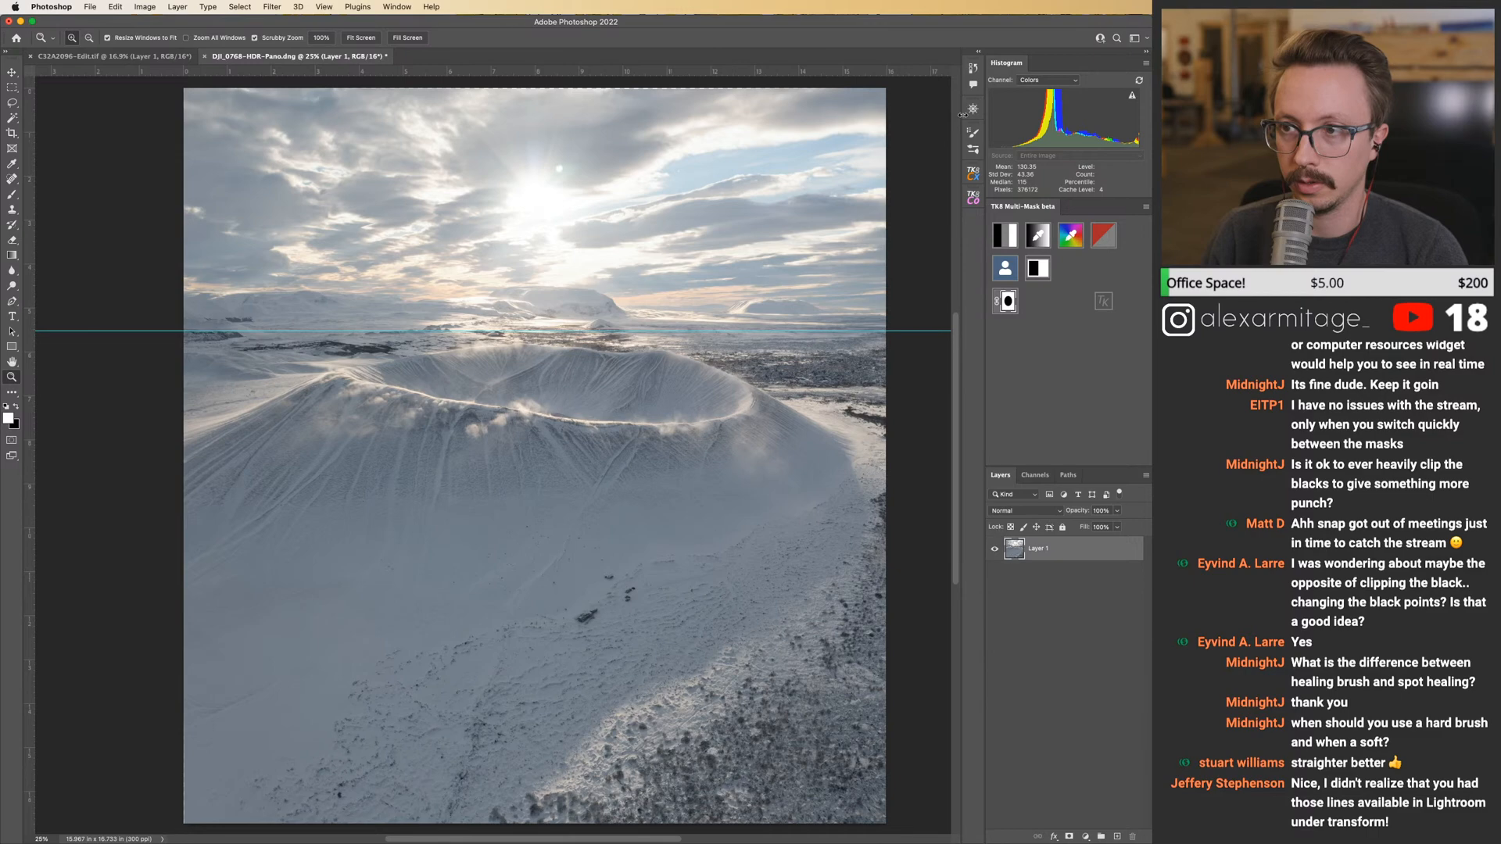
Compare the panorama before and after the warp by switching between its history states.
{"action": "left_click", "coordinate": [973, 68]}
{"action": "left_click", "coordinate": [875, 132]}
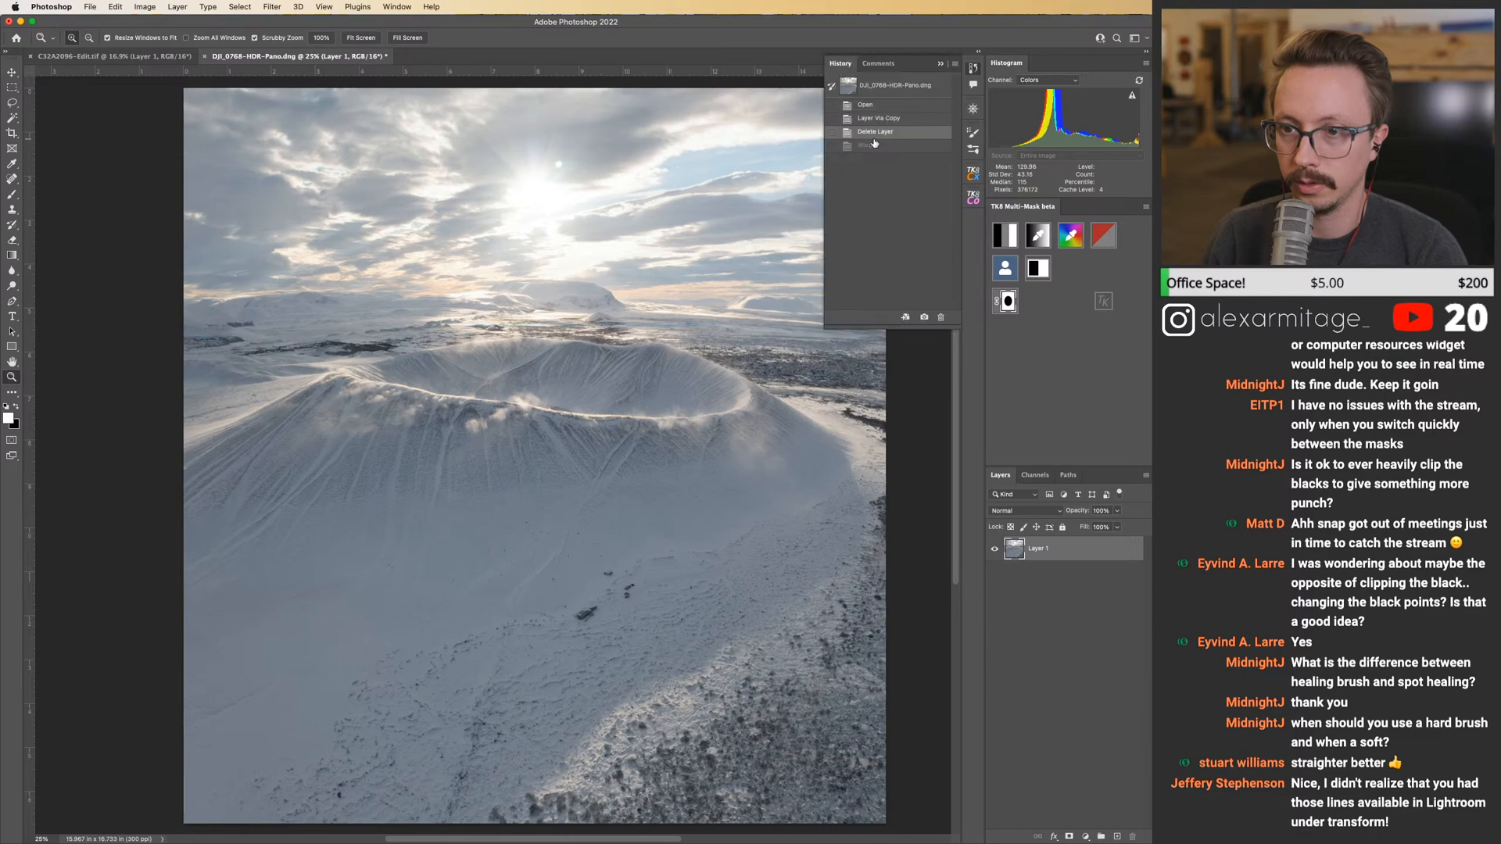
{"action": "left_click", "coordinate": [875, 145]}
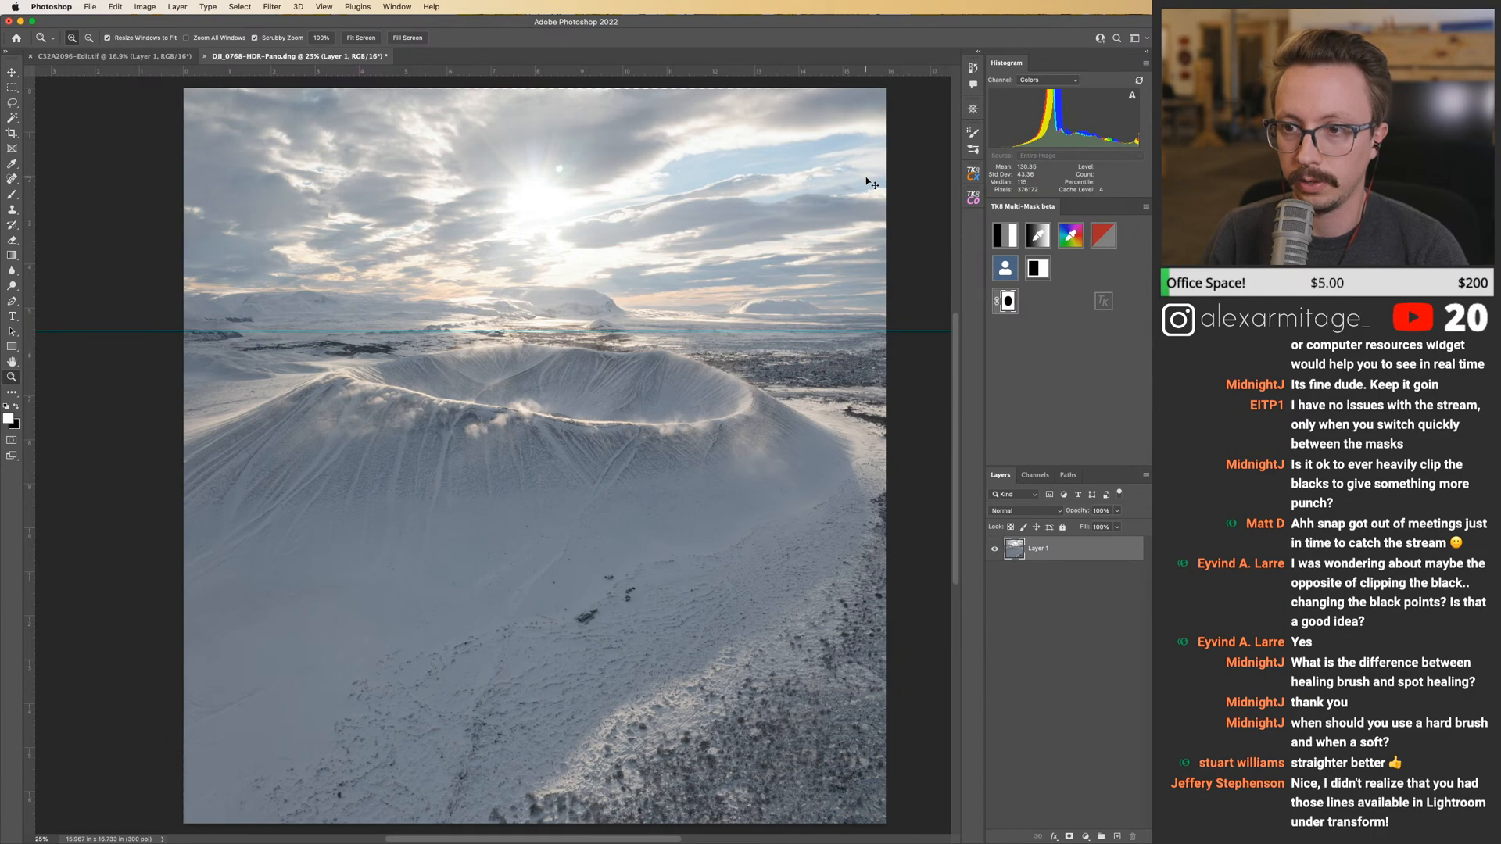
{"action": "key", "text": "super+z"}
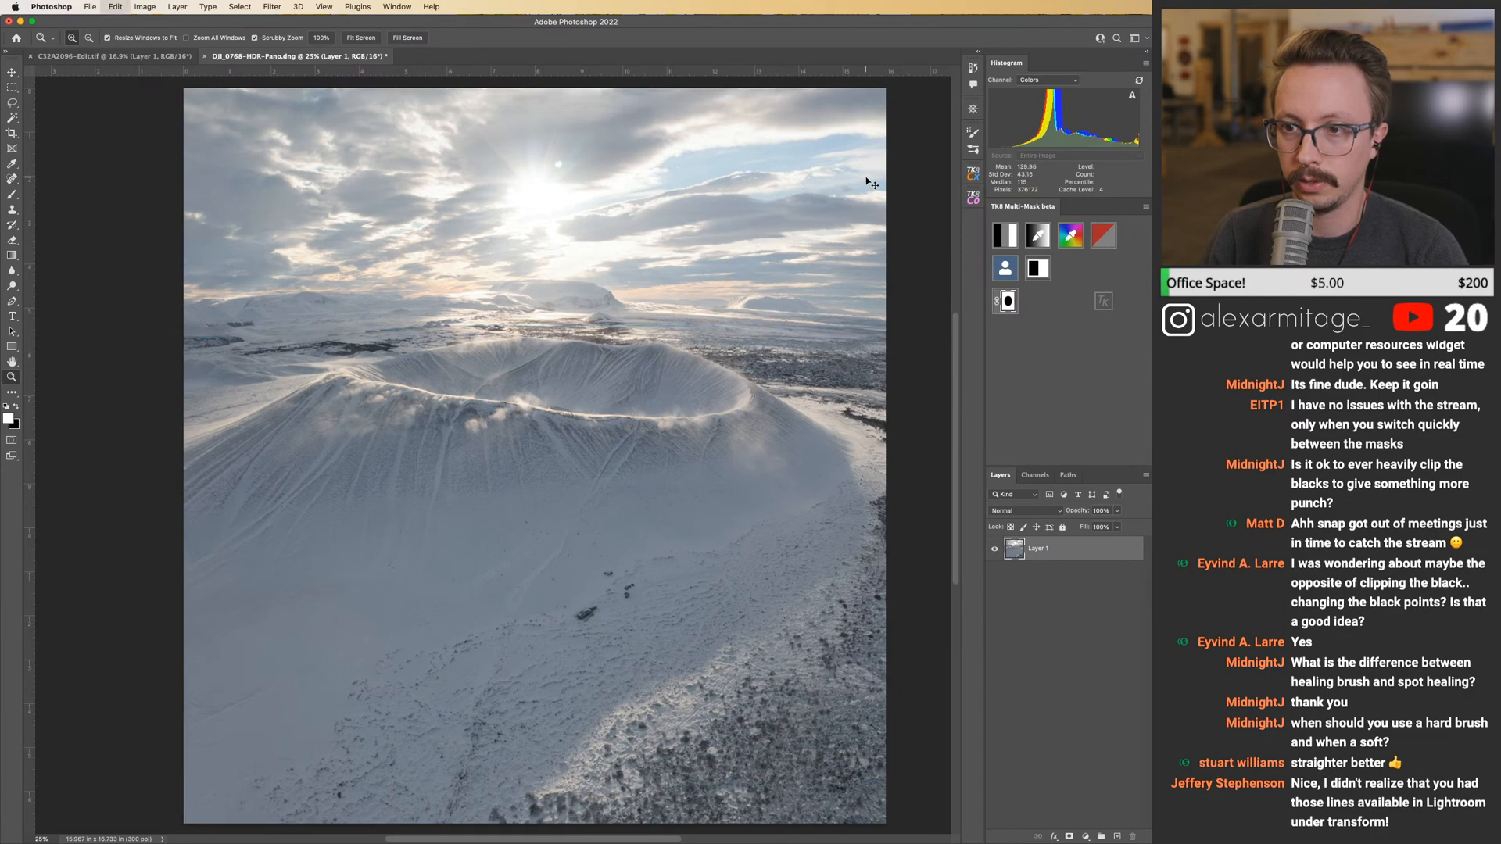
Restore the warped version of the panorama and inspect its horizon against the guide on both sides of the photo.
{"action": "key", "text": "super+shift+z"}
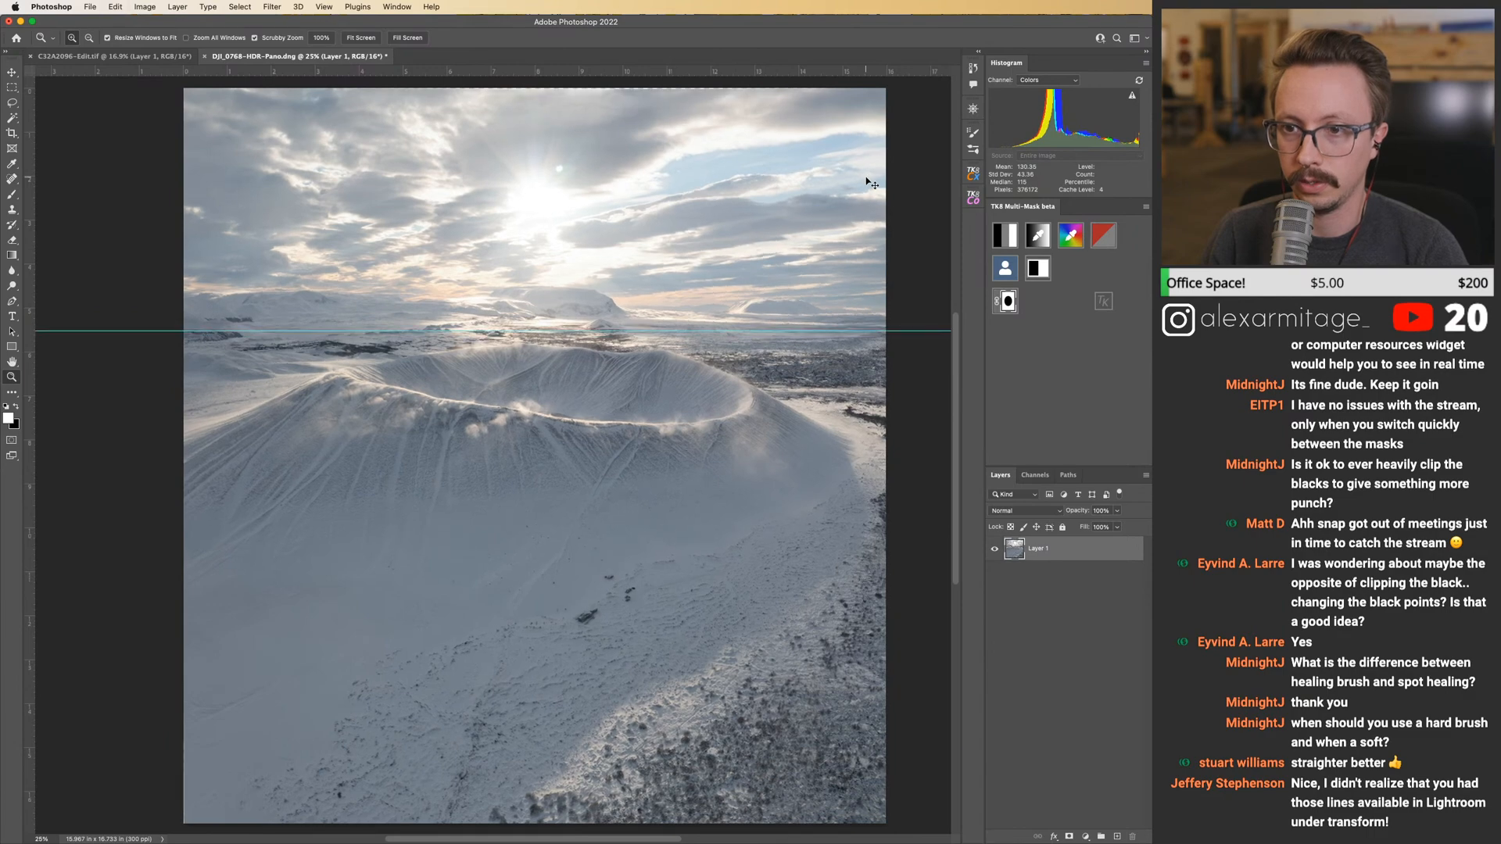
{"action": "scroll", "coordinate": [493, 305], "scroll_direction": "up", "scroll_amount": 5}
{"action": "left_click_drag", "start_coordinate": [685, 348], "coordinate": [482, 344]}
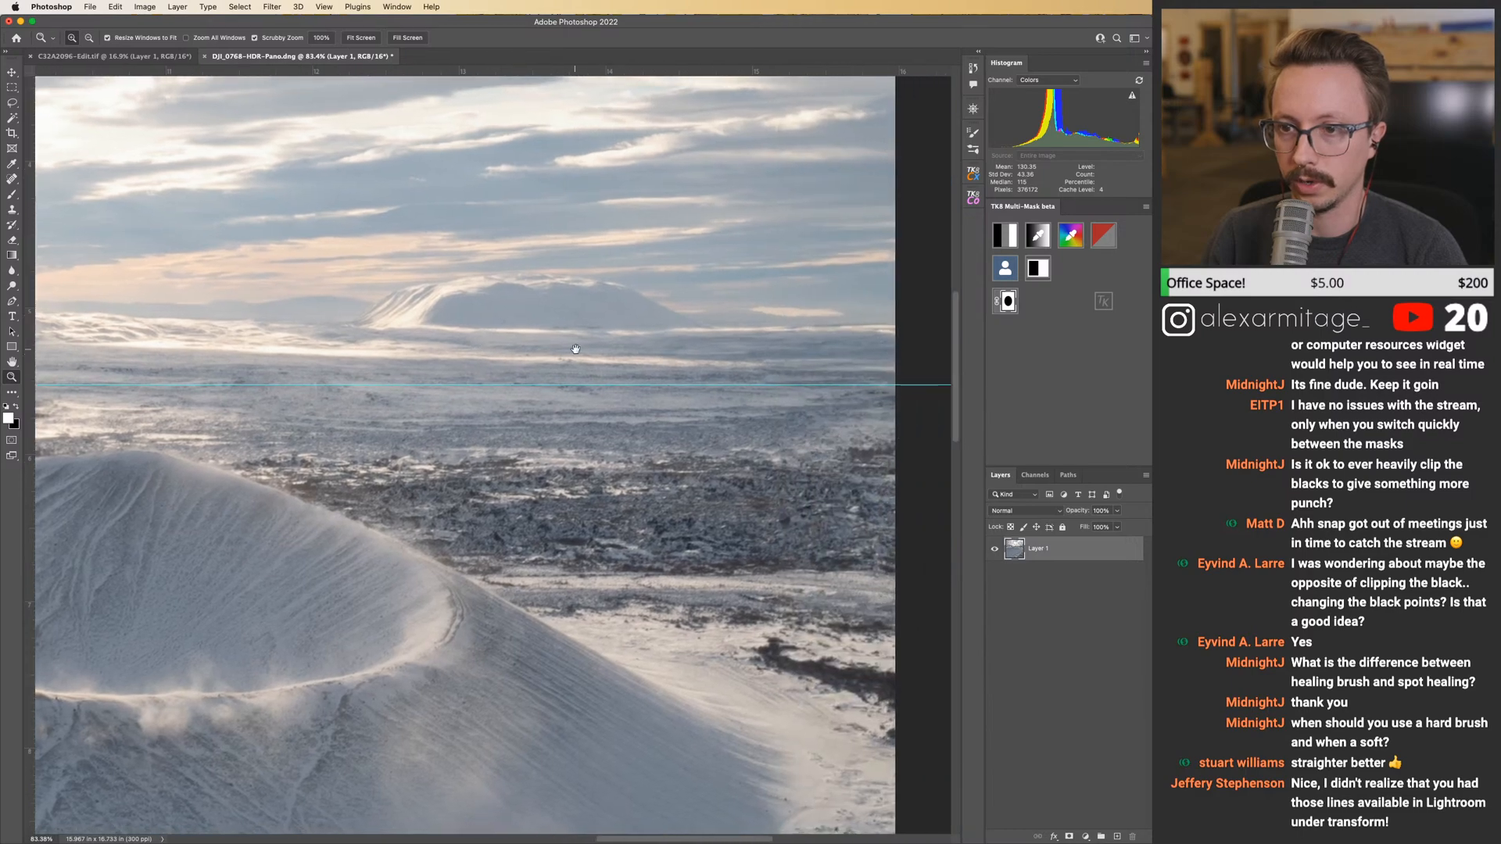
{"action": "scroll", "coordinate": [576, 349], "scroll_direction": "left", "scroll_amount": 20}
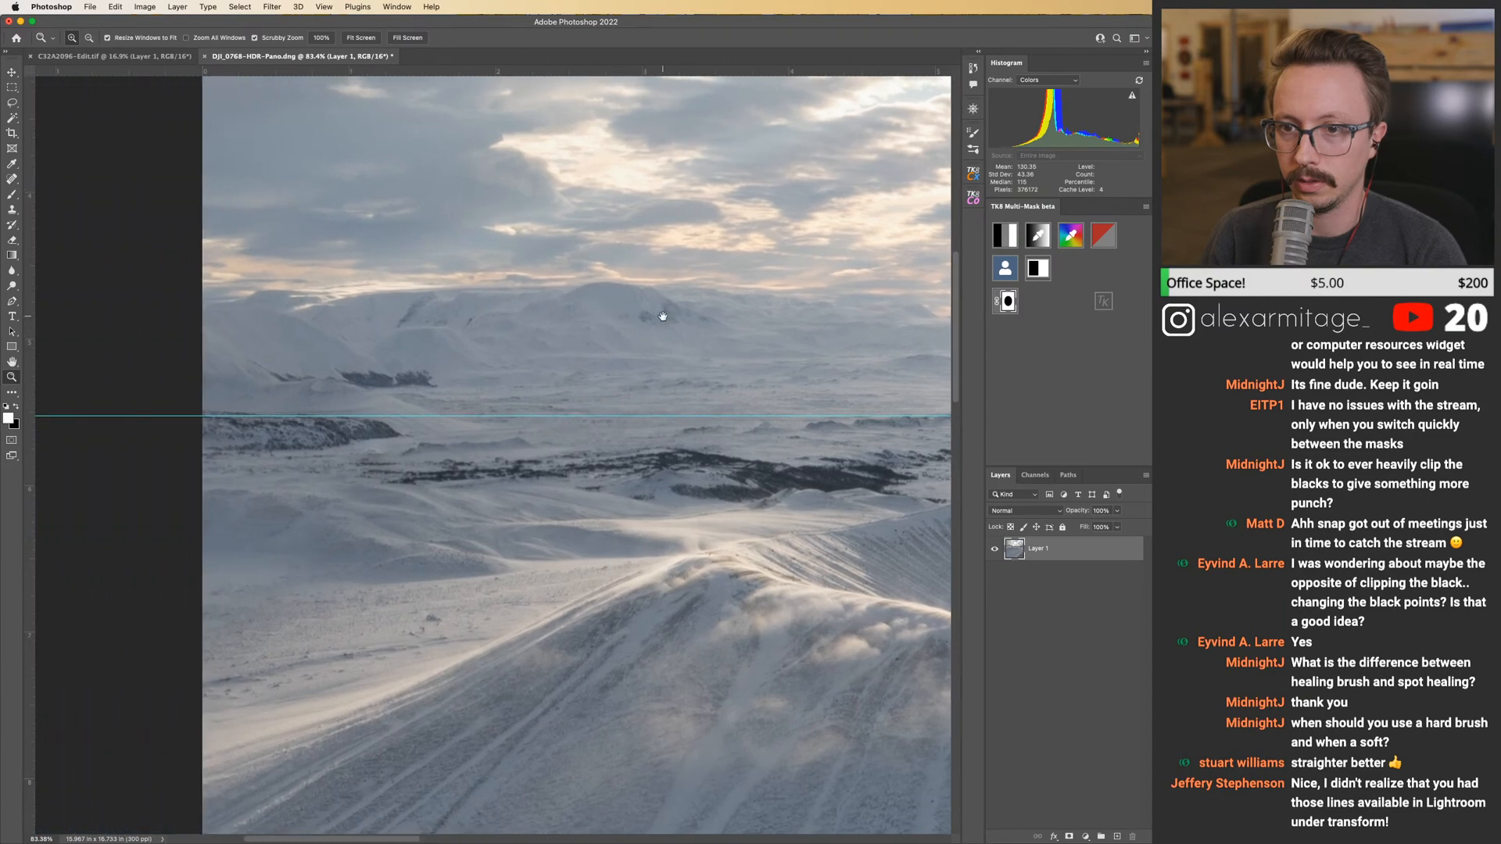
{"action": "scroll", "coordinate": [664, 316], "scroll_direction": "right", "scroll_amount": 10}
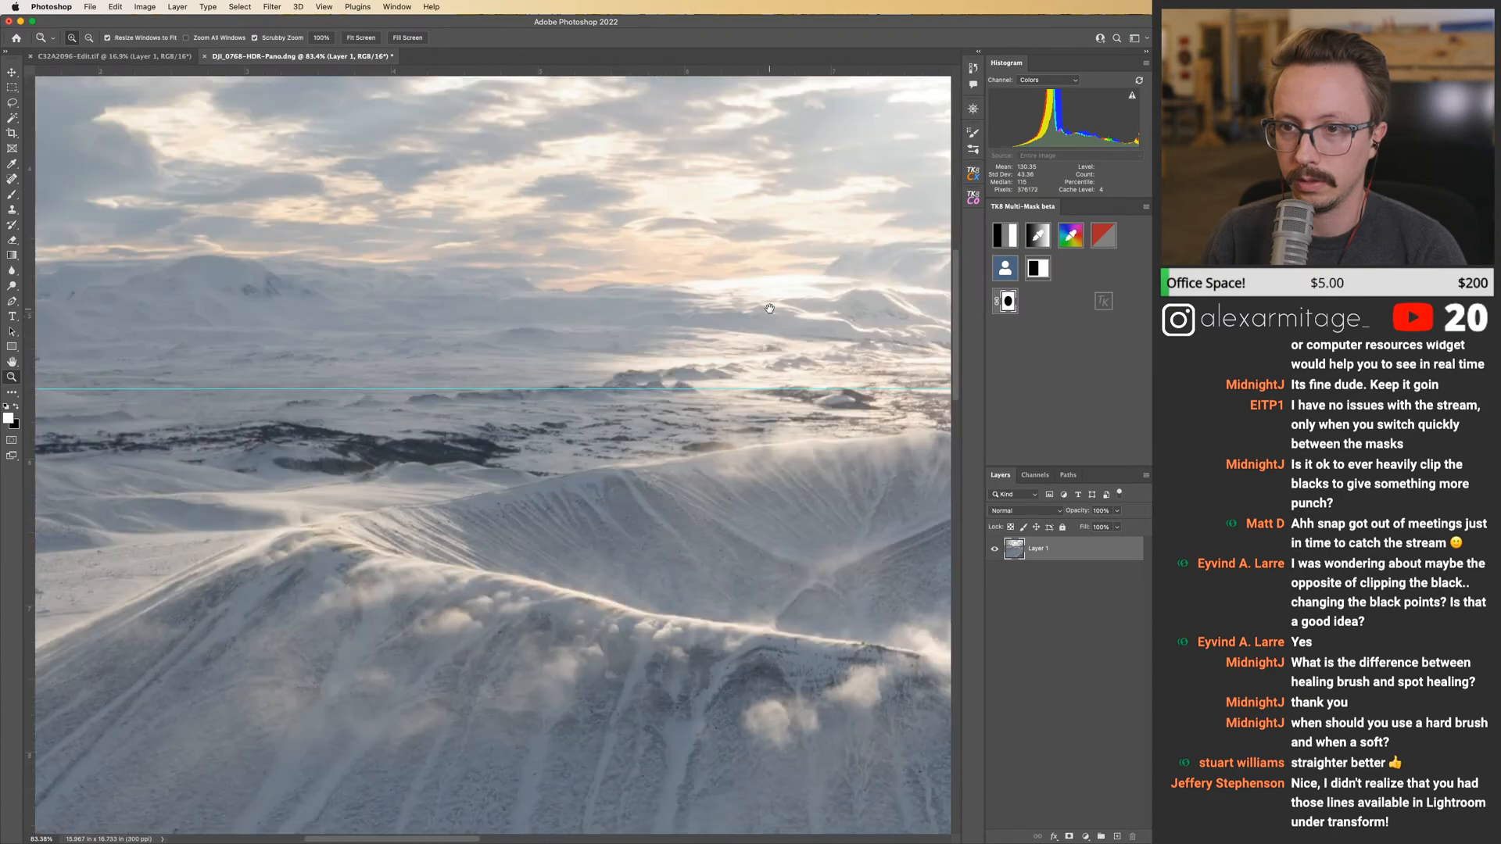
{"action": "scroll", "coordinate": [674, 312], "scroll_direction": "down", "scroll_amount": 5}
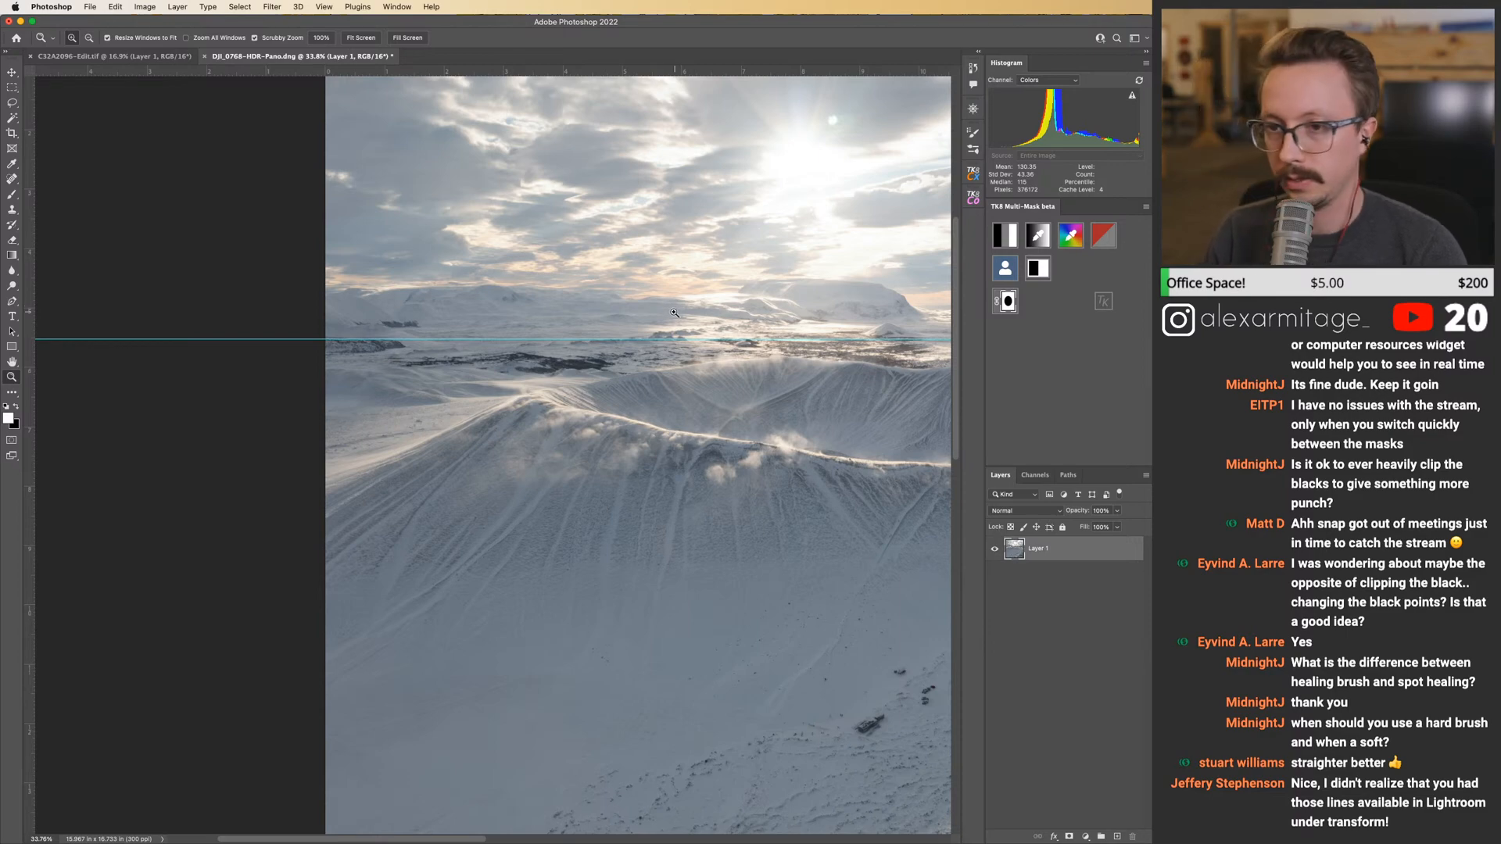
{"action": "scroll", "coordinate": [674, 313], "scroll_direction": "down", "scroll_amount": 4}
{"action": "left_click_drag", "start_coordinate": [682, 316], "coordinate": [550, 330]}
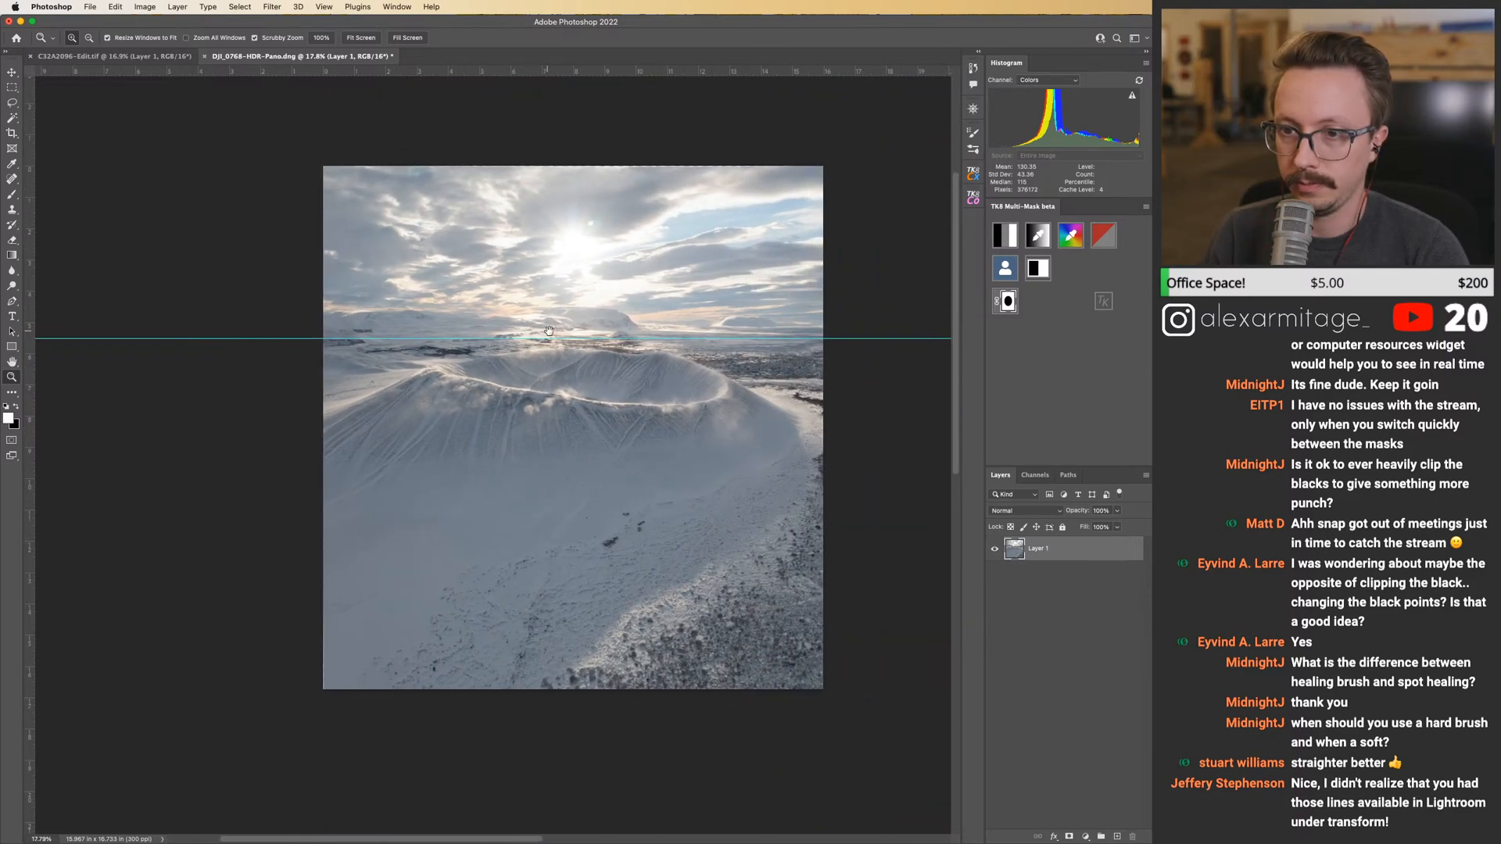
{"action": "scroll", "coordinate": [756, 330], "scroll_direction": "up", "scroll_amount": 3}
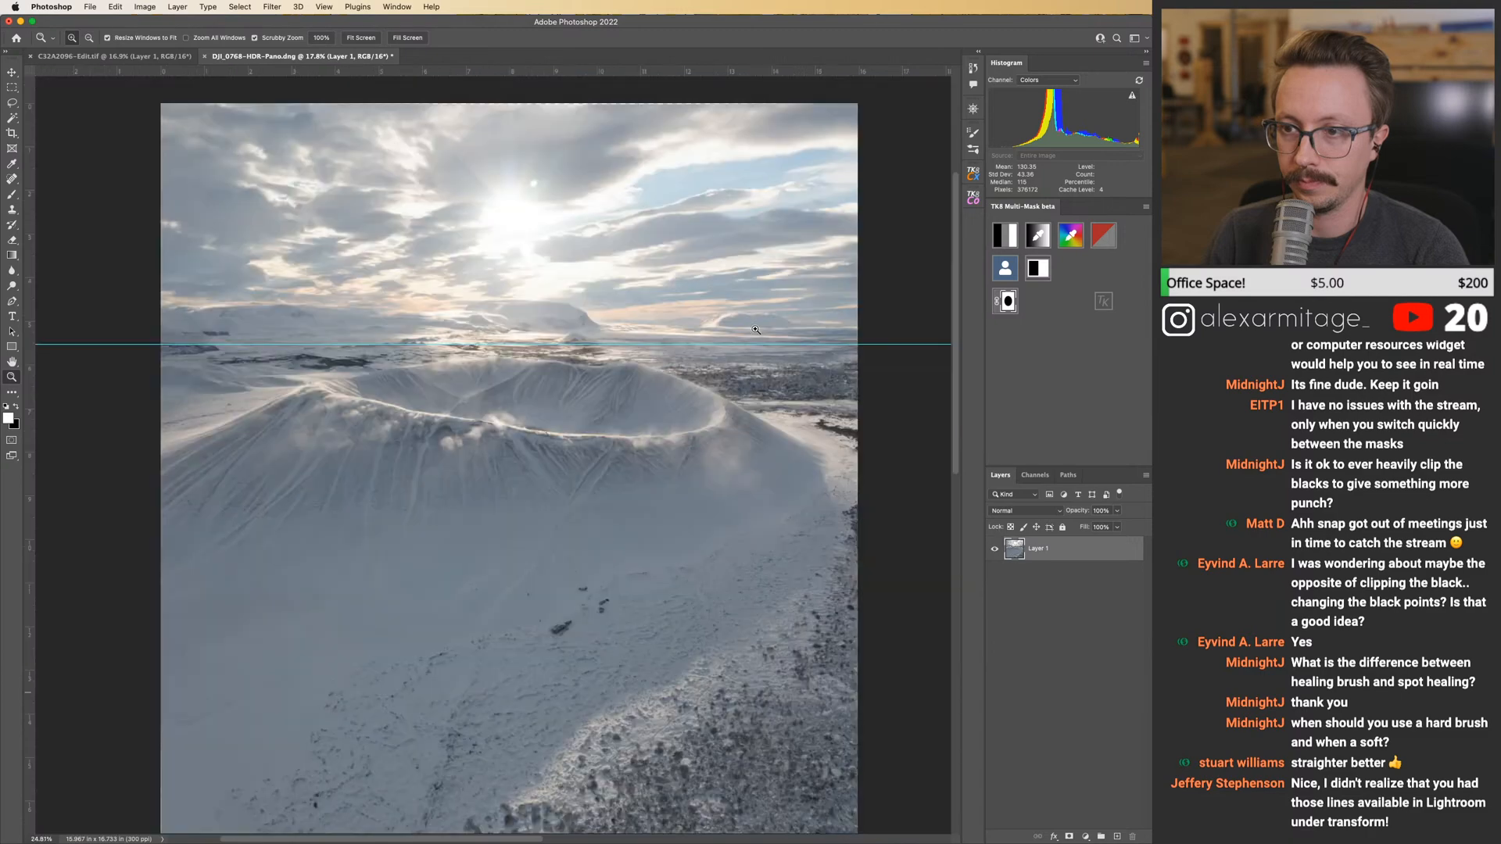
{"action": "scroll", "coordinate": [756, 330], "scroll_direction": "up", "scroll_amount": 2}
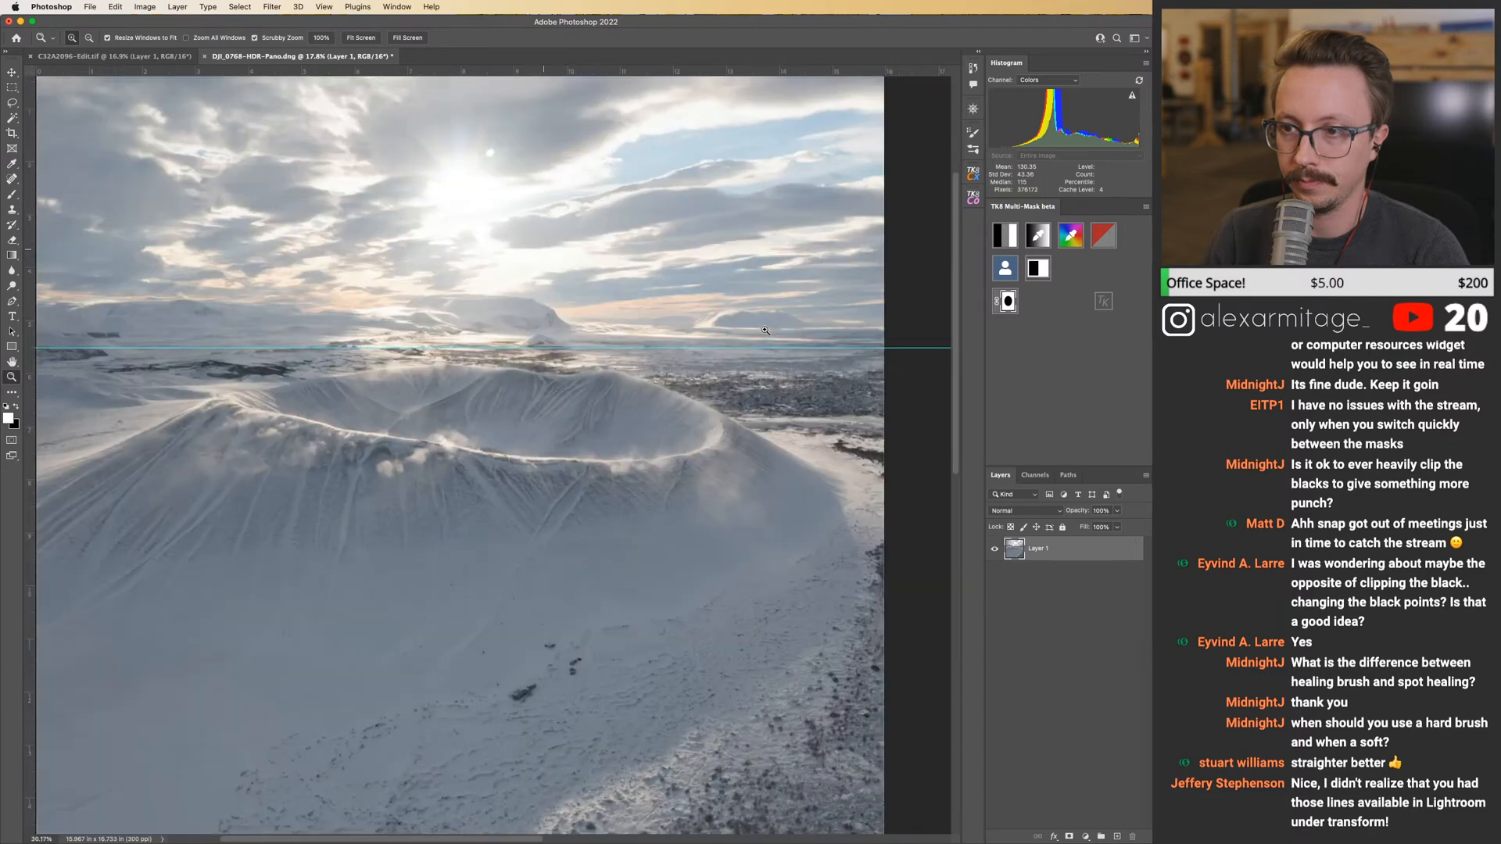
{"action": "scroll", "coordinate": [765, 331], "scroll_direction": "down", "scroll_amount": 2}
Start another Warp transform on the panorama layer.
{"action": "left_click", "coordinate": [115, 6]}
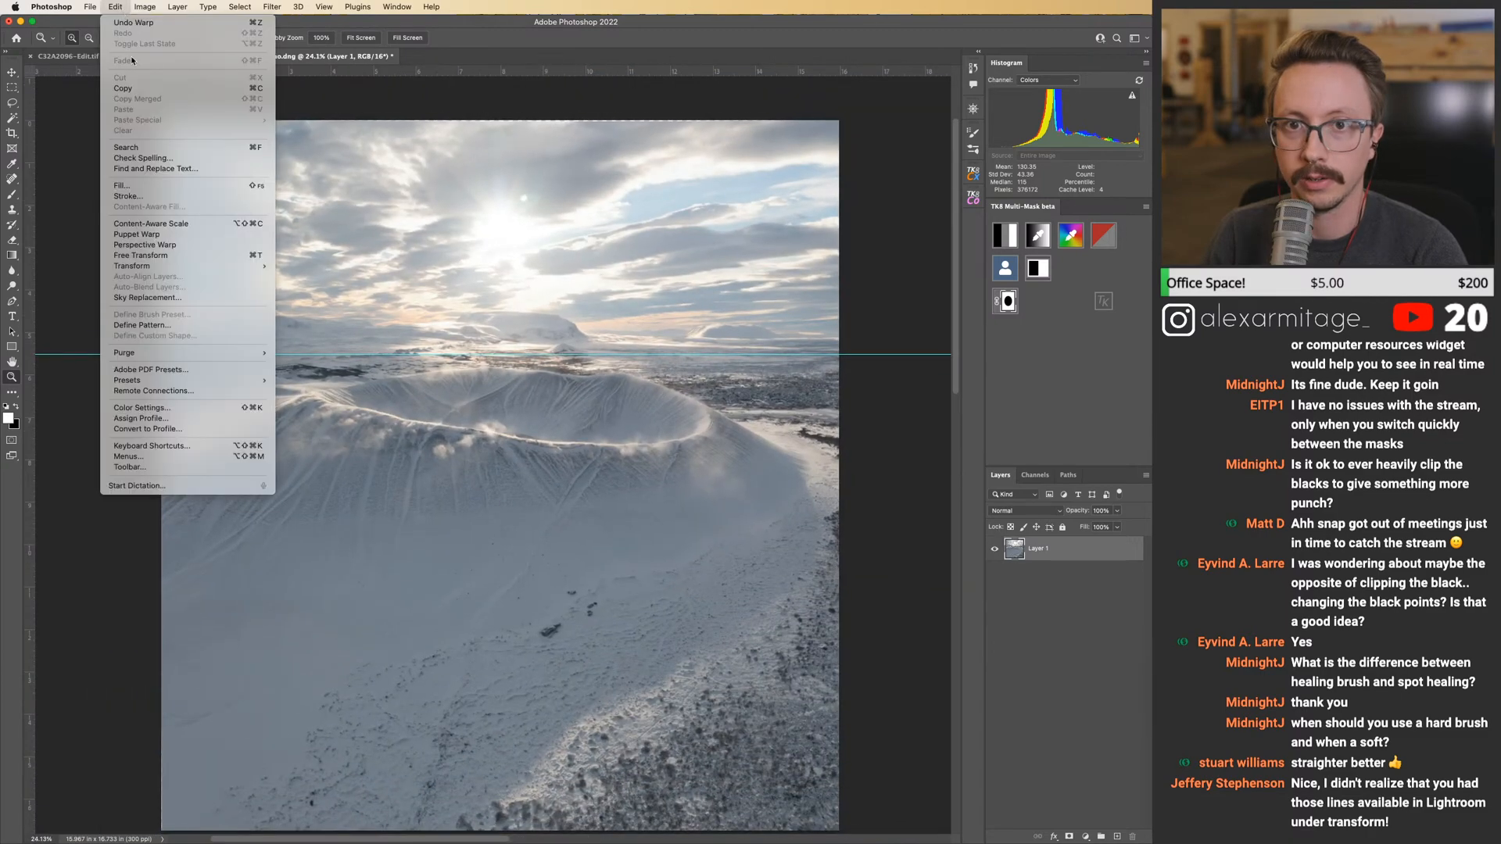
{"action": "mouse_move", "coordinate": [182, 268]}
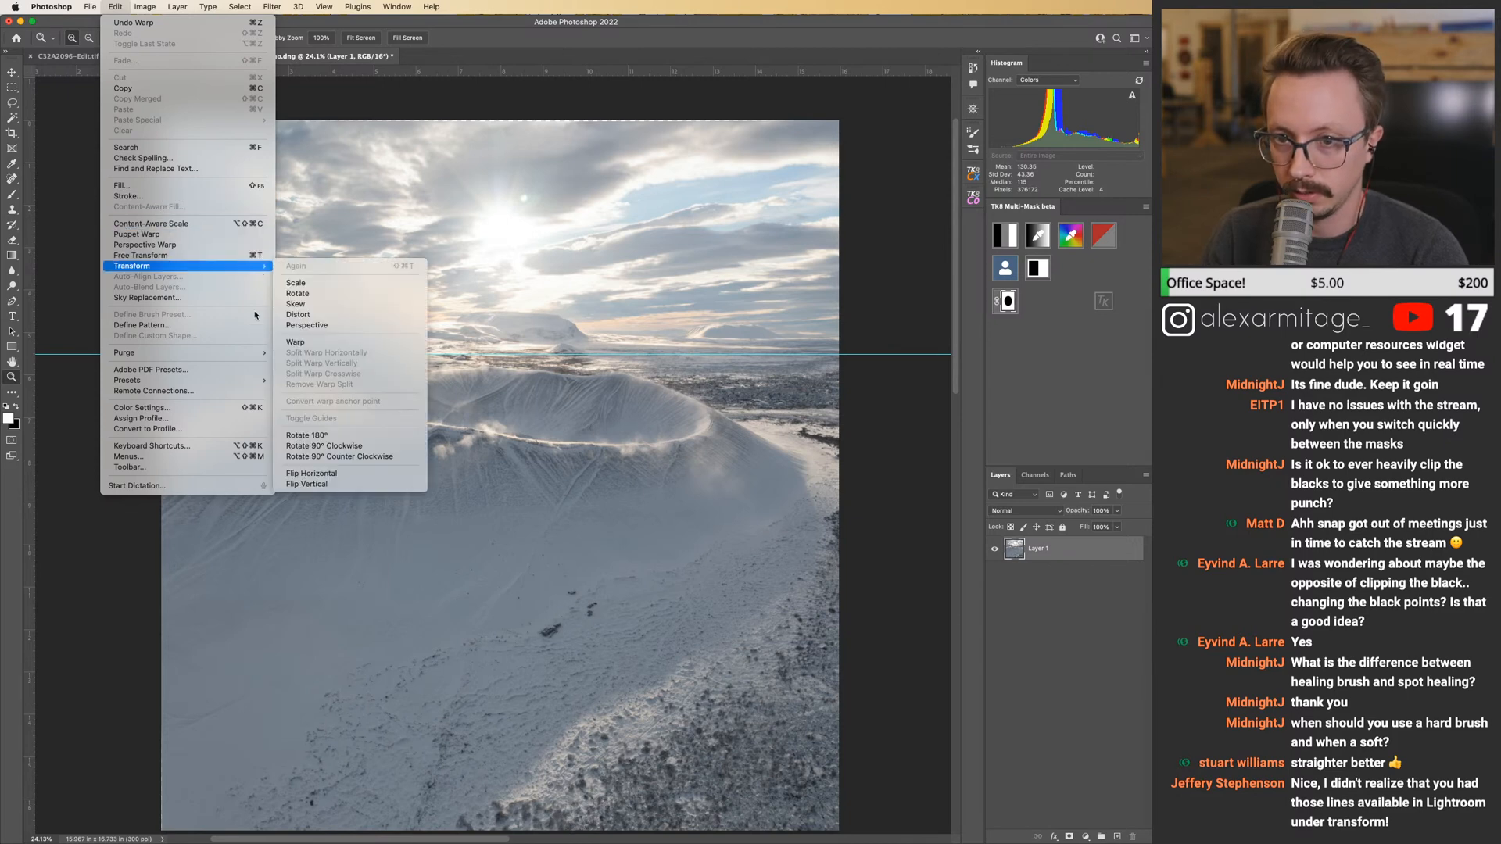
{"action": "left_click", "coordinate": [297, 342]}
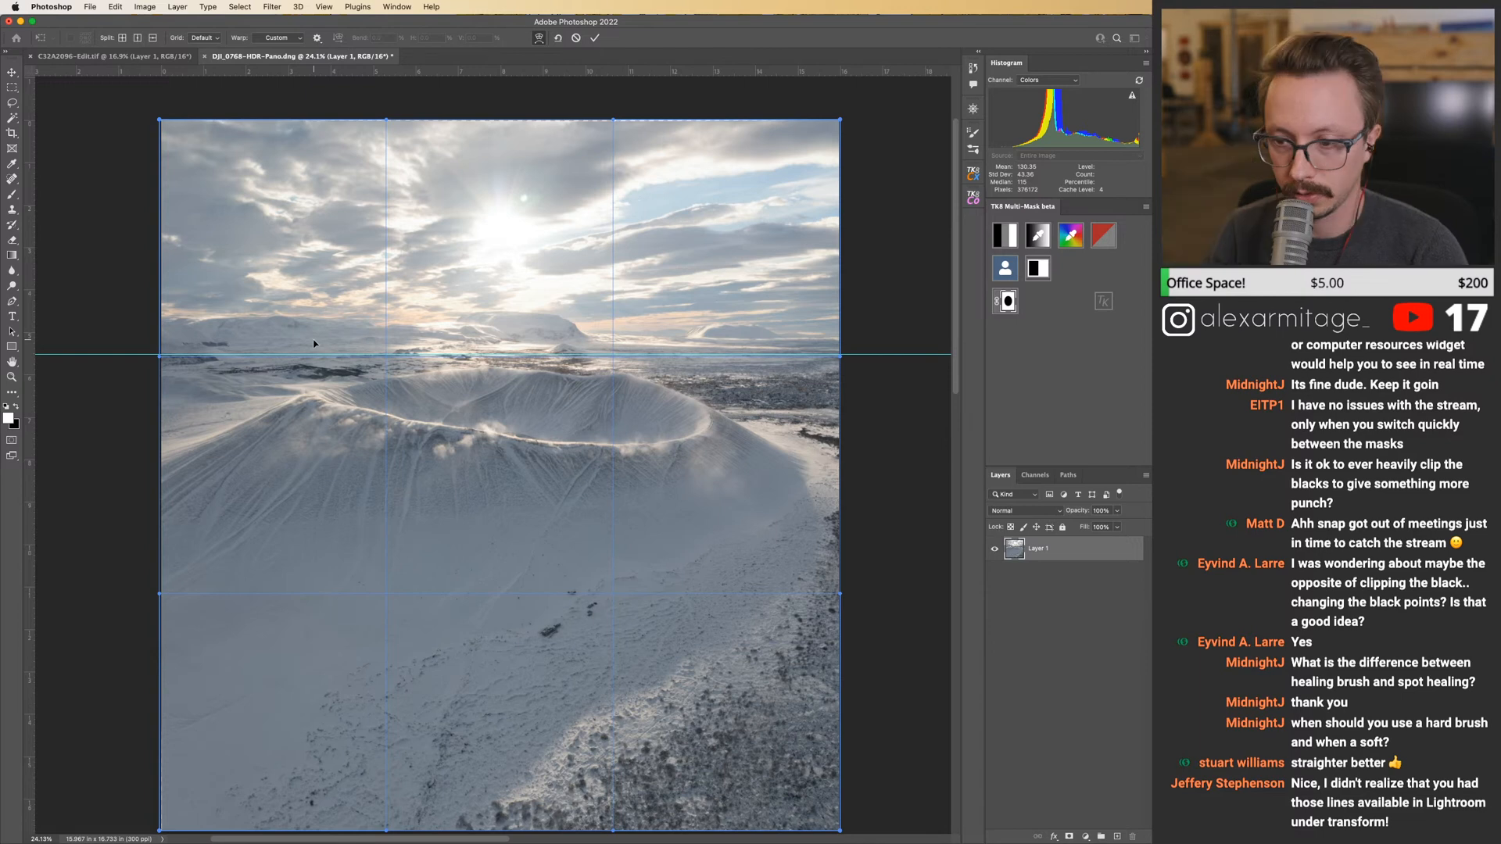
Try a vertical split of the warp grid near the small distant mesa, and try raising the grid's right edge point.
{"action": "left_click", "coordinate": [750, 342]}
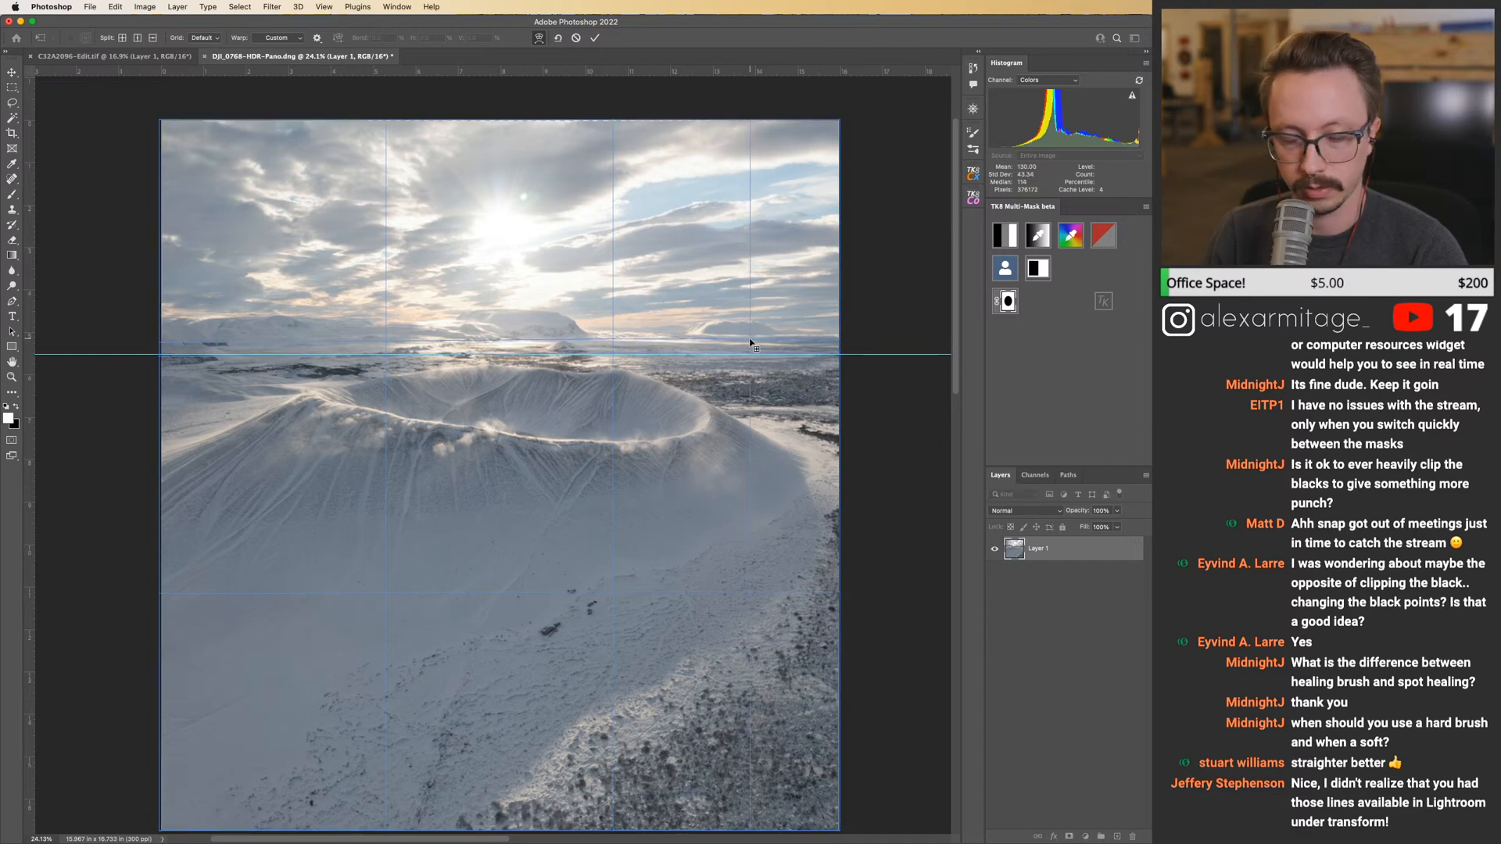
{"action": "key", "text": "super+z"}
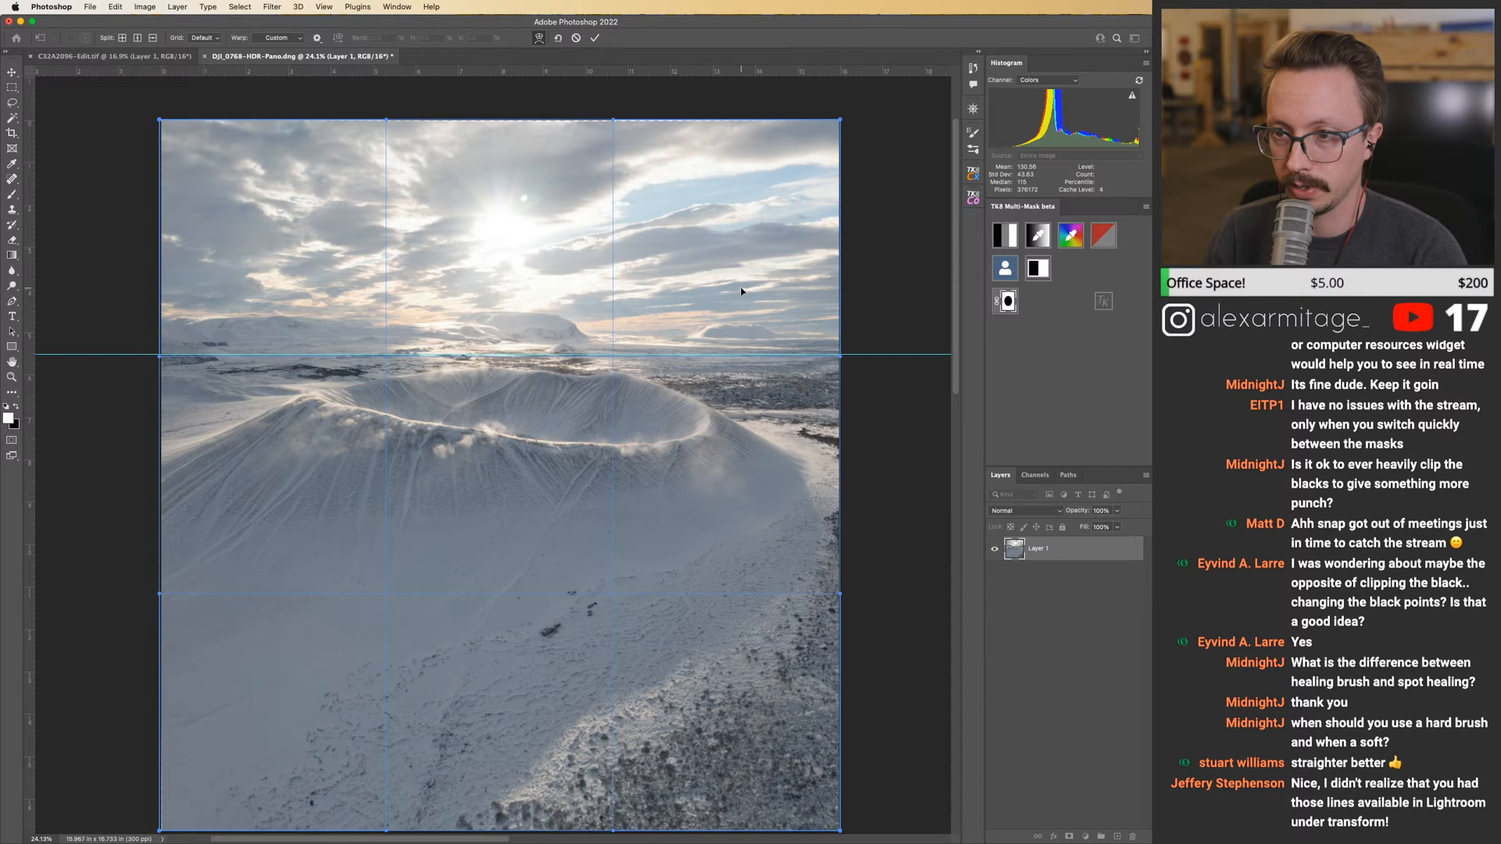
{"action": "left_click_drag", "start_coordinate": [840, 359], "coordinate": [843, 349]}
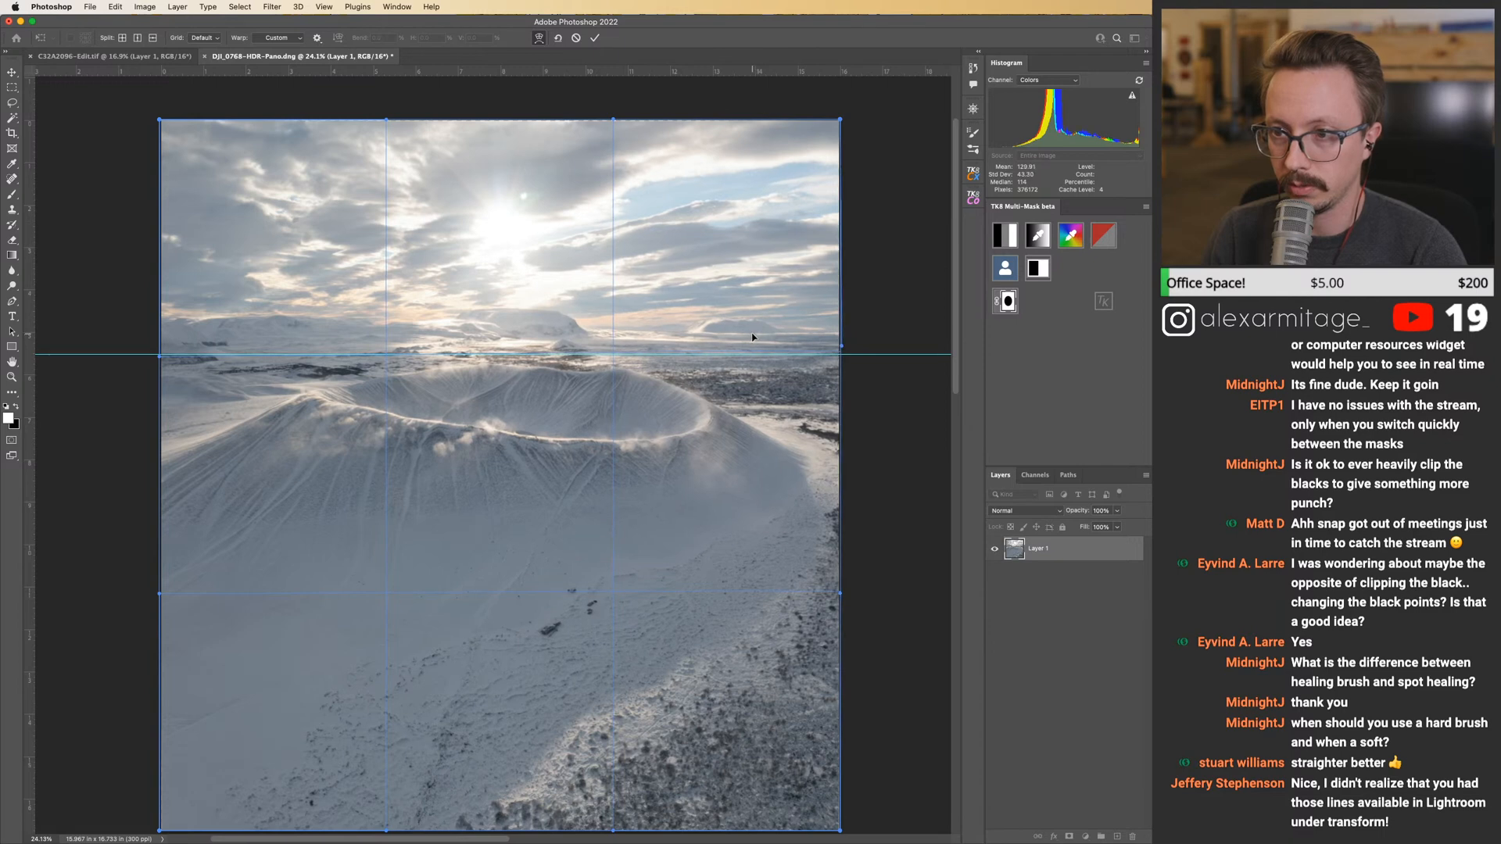
{"action": "key", "text": "super+z"}
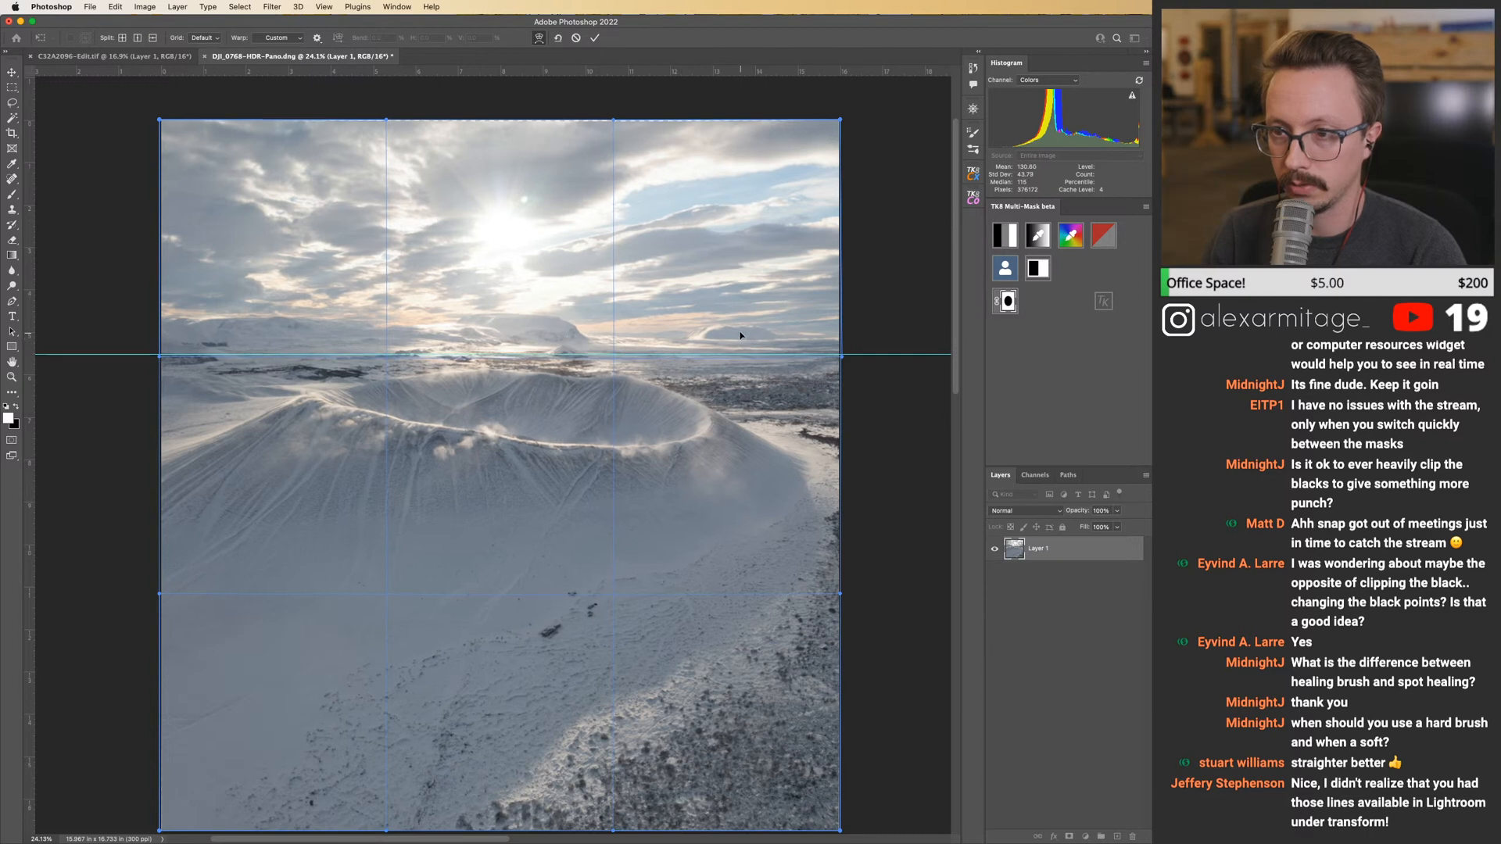
Nudge the right end of the horizon in small moves to line it up with the guide, and apply the warp.
{"action": "left_click_drag", "start_coordinate": [742, 338], "coordinate": [741, 334]}
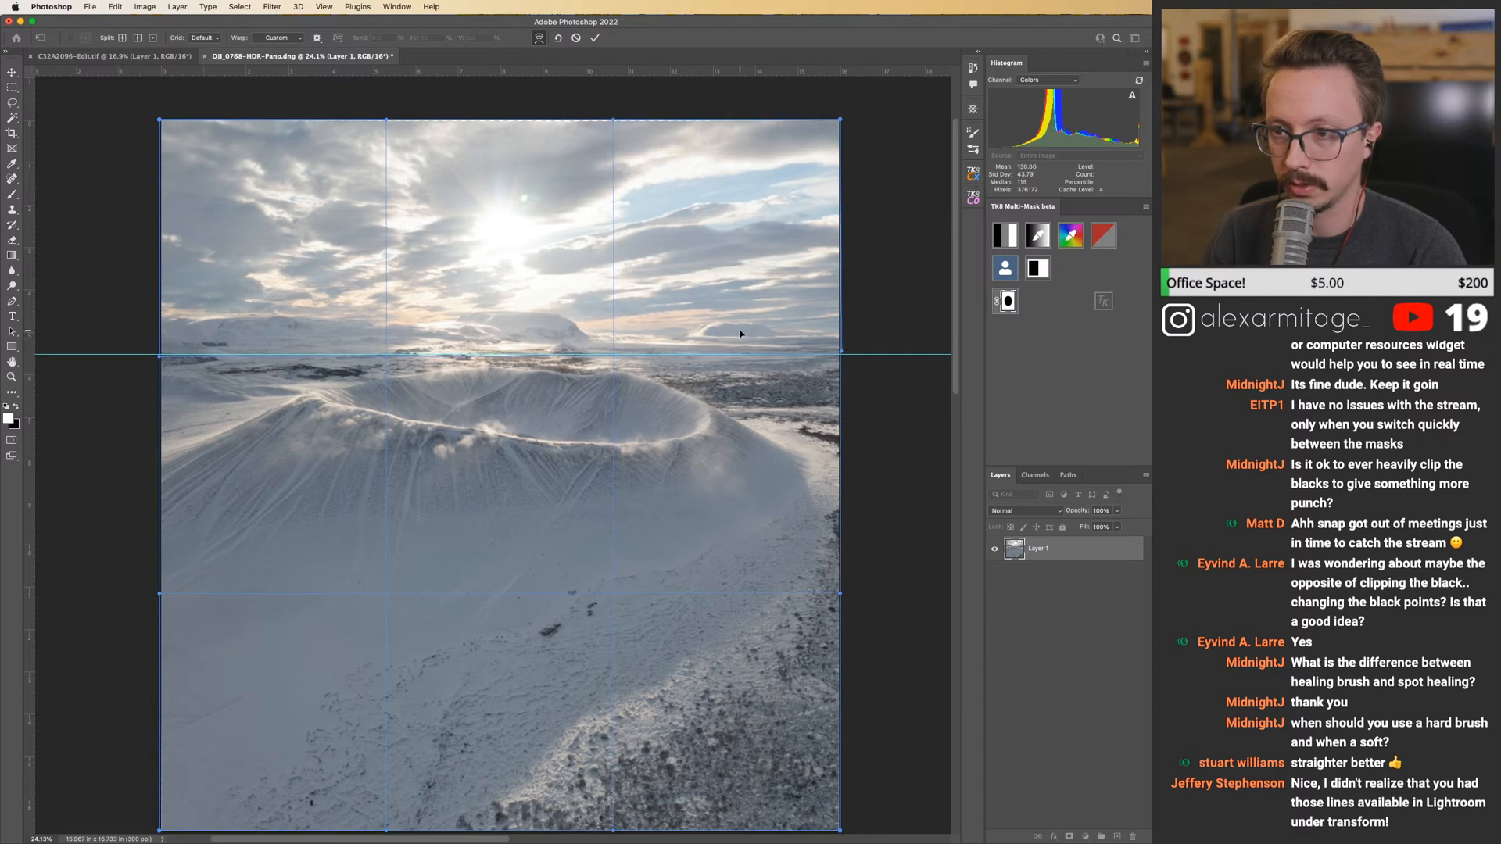
{"action": "left_click_drag", "start_coordinate": [841, 352], "coordinate": [842, 370]}
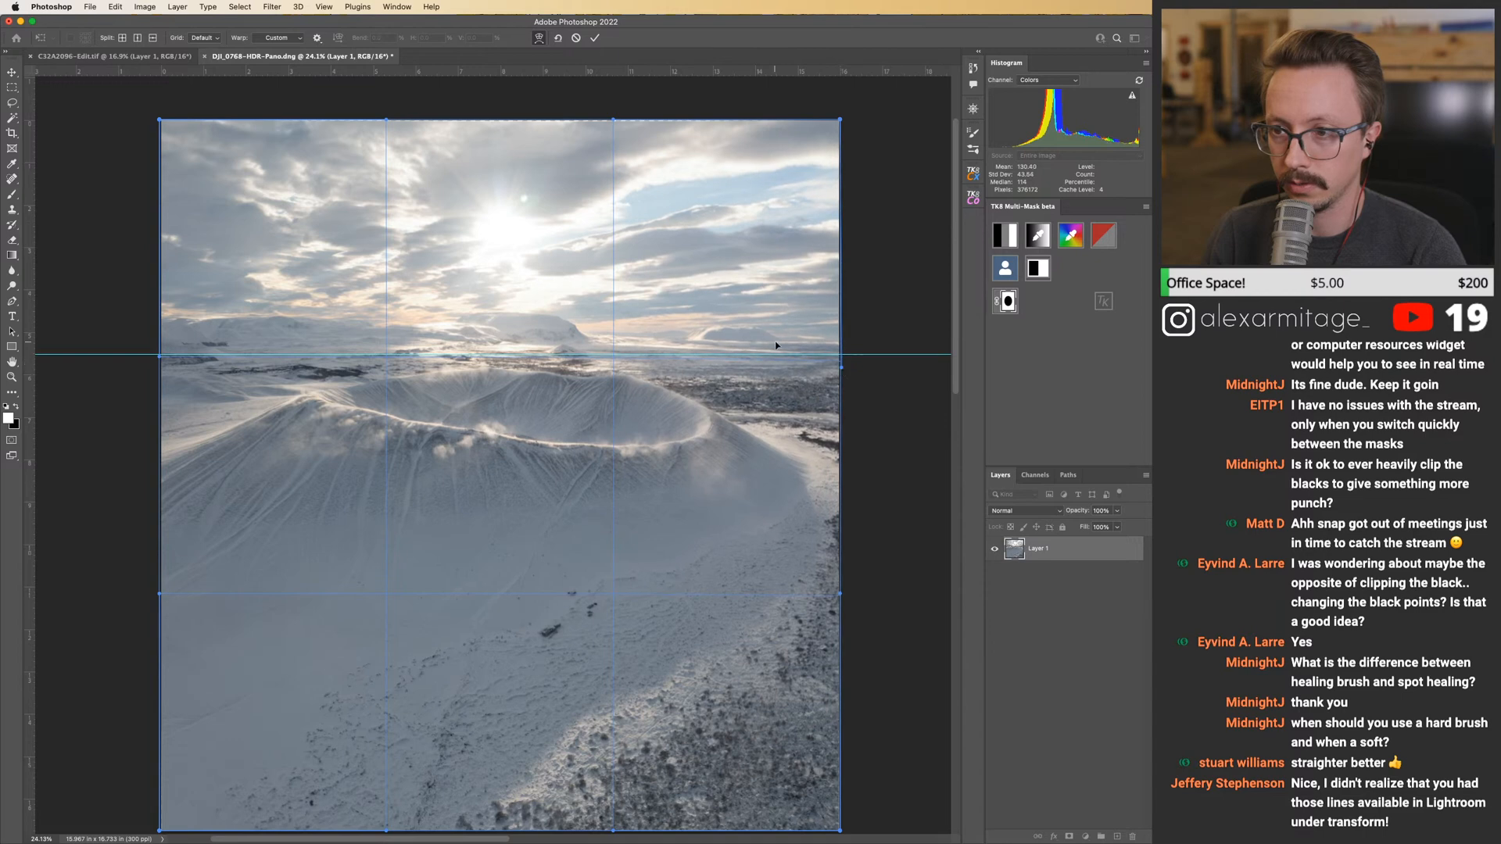
{"action": "key", "text": "super+z"}
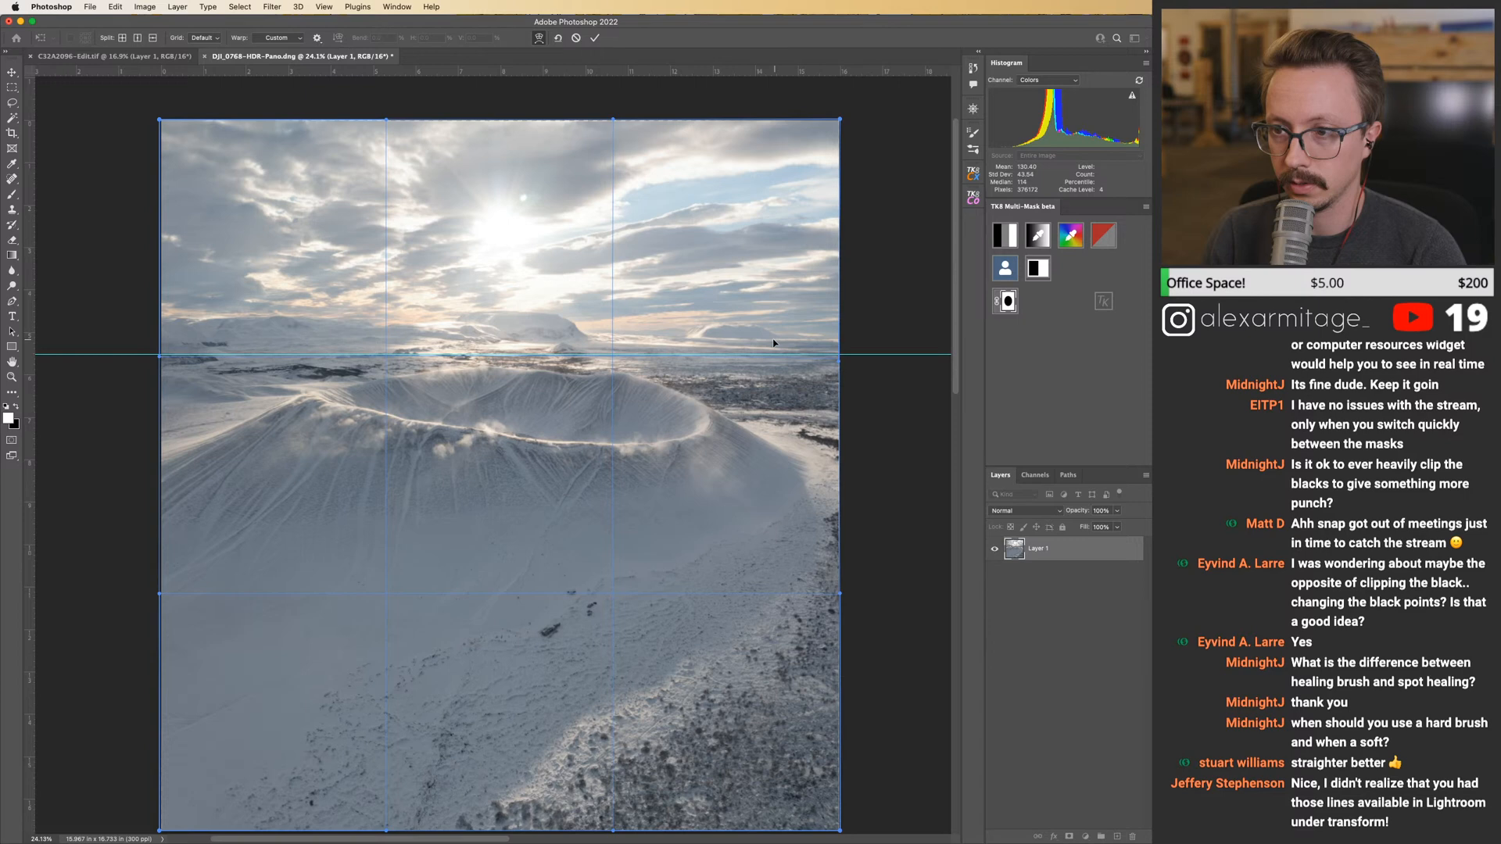
{"action": "left_click", "coordinate": [595, 38]}
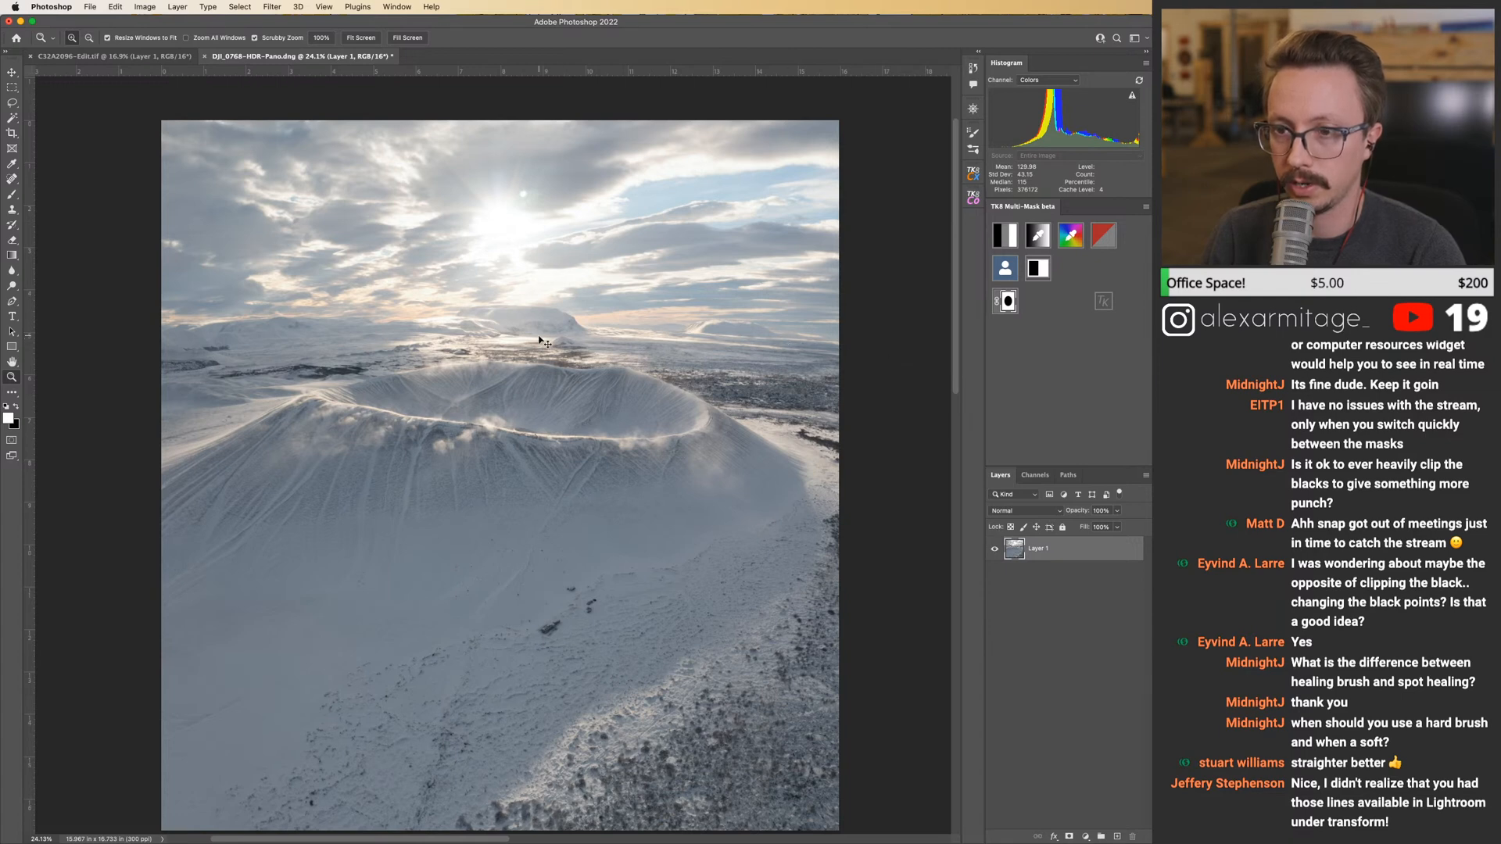
Check the panorama before and after the warp, keep the warped version and save the file.
{"action": "key", "text": "super+z"}
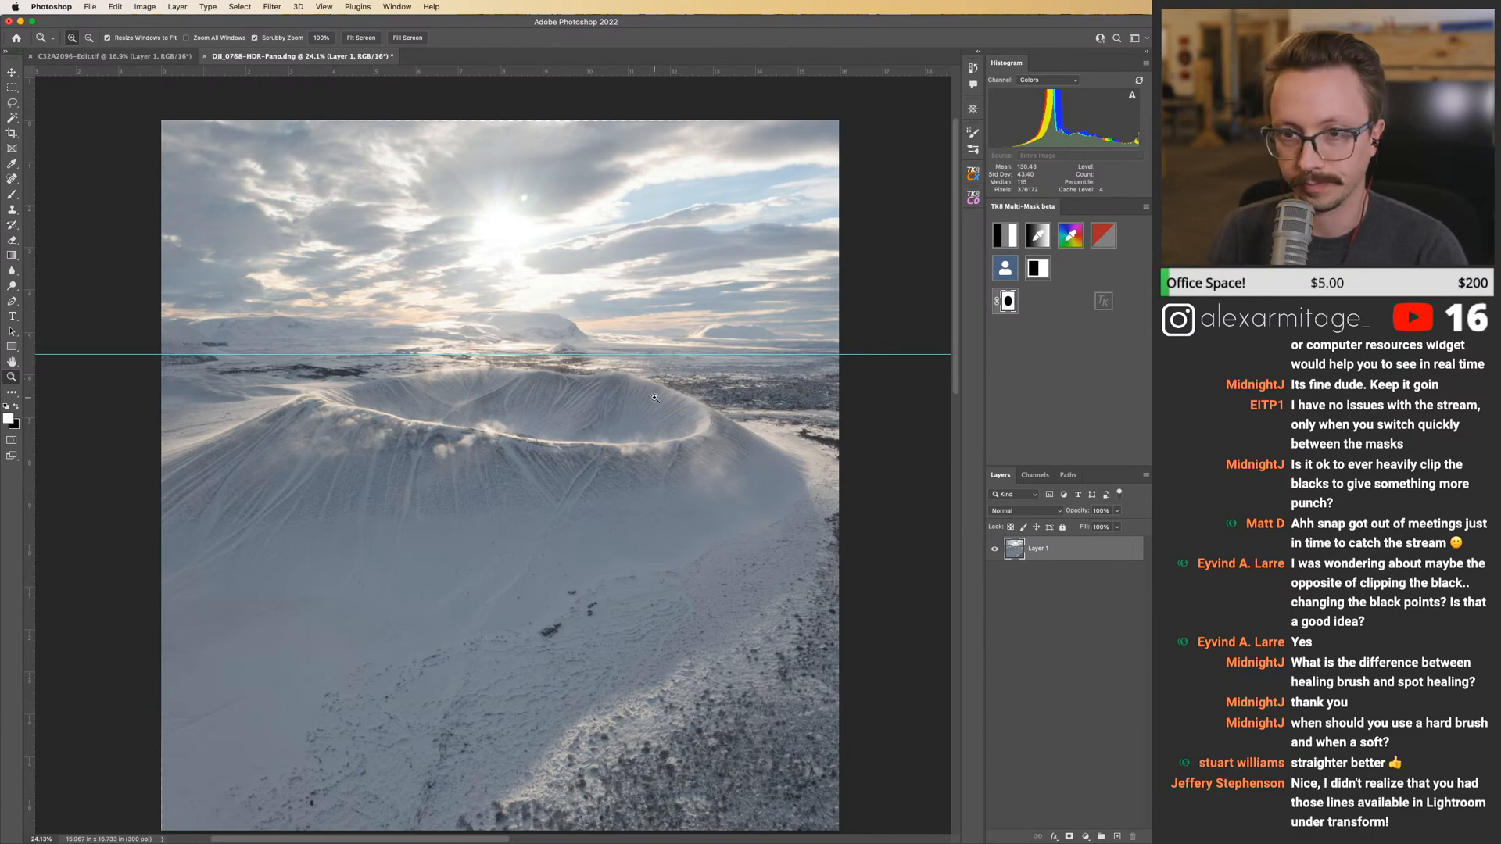
{"action": "left_click_drag", "start_coordinate": [657, 397], "coordinate": [638, 400]}
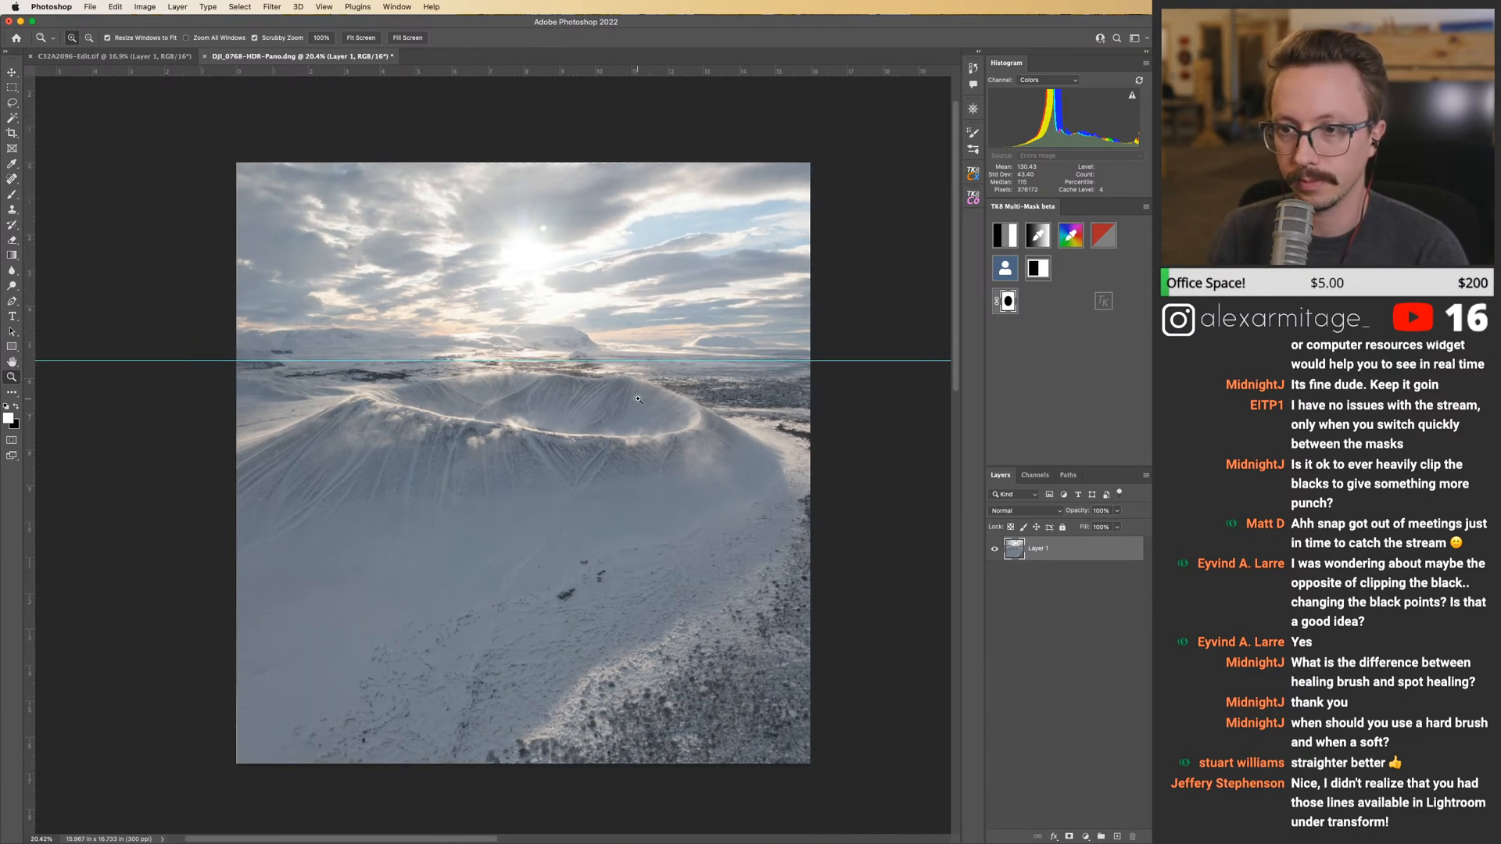
{"action": "left_click_drag", "start_coordinate": [640, 339], "coordinate": [649, 341]}
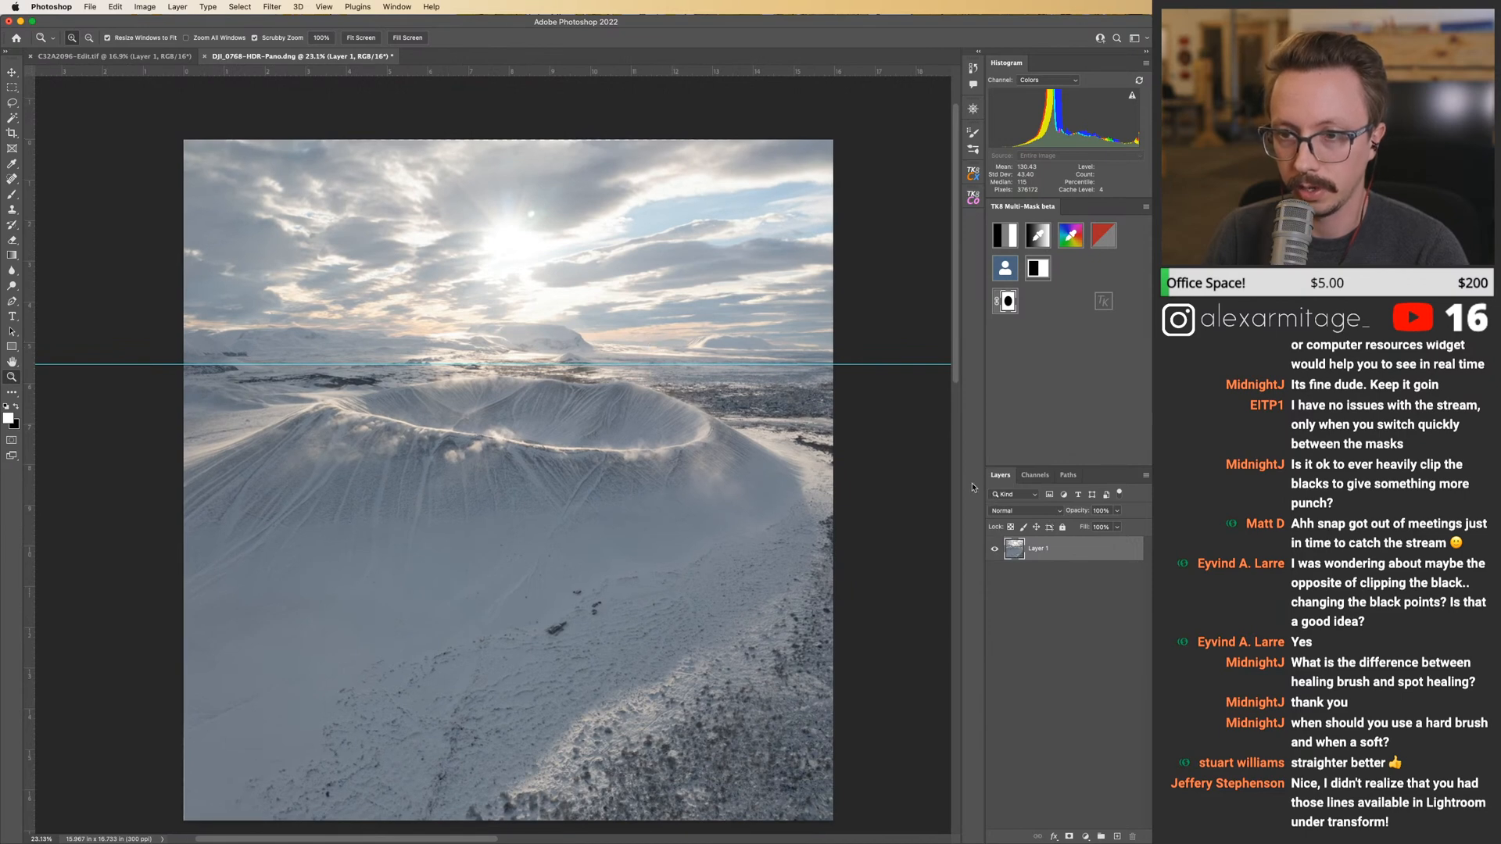
{"action": "key", "text": "super+s"}
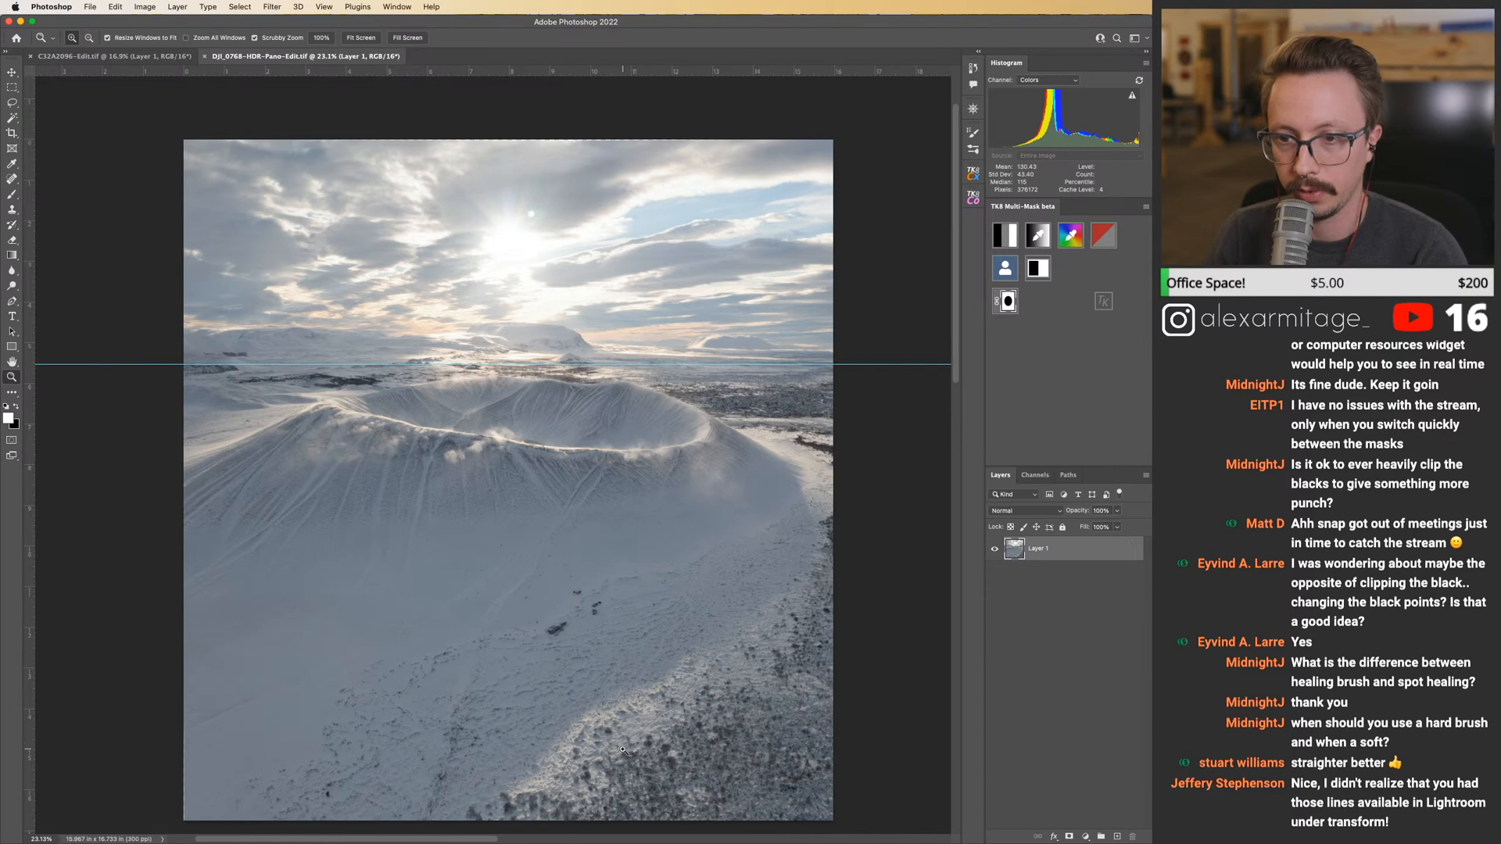
Switch to Lightroom Classic and compare DJI_0768-HDR-Pano-Edit.tif with the original DJI_0768-HDR-Pano.dng, ending on the edited file.
{"action": "mouse_move", "coordinate": [545, 837]}
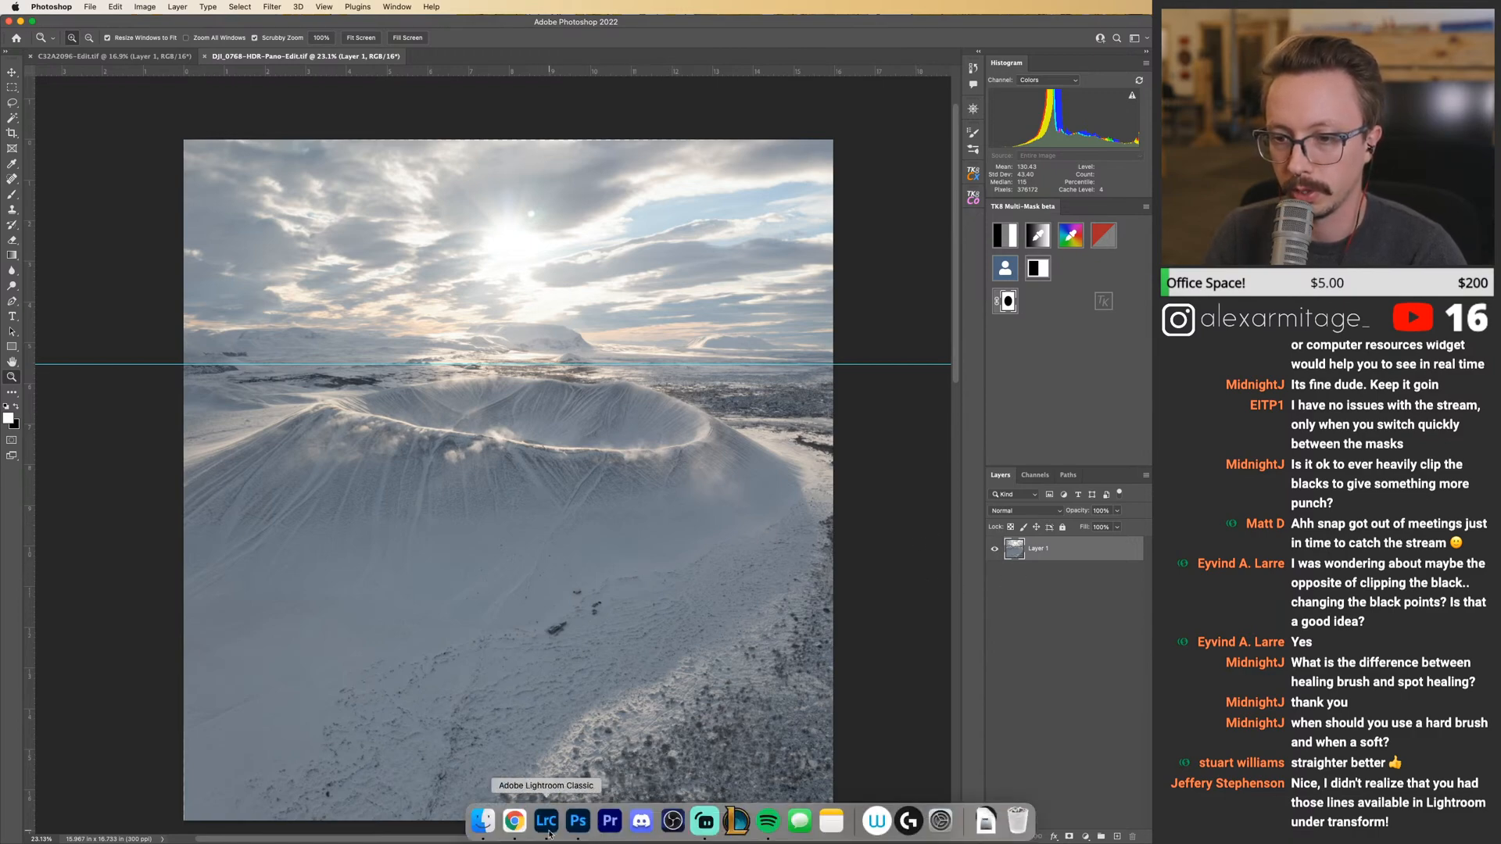
{"action": "left_click", "coordinate": [578, 821]}
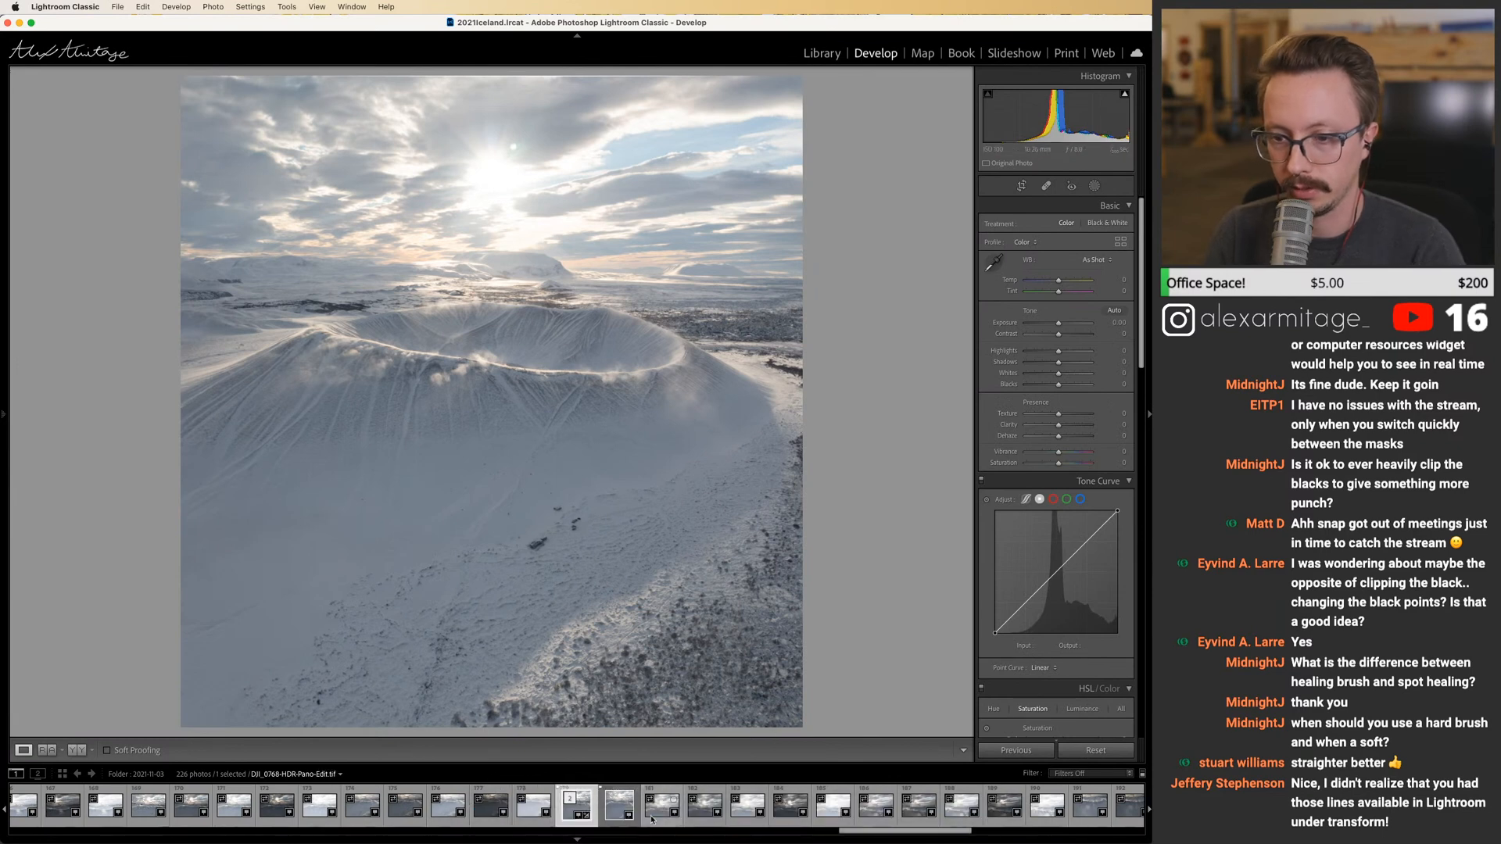
{"action": "left_click", "coordinate": [609, 821]}
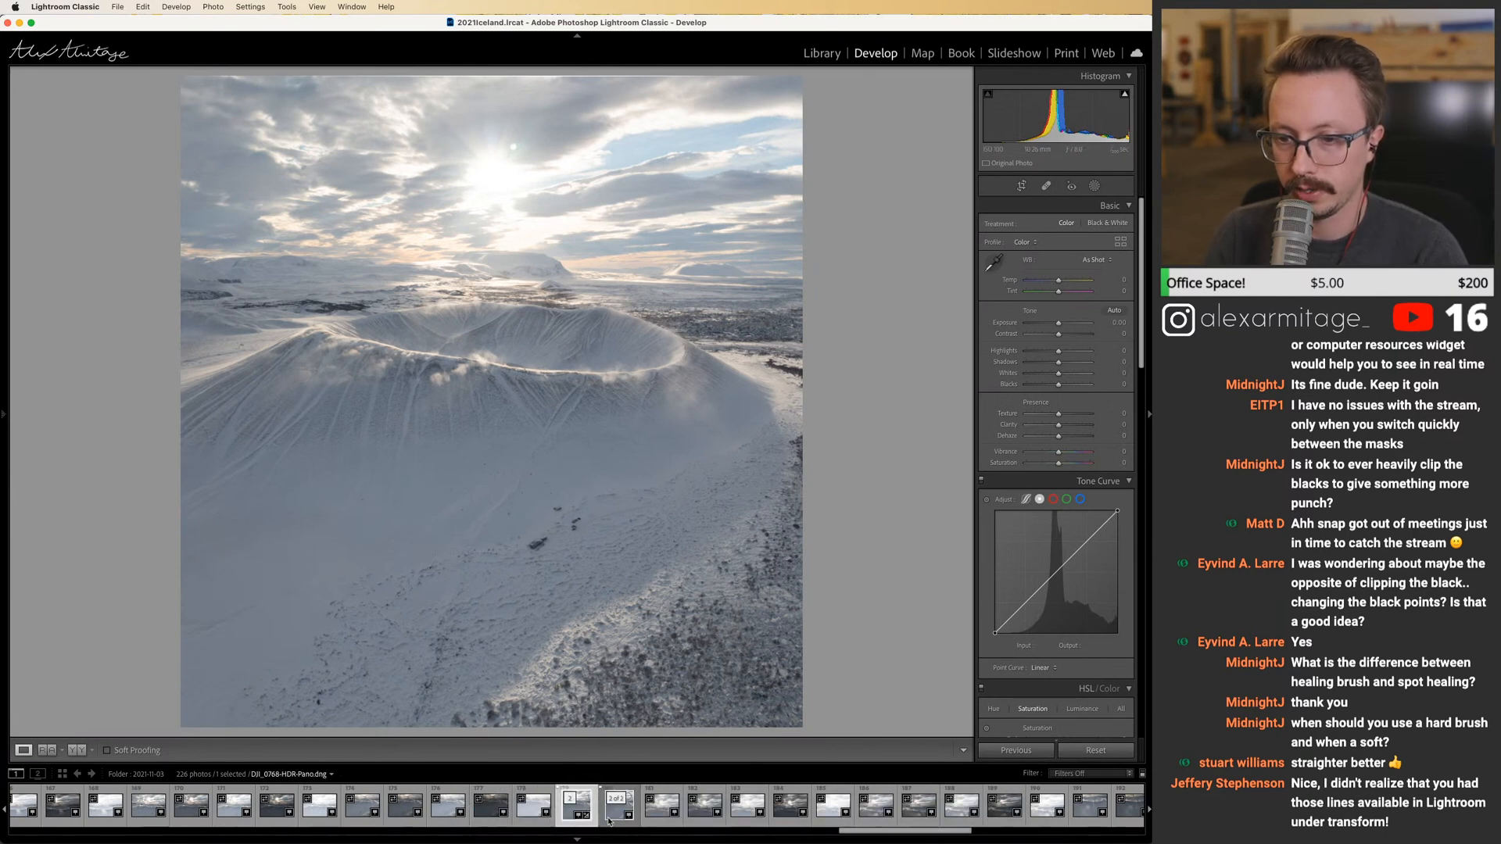
{"action": "left_click", "coordinate": [573, 818]}
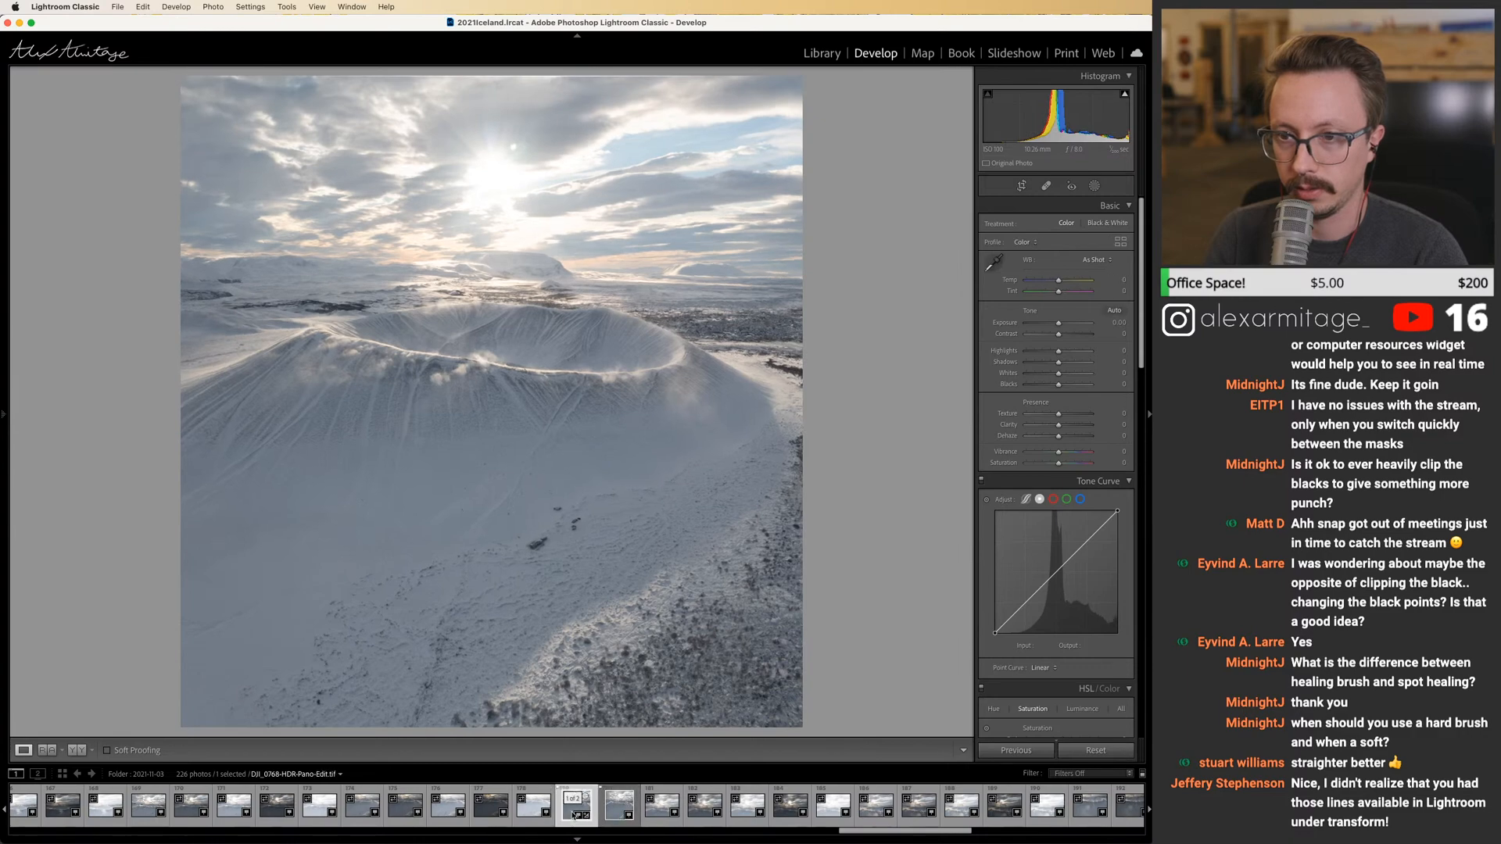
Start cropping the edited panorama.
{"action": "left_click", "coordinate": [1021, 186]}
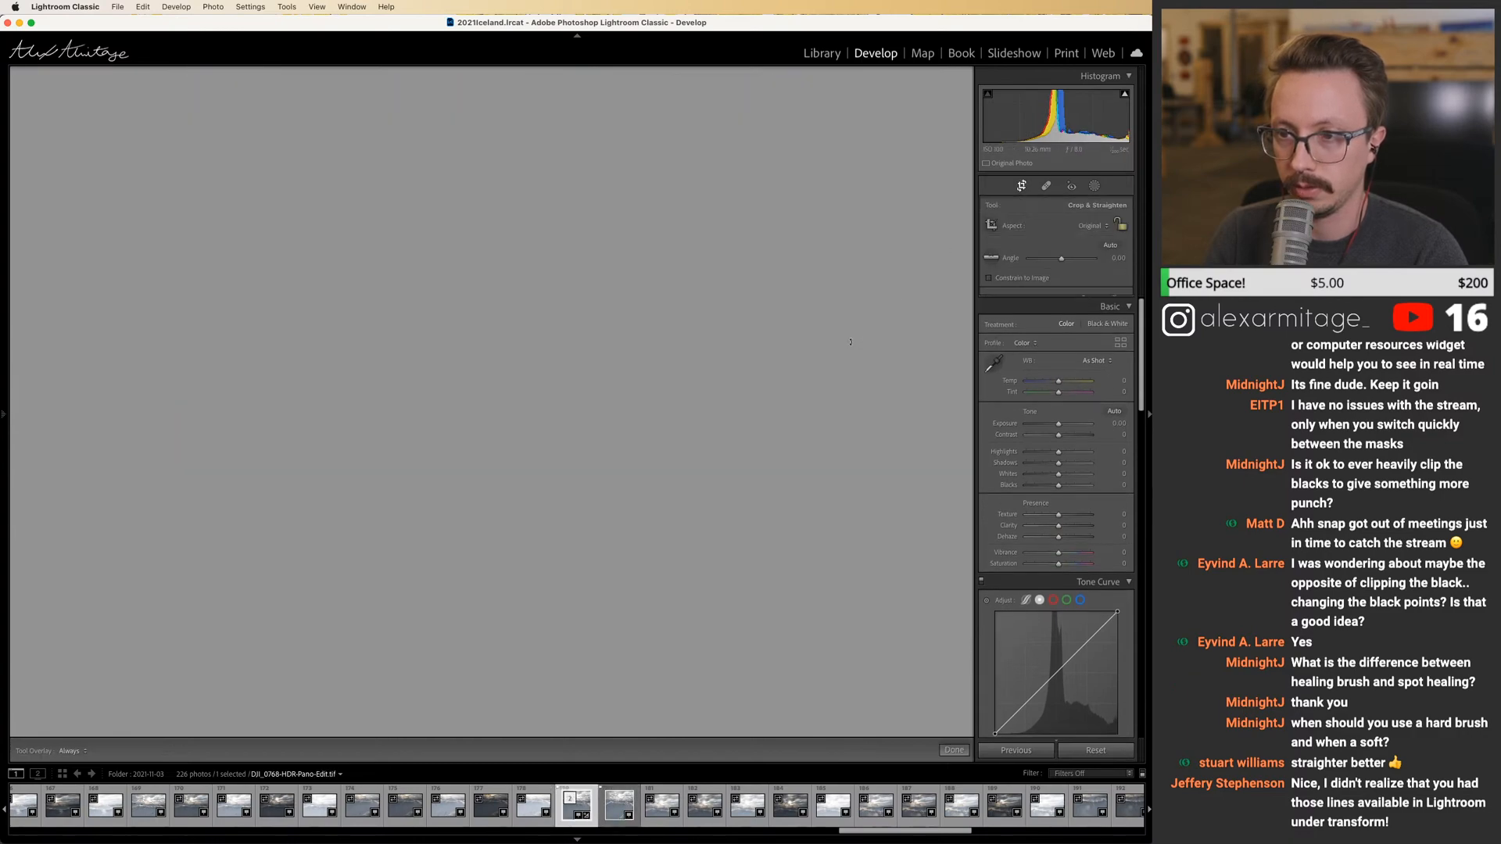
Rotate the crop of the crater panorama to about −0.82° to level the horizon, and apply it.
{"action": "left_click_drag", "start_coordinate": [856, 347], "coordinate": [856, 344]}
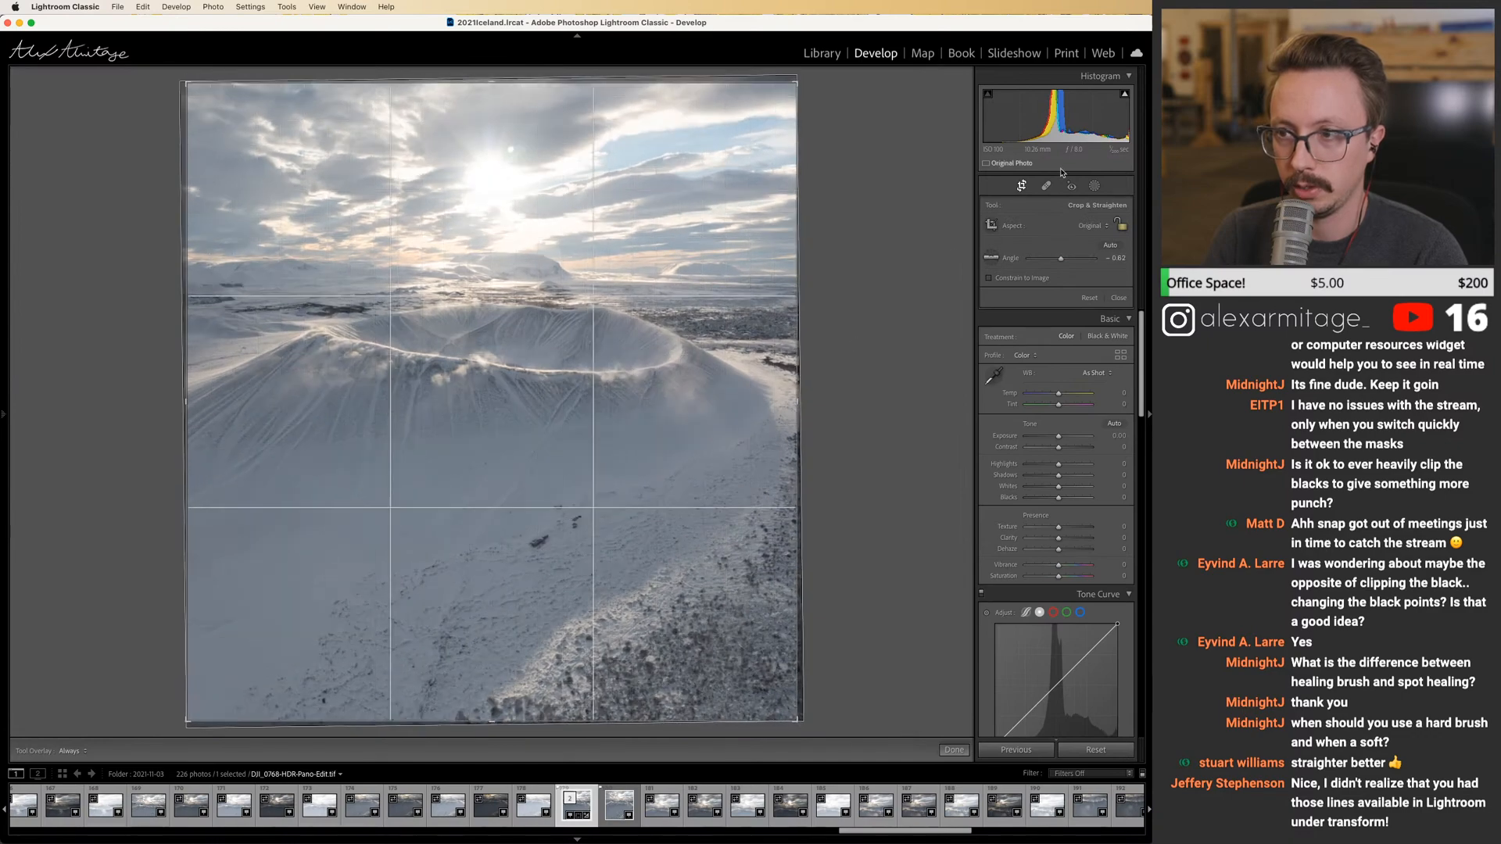
{"action": "left_click", "coordinate": [1021, 186]}
{"action": "left_click", "coordinate": [1021, 186]}
{"action": "left_click_drag", "start_coordinate": [874, 261], "coordinate": [875, 262]}
{"action": "left_click", "coordinate": [1021, 186]}
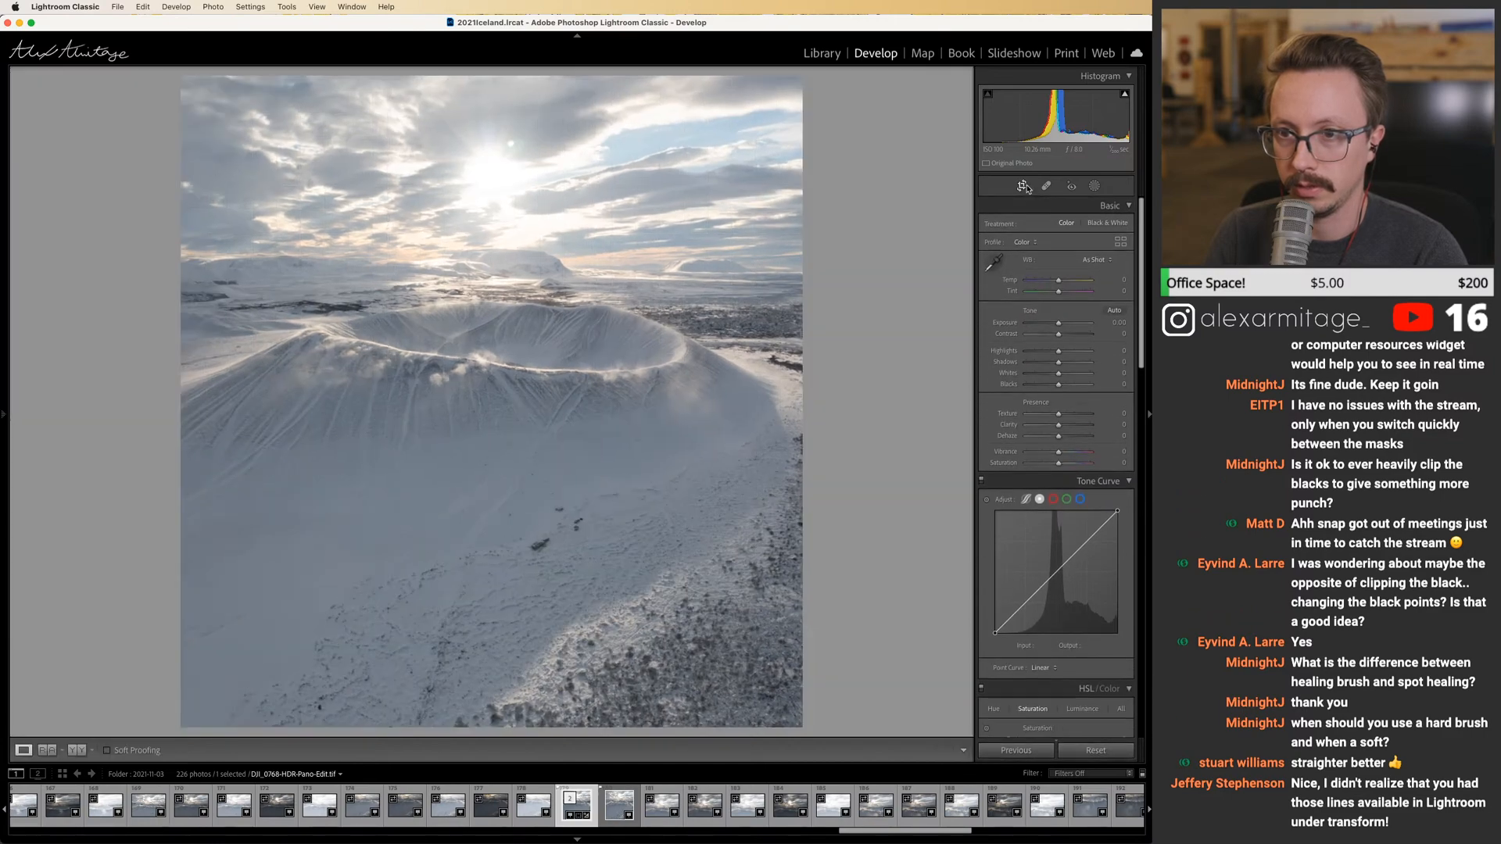
Examine the horizon of the edited panorama up close on both sides and compare it with the original DNG.
{"action": "left_click", "coordinate": [789, 260]}
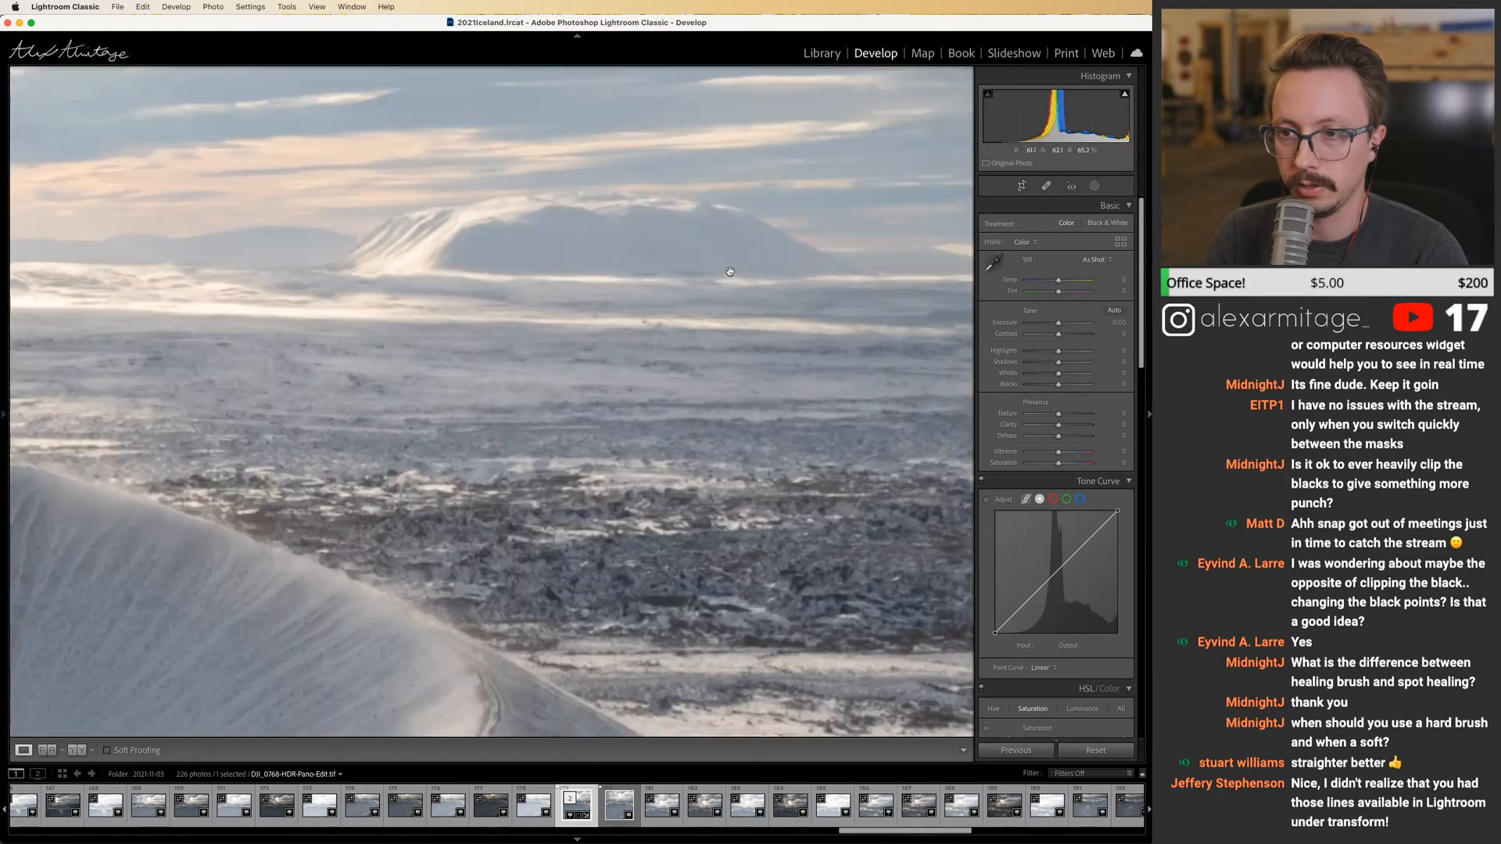
{"action": "left_click_drag", "start_coordinate": [616, 279], "coordinate": [701, 295]}
{"action": "scroll", "coordinate": [700, 295], "scroll_direction": "up", "scroll_amount": 5}
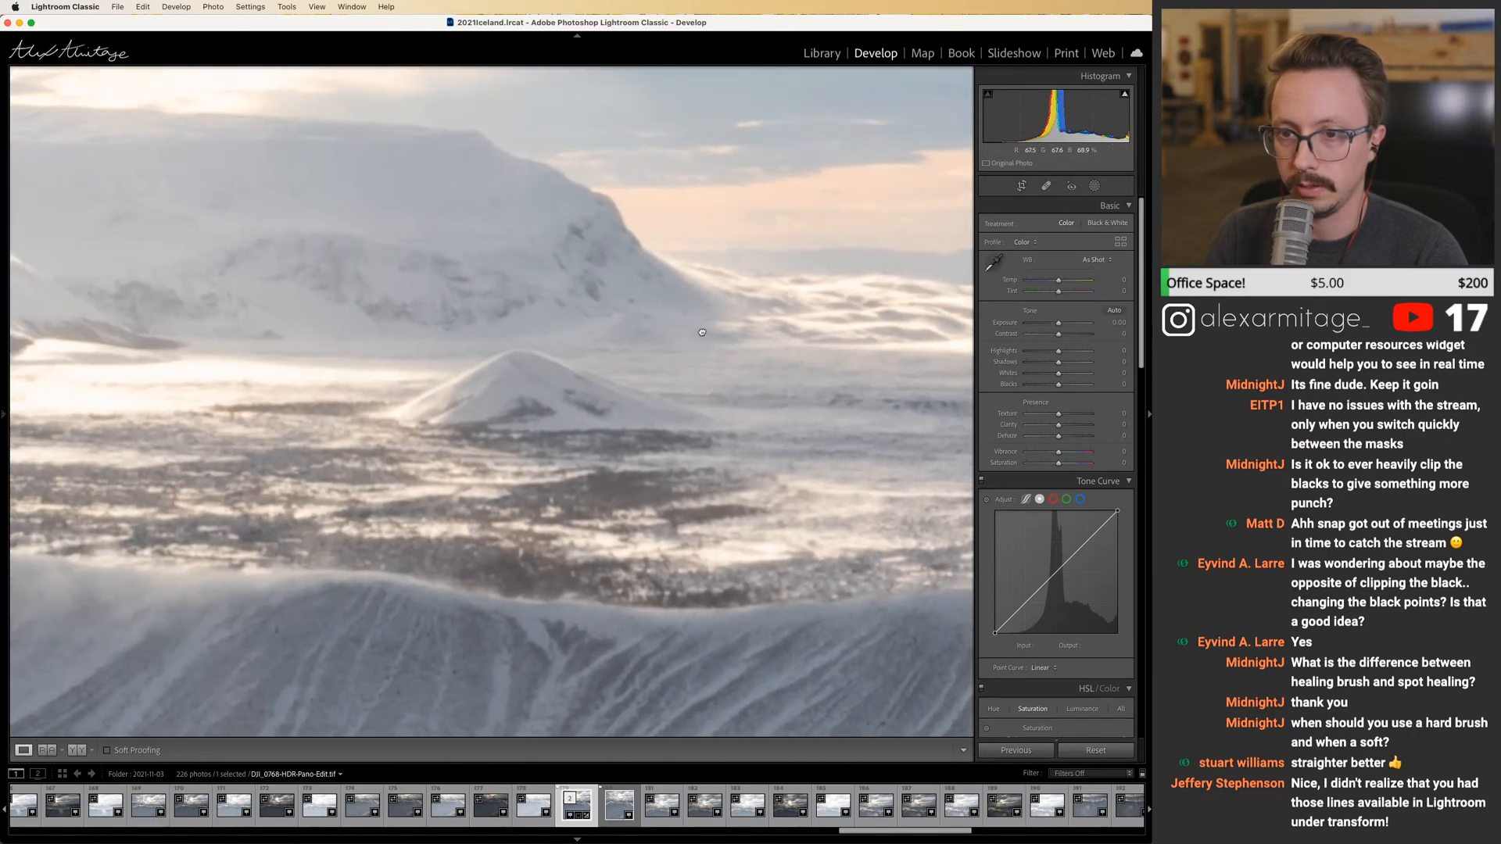
{"action": "left_click", "coordinate": [702, 333]}
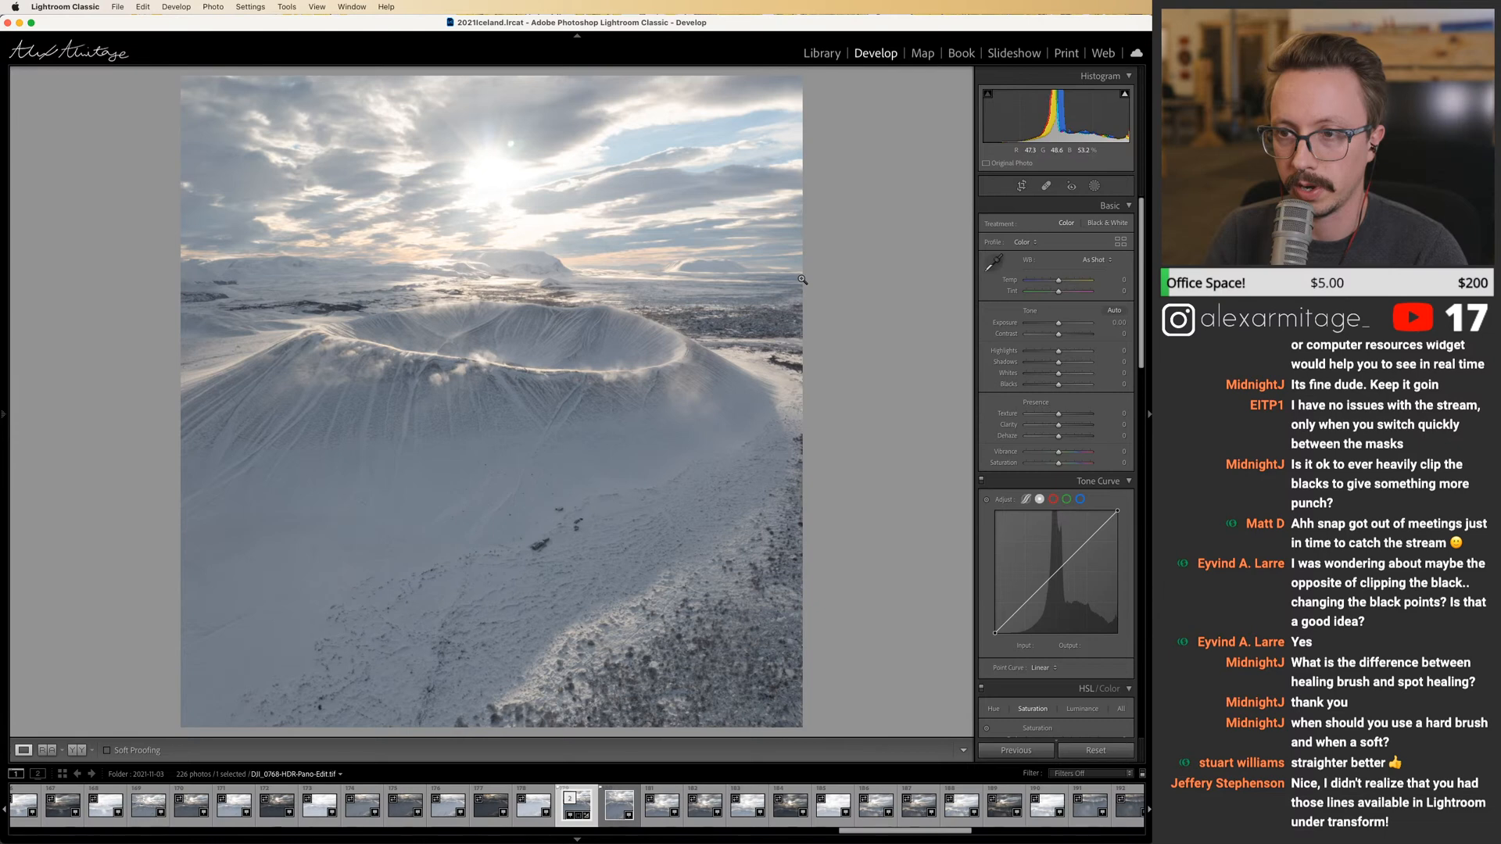
{"action": "key", "text": "Right"}
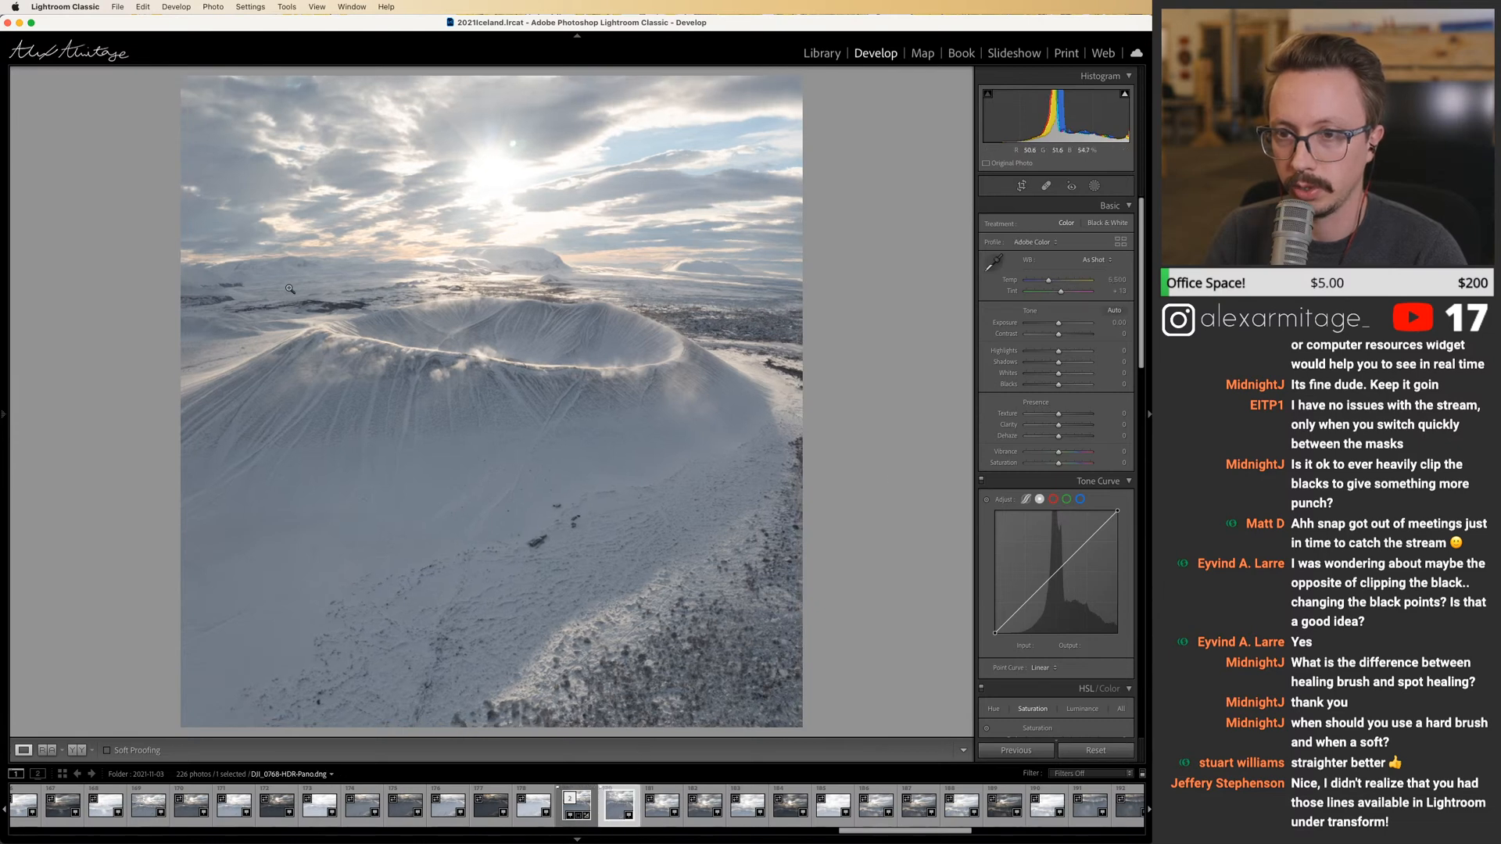
{"action": "left_click", "coordinate": [578, 808]}
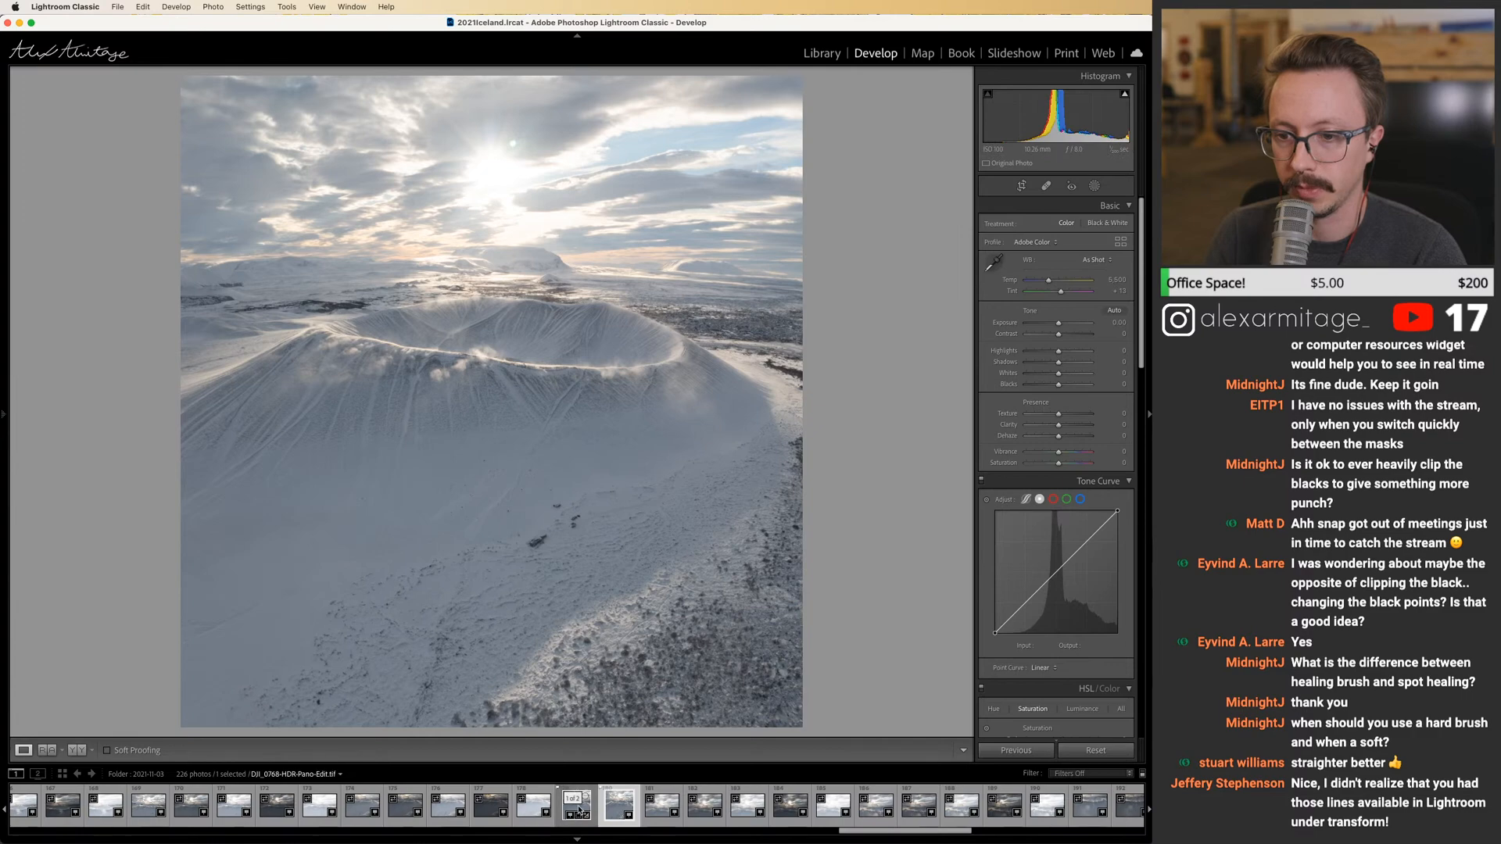
{"action": "left_click", "coordinate": [702, 291]}
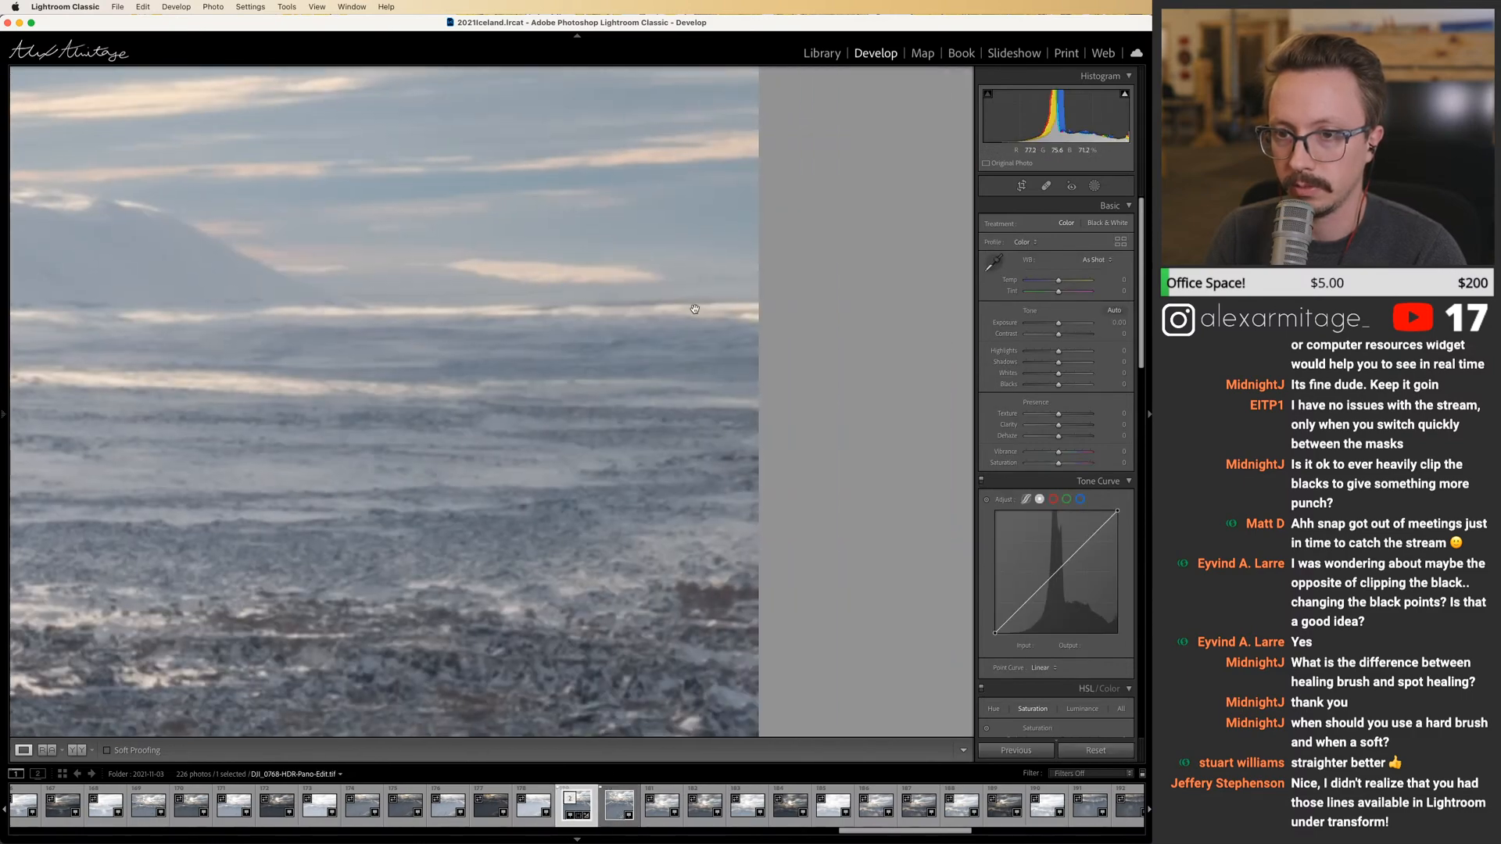
{"action": "left_click", "coordinate": [727, 311]}
Switch to Photoshop and zoom in on the horizon at the photo's right edge.
{"action": "key", "text": "super+Tab"}
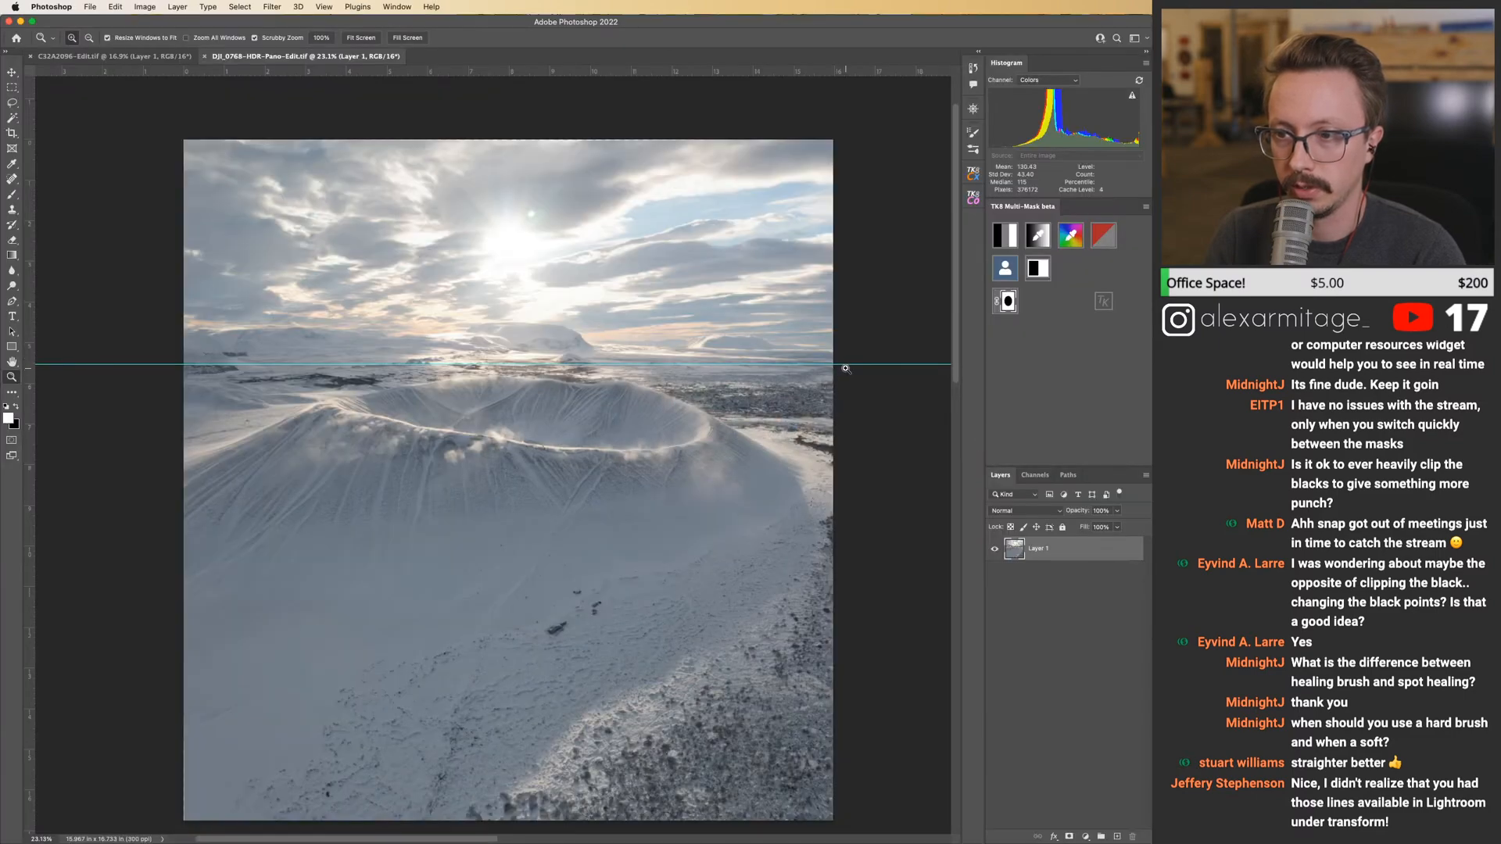
{"action": "key", "text": "super+0"}
{"action": "left_click_drag", "start_coordinate": [871, 348], "coordinate": [921, 356]}
{"action": "left_click_drag", "start_coordinate": [880, 356], "coordinate": [817, 361]}
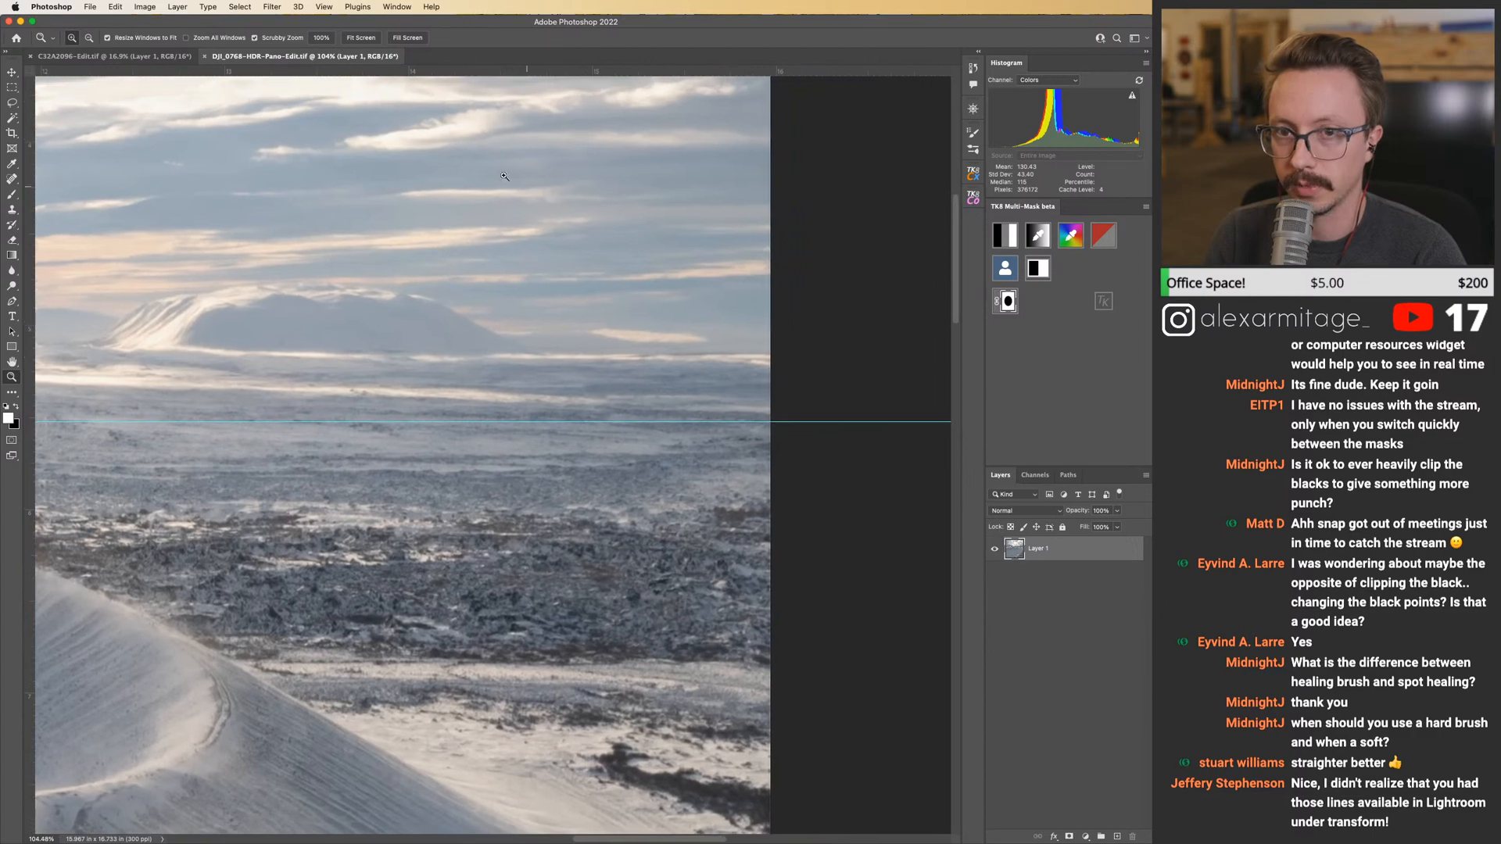
Try to warp the layer's right edge downward below the horizon guide, and undo the warp.
{"action": "left_click", "coordinate": [115, 6]}
{"action": "mouse_move", "coordinate": [164, 266]}
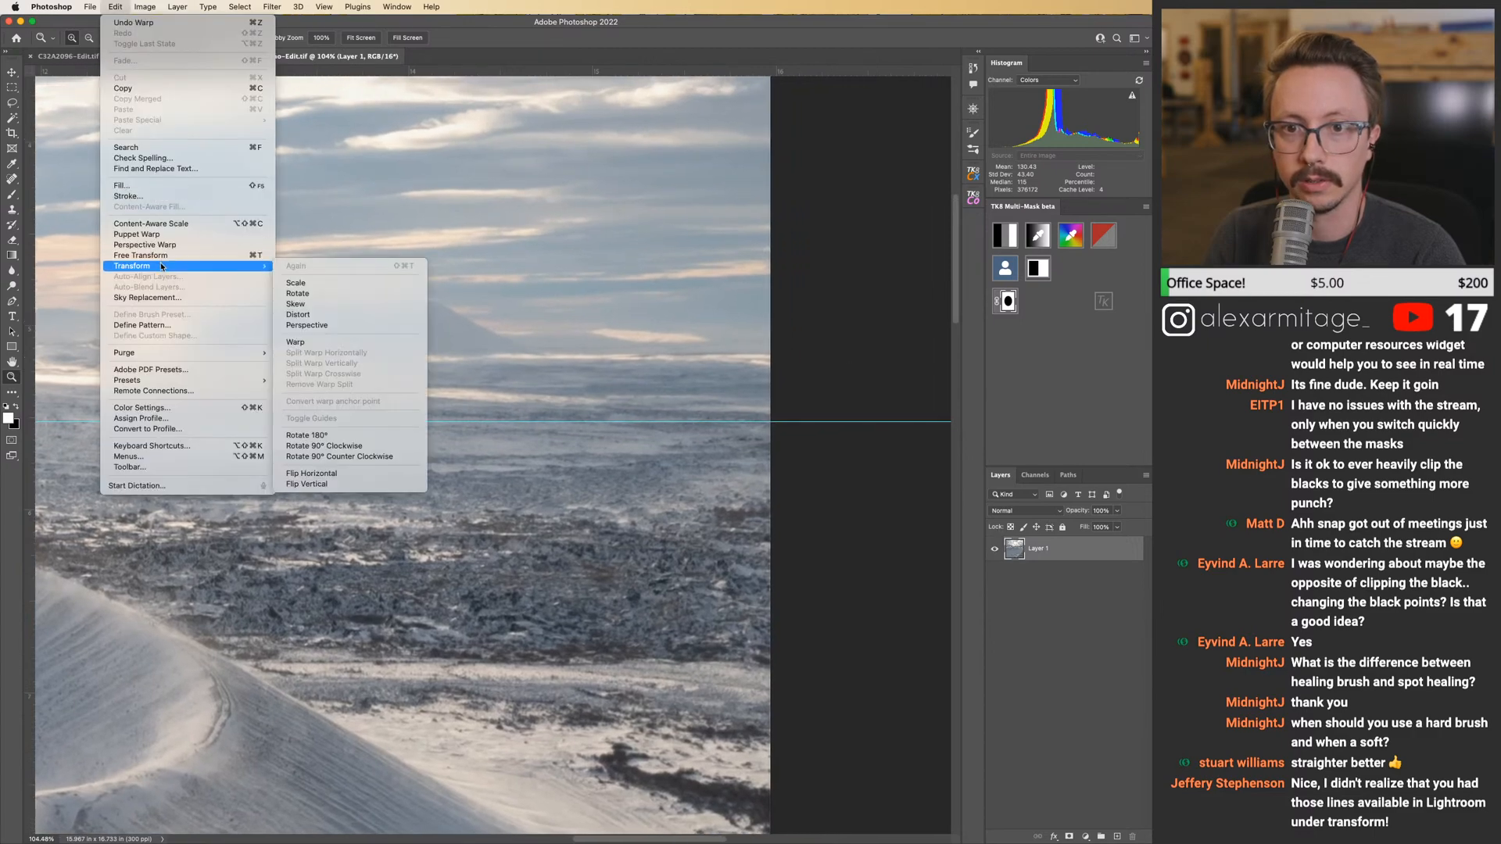
{"action": "left_click", "coordinate": [313, 342]}
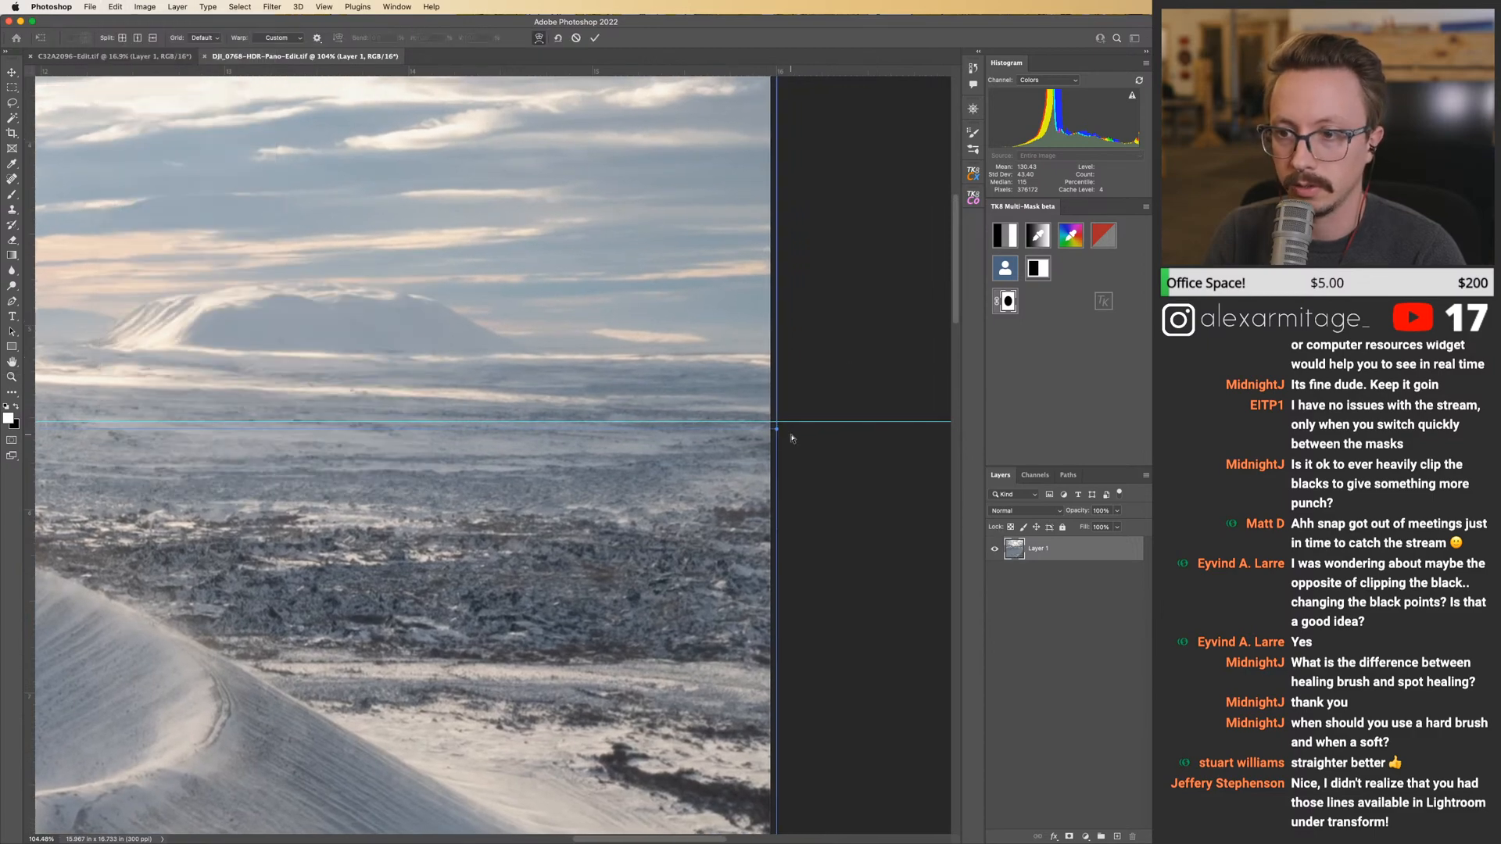
{"action": "left_click_drag", "start_coordinate": [776, 429], "coordinate": [778, 470]}
{"action": "left_click", "coordinate": [595, 37]}
{"action": "key", "text": "z"}
{"action": "left_click_drag", "start_coordinate": [659, 231], "coordinate": [587, 241]}
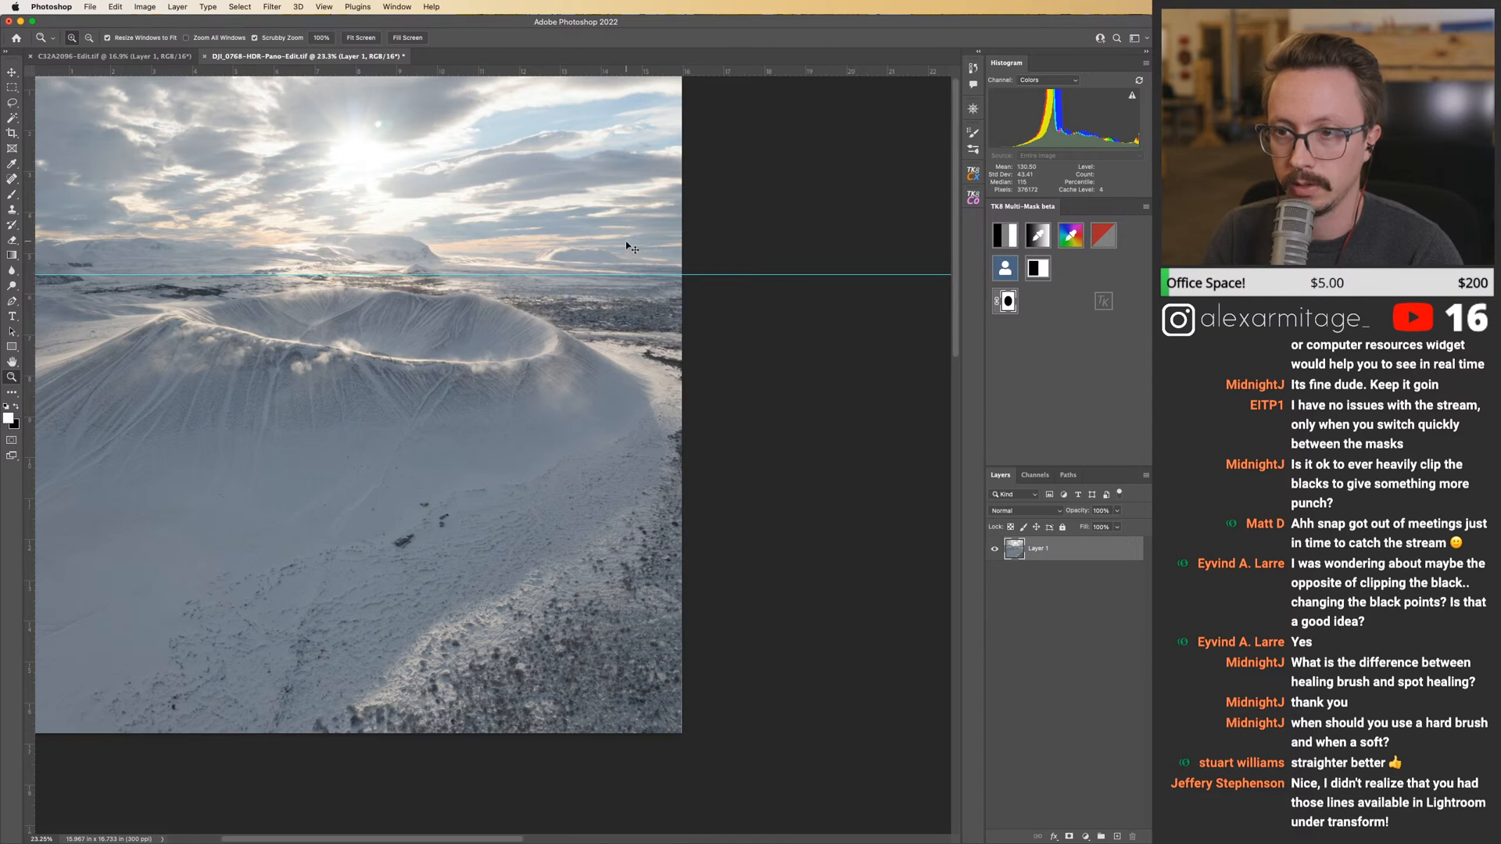
{"action": "key", "text": "super+z"}
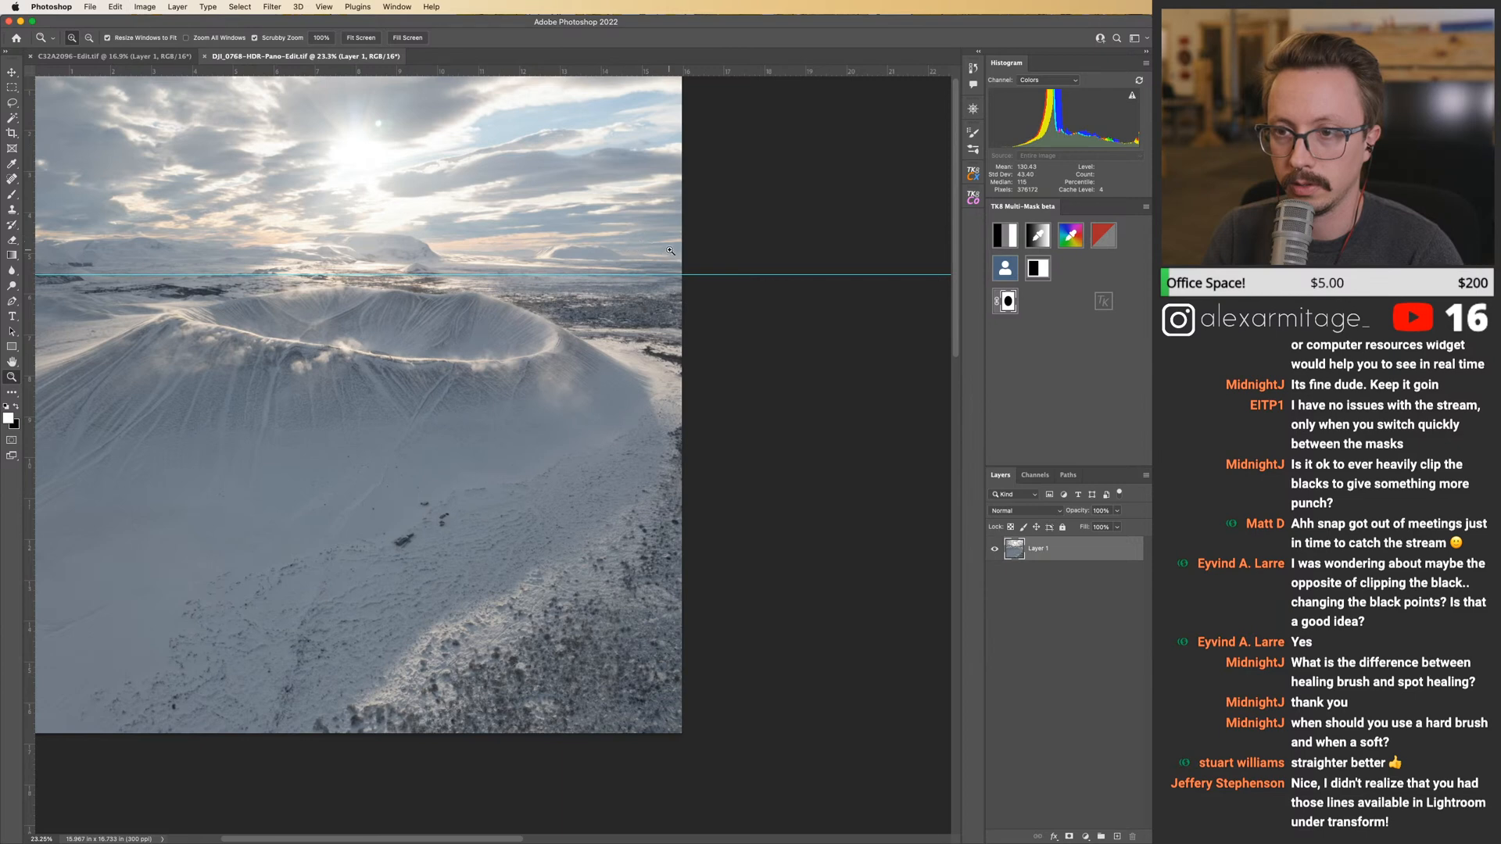
Warp Layer 1 by pulling its right edge slightly downward at the horizon, and apply the warp.
{"action": "left_click", "coordinate": [113, 7]}
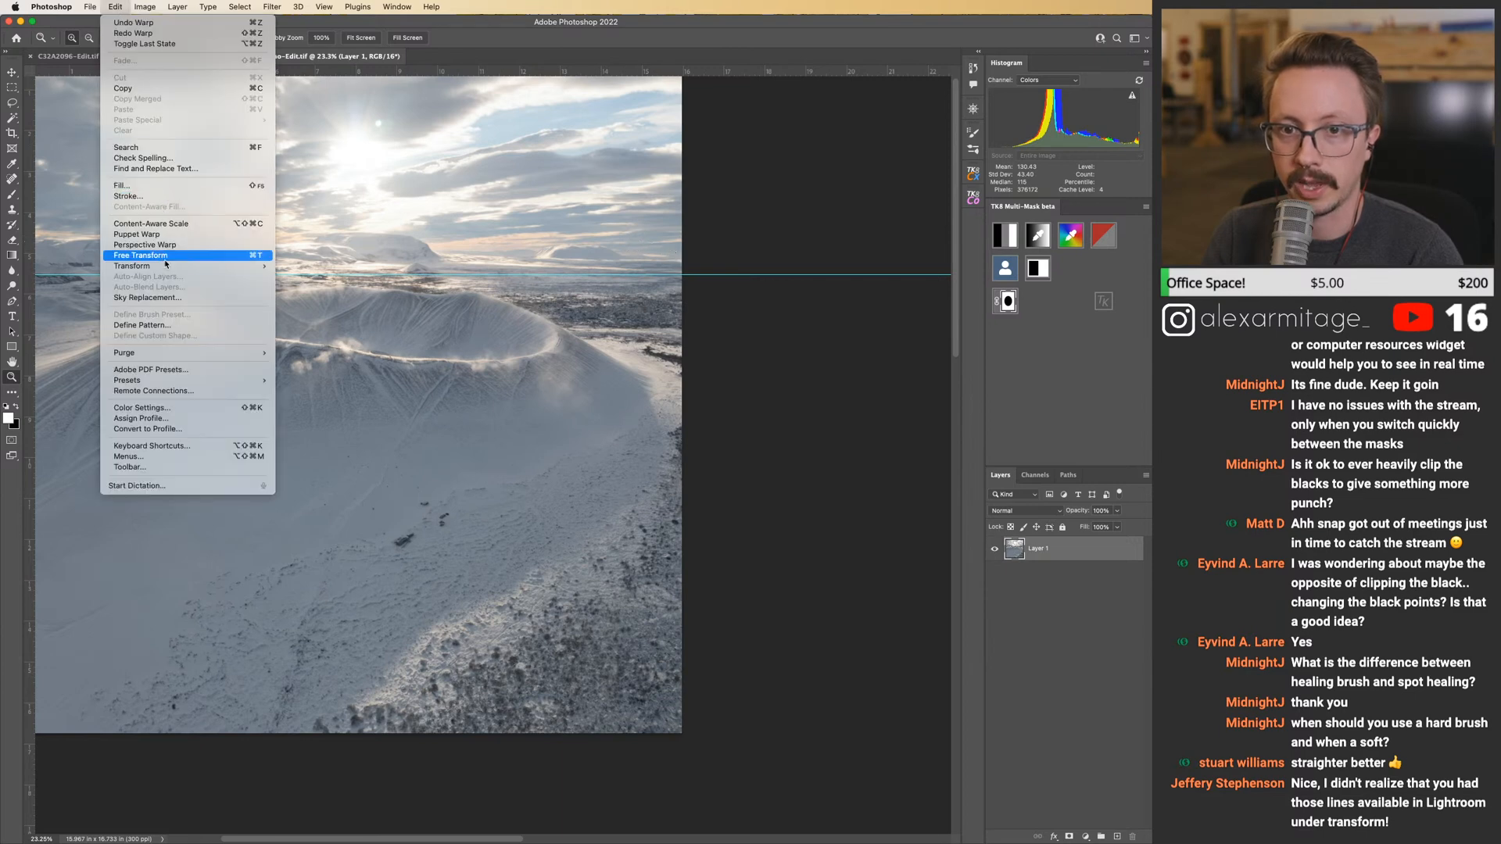
{"action": "mouse_move", "coordinate": [165, 266]}
{"action": "left_click", "coordinate": [301, 337]}
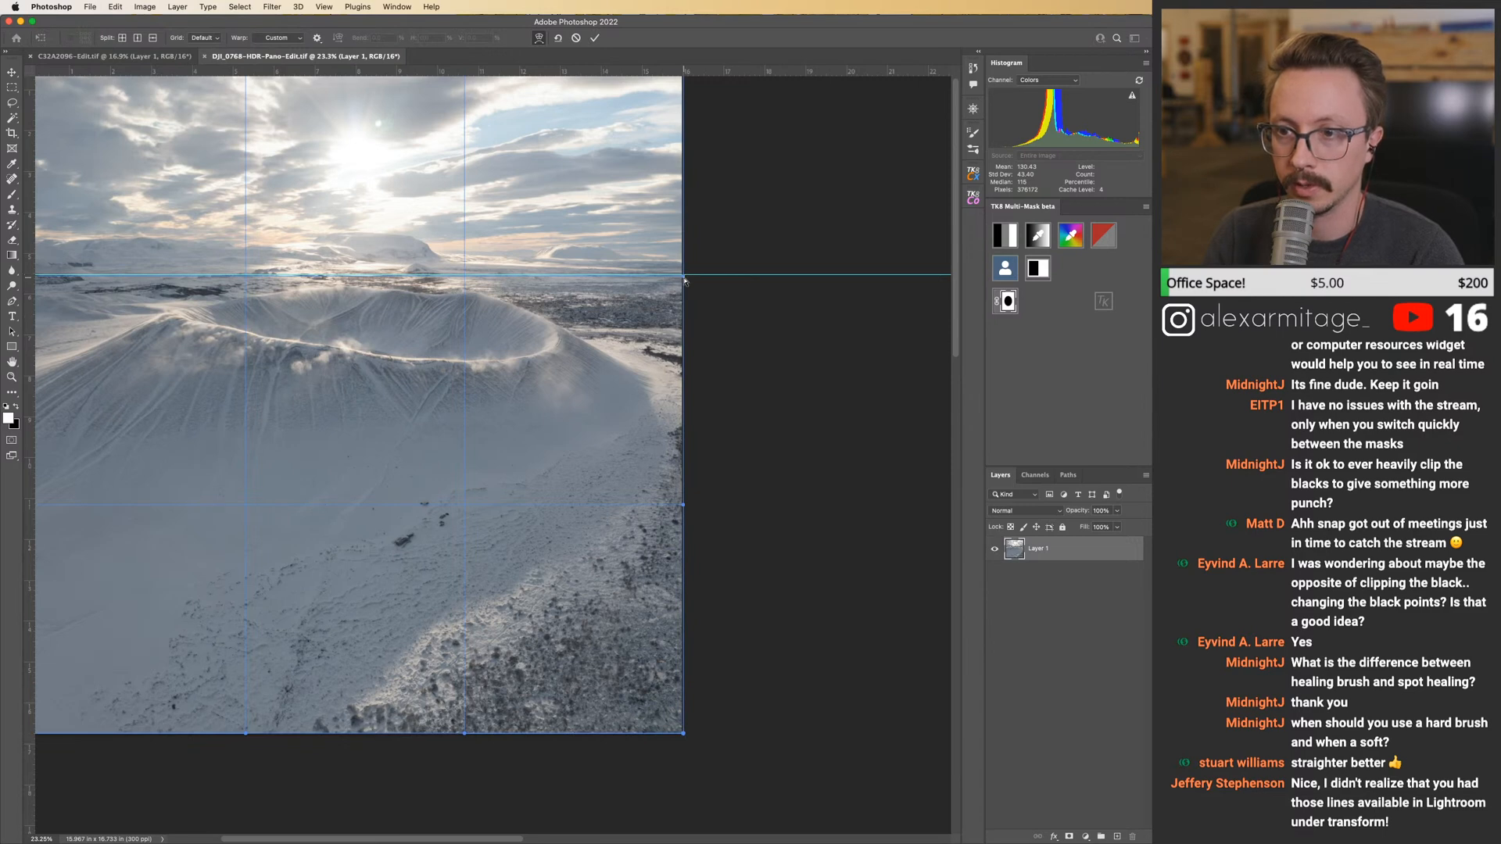
{"action": "left_click_drag", "start_coordinate": [685, 283], "coordinate": [686, 286]}
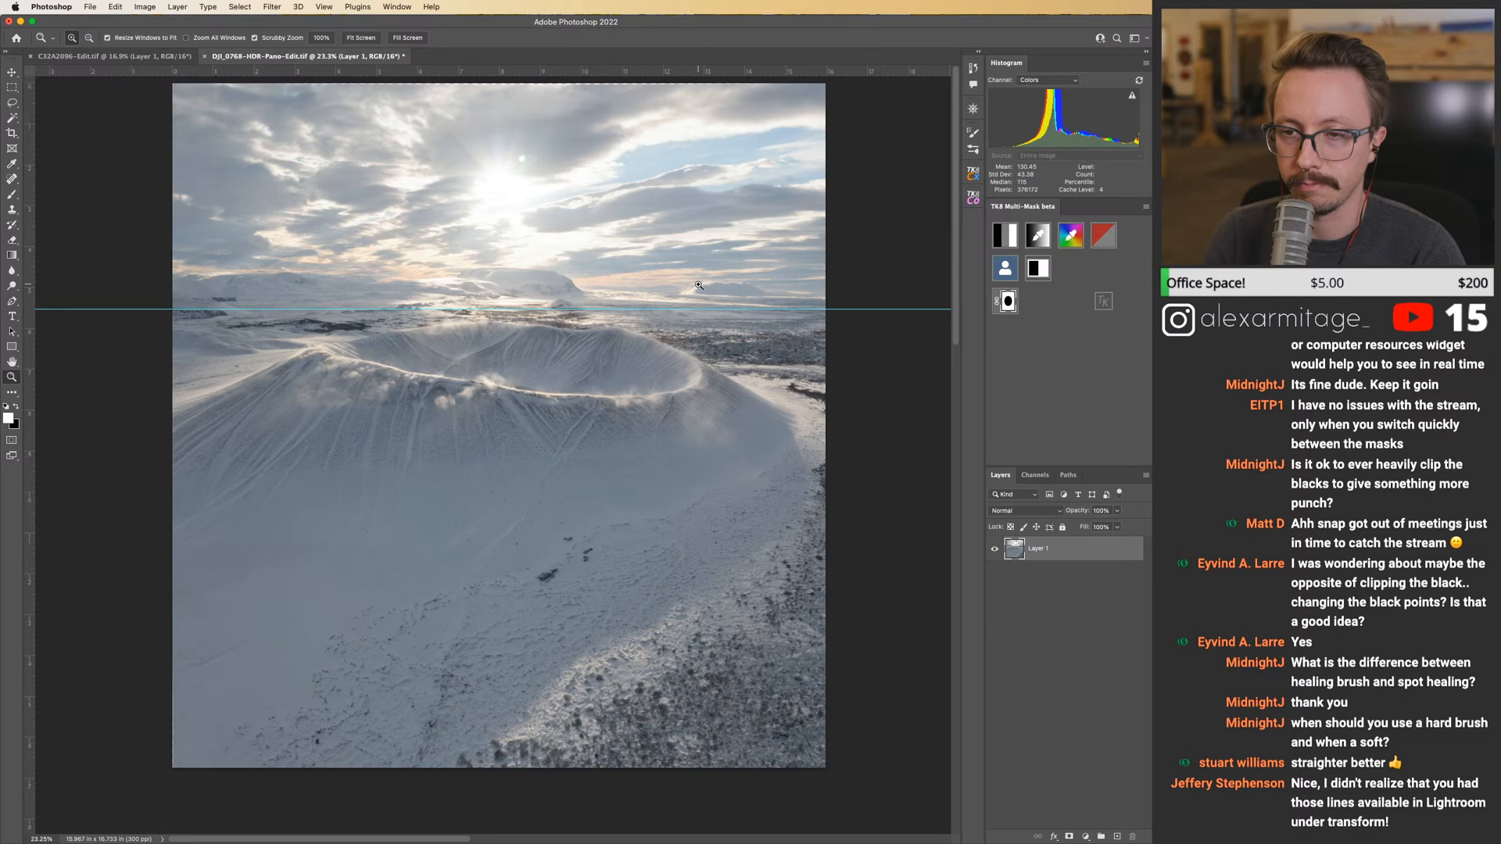
Check the buildings on the snowy slope and the whole image, save the warped photo, and switch to Lightroom Classic.
{"action": "left_click_drag", "start_coordinate": [576, 481], "coordinate": [581, 553]}
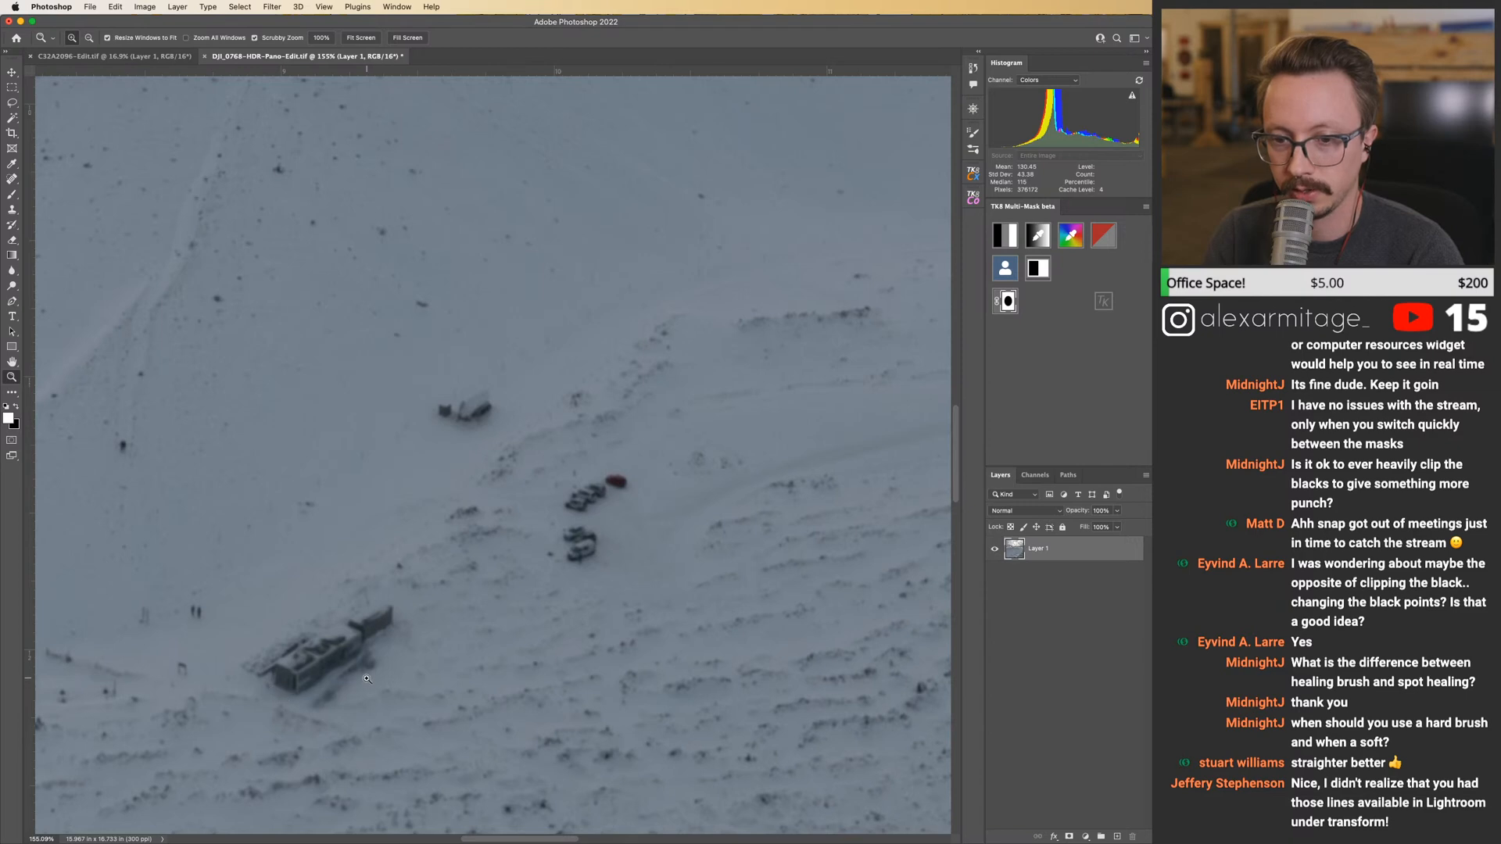
{"action": "key", "text": "super+0"}
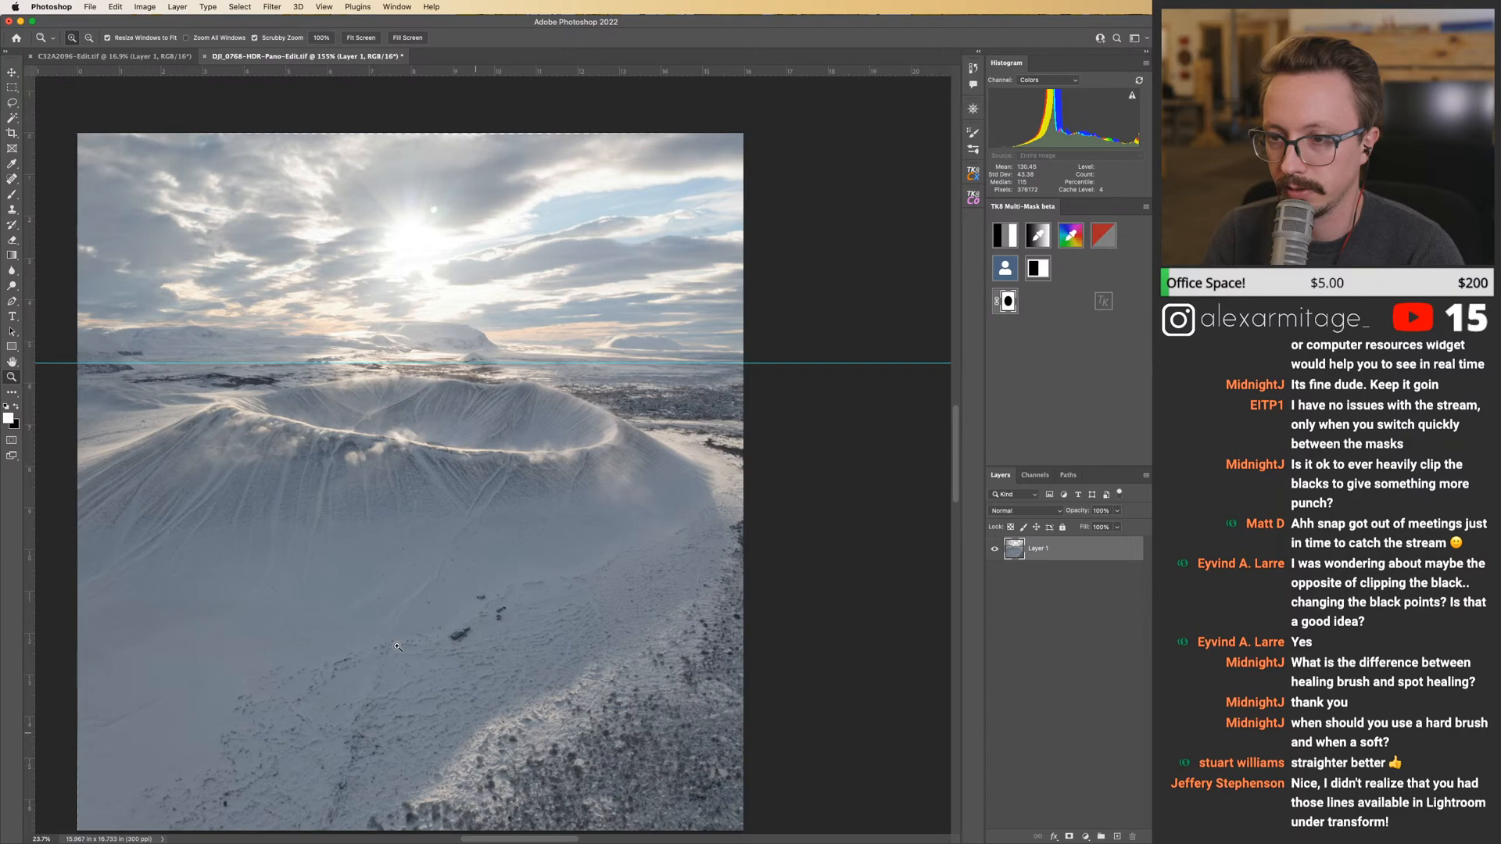
{"action": "key", "text": "super+minus"}
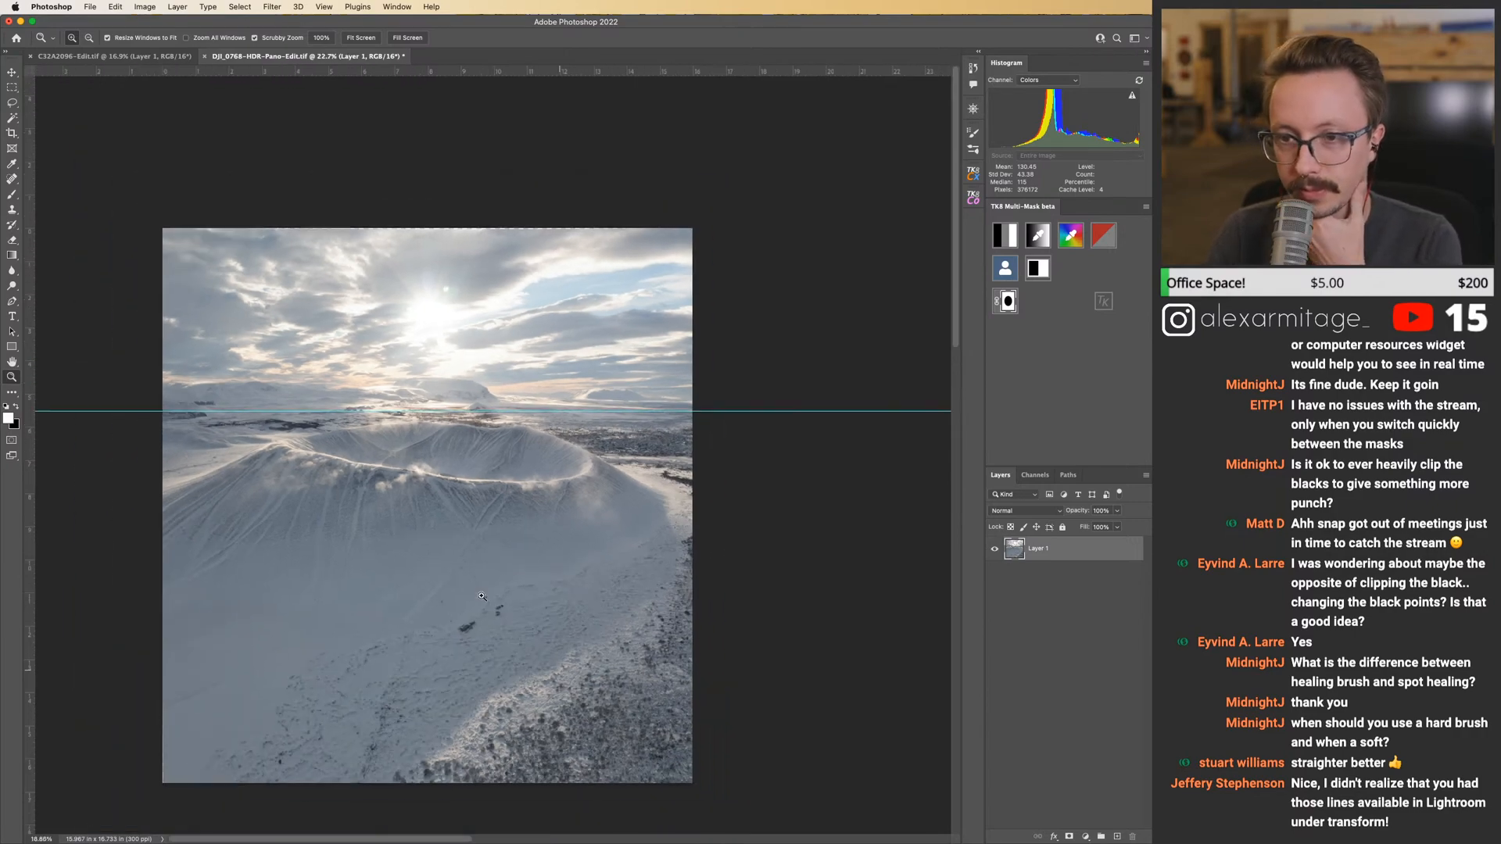
{"action": "scroll", "coordinate": [476, 593], "scroll_direction": "up", "scroll_amount": 1}
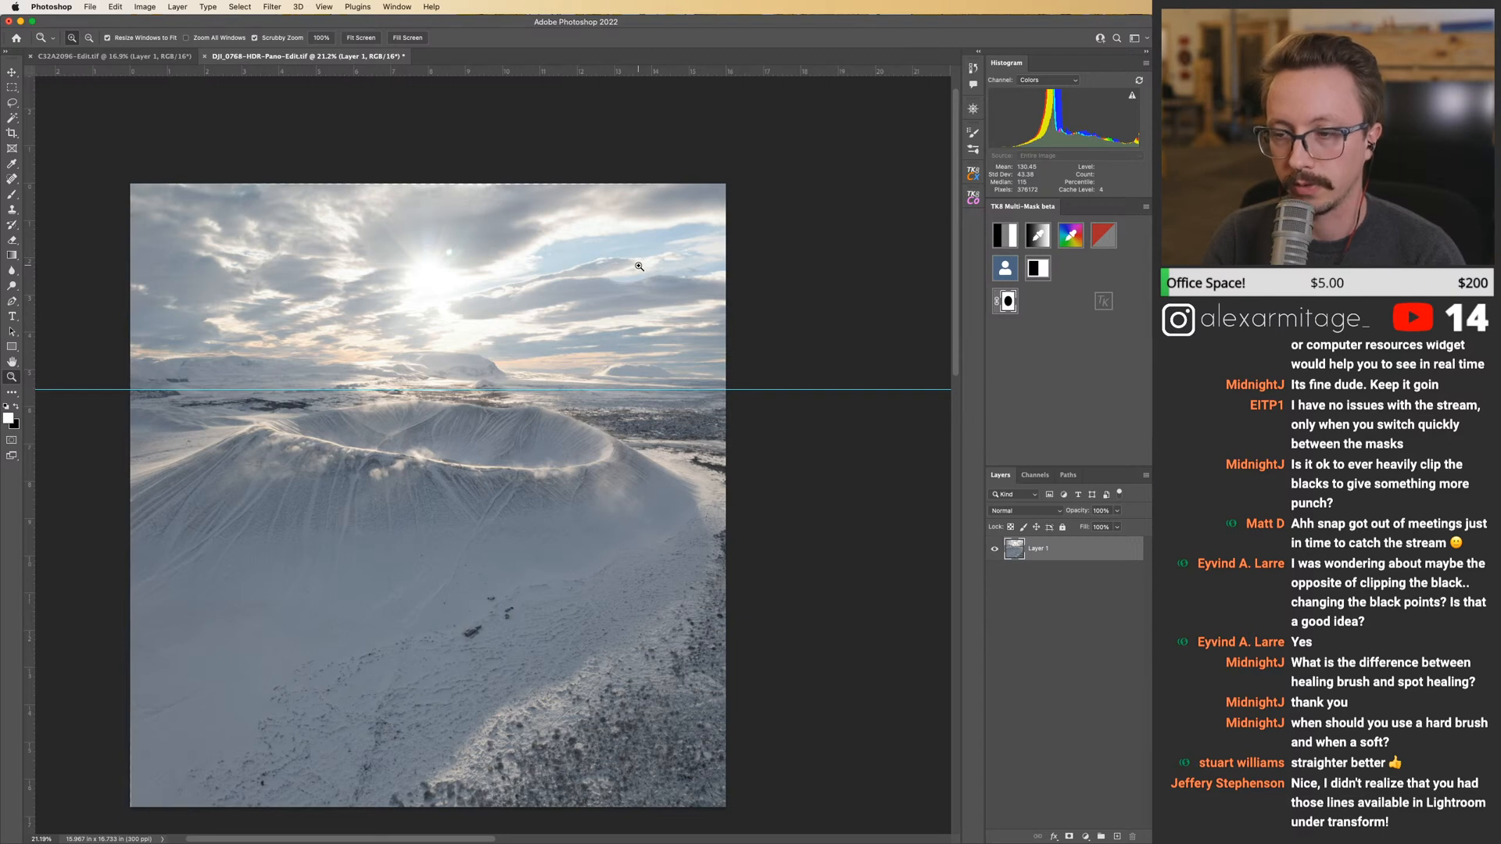
{"action": "key", "text": "super+s"}
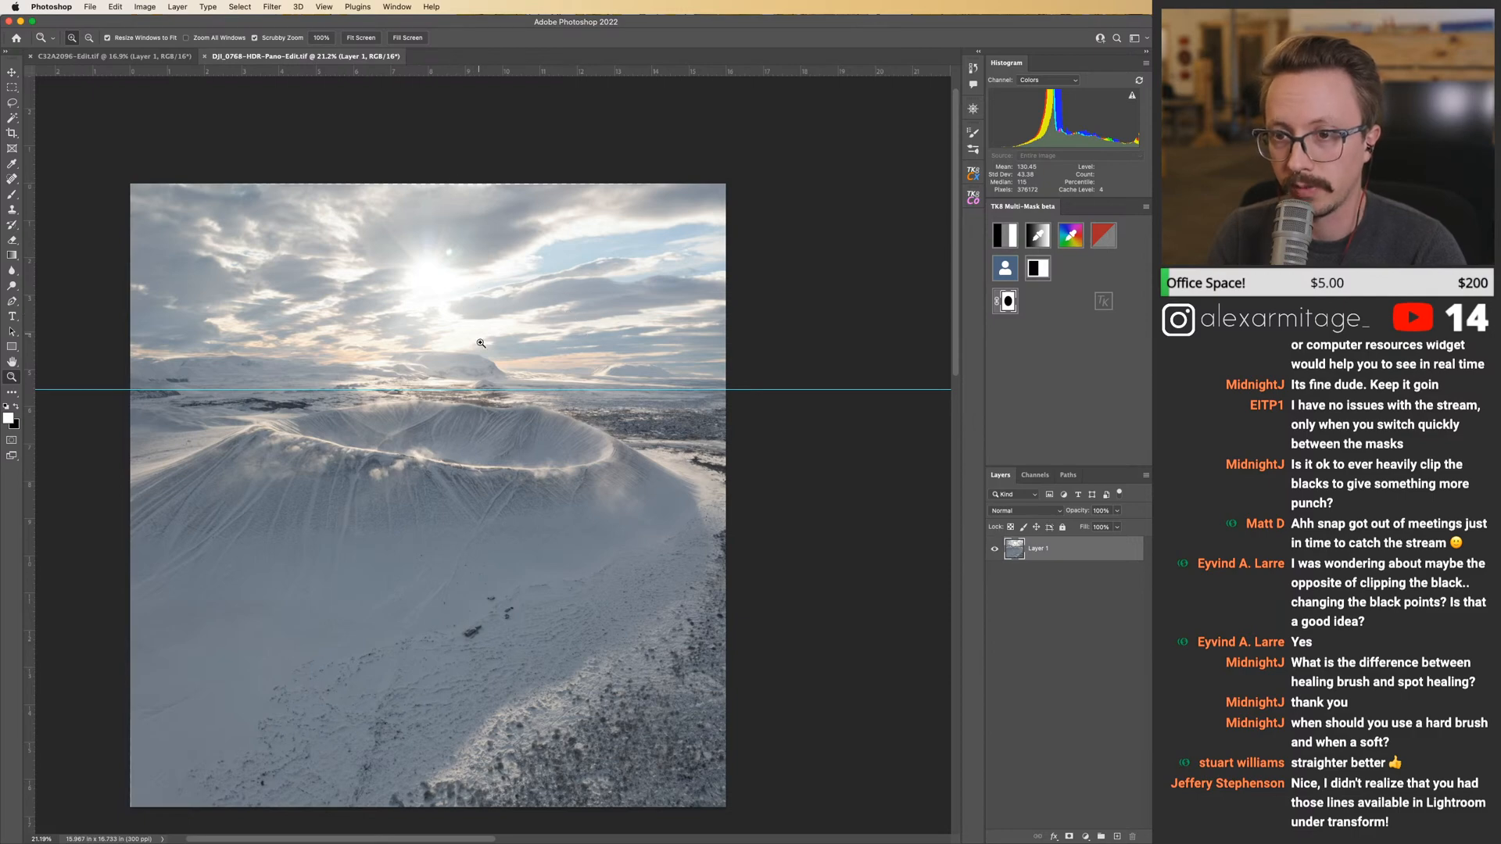
{"action": "left_click", "coordinate": [549, 821]}
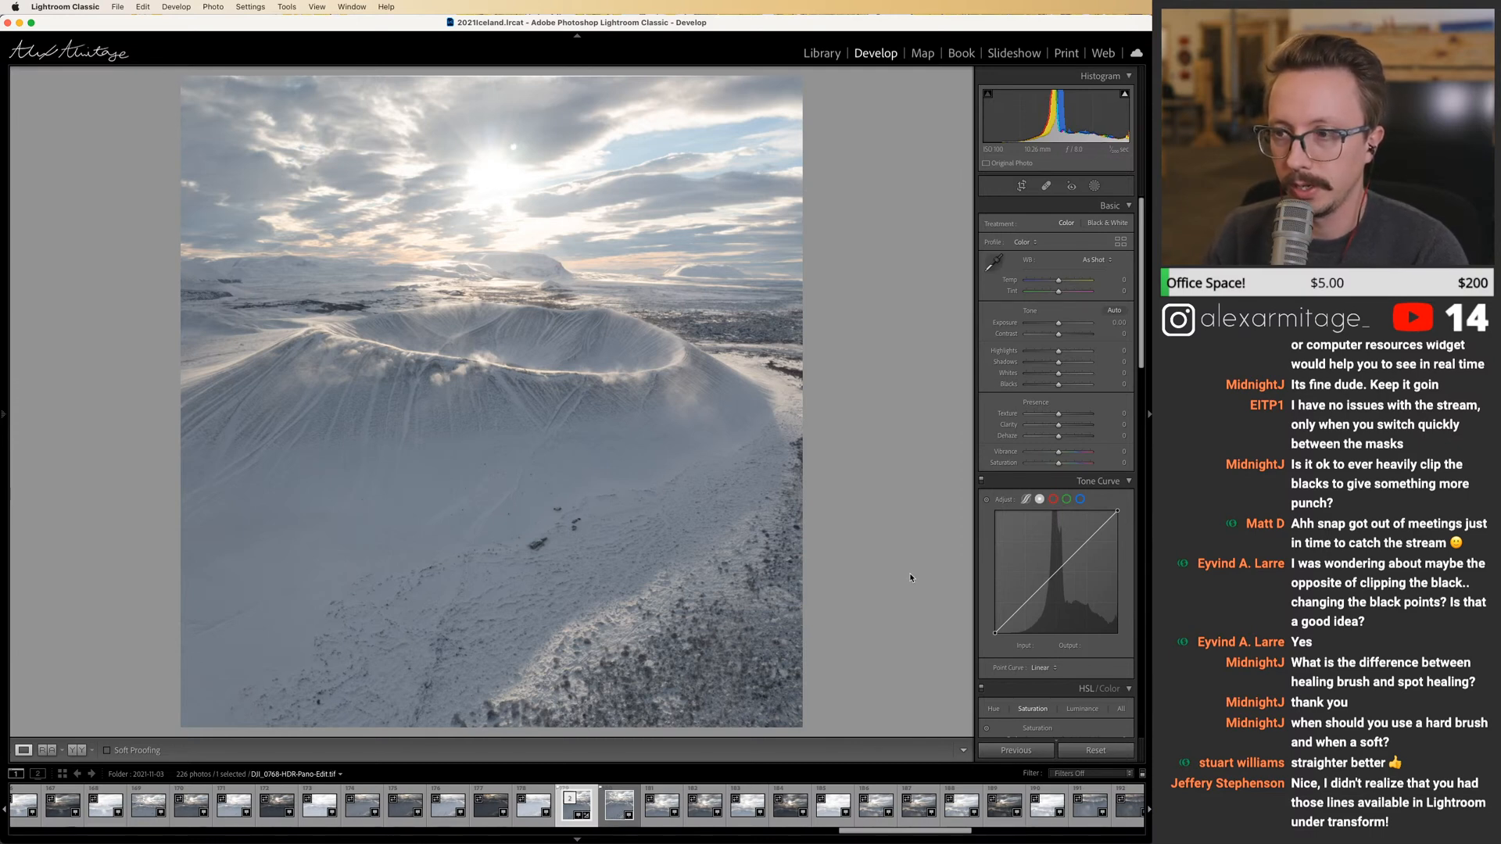
Darken the edited panorama by setting Exposure to −1.05 and Blacks to about −36.
{"action": "left_click_drag", "start_coordinate": [1059, 324], "coordinate": [1056, 329]}
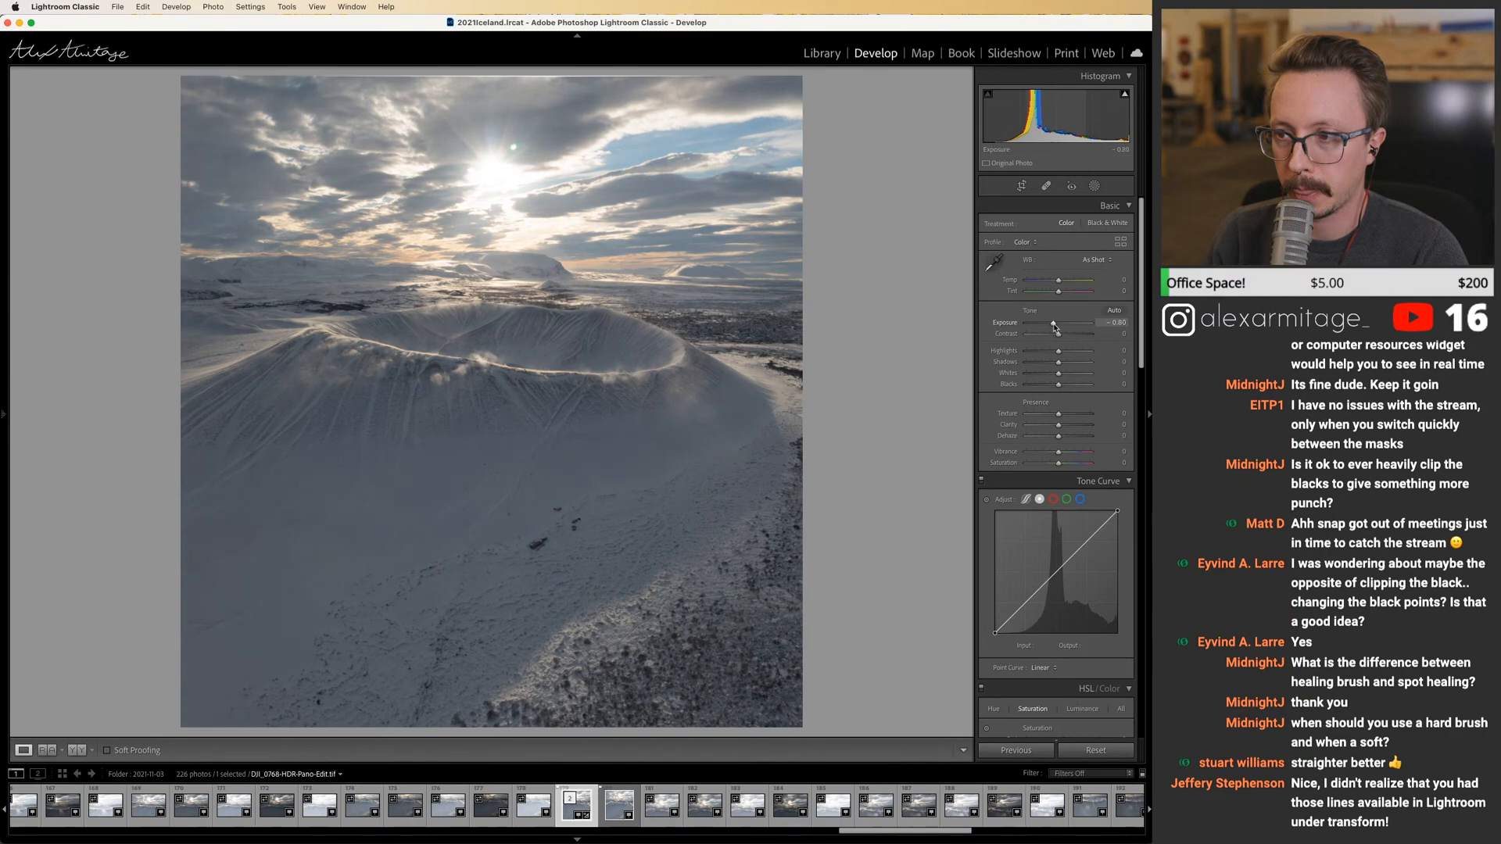
{"action": "left_click_drag", "start_coordinate": [1059, 384], "coordinate": [1043, 387]}
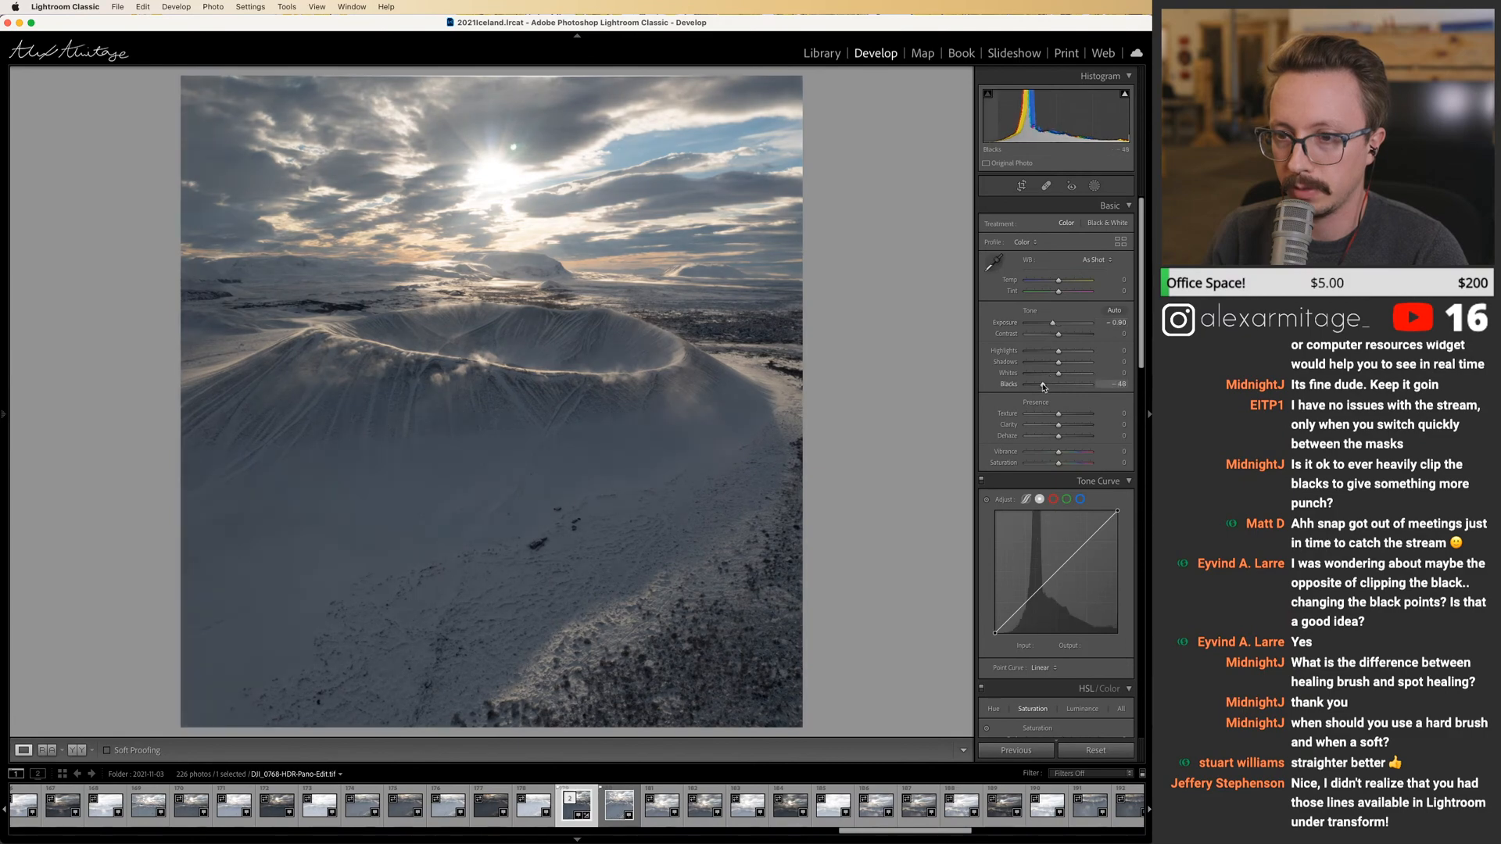
{"action": "double_click", "coordinate": [1043, 386]}
{"action": "left_click_drag", "start_coordinate": [1055, 328], "coordinate": [1054, 328]}
{"action": "left_click_drag", "start_coordinate": [1060, 387], "coordinate": [1050, 384]}
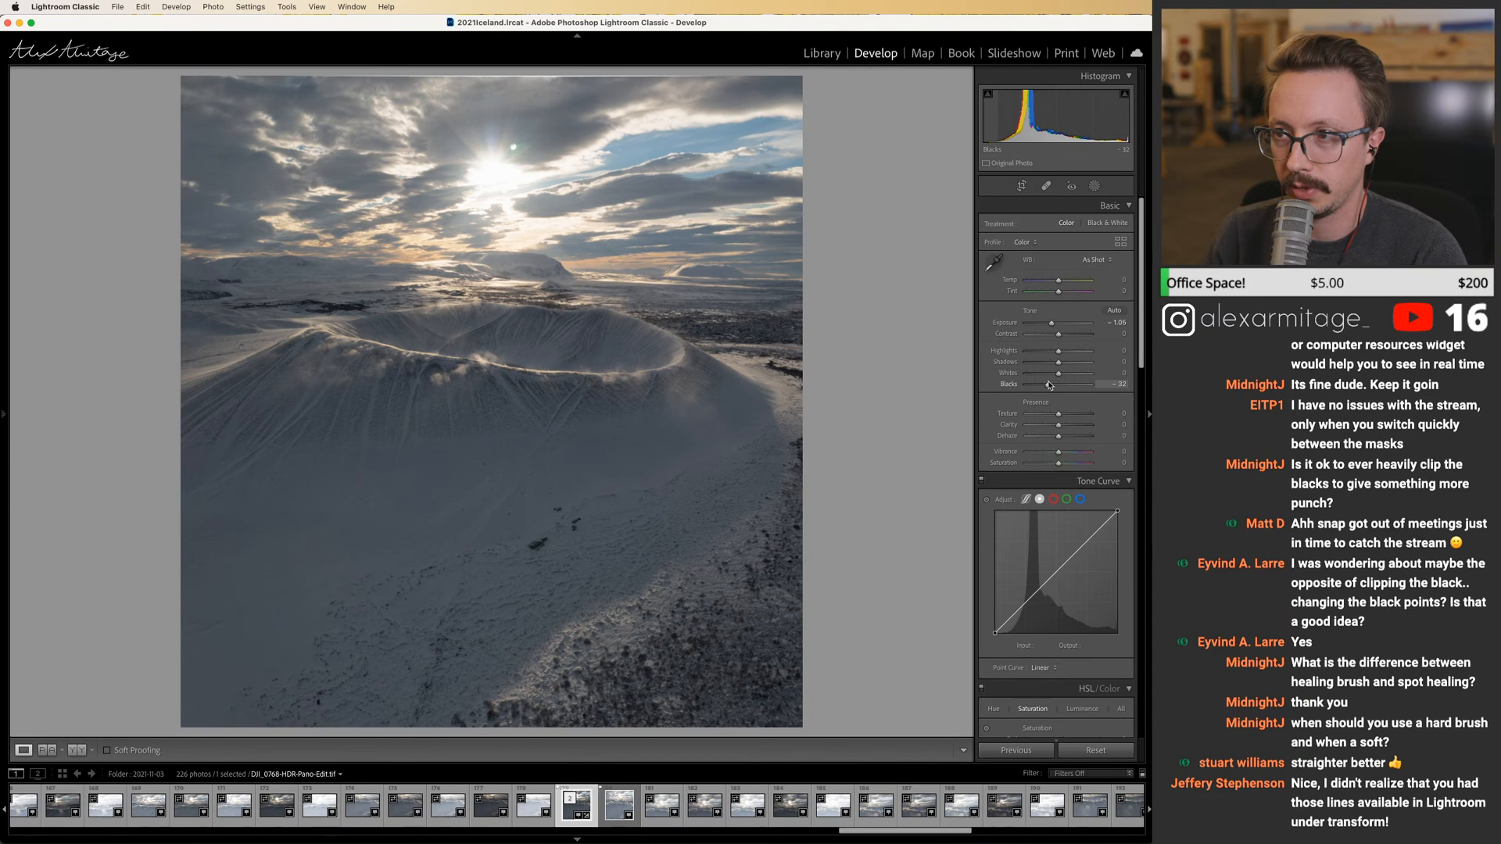
{"action": "left_click_drag", "start_coordinate": [1050, 385], "coordinate": [1047, 385]}
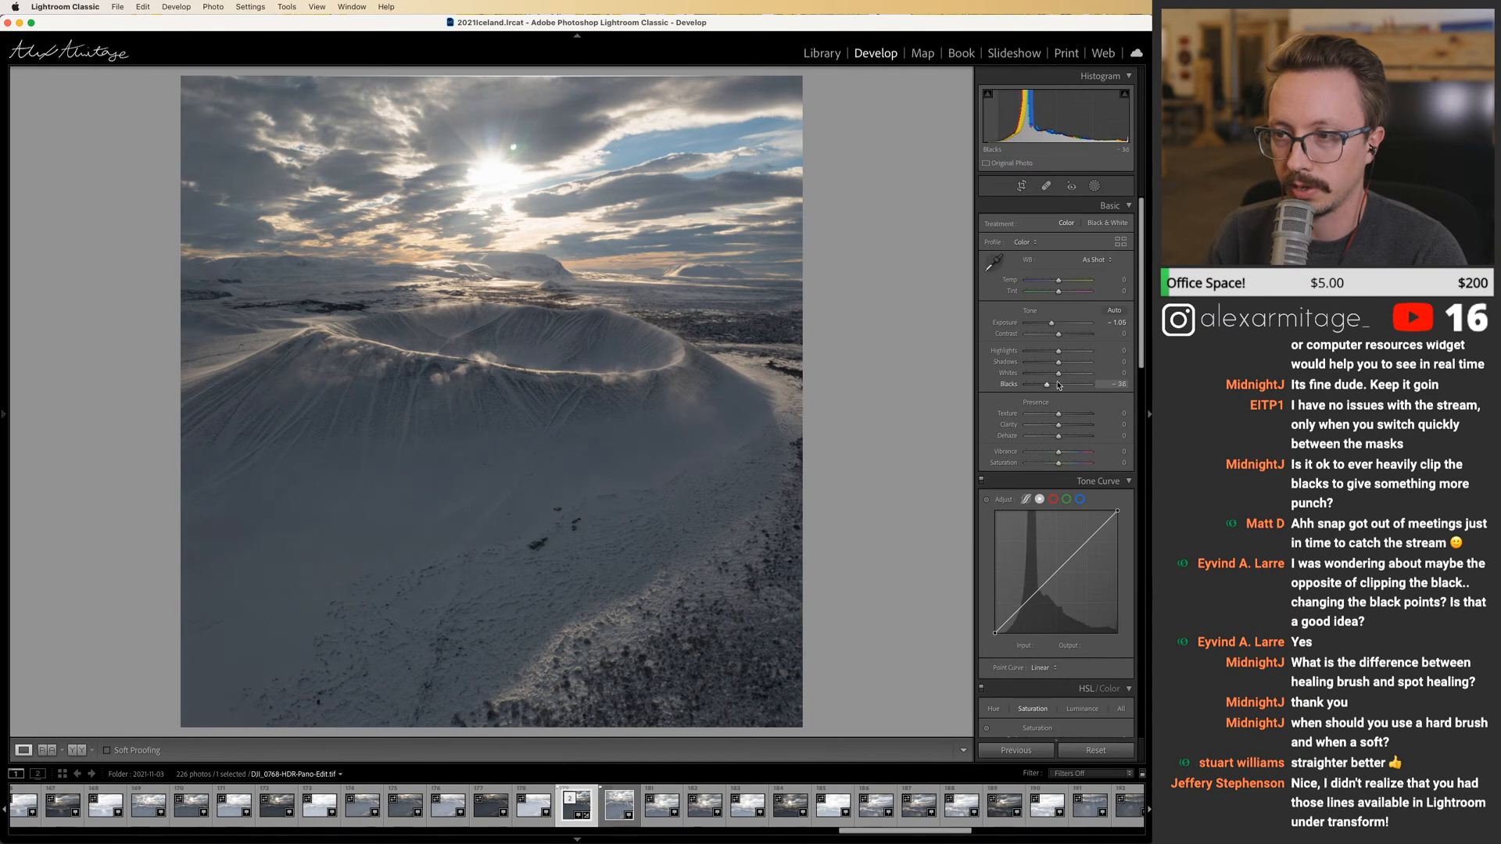
Review the colour profile options on the edited TIFF and the original DNG, and return to the edited TIFF.
{"action": "left_click", "coordinate": [1022, 241]}
{"action": "left_click", "coordinate": [1023, 242]}
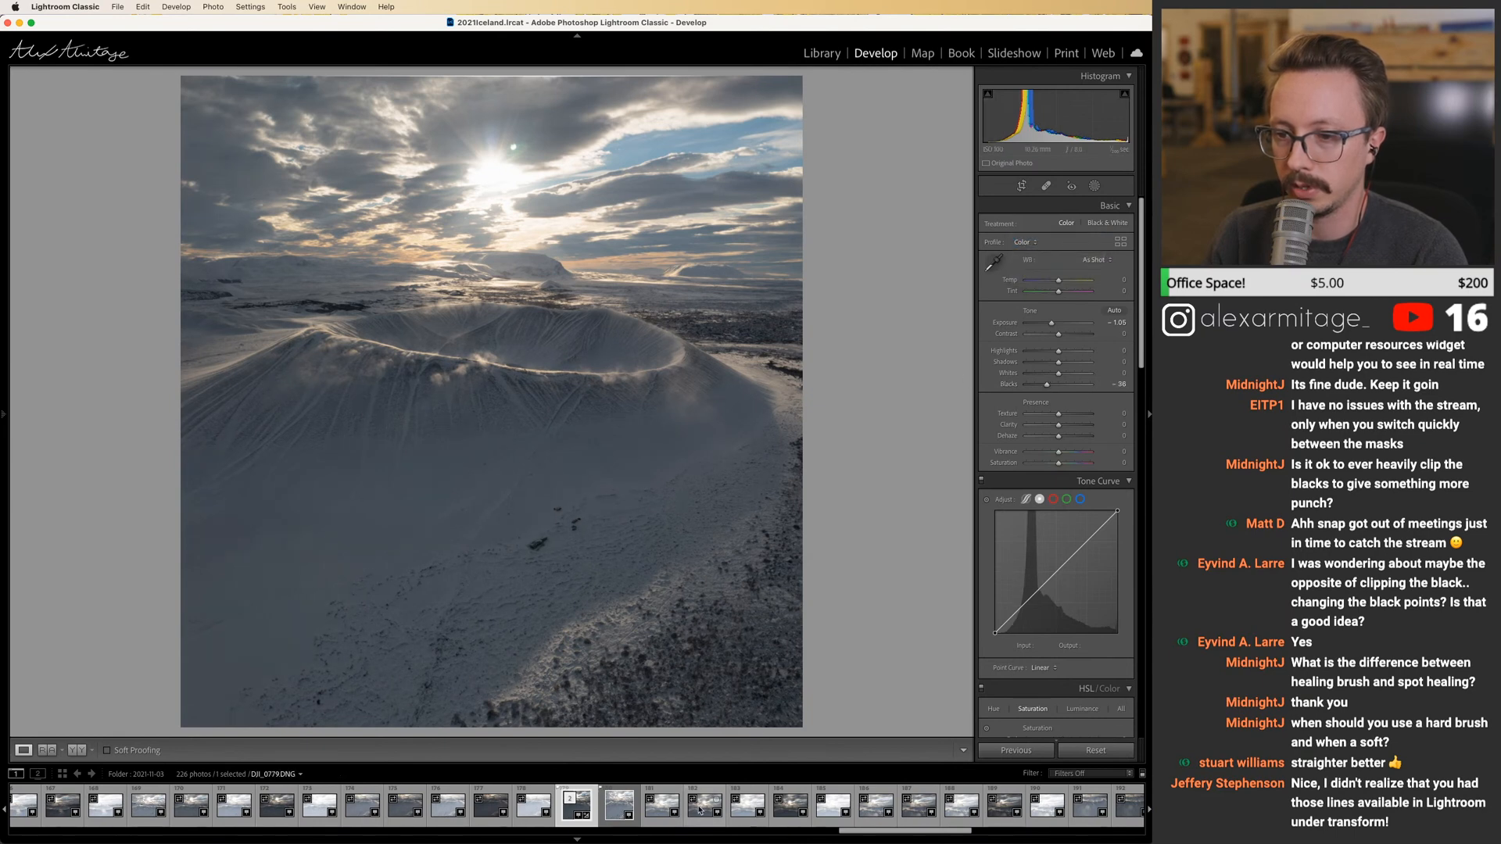
{"action": "left_click", "coordinate": [638, 818]}
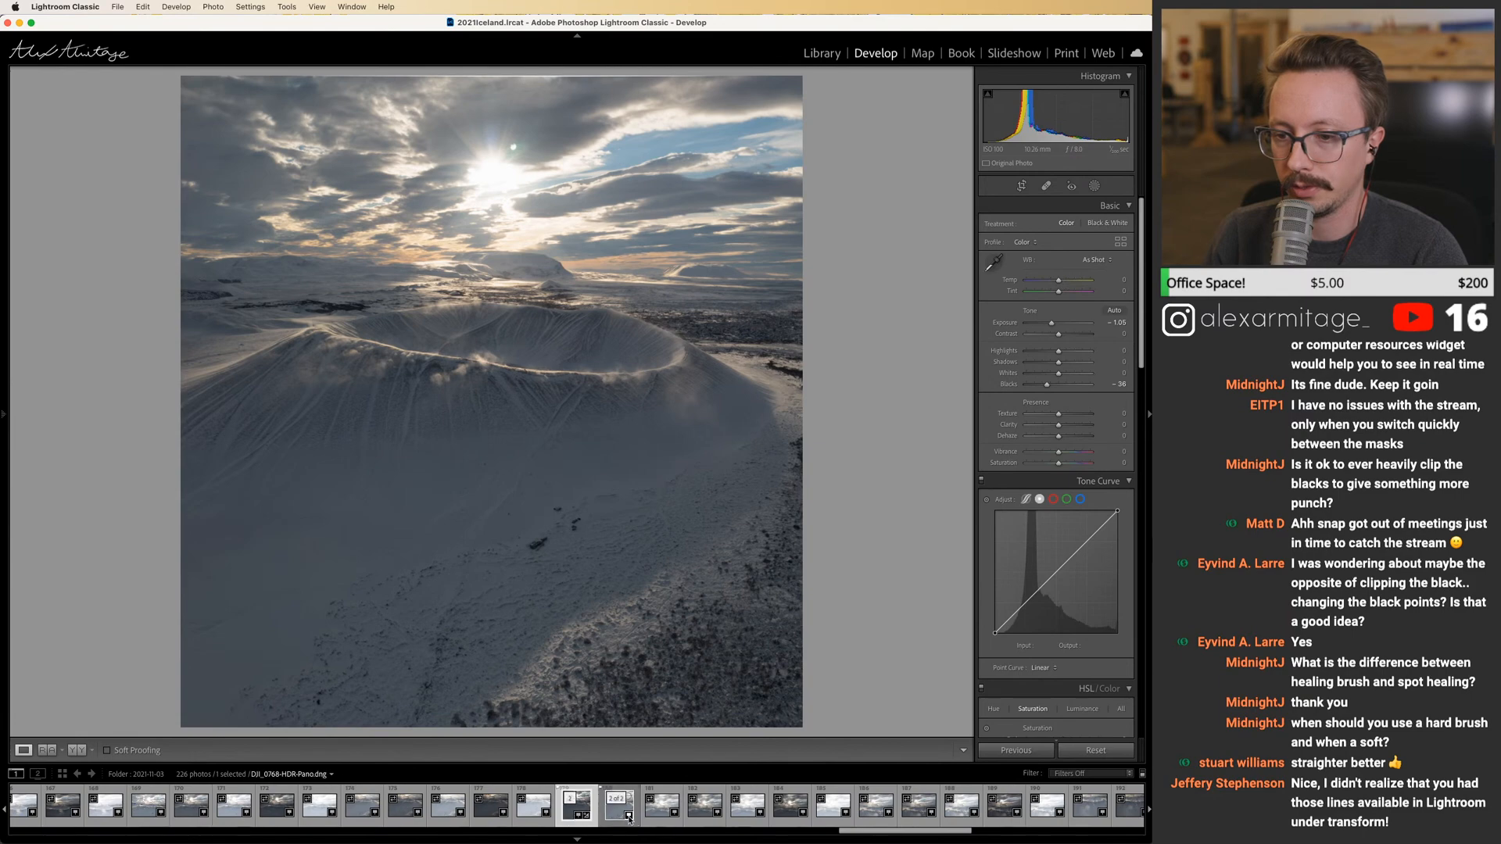
{"action": "left_click", "coordinate": [1043, 242]}
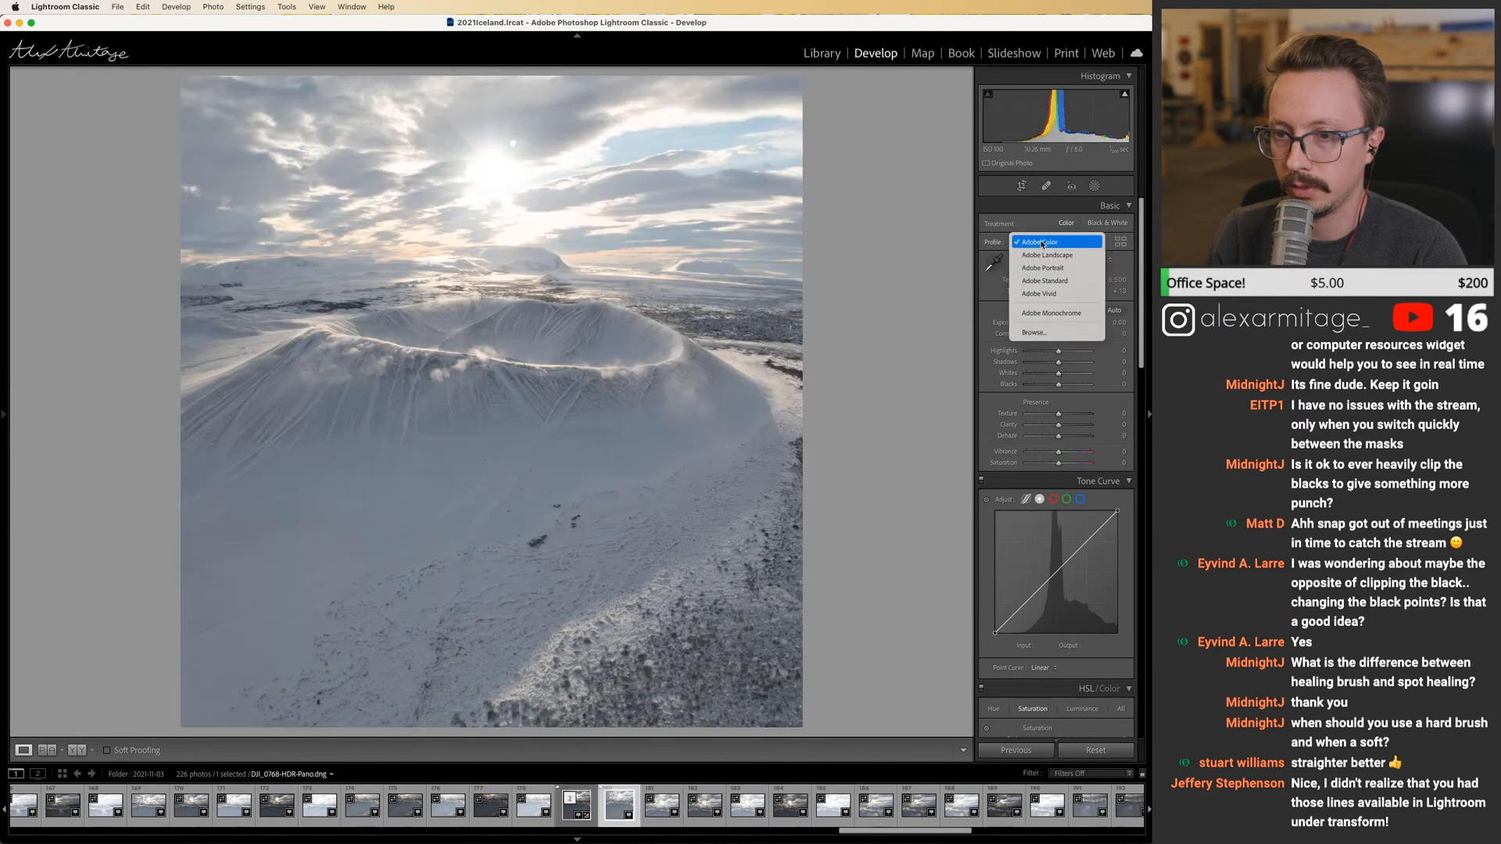
{"action": "left_click", "coordinate": [1043, 242]}
{"action": "left_click", "coordinate": [569, 821]}
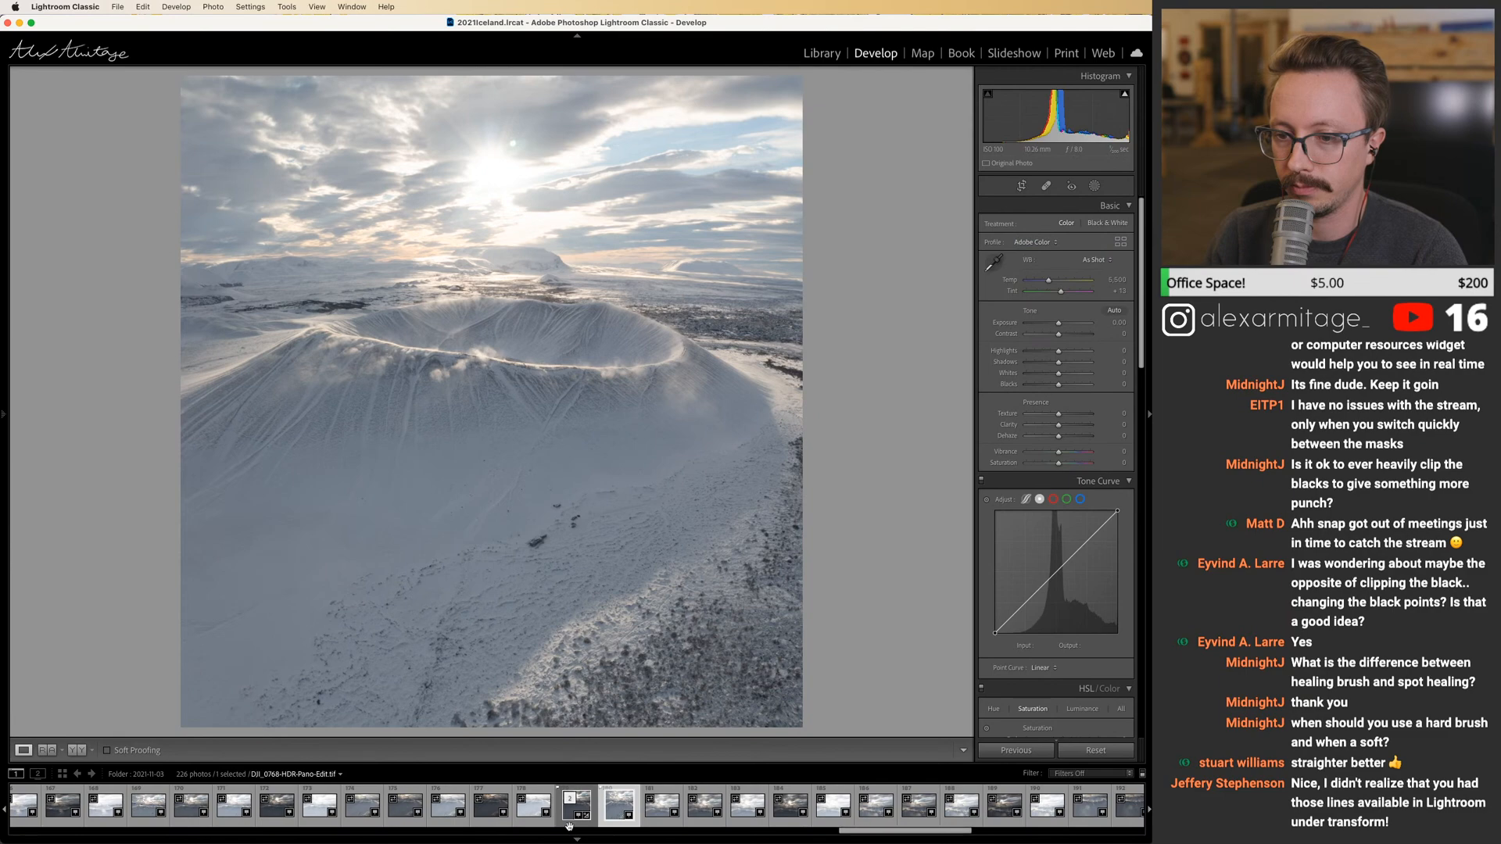
{"action": "left_click", "coordinate": [569, 826]}
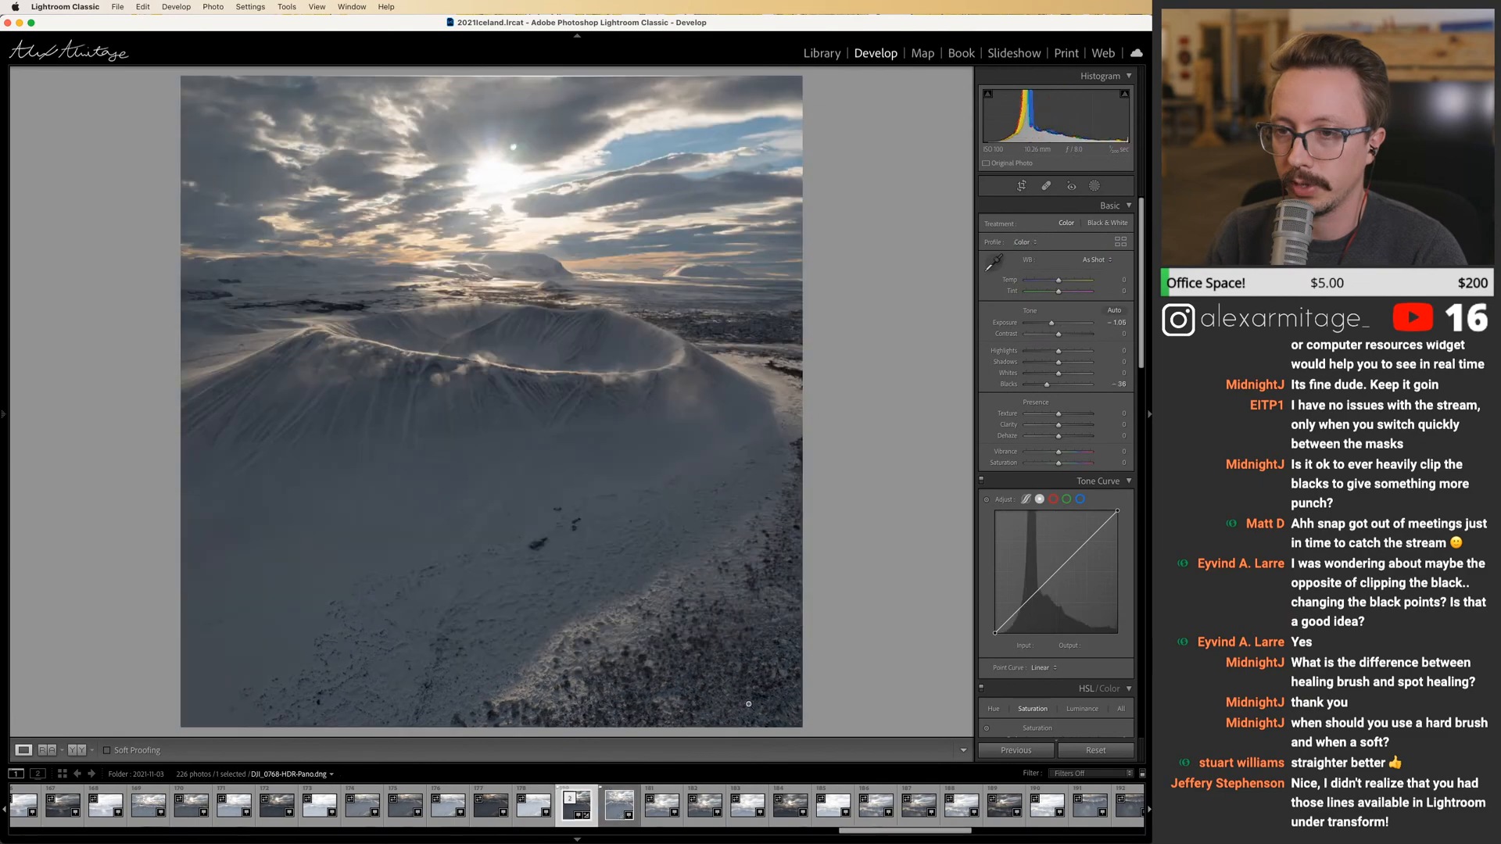
Switch to Photoshop and close both open documents.
{"action": "key", "text": "super+Tab"}
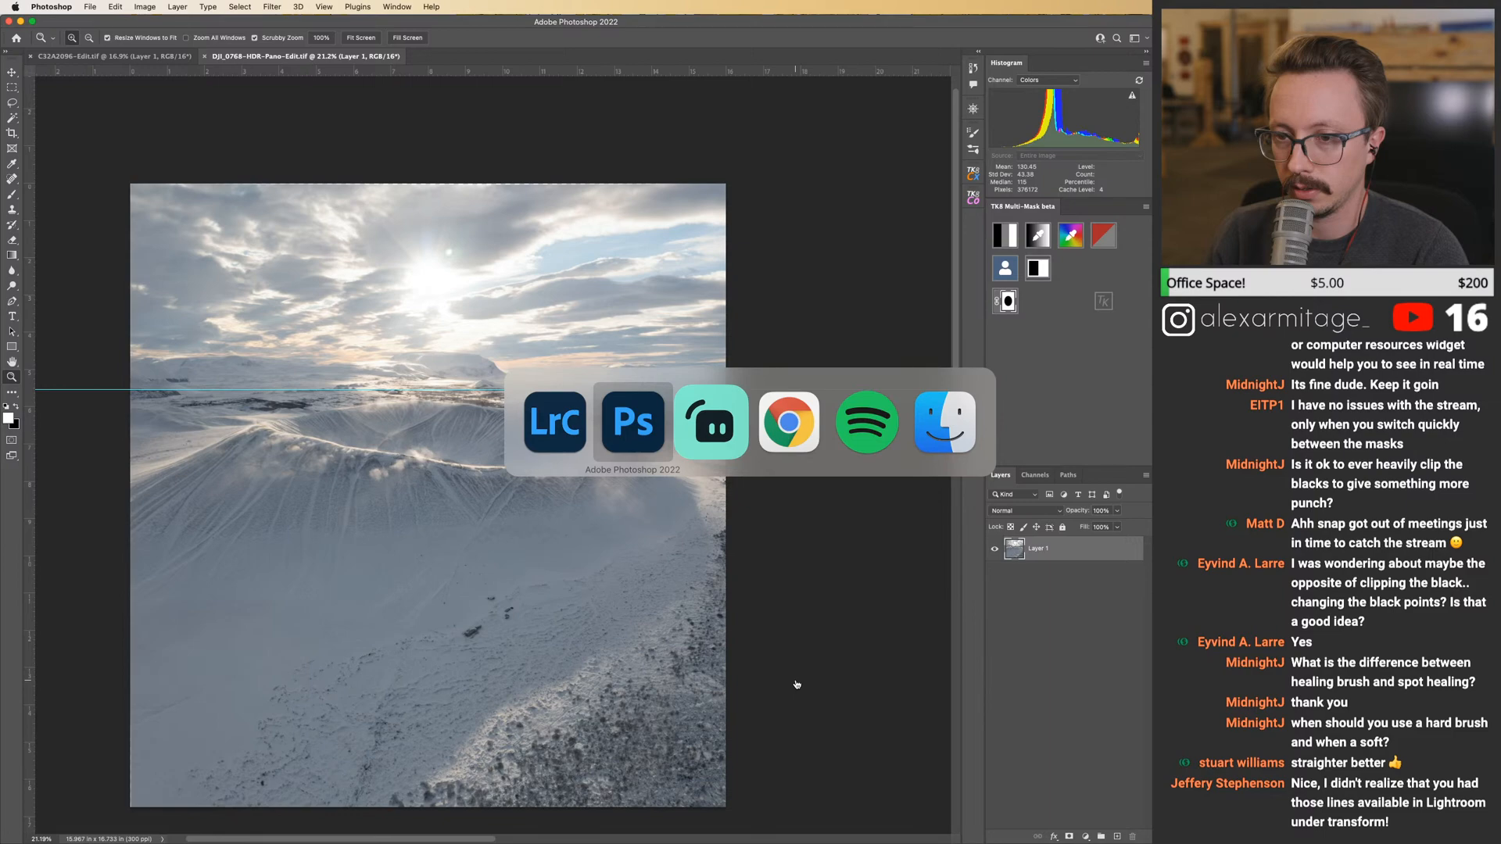
{"action": "key", "text": "super+w"}
{"action": "left_click", "coordinate": [32, 57]}
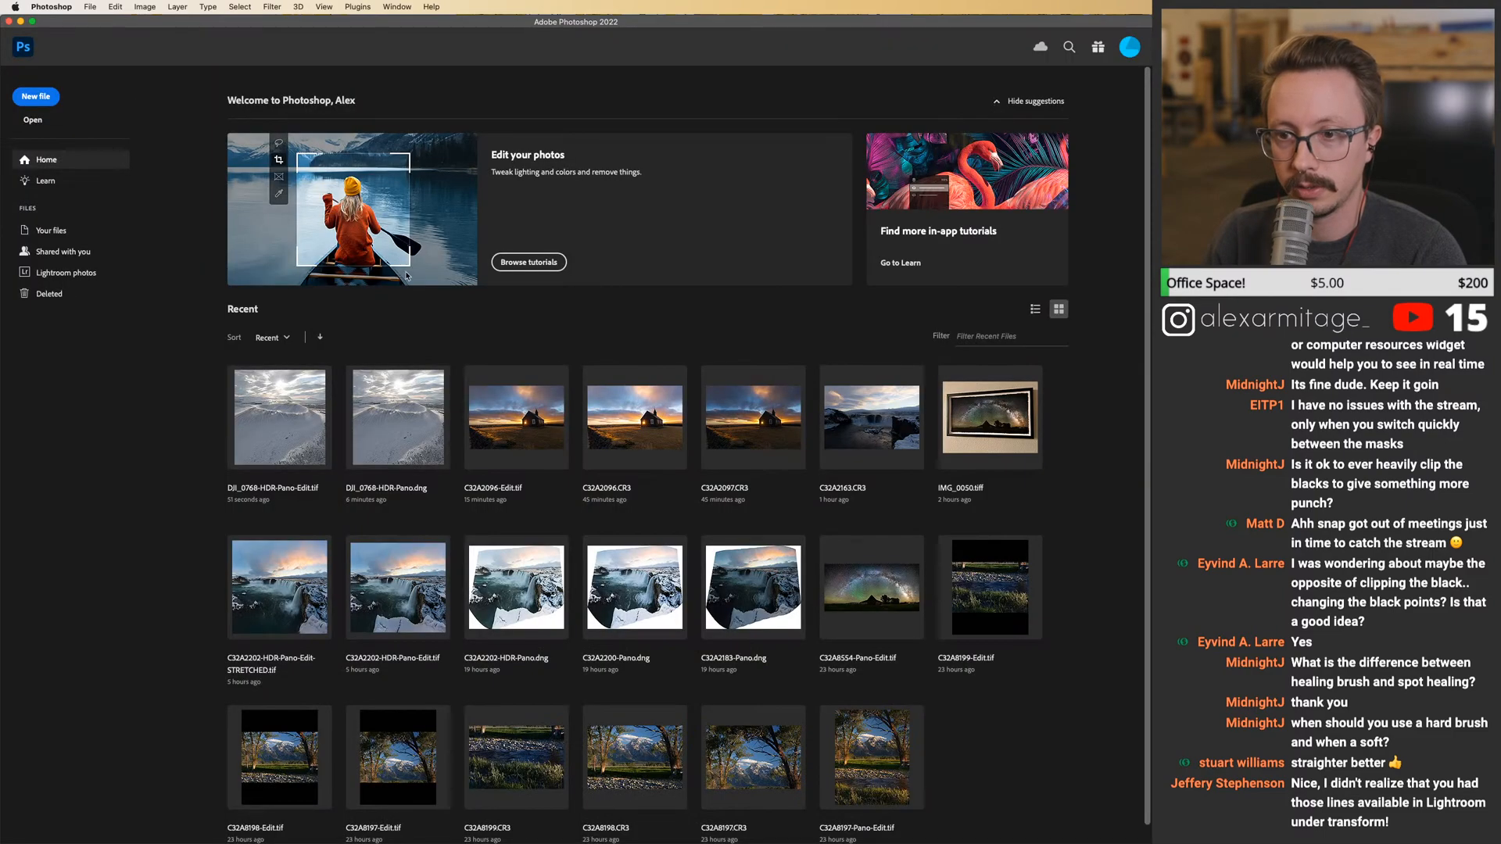
Switch to Lightroom Classic and delete the edited TIFF panorama from disk.
{"action": "key", "text": "super+Tab"}
{"action": "right_click", "coordinate": [569, 820]}
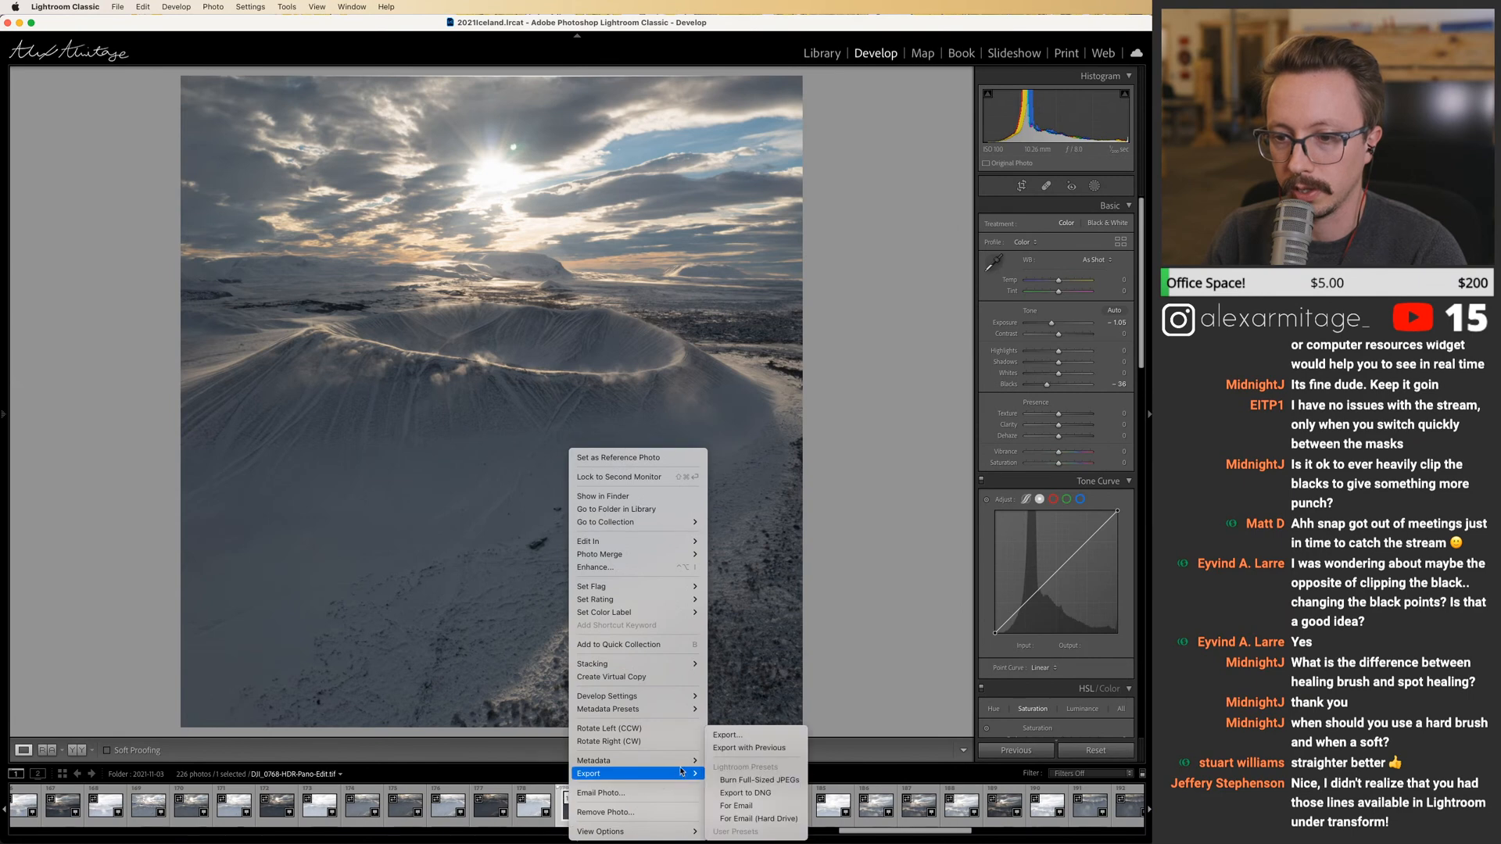
{"action": "left_click", "coordinate": [674, 813]}
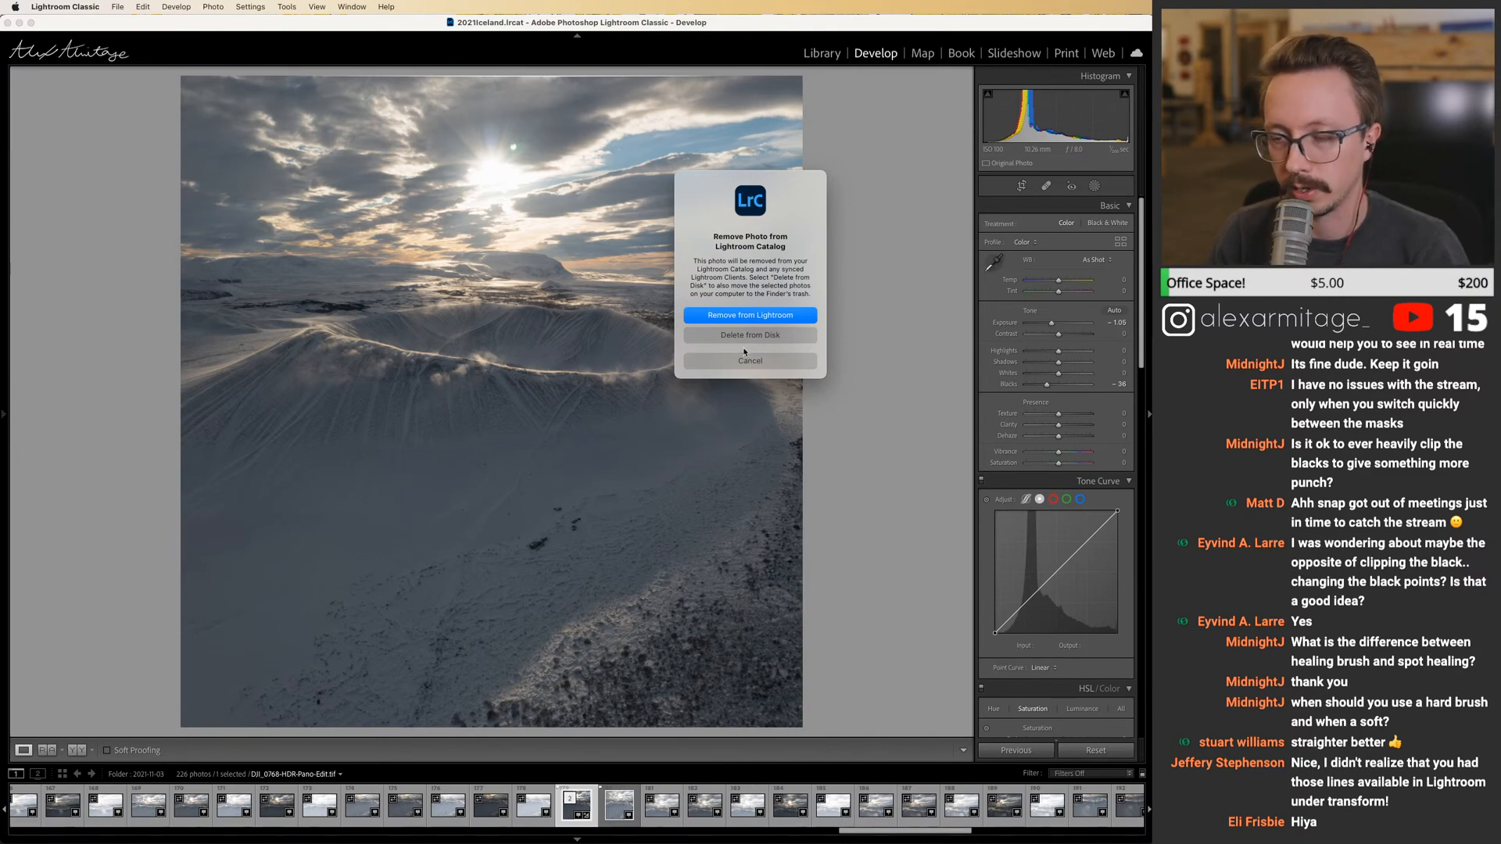
{"action": "left_click", "coordinate": [743, 335]}
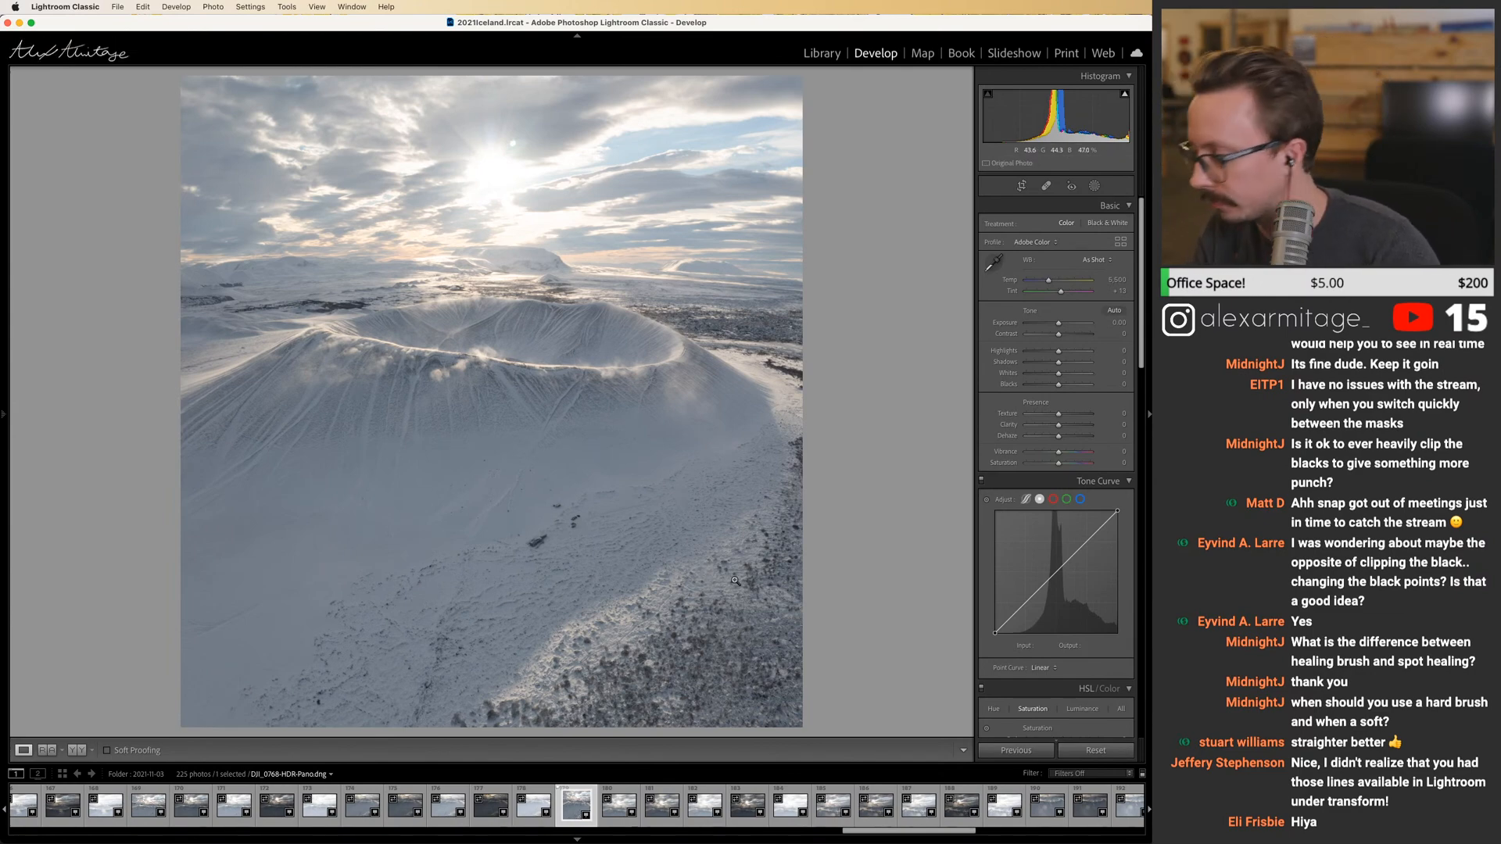
Create a virtual copy of the crater panorama DNG.
{"action": "right_click", "coordinate": [575, 813]}
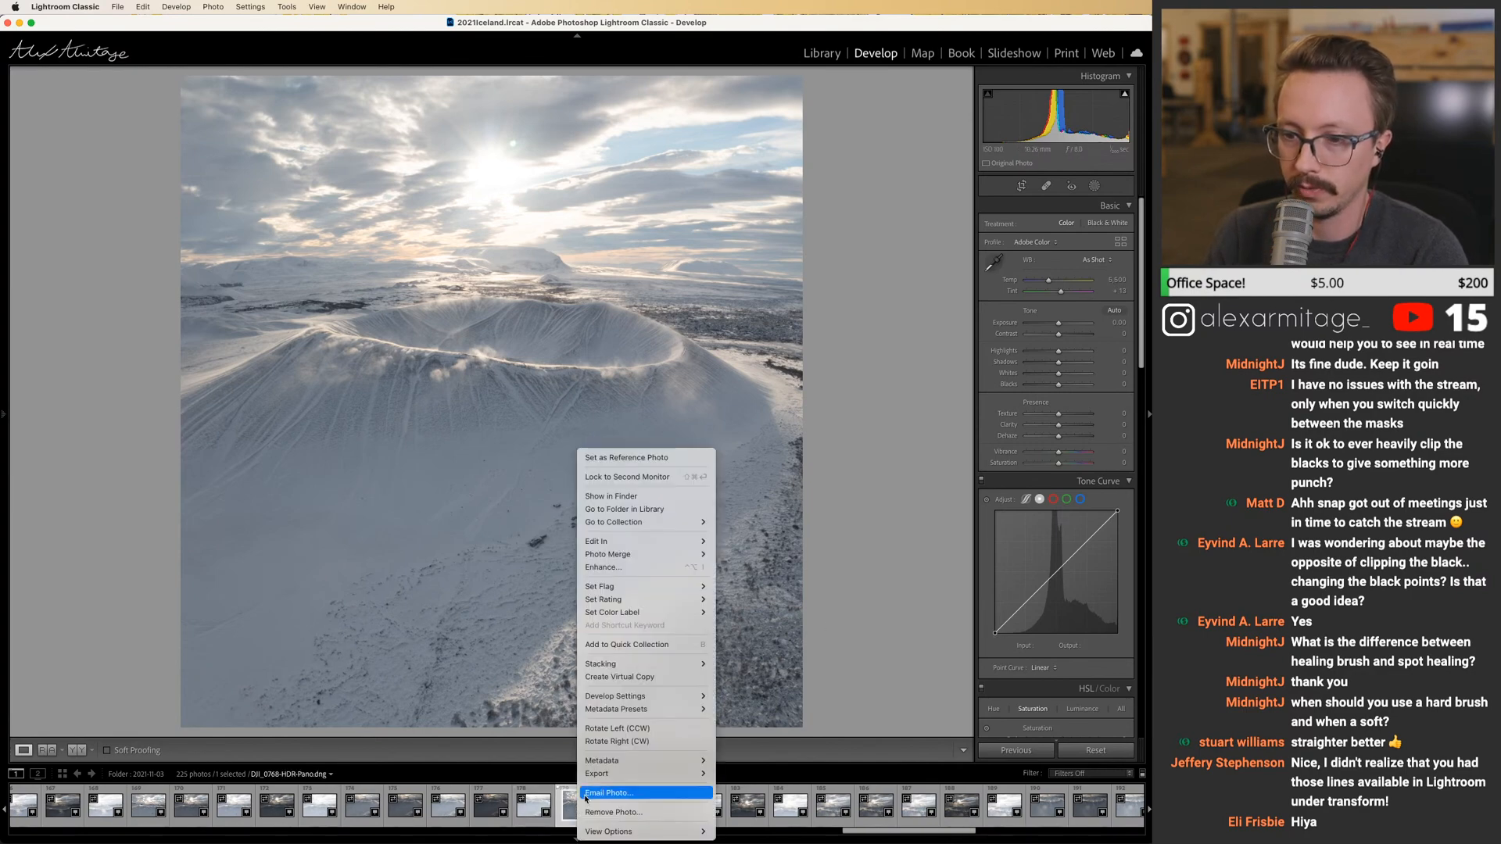
{"action": "left_click", "coordinate": [621, 677]}
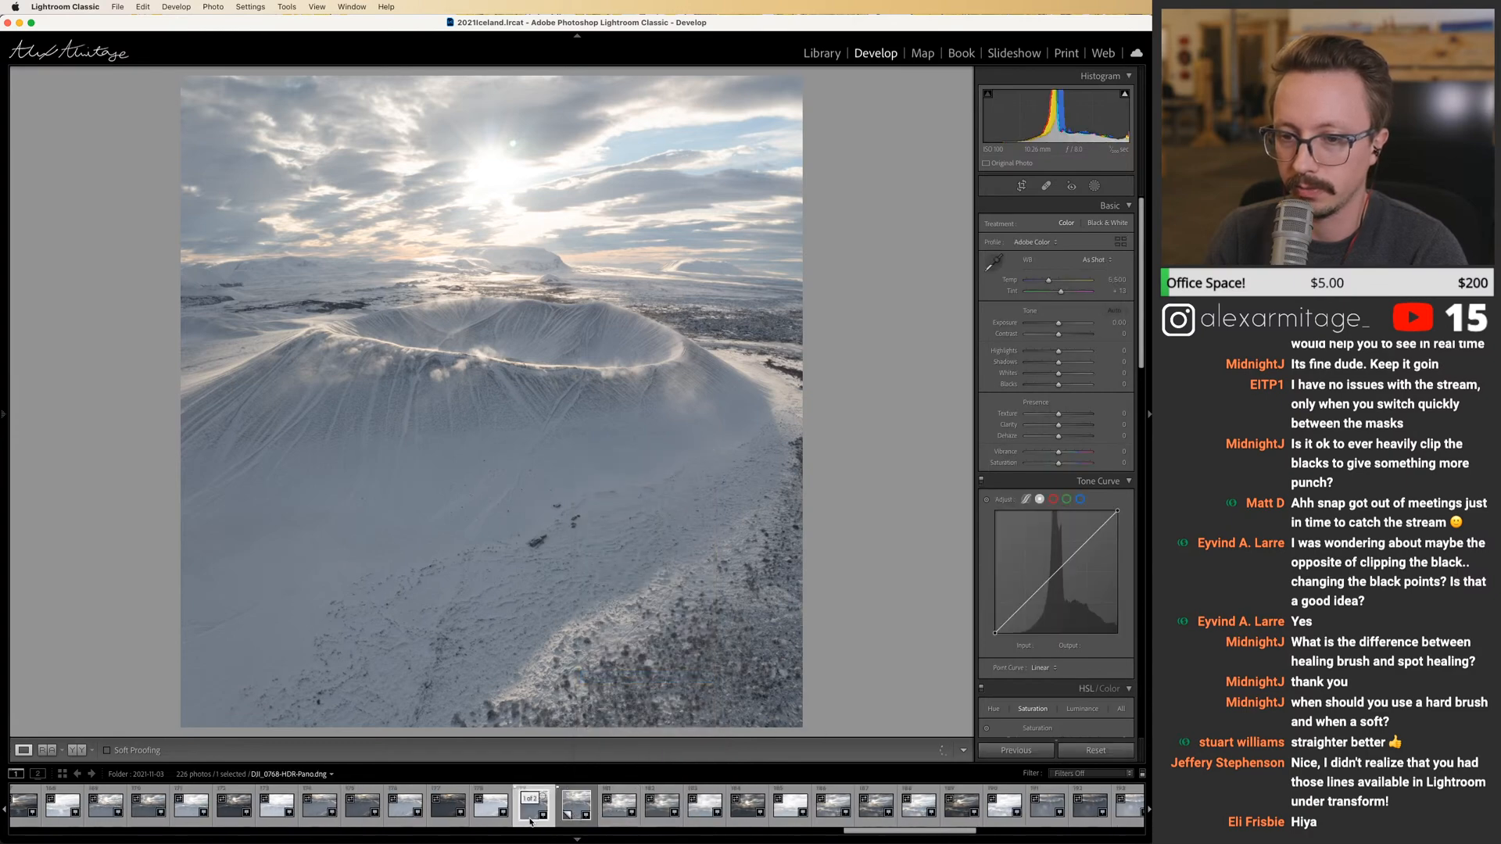
{"action": "left_click", "coordinate": [568, 817]}
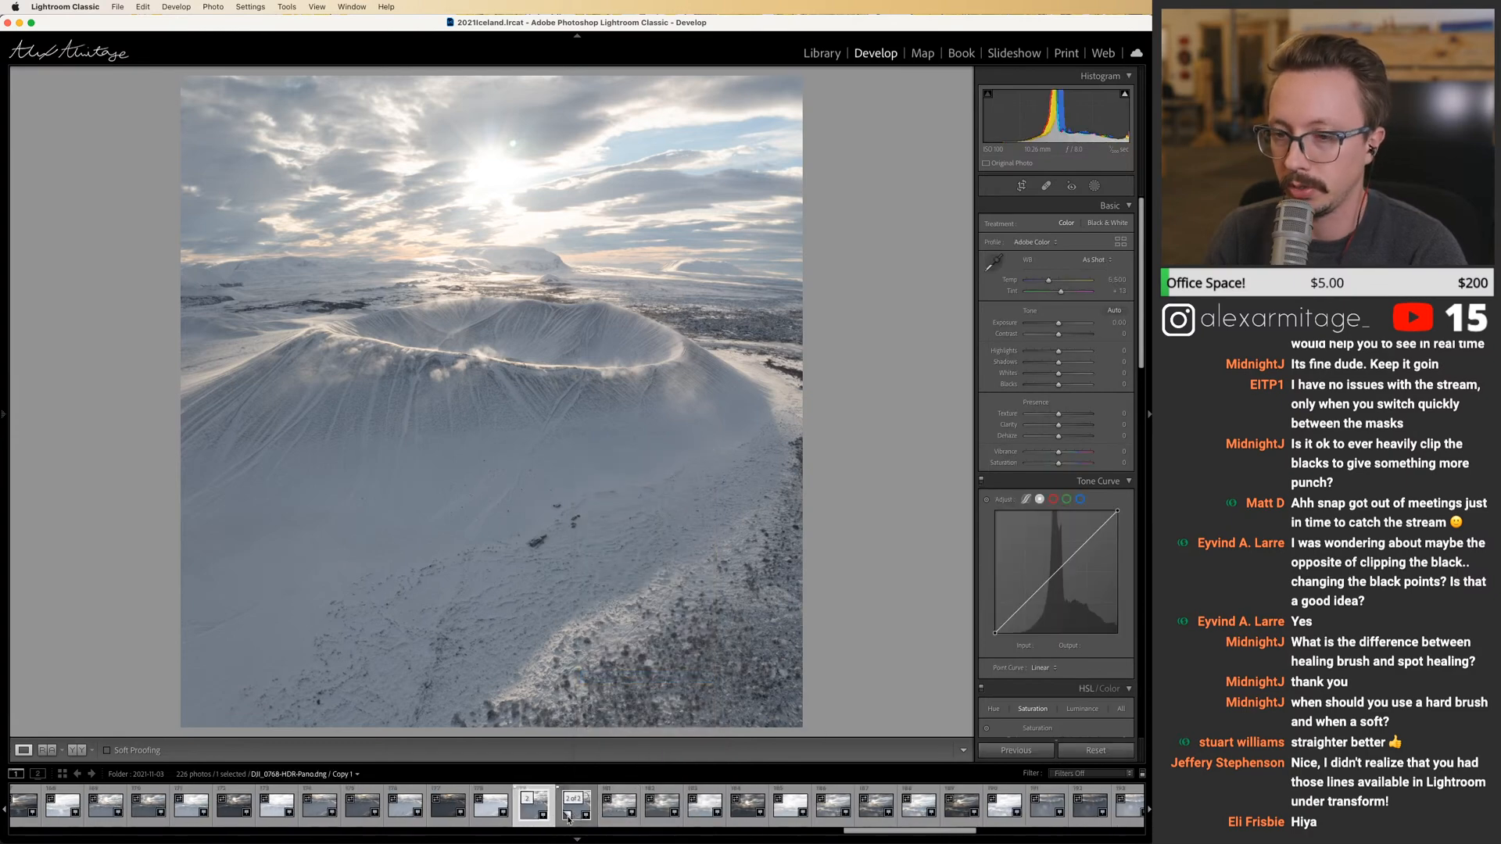
Apply the Adobe Landscape profile and Auto white balance to the original DNG.
{"action": "left_click", "coordinate": [1036, 242]}
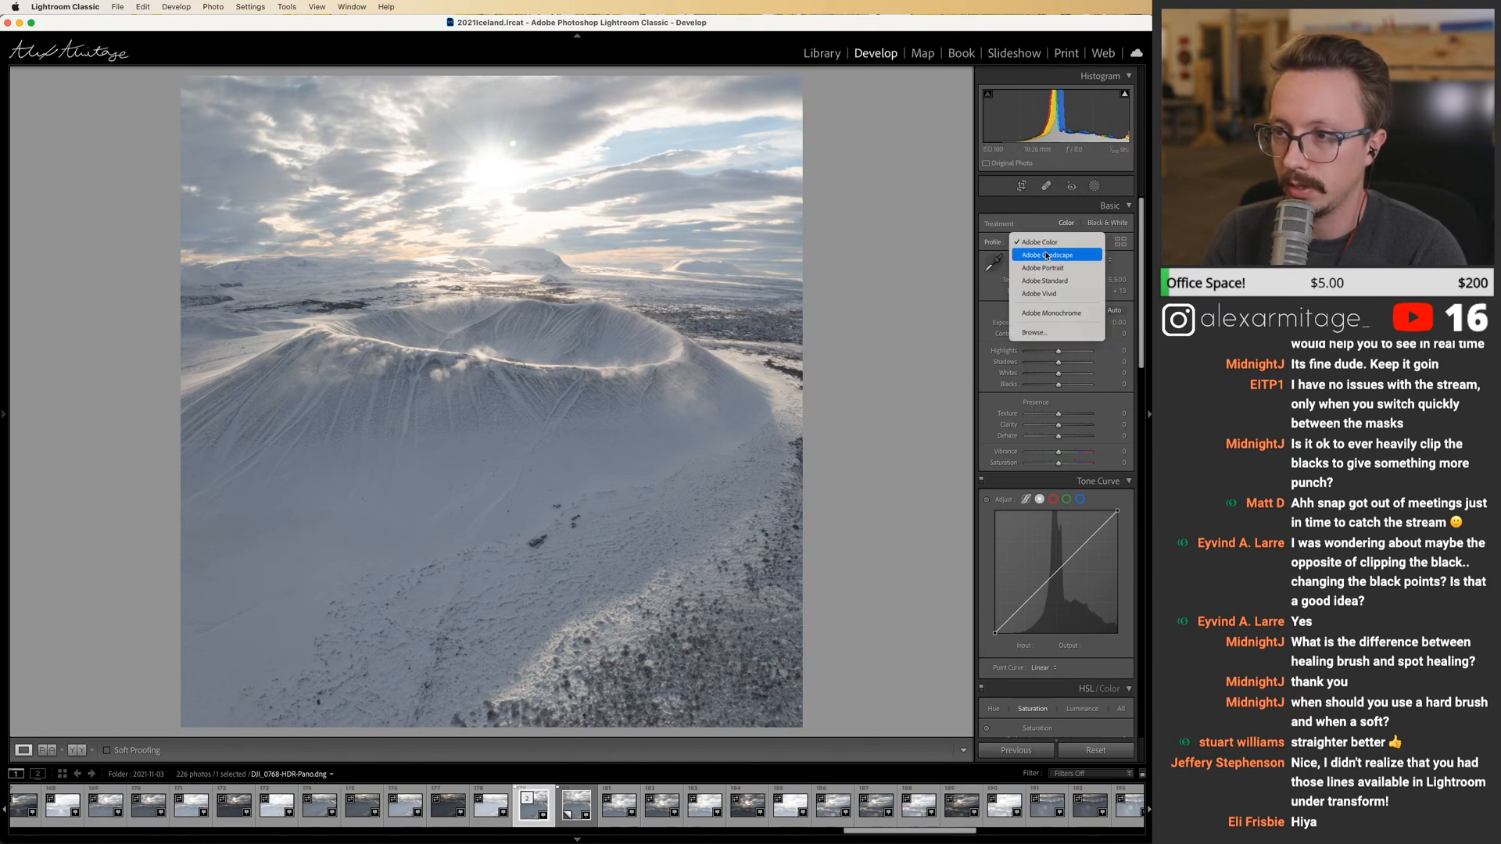
{"action": "left_click", "coordinate": [1046, 255]}
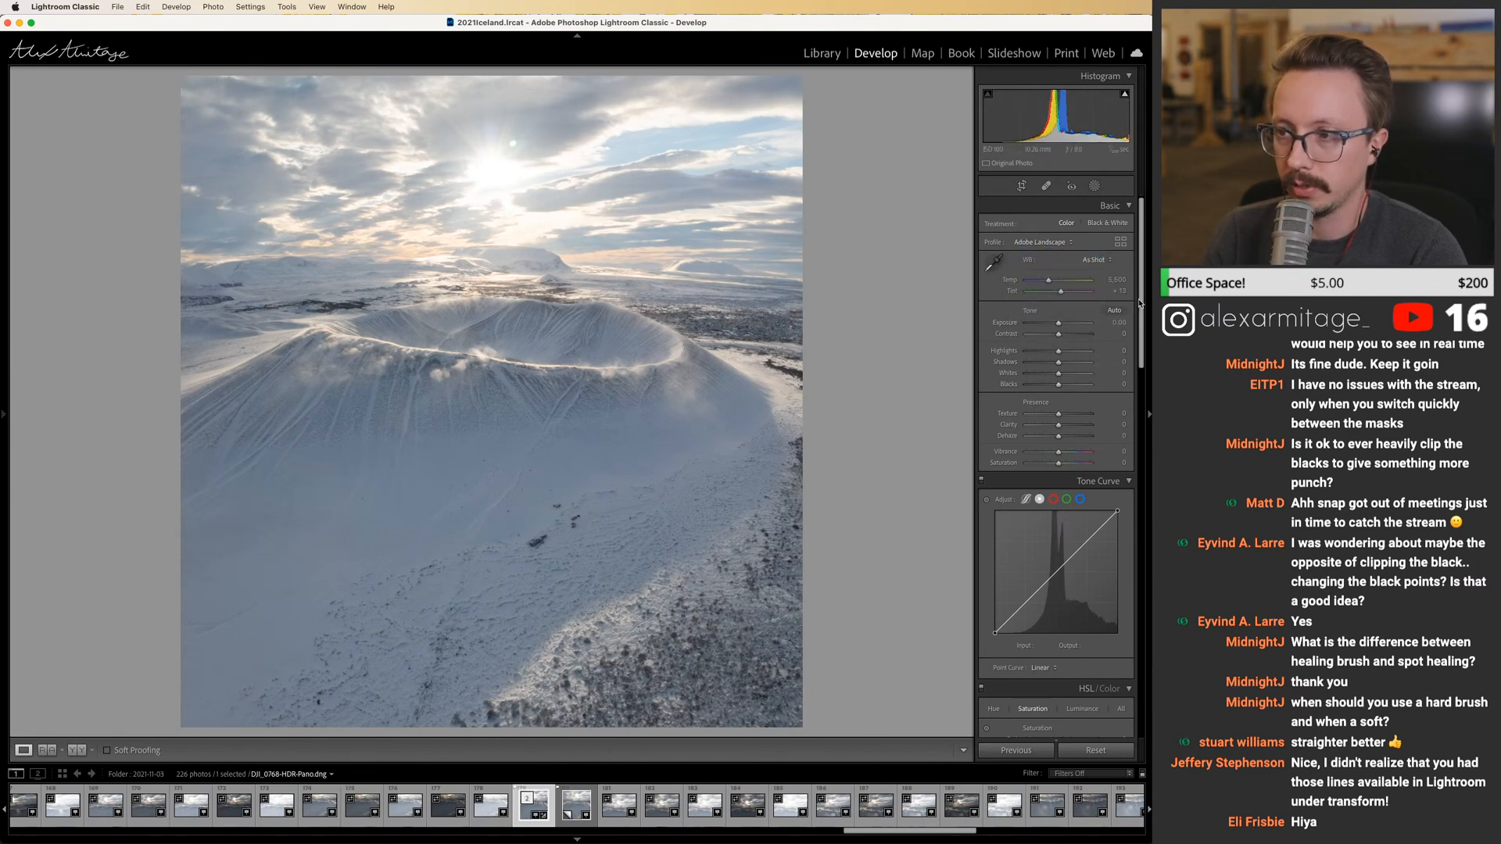
{"action": "left_click", "coordinate": [1097, 260]}
{"action": "left_click", "coordinate": [1098, 271]}
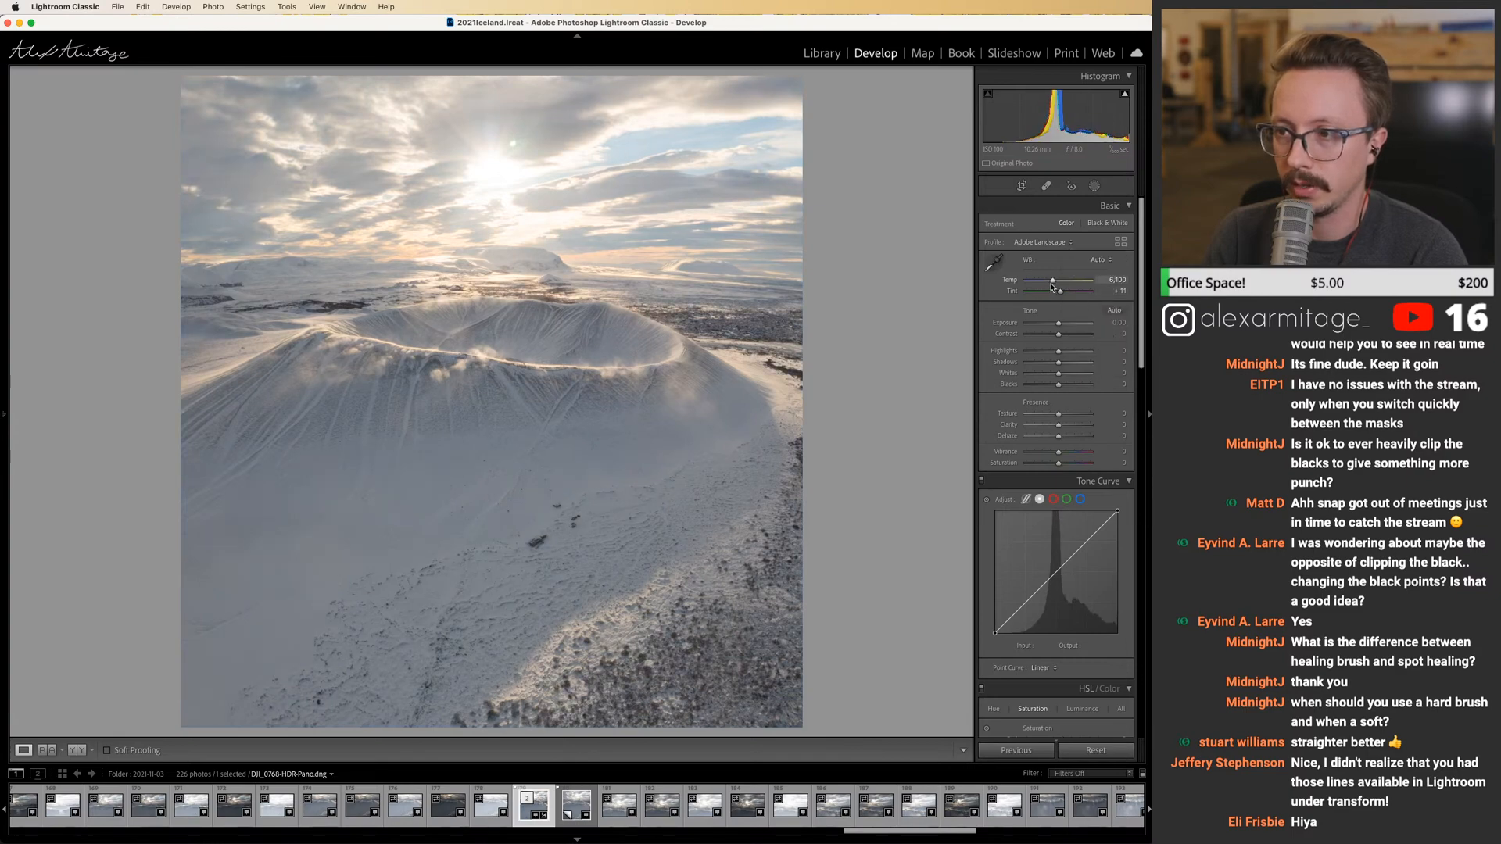
Raise the Blue Primary saturation slightly in the calibration settings.
{"action": "scroll", "coordinate": [1140, 341], "scroll_direction": "down", "scroll_amount": 3}
{"action": "scroll", "coordinate": [1139, 341], "scroll_direction": "down", "scroll_amount": 10}
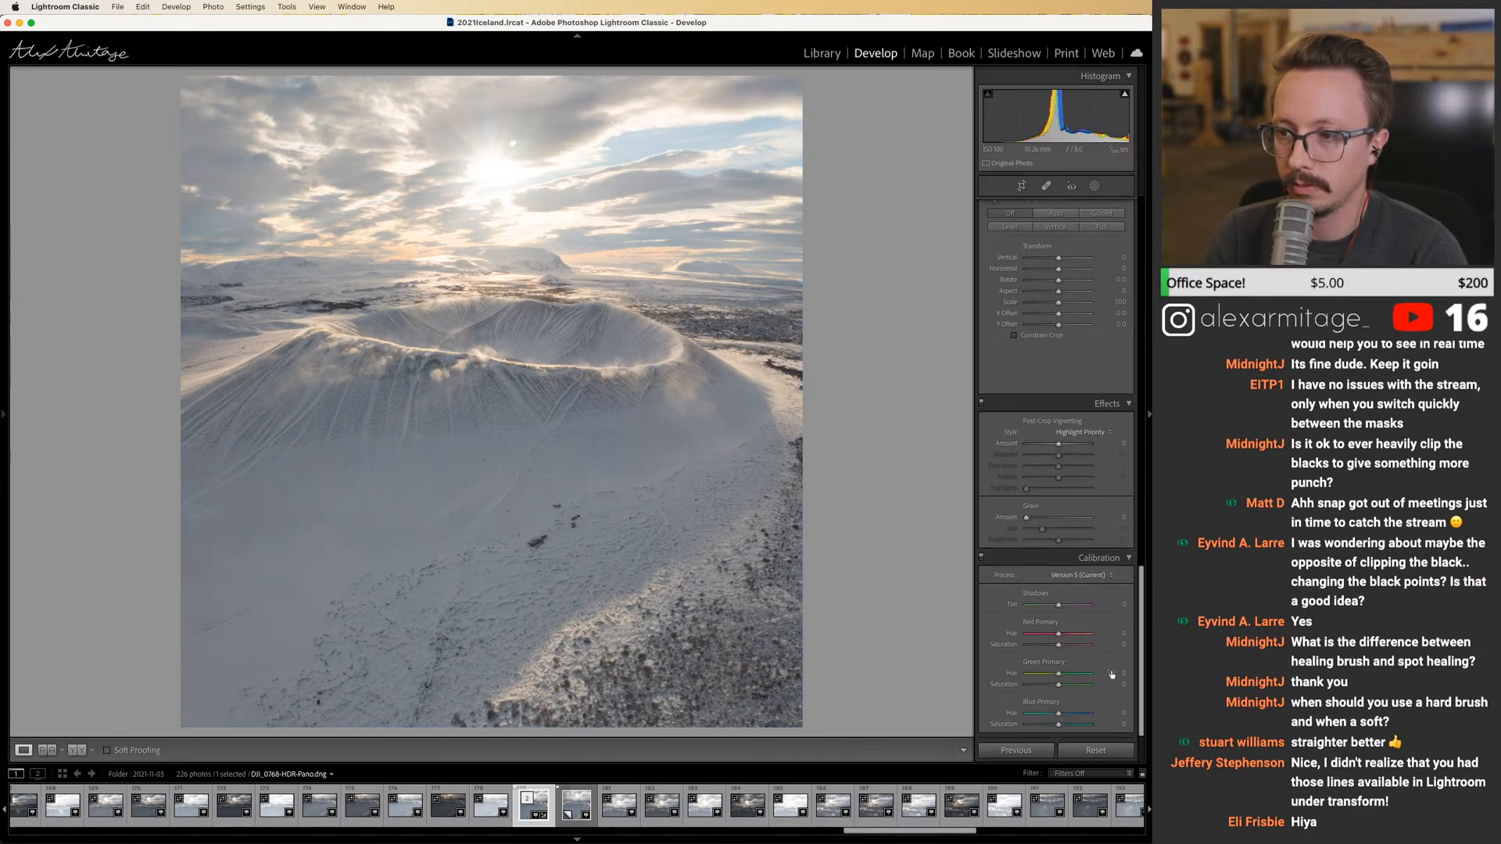
{"action": "mouse_move", "coordinate": [1060, 724]}
{"action": "left_mouse_down"}
{"action": "mouse_move", "coordinate": [1096, 731]}
{"action": "mouse_move", "coordinate": [1064, 727]}
{"action": "left_mouse_up"}
Darken the DNG with Exposure −1.05 and Blacks −14, and cool its temperature to just under 6,000.
{"action": "scroll", "coordinate": [1146, 660], "scroll_direction": "up", "scroll_amount": 15}
{"action": "left_click_drag", "start_coordinate": [1060, 323], "coordinate": [1054, 325]}
{"action": "left_click_drag", "start_coordinate": [1060, 387], "coordinate": [1051, 385]}
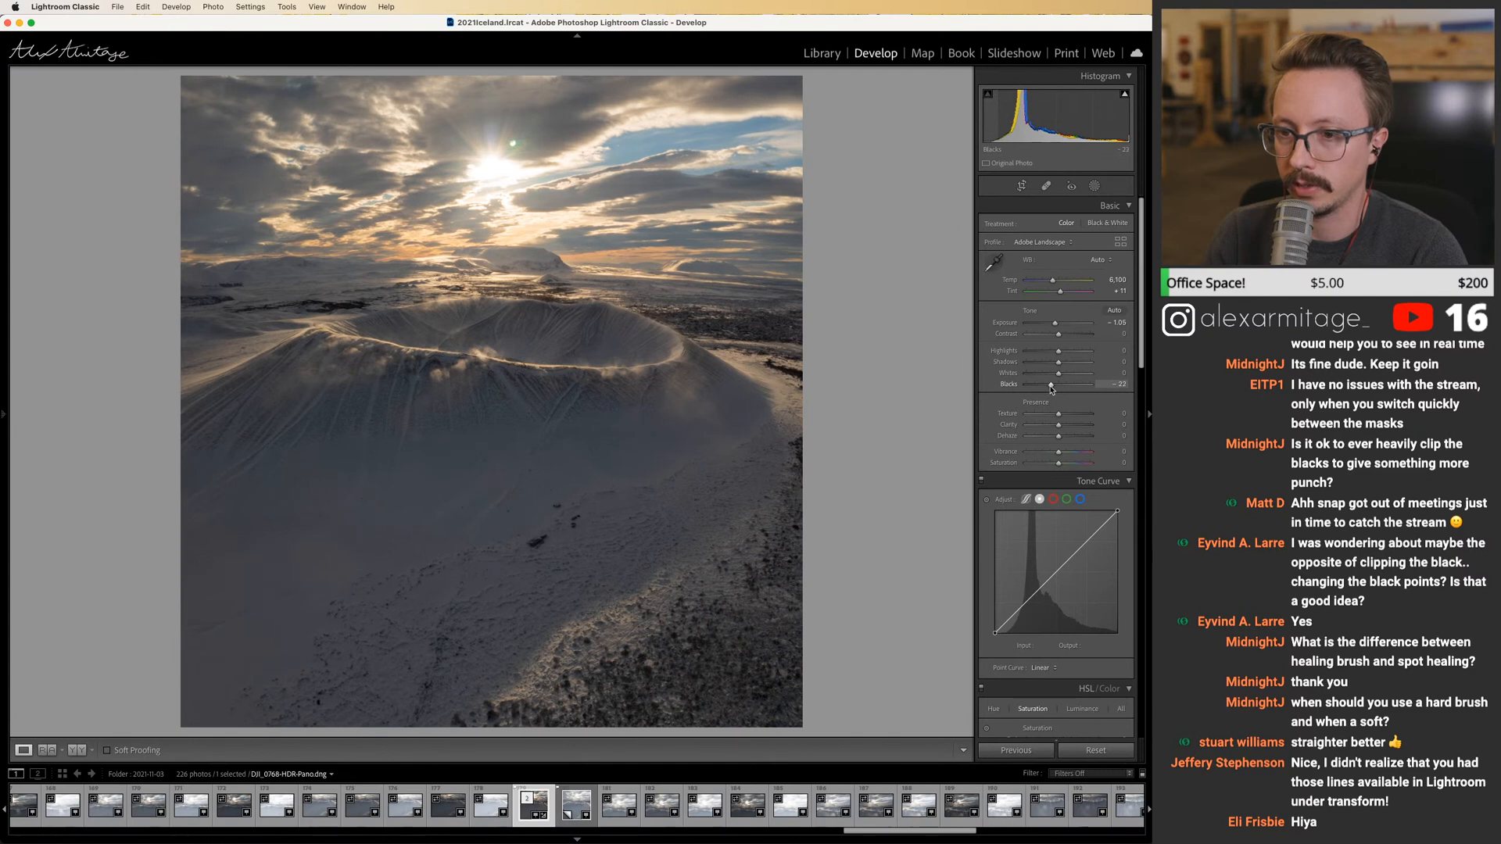
{"action": "left_click_drag", "start_coordinate": [1052, 389], "coordinate": [1055, 388]}
{"action": "left_click_drag", "start_coordinate": [1055, 325], "coordinate": [1056, 329]}
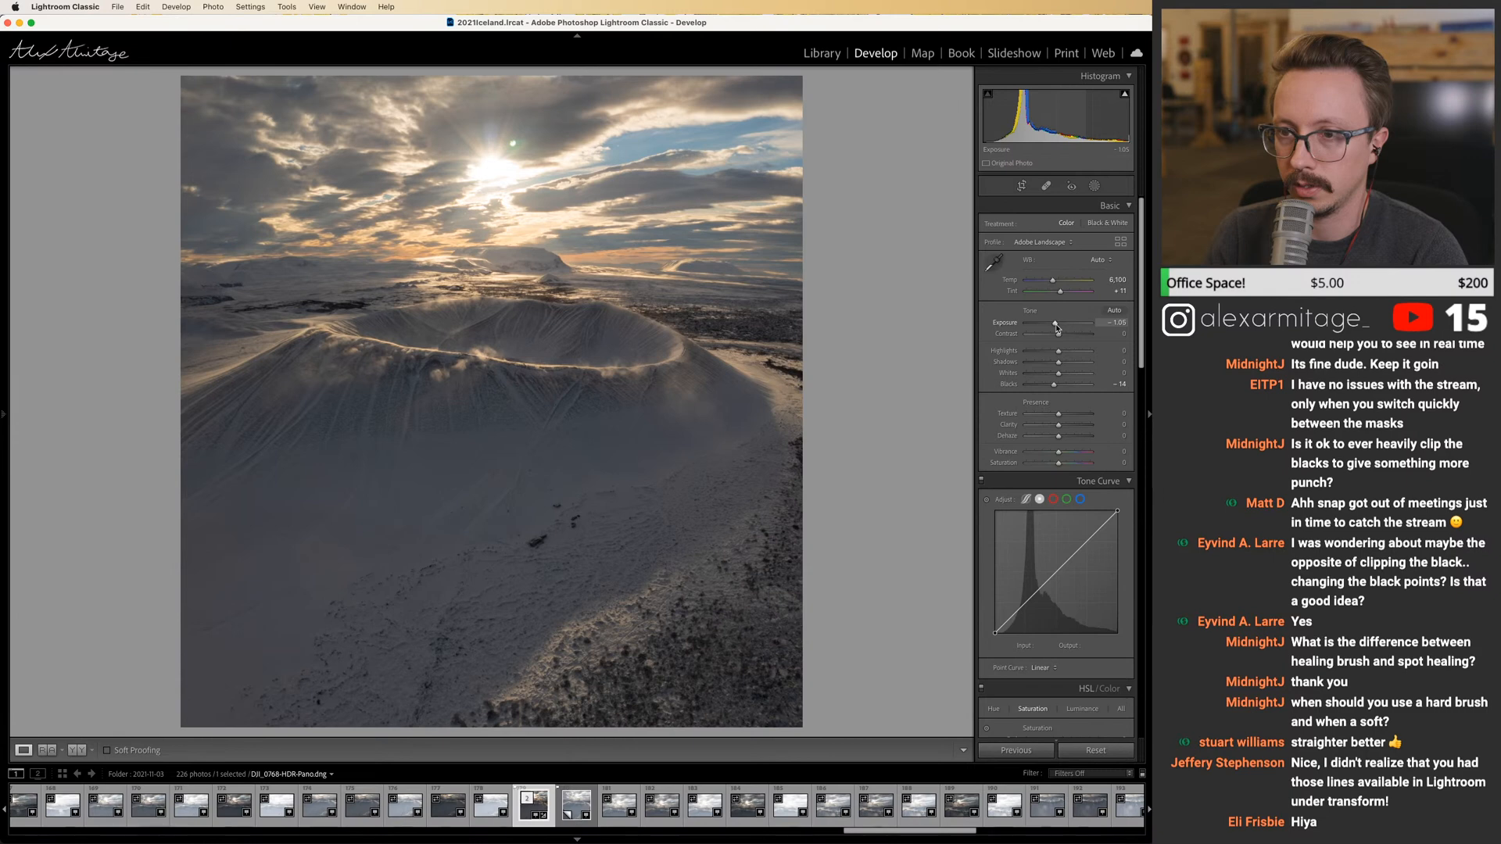
{"action": "left_click_drag", "start_coordinate": [1056, 329], "coordinate": [1056, 329]}
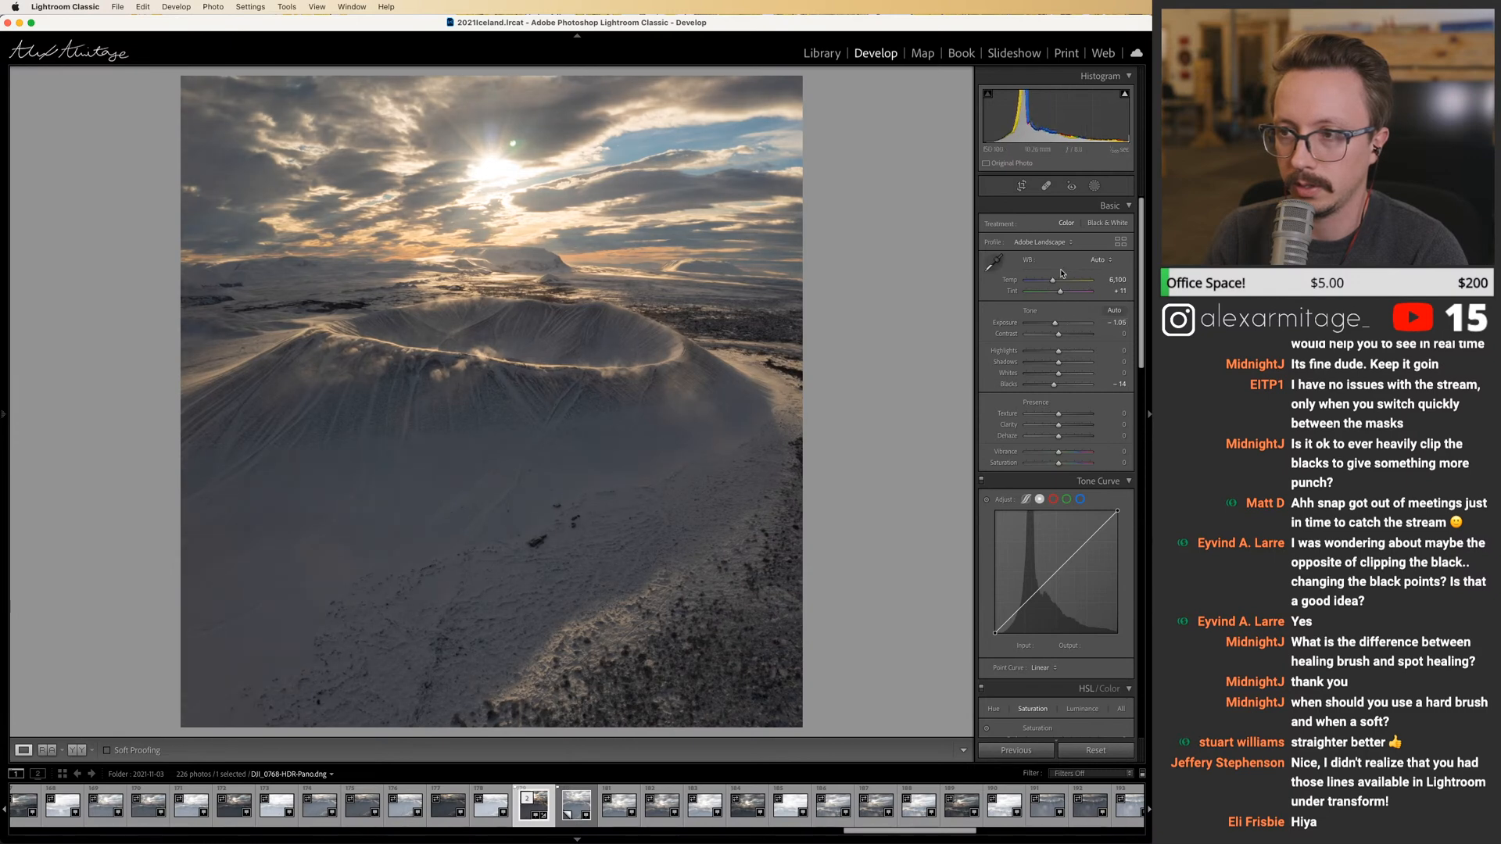
{"action": "left_click_drag", "start_coordinate": [1054, 283], "coordinate": [1052, 284]}
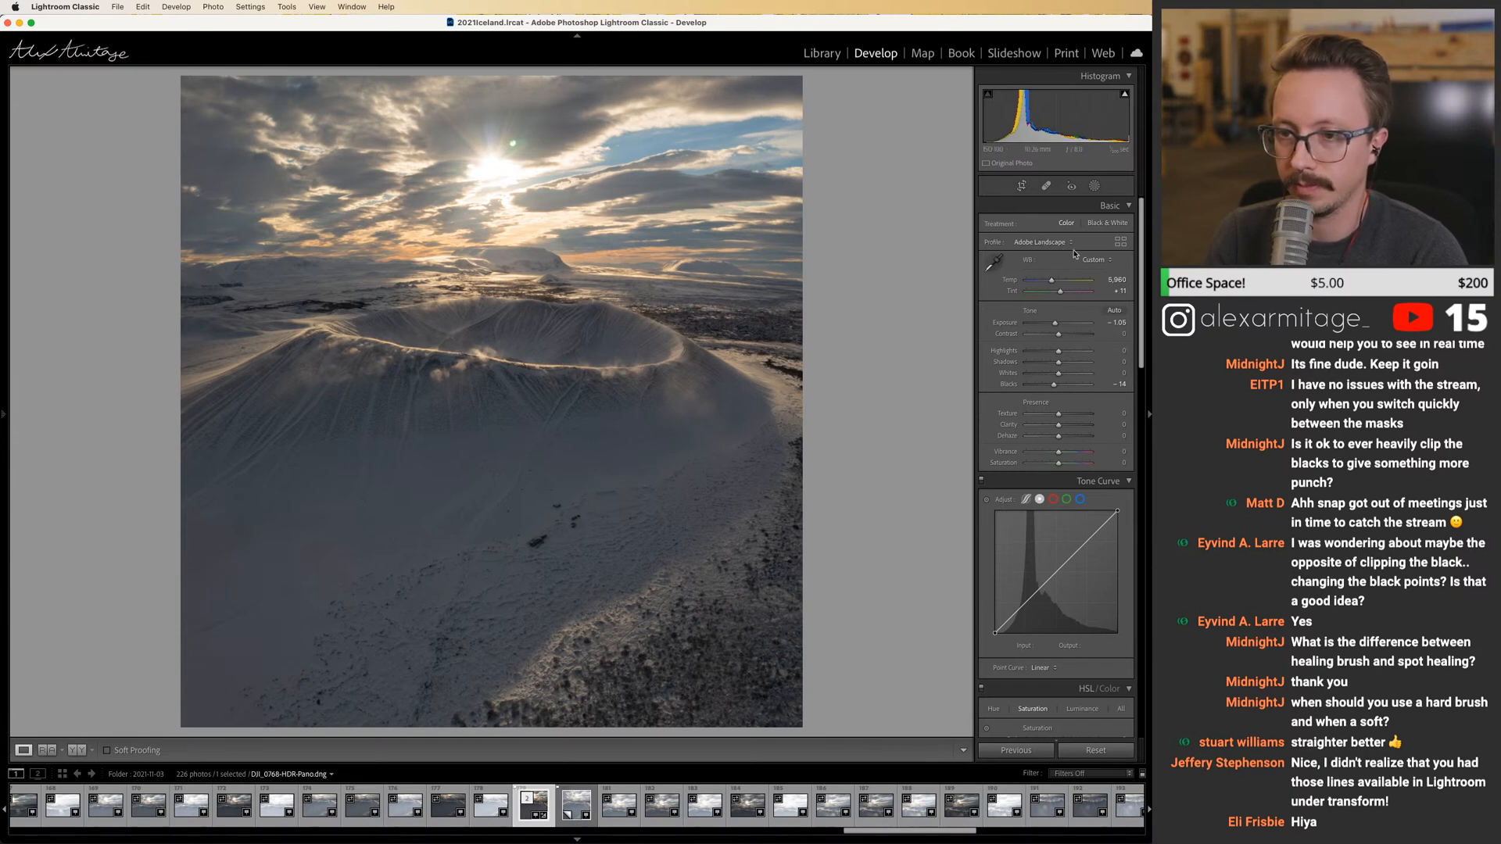
Set the Sharpening amount to 0 and turn on Remove Chromatic Aberration.
{"action": "left_click_drag", "start_coordinate": [1141, 301], "coordinate": [1141, 467]}
{"action": "left_click_drag", "start_coordinate": [1043, 460], "coordinate": [1031, 461]}
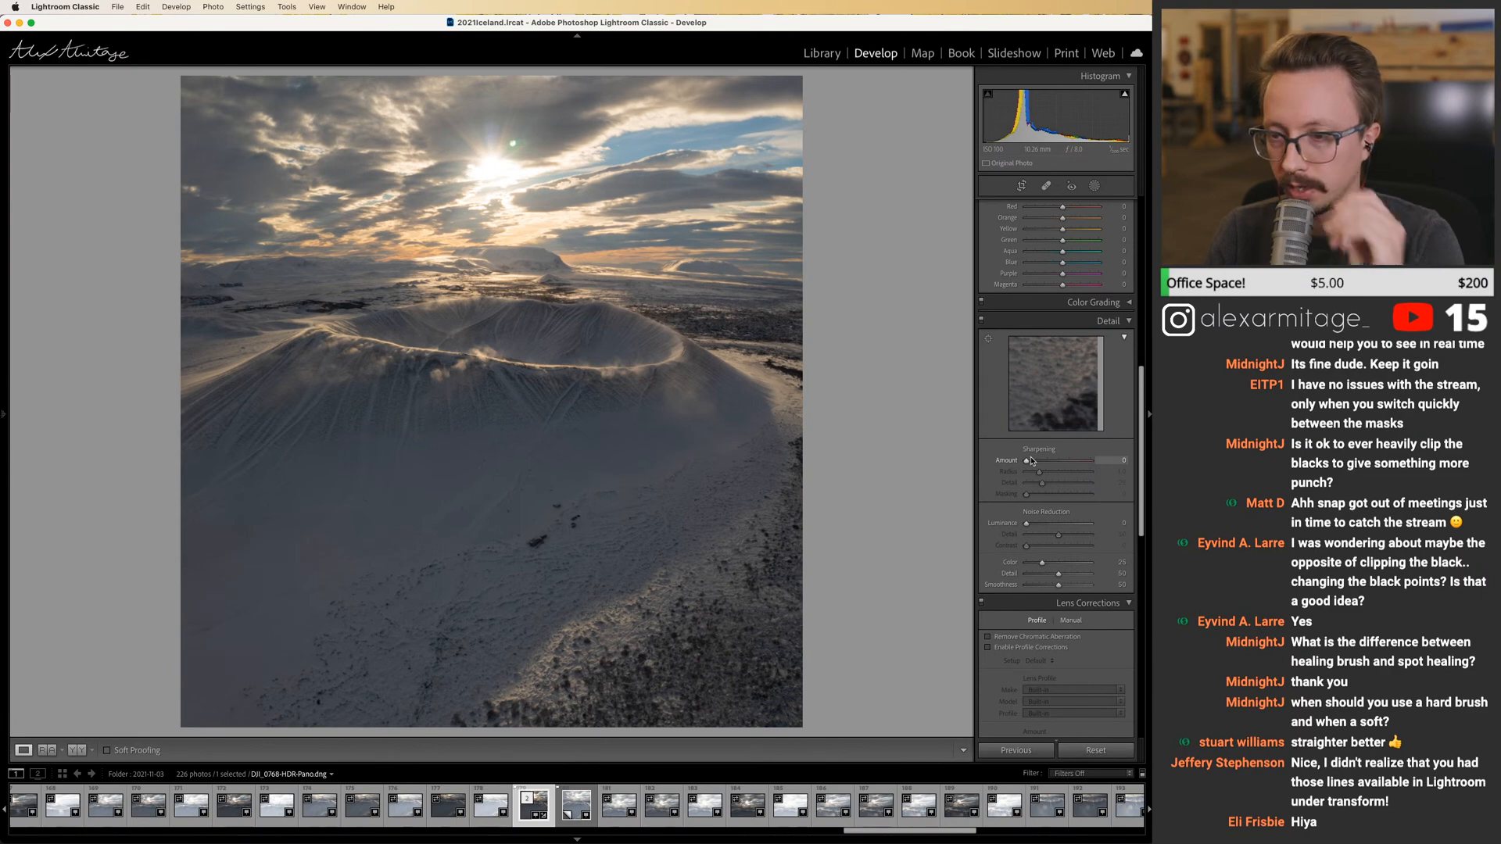
{"action": "left_click", "coordinate": [4, 414]}
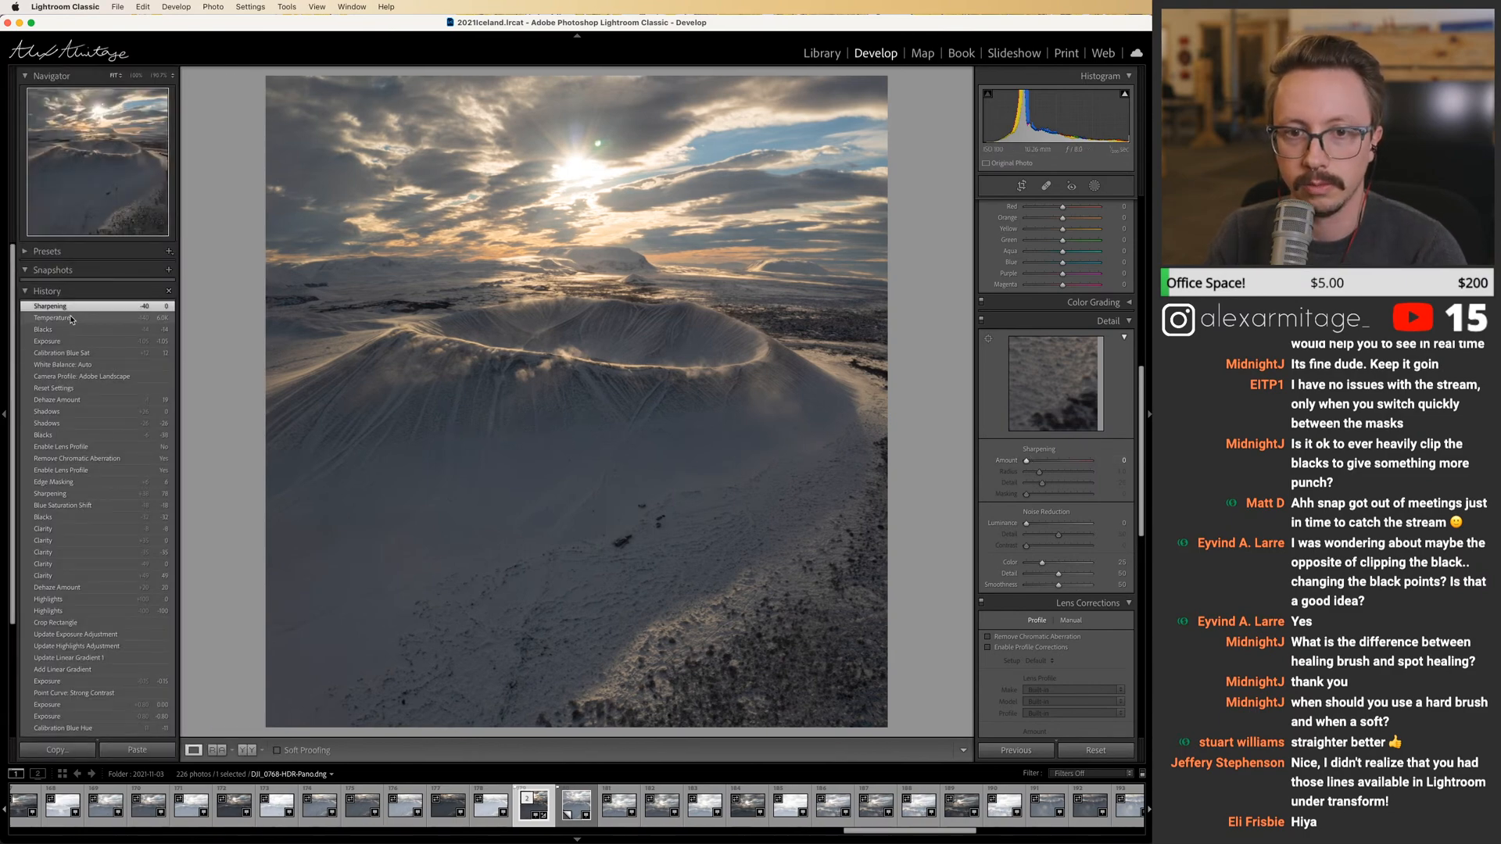
{"action": "scroll", "coordinate": [1137, 499], "scroll_direction": "down", "scroll_amount": 5}
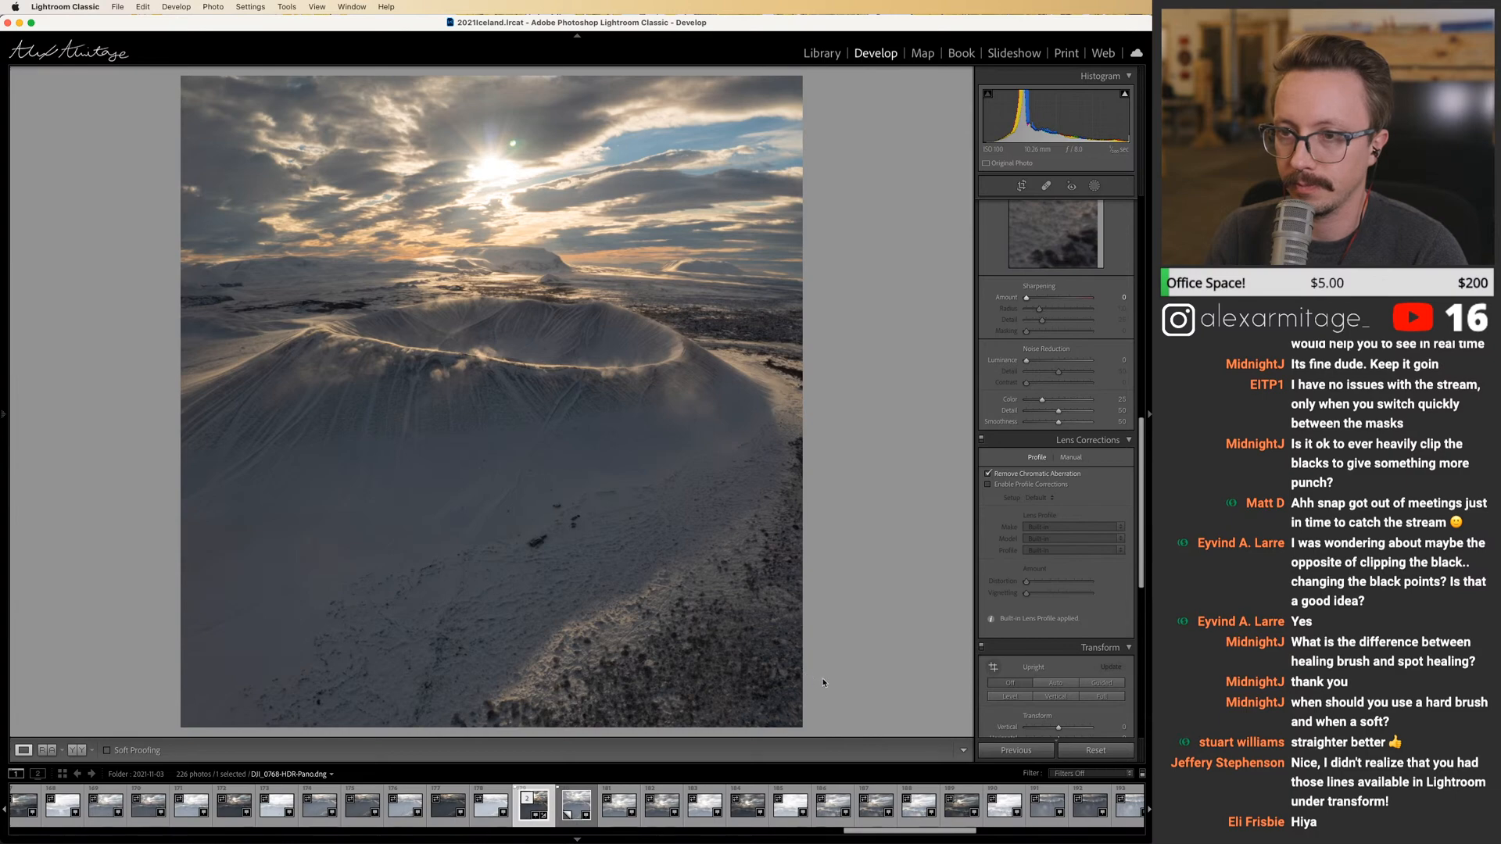
Try lowering the Highlights slightly on the original DNG.
{"action": "scroll", "coordinate": [1133, 501], "scroll_direction": "up", "scroll_amount": 10}
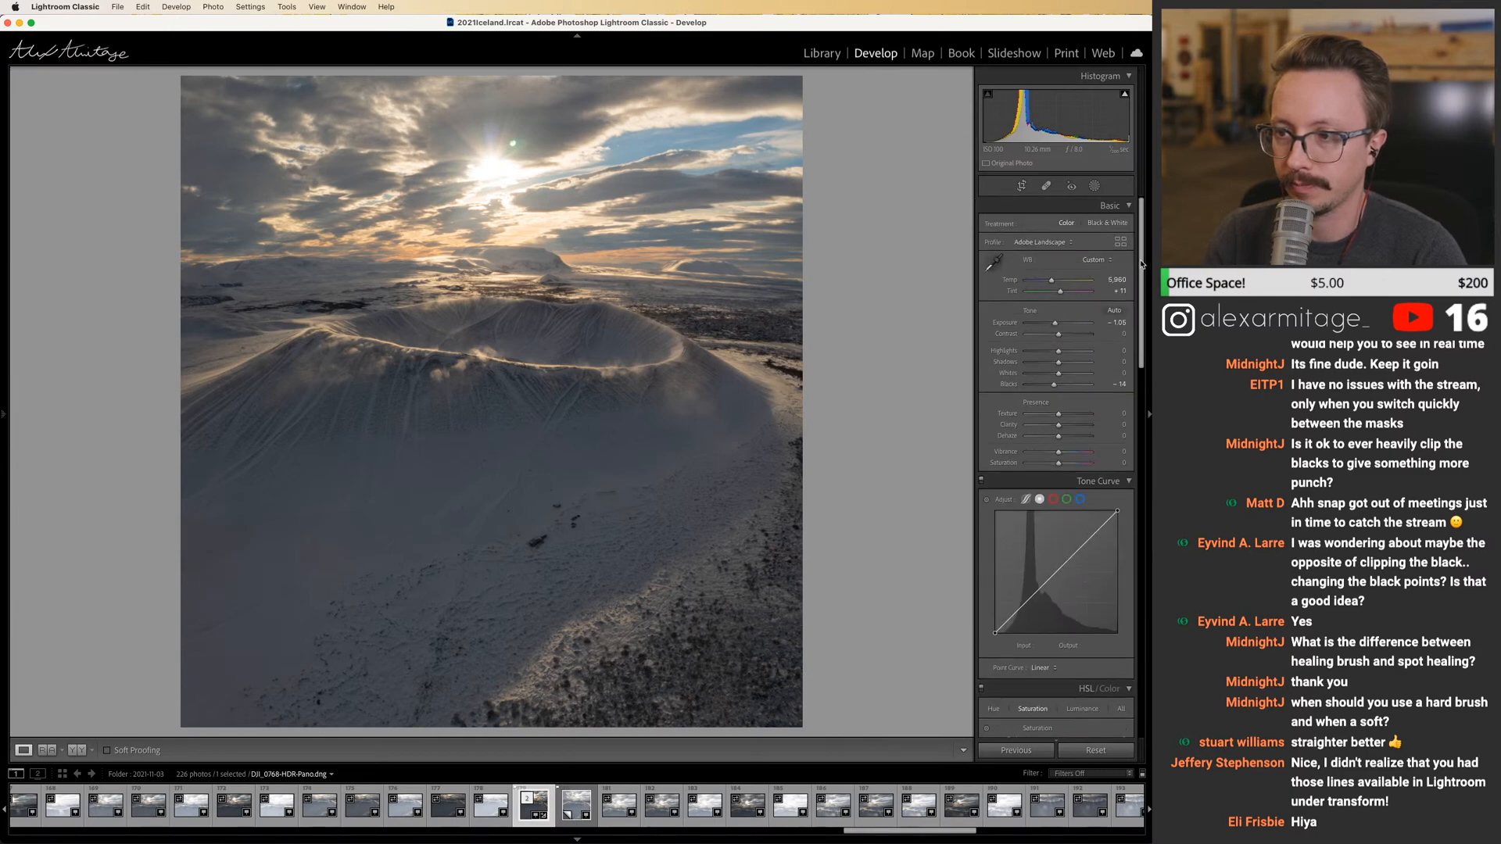
{"action": "left_click_drag", "start_coordinate": [1059, 352], "coordinate": [1055, 354]}
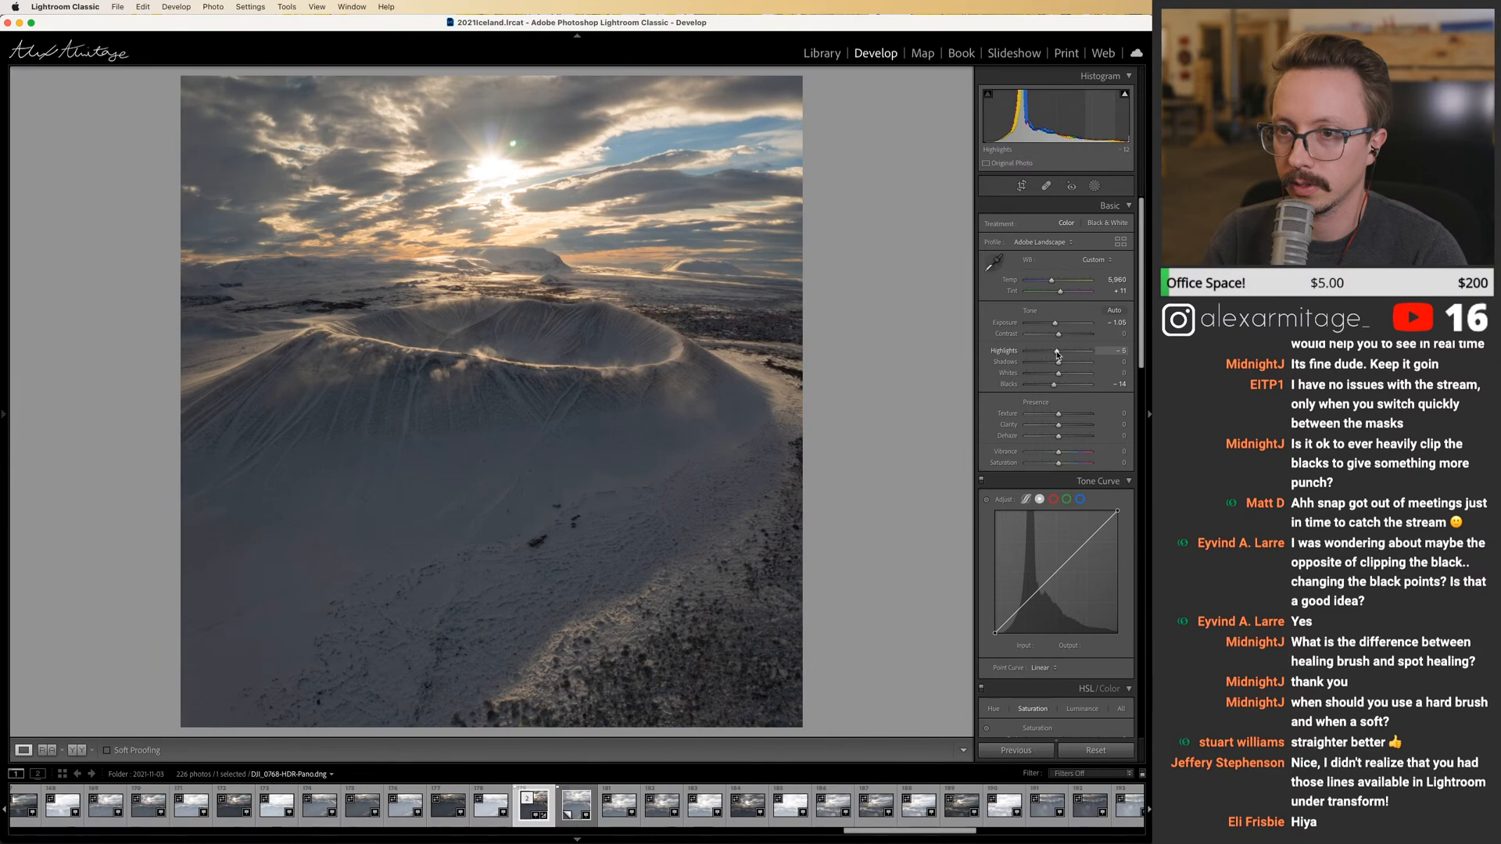
Copy all develop settings from the original DNG and paste them onto its virtual copy.
{"action": "left_click", "coordinate": [572, 813]}
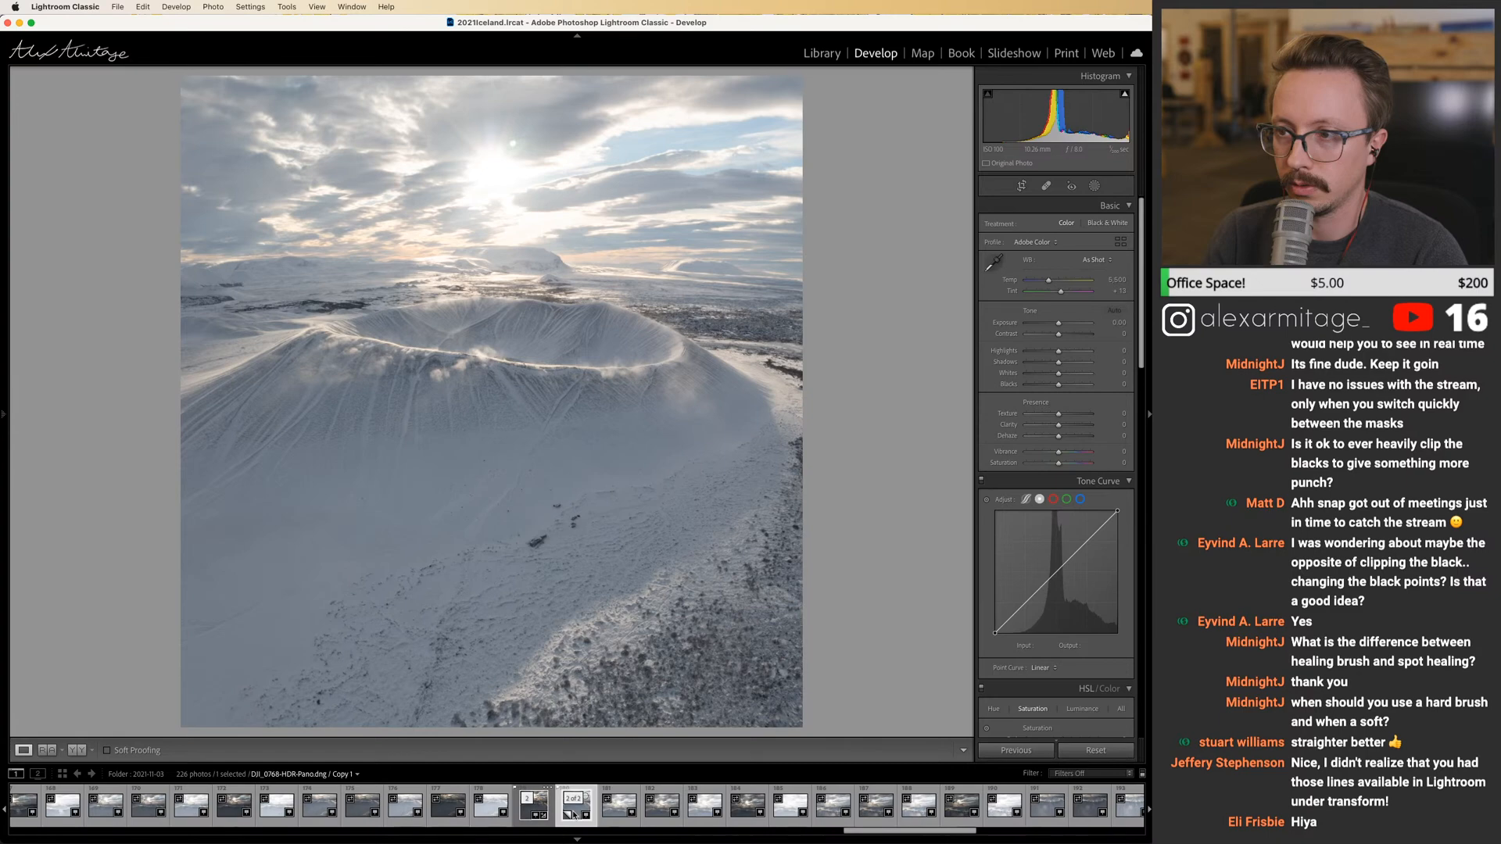
{"action": "left_click", "coordinate": [534, 809]}
{"action": "key", "text": "super+shift+c"}
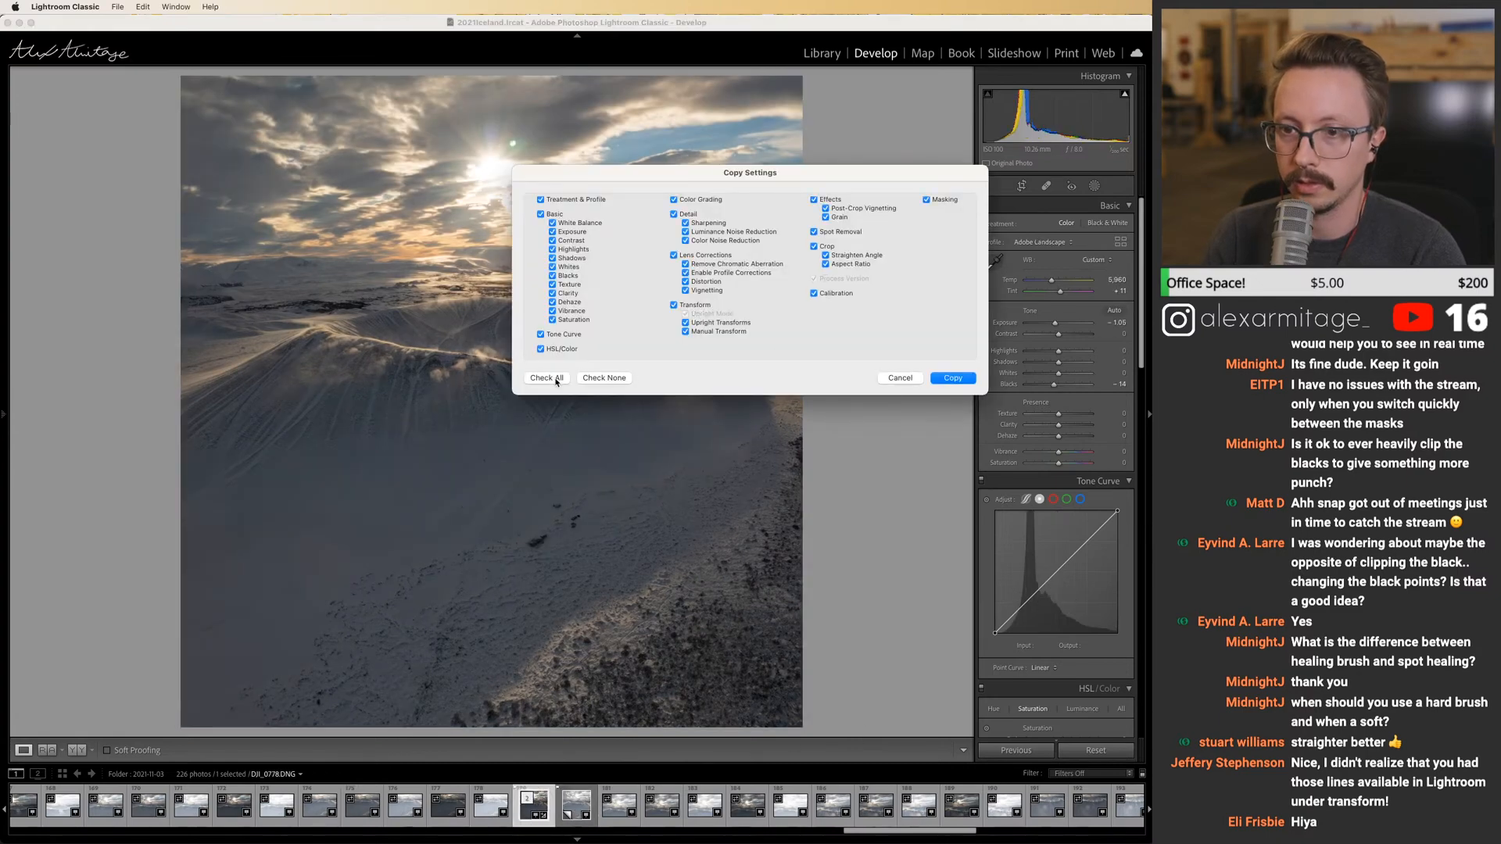
{"action": "left_click", "coordinate": [951, 377]}
{"action": "left_click", "coordinate": [573, 813]}
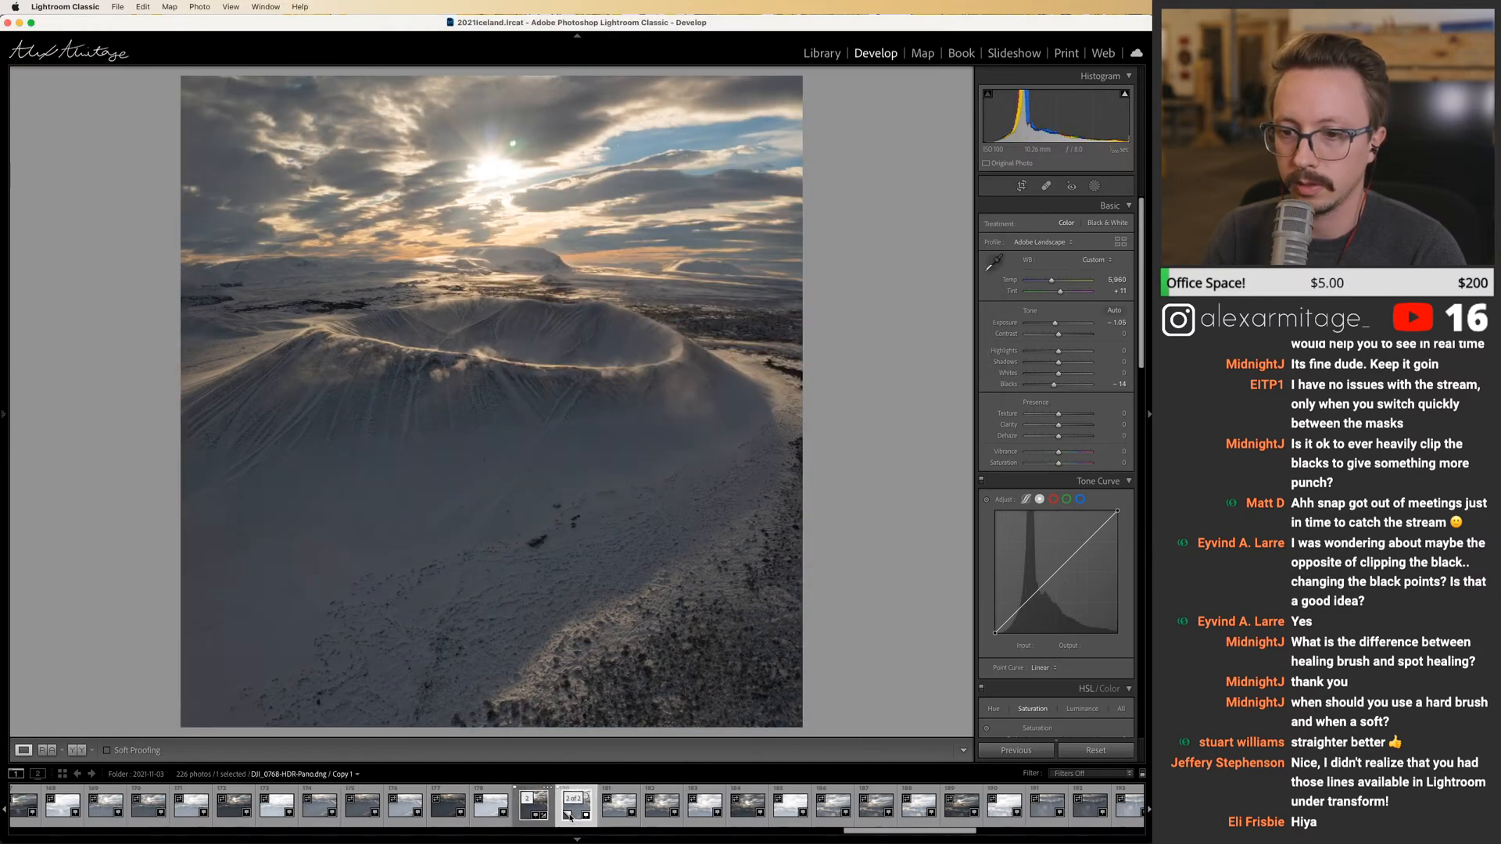
{"action": "key", "text": "super+alt+3"}
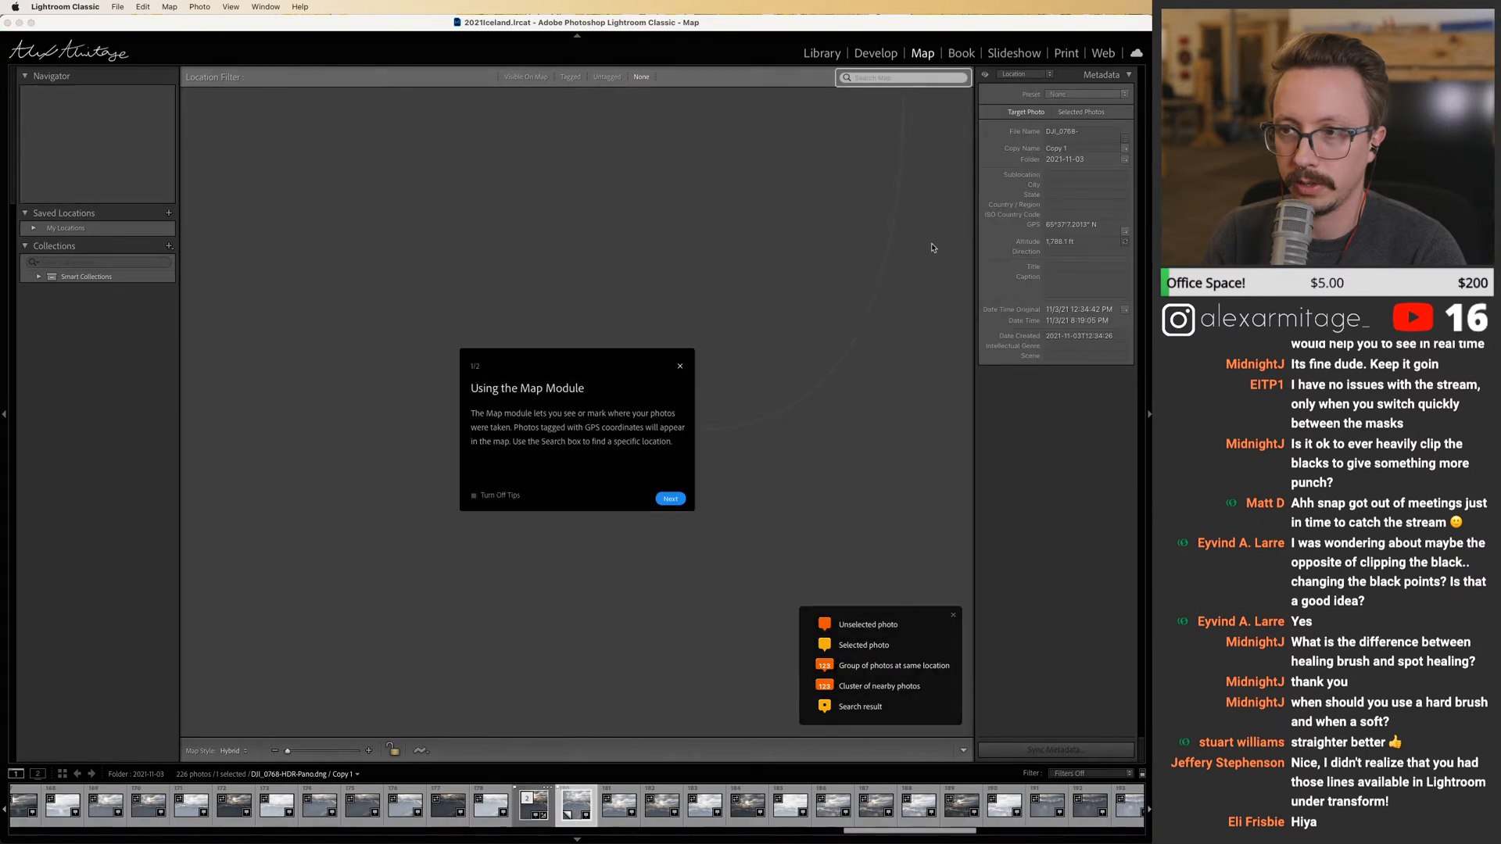
{"action": "key", "text": "d"}
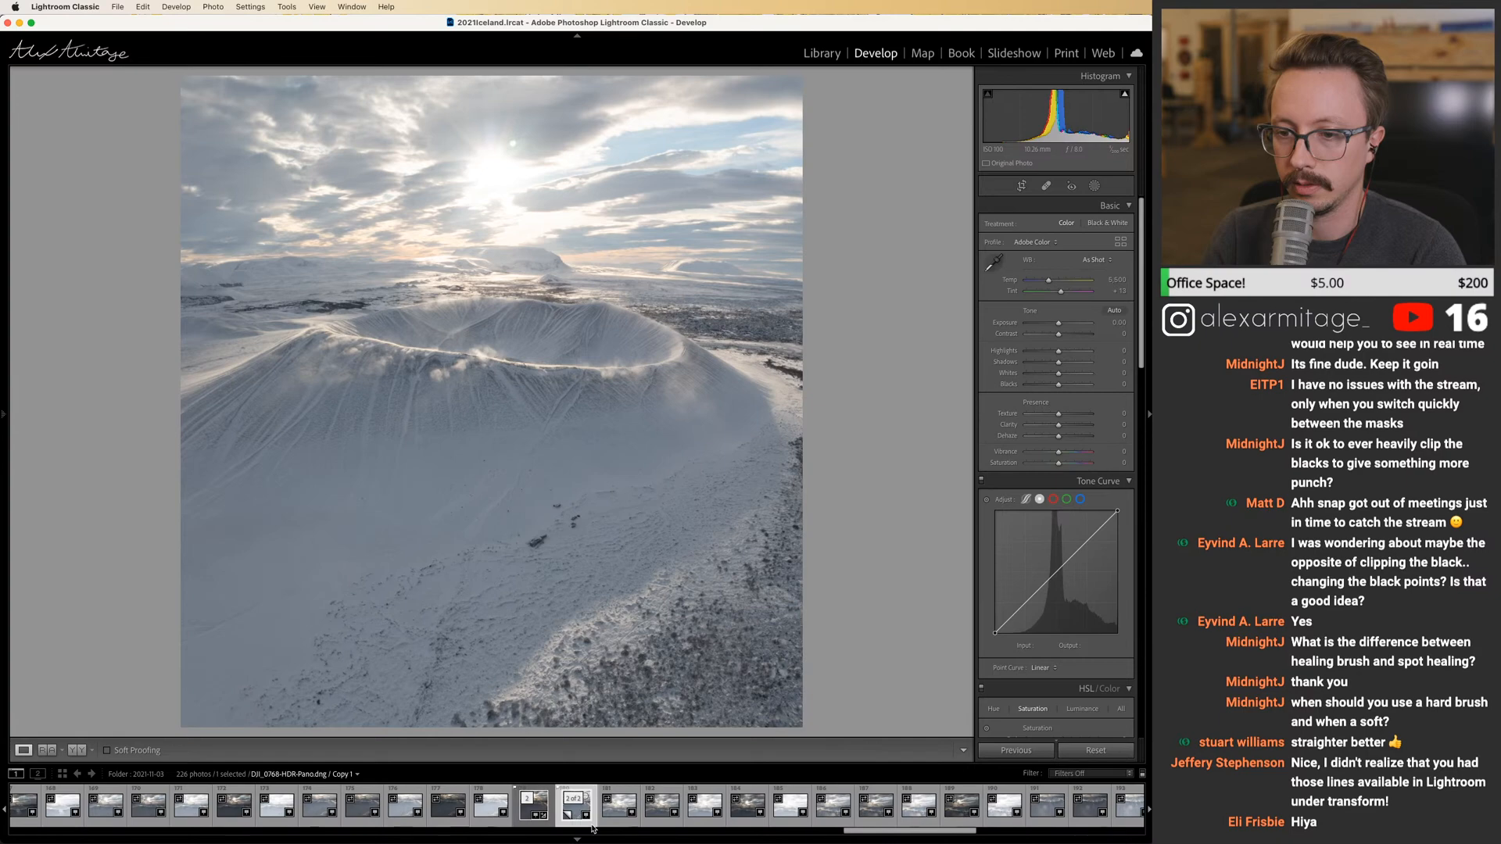
{"action": "key", "text": "super+shift+v"}
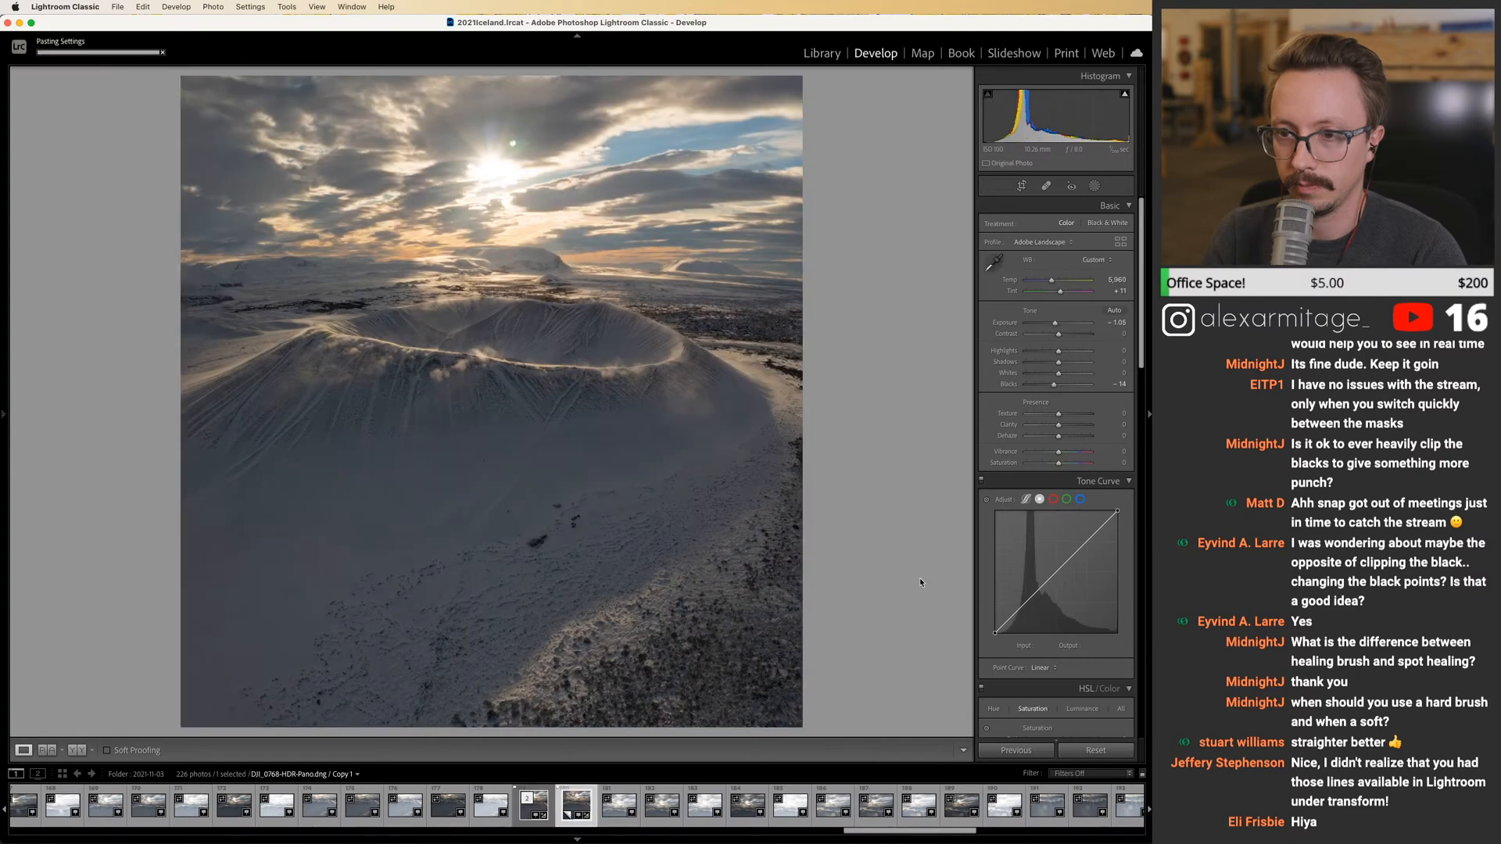
Try Exposure values of about −0.45, −1.60 and −0.70 on the virtual copy while checking highlight clipping around the sun.
{"action": "double_click", "coordinate": [1059, 323]}
{"action": "left_click_drag", "start_coordinate": [1060, 329], "coordinate": [1059, 329]}
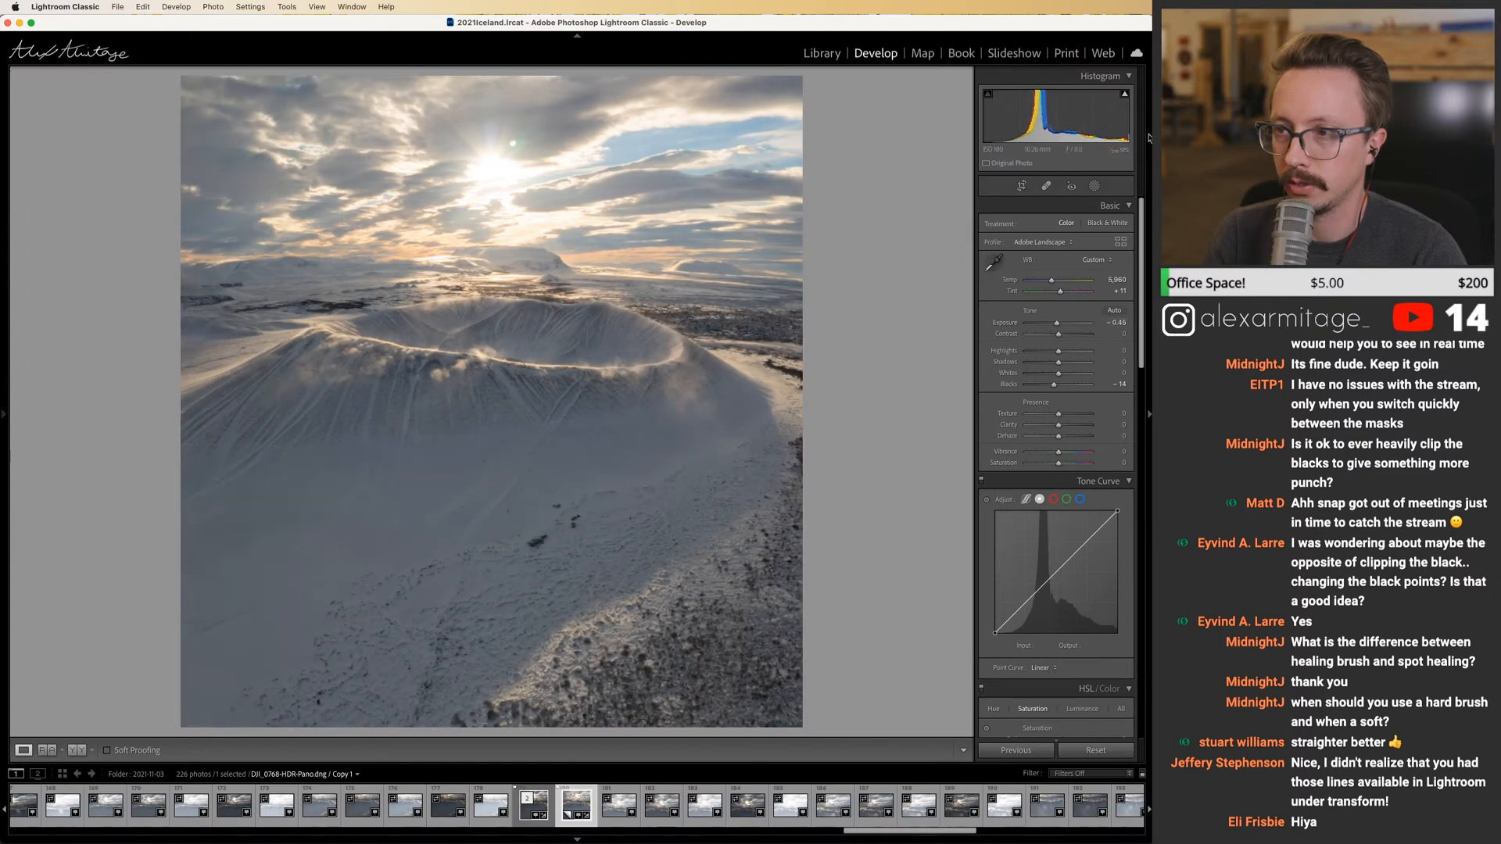
{"action": "mouse_move", "coordinate": [1125, 95]}
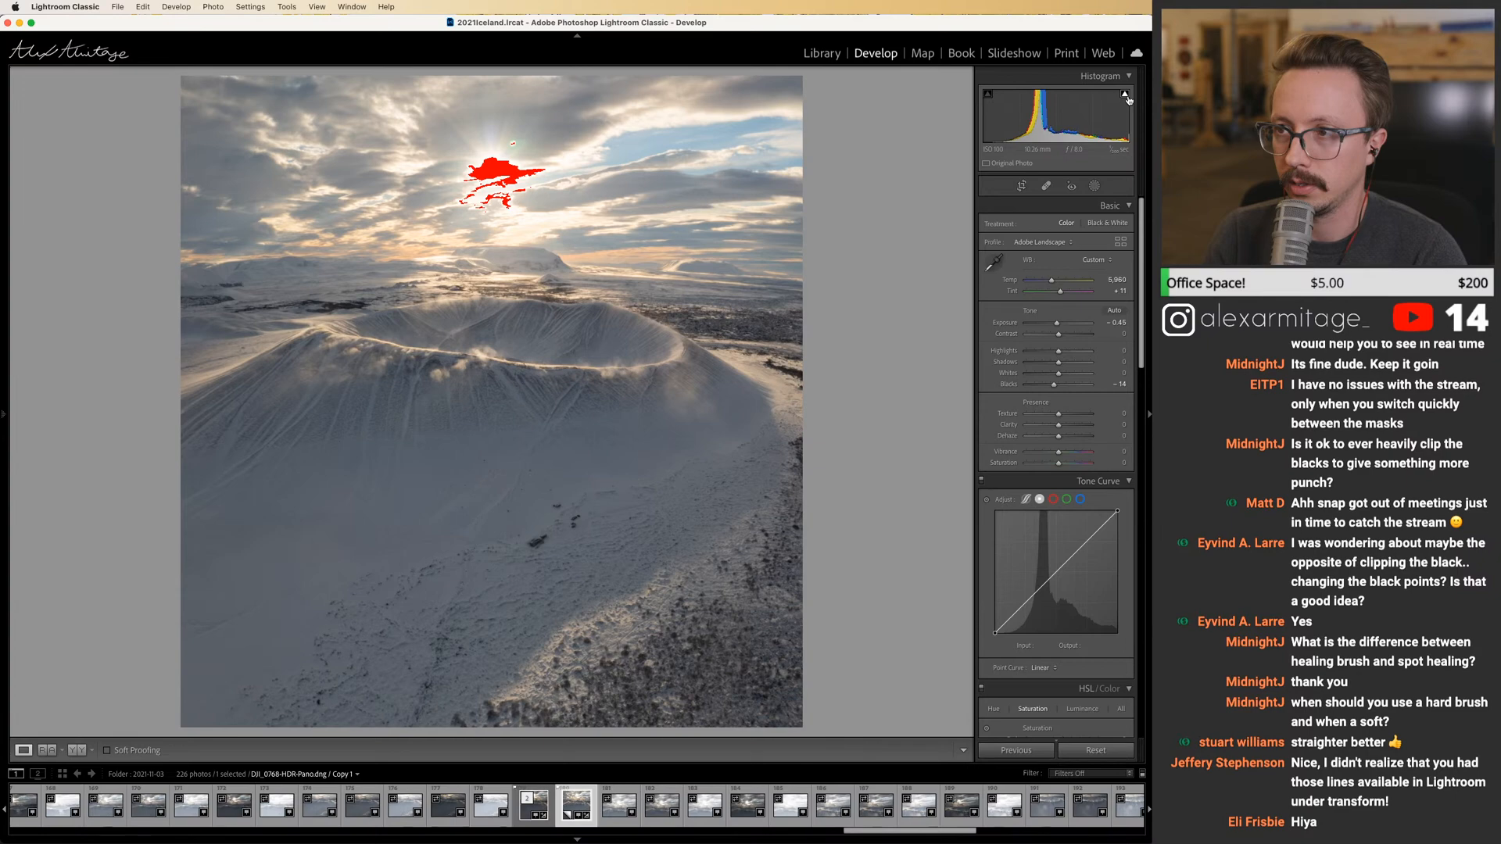
{"action": "key", "text": "minus"}
{"action": "key", "text": "minus"}
{"action": "key", "text": "minus"}
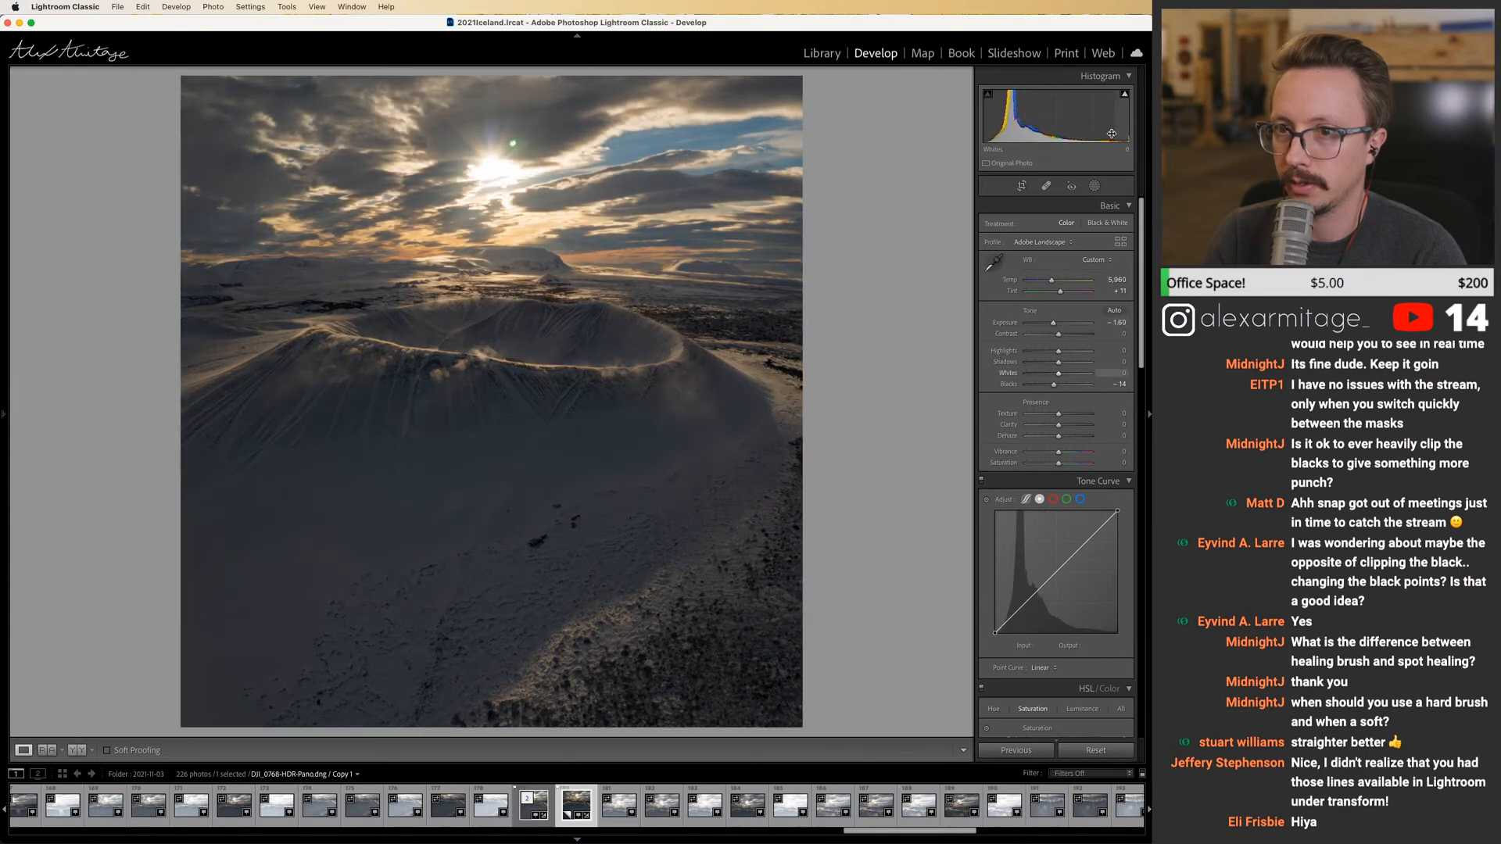
{"action": "key", "text": "minus"}
{"action": "key", "text": "minus"}
{"action": "key", "text": "minus"}
{"action": "left_click_drag", "start_coordinate": [1050, 323], "coordinate": [1058, 329]}
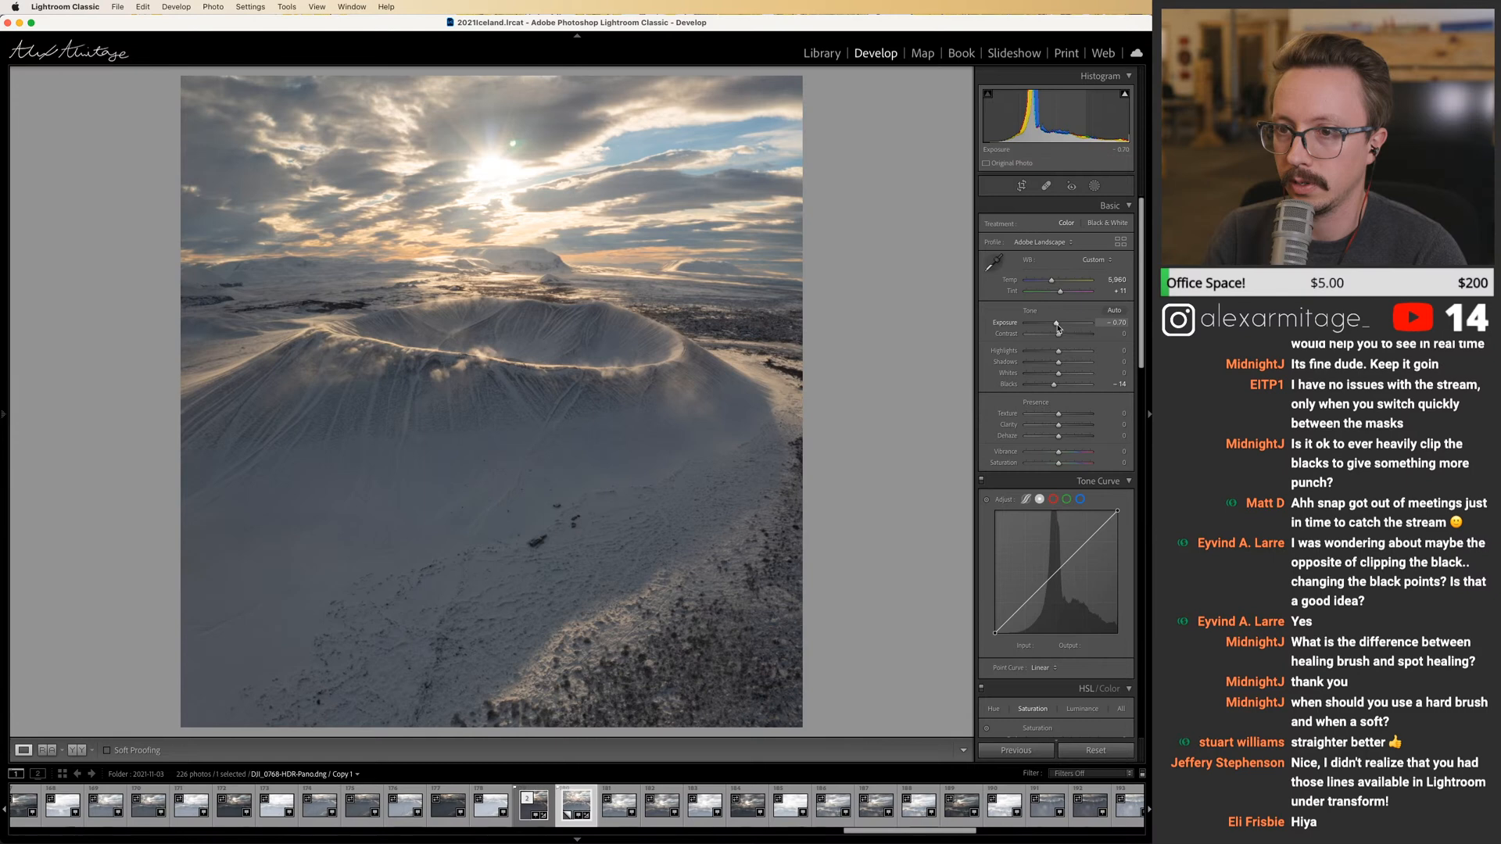
Brighten and warm the virtual copy with Highlights about −35, Whites +23, Exposure −0.25 and Temp about 6,323.
{"action": "left_click_drag", "start_coordinate": [1058, 373], "coordinate": [1065, 375]}
{"action": "mouse_move", "coordinate": [1057, 322]}
{"action": "left_mouse_down"}
{"action": "mouse_move", "coordinate": [1047, 351]}
{"action": "mouse_move", "coordinate": [1058, 328]}
{"action": "left_mouse_up"}
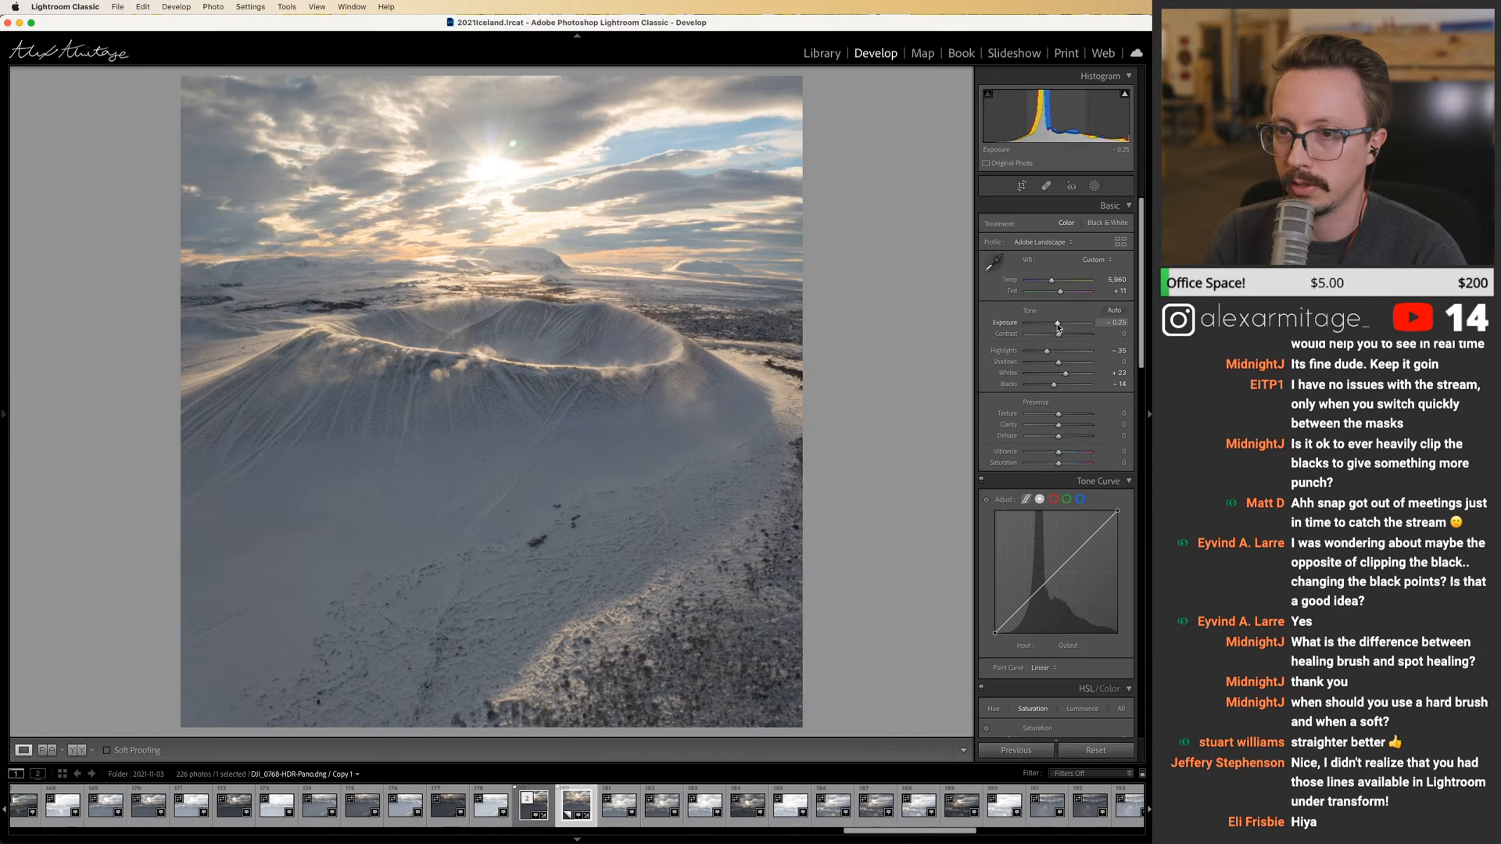
{"action": "left_click_drag", "start_coordinate": [1052, 286], "coordinate": [1056, 286]}
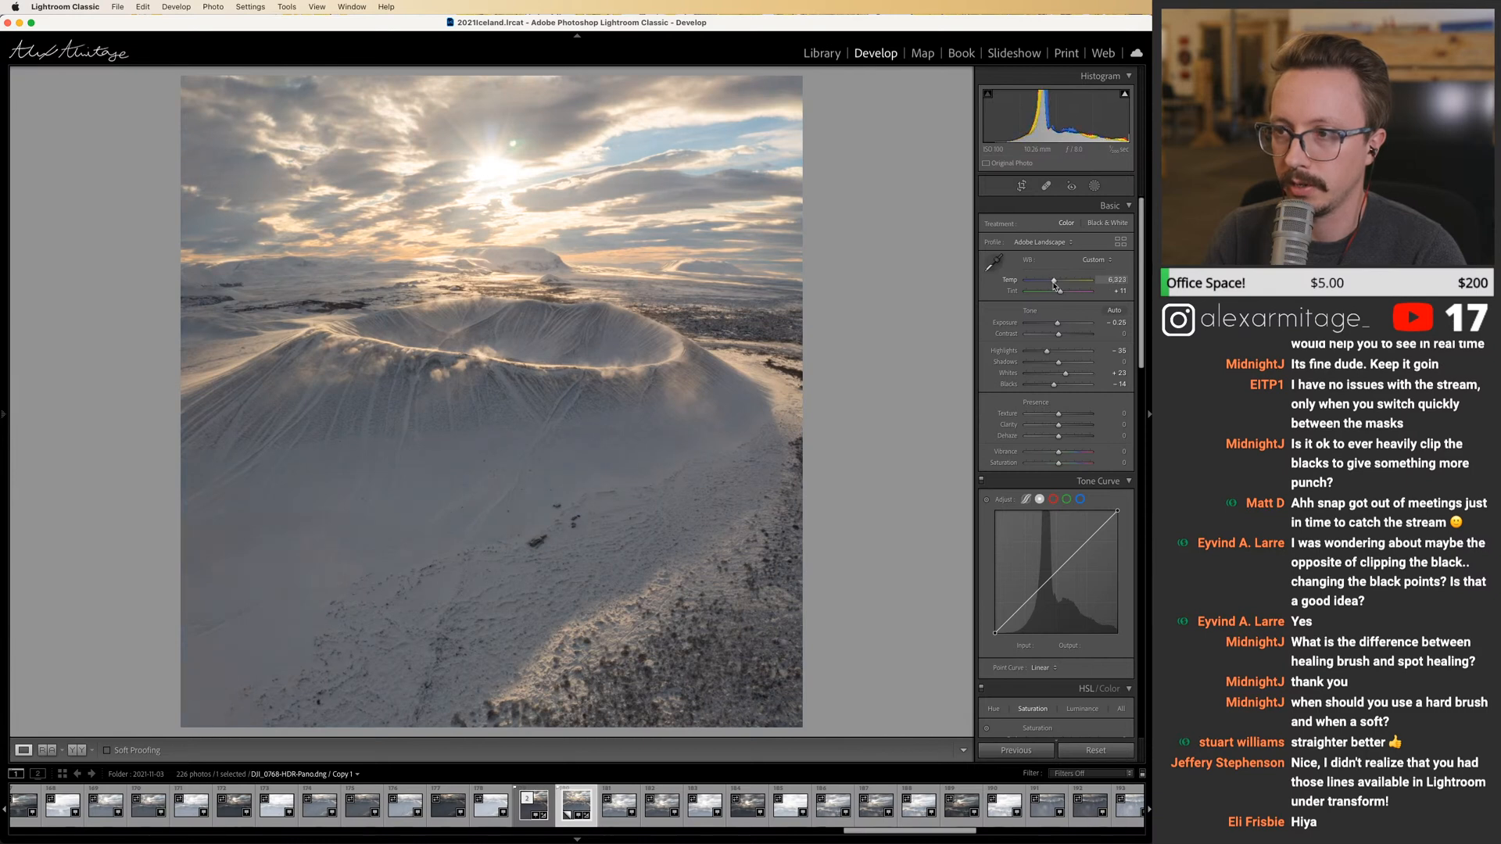
Compare the darker original with the brighter virtual copy and inspect the blowing snow along the crater rim.
{"action": "key", "text": "Left"}
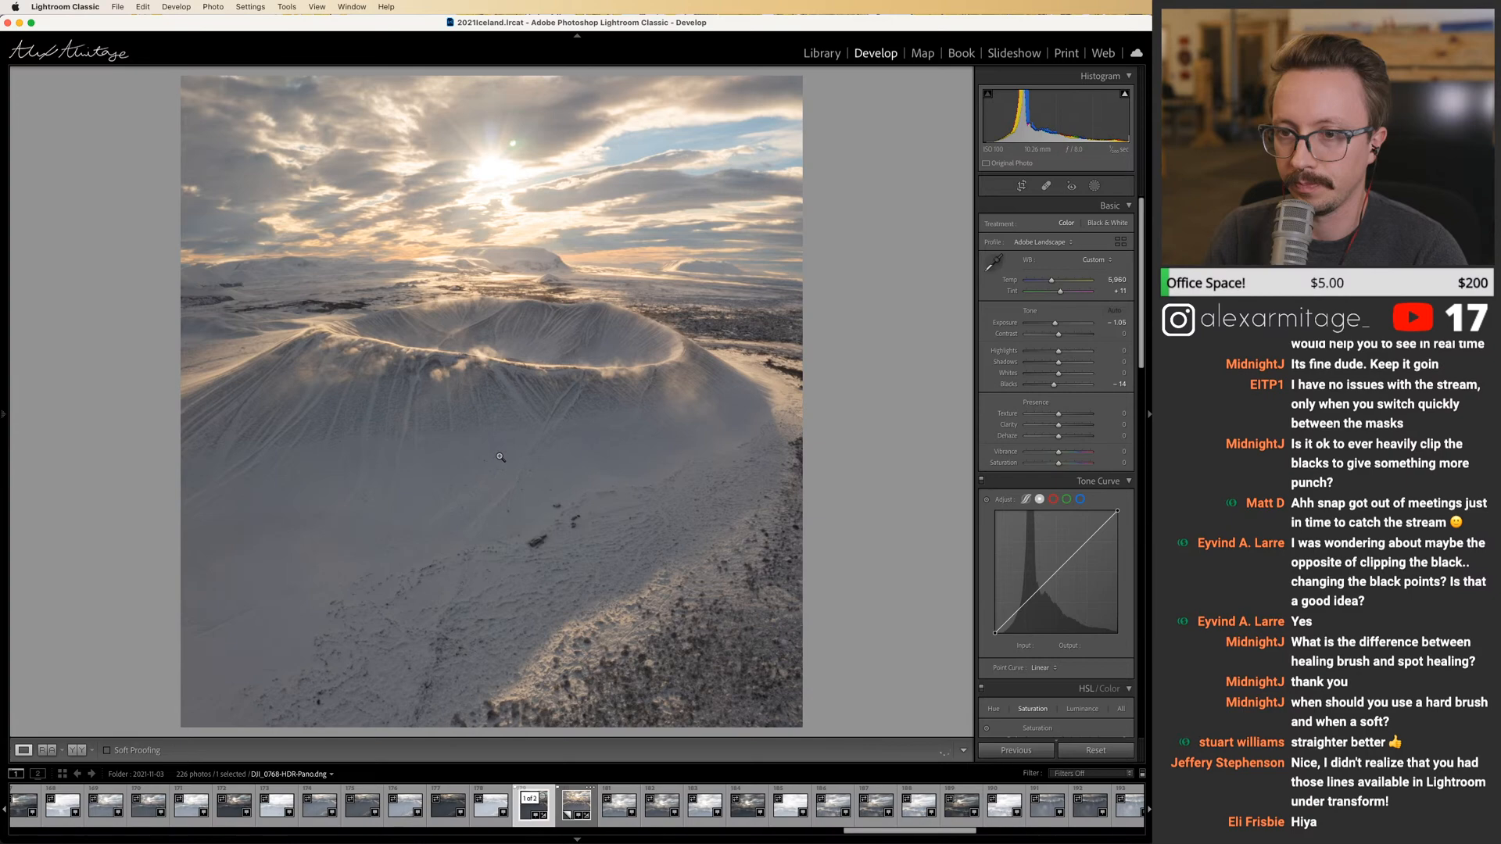
{"action": "left_click", "coordinate": [500, 457]}
{"action": "left_click", "coordinate": [501, 458]}
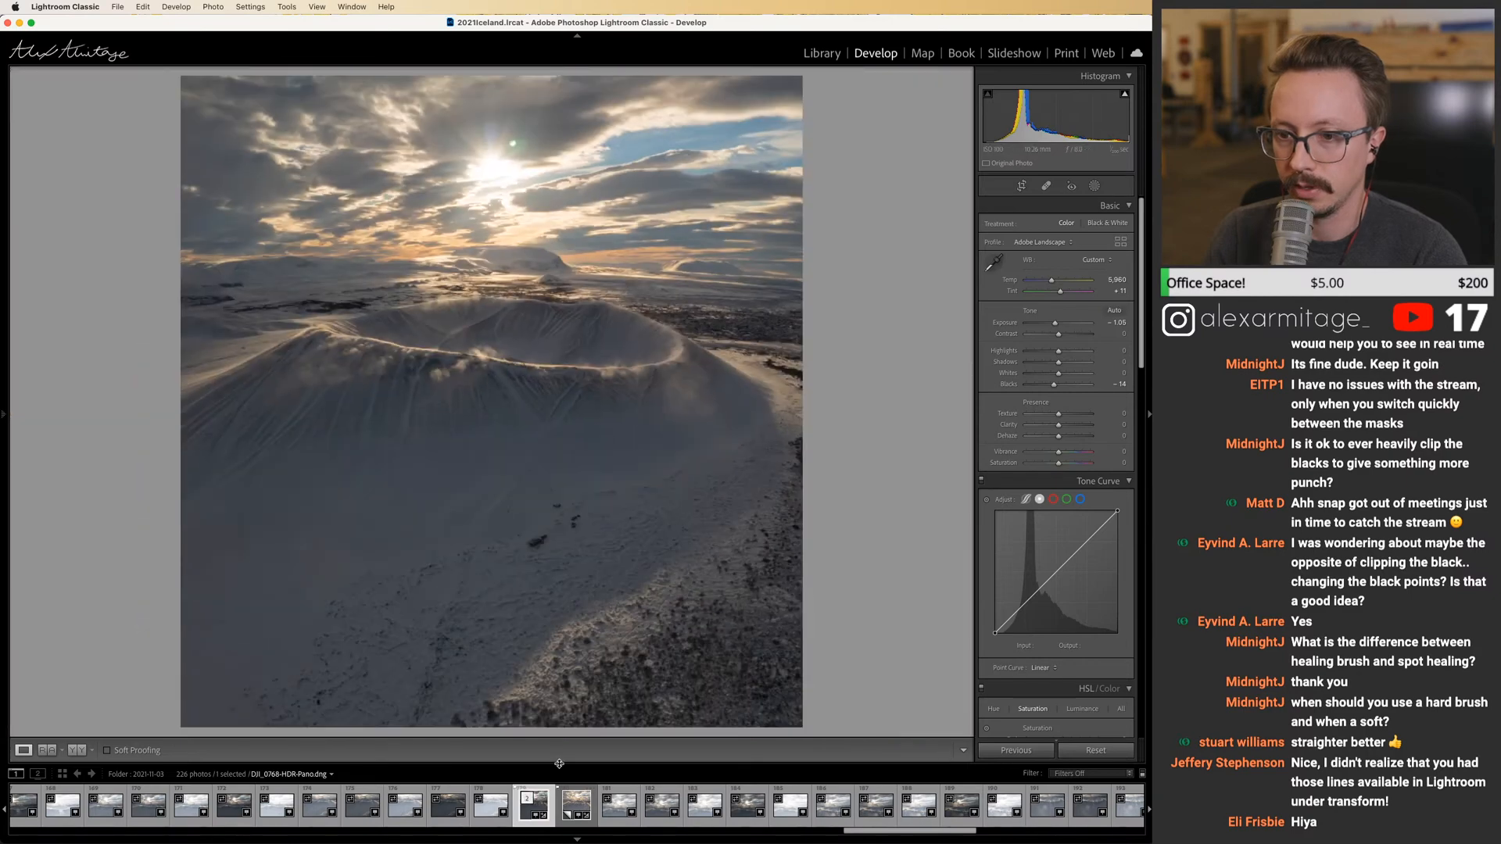
{"action": "key", "text": "Right"}
{"action": "left_click", "coordinate": [410, 334]}
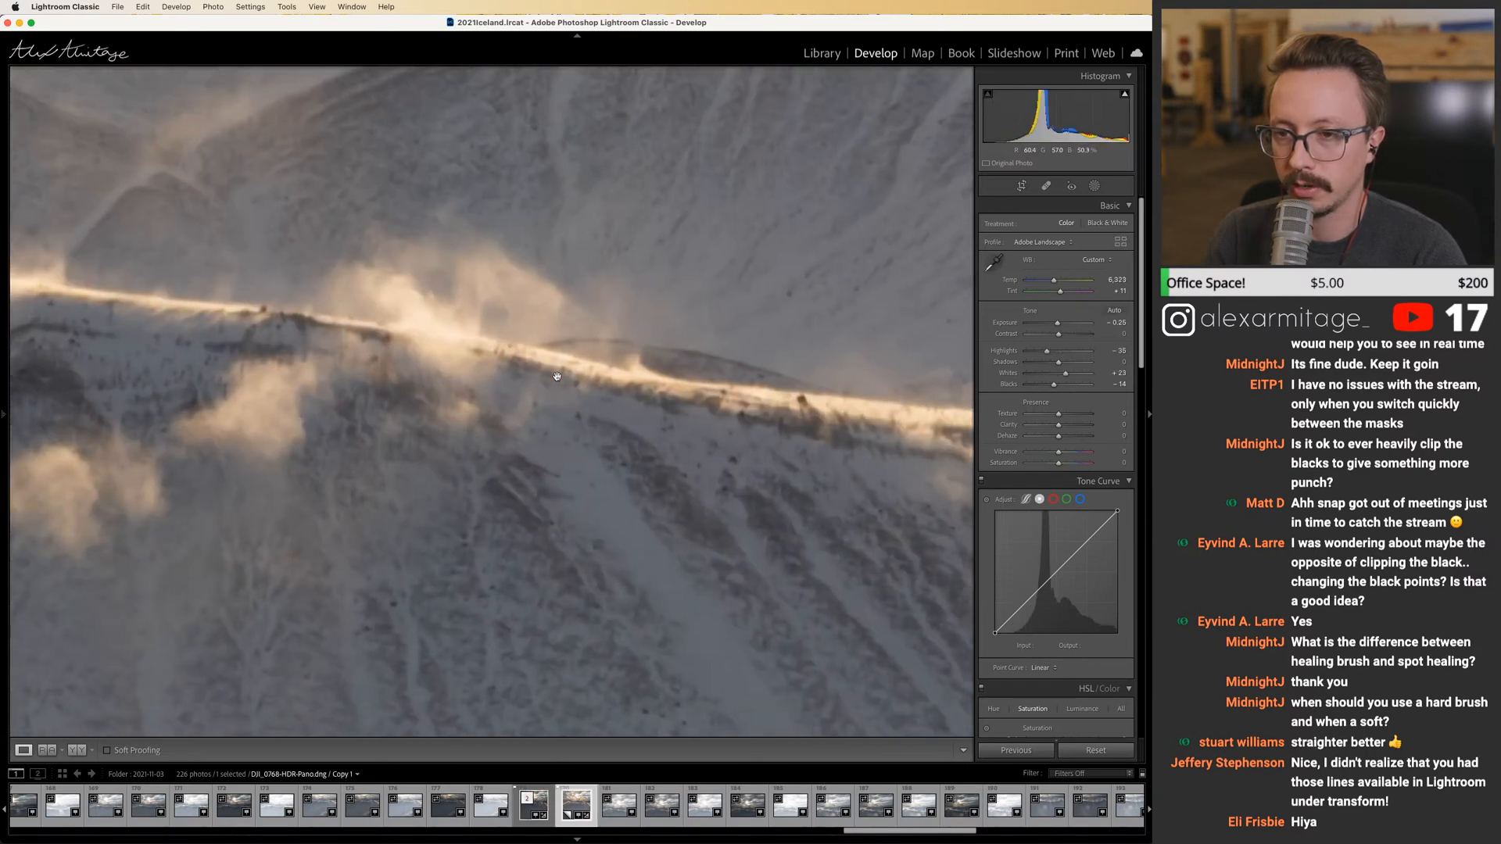
{"action": "left_click", "coordinate": [671, 448]}
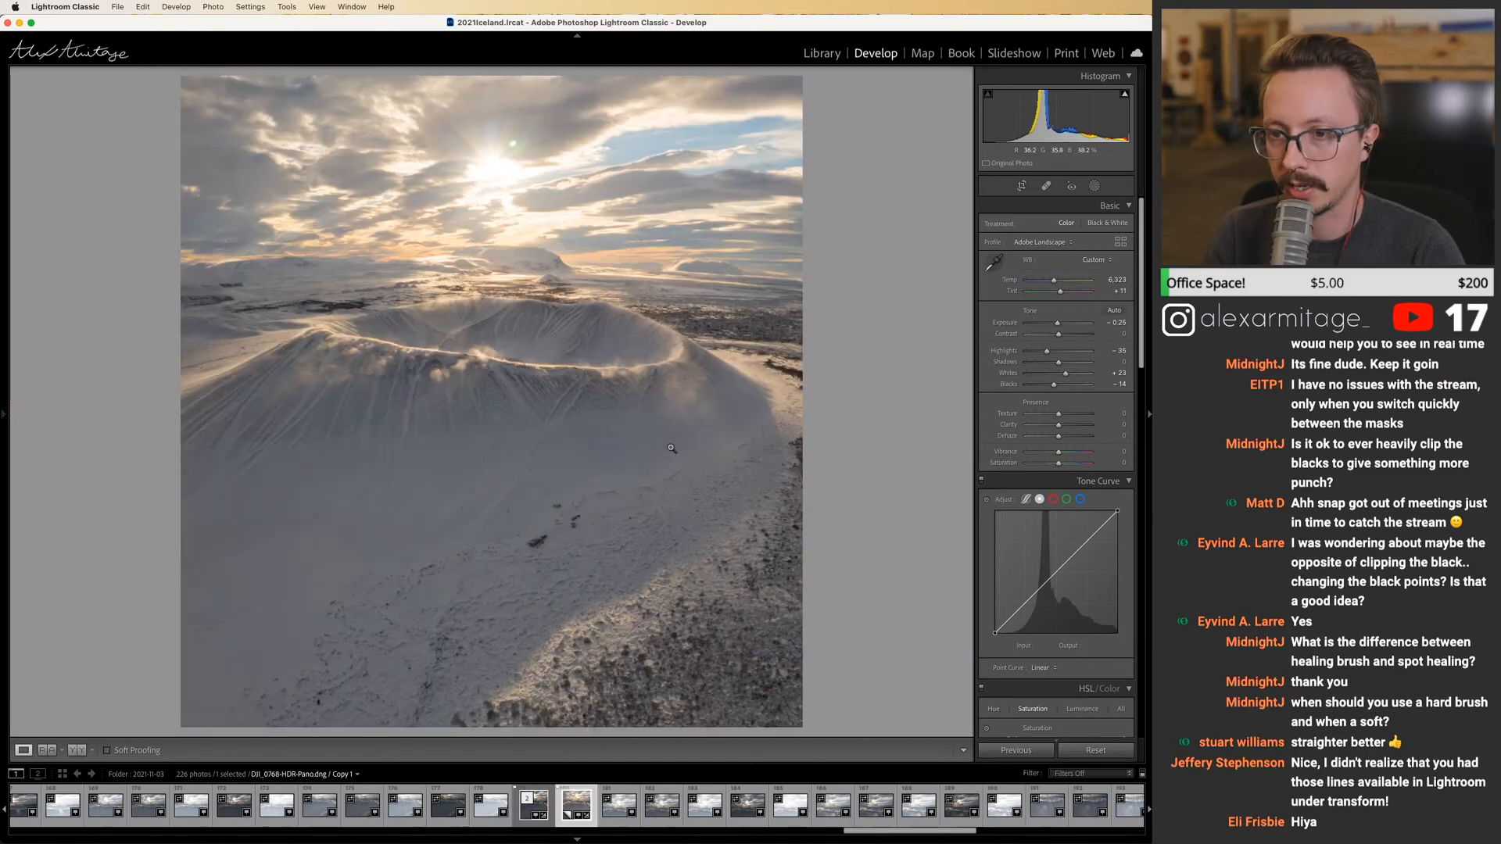
Warm the virtual copy to Temp 6,430 and raise its Calibration Blue Primary saturation to about +100.
{"action": "left_click_drag", "start_coordinate": [1054, 281], "coordinate": [1142, 659]}
{"action": "left_click_drag", "start_coordinate": [1069, 729], "coordinate": [1077, 728]}
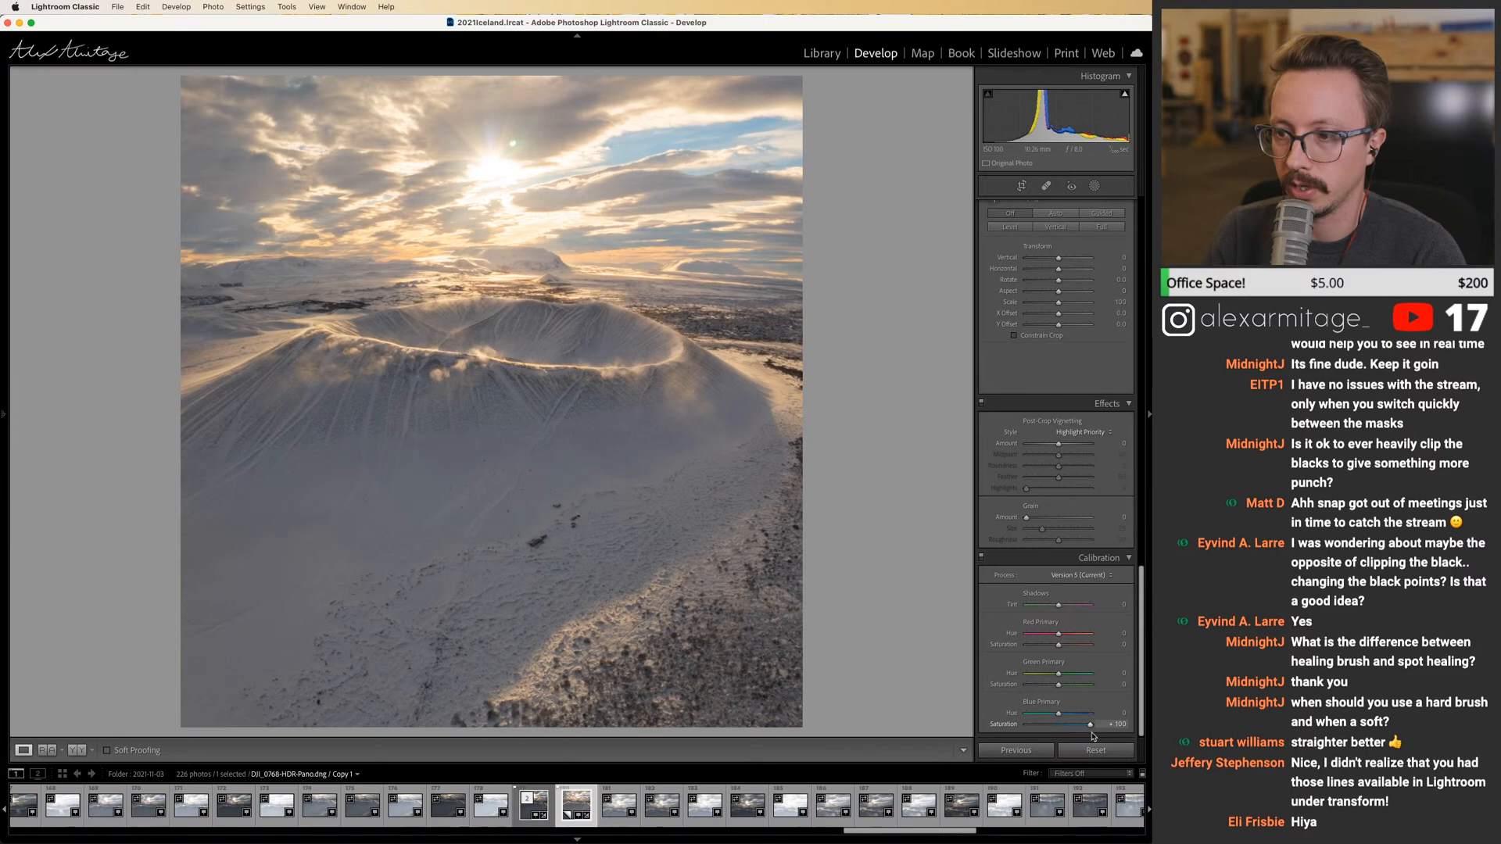
{"action": "left_click_drag", "start_coordinate": [1141, 668], "coordinate": [1139, 550]}
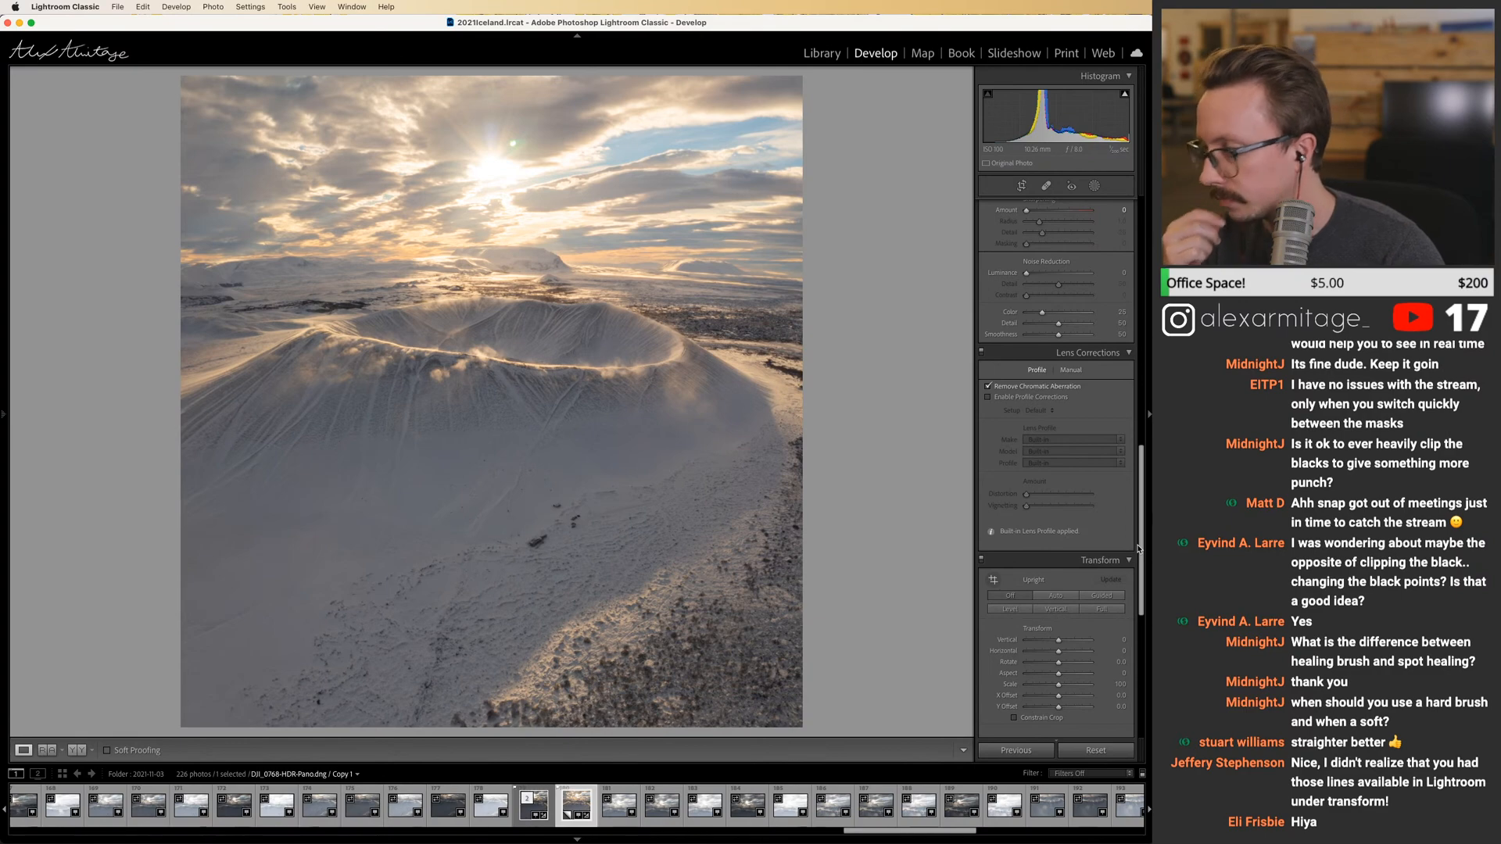
{"action": "left_click_drag", "start_coordinate": [1139, 550], "coordinate": [1142, 323]}
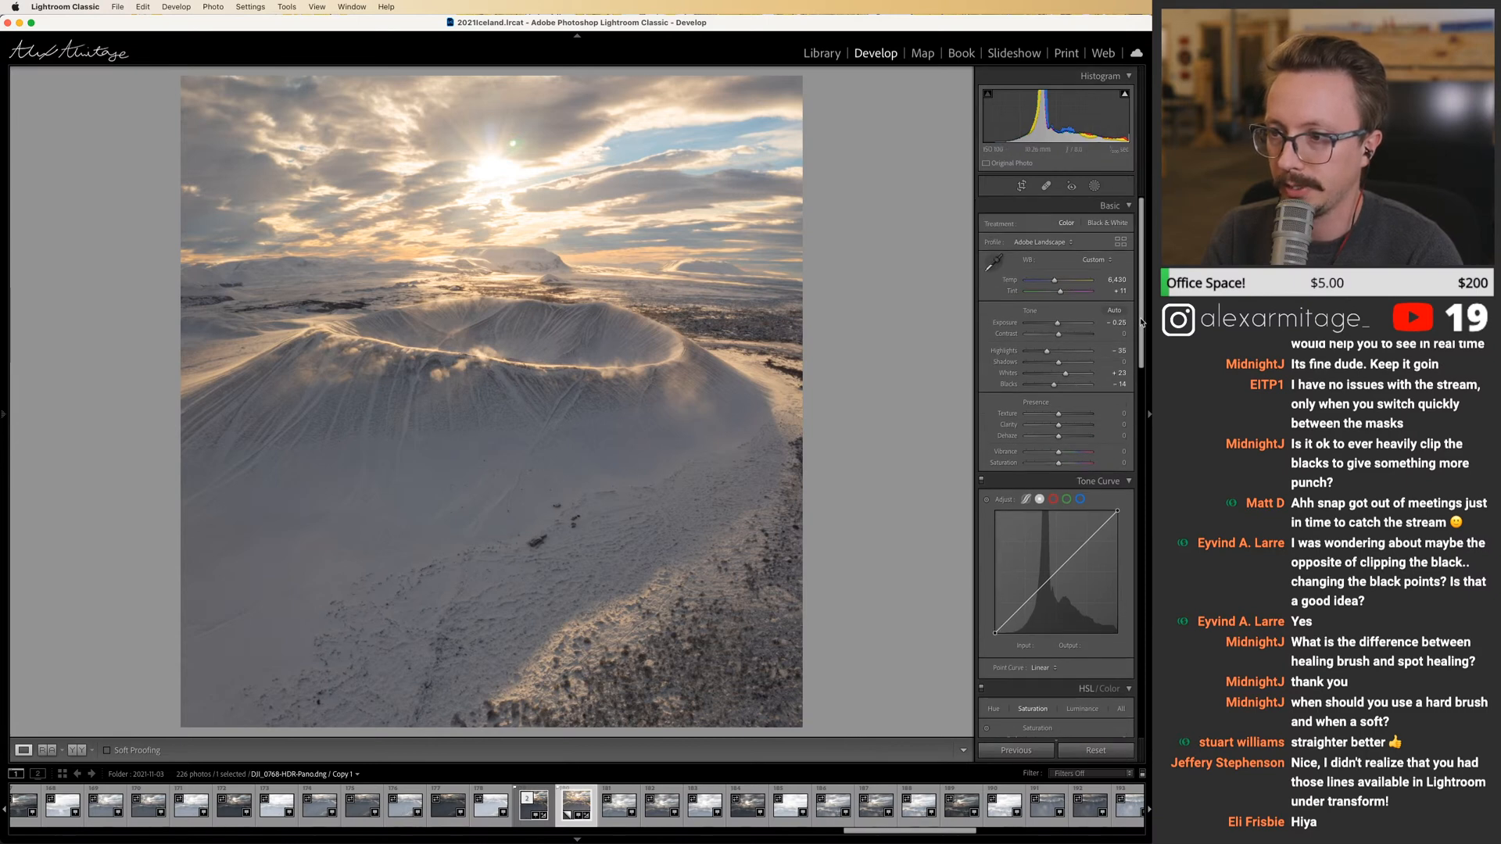
Open the original DNG and its virtual copy together as layers in one Photoshop document.
{"action": "left_click", "coordinate": [534, 805], "text": "super"}
{"action": "right_click", "coordinate": [526, 806]}
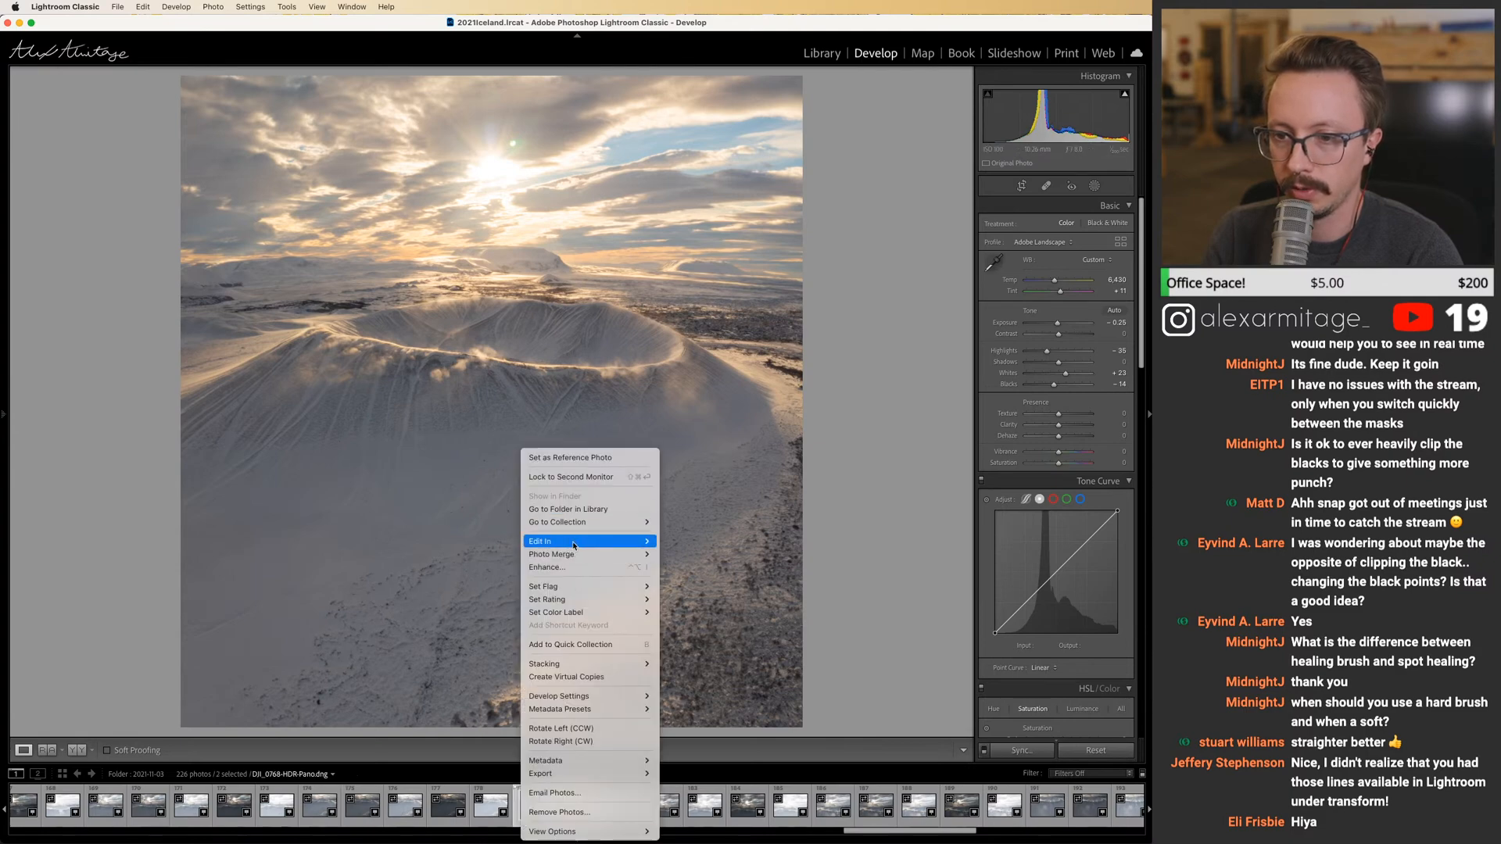
{"action": "mouse_move", "coordinate": [573, 540]}
{"action": "left_click", "coordinate": [680, 617]}
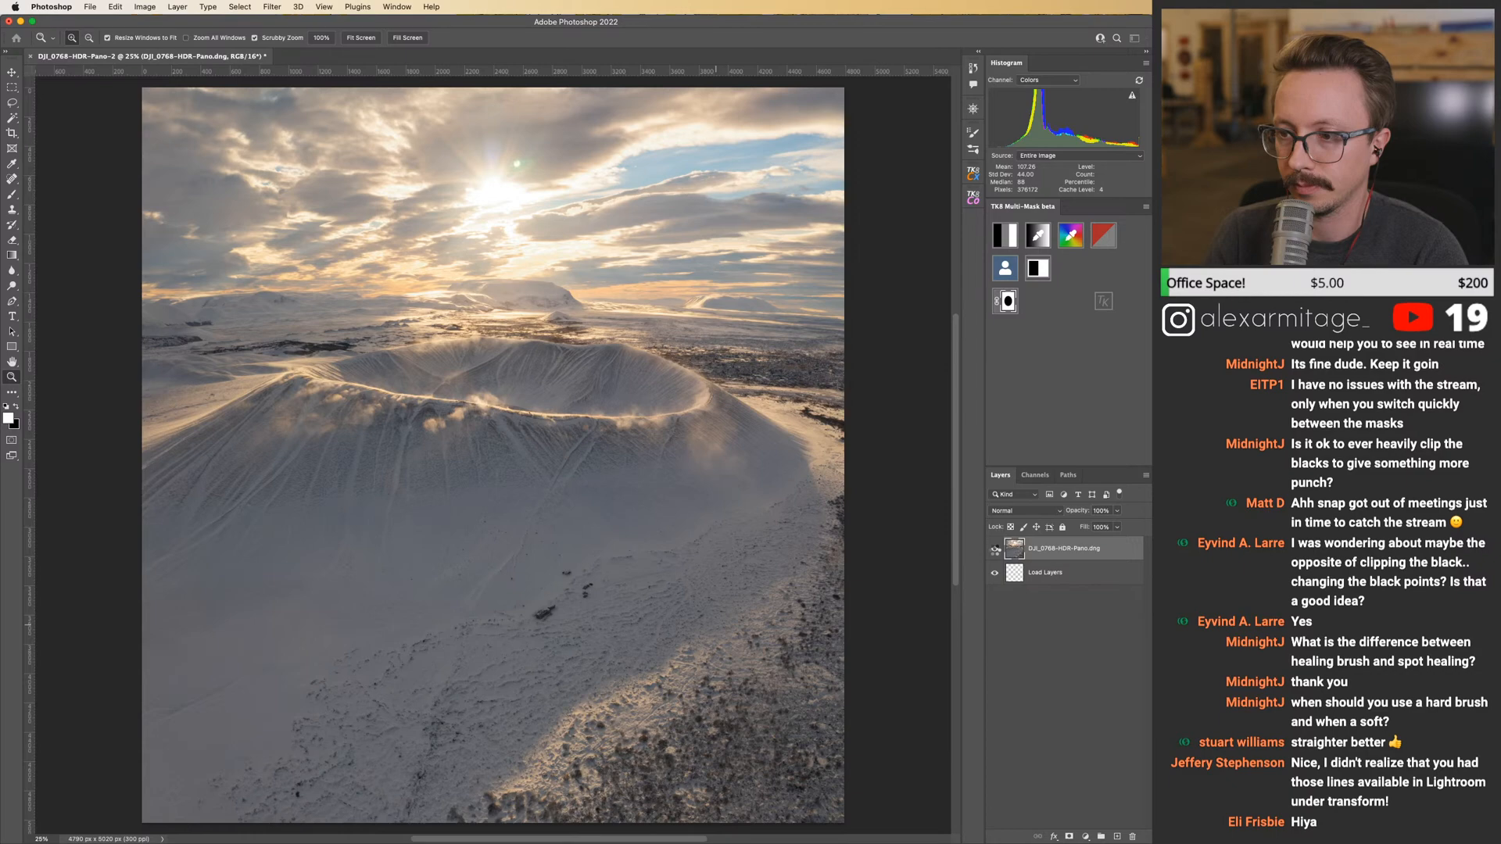
Compare the darker upper layer with the brighter one beneath and add a white layer mask to the darker layer.
{"action": "left_click", "coordinate": [995, 550]}
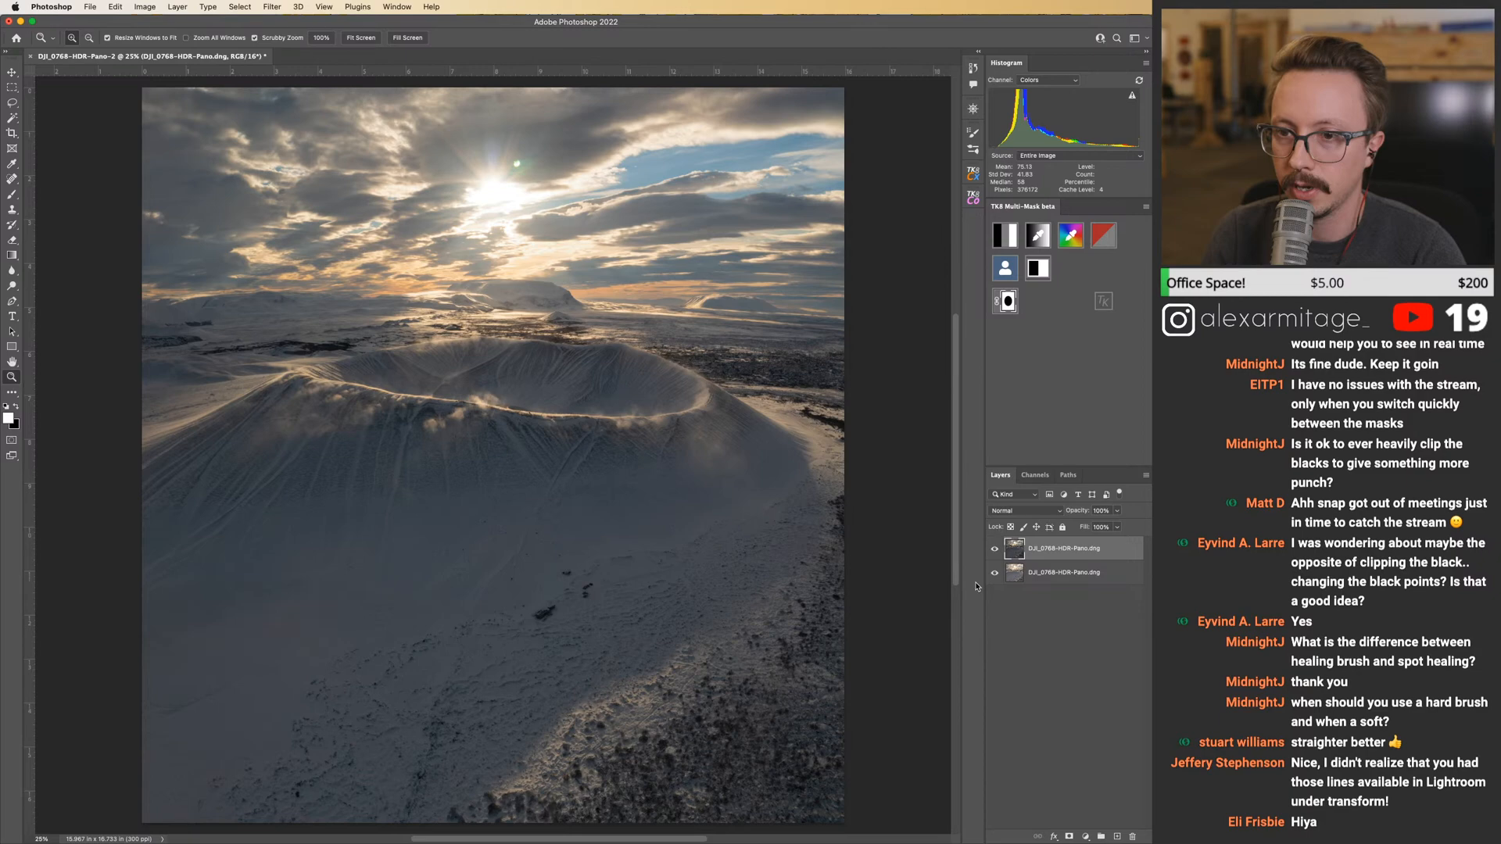
{"action": "left_click", "coordinate": [994, 549]}
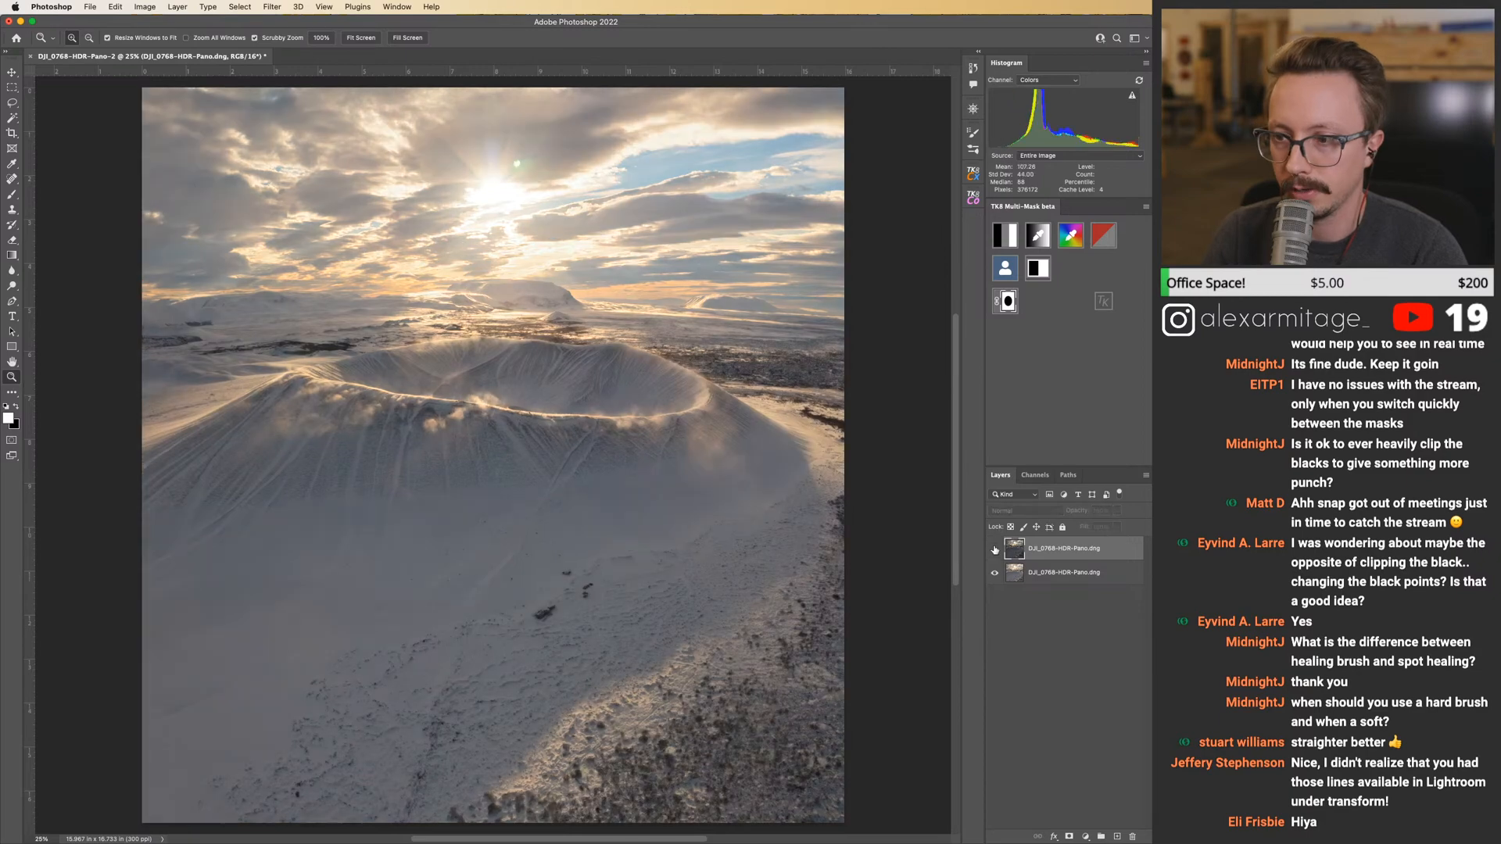
{"action": "left_click", "coordinate": [994, 550]}
{"action": "left_click", "coordinate": [995, 550]}
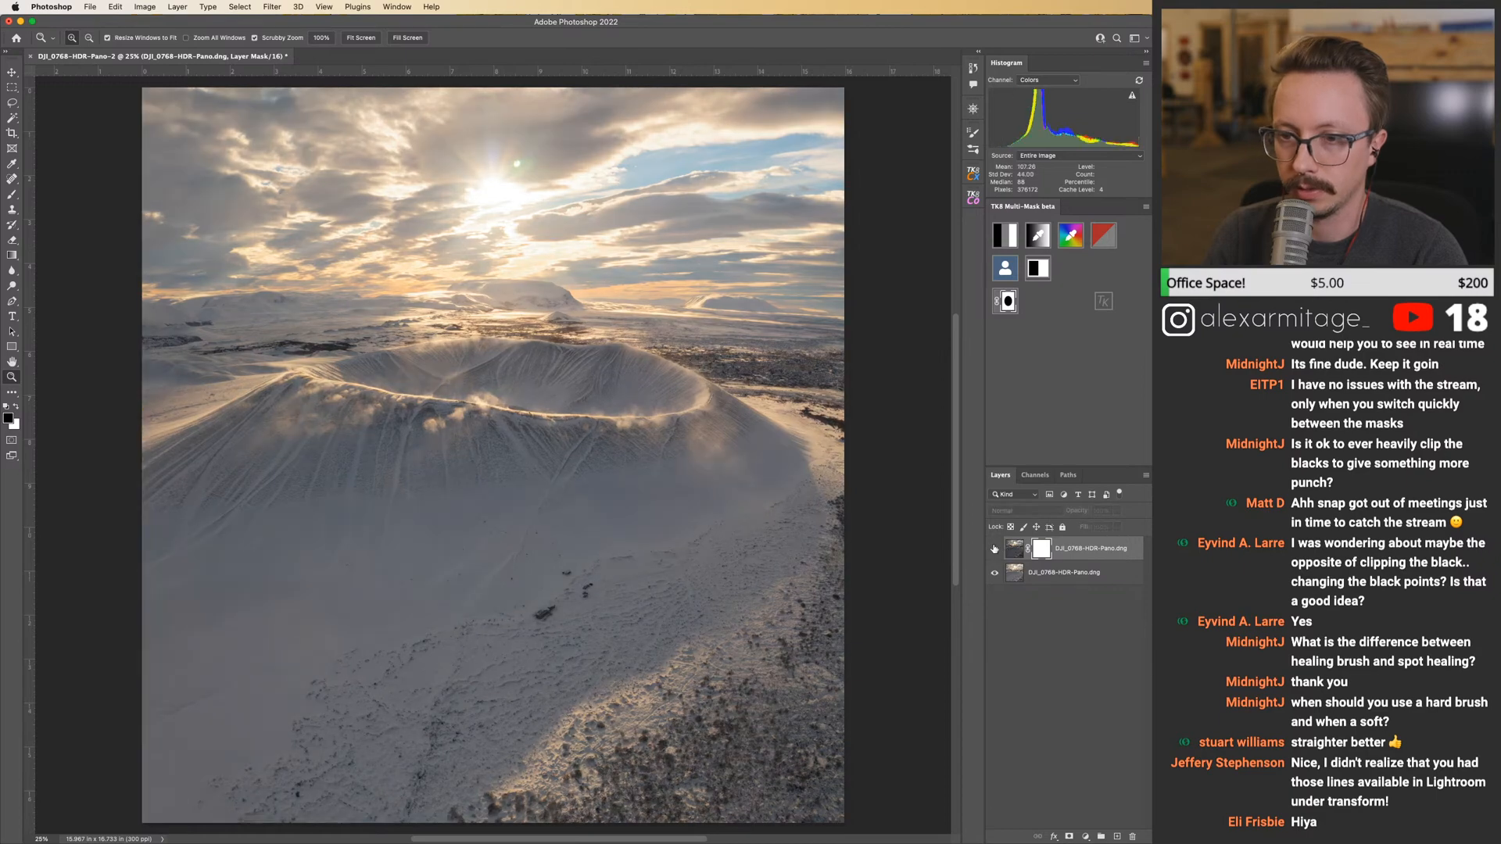
{"action": "left_click", "coordinate": [994, 550]}
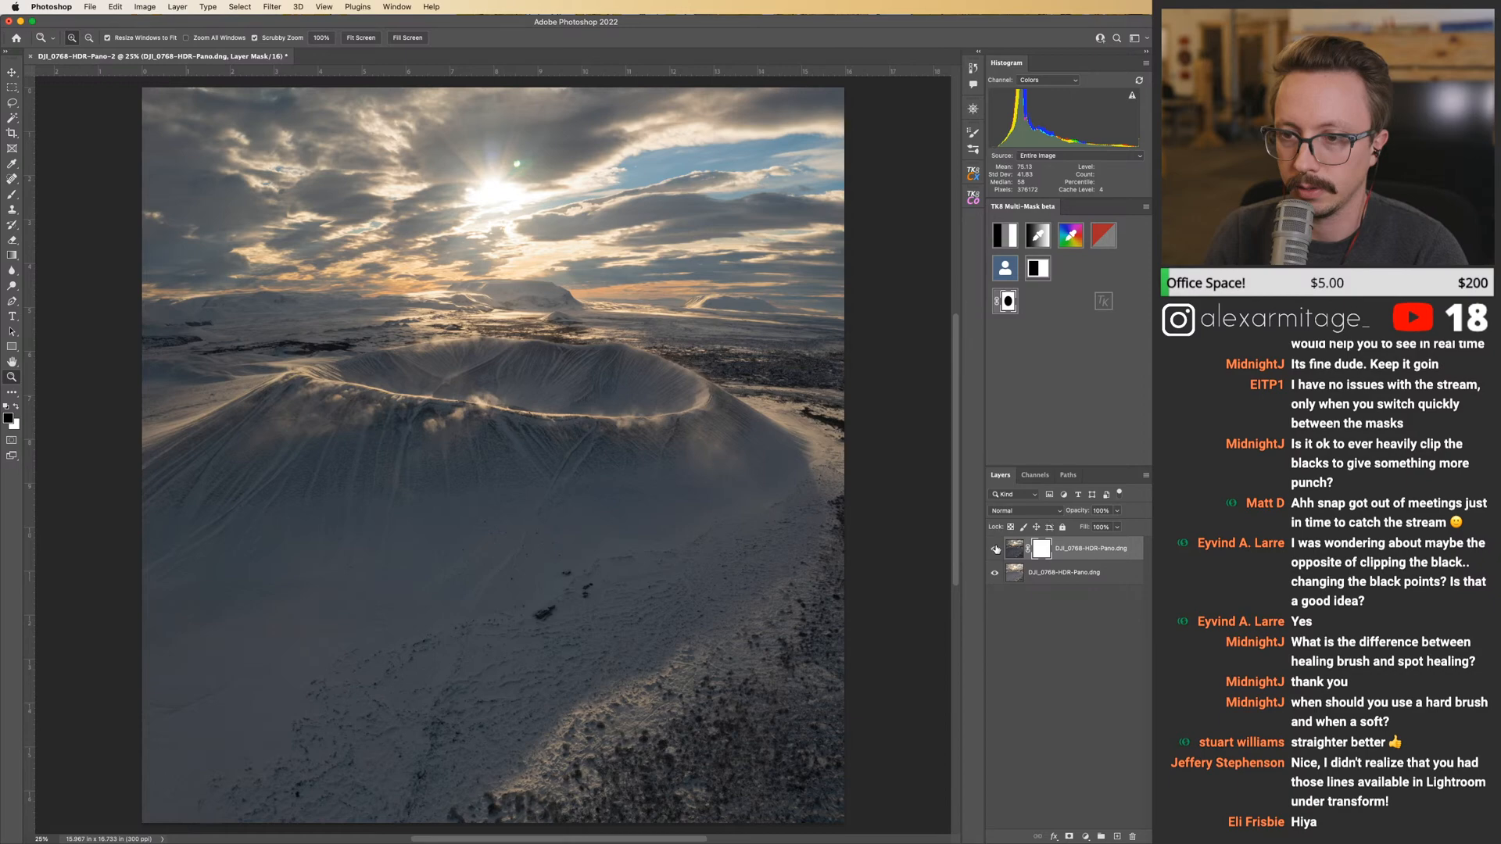
Load a TK8 luminosity selection of the bright tones and ready a black 1000-pixel brush on the darker layer's mask.
{"action": "left_click", "coordinate": [1005, 235]}
{"action": "left_click", "coordinate": [1068, 281]}
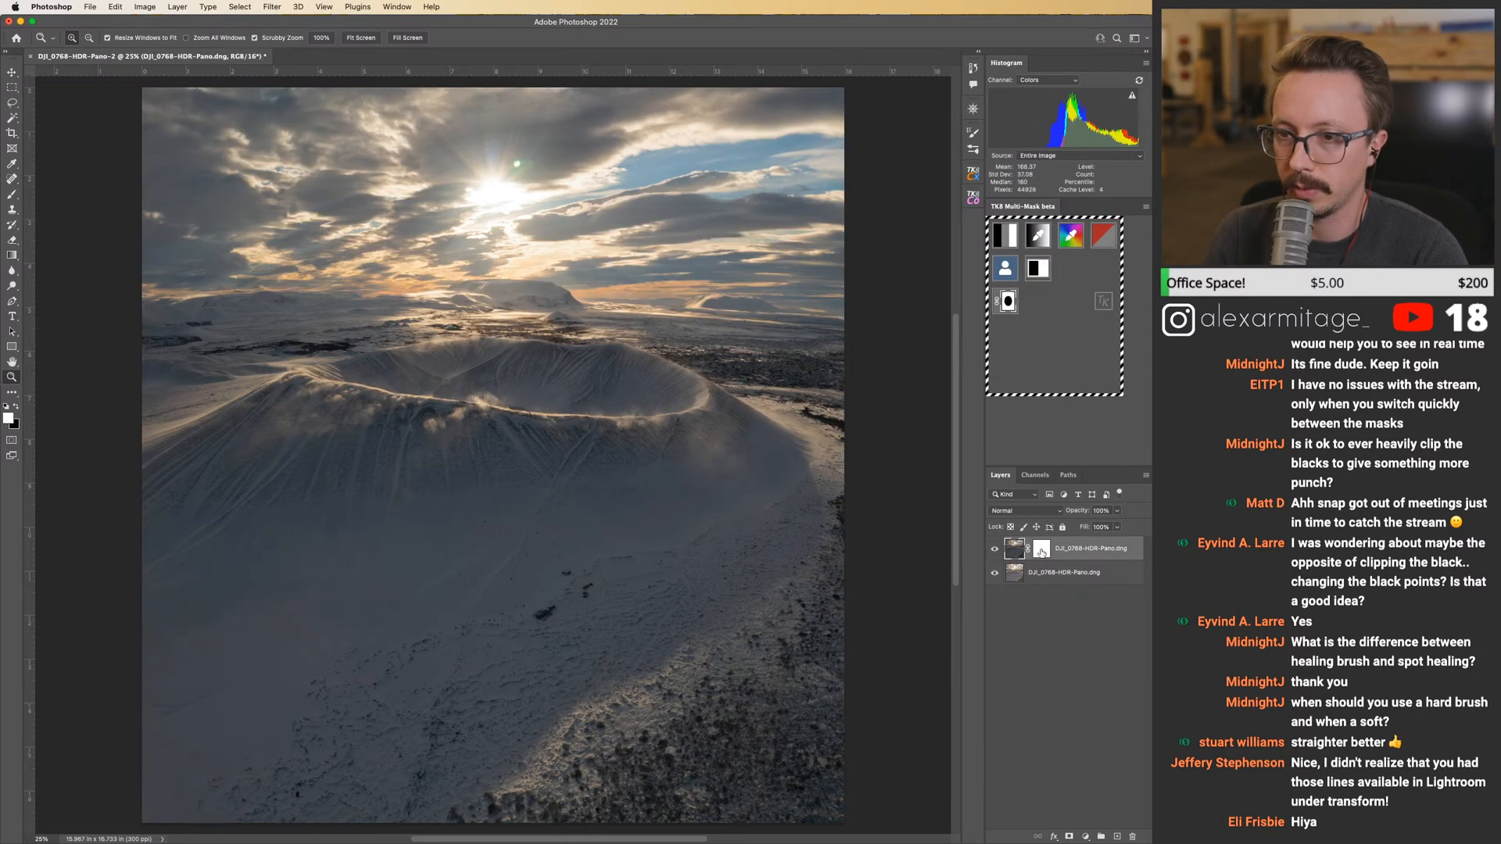
{"action": "key", "text": "b"}
{"action": "key", "text": "bracketright"}
{"action": "key", "text": "bracketright"}
{"action": "key", "text": "bracketright"}
{"action": "key", "text": "bracketright"}
{"action": "key", "text": "bracketright"}
{"action": "key", "text": "bracketright"}
{"action": "key", "text": "bracketright"}
{"action": "key", "text": "bracketright"}
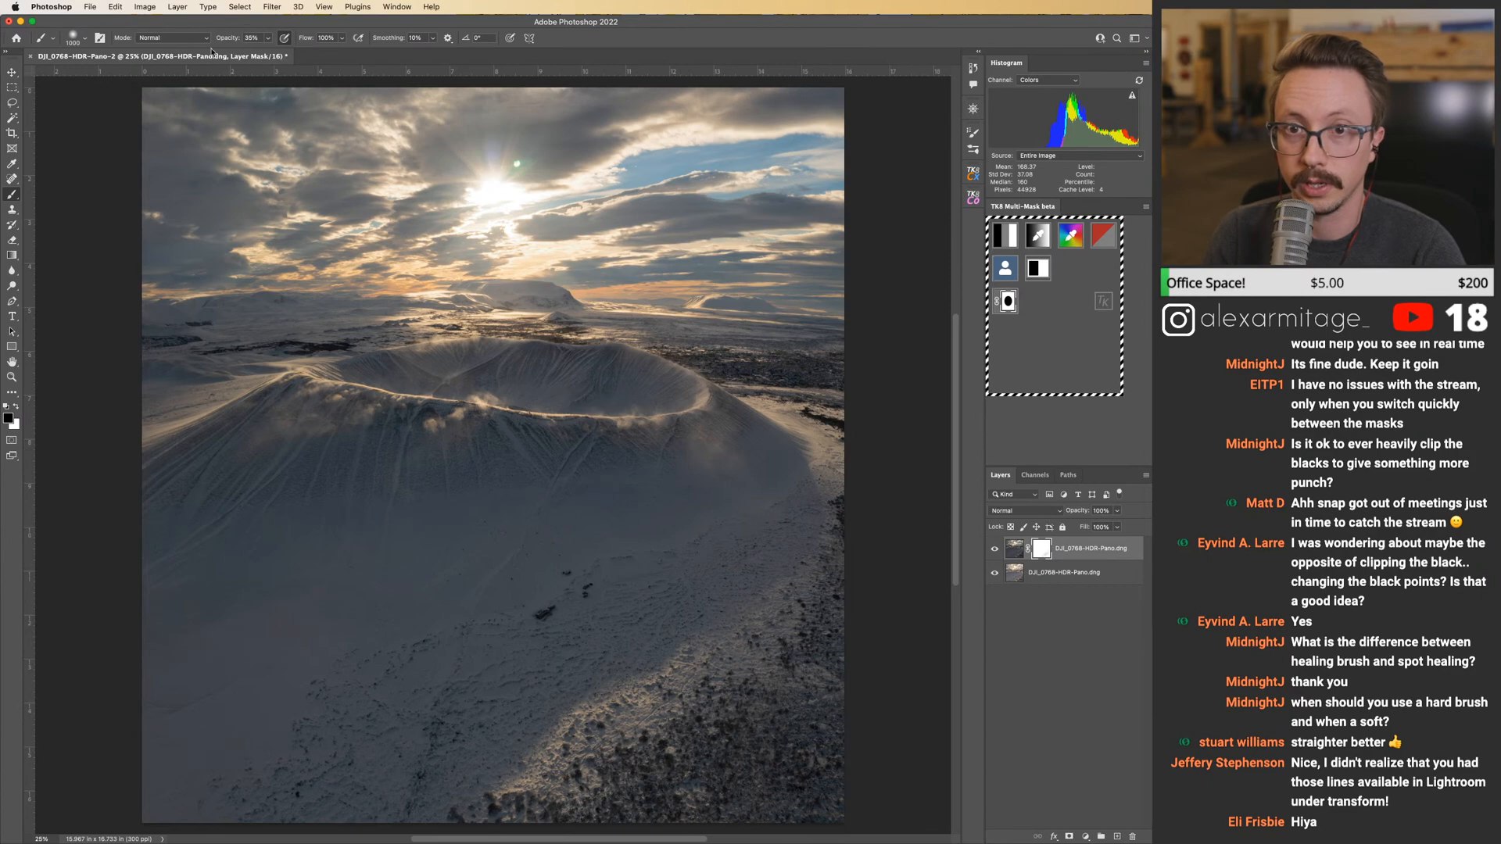
Set the brush opacity to 34% and paint the mask over the blowing snow along the crater's front rim with a smaller brush.
{"action": "key", "text": "Return"}
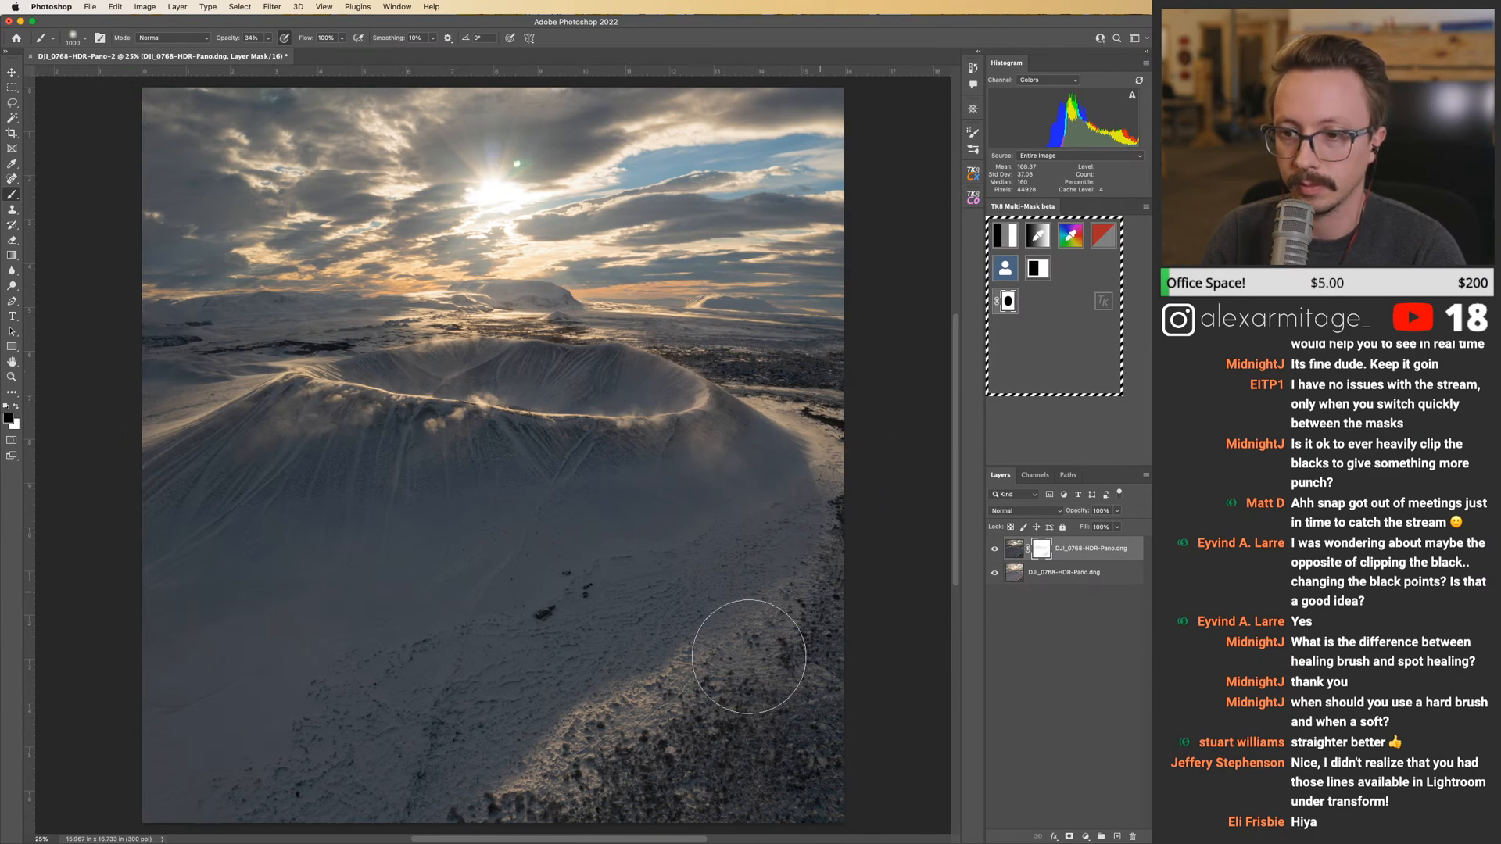
{"action": "left_click_drag", "start_coordinate": [587, 441], "coordinate": [697, 453]}
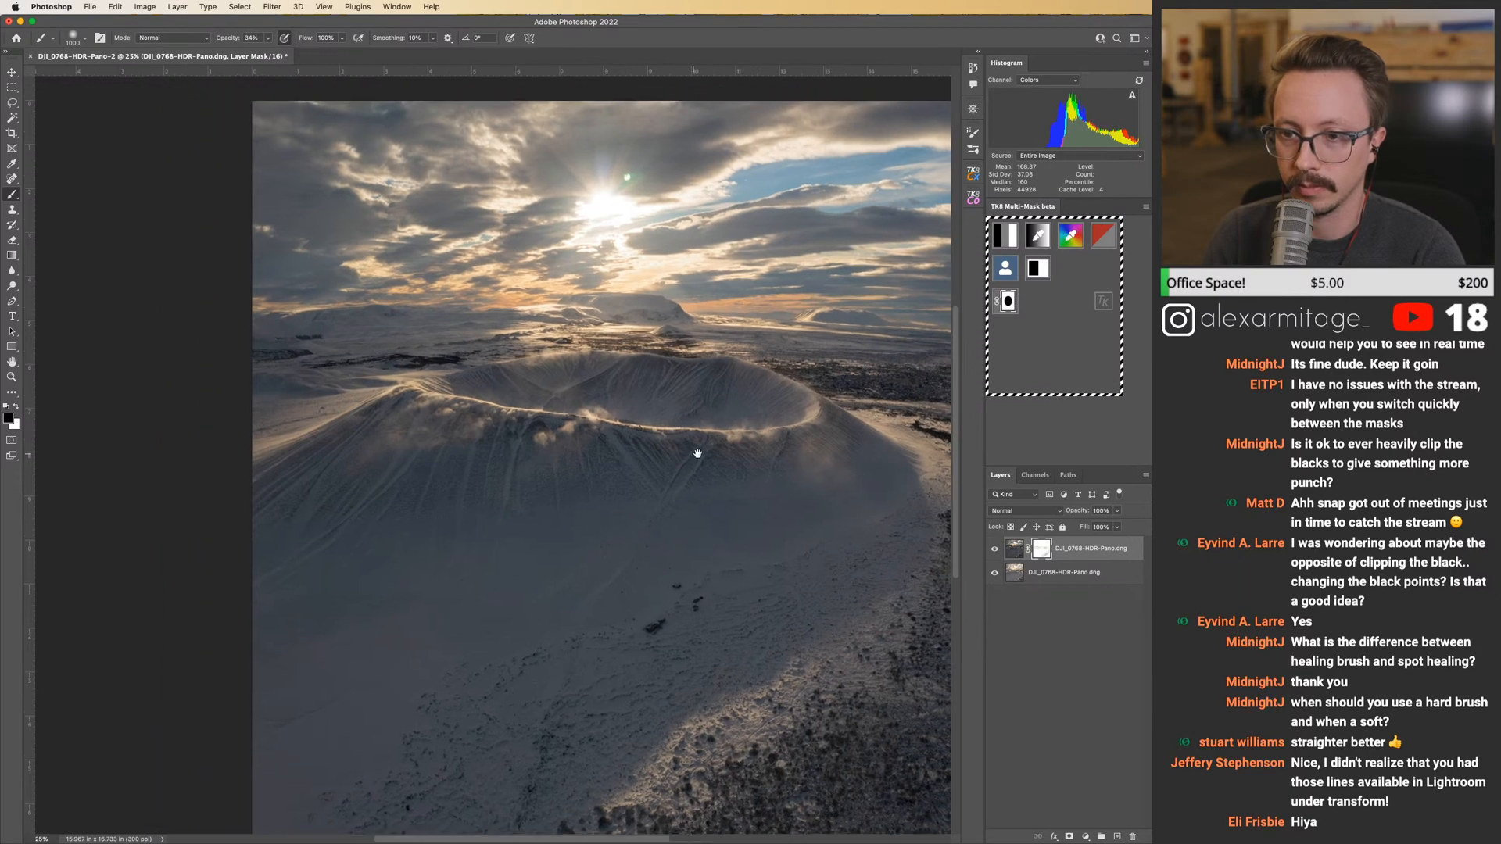
{"action": "scroll", "coordinate": [655, 433], "scroll_direction": "up", "scroll_amount": 5}
{"action": "key", "text": "bracketleft"}
{"action": "key", "text": "bracketleft"}
{"action": "key", "text": "bracketleft"}
{"action": "key", "text": "bracketright"}
{"action": "key", "text": "bracketright"}
{"action": "key", "text": "bracketright"}
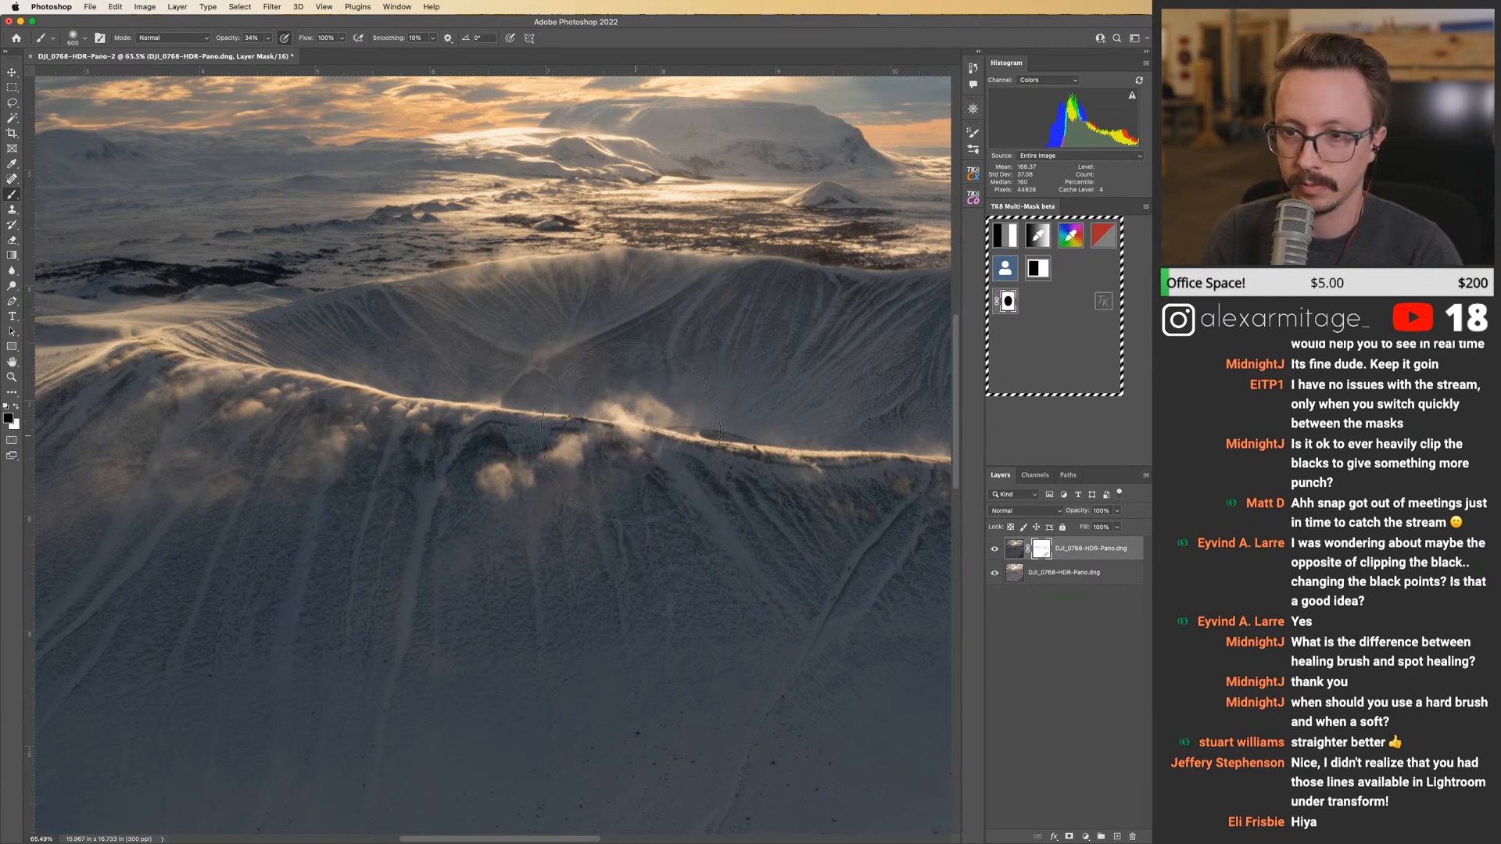
{"action": "left_click_drag", "start_coordinate": [564, 418], "coordinate": [620, 419]}
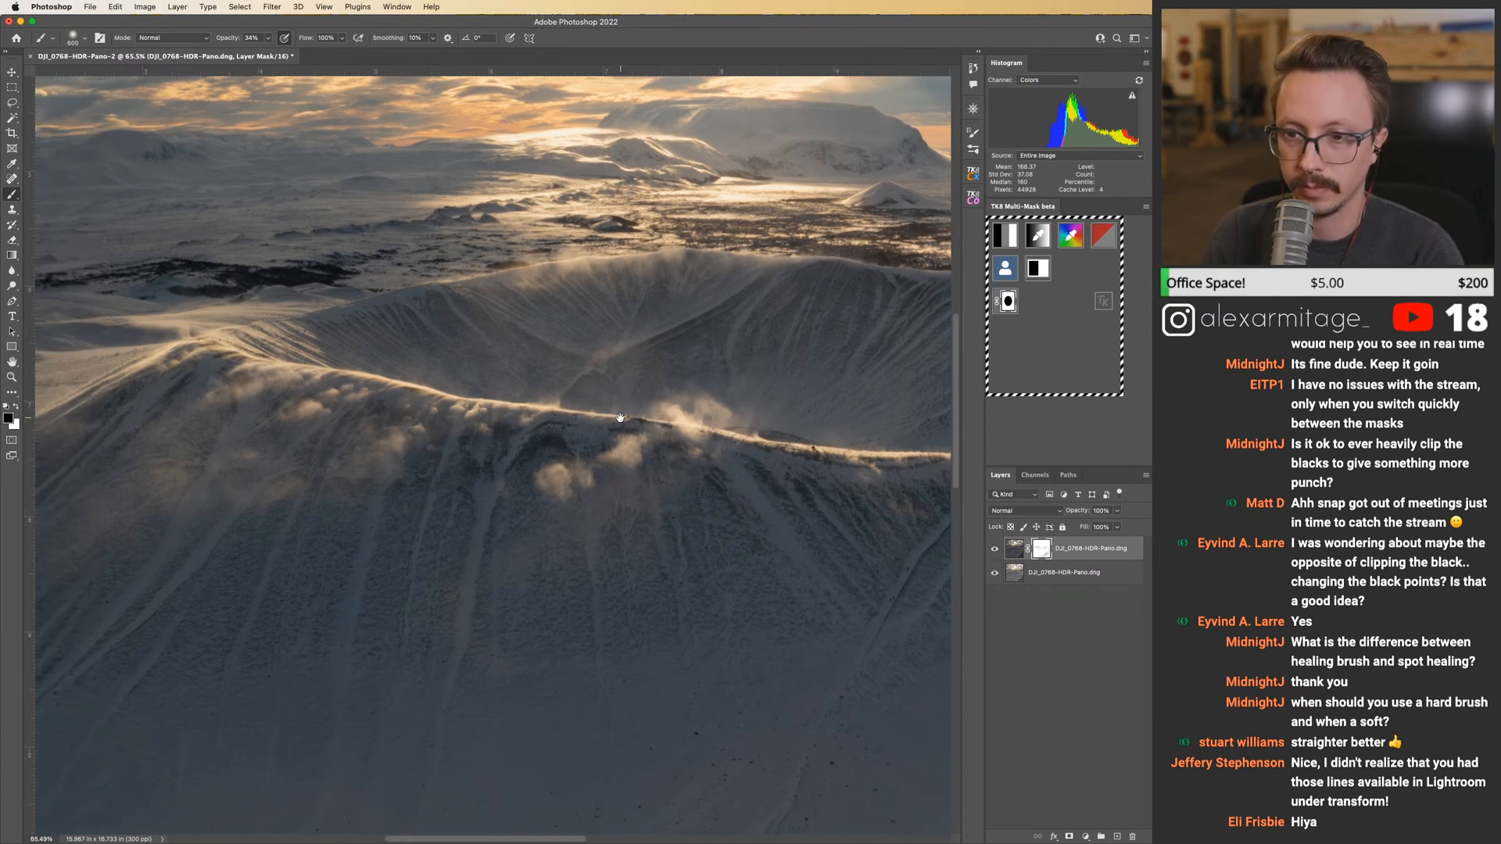
{"action": "key", "text": "bracketleft"}
{"action": "key", "text": "bracketleft"}
{"action": "key", "text": "bracketleft"}
{"action": "left_click_drag", "start_coordinate": [452, 411], "coordinate": [527, 411]}
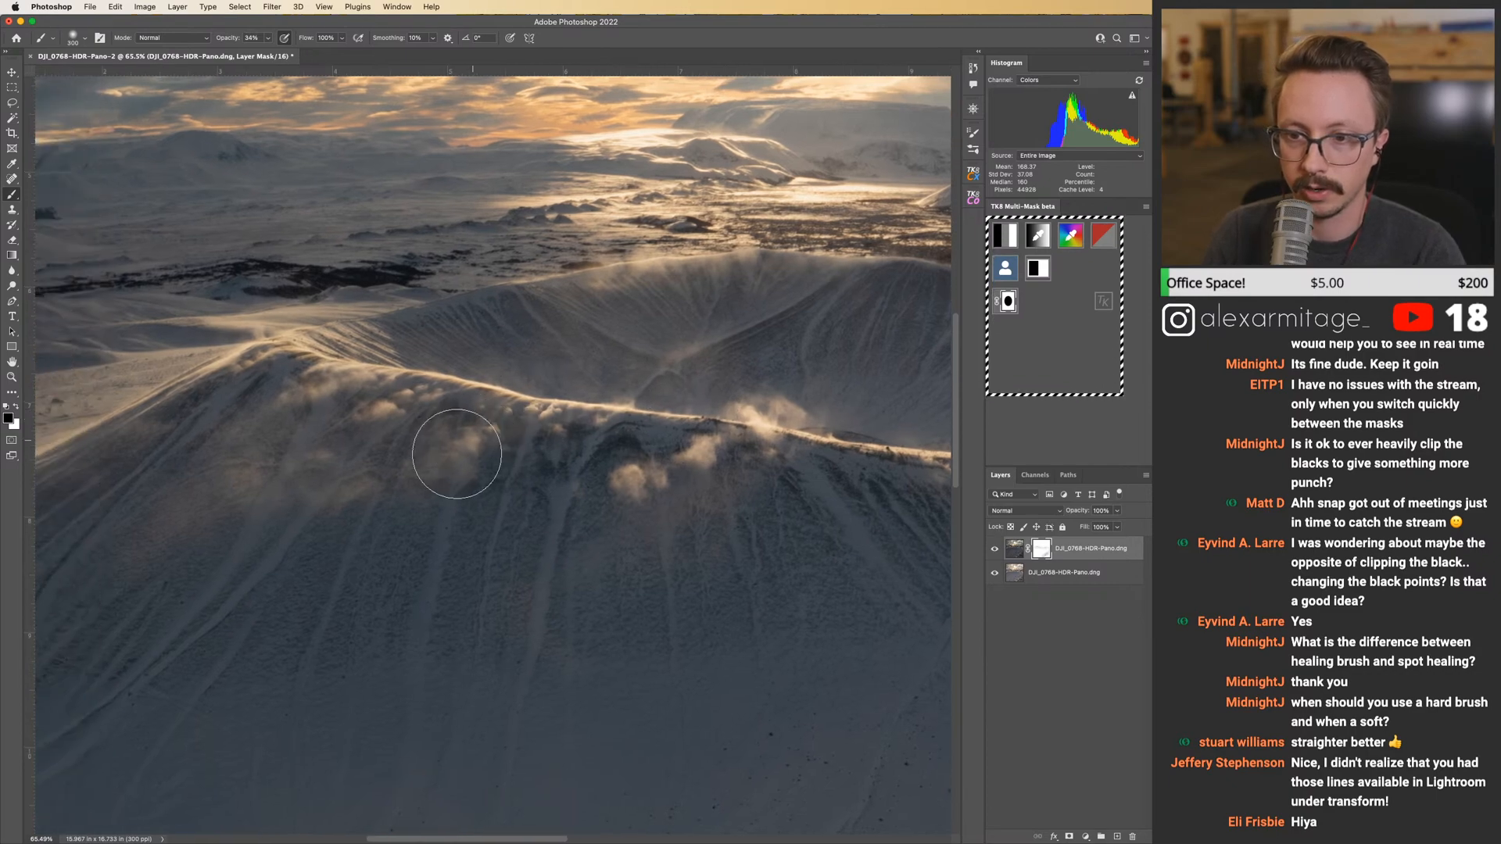
{"action": "left_click_drag", "start_coordinate": [423, 396], "coordinate": [517, 403]}
{"action": "left_click_drag", "start_coordinate": [451, 366], "coordinate": [584, 427]}
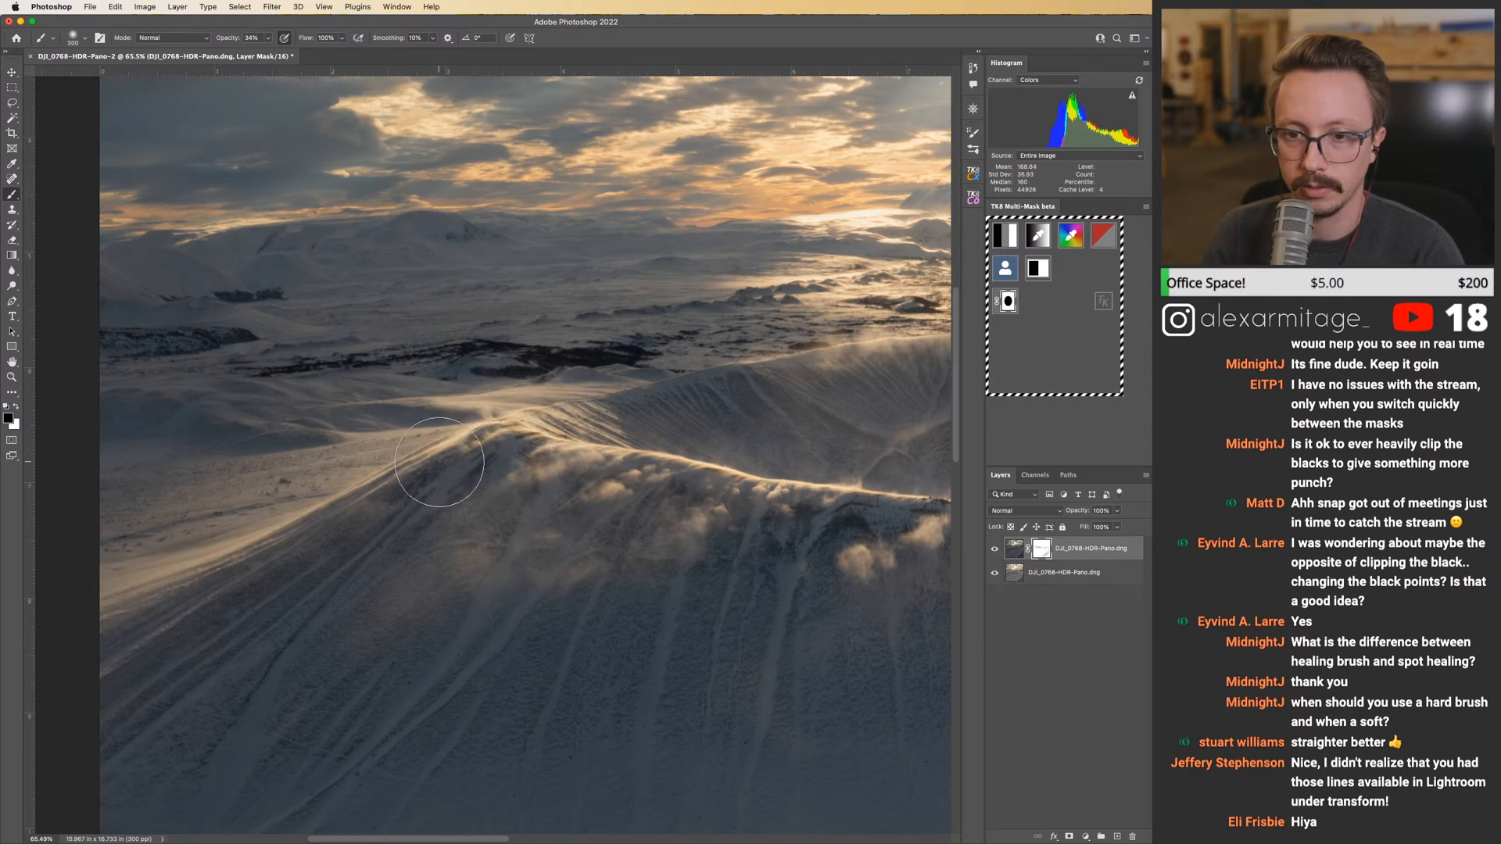
Enlarge the brush to 600 pixels and paint the mask over the sunlit snow beside the crater's left ridge.
{"action": "key", "text": "bracketright"}
{"action": "key", "text": "bracketright"}
{"action": "key", "text": "bracketright"}
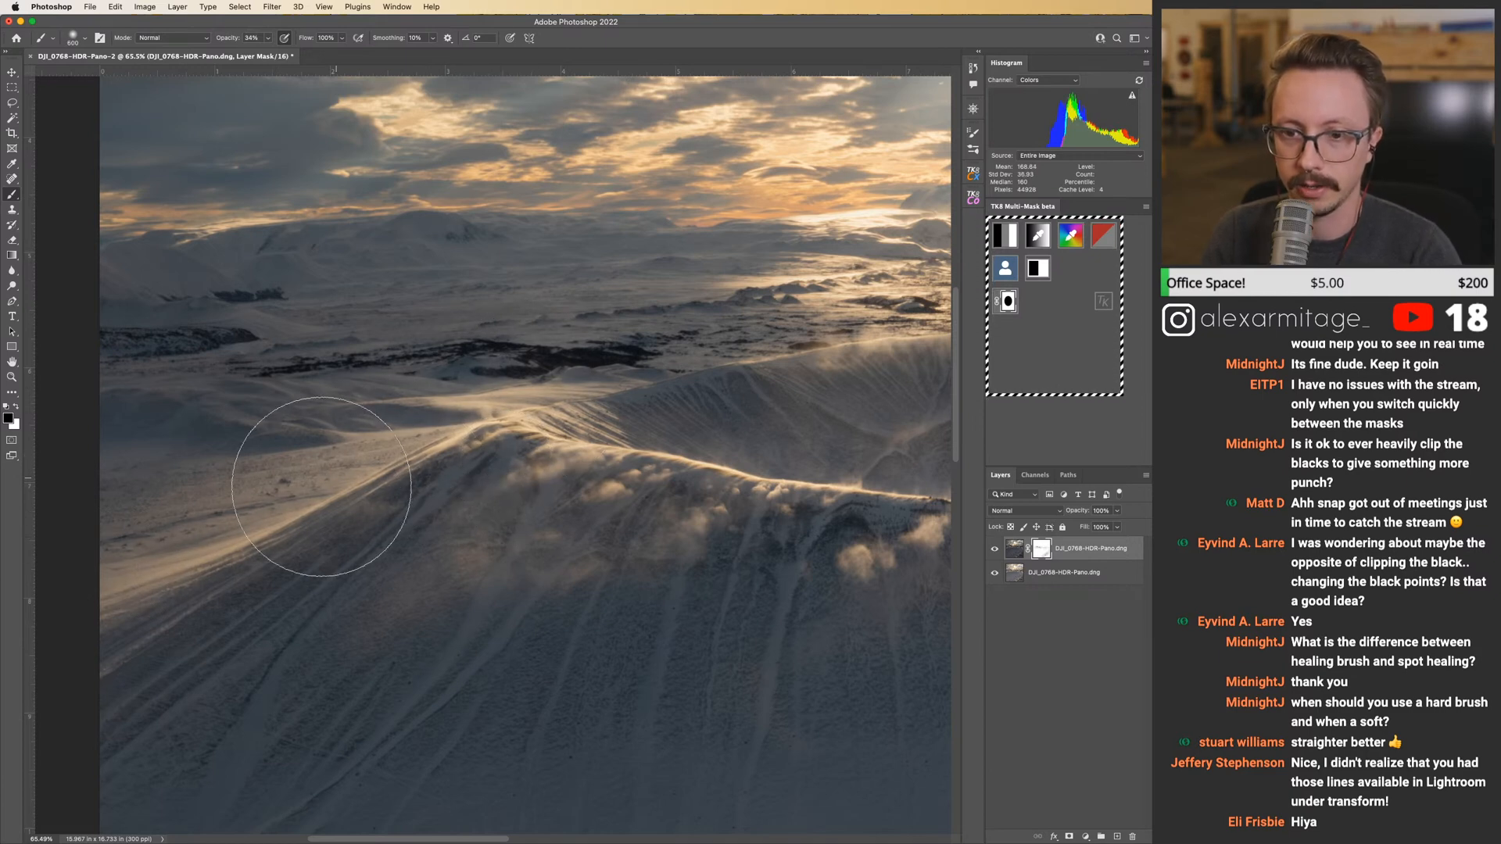
{"action": "left_click_drag", "start_coordinate": [647, 392], "coordinate": [396, 422]}
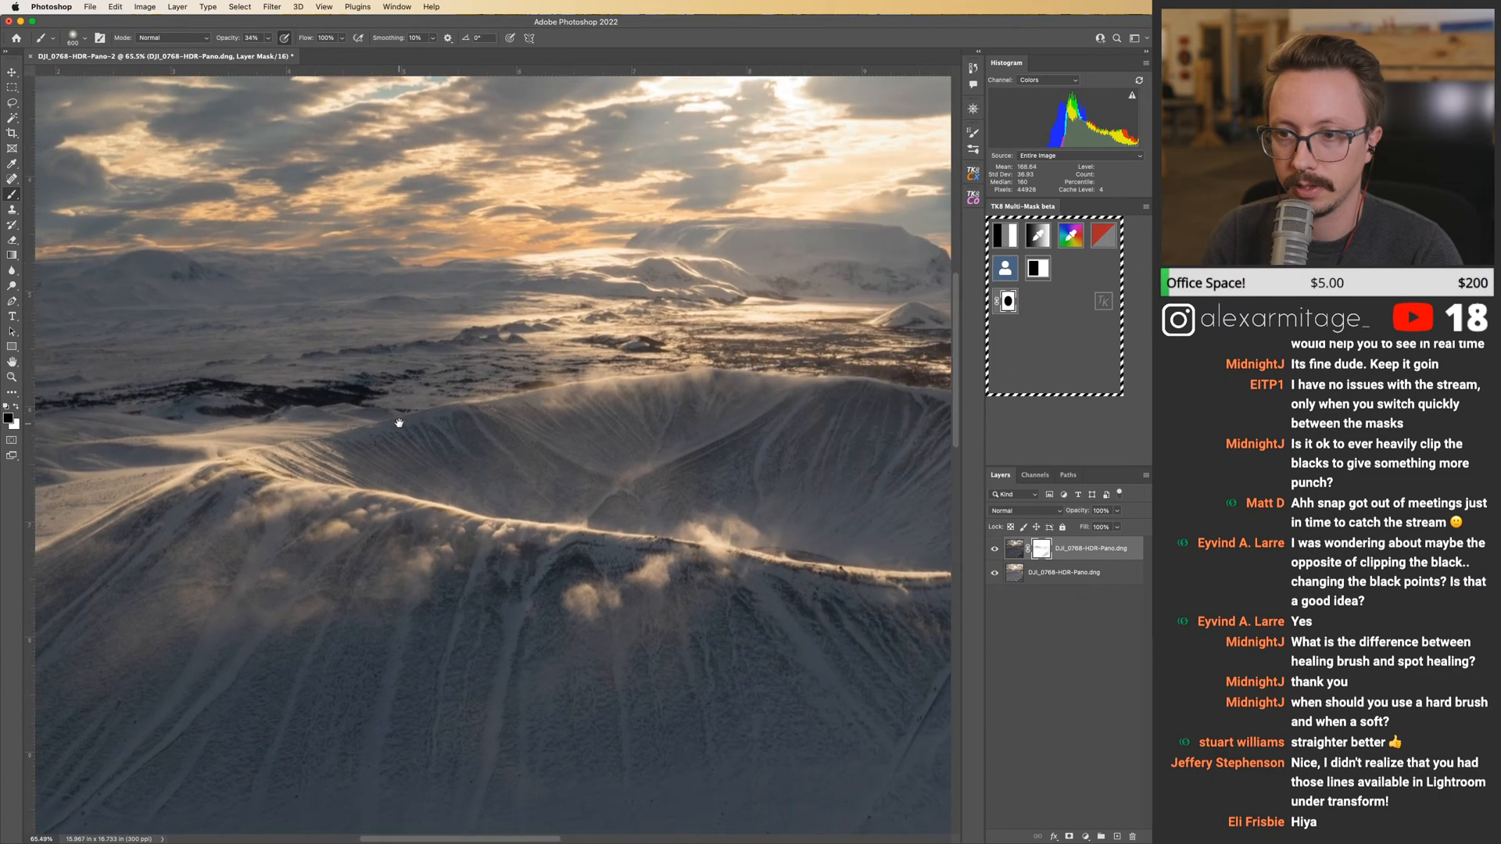
Paint the mask over the crater's right rim and the drifting snow below it, reducing the brush to 400 pixels.
{"action": "left_click_drag", "start_coordinate": [931, 591], "coordinate": [395, 473]}
{"action": "left_click_drag", "start_coordinate": [775, 446], "coordinate": [651, 443]}
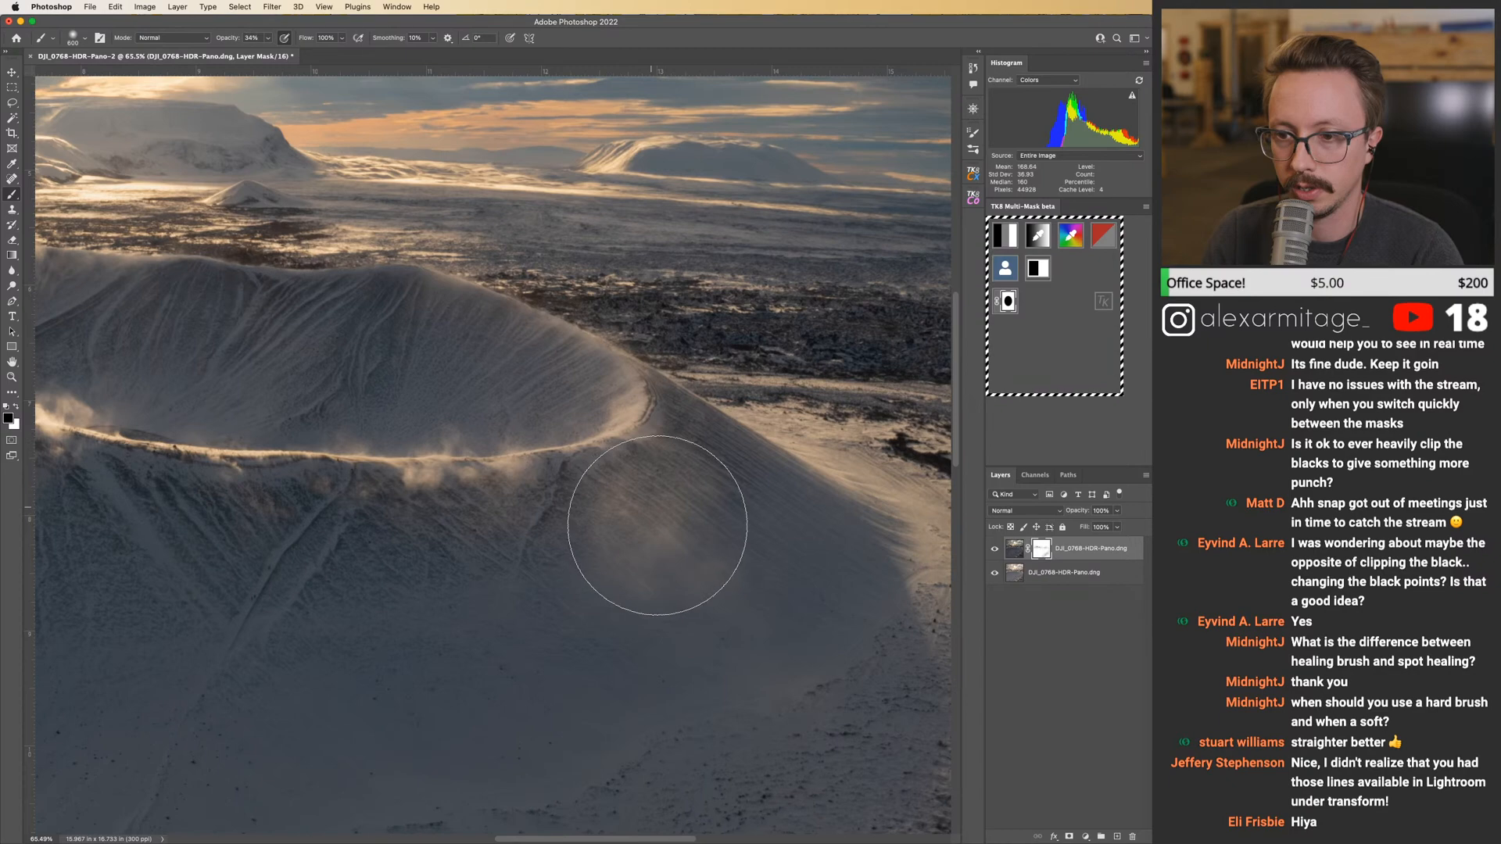
{"action": "key", "text": "bracketleft"}
{"action": "key", "text": "bracketleft"}
{"action": "key", "text": "bracketleft"}
{"action": "key", "text": "bracketright"}
{"action": "mouse_move", "coordinate": [674, 374]}
{"action": "left_mouse_down"}
{"action": "mouse_move", "coordinate": [440, 370]}
{"action": "mouse_move", "coordinate": [818, 502]}
{"action": "left_mouse_up"}
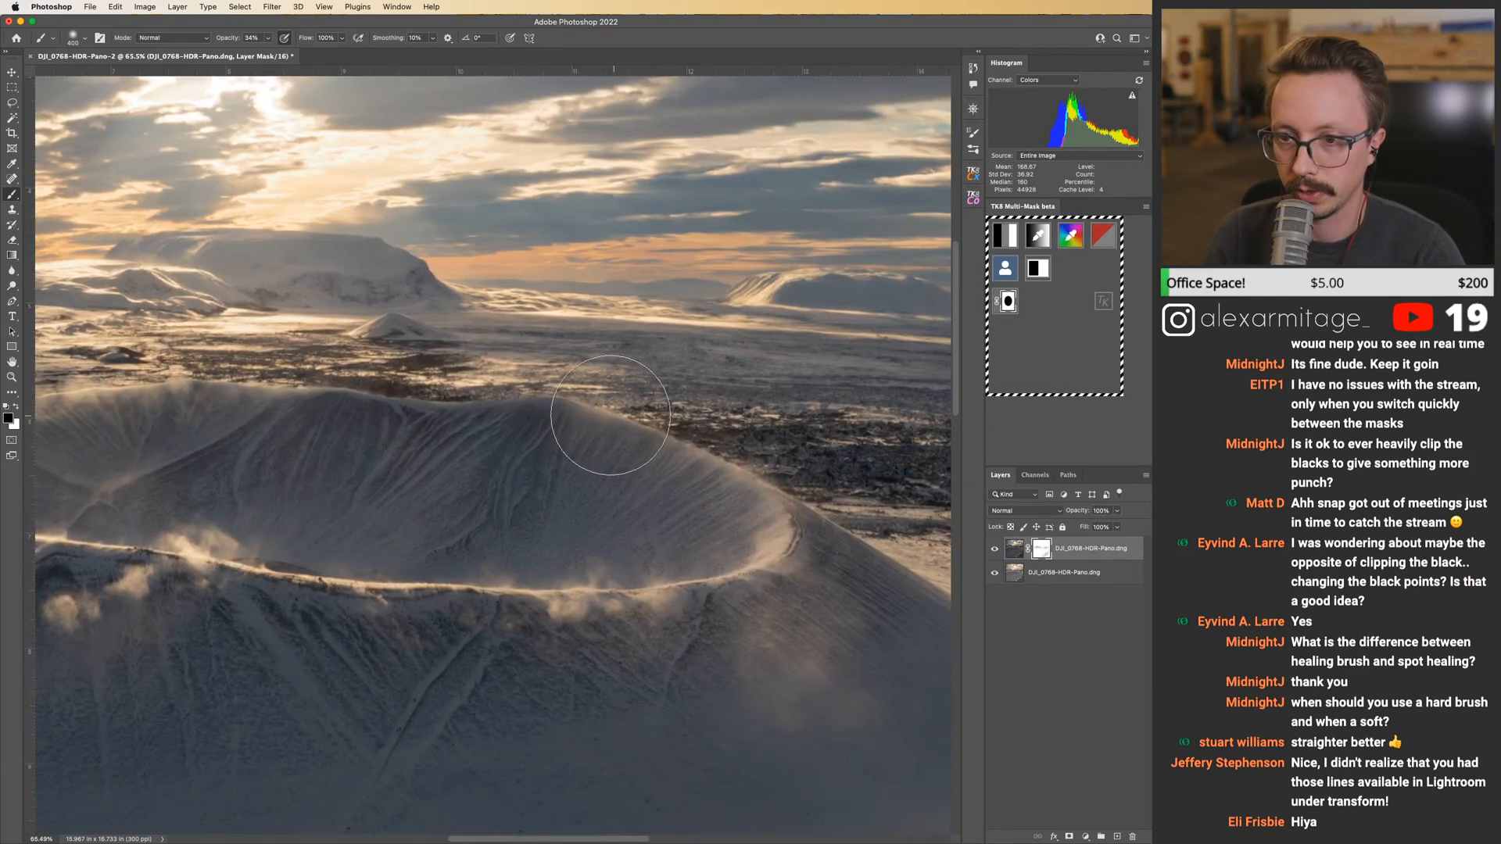
Continue painting the mask along the crater's back rim, left ridge and front rim to bring out the lit snow.
{"action": "left_click_drag", "start_coordinate": [483, 376], "coordinate": [750, 400]}
{"action": "mouse_move", "coordinate": [520, 395]}
{"action": "left_mouse_down"}
{"action": "mouse_move", "coordinate": [547, 344]}
{"action": "mouse_move", "coordinate": [611, 334]}
{"action": "left_mouse_up"}
{"action": "left_click_drag", "start_coordinate": [427, 336], "coordinate": [594, 334]}
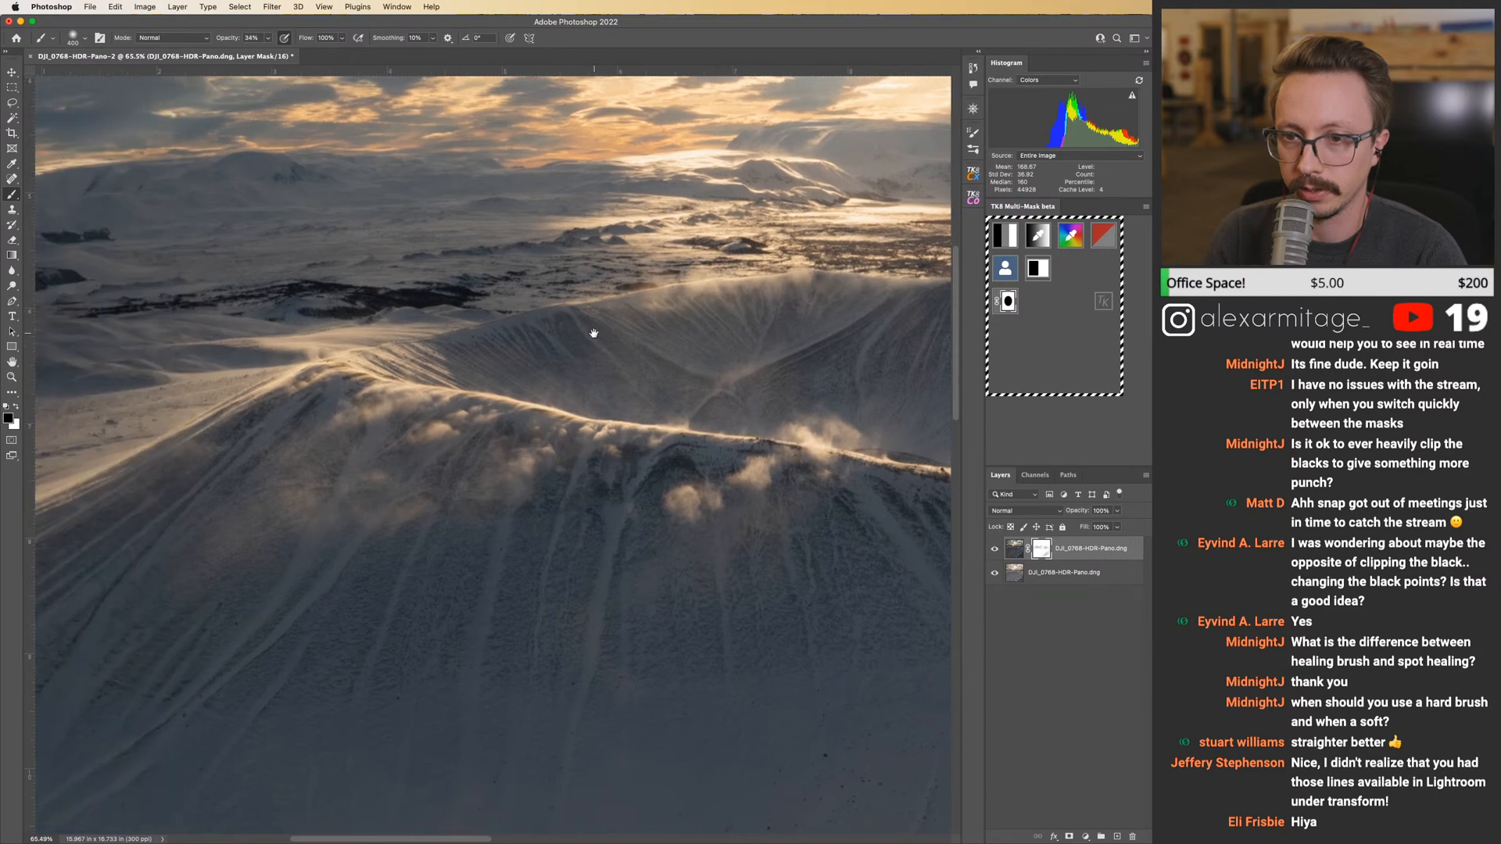
{"action": "left_click_drag", "start_coordinate": [339, 337], "coordinate": [514, 361]}
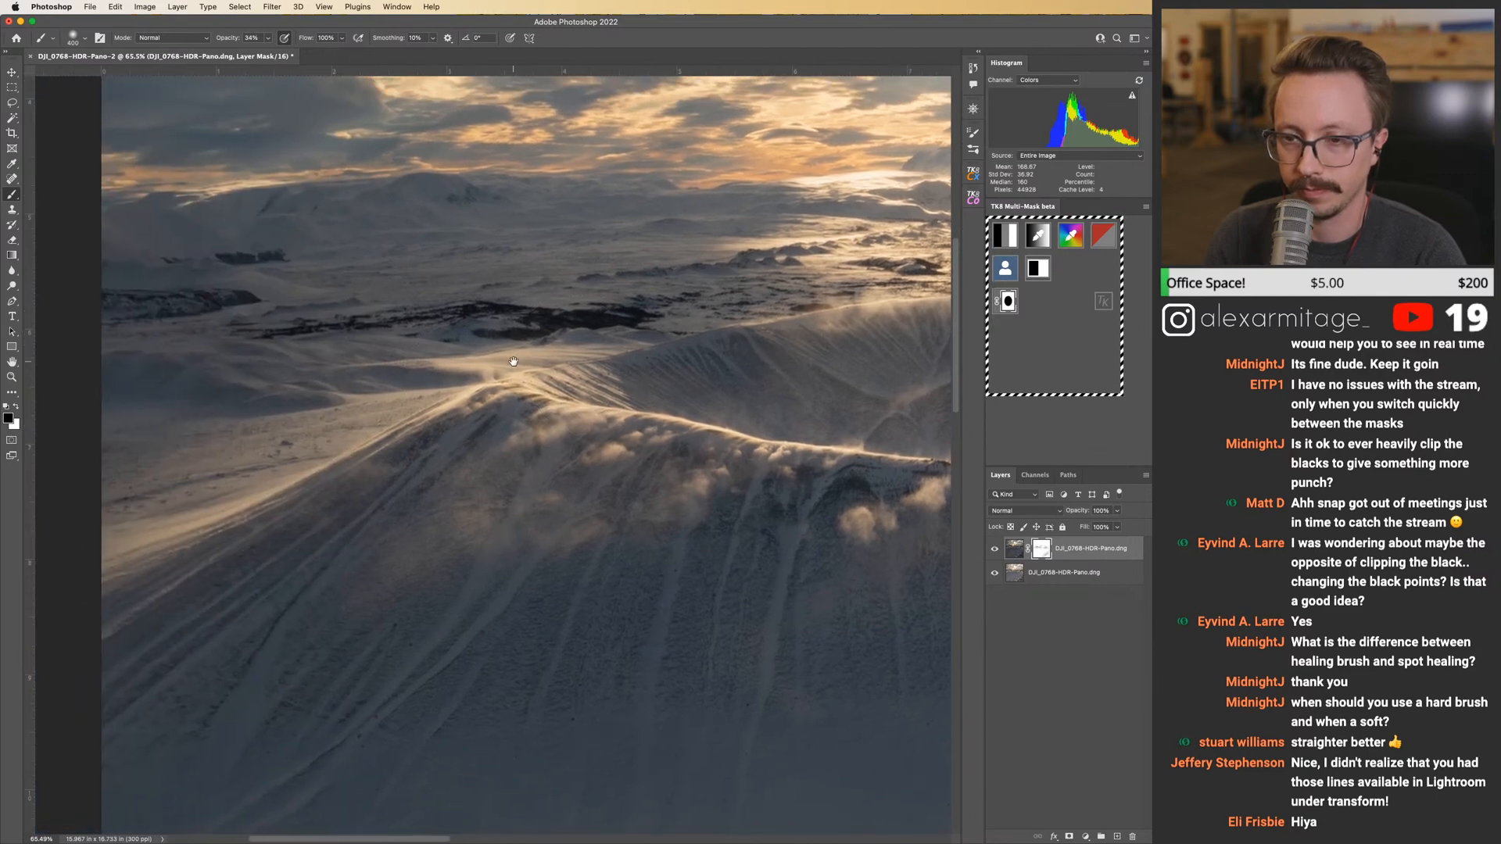
{"action": "left_click_drag", "start_coordinate": [618, 399], "coordinate": [499, 357]}
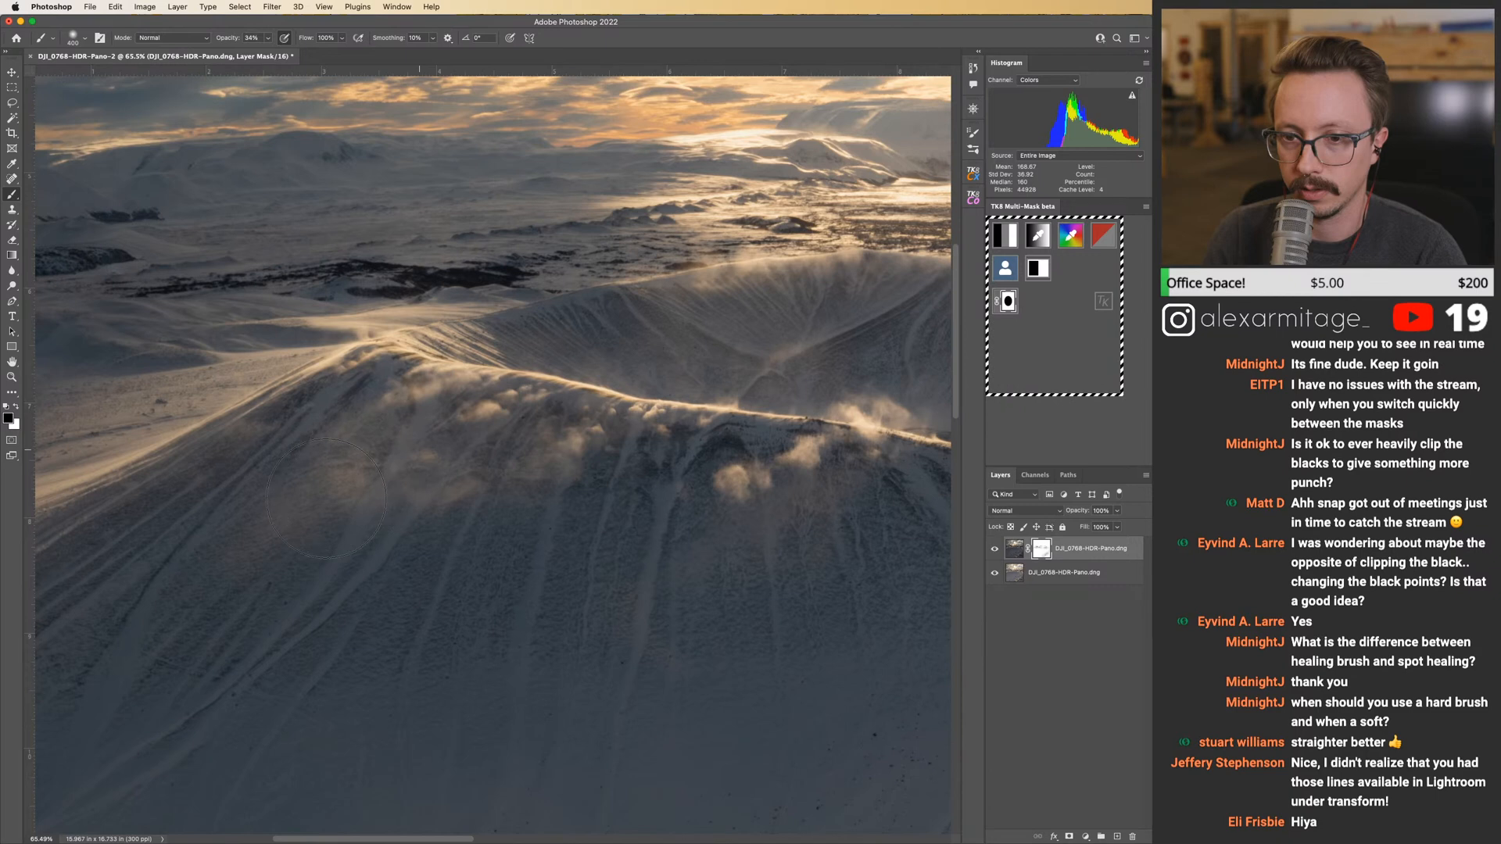
{"action": "scroll", "coordinate": [326, 498], "scroll_direction": "right", "scroll_amount": 3}
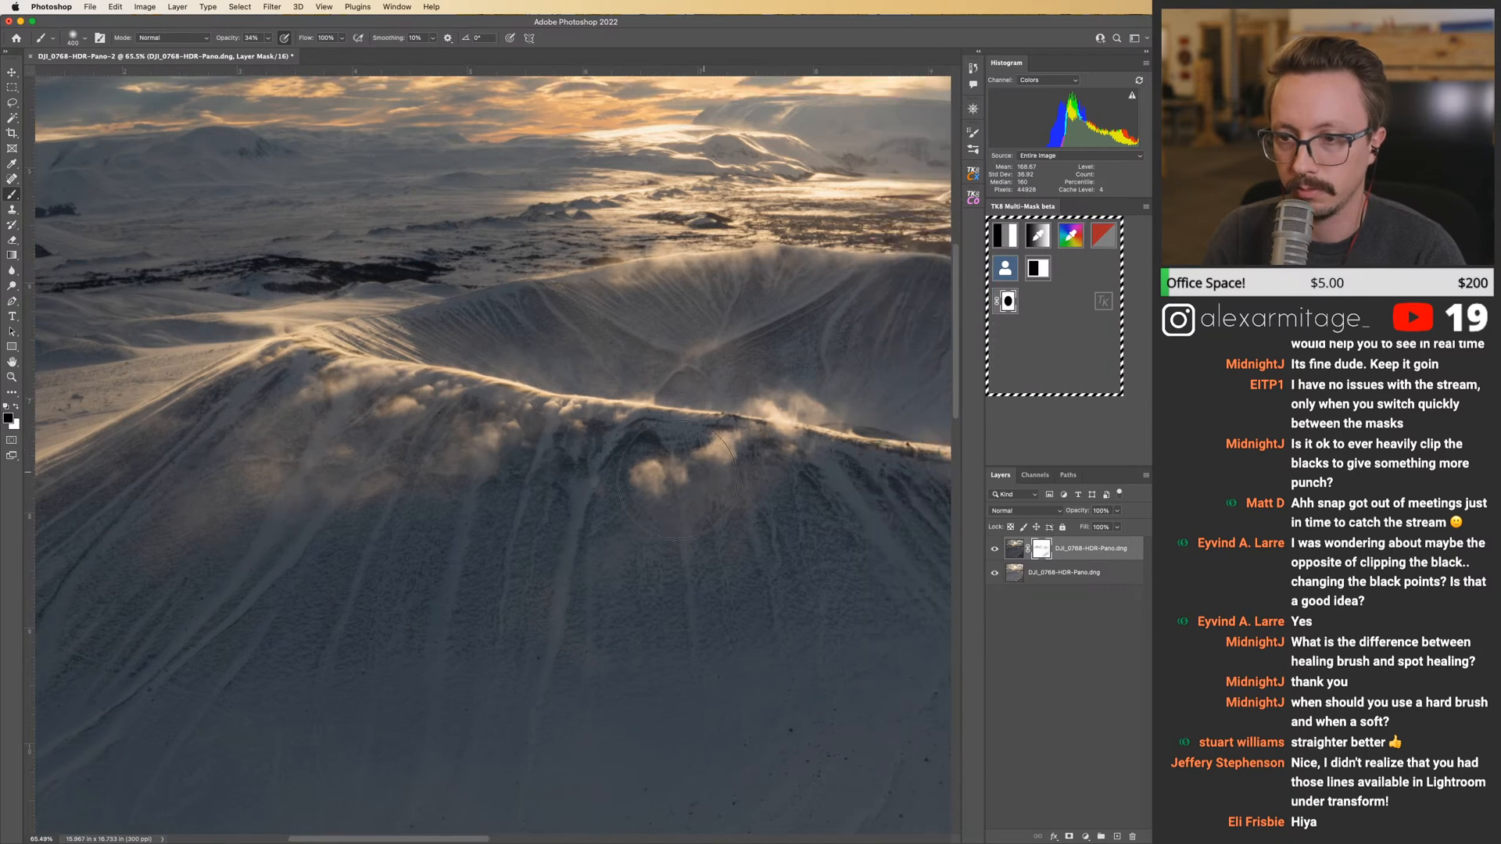
{"action": "left_click_drag", "start_coordinate": [769, 470], "coordinate": [325, 368]}
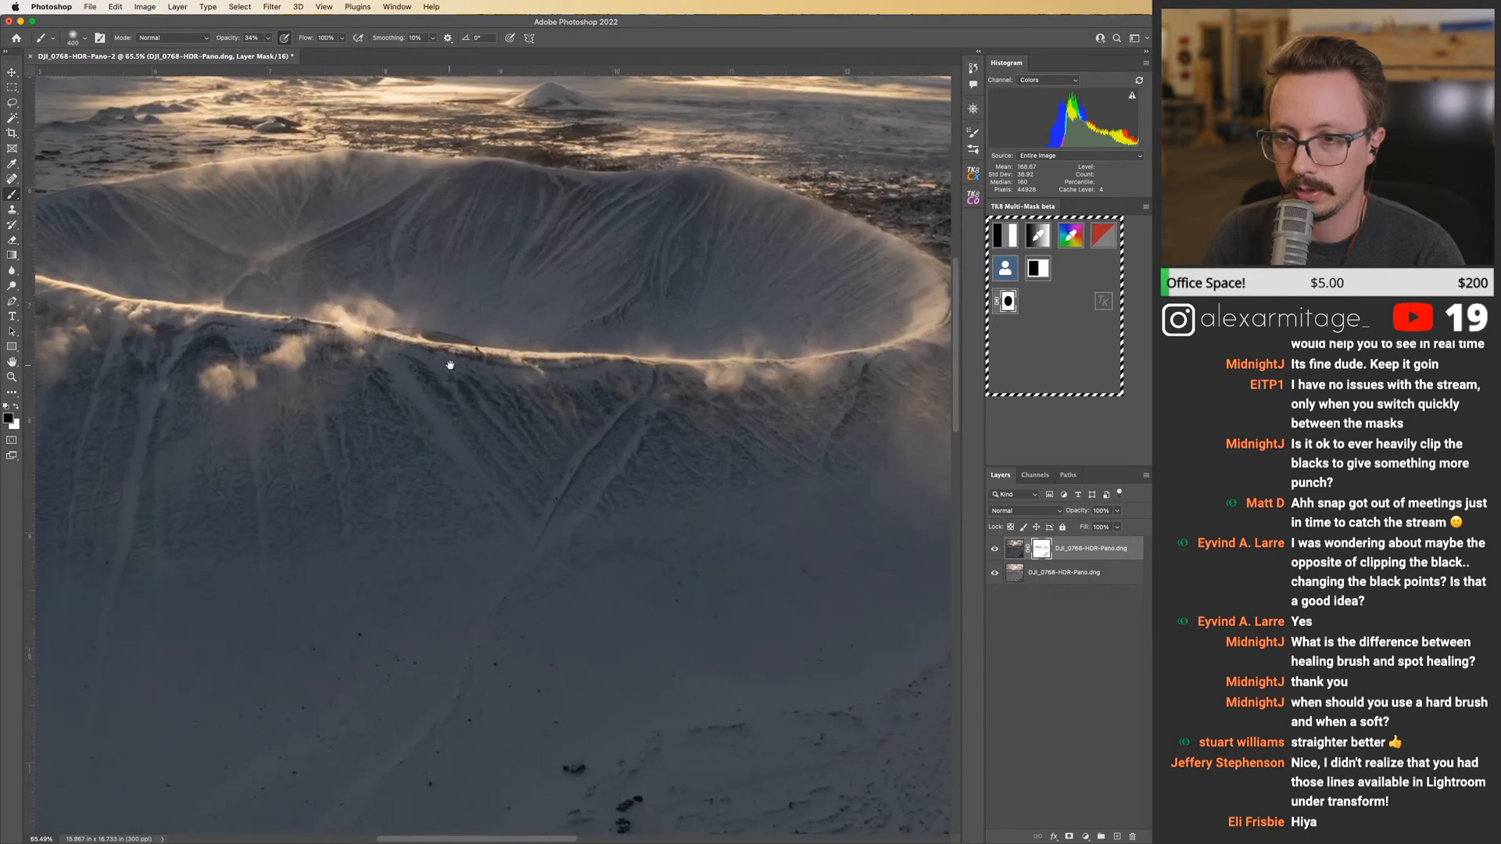
{"action": "left_click_drag", "start_coordinate": [450, 365], "coordinate": [281, 500]}
{"action": "mouse_move", "coordinate": [821, 495]}
{"action": "left_mouse_down"}
{"action": "mouse_move", "coordinate": [683, 435]}
{"action": "mouse_move", "coordinate": [723, 460]}
{"action": "left_mouse_up"}
{"action": "left_click_drag", "start_coordinate": [642, 380], "coordinate": [848, 406]}
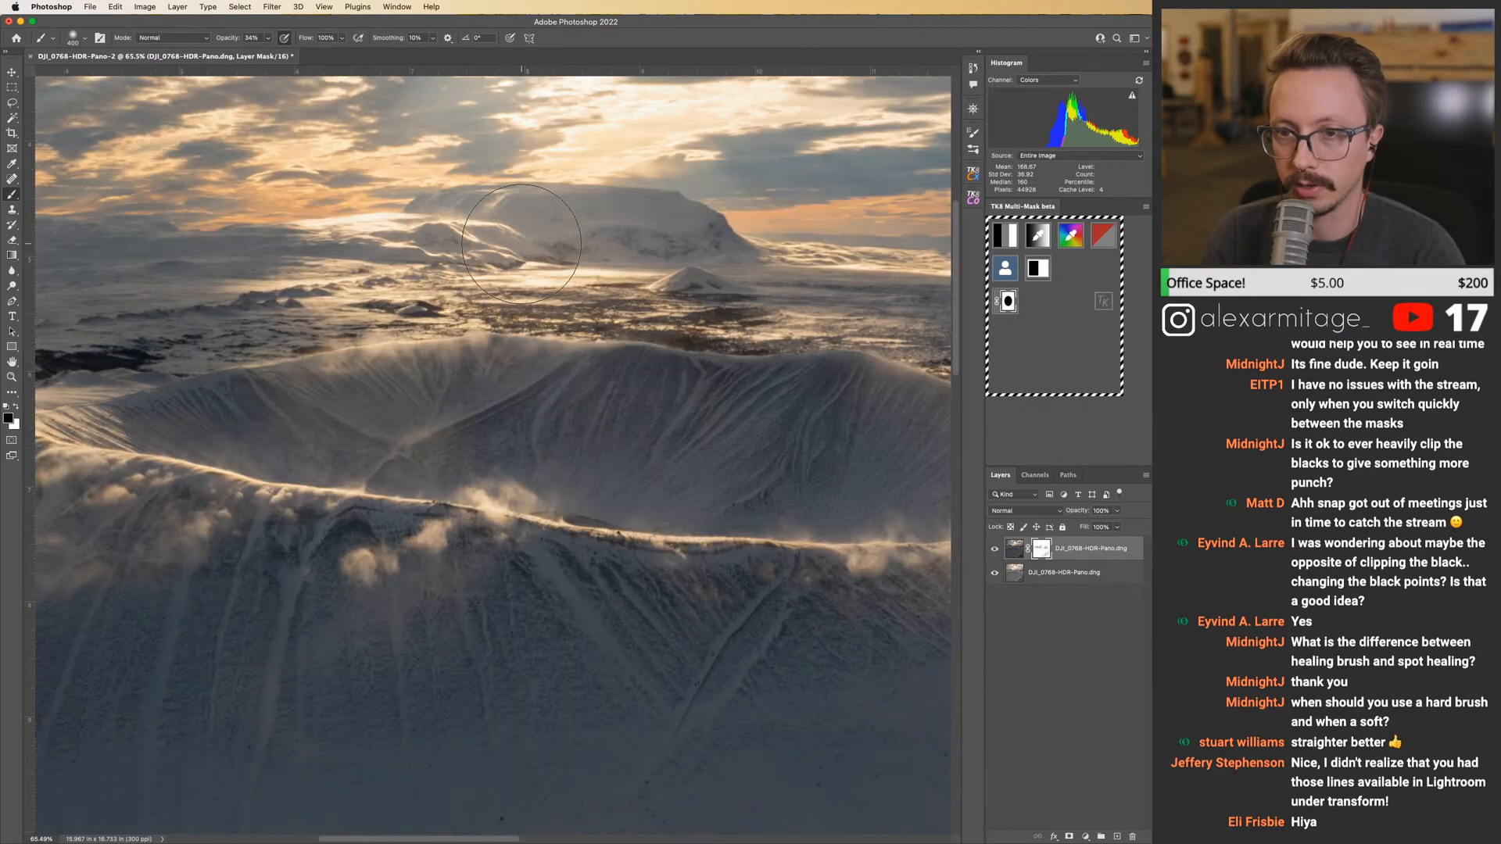
Paint the mask over the sunlit distant plain and mountains behind the crater.
{"action": "left_click_drag", "start_coordinate": [522, 244], "coordinate": [677, 265]}
{"action": "scroll", "coordinate": [718, 303], "scroll_direction": "right", "scroll_amount": 10}
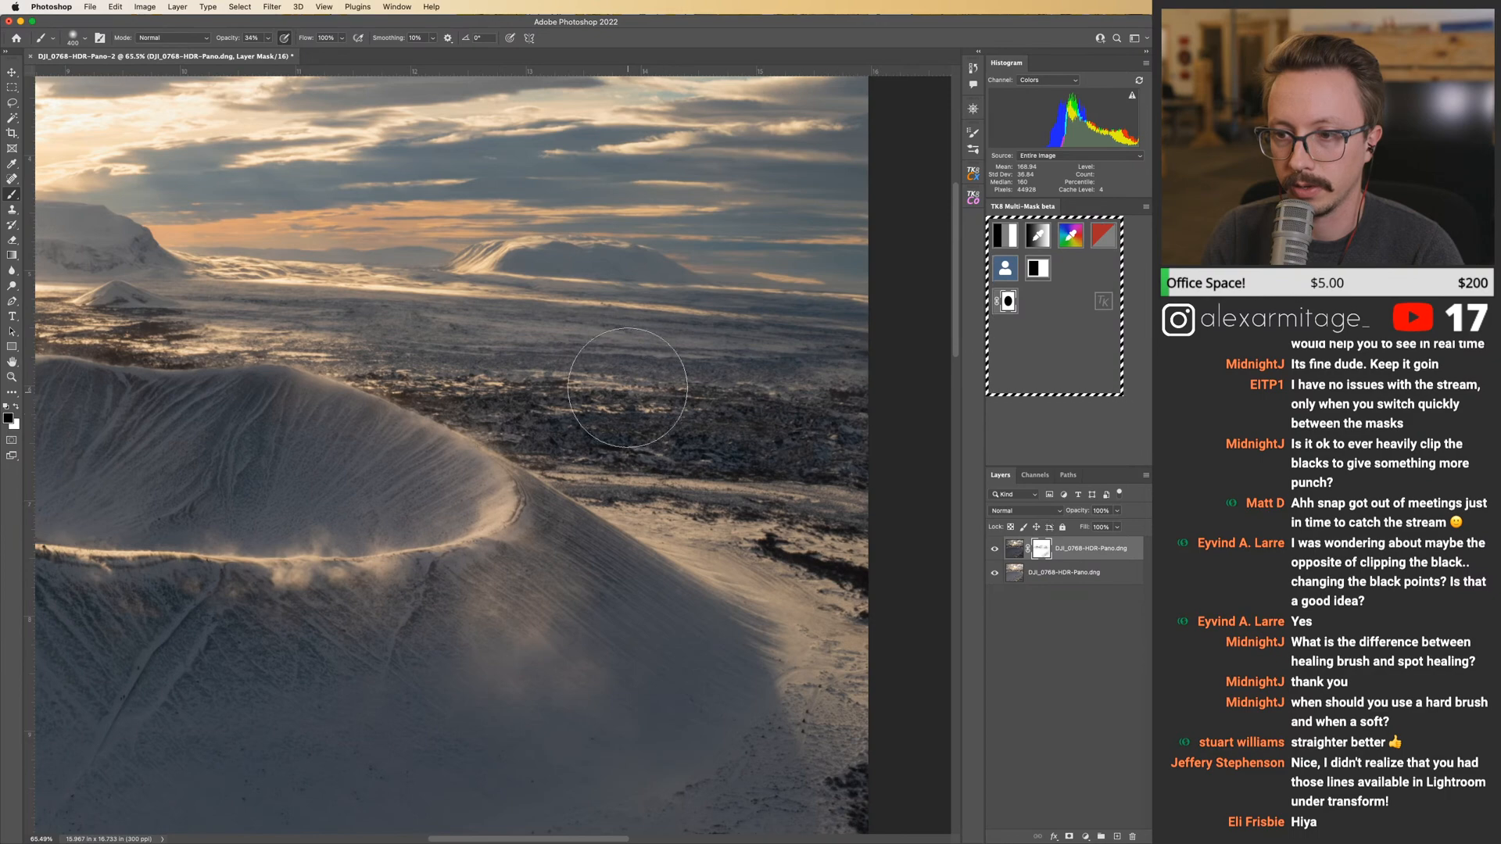
{"action": "scroll", "coordinate": [608, 291], "scroll_direction": "down", "scroll_amount": 10}
{"action": "scroll", "coordinate": [608, 291], "scroll_direction": "right", "scroll_amount": 6}
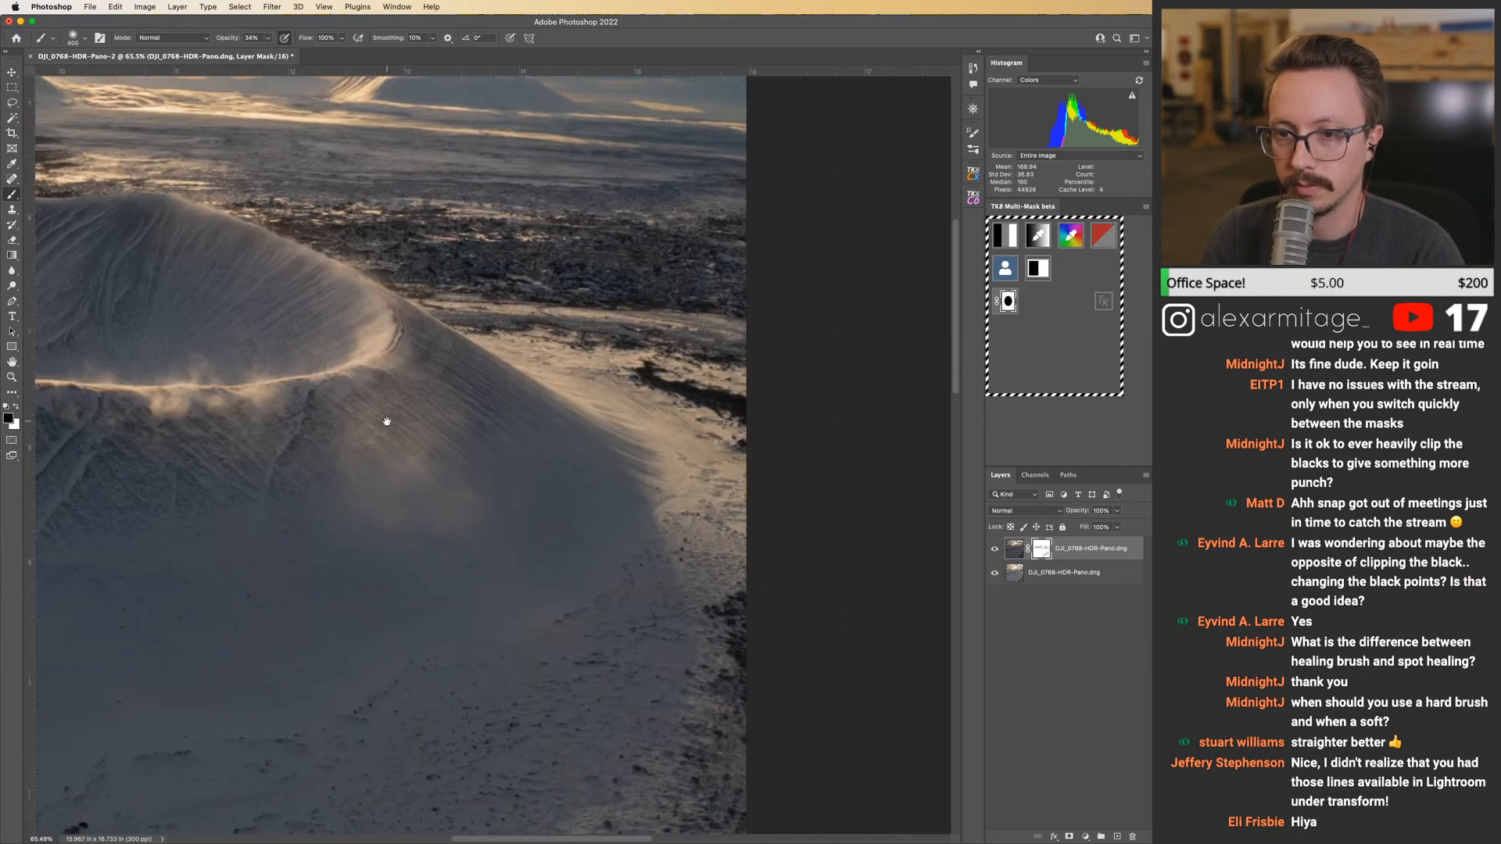
Paint the mask over the sunlit strip of rocky snow in the lower-right foreground of the photo.
{"action": "left_click_drag", "start_coordinate": [385, 419], "coordinate": [685, 358]}
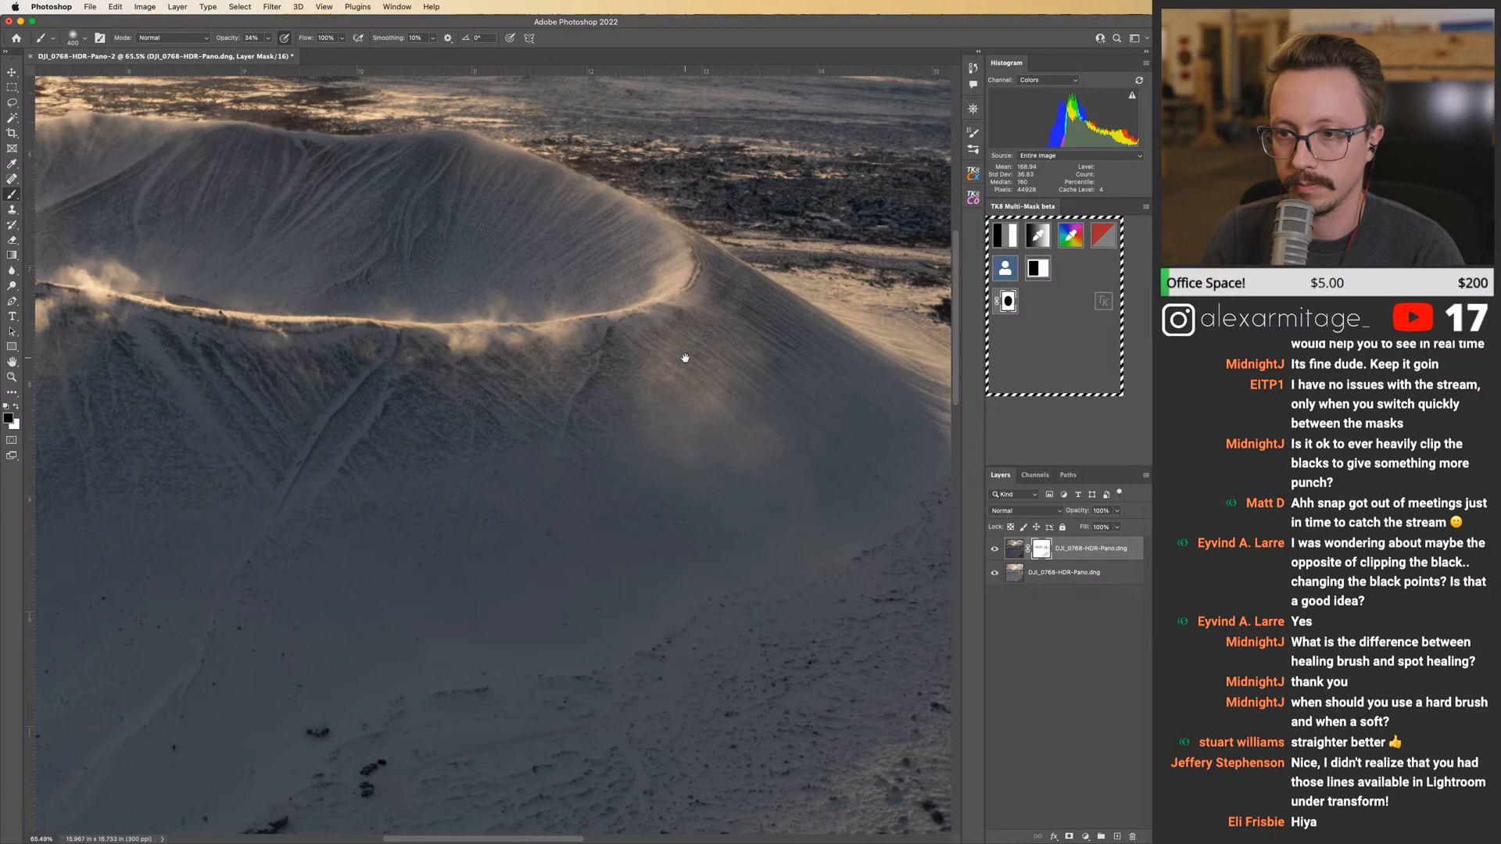
{"action": "left_click_drag", "start_coordinate": [824, 627], "coordinate": [570, 240]}
{"action": "left_click_drag", "start_coordinate": [594, 617], "coordinate": [742, 286]}
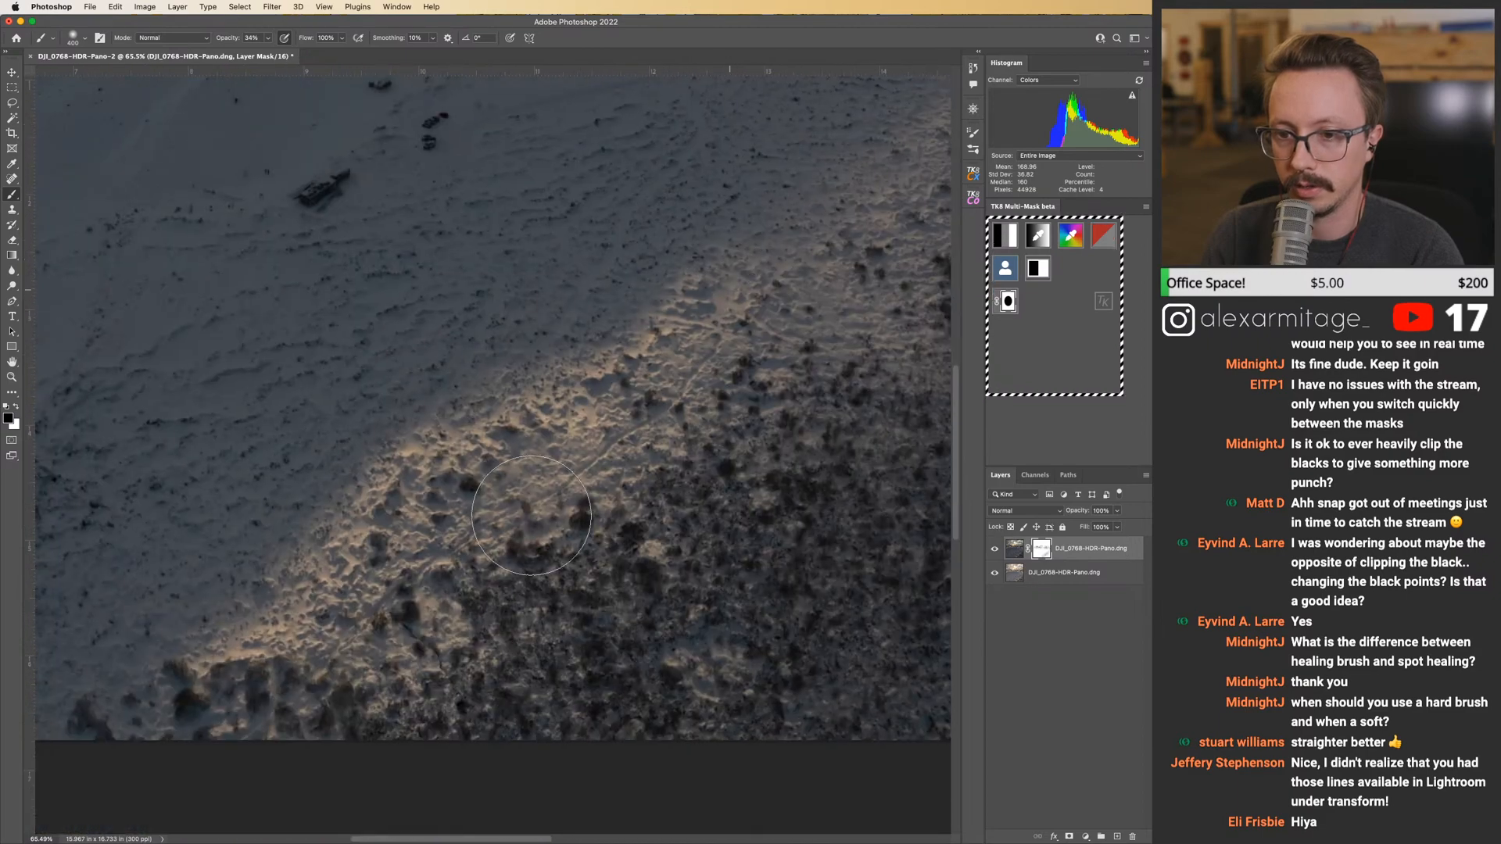
{"action": "left_click_drag", "start_coordinate": [532, 516], "coordinate": [931, 377]}
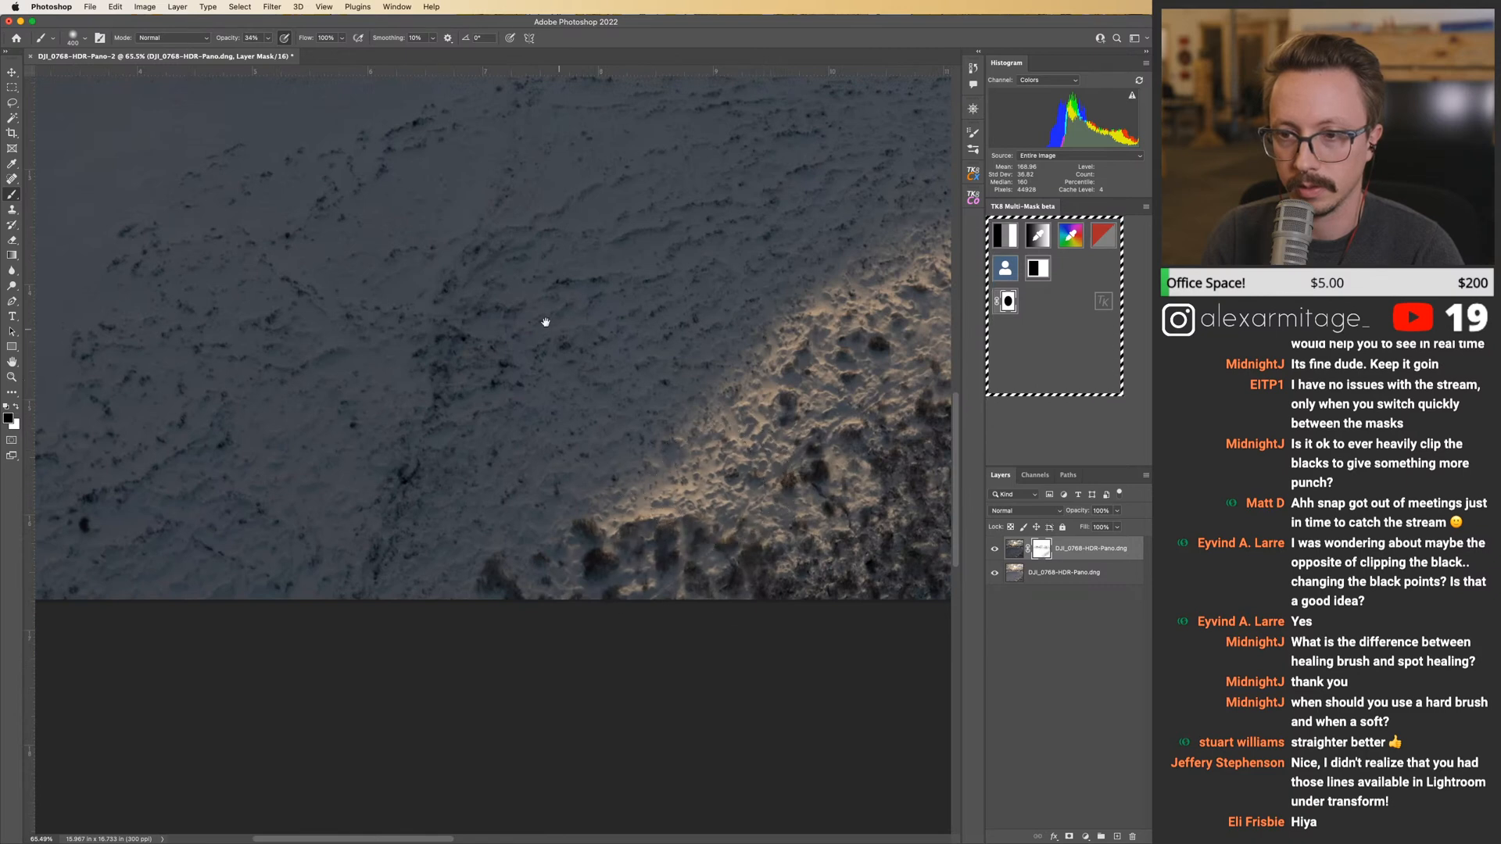
{"action": "left_click_drag", "start_coordinate": [871, 302], "coordinate": [462, 597]}
{"action": "mouse_move", "coordinate": [476, 466]}
{"action": "left_mouse_down"}
{"action": "mouse_move", "coordinate": [685, 588]}
{"action": "mouse_move", "coordinate": [570, 626]}
{"action": "mouse_move", "coordinate": [361, 573]}
{"action": "left_mouse_up"}
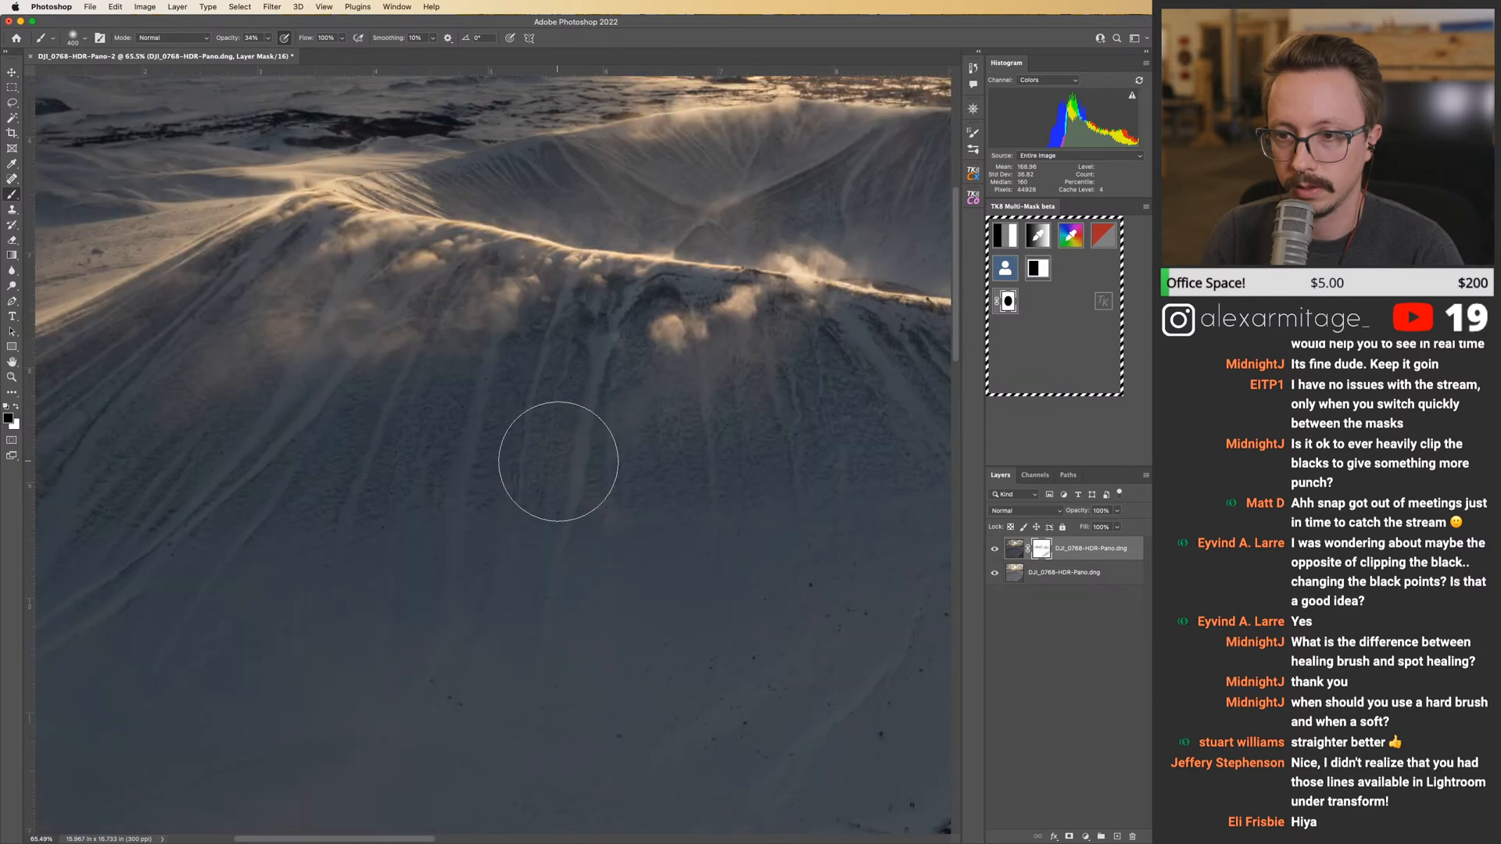
Check the whole image with the masked darker layer hidden to compare it against the brighter layer.
{"action": "key", "text": "z"}
{"action": "left_click_drag", "start_coordinate": [559, 462], "coordinate": [438, 462]}
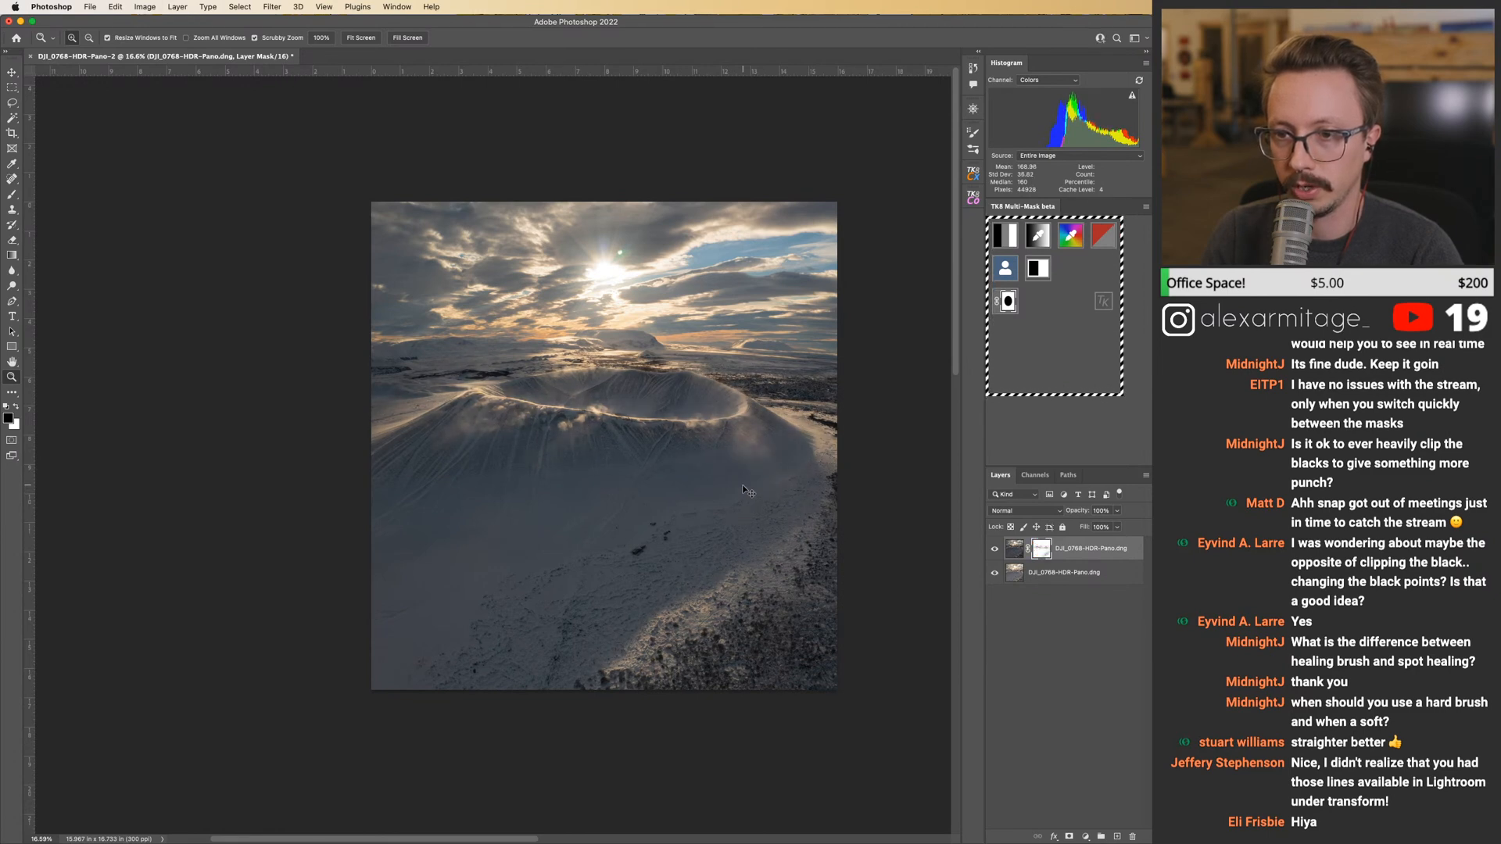
{"action": "left_click", "coordinate": [996, 548]}
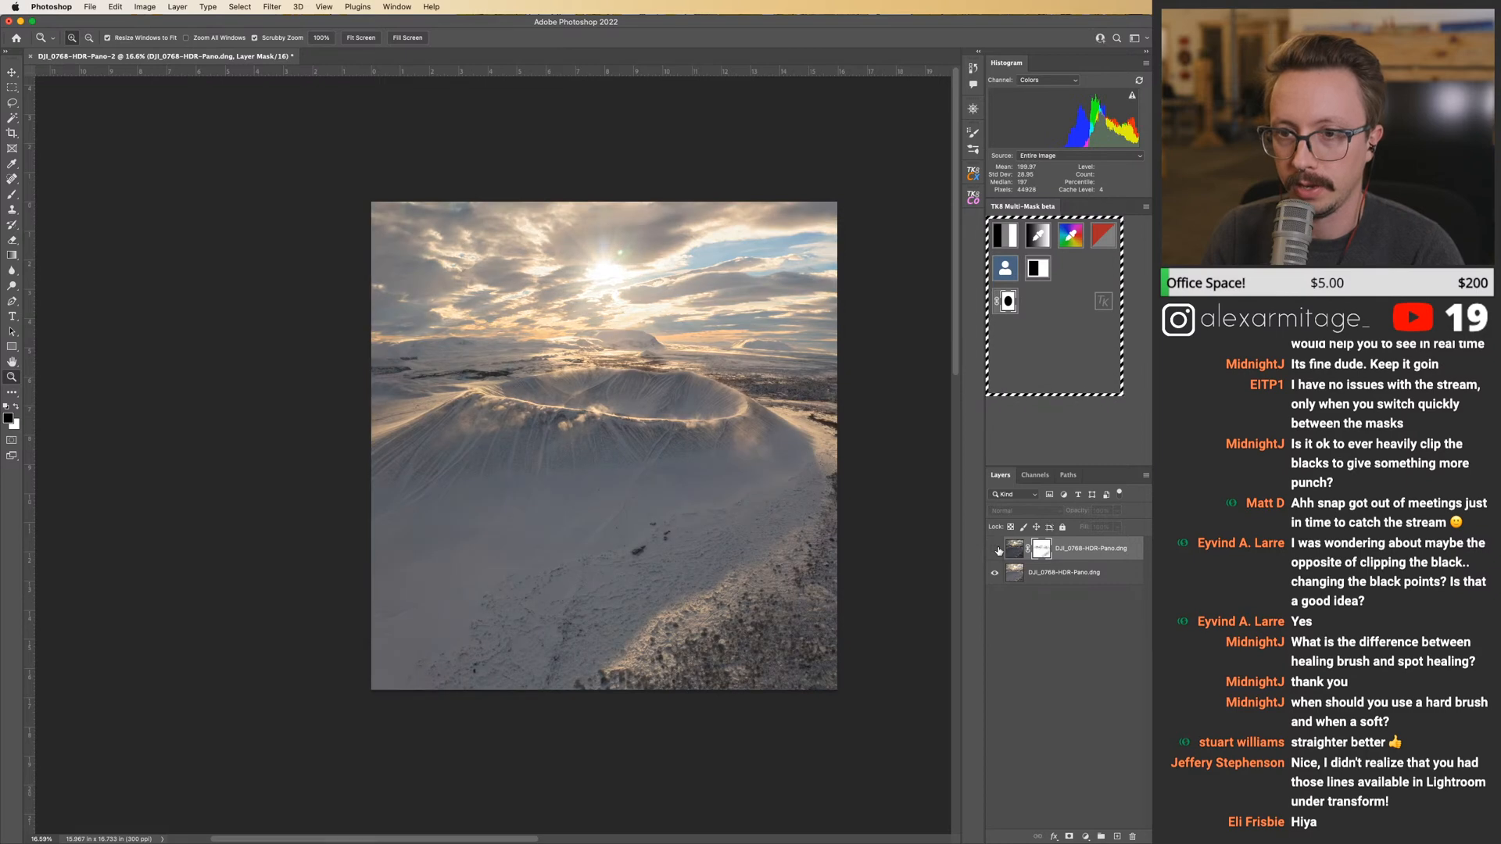
Show the masked darker layer again and ready the Brush tool for work on the sky.
{"action": "left_click", "coordinate": [997, 549]}
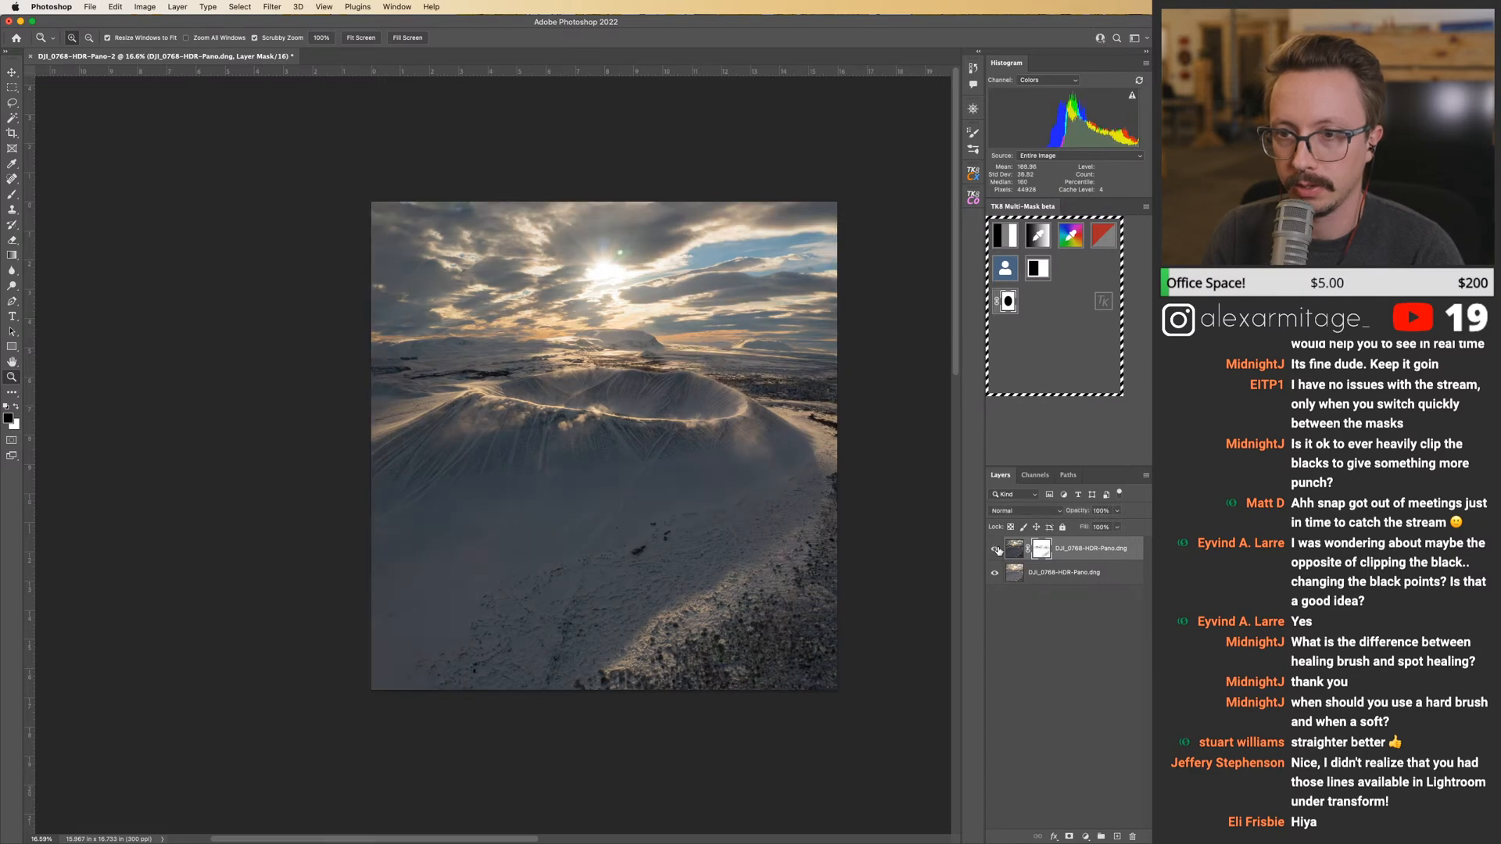
{"action": "left_click_drag", "start_coordinate": [571, 254], "coordinate": [537, 378]}
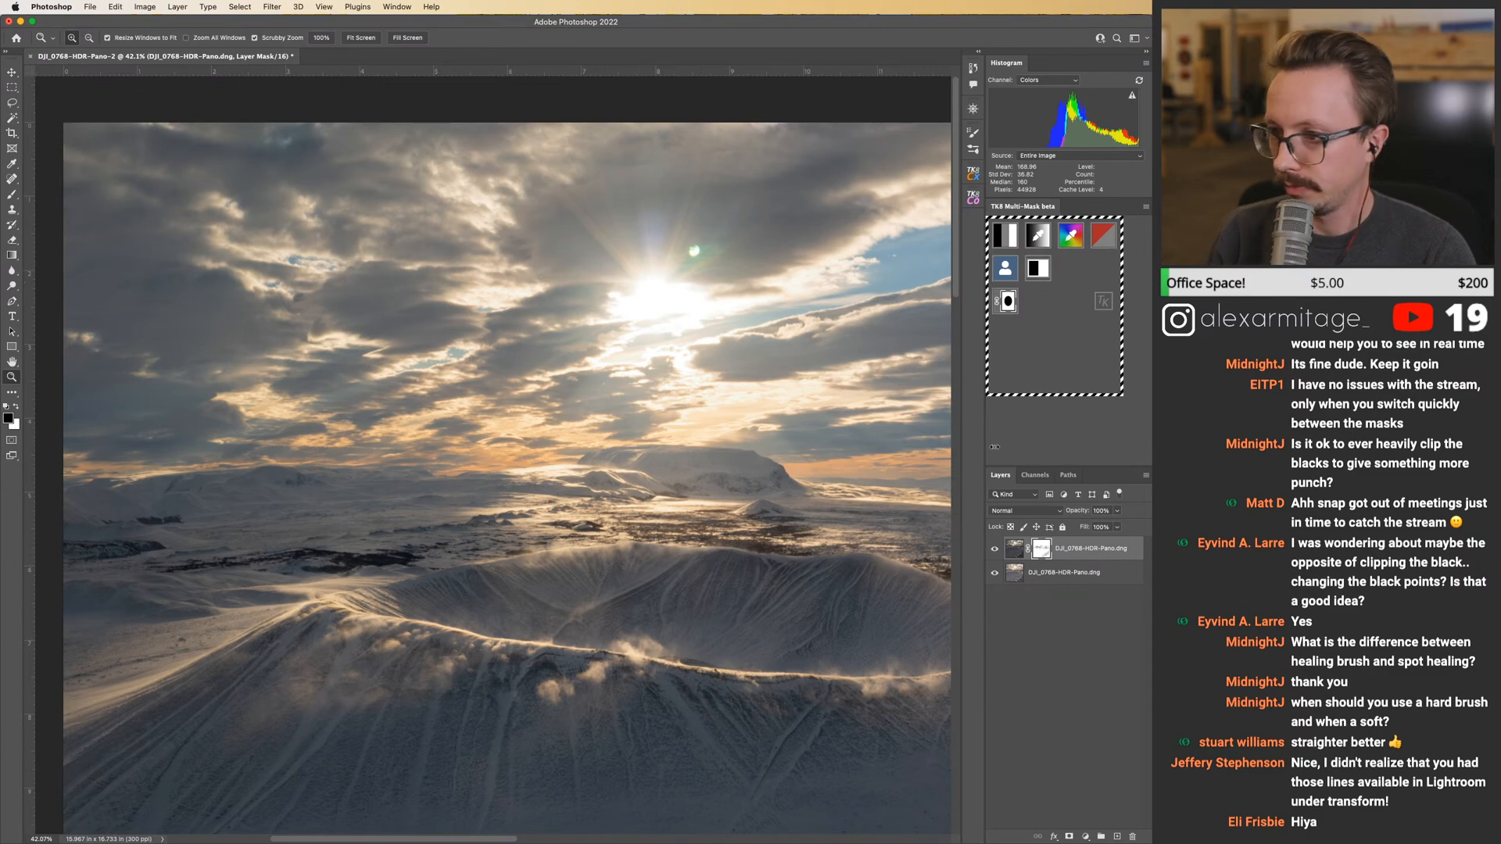
{"action": "scroll", "coordinate": [585, 391], "scroll_direction": "right", "scroll_amount": 5}
{"action": "key", "text": "b"}
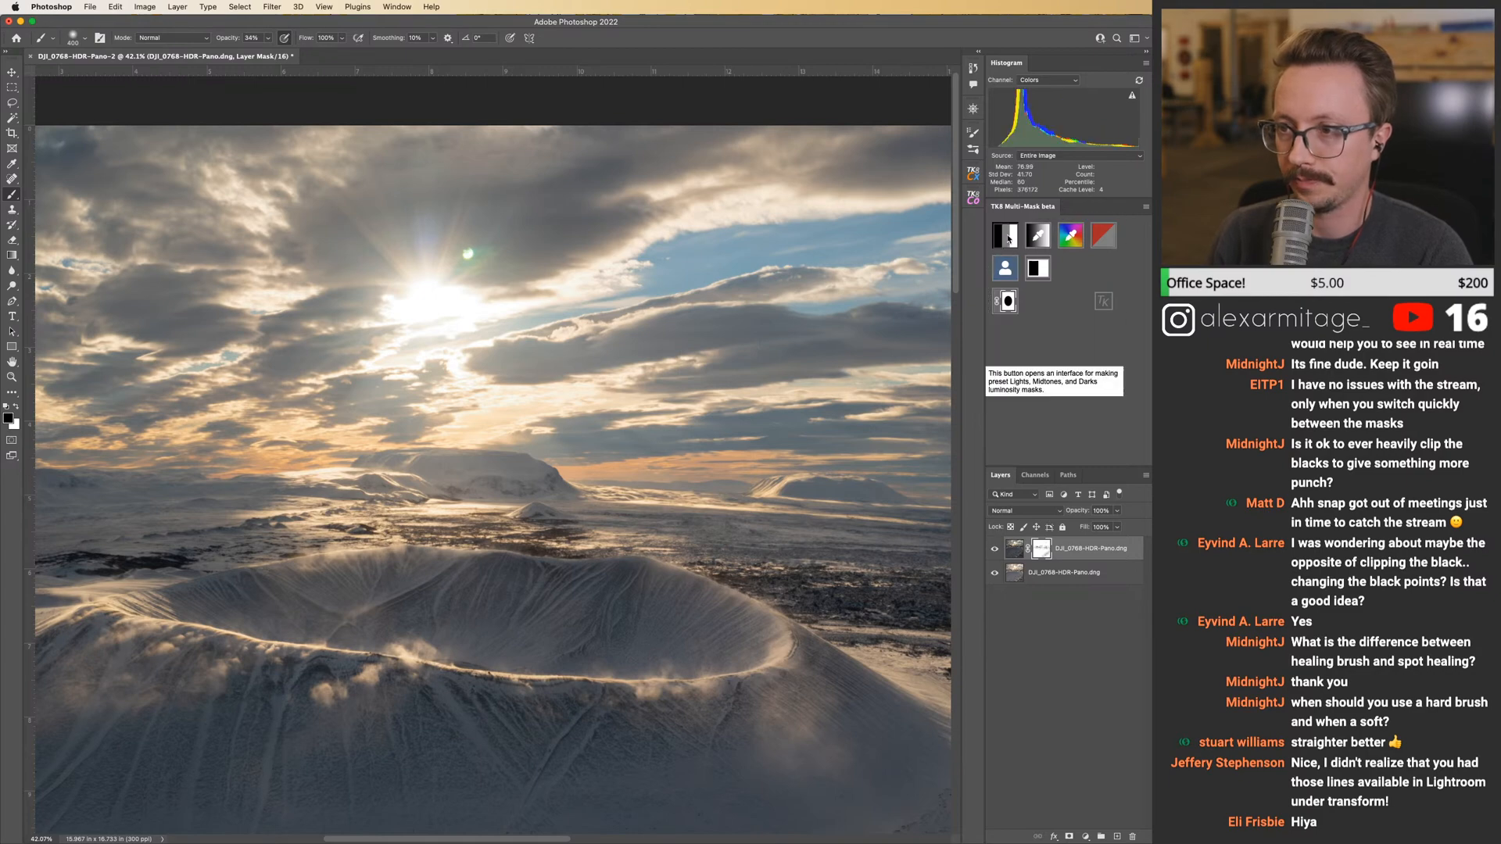
{"action": "left_click", "coordinate": [1009, 240]}
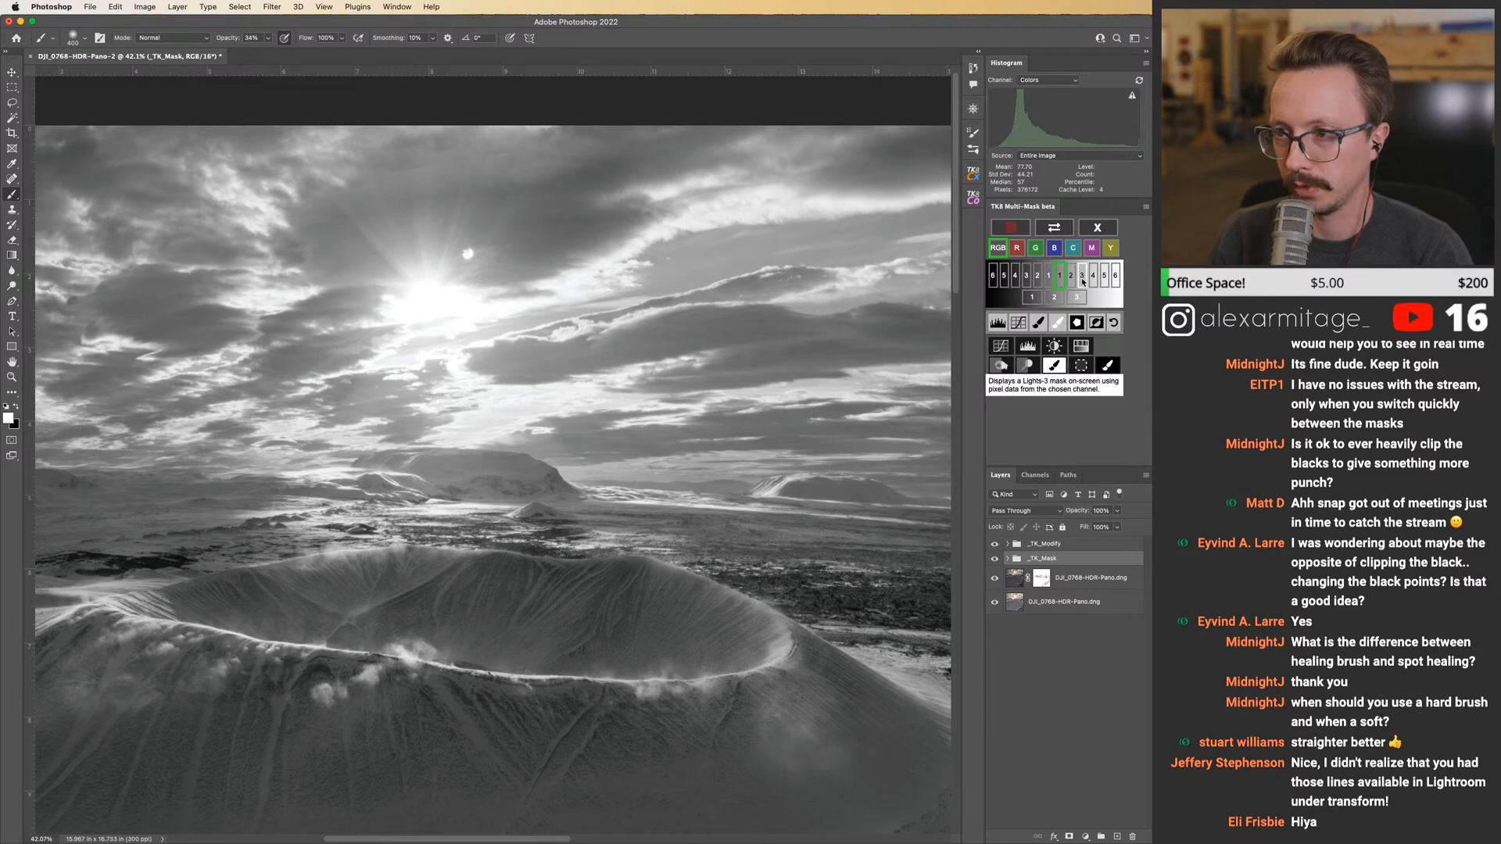
{"action": "left_click", "coordinate": [1073, 280]}
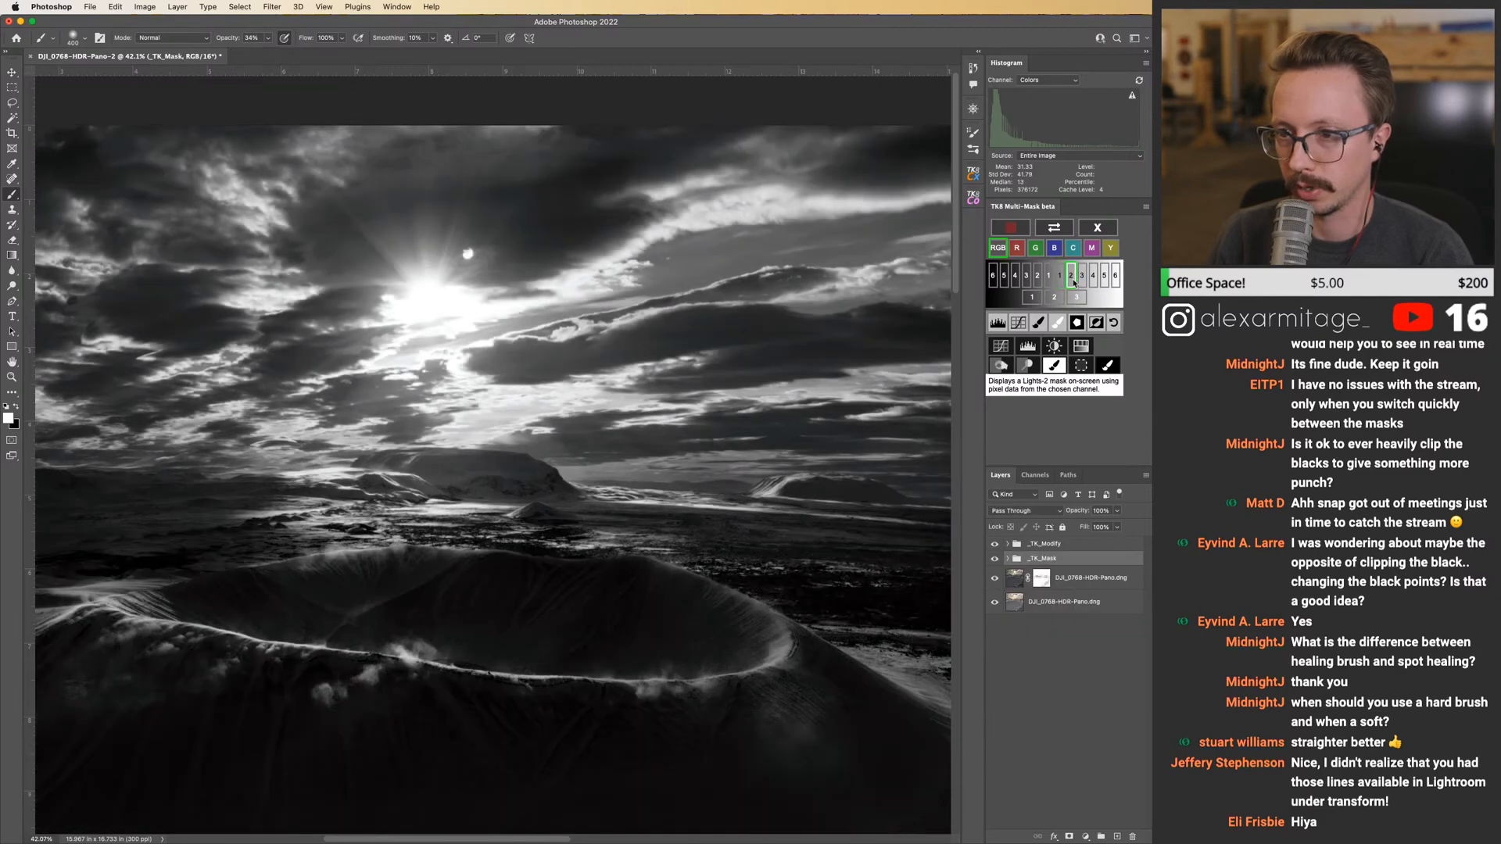
{"action": "left_click", "coordinate": [1060, 278]}
{"action": "left_click", "coordinate": [1050, 278]}
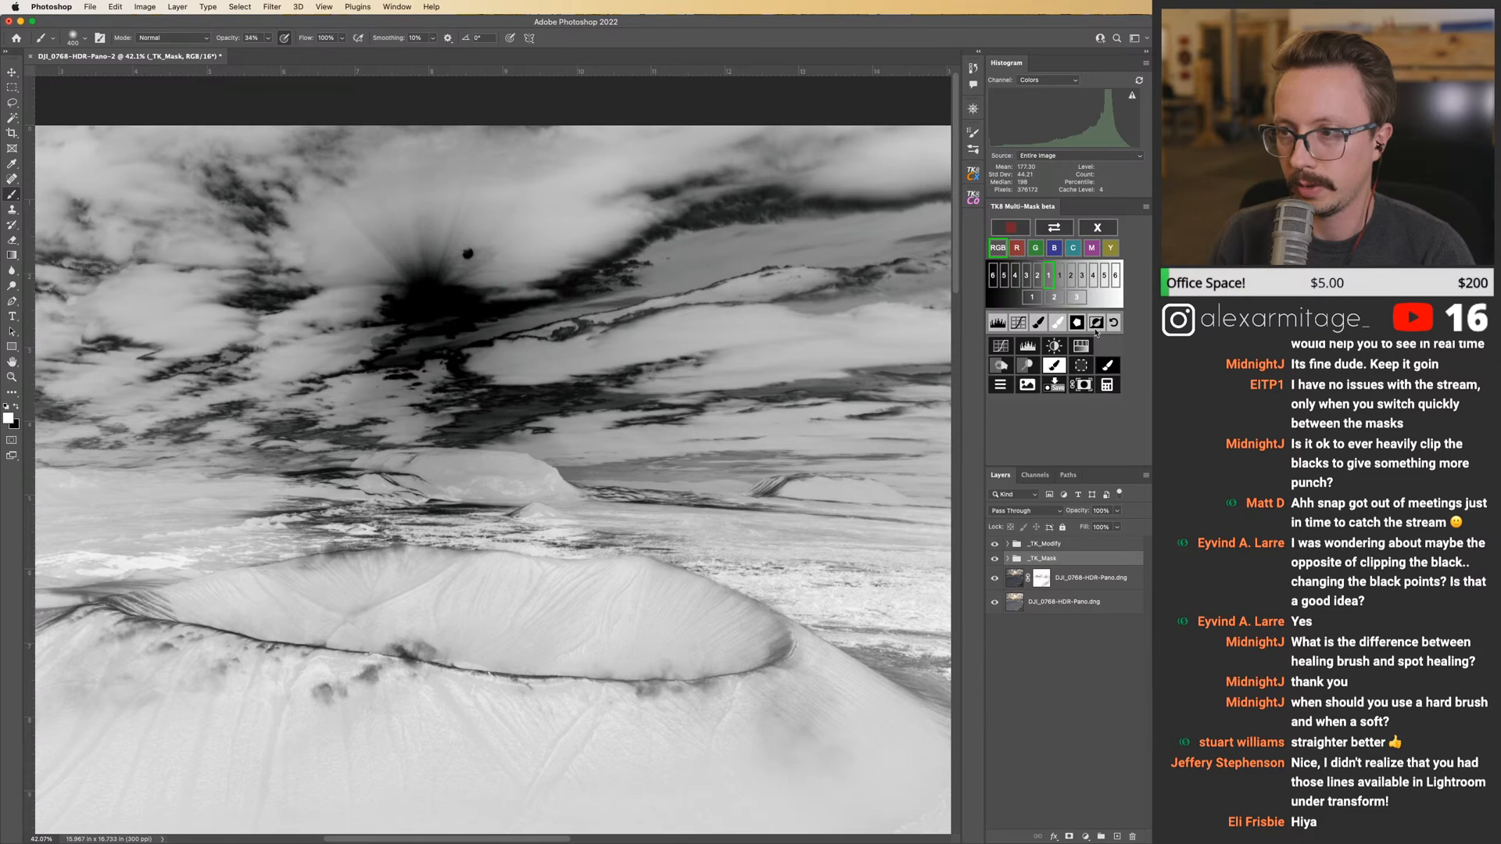
{"action": "left_click", "coordinate": [1098, 228]}
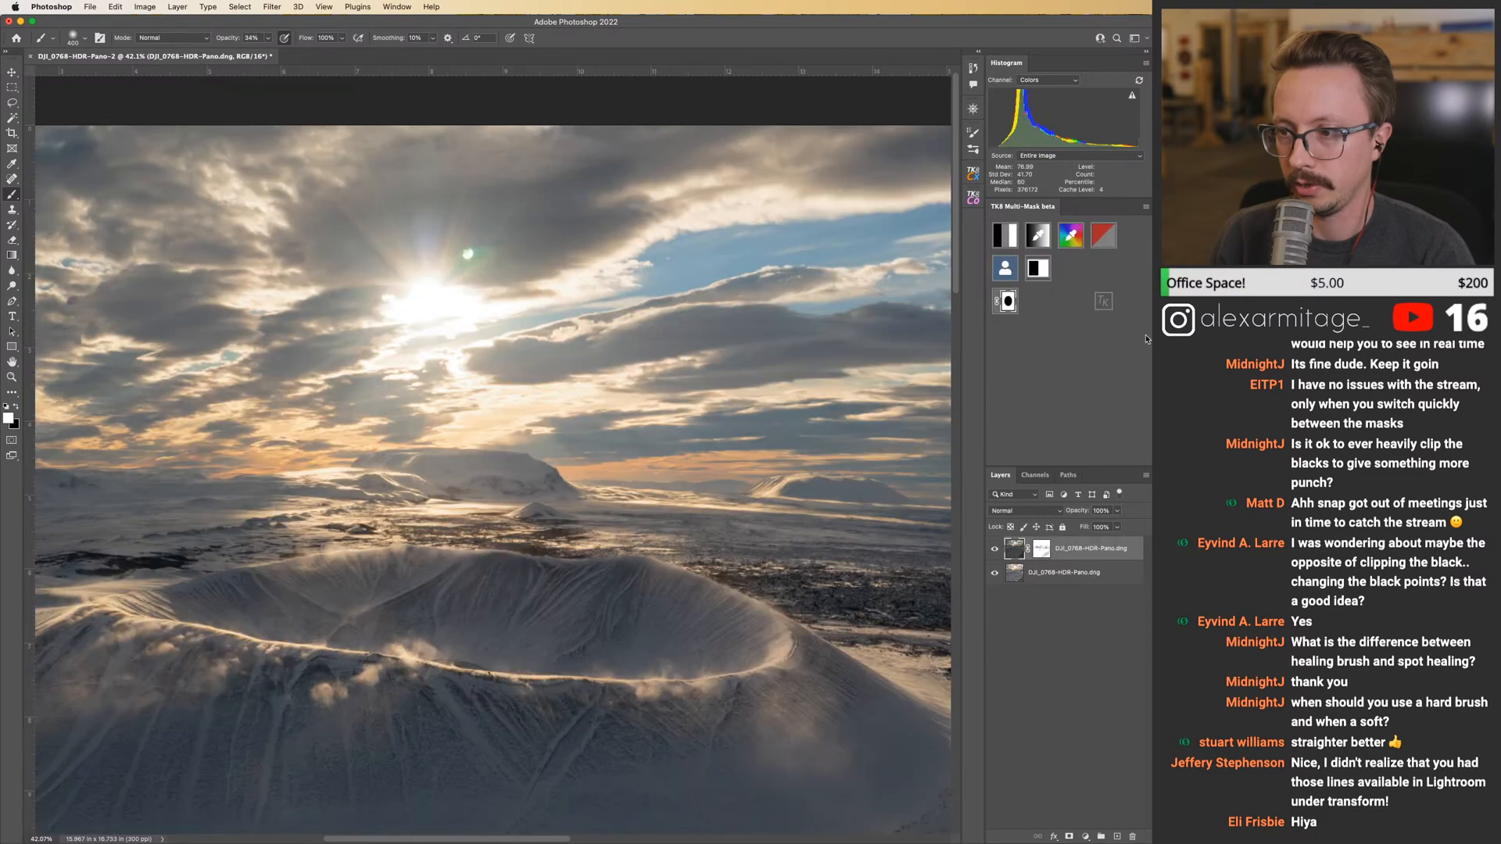
Paint black over the cloudy sky in the layer mask with a 1400 px brush at 11% opacity.
{"action": "scroll", "coordinate": [547, 469], "scroll_direction": "left", "scroll_amount": 10}
{"action": "key", "text": "x"}
{"action": "key", "text": "bracketright"}
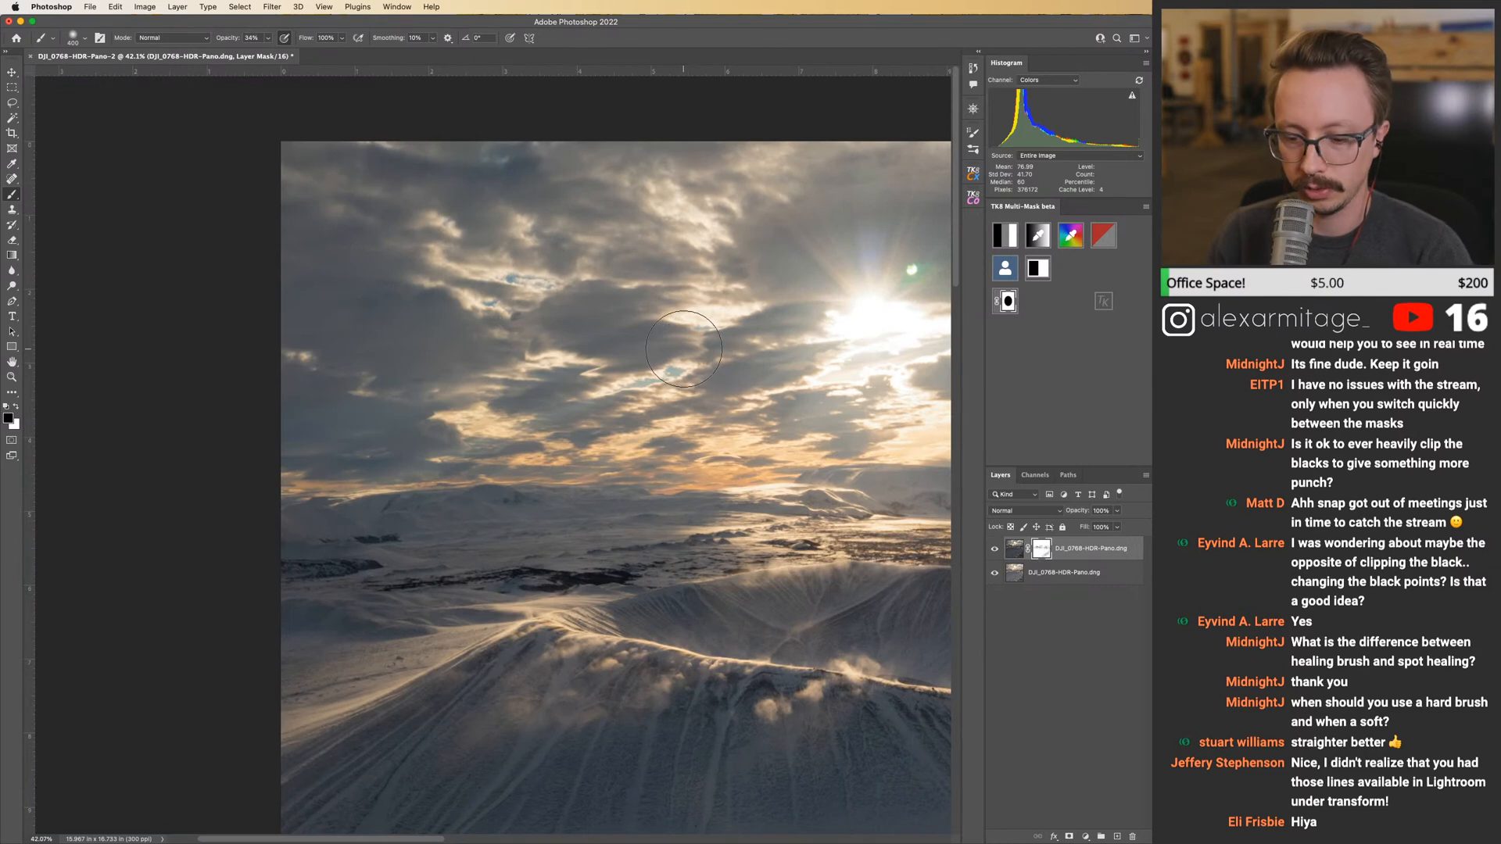
{"action": "key", "text": "bracketright"}
{"action": "key", "text": "bracketright"}
{"action": "key", "text": "bracketright"}
{"action": "key", "text": "bracketright"}
{"action": "key", "text": "bracketright"}
{"action": "key", "text": "bracketright"}
{"action": "key", "text": "bracketright"}
{"action": "key", "text": "bracketright"}
{"action": "key", "text": "bracketright"}
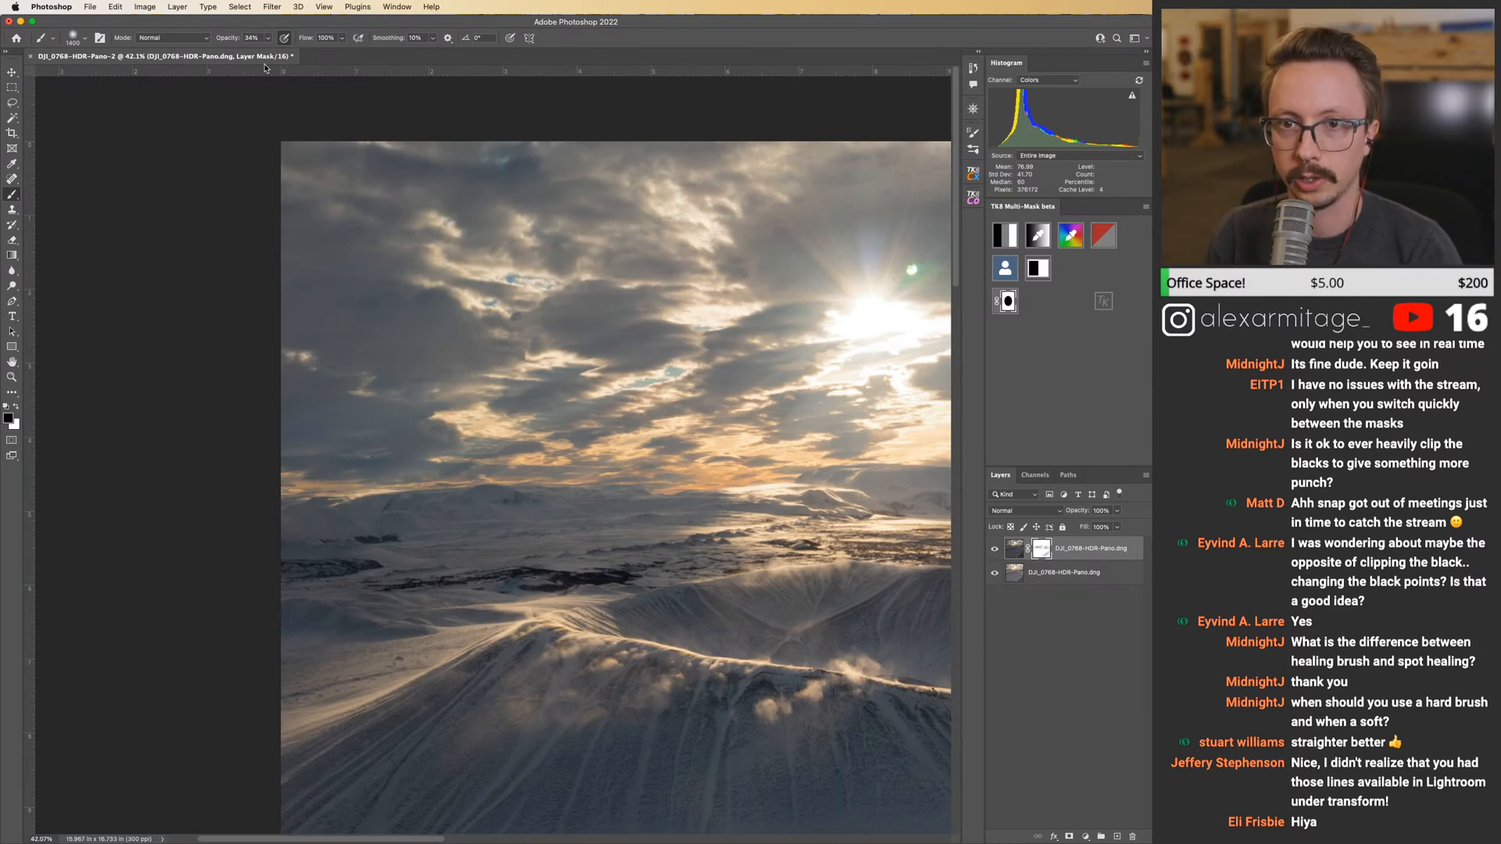
{"action": "left_click_drag", "start_coordinate": [227, 38], "coordinate": [215, 38]}
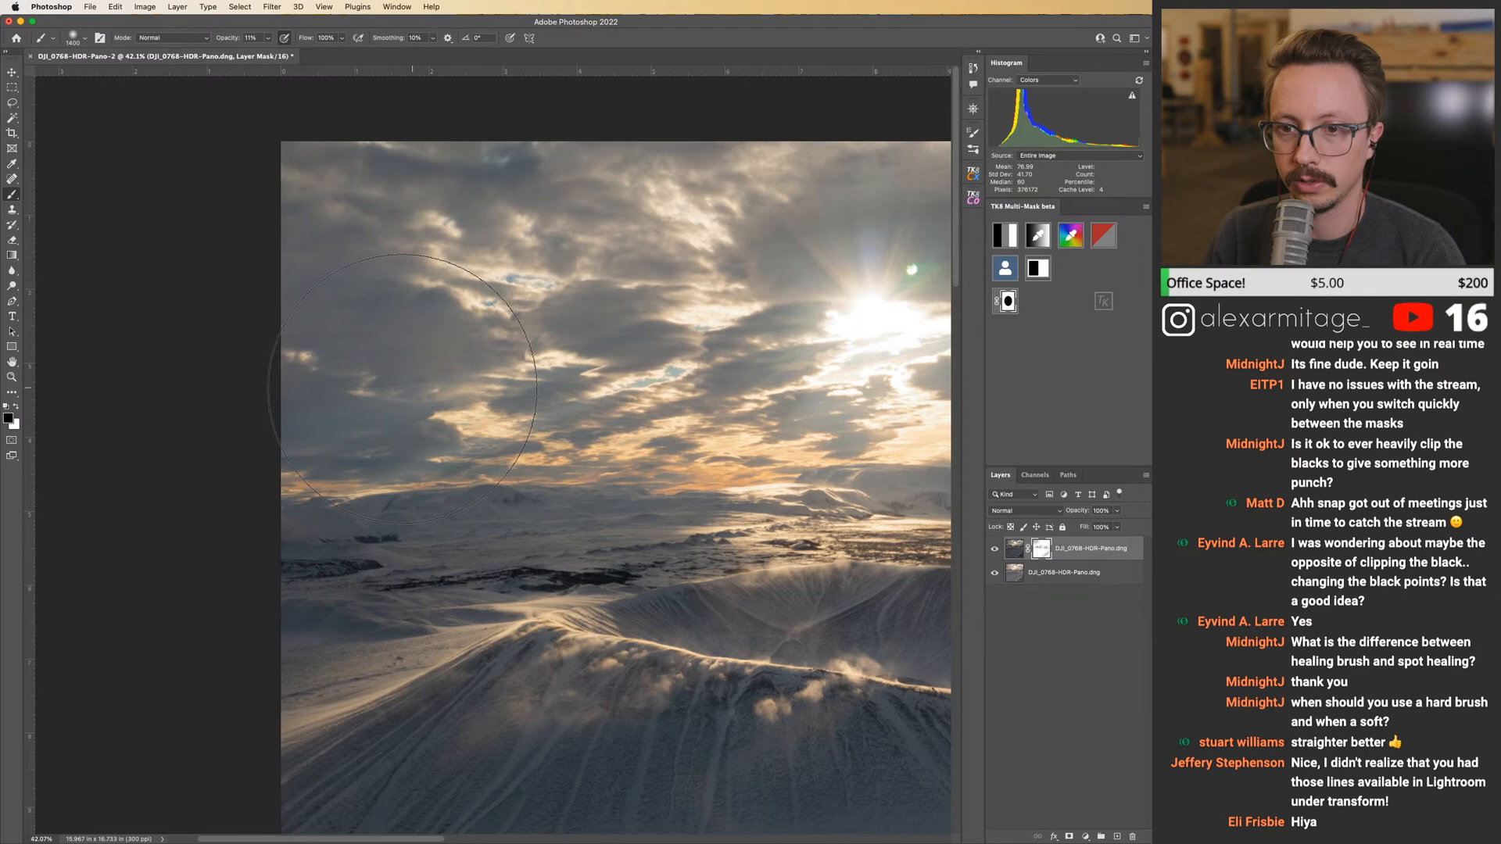
{"action": "scroll", "coordinate": [403, 388], "scroll_direction": "right", "scroll_amount": 10}
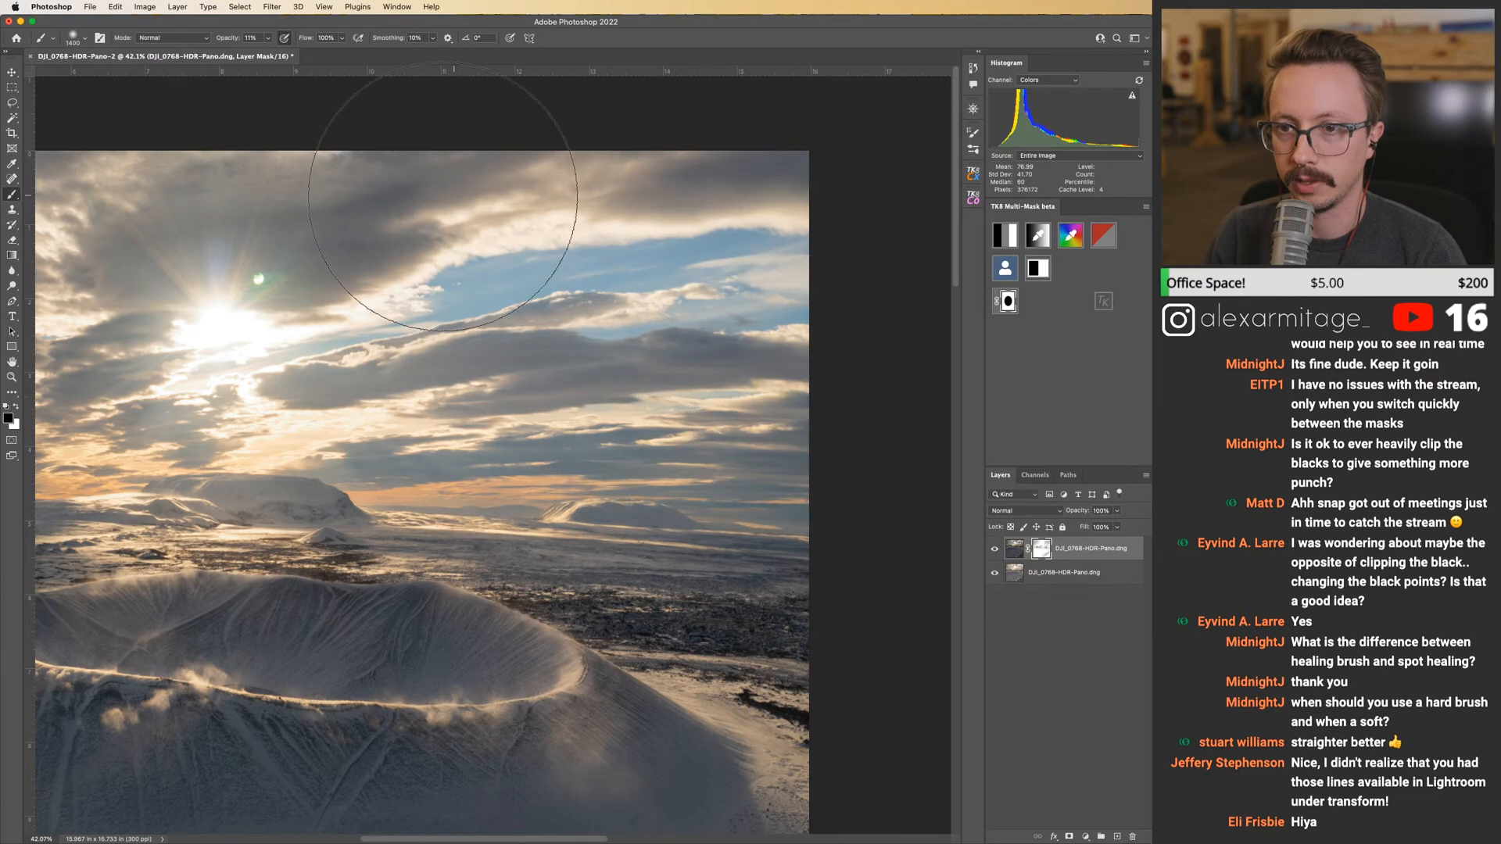
{"action": "scroll", "coordinate": [442, 196], "scroll_direction": "left", "scroll_amount": 10}
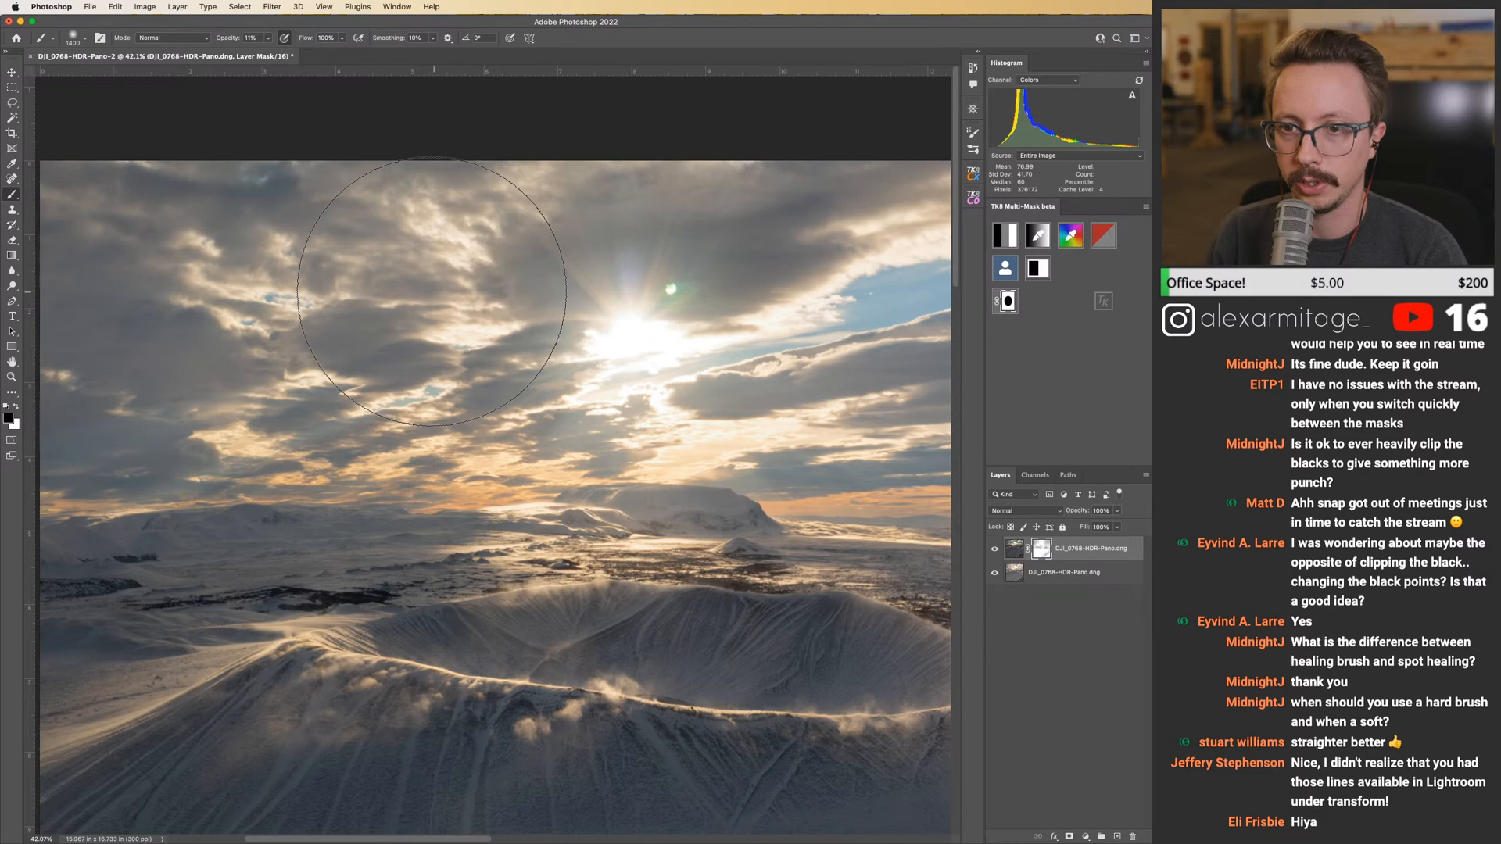
{"action": "scroll", "coordinate": [432, 291], "scroll_direction": "left", "scroll_amount": 5}
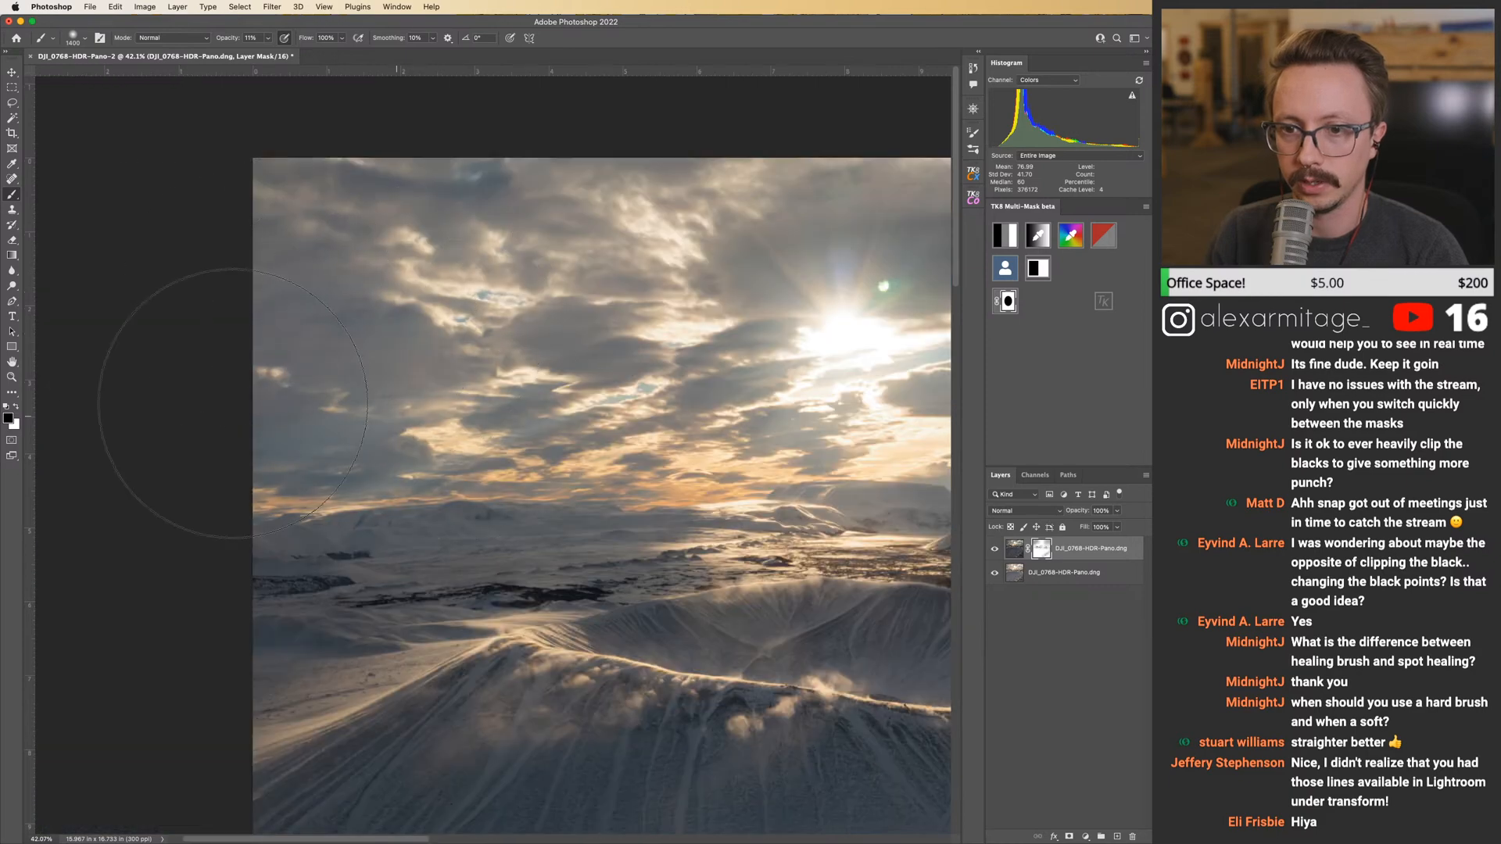
Shrink the brush to 300 px and paint the mask over the bright cloud streaks beside and below the sun.
{"action": "key", "text": "bracketleft"}
{"action": "key", "text": "bracketleft"}
{"action": "key", "text": "bracketleft"}
{"action": "key", "text": "bracketleft"}
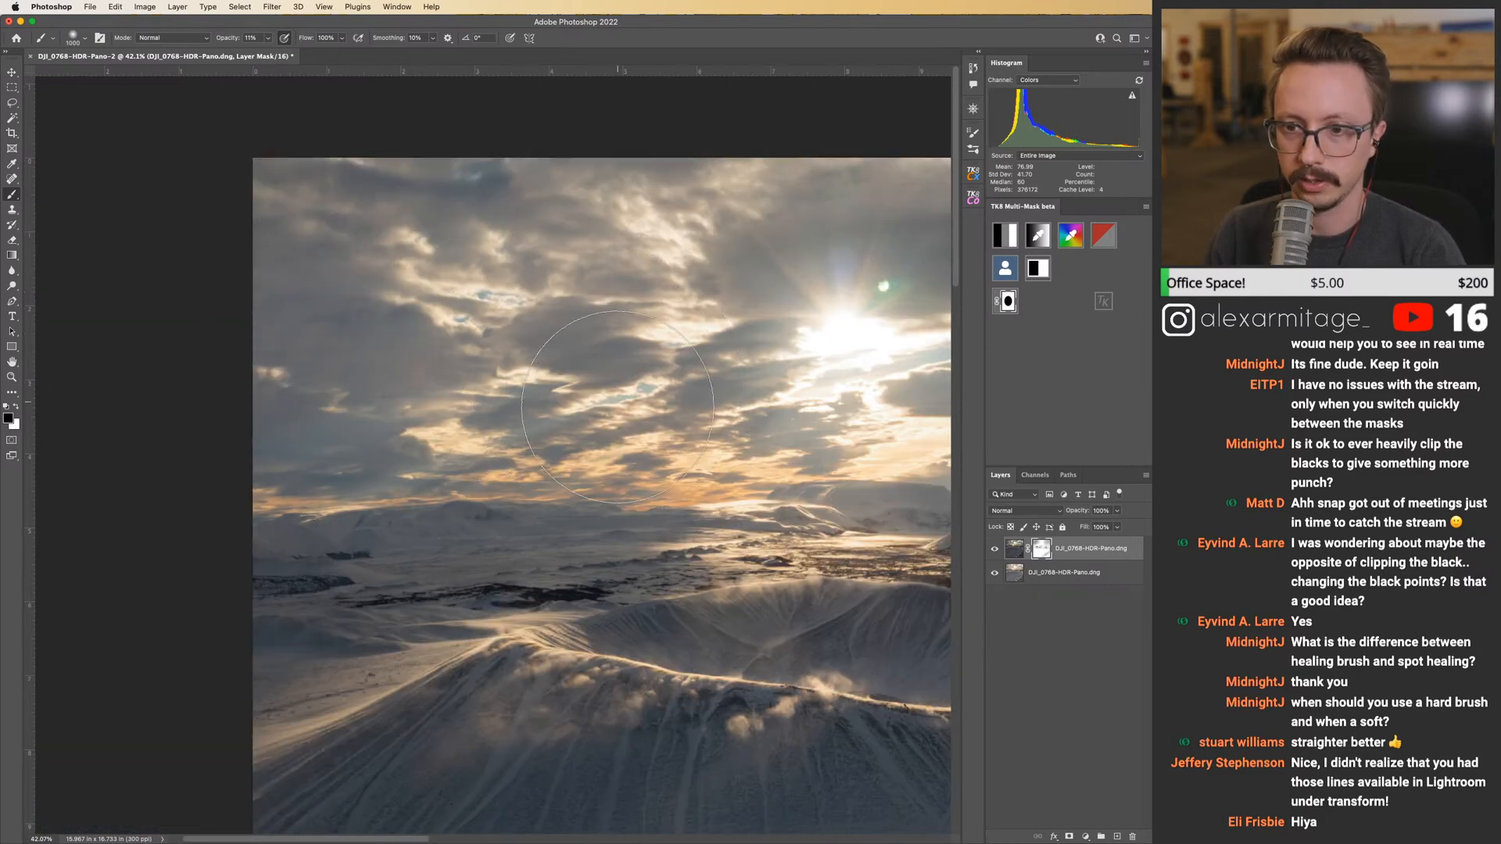
{"action": "key", "text": "bracketleft"}
{"action": "key", "text": "bracketleft"}
{"action": "key", "text": "bracketleft"}
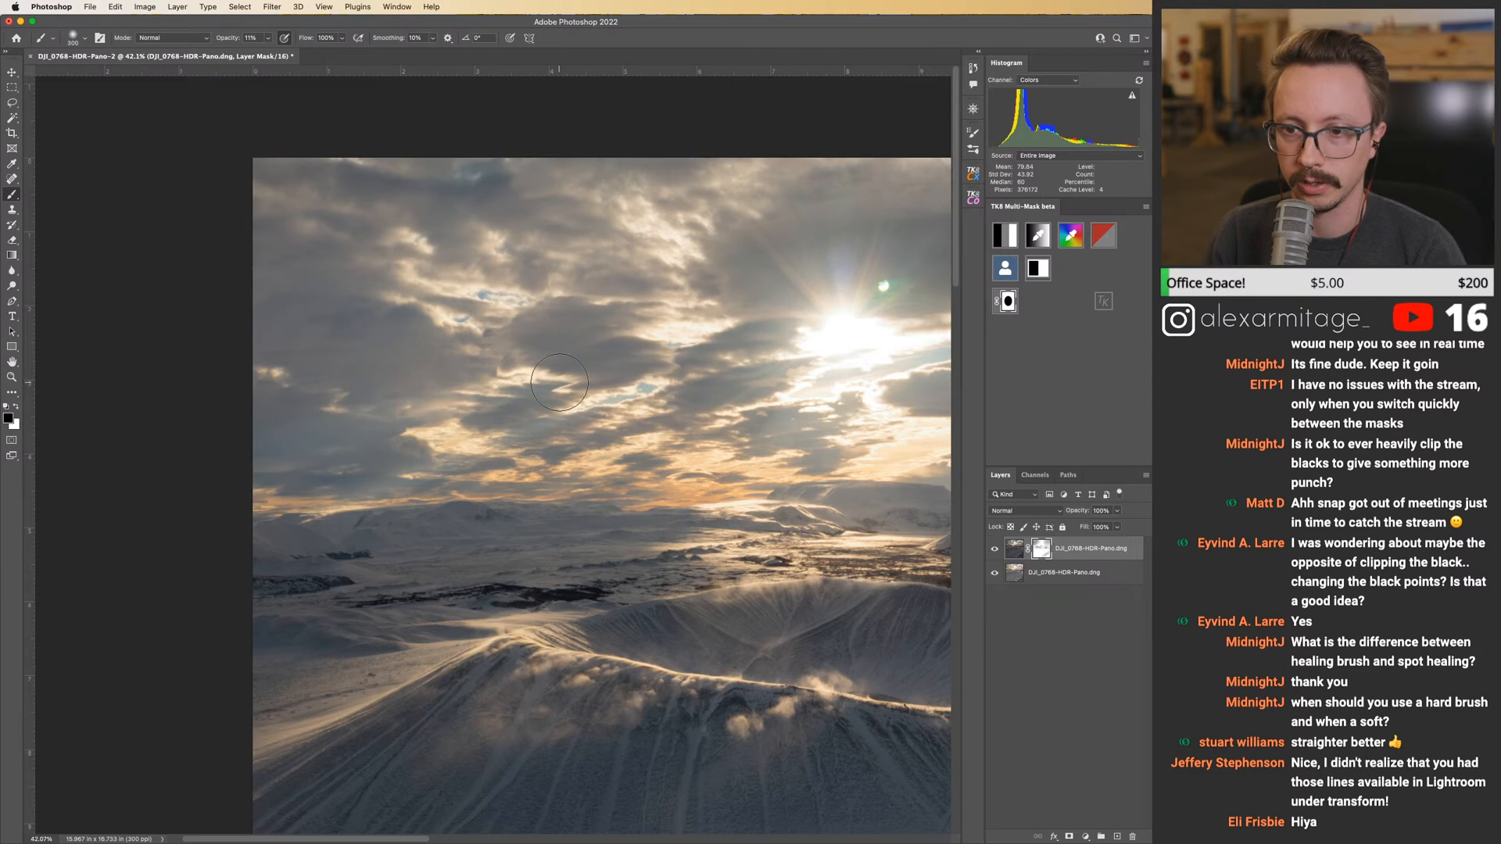
{"action": "scroll", "coordinate": [580, 464], "scroll_direction": "right", "scroll_amount": 2}
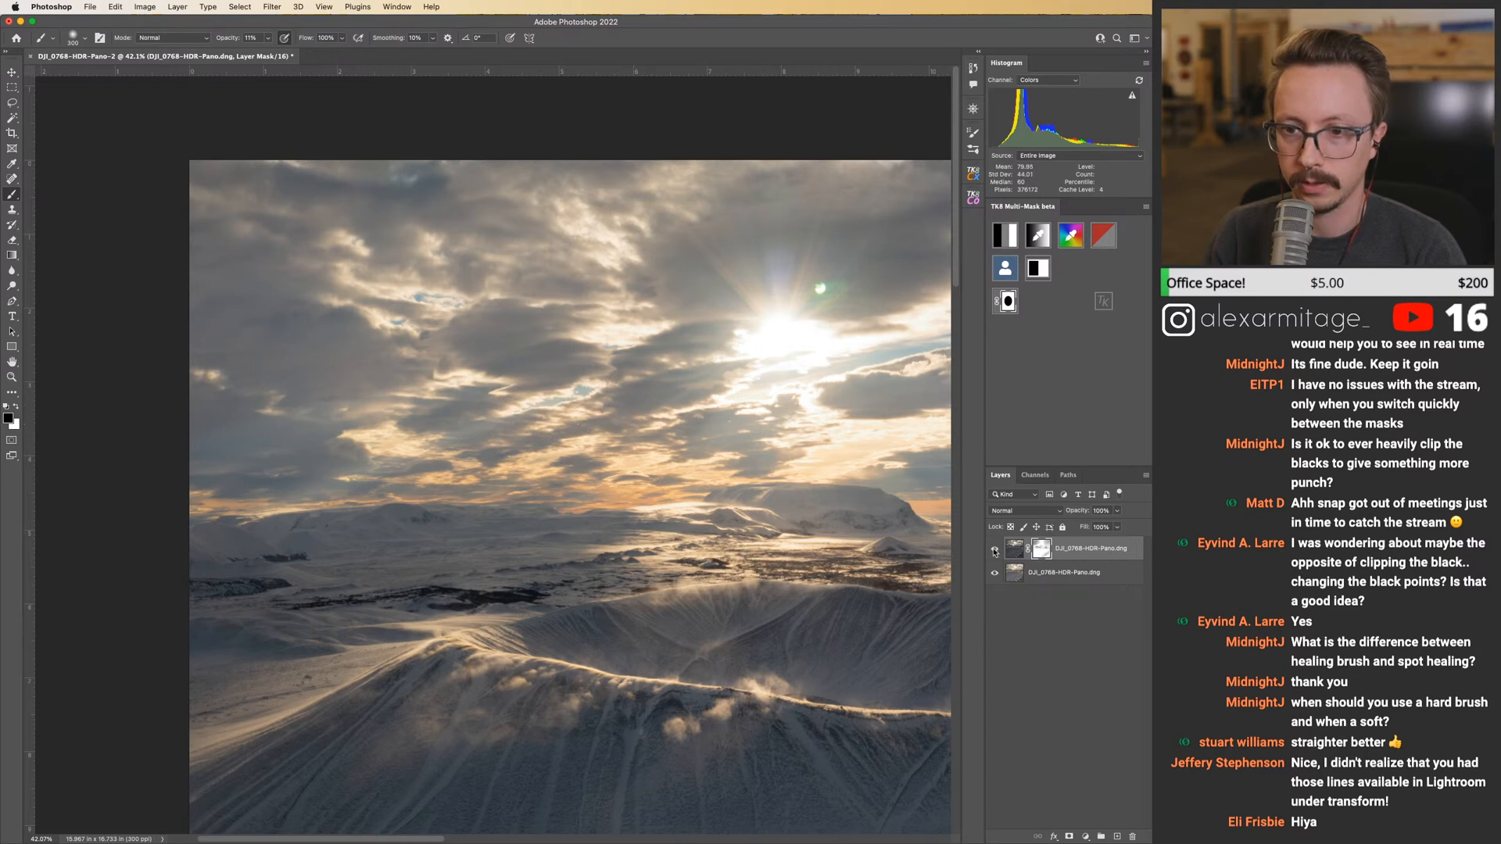
Compare the whole image with the darker layer's mask disabled and enabled.
{"action": "key", "text": "z"}
{"action": "left_click_drag", "start_coordinate": [278, 513], "coordinate": [653, 510]}
{"action": "left_click_drag", "start_coordinate": [574, 442], "coordinate": [597, 442]}
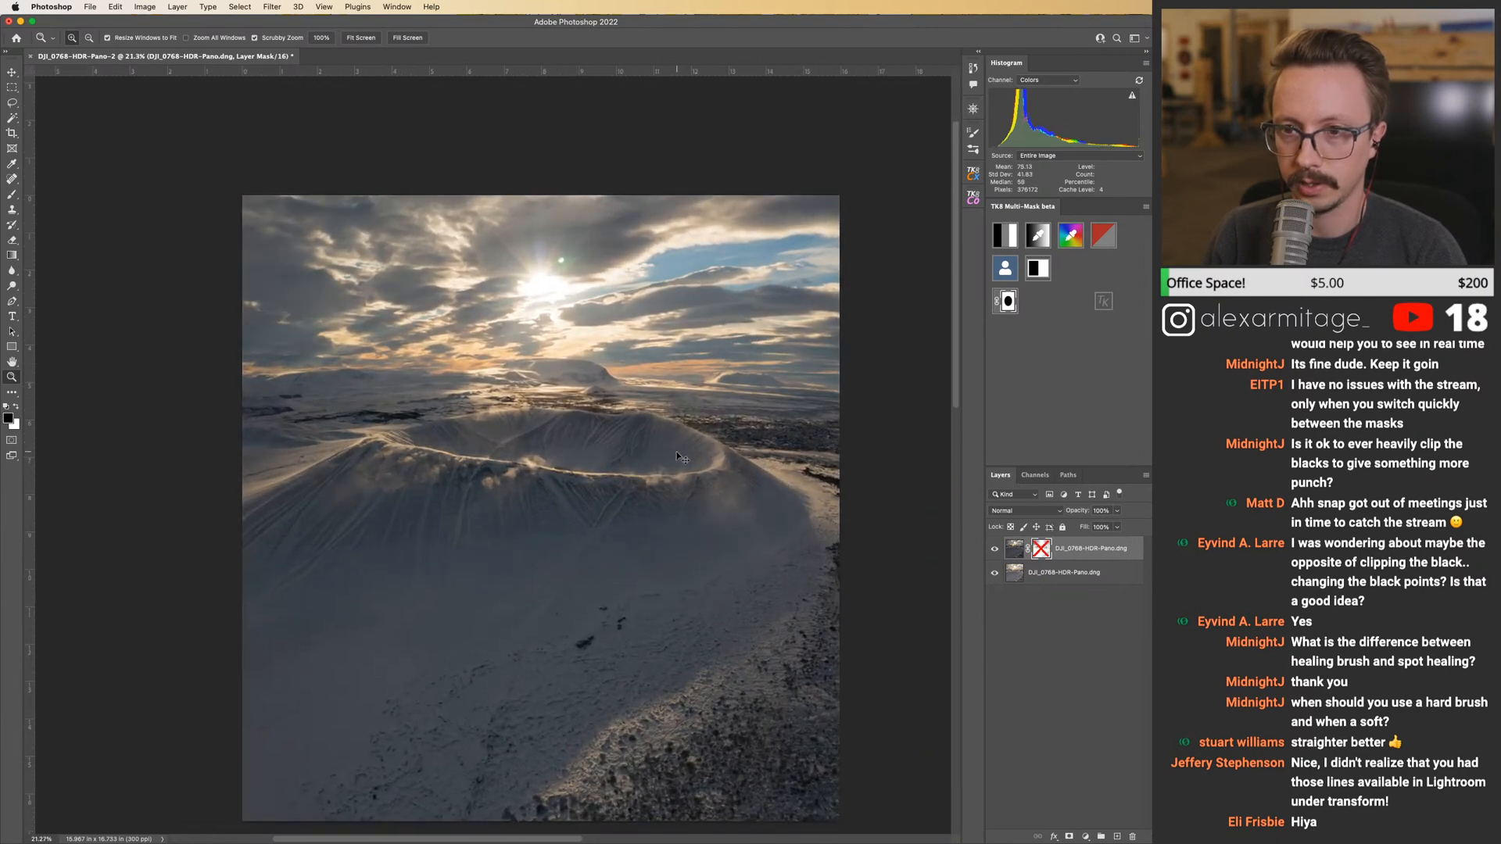
{"action": "key", "text": "b"}
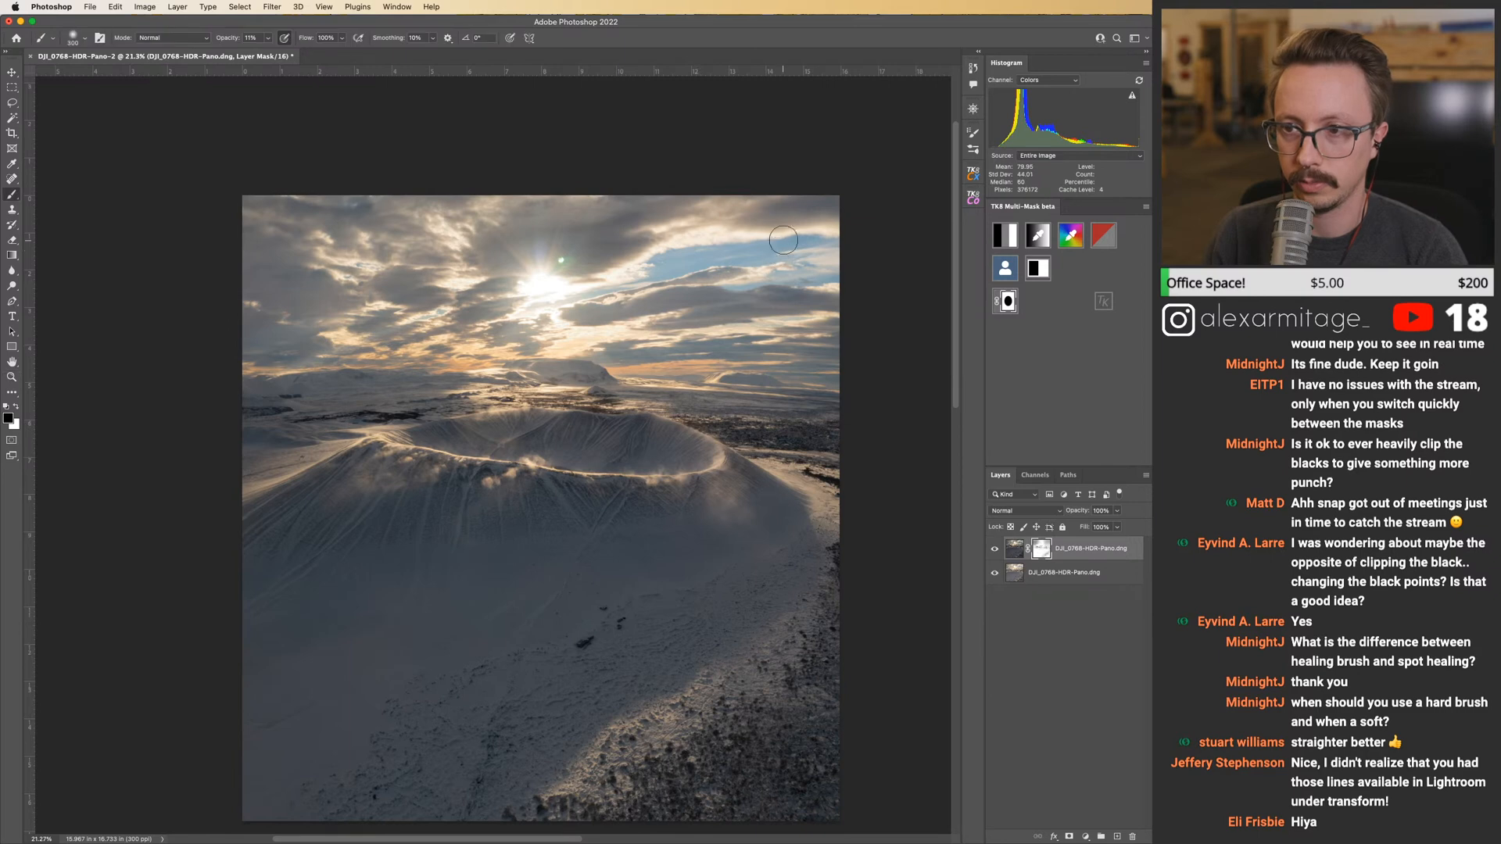
Enlarge the brush to 1200 px and paint broad black strokes over the sky in the layer mask.
{"action": "key", "text": "bracketright"}
{"action": "key", "text": "bracketright"}
{"action": "key", "text": "bracketright"}
{"action": "key", "text": "bracketright"}
{"action": "key", "text": "bracketright"}
{"action": "key", "text": "bracketright"}
{"action": "key", "text": "bracketright"}
{"action": "key", "text": "bracketright"}
{"action": "key", "text": "bracketright"}
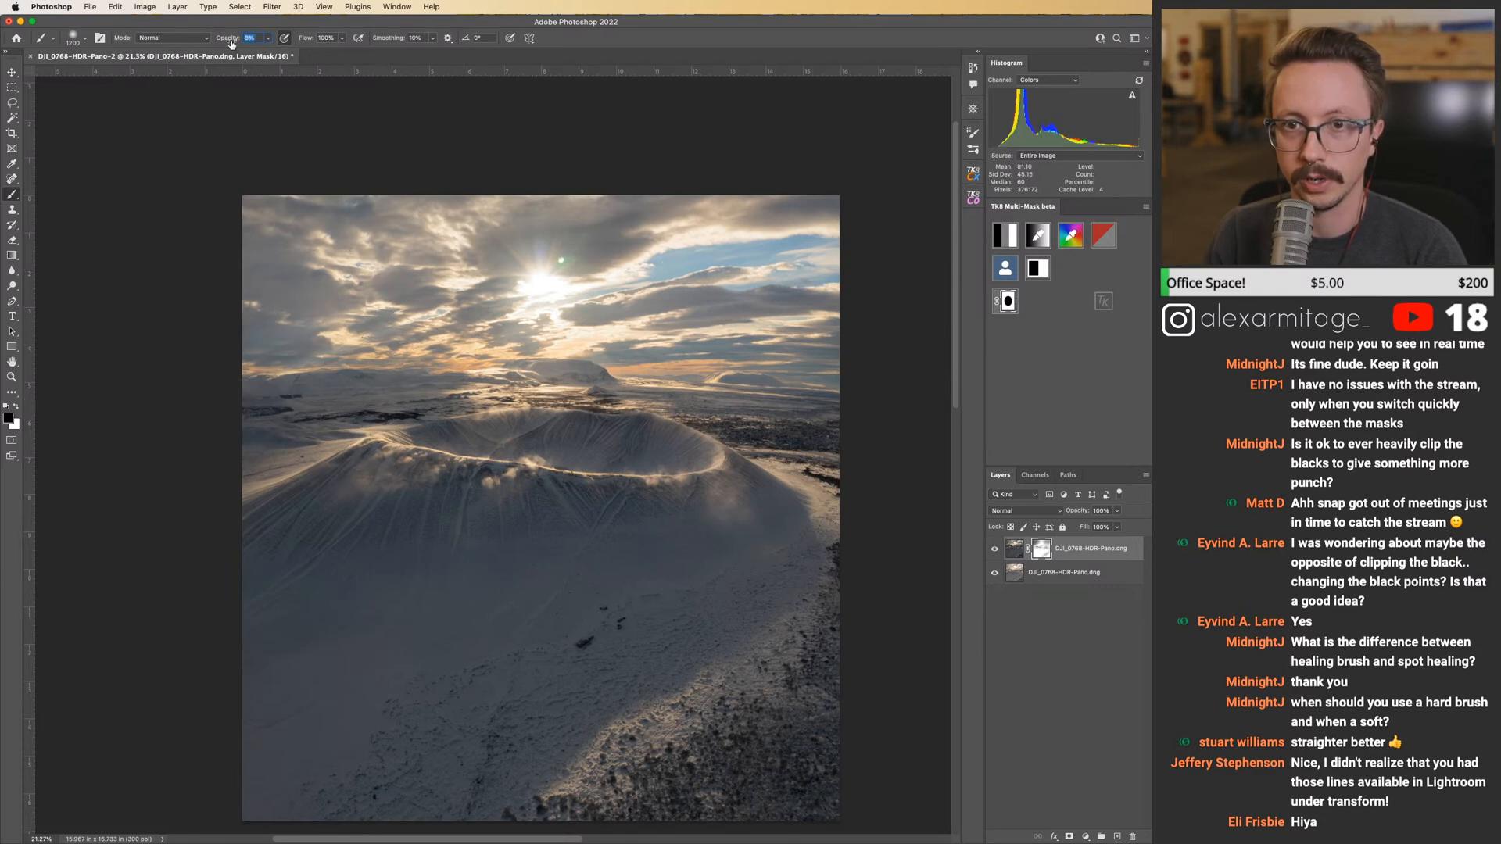
Set the brush opacity to 4% for subtle mask touch-ups and switch the painting colour to white.
{"action": "type", "text": "4"}
{"action": "key", "text": "Return"}
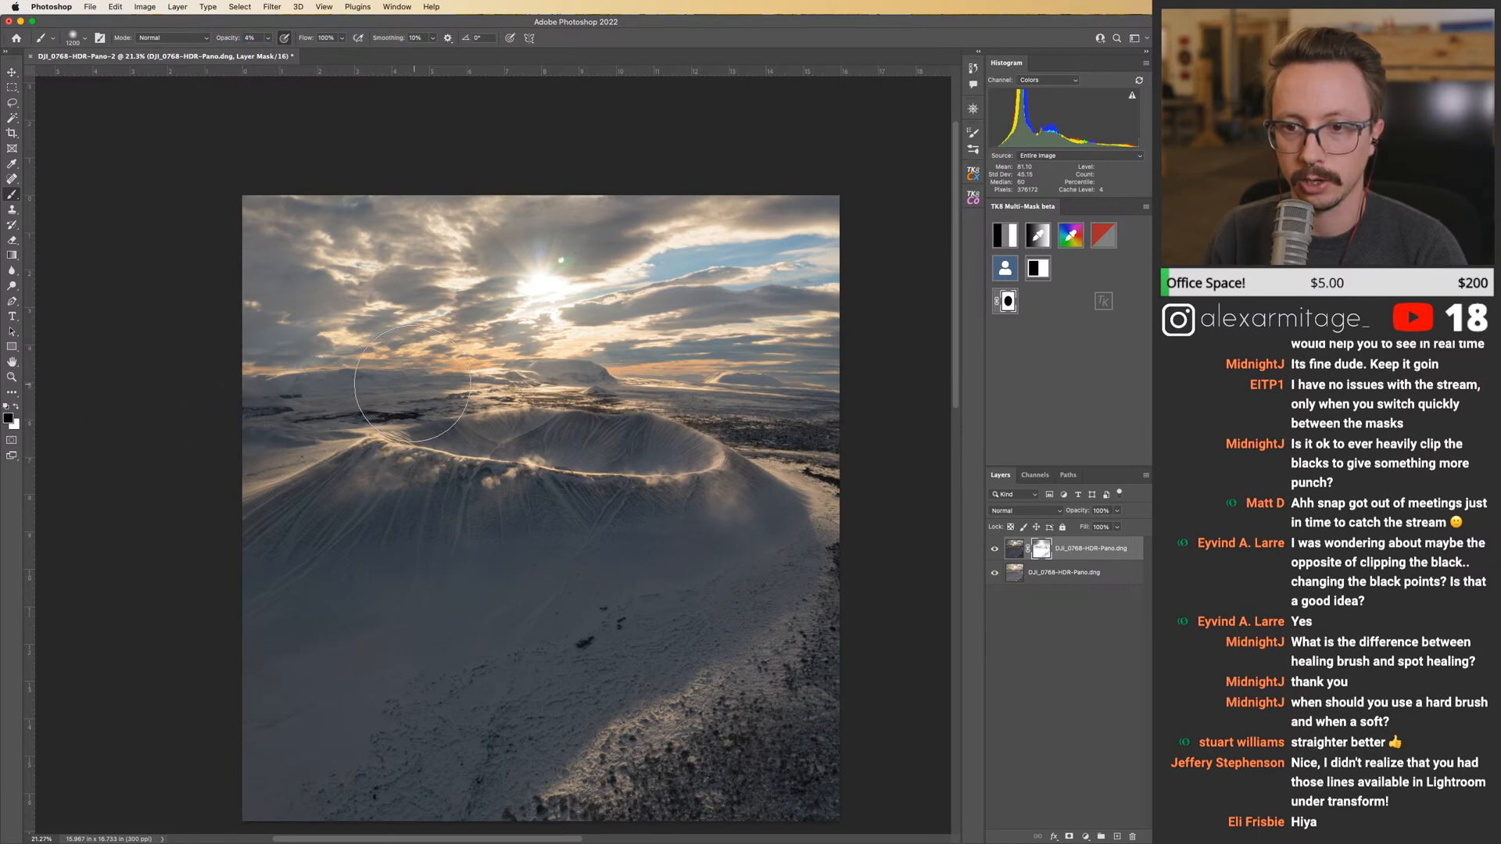
{"action": "key", "text": "x"}
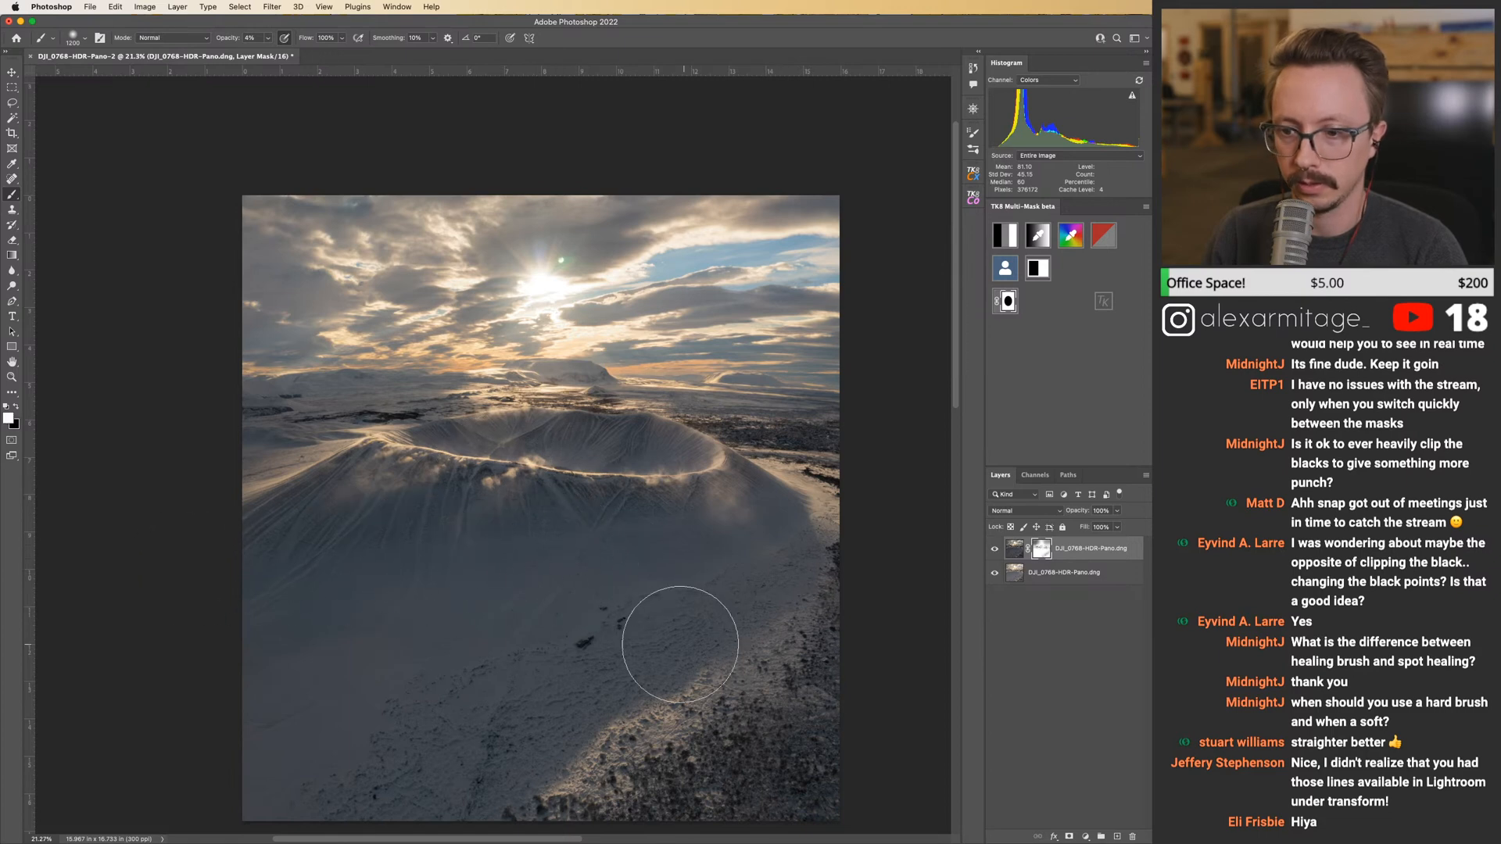
Compare the whole image with the masked darker layer hidden and shown, and with its mask disabled.
{"action": "left_click", "coordinate": [995, 549]}
{"action": "left_click", "coordinate": [996, 549]}
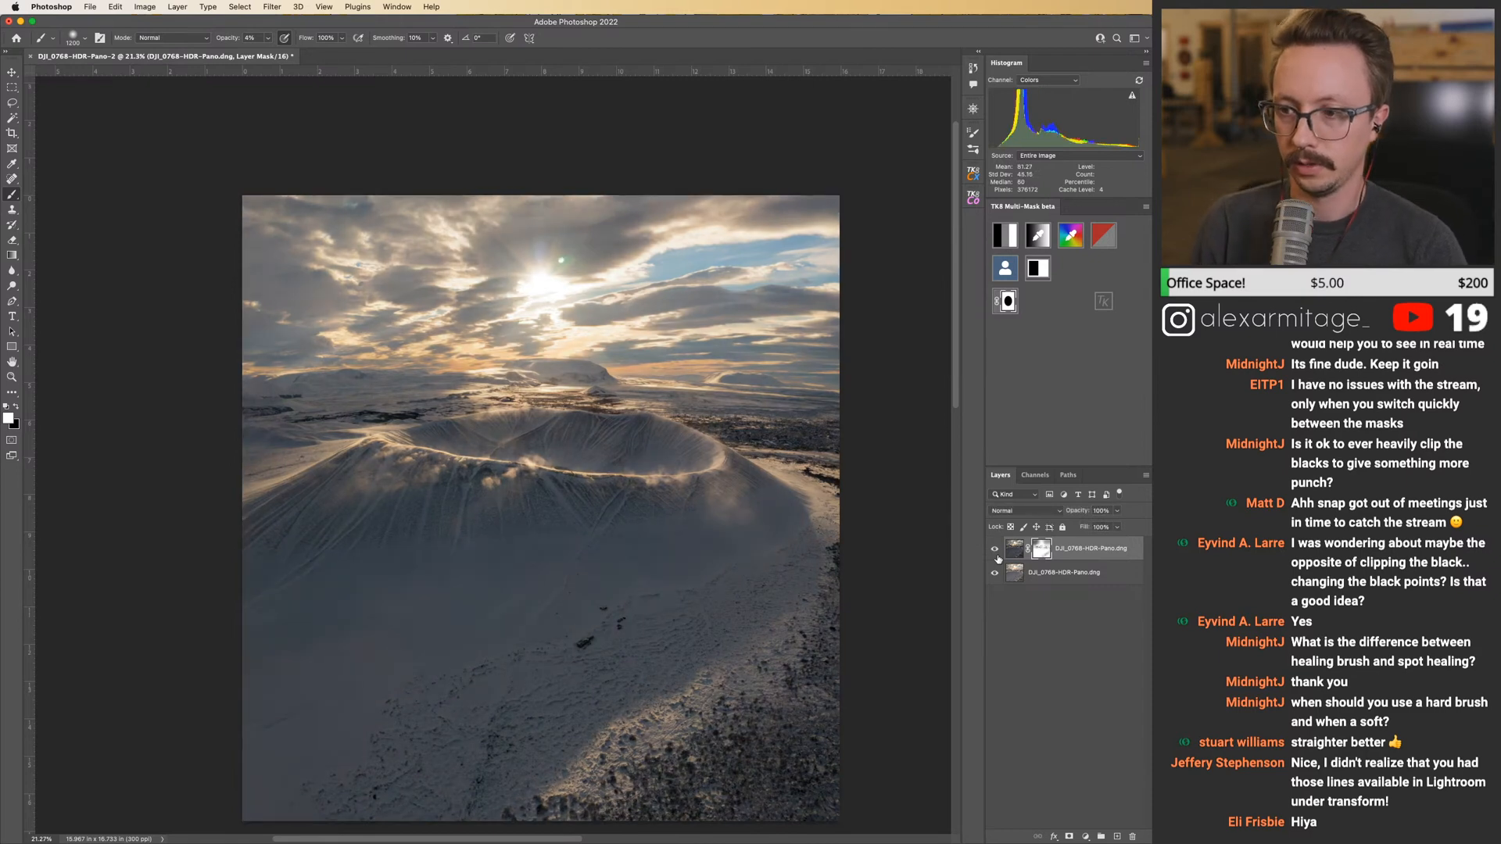
{"action": "left_click", "coordinate": [996, 550]}
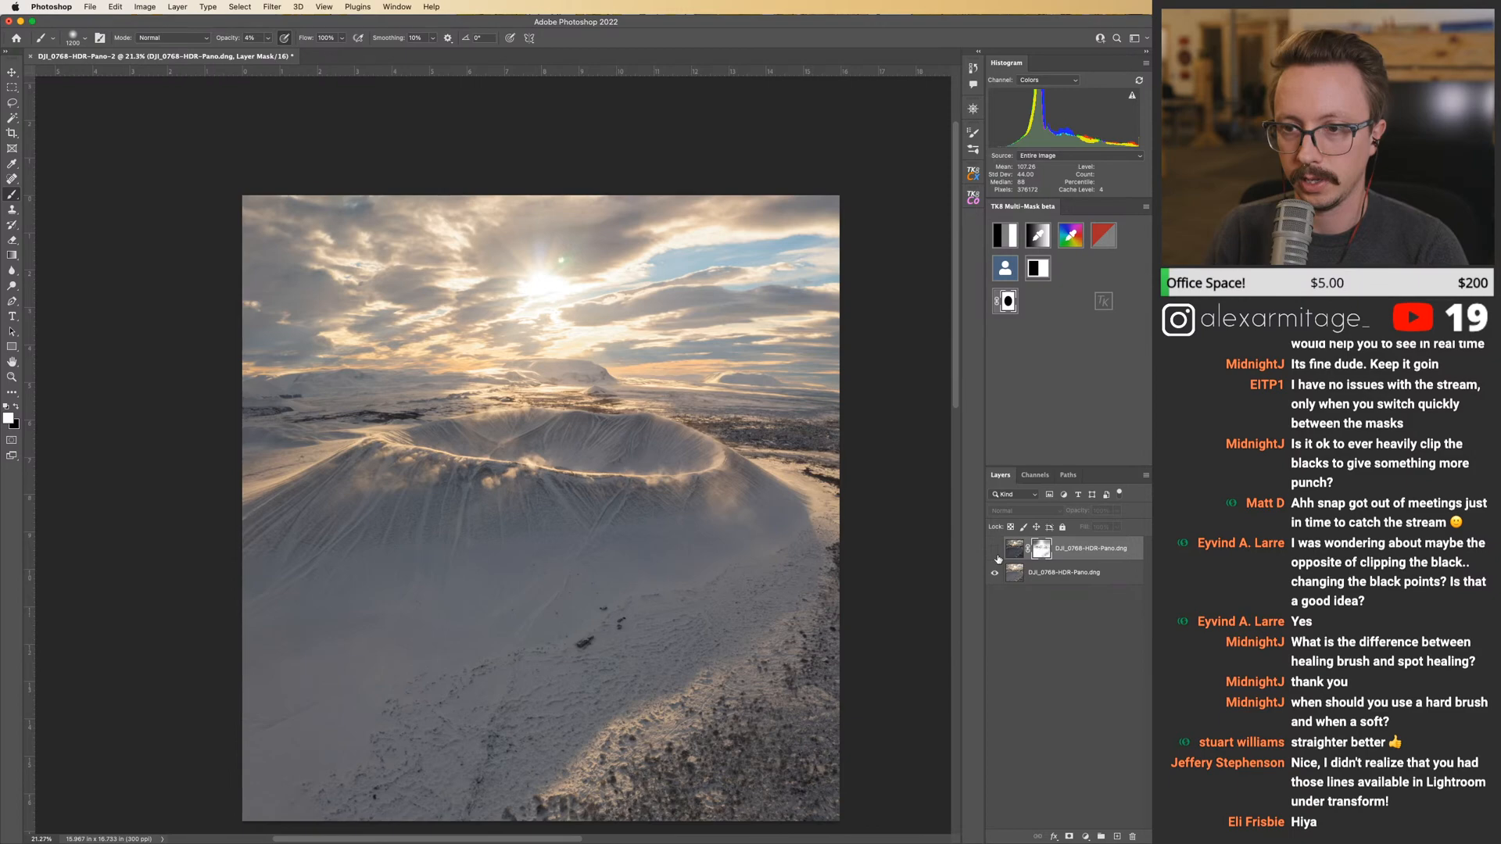
{"action": "left_click", "coordinate": [996, 550]}
{"action": "key", "text": "z"}
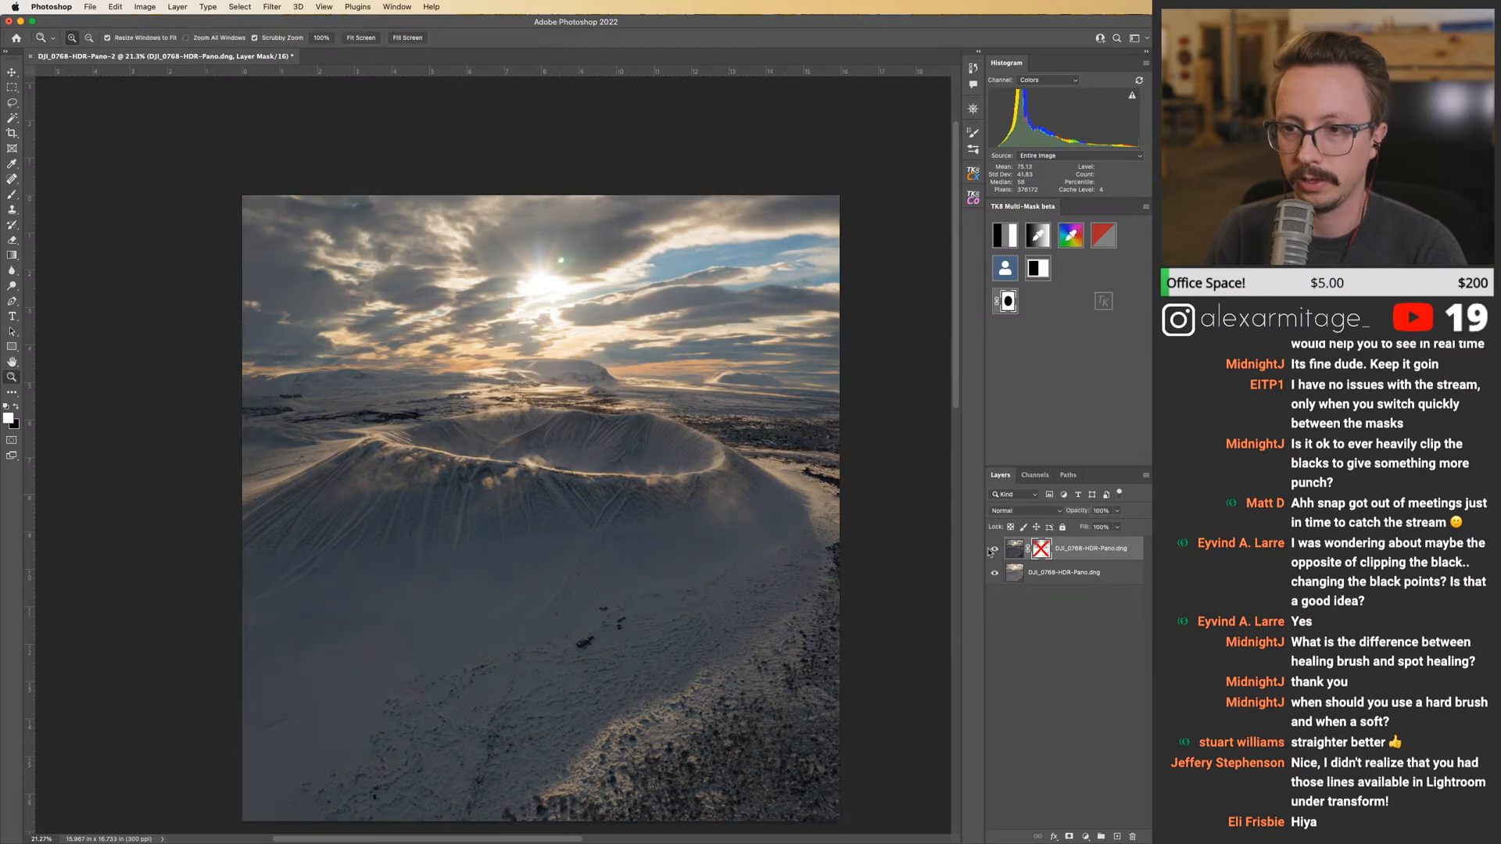
Examine the crater rim and blowing snow up close with the masked darker layer hidden and shown.
{"action": "left_click_drag", "start_coordinate": [707, 438], "coordinate": [707, 439]}
{"action": "left_click_drag", "start_coordinate": [462, 395], "coordinate": [797, 435]}
{"action": "left_click_drag", "start_coordinate": [478, 433], "coordinate": [740, 336]}
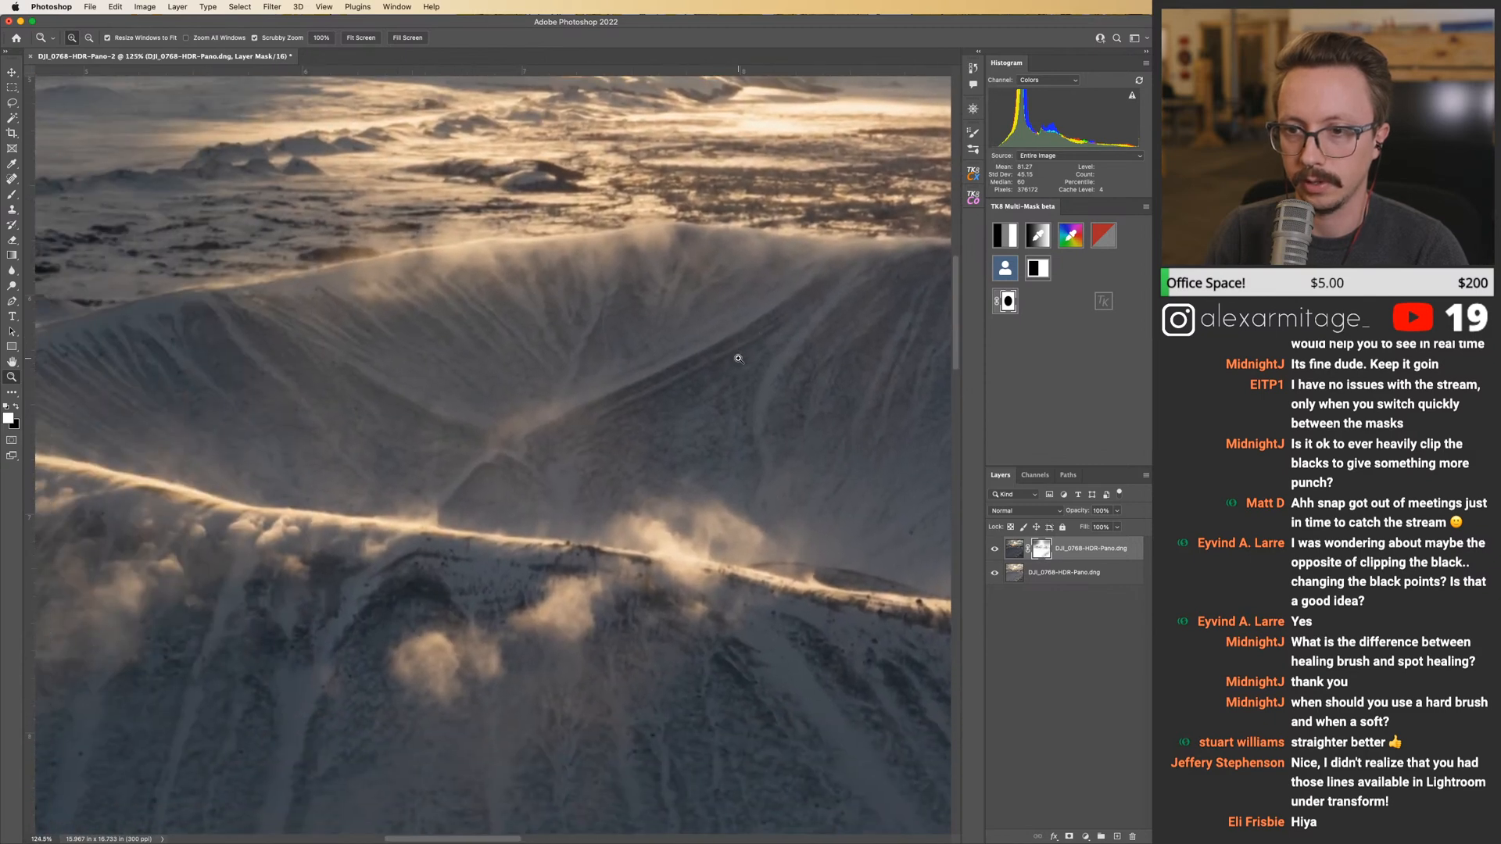
{"action": "key", "text": "ctrl+comma"}
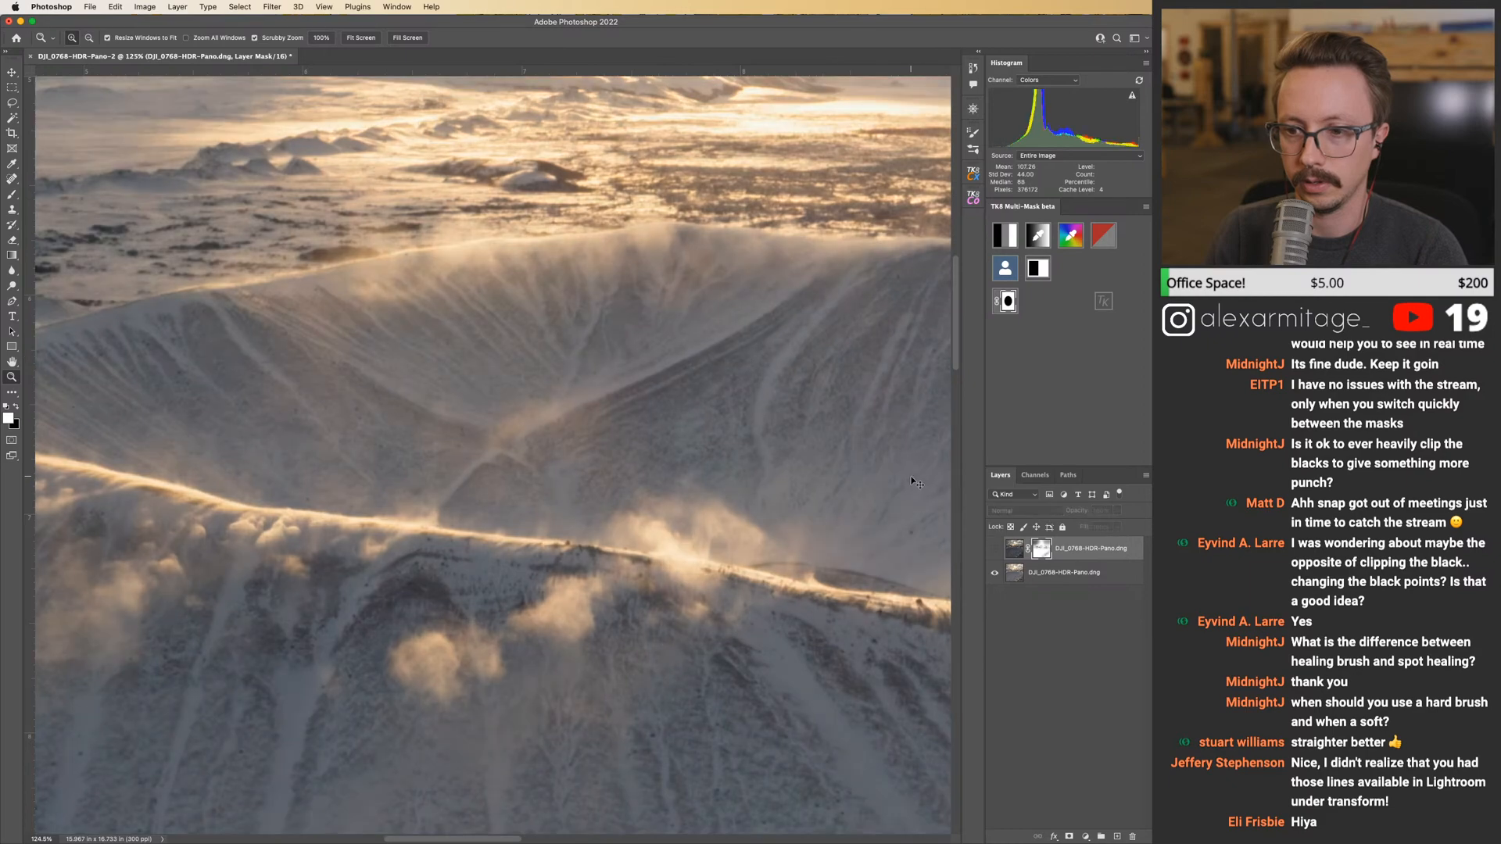
{"action": "left_click_drag", "start_coordinate": [915, 483], "coordinate": [536, 349]}
{"action": "key", "text": "ctrl+comma"}
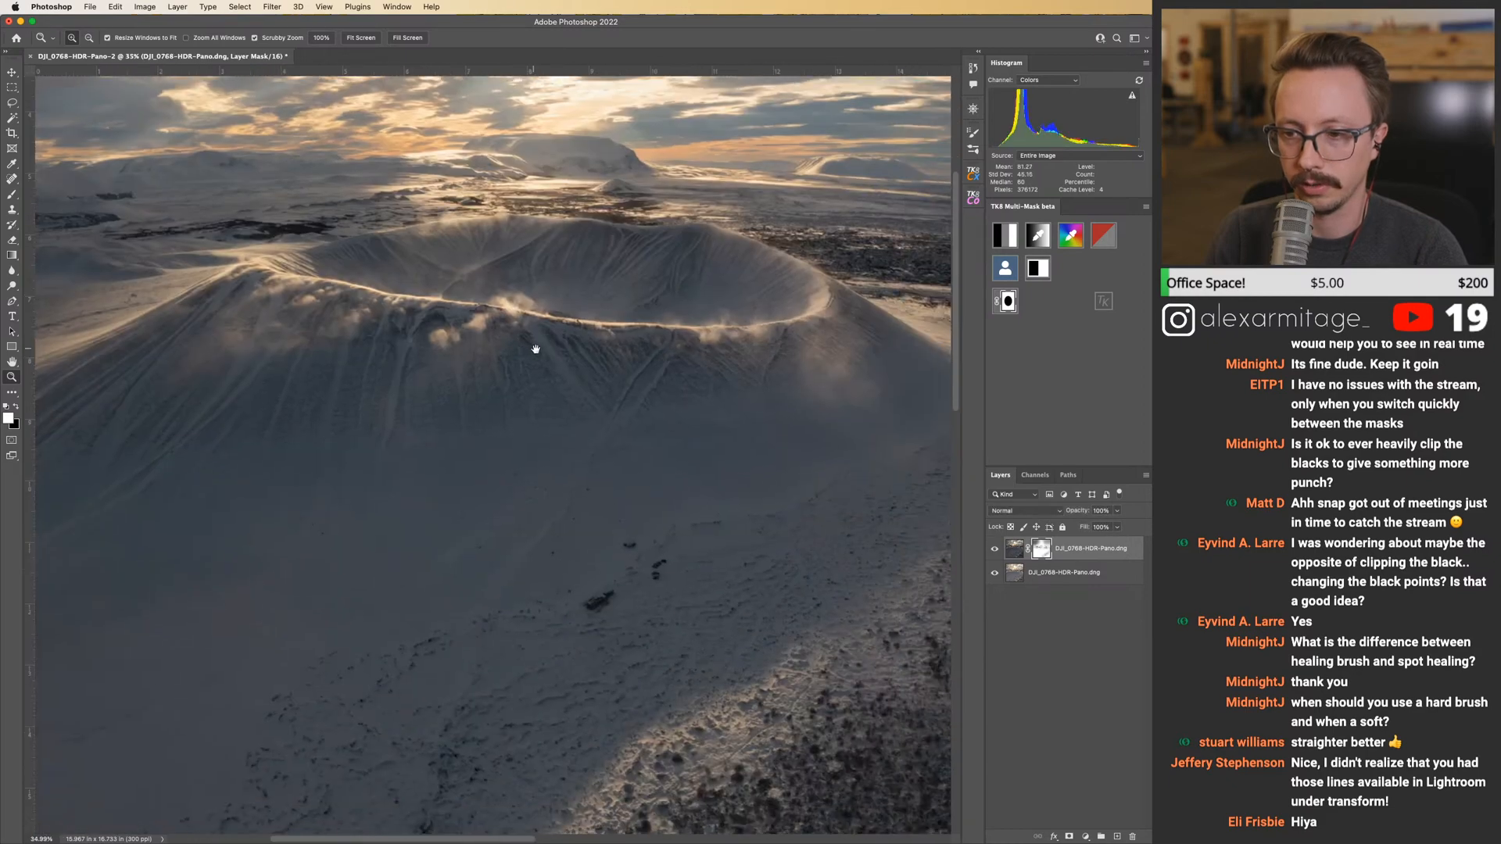
Compare the crater, plain and sky with the masked darker layer switched off and on.
{"action": "key", "text": "ctrl+comma"}
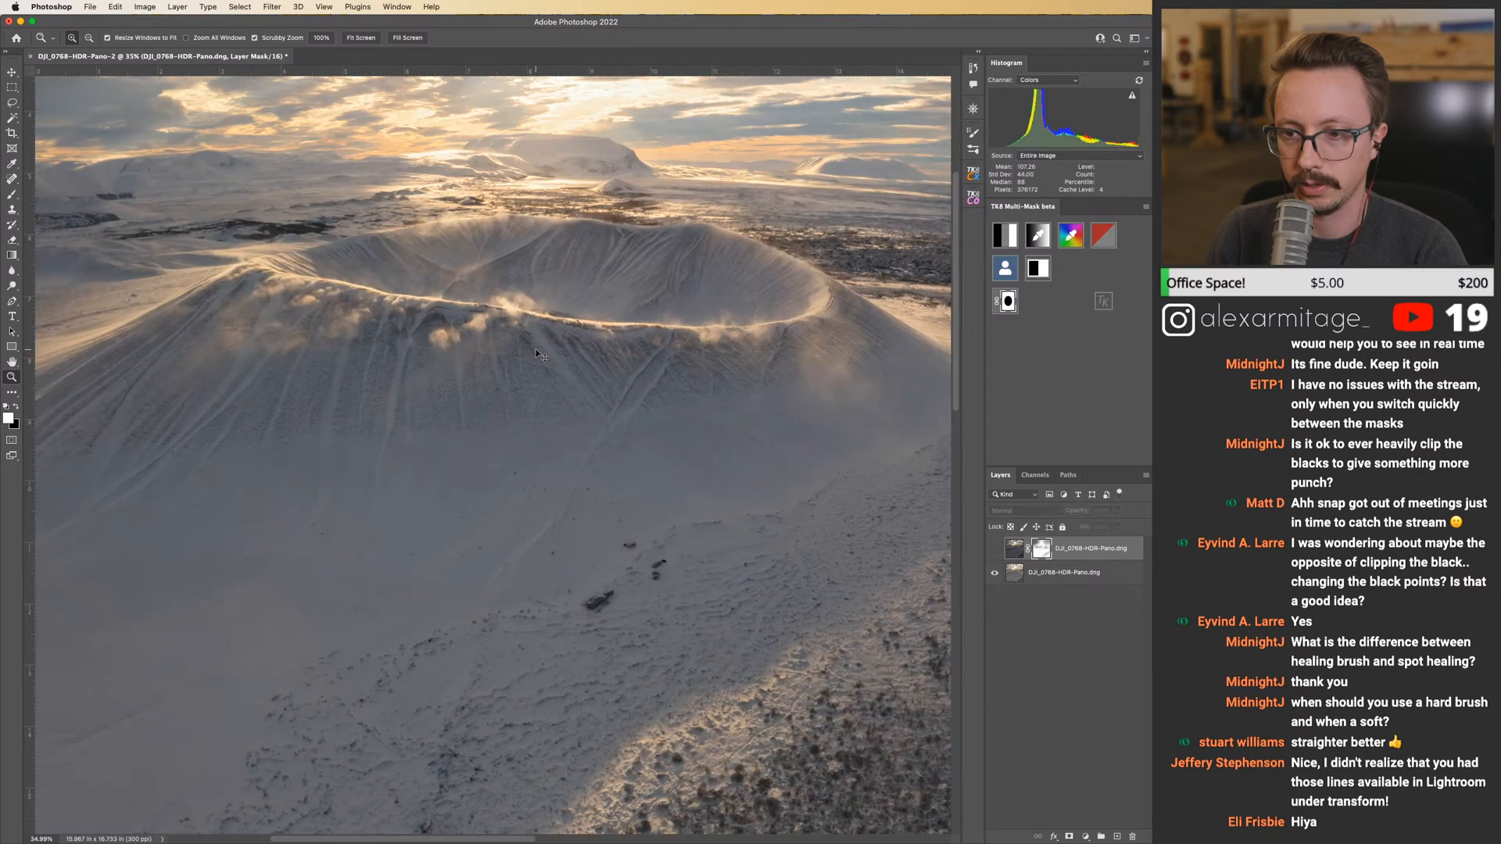
{"action": "scroll", "coordinate": [554, 558], "scroll_direction": "up", "scroll_amount": 5}
{"action": "scroll", "coordinate": [553, 558], "scroll_direction": "right", "scroll_amount": 5}
{"action": "key", "text": "ctrl+comma"}
{"action": "key", "text": "ctrl+comma"}
{"action": "key", "text": "ctrl+comma"}
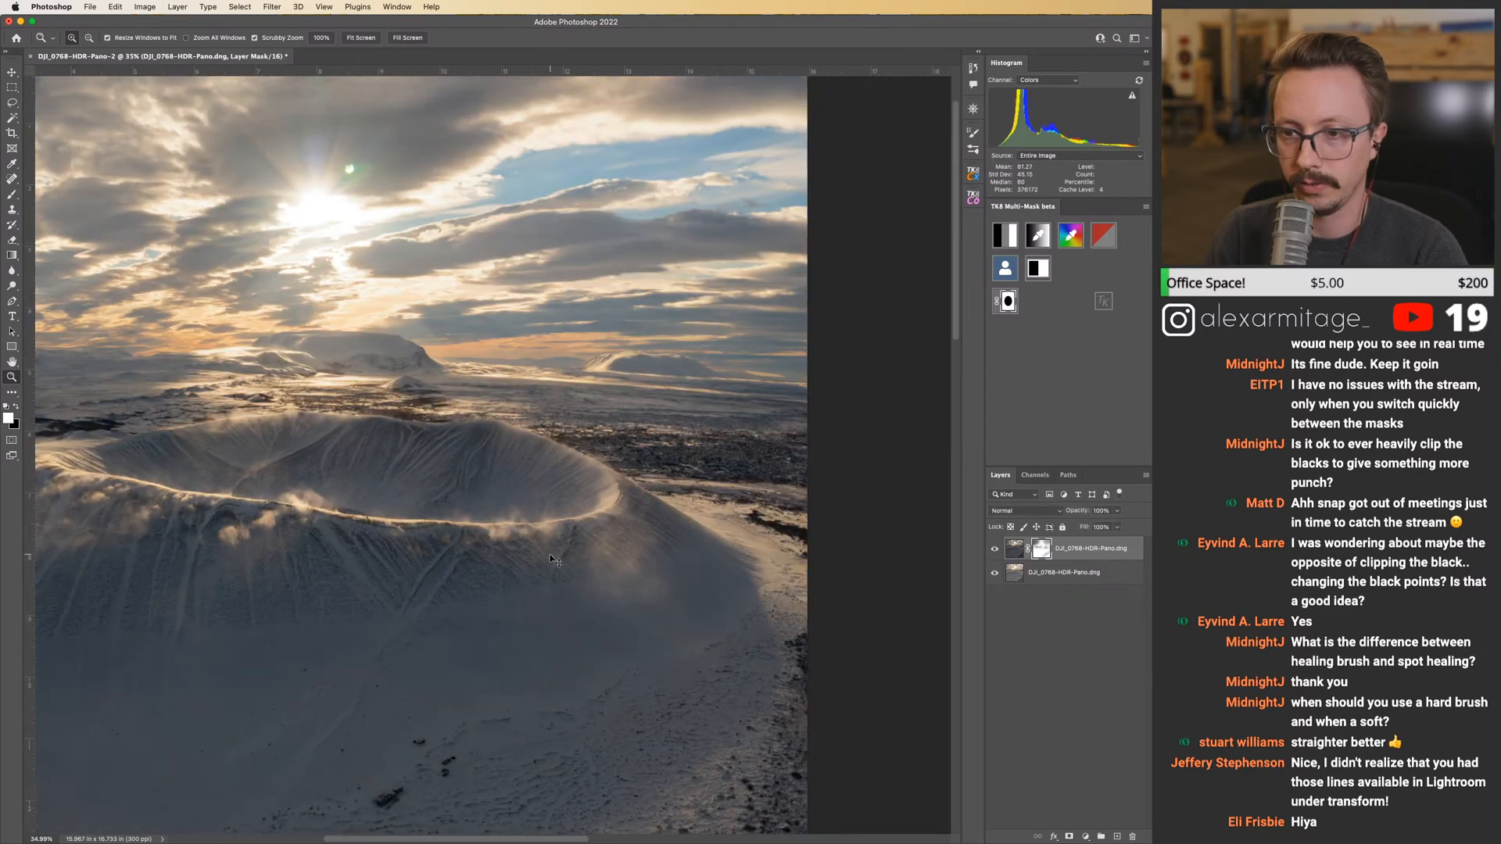
{"action": "scroll", "coordinate": [523, 550], "scroll_direction": "left", "scroll_amount": 5}
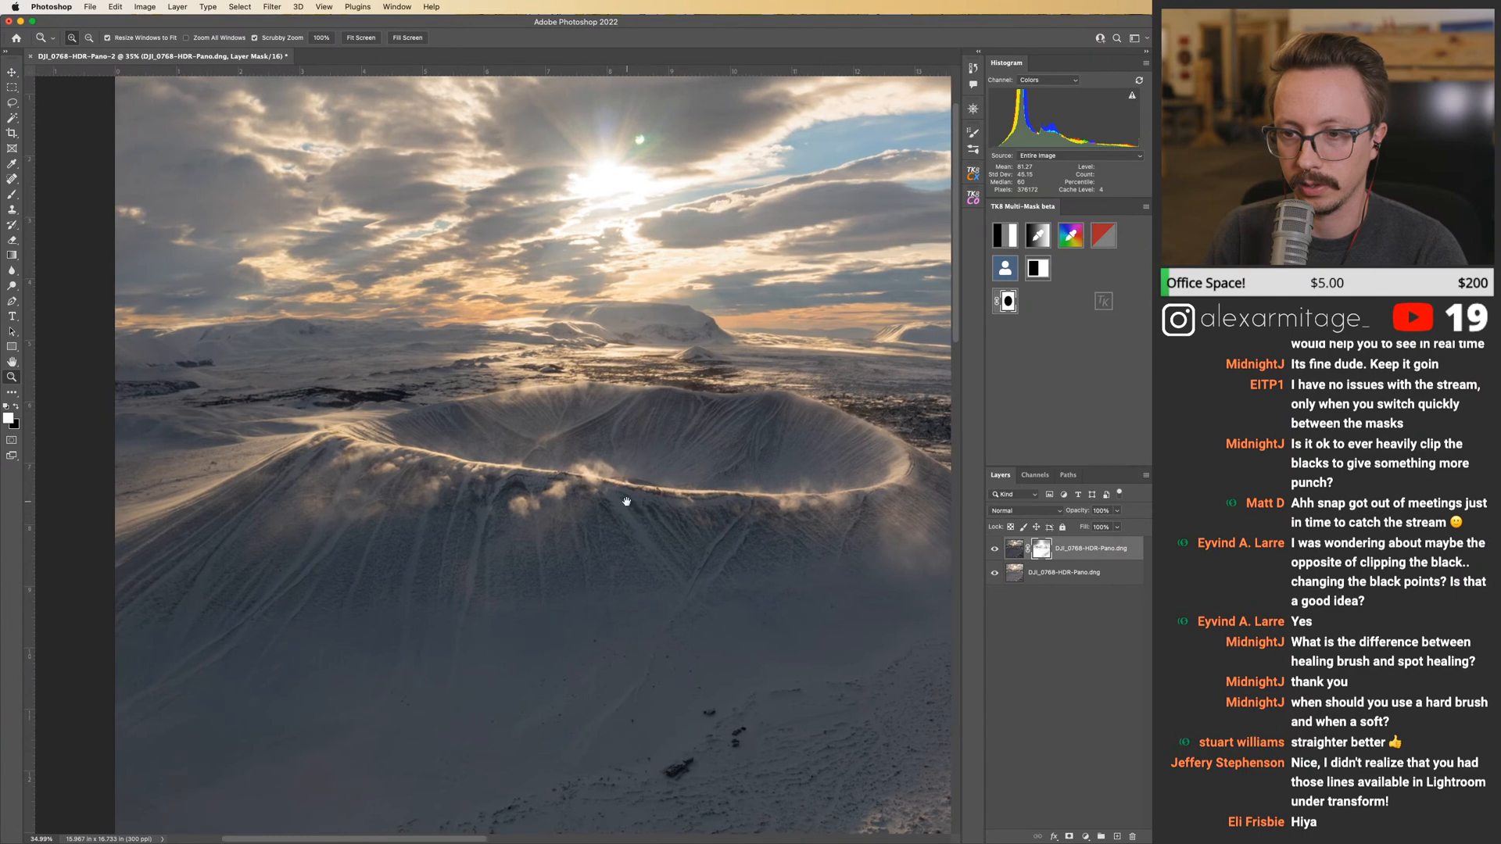
{"action": "key", "text": "ctrl+comma"}
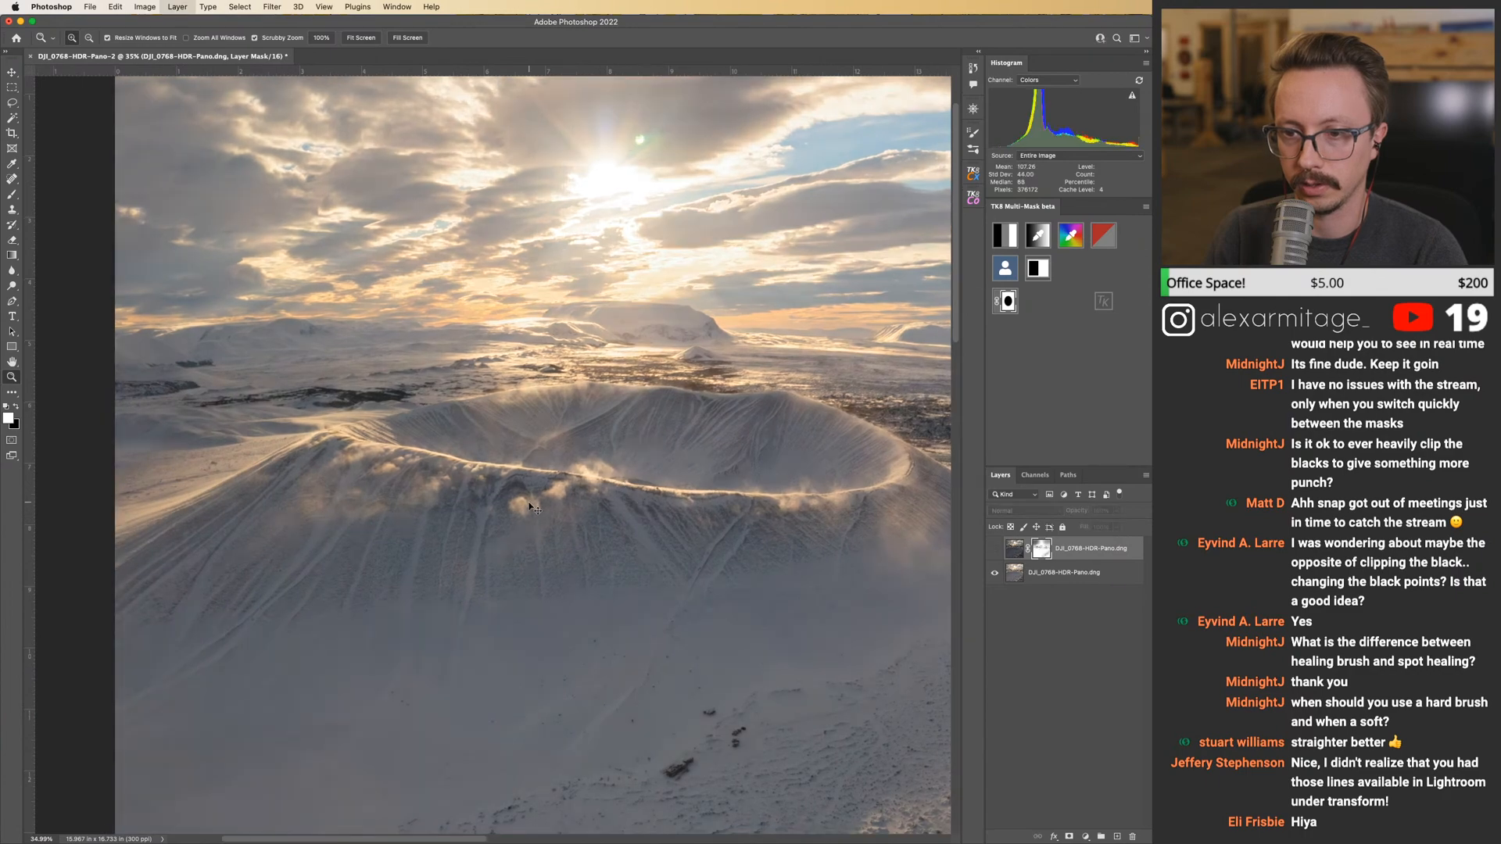
{"action": "key", "text": "ctrl+comma"}
Touch up the mask along the crater's front and back rims with a 900 px brush at 9% opacity, switching to black.
{"action": "key", "text": "b"}
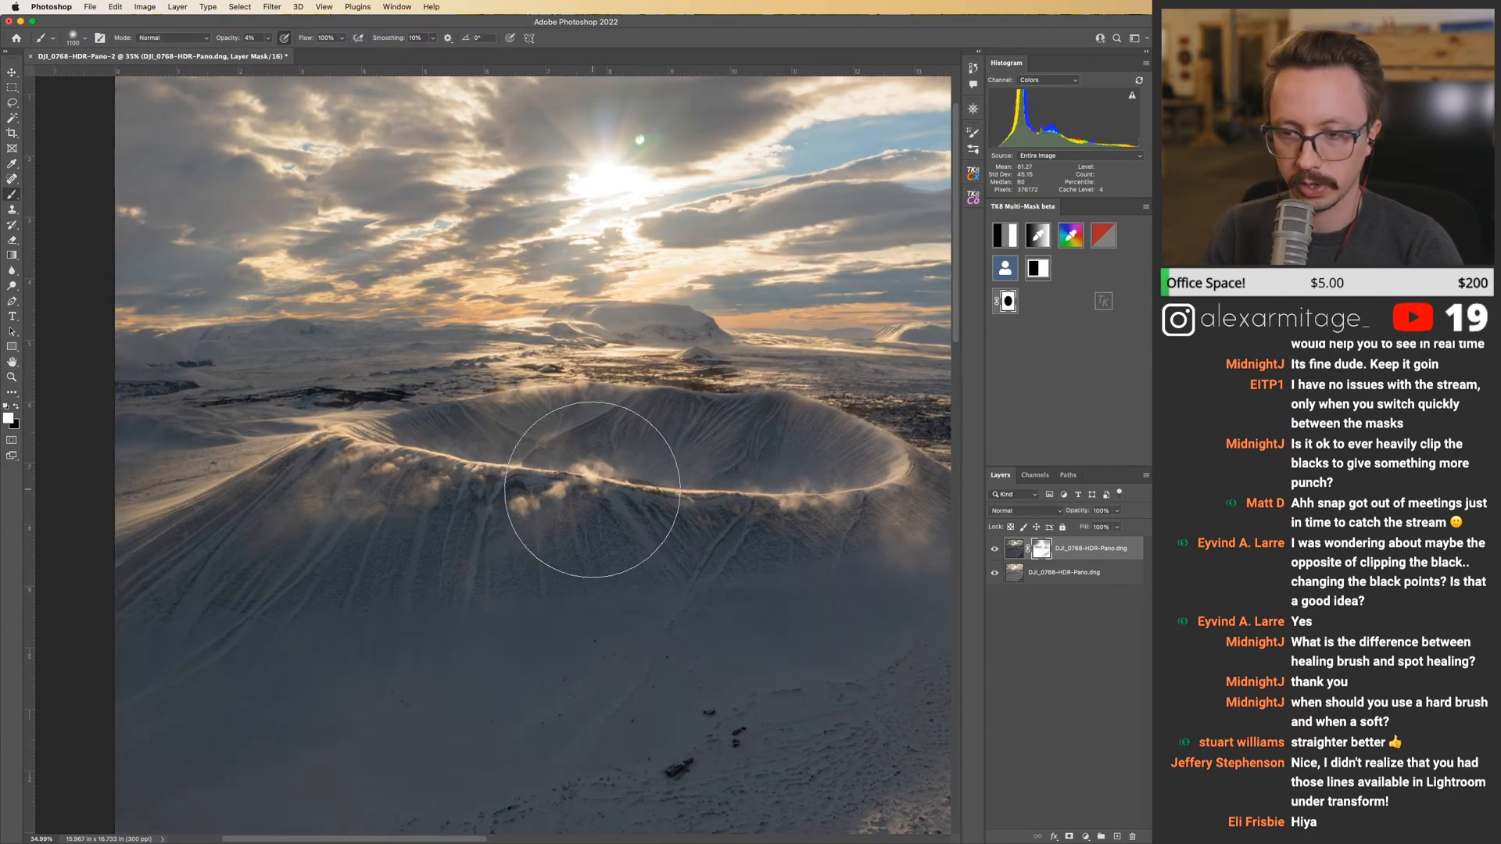
{"action": "key", "text": "0"}
{"action": "key", "text": "9"}
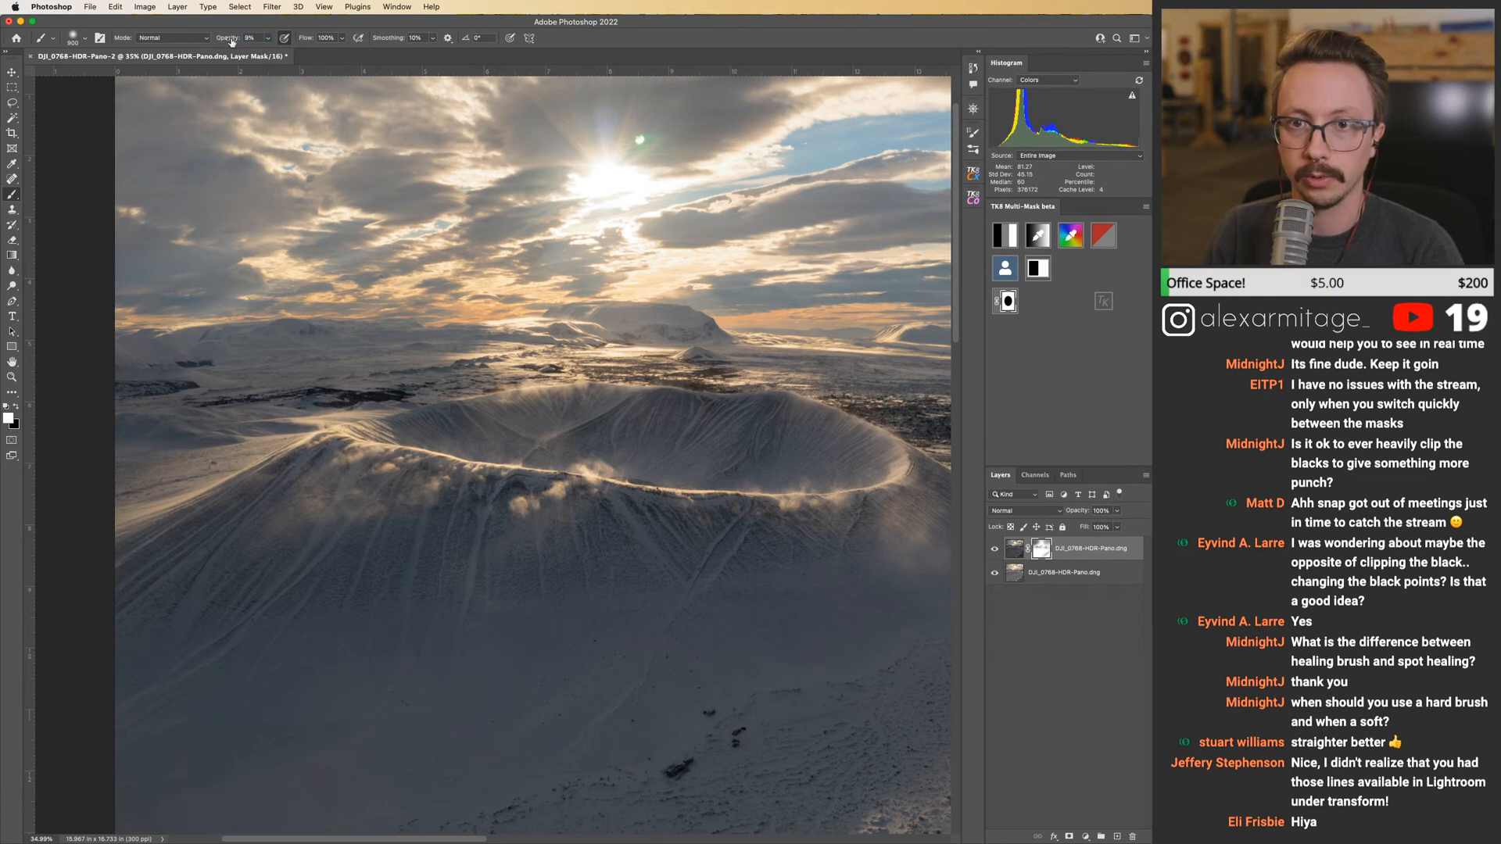
{"action": "mouse_move", "coordinate": [544, 504]}
{"action": "left_mouse_down"}
{"action": "mouse_move", "coordinate": [452, 496]}
{"action": "mouse_move", "coordinate": [596, 537]}
{"action": "mouse_move", "coordinate": [695, 529]}
{"action": "mouse_move", "coordinate": [701, 513]}
{"action": "left_mouse_up"}
{"action": "key", "text": "x"}
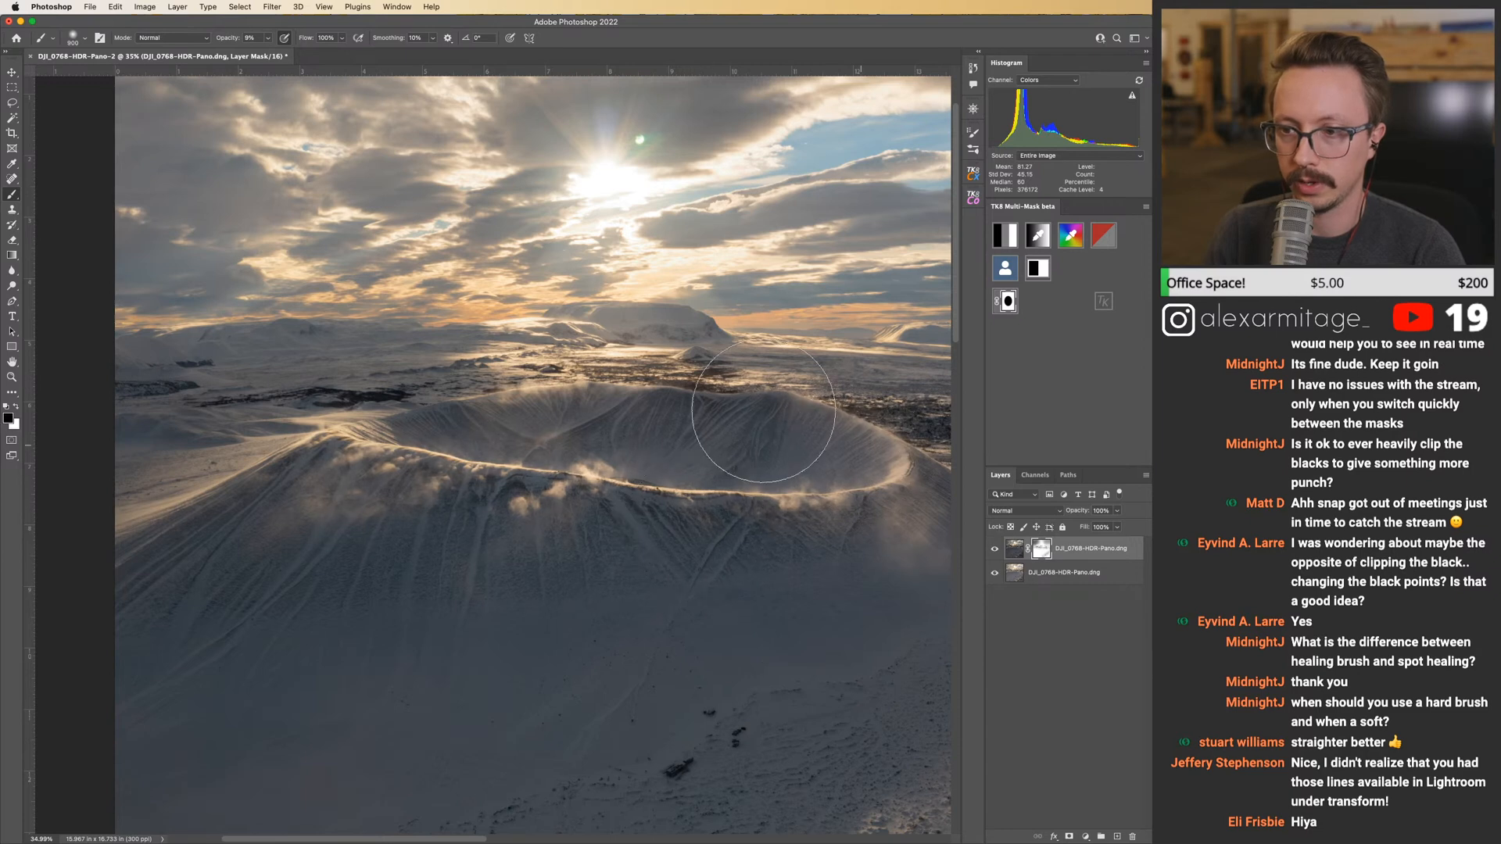
{"action": "mouse_move", "coordinate": [530, 395]}
{"action": "left_mouse_down"}
{"action": "mouse_move", "coordinate": [613, 536]}
{"action": "mouse_move", "coordinate": [486, 537]}
{"action": "mouse_move", "coordinate": [383, 411]}
{"action": "mouse_move", "coordinate": [121, 512]}
{"action": "mouse_move", "coordinate": [410, 451]}
{"action": "mouse_move", "coordinate": [437, 375]}
{"action": "mouse_move", "coordinate": [738, 520]}
{"action": "mouse_move", "coordinate": [446, 348]}
{"action": "left_mouse_up"}
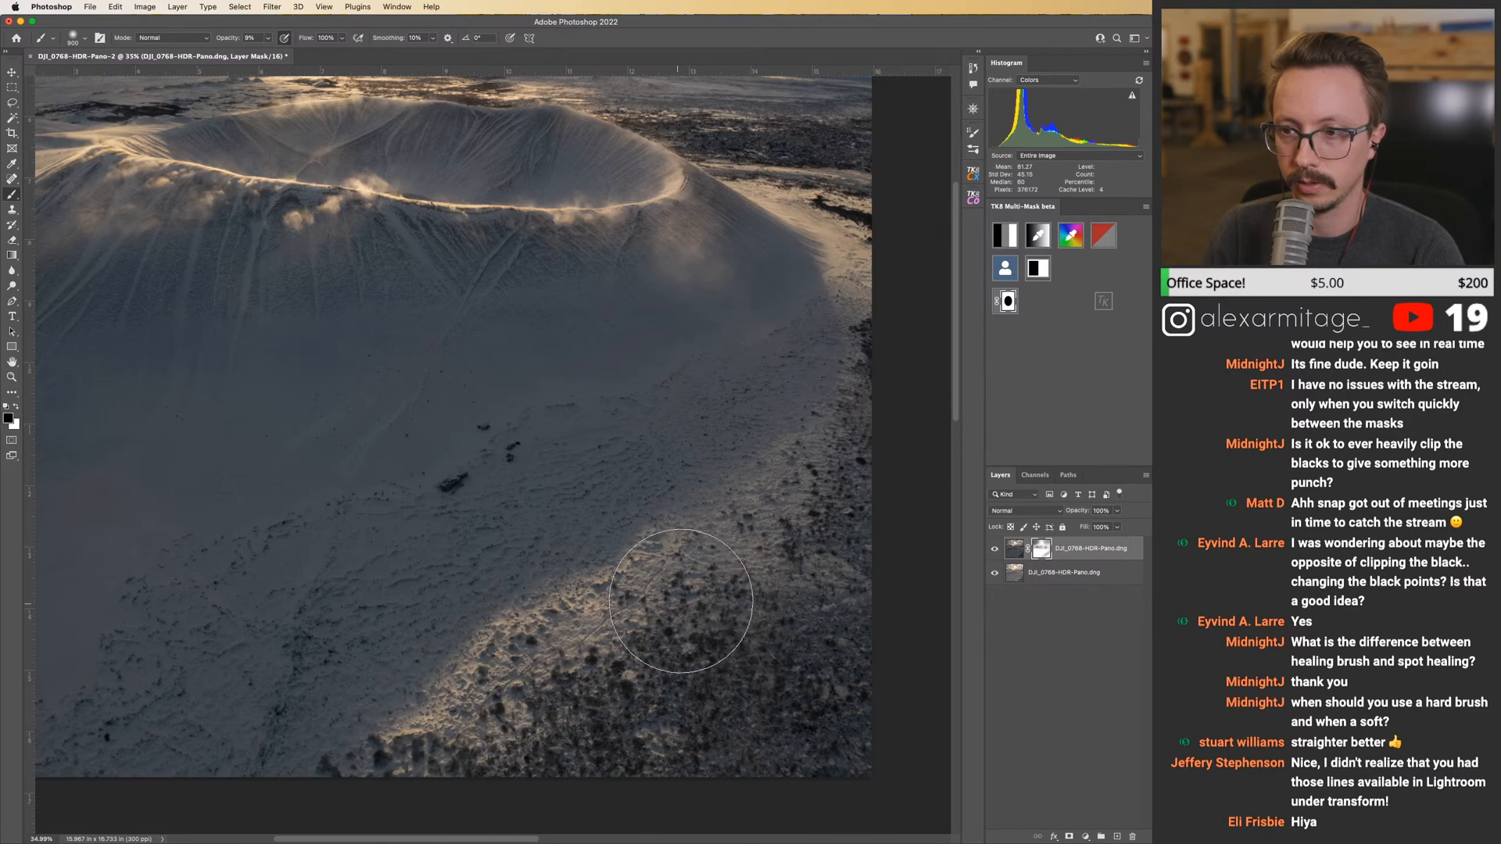
Stamp all visible layers into a new merged layer on top of the stack and check it hidden and shown.
{"action": "left_click_drag", "start_coordinate": [670, 196], "coordinate": [781, 342]}
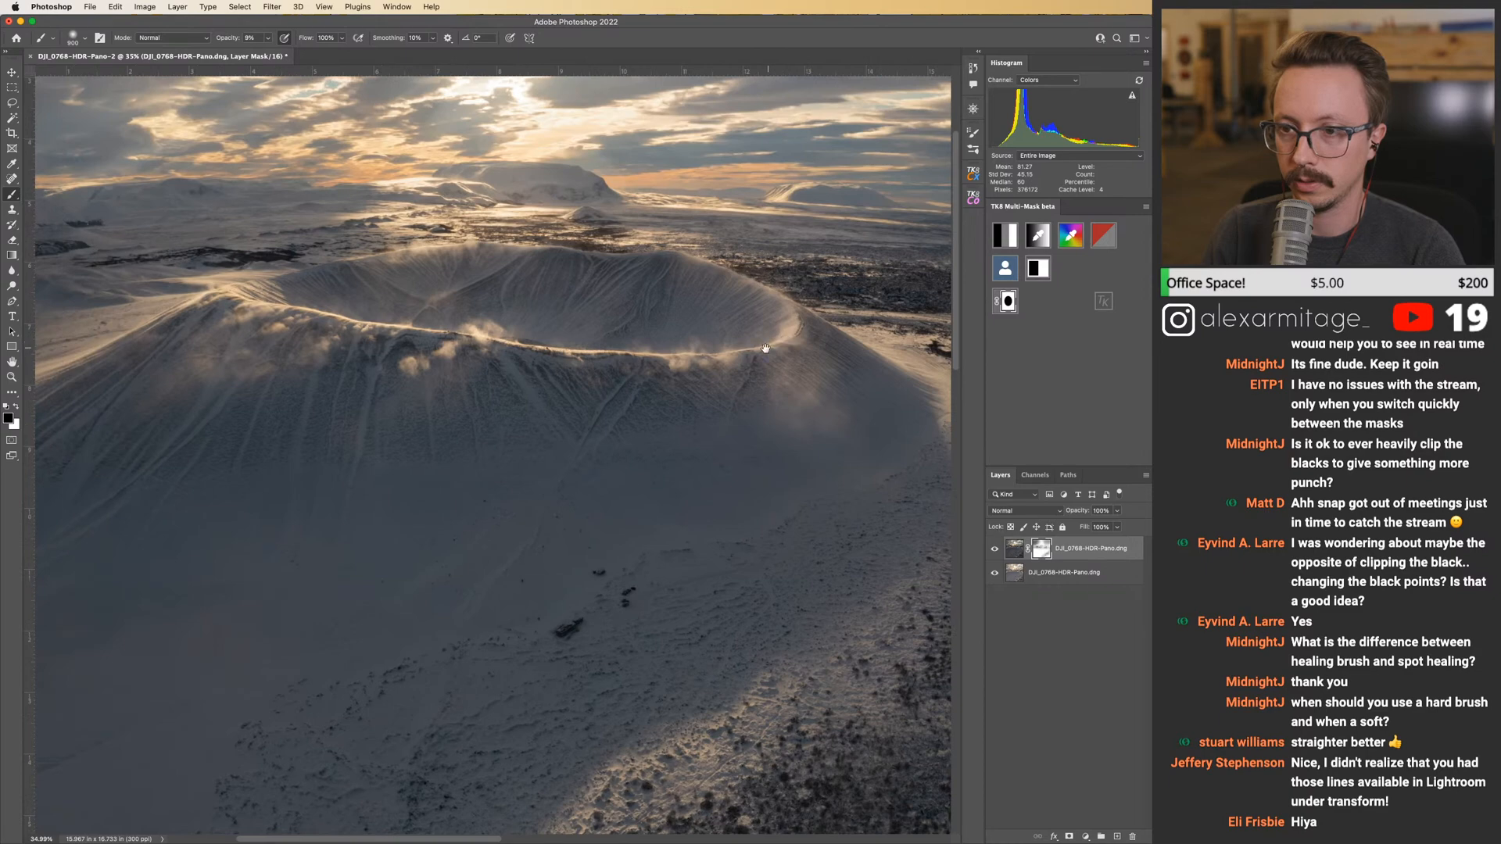
{"action": "scroll", "coordinate": [771, 347], "scroll_direction": "up", "scroll_amount": 3}
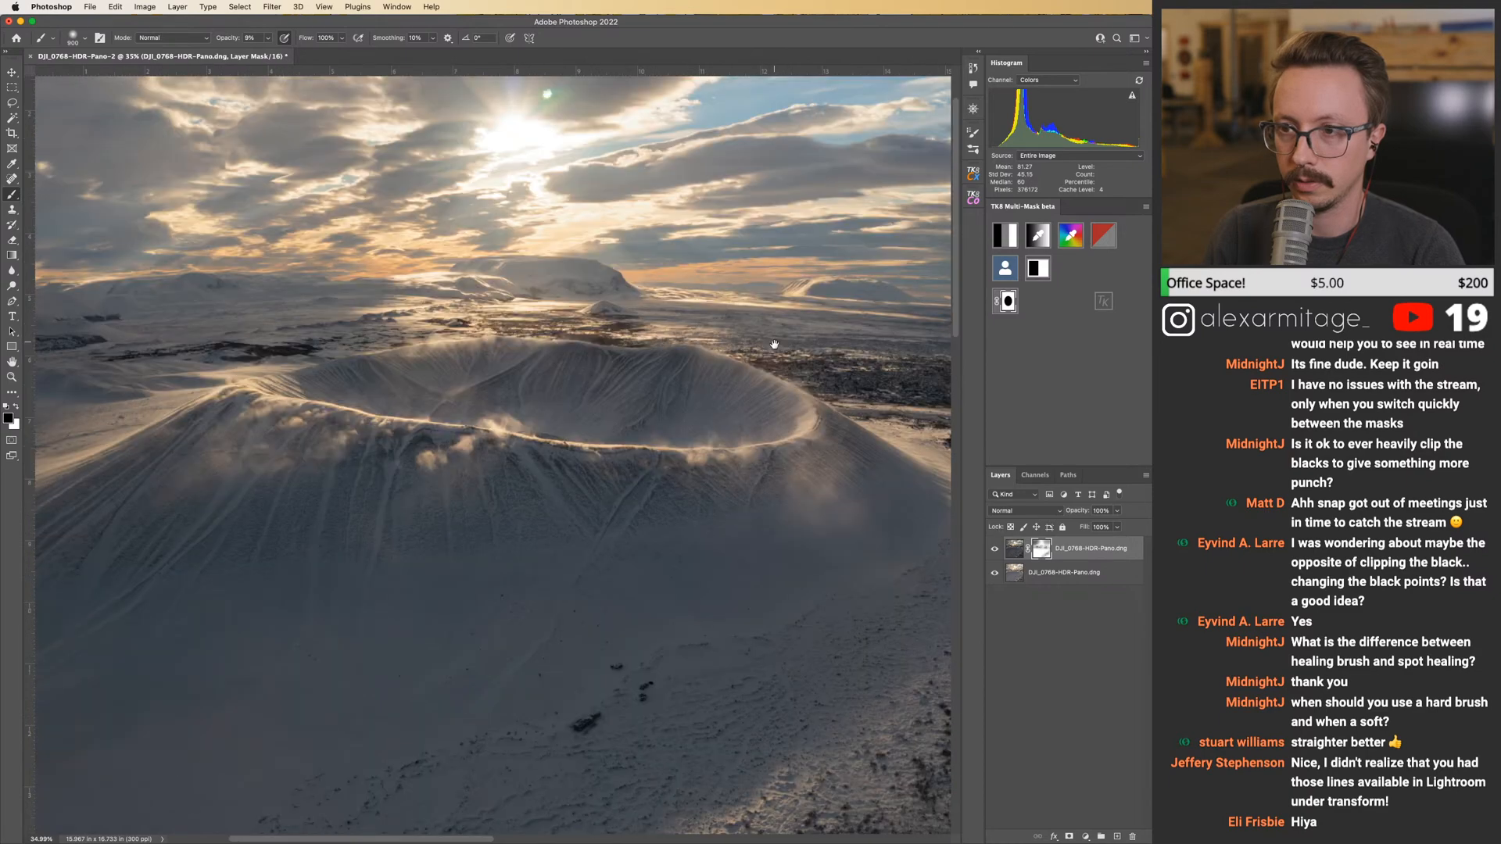
{"action": "left_click_drag", "start_coordinate": [774, 344], "coordinate": [804, 399]}
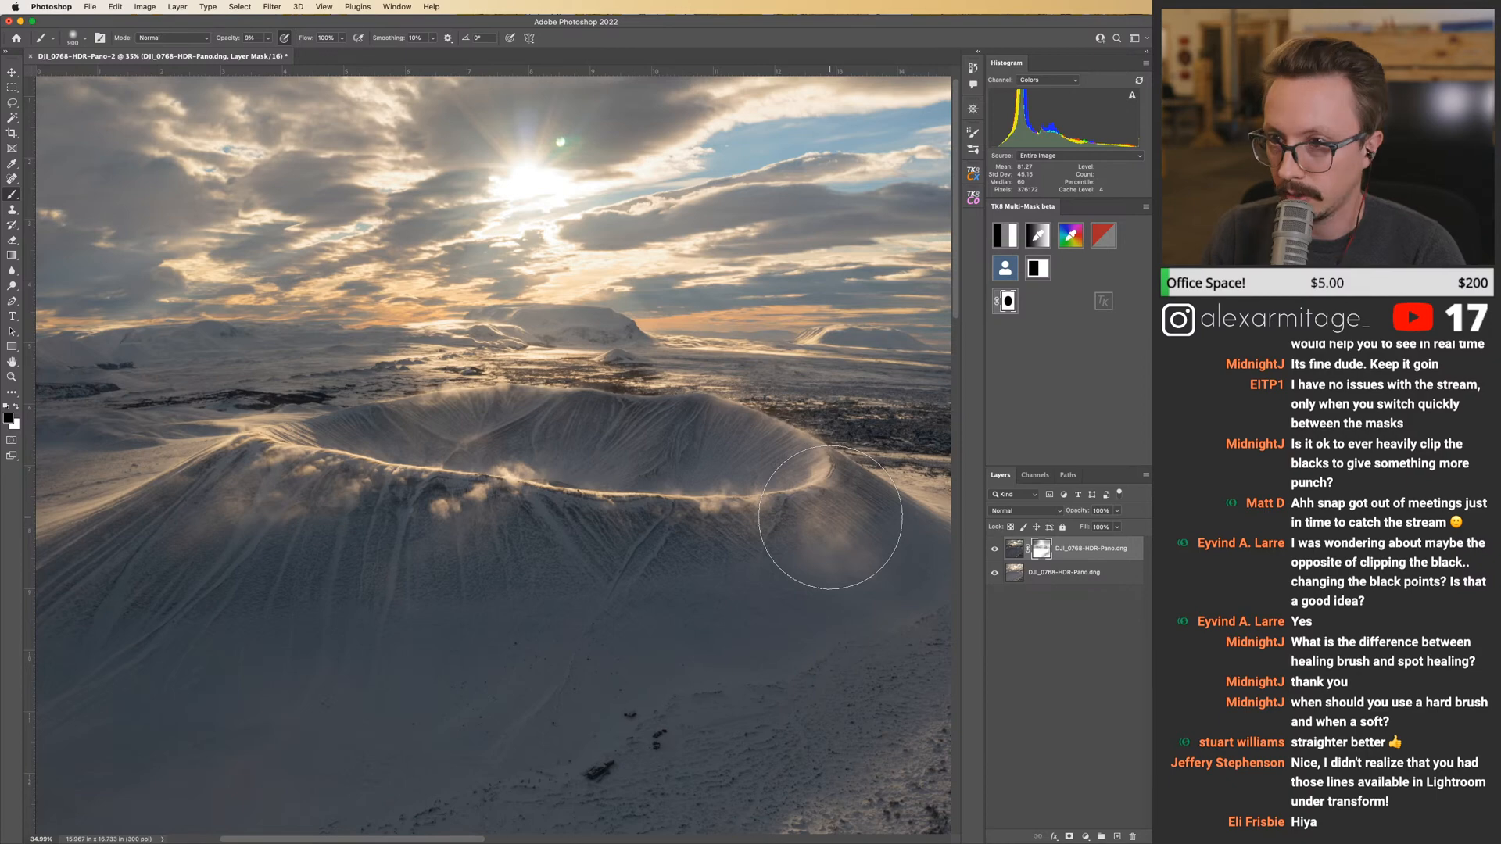
{"action": "key", "text": "z"}
{"action": "left_click", "coordinate": [831, 517], "text": "alt"}
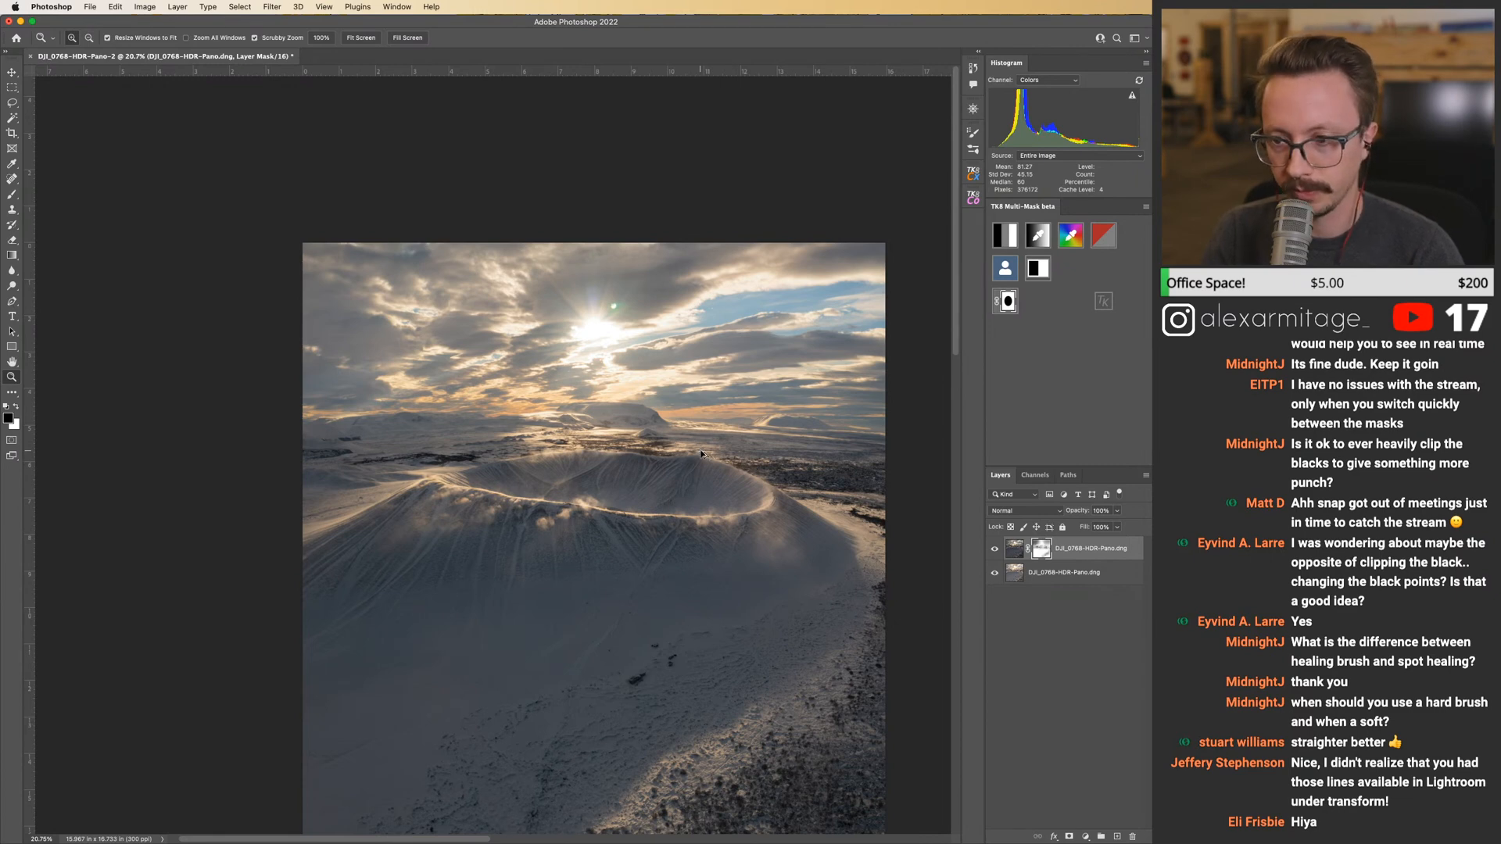
{"action": "key", "text": "super+alt+shift+e"}
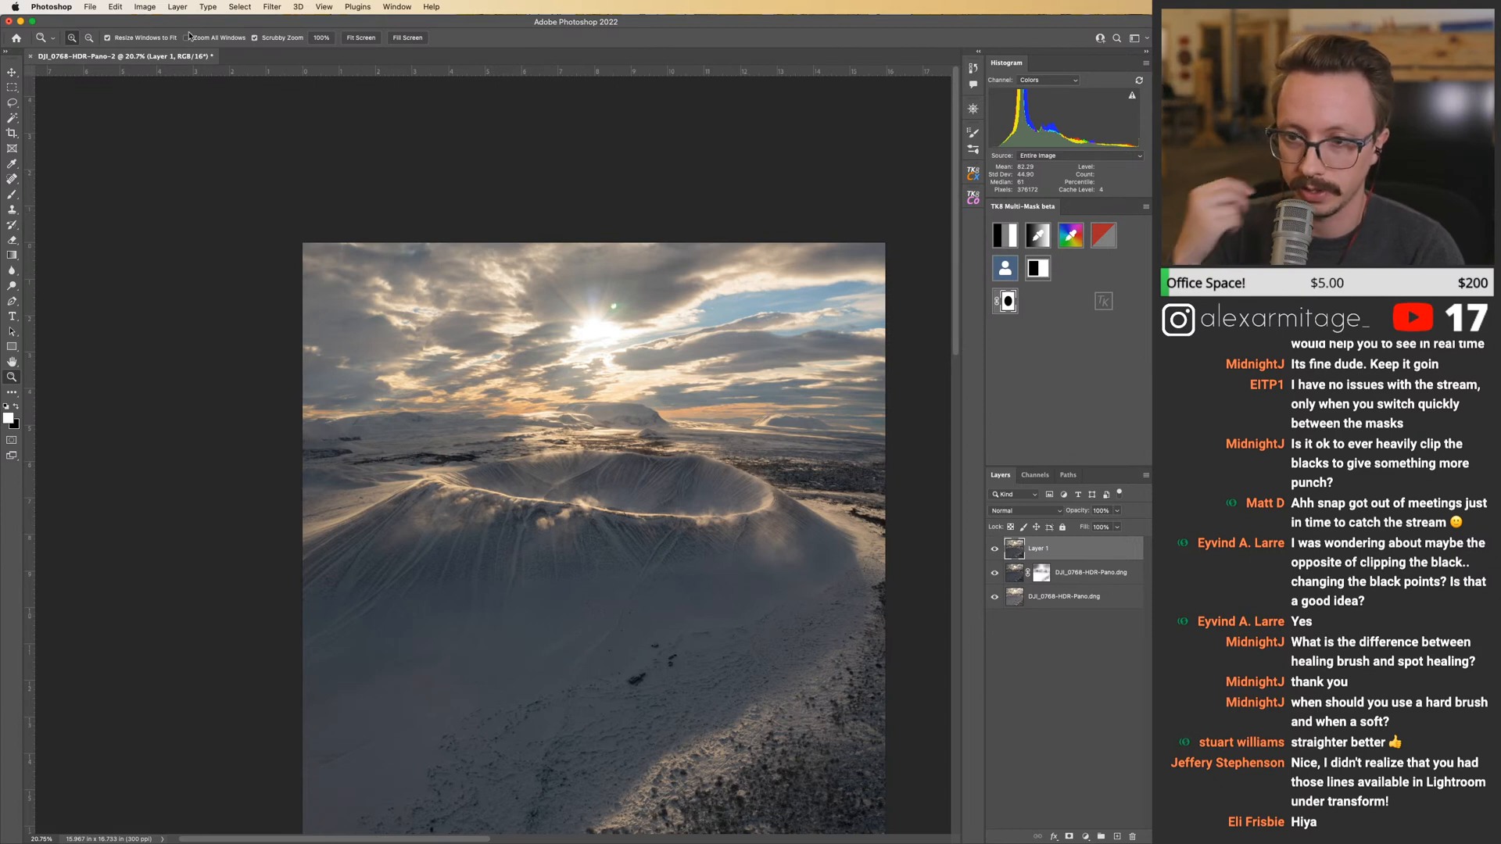
{"action": "left_click", "coordinate": [996, 551]}
{"action": "left_click", "coordinate": [995, 551]}
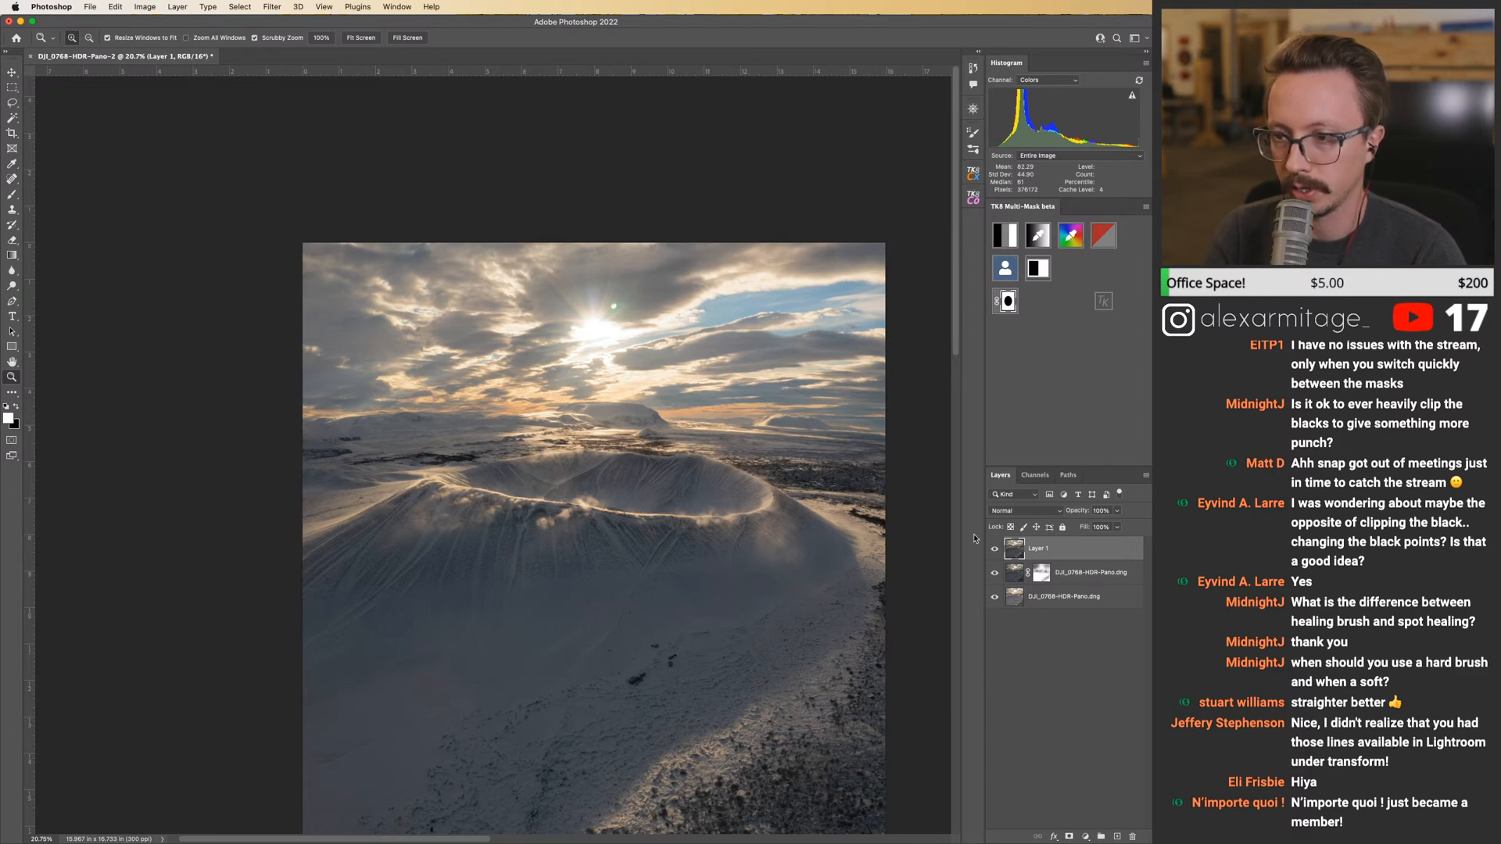
Warp the merged layer to straighten the curved horizon, nudging its middle down and both side edges up.
{"action": "left_click", "coordinate": [115, 6]}
{"action": "mouse_move", "coordinate": [172, 267]}
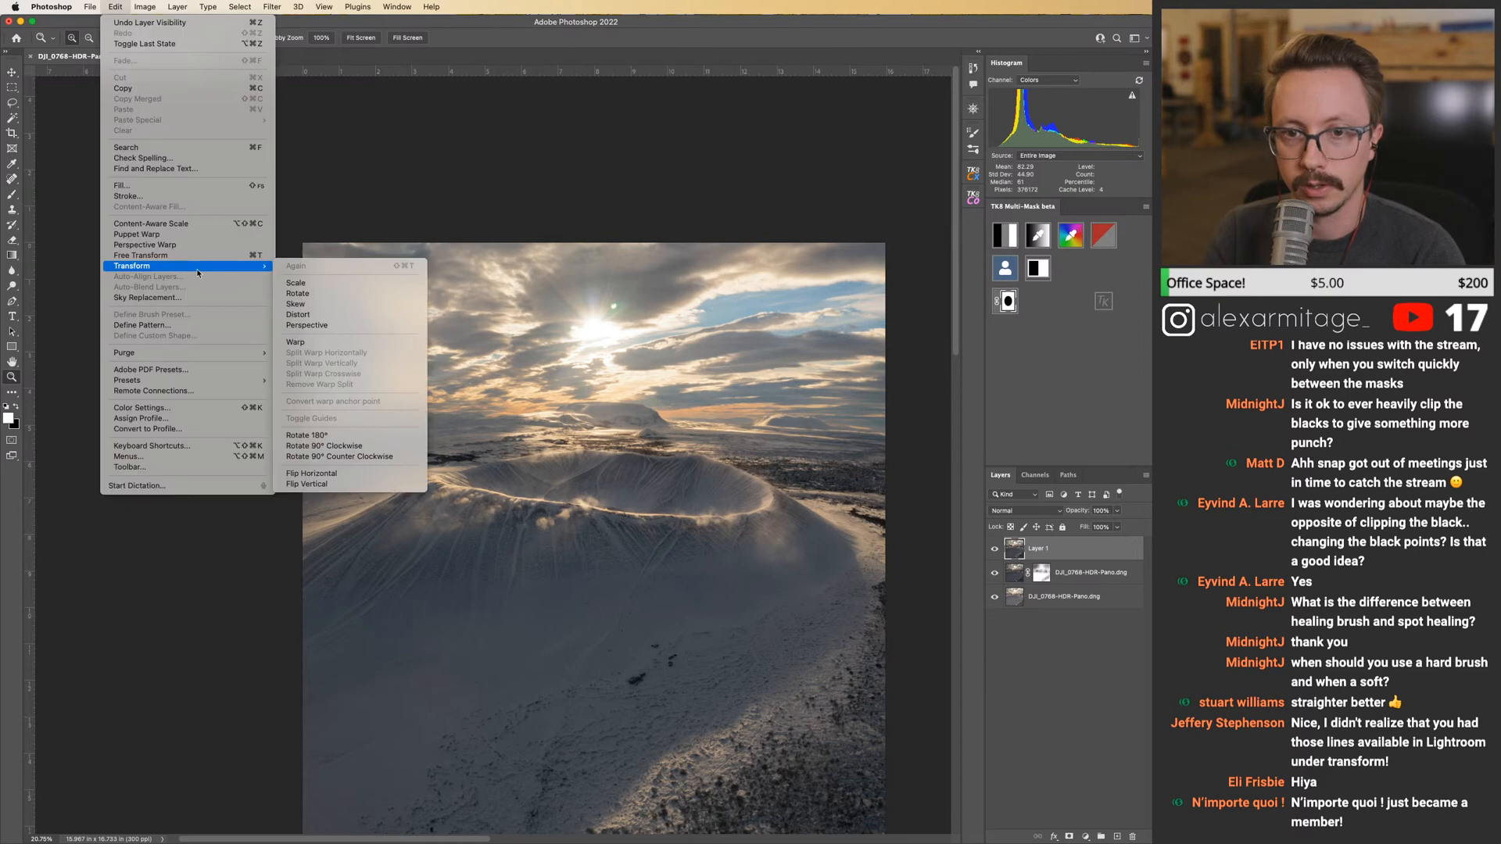
{"action": "left_click", "coordinate": [296, 342]}
{"action": "left_click_drag", "start_coordinate": [488, 440], "coordinate": [497, 442]}
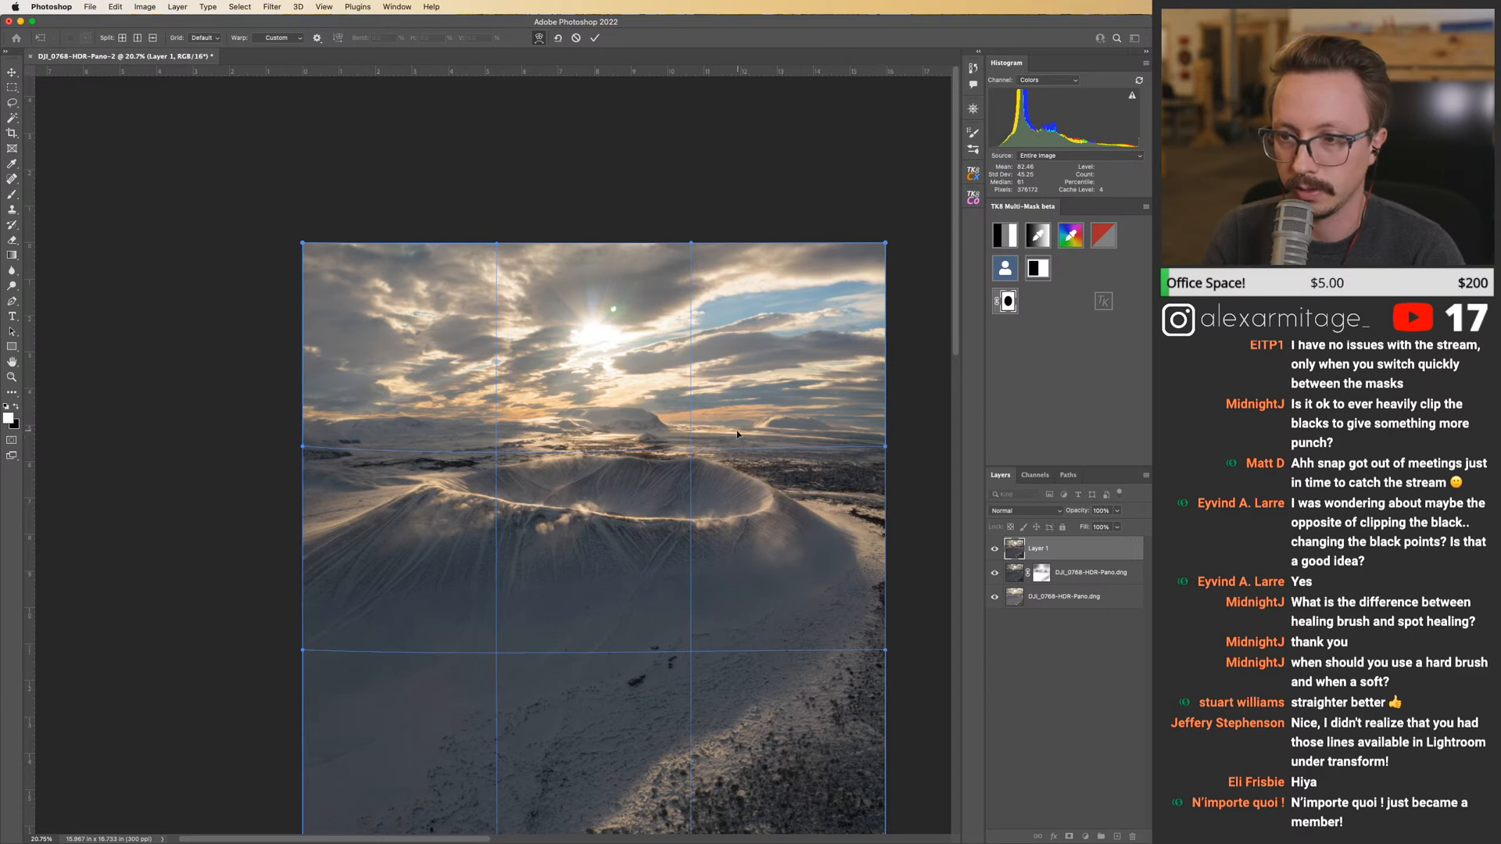
{"action": "left_click_drag", "start_coordinate": [698, 431], "coordinate": [698, 436]}
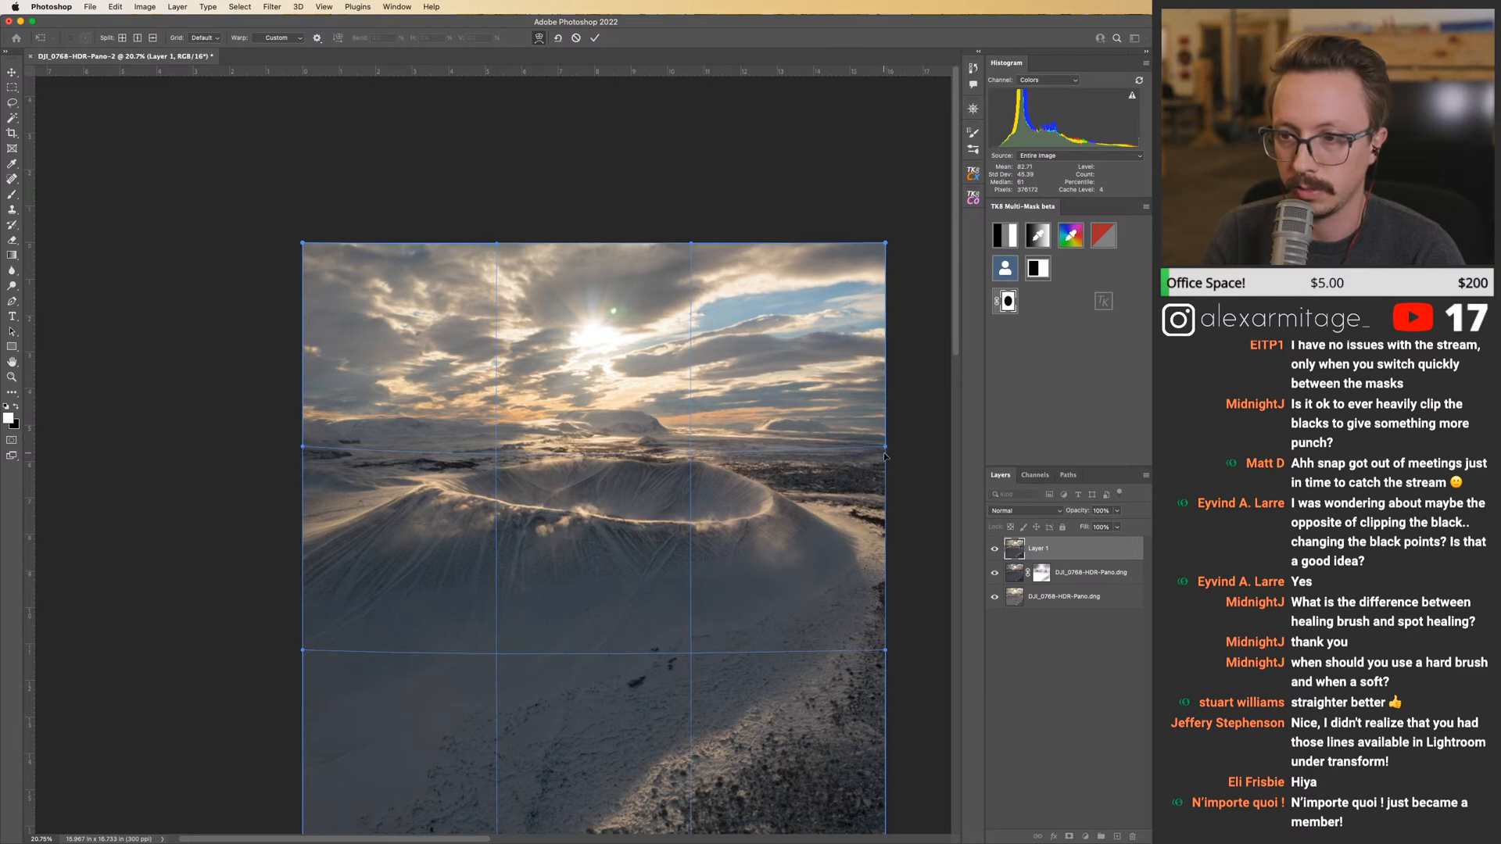
{"action": "left_click_drag", "start_coordinate": [888, 453], "coordinate": [805, 426]}
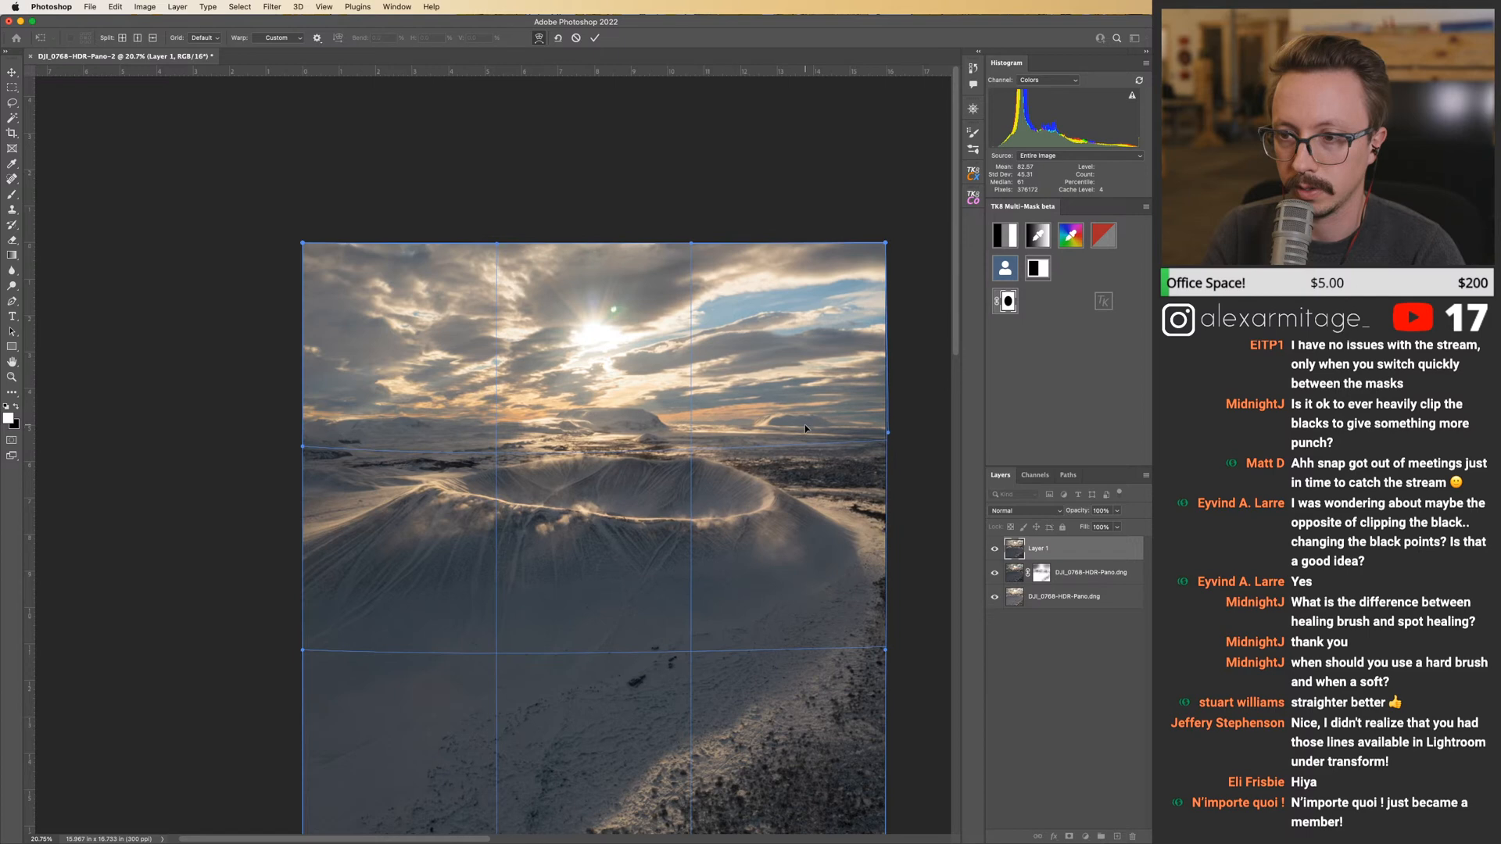
{"action": "left_click_drag", "start_coordinate": [887, 435], "coordinate": [888, 439]}
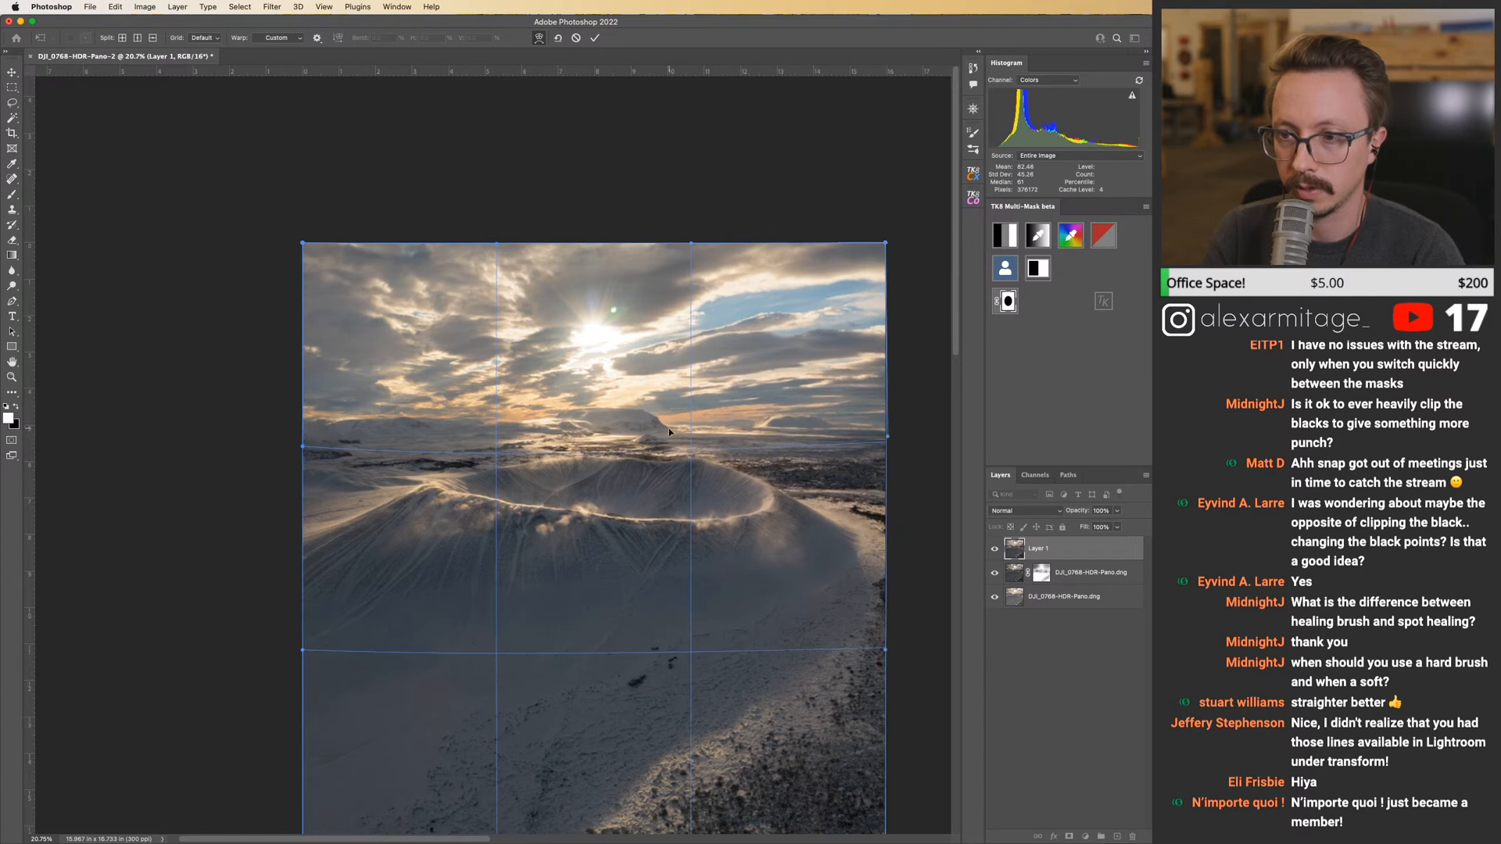
{"action": "left_click_drag", "start_coordinate": [669, 429], "coordinate": [665, 429]}
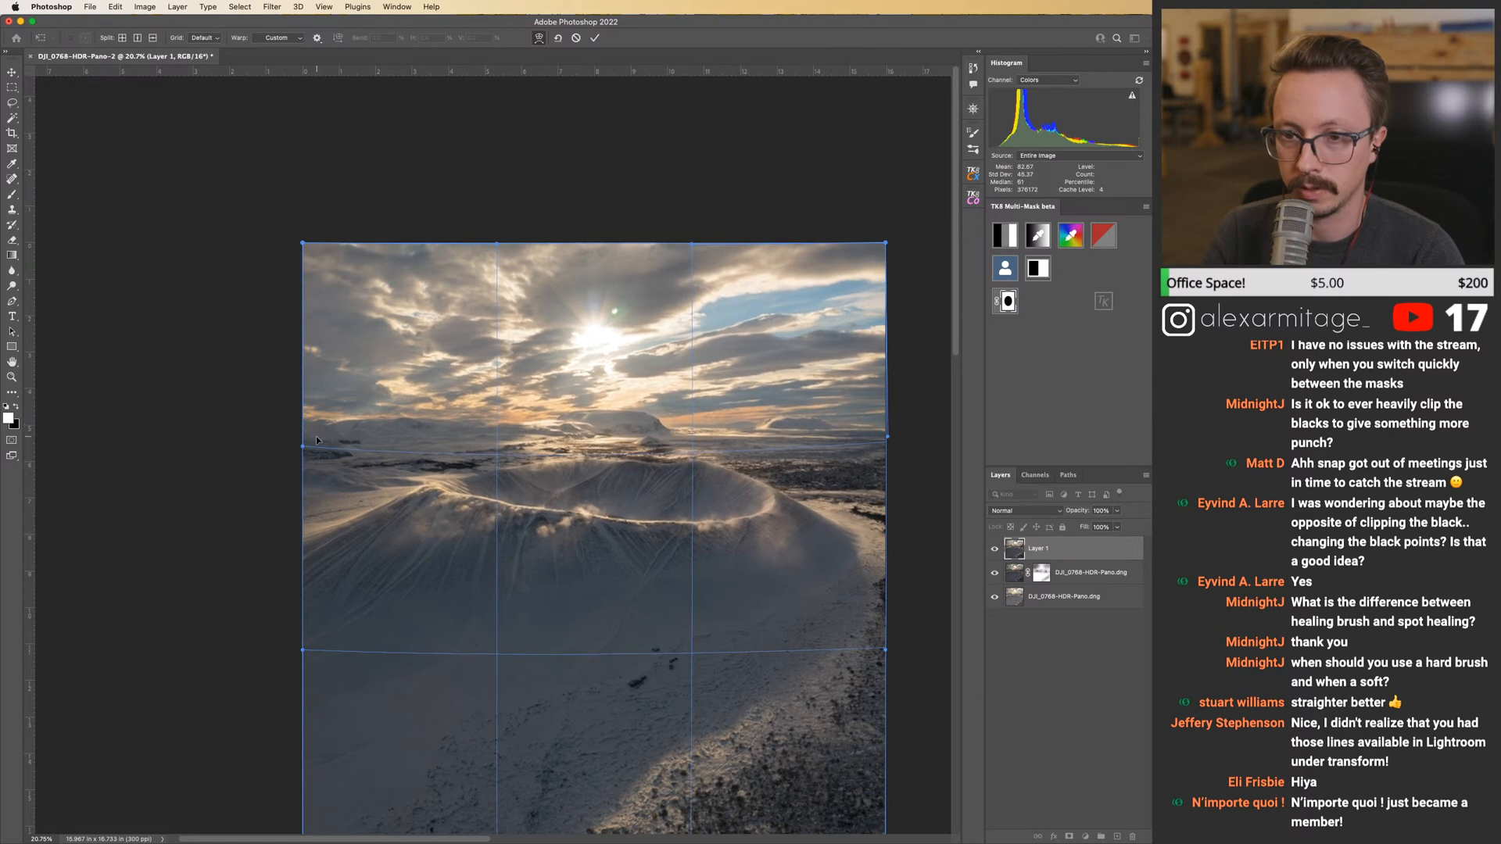
{"action": "left_click_drag", "start_coordinate": [333, 435], "coordinate": [330, 428]}
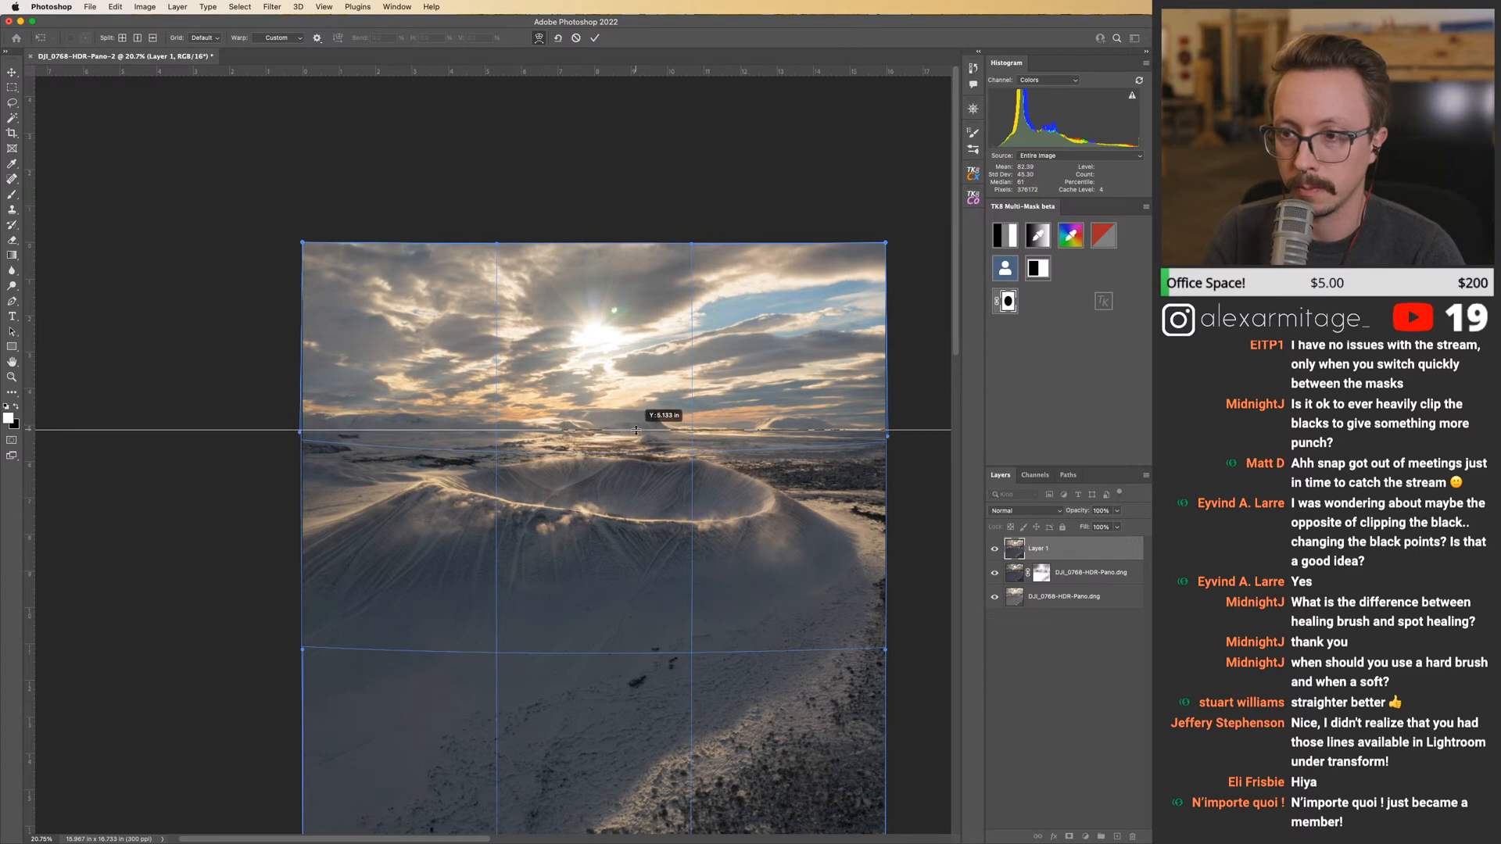
Fine-tune the warp's side edges slightly downward against a temporary horizontal guide at about 5.15 in, and apply the warp.
{"action": "left_click", "coordinate": [636, 431]}
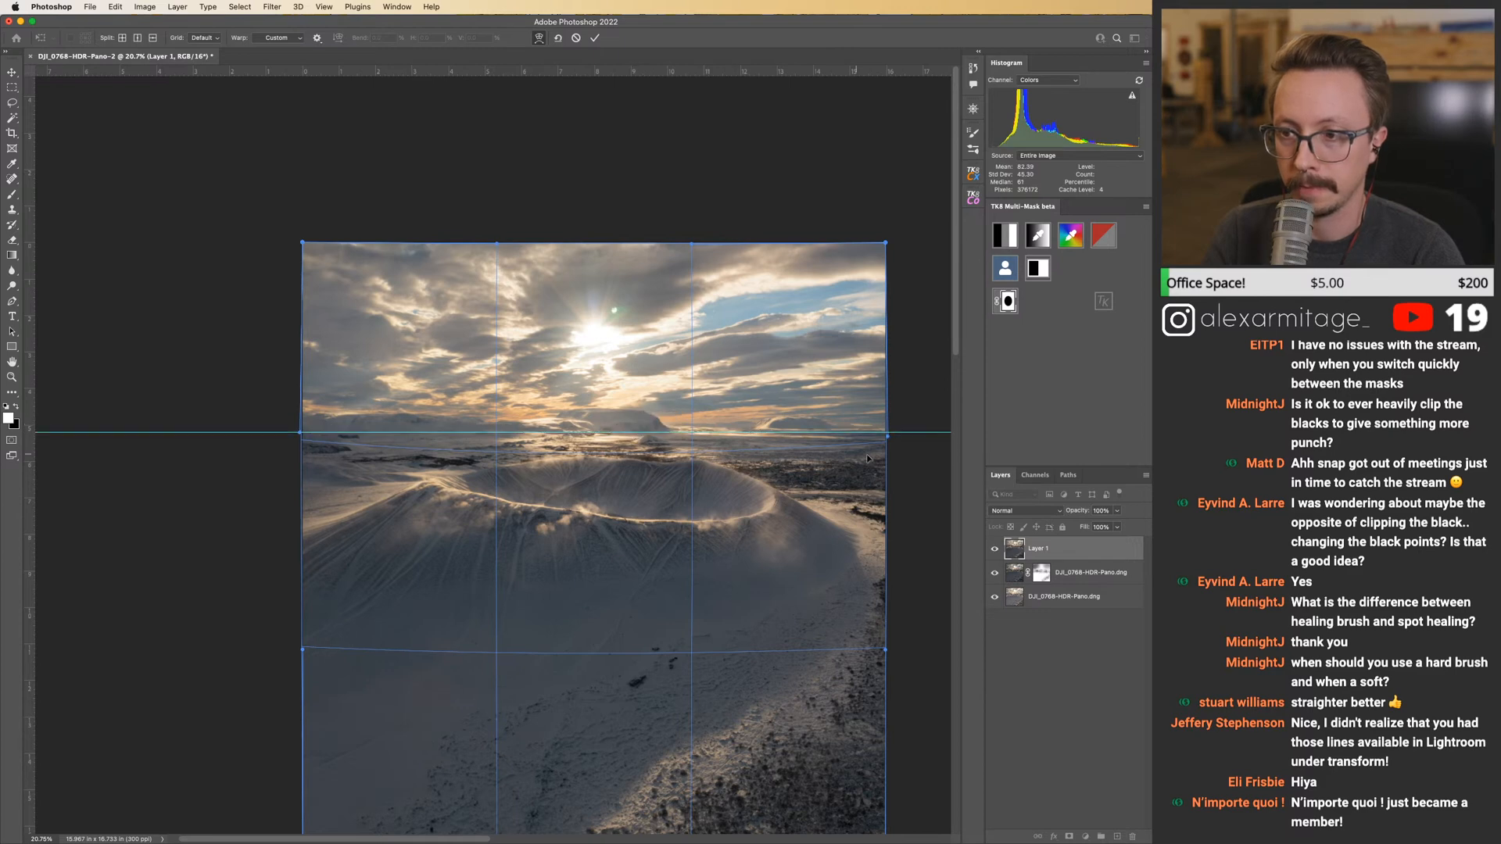
{"action": "left_click_drag", "start_coordinate": [889, 442], "coordinate": [890, 445]}
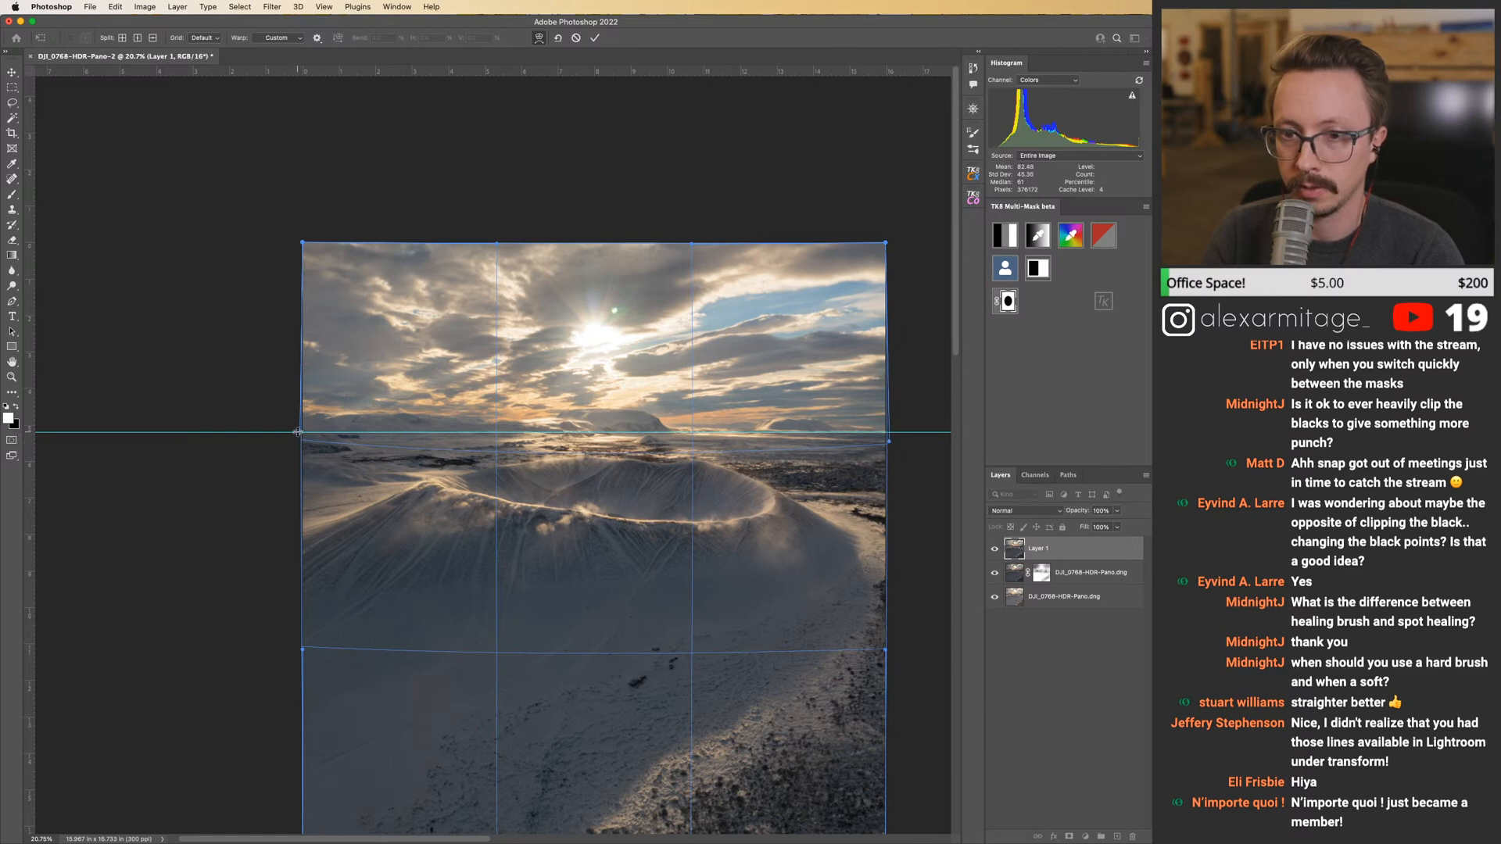
{"action": "left_click_drag", "start_coordinate": [299, 437], "coordinate": [298, 442]}
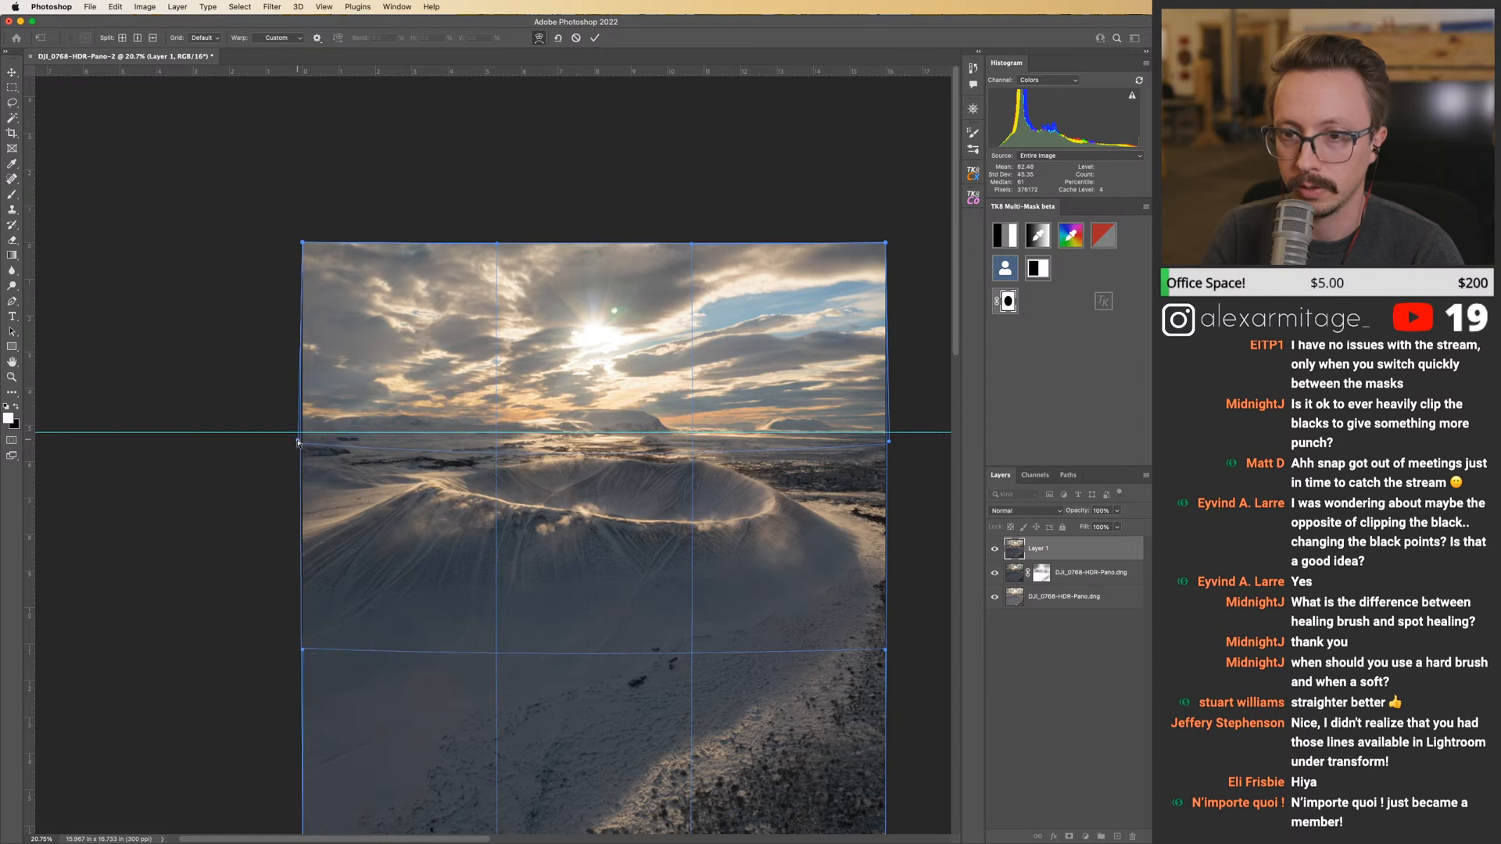
{"action": "key", "text": "Return"}
{"action": "left_click_drag", "start_coordinate": [920, 440], "coordinate": [832, 76]}
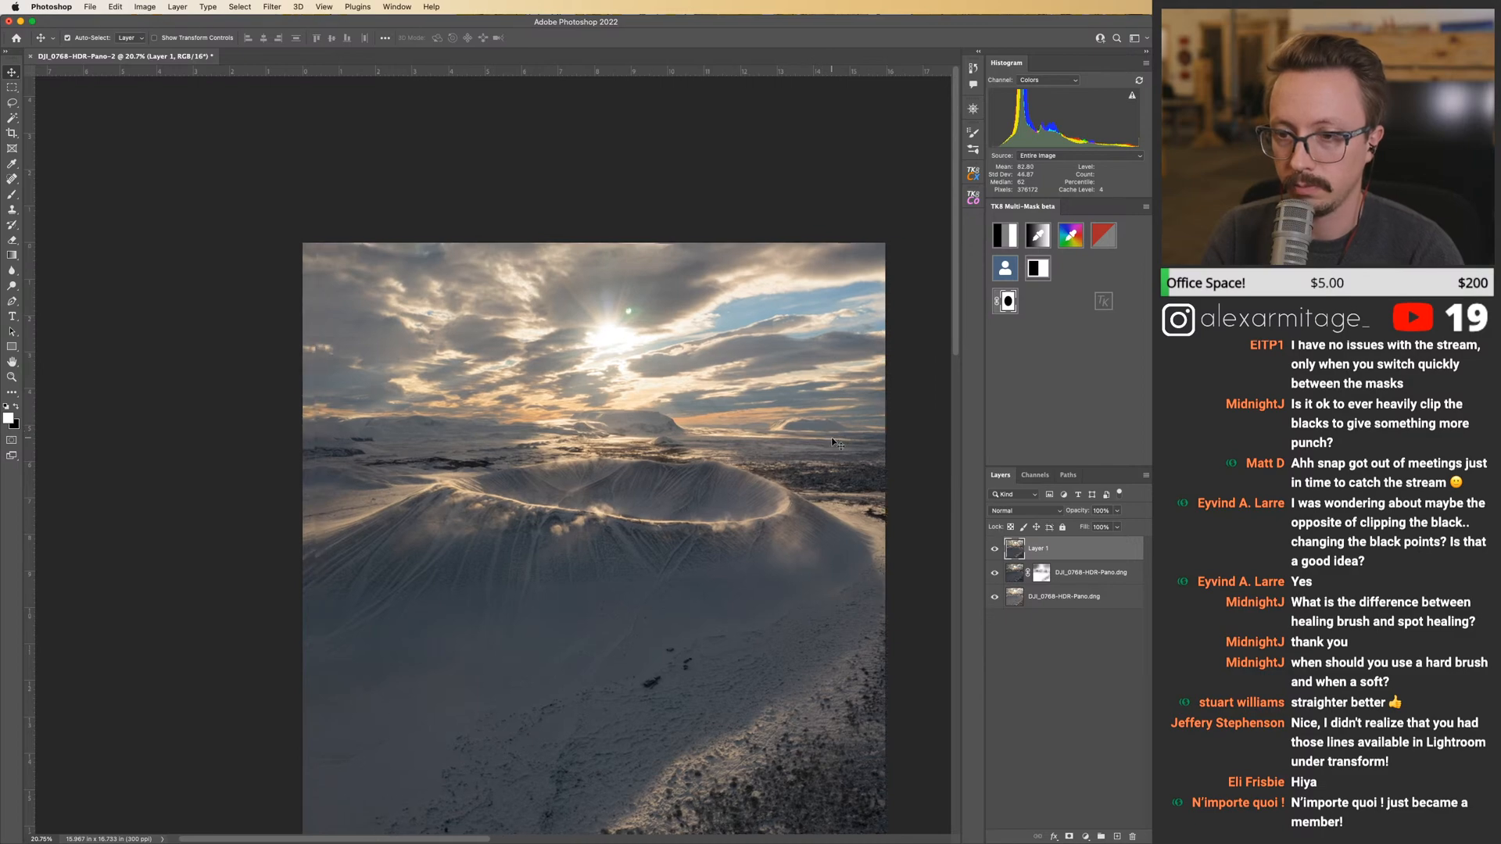
{"action": "key", "text": "super"}
{"action": "key", "text": "z"}
Examine the straightened horizon up close, and compare the whole image with the warped layer hidden and shown.
{"action": "left_click", "coordinate": [832, 443]}
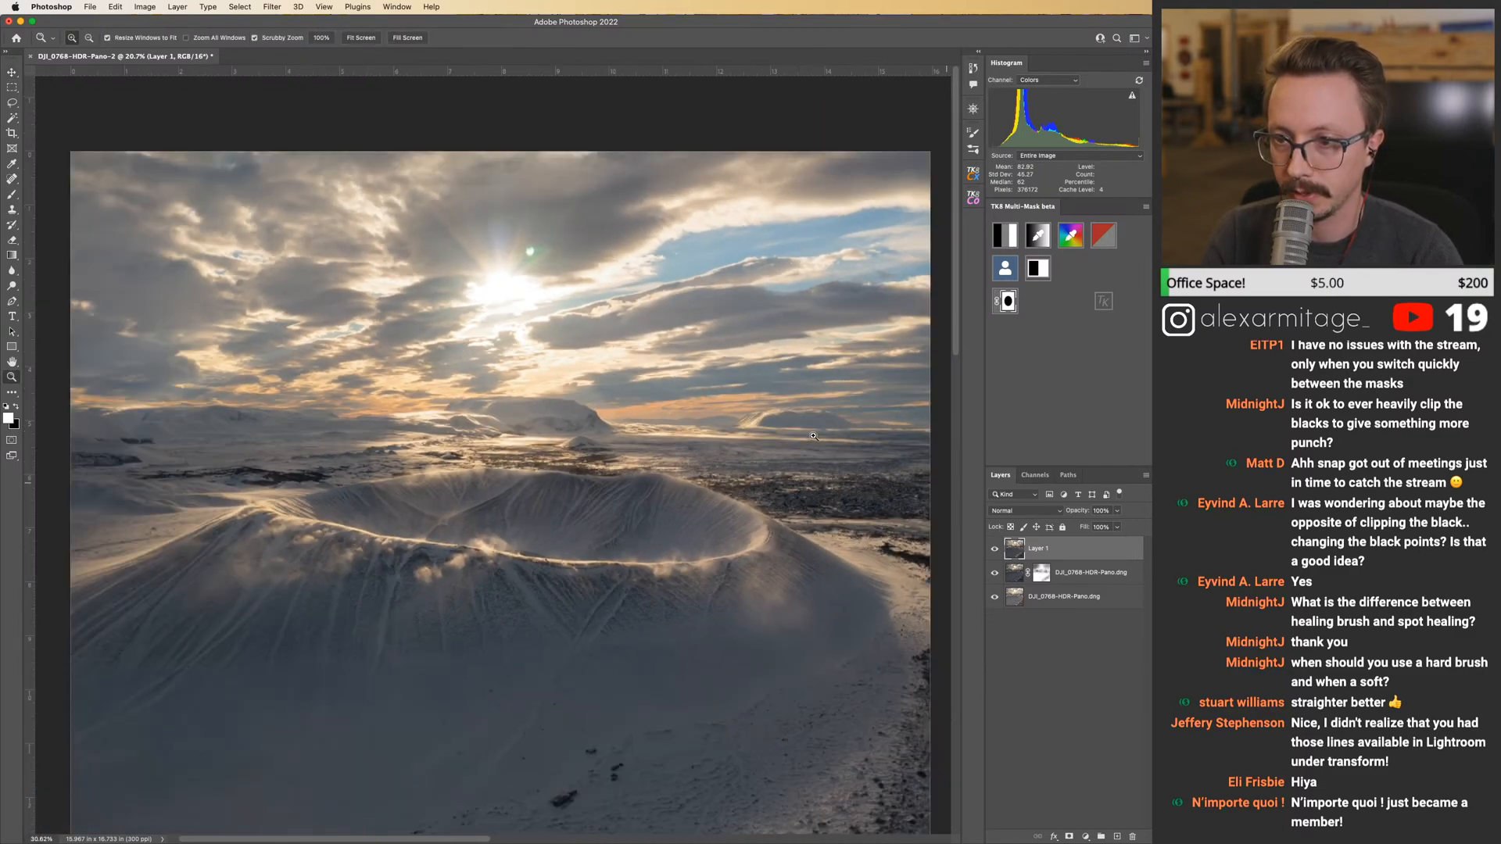
{"action": "left_click_drag", "start_coordinate": [813, 436], "coordinate": [807, 437]}
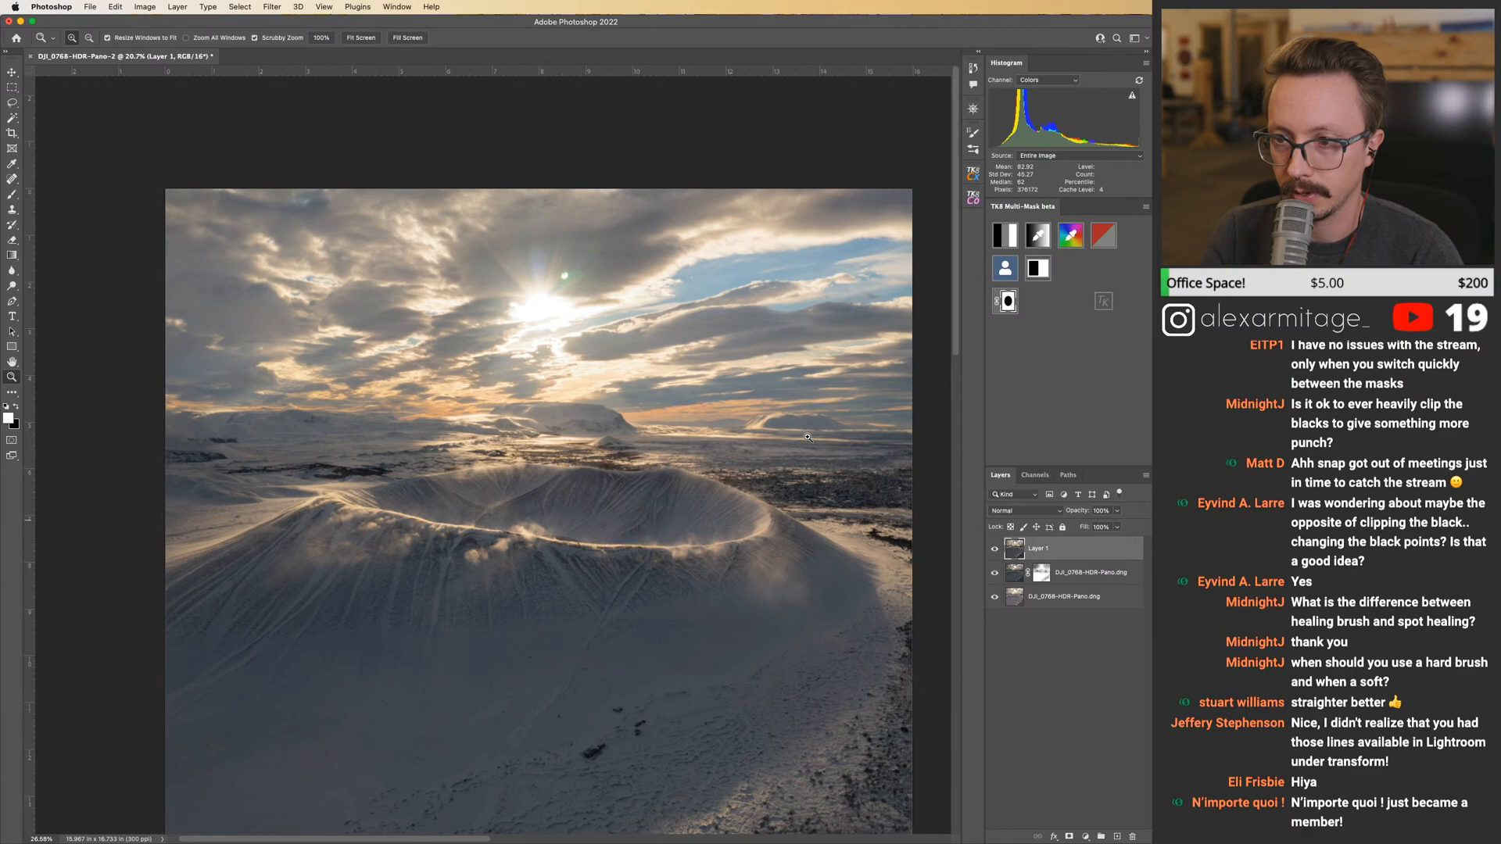
{"action": "left_click_drag", "start_coordinate": [633, 413], "coordinate": [623, 415]}
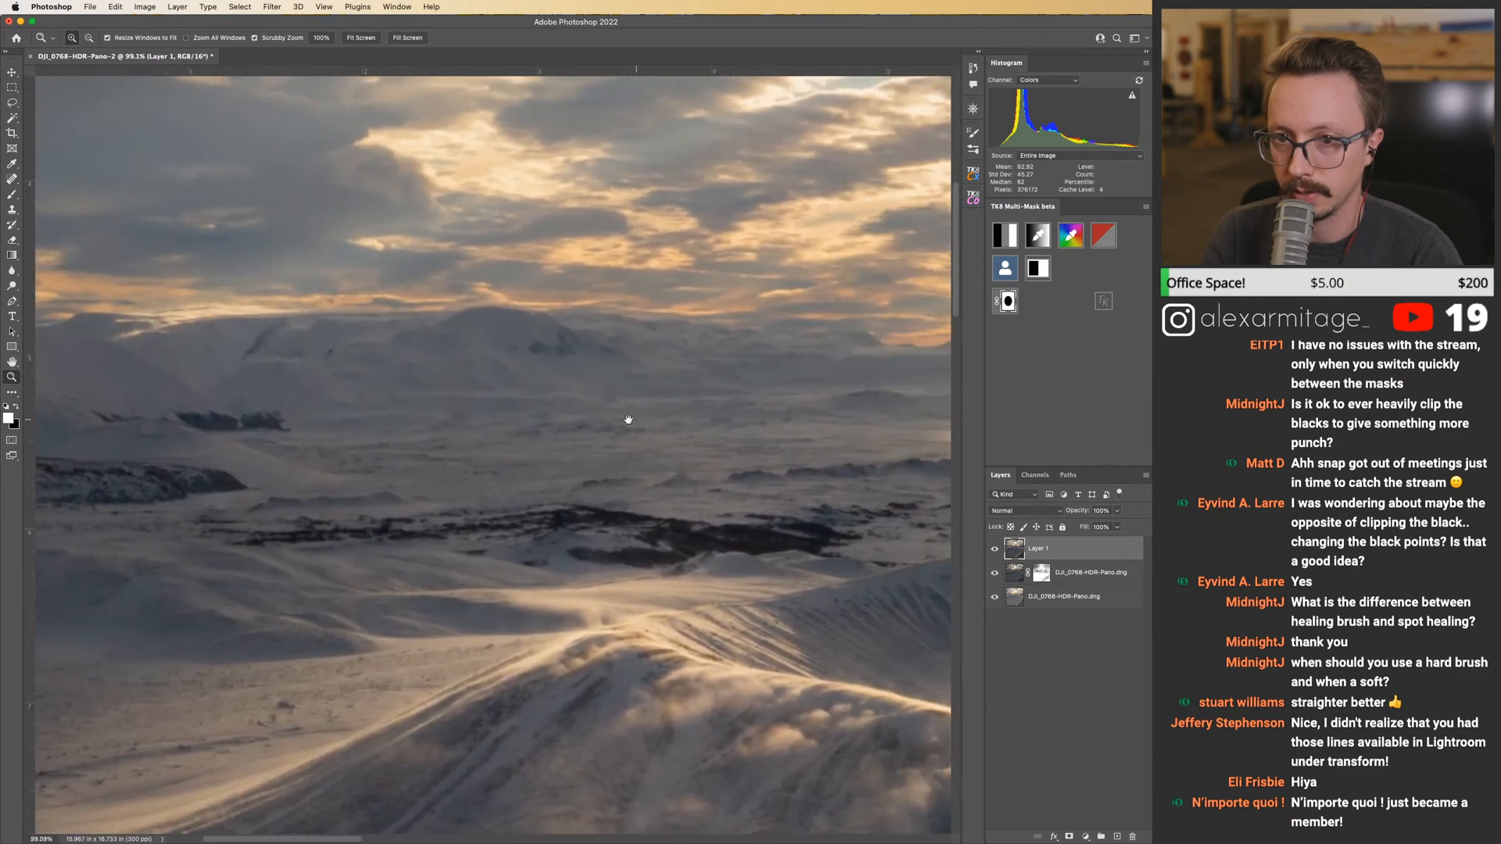
{"action": "scroll", "coordinate": [660, 431], "scroll_direction": "right", "scroll_amount": 10}
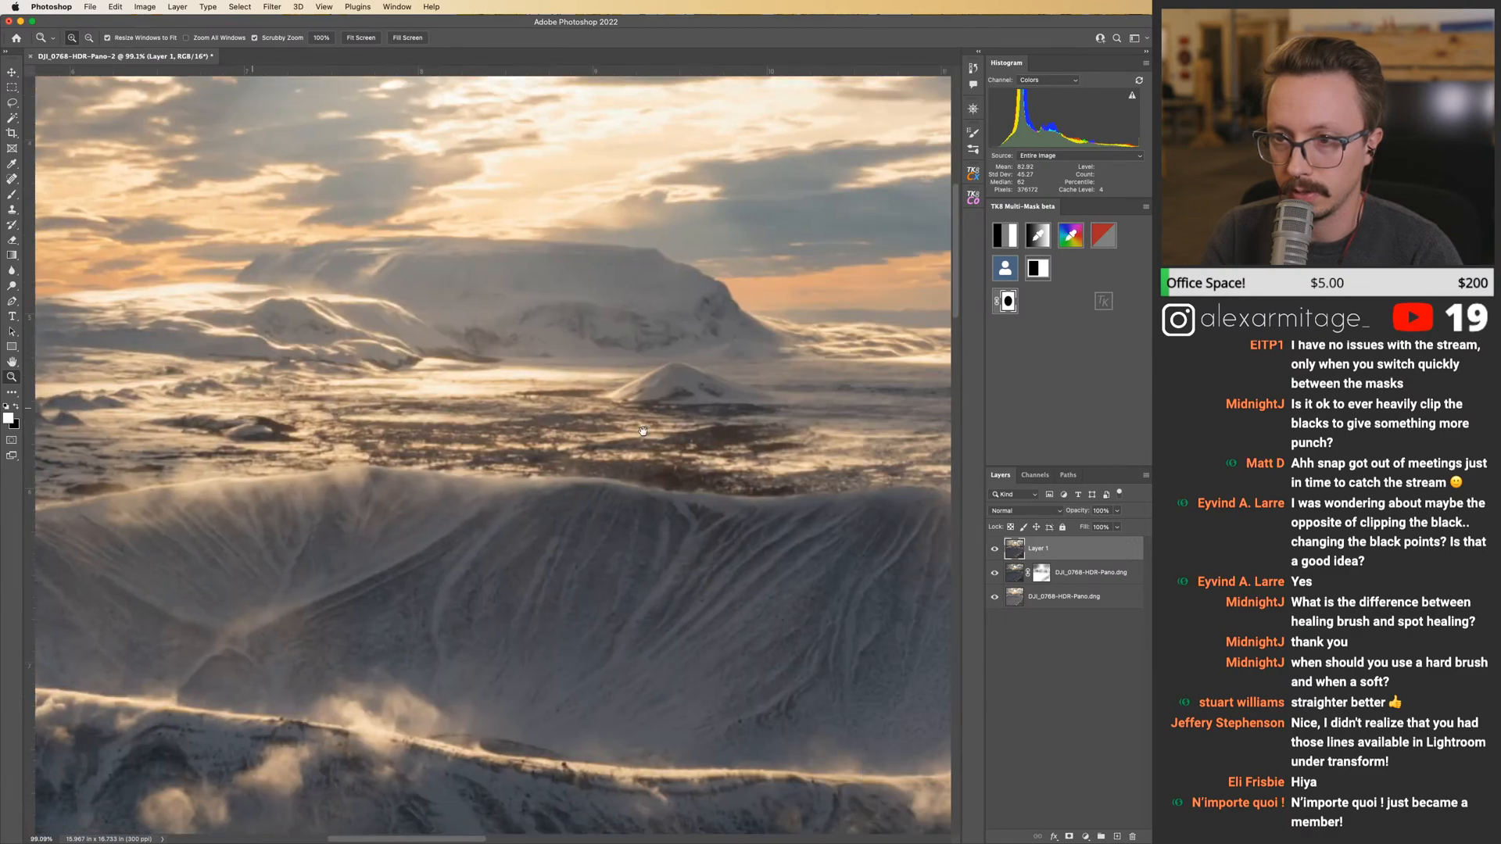
{"action": "scroll", "coordinate": [643, 431], "scroll_direction": "down", "scroll_amount": 10}
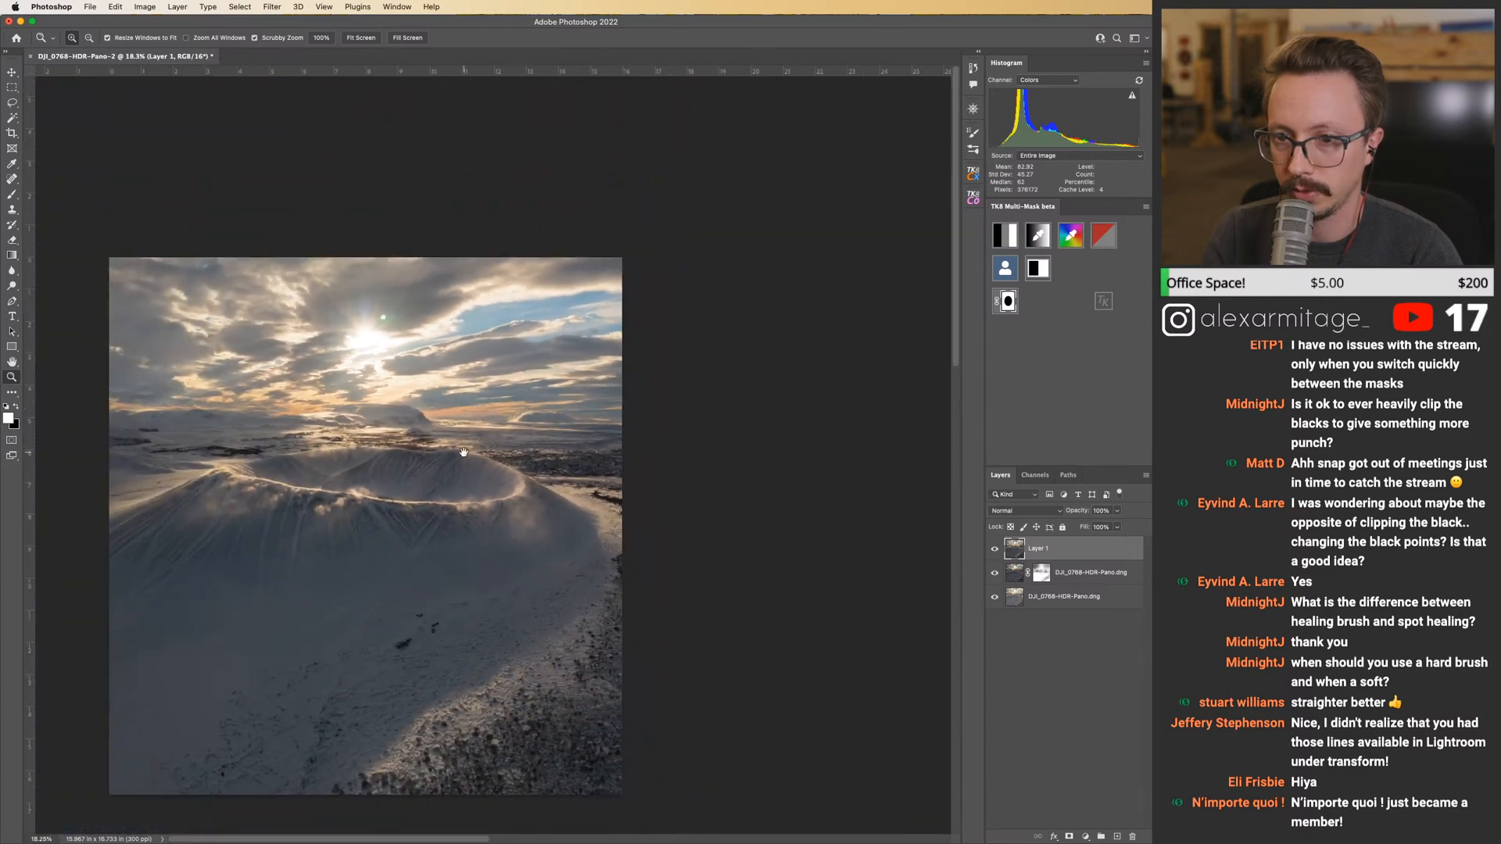
{"action": "scroll", "coordinate": [635, 440], "scroll_direction": "up", "scroll_amount": 1}
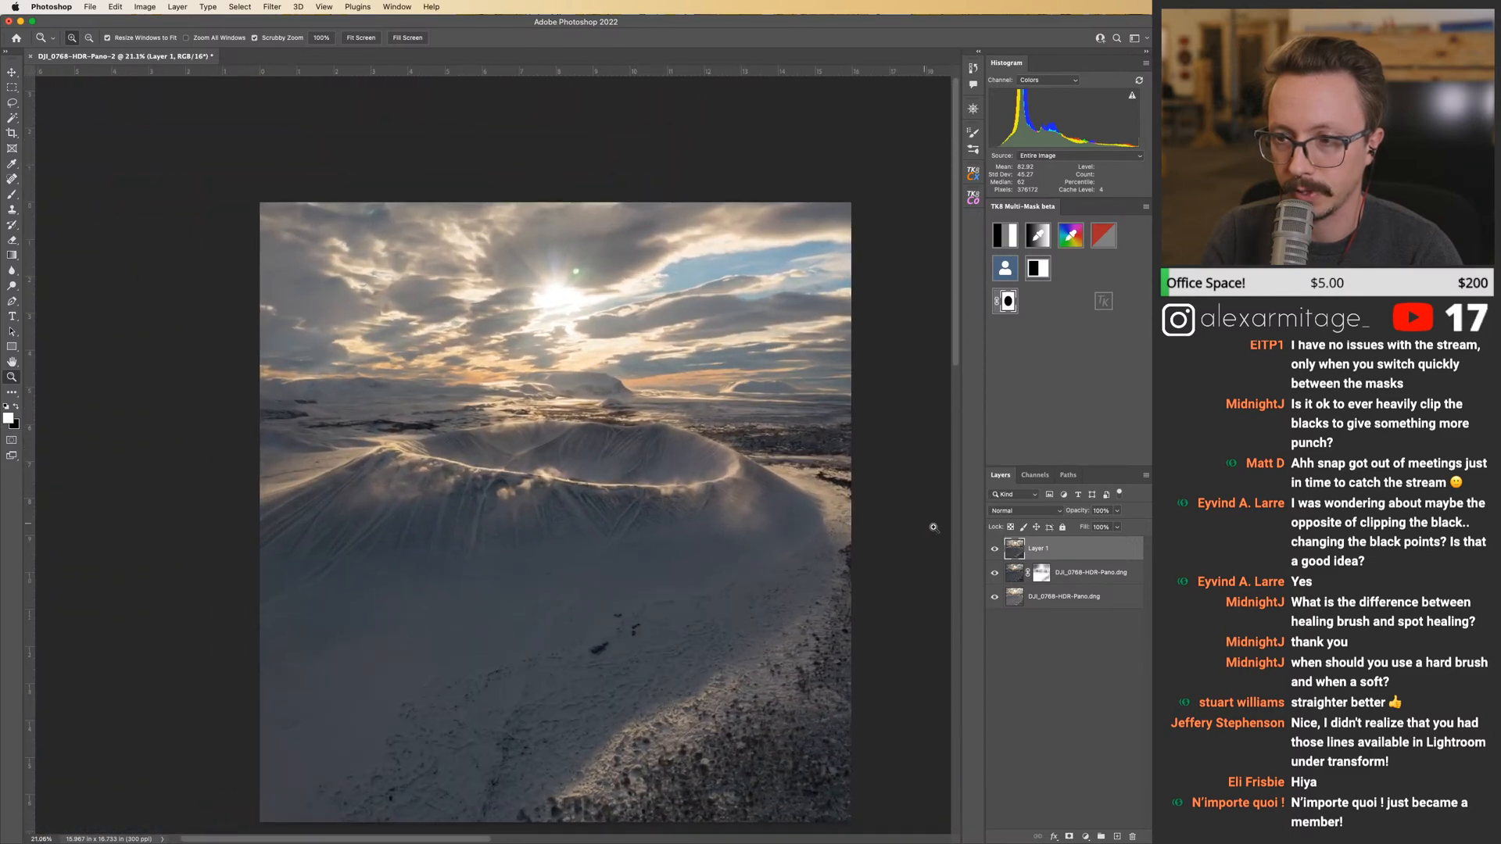
{"action": "left_click", "coordinate": [995, 550]}
{"action": "left_click", "coordinate": [994, 551]}
{"action": "left_click", "coordinate": [994, 550]}
{"action": "left_click", "coordinate": [994, 550]}
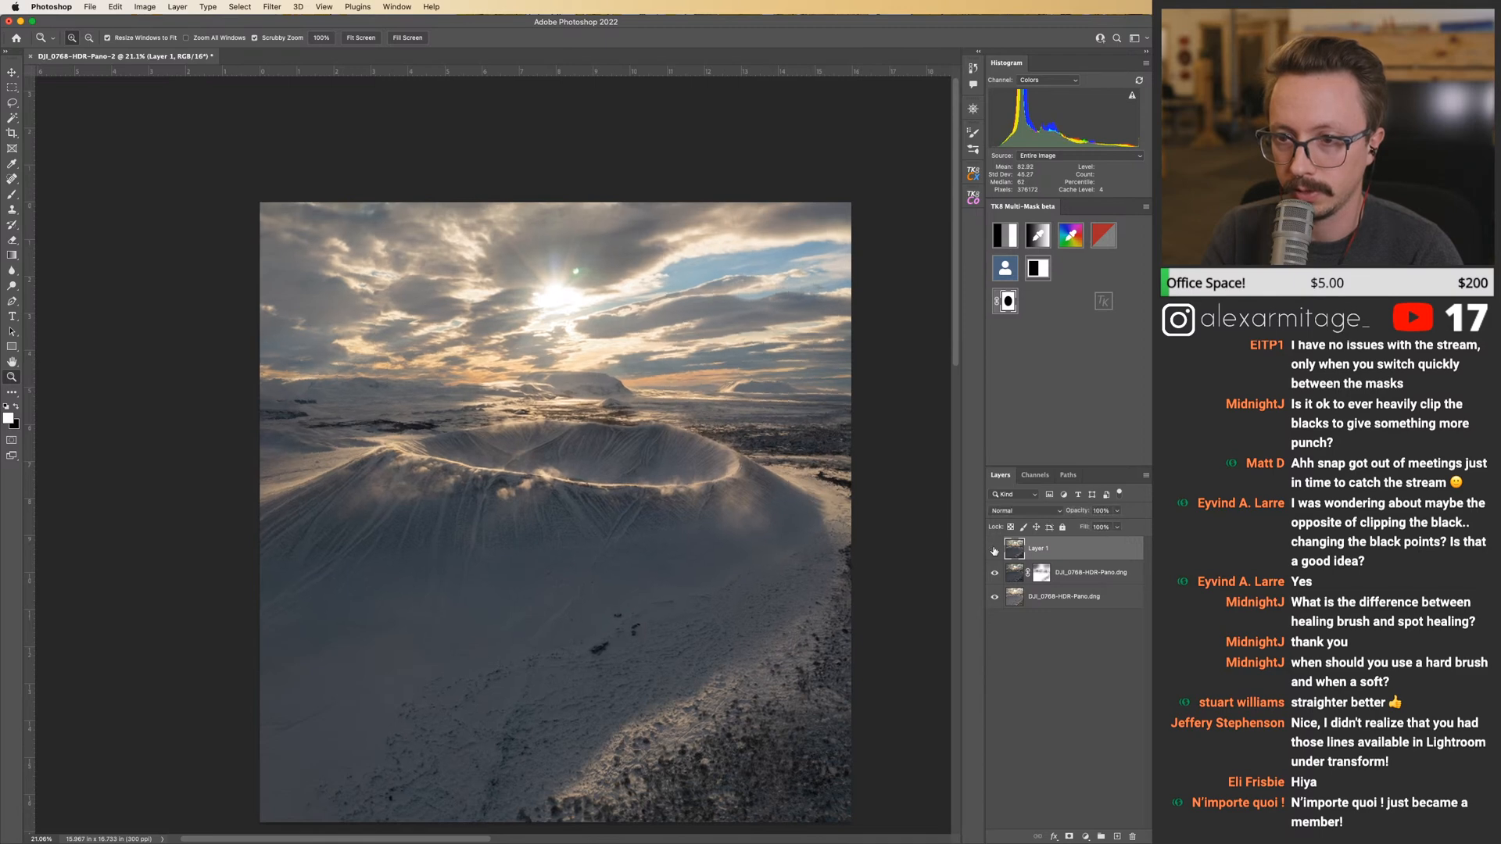
{"action": "left_click", "coordinate": [995, 551]}
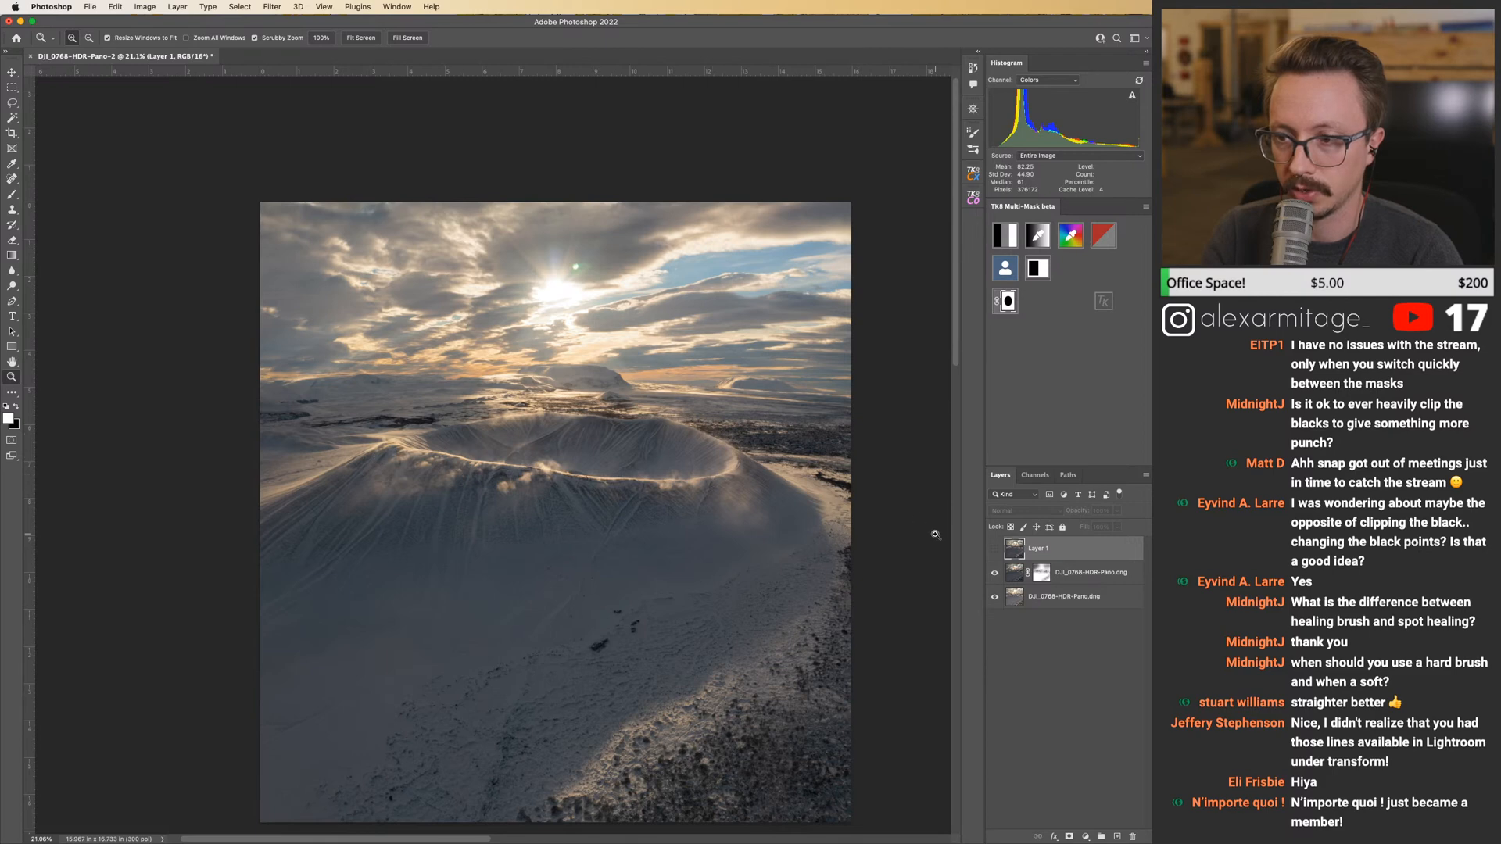
{"action": "left_click", "coordinate": [995, 551]}
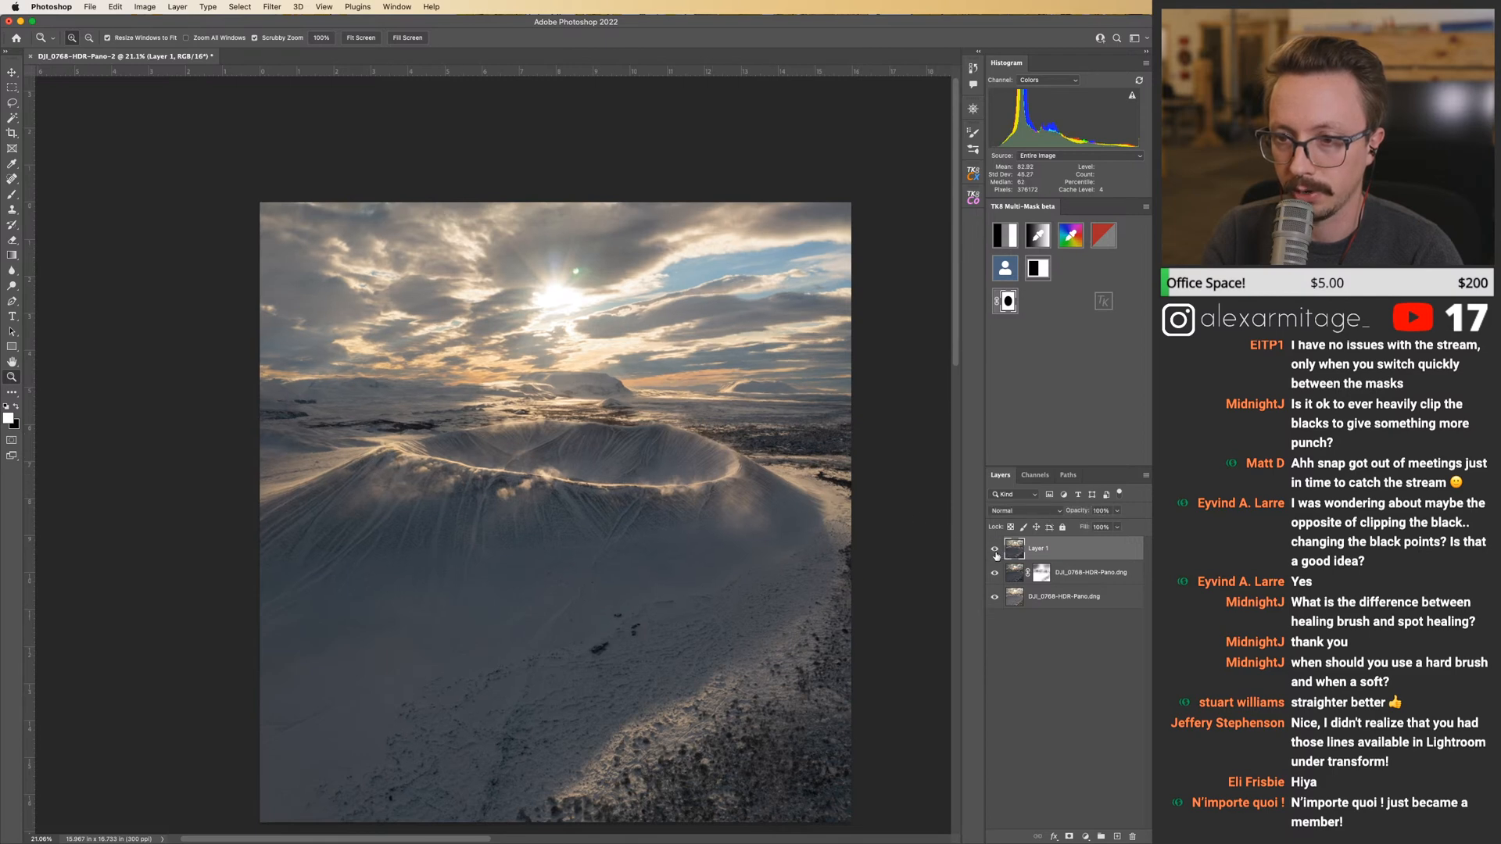
Save the edited panorama and set its point curve to Strong Contrast in Lightroom Classic.
{"action": "key", "text": "super+s"}
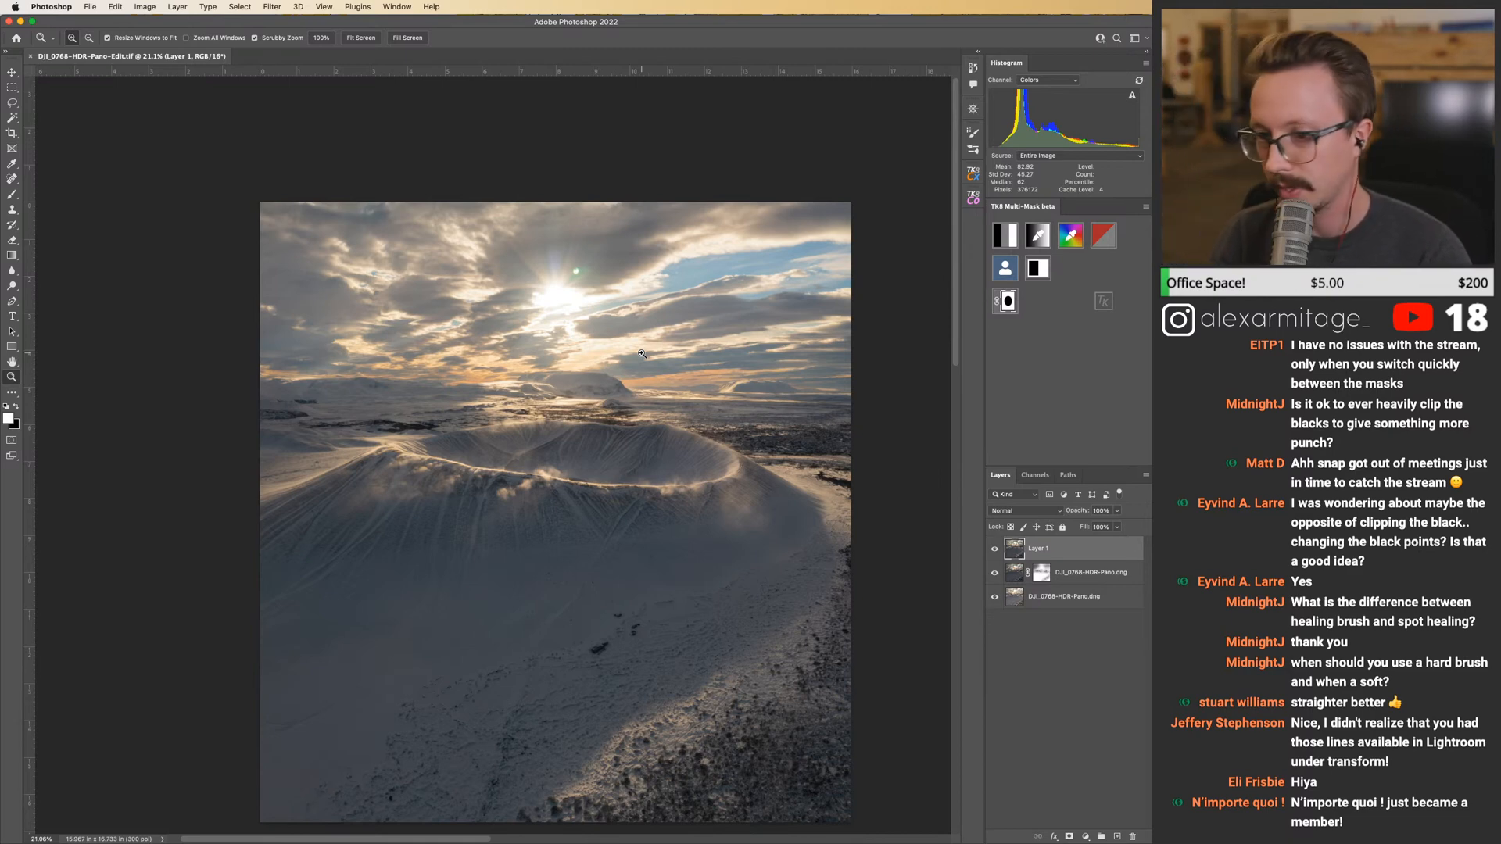
{"action": "mouse_move", "coordinate": [575, 831]}
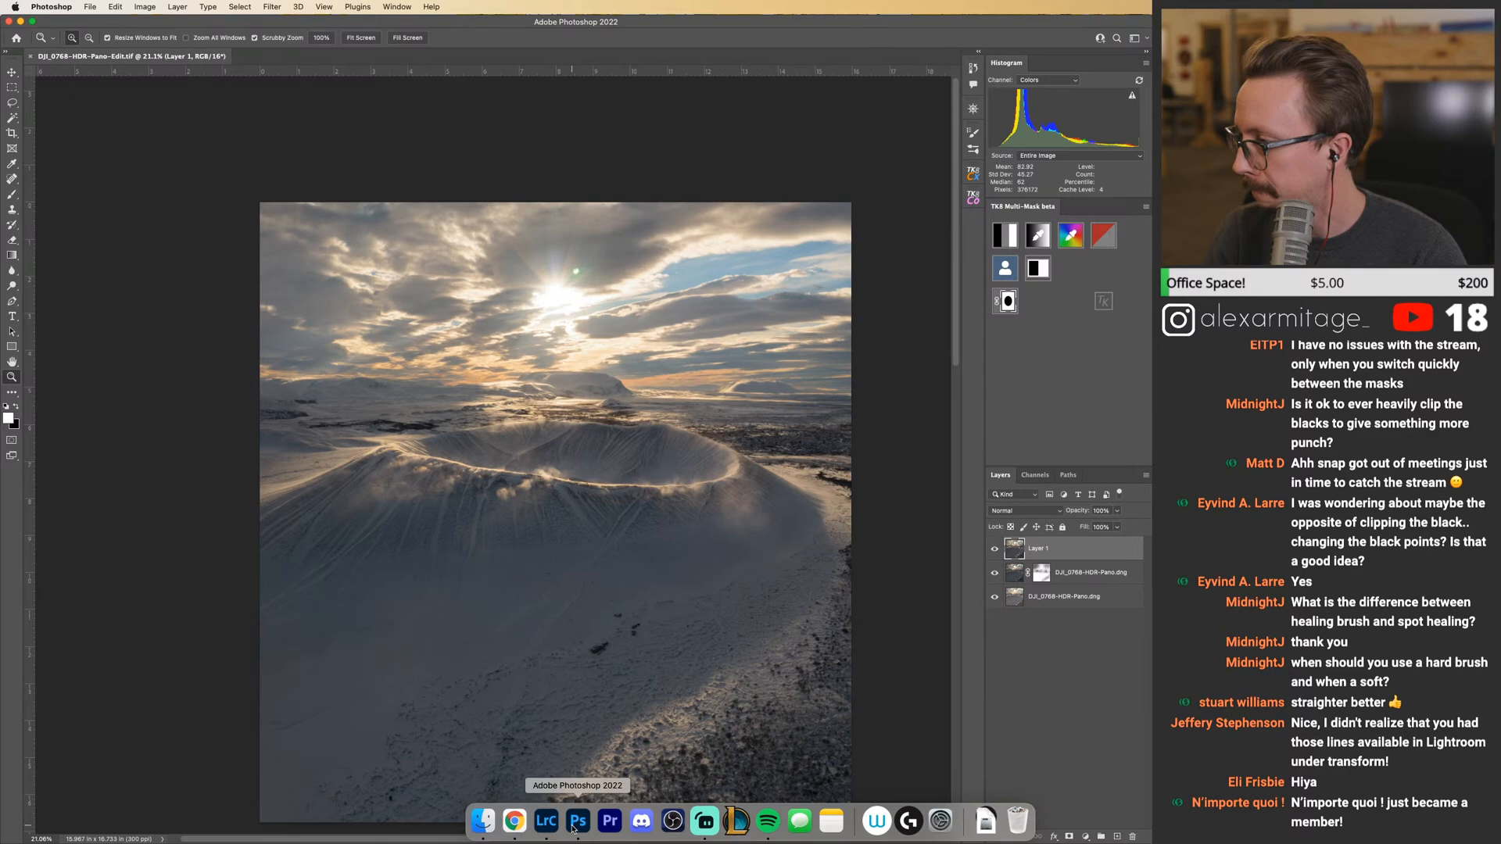
{"action": "left_click", "coordinate": [545, 821]}
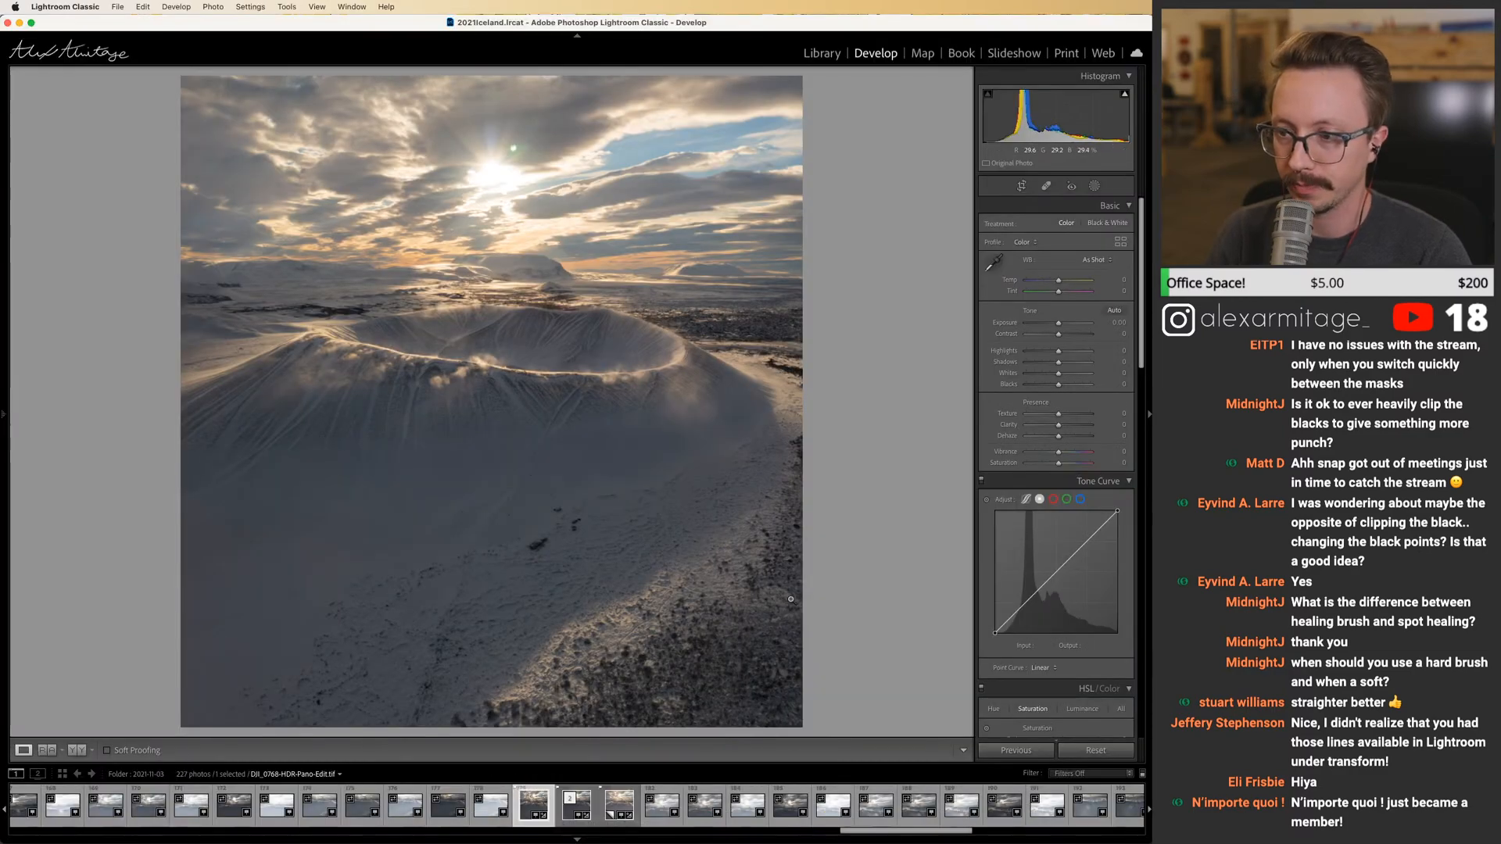
{"action": "left_click", "coordinate": [1044, 668]}
{"action": "left_click", "coordinate": [1054, 693]}
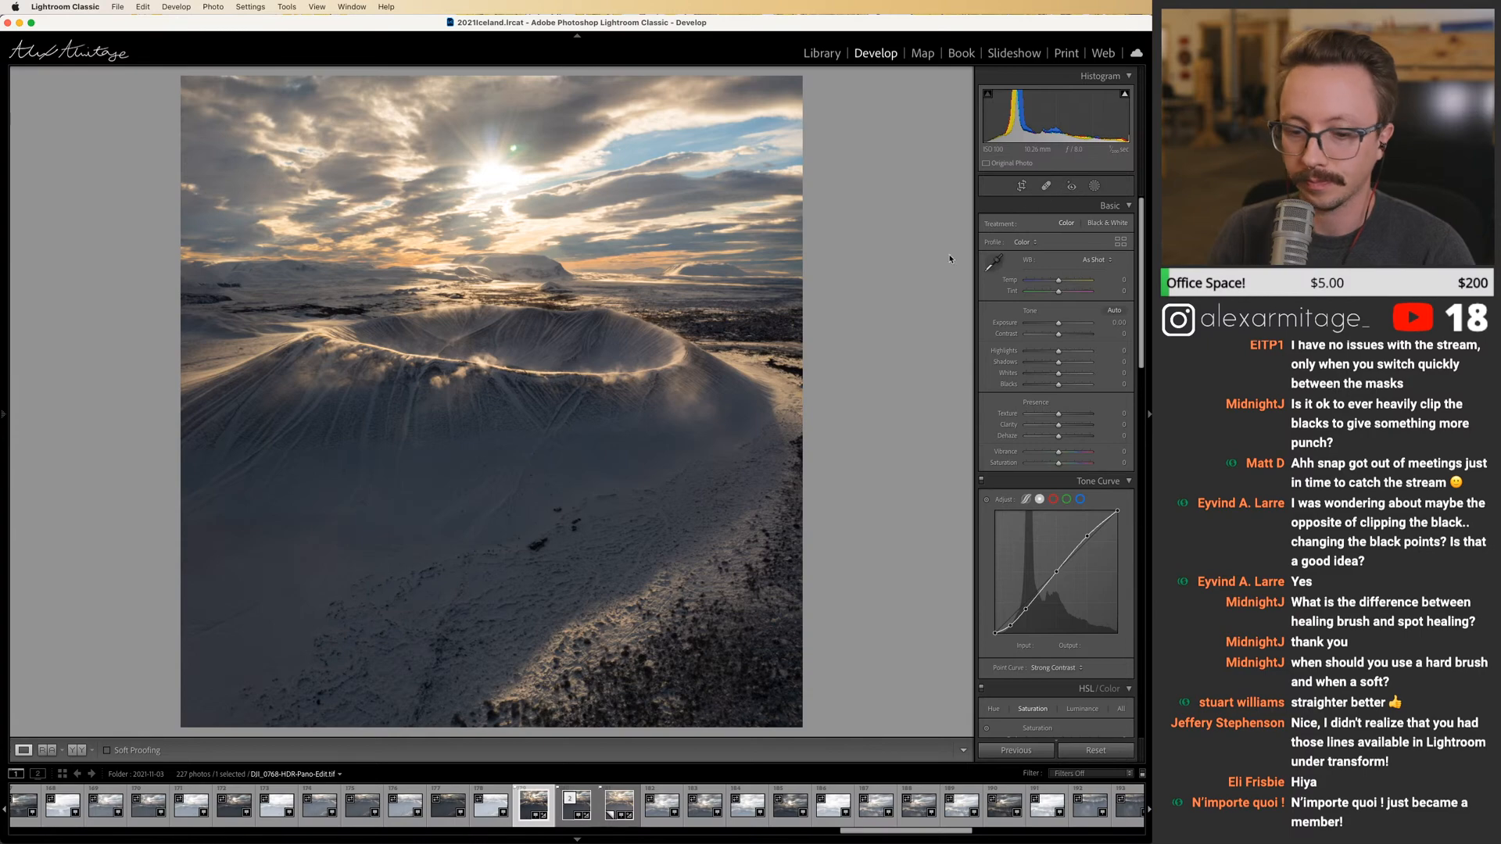
Add a linear gradient mask covering the land below the horizon and set its Whites to 31.
{"action": "key", "text": "shift+m"}
{"action": "left_click_drag", "start_coordinate": [526, 250], "coordinate": [527, 205]}
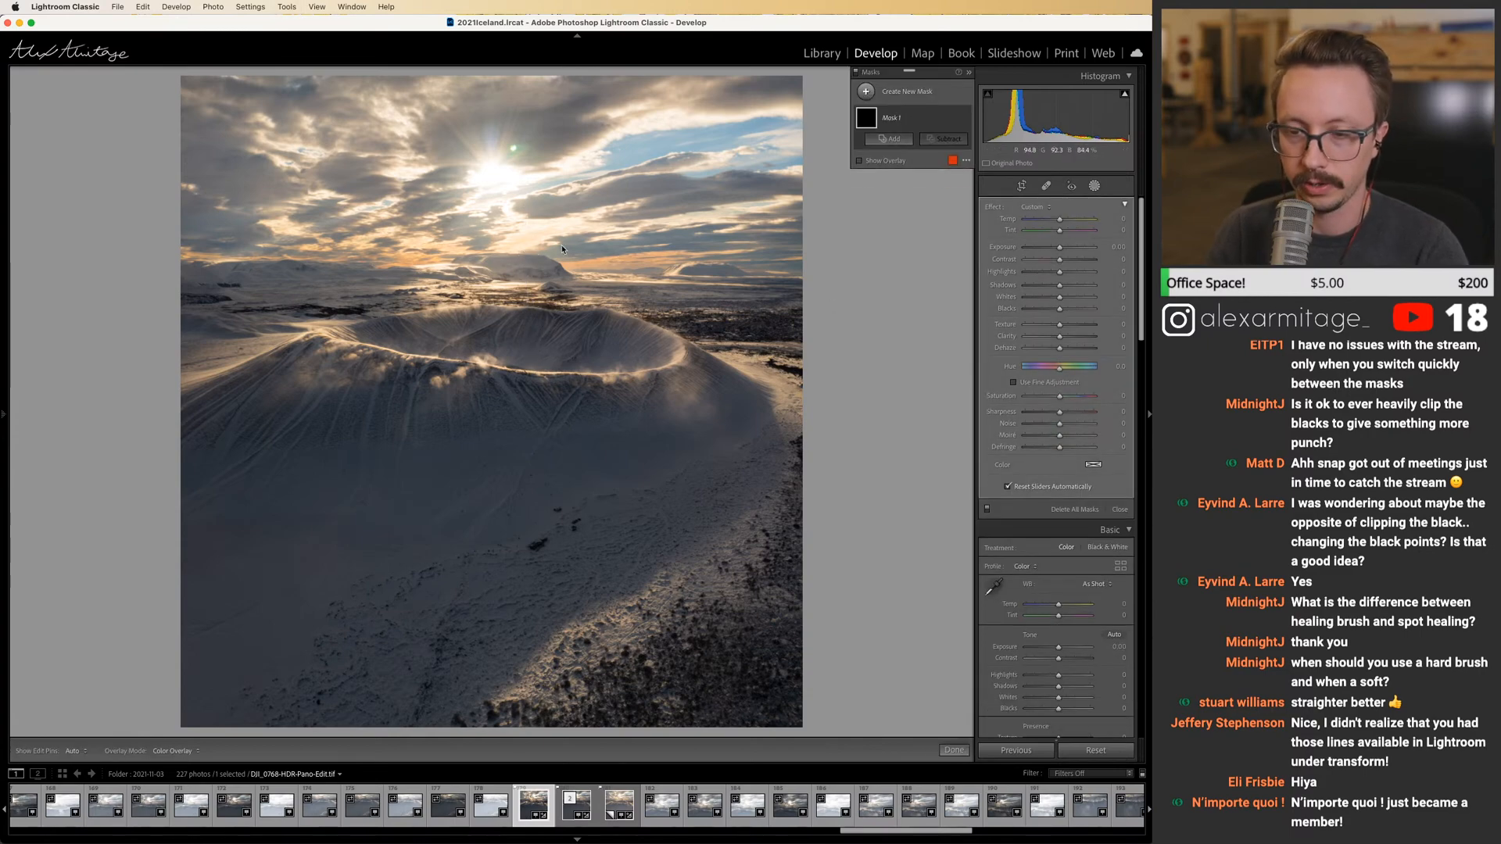
{"action": "key", "text": "m"}
{"action": "mouse_move", "coordinate": [523, 273]}
{"action": "left_mouse_down"}
{"action": "mouse_move", "coordinate": [523, 204]}
{"action": "mouse_move", "coordinate": [526, 266]}
{"action": "left_mouse_up"}
{"action": "left_click_drag", "start_coordinate": [1062, 321], "coordinate": [1077, 325]}
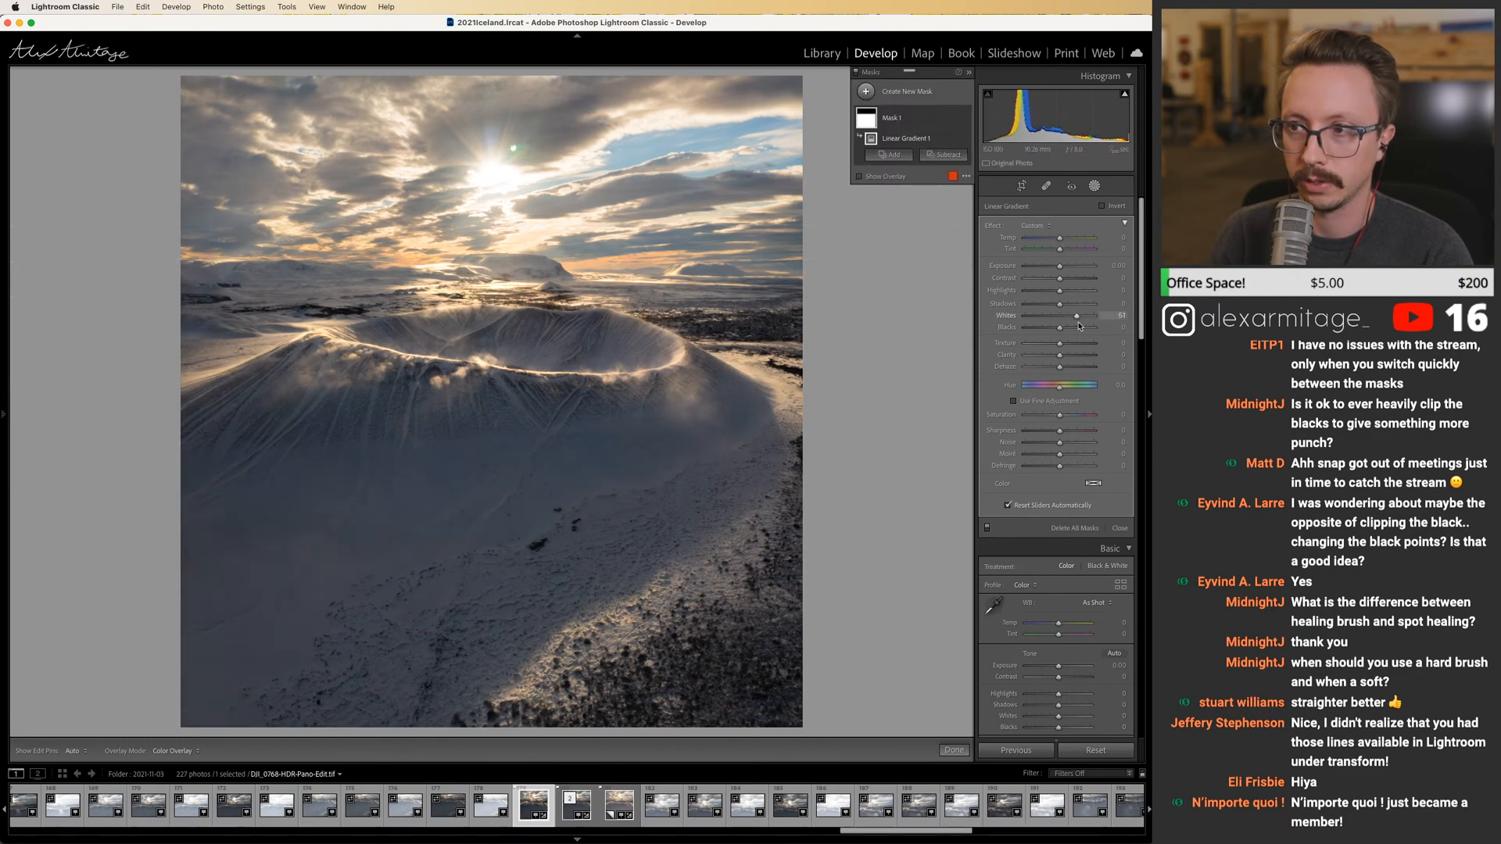
{"action": "mouse_move", "coordinate": [1123, 96]}
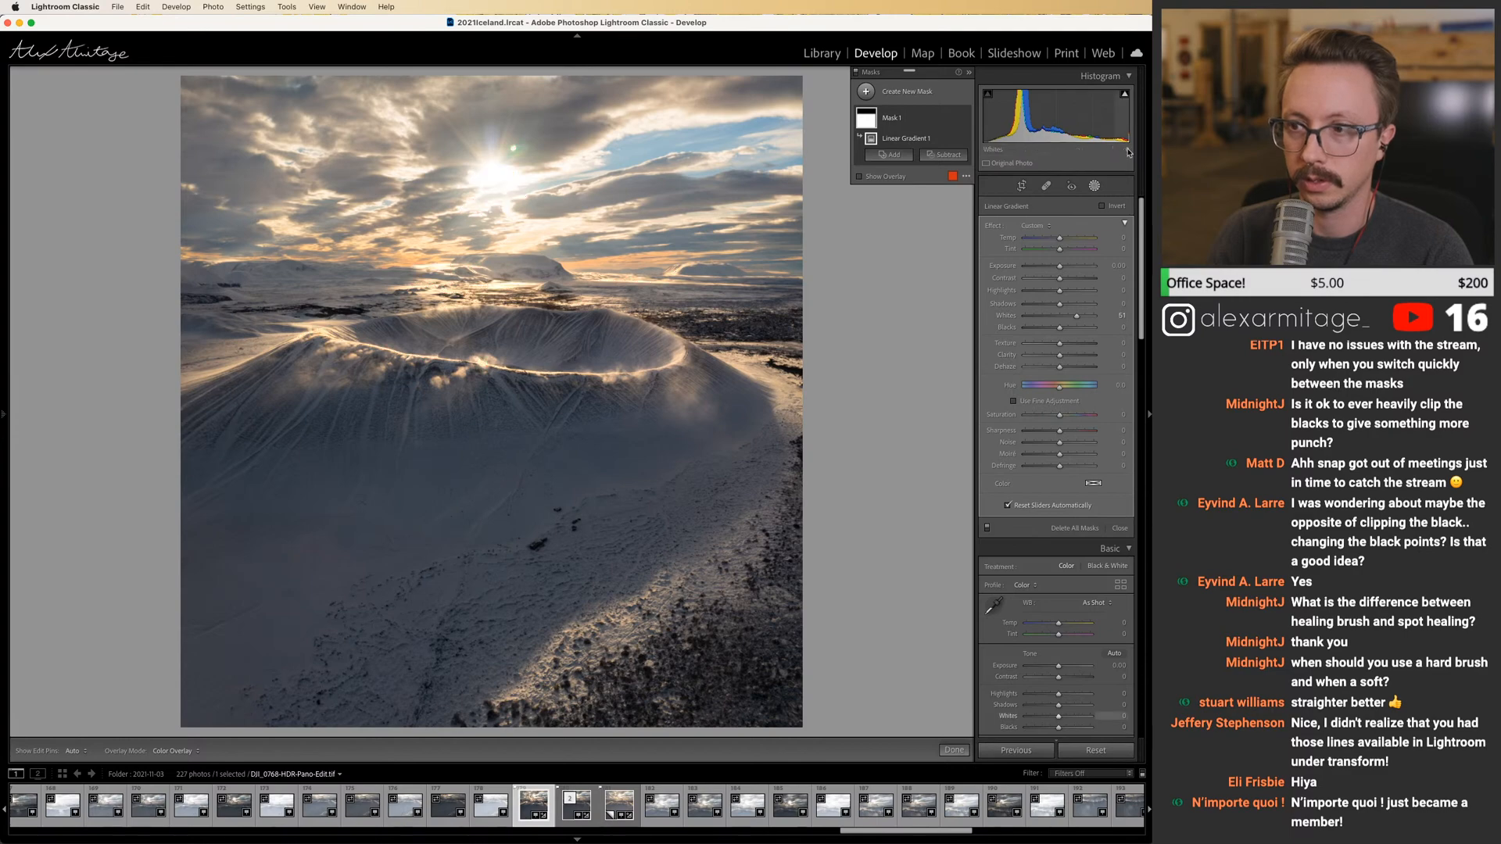
{"action": "left_click_drag", "start_coordinate": [1083, 323], "coordinate": [1072, 320]}
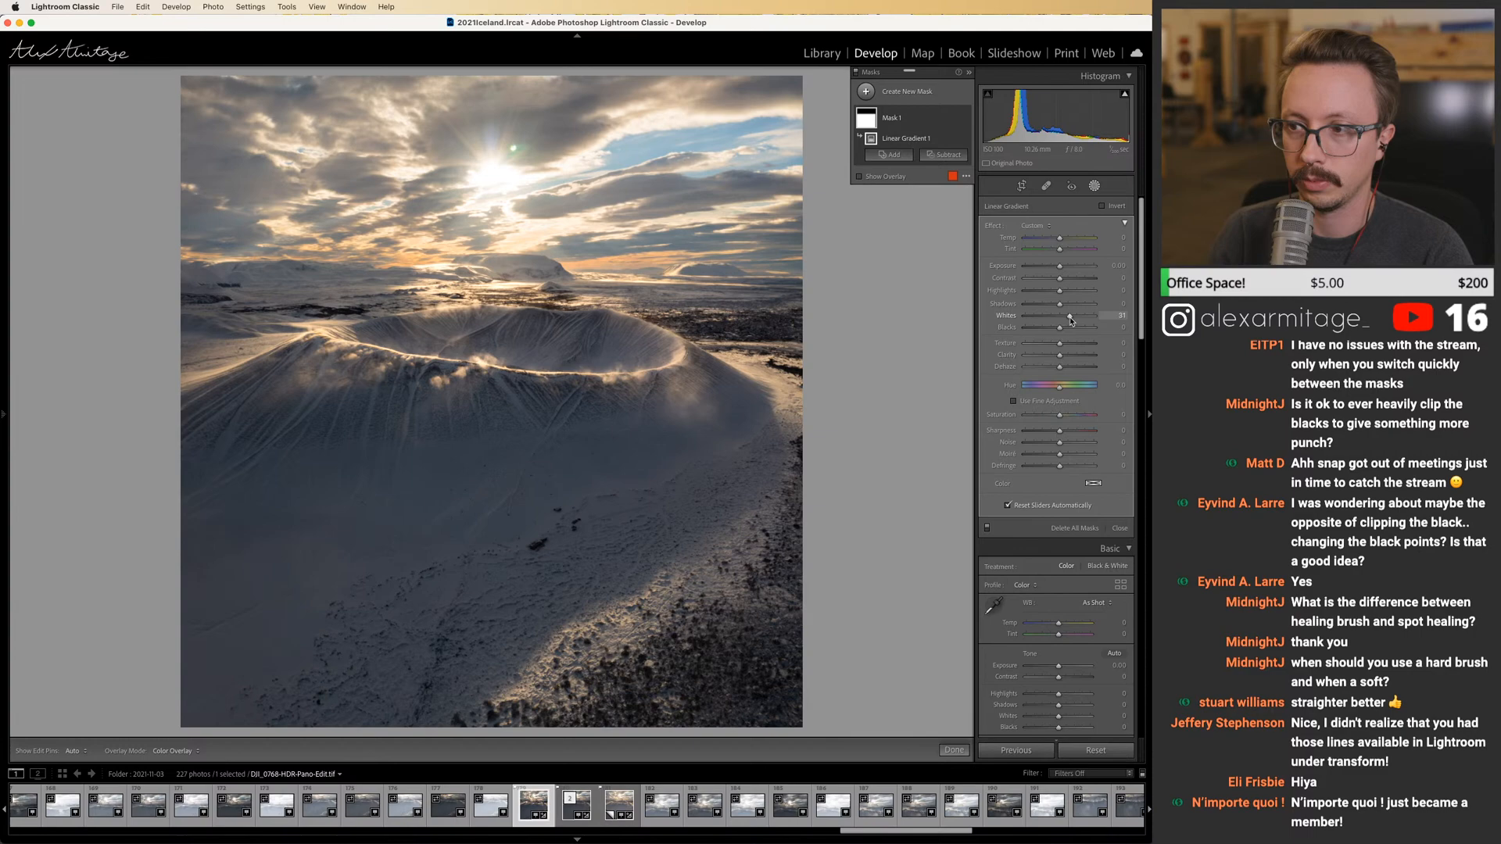
Rotate the photo slightly within the crop to level the horizon, and apply the crop.
{"action": "key", "text": "r"}
{"action": "left_click_drag", "start_coordinate": [844, 274], "coordinate": [851, 269]}
{"action": "left_click", "coordinate": [1024, 186]}
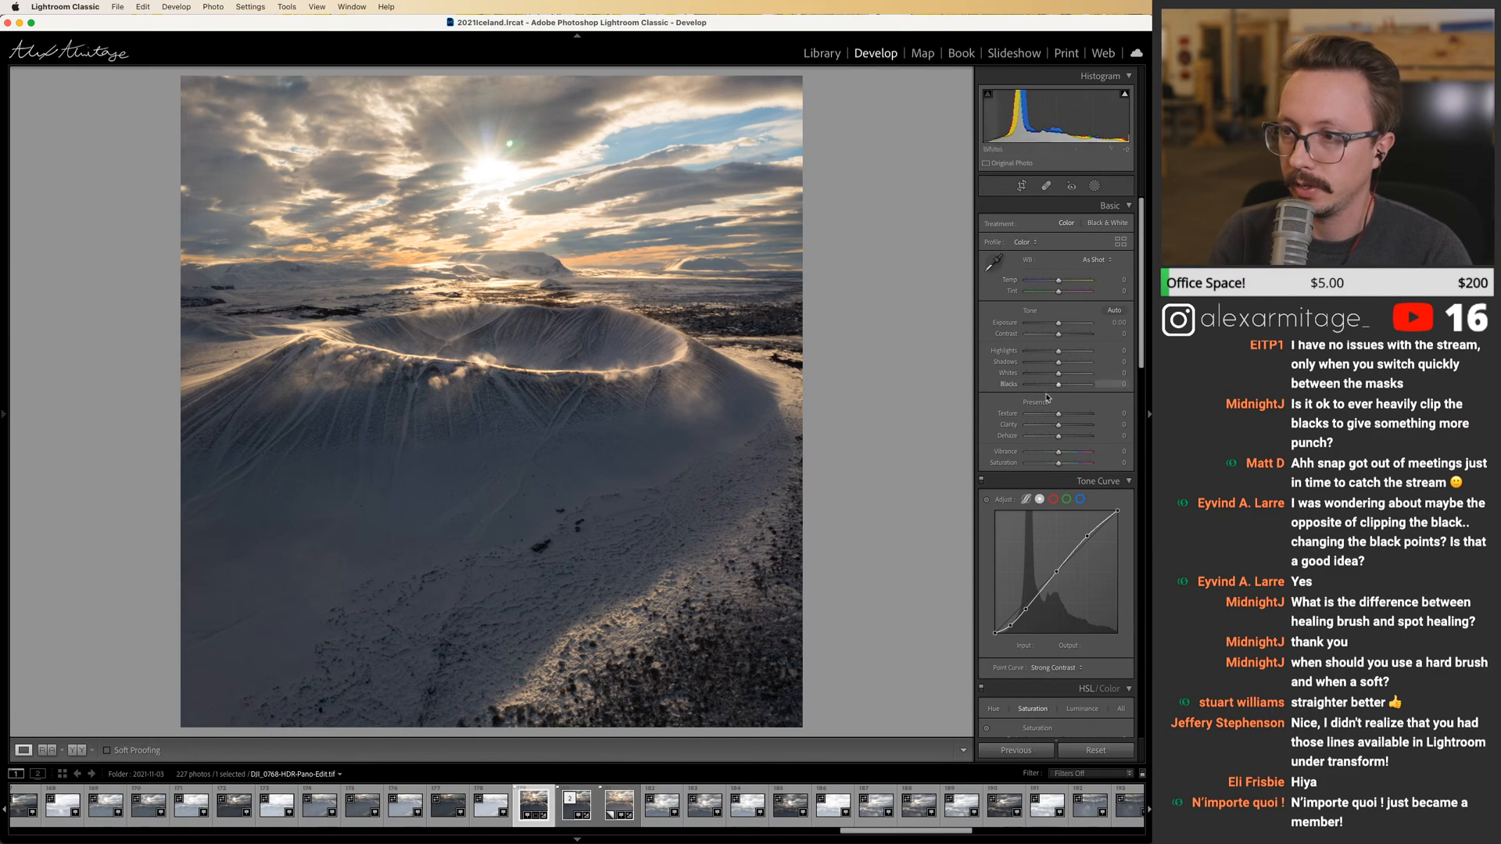
Set the photo's Dehaze to 6 and, after trying and undoing Auto white balance, set Temp to 3.
{"action": "left_click_drag", "start_coordinate": [1059, 437], "coordinate": [1060, 440]}
{"action": "left_click", "coordinate": [1097, 260]}
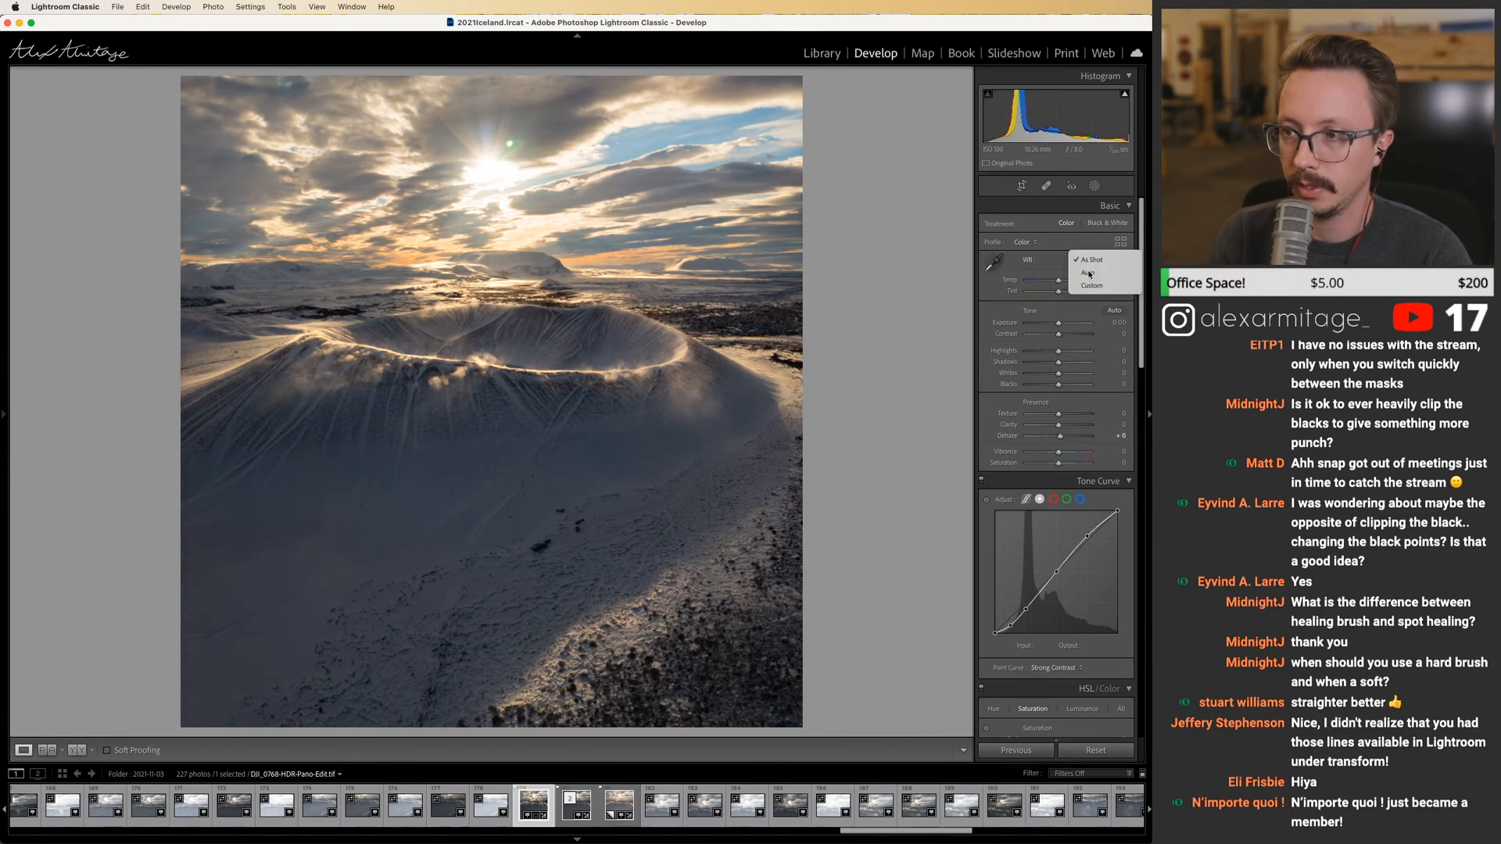
{"action": "left_click", "coordinate": [1099, 270]}
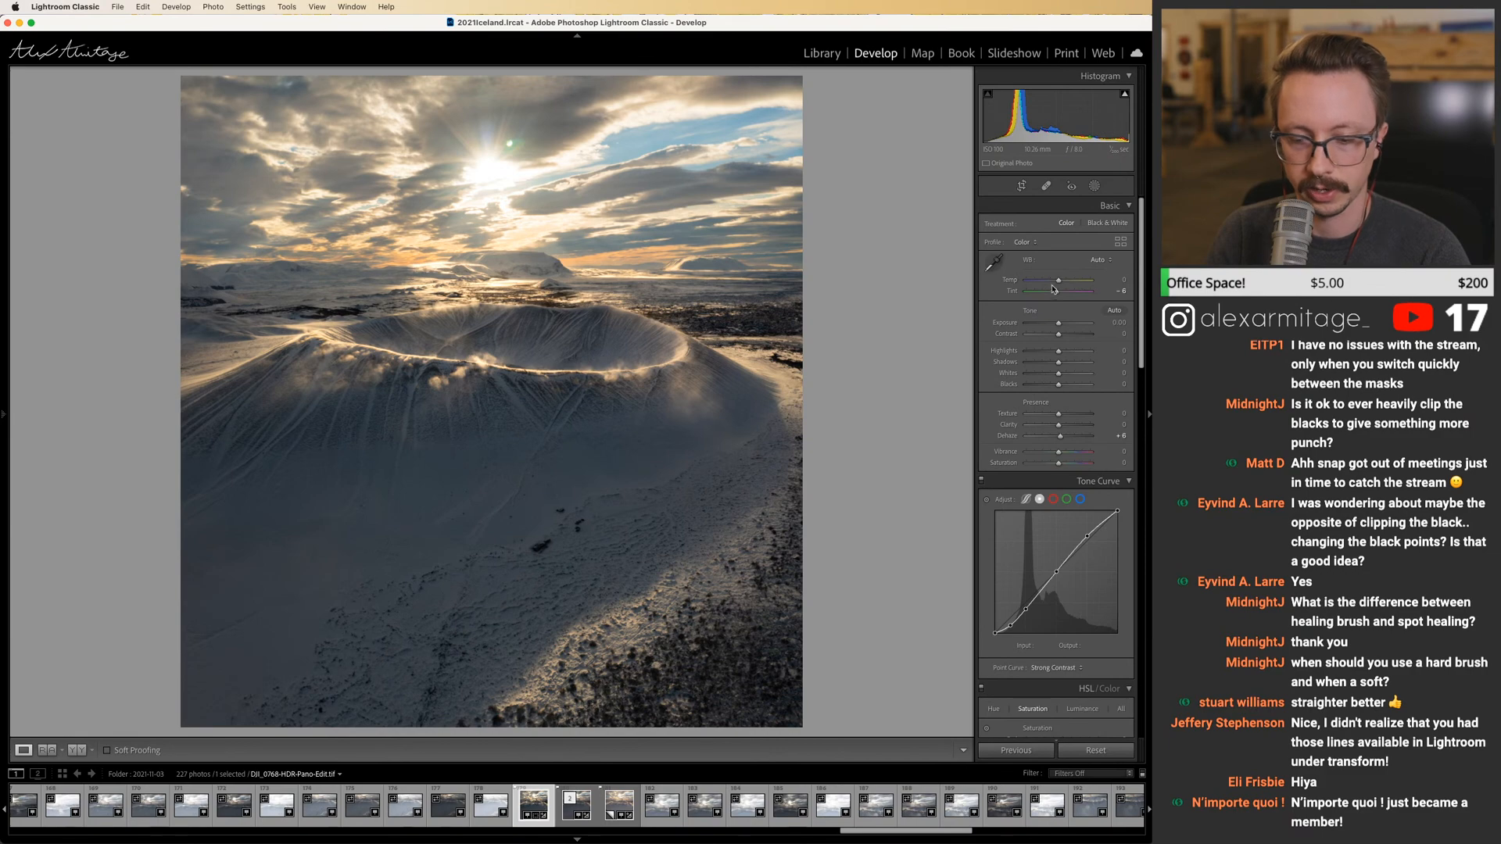
{"action": "key", "text": "super+z"}
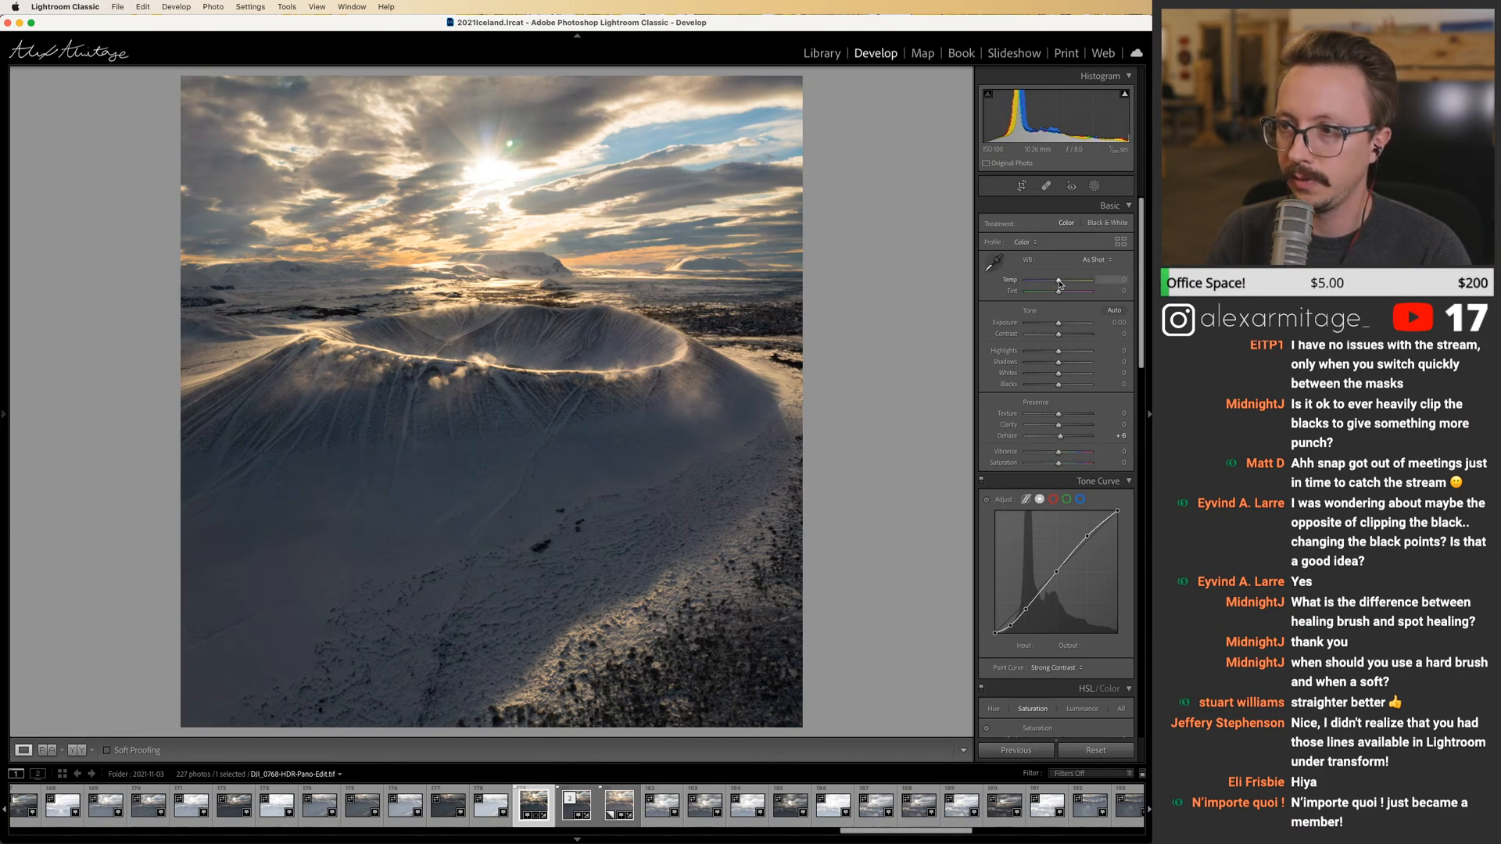
{"action": "left_click_drag", "start_coordinate": [1059, 283], "coordinate": [1060, 283]}
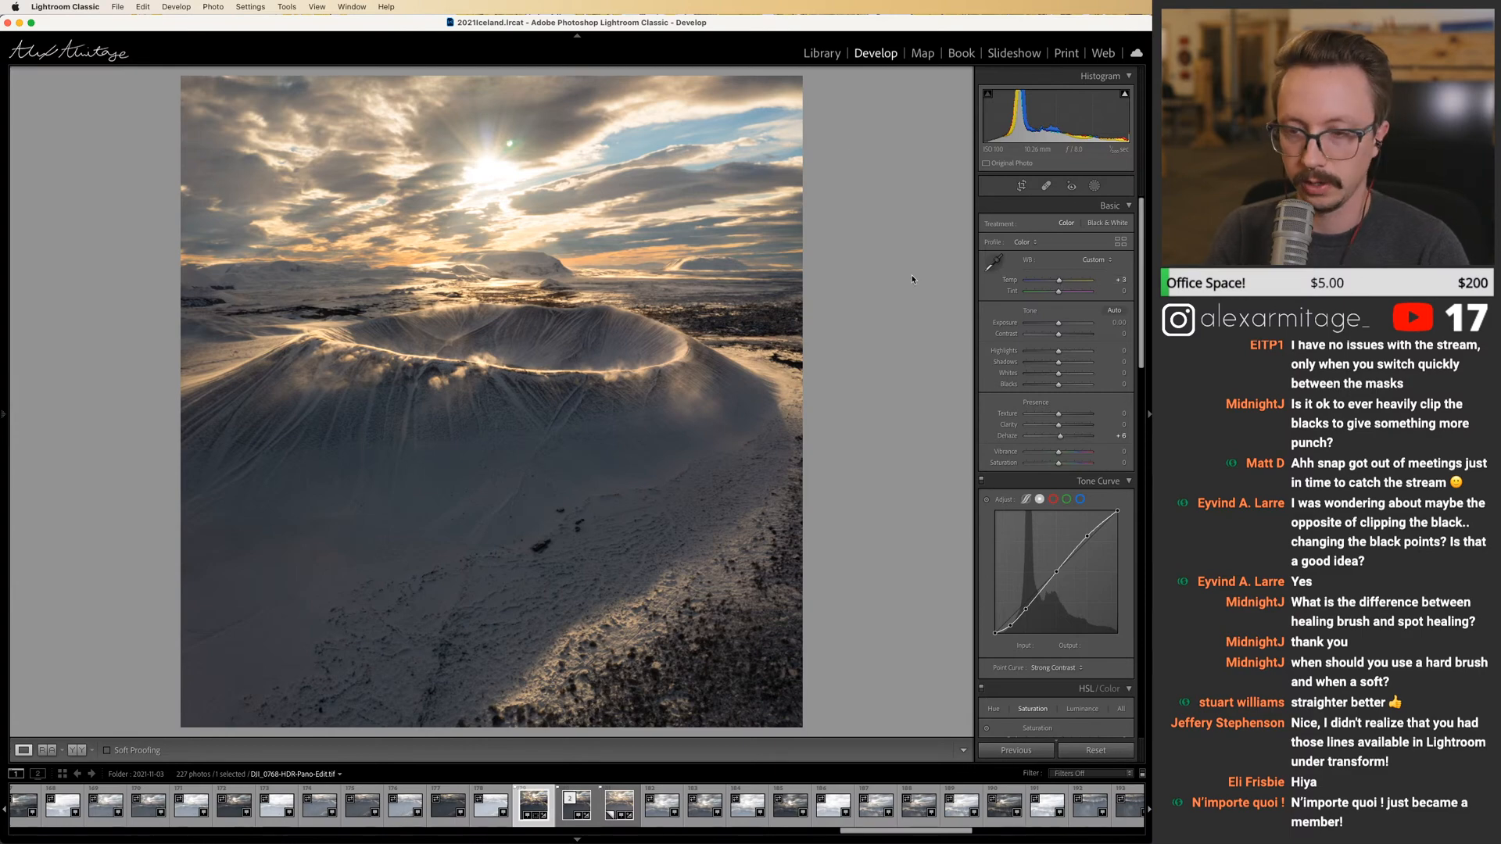
Add a linear gradient mask over the sky above the horizon with Exposure -0.15 and Highlights -28.
{"action": "key", "text": "m"}
{"action": "left_click_drag", "start_coordinate": [536, 248], "coordinate": [535, 299]}
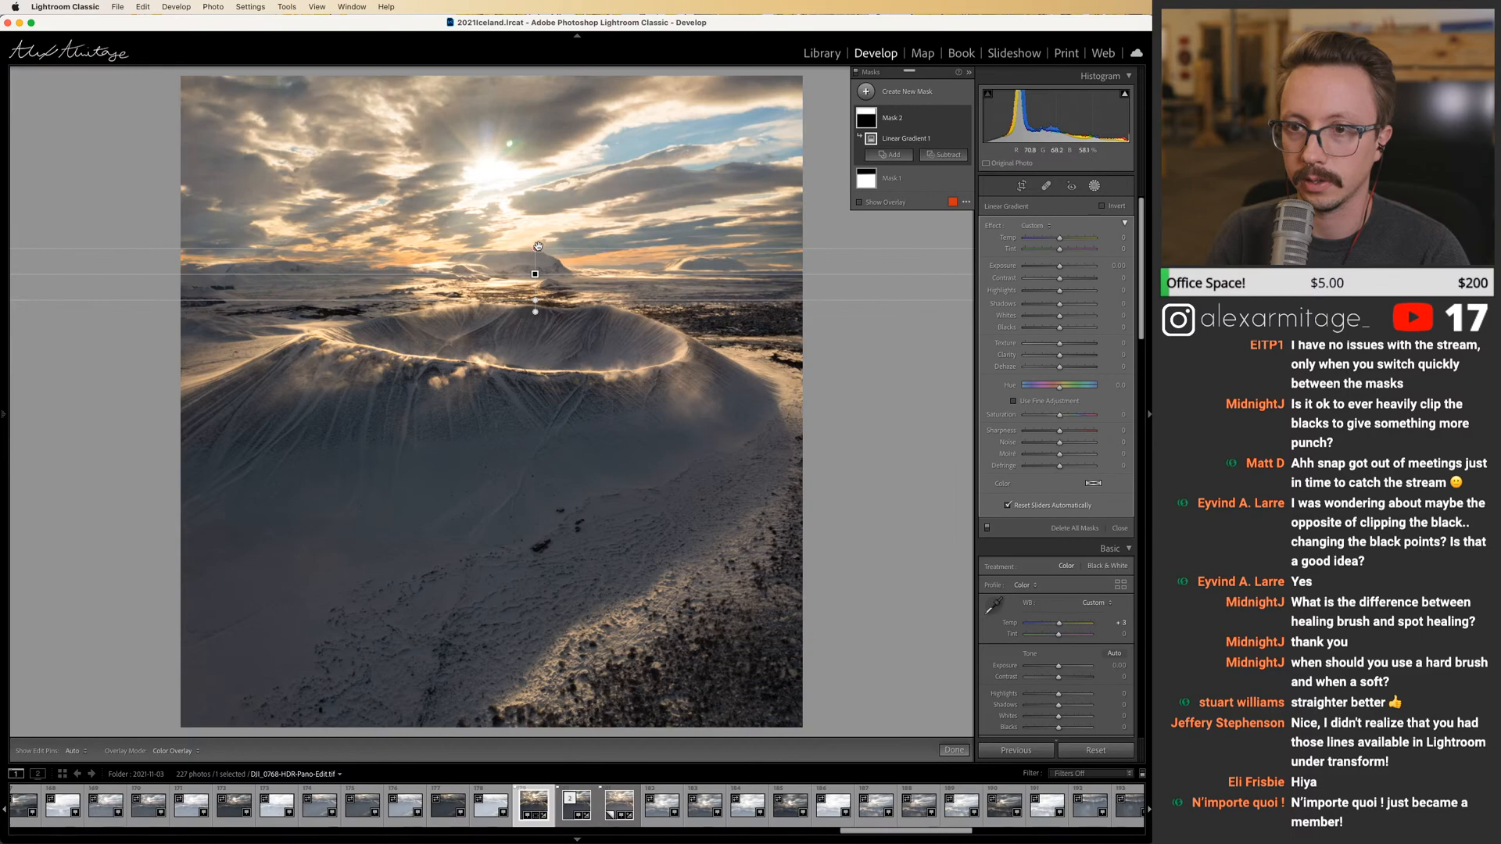
{"action": "left_click_drag", "start_coordinate": [1059, 266], "coordinate": [1053, 293]}
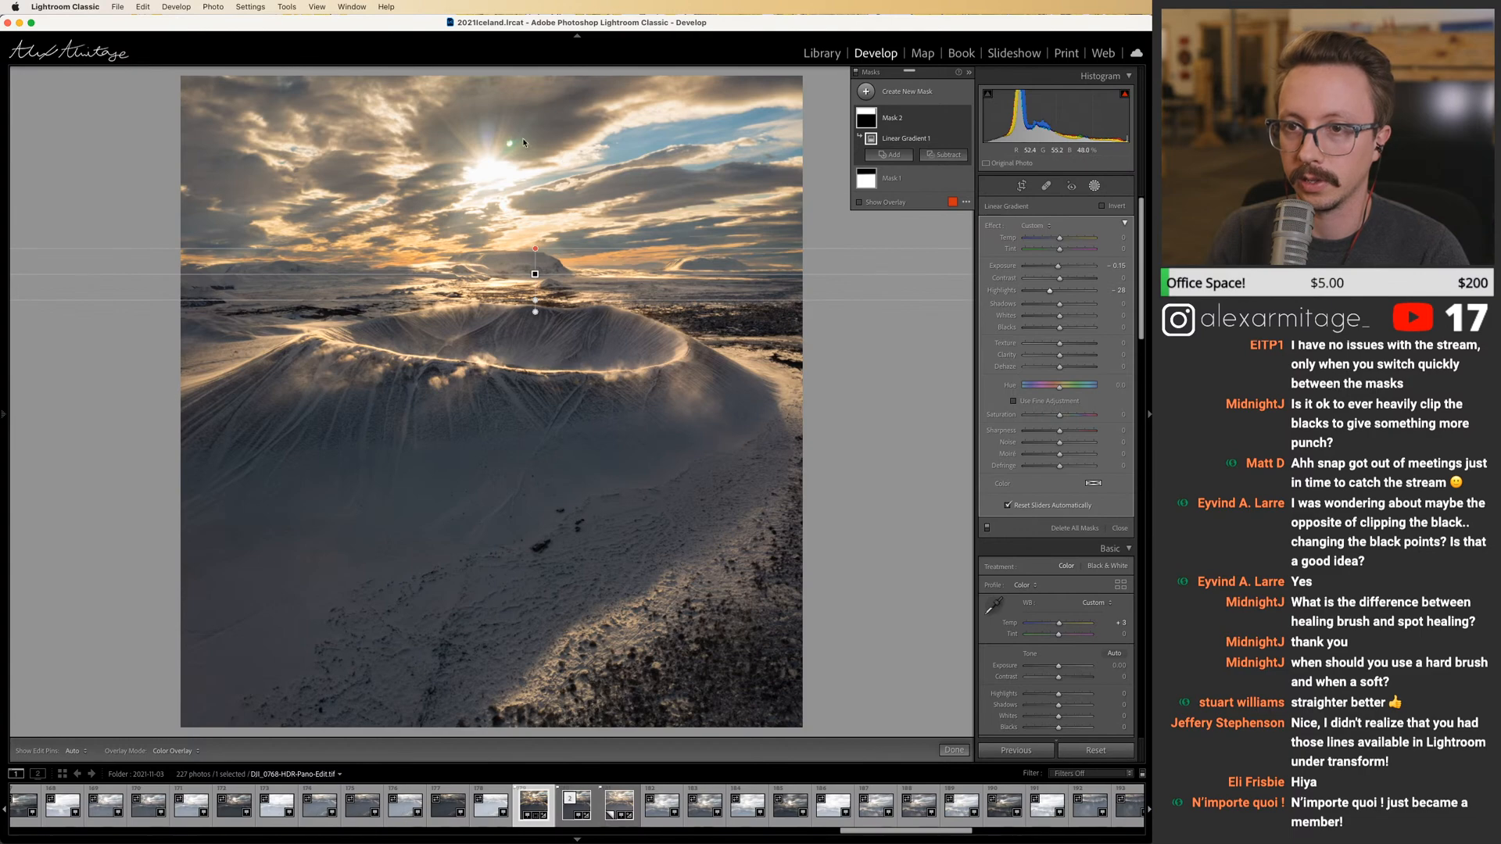
{"action": "key", "text": "shift+w"}
Switch to Photoshop and ready the Spot Healing Brush at the green lens flare beside the sun on Layer 1.
{"action": "key", "text": "super+Tab"}
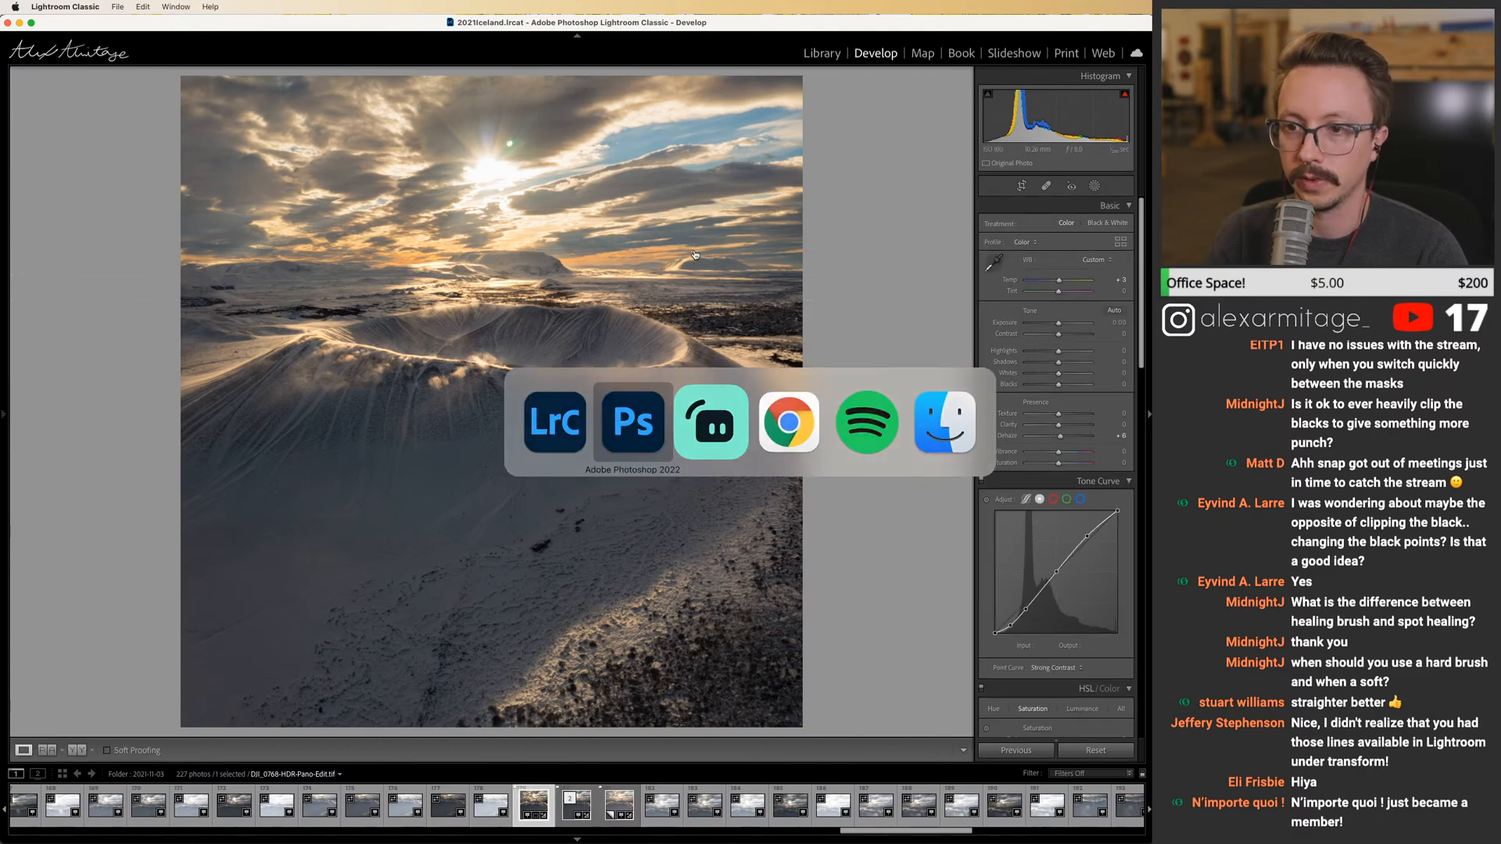
{"action": "left_click_drag", "start_coordinate": [586, 278], "coordinate": [630, 274]}
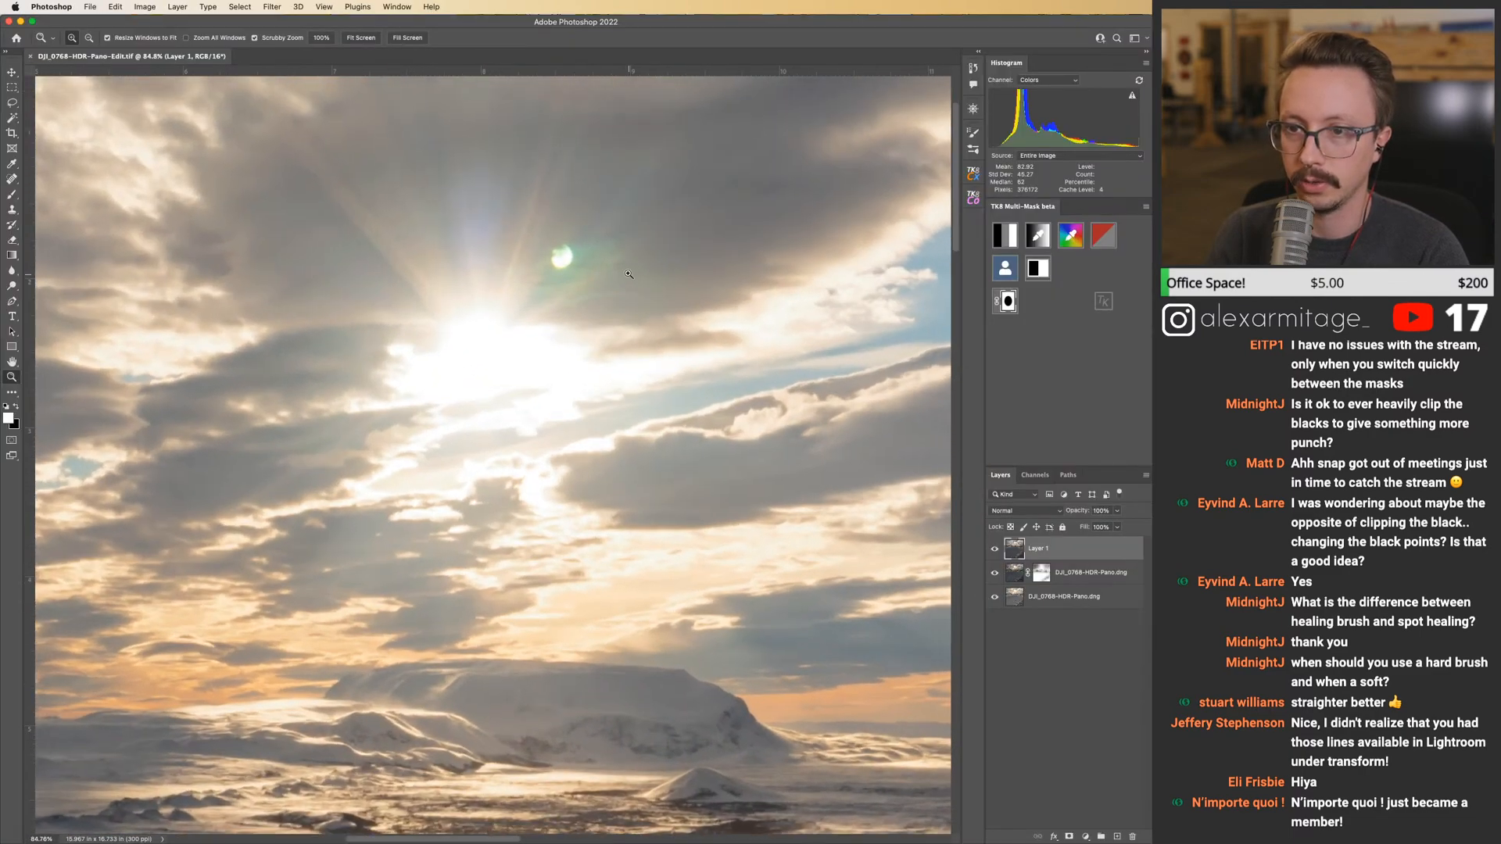
{"action": "scroll", "coordinate": [629, 274], "scroll_direction": "up", "scroll_amount": 2}
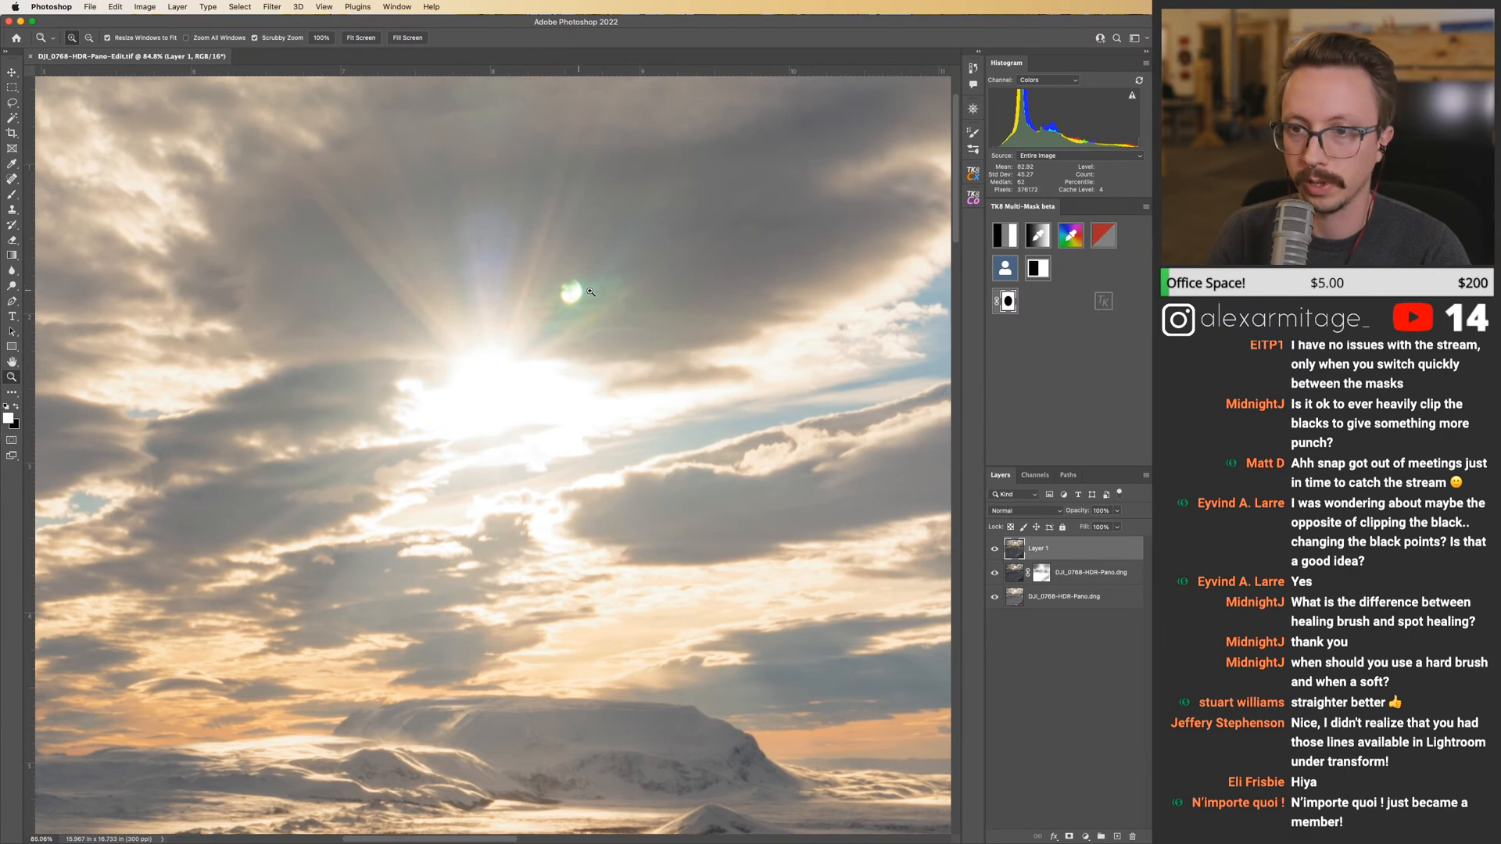
{"action": "scroll", "coordinate": [590, 292], "scroll_direction": "up", "scroll_amount": 3}
{"action": "key", "text": "j"}
{"action": "mouse_move", "coordinate": [577, 301]}
{"action": "left_mouse_down"}
{"action": "mouse_move", "coordinate": [643, 325]}
{"action": "mouse_move", "coordinate": [607, 307]}
{"action": "mouse_move", "coordinate": [661, 188]}
{"action": "left_mouse_up"}
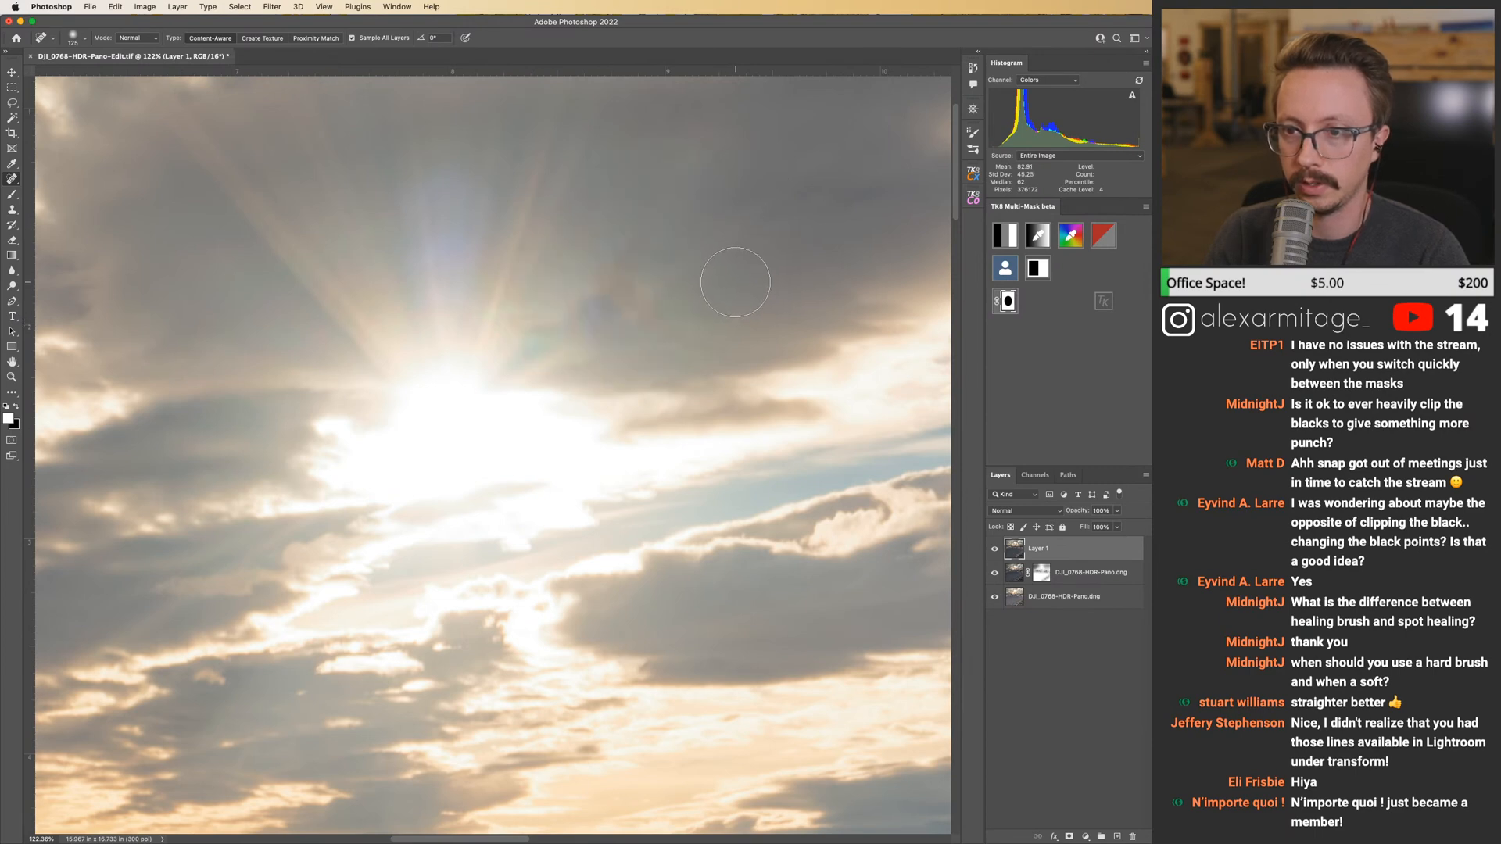
{"action": "key", "text": "super+z"}
{"action": "left_click", "coordinate": [561, 290]}
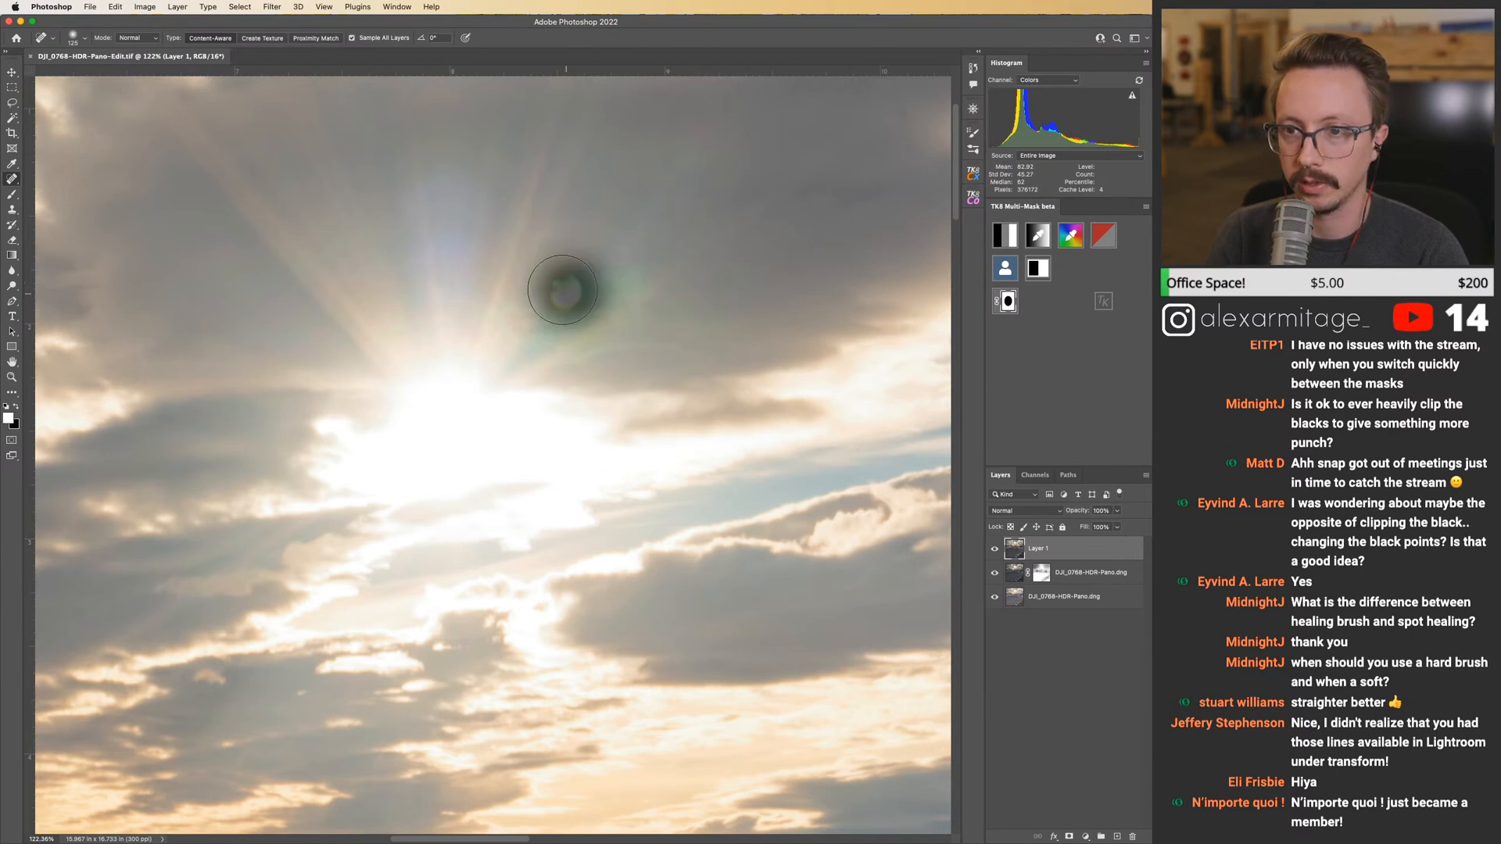
{"action": "key", "text": "super+z"}
{"action": "left_click", "coordinate": [563, 289]}
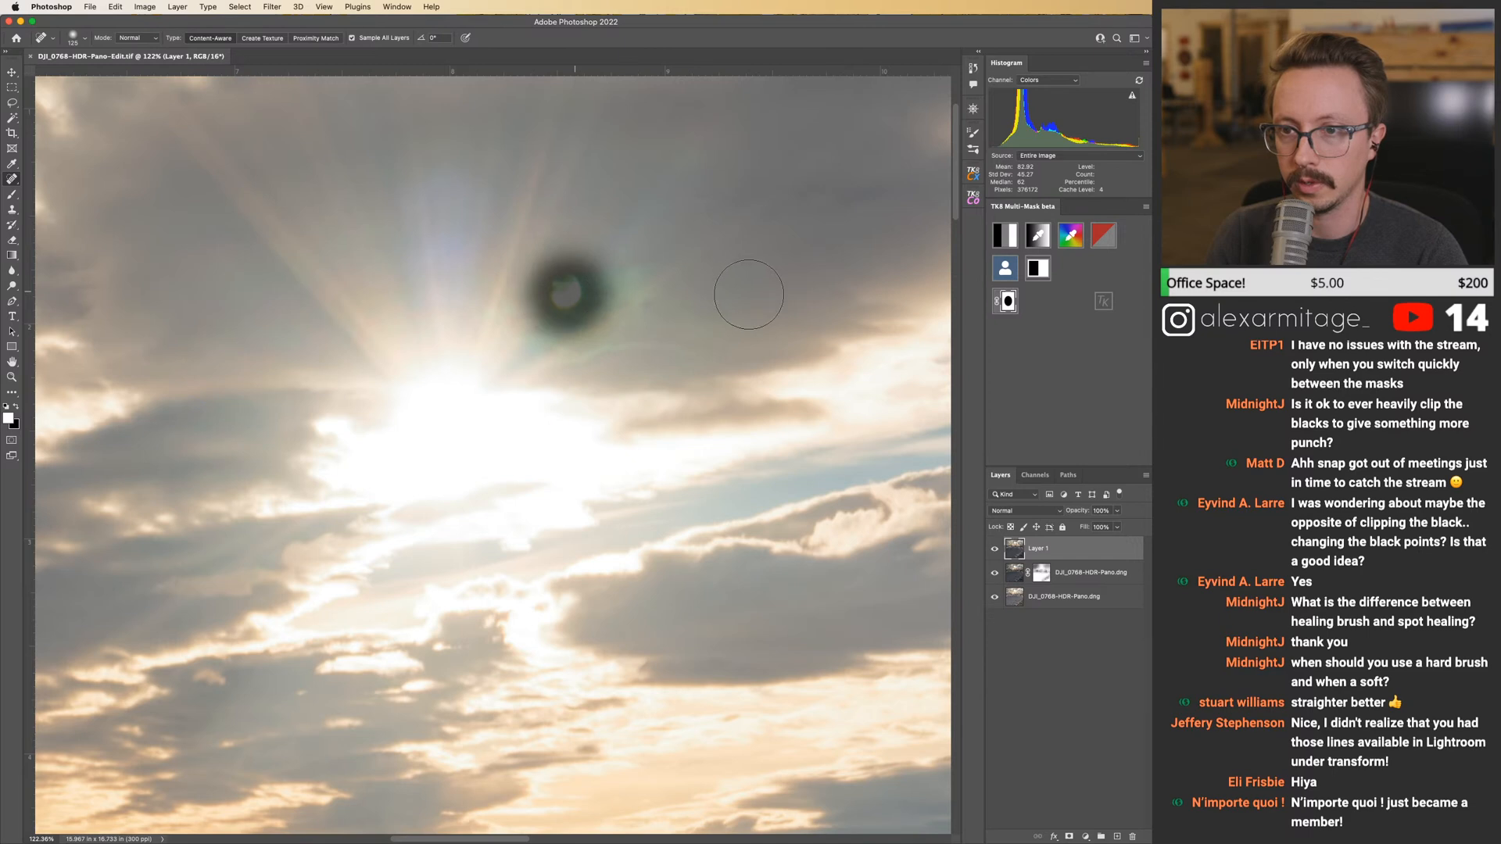
{"action": "key", "text": "super+z"}
Heal the lens flare spot and the remaining green haze in the dark cloud beside the sun with content-aware strokes.
{"action": "left_click_drag", "start_coordinate": [553, 314], "coordinate": [624, 216]}
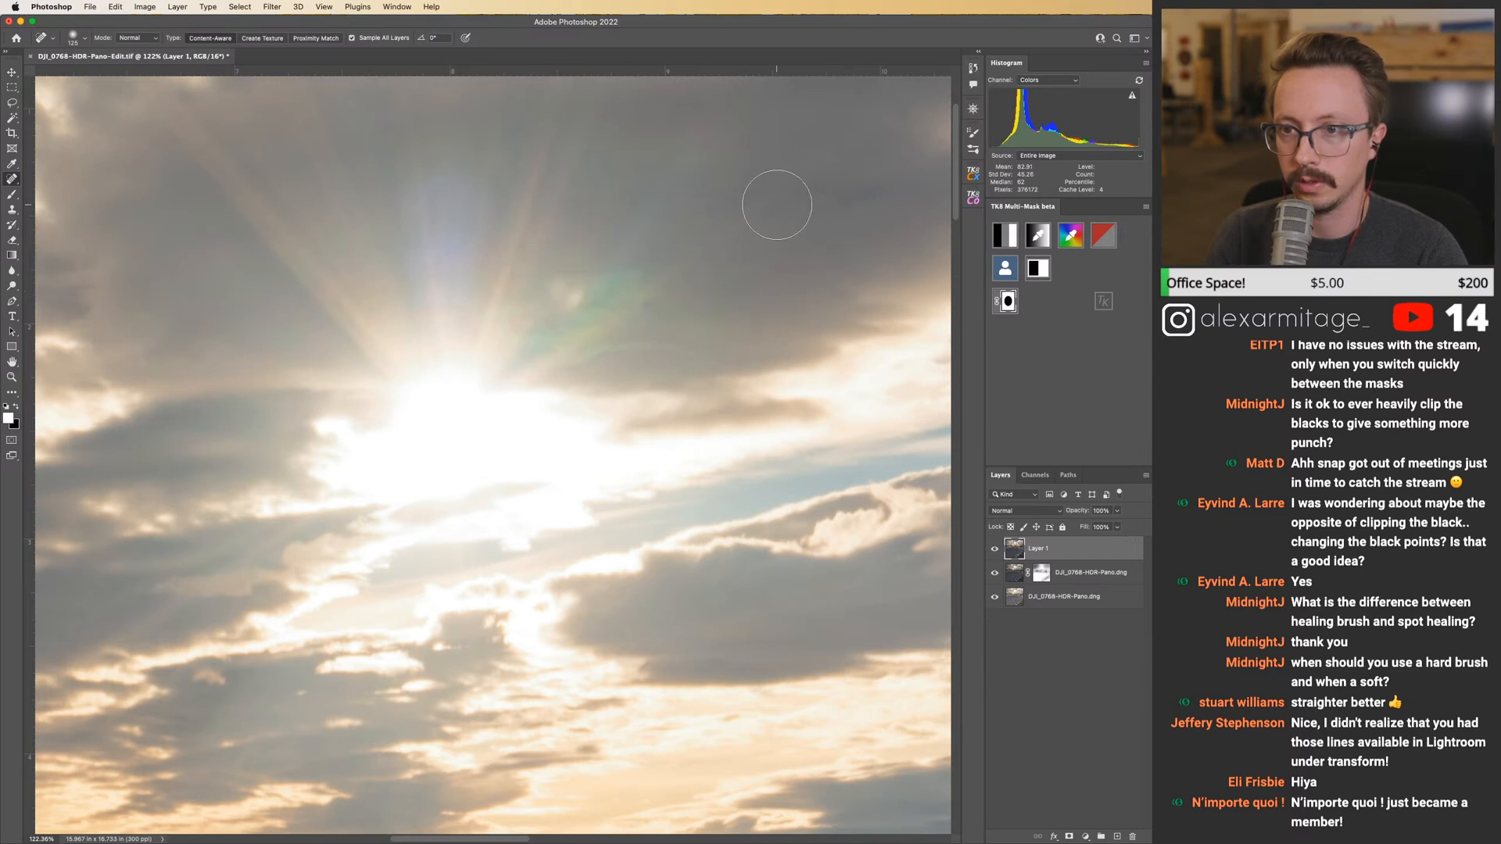
{"action": "scroll", "coordinate": [757, 221], "scroll_direction": "right", "scroll_amount": 2}
{"action": "scroll", "coordinate": [757, 221], "scroll_direction": "up", "scroll_amount": 1}
{"action": "left_click_drag", "start_coordinate": [493, 356], "coordinate": [540, 291]}
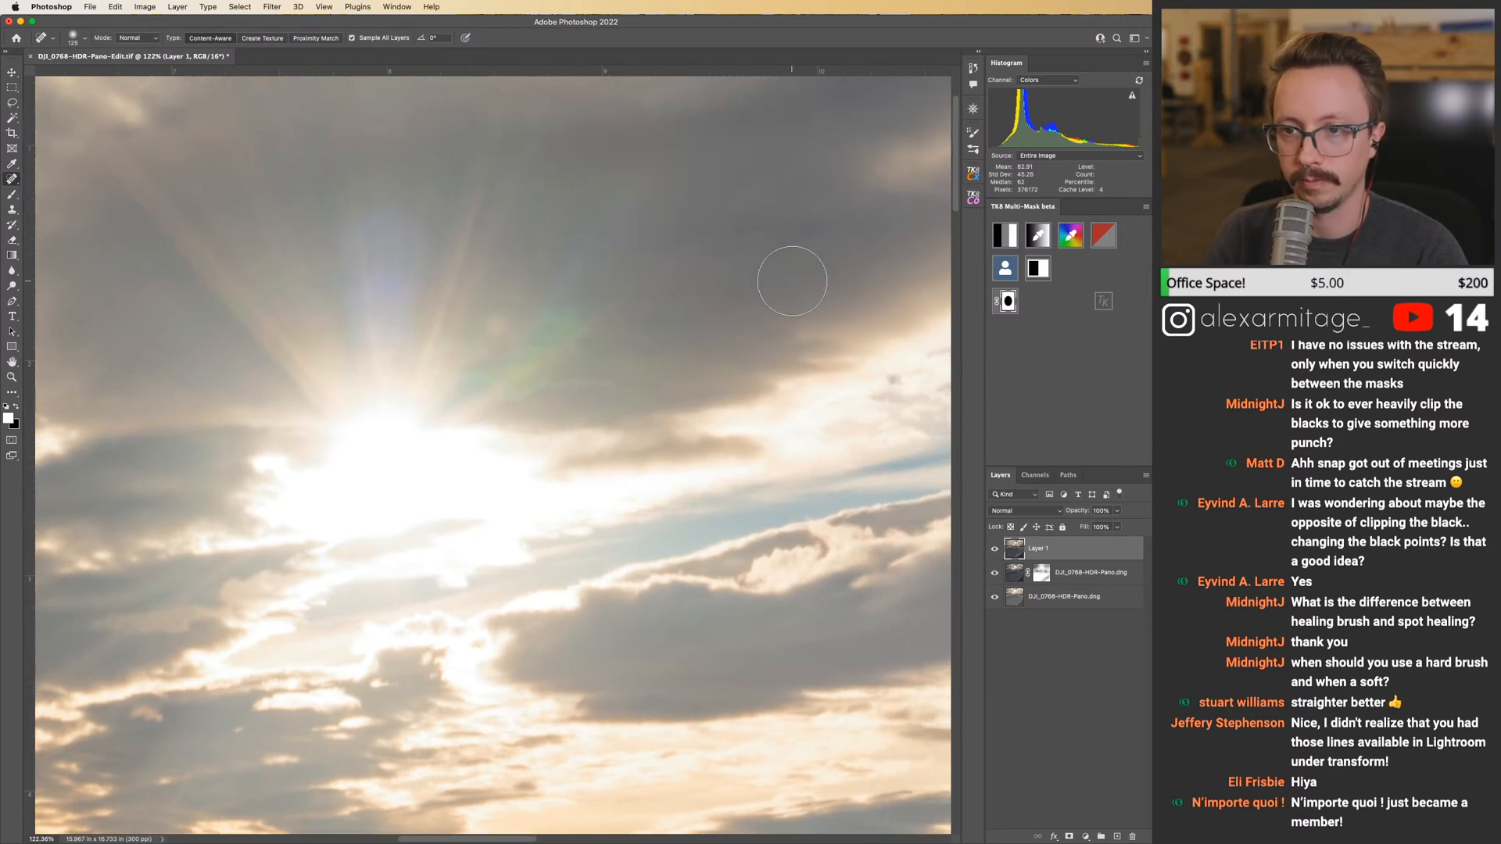
{"action": "left_click_drag", "start_coordinate": [502, 374], "coordinate": [586, 314]}
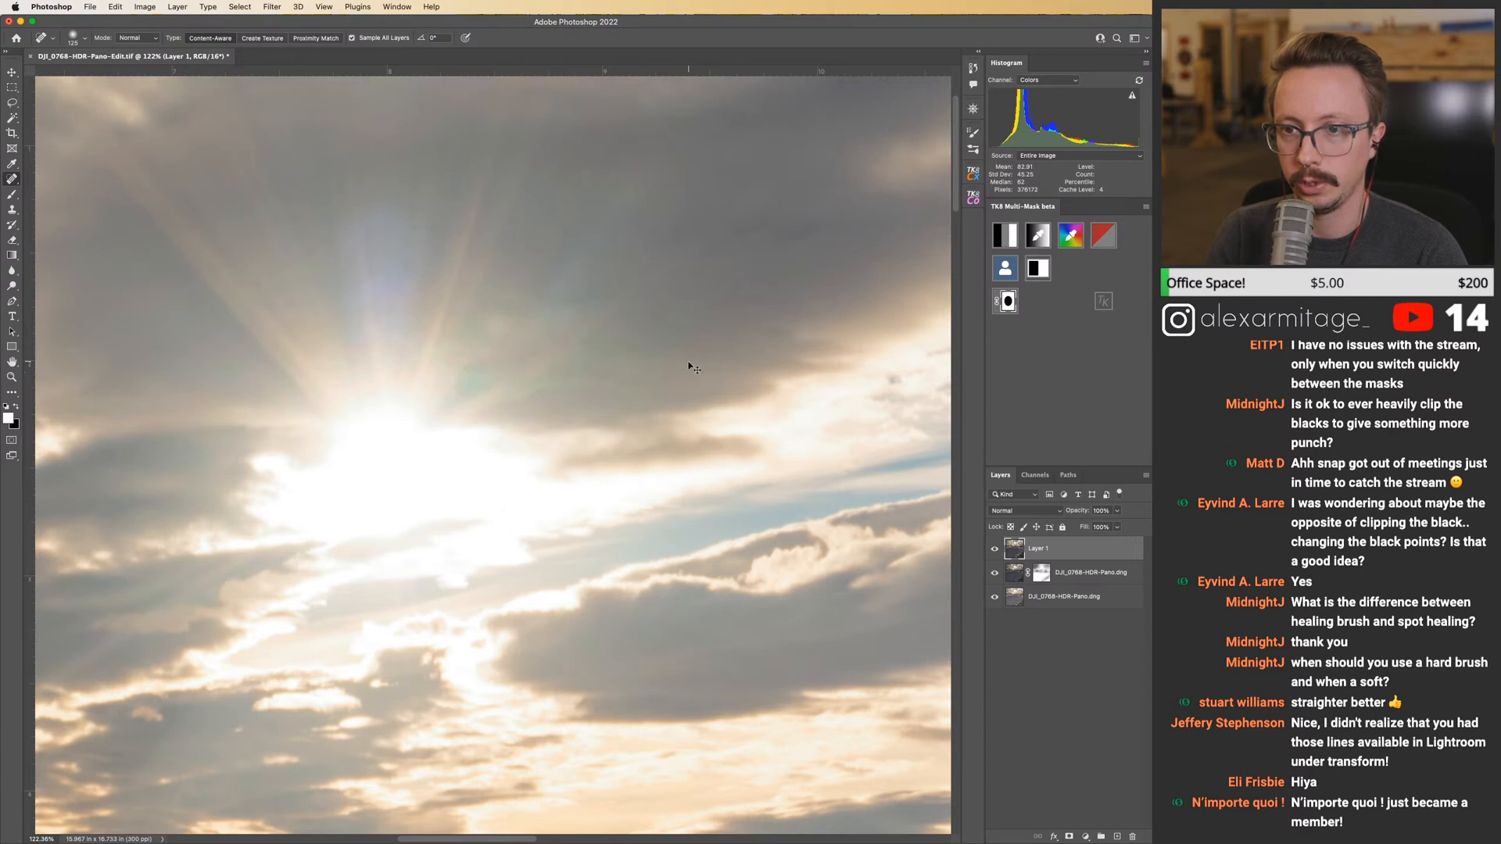
{"action": "left_click", "coordinate": [611, 219]}
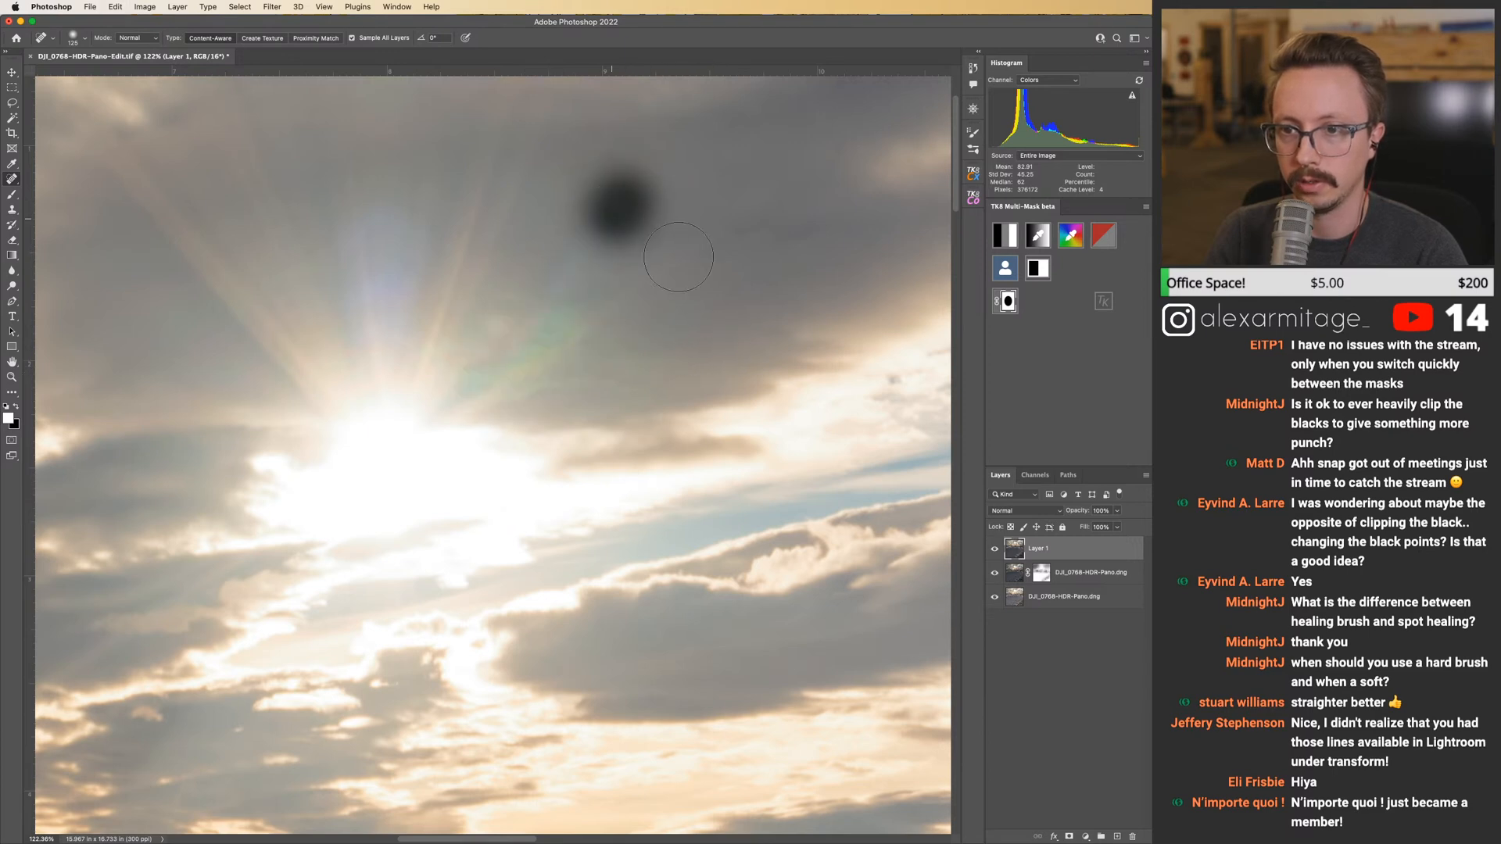
{"action": "left_click", "coordinate": [562, 329]}
{"action": "mouse_move", "coordinate": [559, 331]}
{"action": "left_mouse_down"}
{"action": "mouse_move", "coordinate": [518, 386]}
{"action": "mouse_move", "coordinate": [603, 367]}
{"action": "left_mouse_up"}
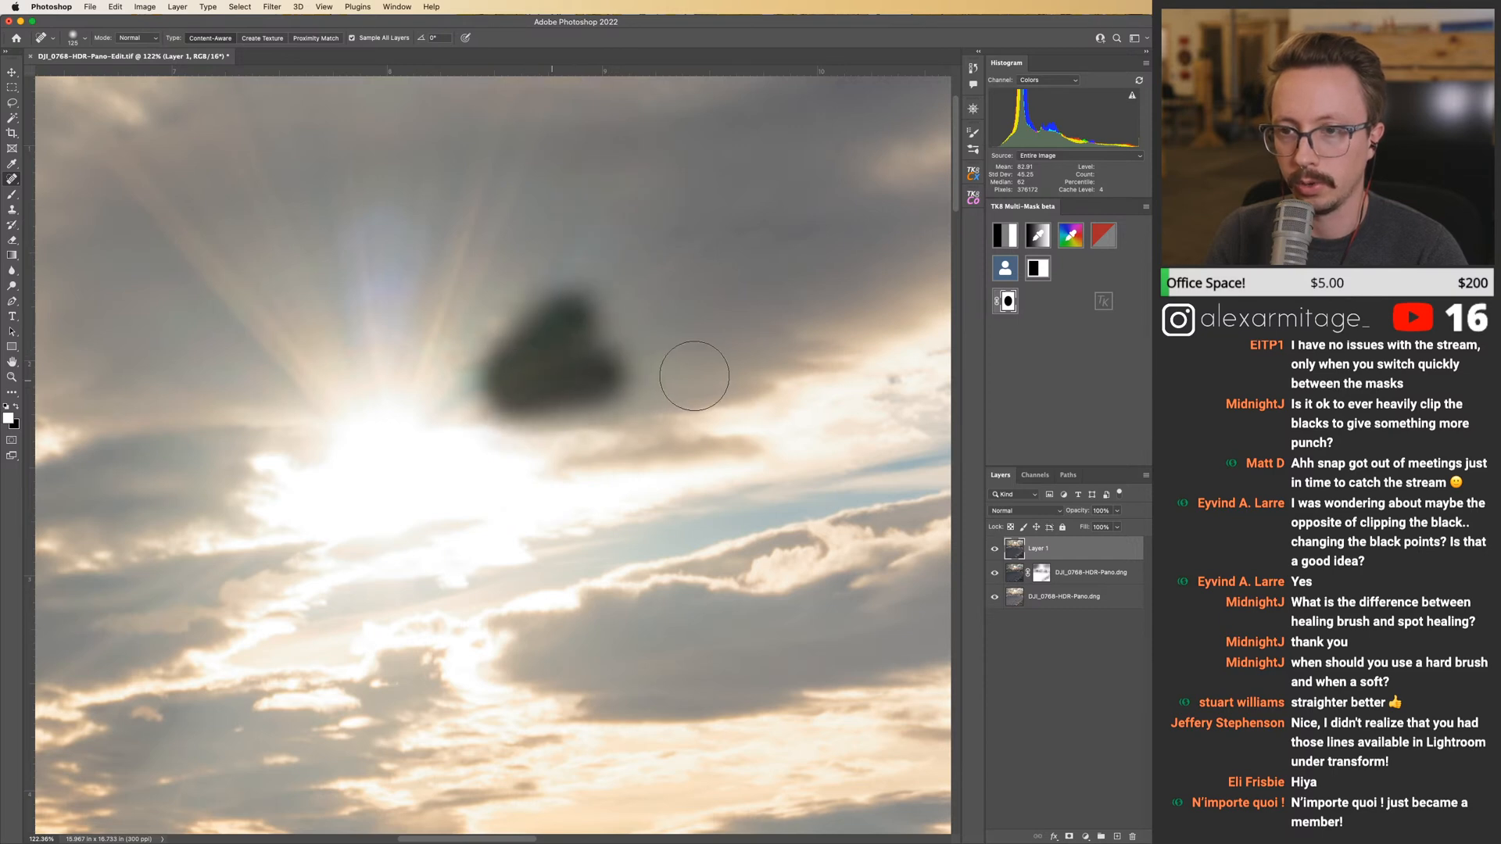
{"action": "left_click_drag", "start_coordinate": [477, 373], "coordinate": [532, 371]}
Examine the healed sky around the sun up close and at full view, comparing it with Layer 1 hidden and shown.
{"action": "key", "text": "z"}
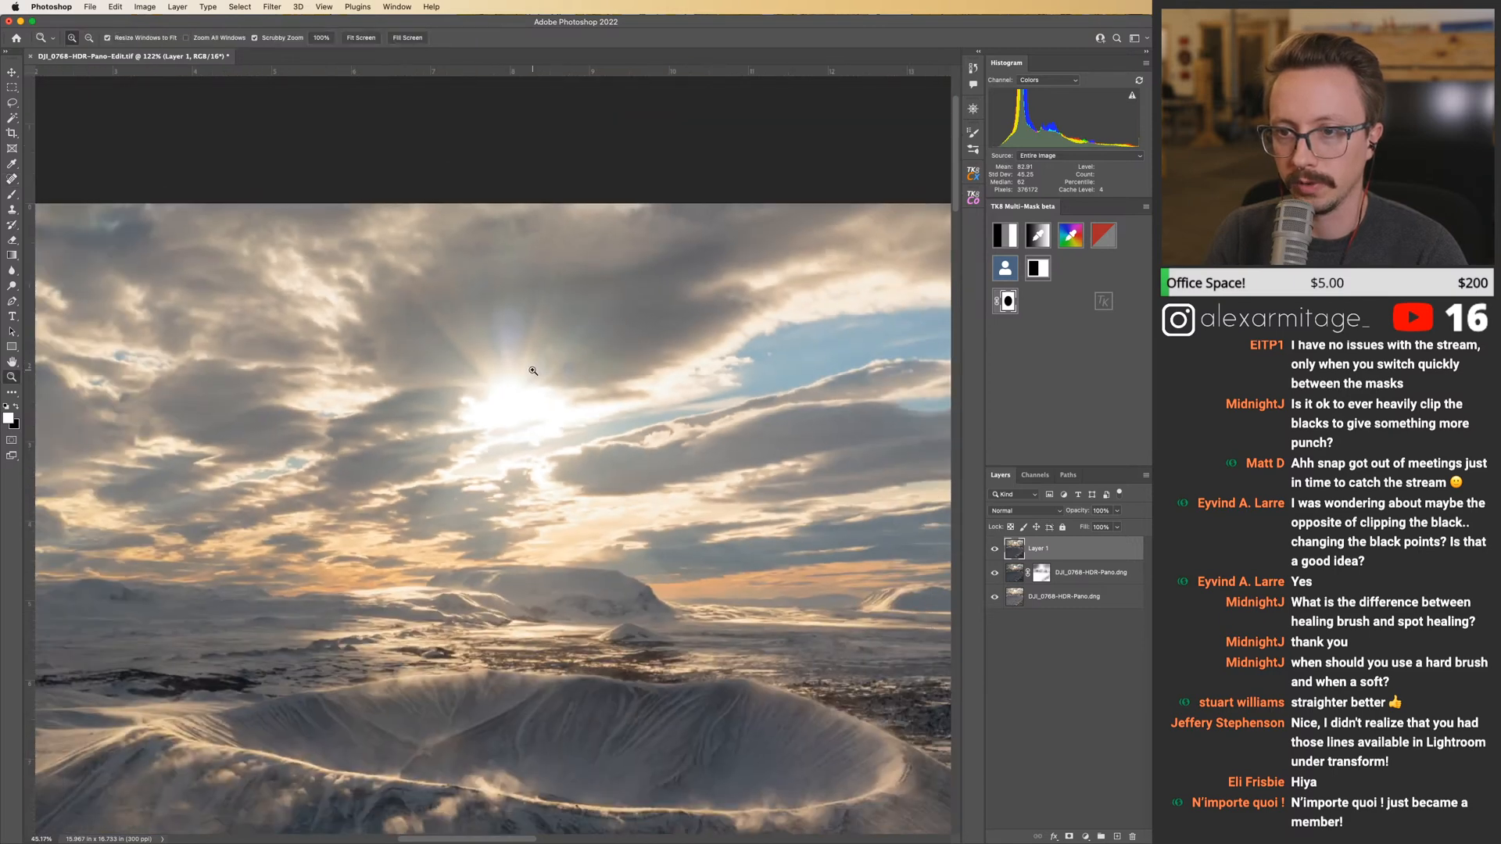
{"action": "left_click", "coordinate": [995, 551]}
{"action": "scroll", "coordinate": [998, 557], "scroll_direction": "up", "scroll_amount": 5}
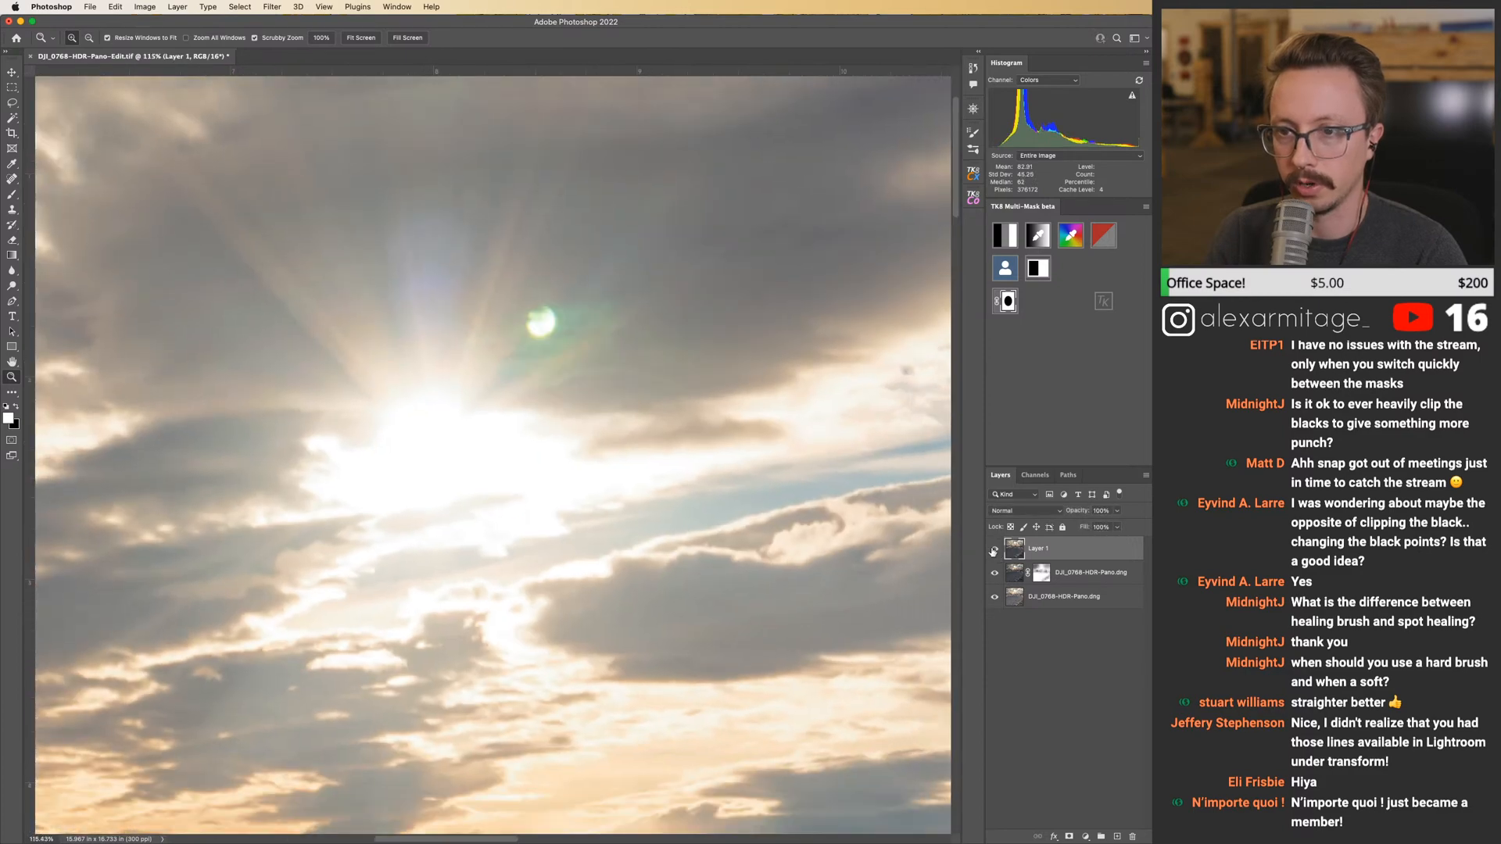
{"action": "left_click", "coordinate": [994, 551]}
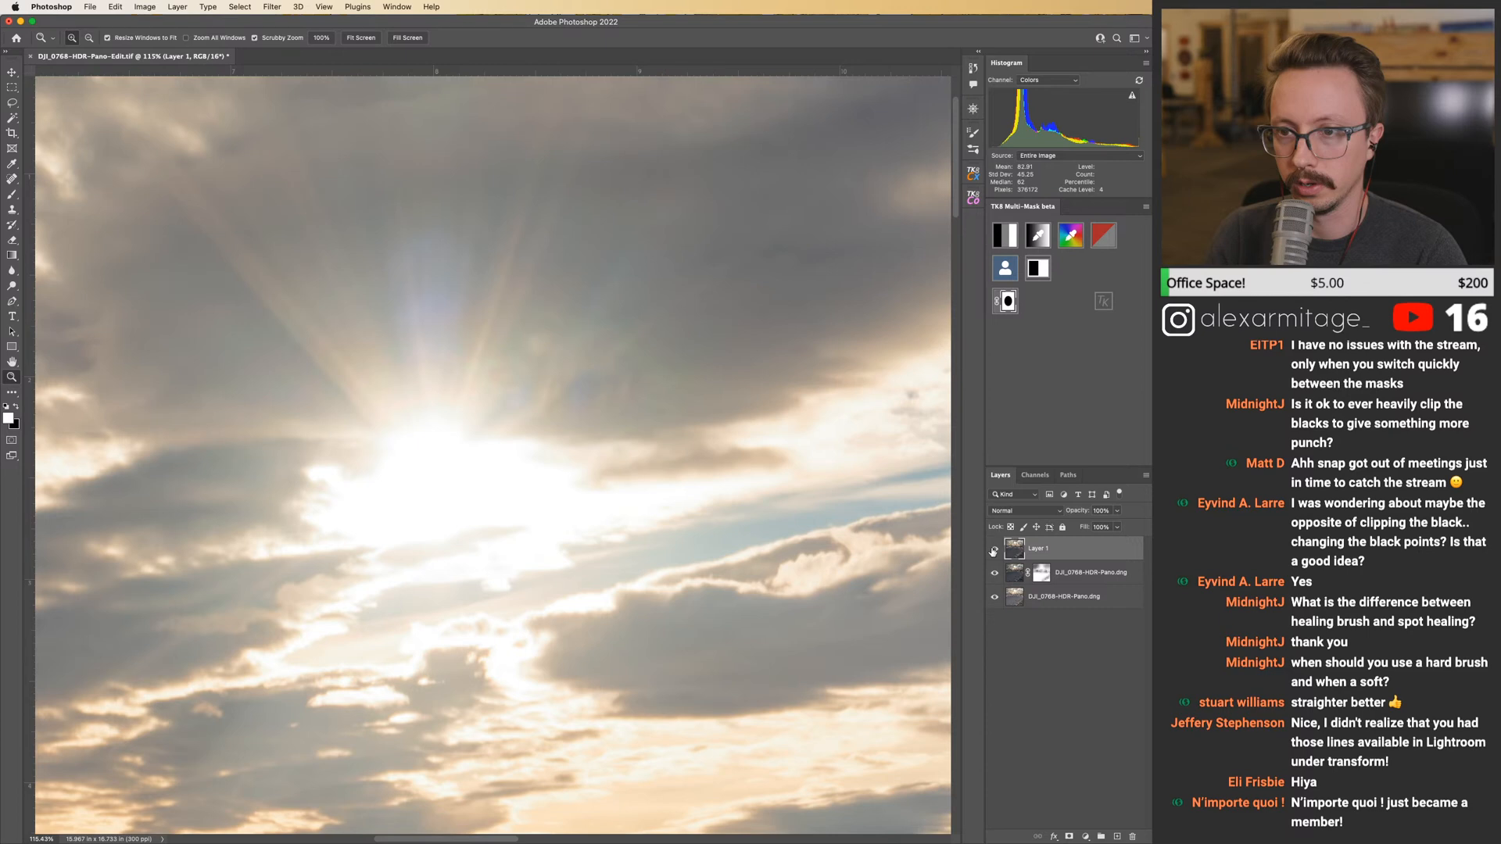
{"action": "scroll", "coordinate": [498, 351], "scroll_direction": "down", "scroll_amount": 5}
{"action": "scroll", "coordinate": [562, 348], "scroll_direction": "up", "scroll_amount": 5}
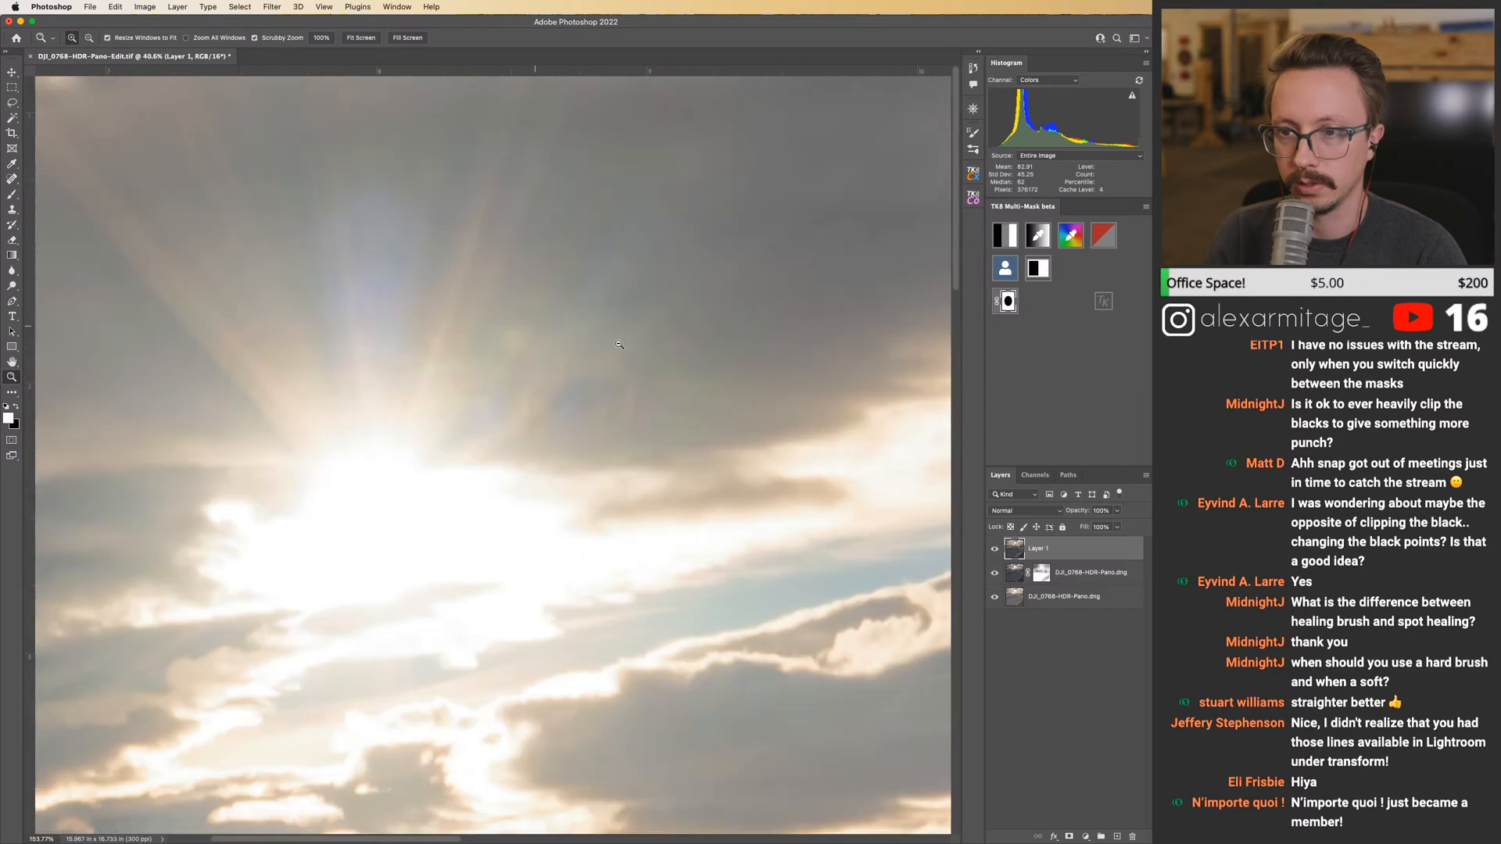
{"action": "scroll", "coordinate": [618, 344], "scroll_direction": "down", "scroll_amount": 3}
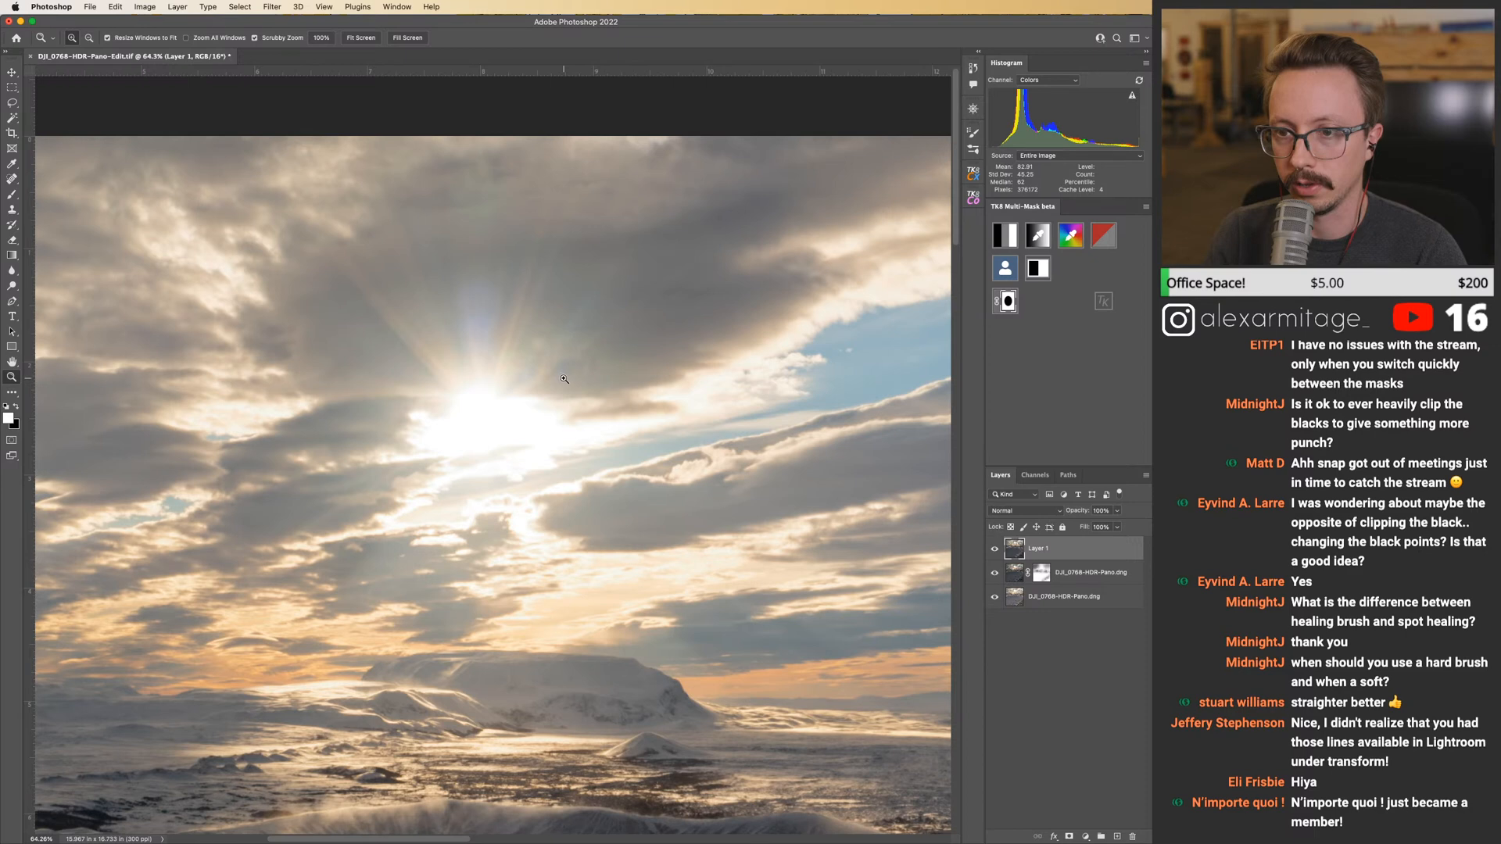
{"action": "scroll", "coordinate": [547, 329], "scroll_direction": "up", "scroll_amount": 2}
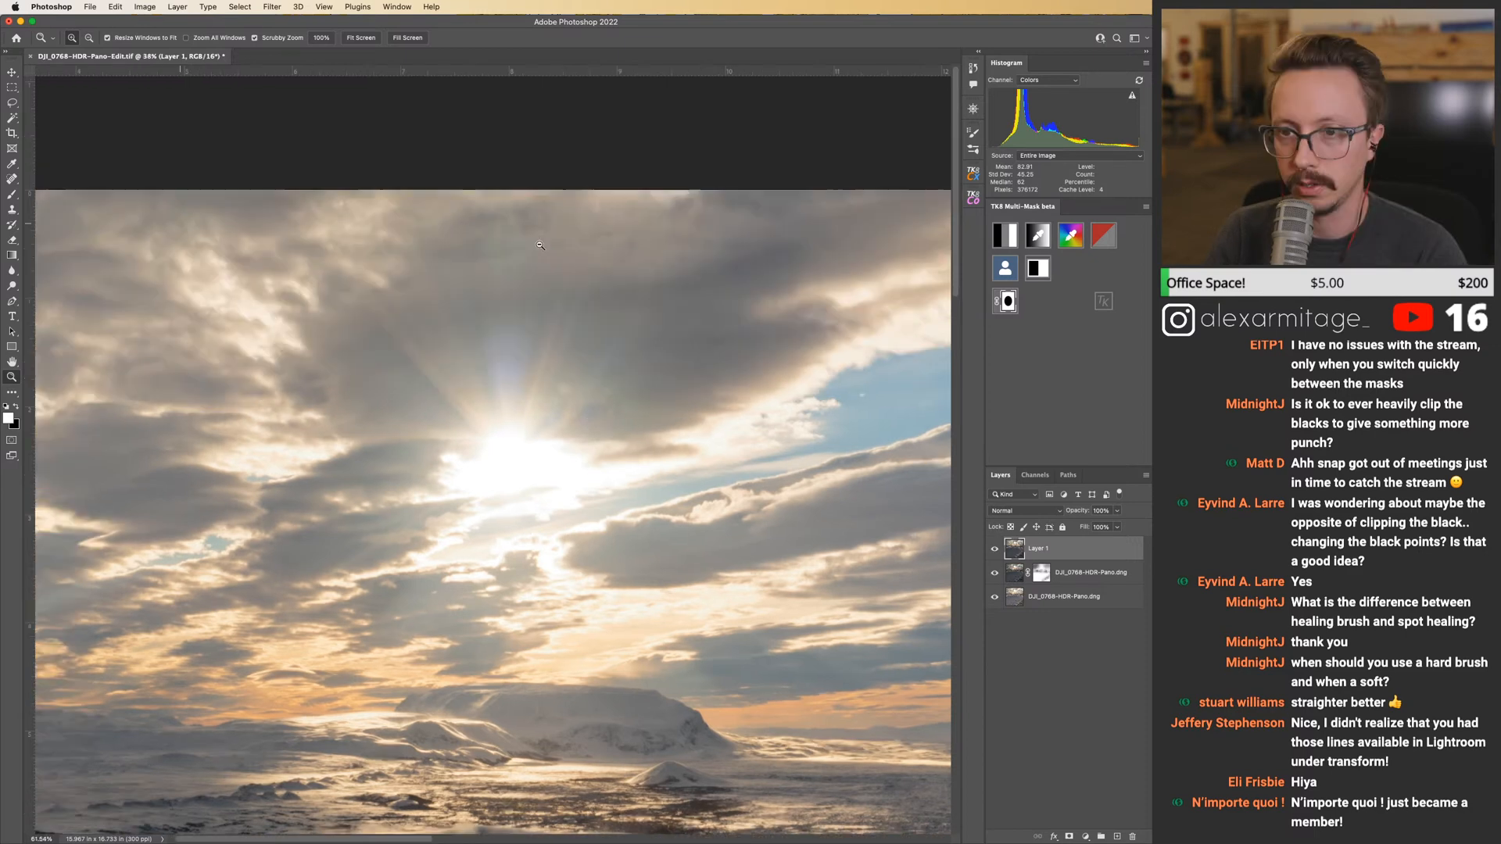
{"action": "scroll", "coordinate": [500, 227], "scroll_direction": "down", "scroll_amount": 4}
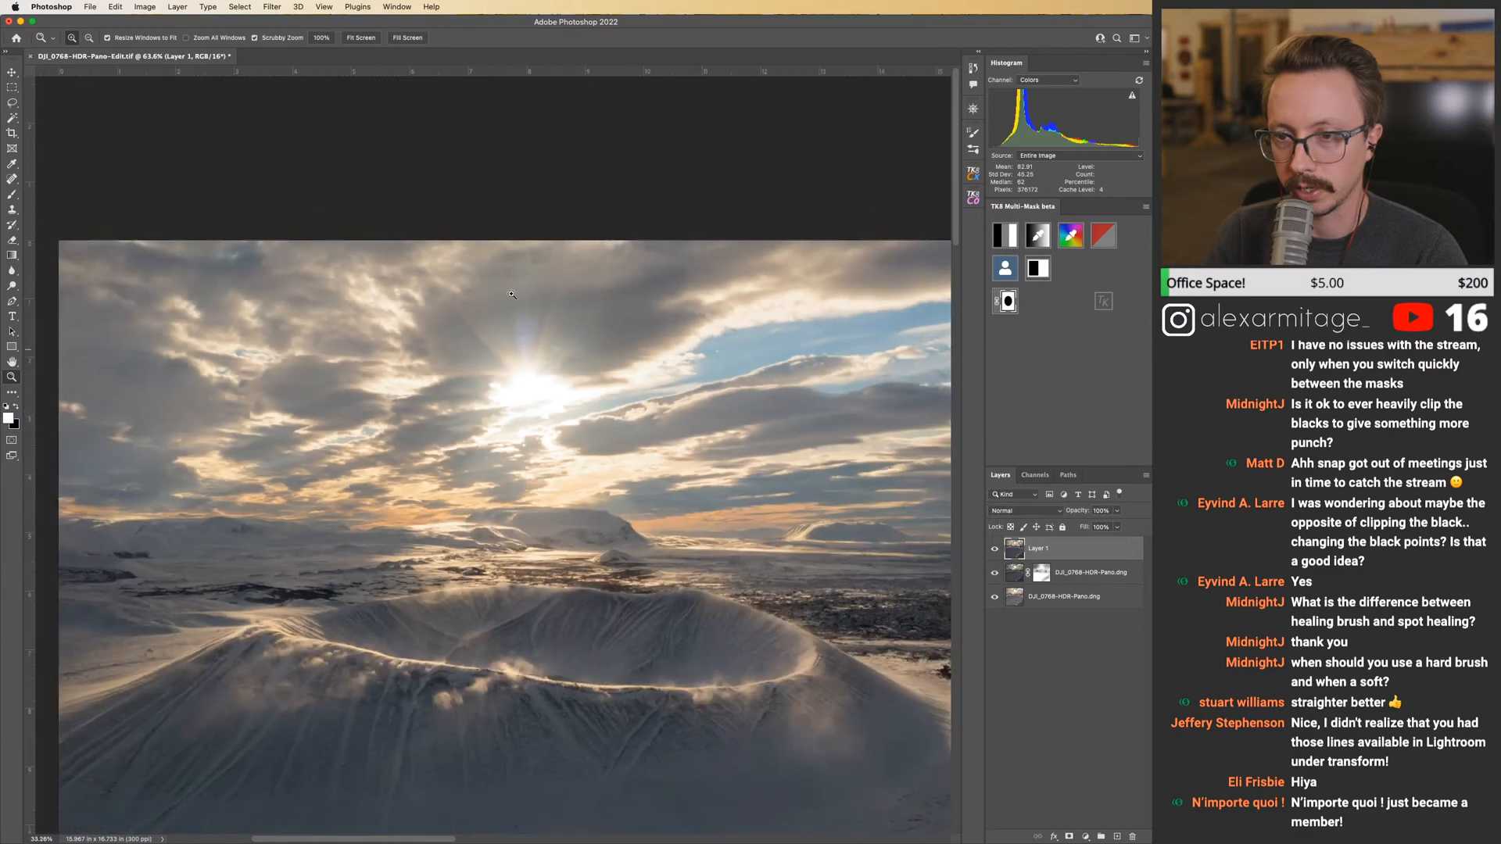
{"action": "left_click", "coordinate": [994, 548]}
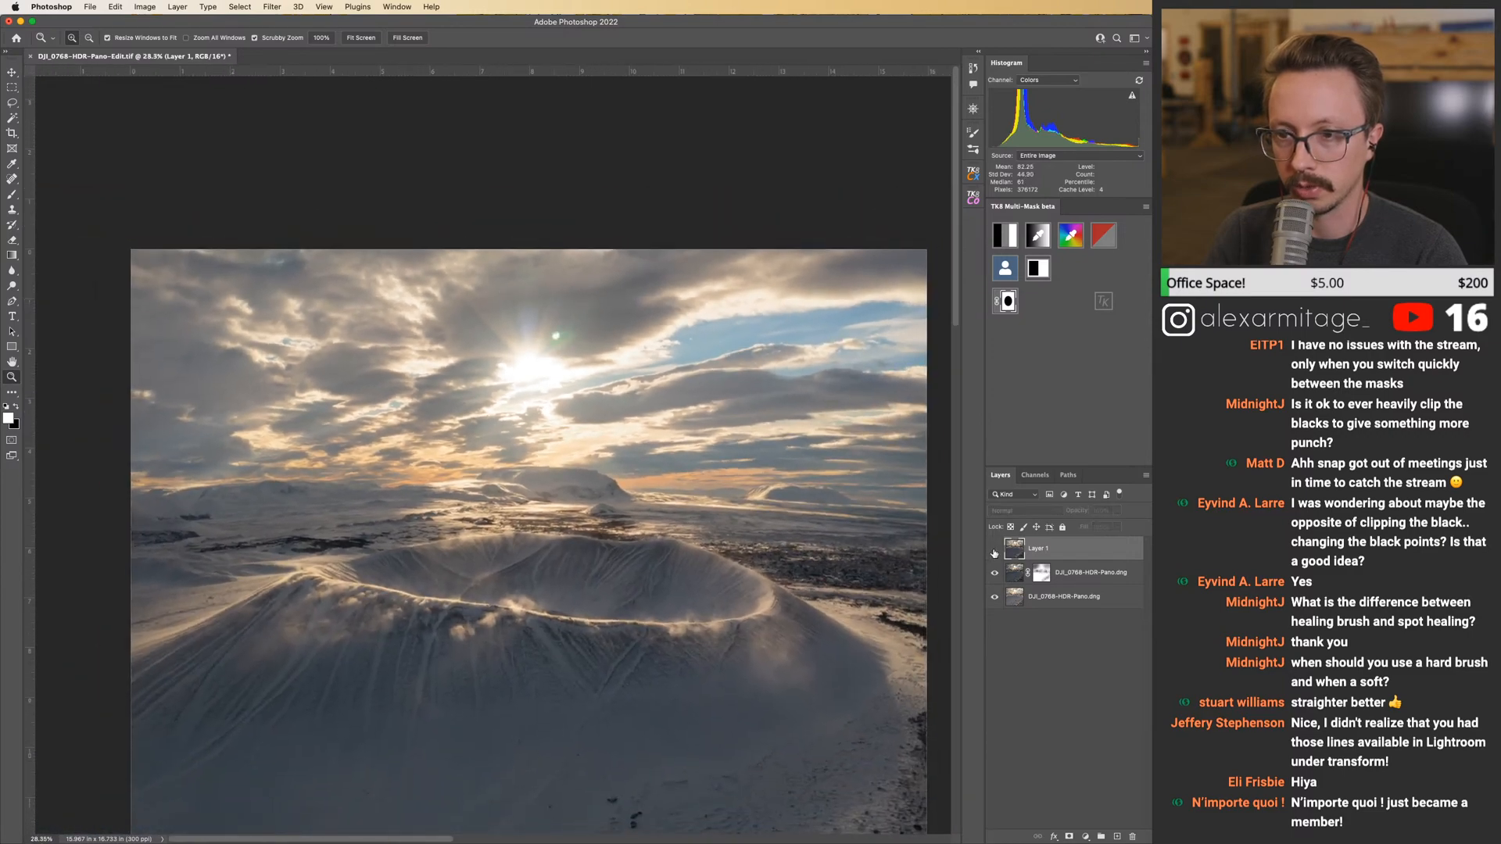
{"action": "scroll", "coordinate": [540, 354], "scroll_direction": "up", "scroll_amount": 3}
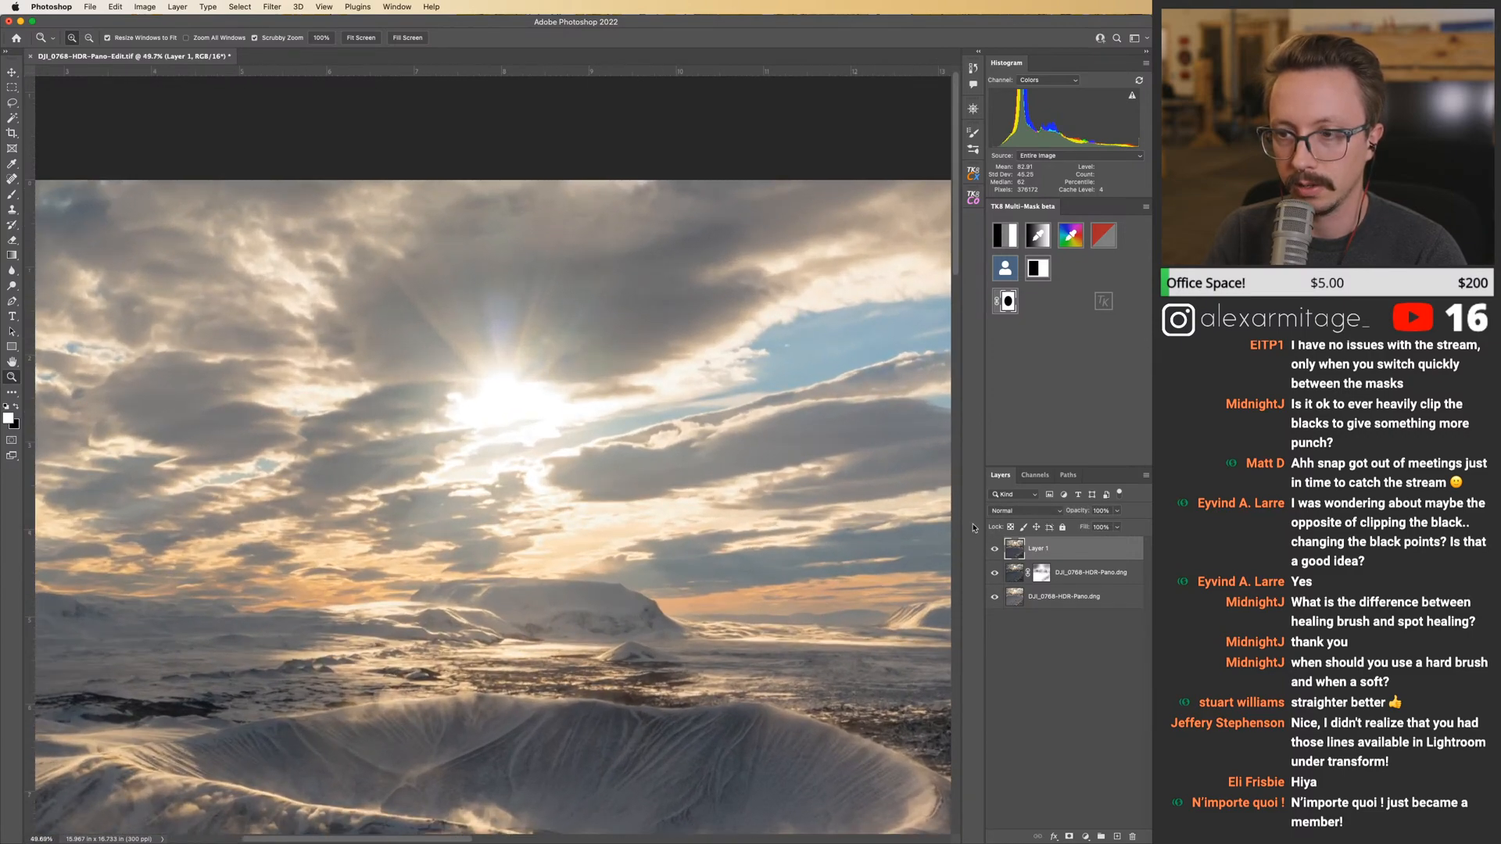
{"action": "left_click", "coordinate": [996, 551]}
{"action": "left_click", "coordinate": [996, 551]}
Save the retouched panorama and switch back to Lightroom Classic.
{"action": "key", "text": "super+s"}
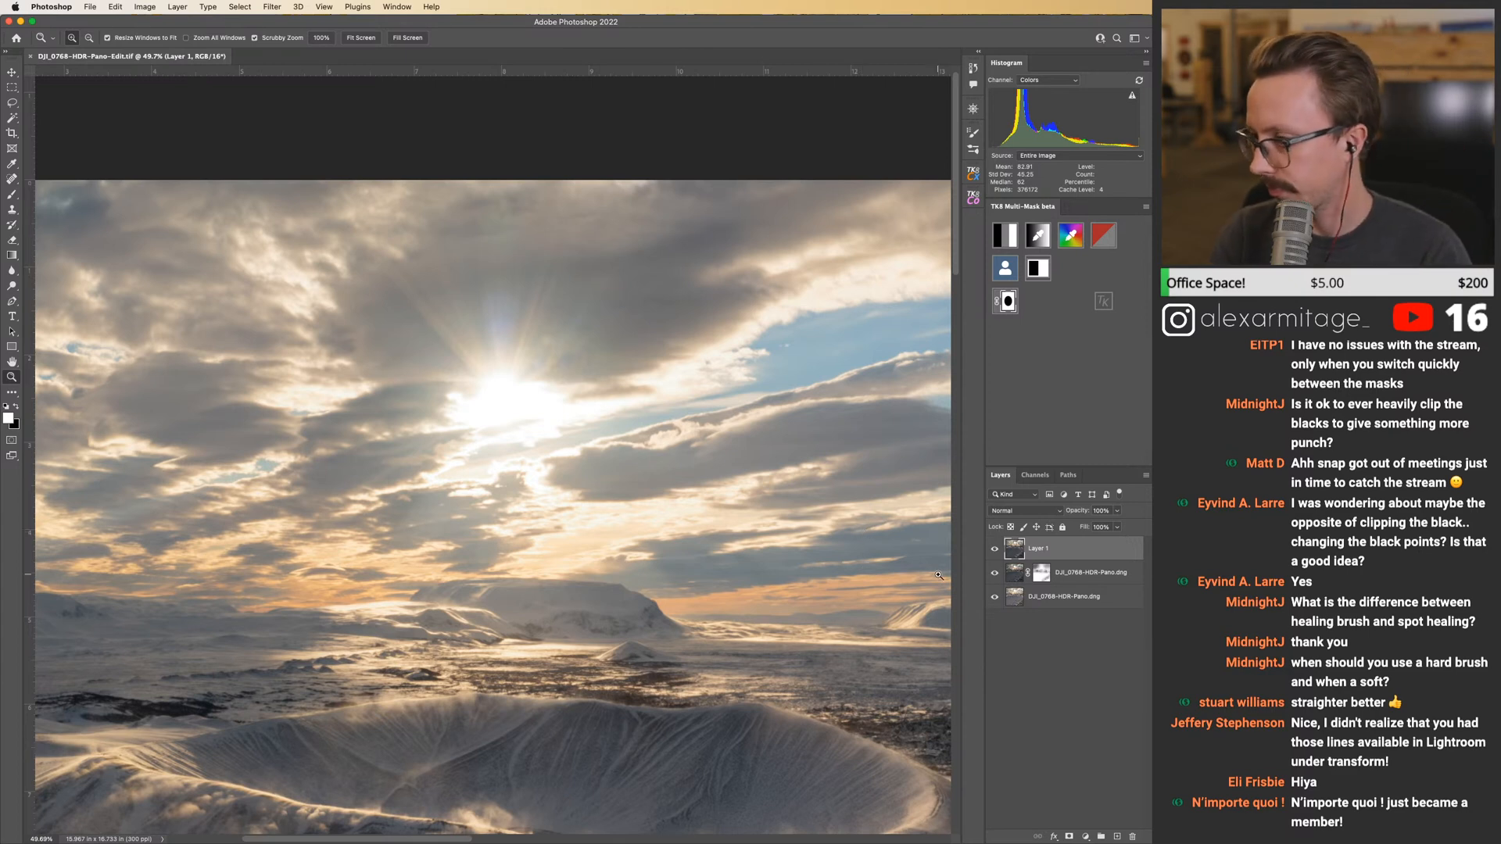
{"action": "mouse_move", "coordinate": [594, 839]}
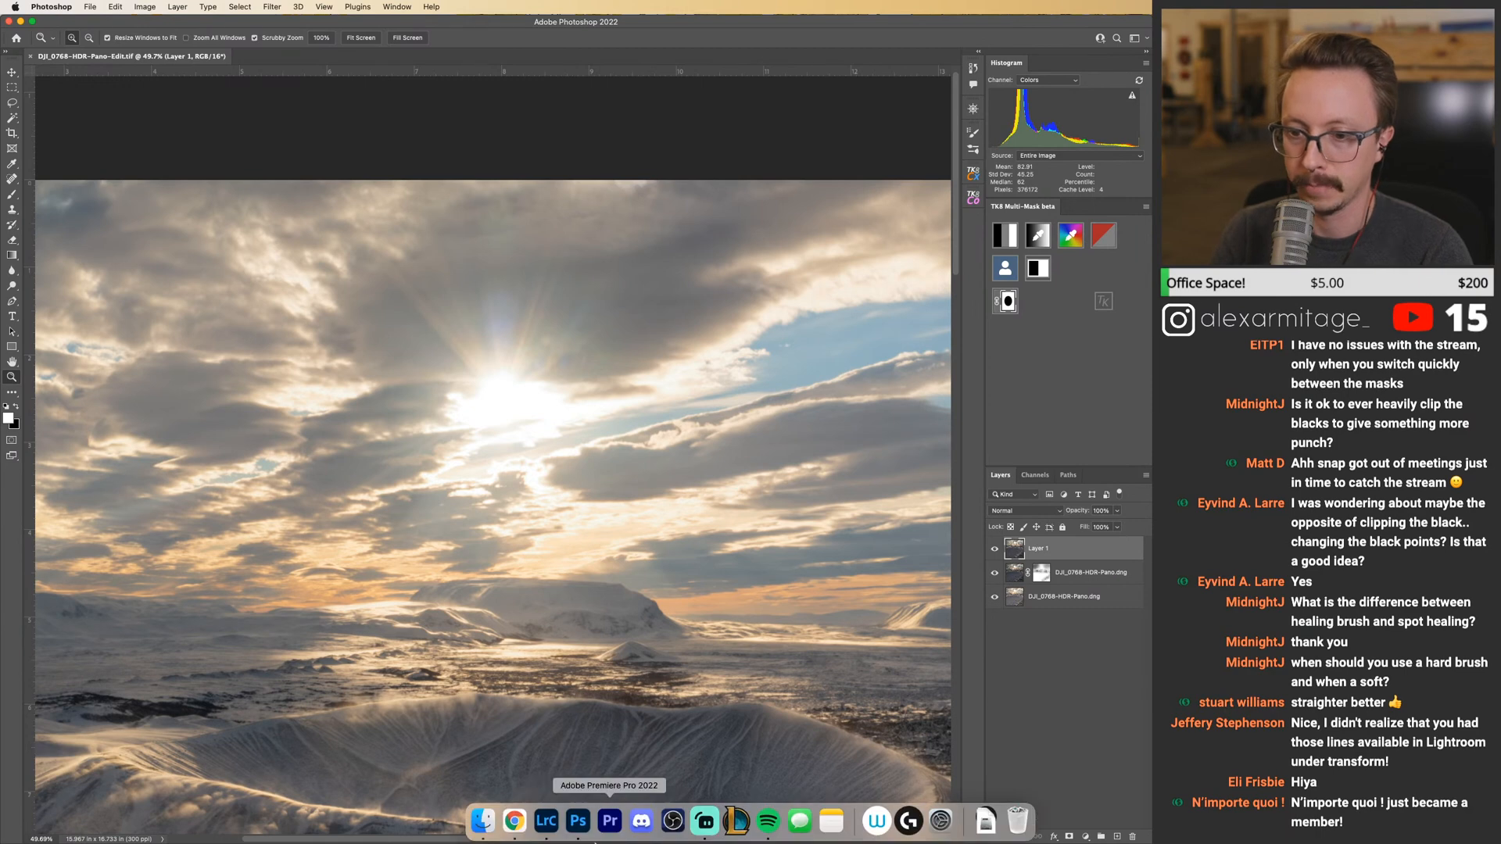
{"action": "left_click", "coordinate": [547, 821]}
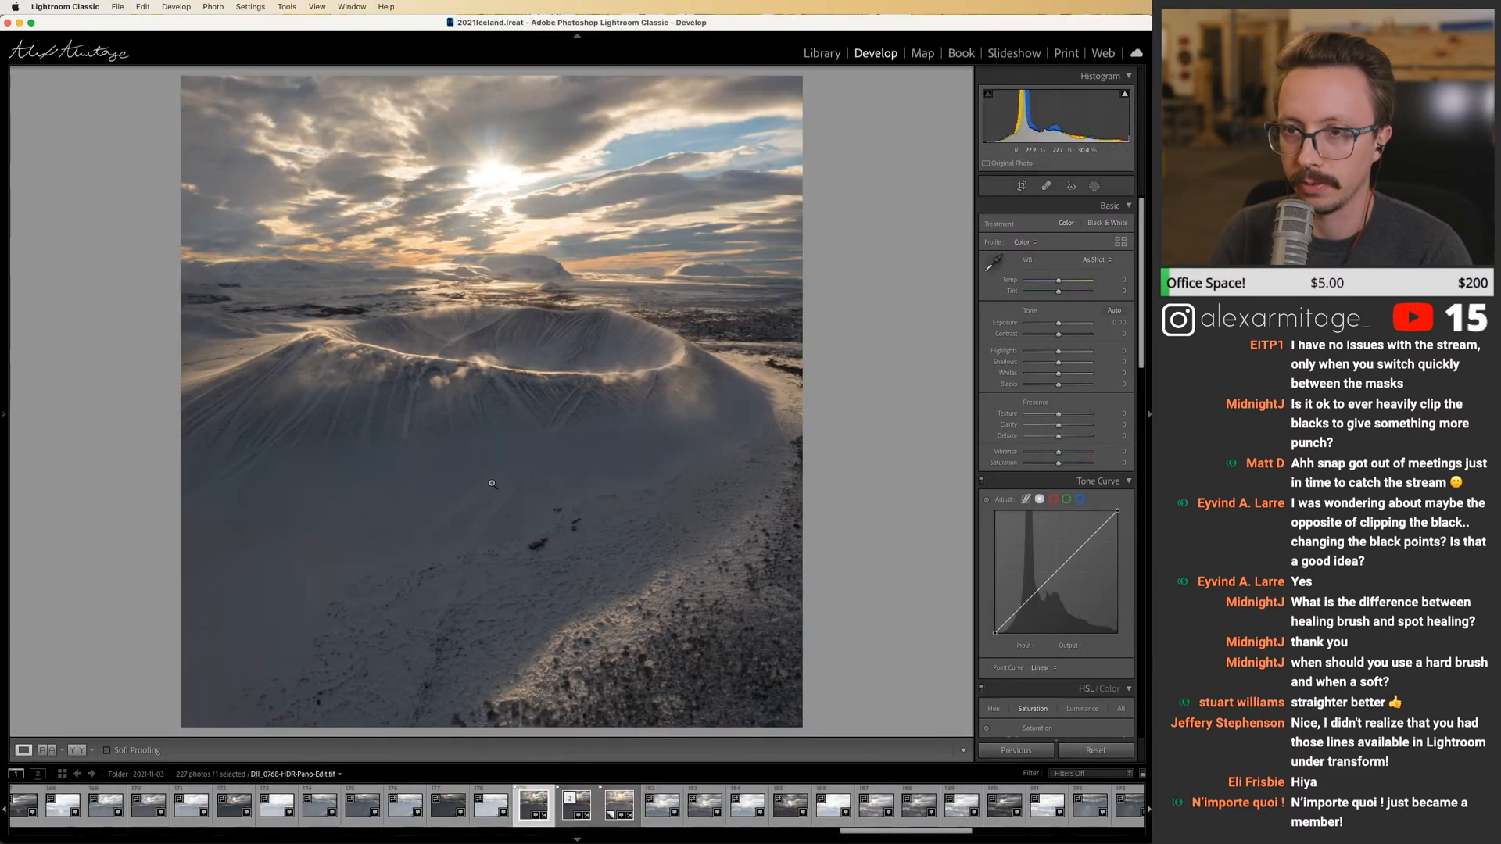
Check the rotated crop frame of the updated photo against the crop overlay, and close the crop tool.
{"action": "left_click", "coordinate": [5, 391]}
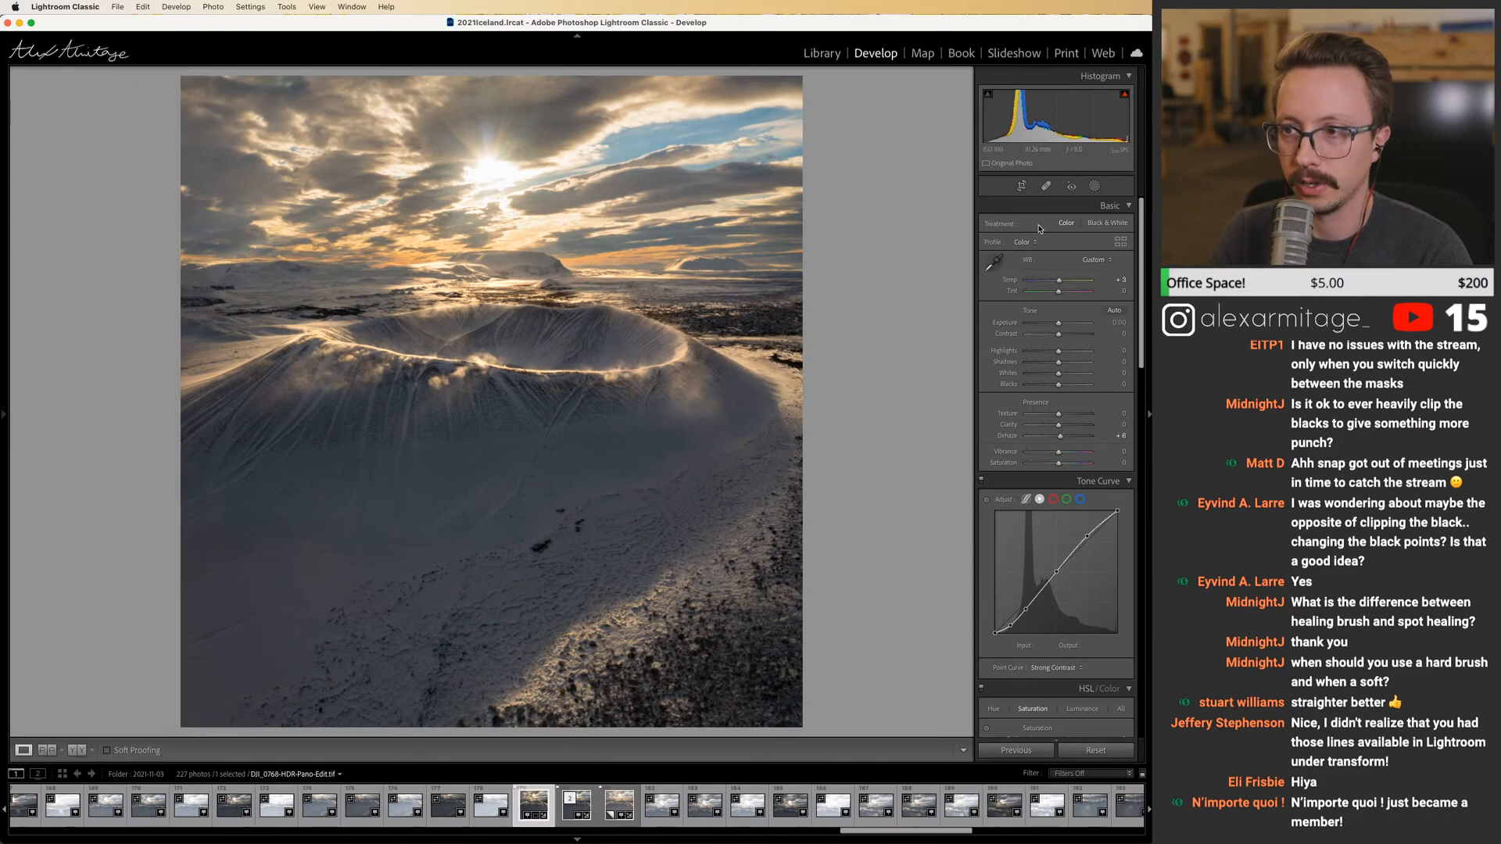
{"action": "left_click", "coordinate": [1021, 185]}
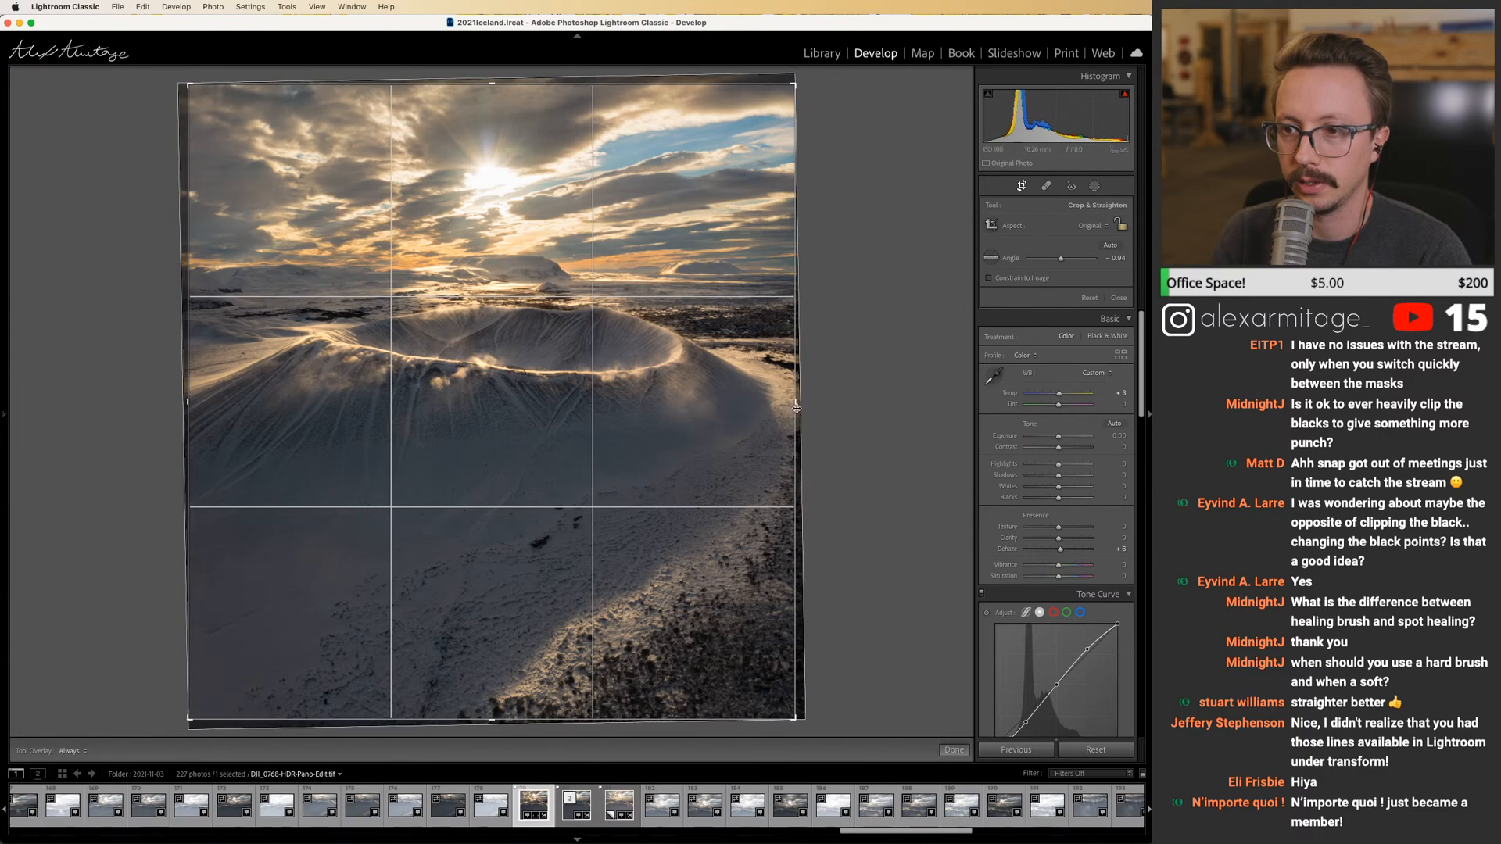
{"action": "left_click", "coordinate": [1022, 186]}
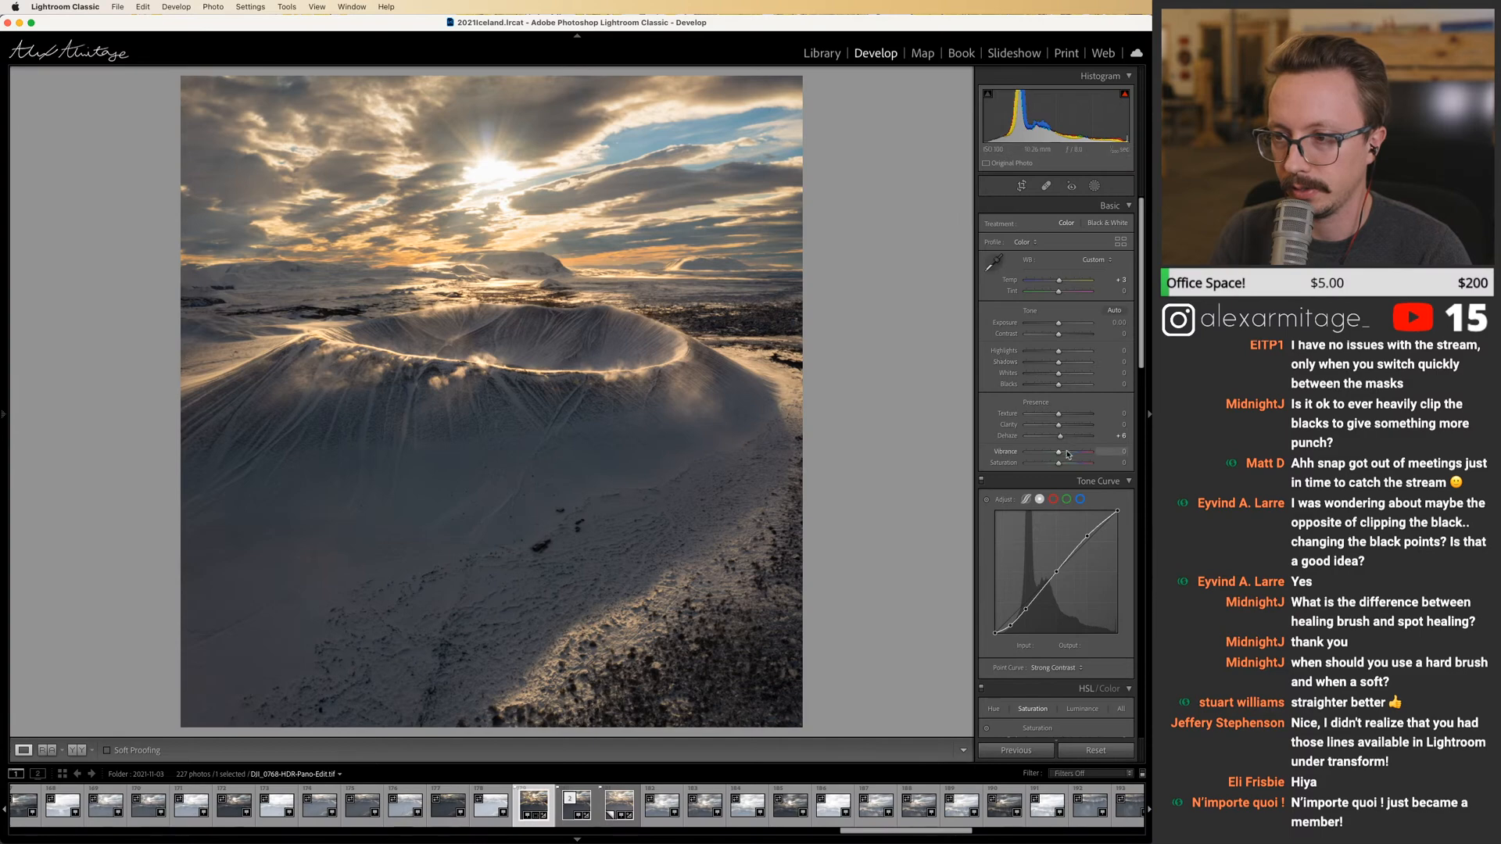
Set the whole photo's Dehaze to 16 and its Shadows to 25.
{"action": "left_click_drag", "start_coordinate": [1061, 437], "coordinate": [1064, 440]}
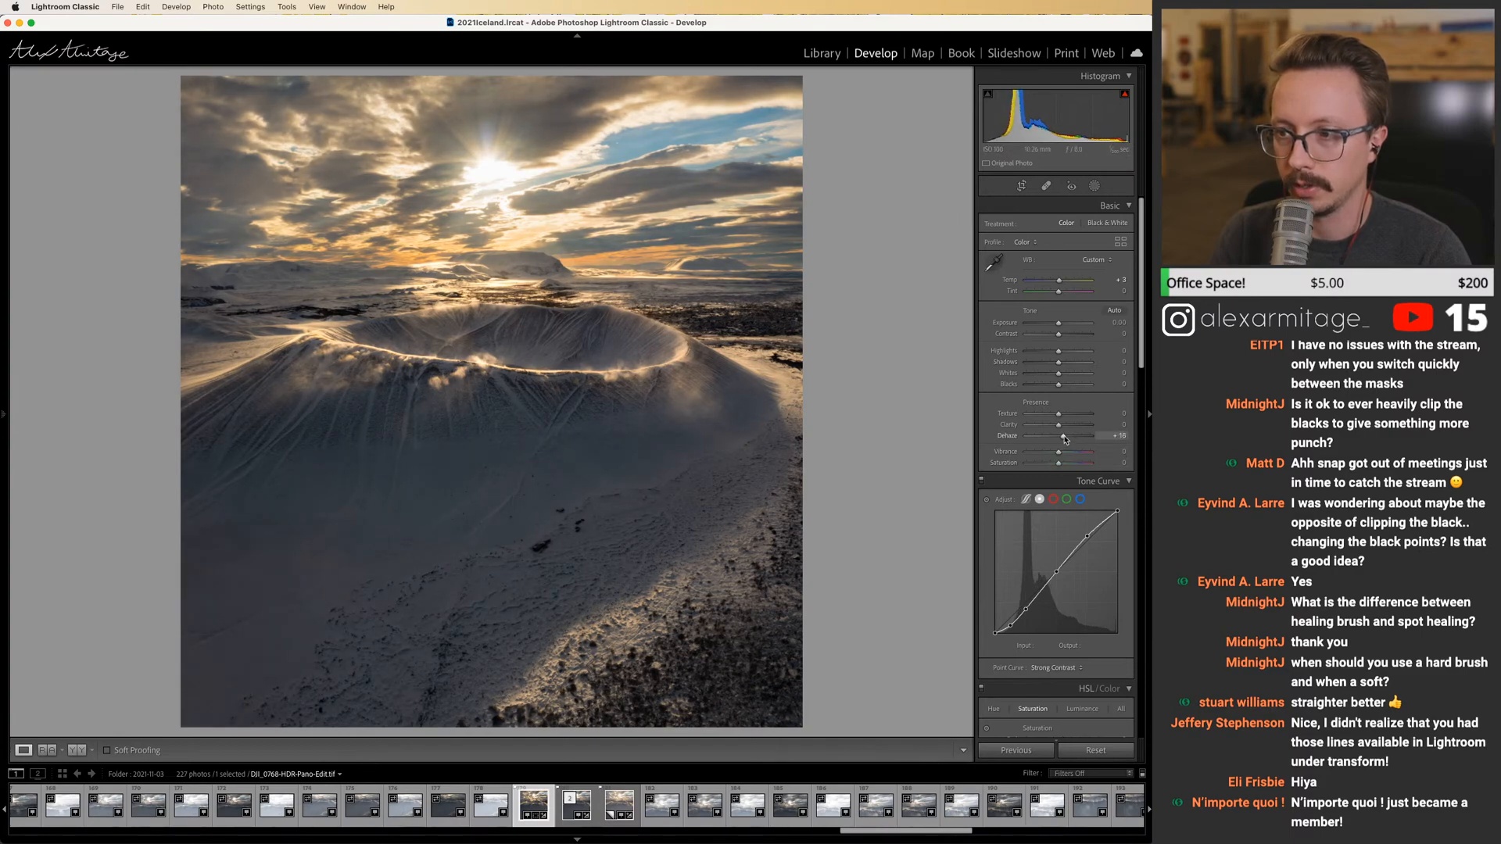
{"action": "left_click_drag", "start_coordinate": [1065, 365], "coordinate": [1069, 366]}
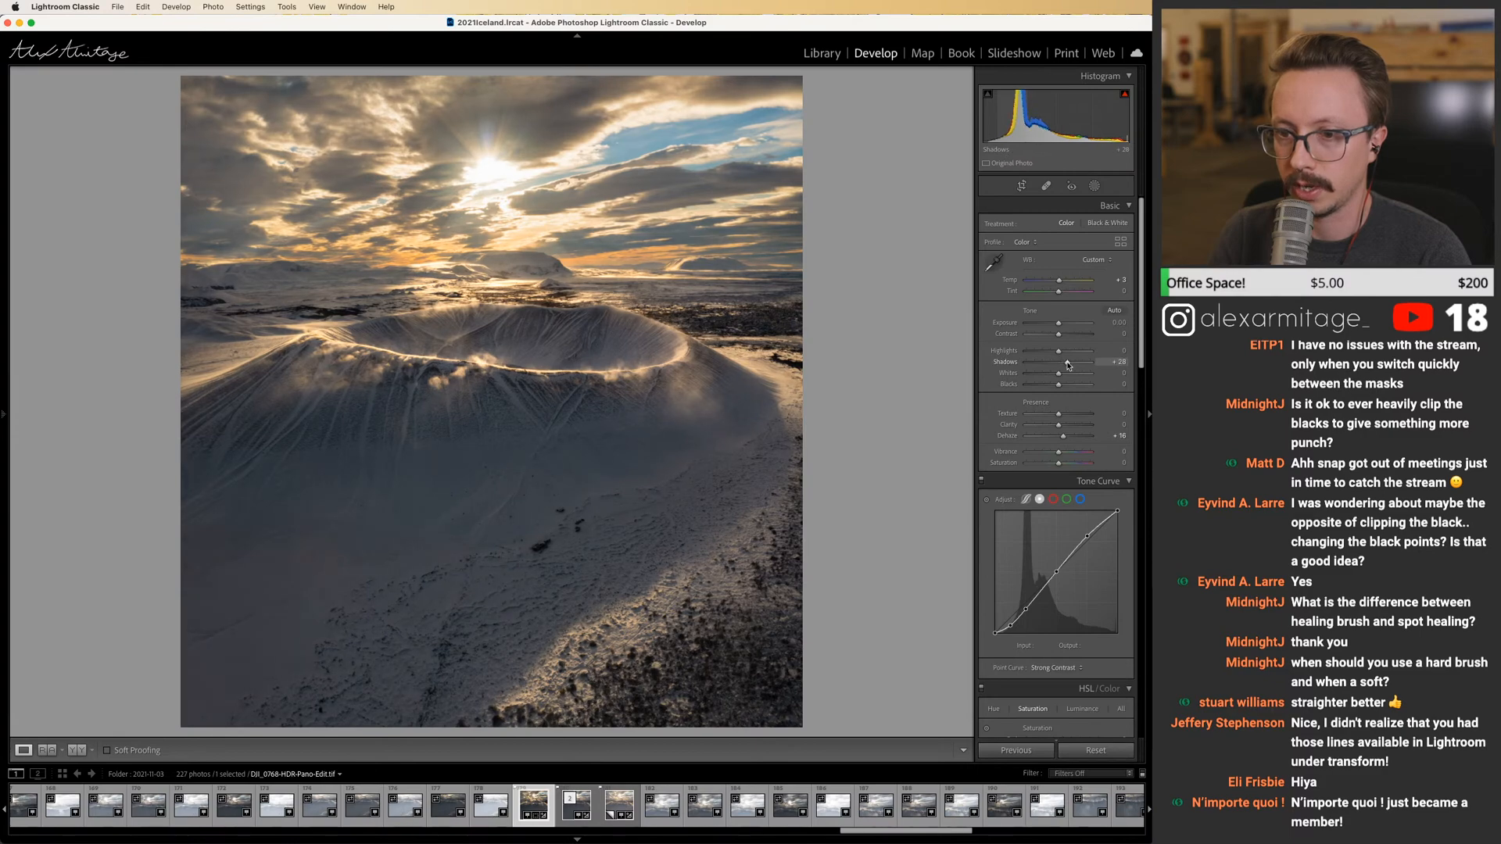
{"action": "left_click_drag", "start_coordinate": [1067, 364], "coordinate": [1065, 365]}
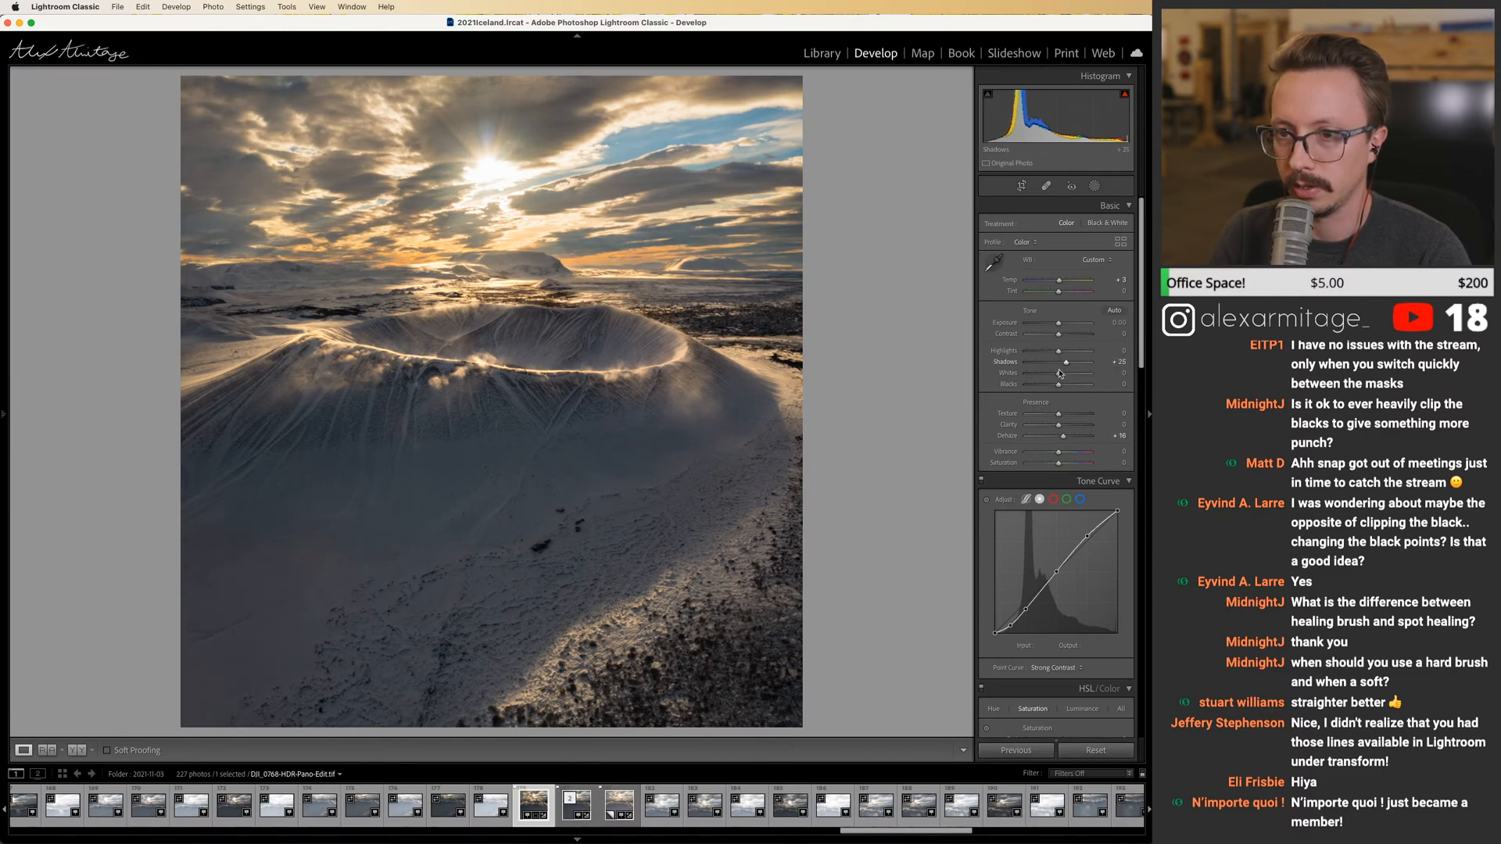
Try a shallower crop that trims the dark foreground below the crater.
{"action": "left_click", "coordinate": [1021, 186]}
{"action": "left_click_drag", "start_coordinate": [505, 716], "coordinate": [512, 637]}
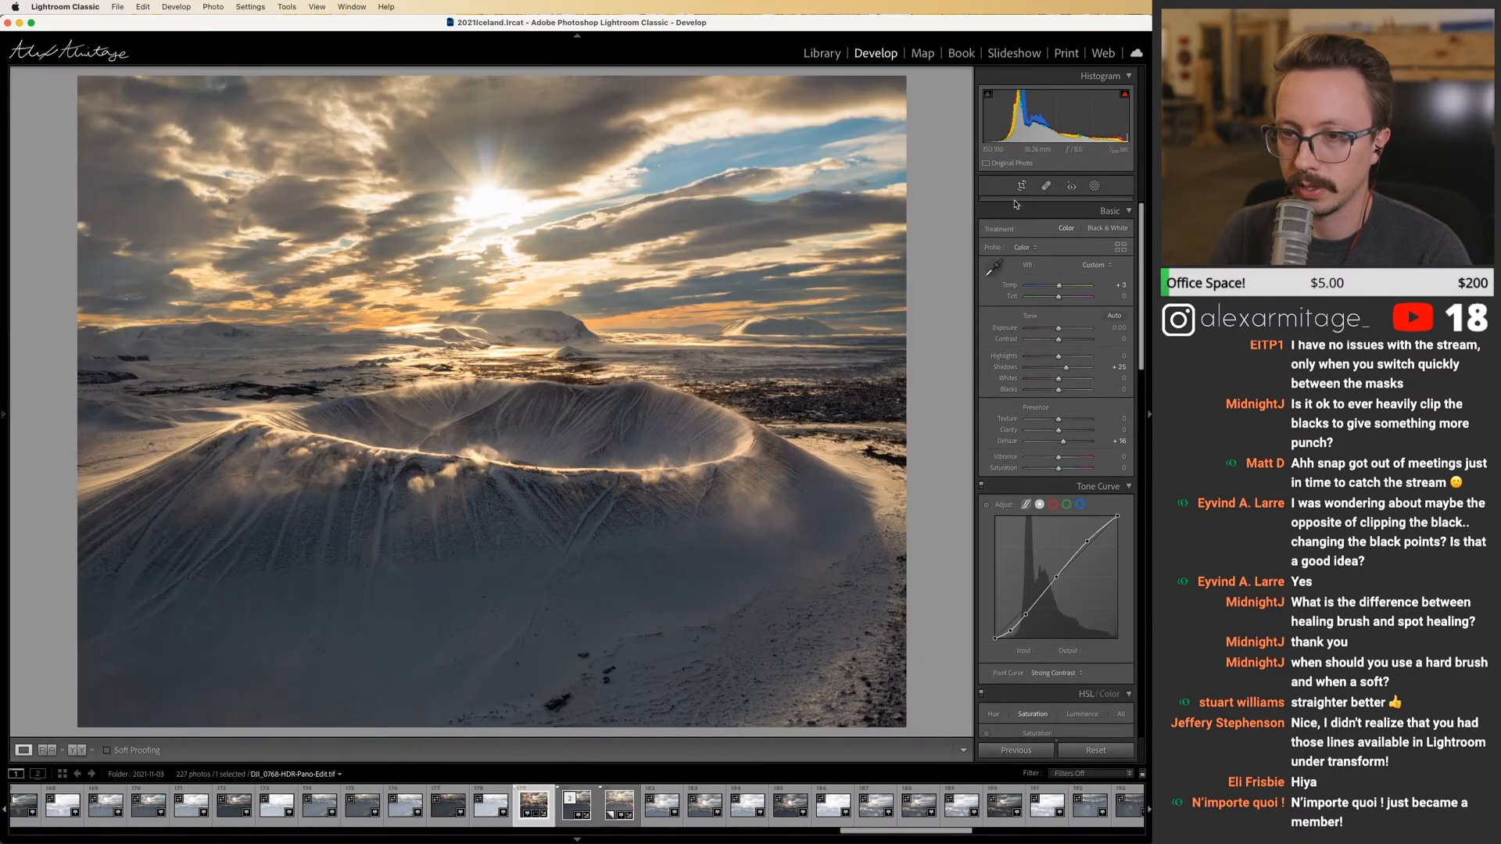
{"action": "key", "text": "Return"}
Compare the panorama with the earlier edited crater shot DJI_0764.DNG, and return to the panorama.
{"action": "left_click_drag", "start_coordinate": [870, 833], "coordinate": [786, 834]}
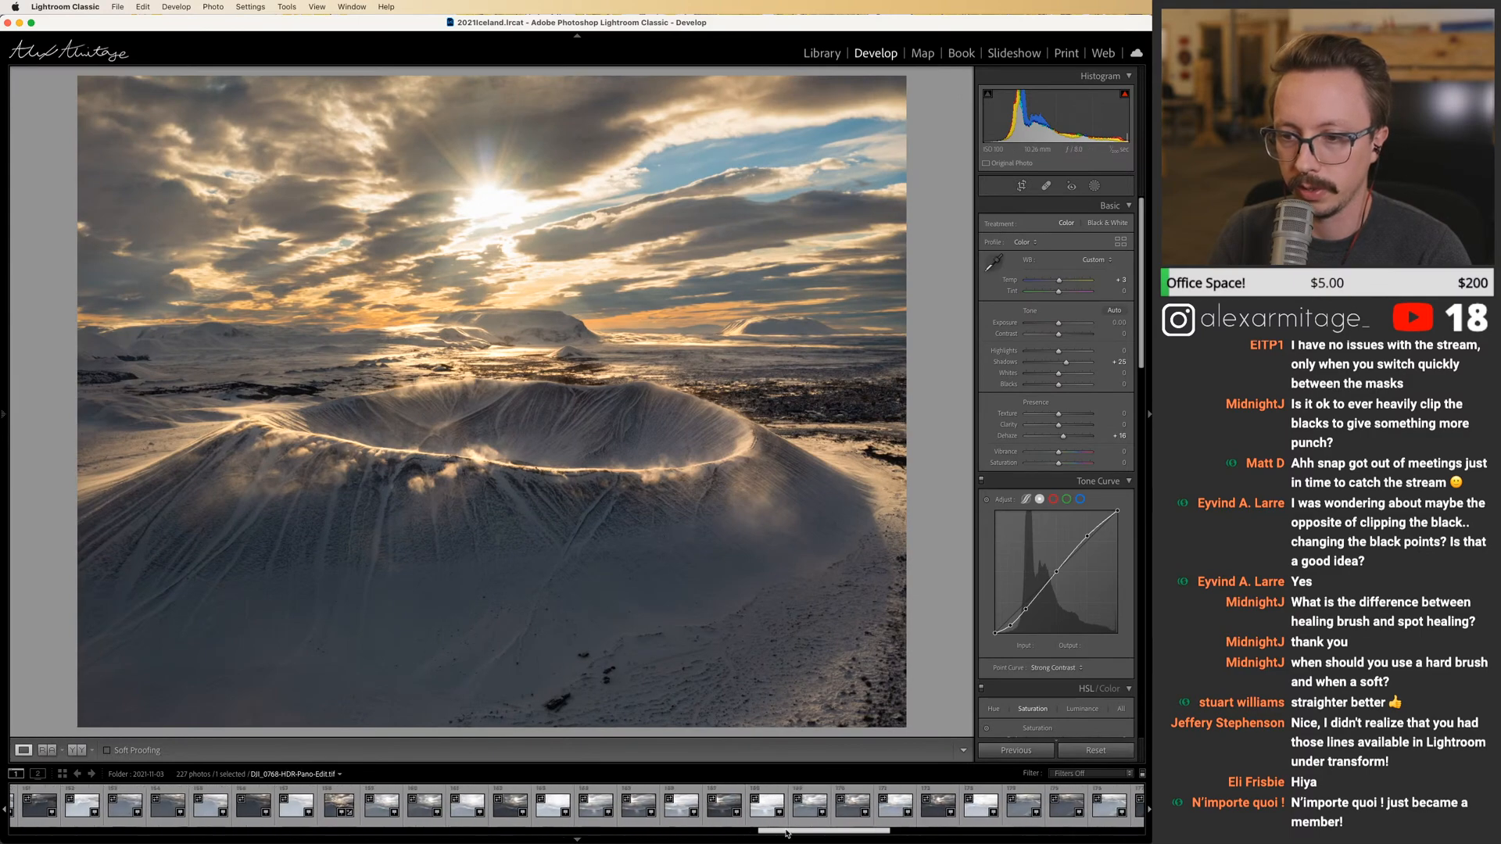
{"action": "left_click", "coordinate": [333, 823]}
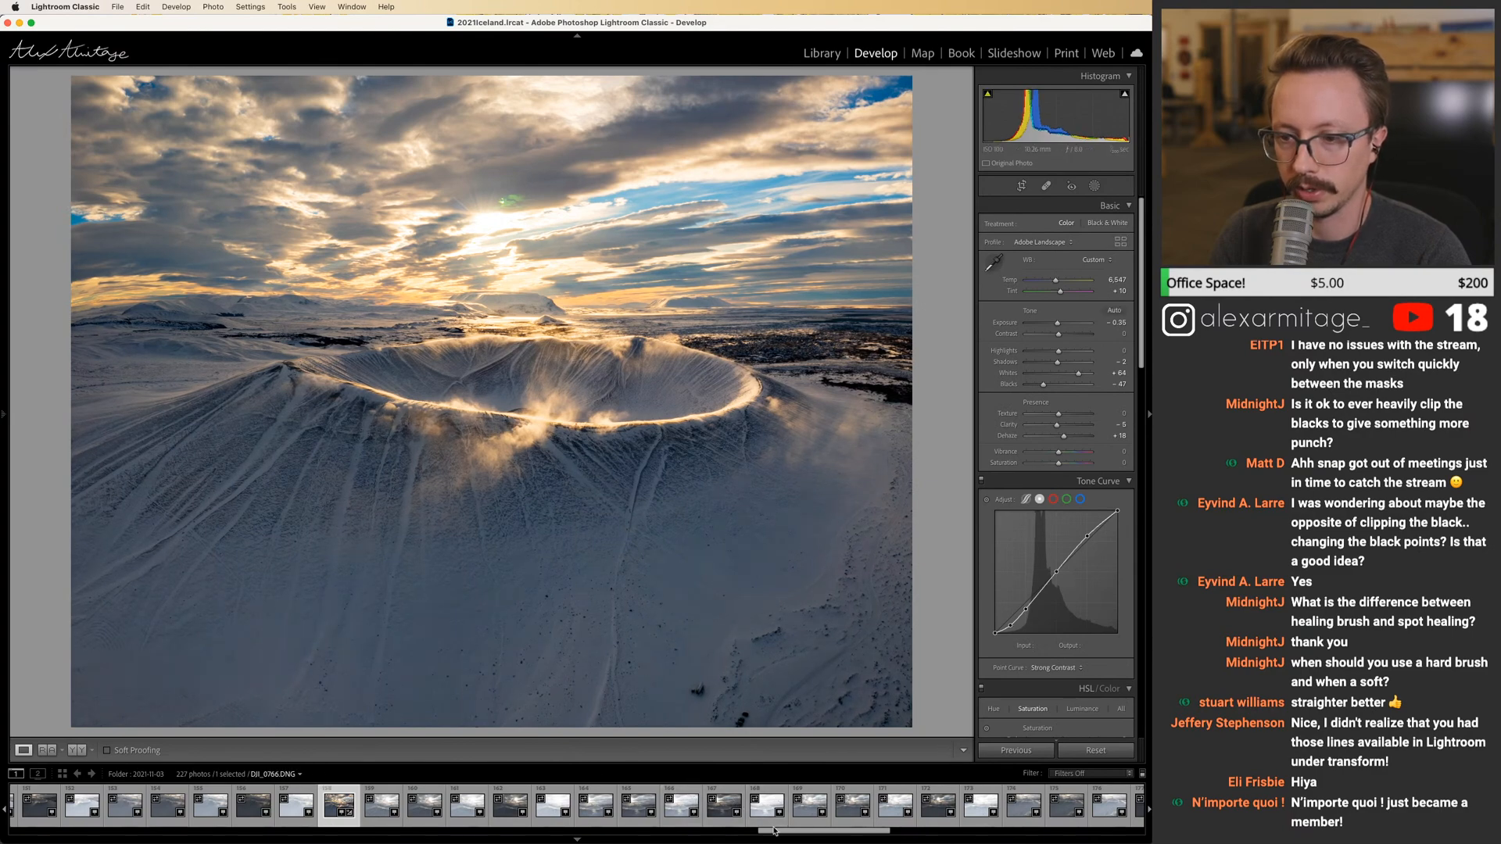
{"action": "left_click_drag", "start_coordinate": [778, 831], "coordinate": [868, 829]}
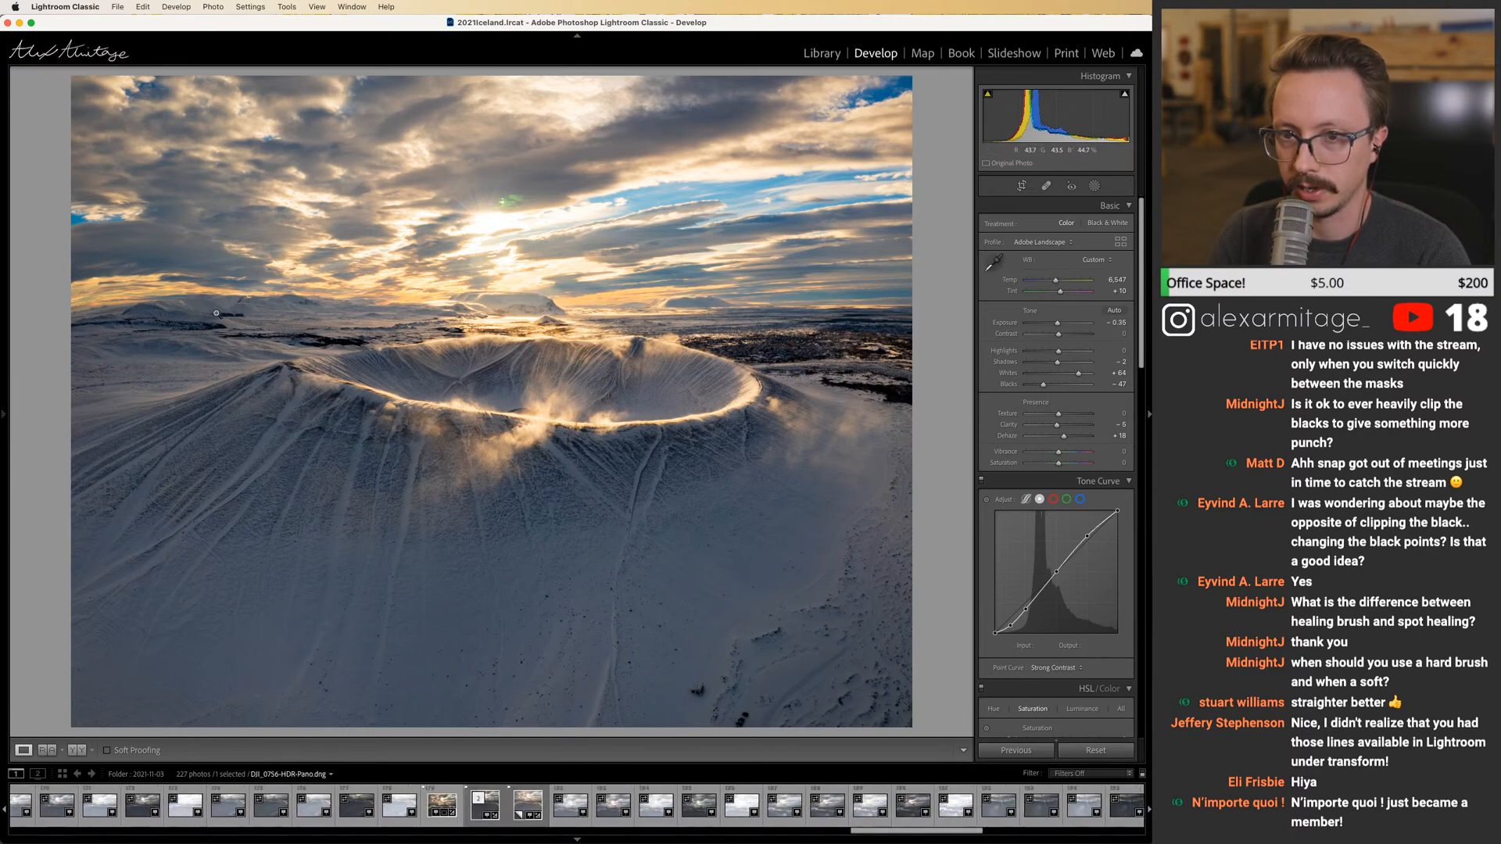
{"action": "left_click", "coordinate": [442, 823]}
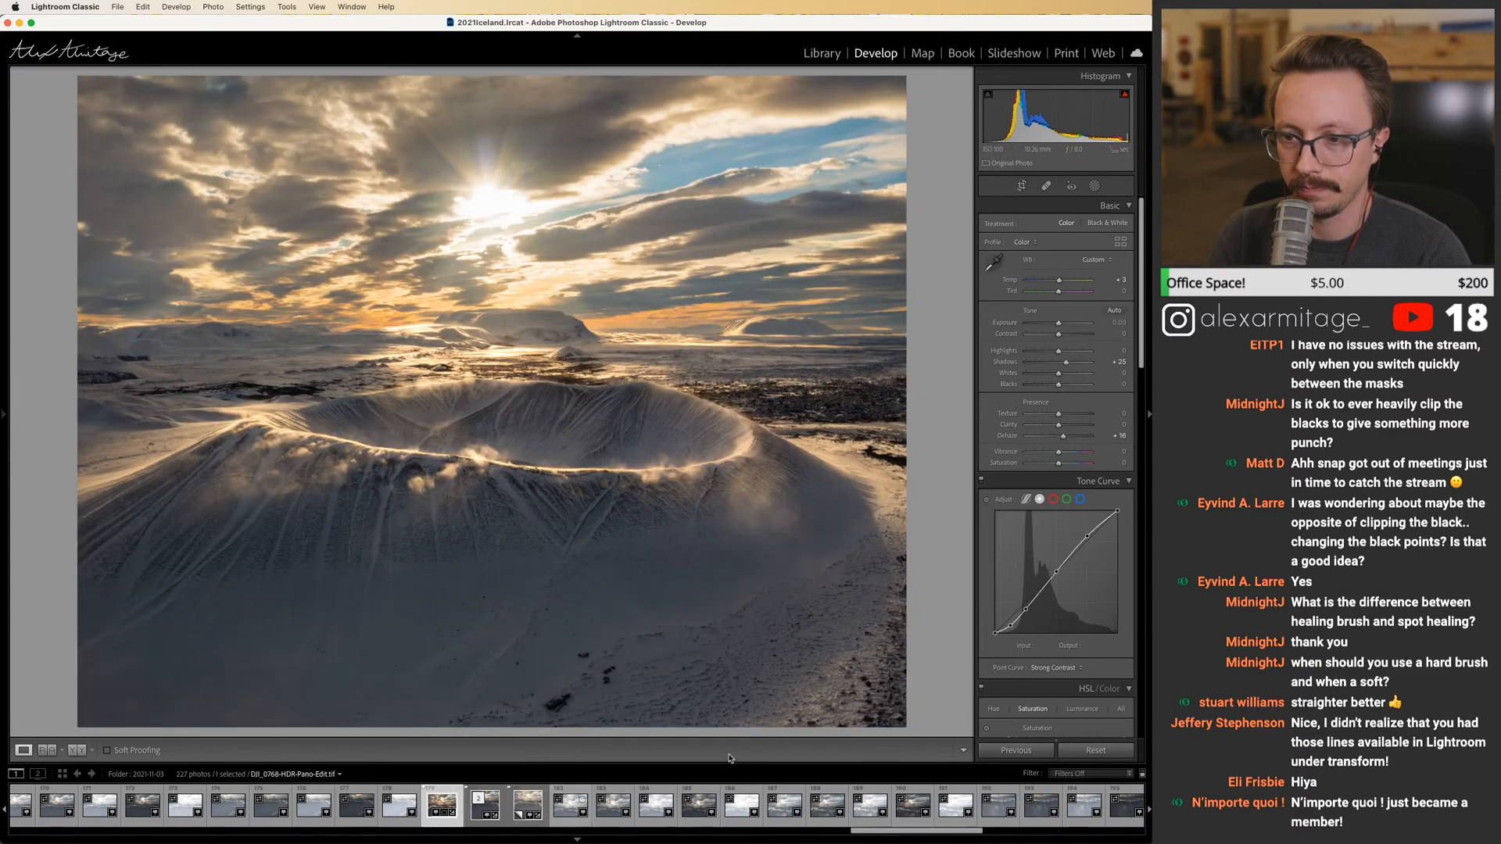
Extend the crop back down to the panorama's full height, including the rocky foreground, and close the crop tool.
{"action": "key", "text": "r"}
{"action": "left_click_drag", "start_coordinate": [527, 646], "coordinate": [486, 711]}
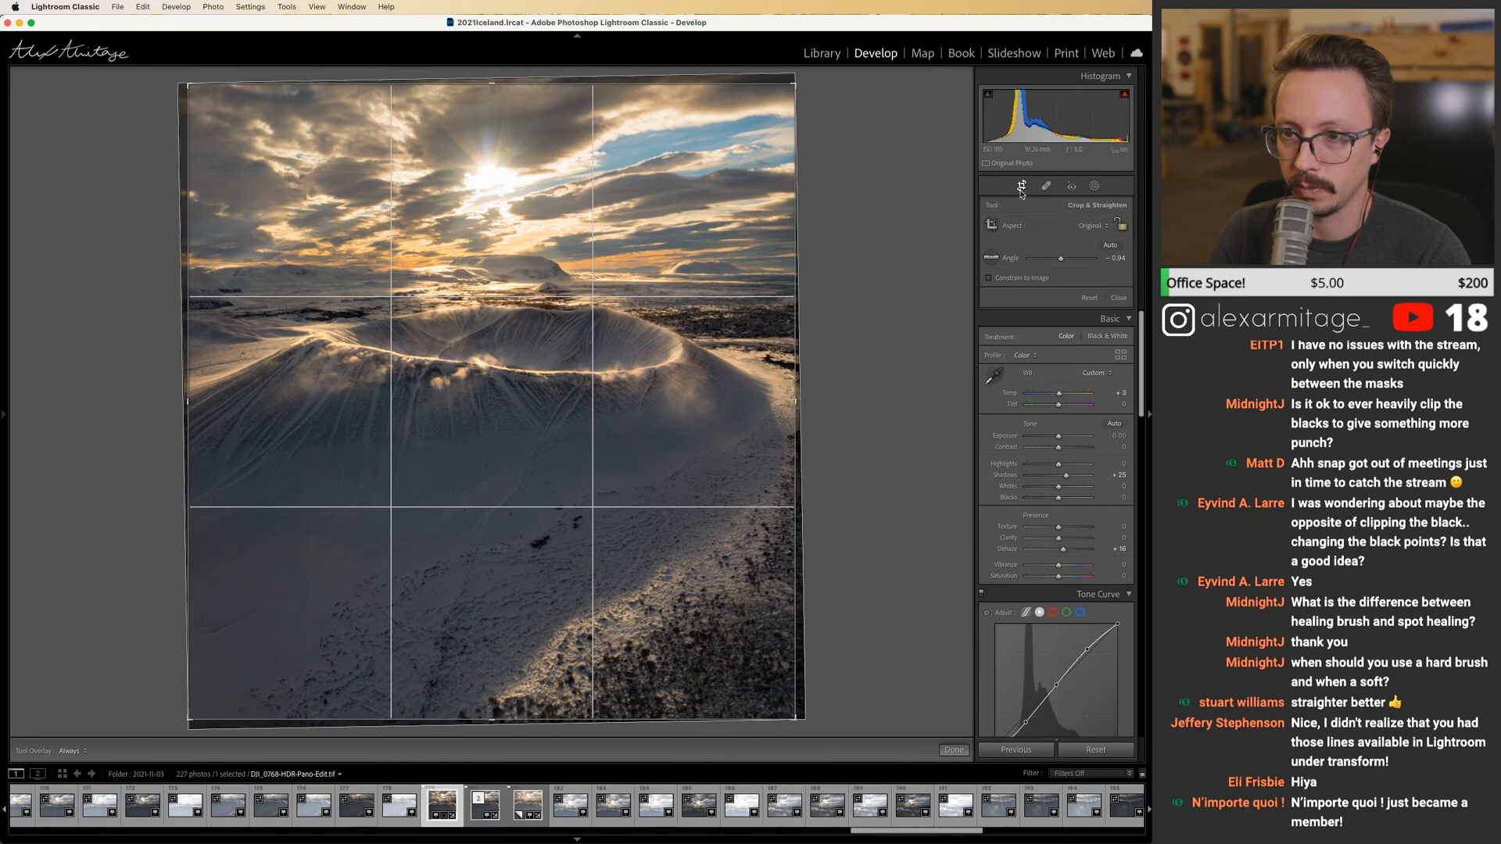
{"action": "left_click", "coordinate": [1021, 188]}
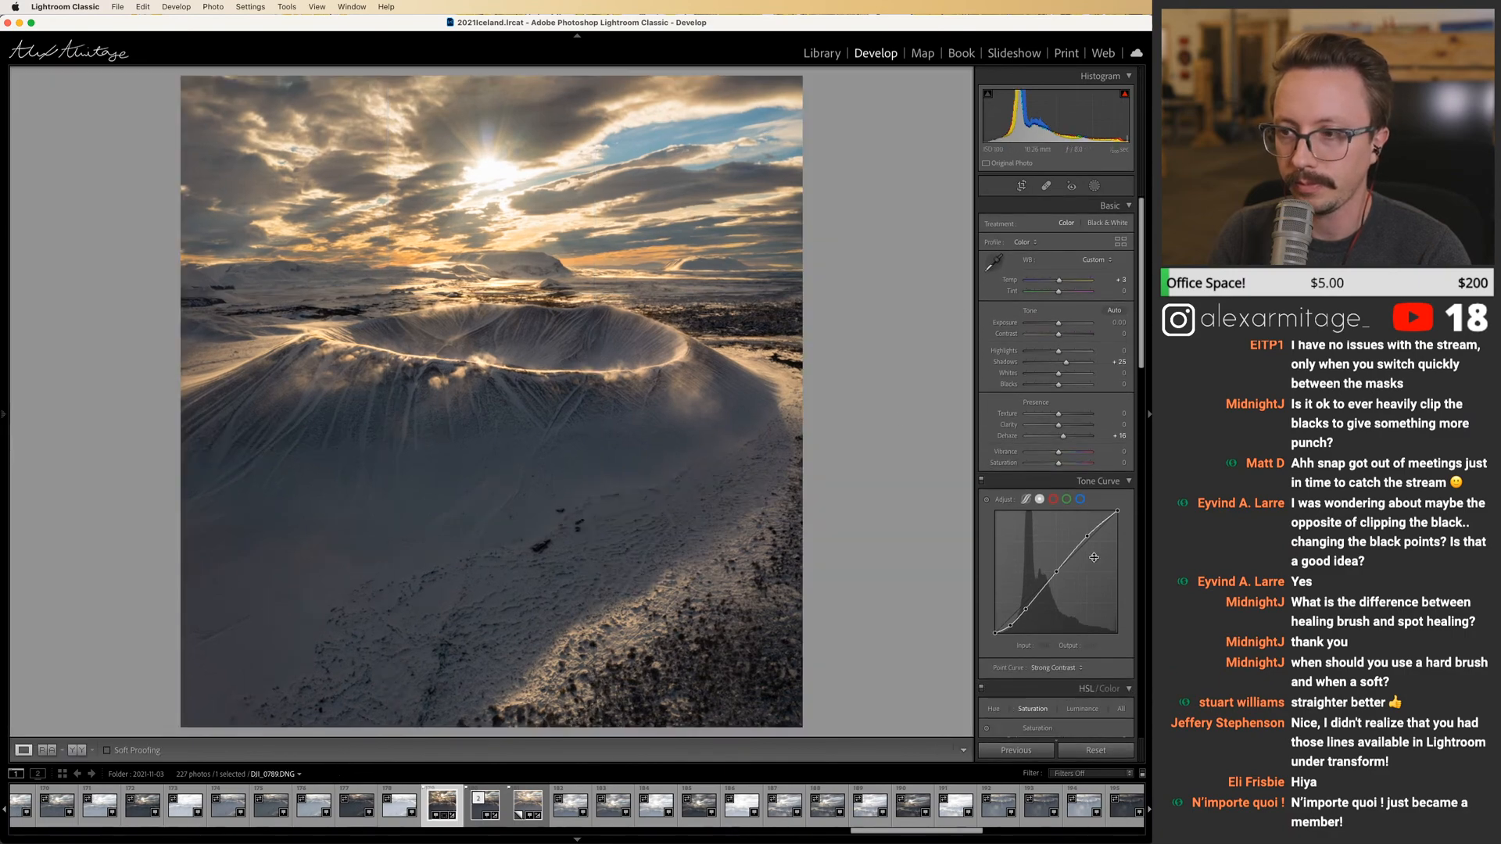
Boost the Blue Primary saturation in the photo's Calibration to 40.
{"action": "scroll", "coordinate": [1083, 641], "scroll_direction": "down", "scroll_amount": 15}
{"action": "left_click_drag", "start_coordinate": [1071, 725], "coordinate": [1092, 726]}
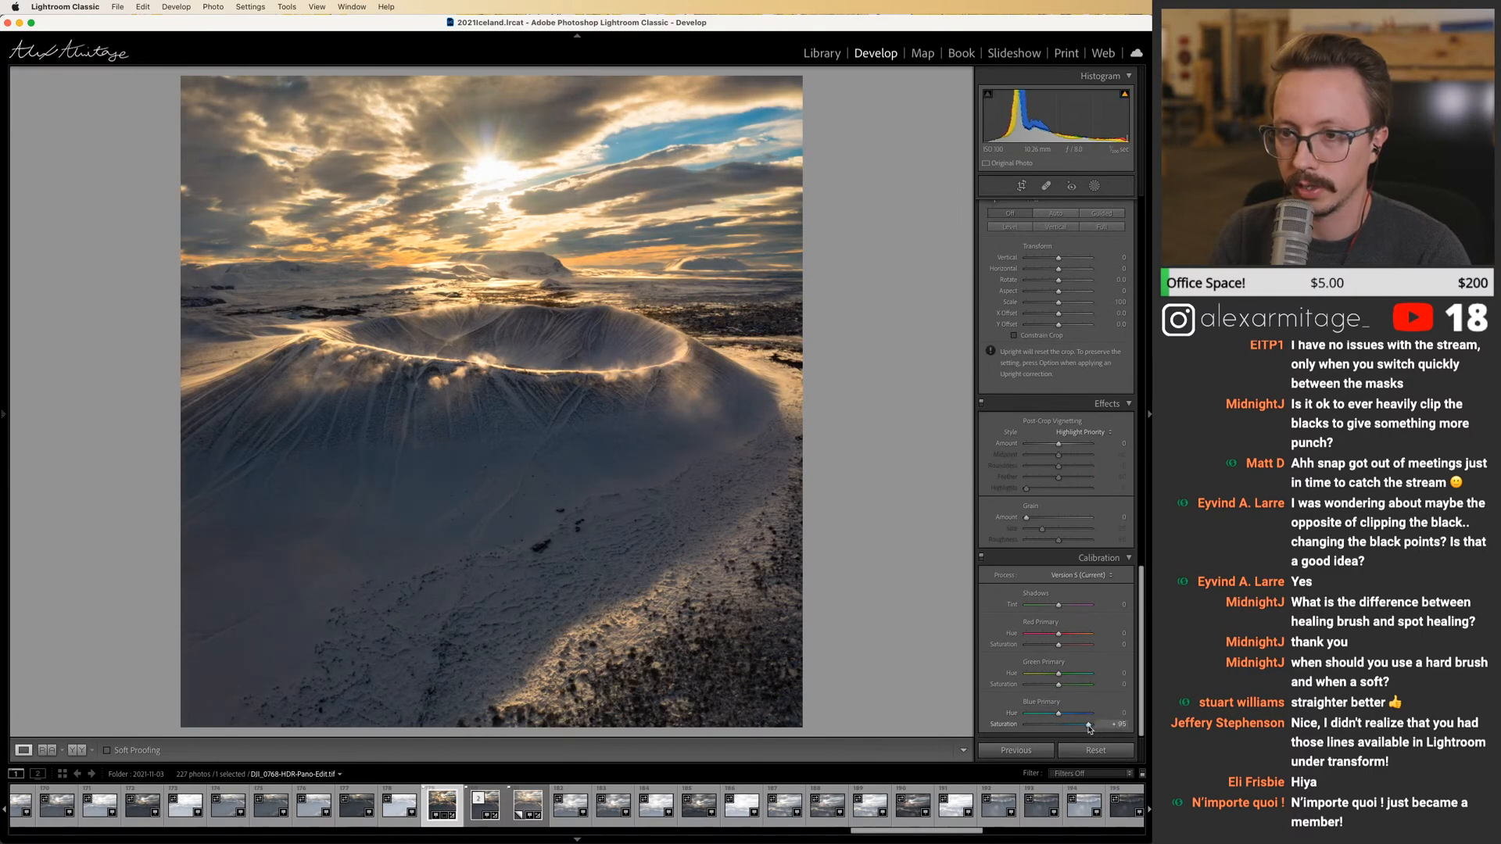
{"action": "double_click", "coordinate": [1089, 725]}
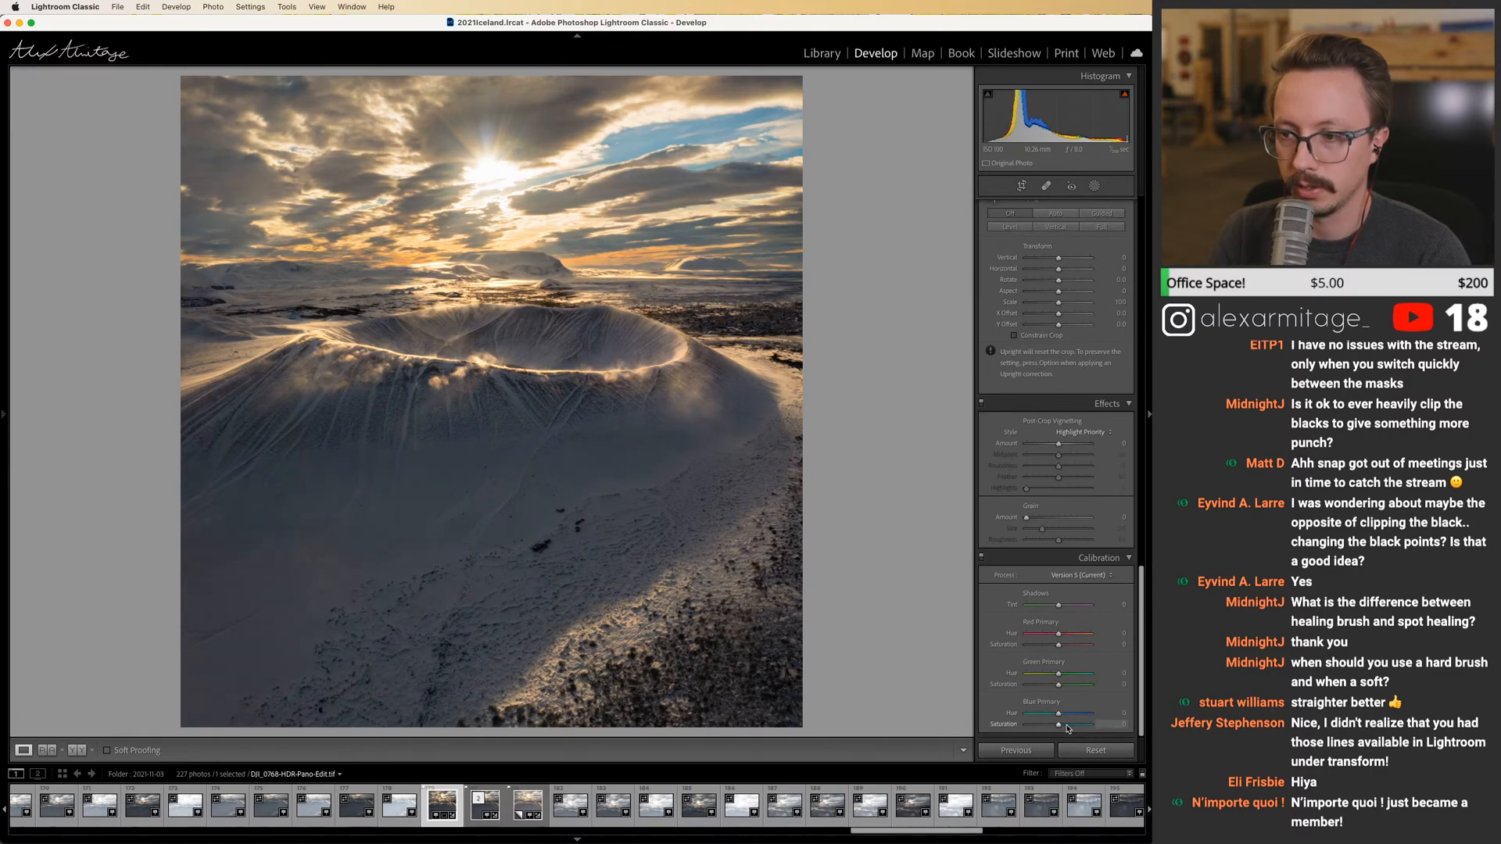
{"action": "left_click_drag", "start_coordinate": [1072, 727], "coordinate": [1074, 727]}
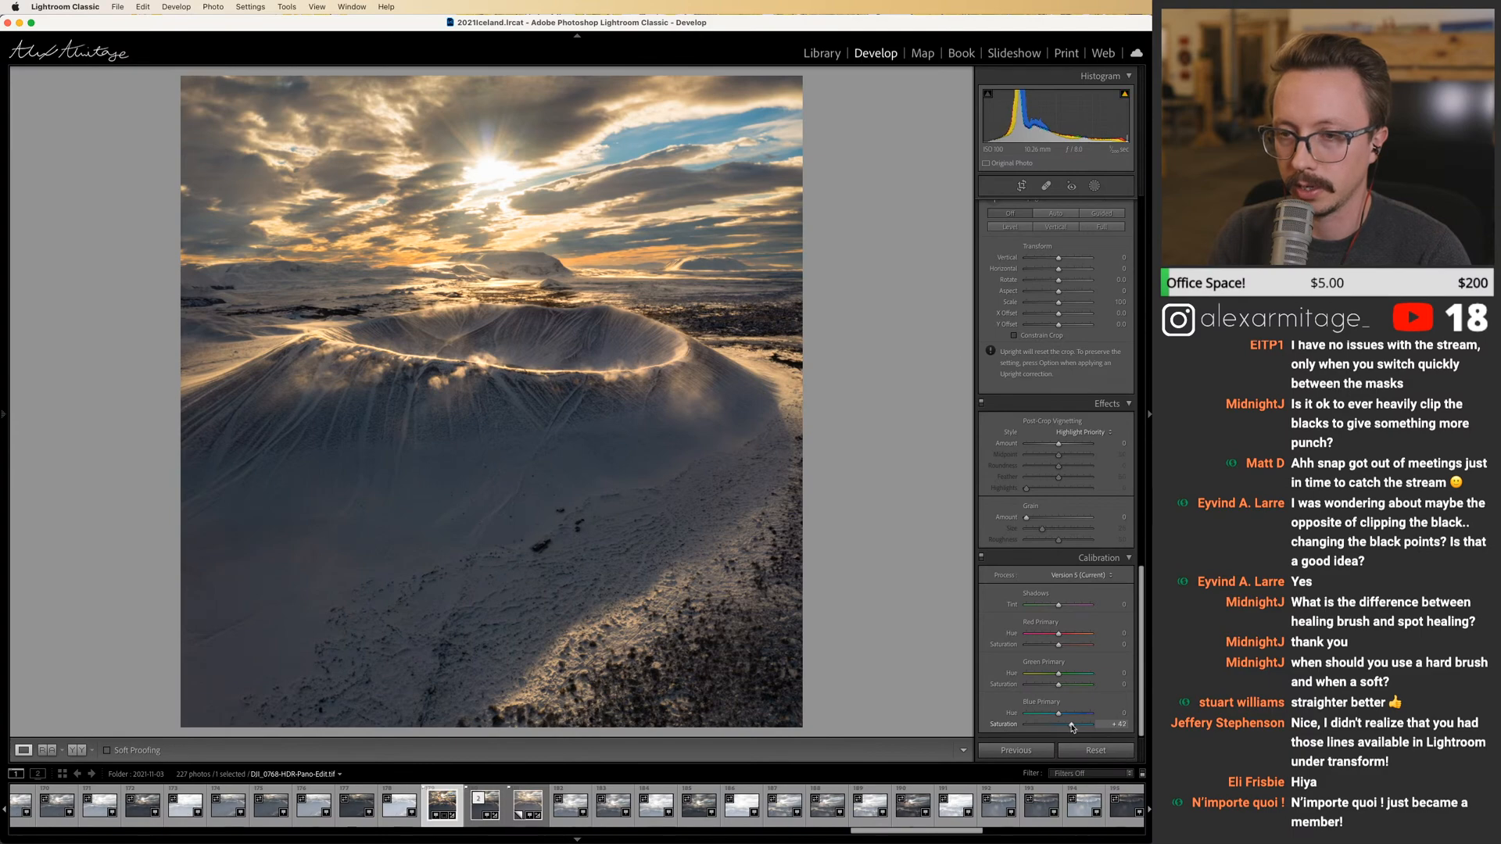
Lower the whole photo's Saturation to -8 and set its Shadows to 42.
{"action": "scroll", "coordinate": [1075, 547], "scroll_direction": "up", "scroll_amount": 15}
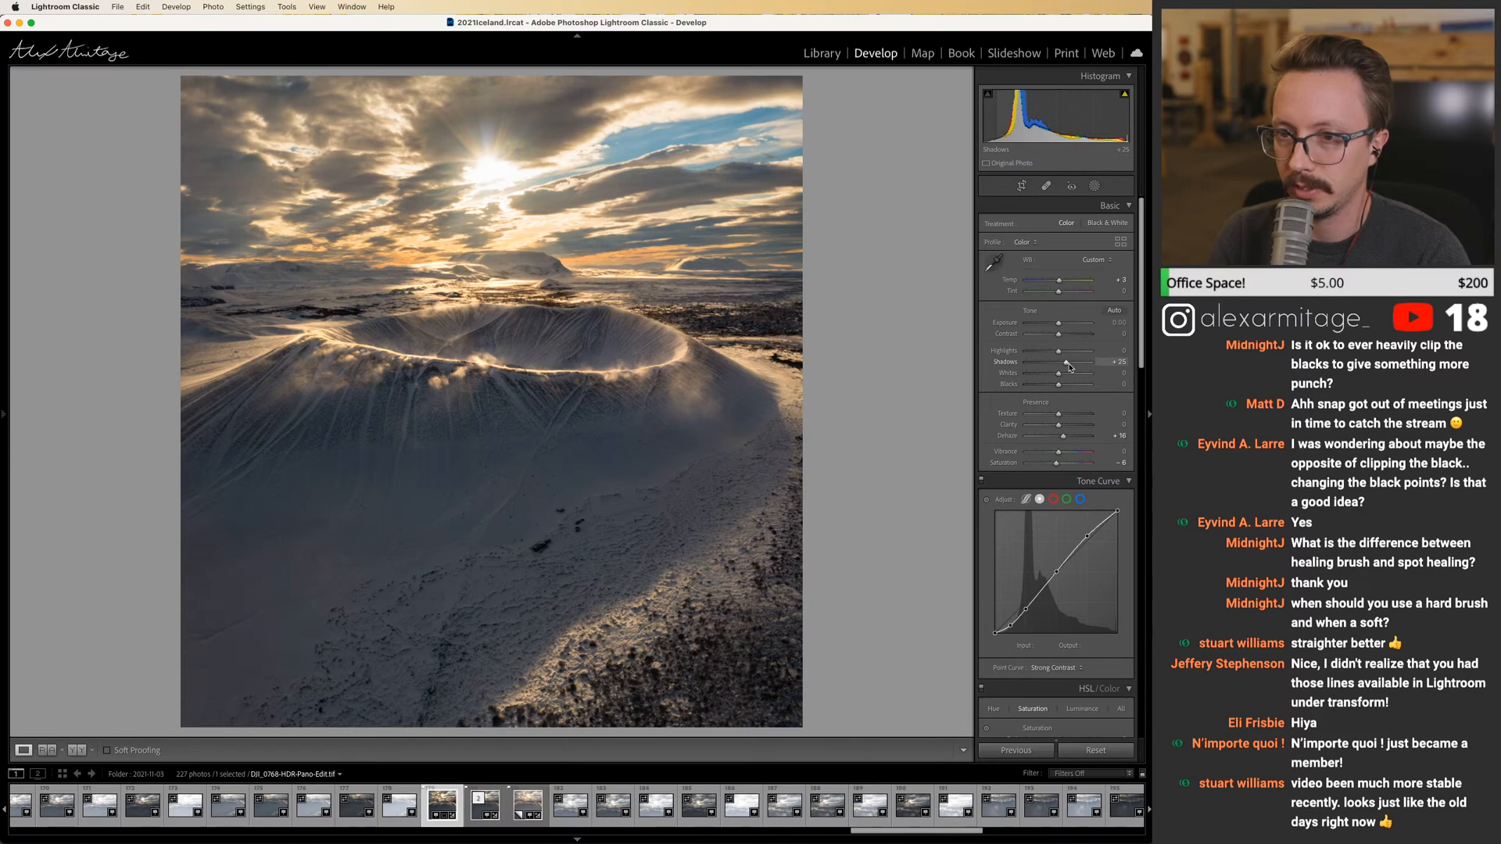
{"action": "left_click_drag", "start_coordinate": [1072, 367], "coordinate": [1074, 368]}
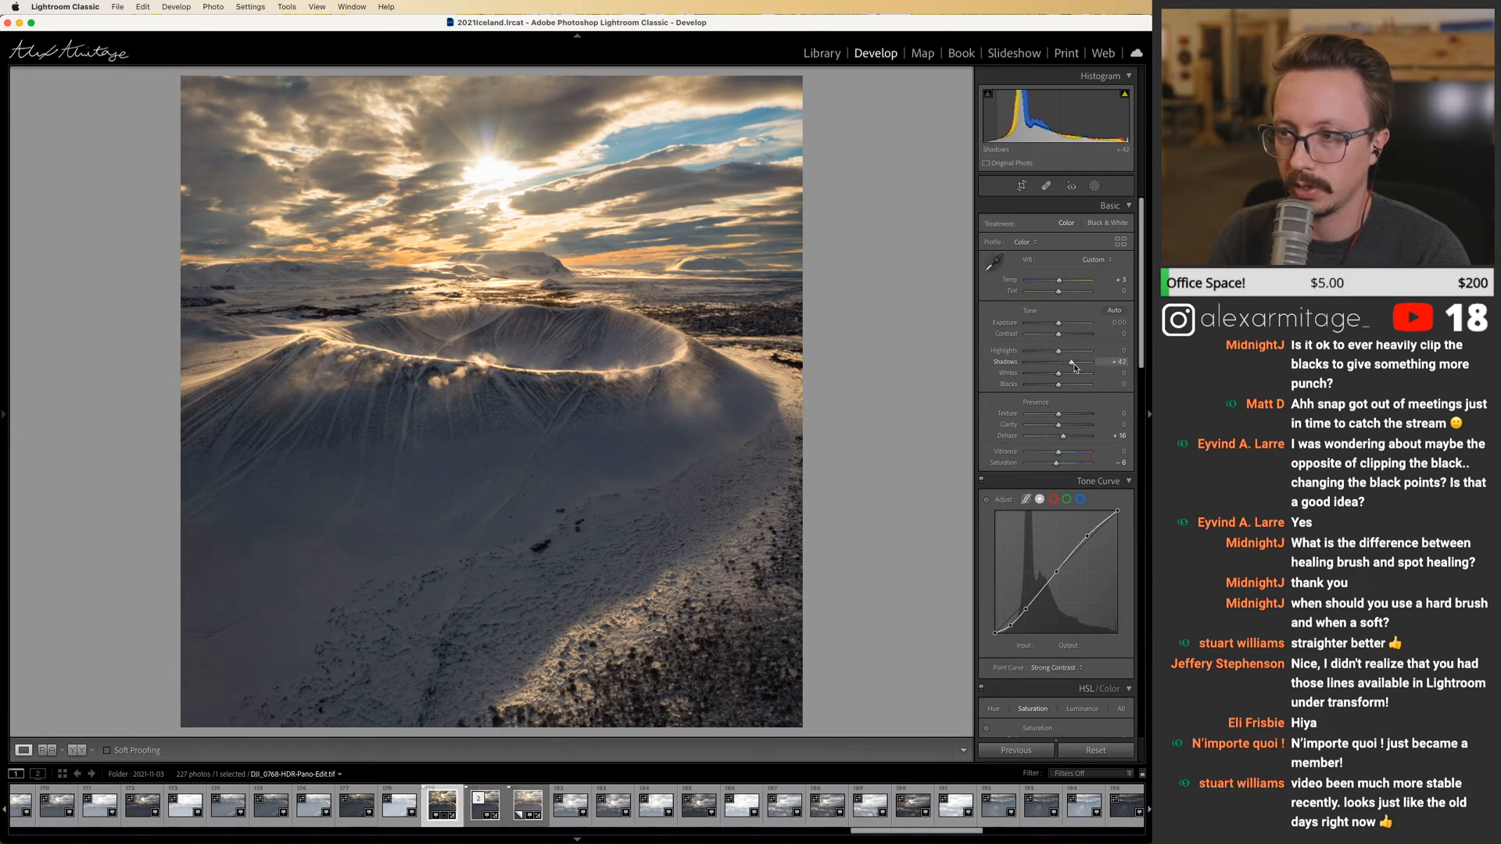
Set the photo's Sharpening amount to 63 with Masking at 5.
{"action": "scroll", "coordinate": [1126, 438], "scroll_direction": "down", "scroll_amount": 6}
{"action": "left_click", "coordinate": [1051, 618]}
{"action": "left_click_drag", "start_coordinate": [1027, 650], "coordinate": [1032, 657]}
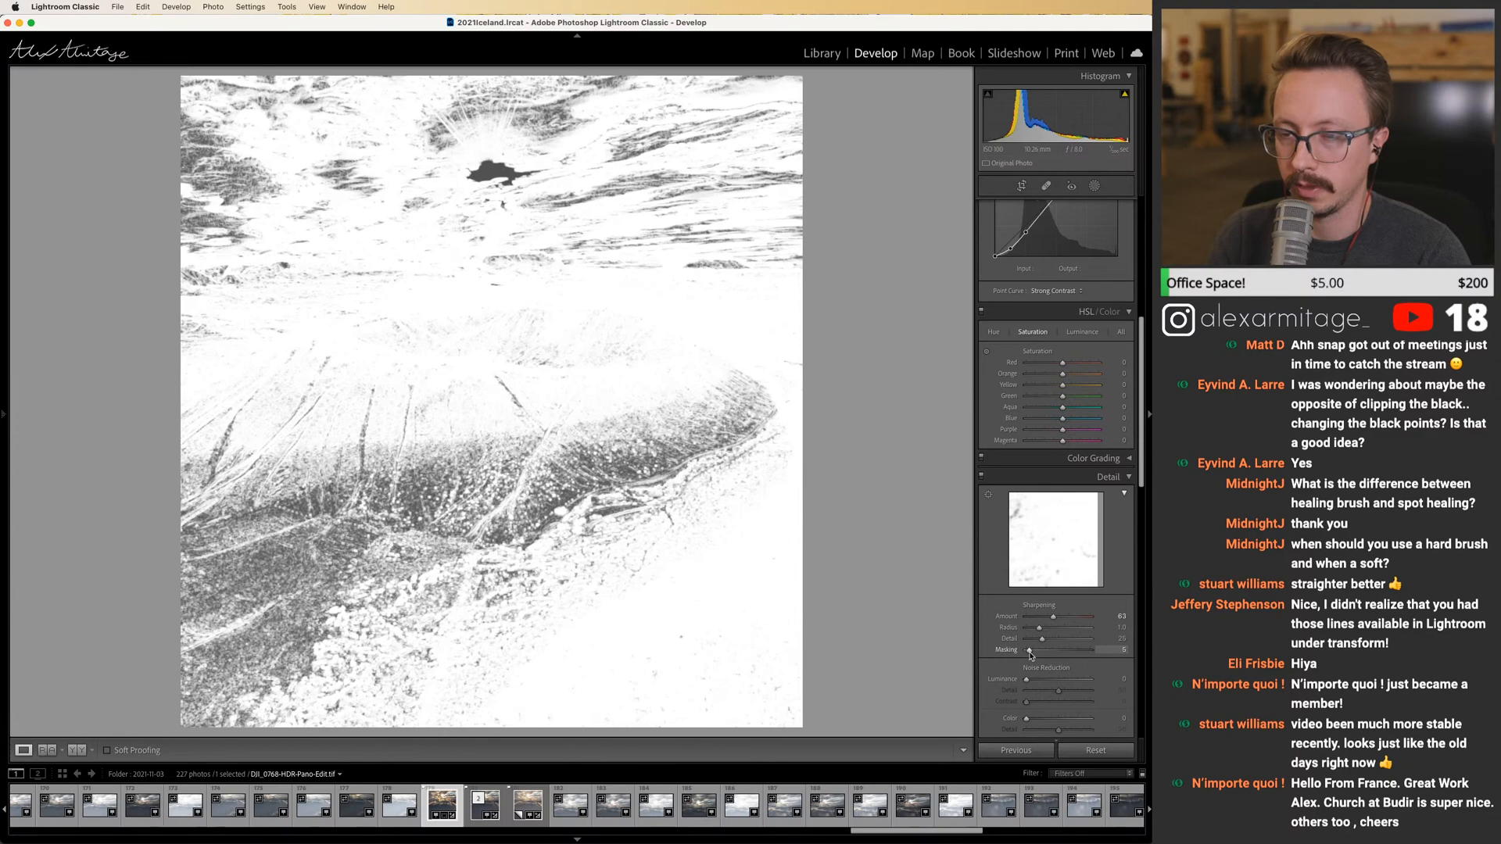
{"action": "left_click_drag", "start_coordinate": [1030, 656], "coordinate": [1030, 657]}
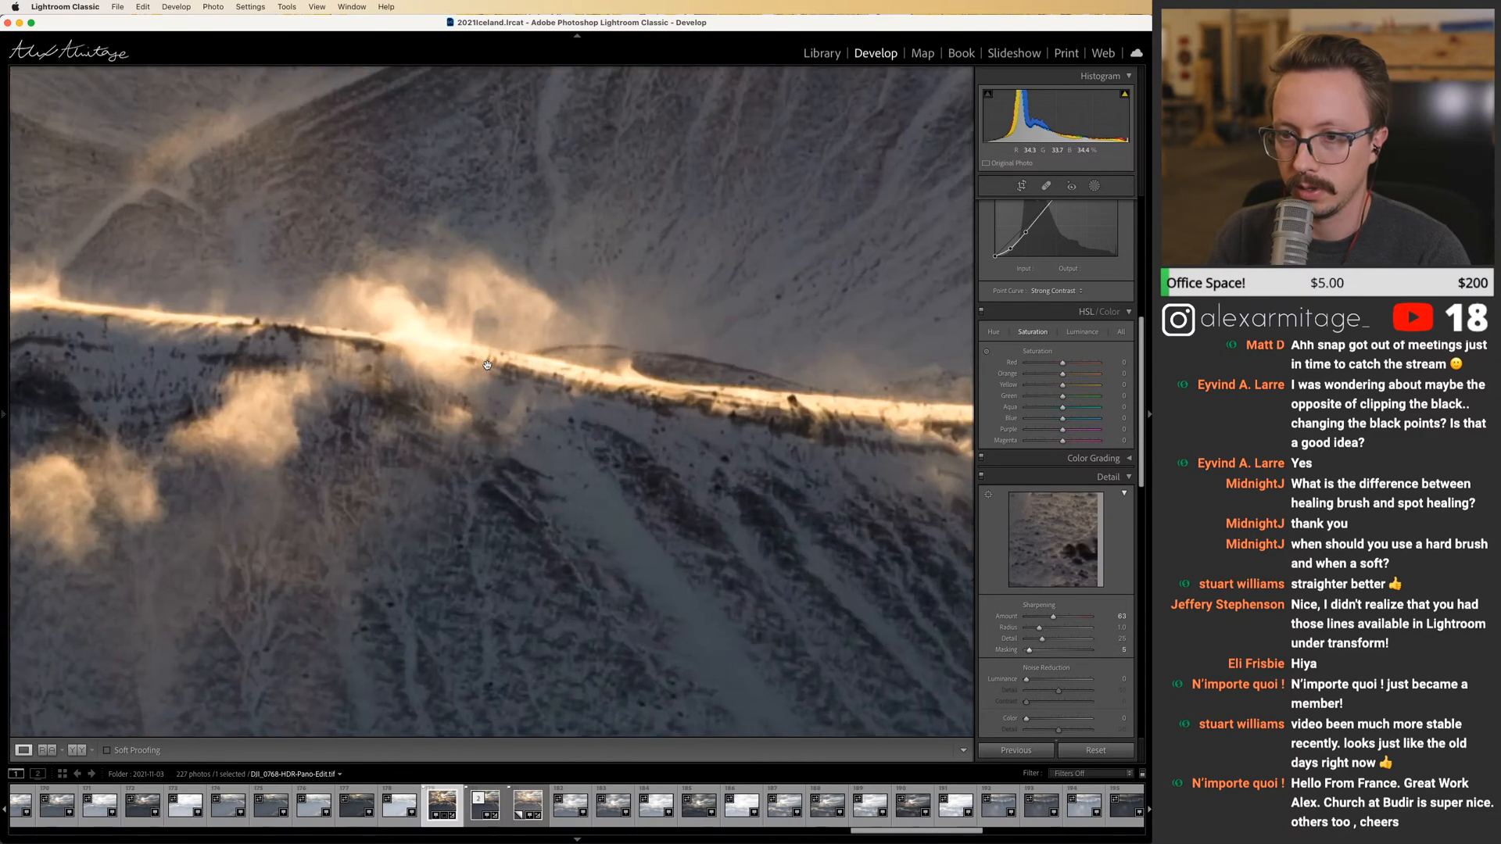
Inspect the sharpened crater rim and slopes up close, and return to the full view.
{"action": "left_click", "coordinate": [709, 365]}
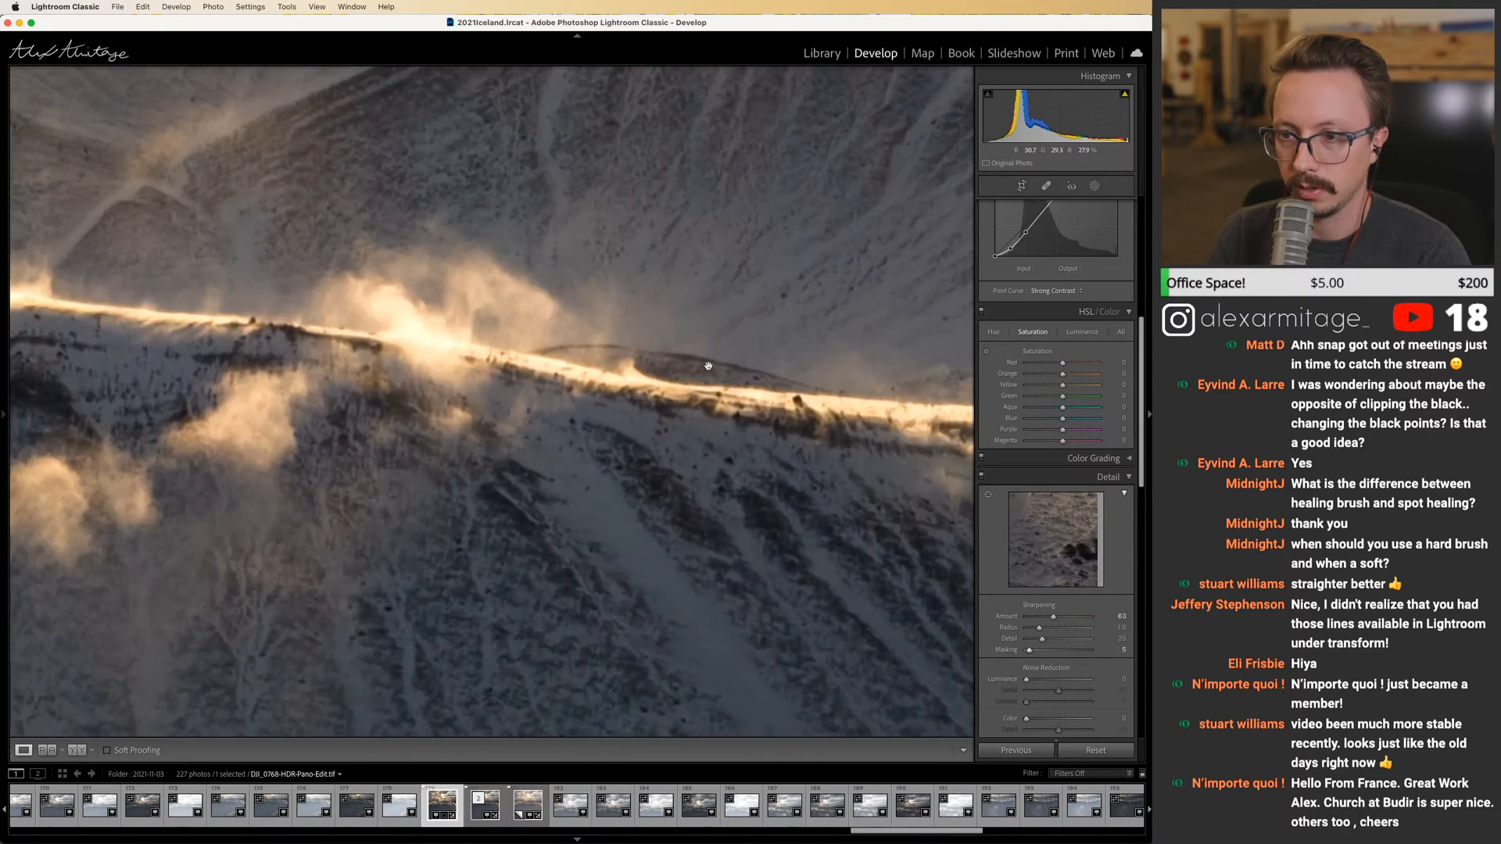
{"action": "left_click_drag", "start_coordinate": [708, 366], "coordinate": [391, 317]}
{"action": "left_click_drag", "start_coordinate": [814, 325], "coordinate": [352, 348]}
{"action": "left_click_drag", "start_coordinate": [899, 148], "coordinate": [600, 347]}
{"action": "left_click", "coordinate": [601, 348]}
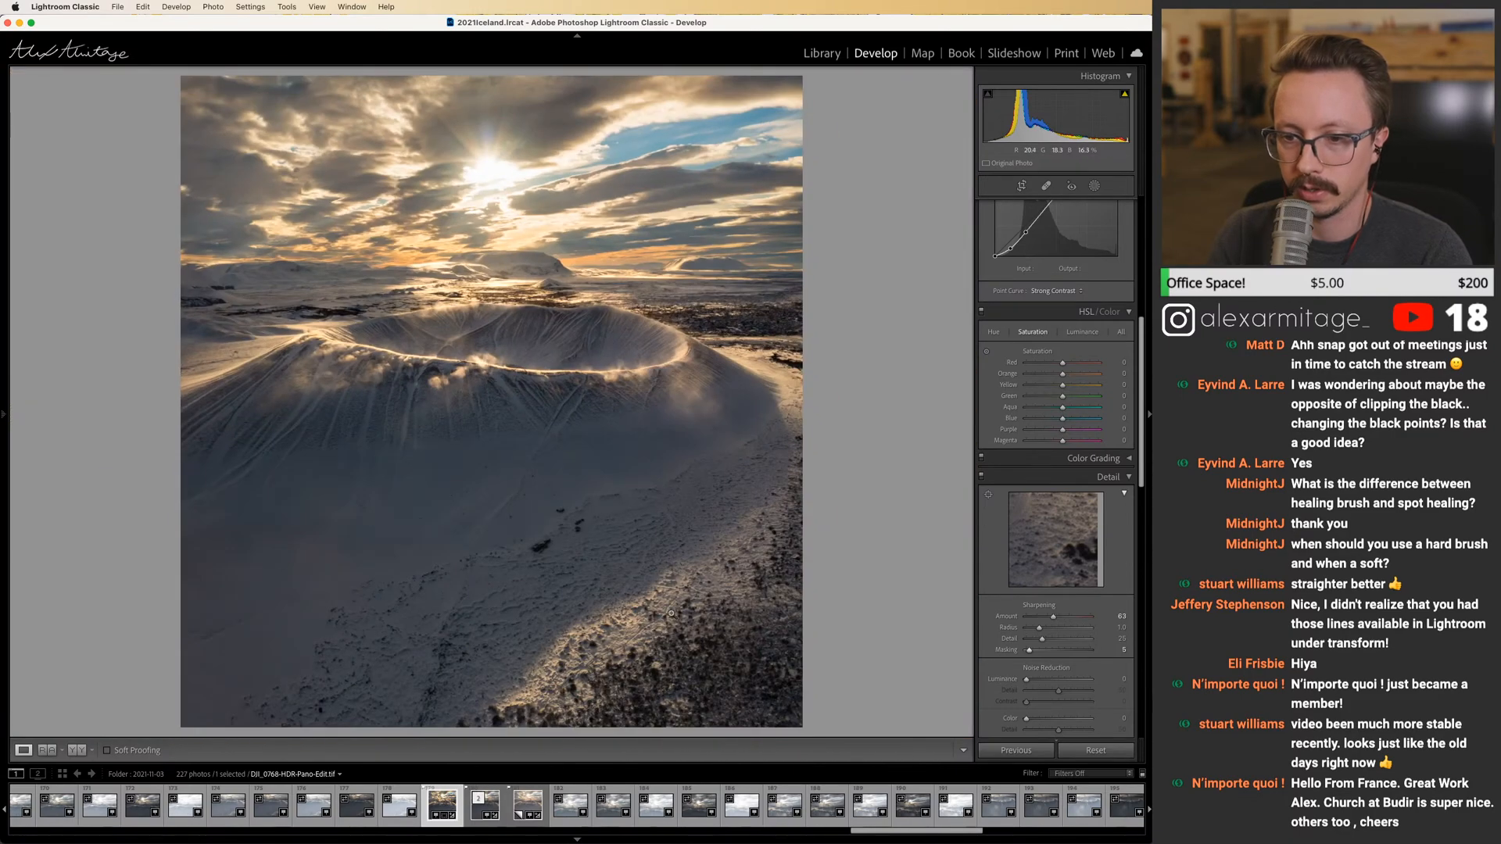
Compare the finished edit with the unretouched DJI_0768-HDR-Pano.dng, and go back to the edited TIFF.
{"action": "left_click", "coordinate": [526, 816]}
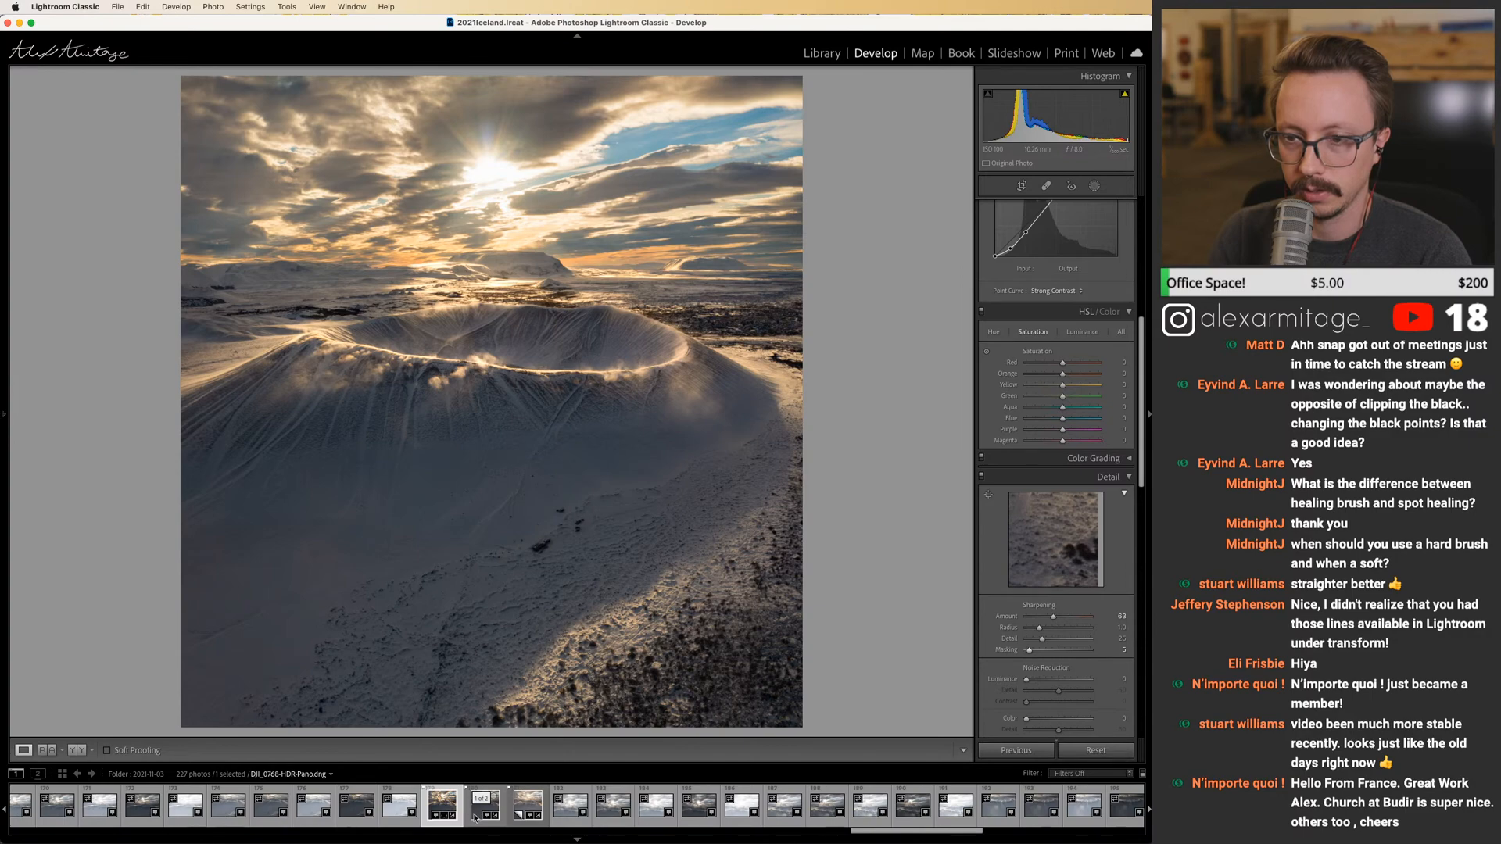
{"action": "left_click", "coordinate": [475, 818]}
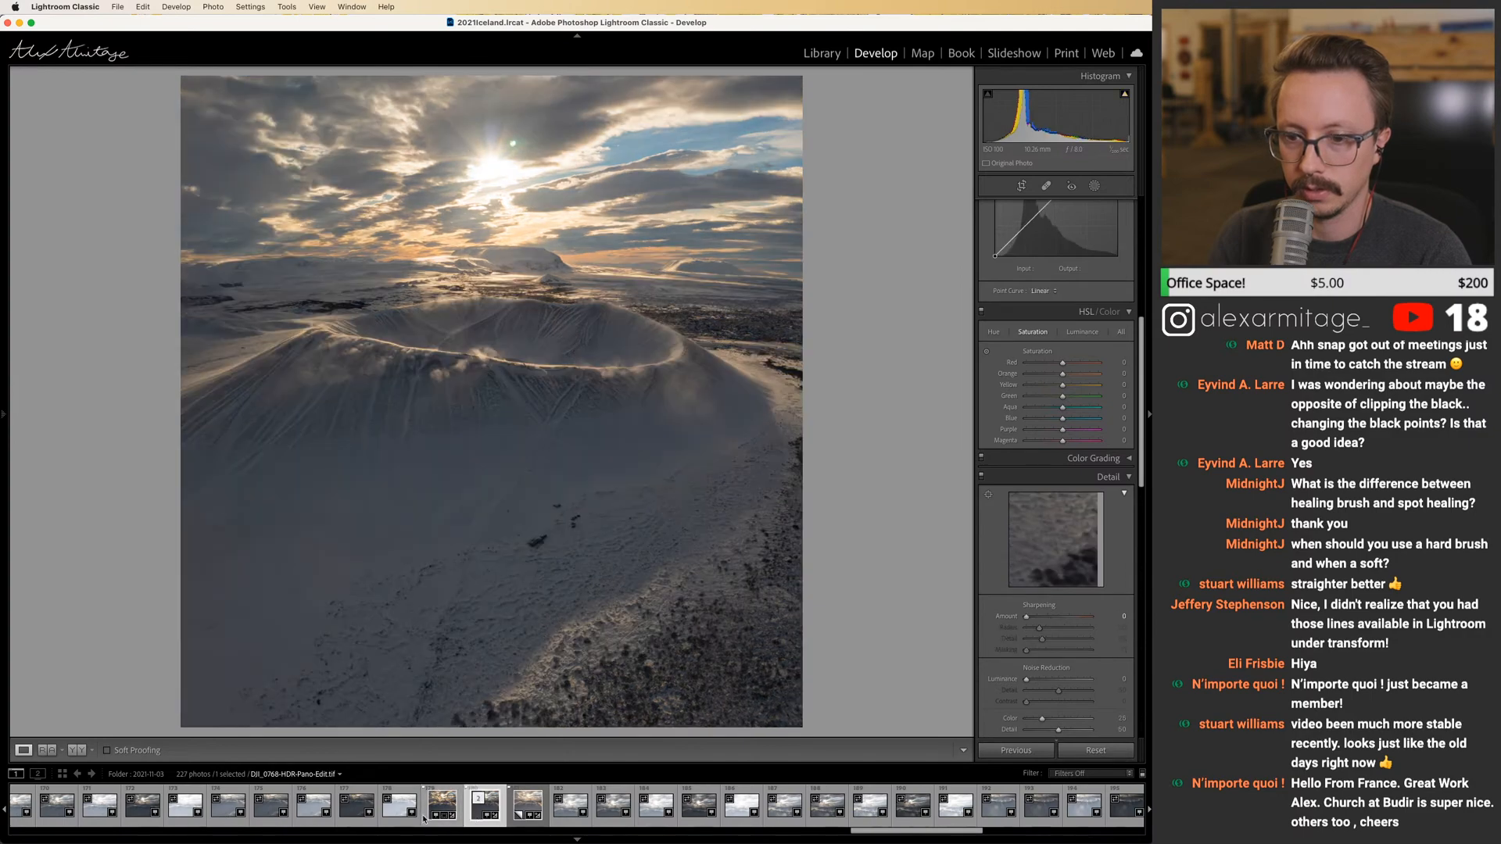
{"action": "left_click", "coordinate": [436, 813]}
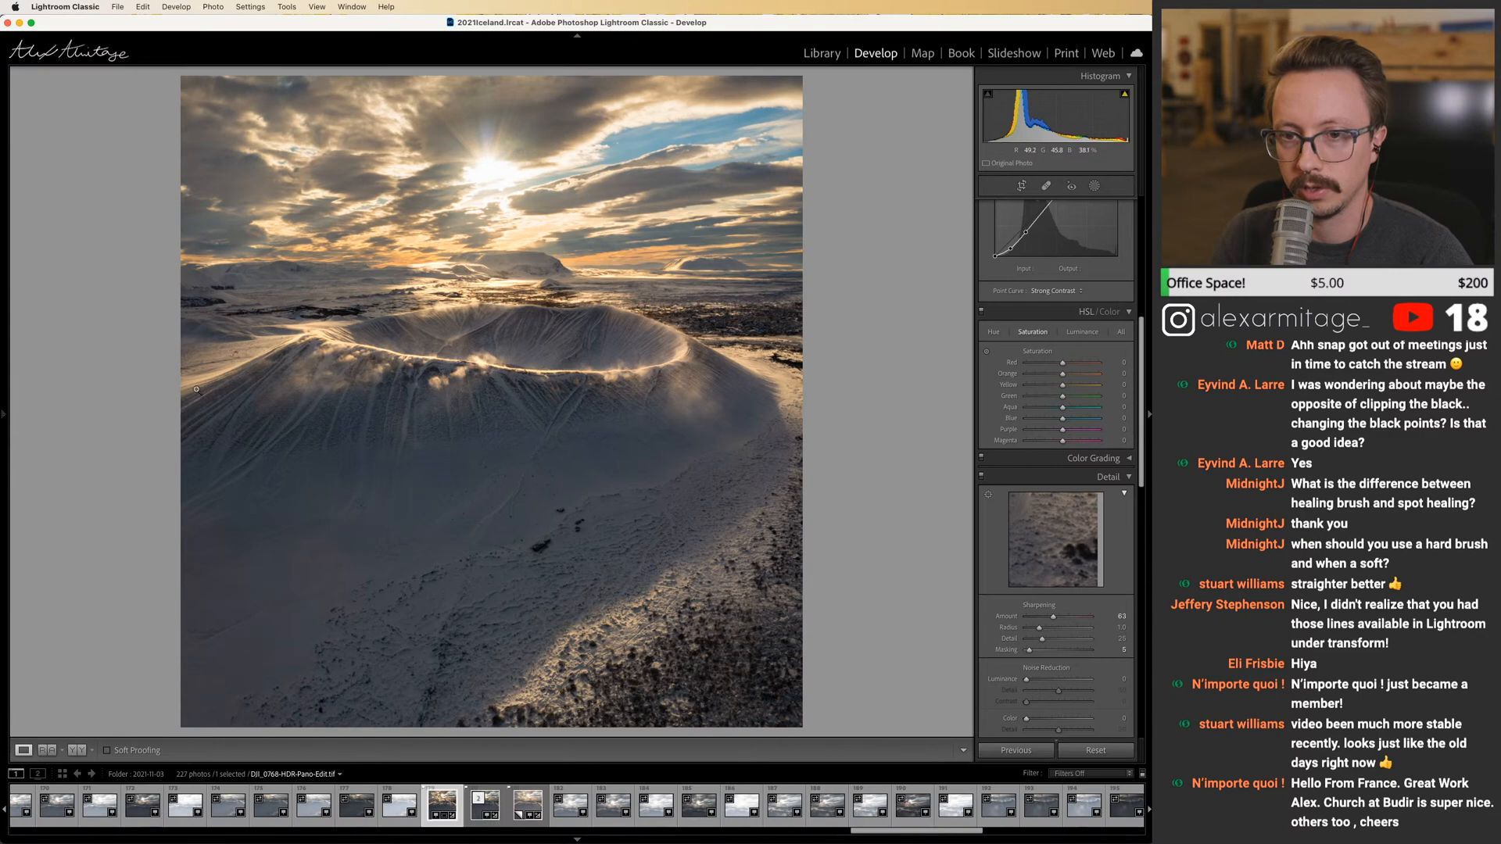
{"action": "left_click_drag", "start_coordinate": [180, 387], "coordinate": [296, 326]}
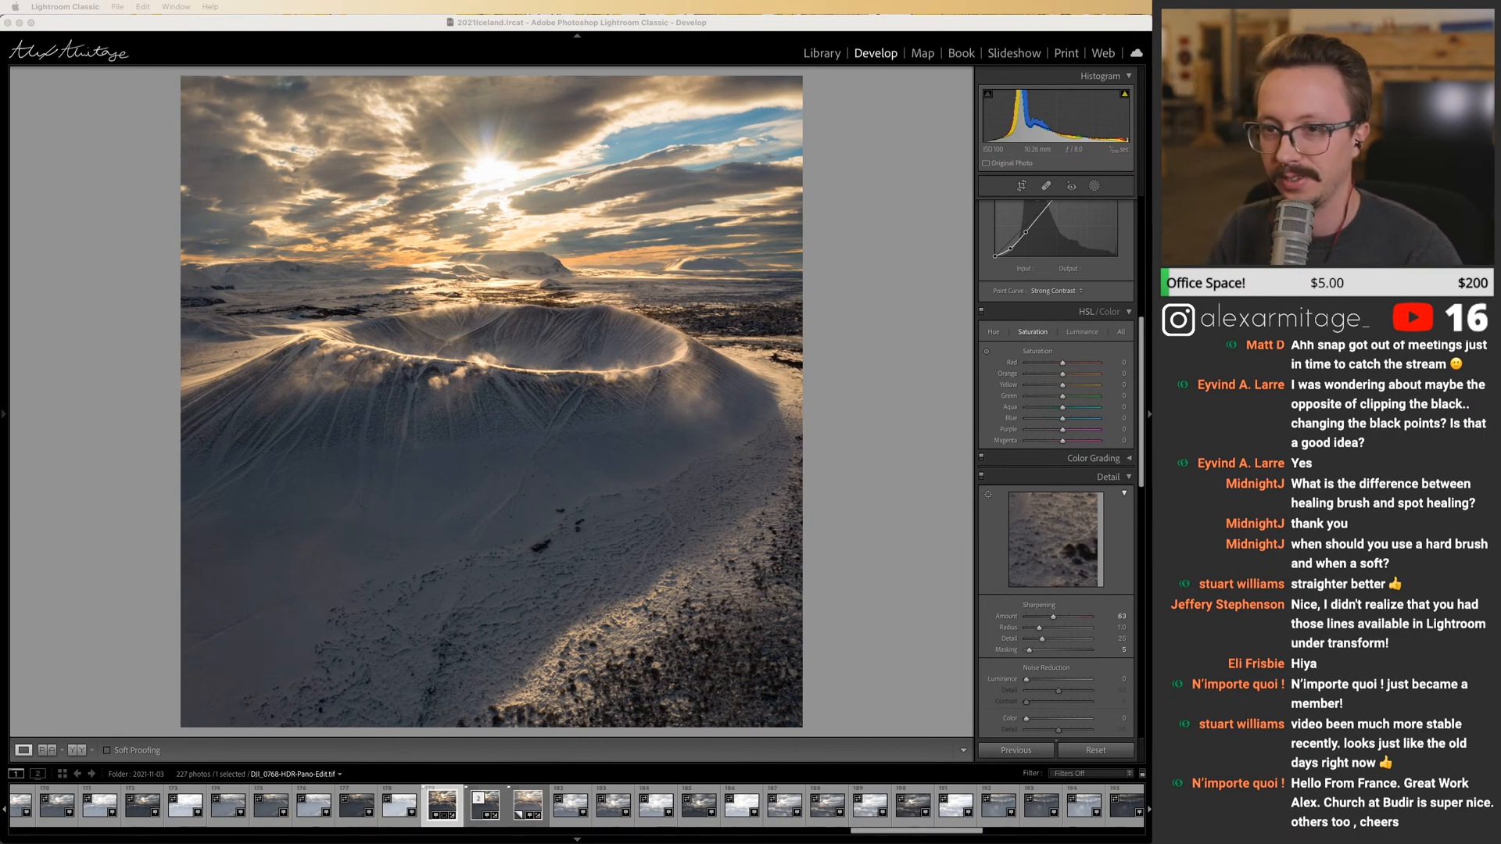
Reset the whole photo's Temp to 0.
{"action": "left_click_drag", "start_coordinate": [1138, 404], "coordinate": [1138, 287]}
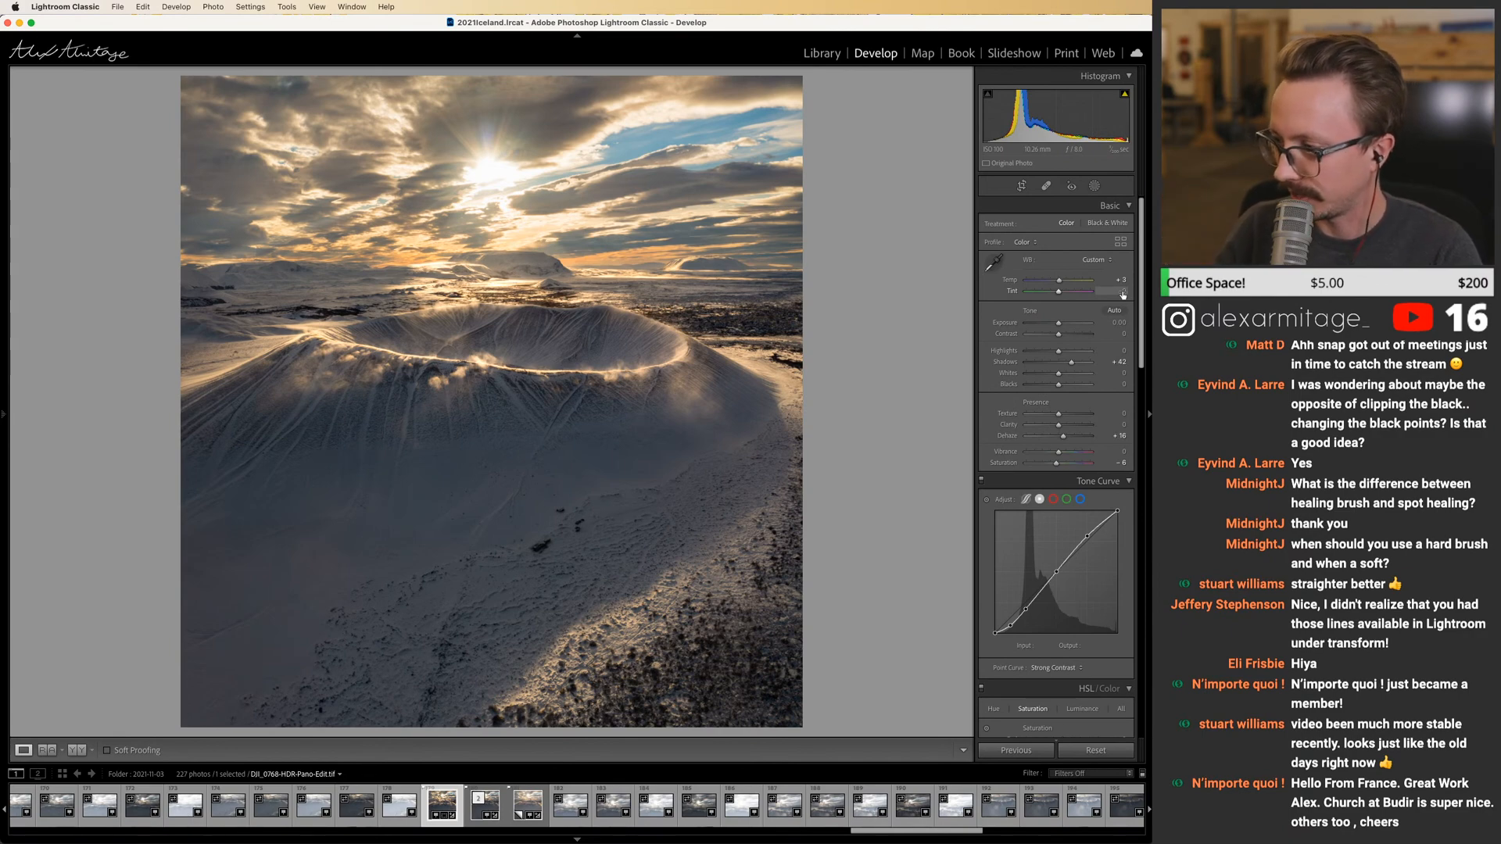
{"action": "double_click", "coordinate": [1061, 281]}
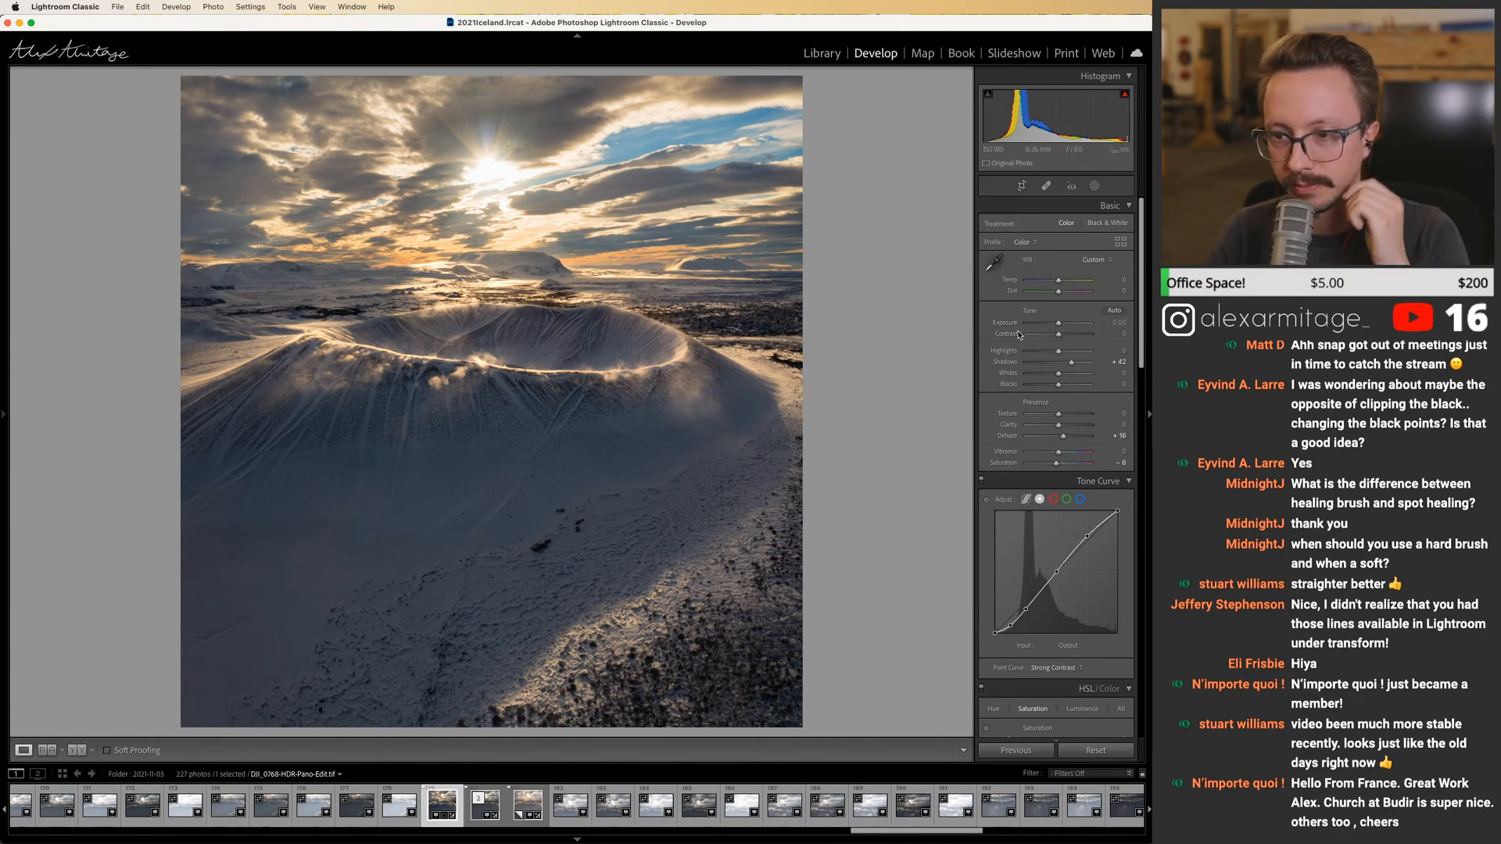
Review the Calibration settings and examine the blowing snow and slopes along the crater rim up close.
{"action": "left_click_drag", "start_coordinate": [1140, 305], "coordinate": [1122, 686]}
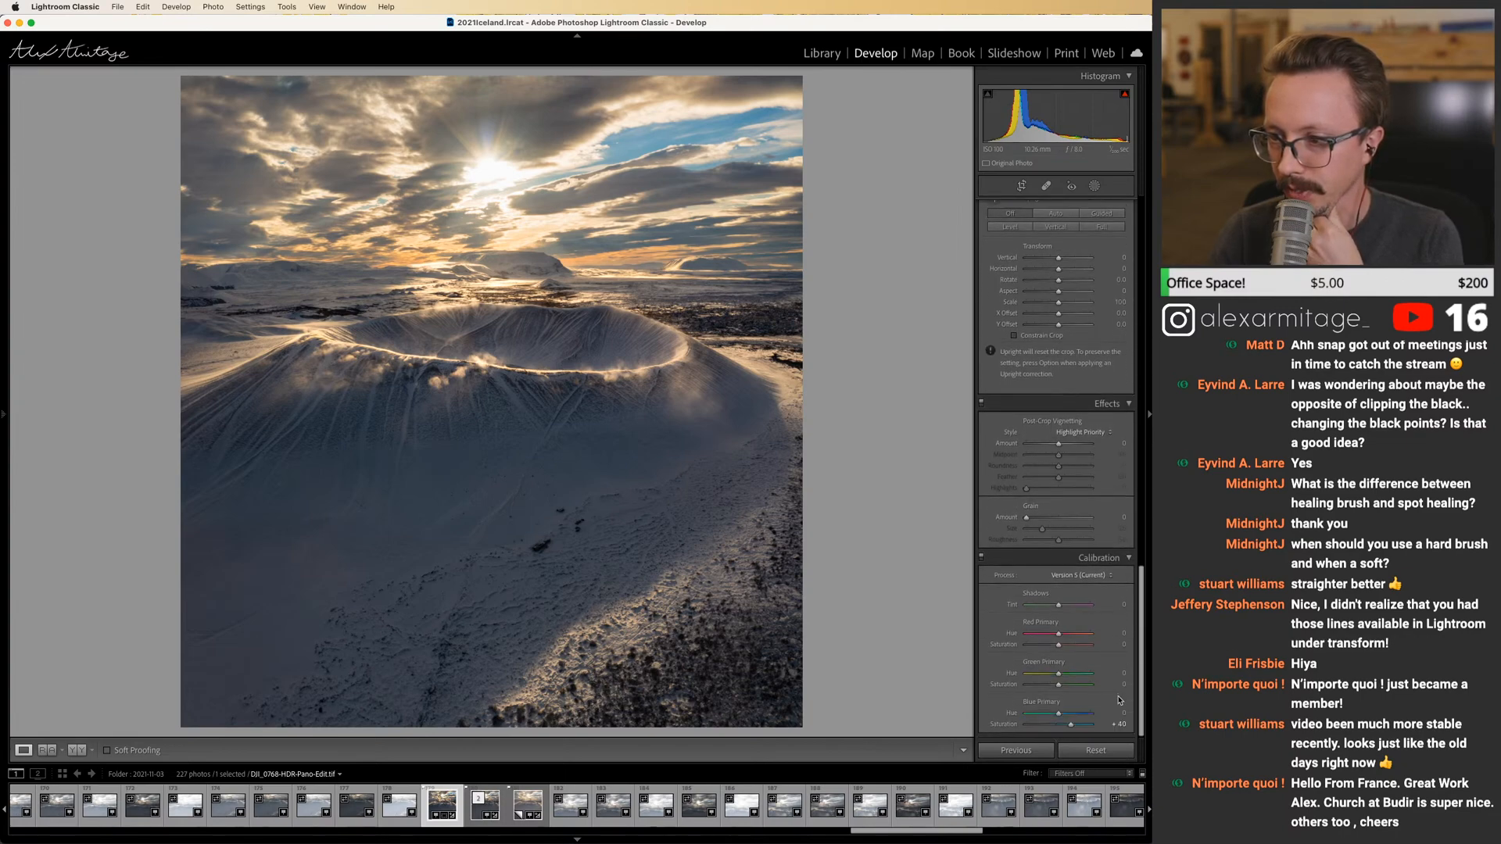
{"action": "left_click", "coordinate": [539, 250]}
{"action": "left_click", "coordinate": [690, 381]}
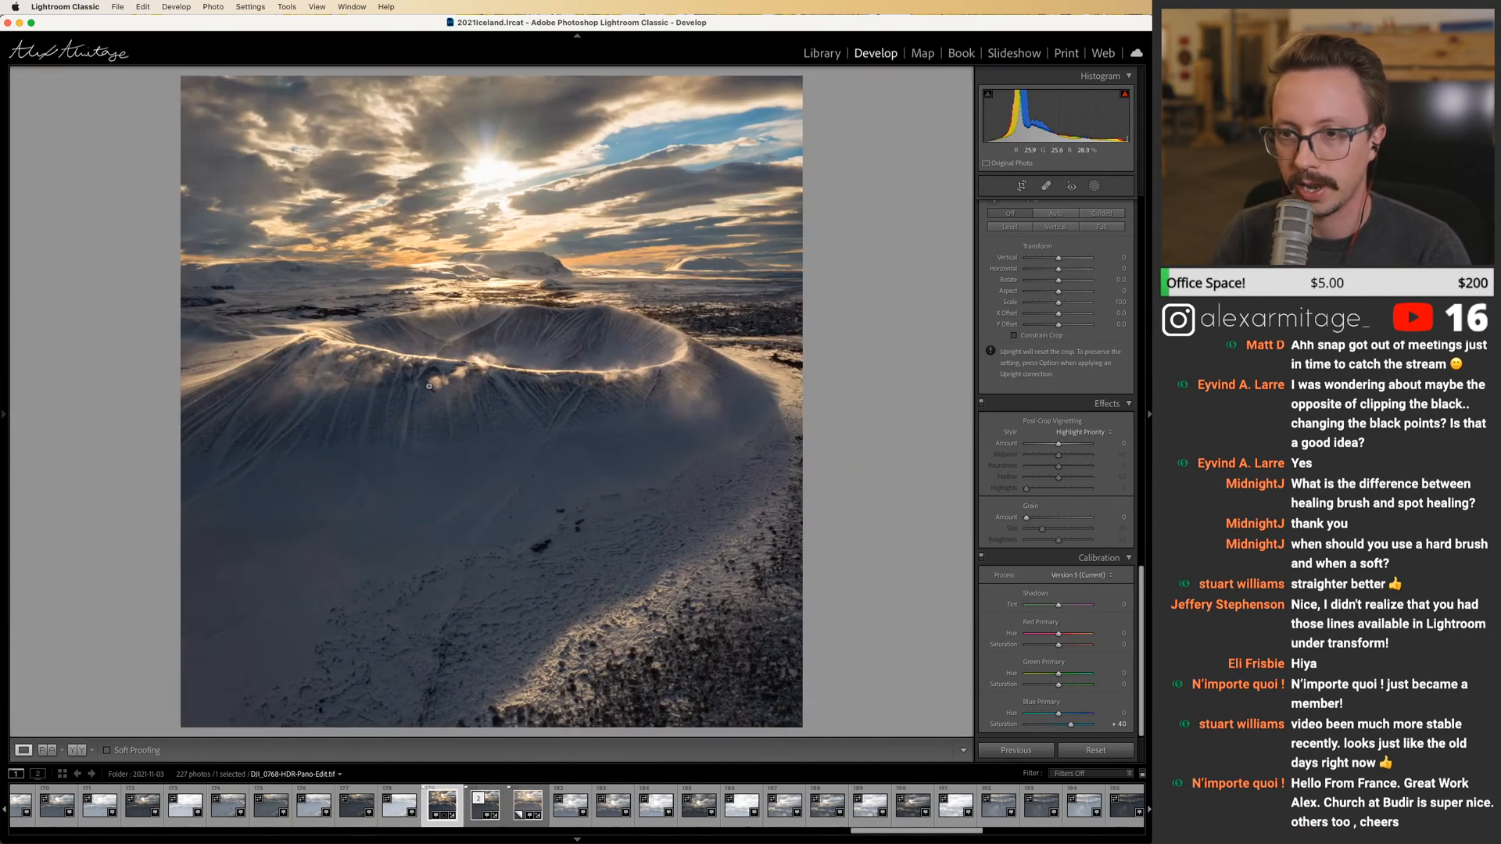
{"action": "left_click", "coordinate": [429, 386]}
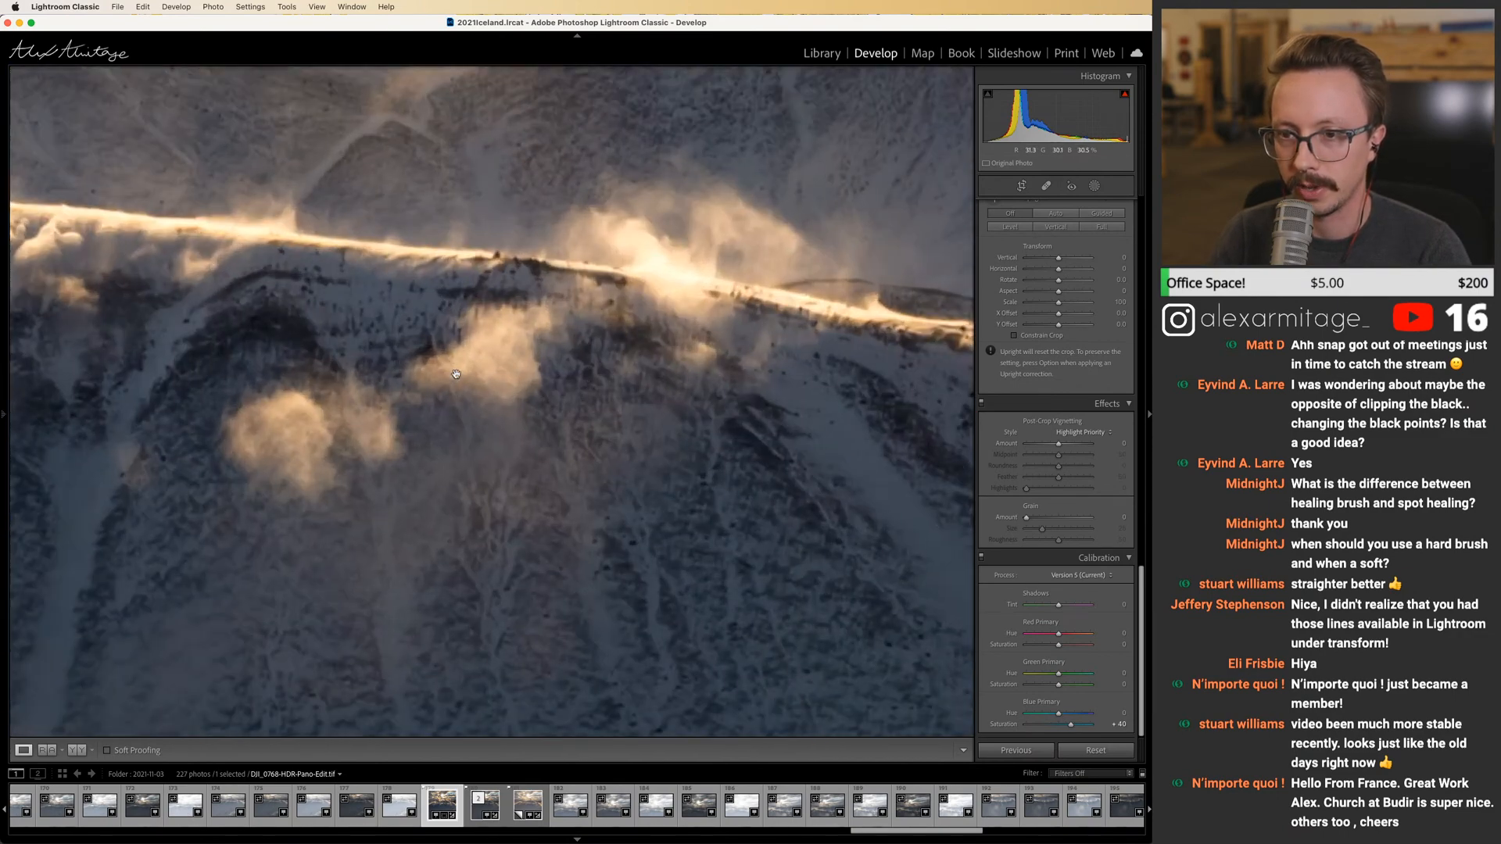
{"action": "scroll", "coordinate": [419, 366], "scroll_direction": "up", "scroll_amount": 5}
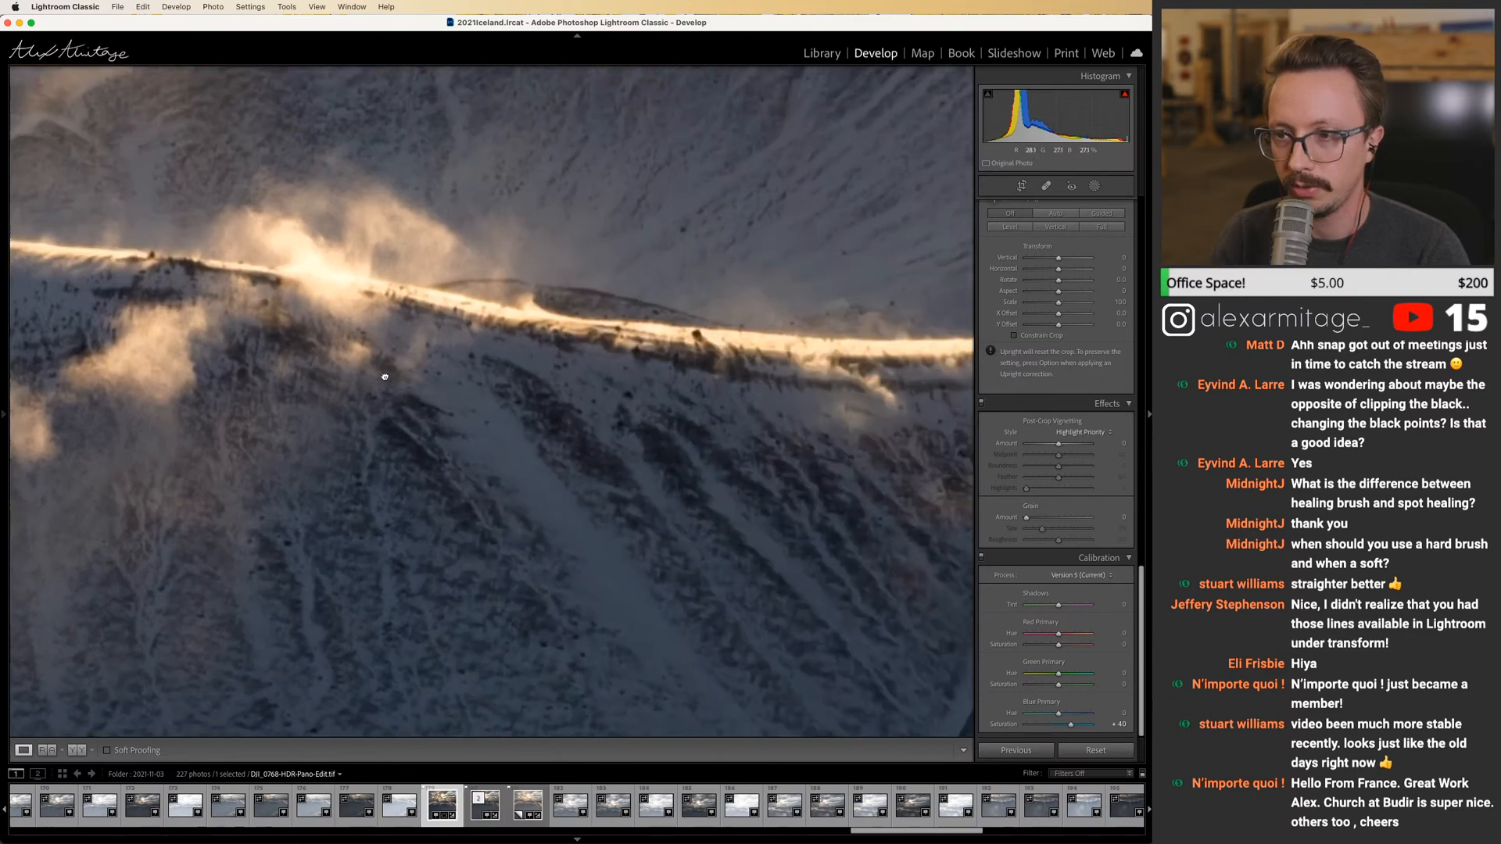
{"action": "scroll", "coordinate": [430, 286], "scroll_direction": "up", "scroll_amount": 5}
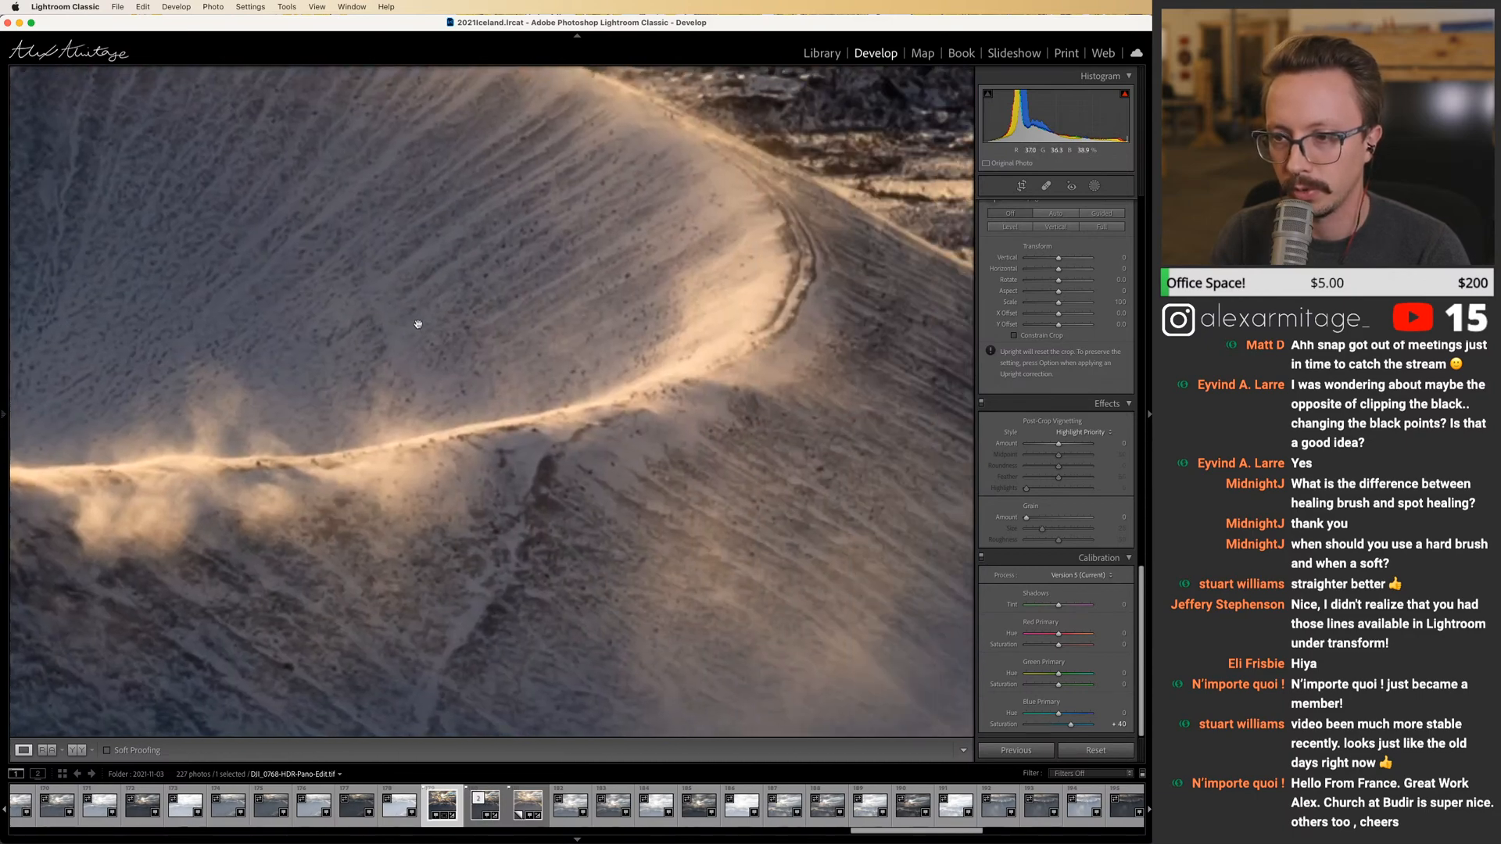
{"action": "left_click", "coordinate": [437, 330]}
{"action": "left_click", "coordinate": [644, 396]}
{"action": "scroll", "coordinate": [660, 355], "scroll_direction": "up", "scroll_amount": 3}
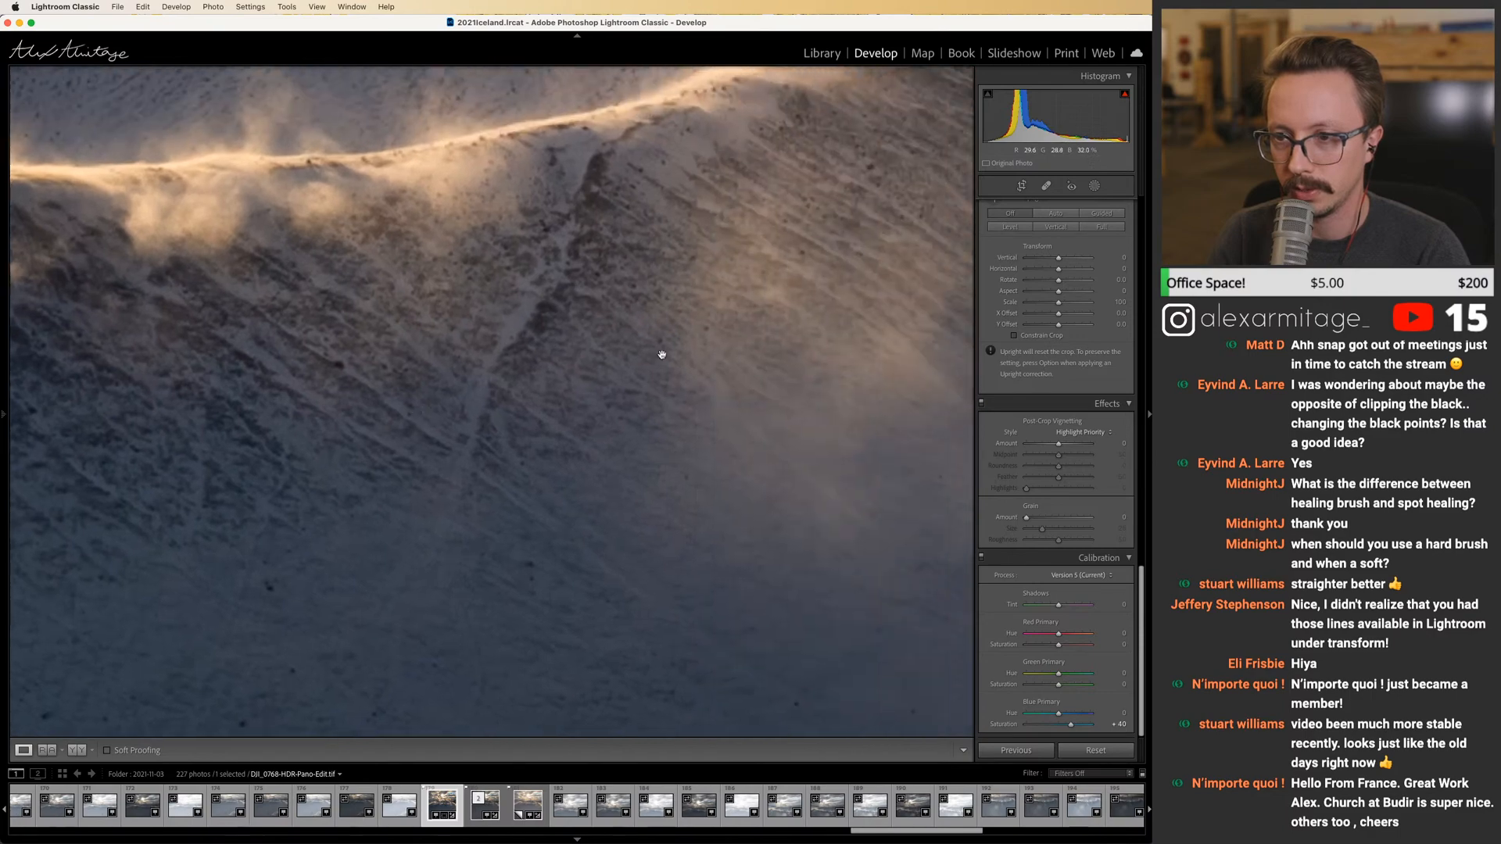
Switch to a lower magnification and look along the crater rim, and return to the full view.
{"action": "mouse_move", "coordinate": [5, 386]}
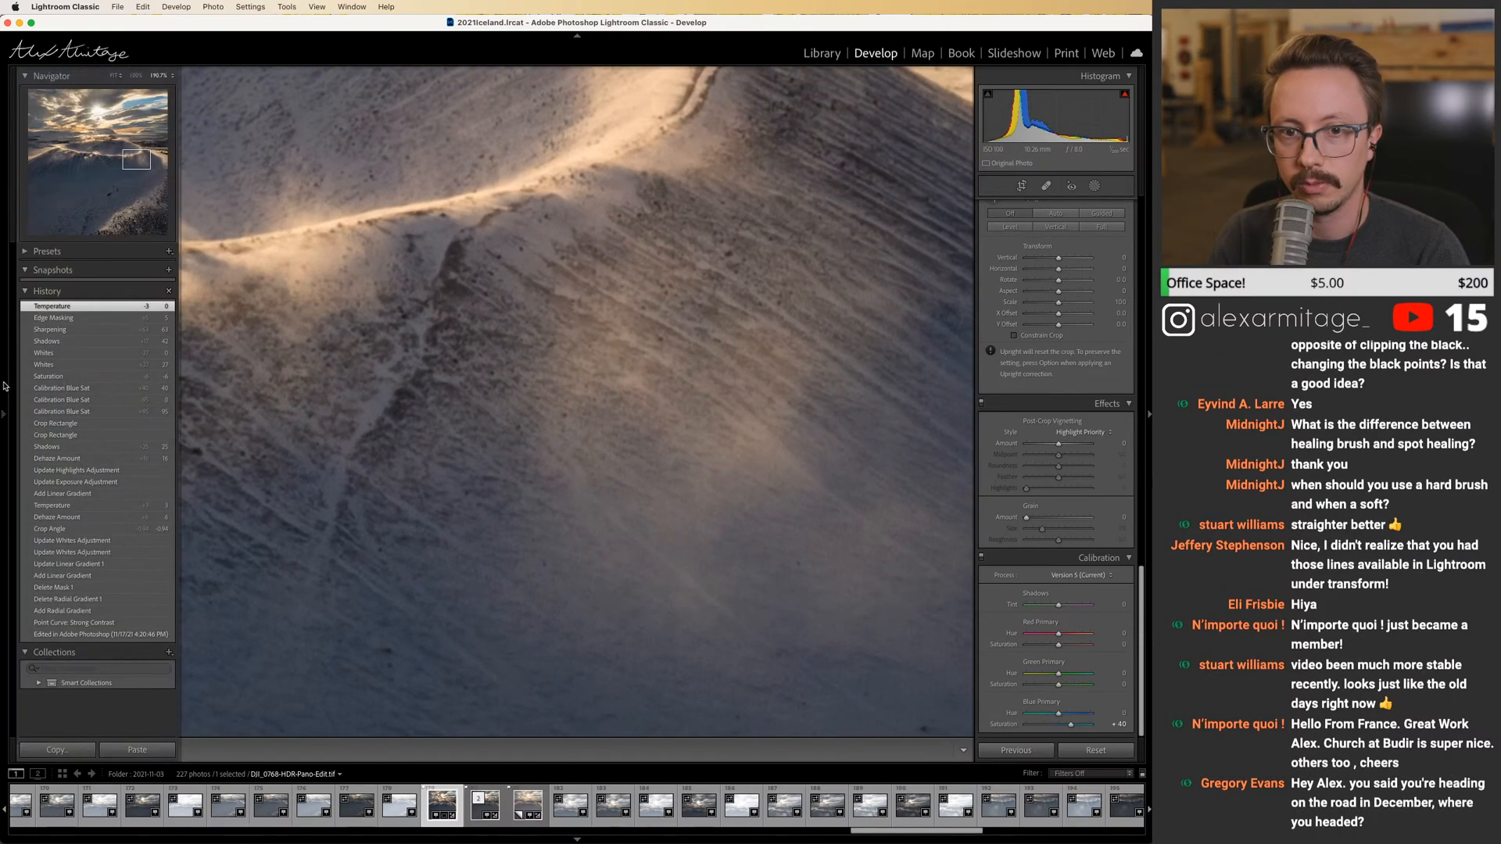
{"action": "left_click", "coordinate": [135, 78]}
{"action": "left_click_drag", "start_coordinate": [513, 351], "coordinate": [394, 302]}
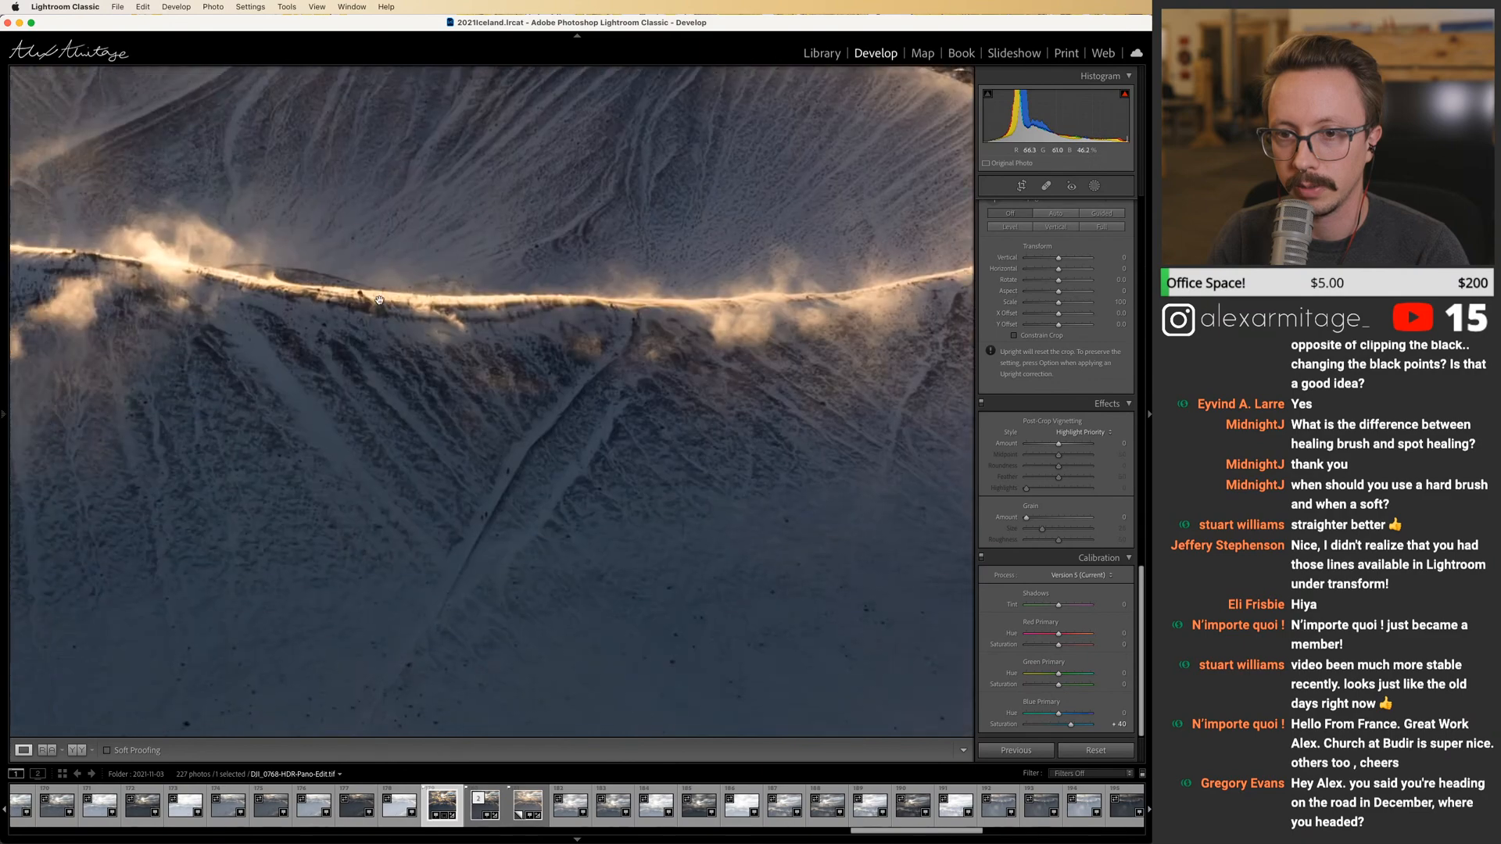
{"action": "left_click", "coordinate": [676, 338]}
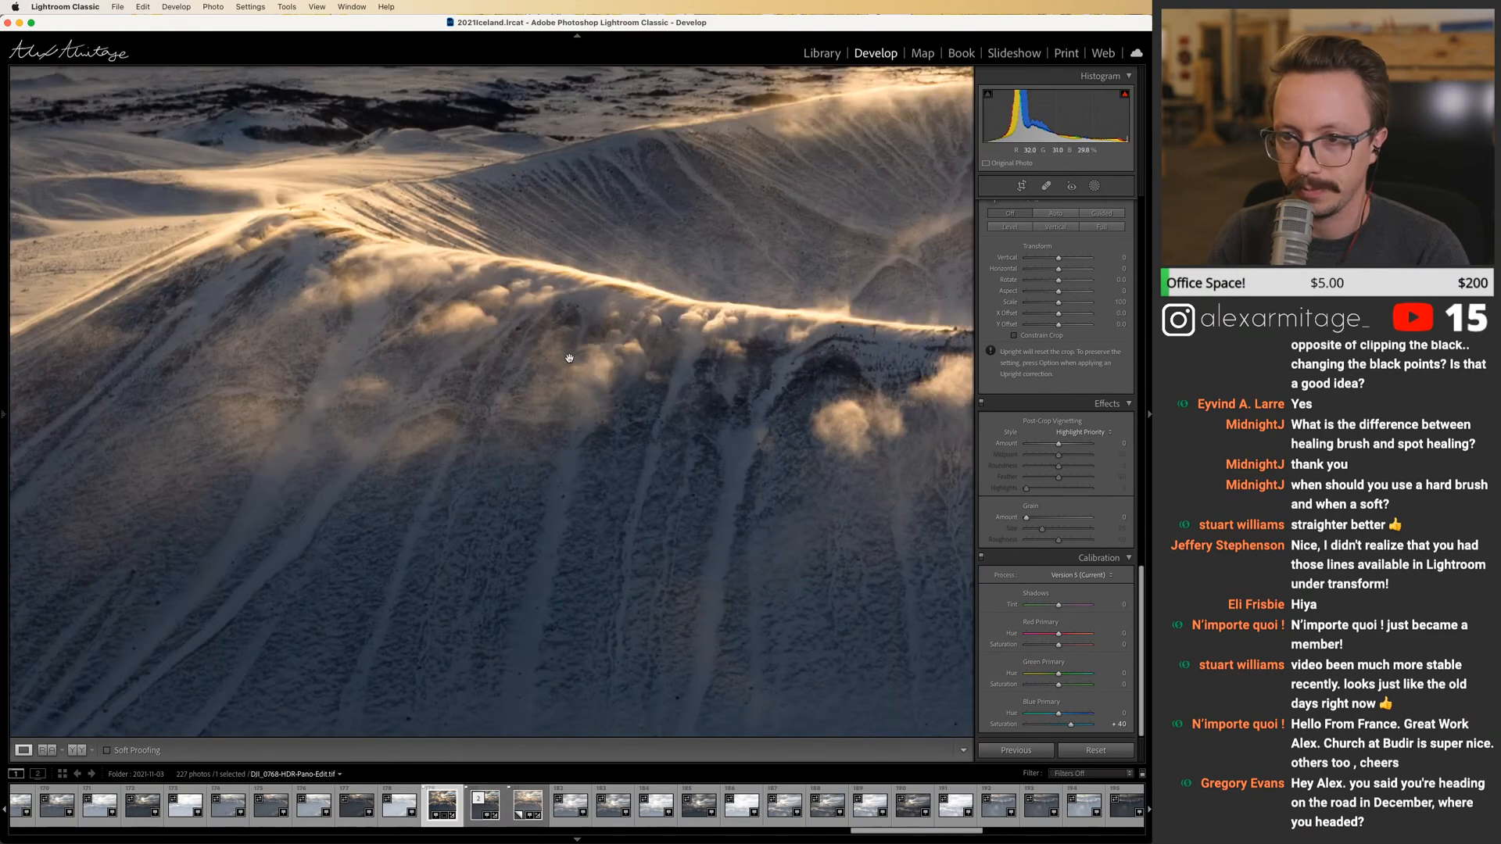
{"action": "left_click", "coordinate": [606, 380]}
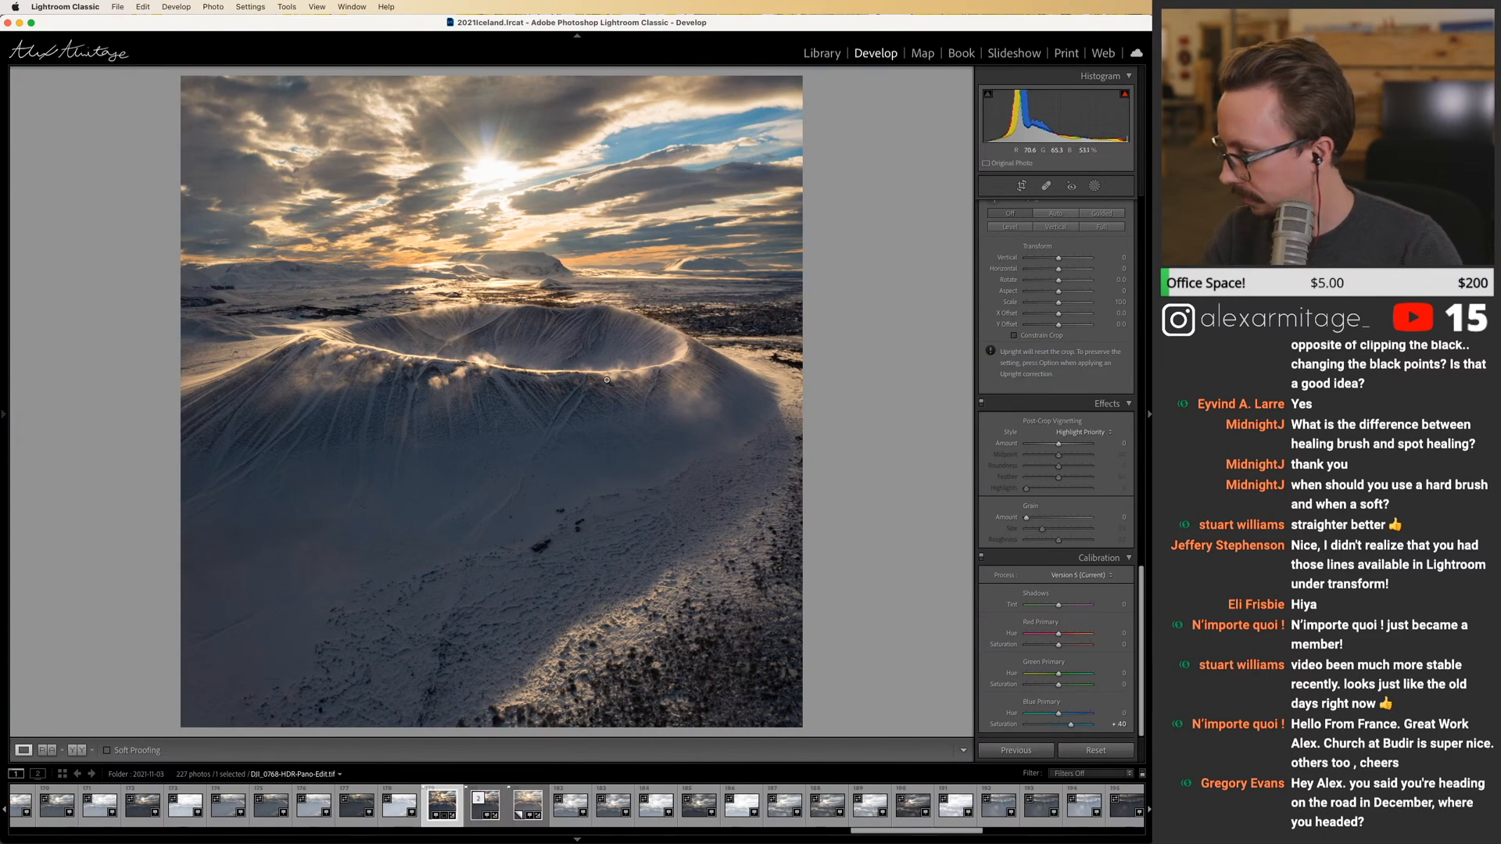
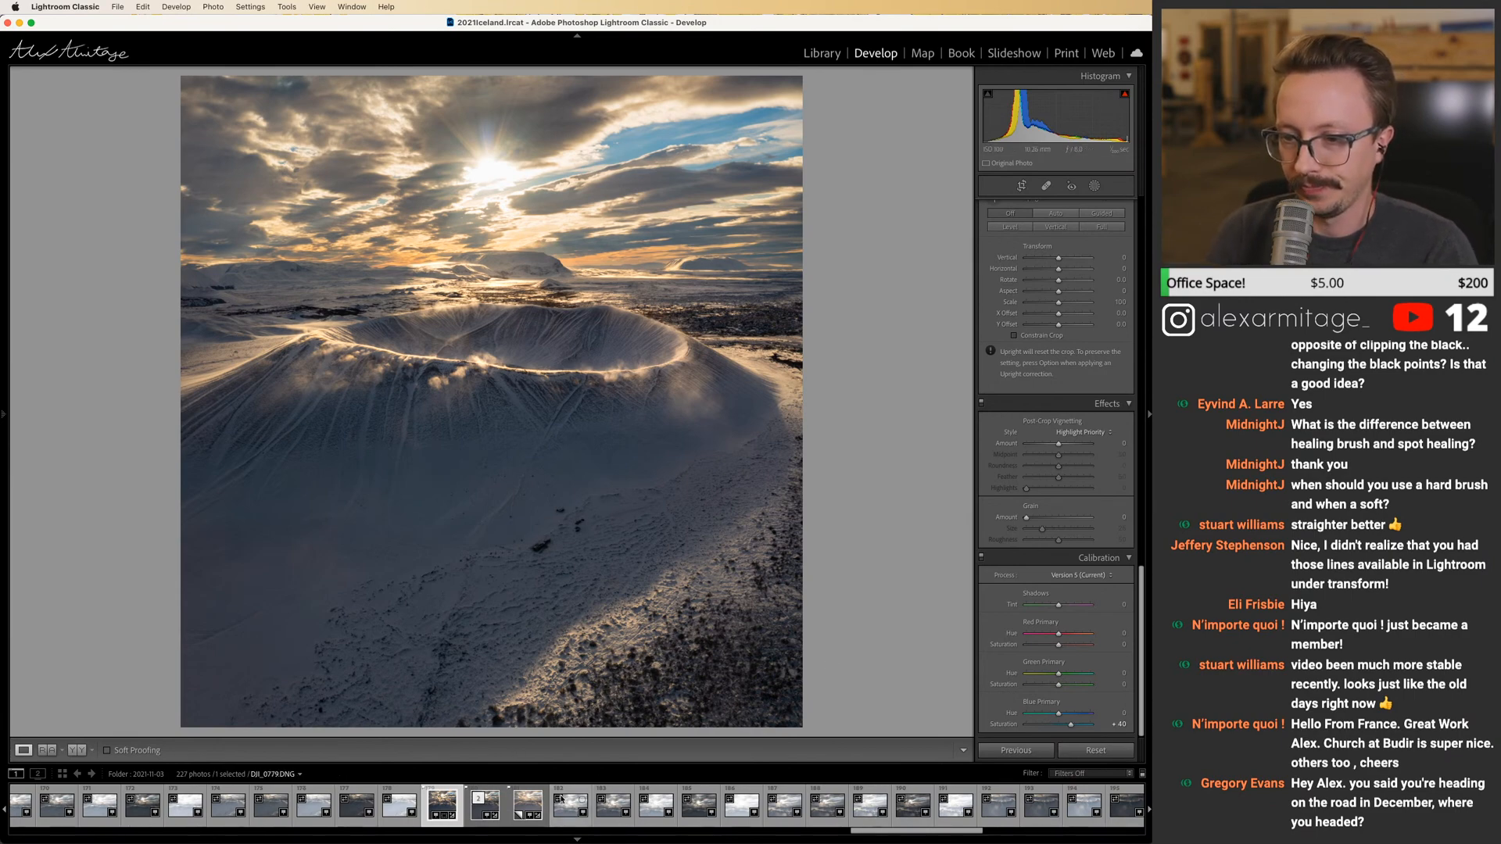
Roll DJI_0768-HDR-Pano.dng back to its earlier Dehaze Amount history state, just before Reset Settings.
{"action": "left_click", "coordinate": [485, 806]}
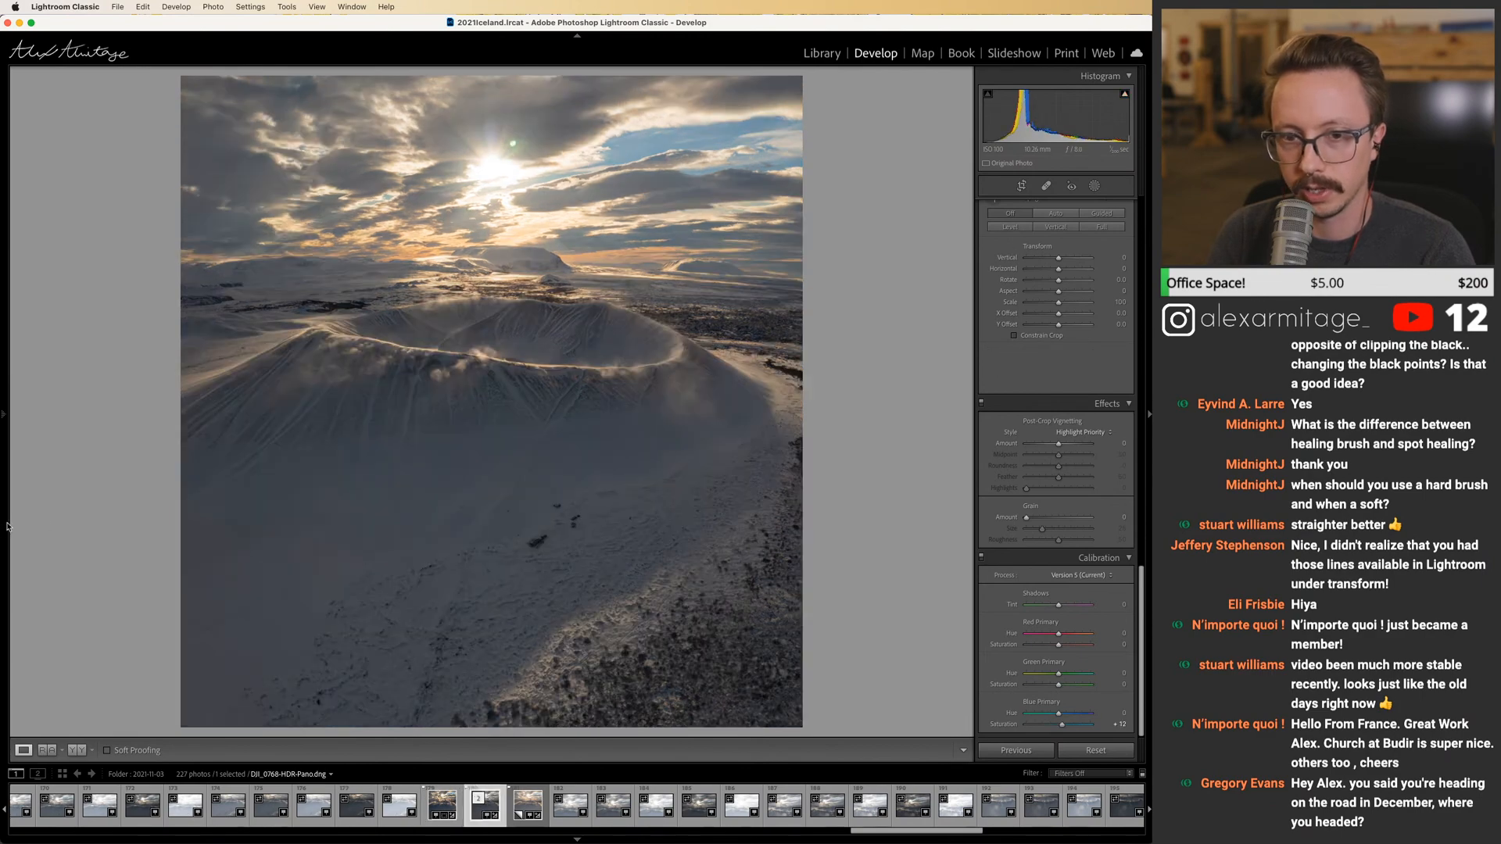
{"action": "mouse_move", "coordinate": [3, 416]}
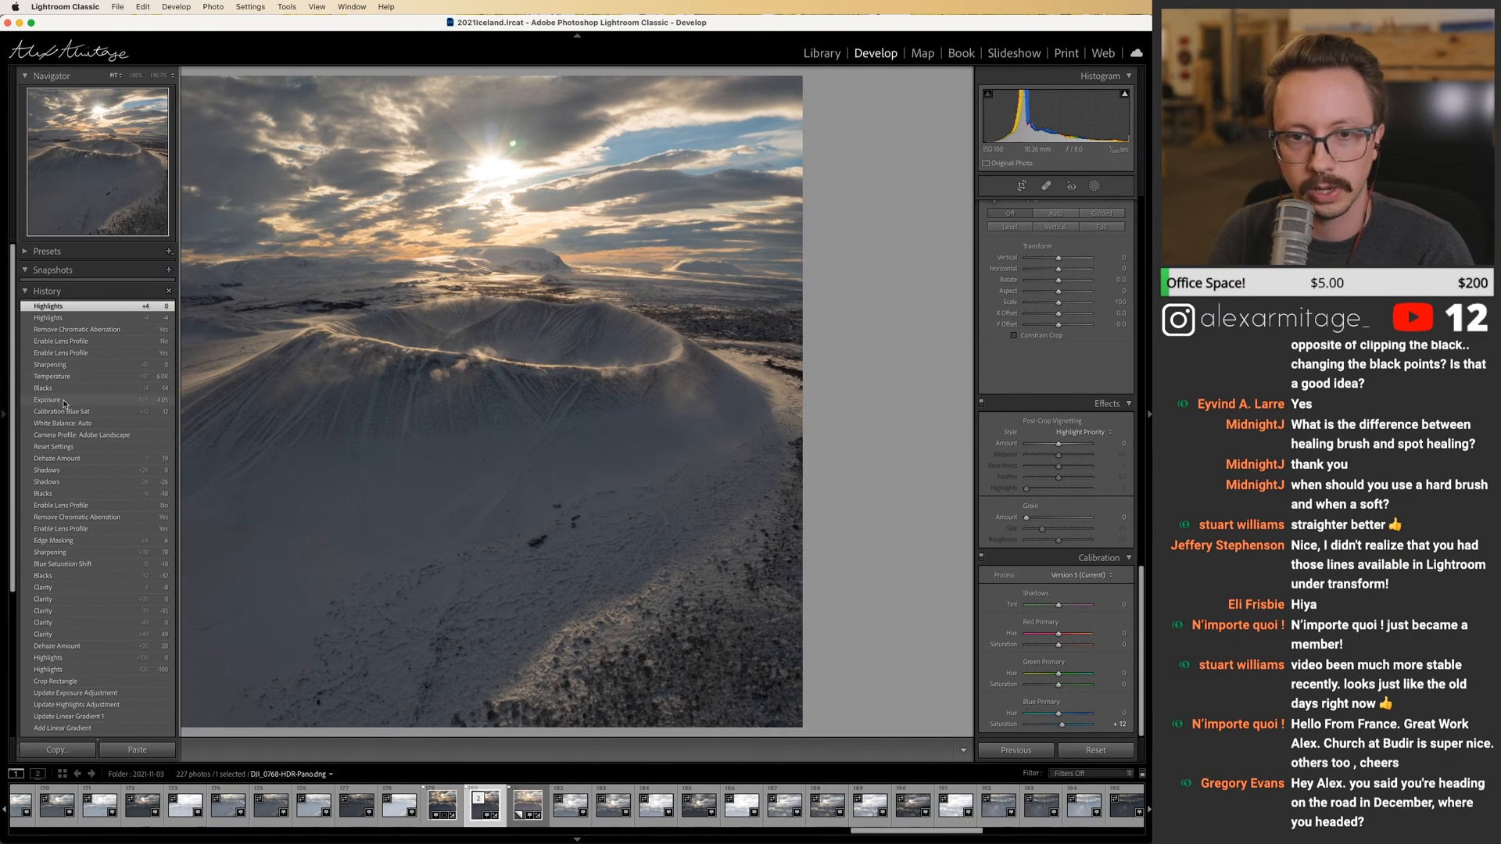
{"action": "left_click", "coordinate": [78, 458]}
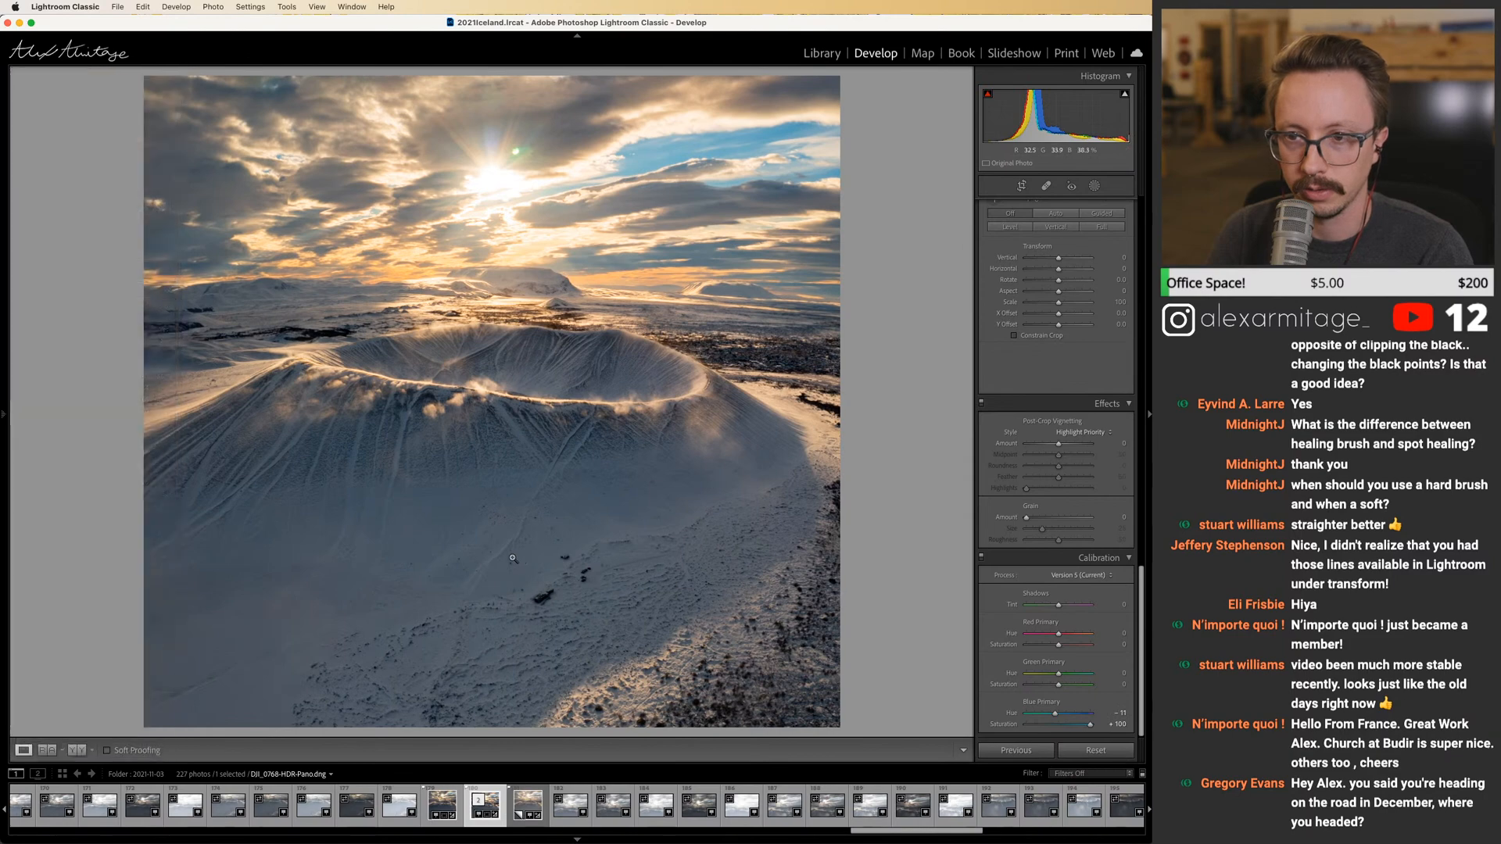
Compare the earlier edit of DJI_0768-HDR-Pano.dng with the edited TIFF by switching back and forth between them.
{"action": "left_click", "coordinate": [438, 806]}
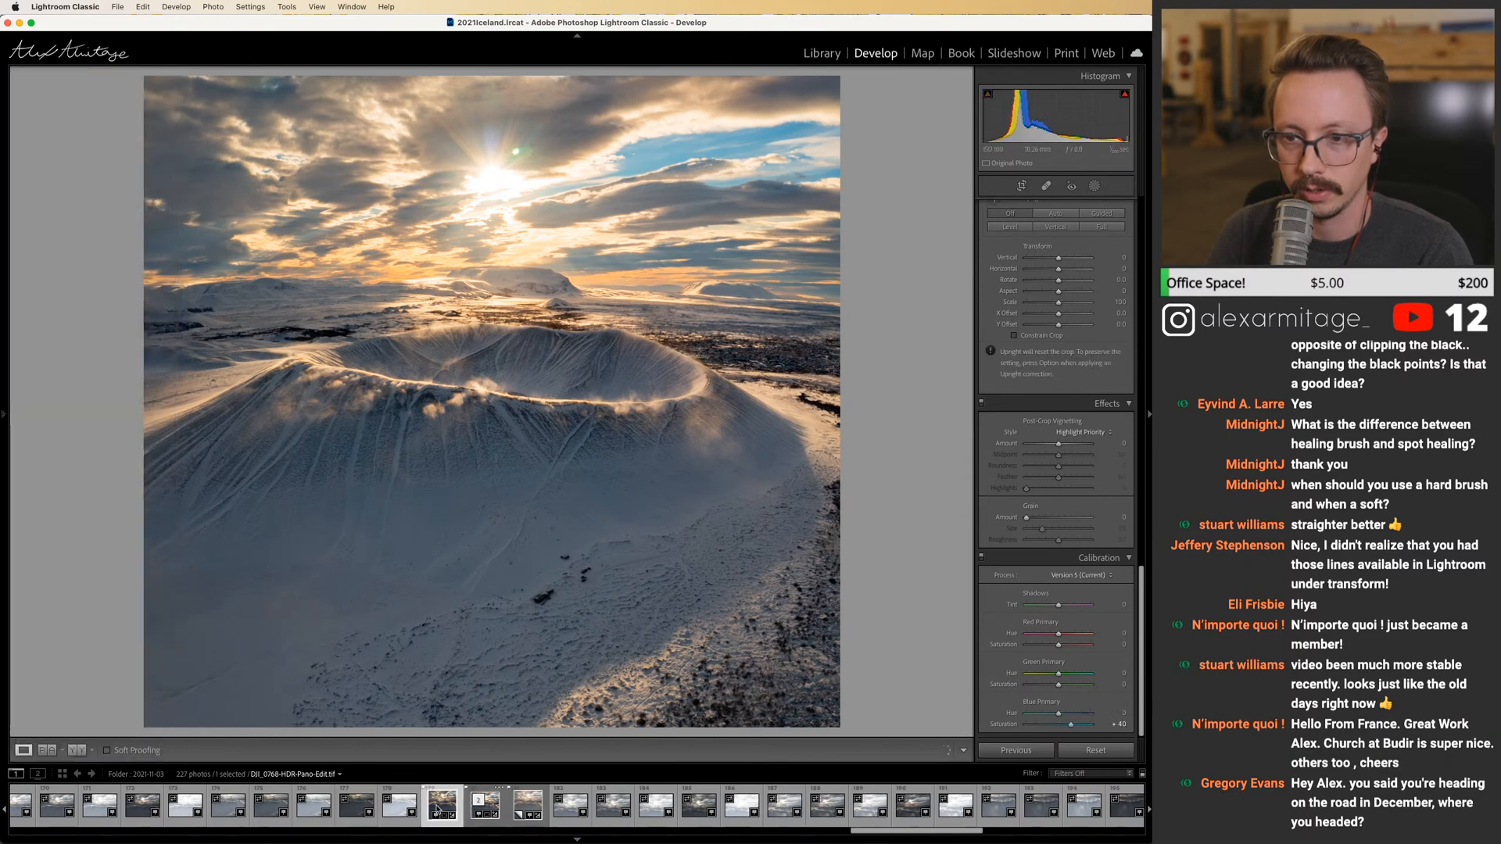
{"action": "left_click", "coordinate": [499, 810]}
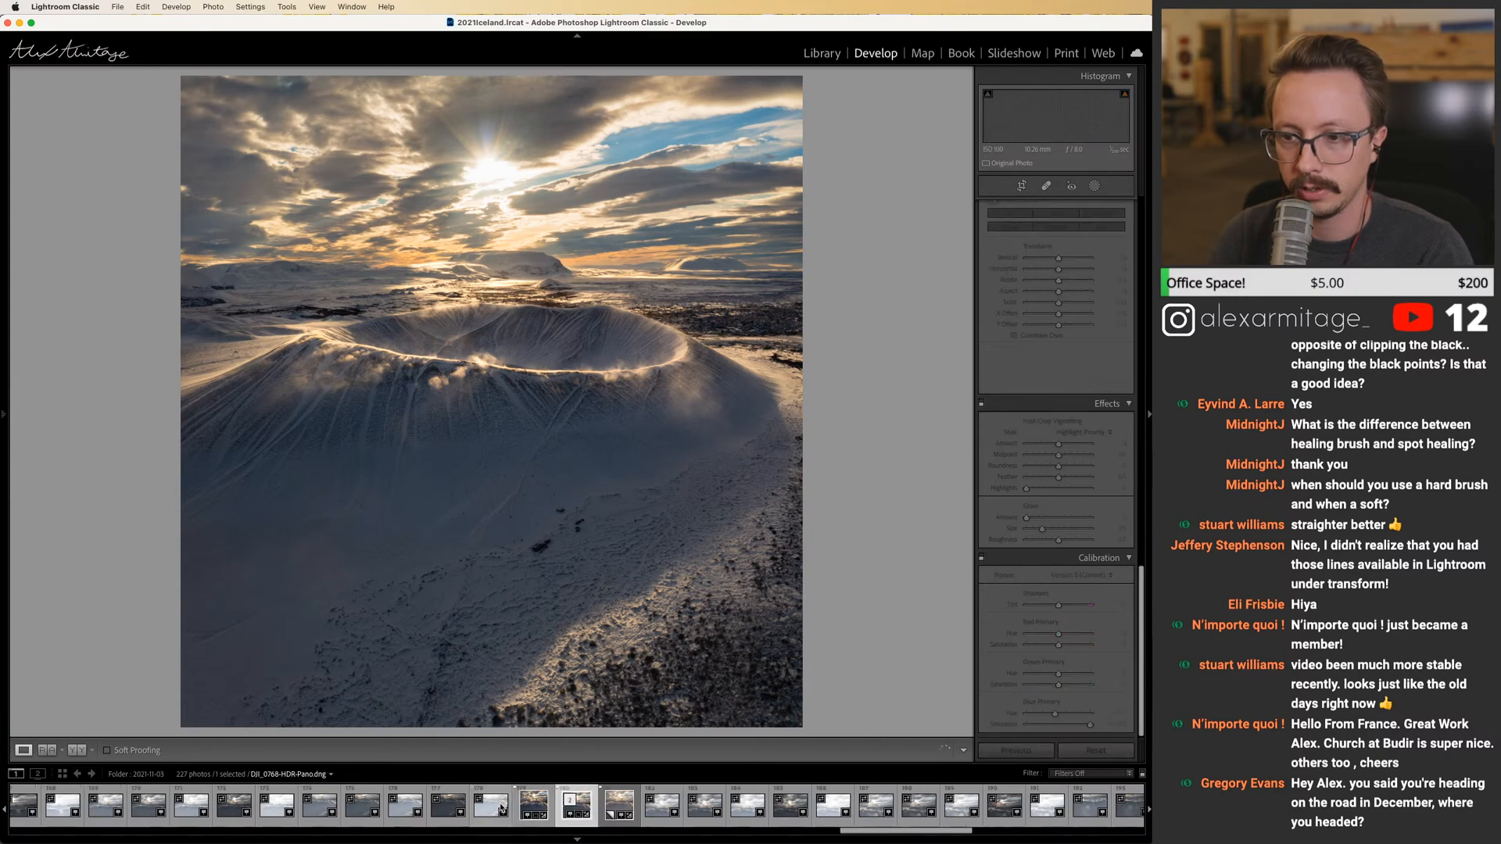
{"action": "key", "text": "Left"}
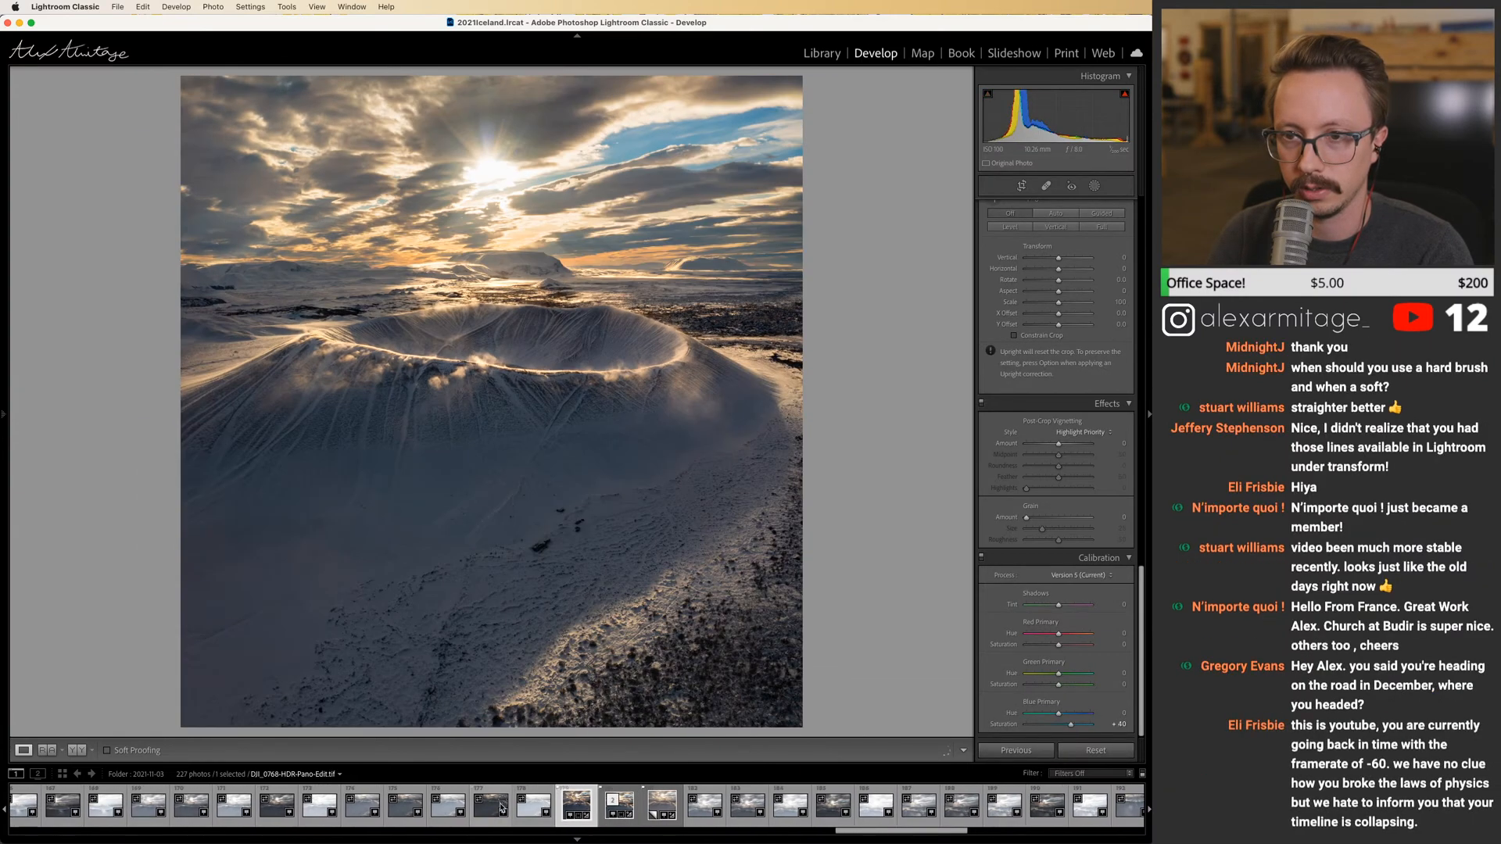
{"action": "key", "text": "Right"}
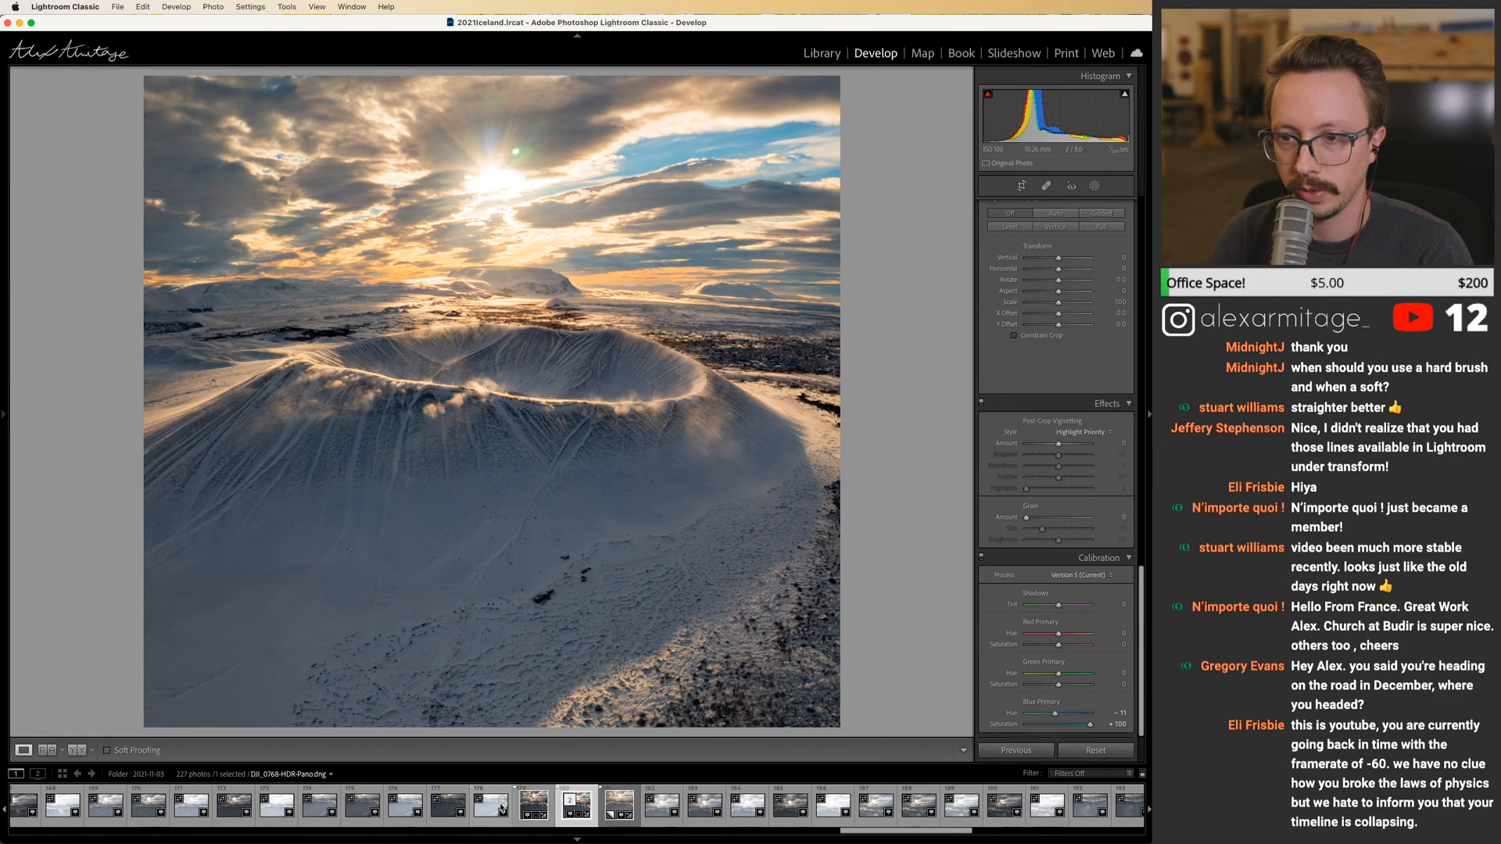
{"action": "key", "text": "Left"}
{"action": "key", "text": "Left"}
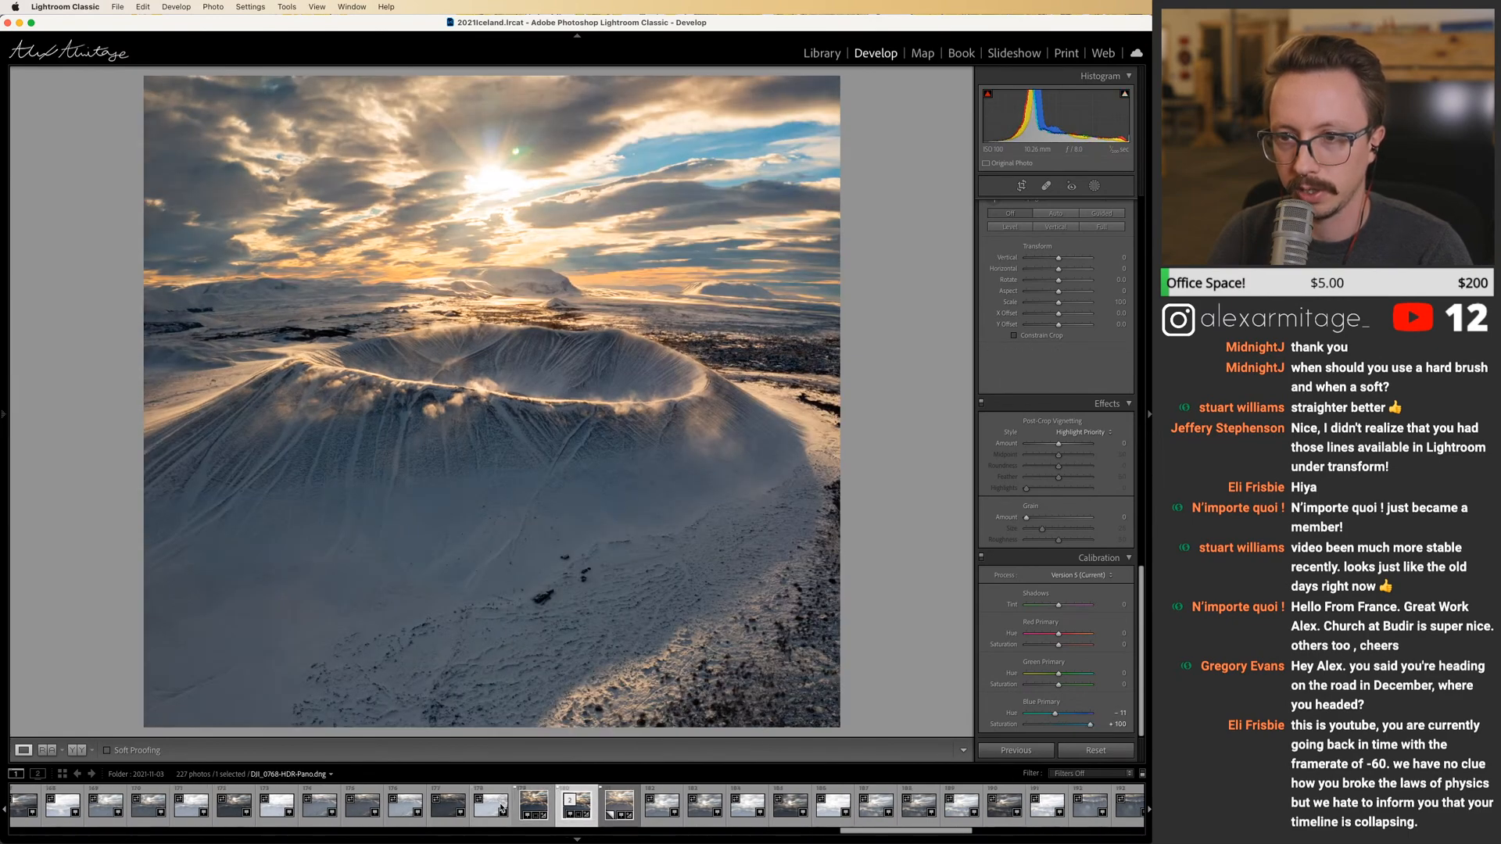
{"action": "key", "text": "Right"}
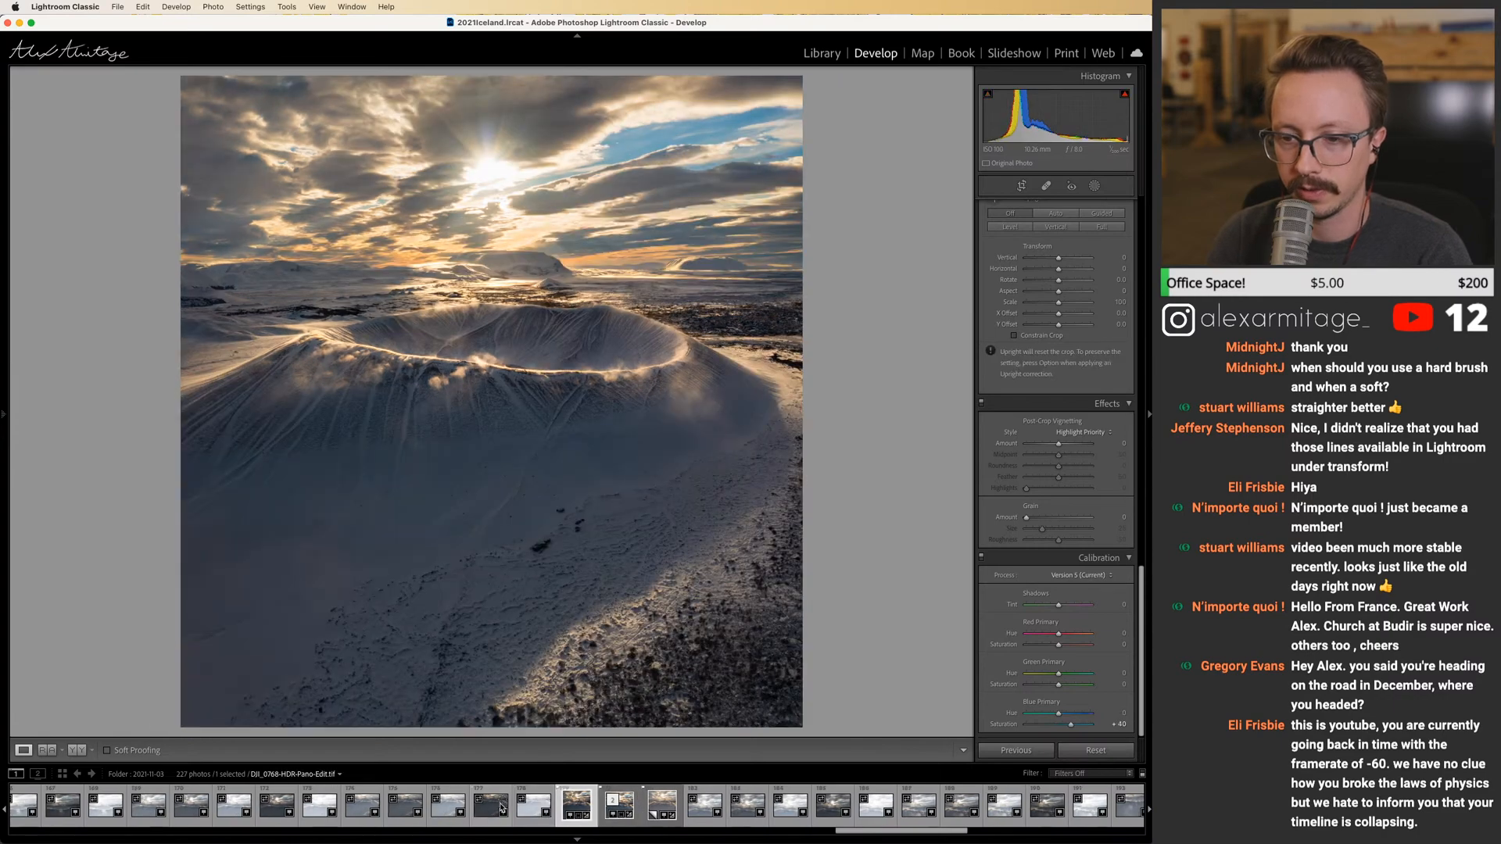
{"action": "key", "text": "Right"}
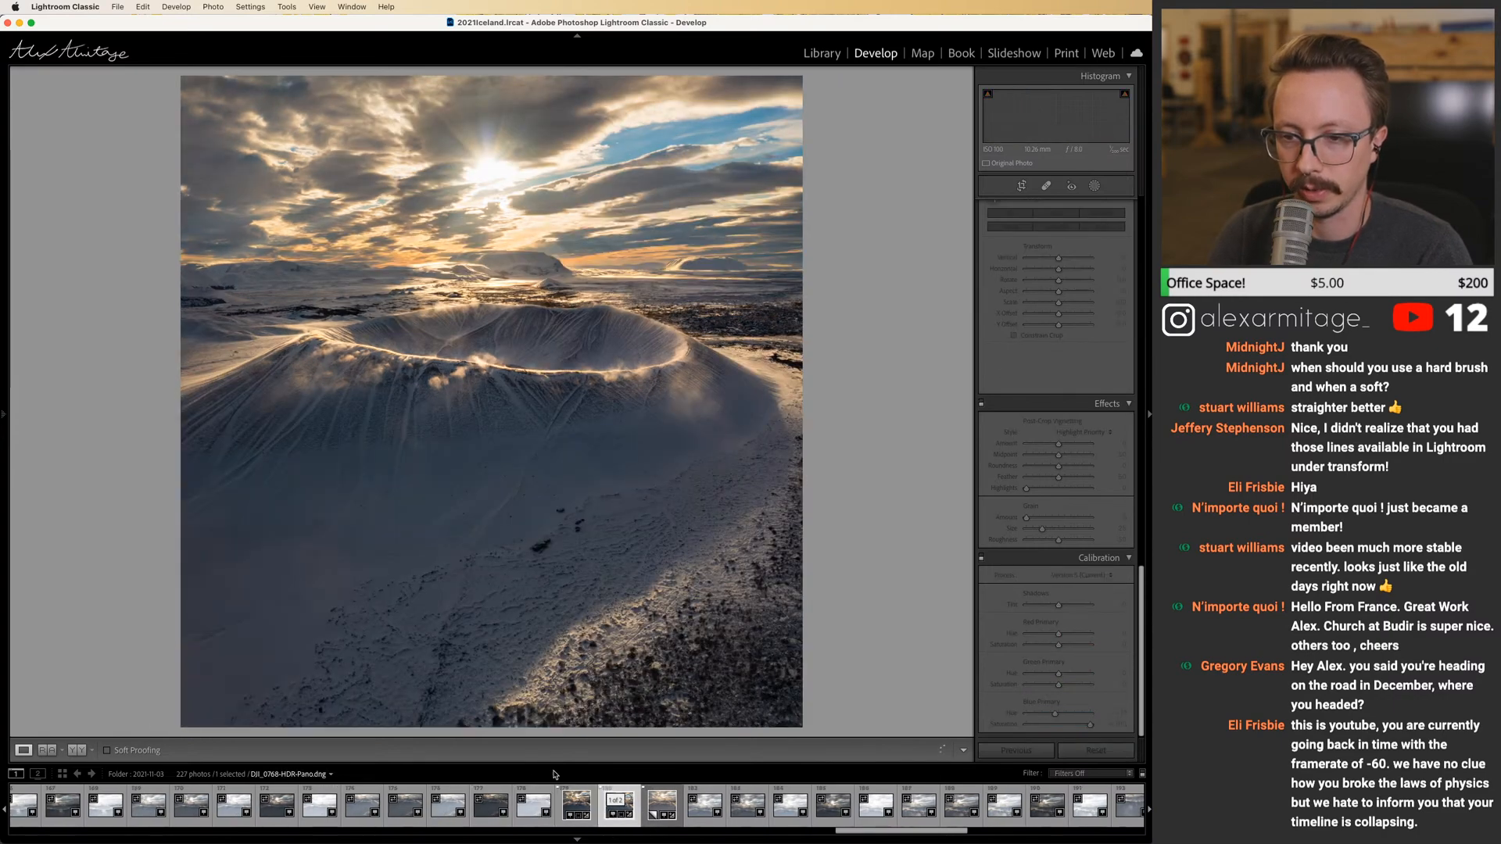
Restore the DNG to its most recent Highlights history state and go back to DJI_0768-HDR-Pano-Edit.tif.
{"action": "mouse_move", "coordinate": [4, 328]}
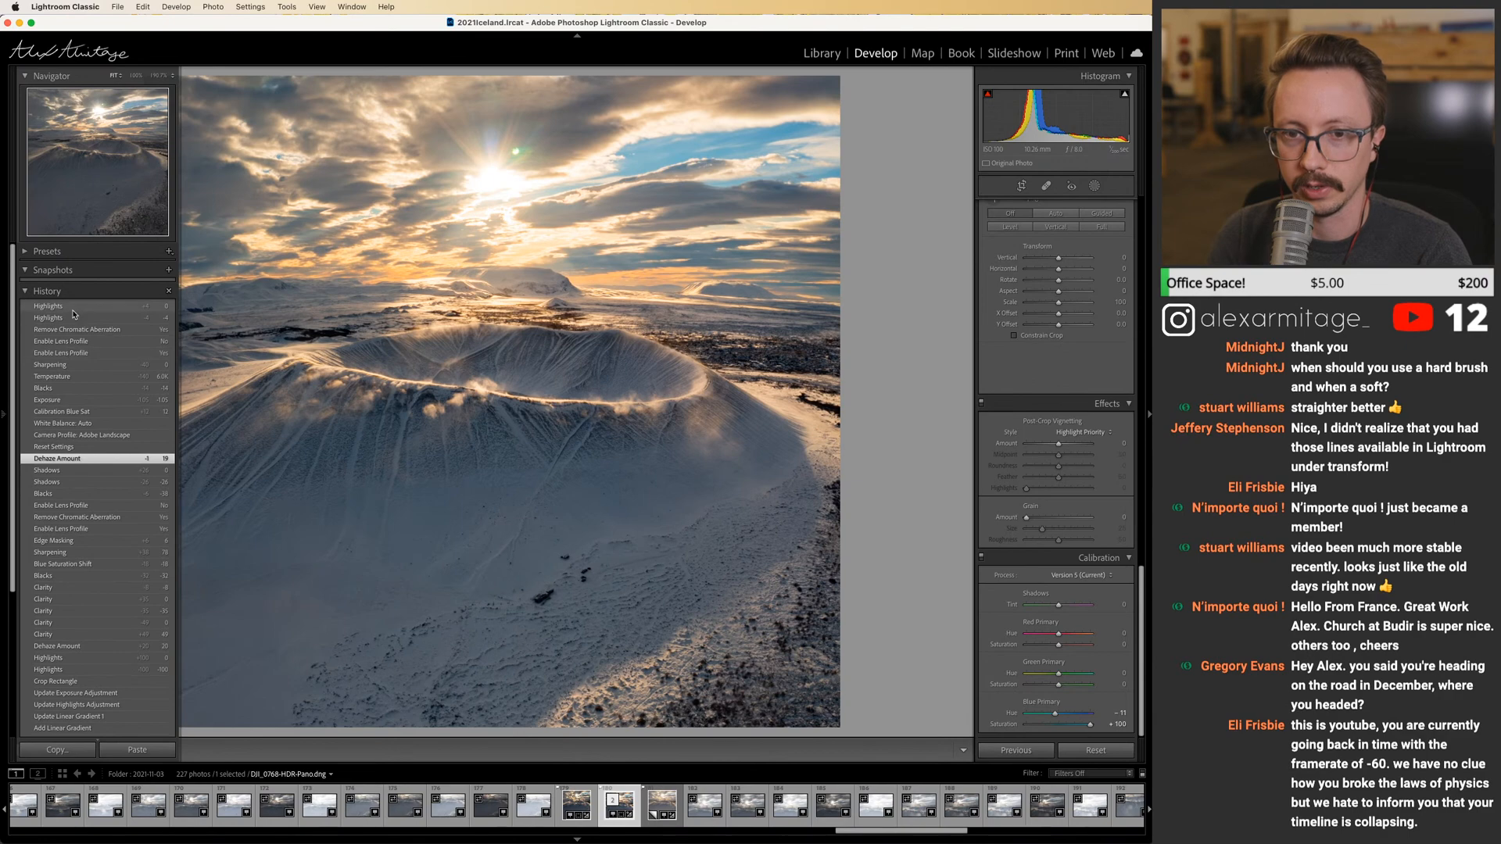
{"action": "key", "text": "Left"}
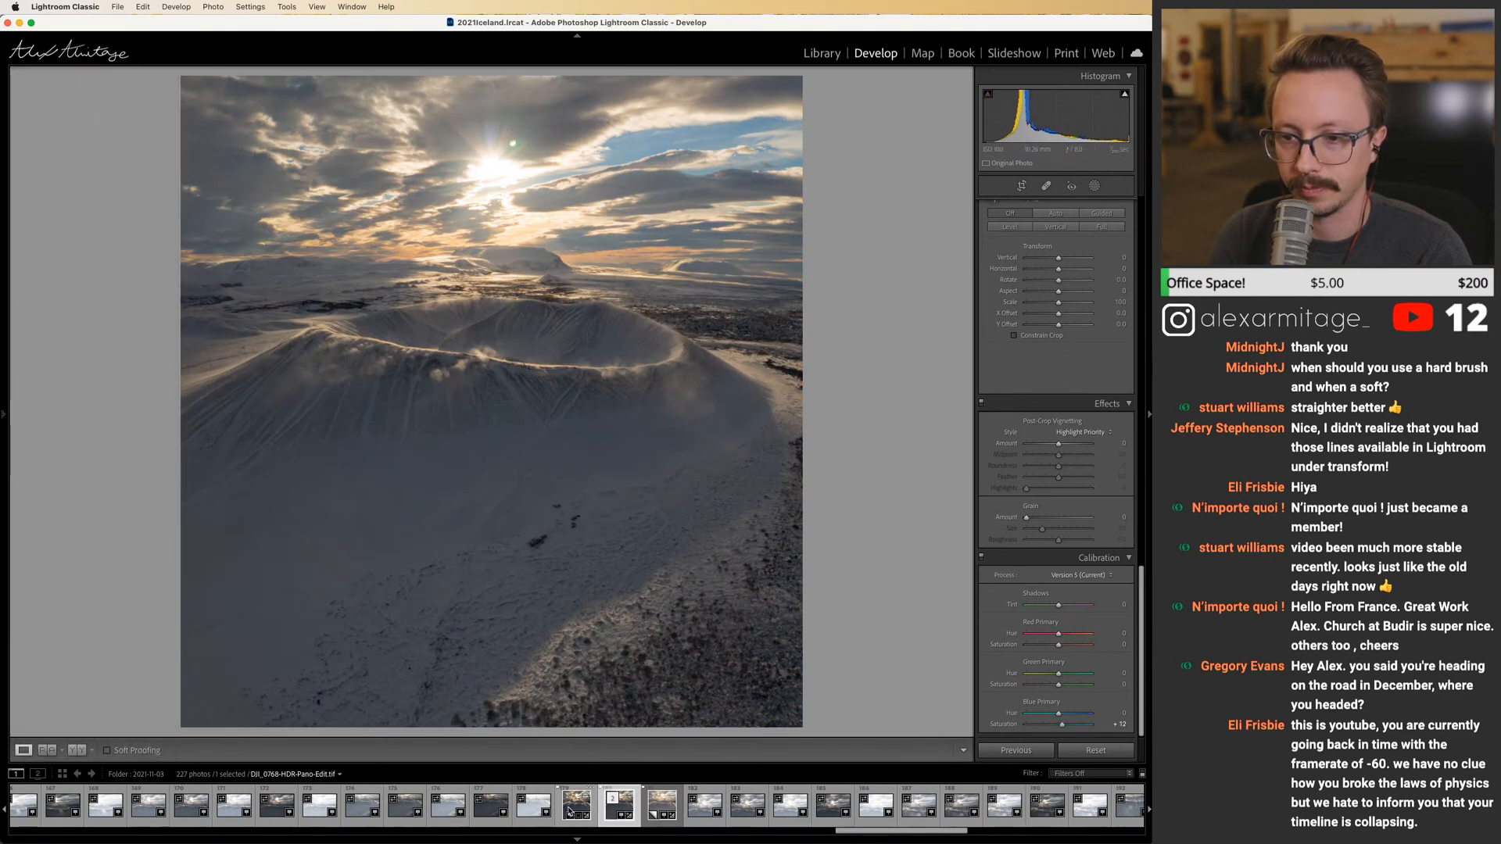
{"action": "left_click", "coordinate": [569, 812]}
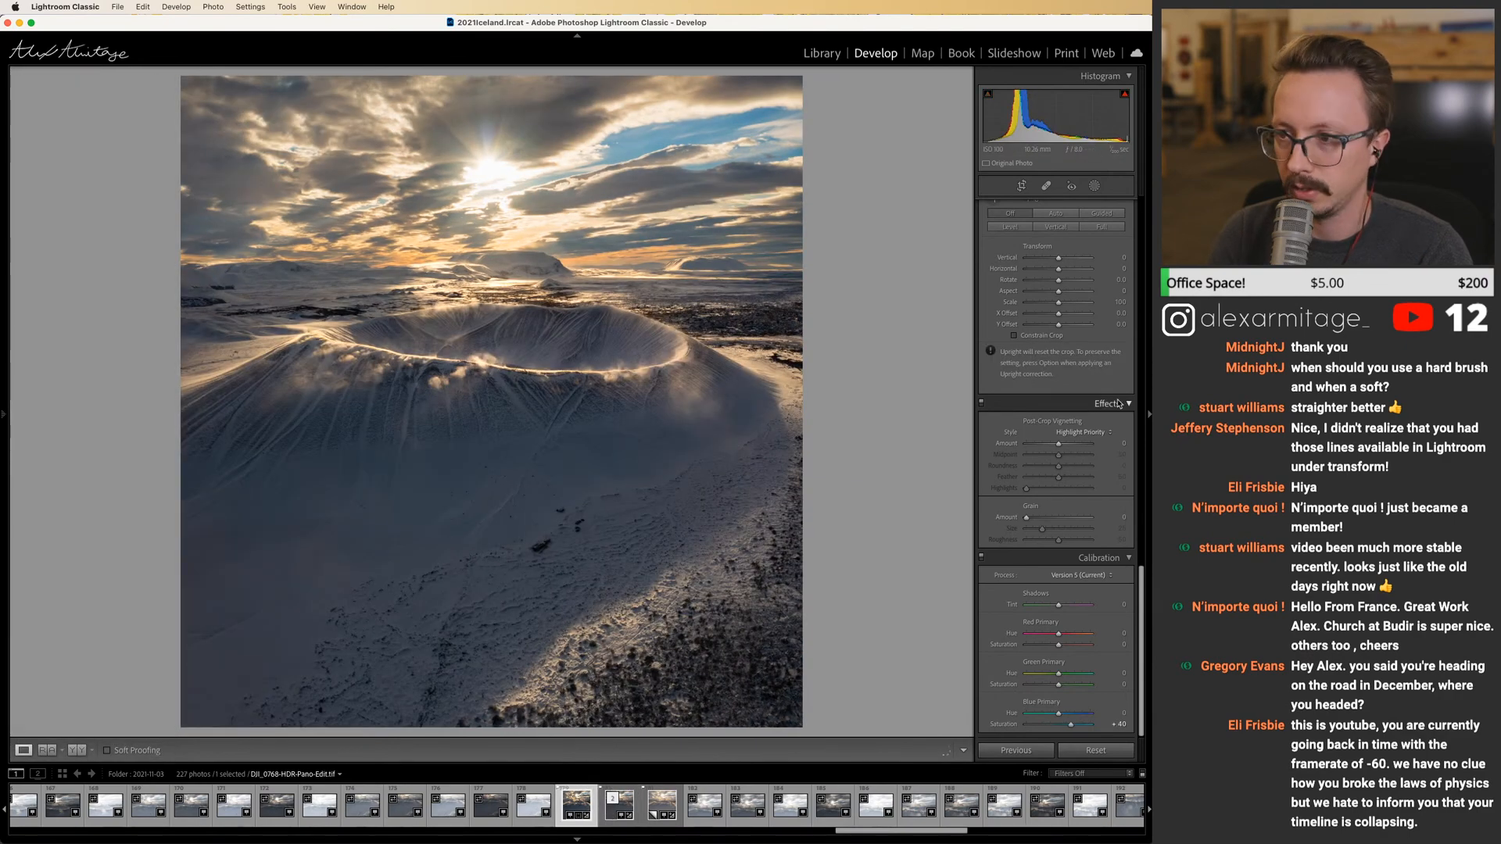
Set the edited TIFF's Exposure to +0.15 and its Shadows to +28.
{"action": "scroll", "coordinate": [1093, 264], "scroll_direction": "up", "scroll_amount": 15}
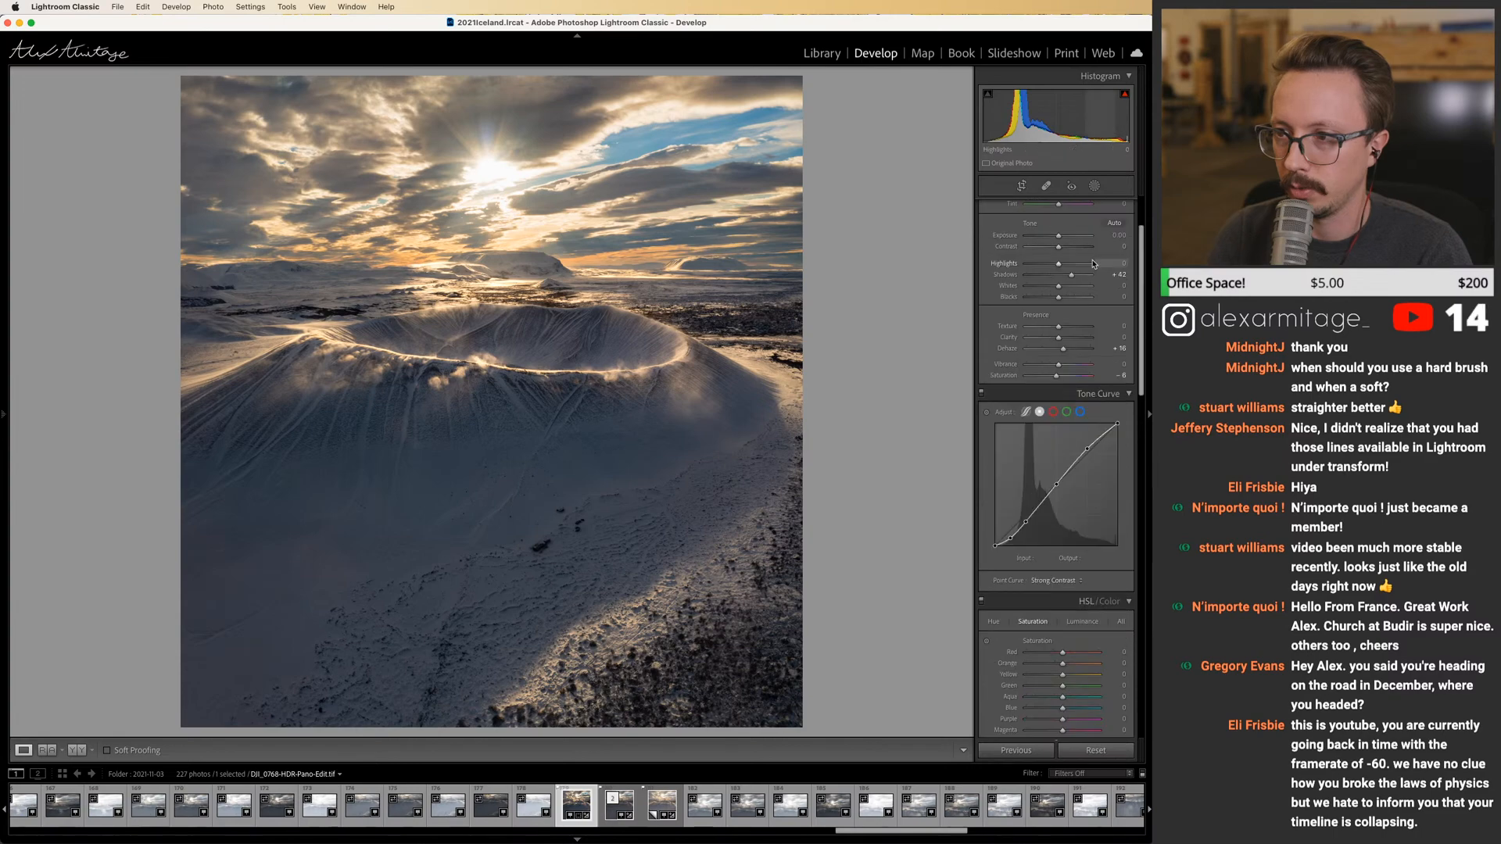
{"action": "scroll", "coordinate": [1093, 264], "scroll_direction": "up", "scroll_amount": 3}
{"action": "left_click_drag", "start_coordinate": [1059, 273], "coordinate": [1061, 275]}
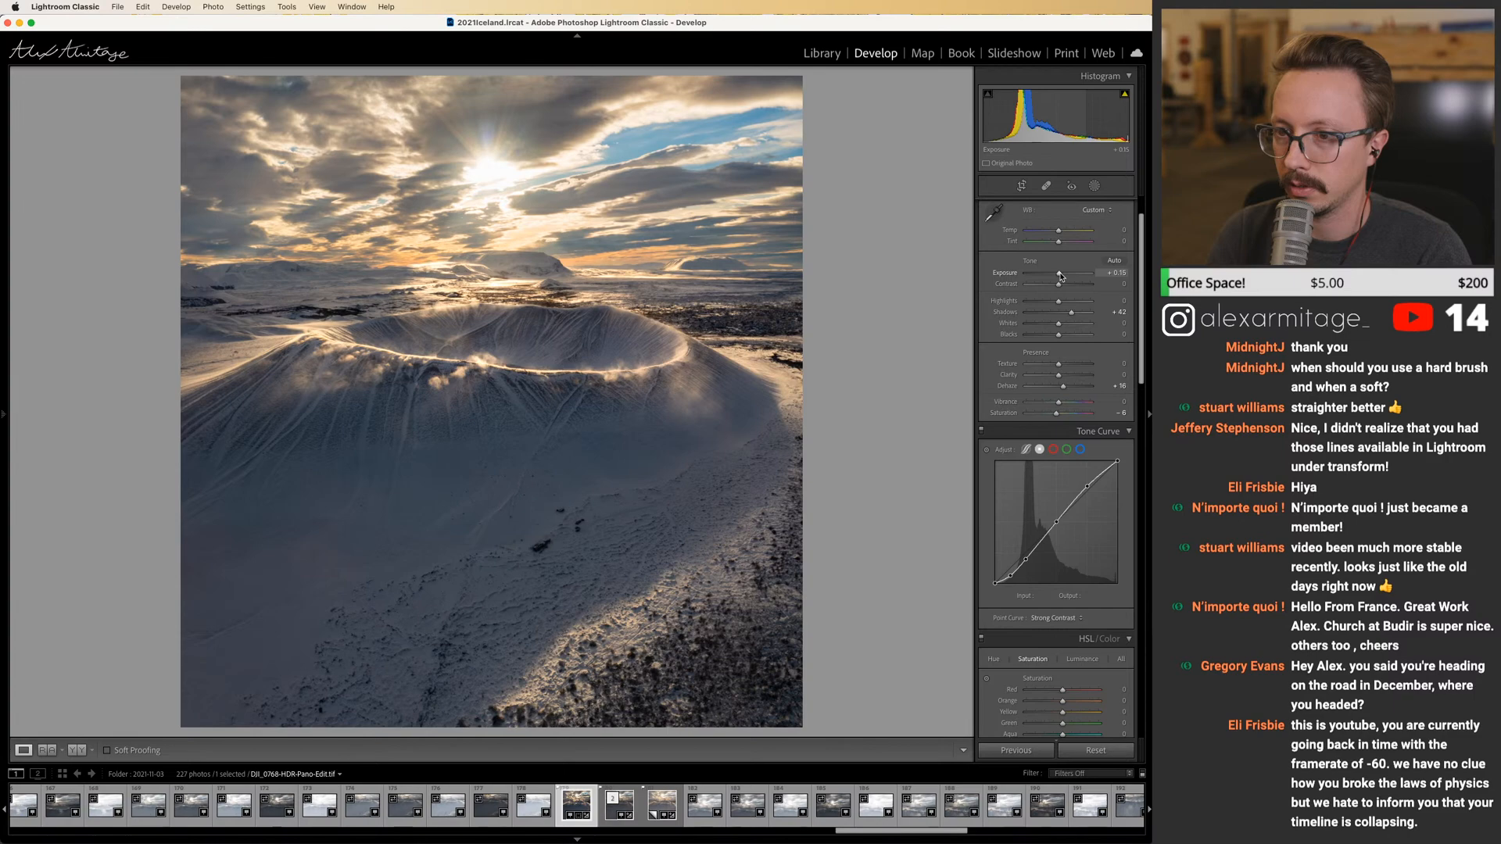
{"action": "left_click_drag", "start_coordinate": [1071, 312], "coordinate": [1068, 314]}
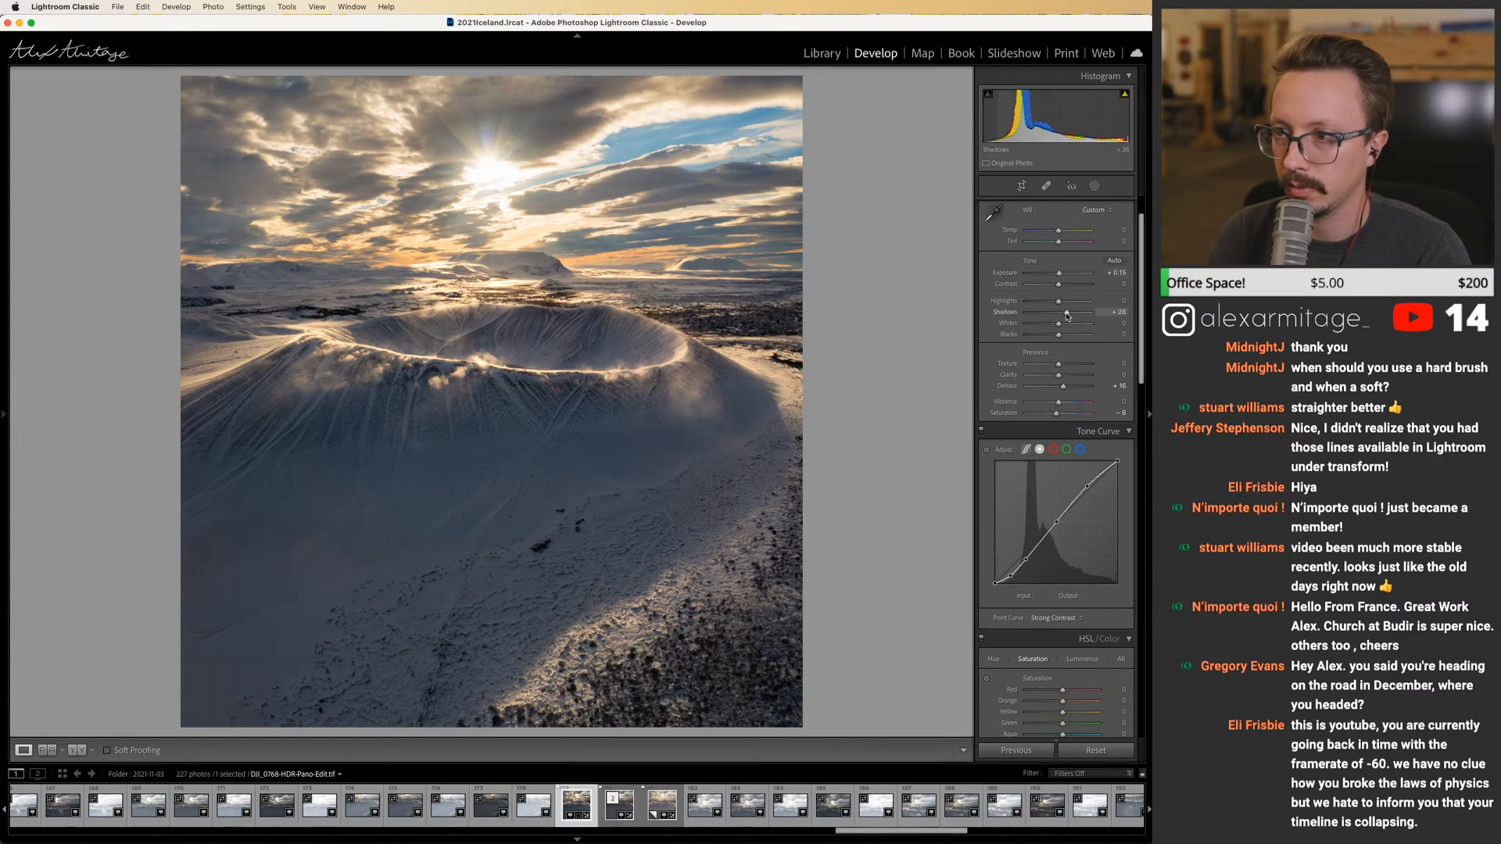
Check where the highlights clip in the photo and examine the sky around the sun.
{"action": "left_click", "coordinate": [1125, 95]}
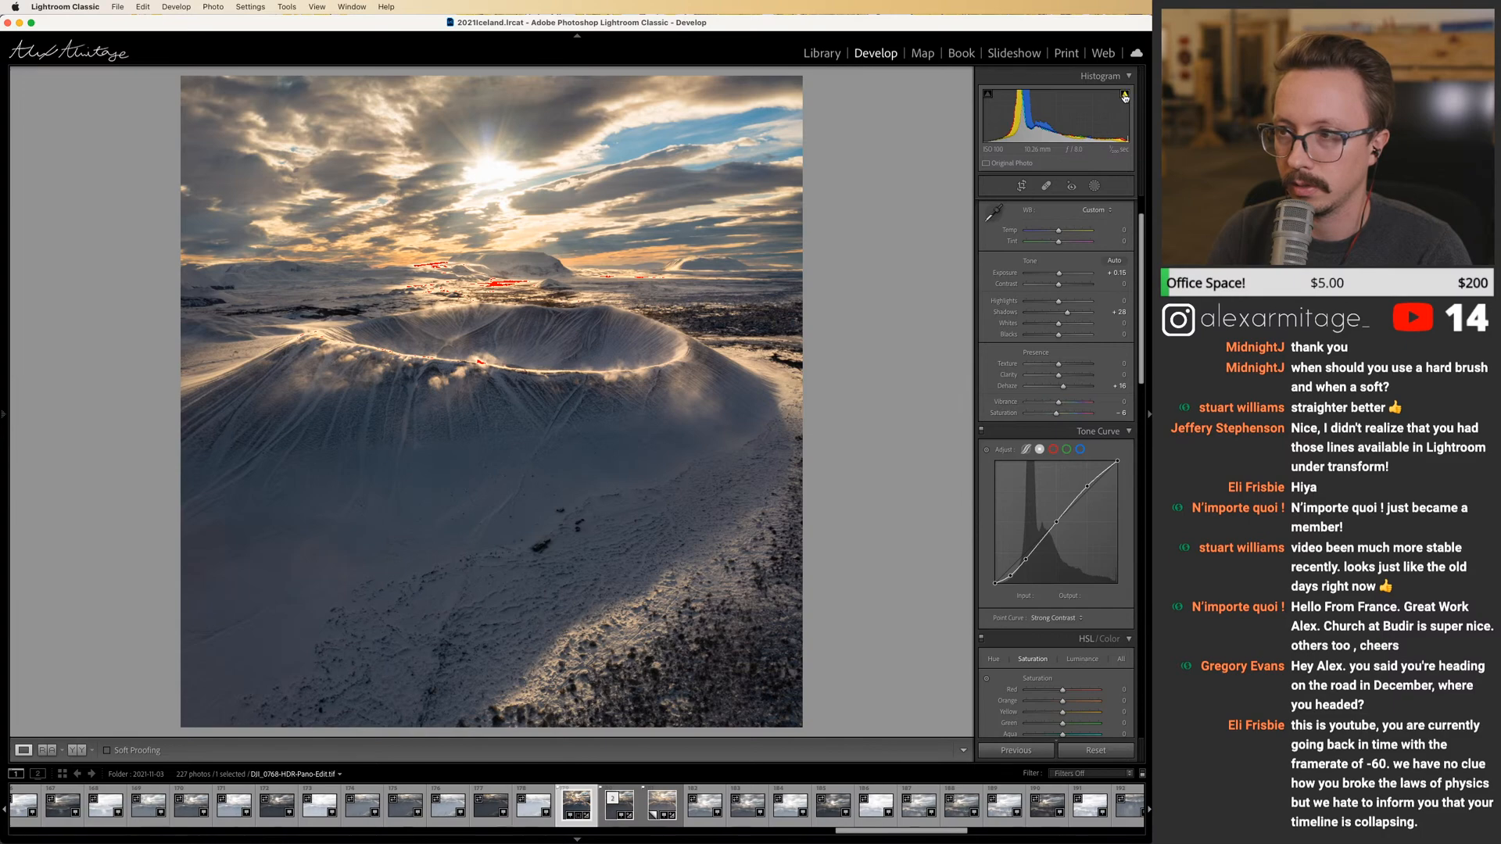
{"action": "scroll", "coordinate": [1140, 205], "scroll_direction": "up", "scroll_amount": 2}
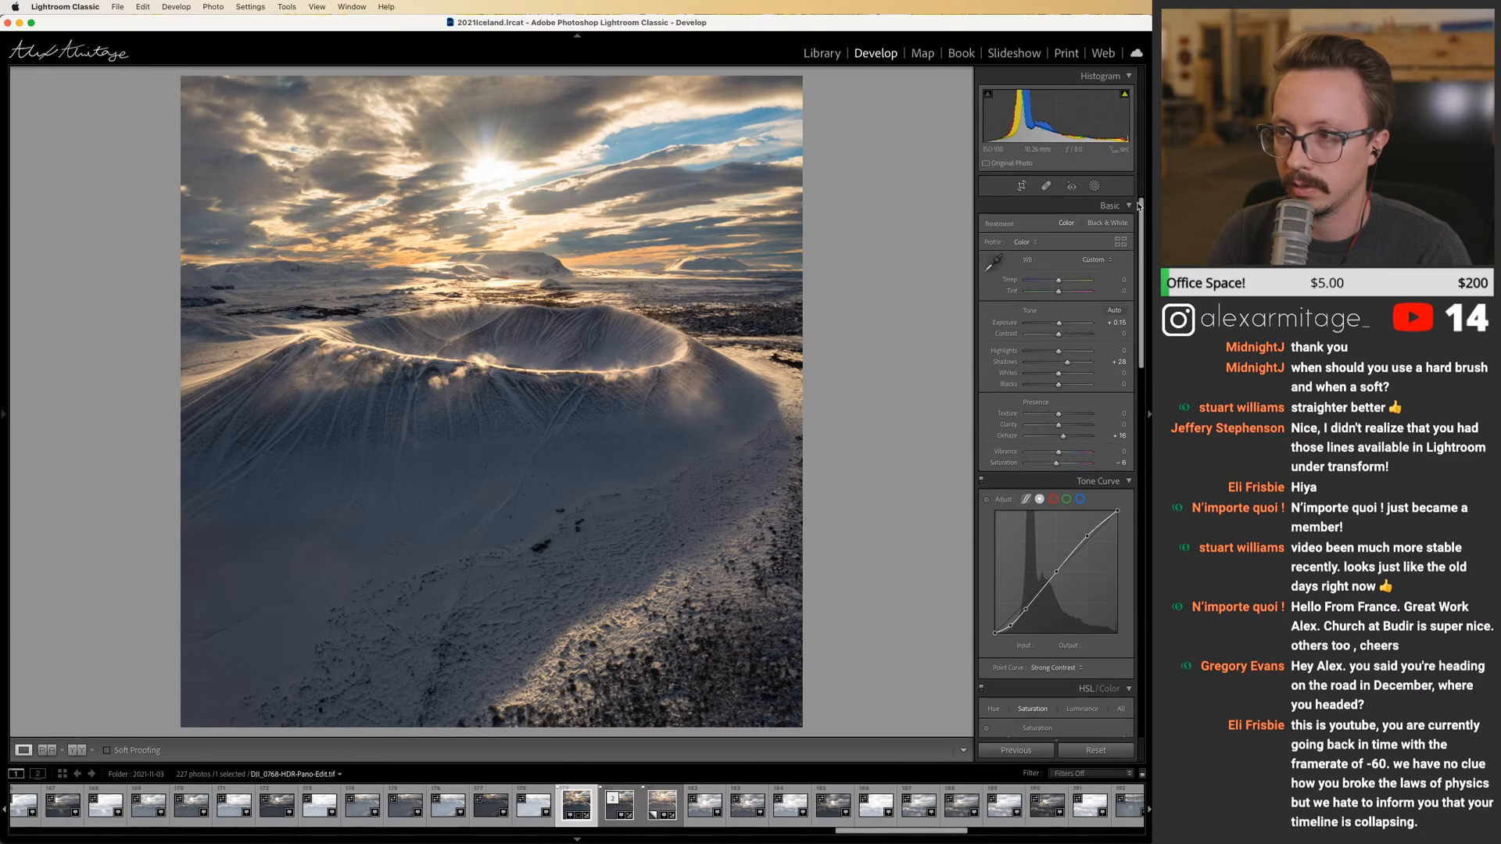
{"action": "mouse_move", "coordinate": [1126, 97]}
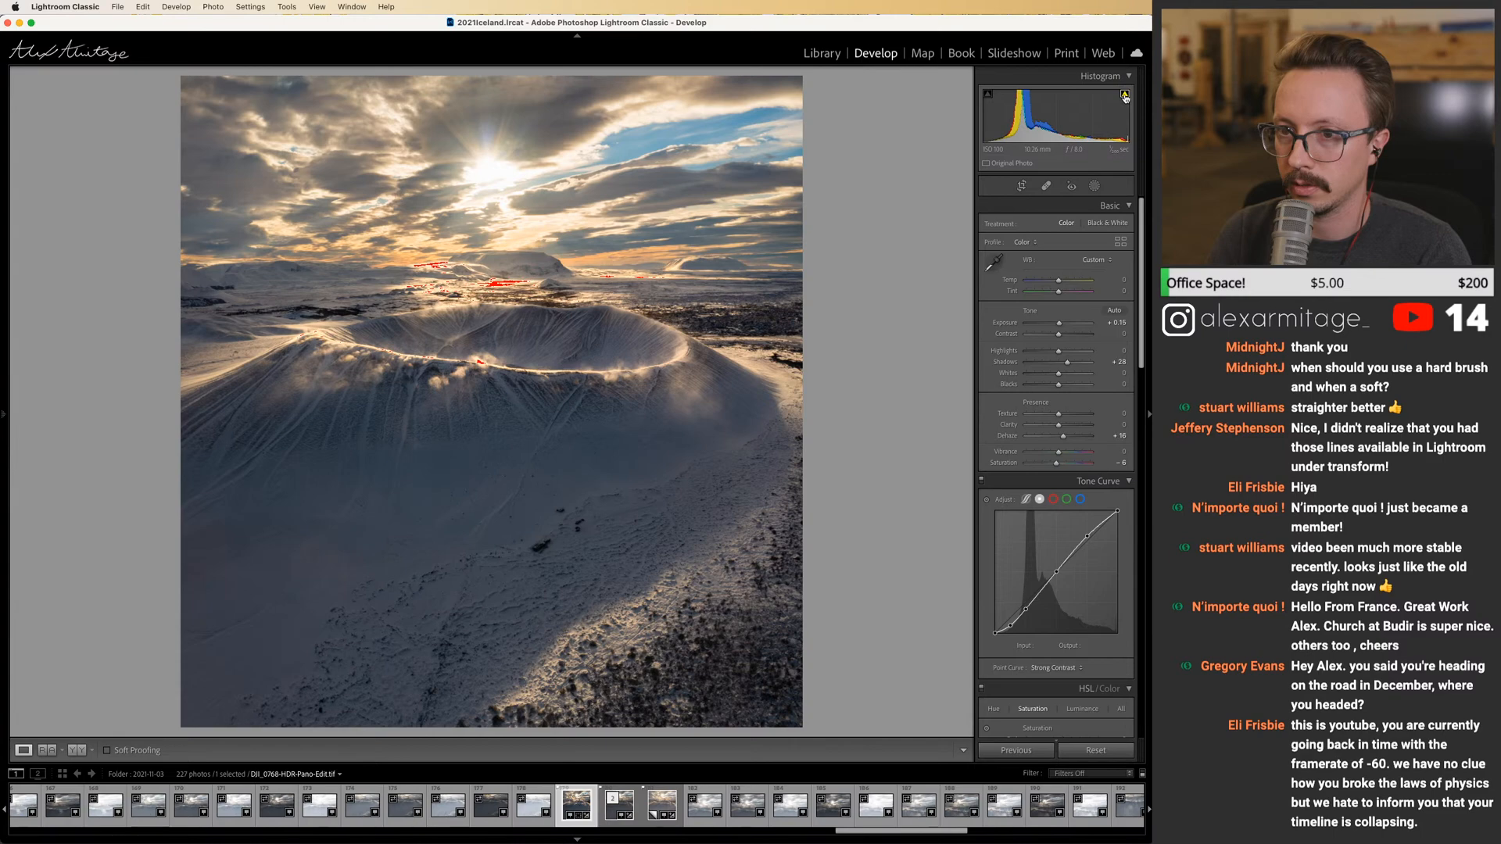
{"action": "left_click", "coordinate": [466, 171]}
{"action": "left_click_drag", "start_coordinate": [466, 171], "coordinate": [563, 218]}
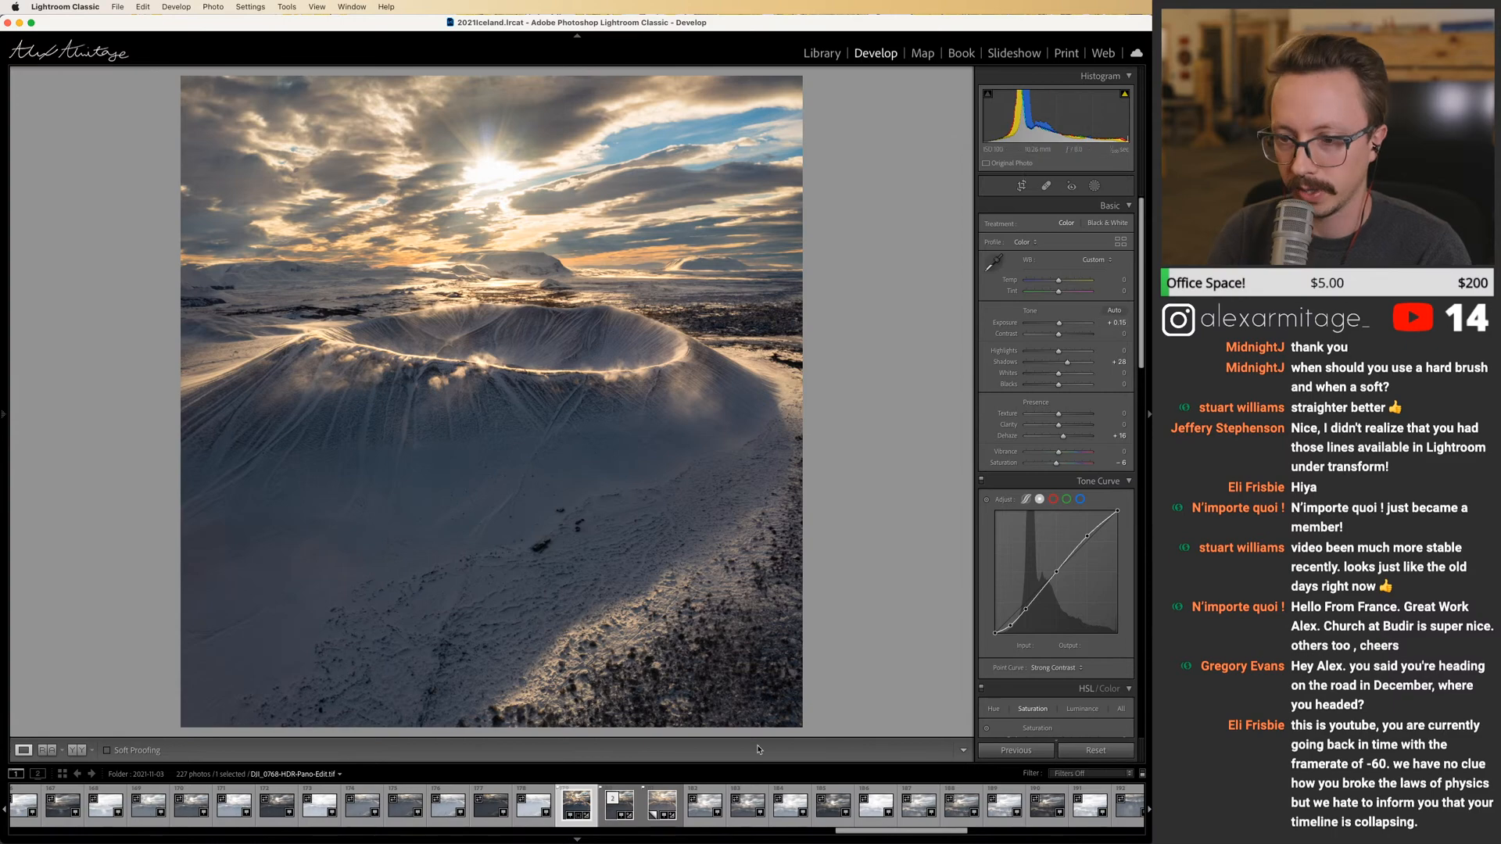
Open DJI_0756-HDR-Pano.dng, look closely at its crater rim, and return to the full view.
{"action": "left_click_drag", "start_coordinate": [891, 829], "coordinate": [781, 829]}
{"action": "left_click", "coordinate": [622, 824]}
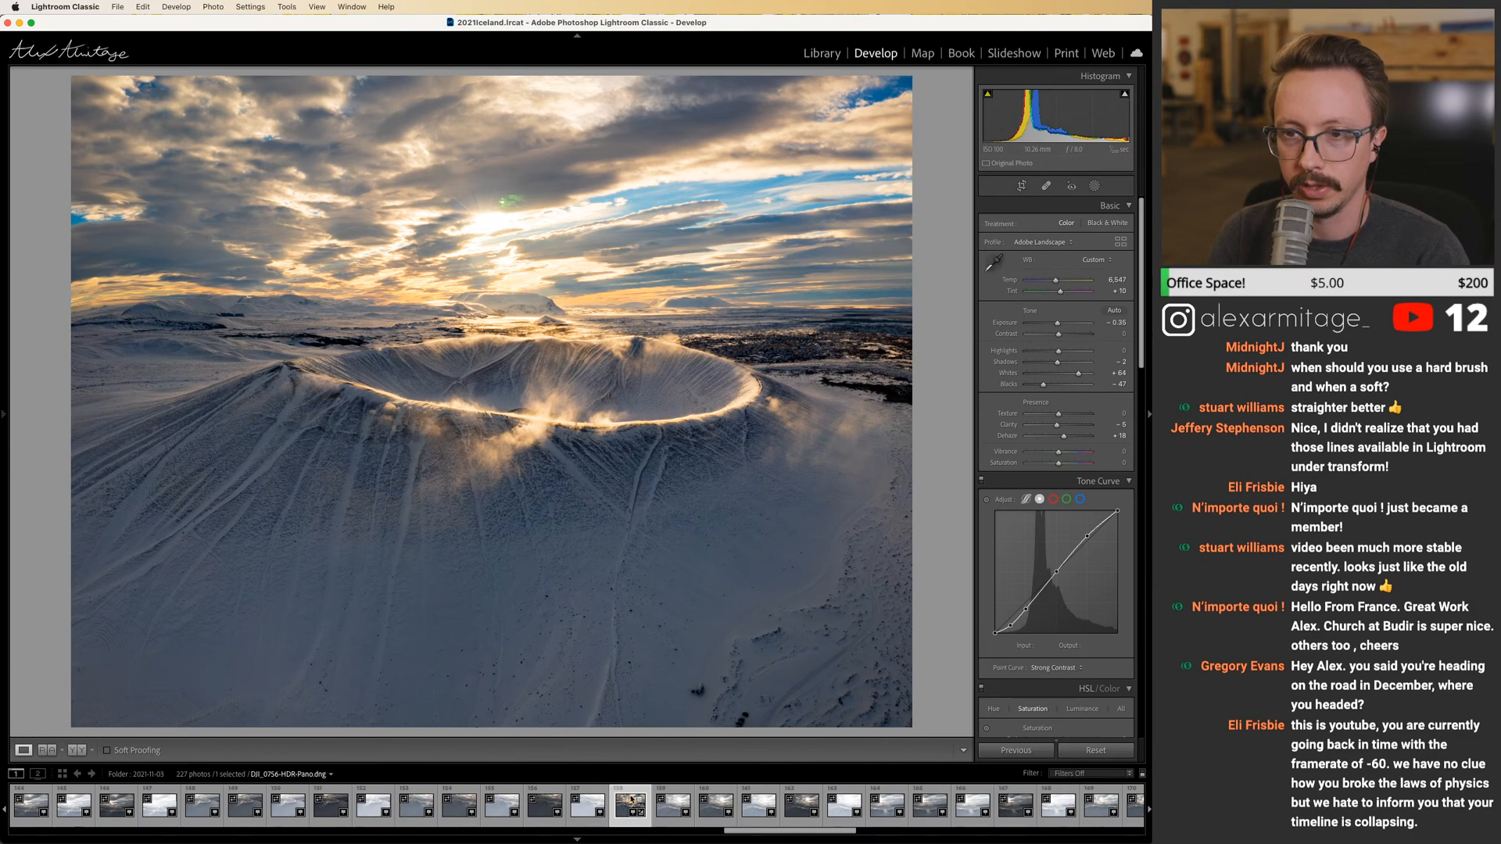
{"action": "scroll", "coordinate": [632, 800], "scroll_direction": "left", "scroll_amount": 3}
{"action": "left_click", "coordinate": [251, 359]}
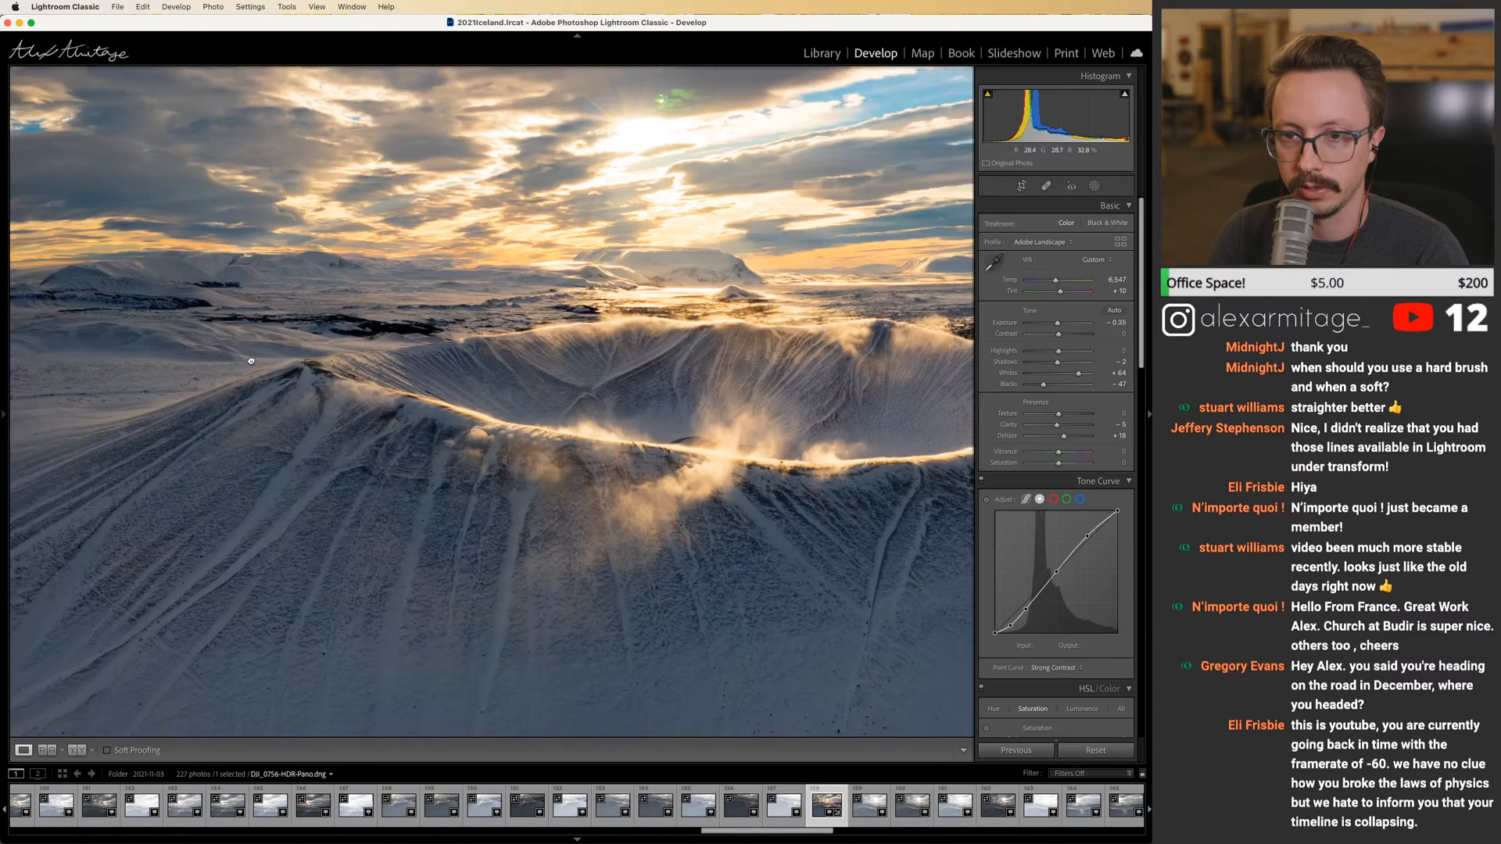
{"action": "left_click", "coordinate": [251, 360]}
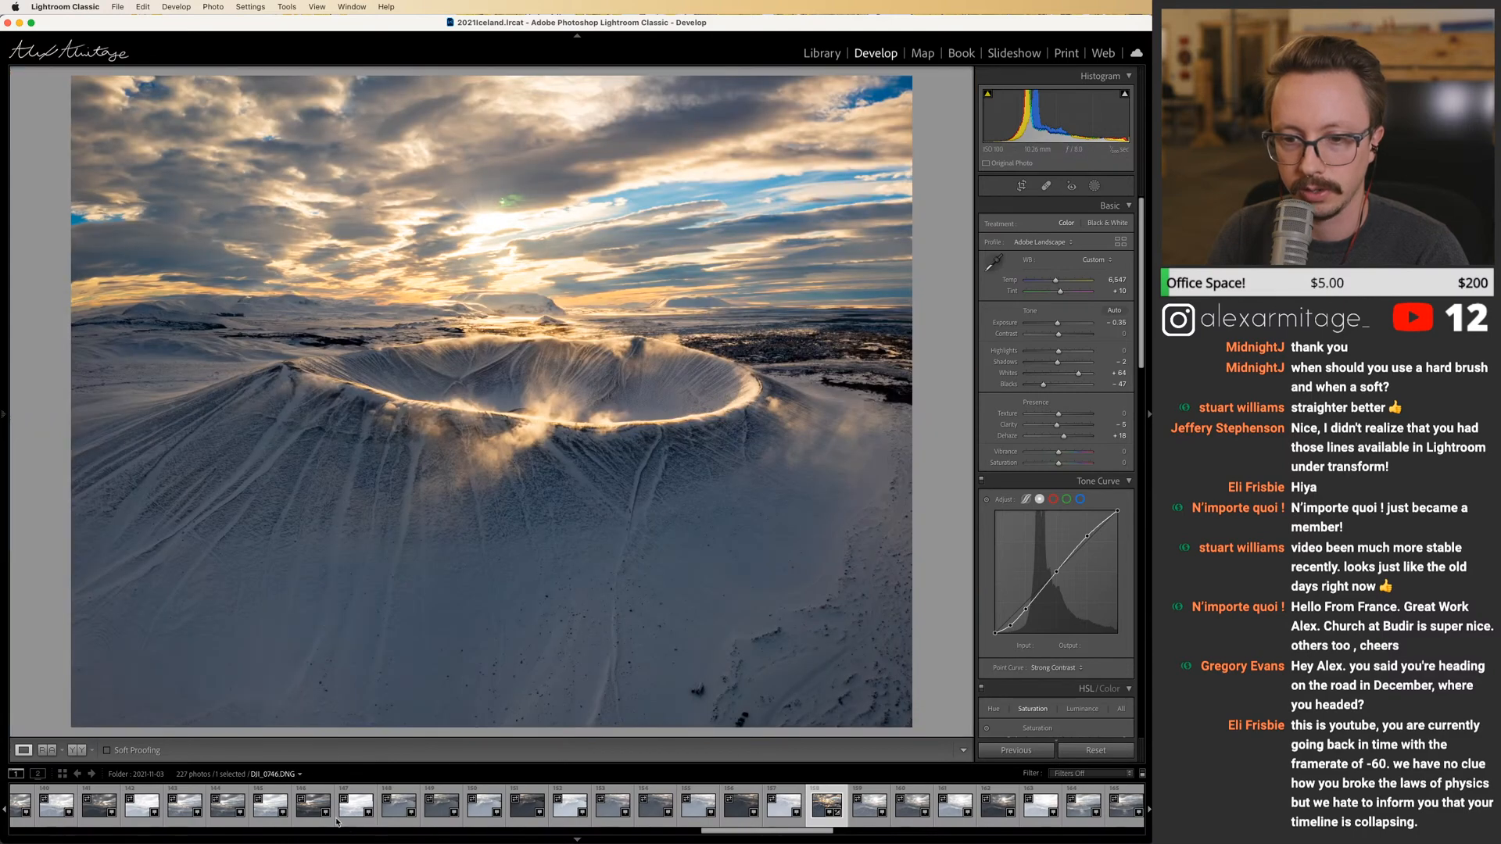
Review single frames of the other crater panorama, including DJI_0742.DNG and DJI_0747.DNG, and go back to DJI_0756-HDR-Pano.dng.
{"action": "left_click_drag", "start_coordinate": [762, 839], "coordinate": [726, 837]}
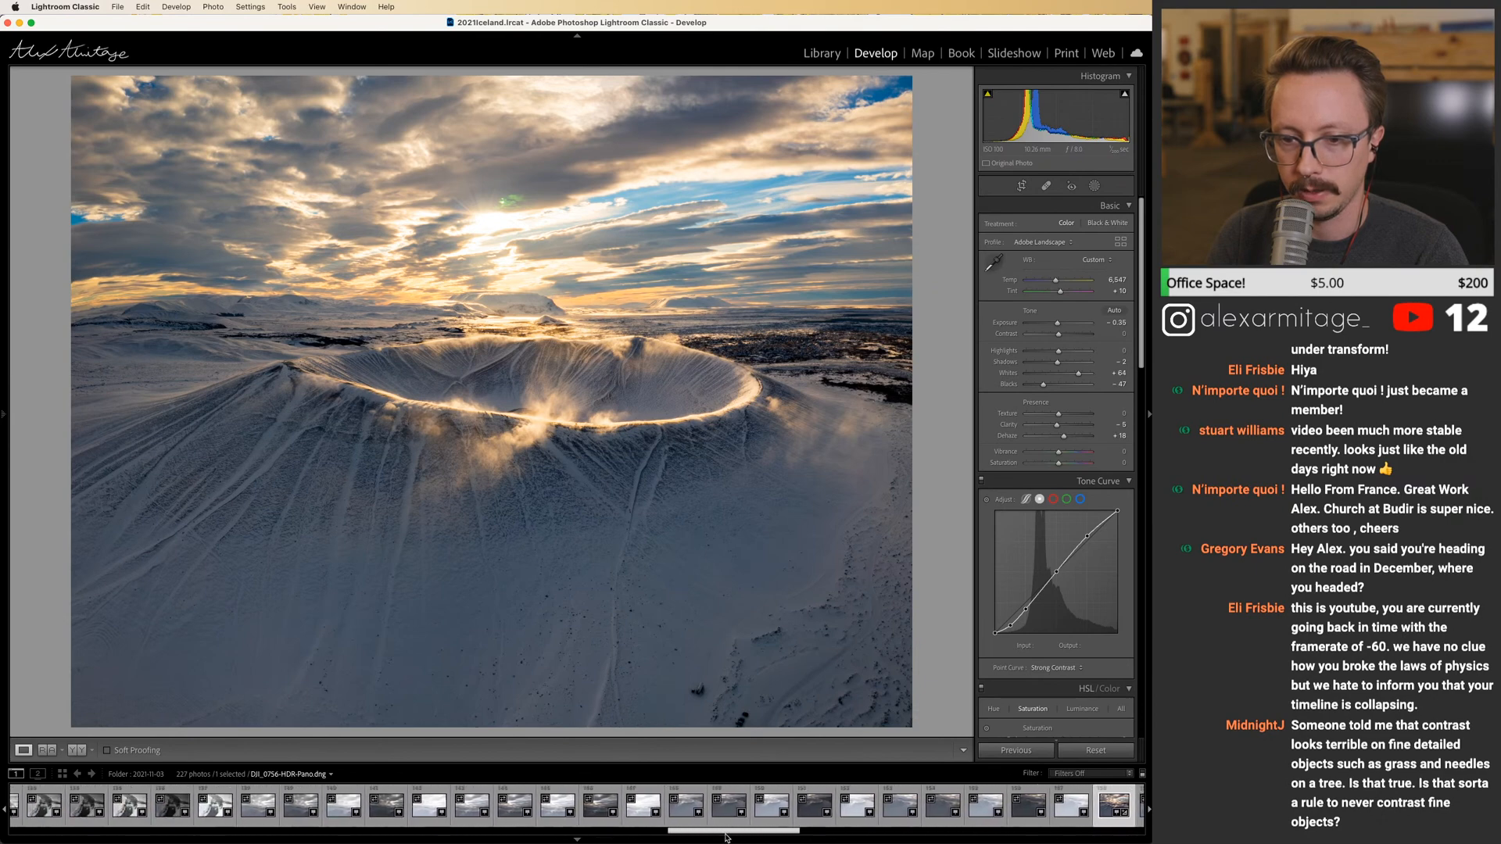
{"action": "left_click", "coordinate": [471, 805]}
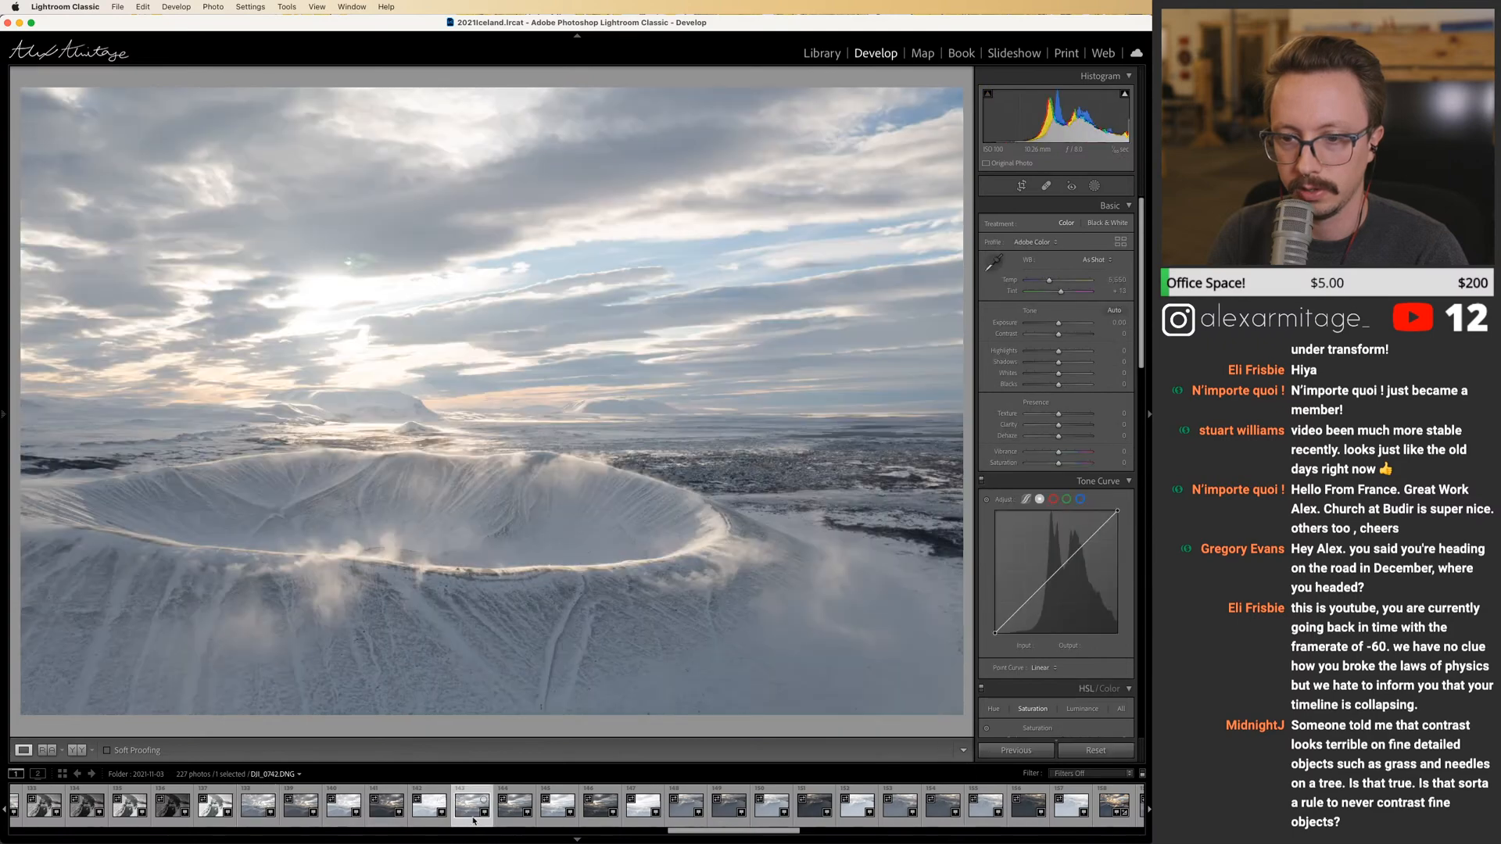
{"action": "left_click", "coordinate": [685, 821]}
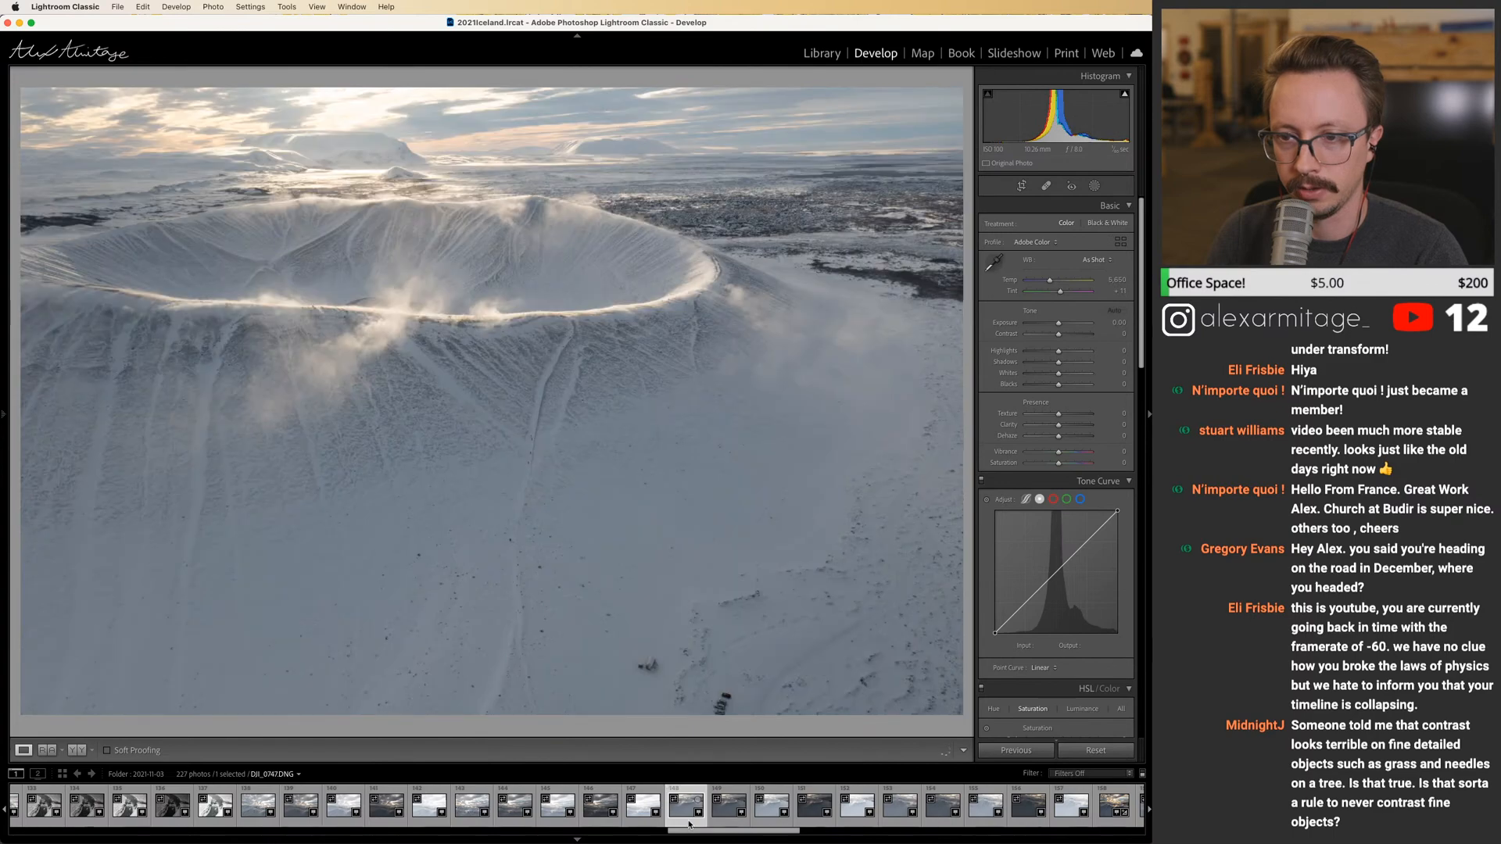
{"action": "left_click", "coordinate": [901, 806]}
{"action": "left_click_drag", "start_coordinate": [794, 832], "coordinate": [832, 837]}
{"action": "left_click", "coordinate": [798, 825]}
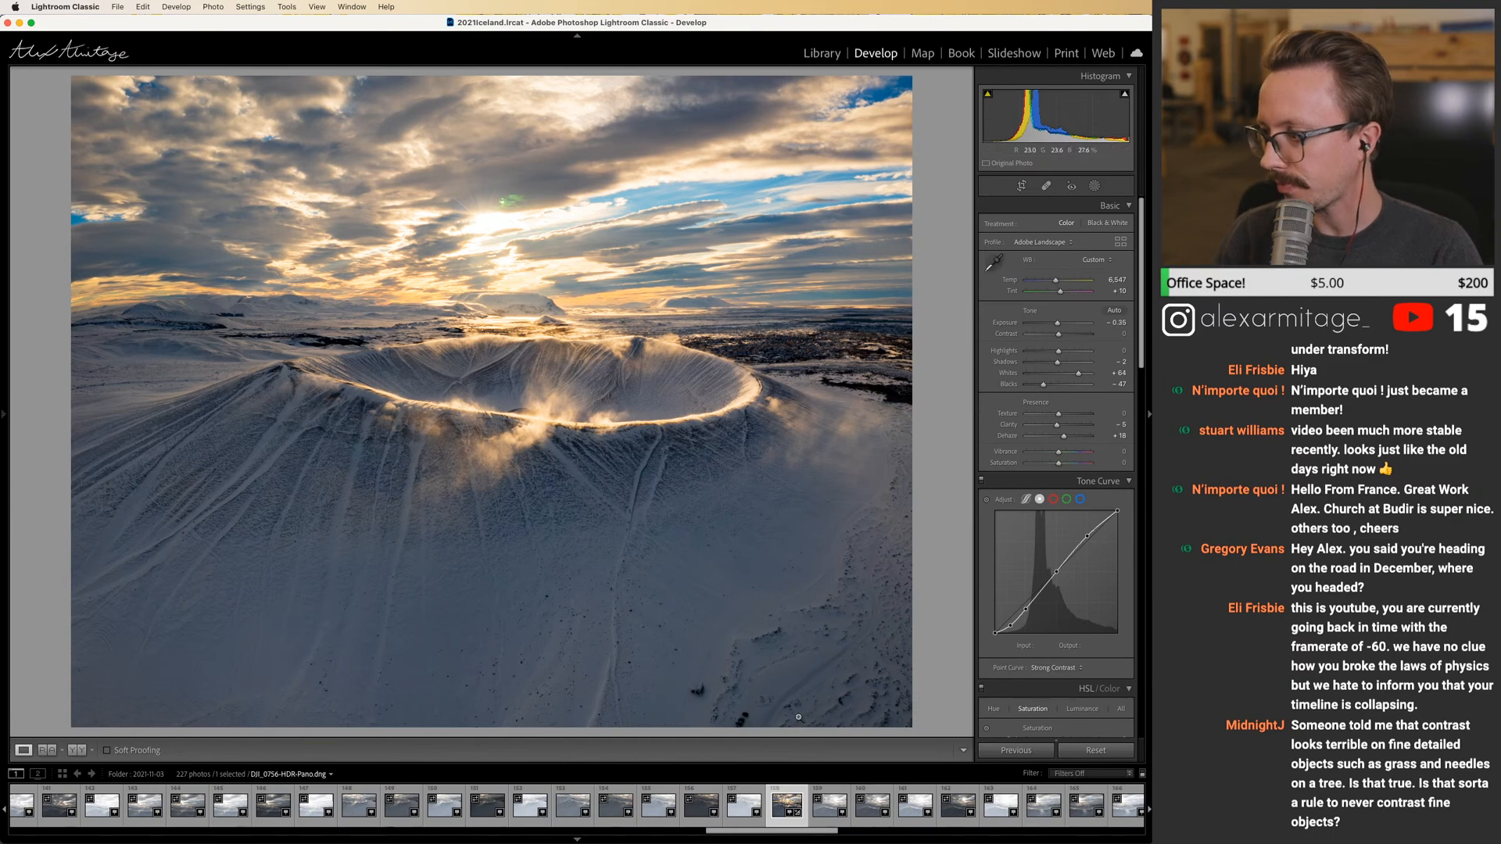
{"action": "left_click_drag", "start_coordinate": [799, 834], "coordinate": [841, 837]}
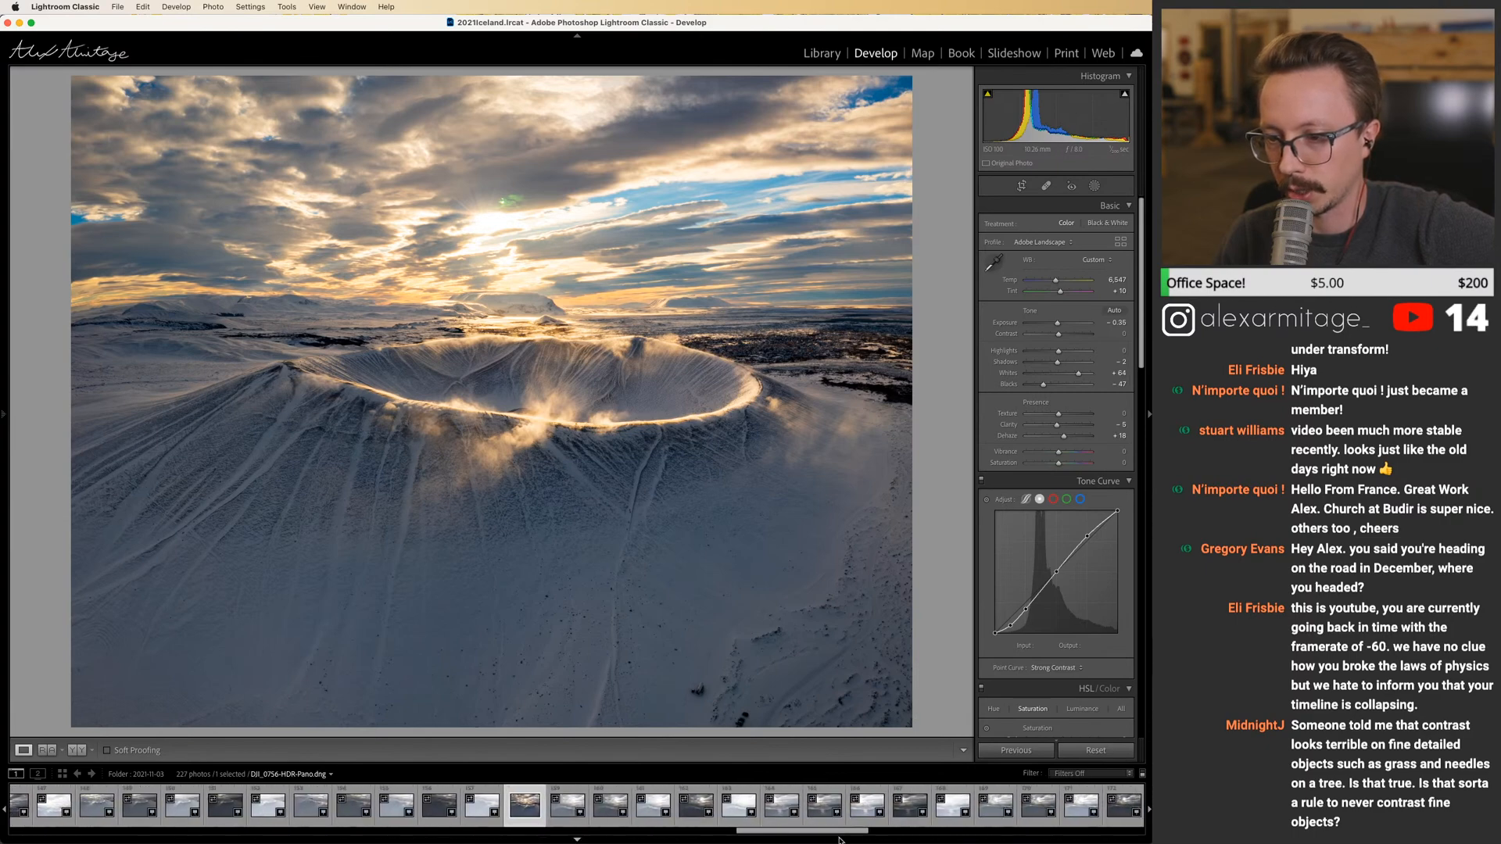